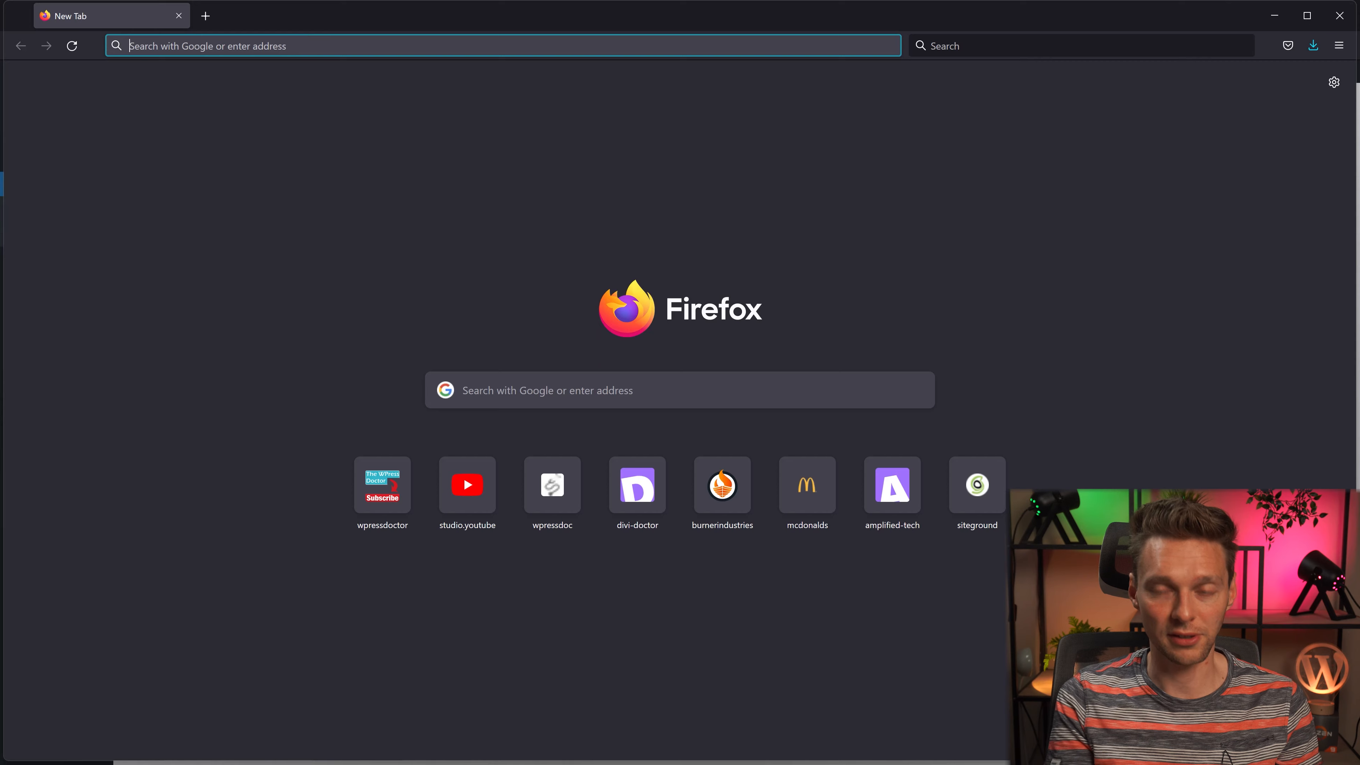
# Step: Open the web page wpressdoctor.com/getdivi
pyautogui.write('wpressdoctor.,')
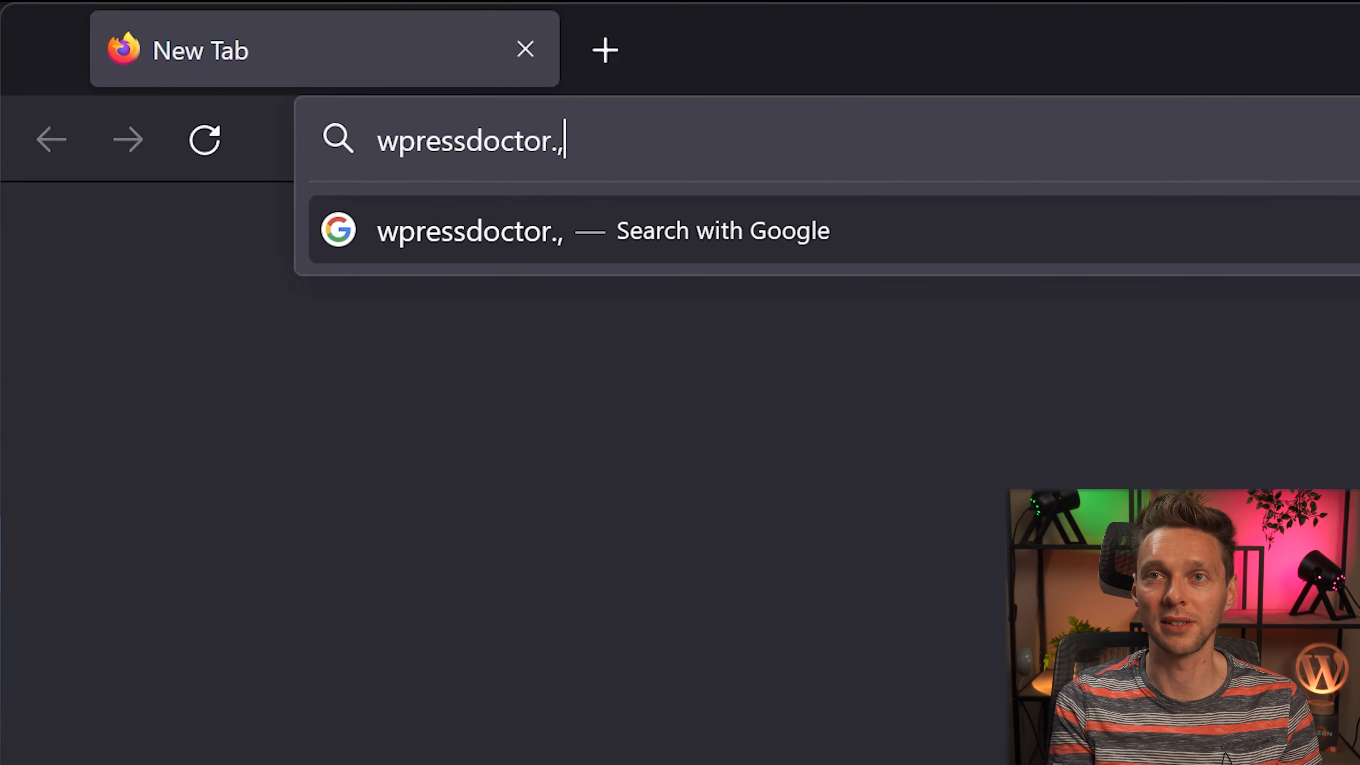
pyautogui.press('BackSpace')
pyautogui.write('com.')
pyautogui.press('BackSpace')
pyautogui.write('/getdivi')
pyautogui.press('Return')
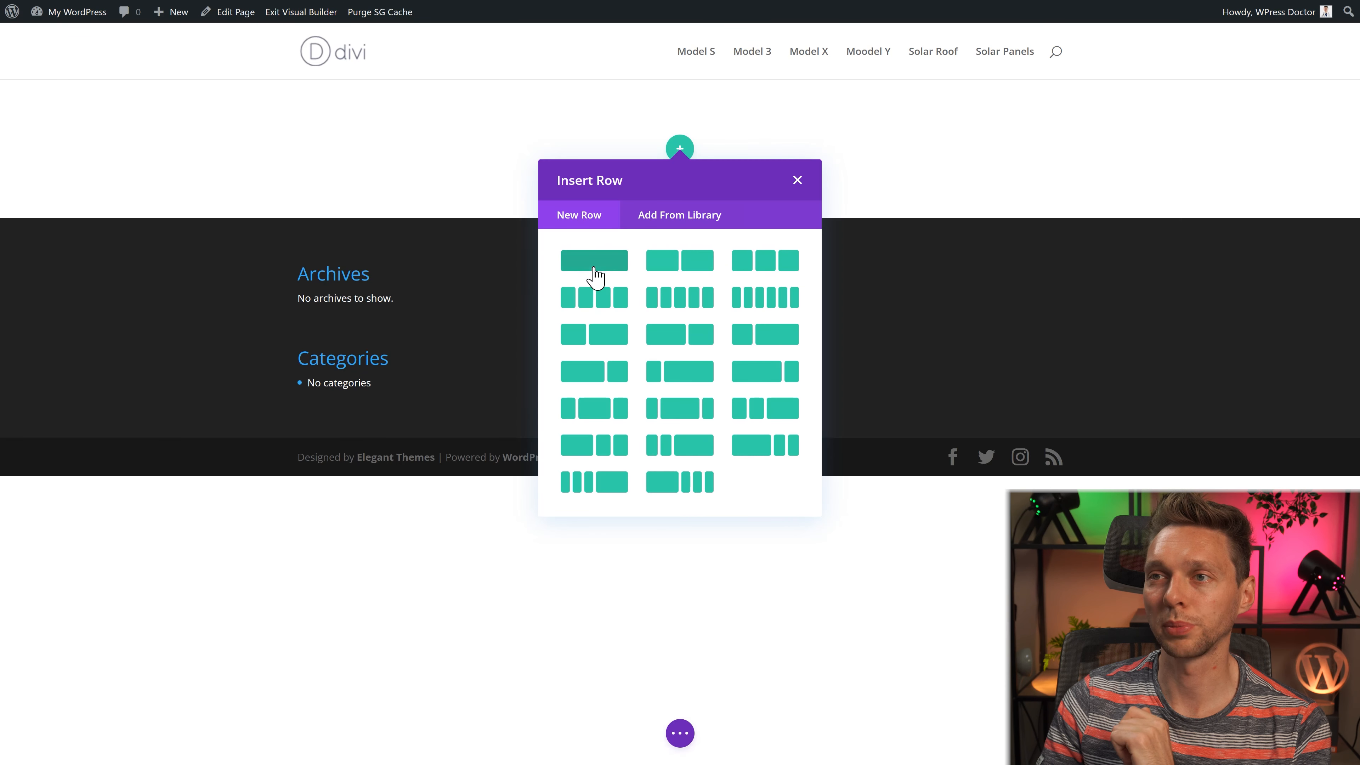
# Step: Insert a single-column row in the new section and add a Text module to it
pyautogui.click(594, 276)
pyautogui.write('text')
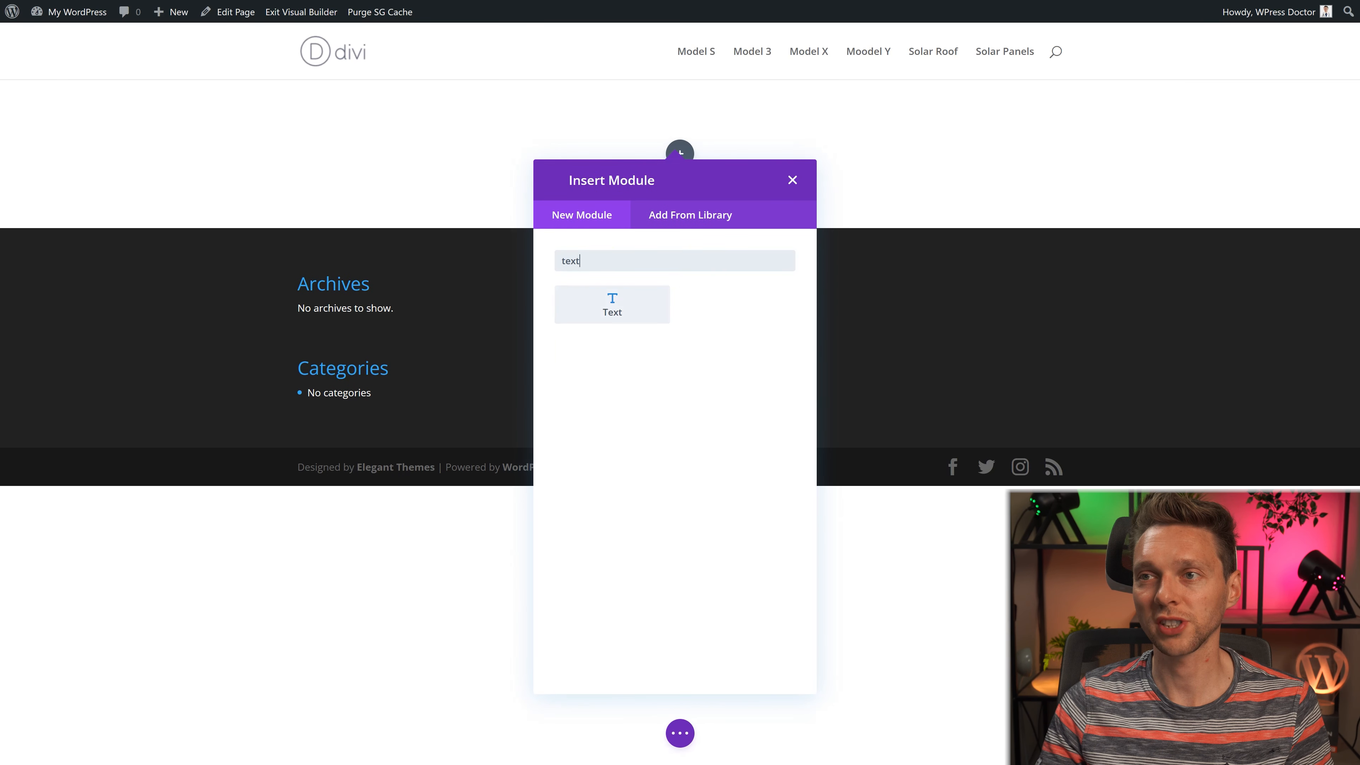
pyautogui.click(604, 315)
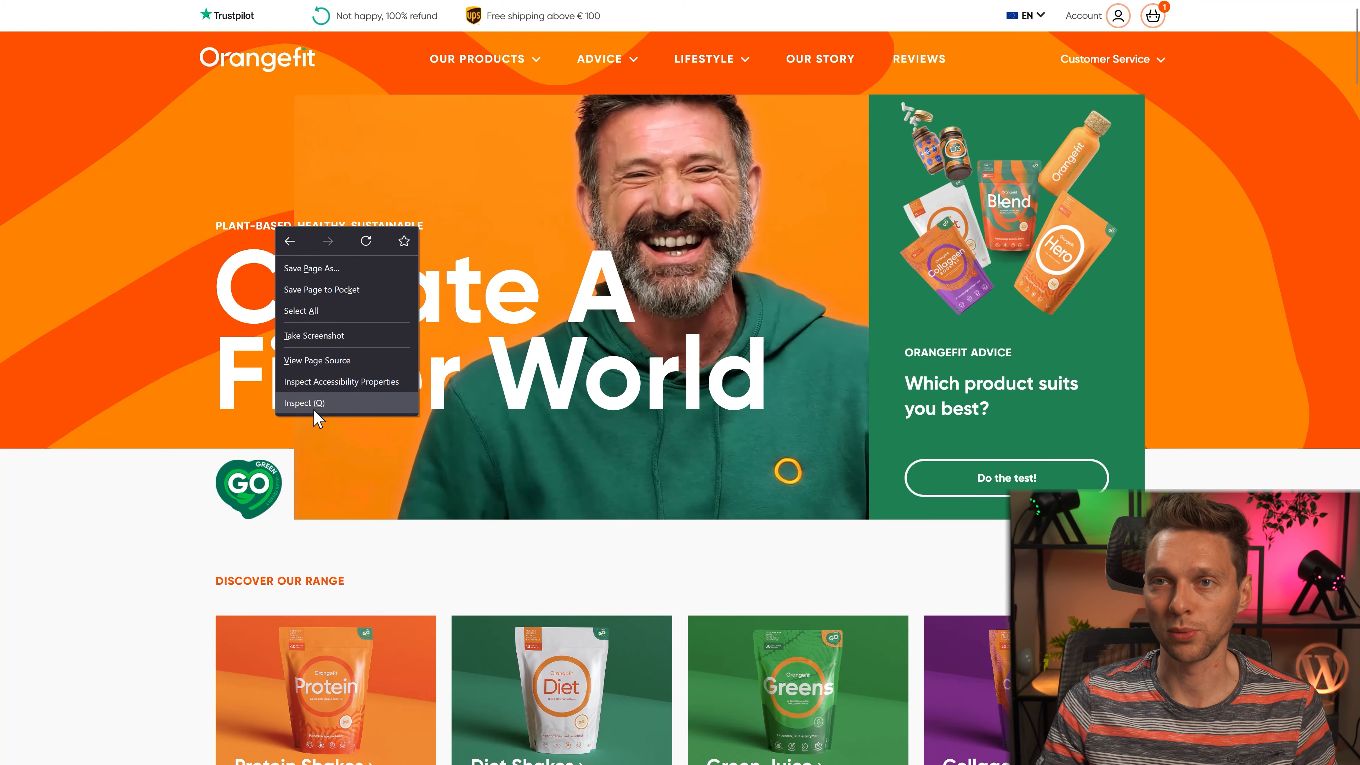
# Step: Inspect the "Plant-based. Healthy. Sustainable" headline on the Orangefit site and search its code for the font family
pyautogui.click(312, 398)
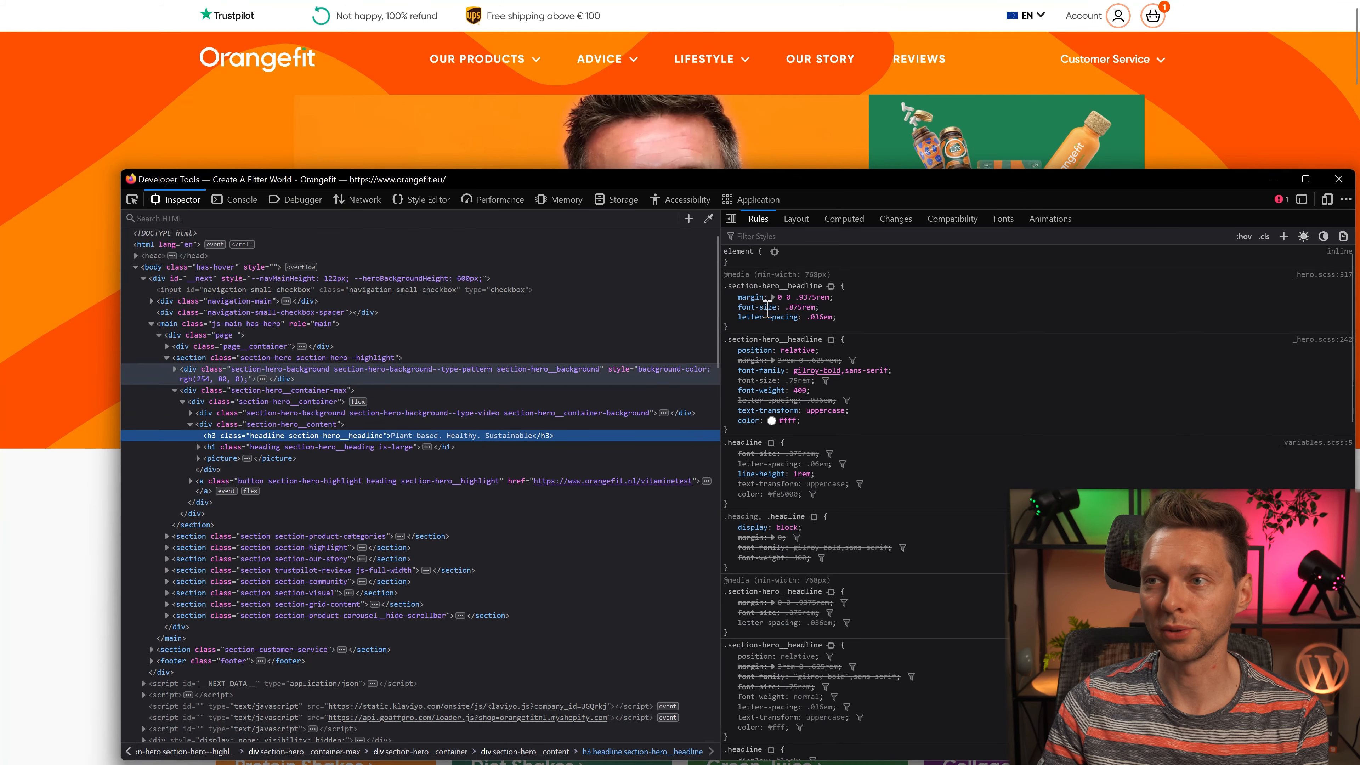
pyautogui.hotkey('ctrl', 'f')
pyautogui.write('family')
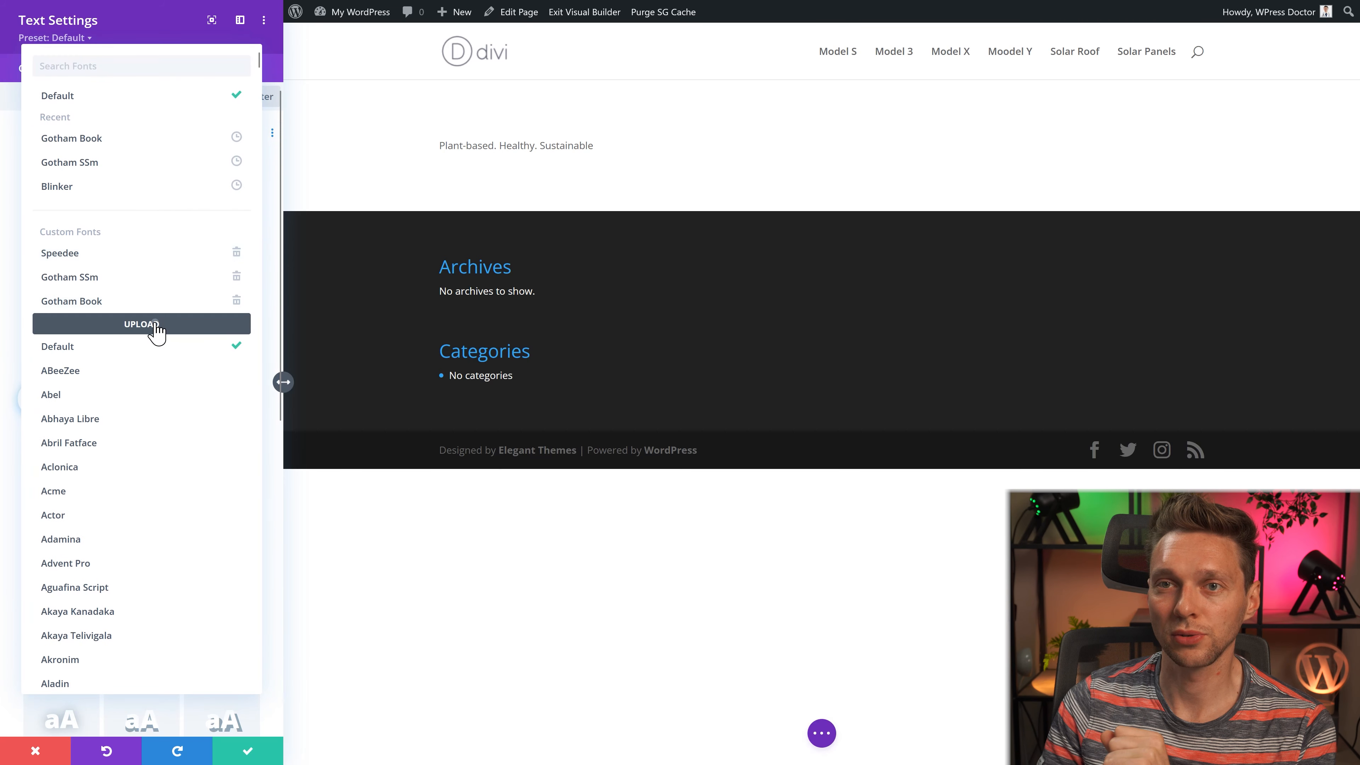
# Step: Upload gilroy-bold.ttf as a custom font named Gilroy Bold with all font weights supported
pyautogui.click(160, 330)
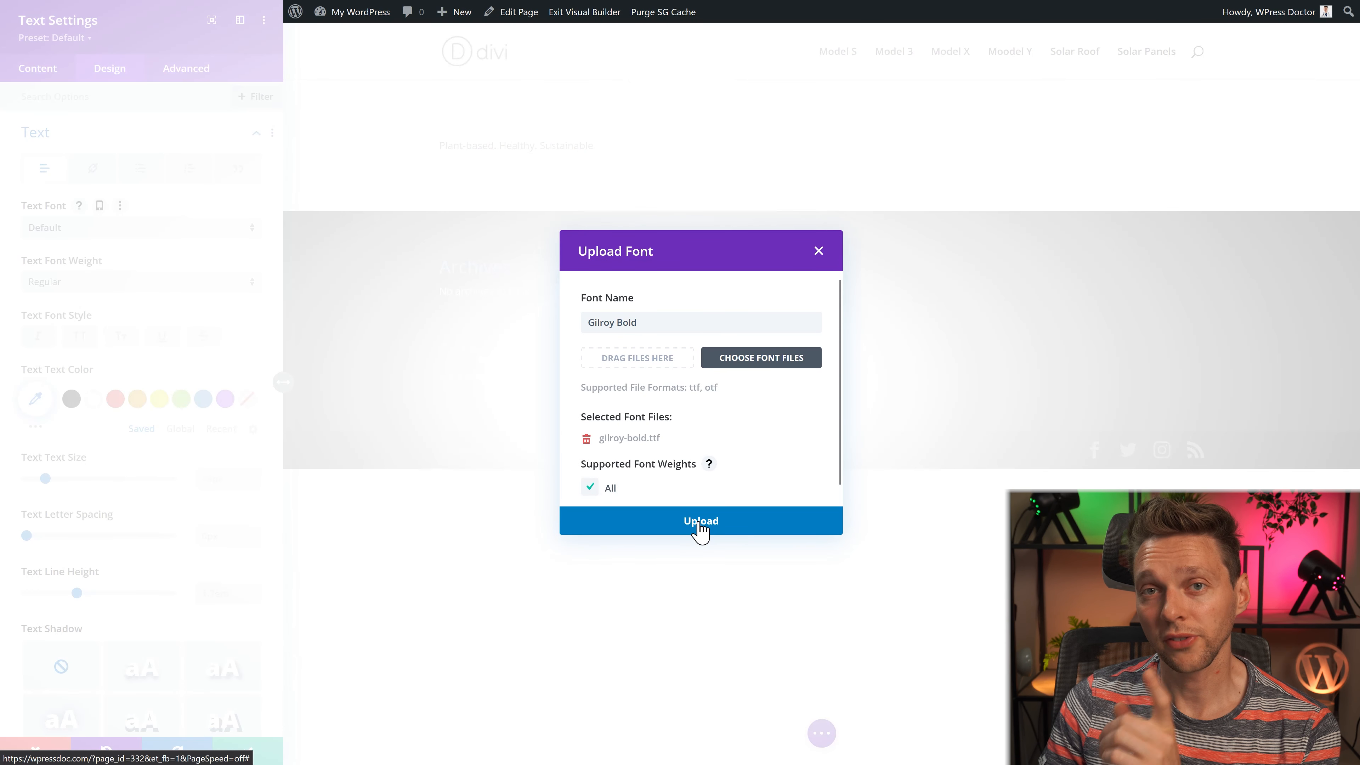
pyautogui.click(699, 522)
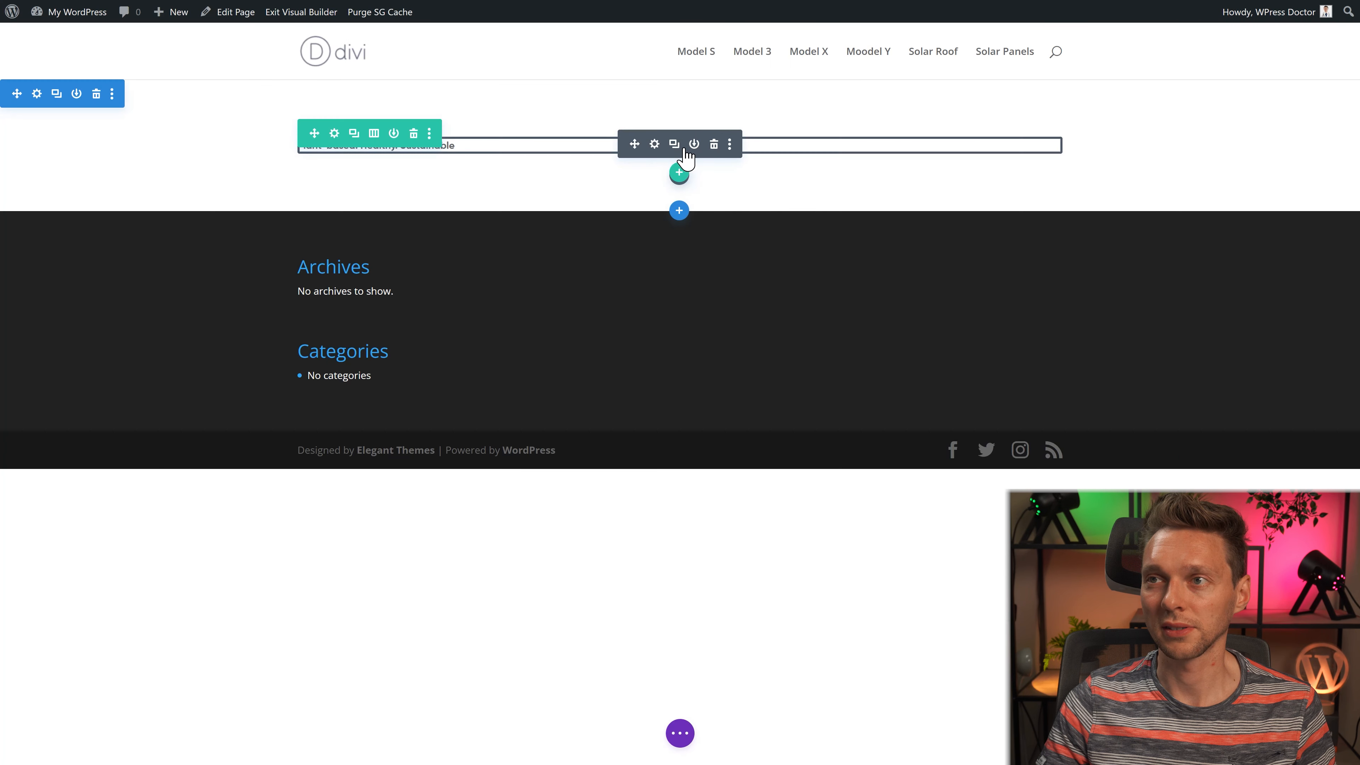
# Step: Duplicate the "Plant-based. Healthy. Sustainable" text module and replace the copy's text with "Create A Fitter World"
pyautogui.click(674, 146)
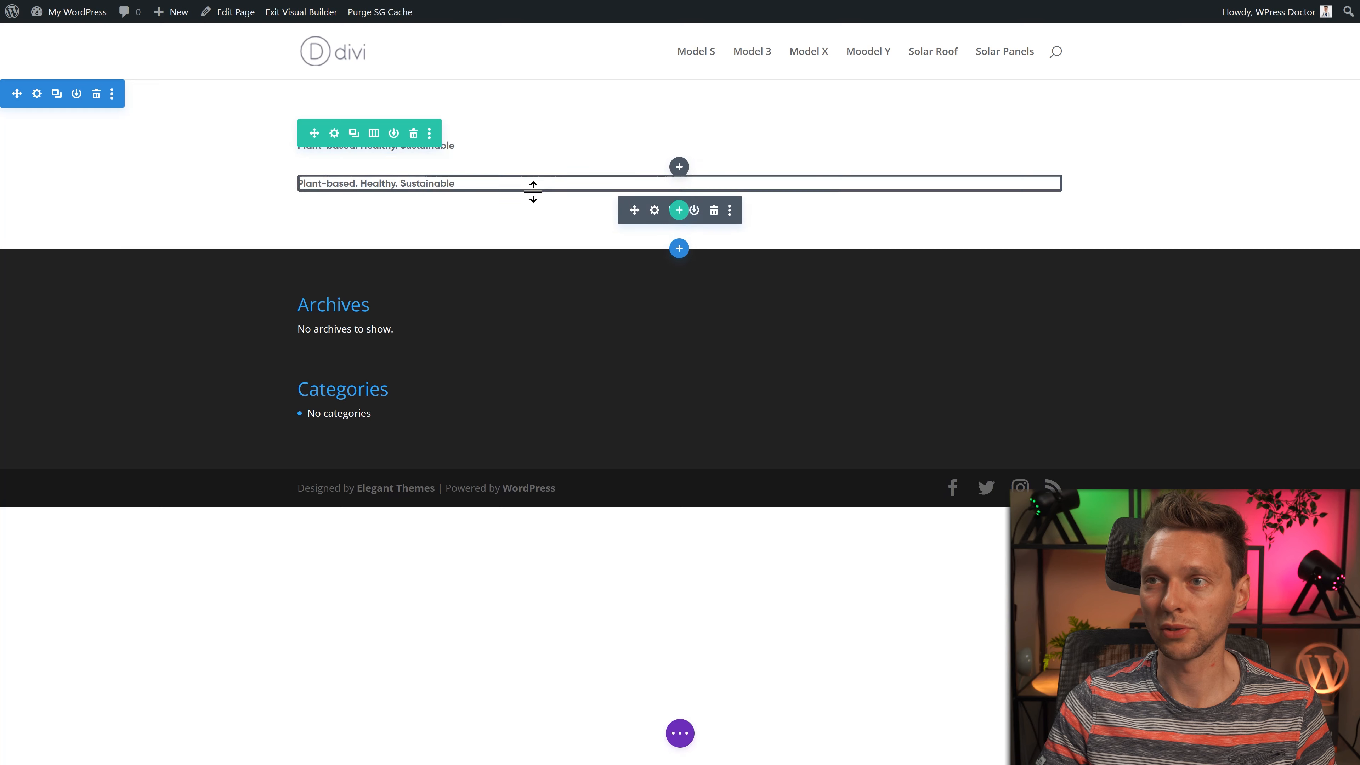
pyautogui.click(658, 184)
pyautogui.click(189, 259)
pyautogui.hotkey('ctrl', 'a')
pyautogui.write('Create AFitter World')
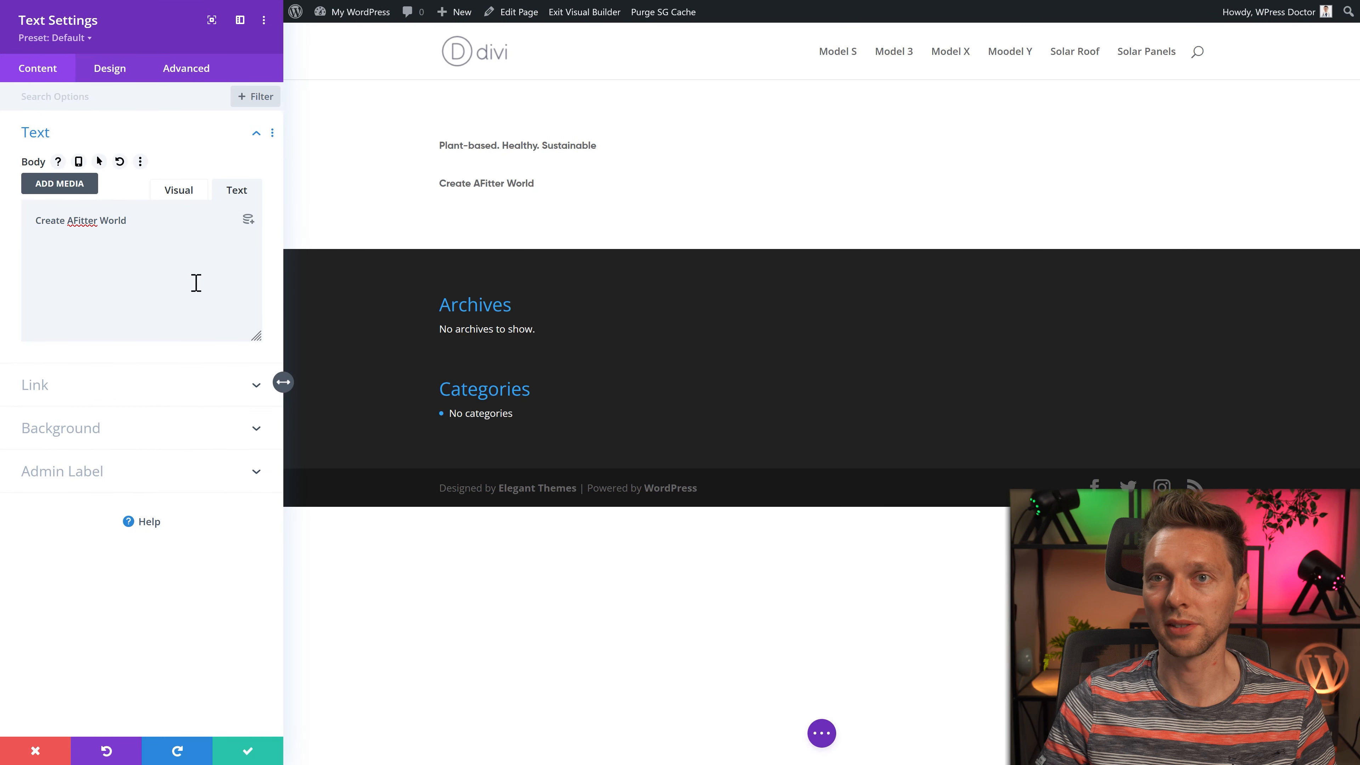
pyautogui.click(73, 220)
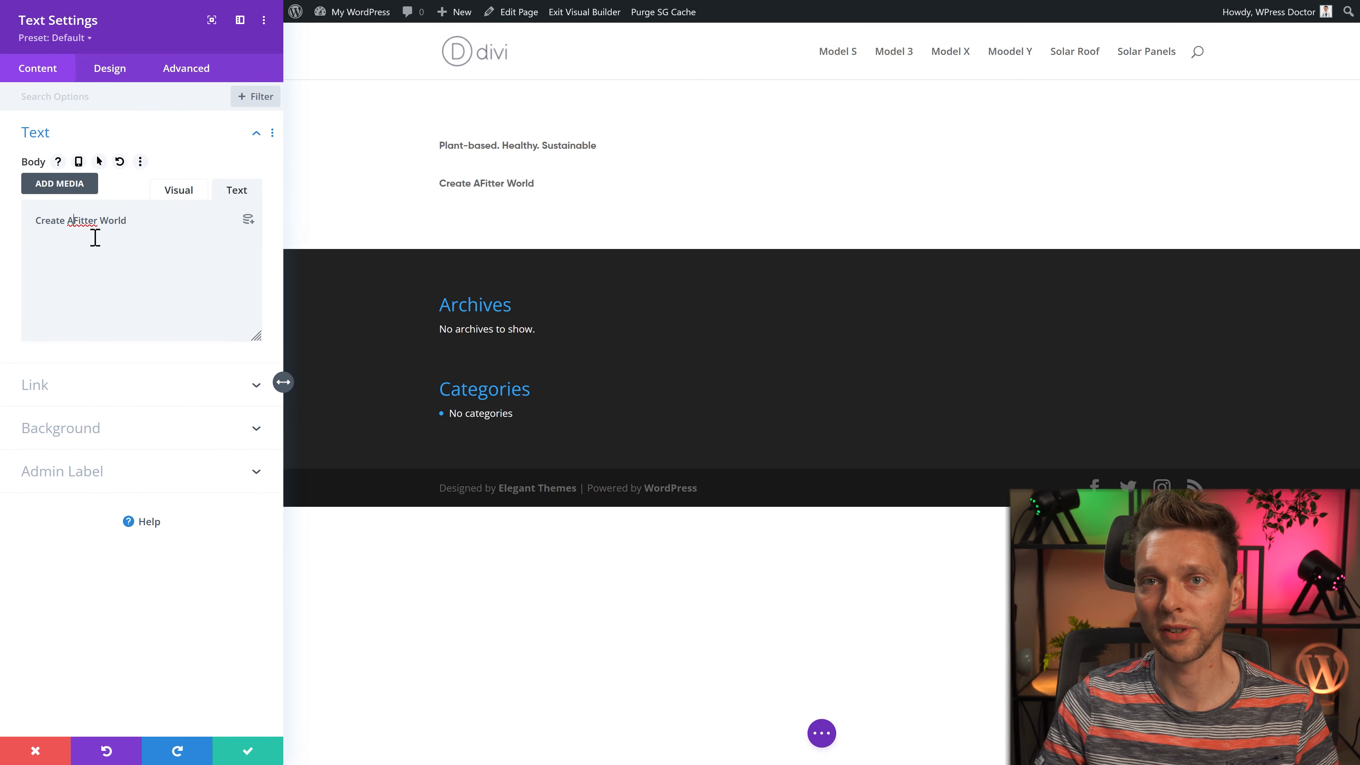
pyautogui.click(447, 184)
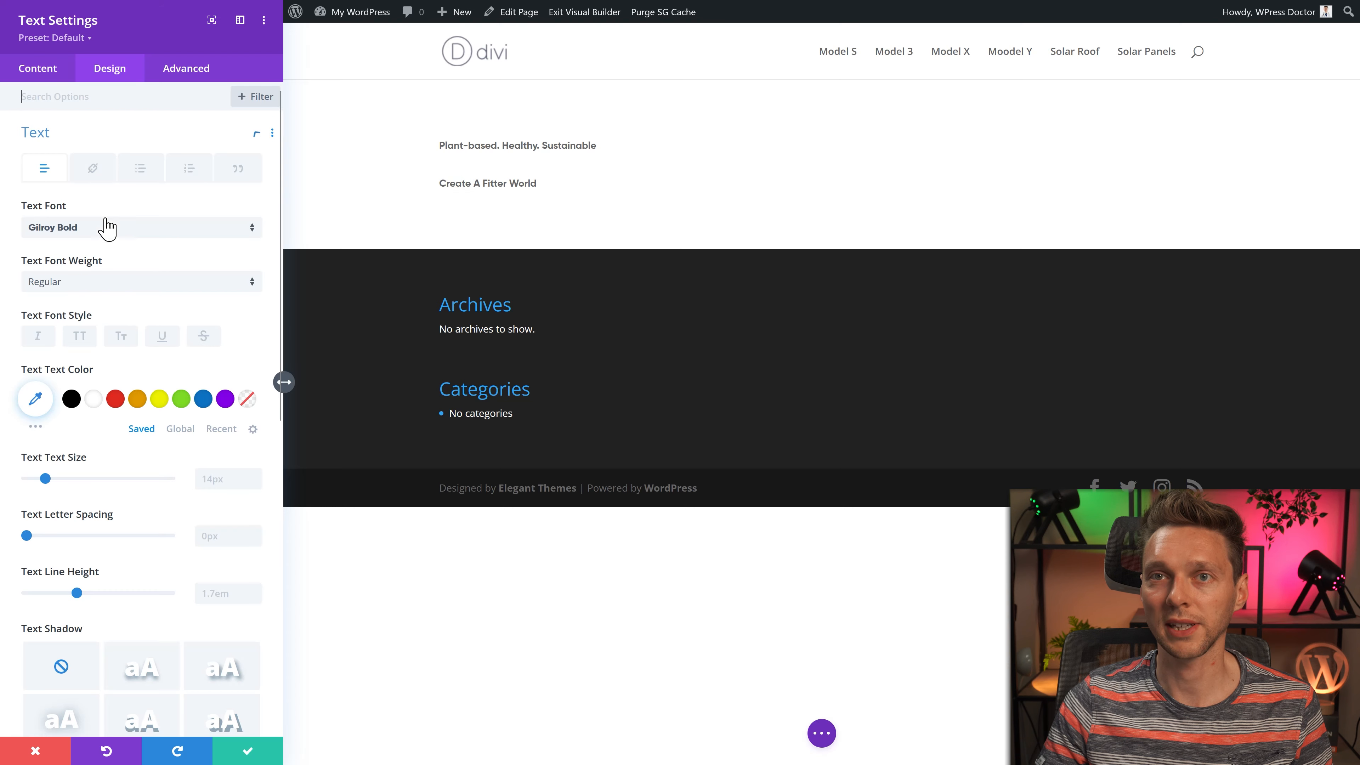
# Step: Set the text size of the "Create A Fitter World" module to 8.12rem
pyautogui.click(99, 230)
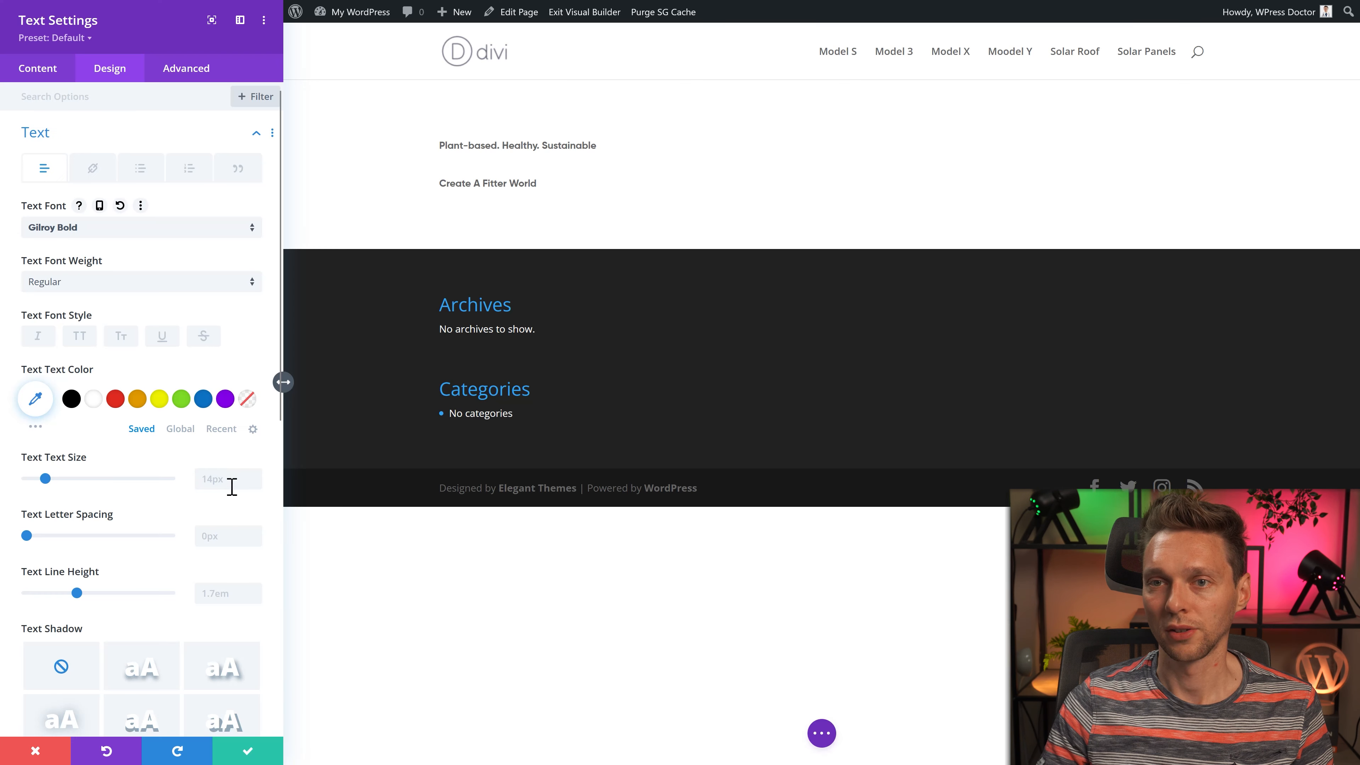
pyautogui.write('8.12px')
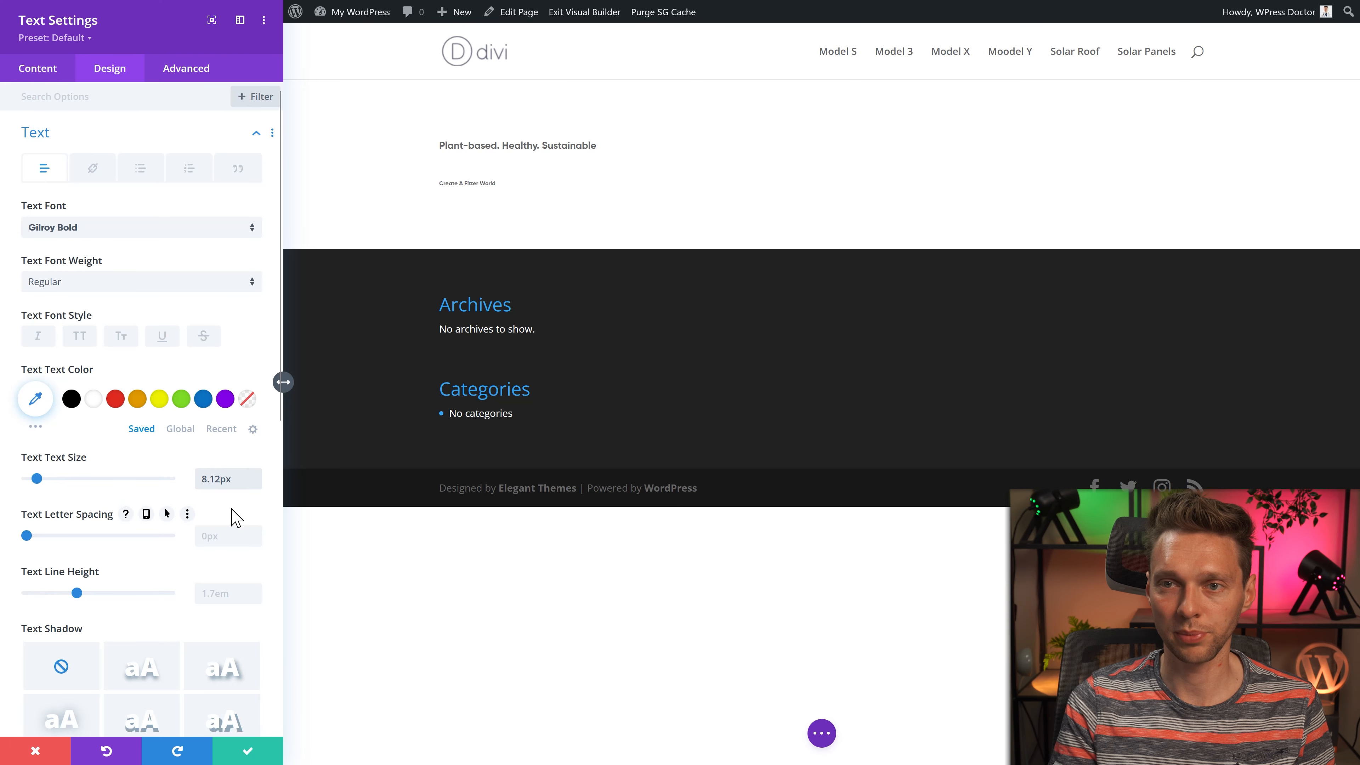
pyautogui.press('BackSpace')
pyautogui.press('BackSpace')
pyautogui.write('rem')
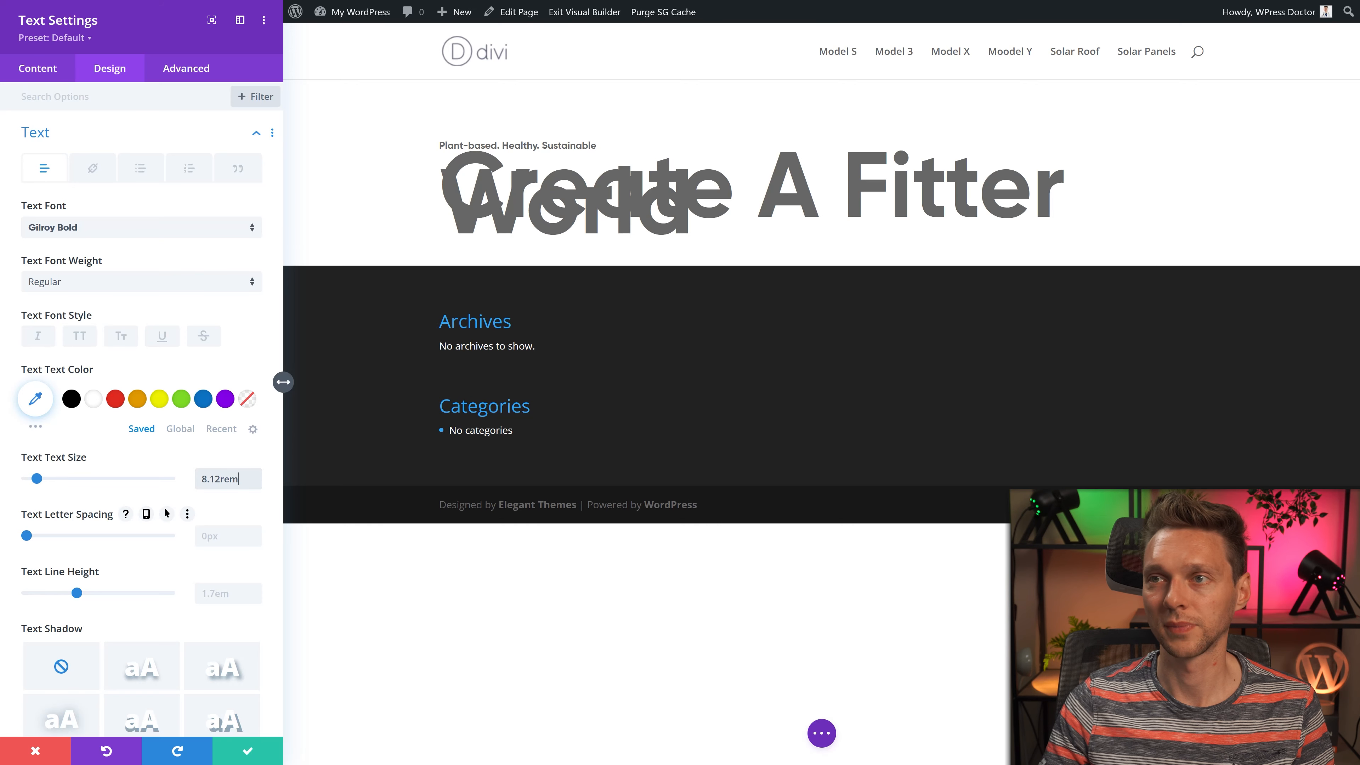
# Step: Adjust the heading's line height to separate its overlapping lines and break the text before "Fitter World"
pyautogui.click(84, 593)
pyautogui.moveTo(83, 598); pyautogui.dragTo(78, 598)
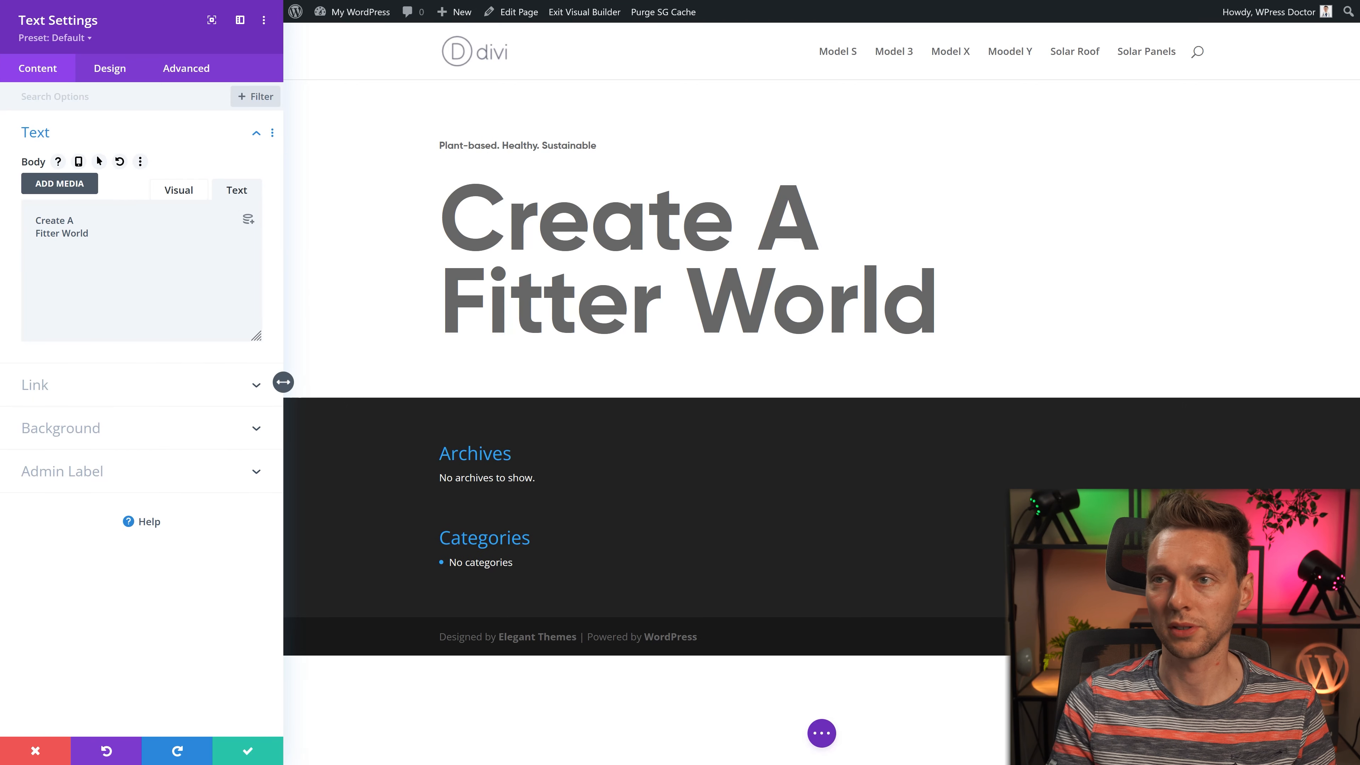
pyautogui.press('BackSpace')
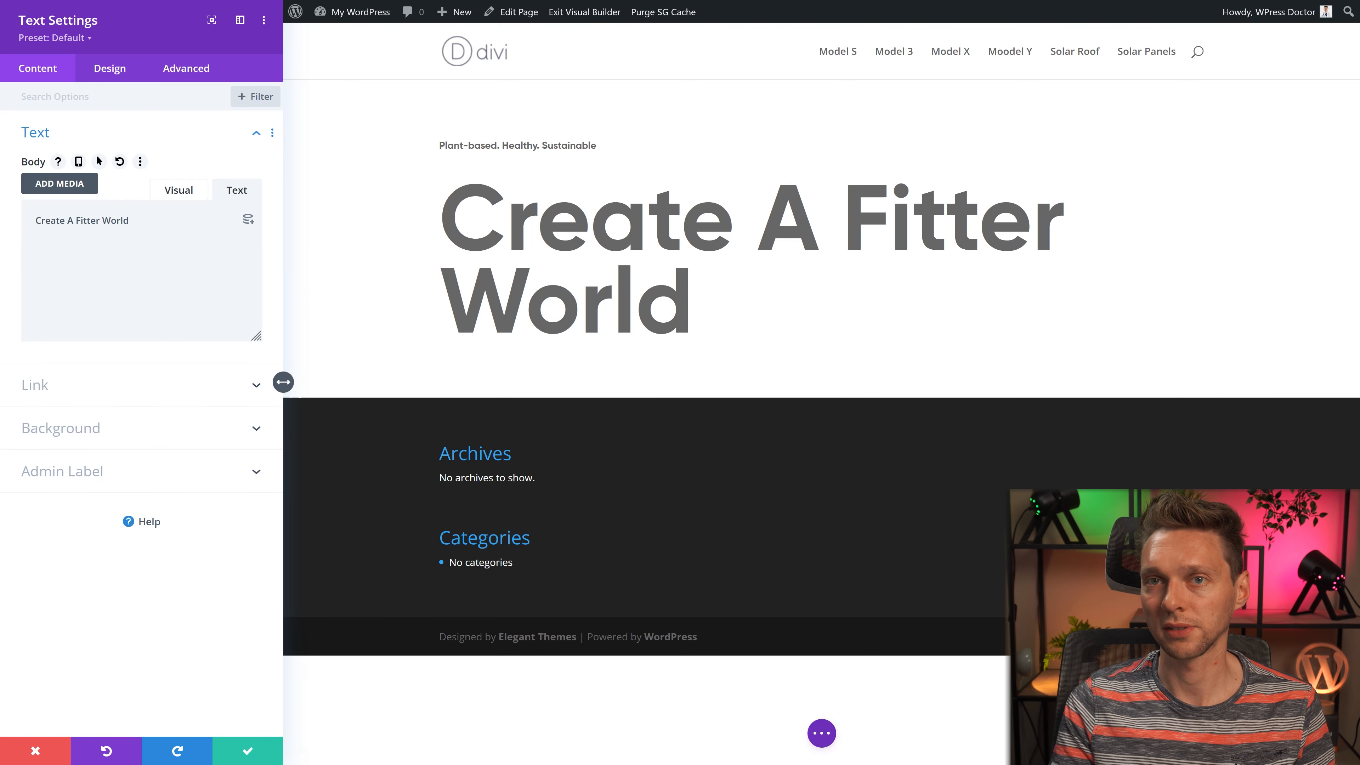
pyautogui.press('Return')
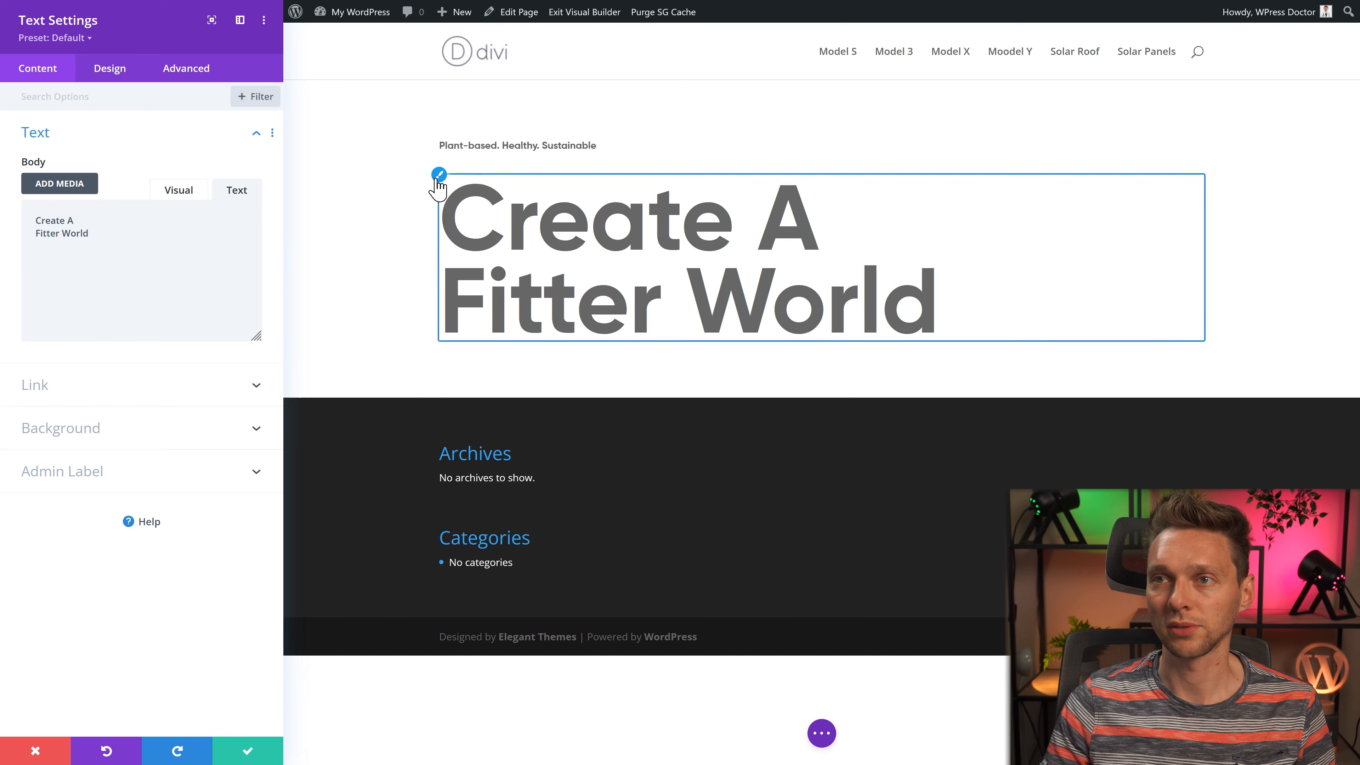
pyautogui.click(440, 177)
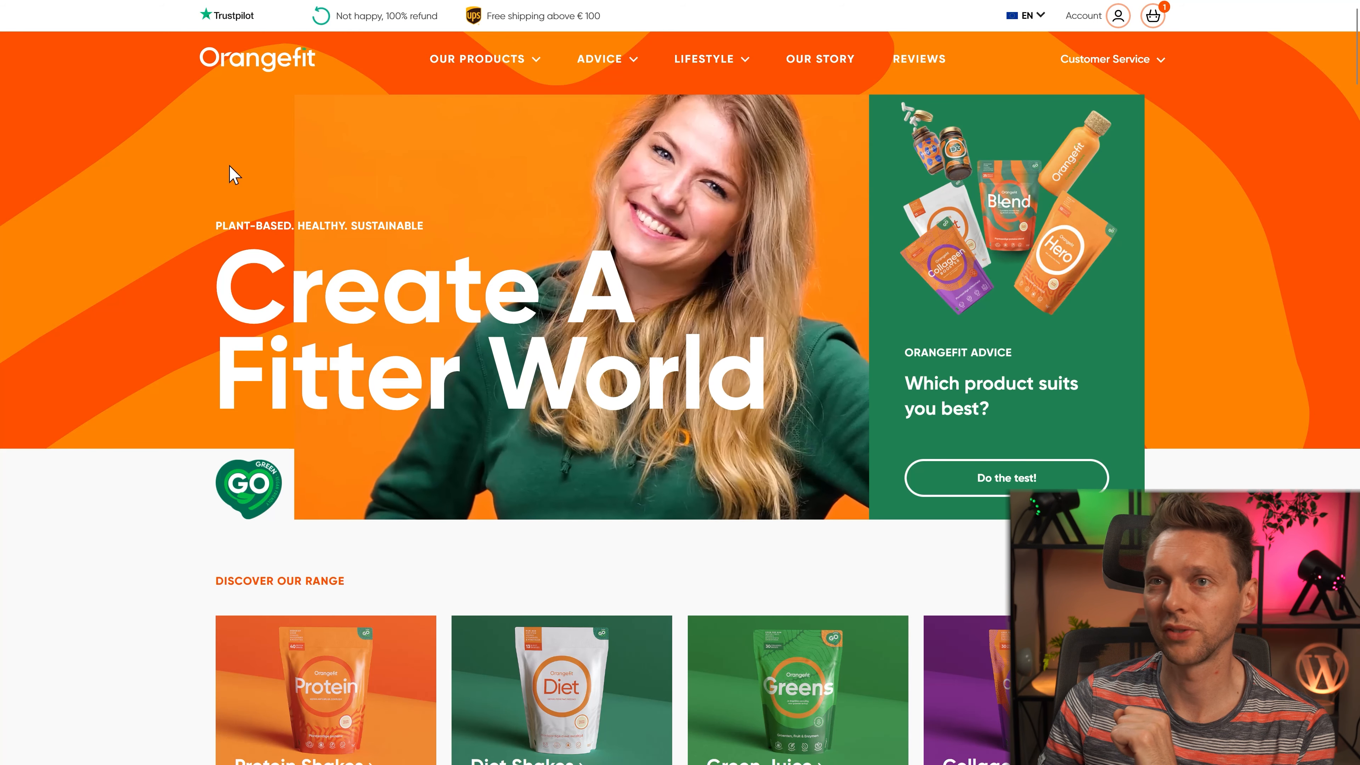
# Step: Inspect the Orangefit hero background and set the section's background color to #FE5000
pyautogui.rightClick(85, 146)
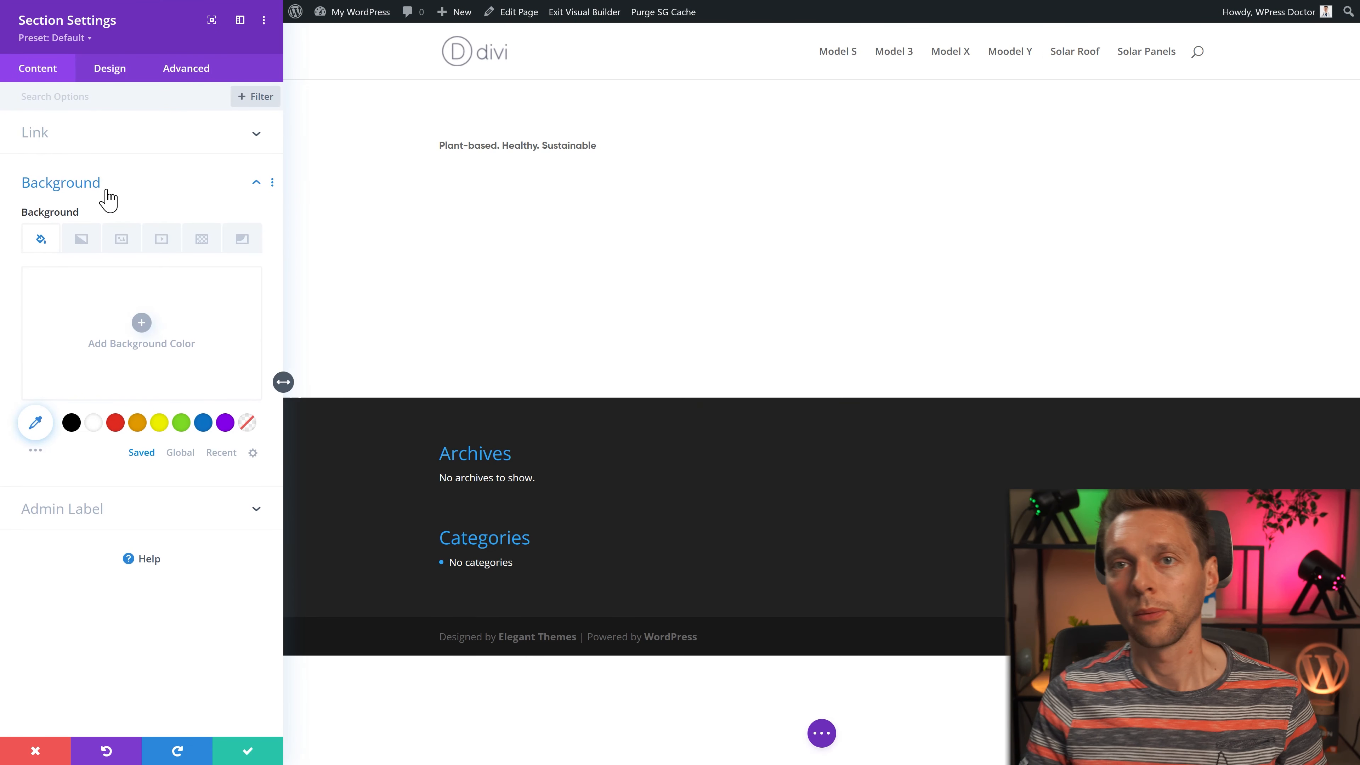
pyautogui.click(141, 323)
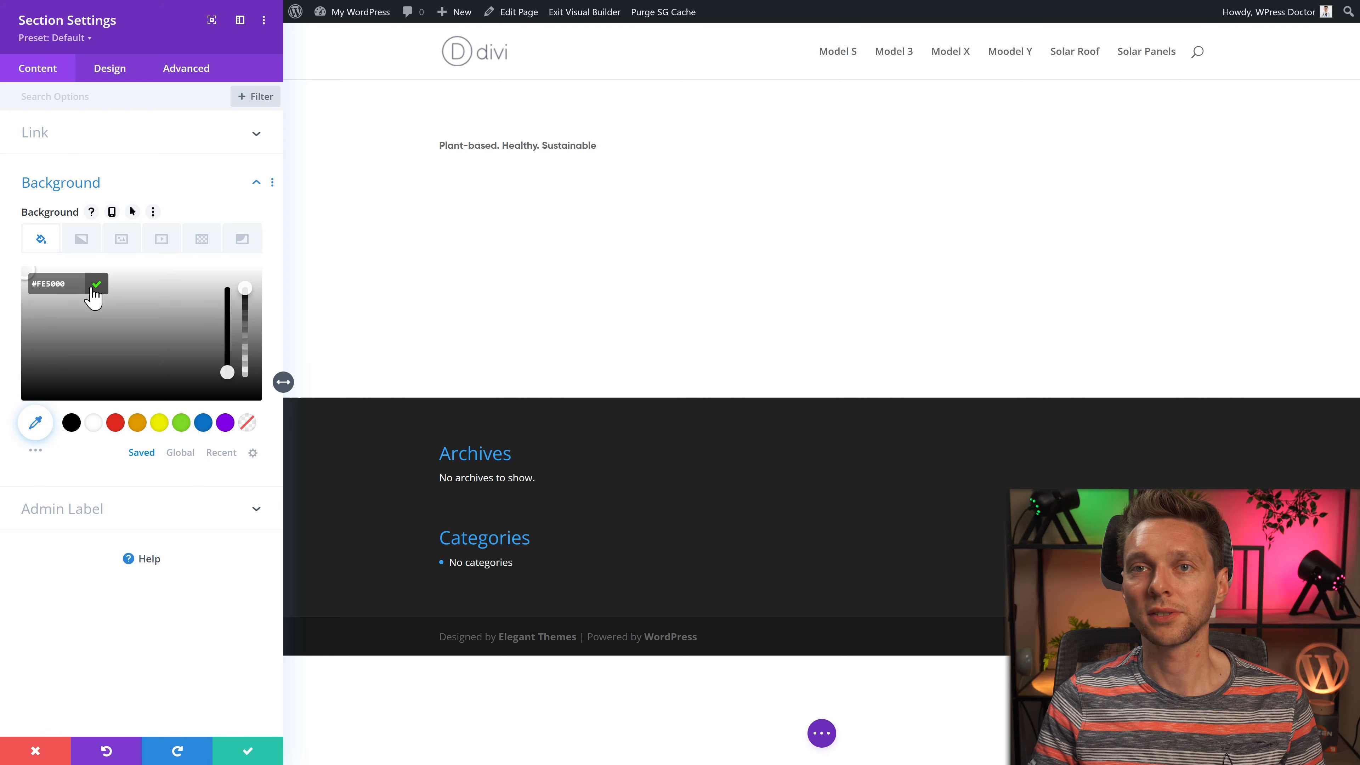
pyautogui.click(96, 285)
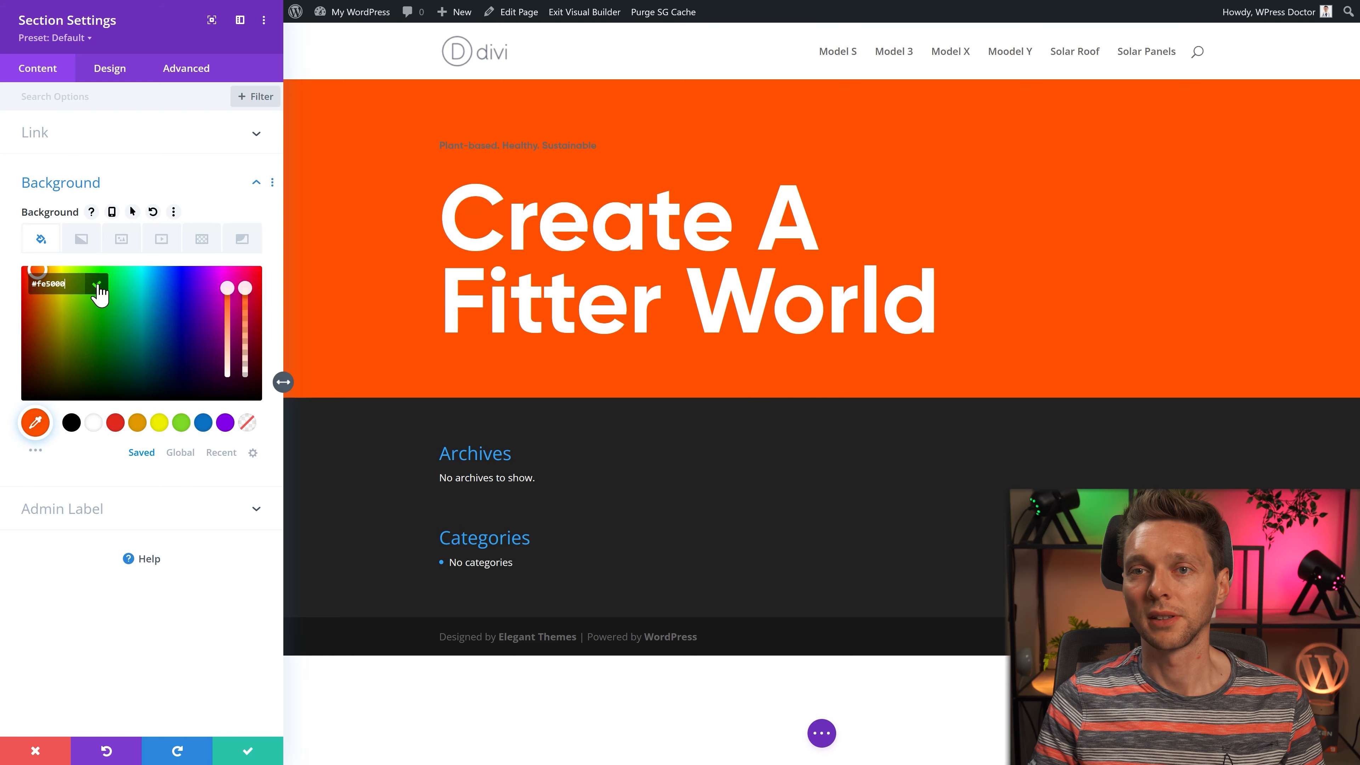
# Step: Store the section's #fe5000 background as a global color and save the section settings
pyautogui.click(180, 454)
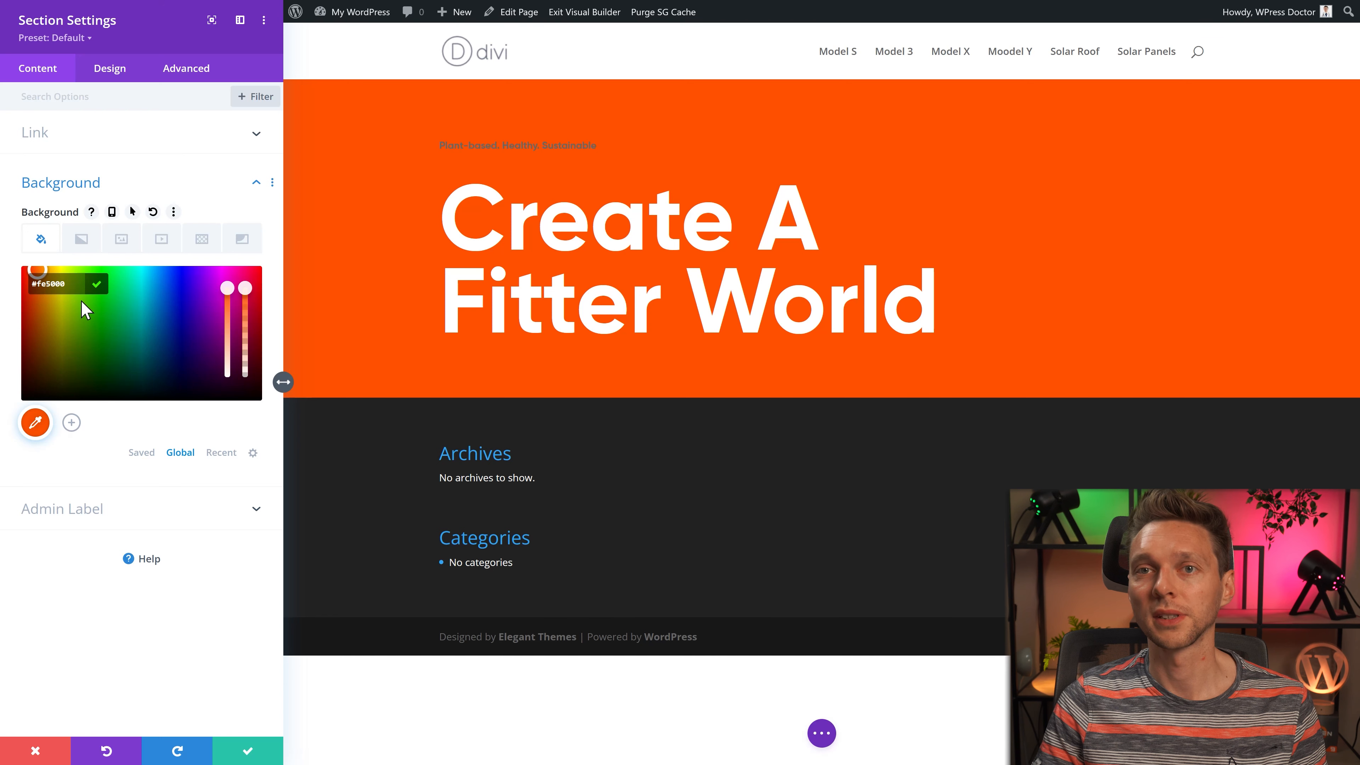
pyautogui.click(96, 286)
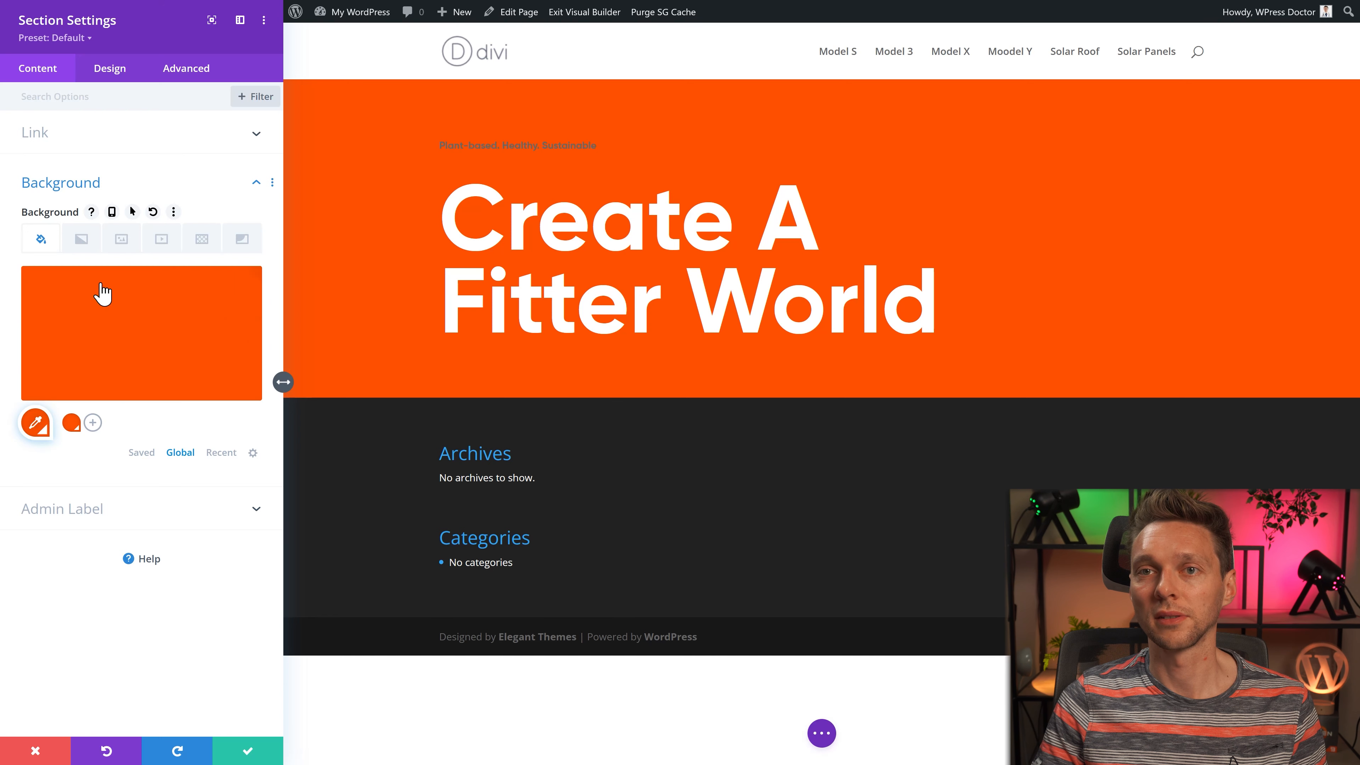
pyautogui.click(247, 752)
# Step: Reopen the section settings and add a Layer Blob mask to the section's background
pyautogui.click(33, 94)
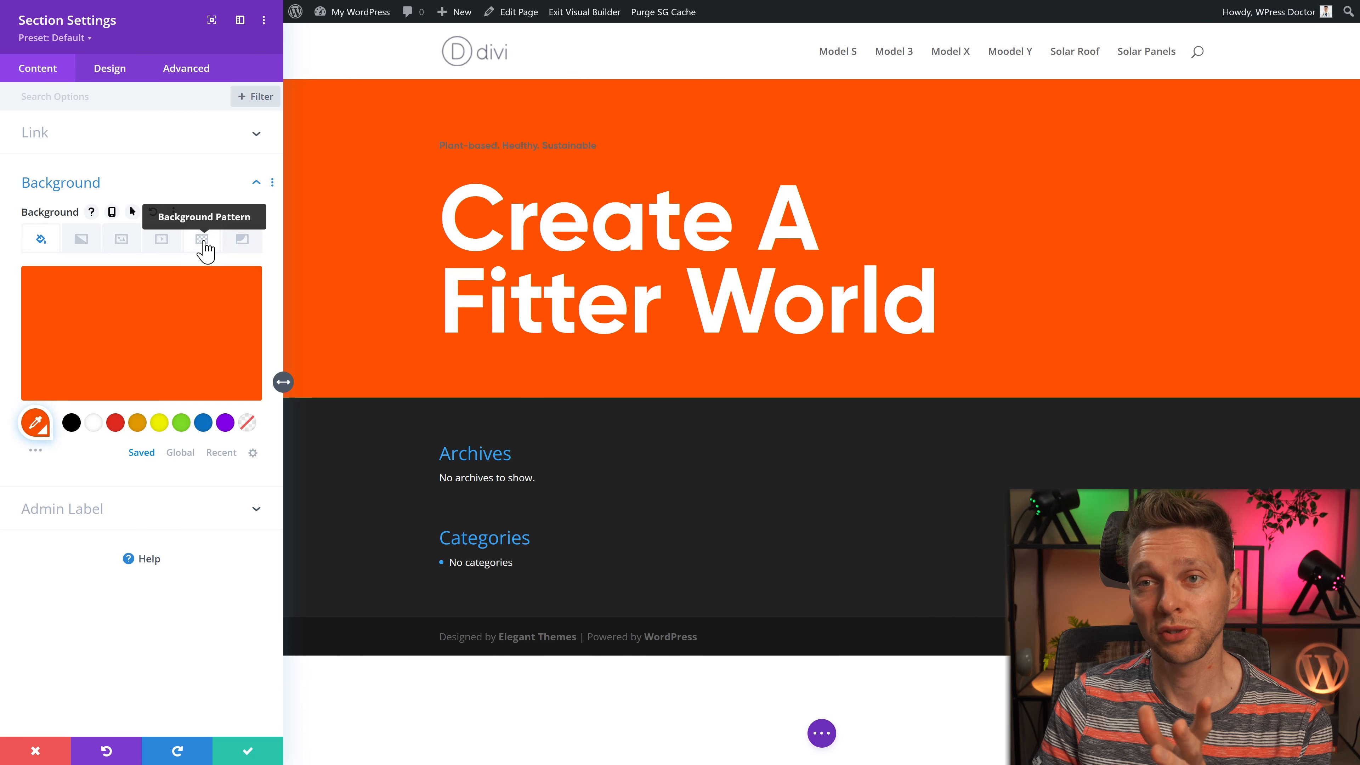
pyautogui.click(241, 240)
pyautogui.click(142, 323)
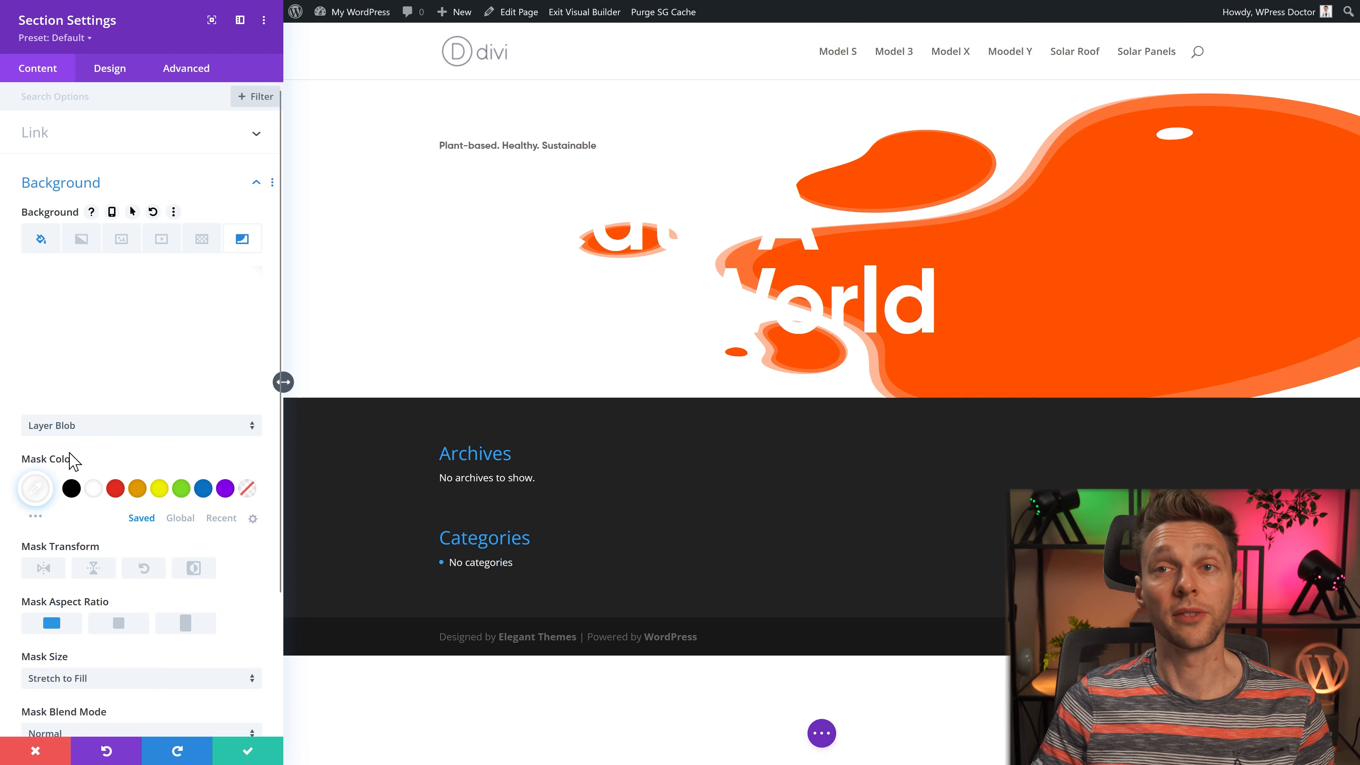
# Step: Set the background mask color to #ff8200 and store it as a global color
pyautogui.click(36, 487)
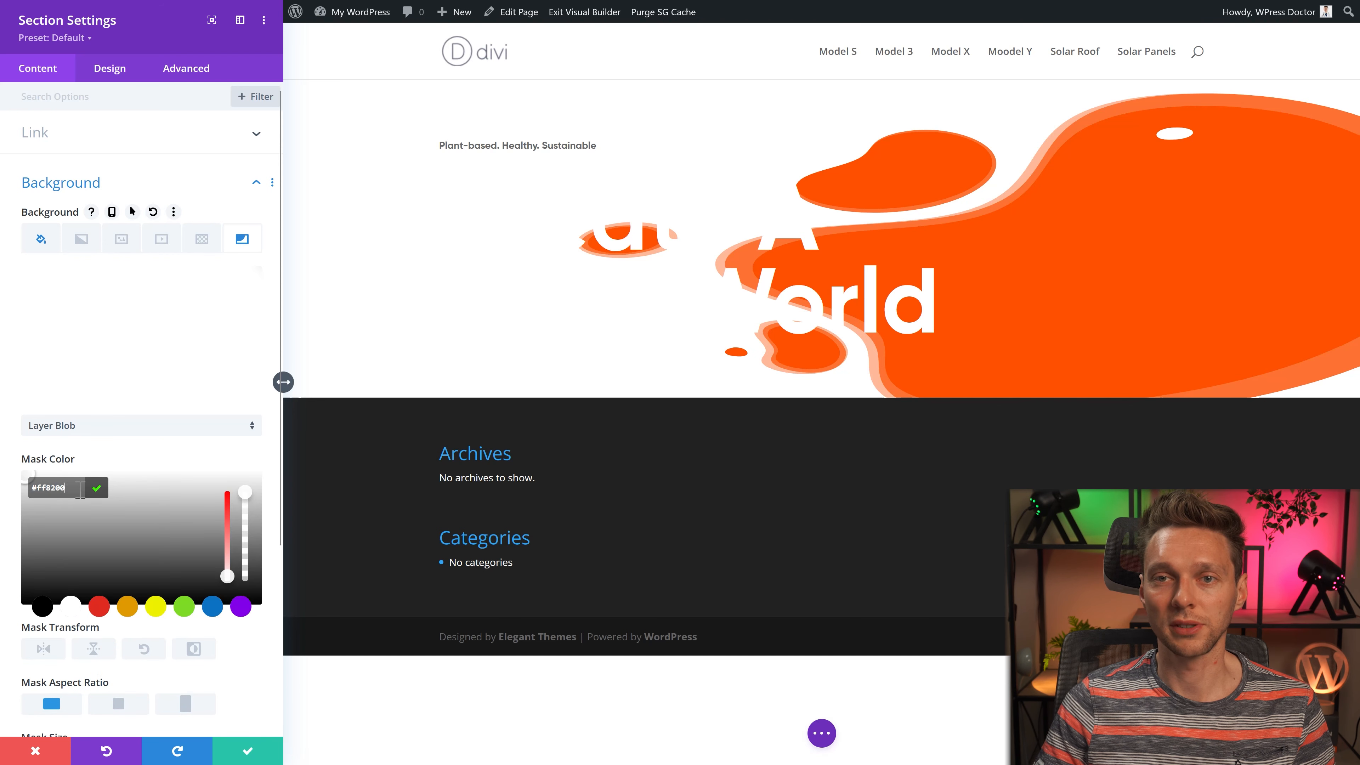
pyautogui.click(95, 490)
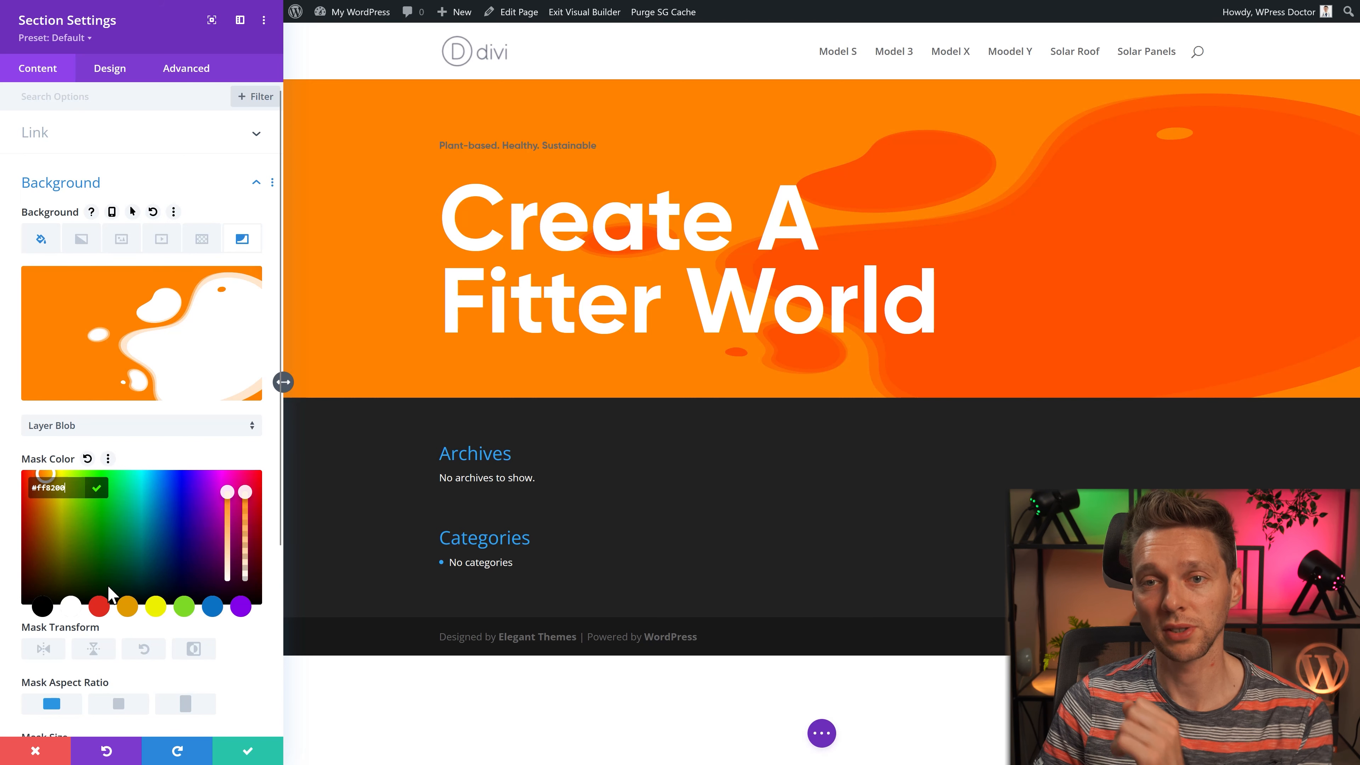
pyautogui.click(96, 488)
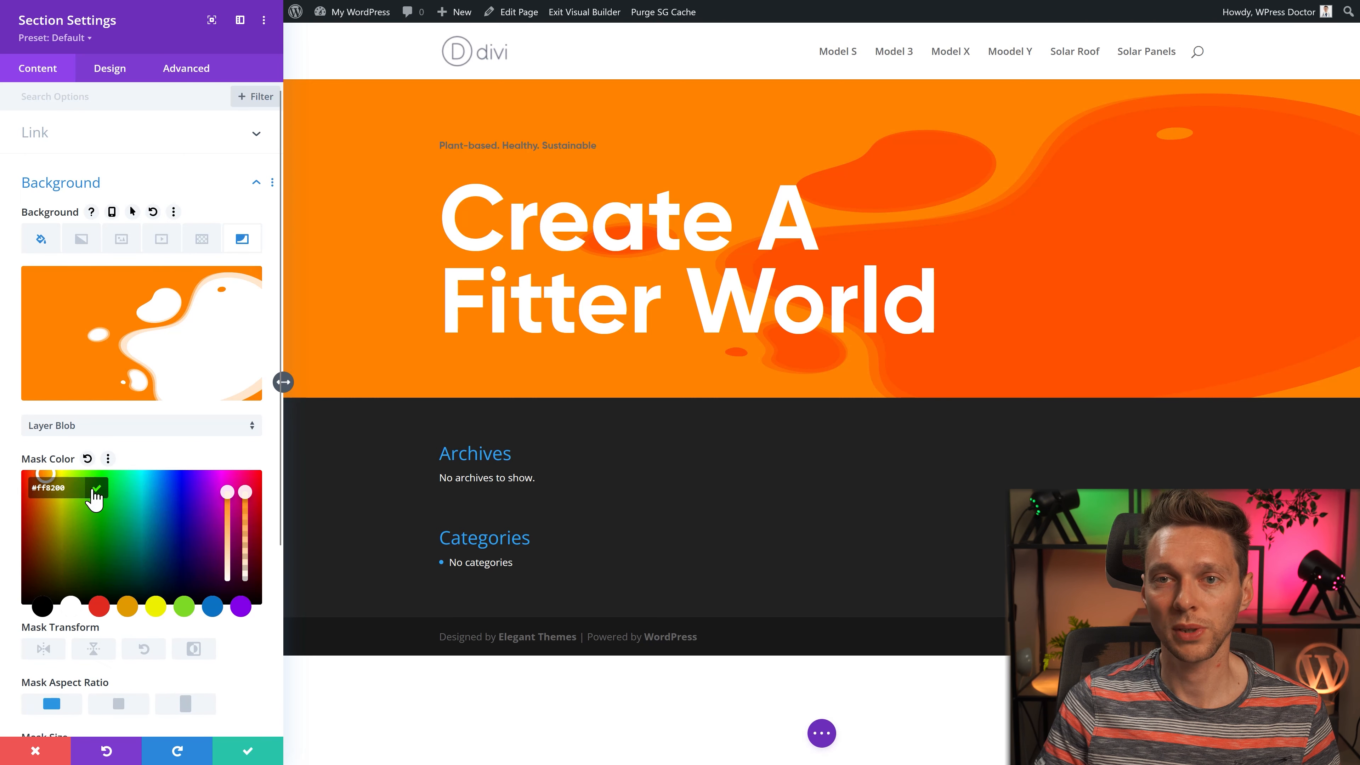
pyautogui.click(94, 490)
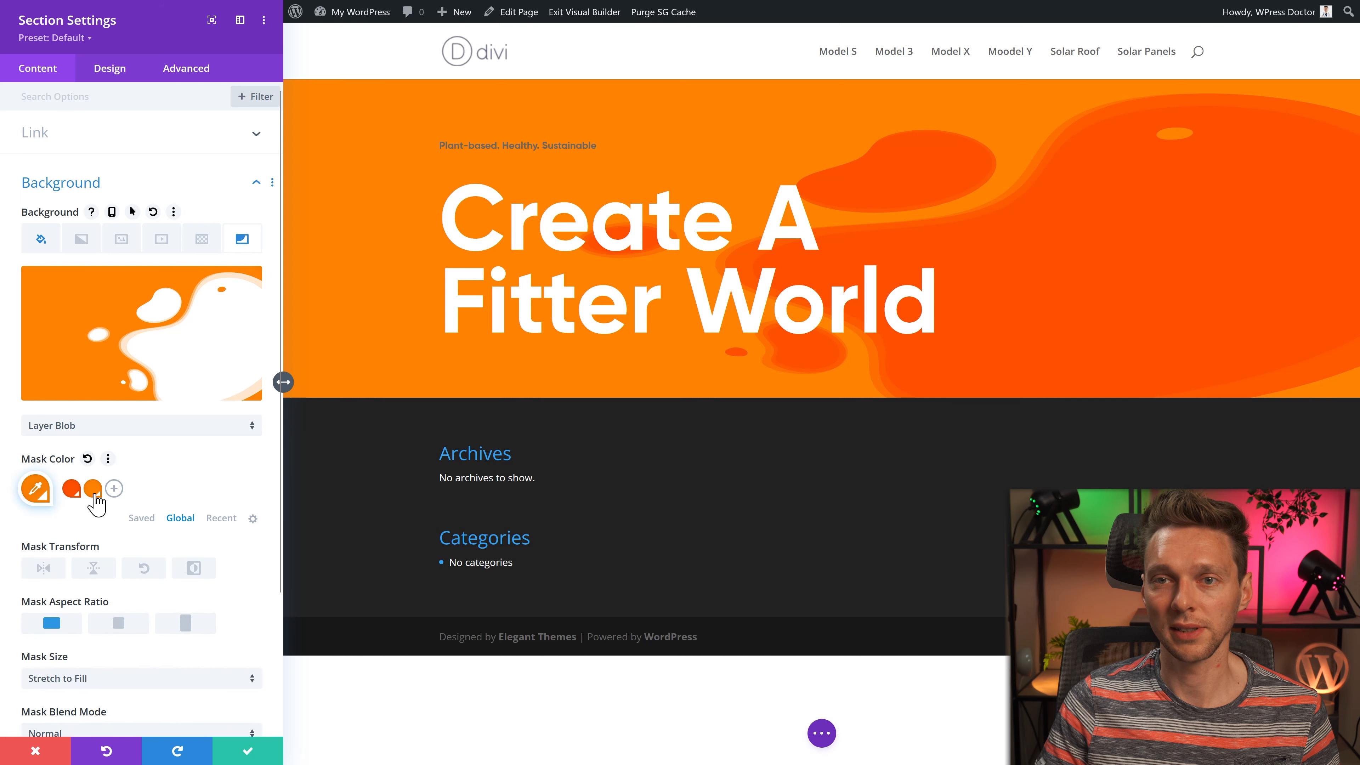
# Step: Try the Diagonal Pills mask on the section background and switch the mask style to Floating Squares
pyautogui.click(168, 425)
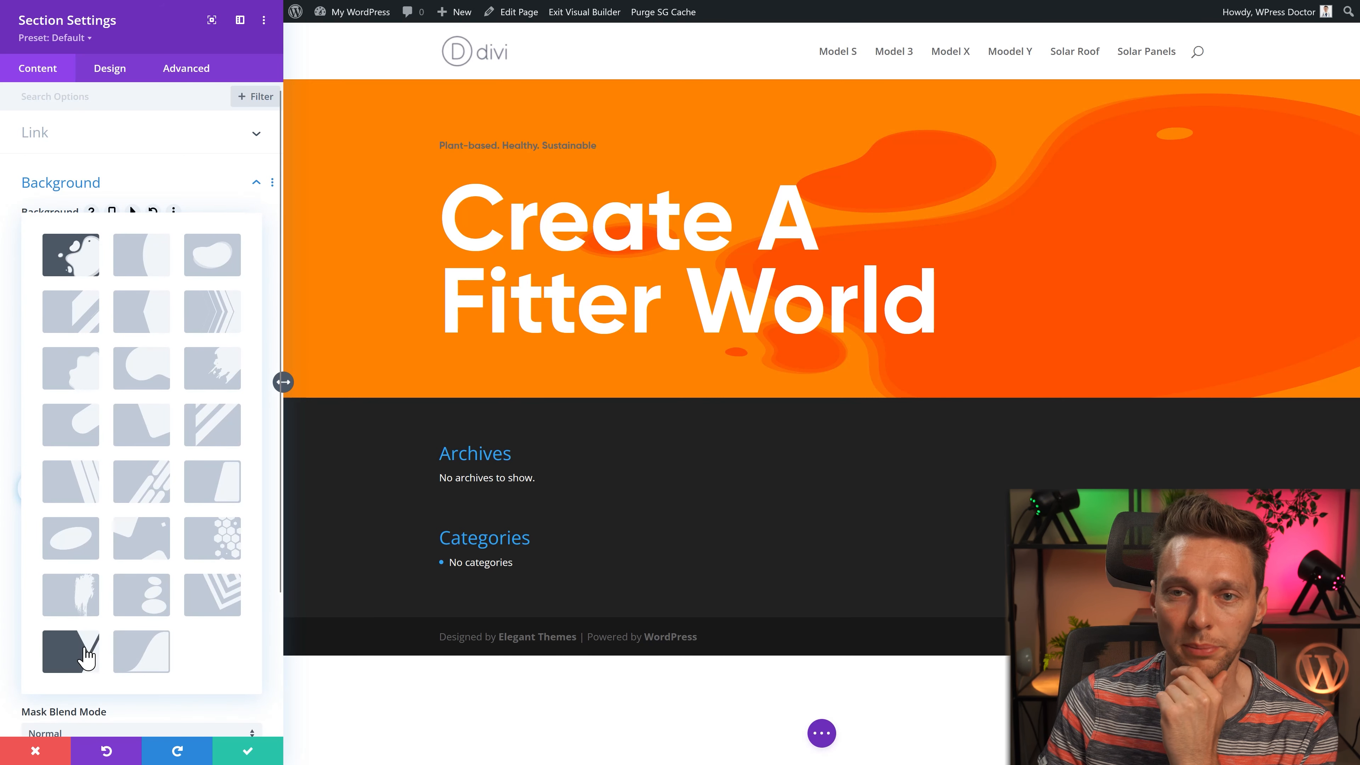
pyautogui.click(207, 426)
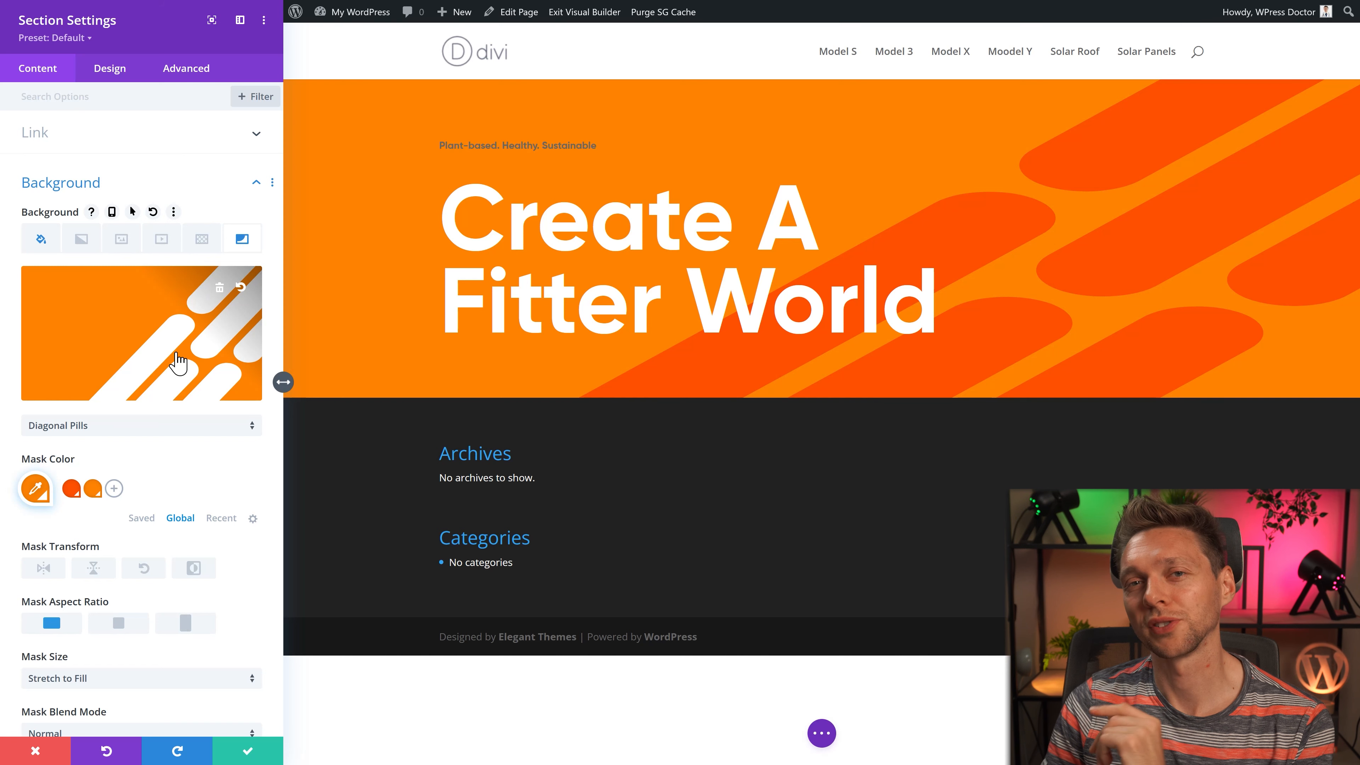
pyautogui.click(164, 395)
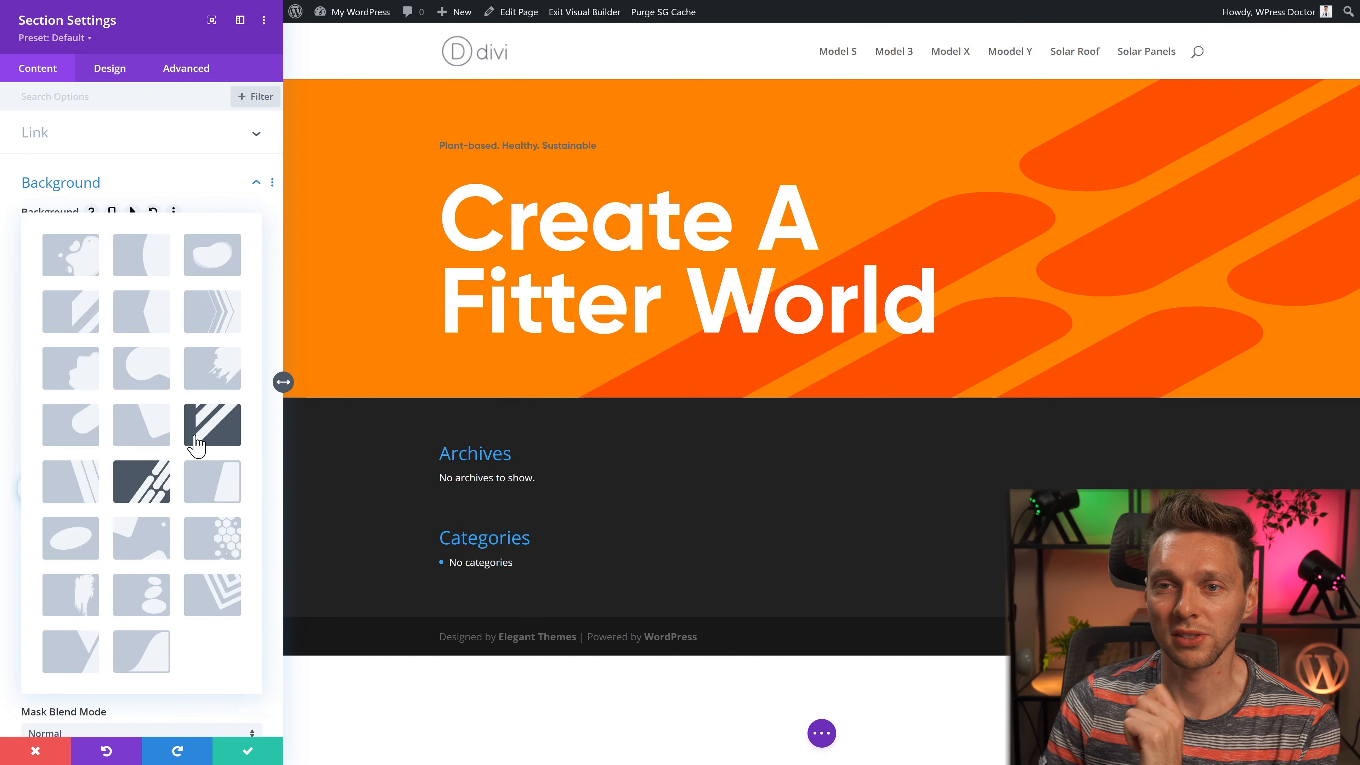
pyautogui.click(161, 549)
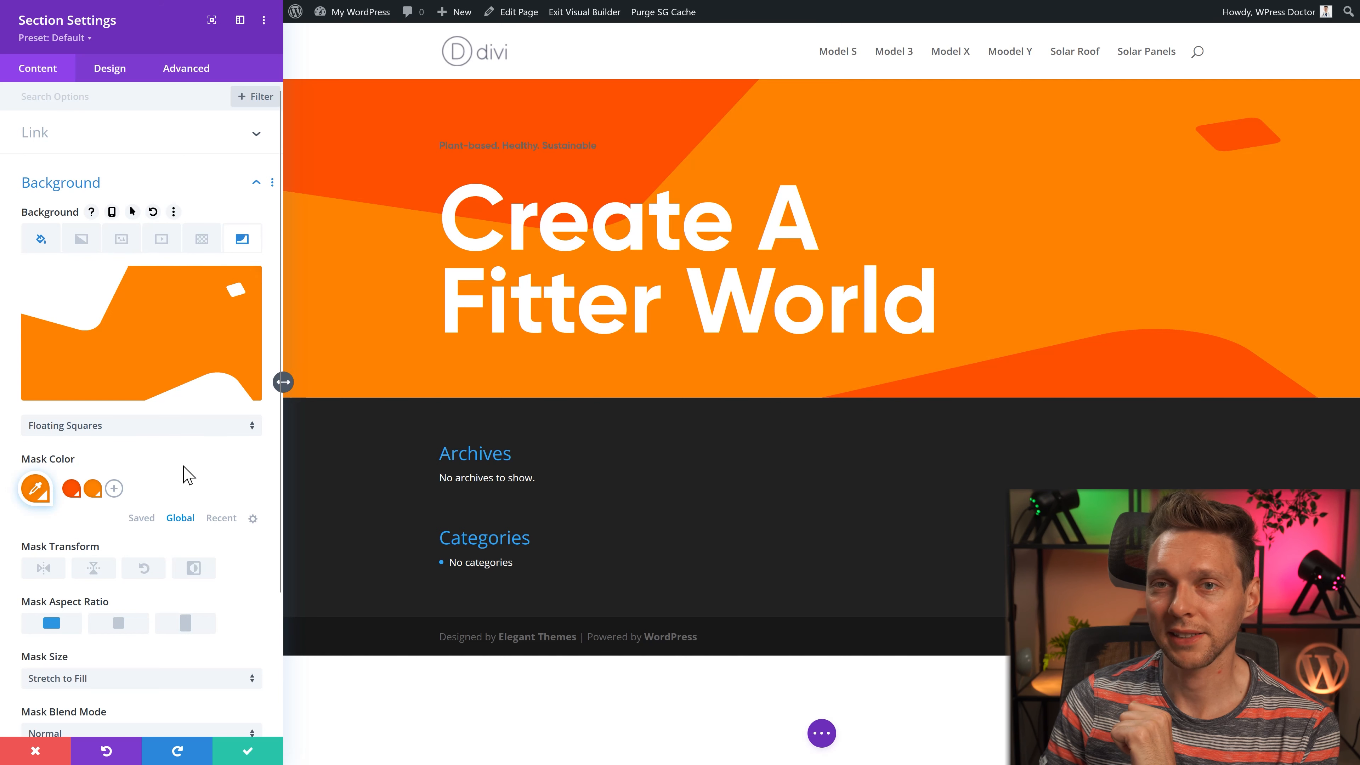
# Step: Try the square and portrait aspect ratios for the Floating Squares mask and return to landscape
pyautogui.click(97, 623)
pyautogui.click(37, 621)
pyautogui.click(104, 622)
pyautogui.click(177, 624)
pyautogui.click(119, 624)
pyautogui.click(43, 622)
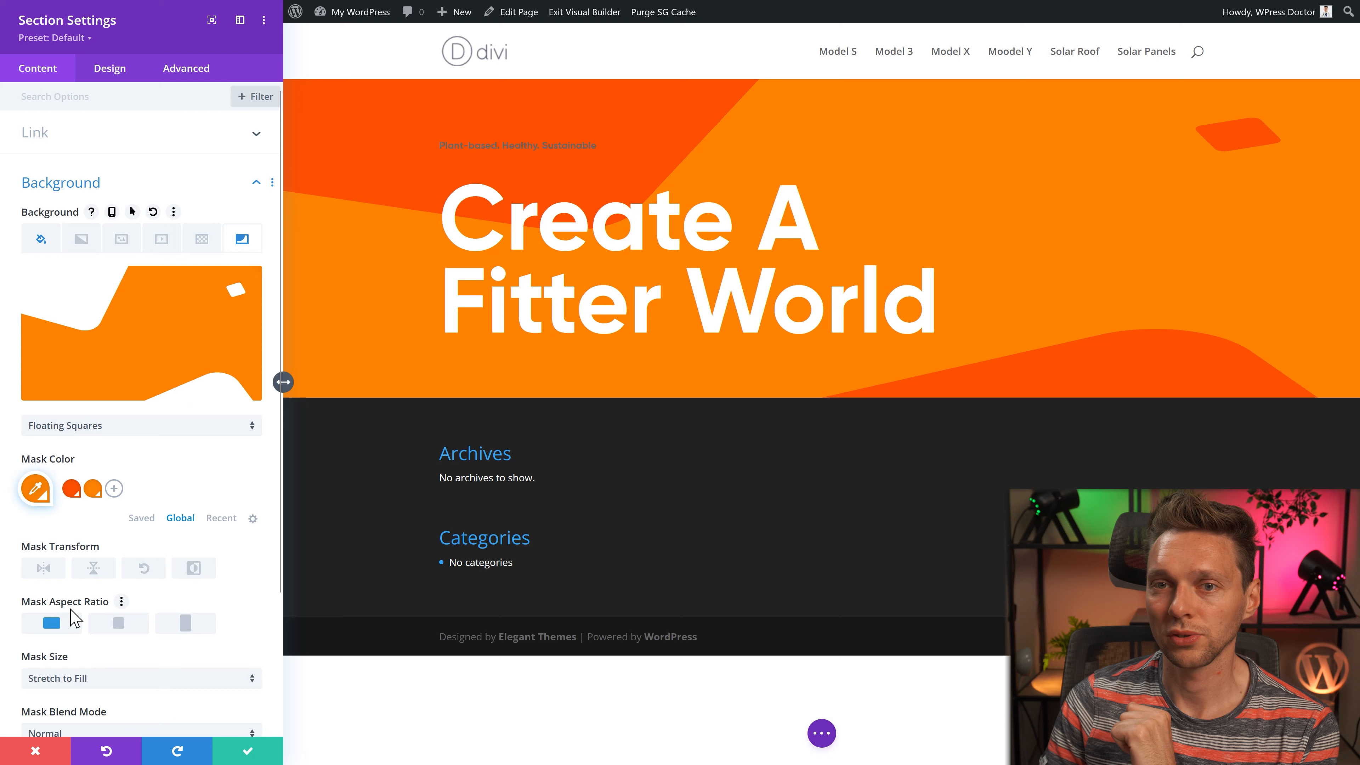
# Step: Try flipping the section's background mask vertically and horizontally
pyautogui.click(93, 569)
pyautogui.click(43, 569)
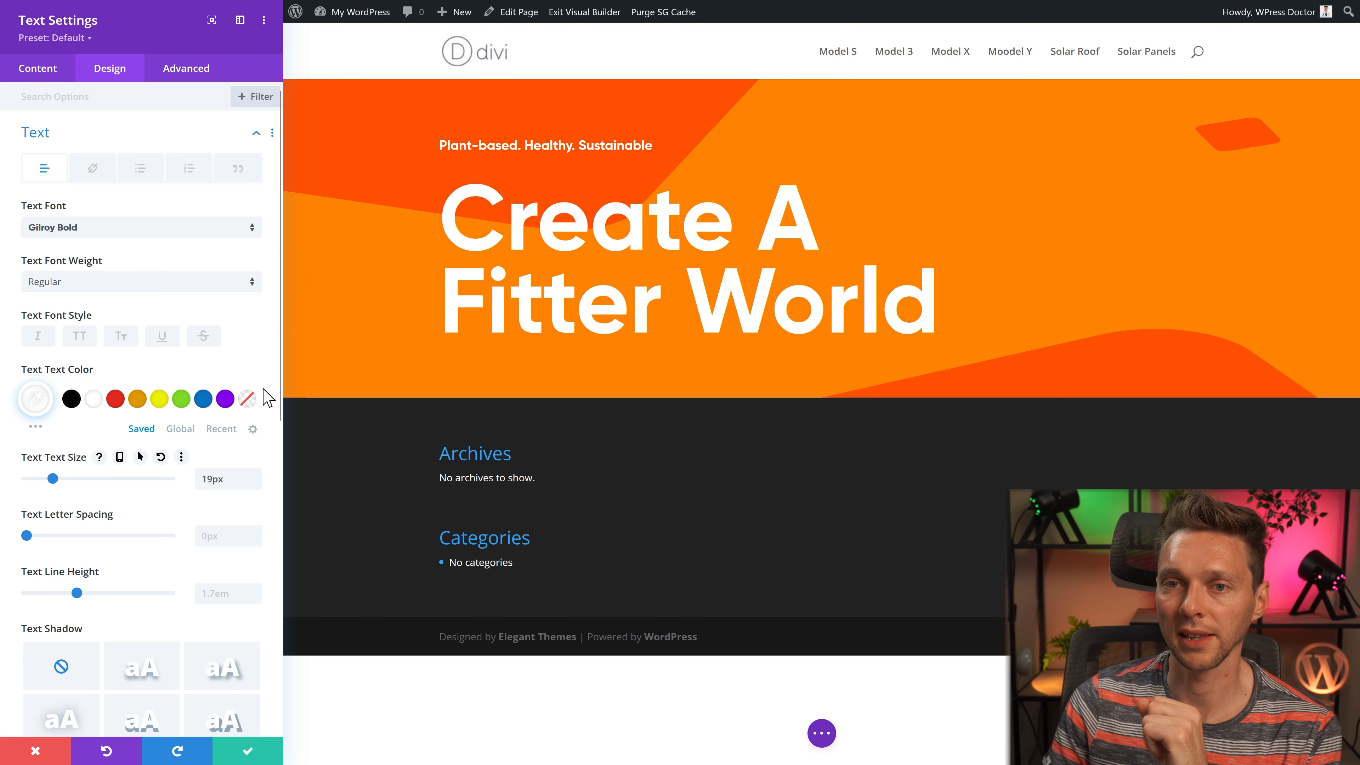
# Step: Set the bottom margin of the "Plant-based. Healthy. Sustainable" text to 0 and save its settings
pyautogui.click(78, 135)
pyautogui.click(75, 266)
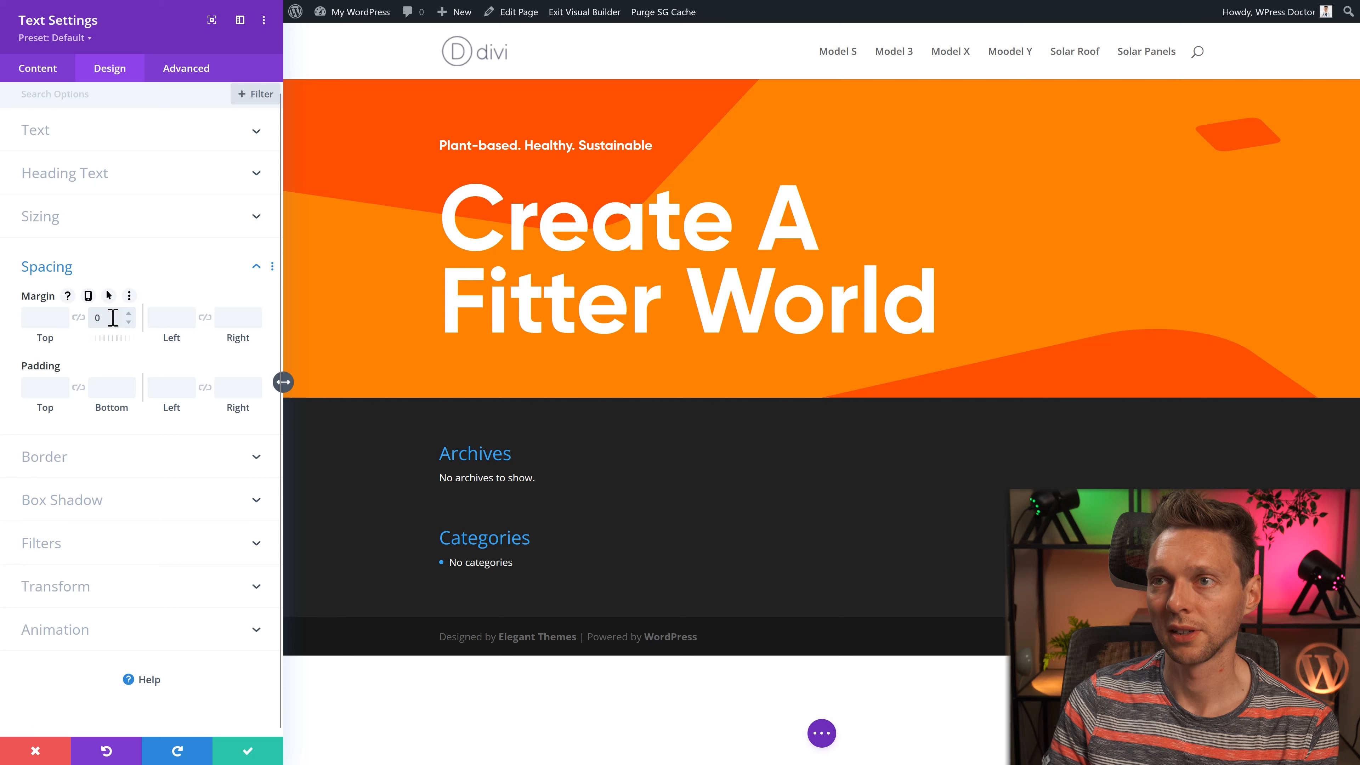
pyautogui.click(238, 748)
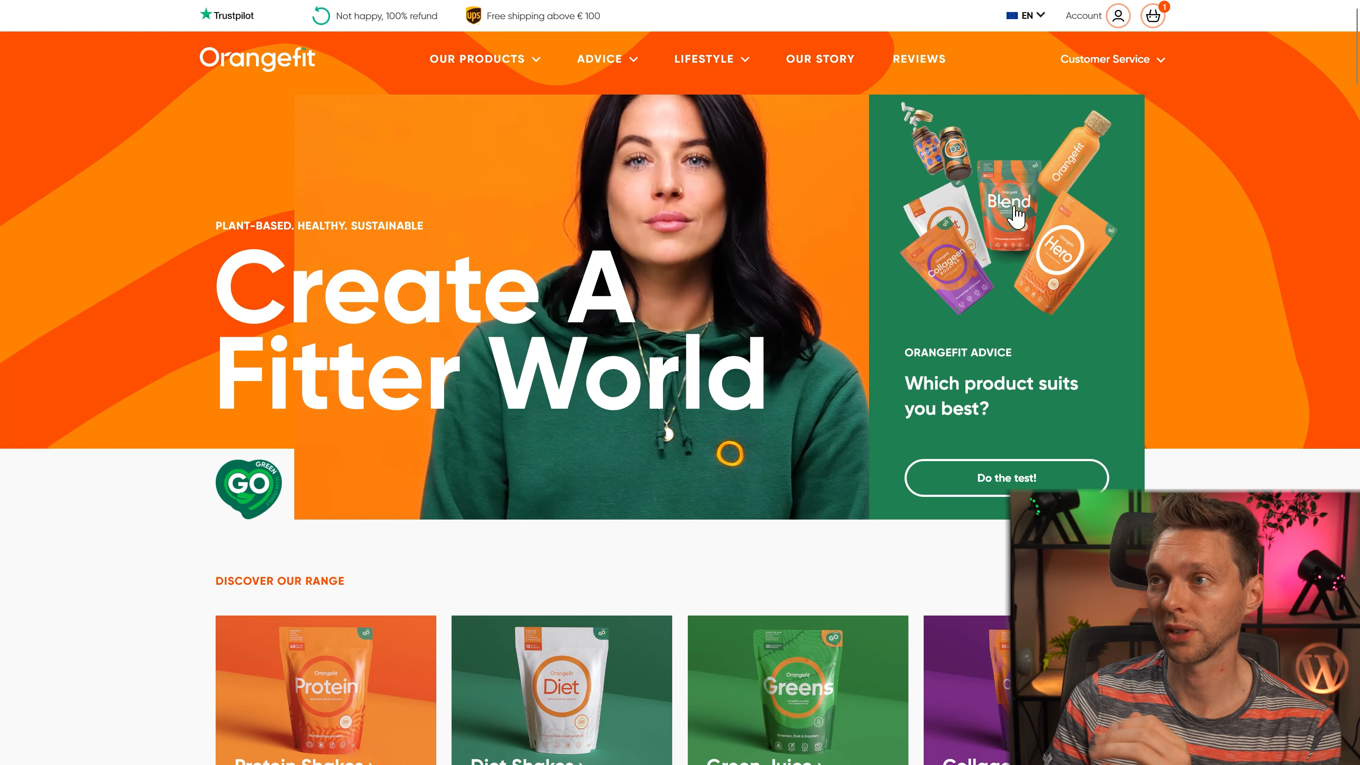
# Step: Switch to the Orangefit reference page and check the context options of its hero video
pyautogui.rightClick(642, 217)
pyautogui.rightClick(513, 185)
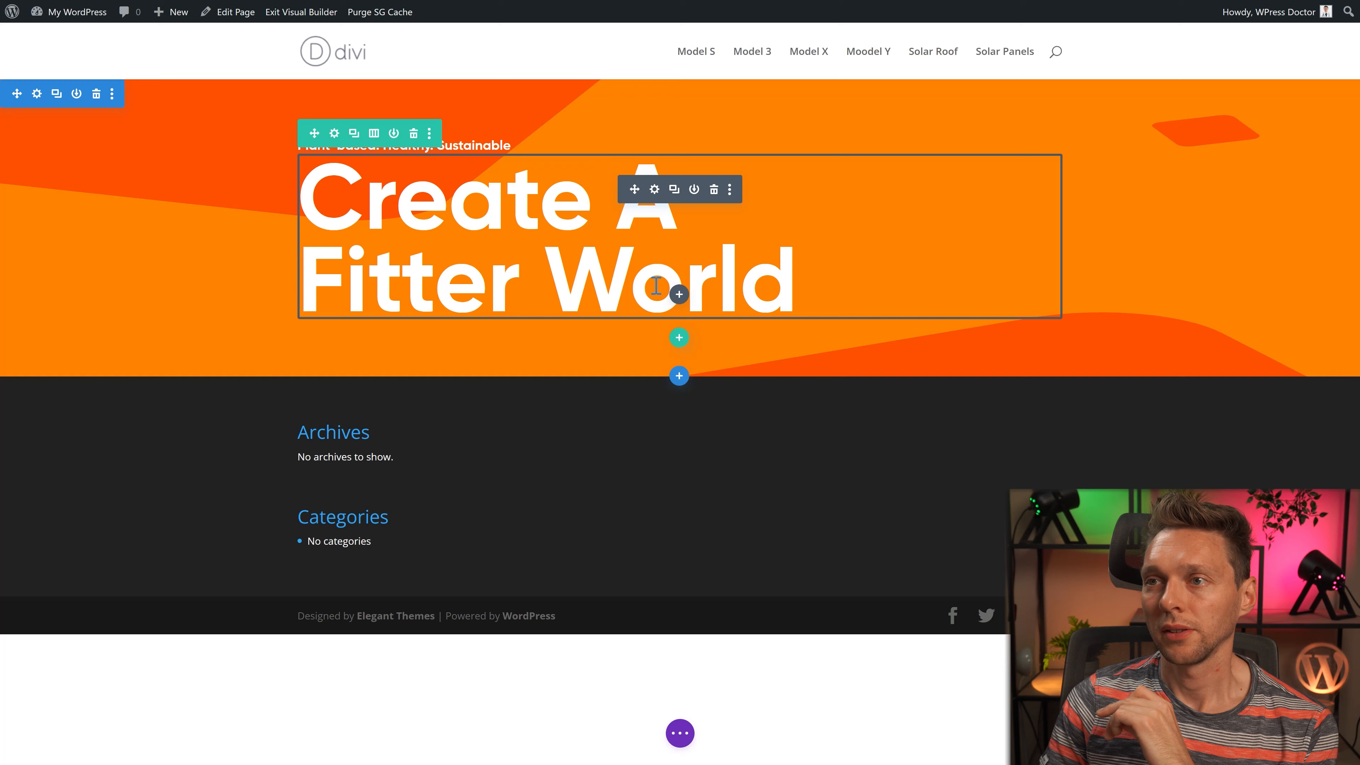
# Step: Insert a row with three-fifths and two-fifths columns below the heading and search the modules for "video" without adding one
pyautogui.click(679, 339)
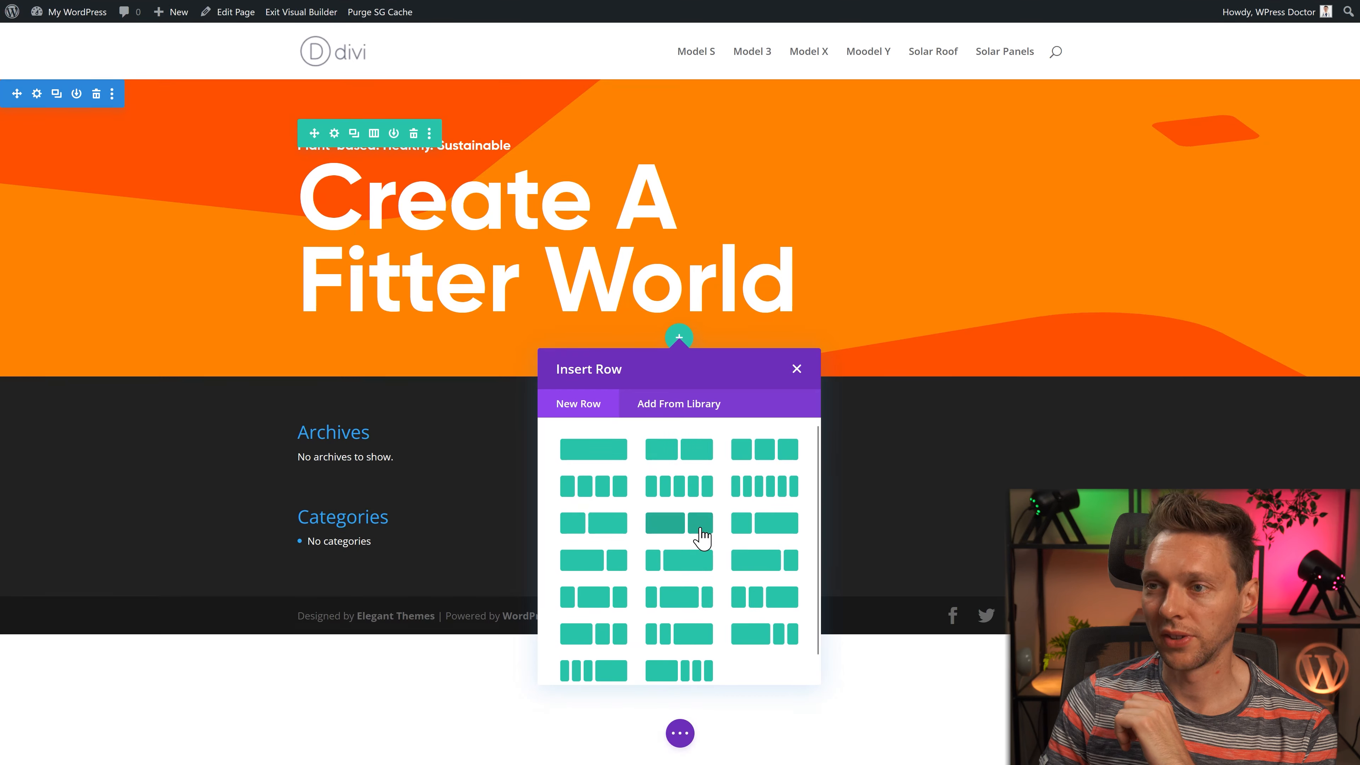
pyautogui.click(691, 524)
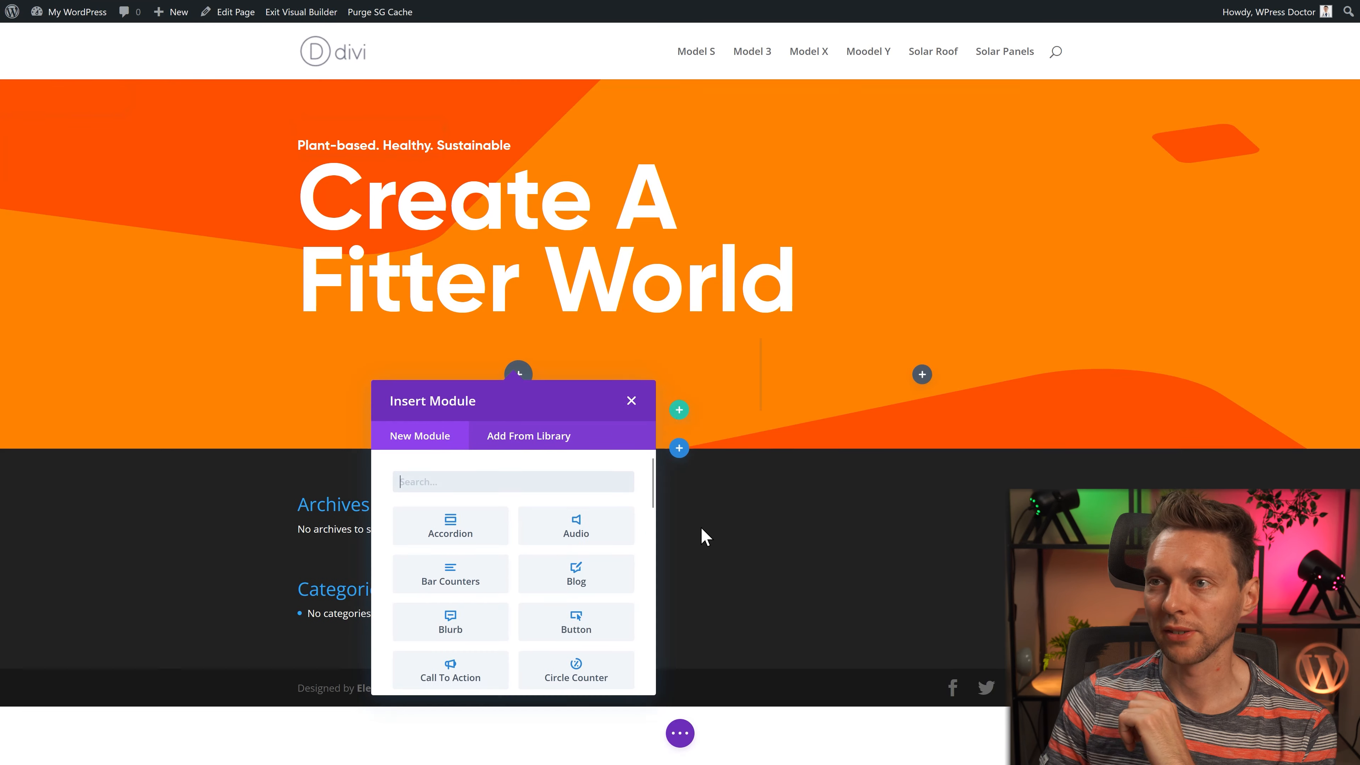
pyautogui.write('video')
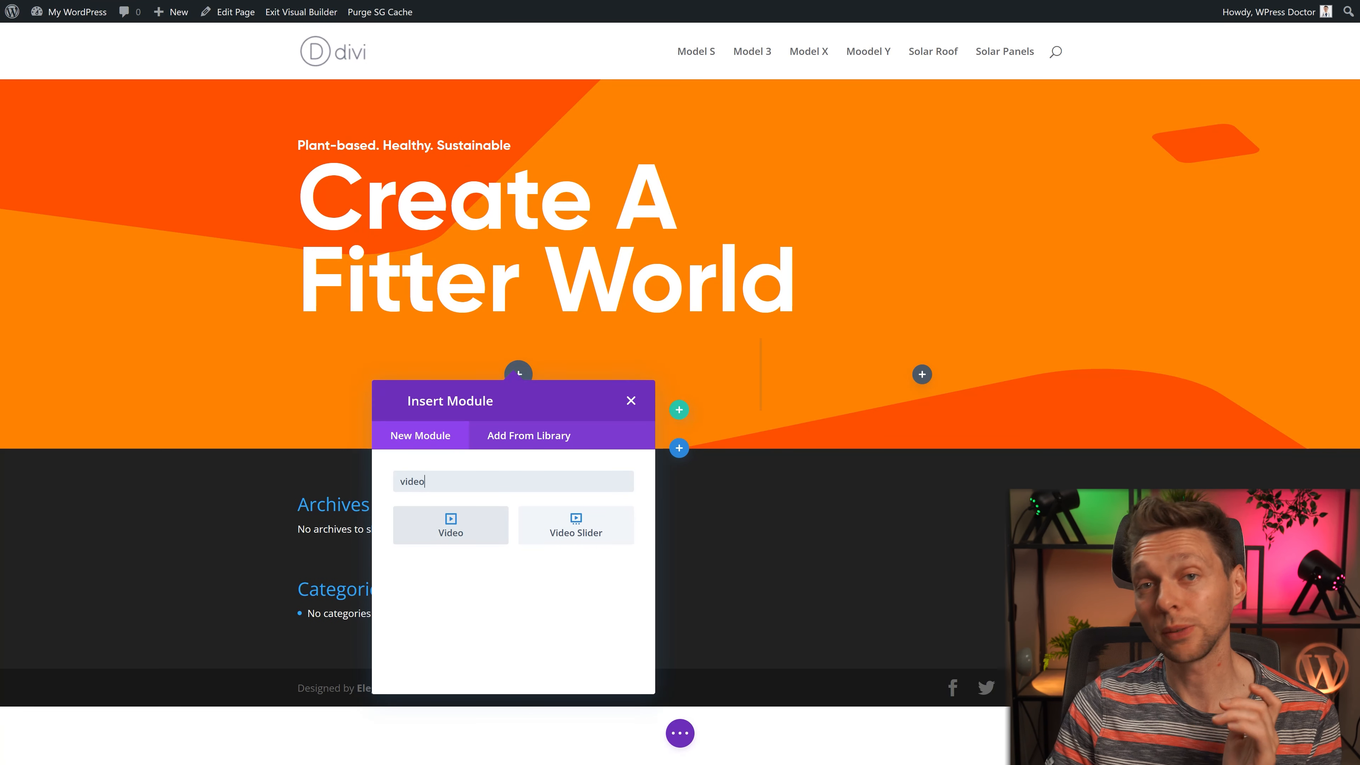
pyautogui.click(631, 402)
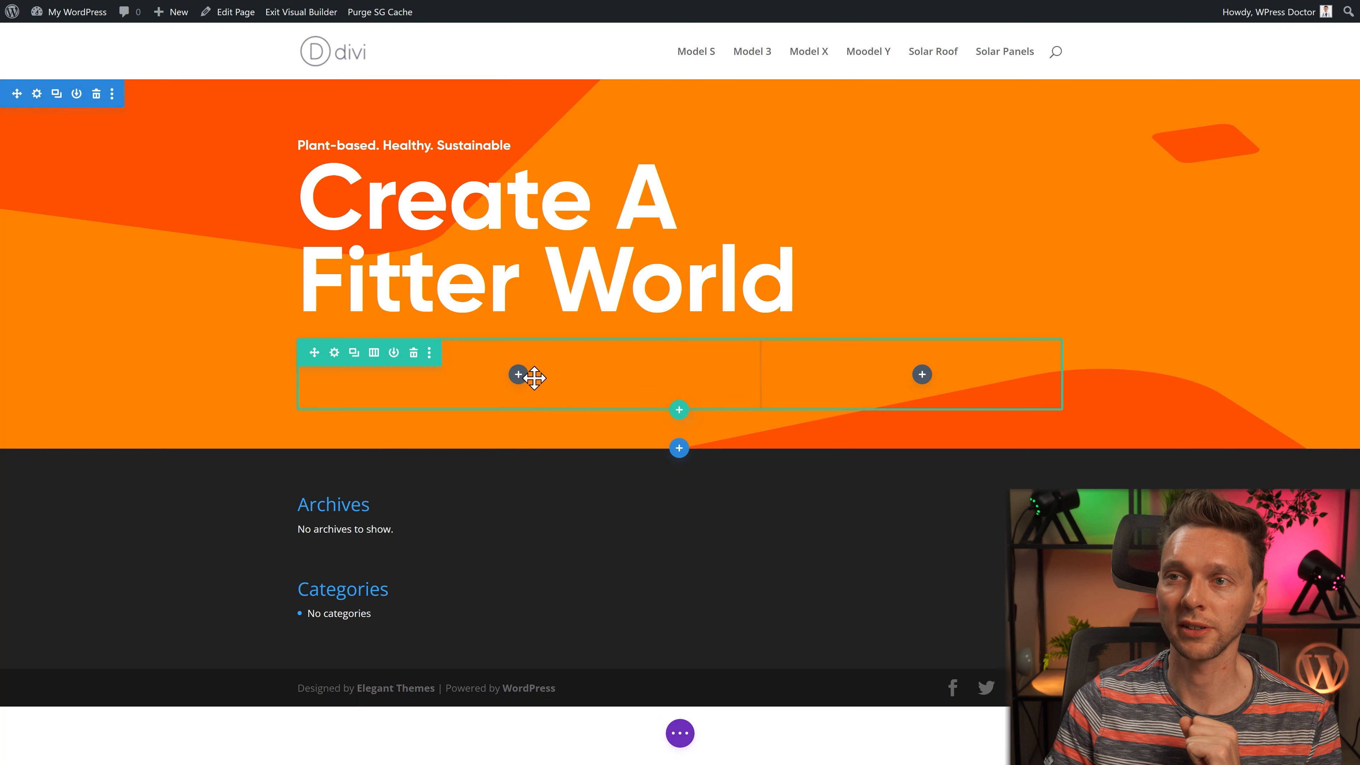
# Step: Add an image module to the row's narrower second column and choose the Orangefit products picture for it
pyautogui.click(923, 376)
pyautogui.write('image')
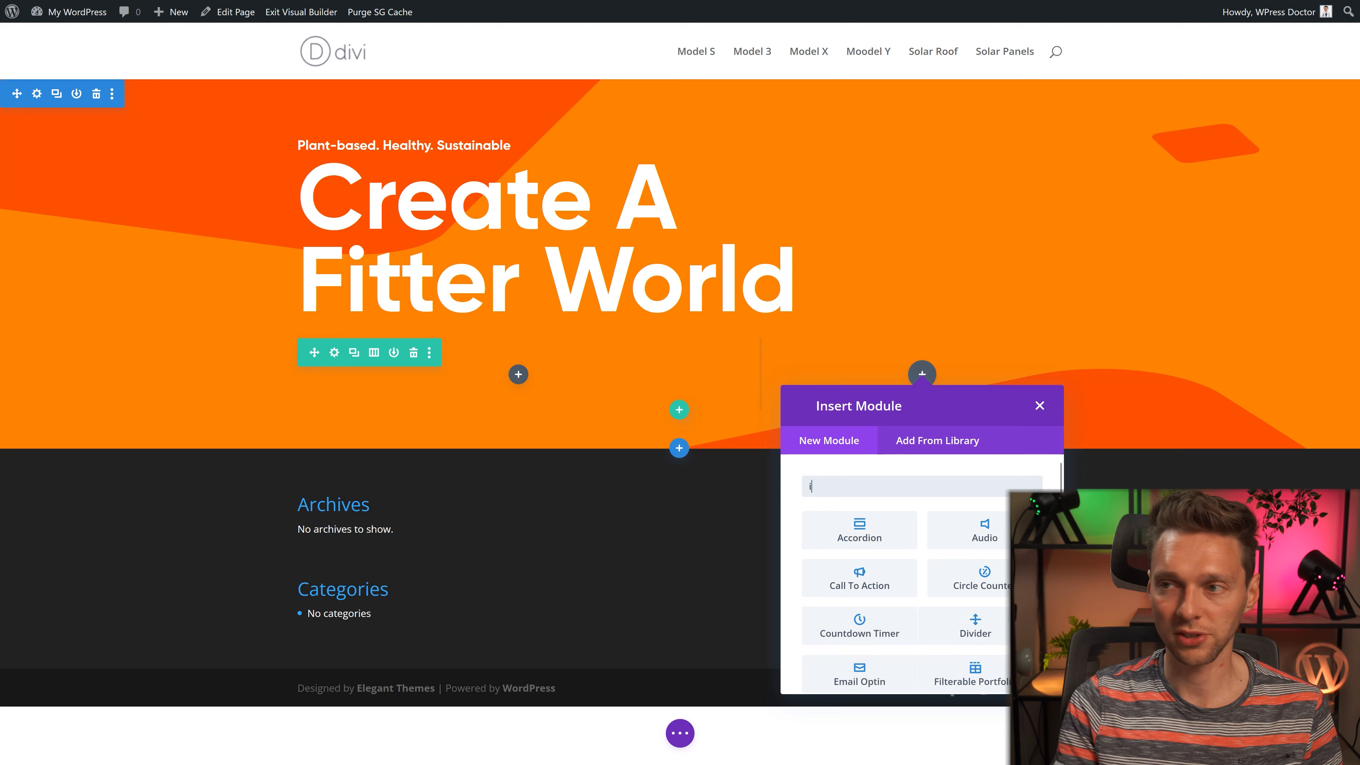
pyautogui.click(859, 530)
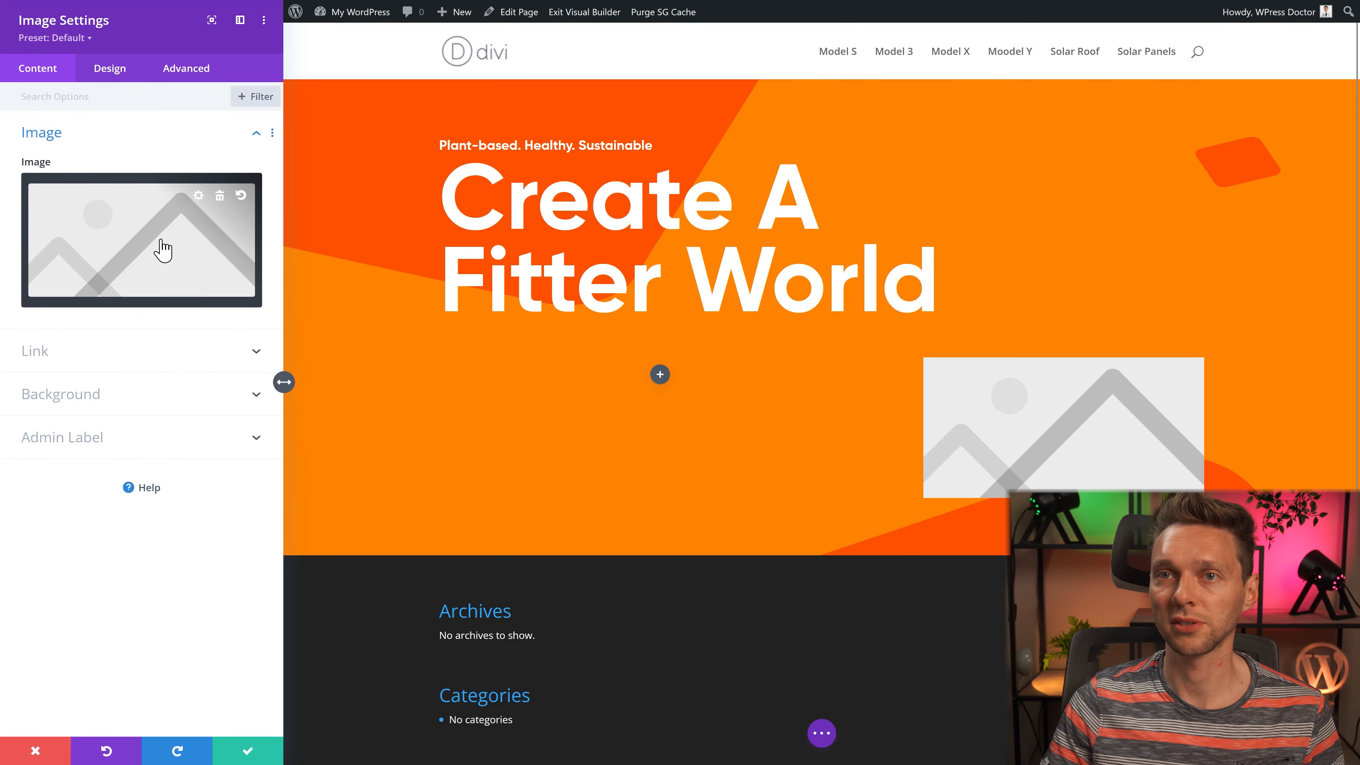
pyautogui.click(158, 249)
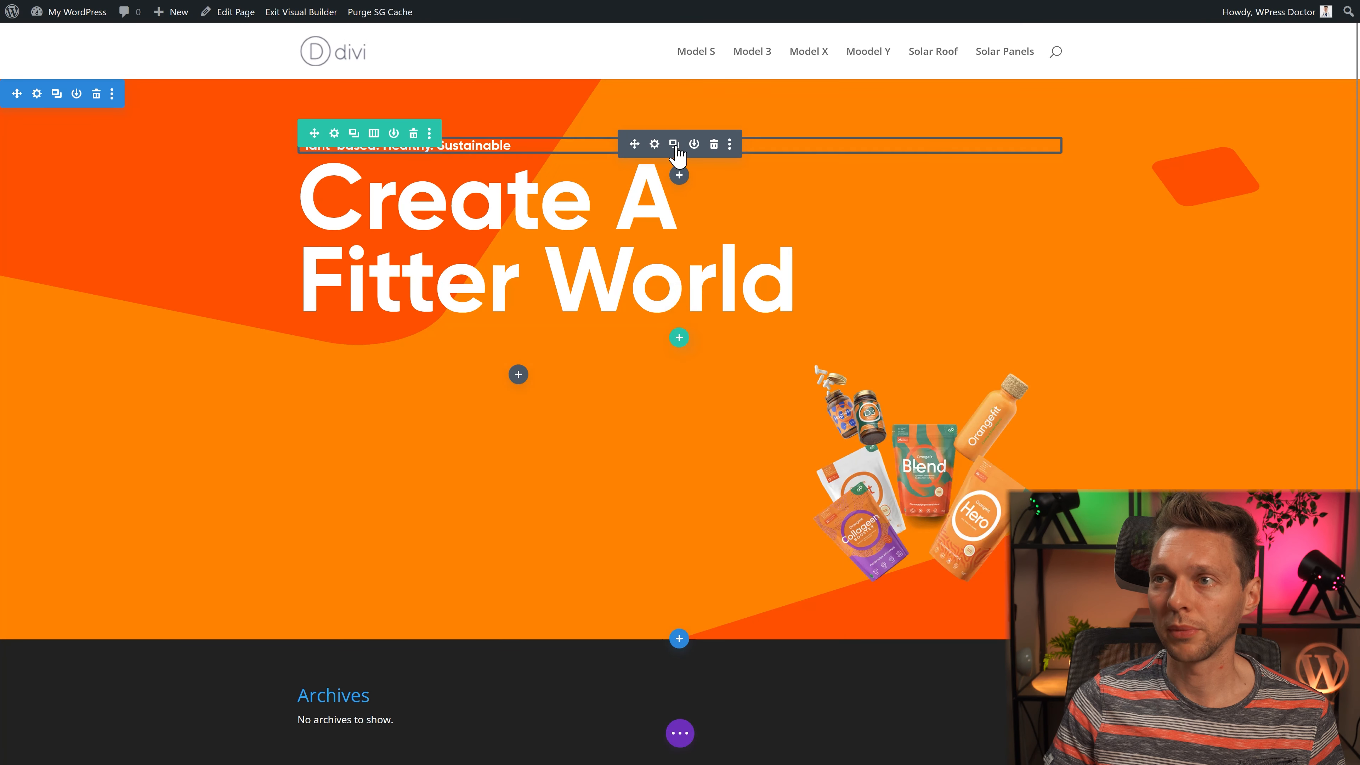
# Step: Duplicate the tagline text below the products picture and change the copy's wording to "Orangefit advice"
pyautogui.click(676, 146)
pyautogui.moveTo(635, 144)
pyautogui.mouseDown()
pyautogui.moveTo(762, 376)
pyautogui.moveTo(883, 536)
pyautogui.moveTo(920, 556)
pyautogui.moveTo(920, 604)
pyautogui.moveTo(901, 611)
pyautogui.mouseUp()
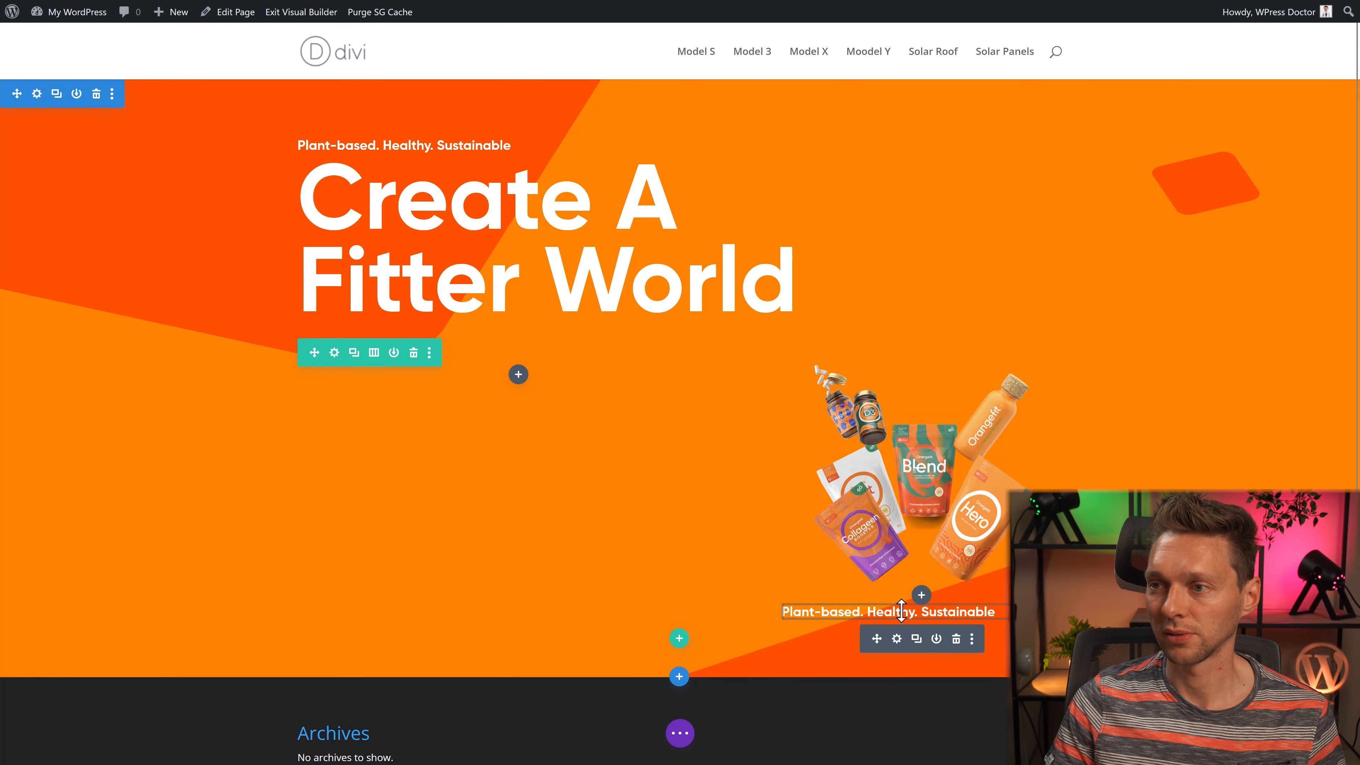
pyautogui.click(900, 615)
pyautogui.moveTo(308, 8)
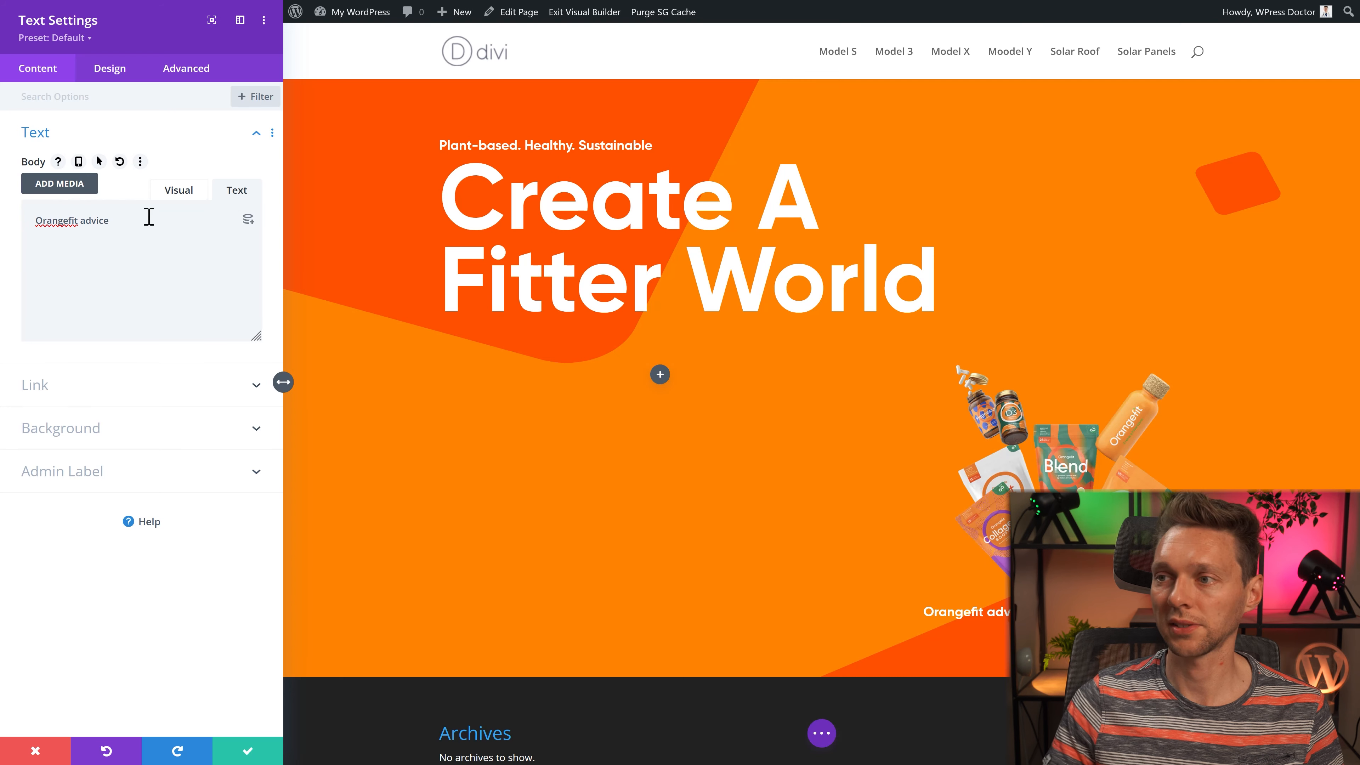
pyautogui.click(247, 750)
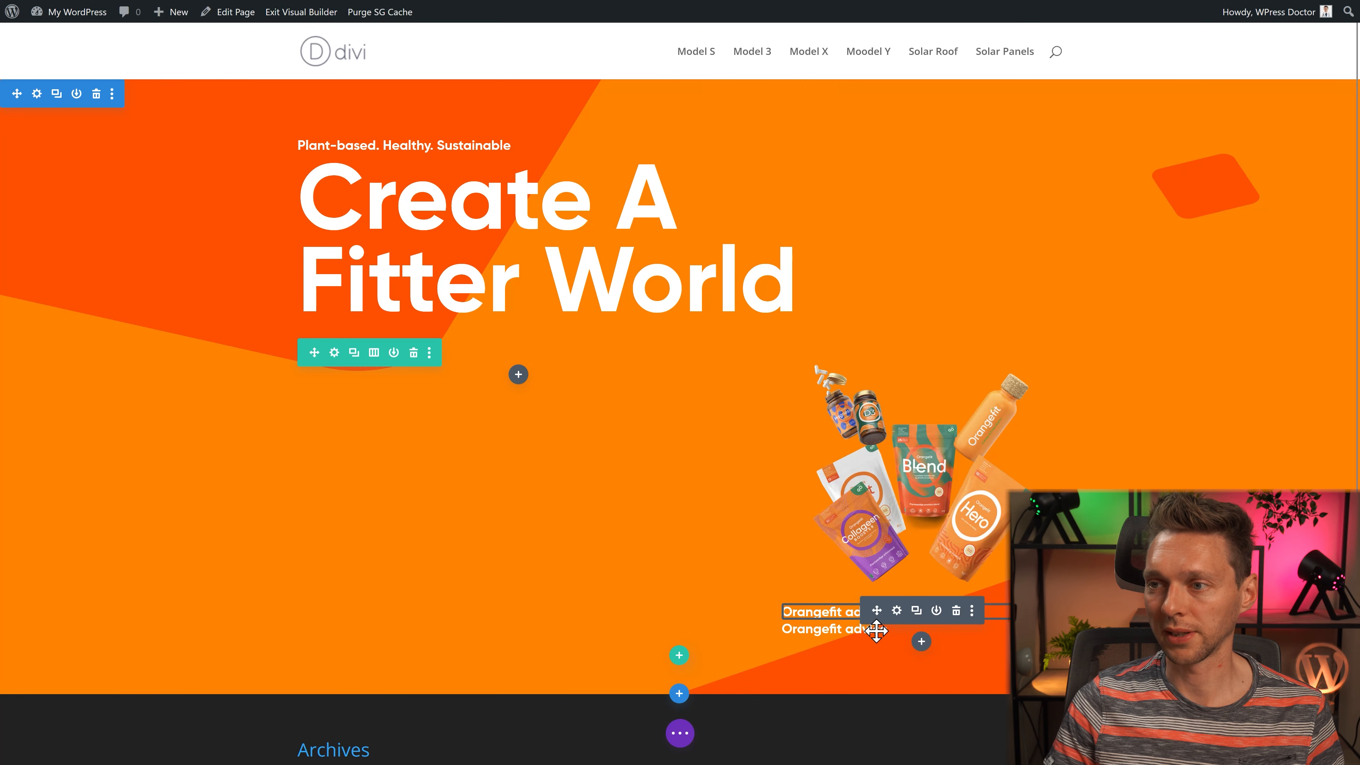
# Step: Change the duplicated advice text to "Which product suits you best?" and set its text size to 32px
pyautogui.click(896, 628)
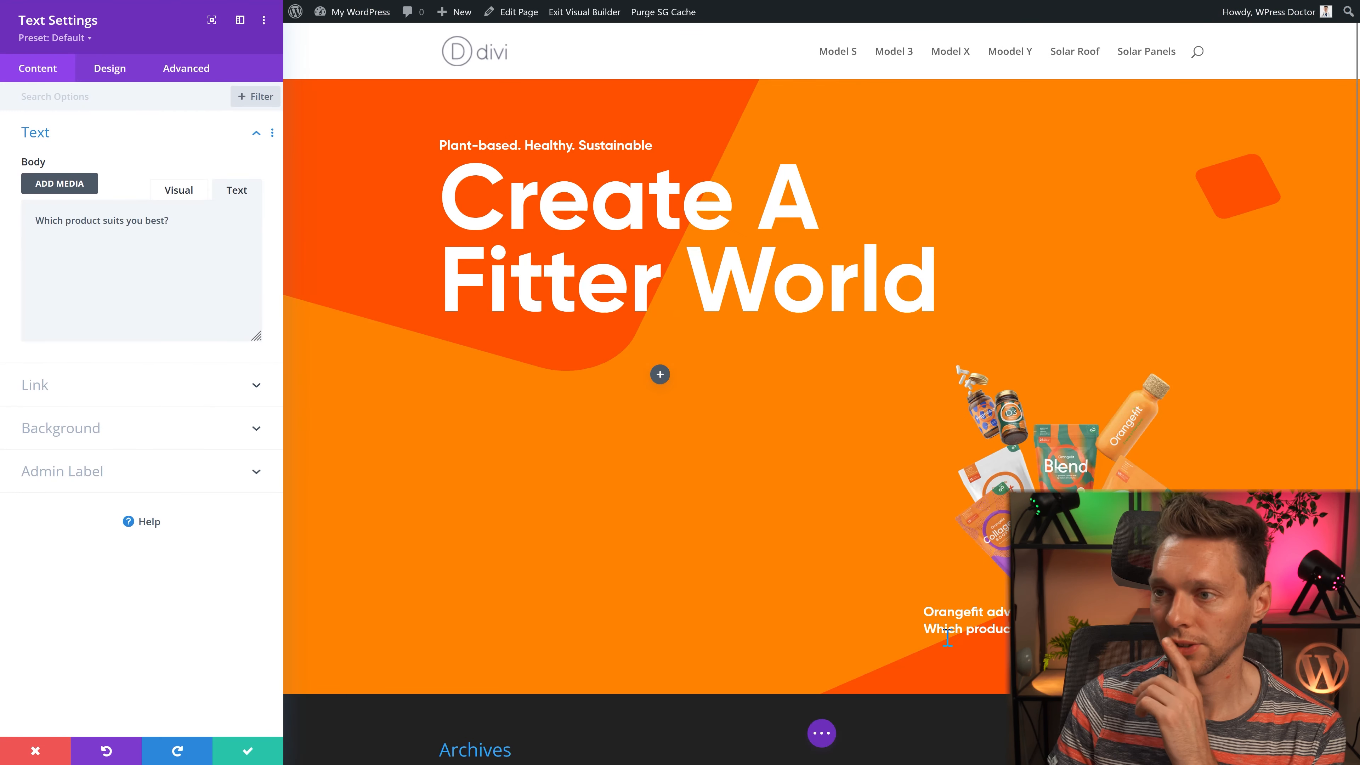
pyautogui.click(943, 631)
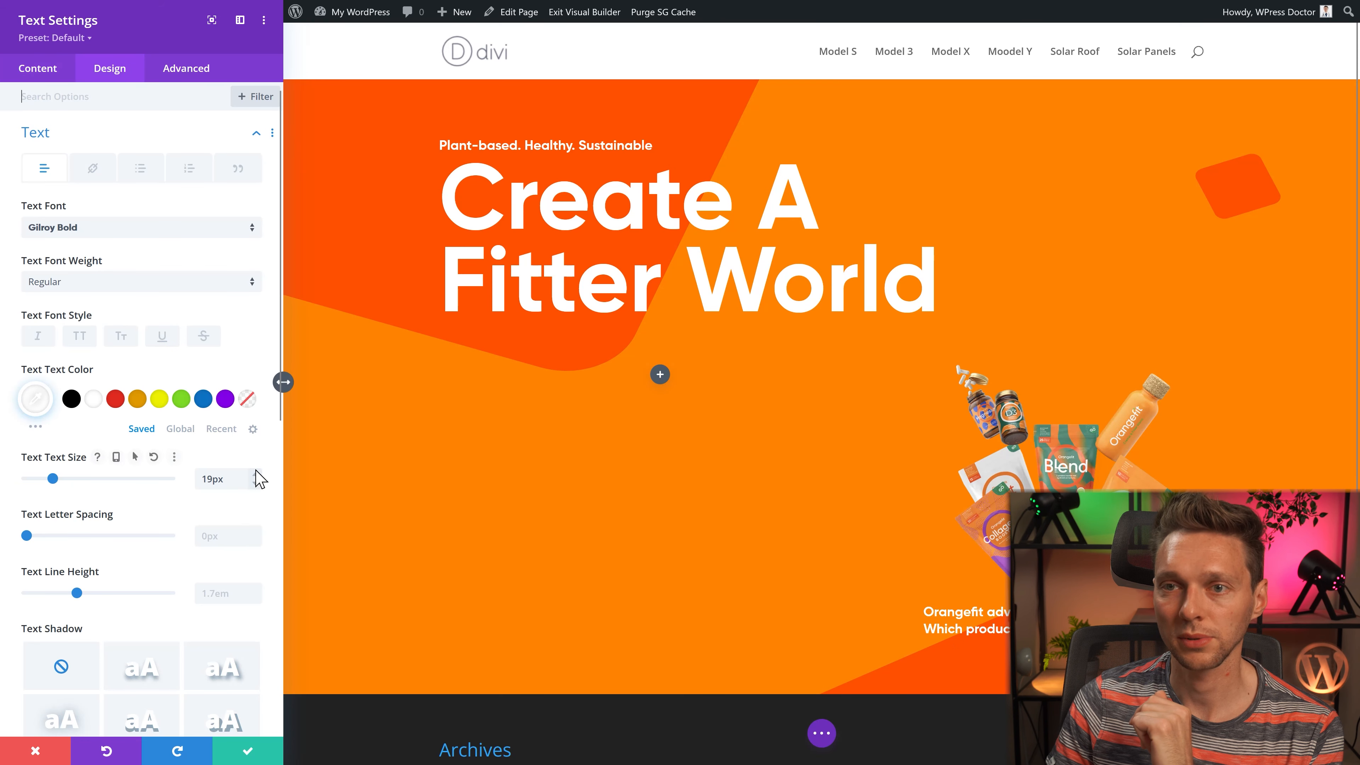
pyautogui.click(257, 475)
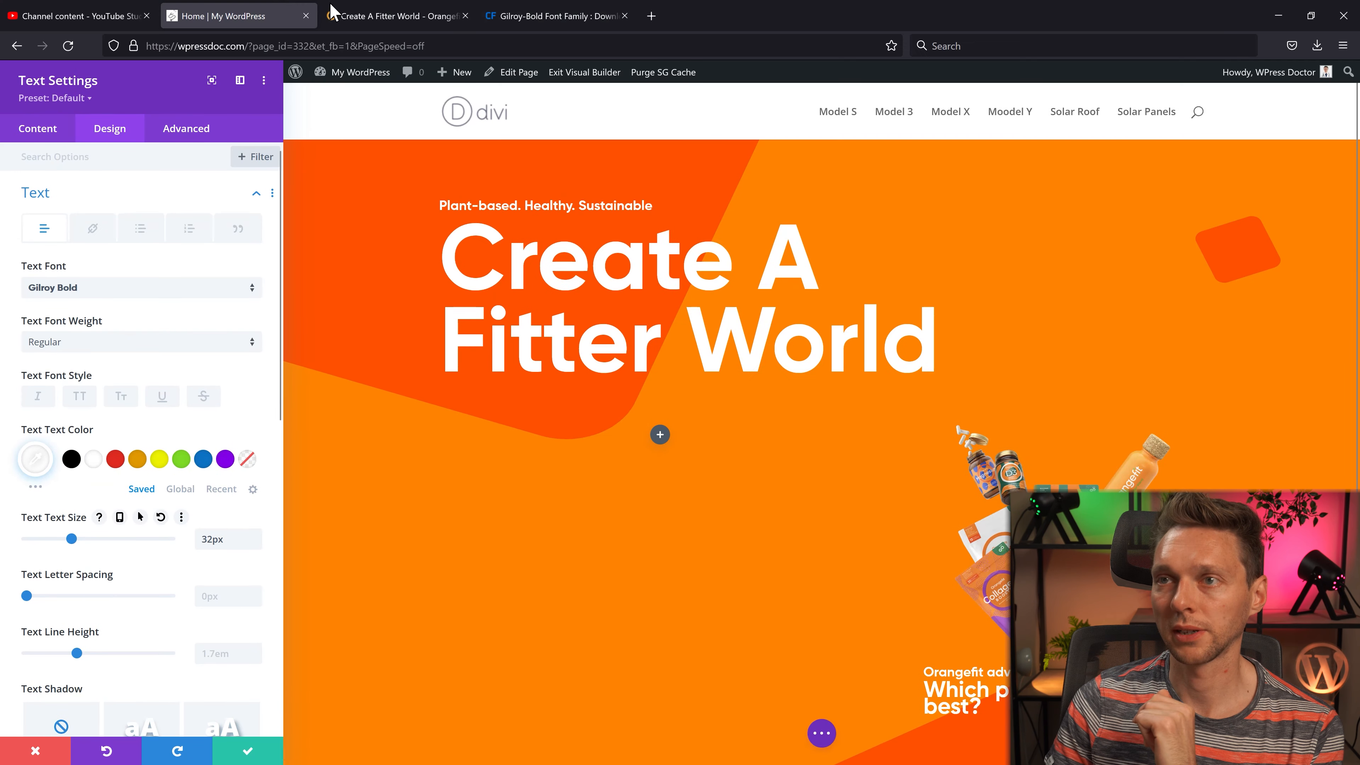
pyautogui.click(333, 12)
# Step: Clear the bottom margin of the "Orangefit advice" text and save its settings
pyautogui.click(896, 612)
pyautogui.click(109, 71)
pyautogui.click(81, 276)
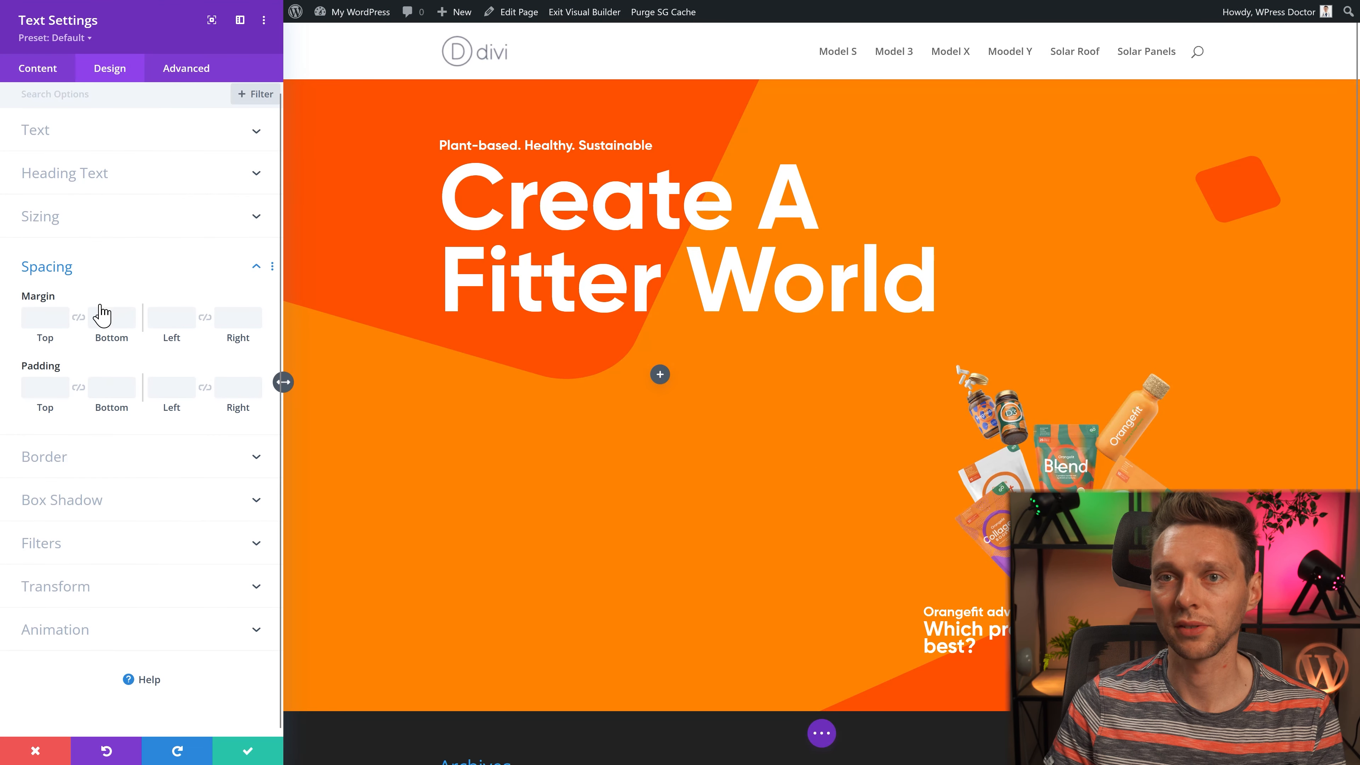
pyautogui.doubleClick(104, 317)
pyautogui.press('BackSpace')
pyautogui.click(245, 749)
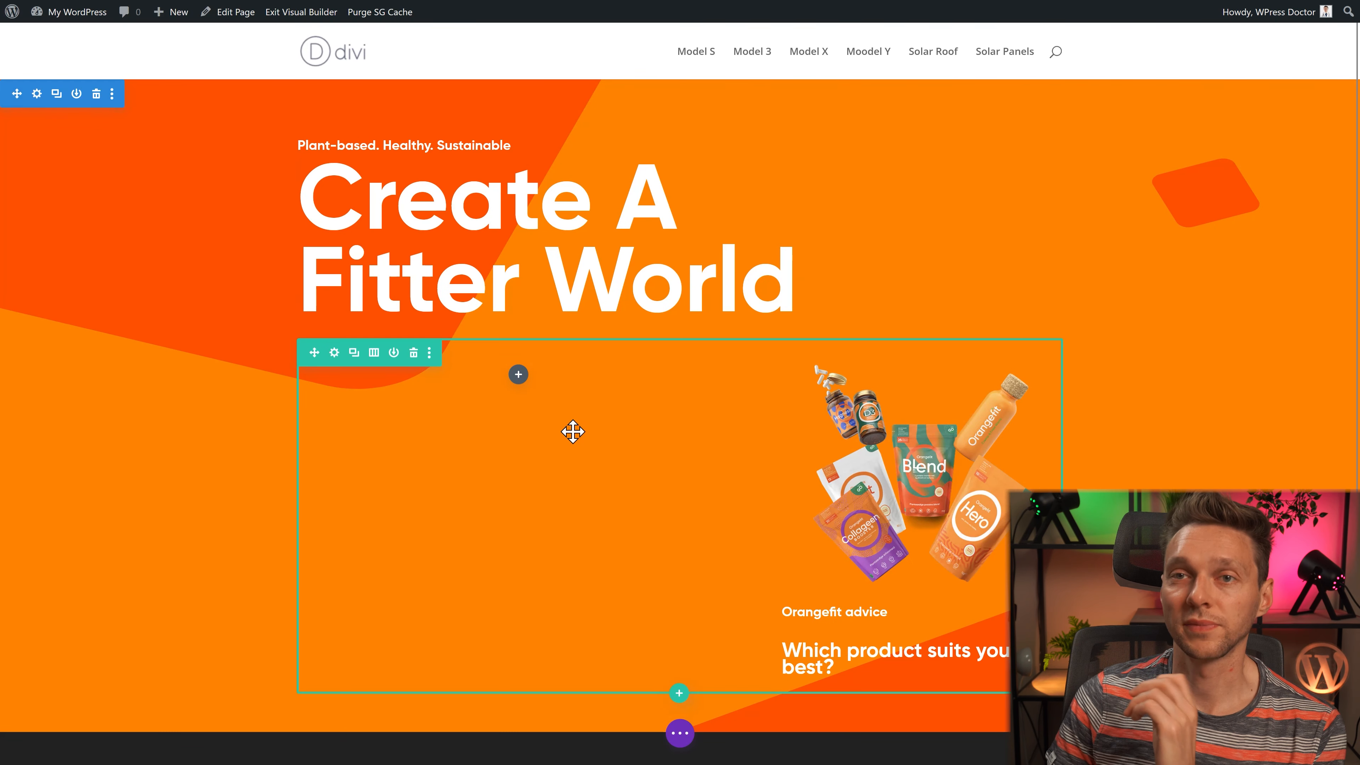
# Step: Give the row's second column the green background of the Orangefit page's advice panel, storing it as a global color
pyautogui.click(333, 354)
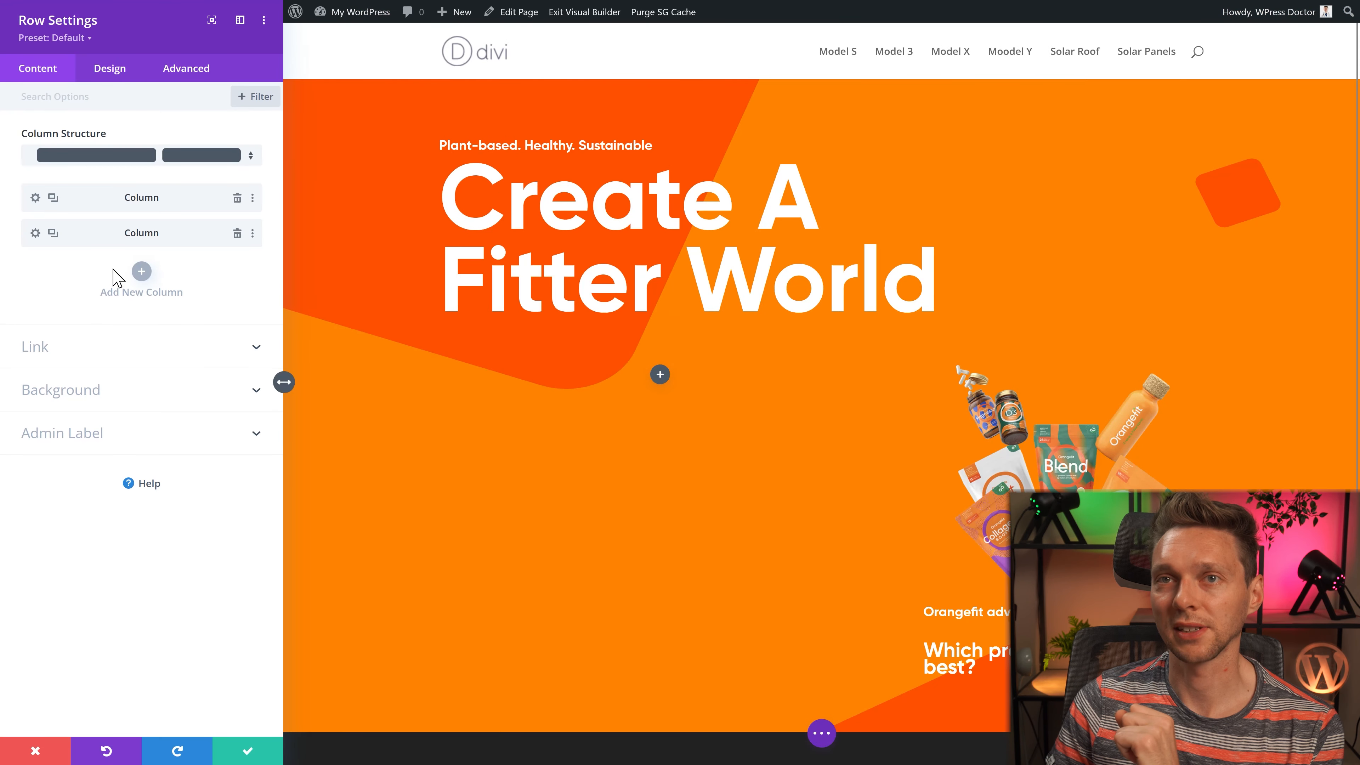
pyautogui.click(34, 233)
pyautogui.click(96, 297)
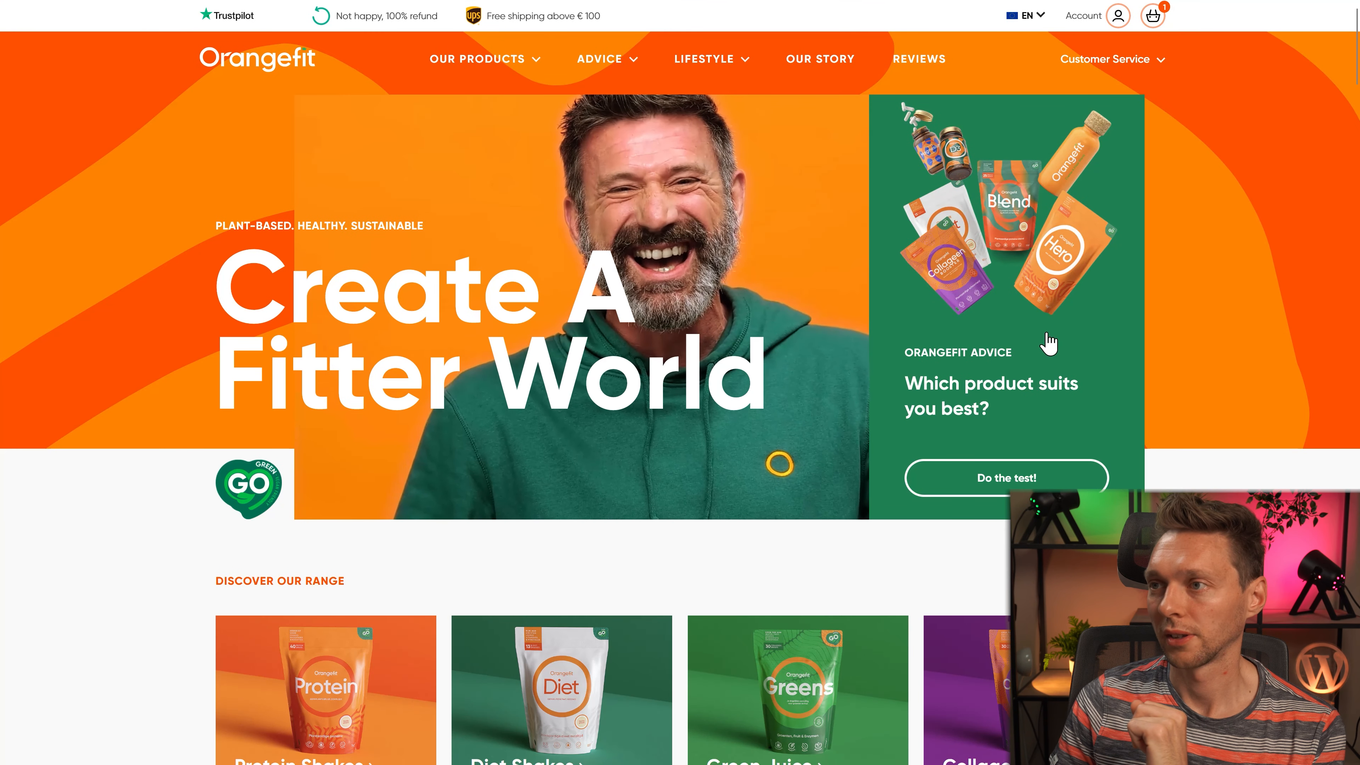
pyautogui.rightClick(1121, 310)
pyautogui.rightClick(1104, 430)
pyautogui.click(1151, 662)
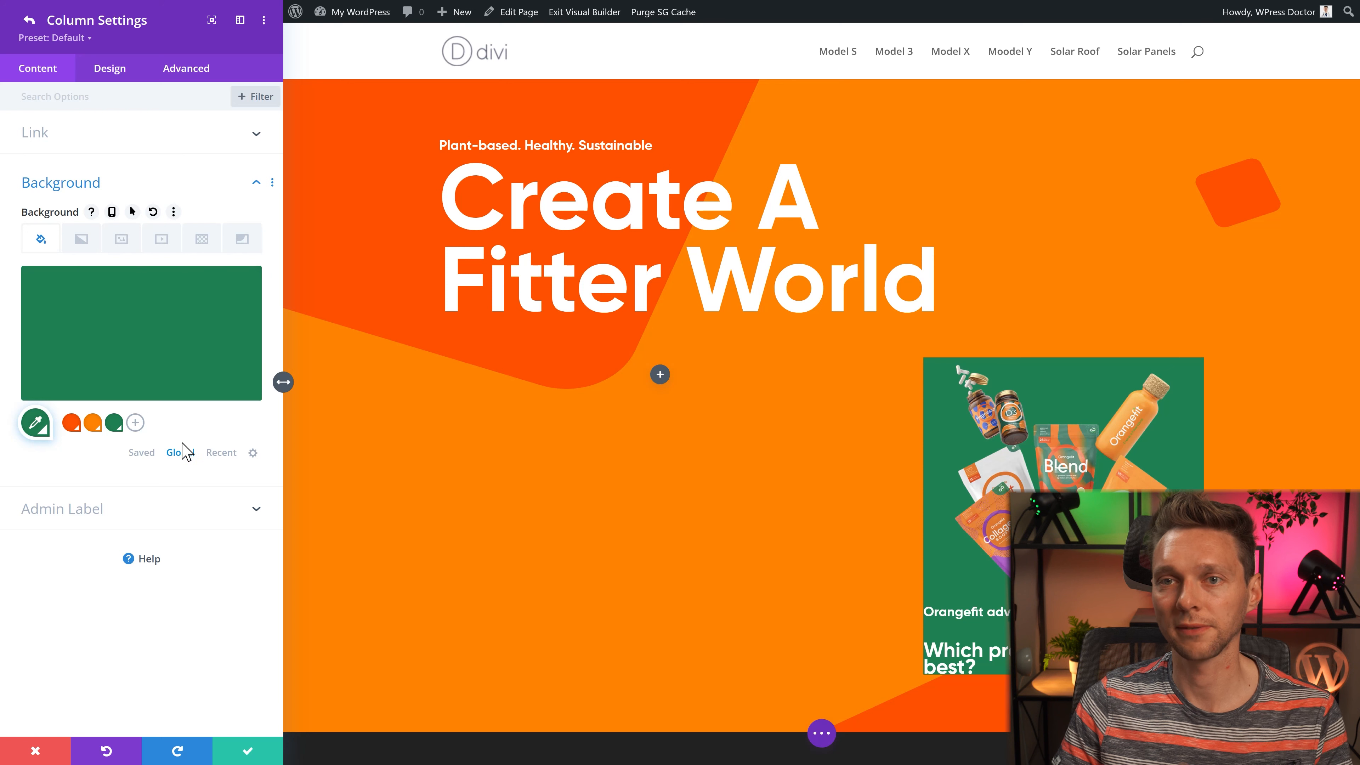
pyautogui.click(244, 756)
# Step: Enable Equalize Column Heights in the row's sizing settings
pyautogui.click(111, 72)
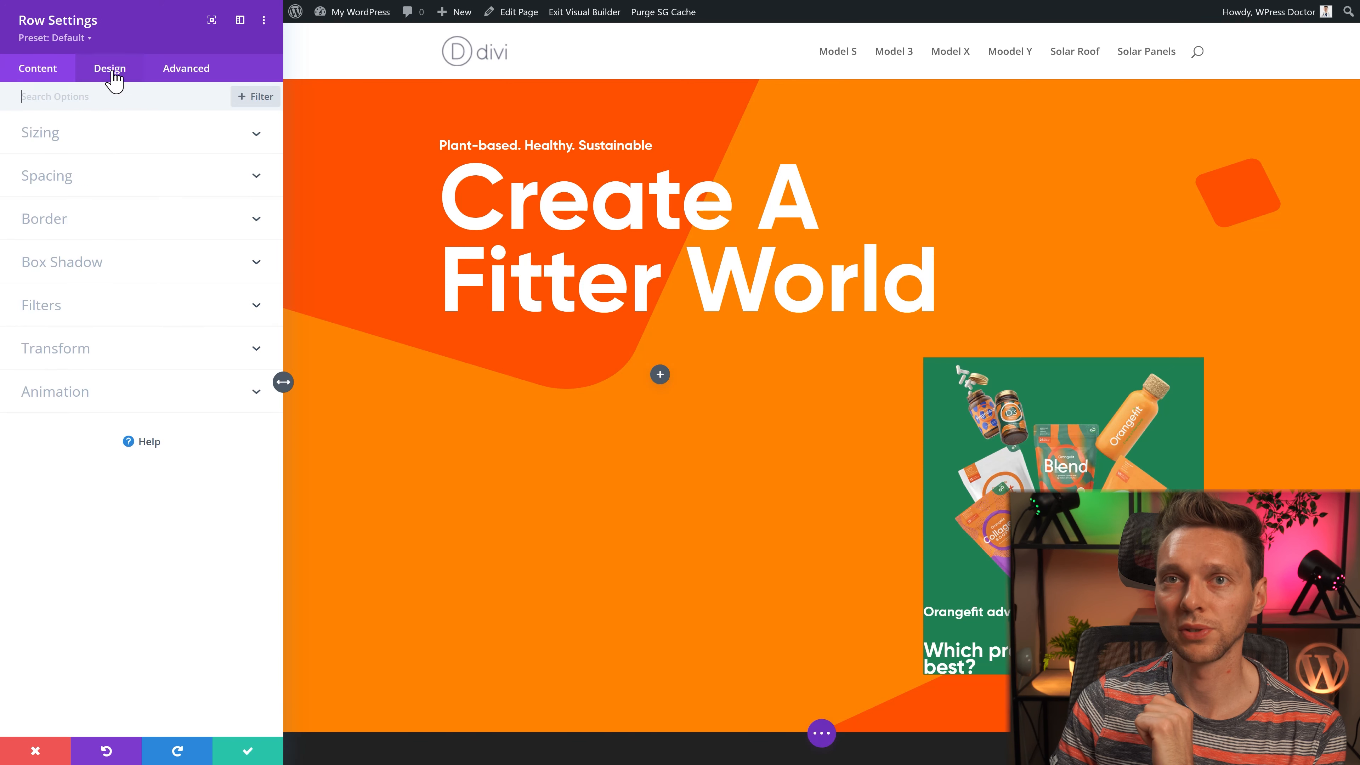
pyautogui.click(65, 146)
pyautogui.click(59, 240)
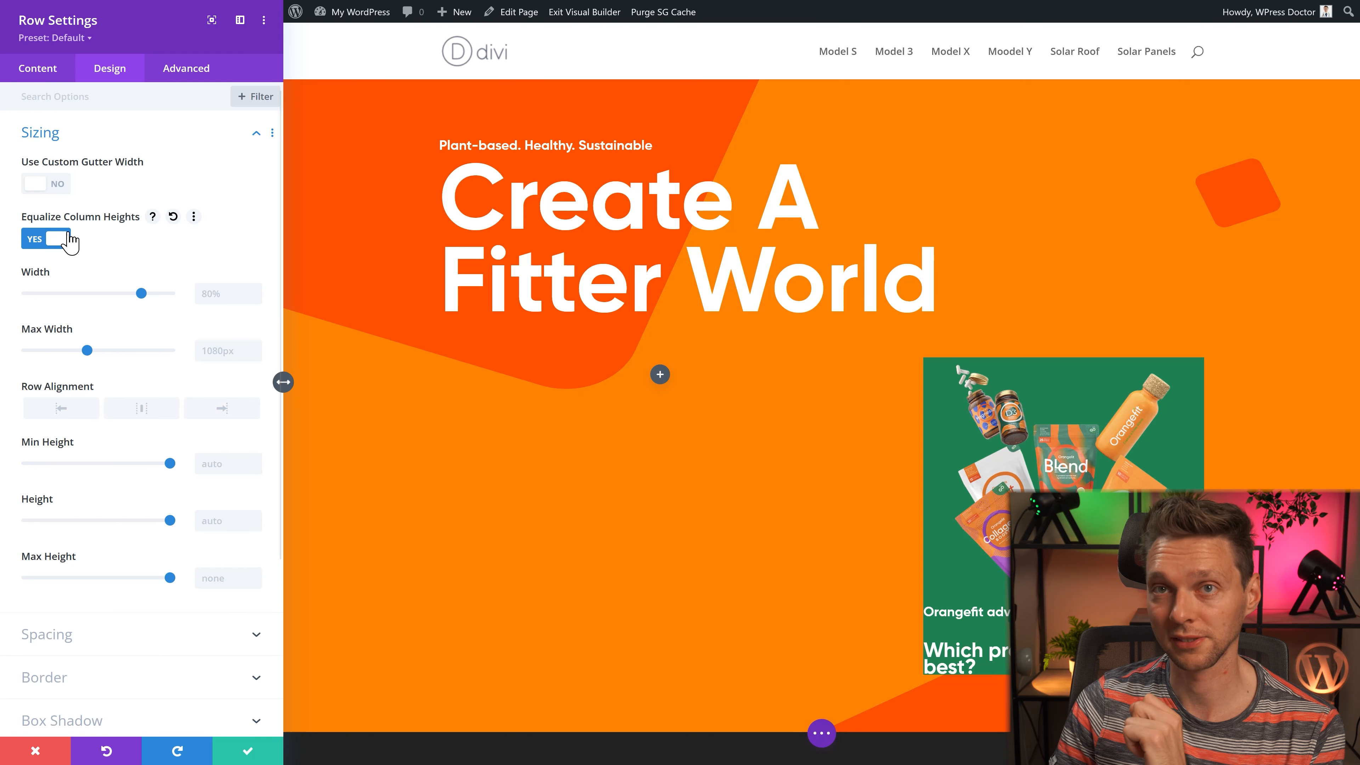
pyautogui.click(38, 68)
pyautogui.click(34, 197)
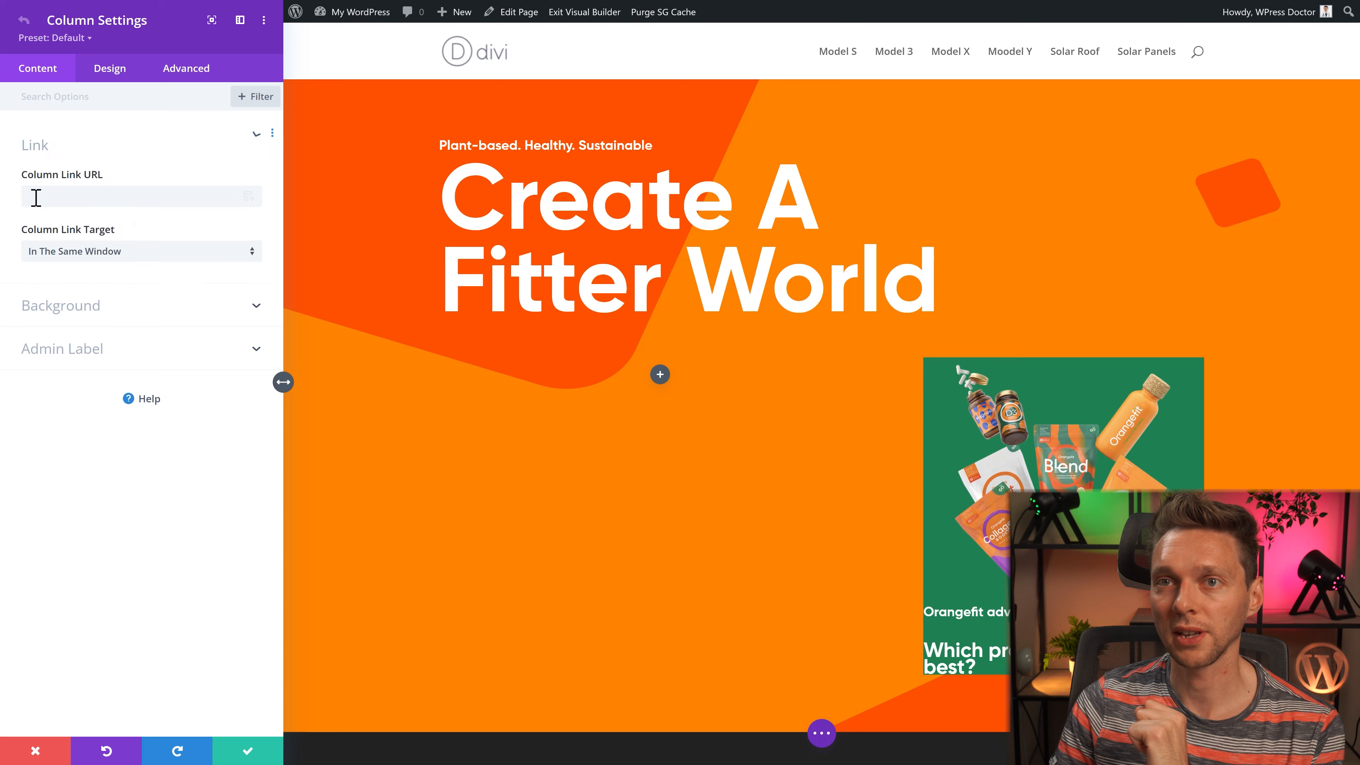
pyautogui.click(90, 297)
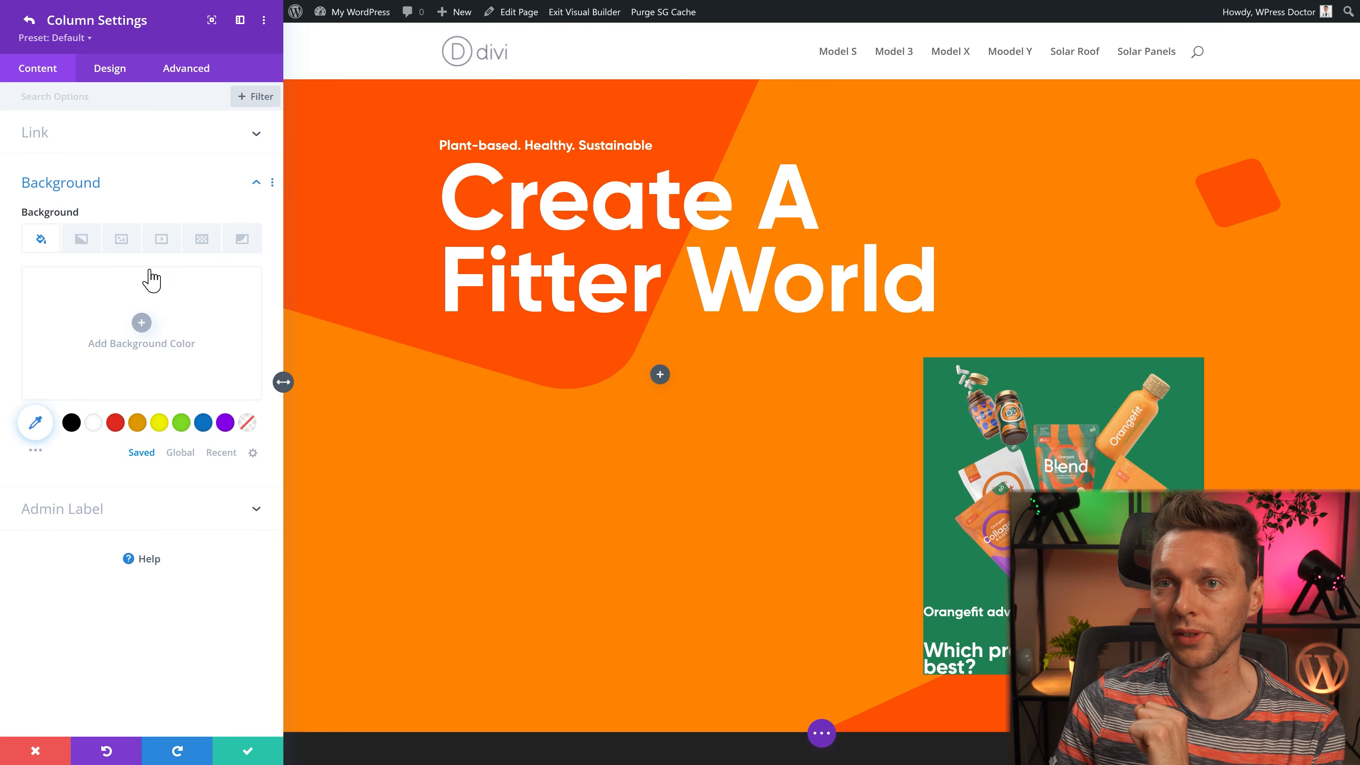
pyautogui.click(162, 240)
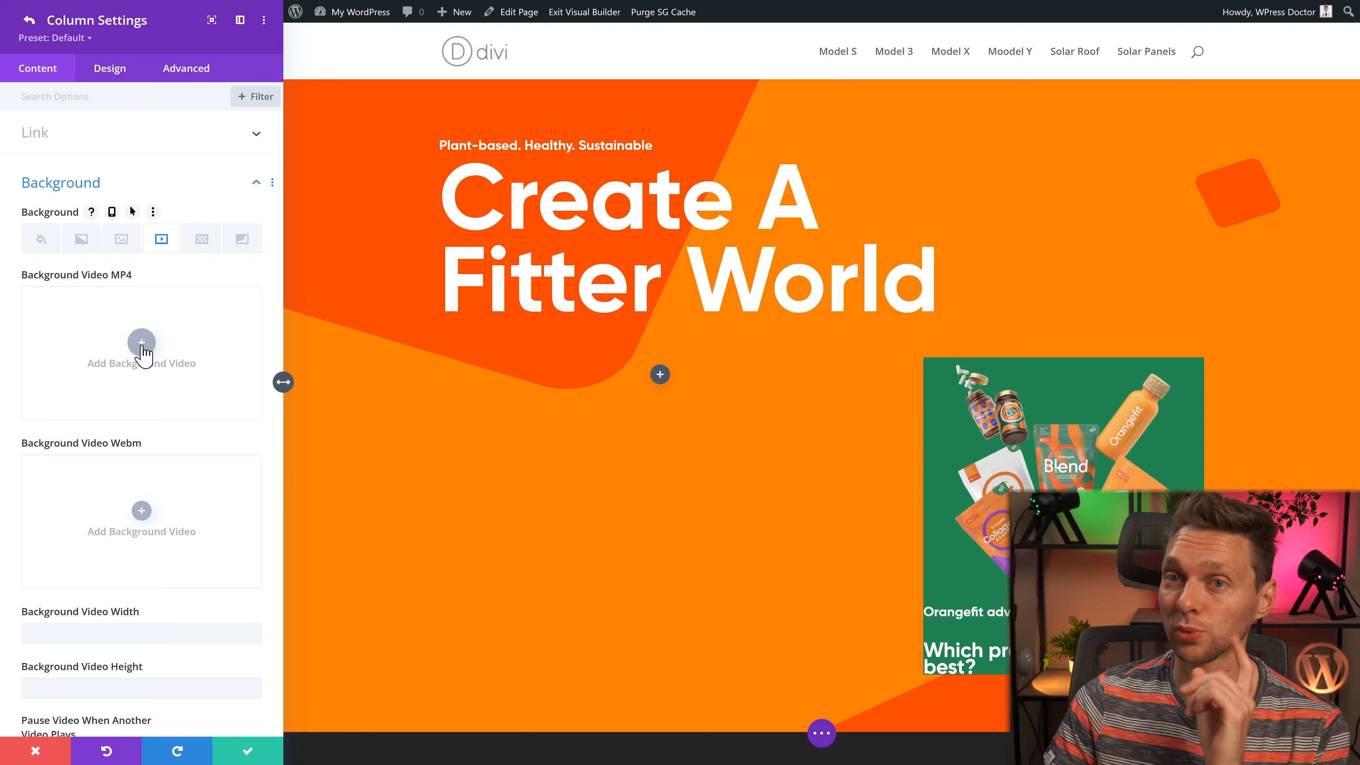
pyautogui.click(142, 342)
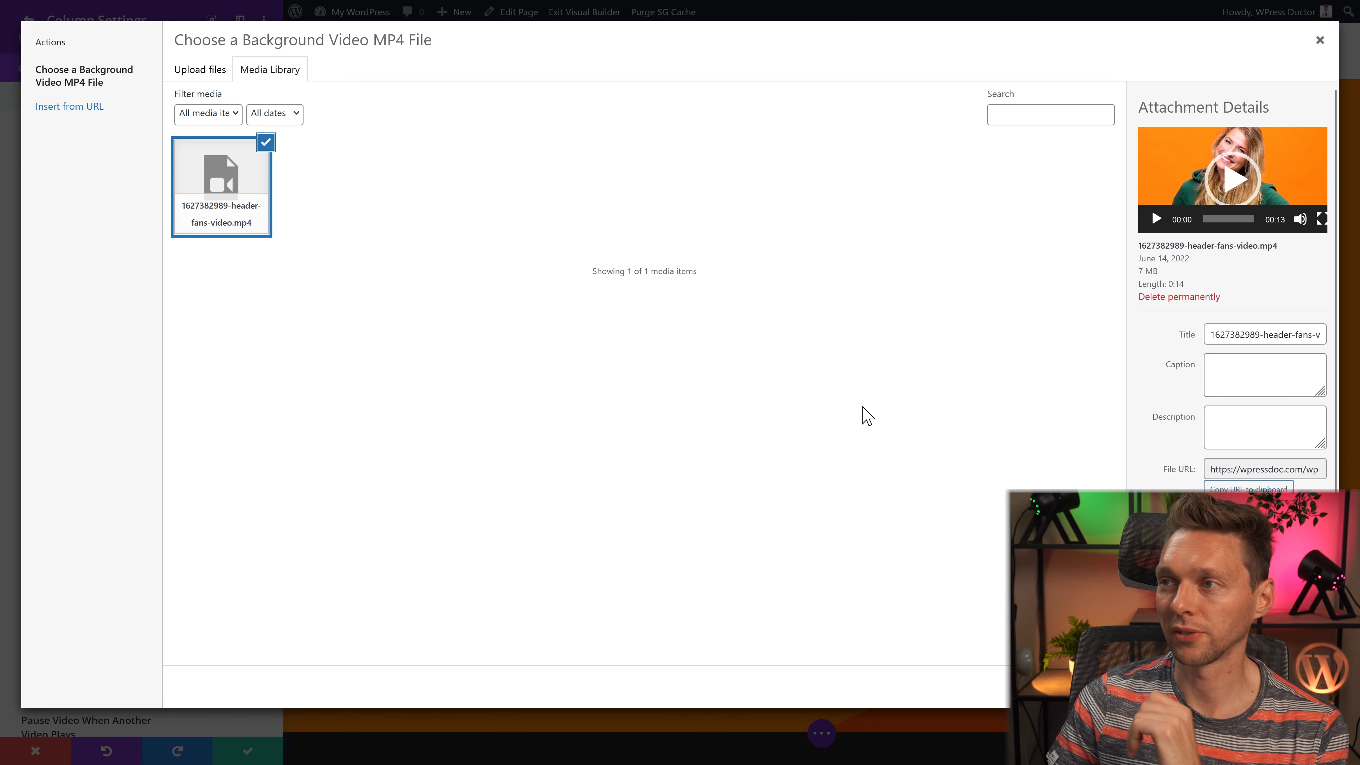
pyautogui.doubleClick(1272, 334)
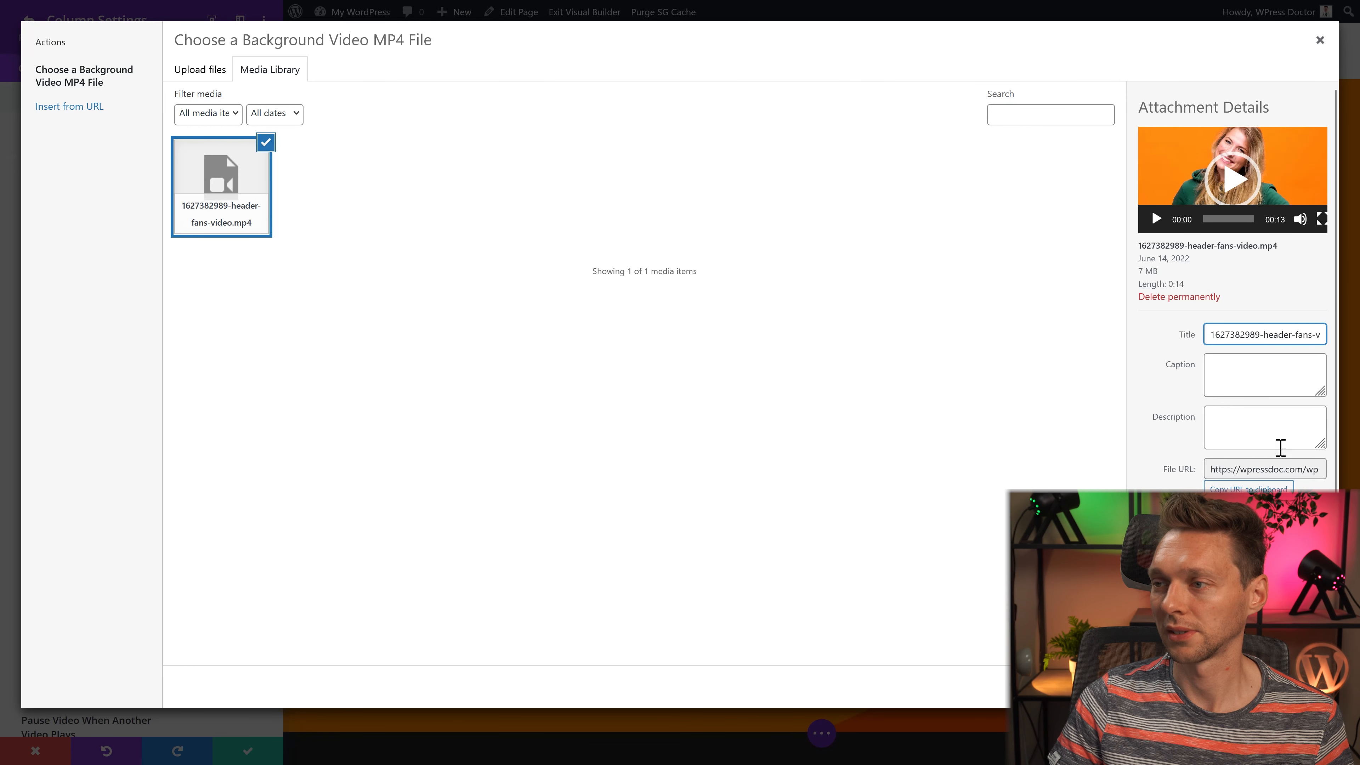
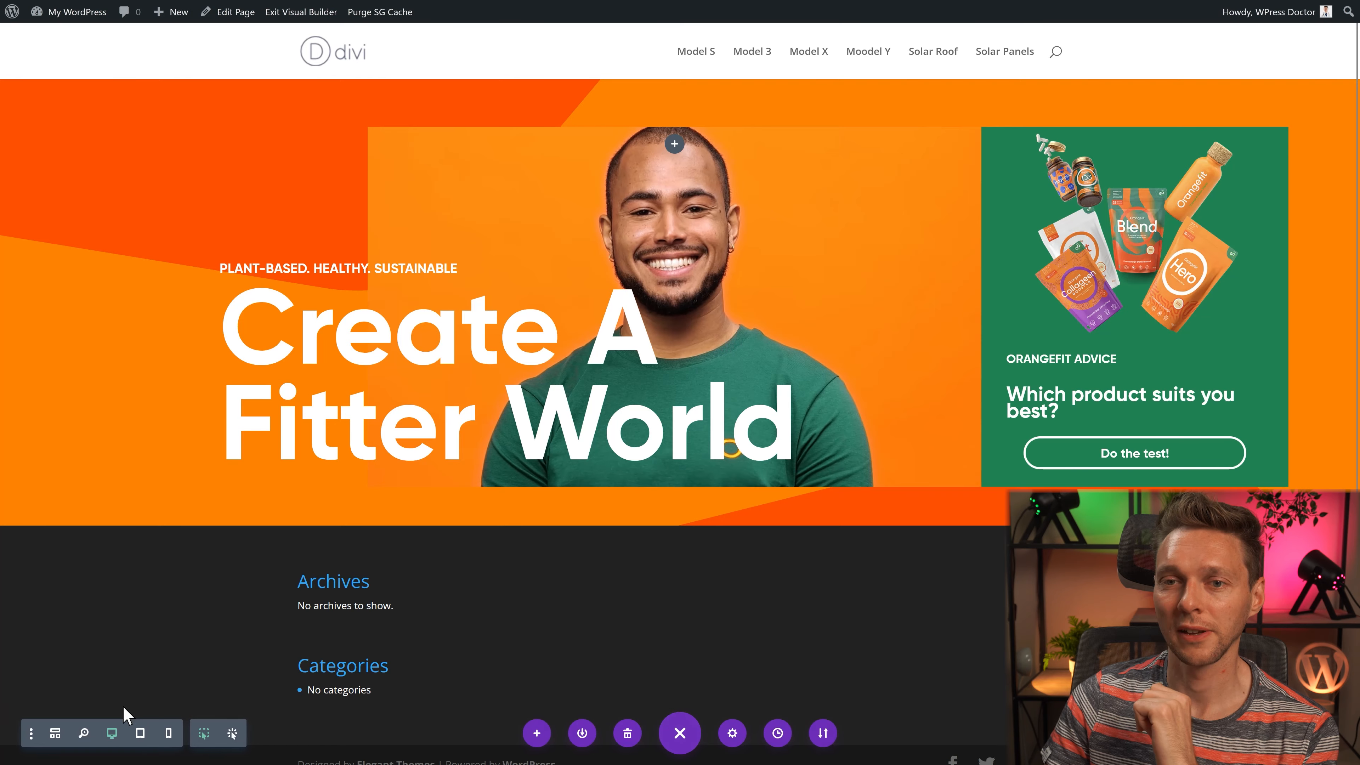
# Step: Adjust the linked top and bottom margins of the "Which product suits you best?" text
pyautogui.click(52, 735)
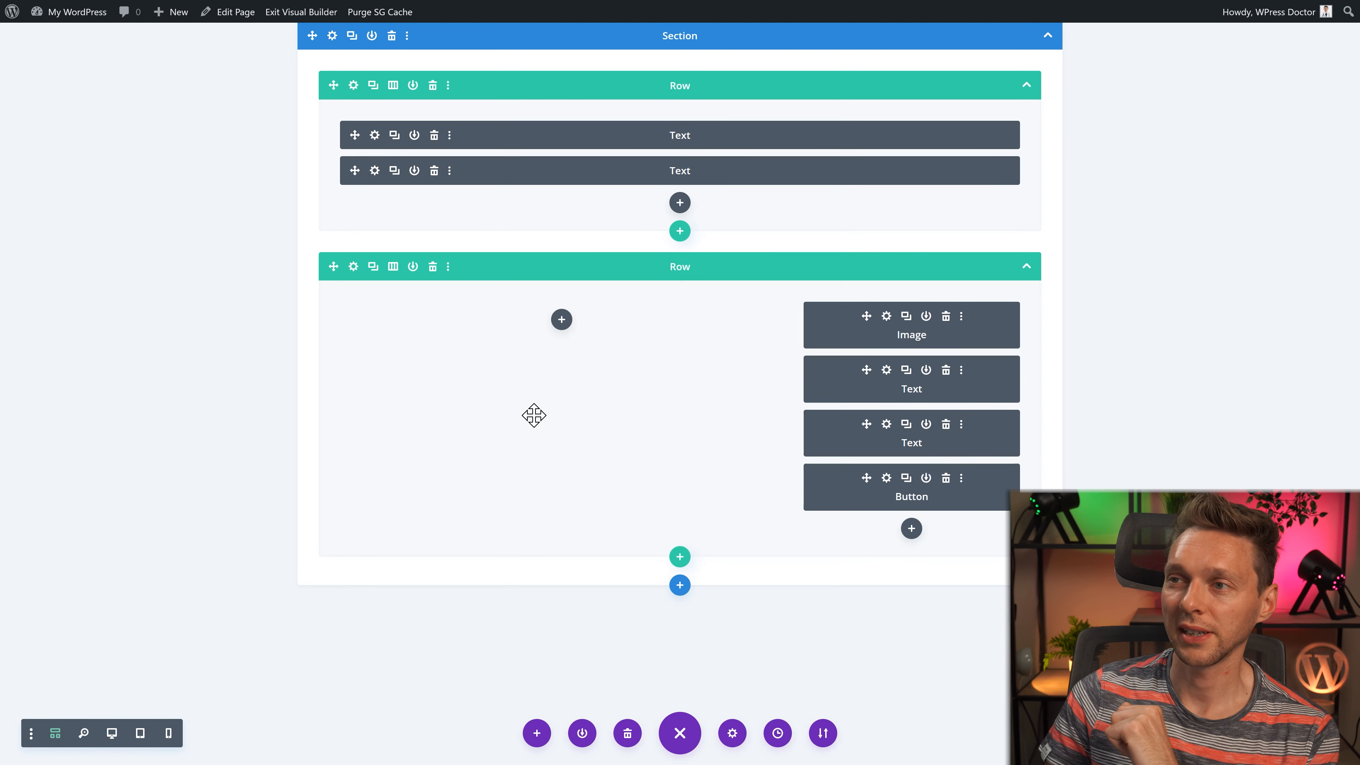
pyautogui.click(886, 371)
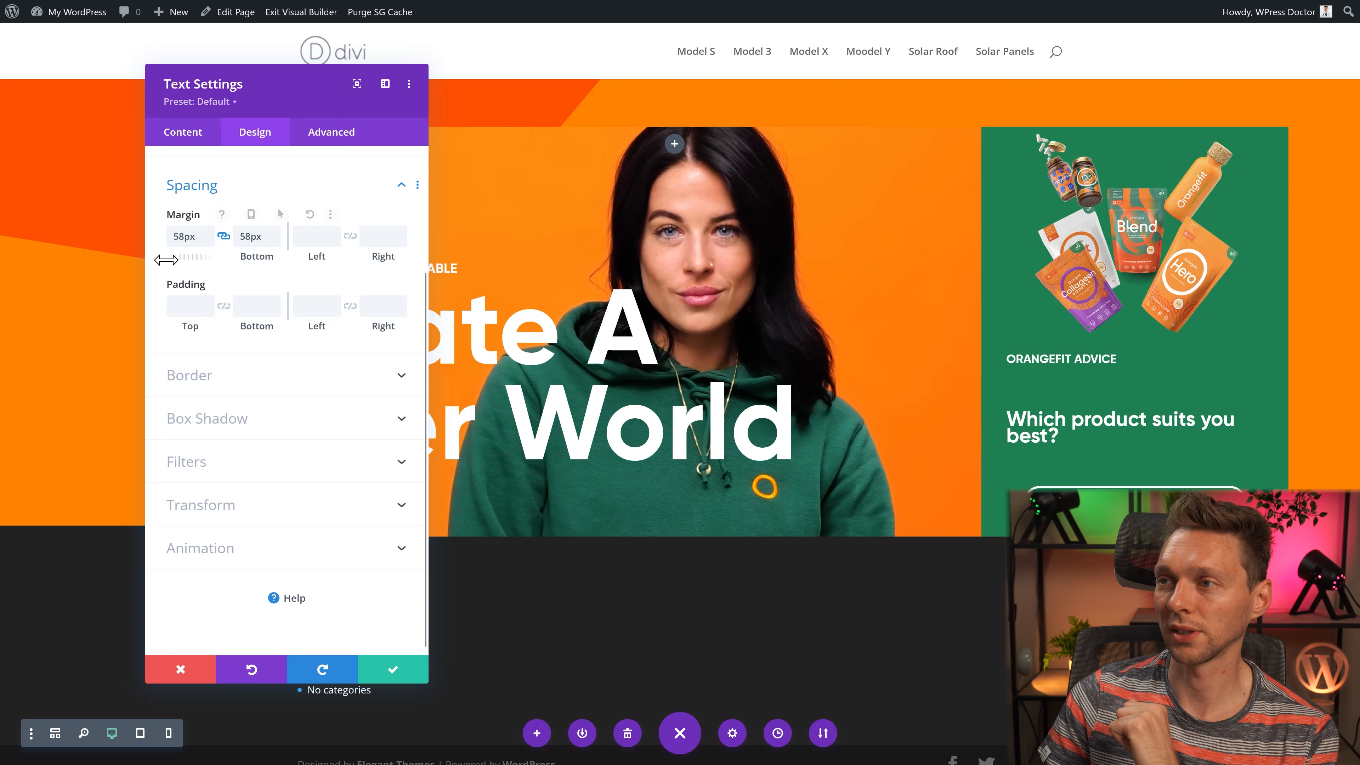
pyautogui.moveTo(191, 257); pyautogui.dragTo(173, 258)
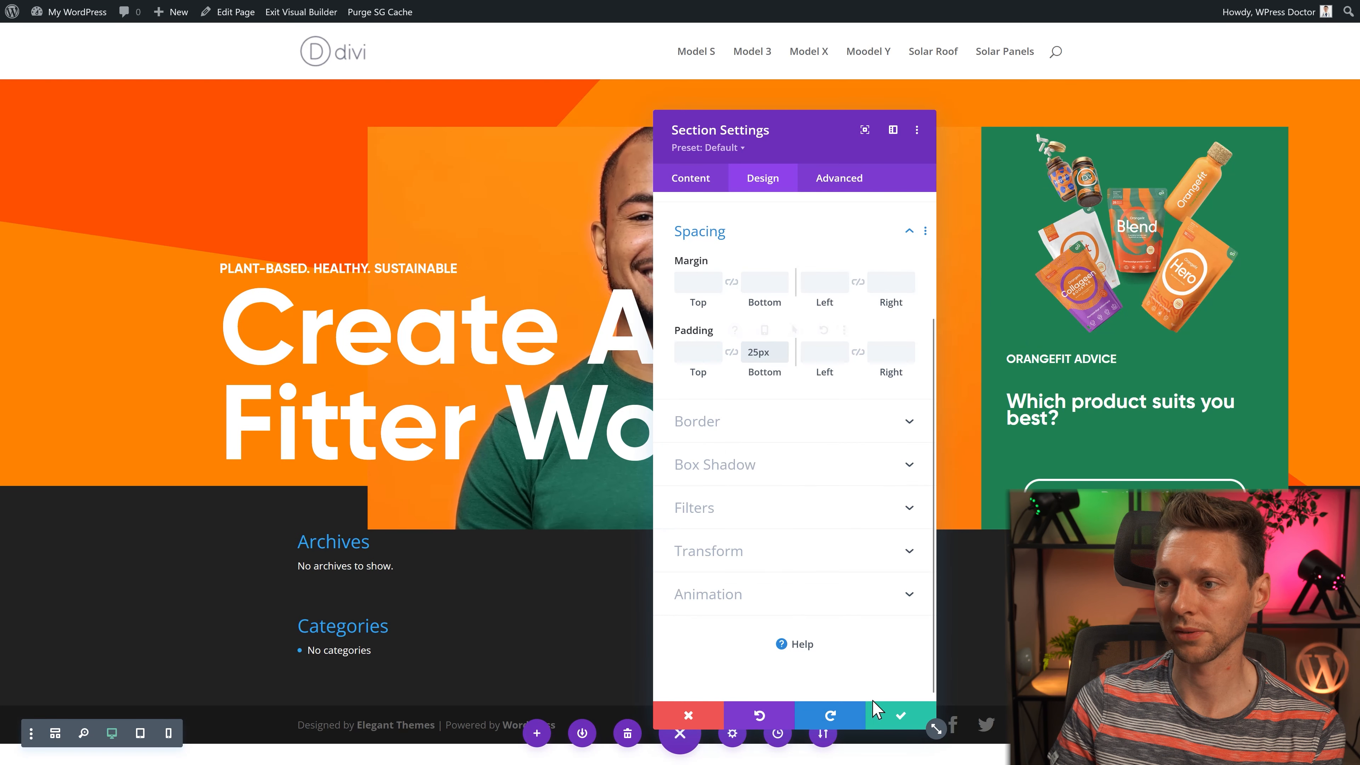
# Step: Save the hero section's 25px bottom padding and insert an empty single-column row in the new section below
pyautogui.click(899, 716)
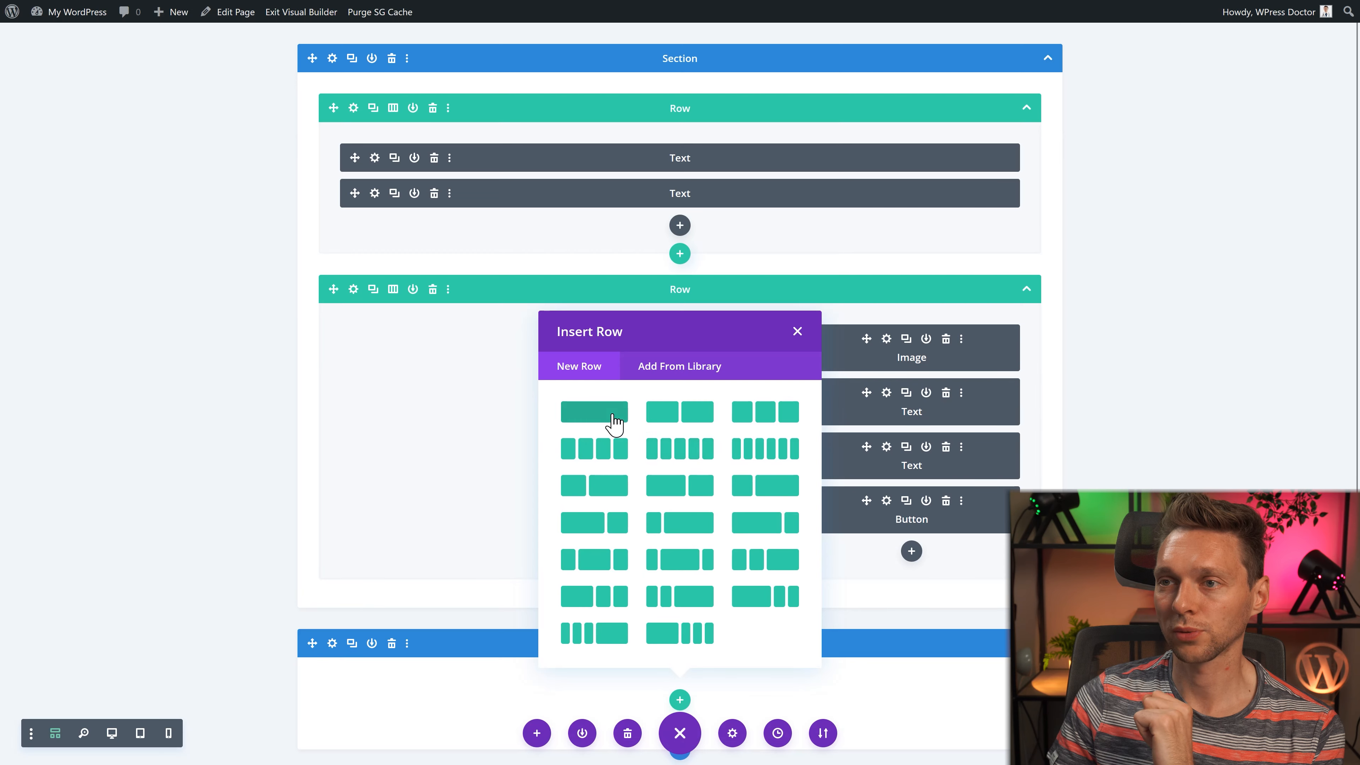
pyautogui.click(599, 418)
pyautogui.click(792, 88)
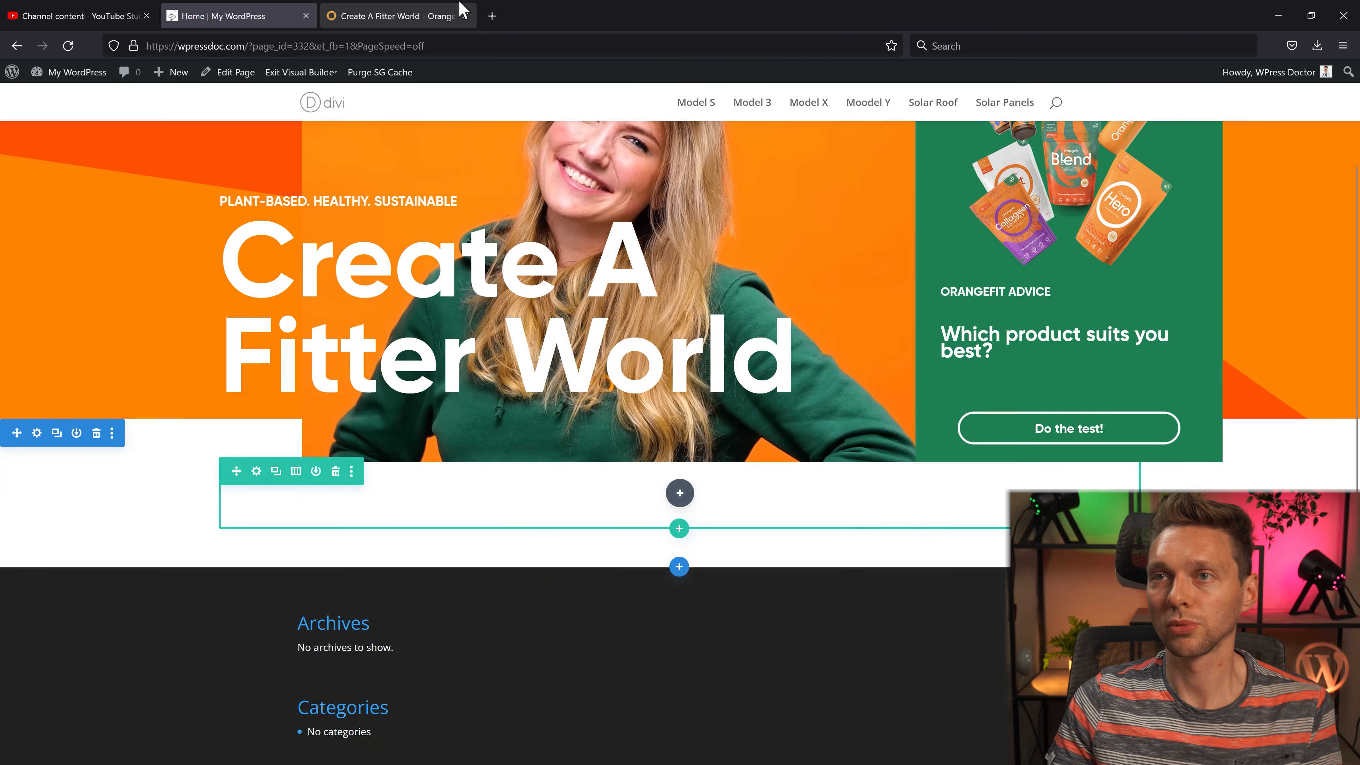
# Step: Open the settings of the text module in the new section and compare its styling with the Orangefit reference page
pyautogui.click(464, 9)
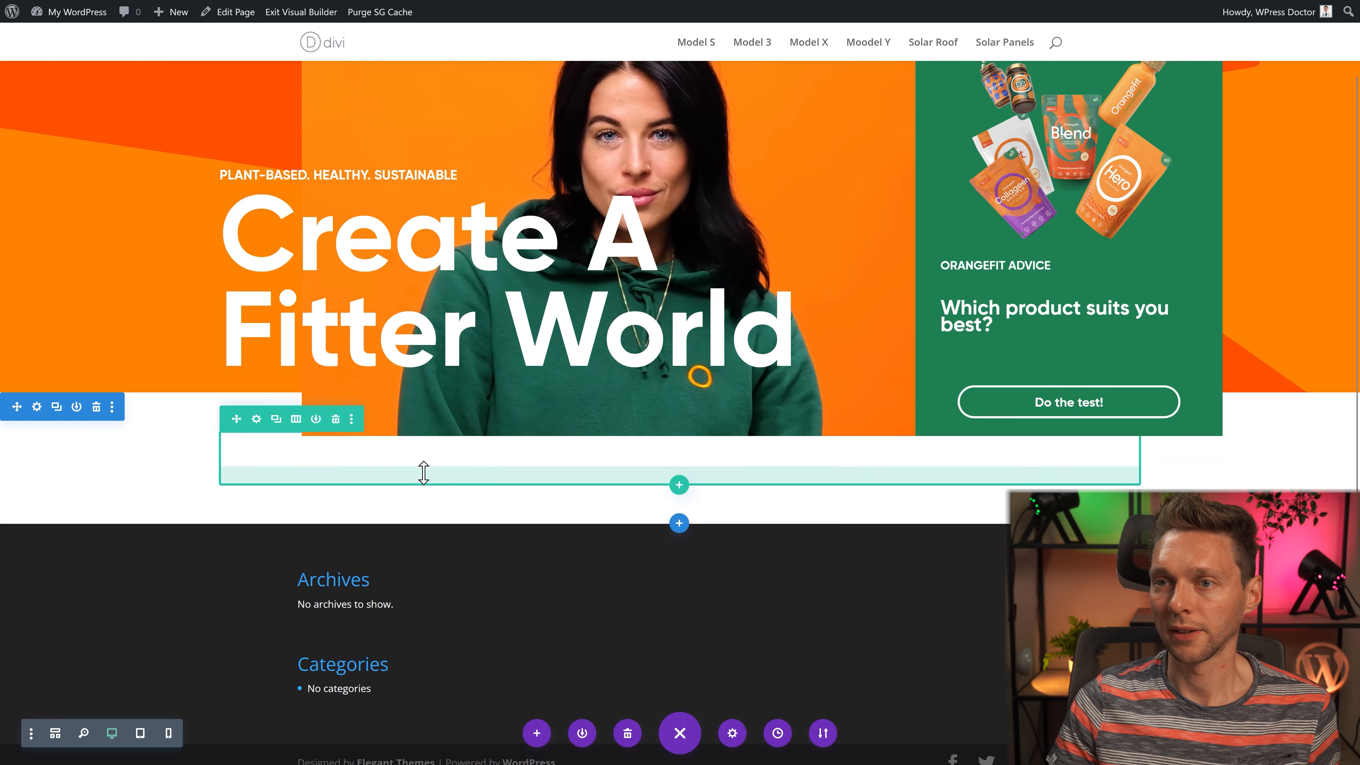
pyautogui.moveTo(422, 470); pyautogui.dragTo(649, 455)
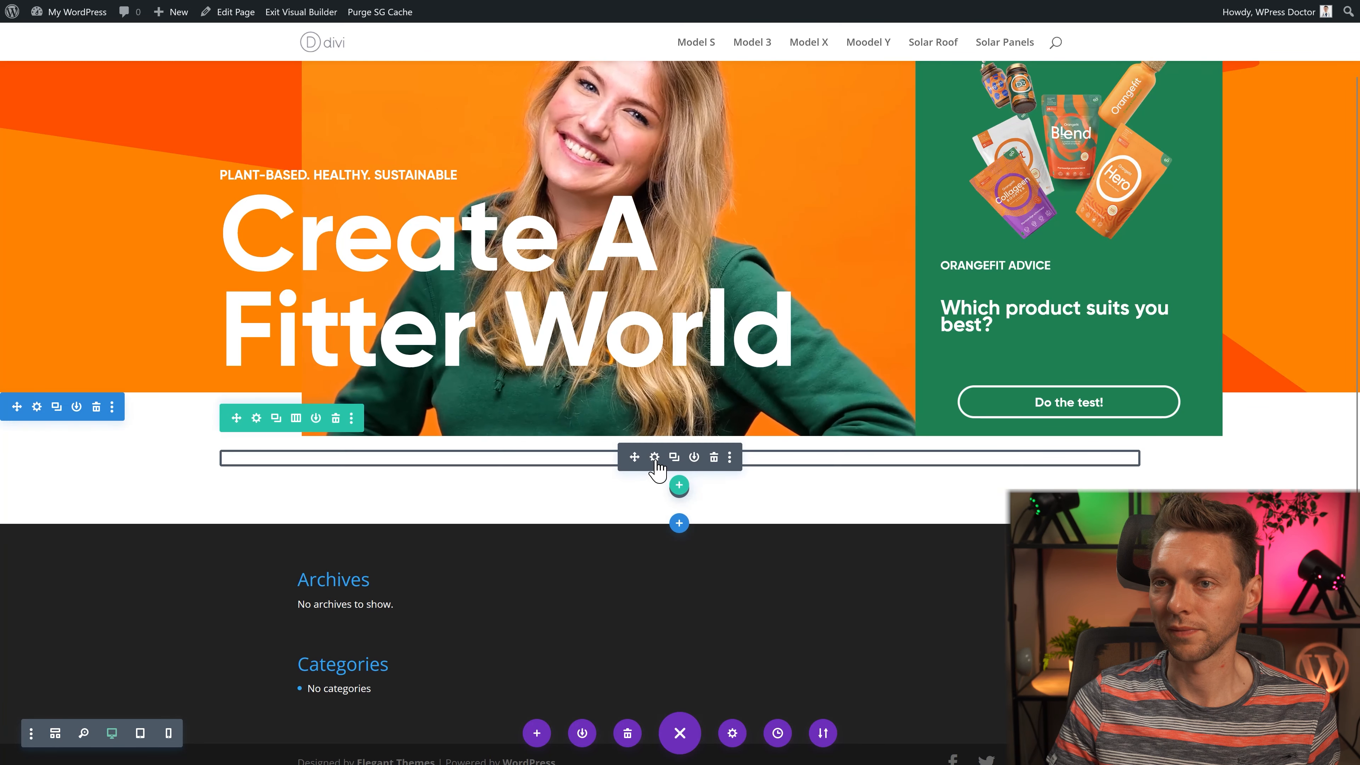
pyautogui.click(653, 455)
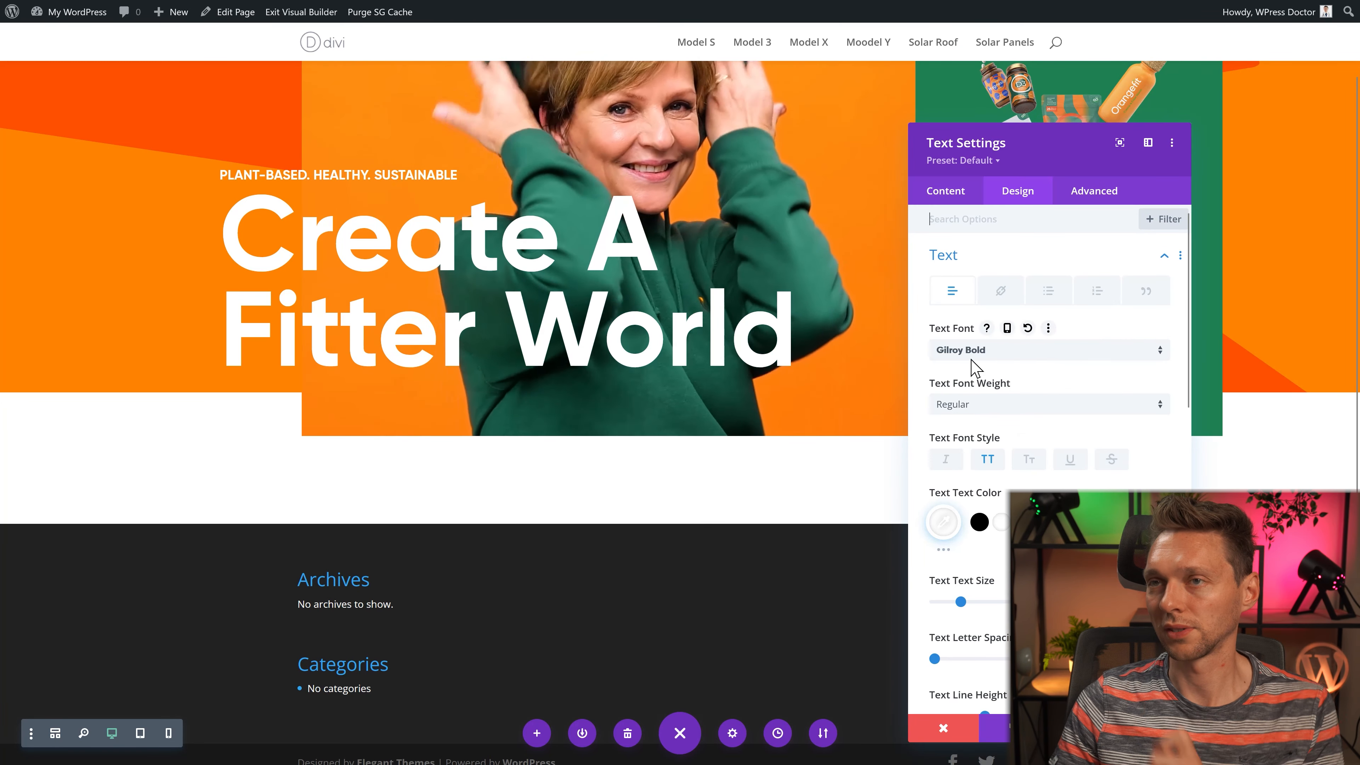
pyautogui.press('F11')
pyautogui.hotkey('ctrl', 'Tab')
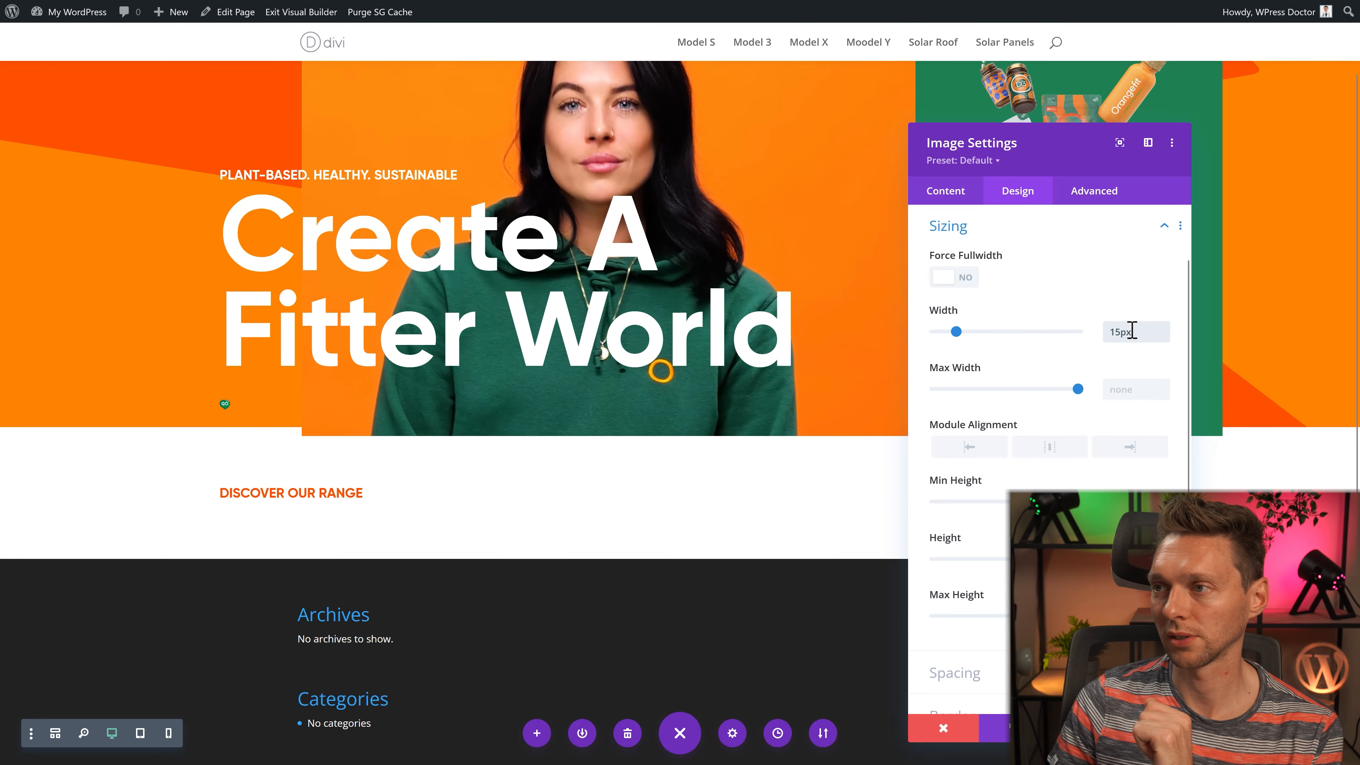
# Step: Set the width of the GO Green badge image to 95px
pyautogui.click(1123, 329)
pyautogui.write('9')
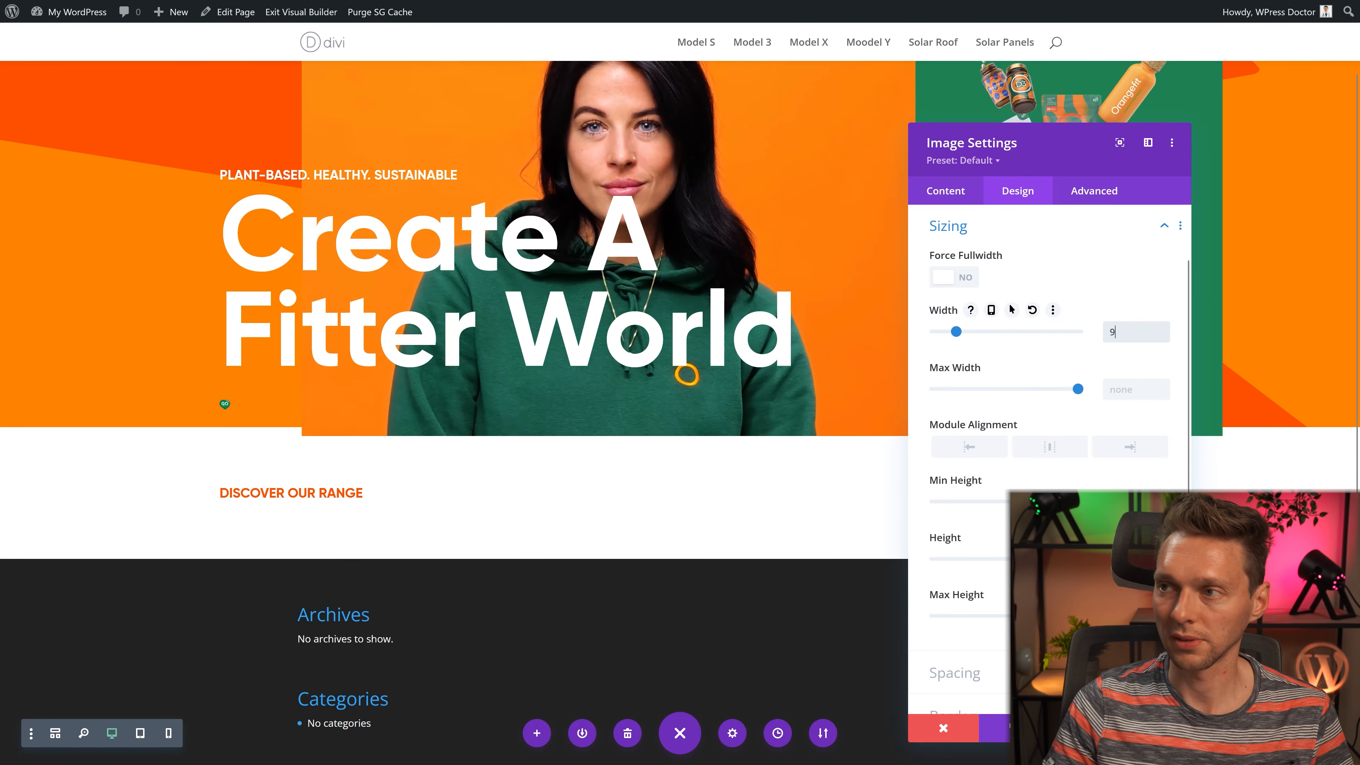
pyautogui.write('5')
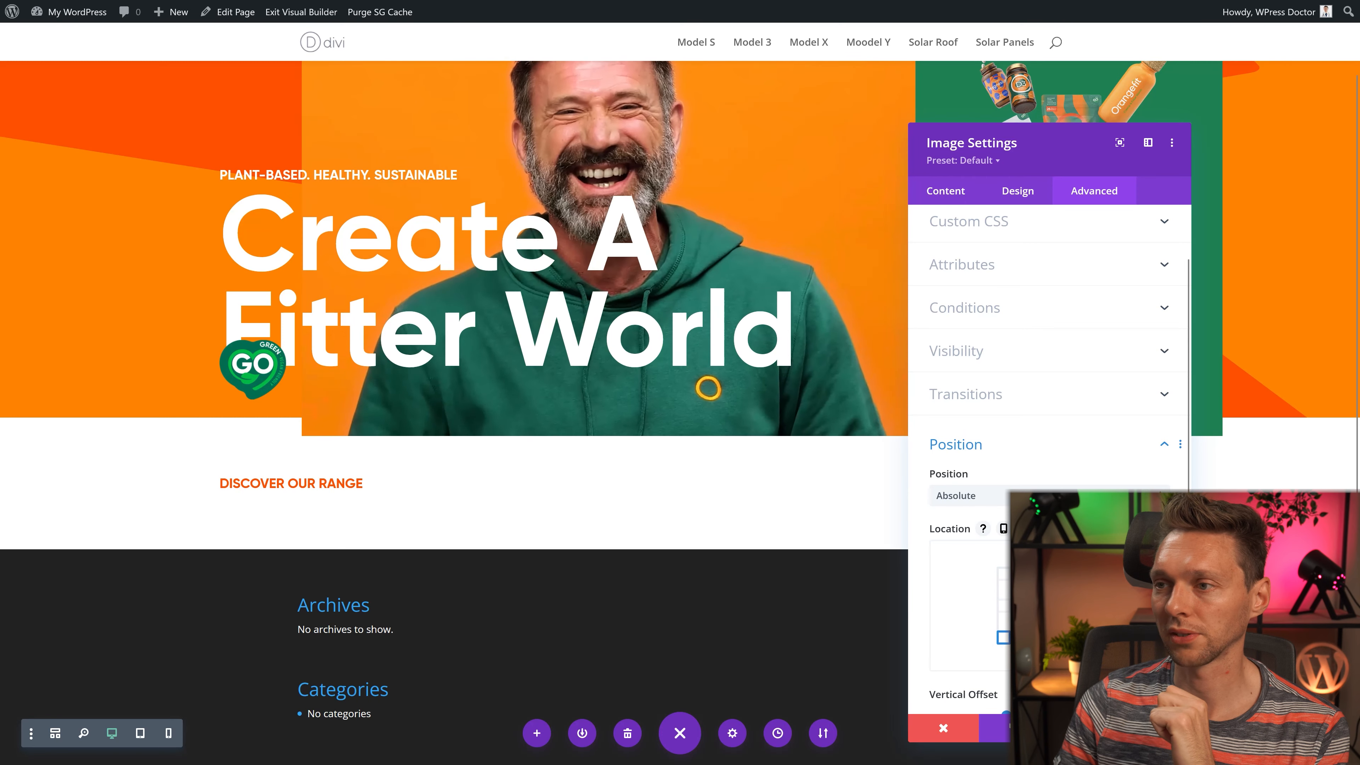
# Step: Adjust the vertical offset of the absolutely positioned GO Green badge and the spacing around the "DISCOVER OUR RANGE" text
pyautogui.scroll(-4, 1006, 471)
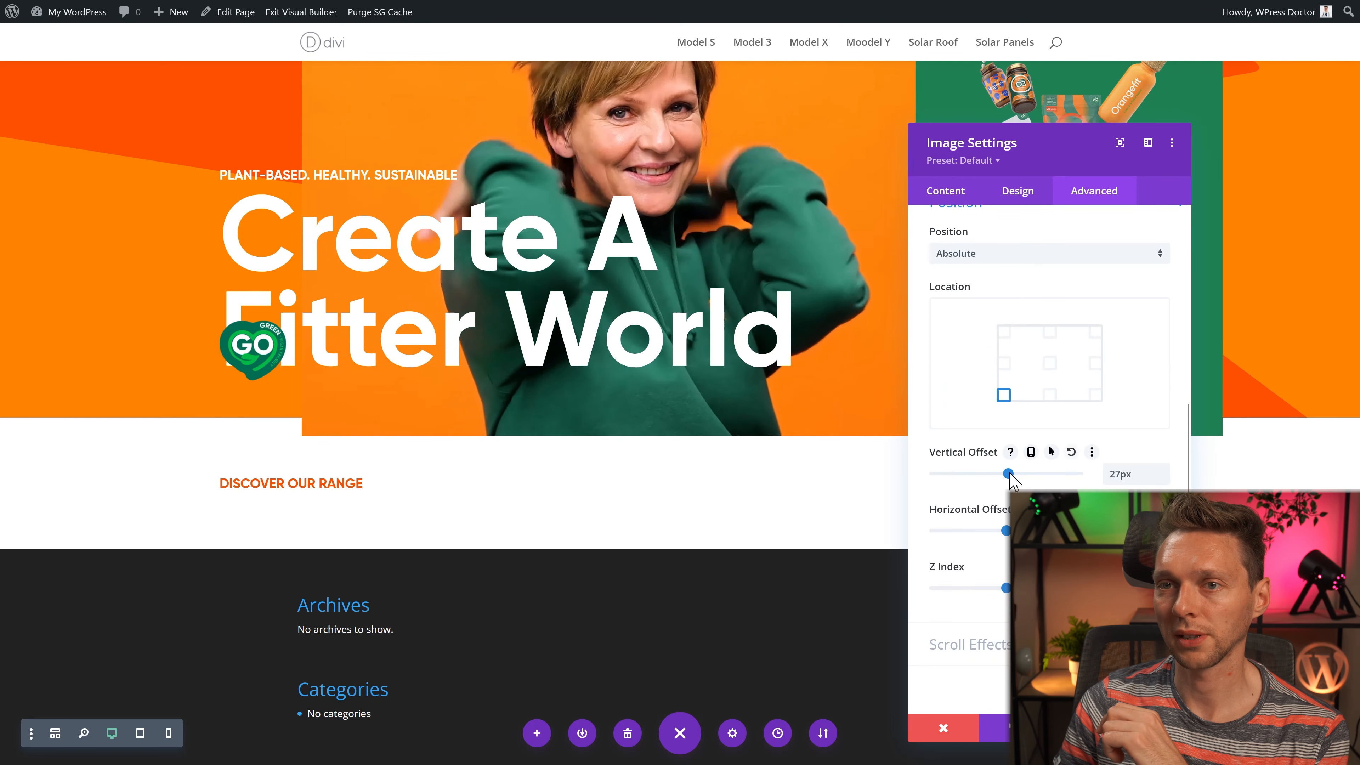
pyautogui.moveTo(1006, 473); pyautogui.dragTo(1002, 474)
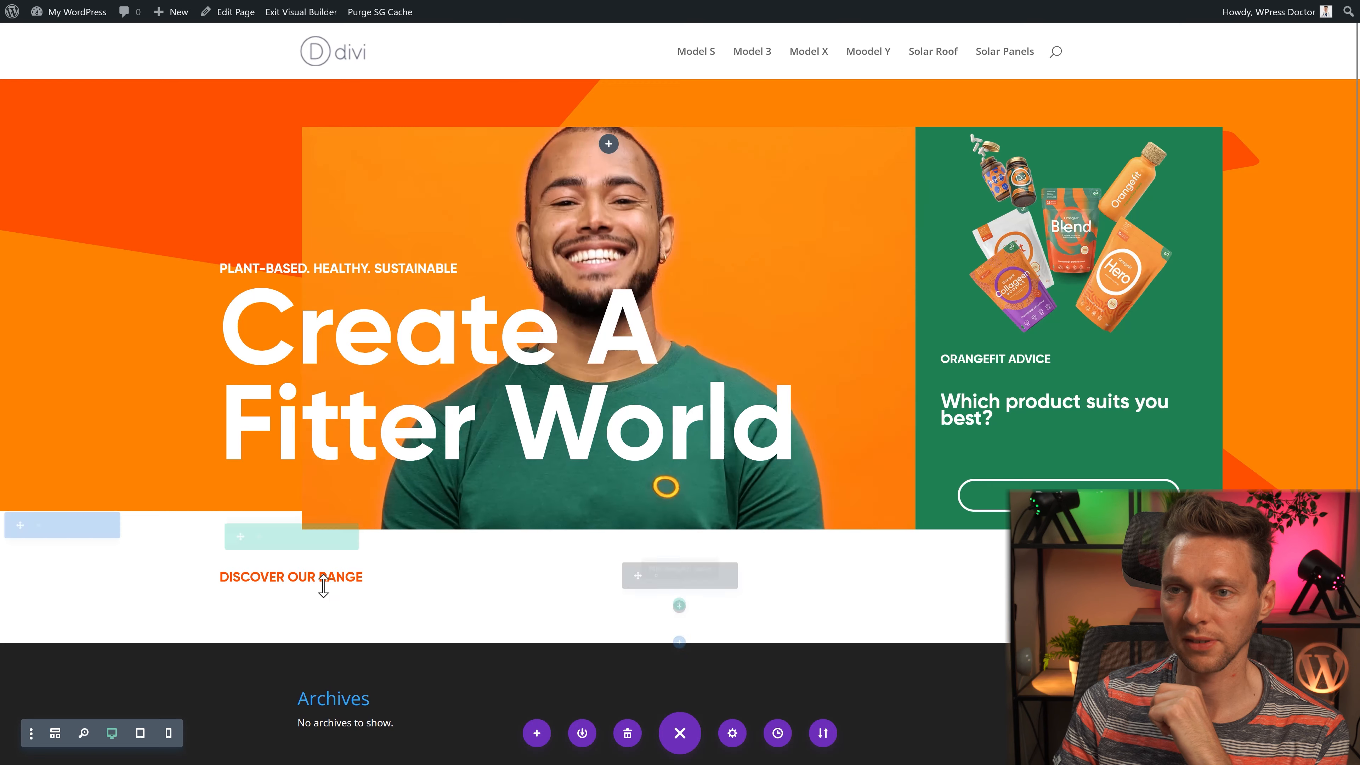
pyautogui.moveTo(325, 586); pyautogui.dragTo(334, 595)
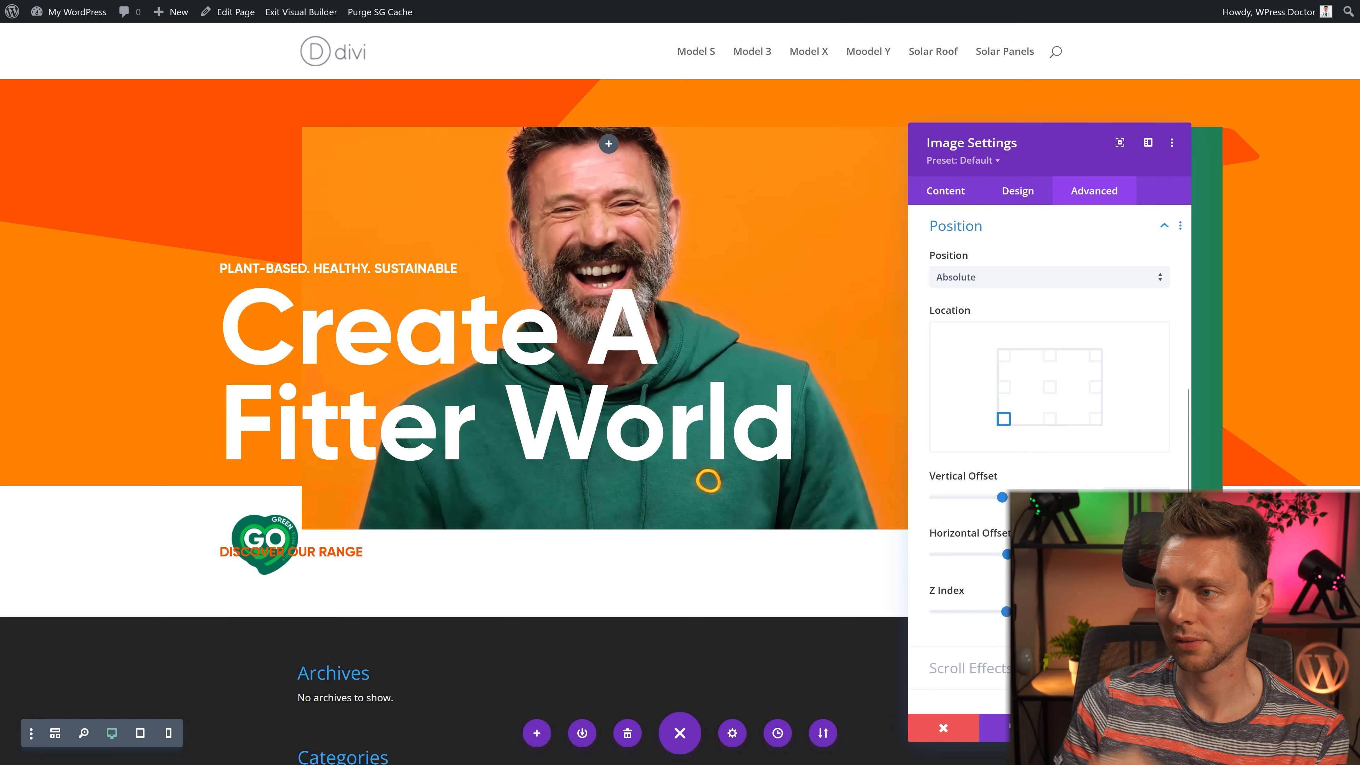
pyautogui.moveTo(1004, 497); pyautogui.dragTo(1006, 501)
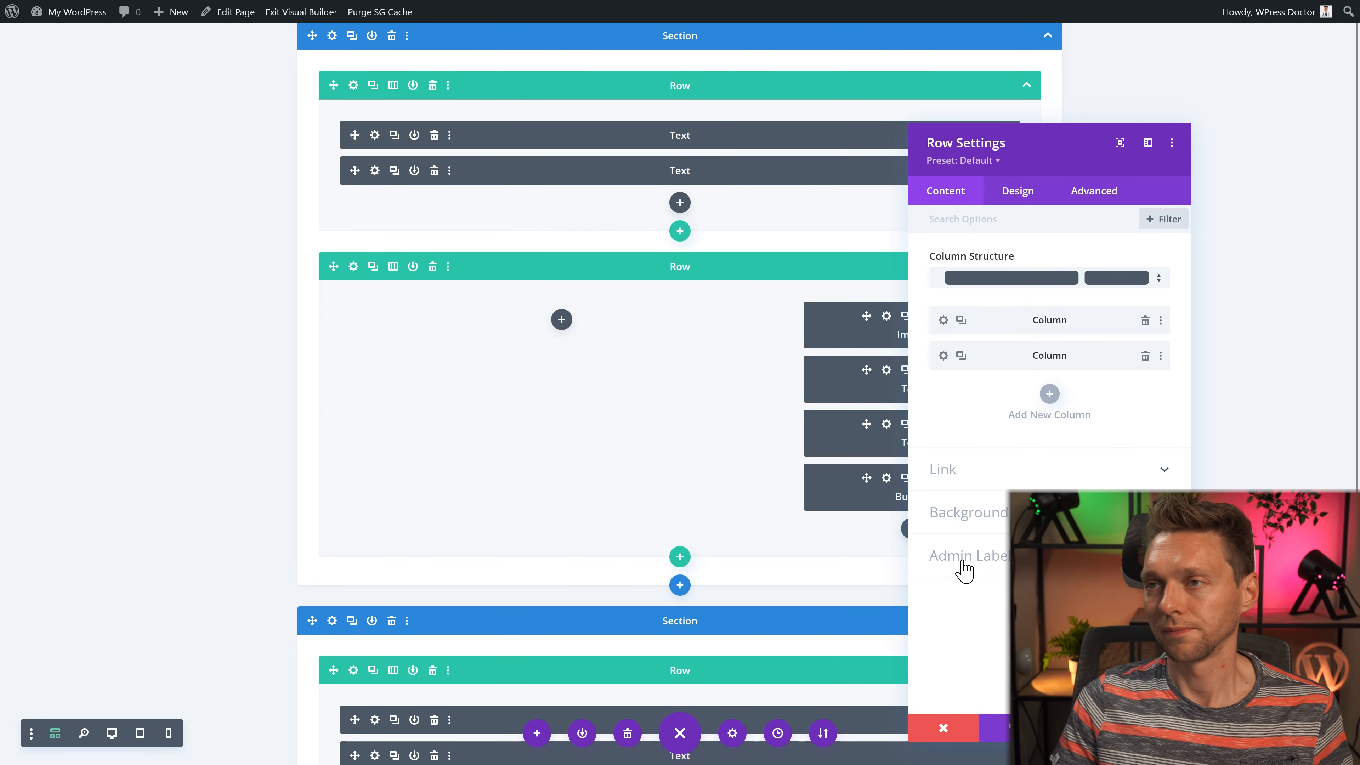
# Step: Enter an admin label for the two-column row below the heading texts and open the row's position settings
pyautogui.click(979, 555)
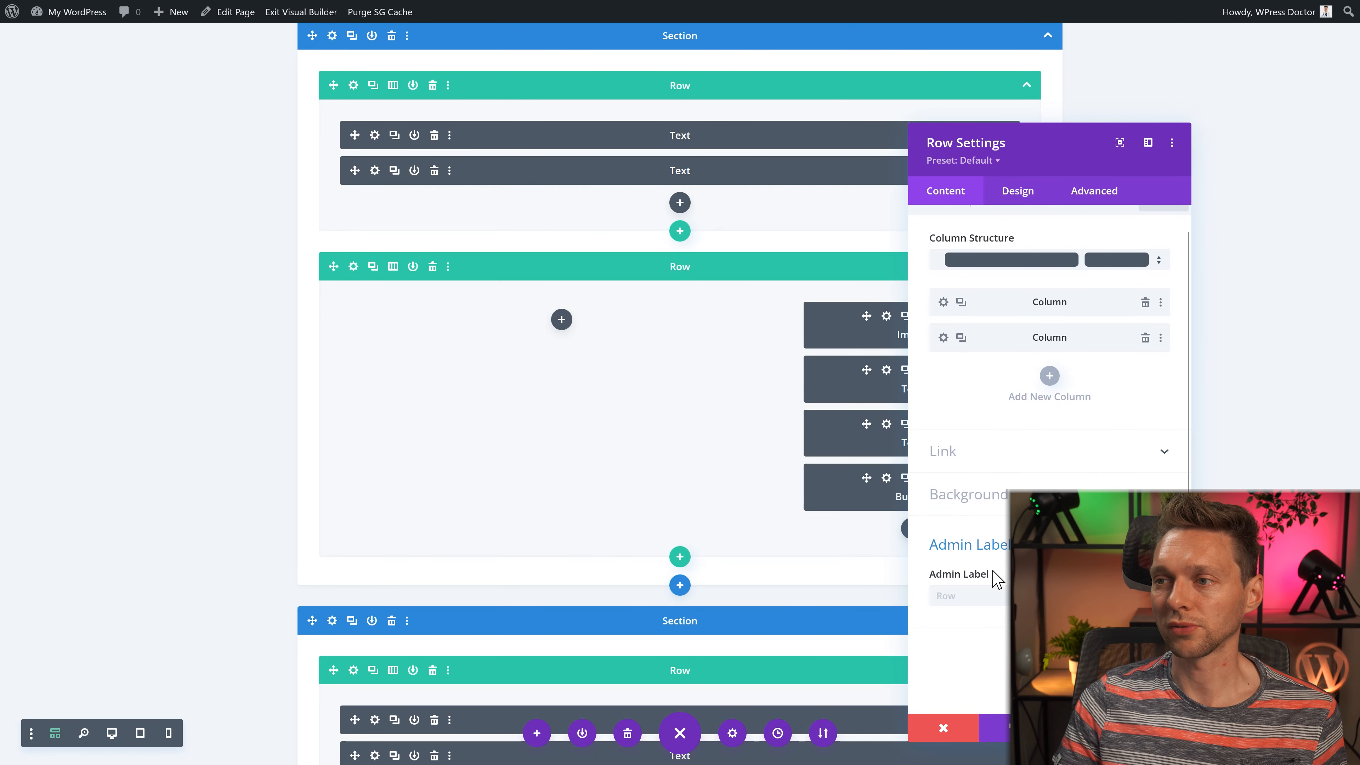
pyautogui.click(986, 594)
pyautogui.write('R')
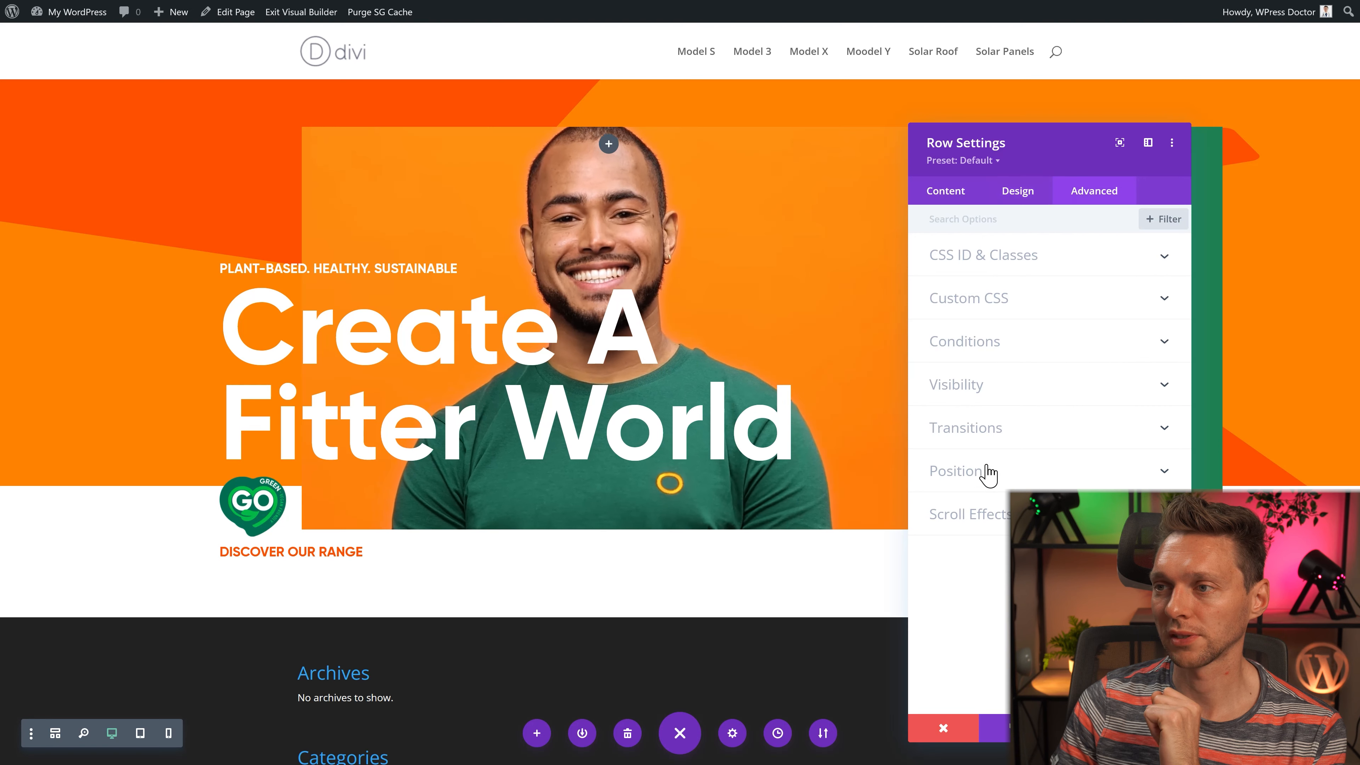
pyautogui.click(986, 473)
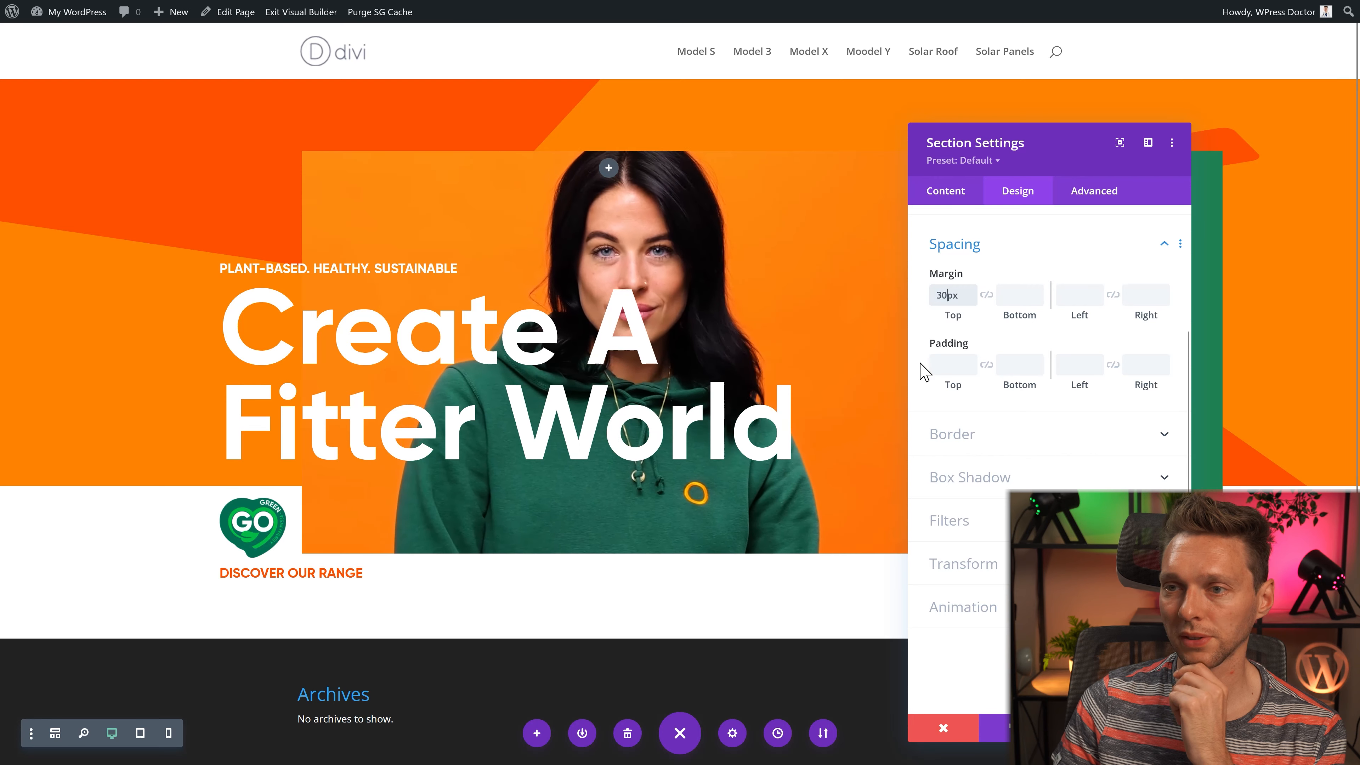
# Step: Close the section settings with the 30px top margin and insert a four-column row below the "DISCOVER OUR RANGE" text
pyautogui.press('Escape')
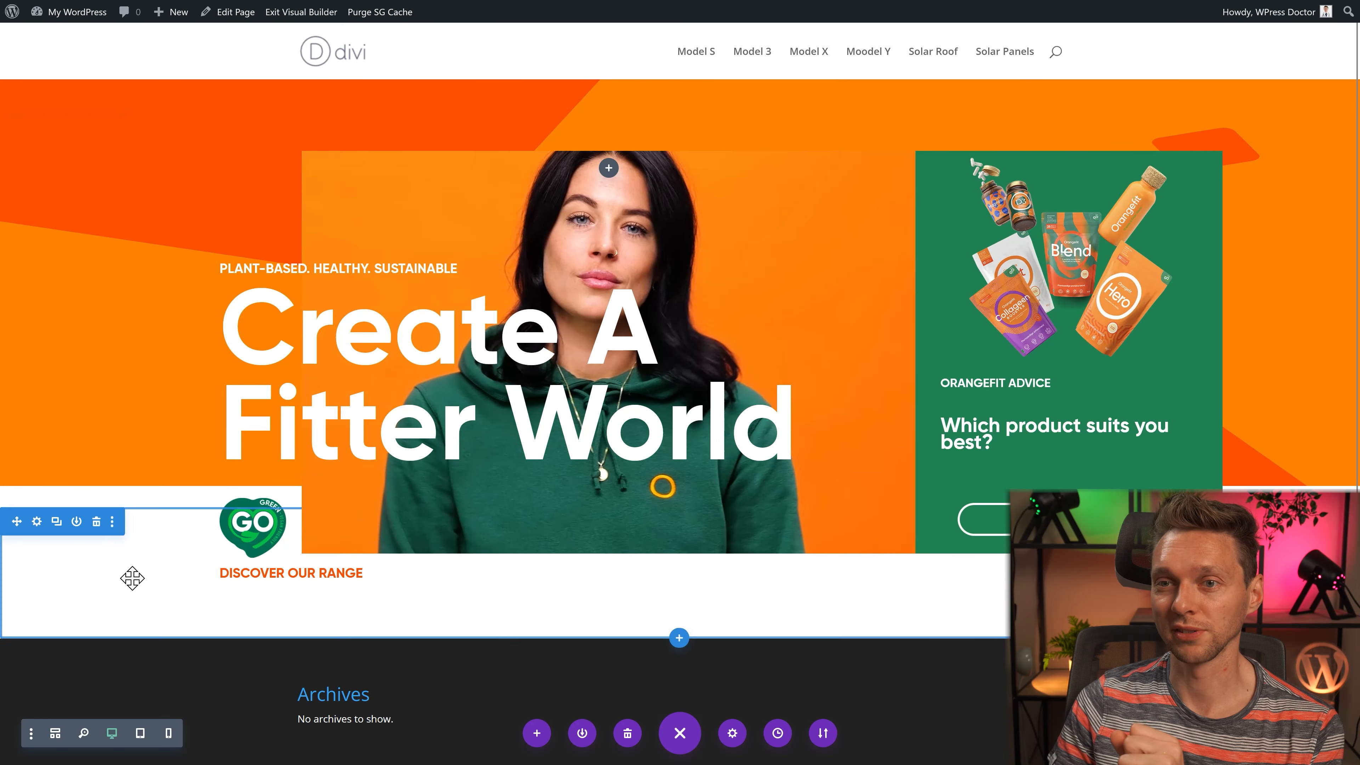
pyautogui.click(678, 599)
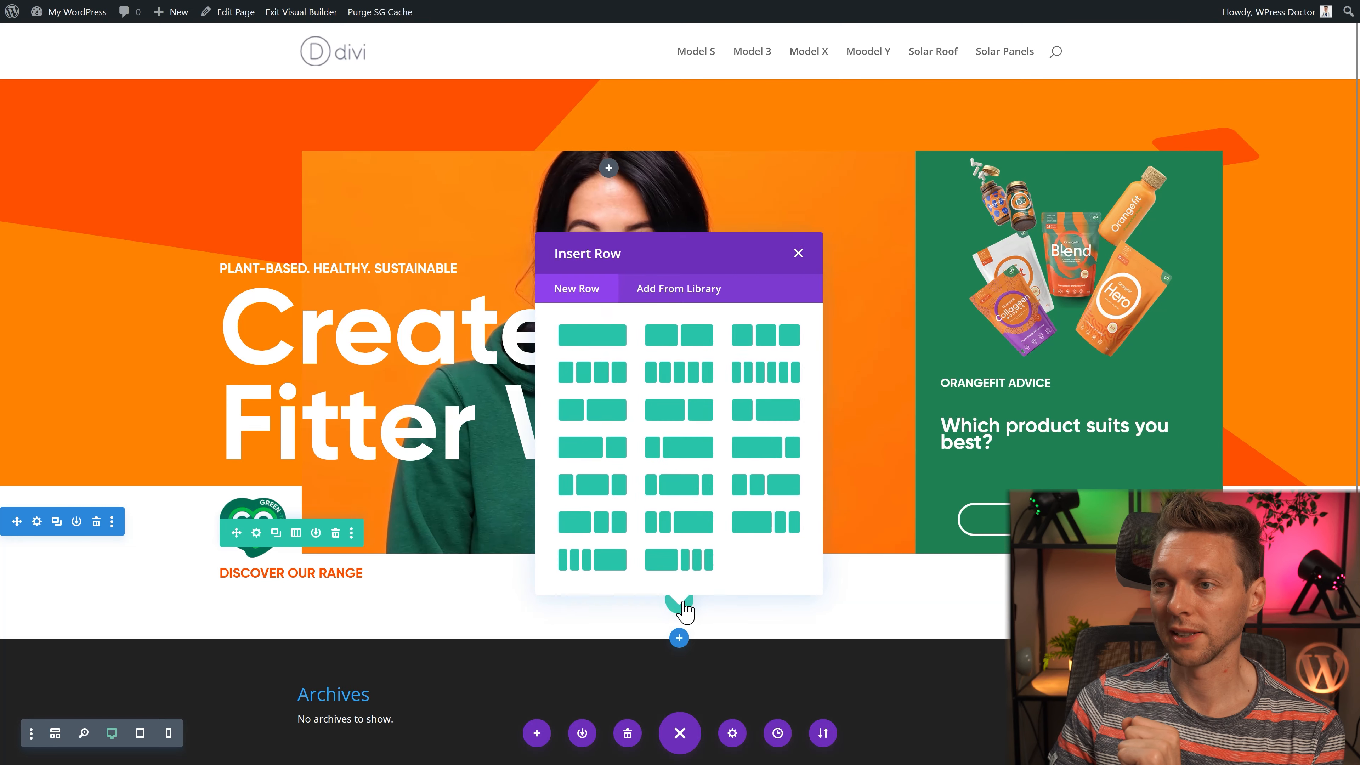
pyautogui.click(588, 375)
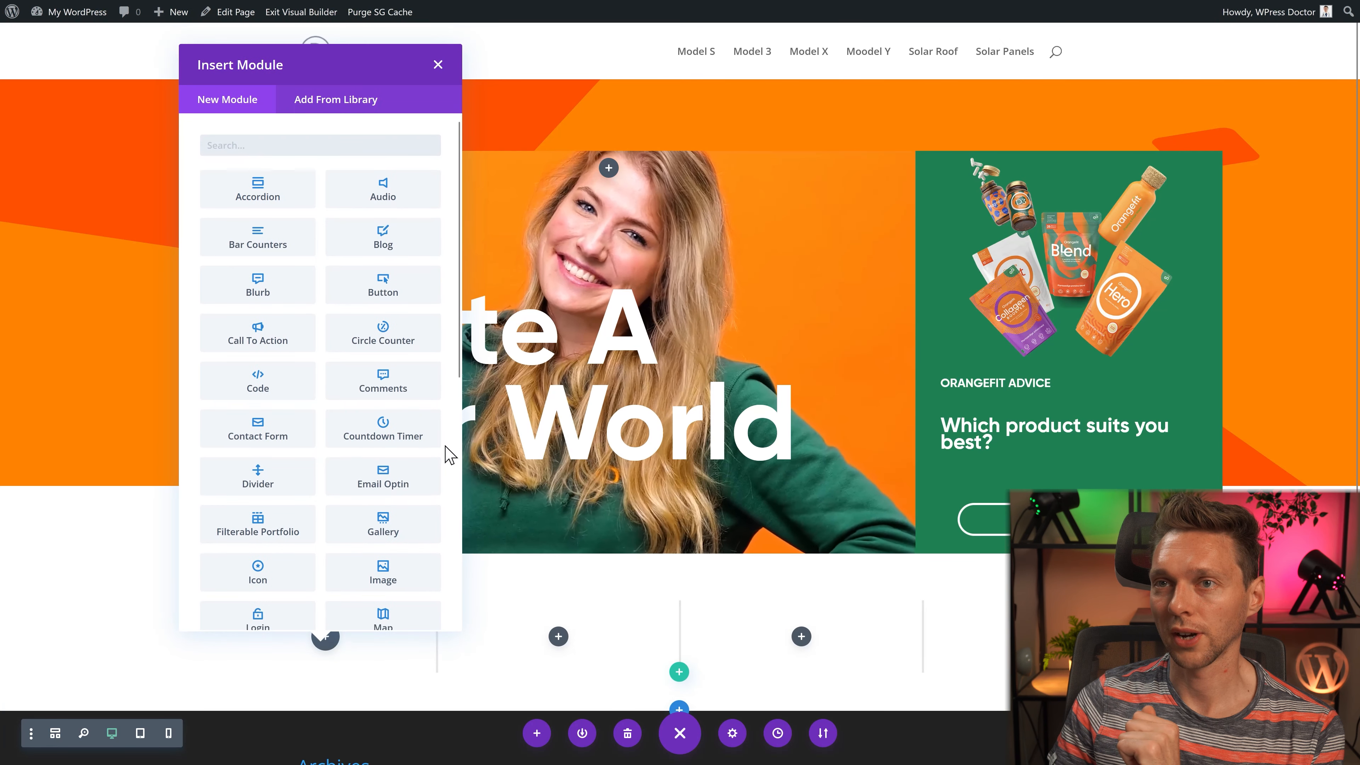
# Step: Check the product cards on the Orangefit reference page and insert a Blurb module in the new row's first column
pyautogui.click(439, 64)
pyautogui.scroll(-3, 439, 482)
pyautogui.click(396, 15)
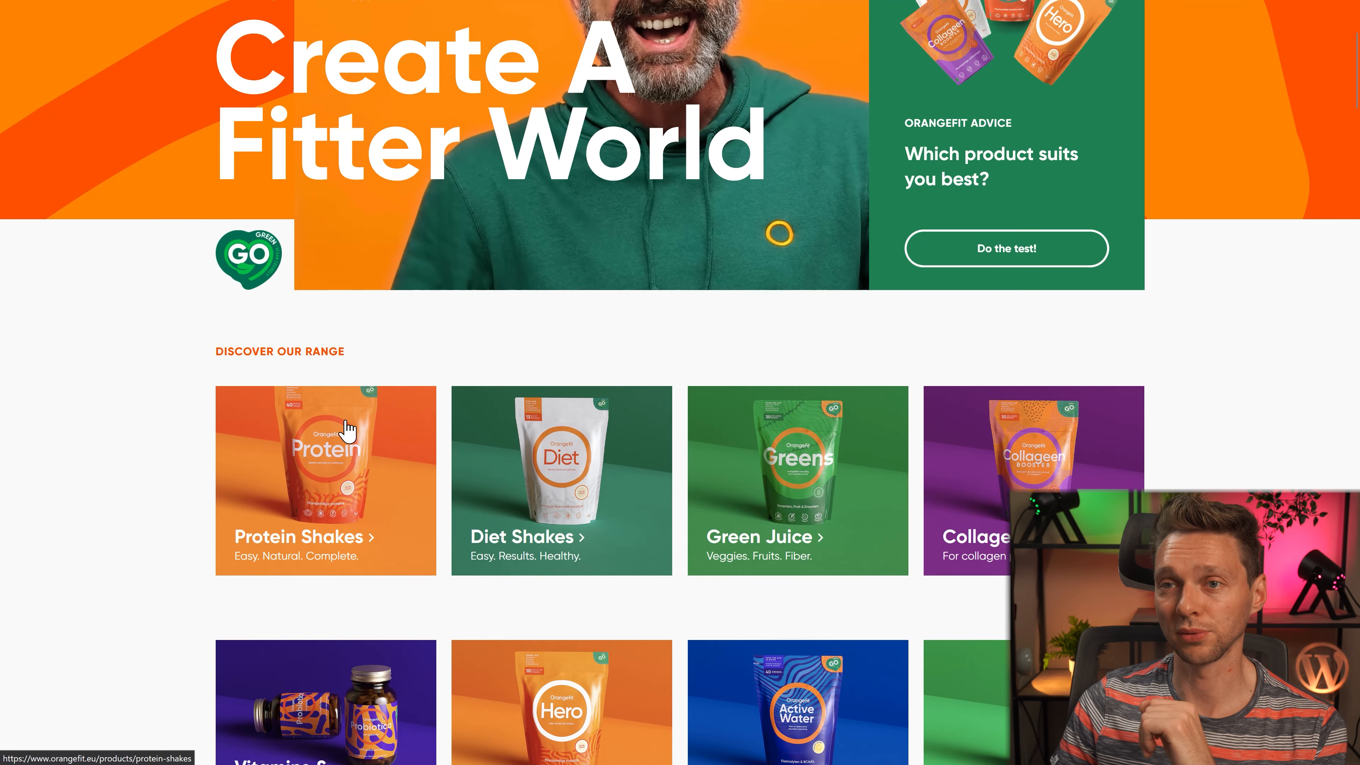
pyautogui.click(236, 13)
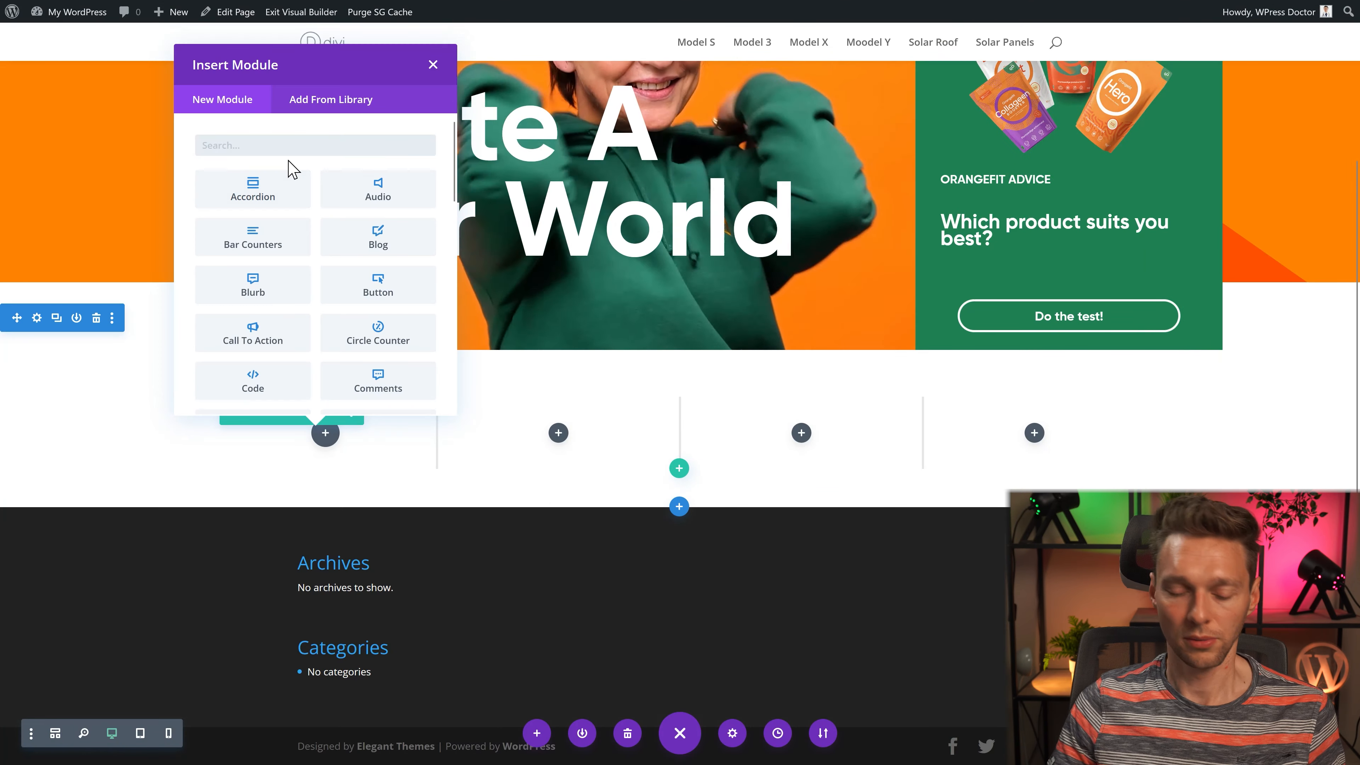
pyautogui.write('blurb')
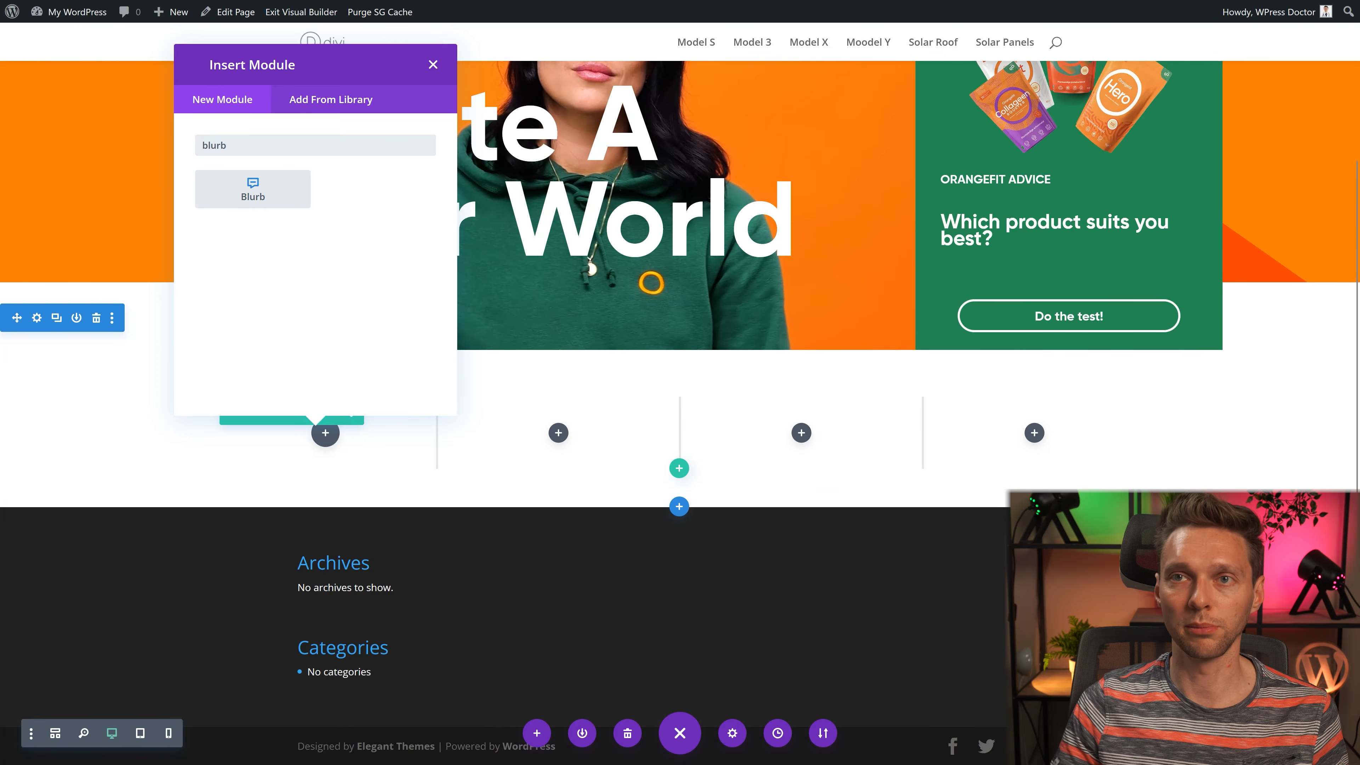
pyautogui.click(250, 191)
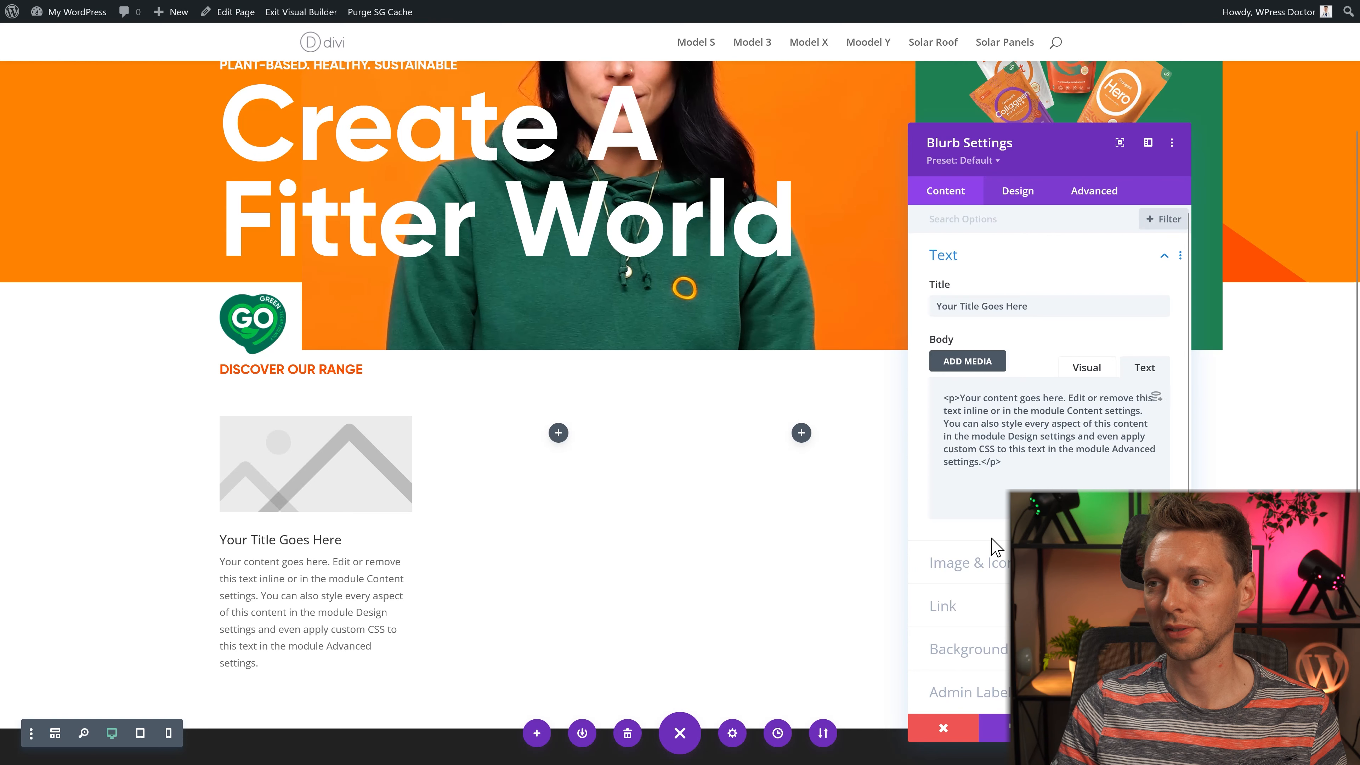
# Step: Set the orange Protein pouch picture from the media library as the blurb's background image
pyautogui.click(997, 651)
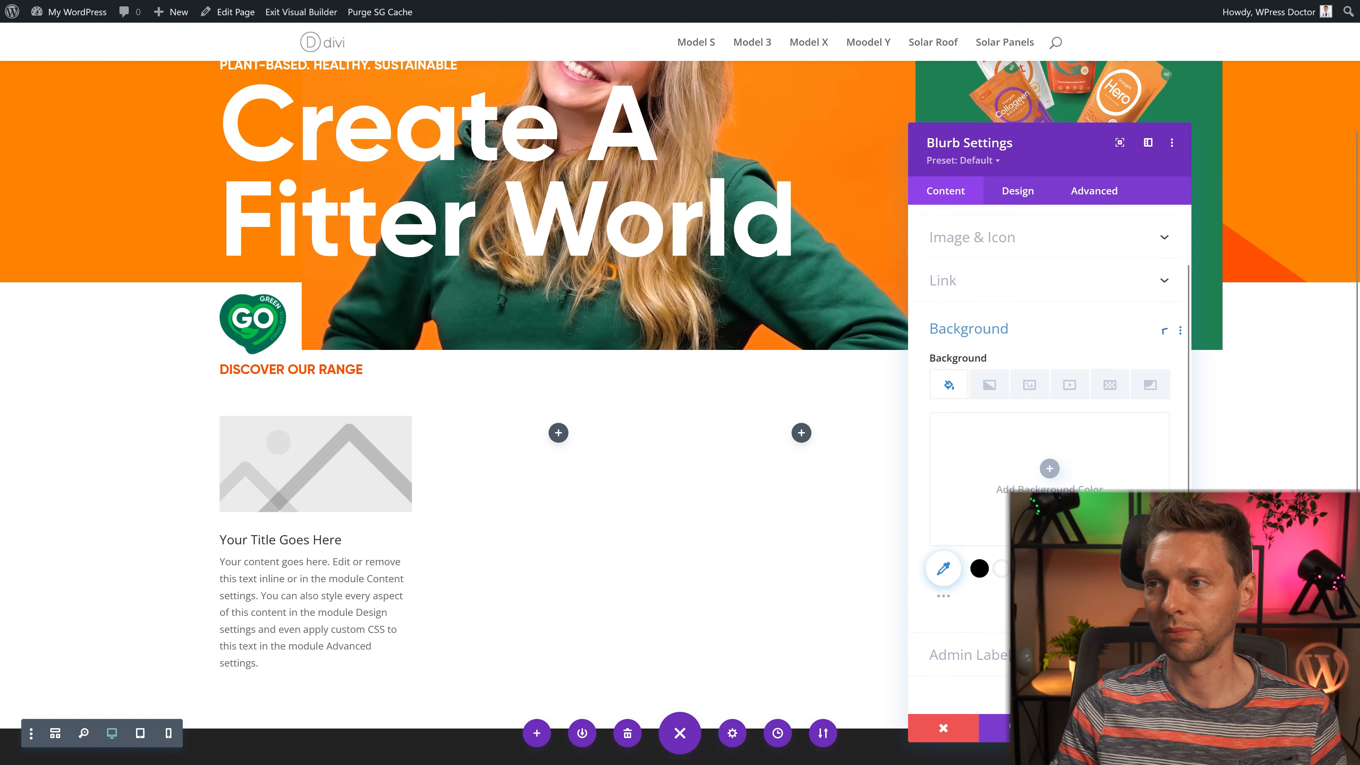
pyautogui.click(1049, 422)
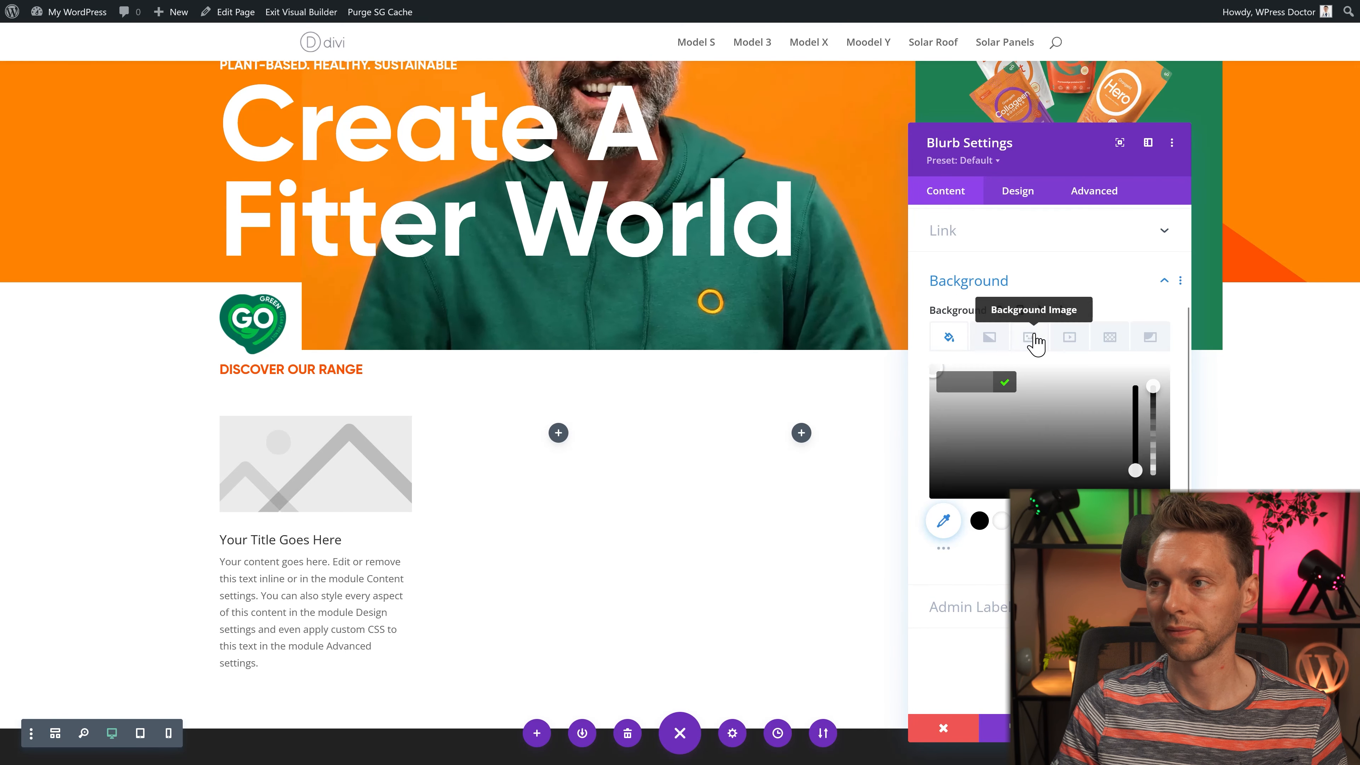
pyautogui.click(1029, 337)
pyautogui.click(1049, 420)
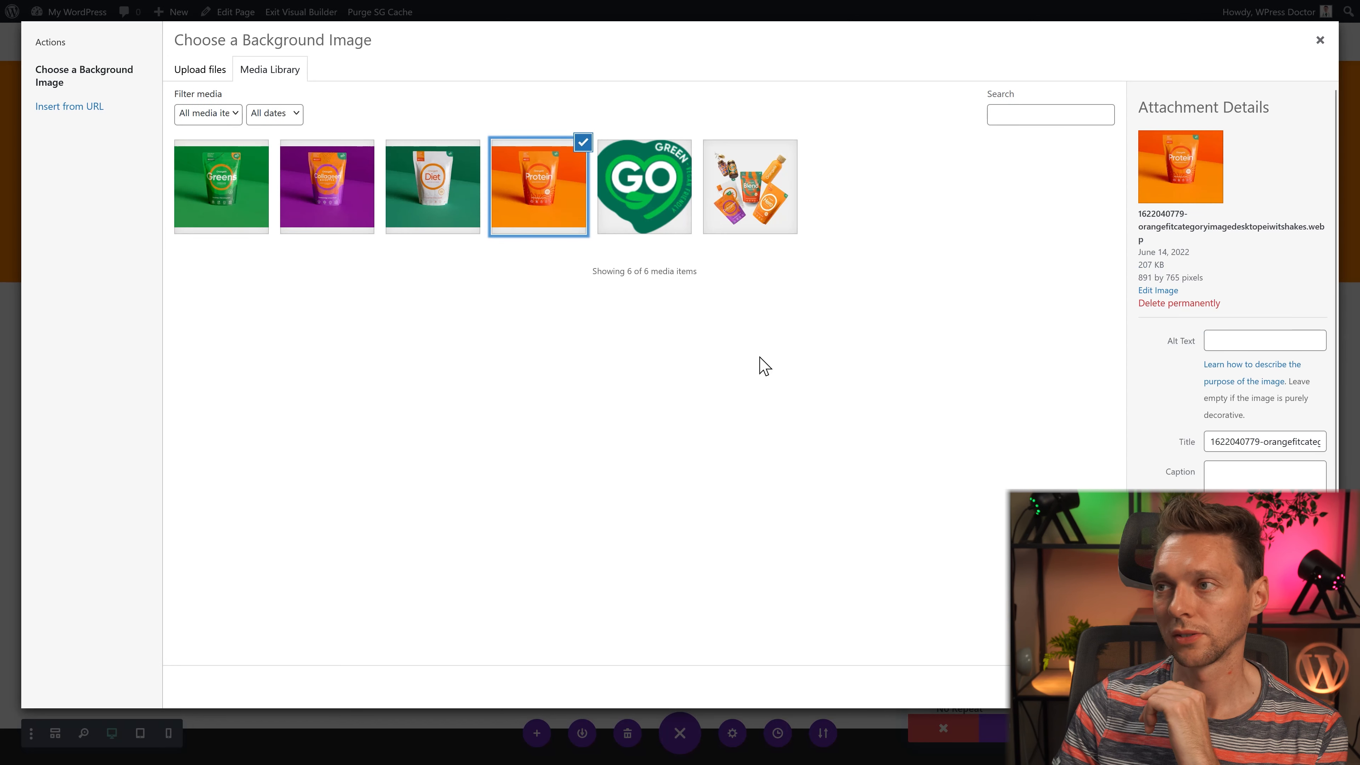
pyautogui.click(1287, 686)
# Step: Set the blurb's title to "Protein shakes >" and its body to "Easy. Natural. Complete.", and open its image and icon options
pyautogui.click(944, 234)
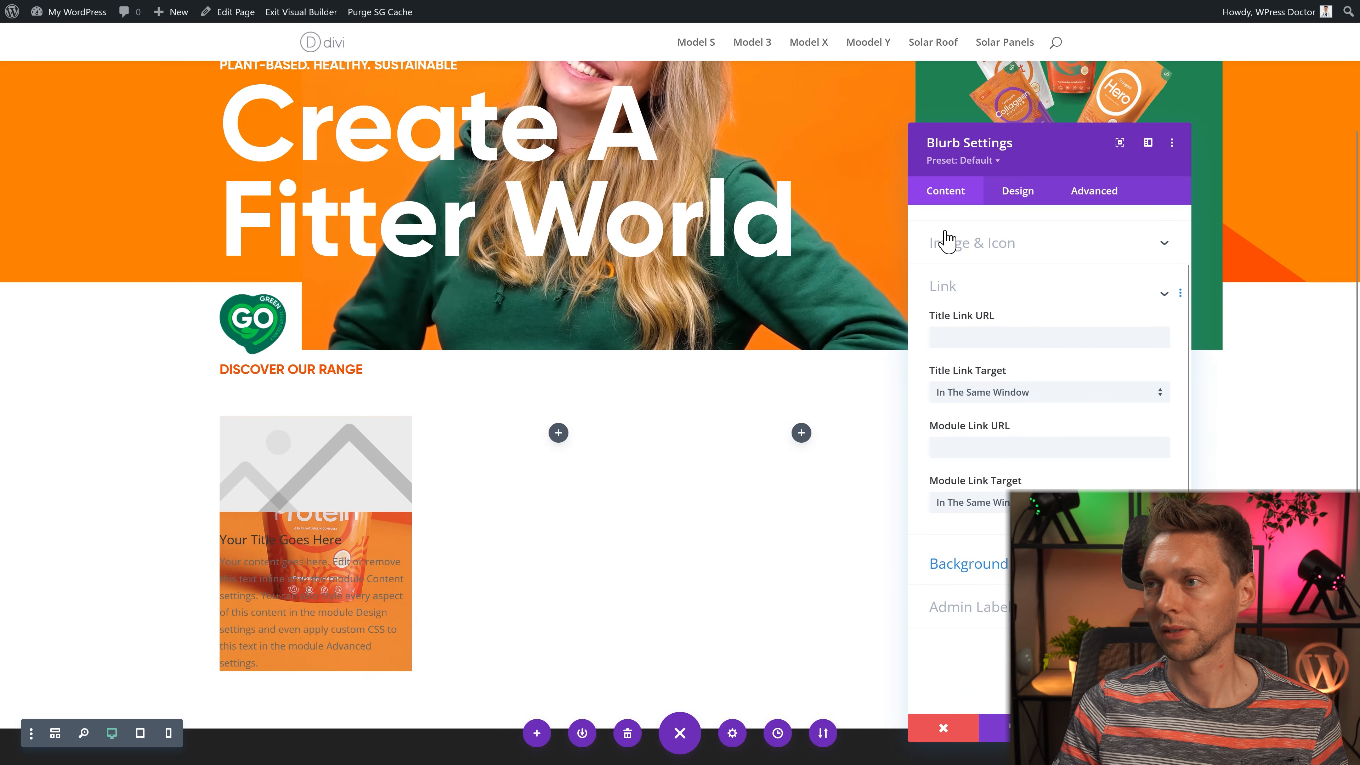
pyautogui.click(963, 253)
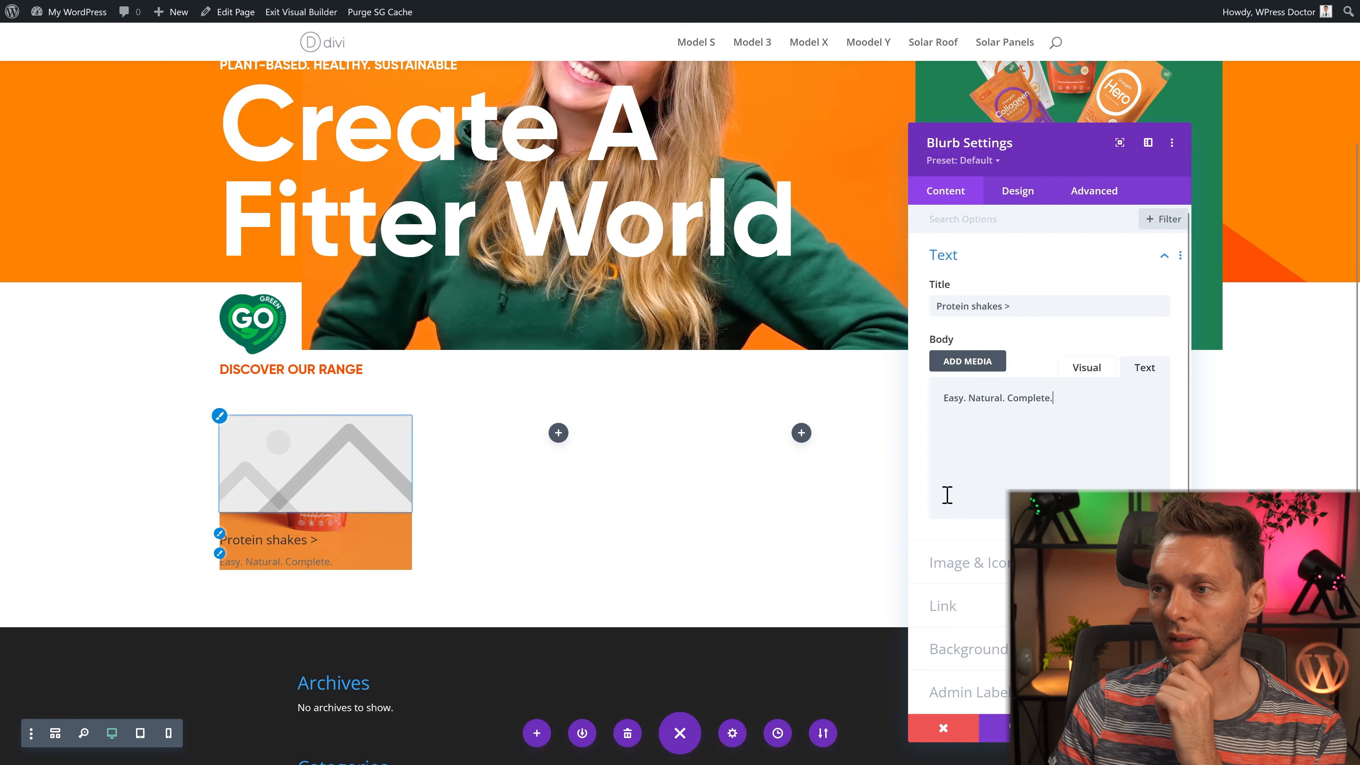
pyautogui.click(985, 567)
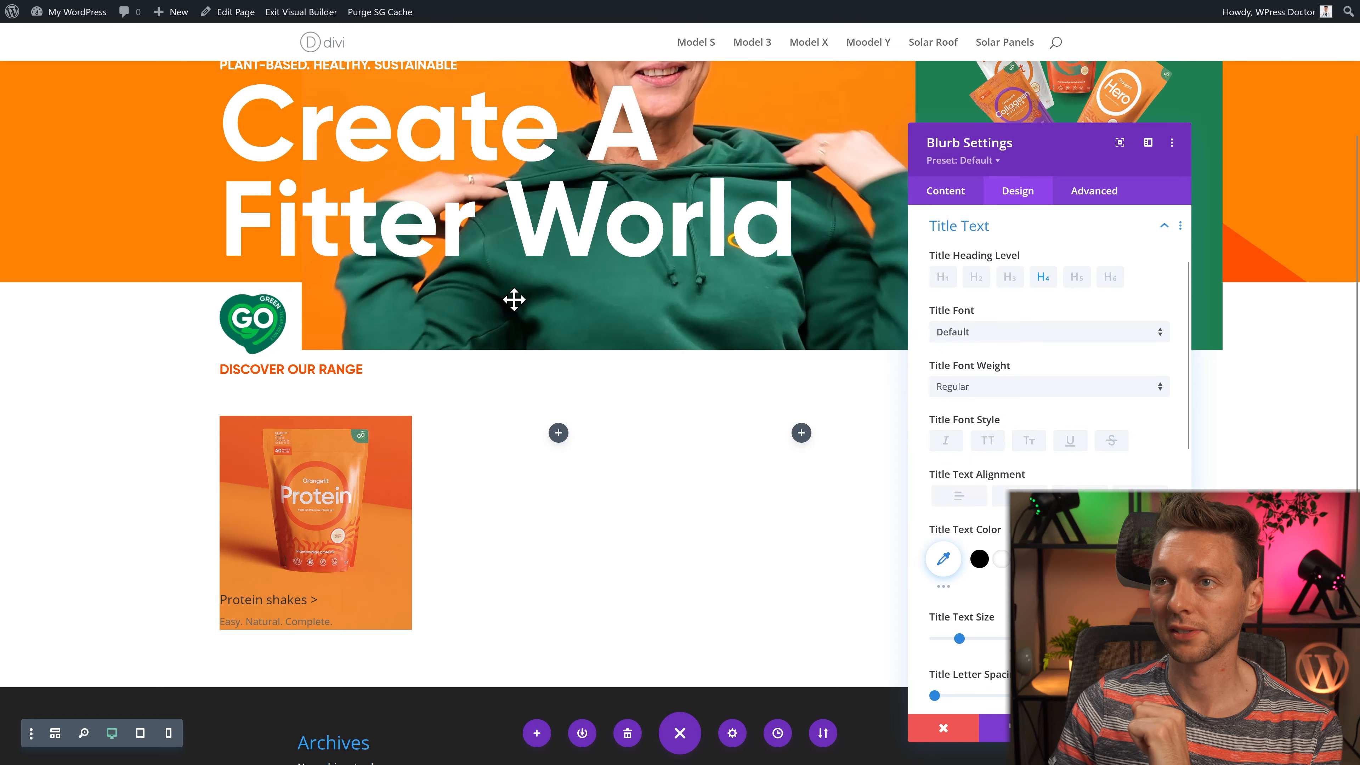
# Step: Style the blurb's title in white 28px Gilroy Bold and open the styling options of its body text
pyautogui.click(991, 413)
pyautogui.click(985, 163)
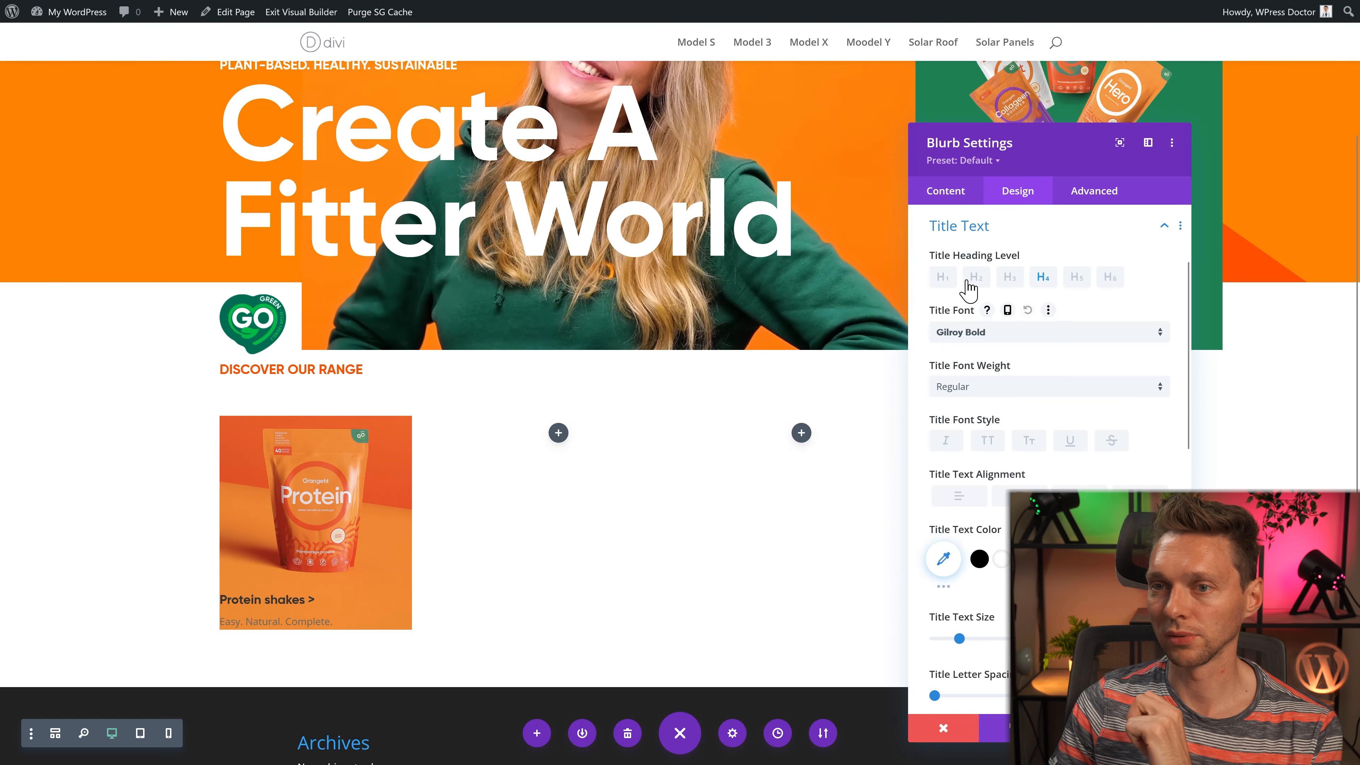
pyautogui.click(999, 559)
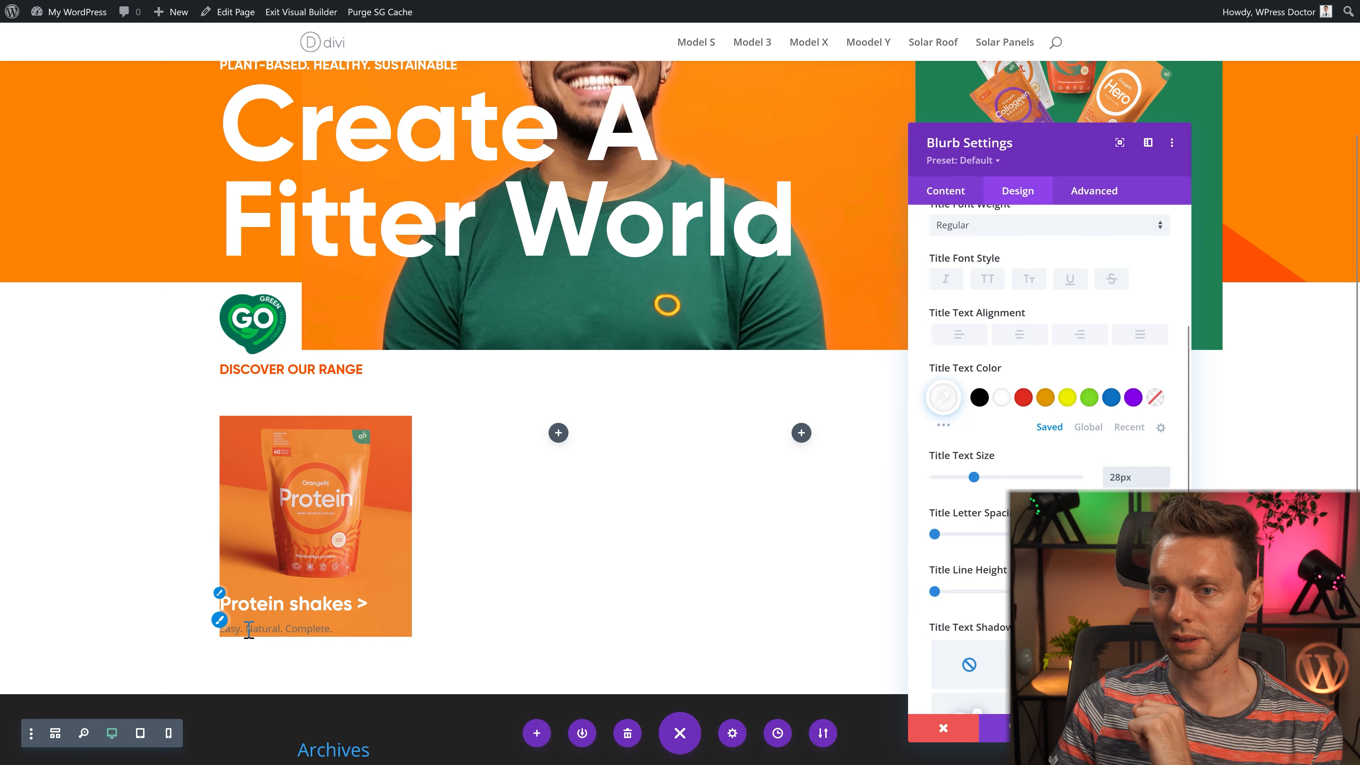
pyautogui.click(219, 620)
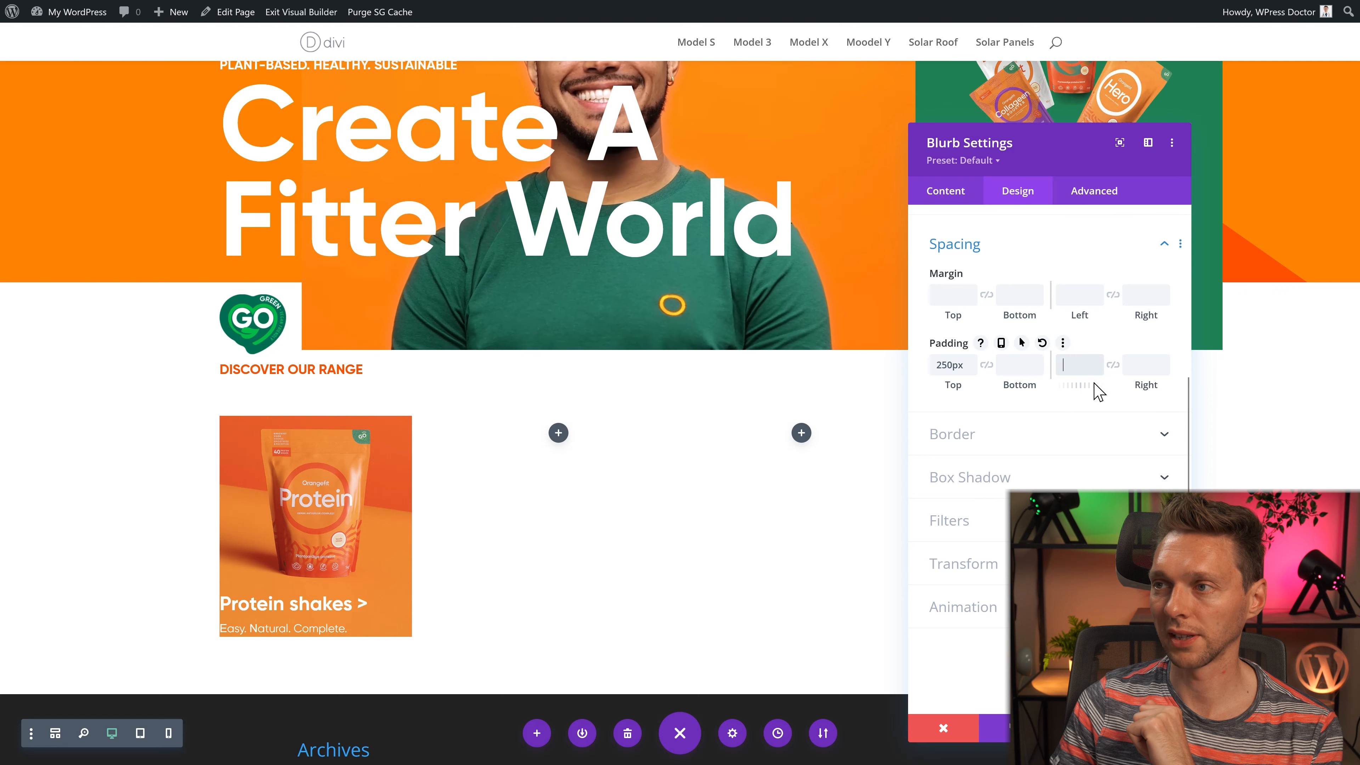
# Step: Set the blurb's left padding to 25px
pyautogui.click(1084, 365)
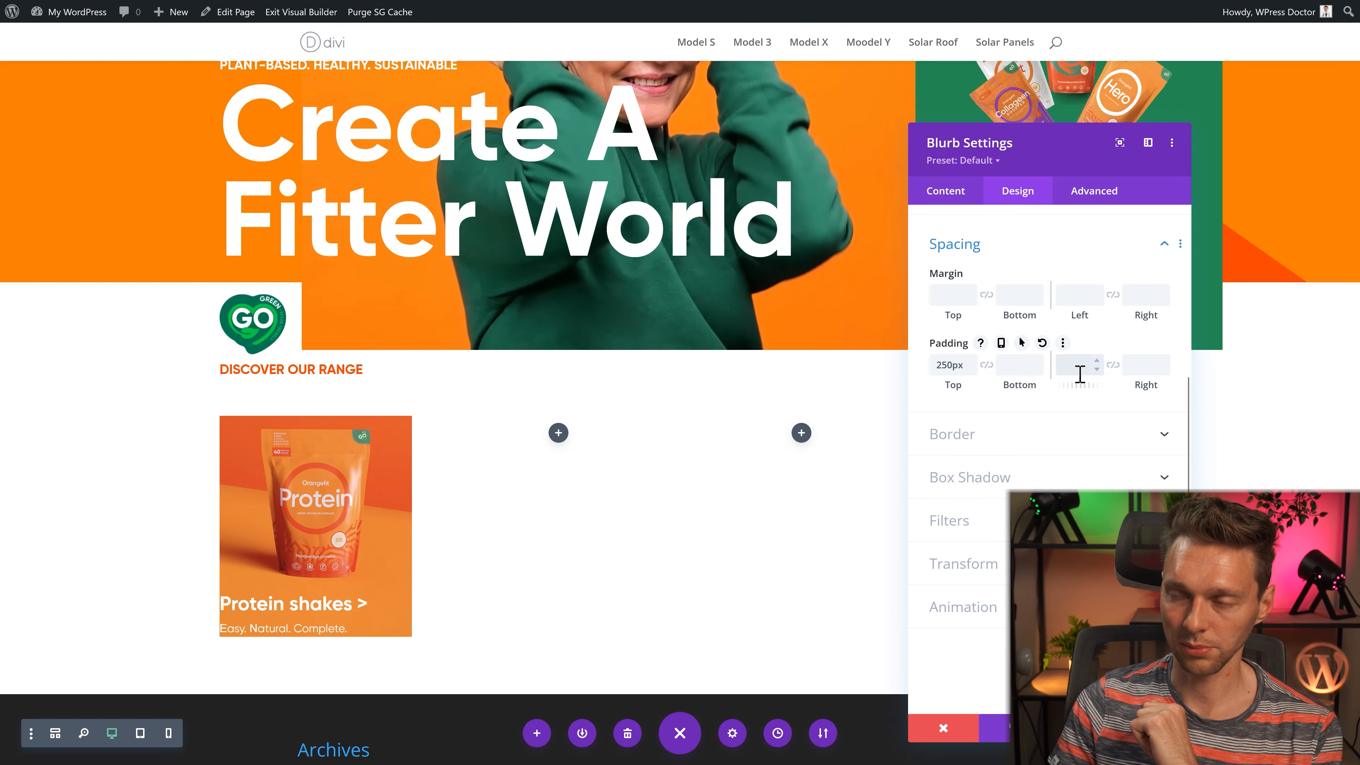
pyautogui.write('25')
pyautogui.click(1097, 395)
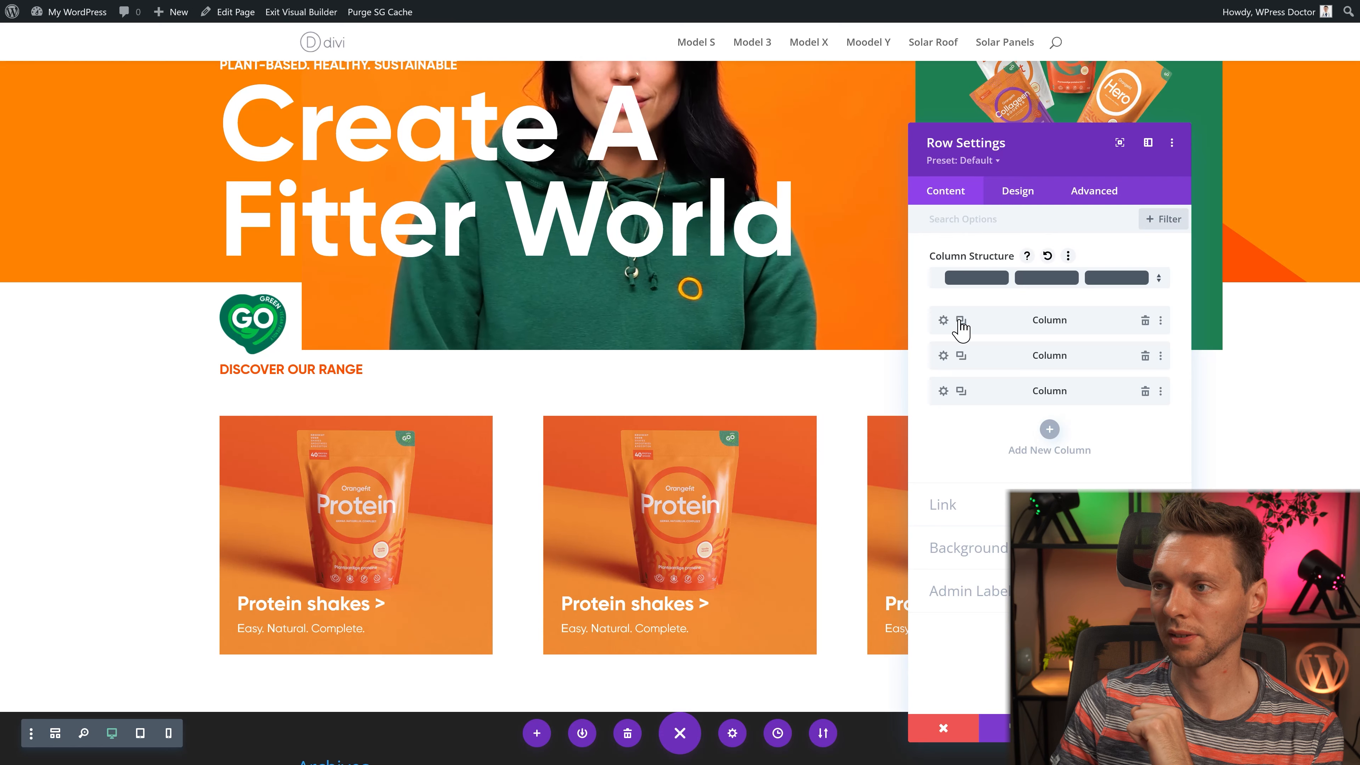
# Step: Duplicate the Protein shakes column to bring the row to four columns and move the row settings window aside
pyautogui.click(961, 321)
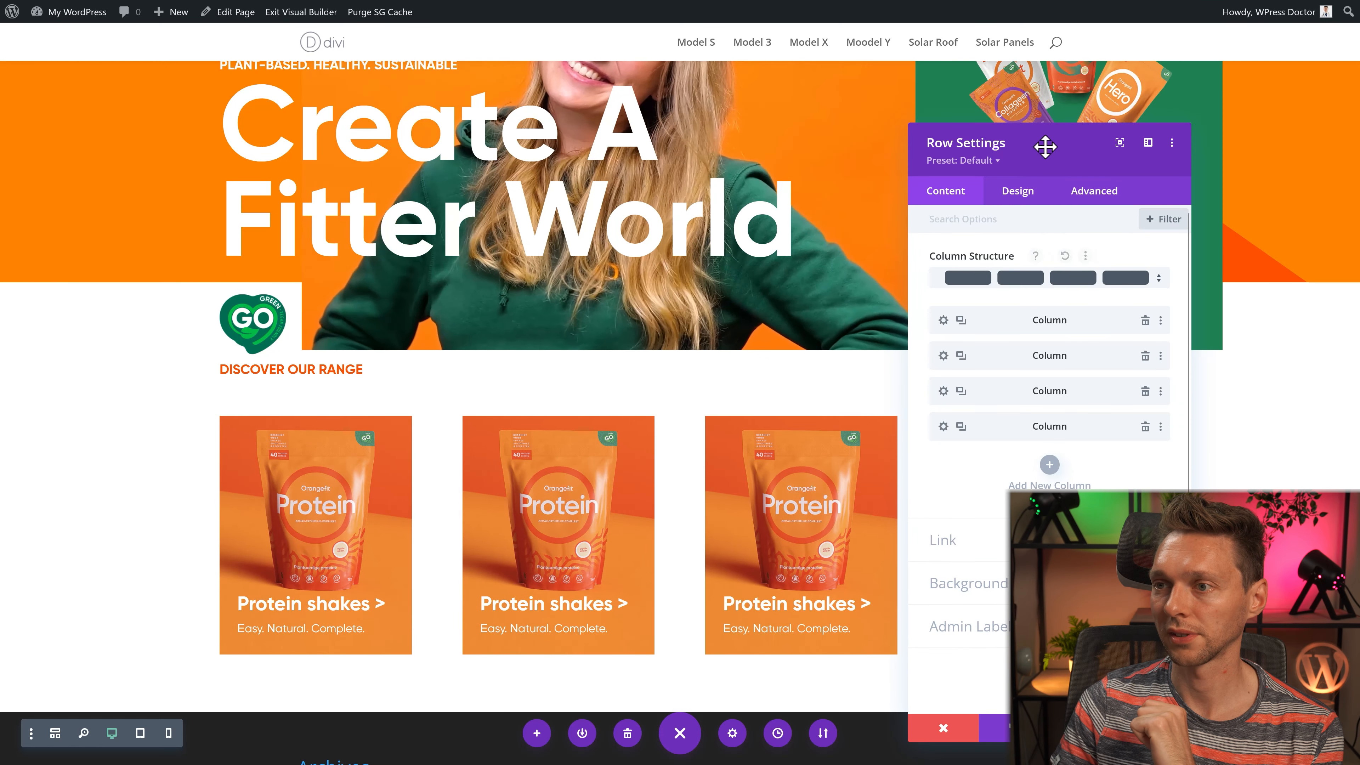
pyautogui.moveTo(1045, 146); pyautogui.dragTo(829, 120)
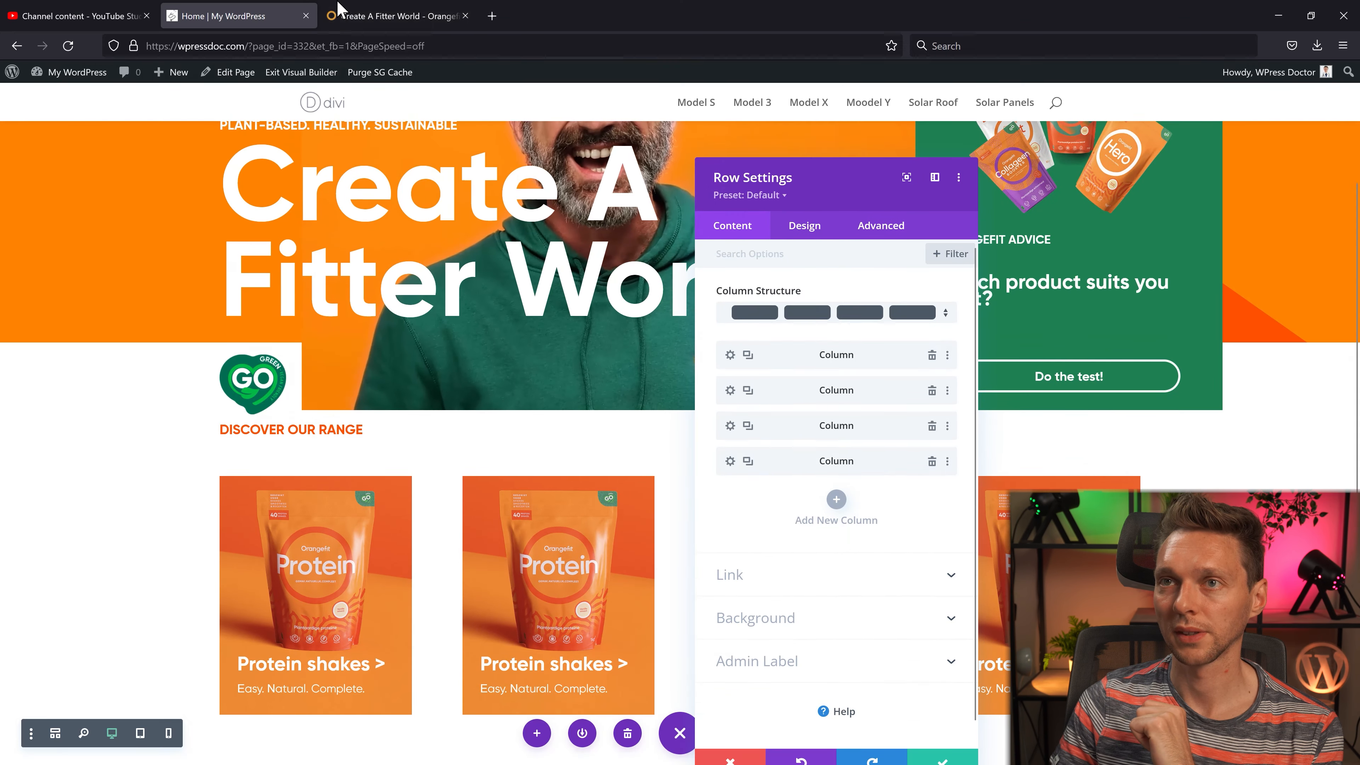
# Step: Narrow the gaps between the four product columns through the row's sizing, comparing with the column spacing on the Orangefit site
pyautogui.click(338, 8)
pyautogui.click(240, 9)
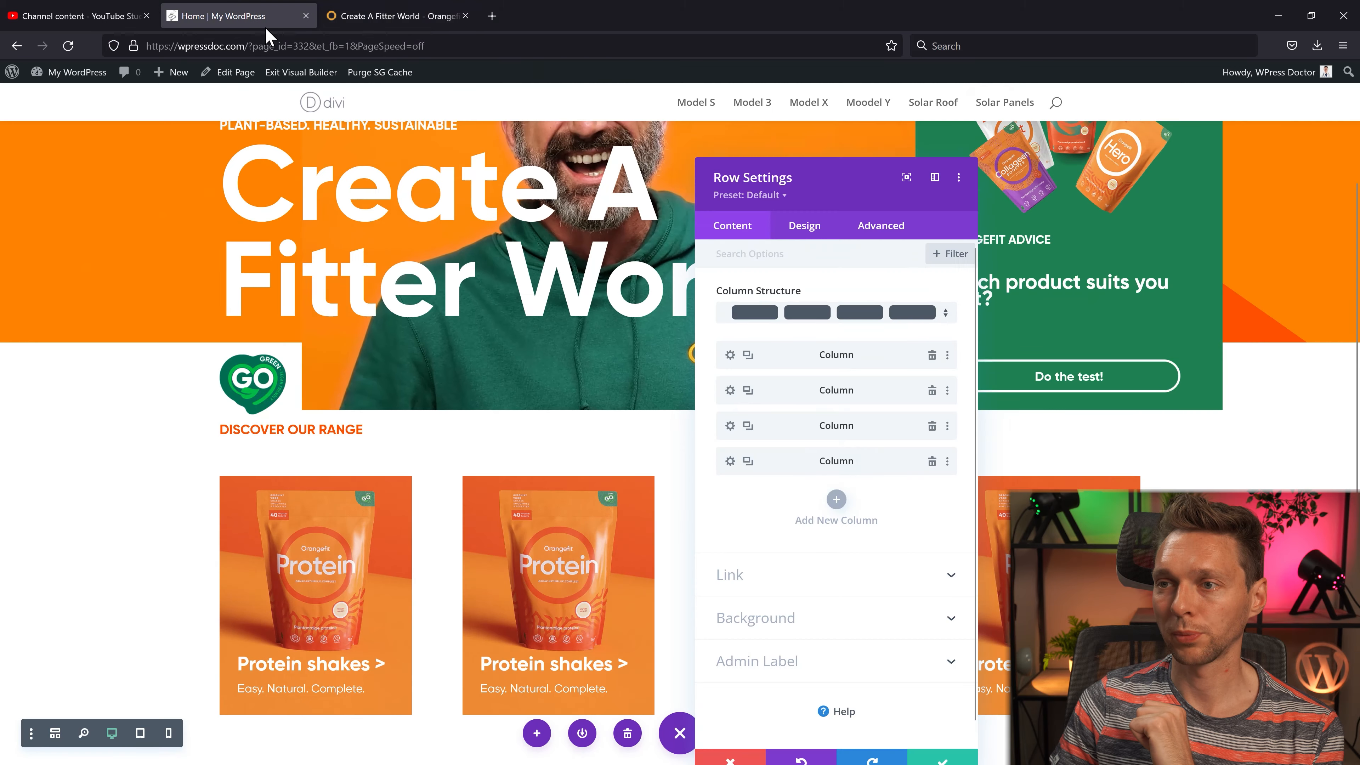
pyautogui.click(805, 166)
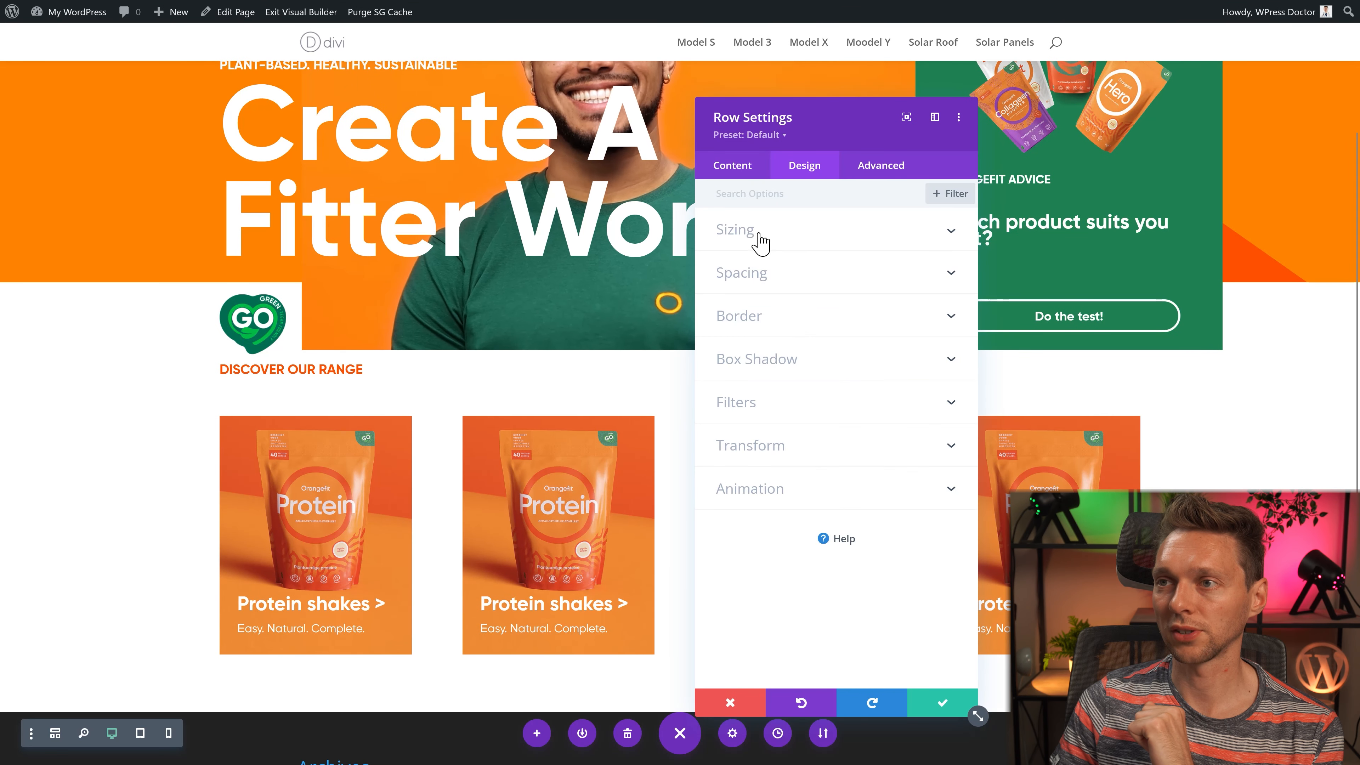
pyautogui.click(760, 244)
pyautogui.click(749, 289)
pyautogui.click(365, 10)
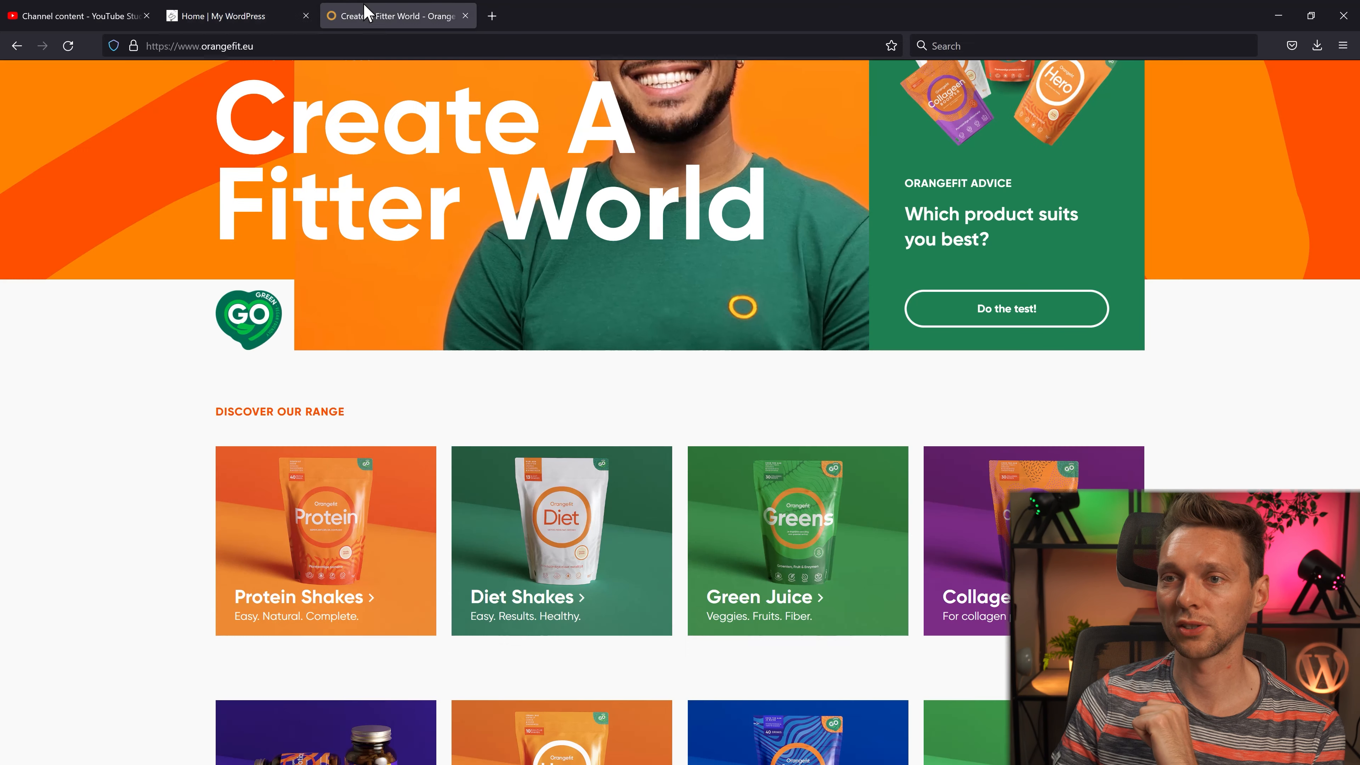
pyautogui.click(223, 8)
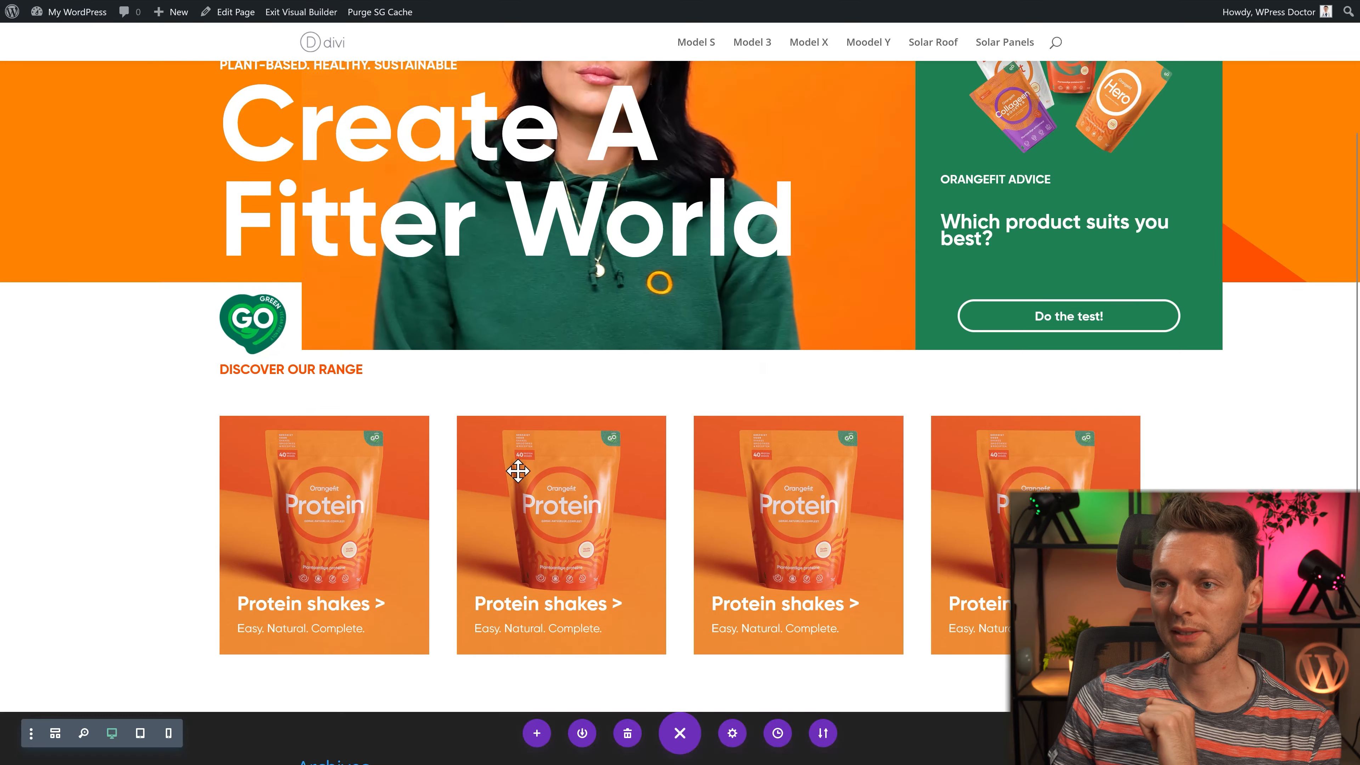
# Step: Turn the three duplicate cards into Diet shakes >, Green Juice > and Collagen >, with texts and images following the Orangefit site
pyautogui.click(538, 452)
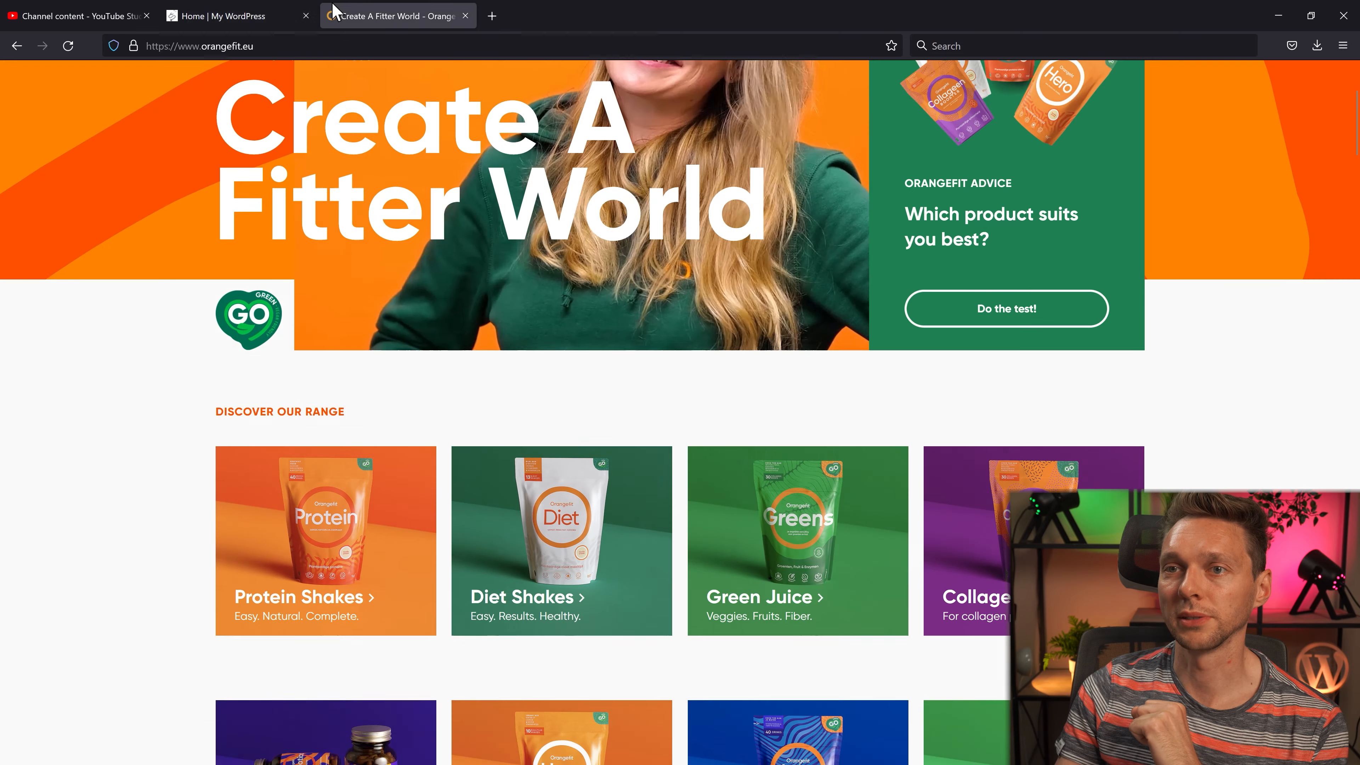
pyautogui.click(267, 14)
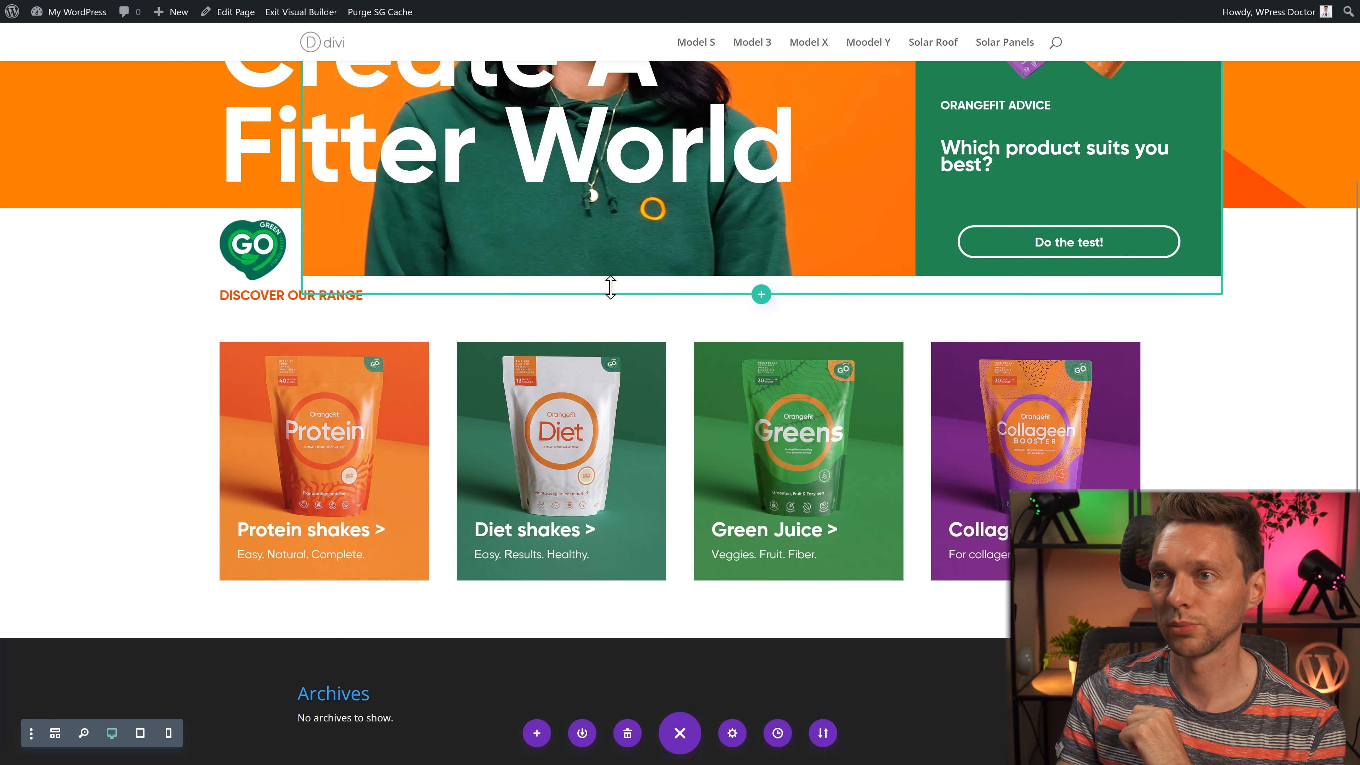
# Step: Set the top margin of the "Discover our range" heading to 25px and save the text module
pyautogui.click(654, 294)
pyautogui.click(804, 165)
pyautogui.click(746, 355)
pyautogui.click(729, 270)
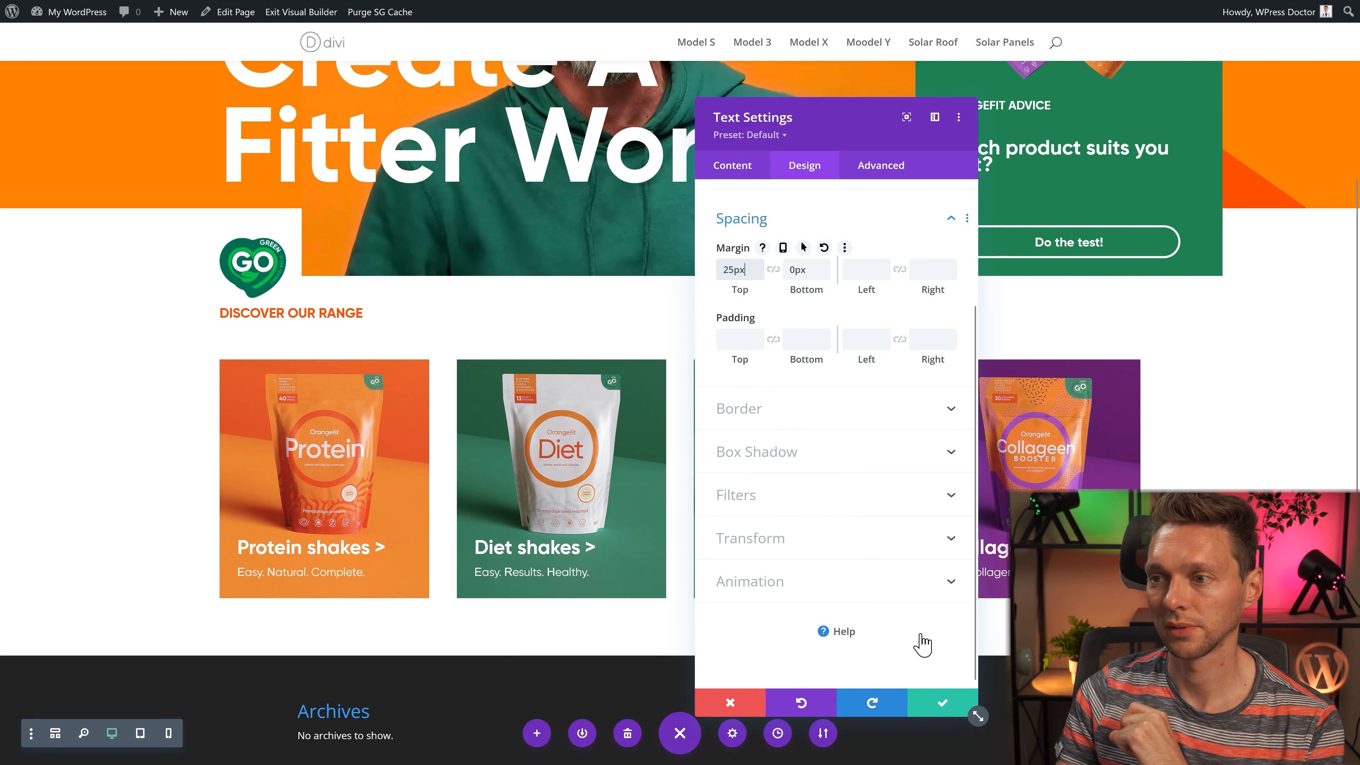
pyautogui.click(942, 702)
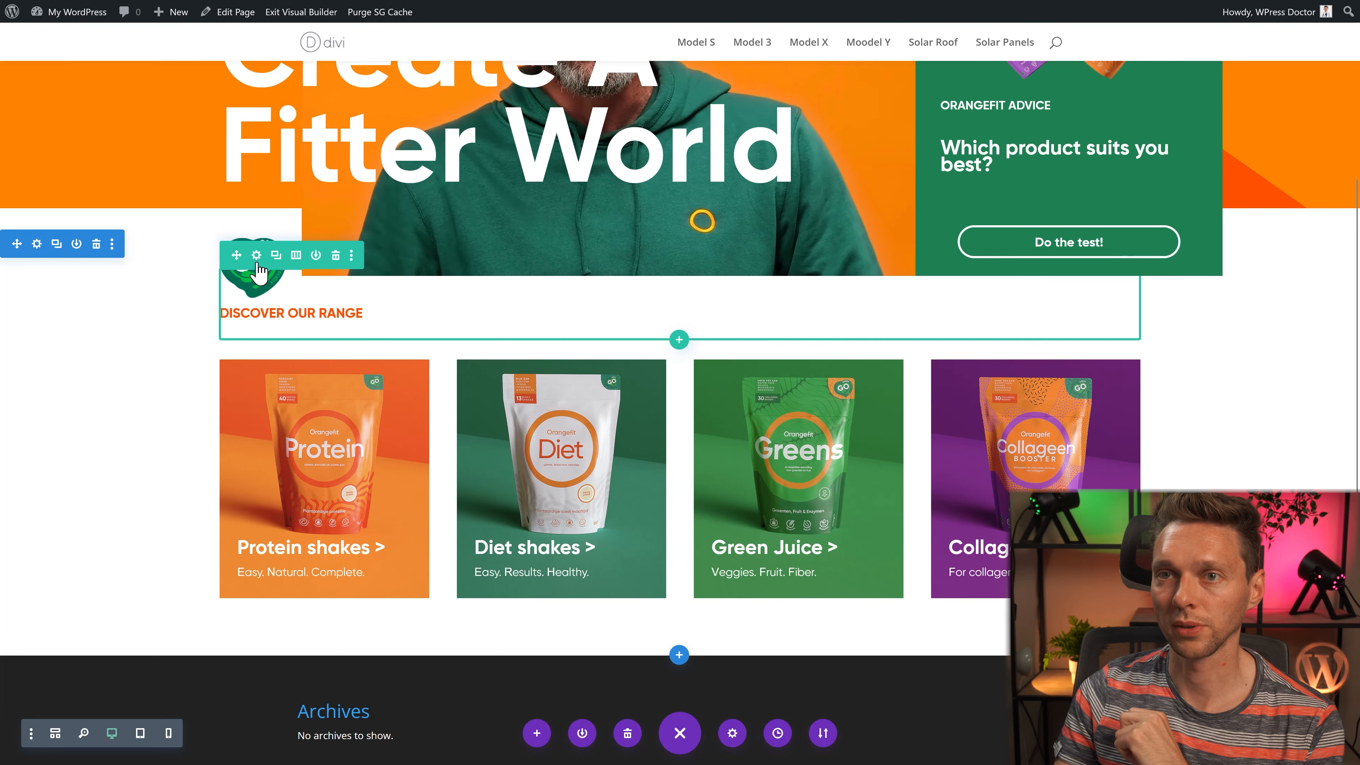
# Step: Set the vertical offset of the GO badge image to 25px and save it
pyautogui.click(227, 244)
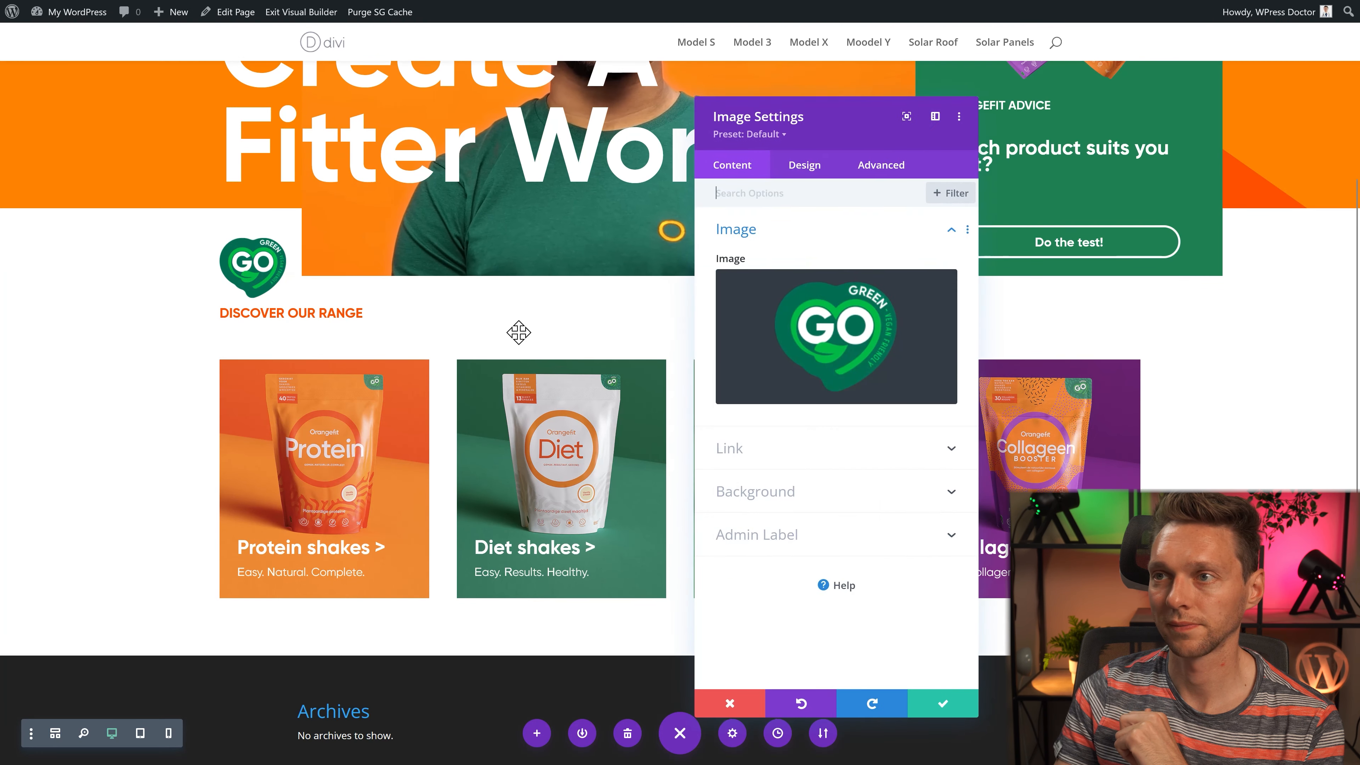
pyautogui.click(880, 165)
pyautogui.click(819, 519)
pyautogui.scroll(-1, 813, 504)
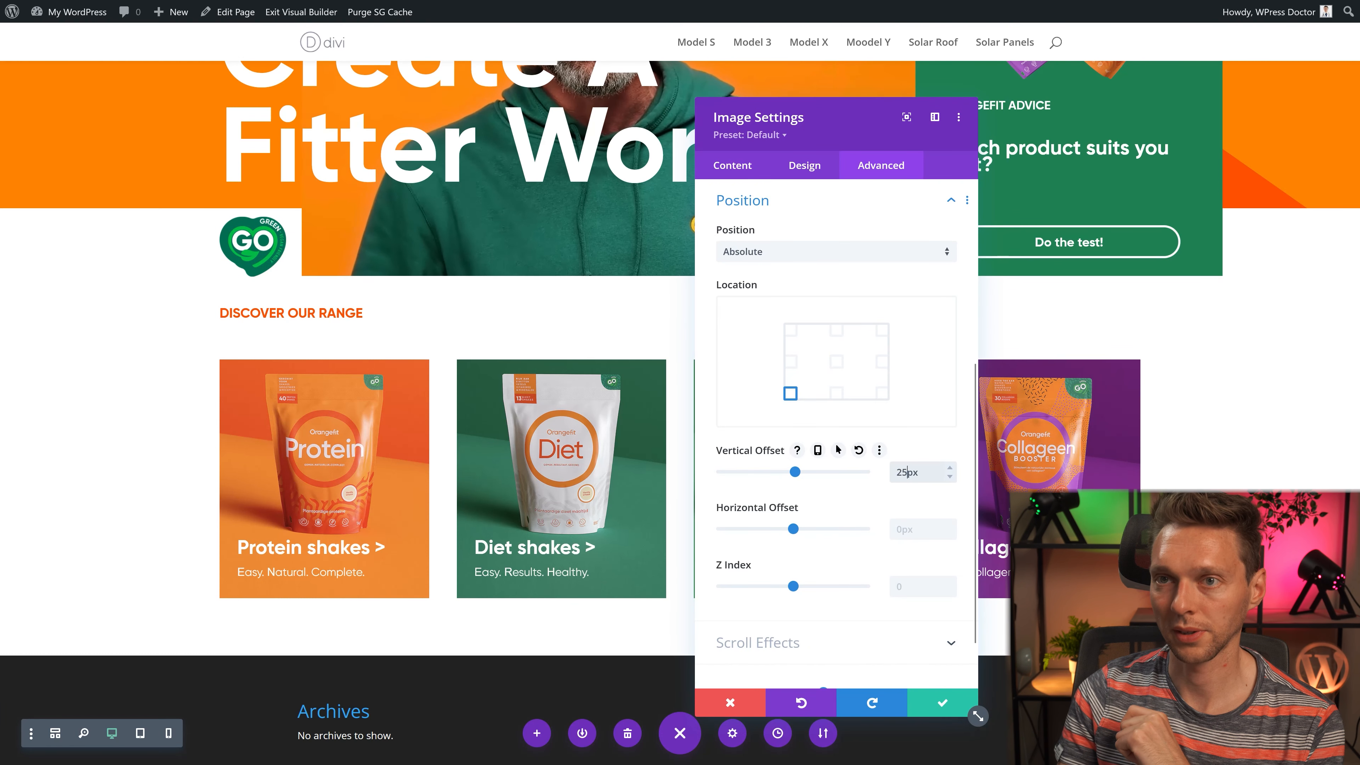
pyautogui.click(943, 703)
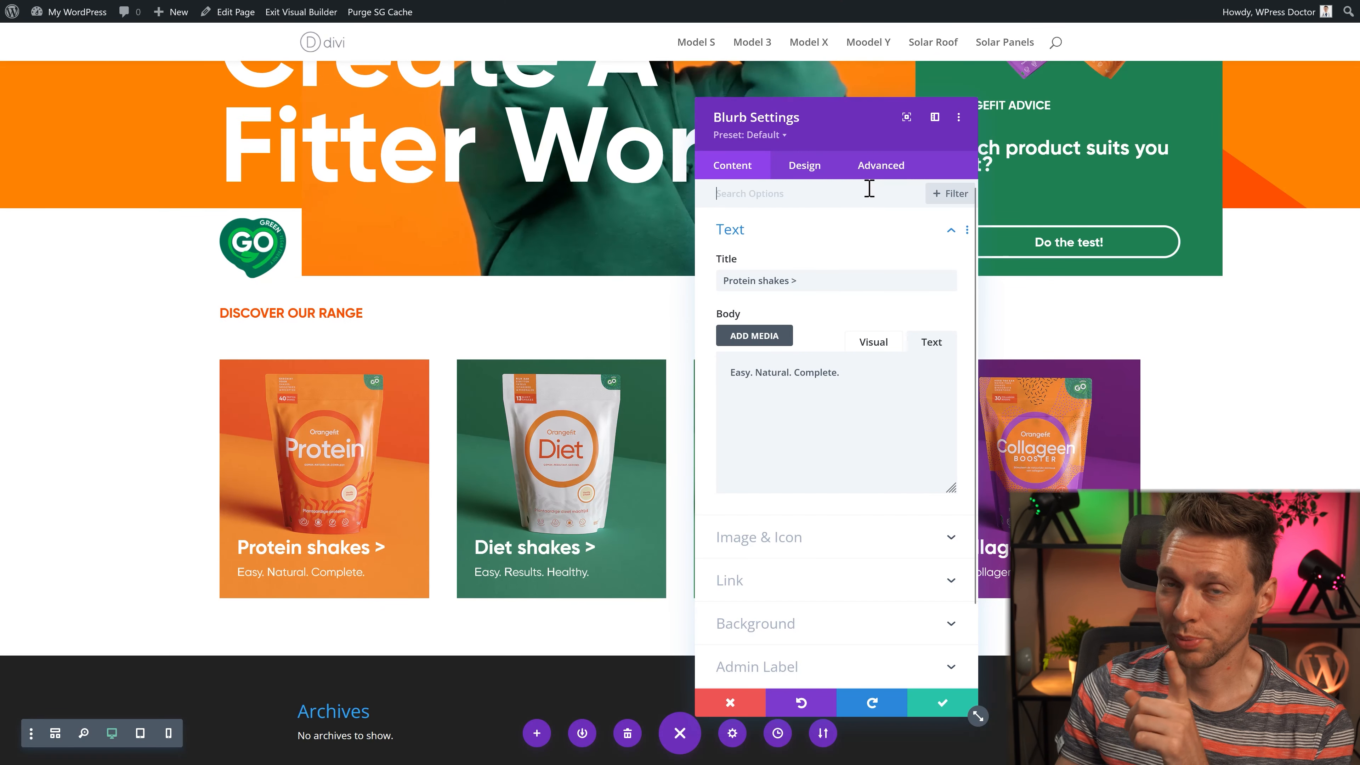
# Step: Make the Protein shakes blurb scale to 110% in both directions in its hover state
pyautogui.click(881, 166)
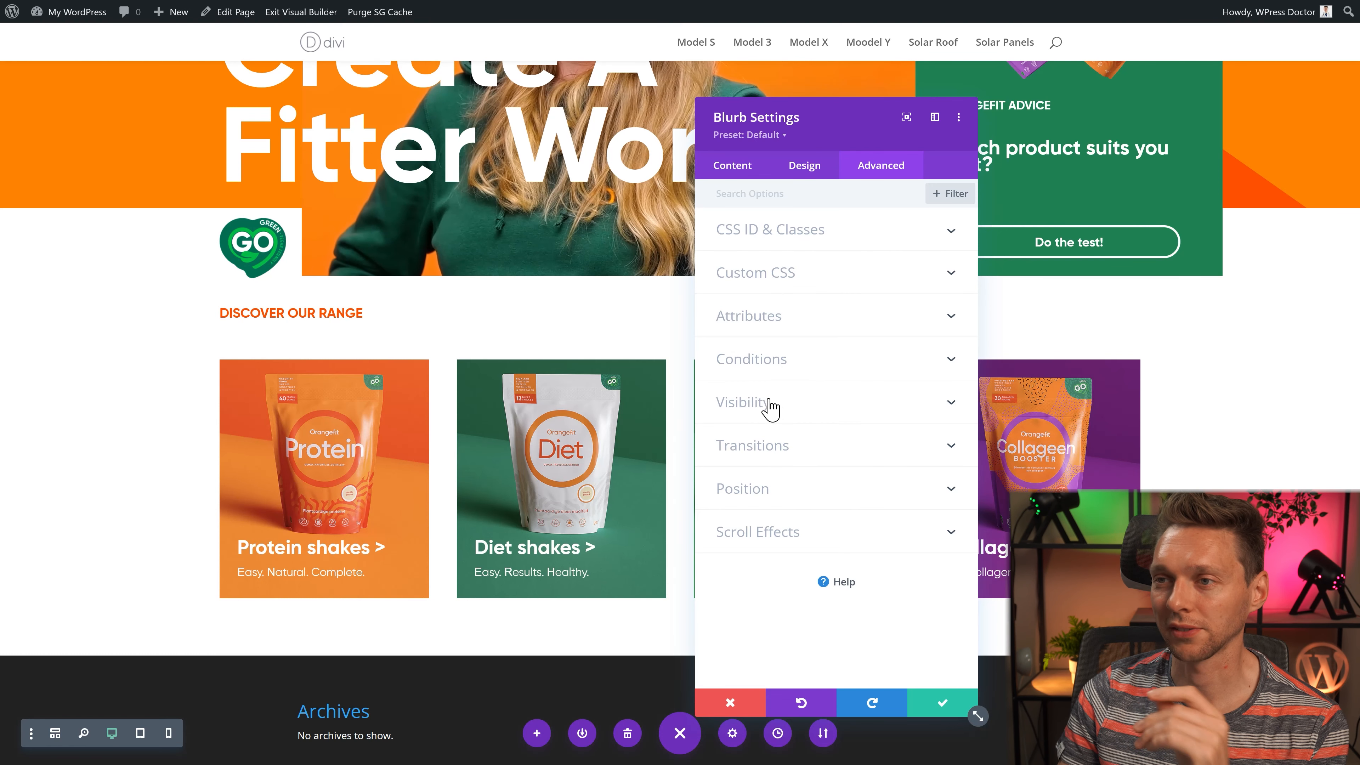
pyautogui.click(805, 166)
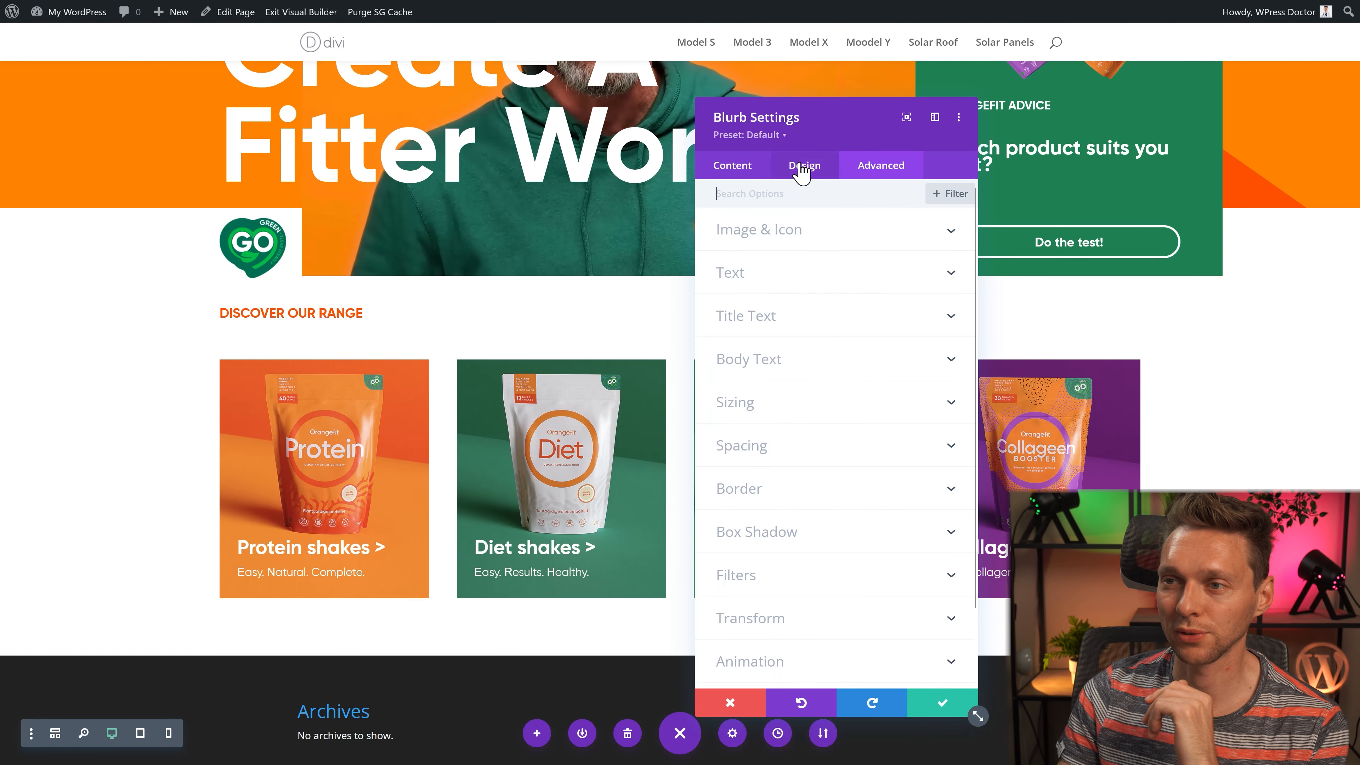
pyautogui.click(760, 619)
pyautogui.scroll(-6, 792, 481)
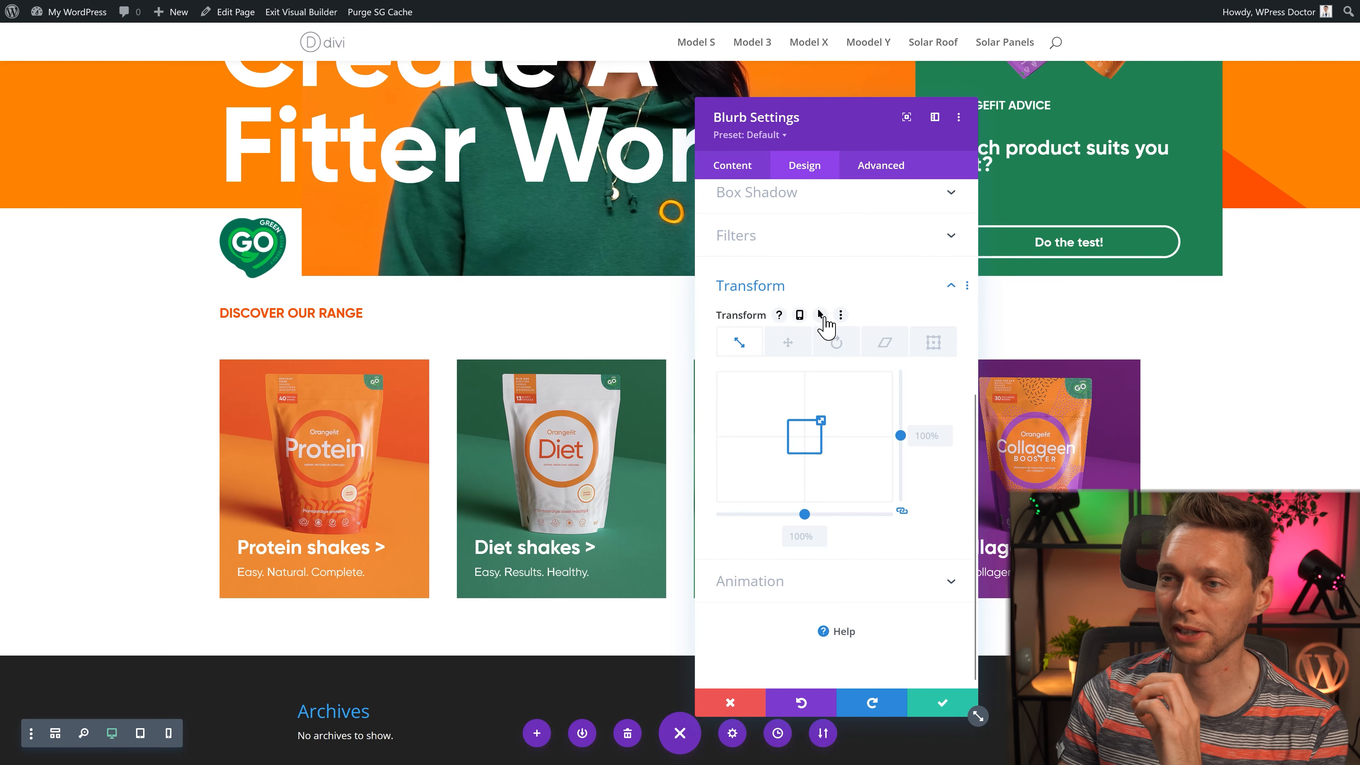
pyautogui.click(820, 316)
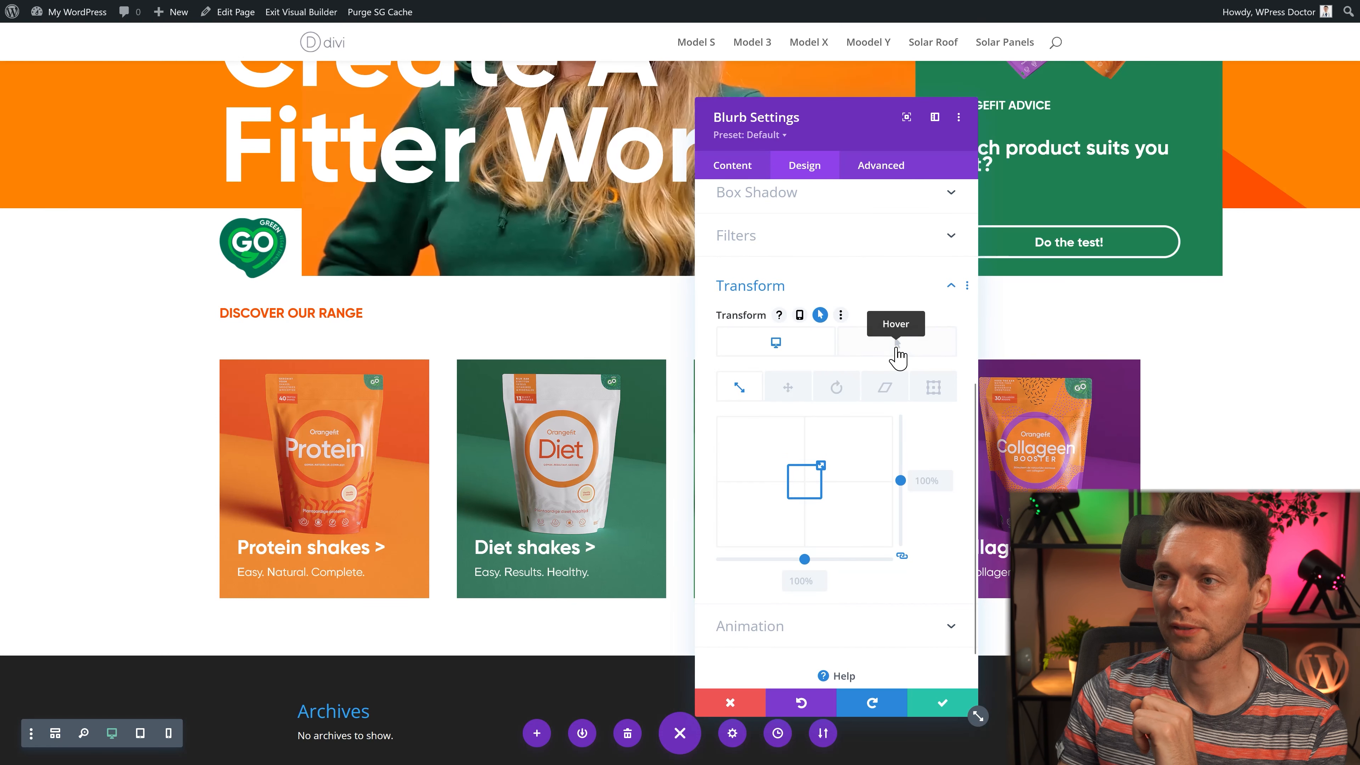
pyautogui.click(897, 351)
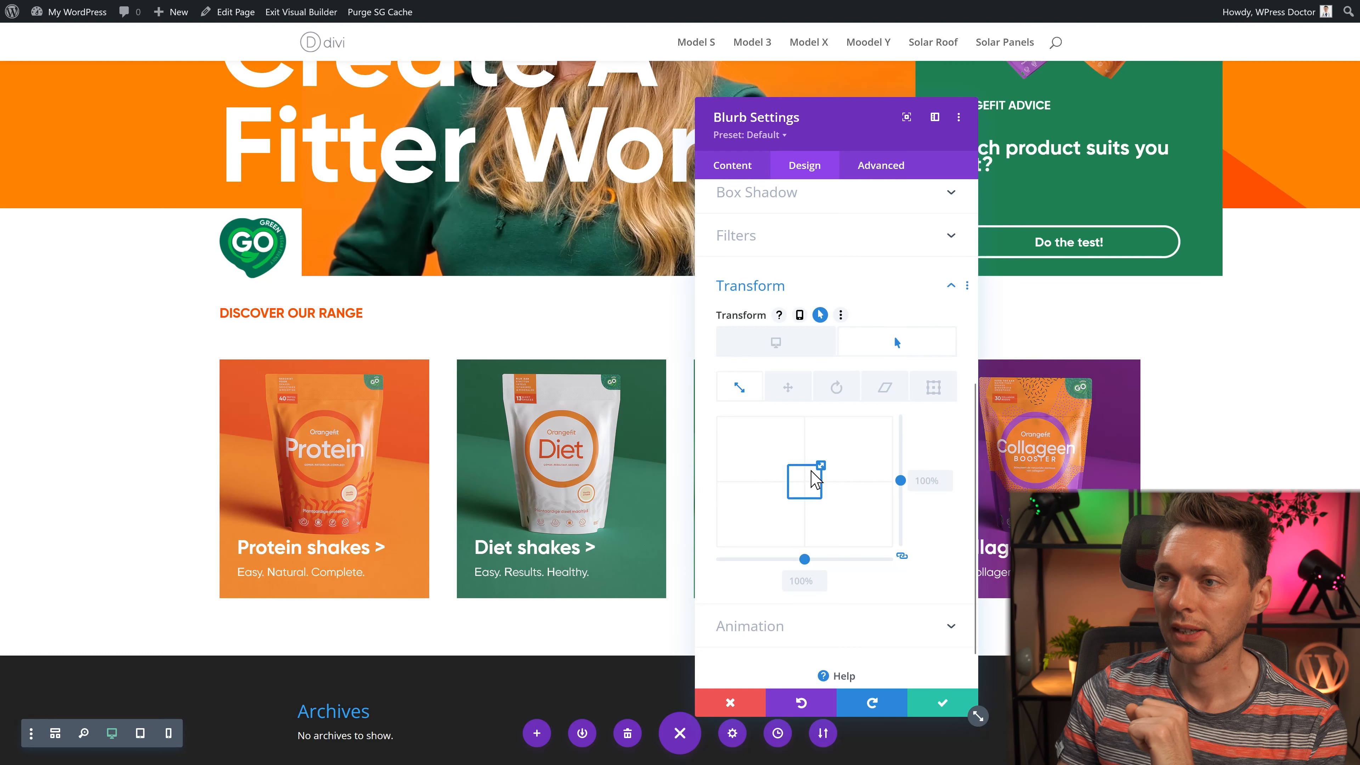
pyautogui.click(921, 481)
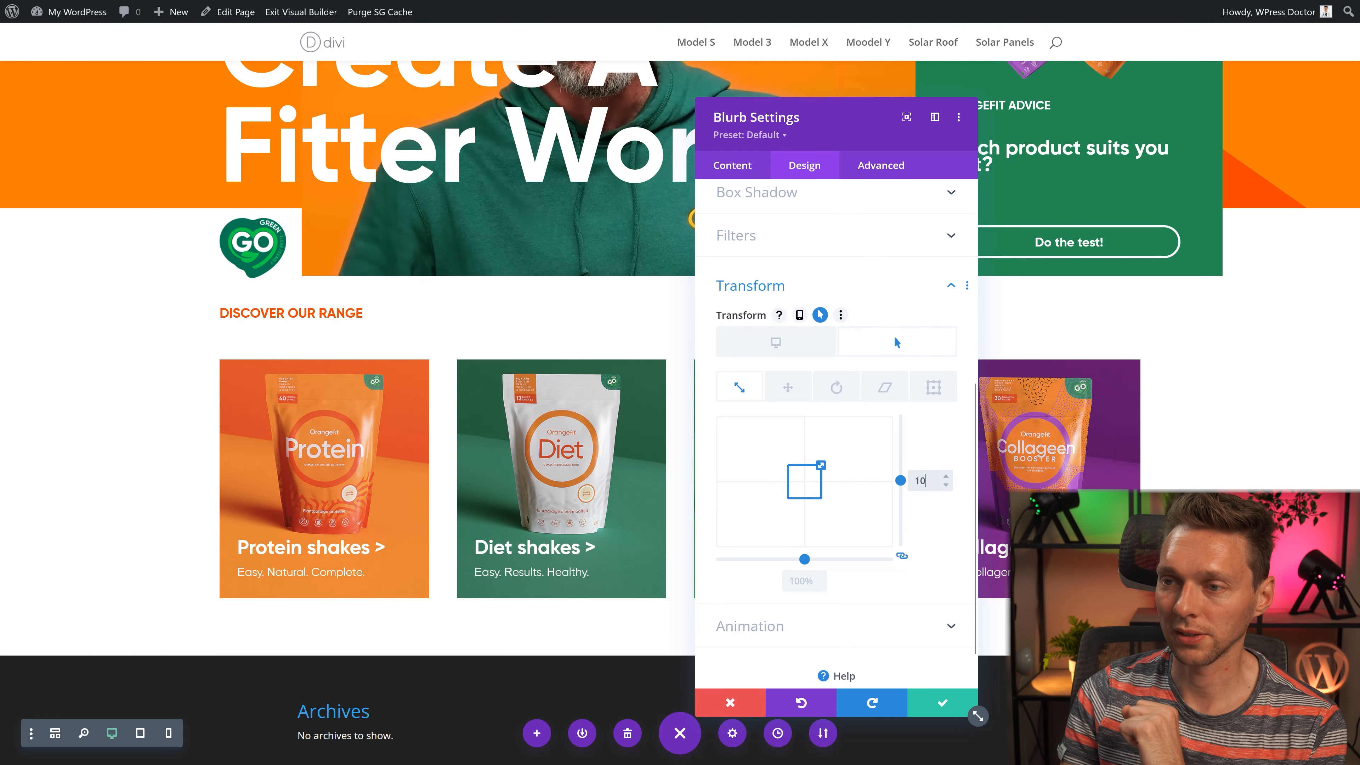
pyautogui.write('1010')
pyautogui.doubleClick(943, 484)
pyautogui.write('110')
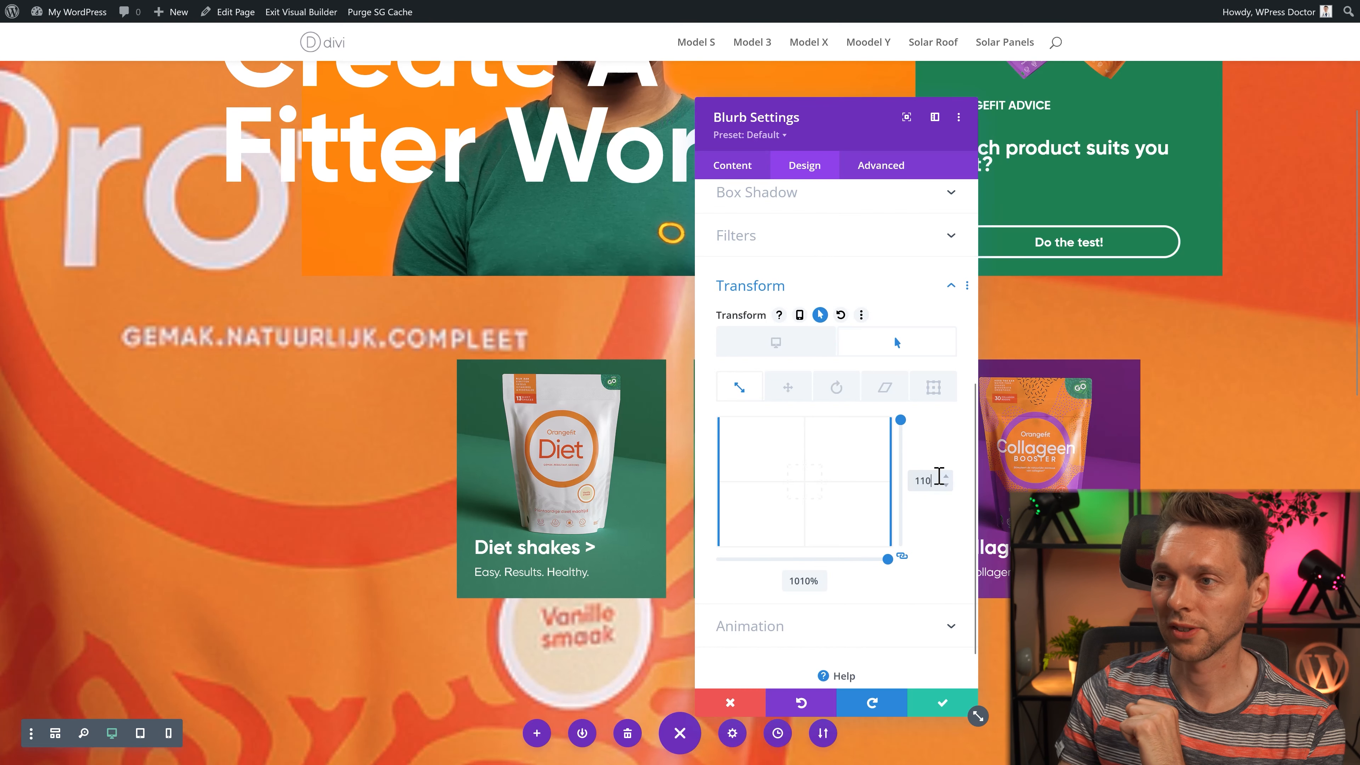
pyautogui.scroll(-1, 835, 396)
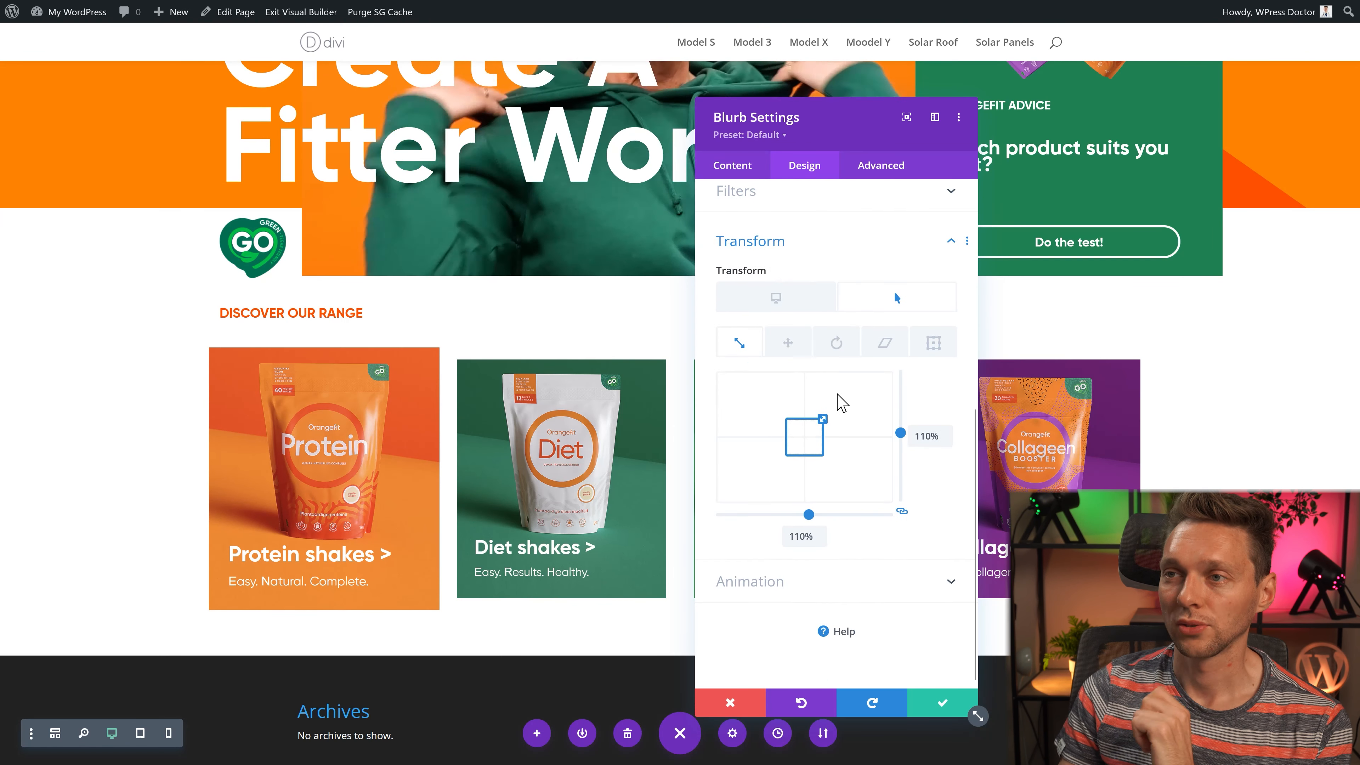
# Step: Extend the blurb's transform scale style to all blurbs throughout this row and close the blurb settings
pyautogui.click(861, 270)
pyautogui.click(894, 337)
pyautogui.click(755, 444)
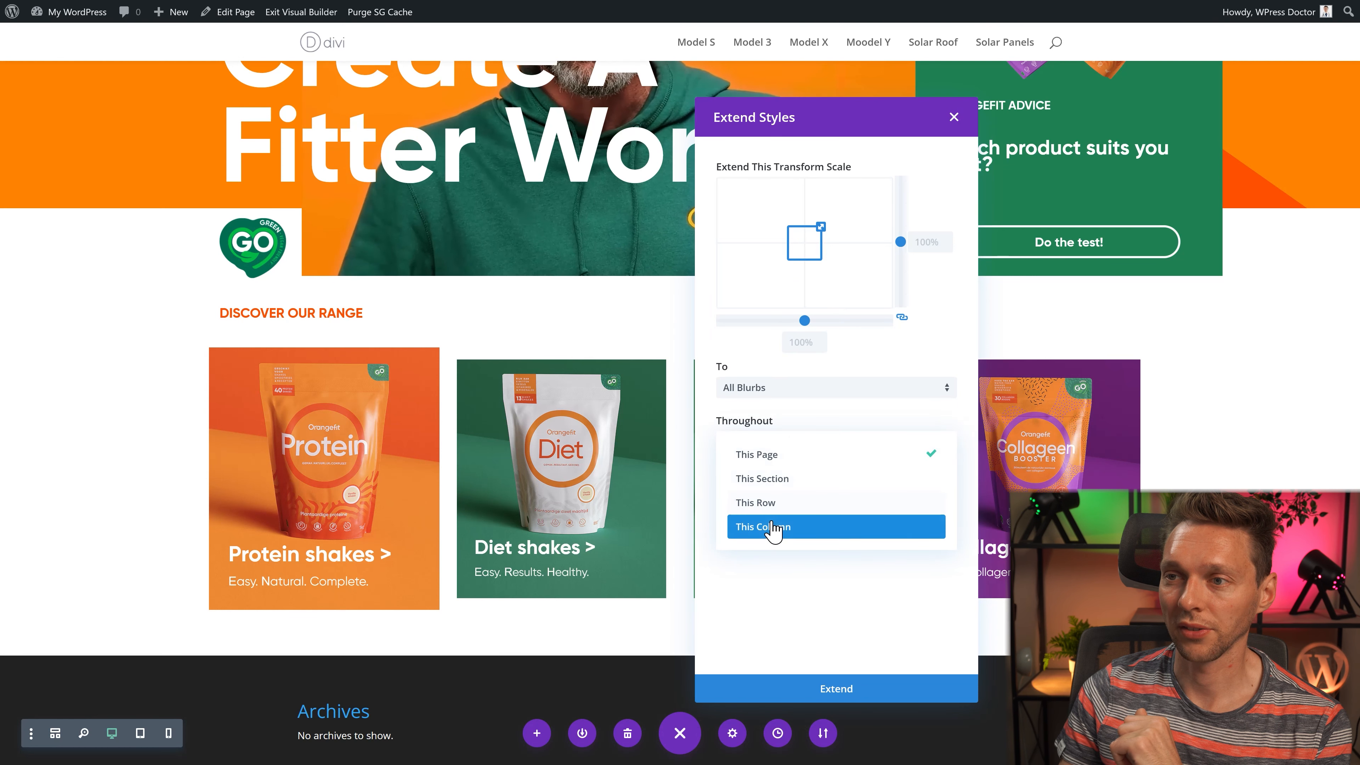
pyautogui.click(769, 505)
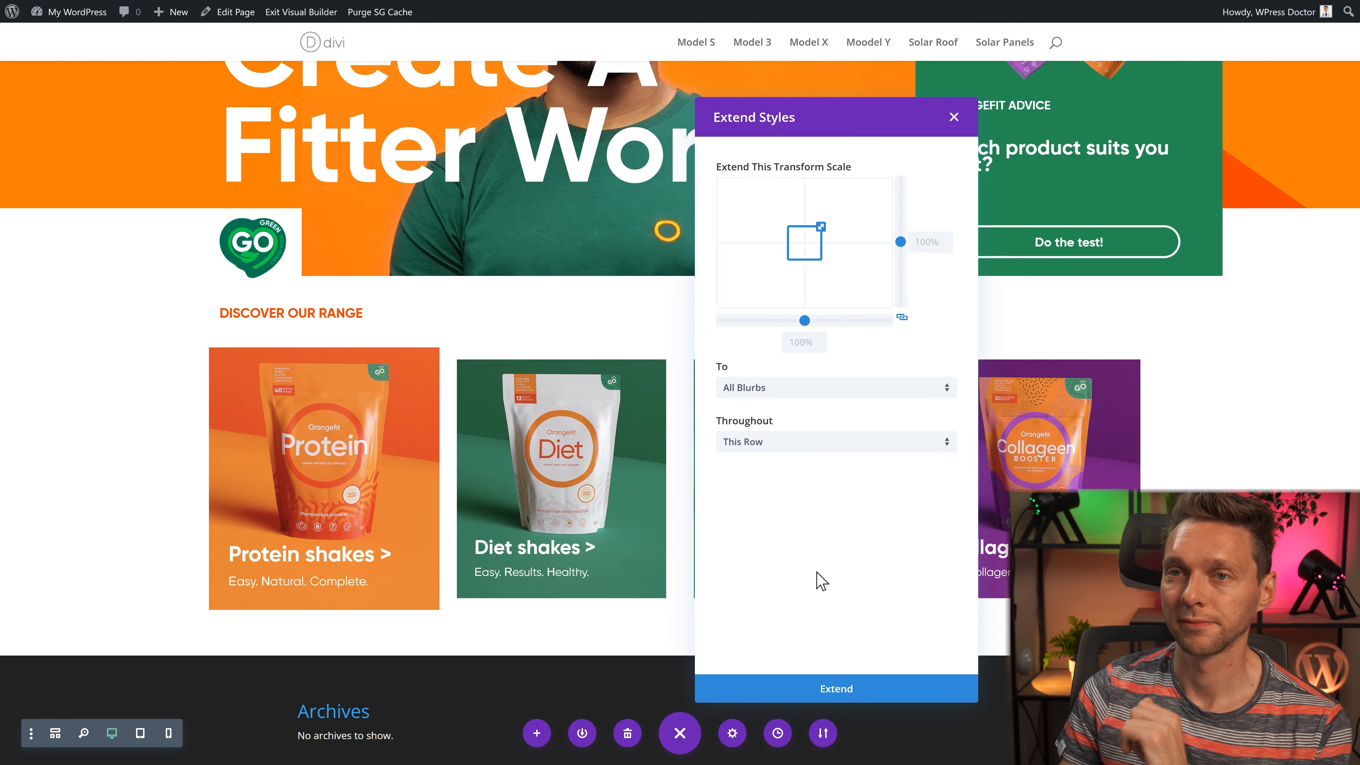
pyautogui.click(835, 688)
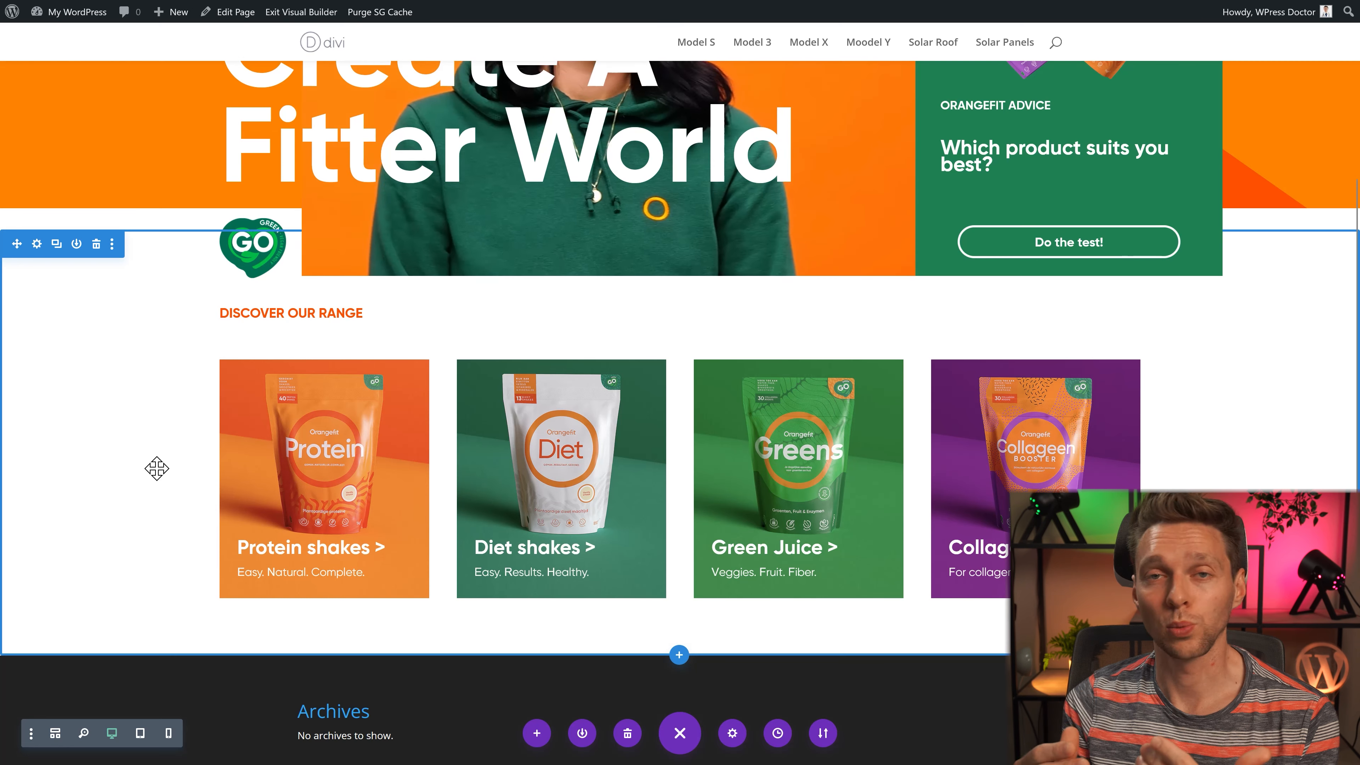
# Step: Duplicate the product row and turn its first blurb into "Vitamins & Minerals >" with the body "That little bit extra." and the matching image
pyautogui.scroll(-3, 205, 305)
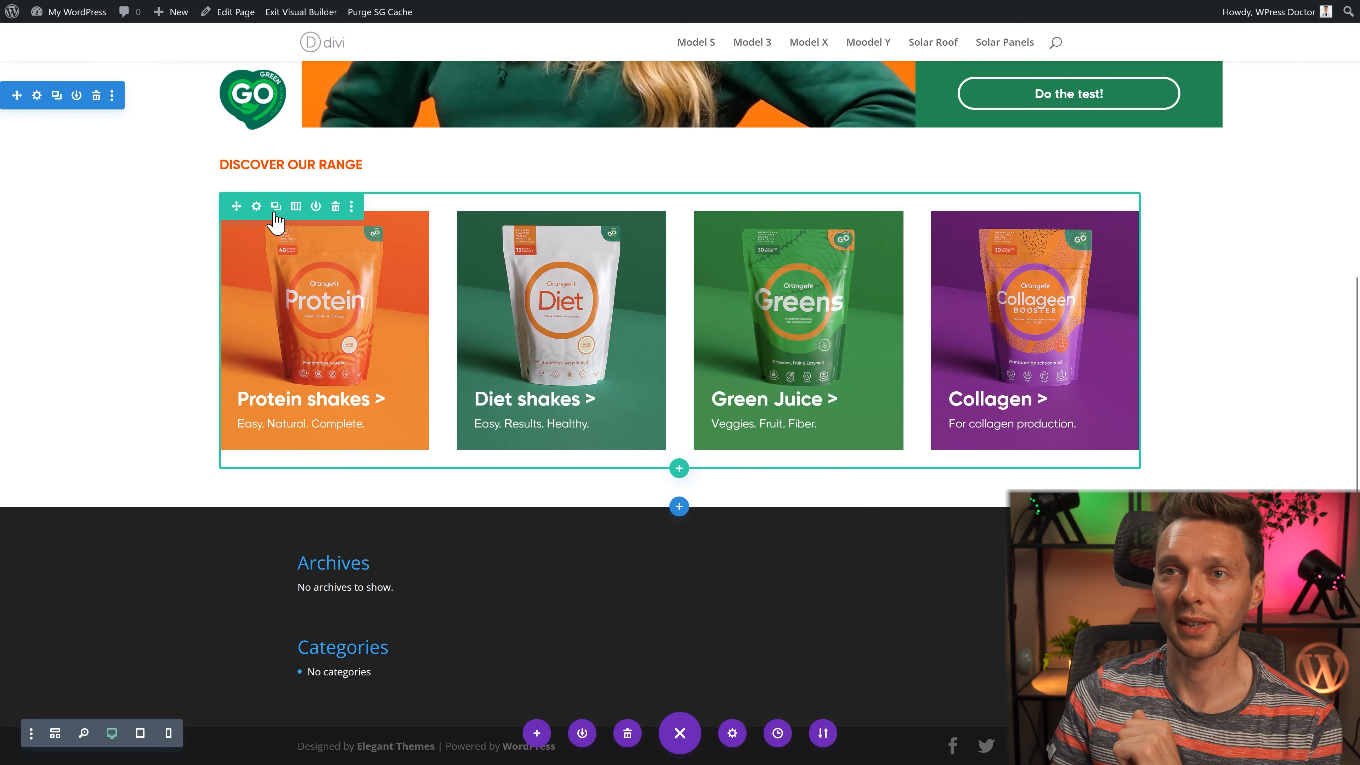
pyautogui.click(275, 212)
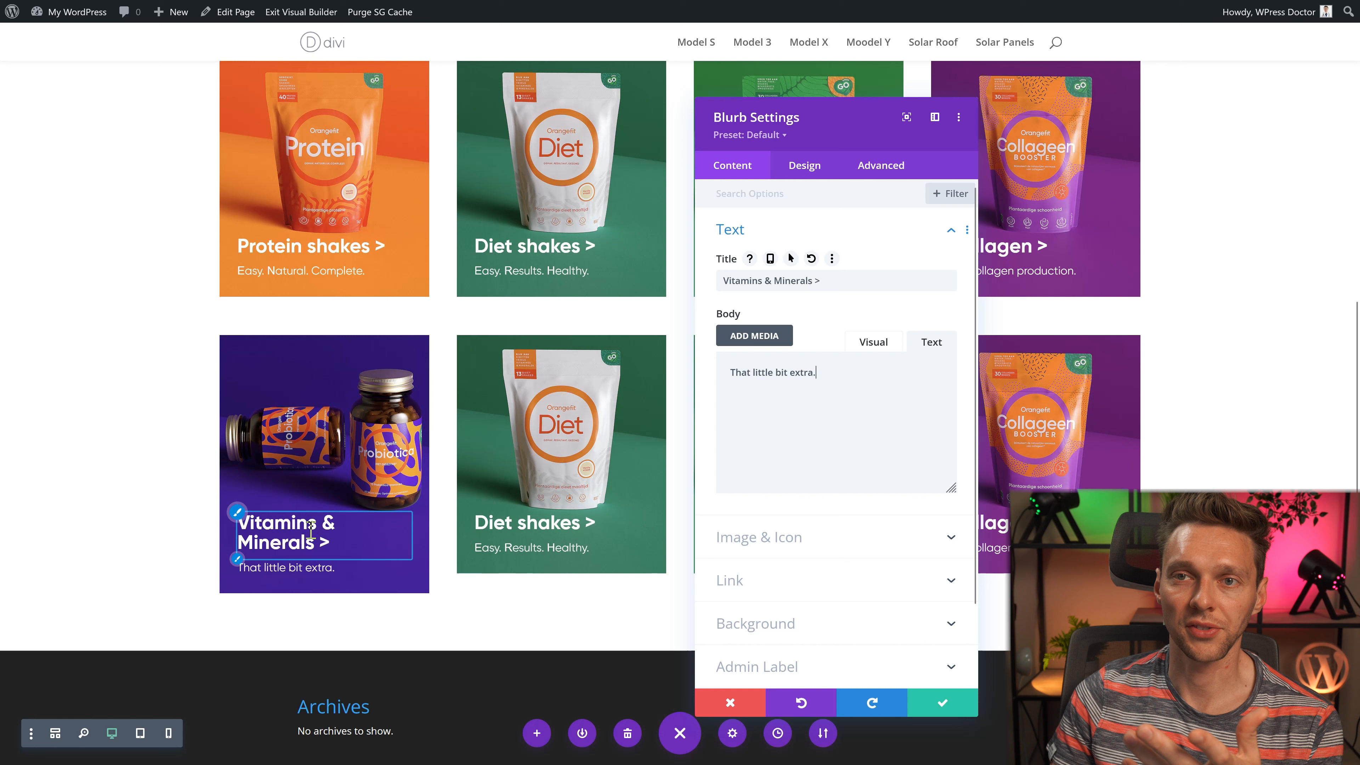
# Step: Reduce the top spacing of the Vitamins & Minerals blurb and turn the next two blurbs into Breakfast Shakes > and Drinks >
pyautogui.click(802, 171)
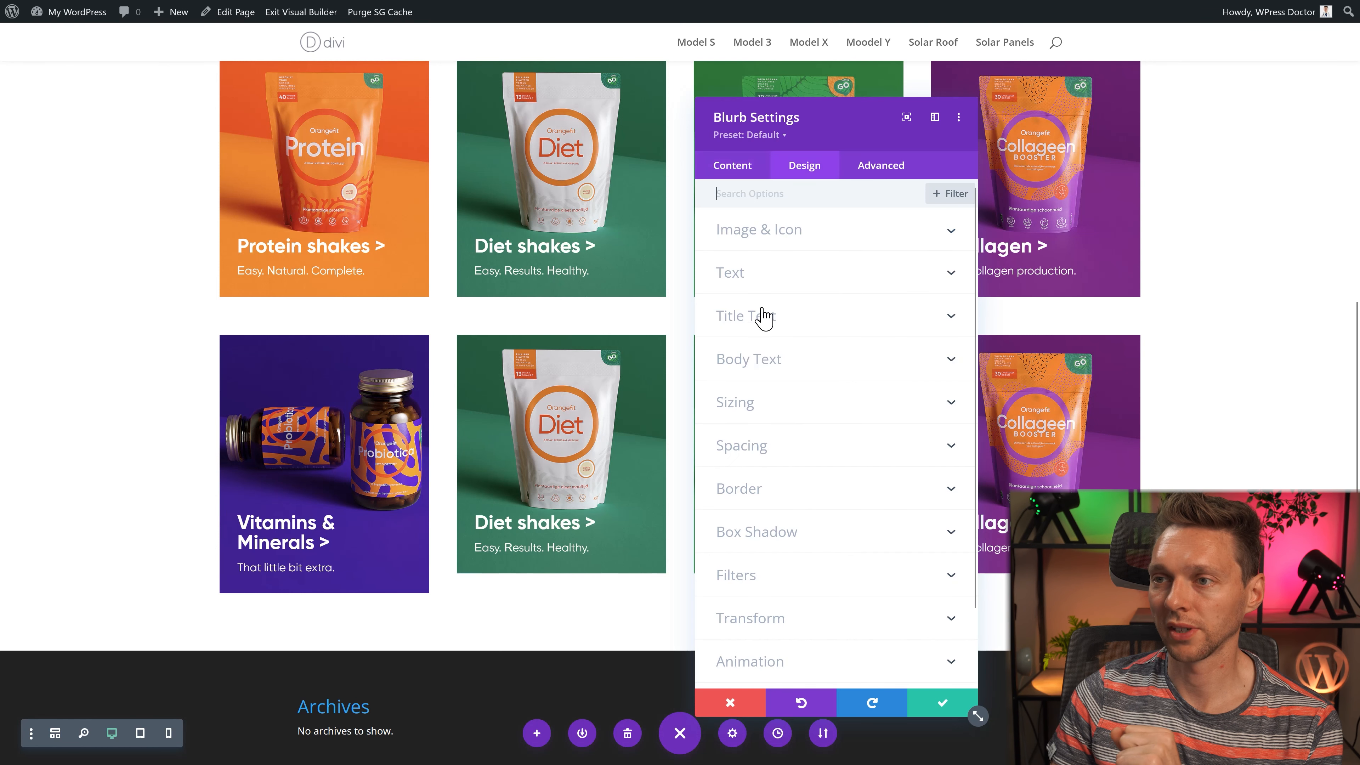
pyautogui.click(760, 443)
pyautogui.scroll(-4, 786, 455)
pyautogui.moveTo(742, 358); pyautogui.dragTo(730, 364)
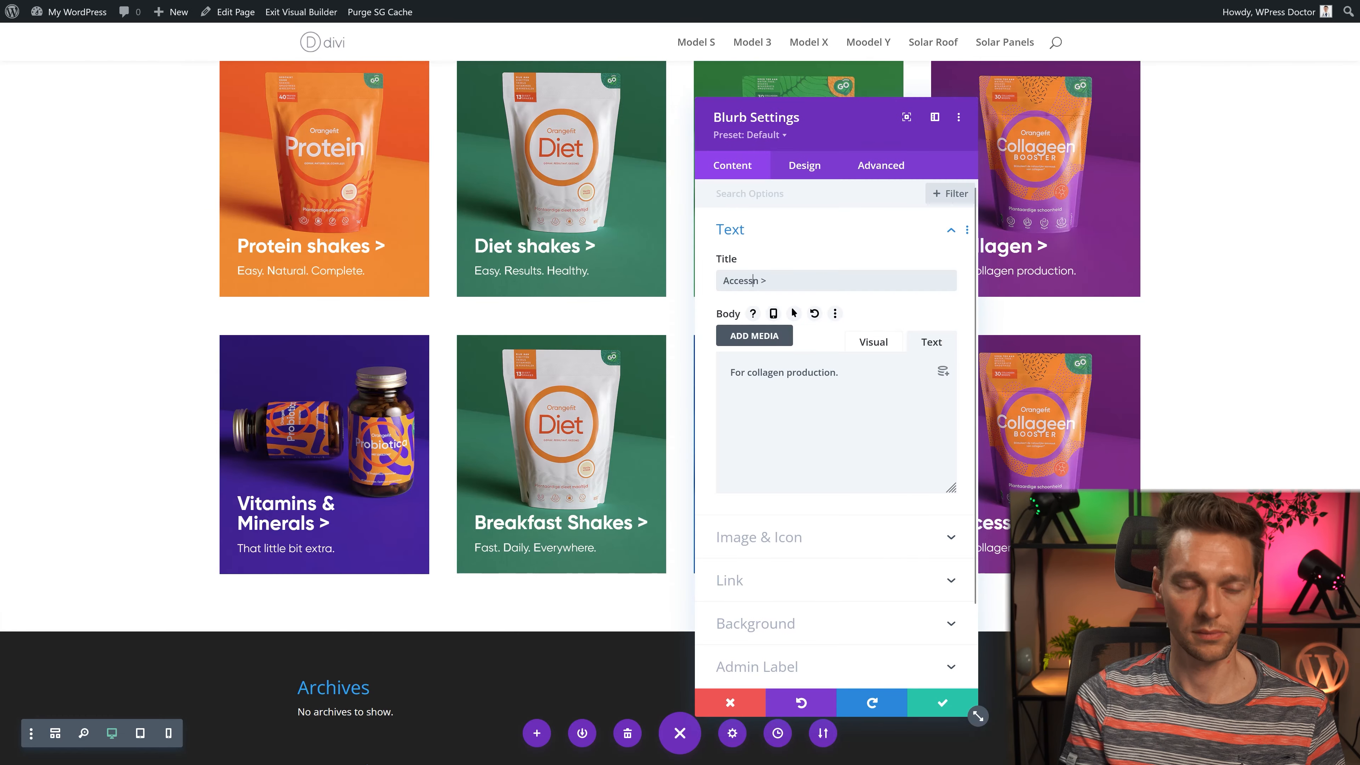
# Step: Finish the fourth blurb as "Accessories >" with the body "Shakes & drinking bottles", comparing the range with the Orangefit site
pyautogui.middleClick(1253, 338)
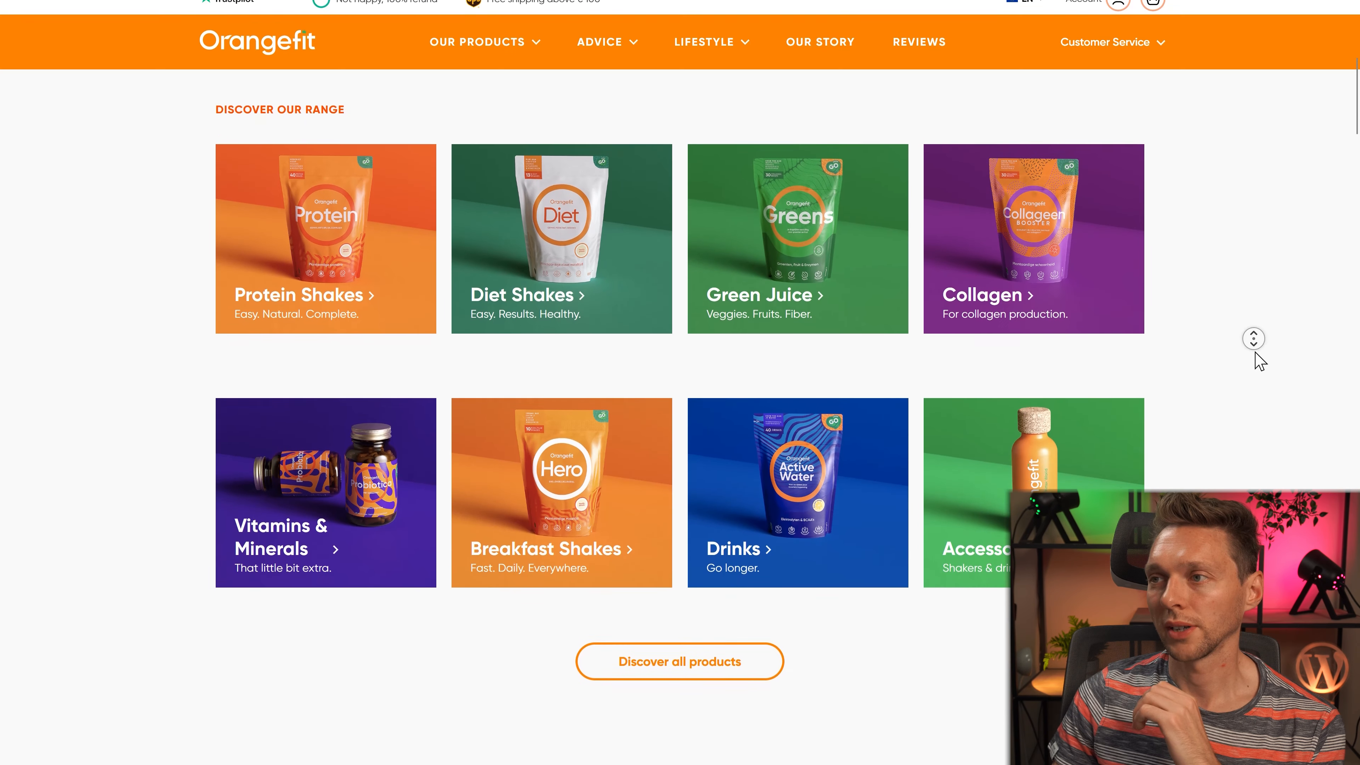
pyautogui.middleClick(1254, 353)
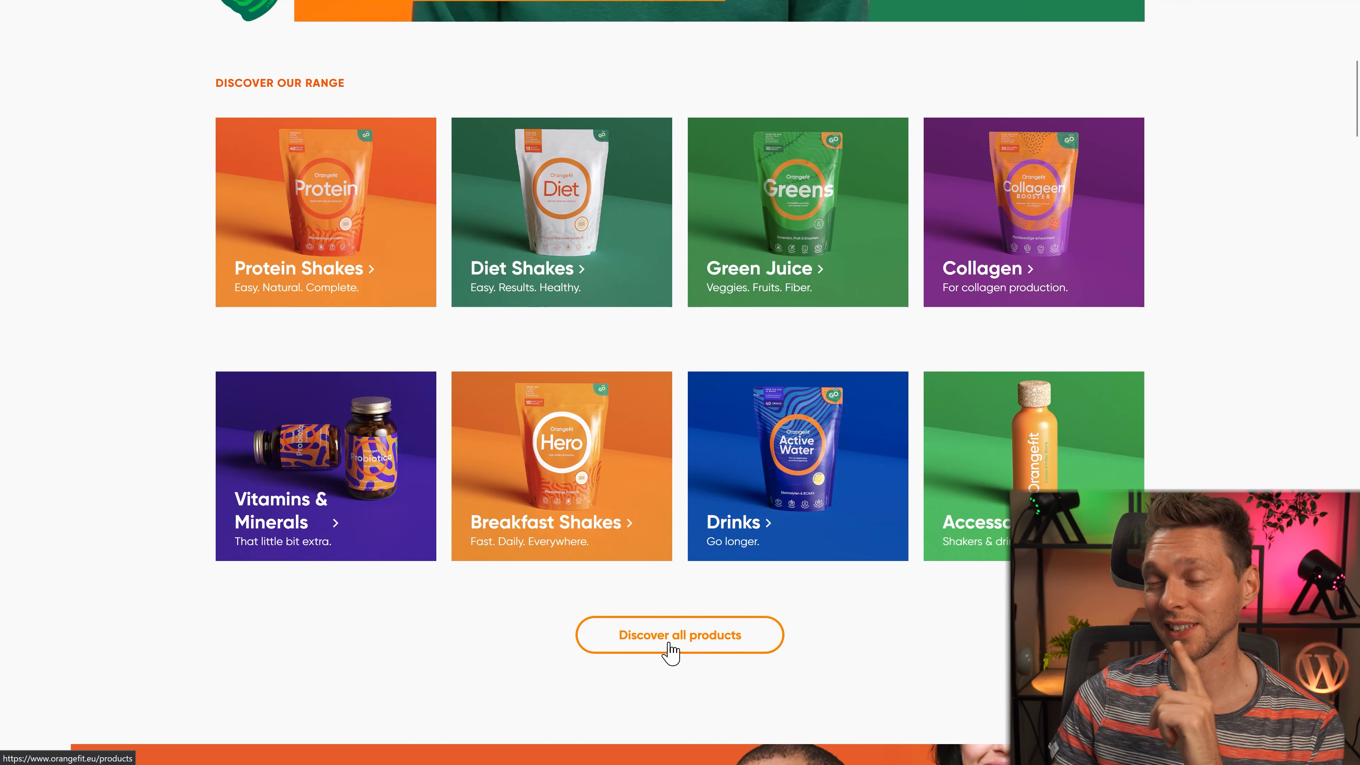
pyautogui.scroll(-1, 862, 549)
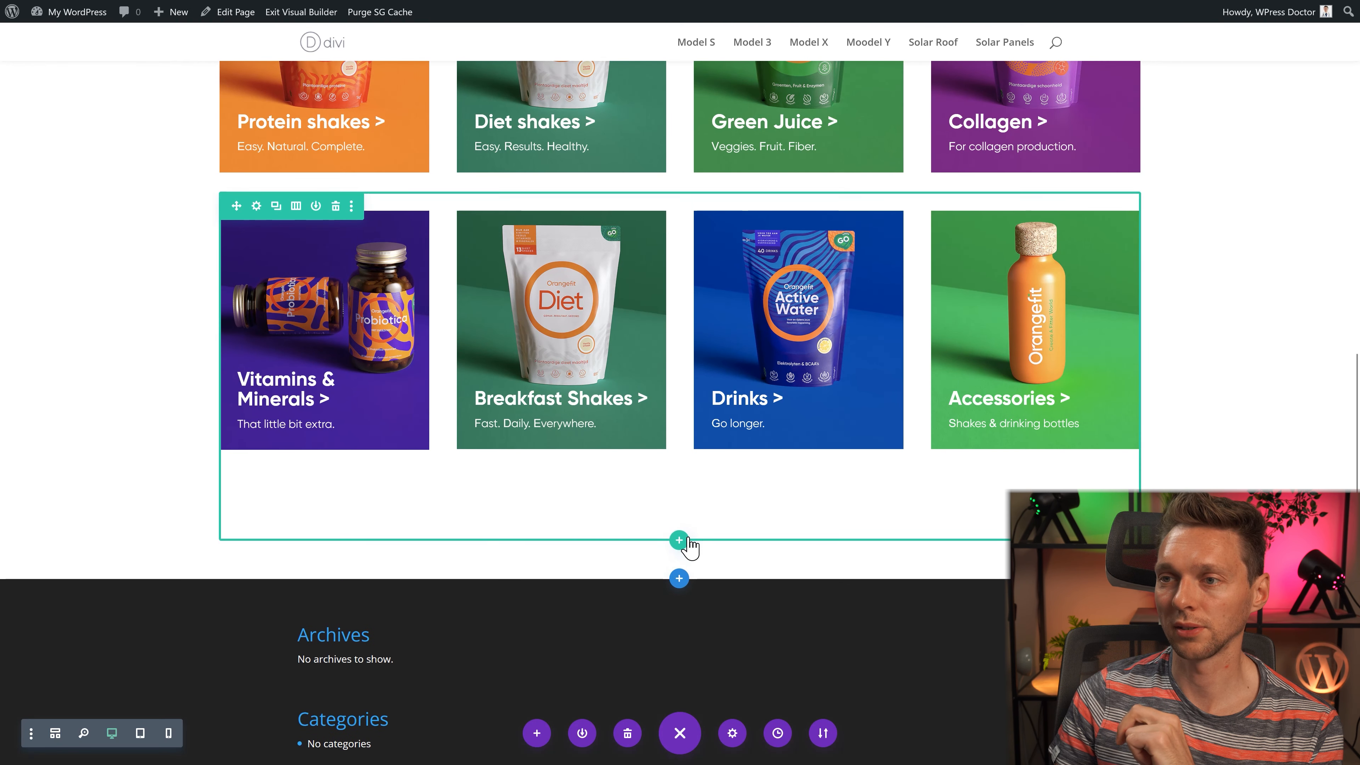
# Step: Add a single-column row below the second product row and place a copy of the "Do the test!" button in it
pyautogui.click(673, 546)
pyautogui.click(592, 275)
pyautogui.click(793, 63)
pyautogui.moveTo(753, 474); pyautogui.dragTo(681, 545)
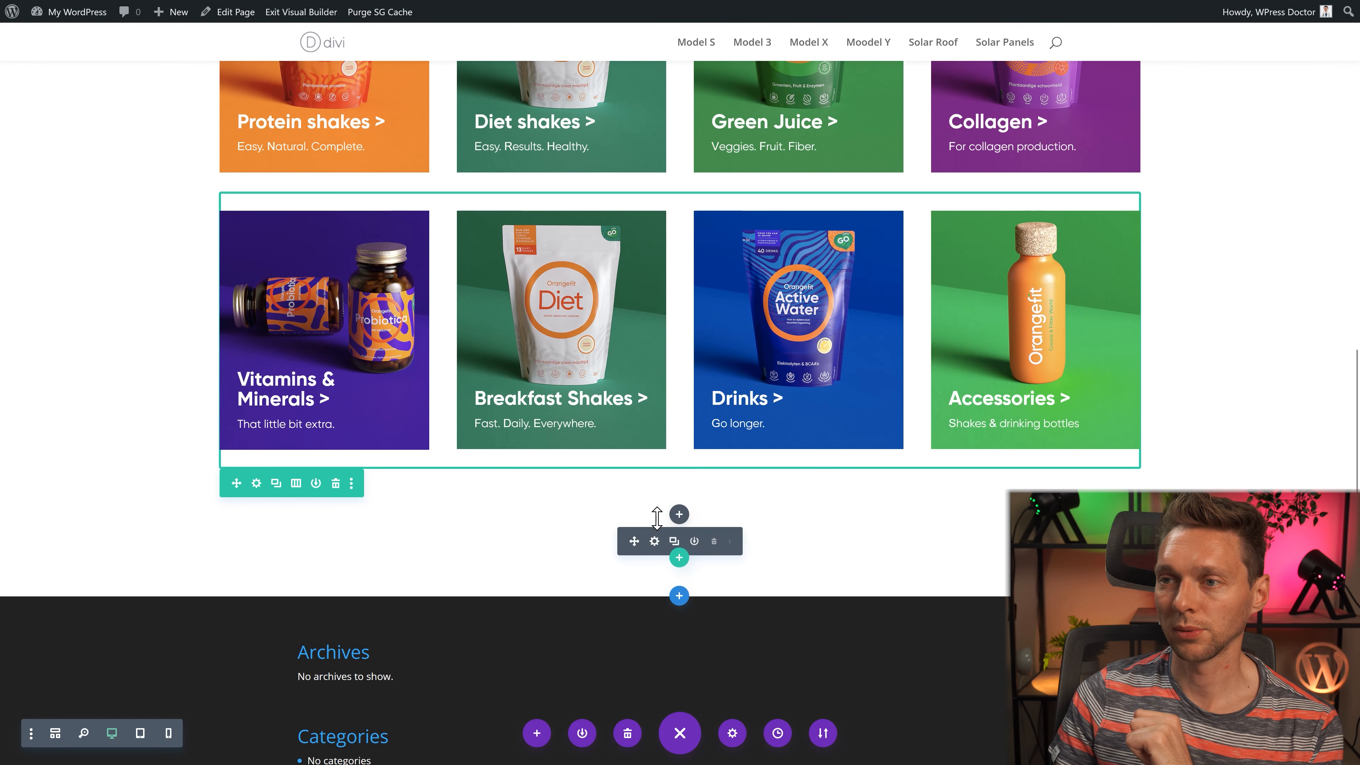
# Step: Relabel the copied button "Discover all products", give its text and border the global orange color, and save it
pyautogui.click(656, 534)
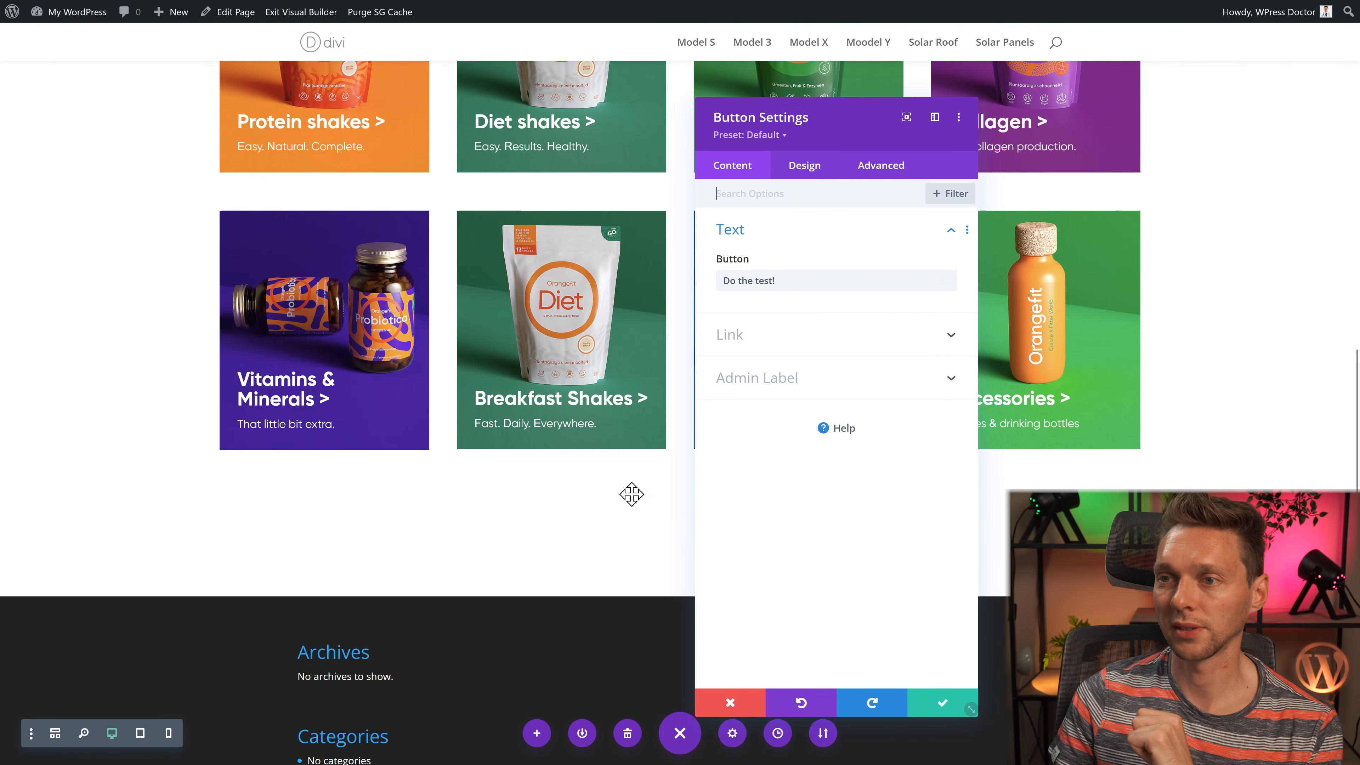
pyautogui.click(804, 165)
pyautogui.scroll(-5, 876, 418)
pyautogui.click(874, 527)
pyautogui.click(791, 500)
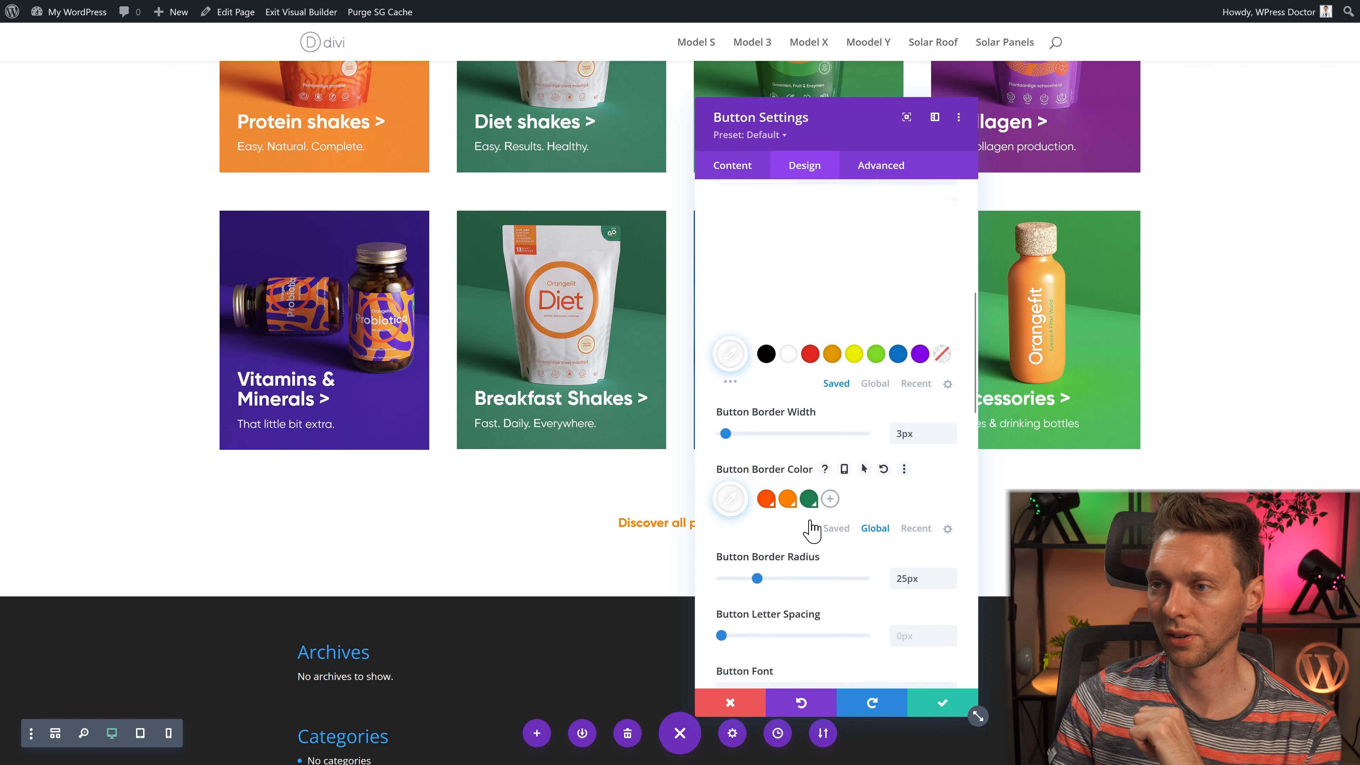
pyautogui.click(941, 703)
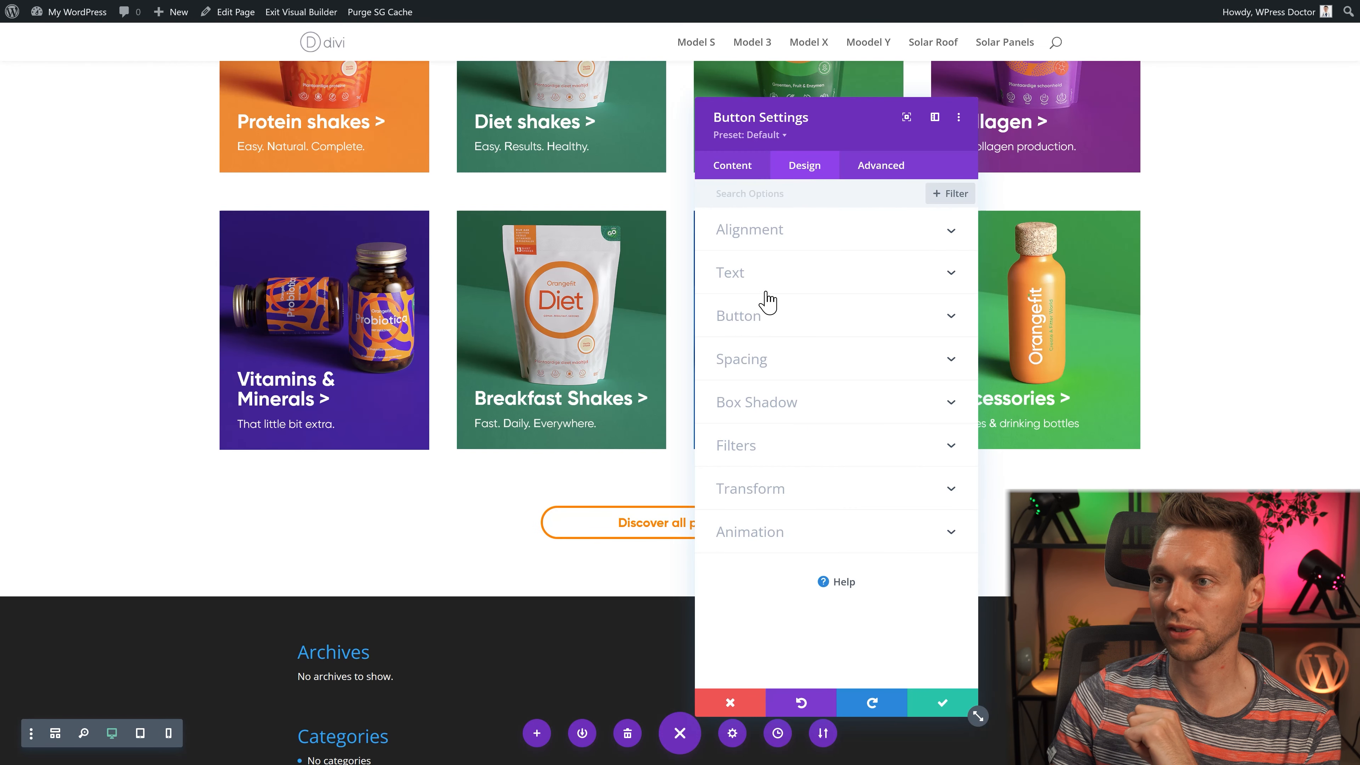
# Step: Adjust the horizontal spacing of the "Discover all products" button
pyautogui.click(768, 360)
pyautogui.scroll(-2, 823, 444)
pyautogui.moveTo(860, 407); pyautogui.dragTo(826, 410)
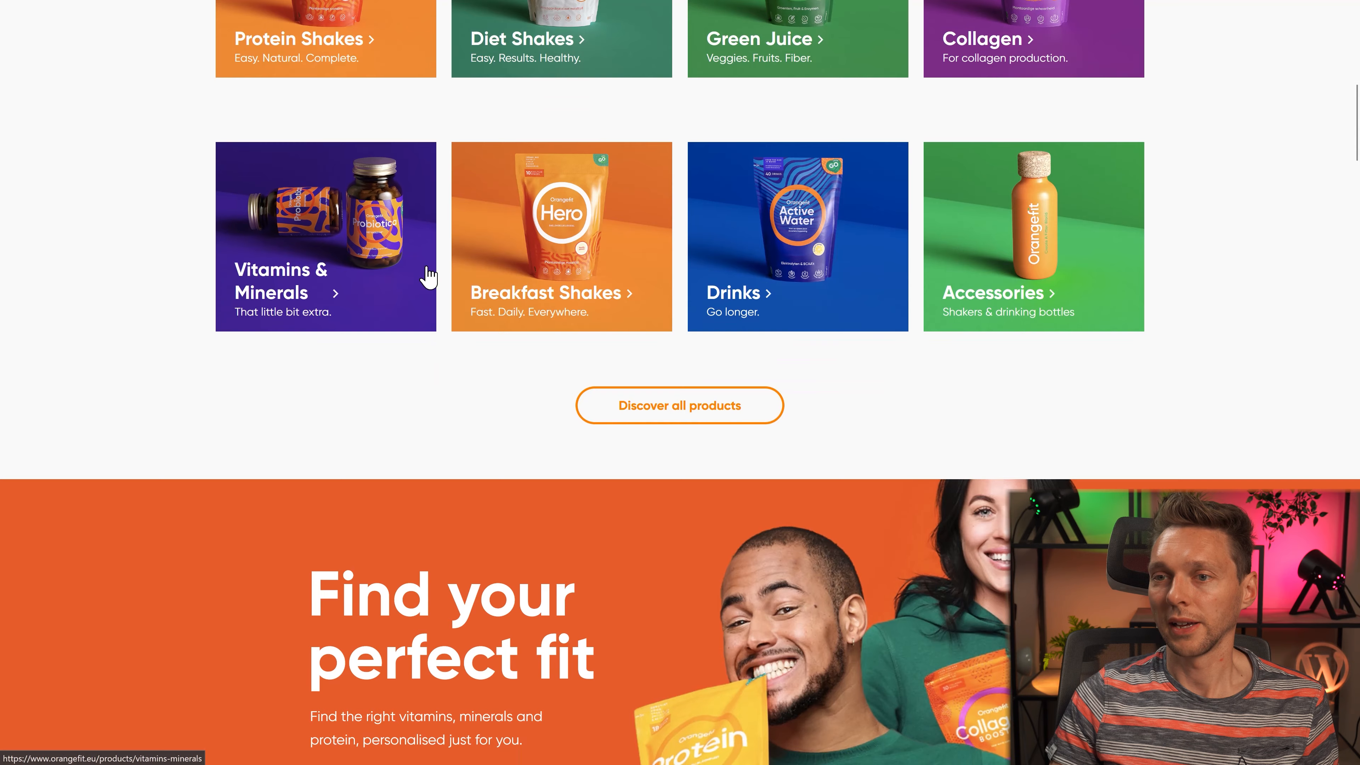
# Step: Inspect the "Find your perfect fit" banner on the Orangefit site to retrieve its background image
pyautogui.scroll(-5, 431, 273)
pyautogui.rightClick(174, 288)
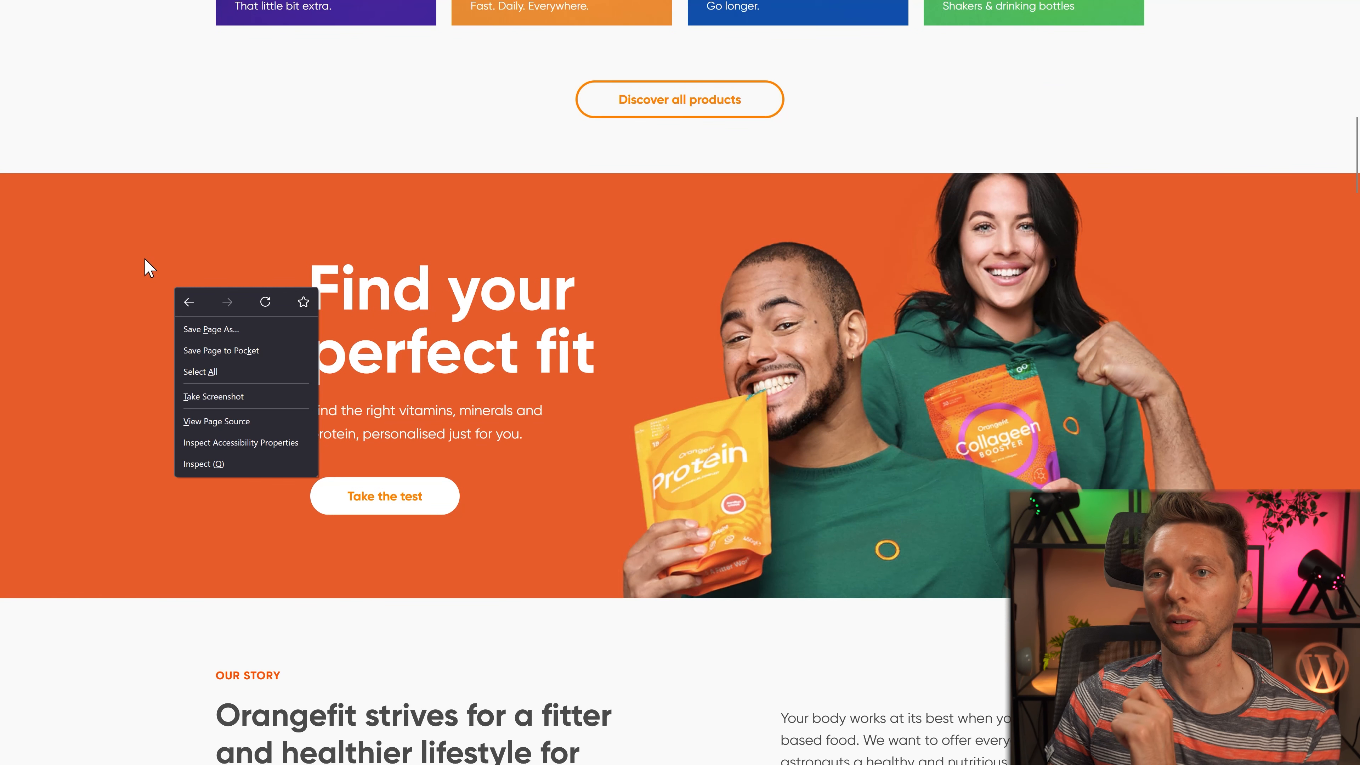
pyautogui.click(249, 464)
pyautogui.rightClick(796, 347)
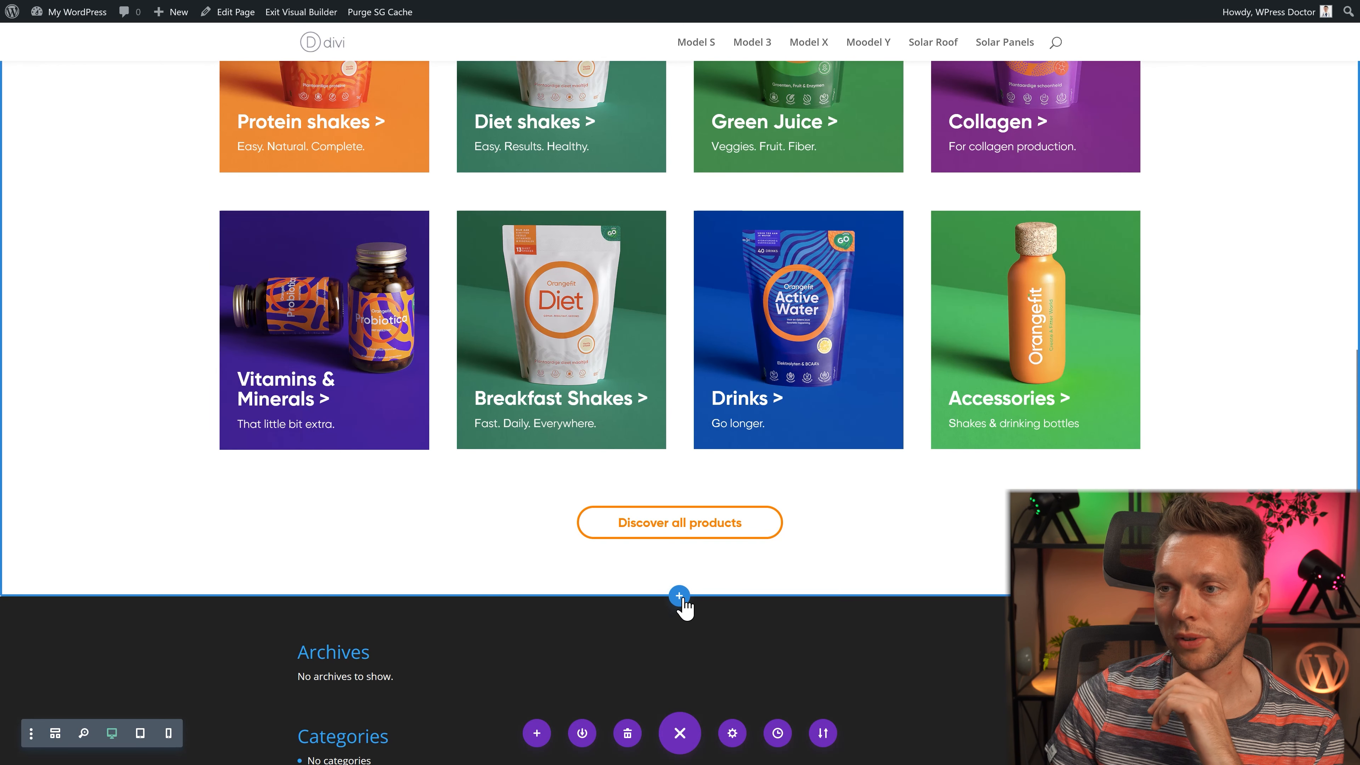
# Step: Add a regular section with an empty single-column row below the "Discover all products" section
pyautogui.click(680, 597)
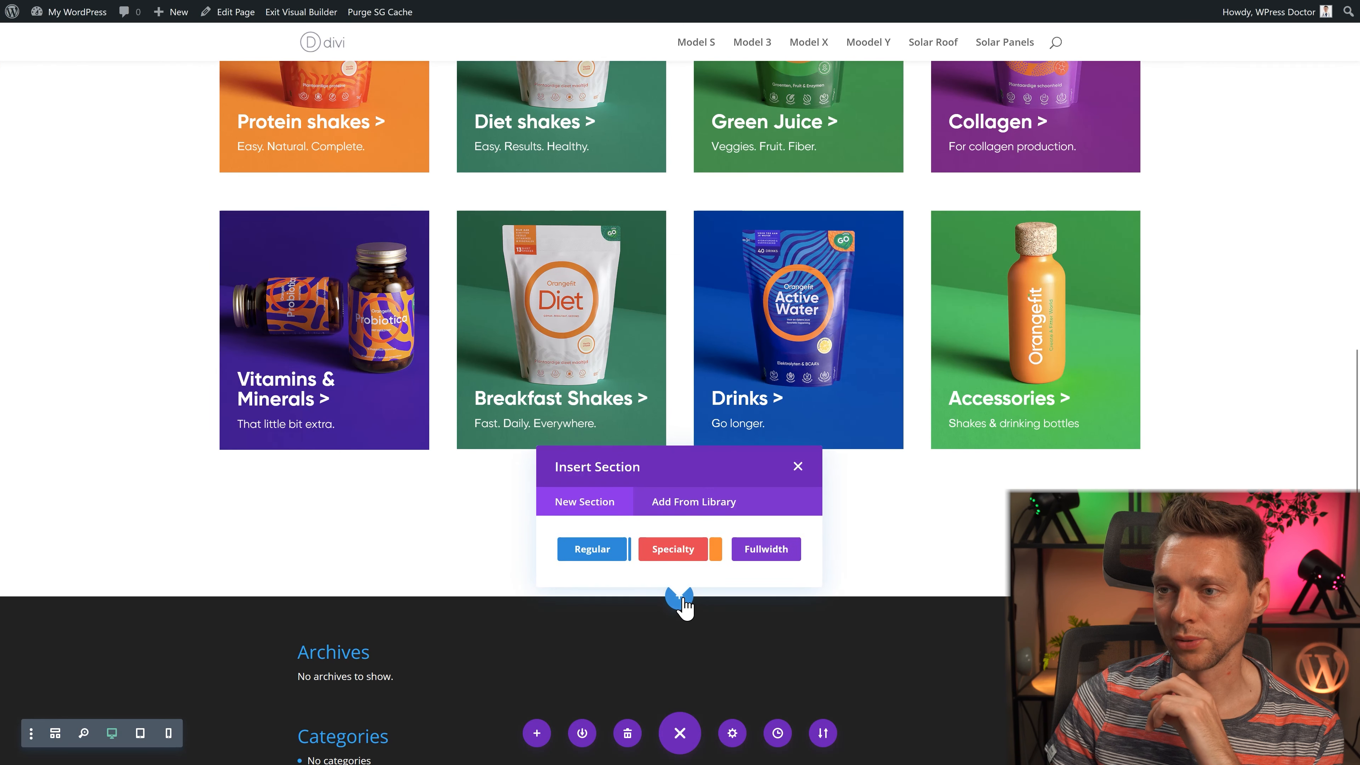
pyautogui.click(599, 553)
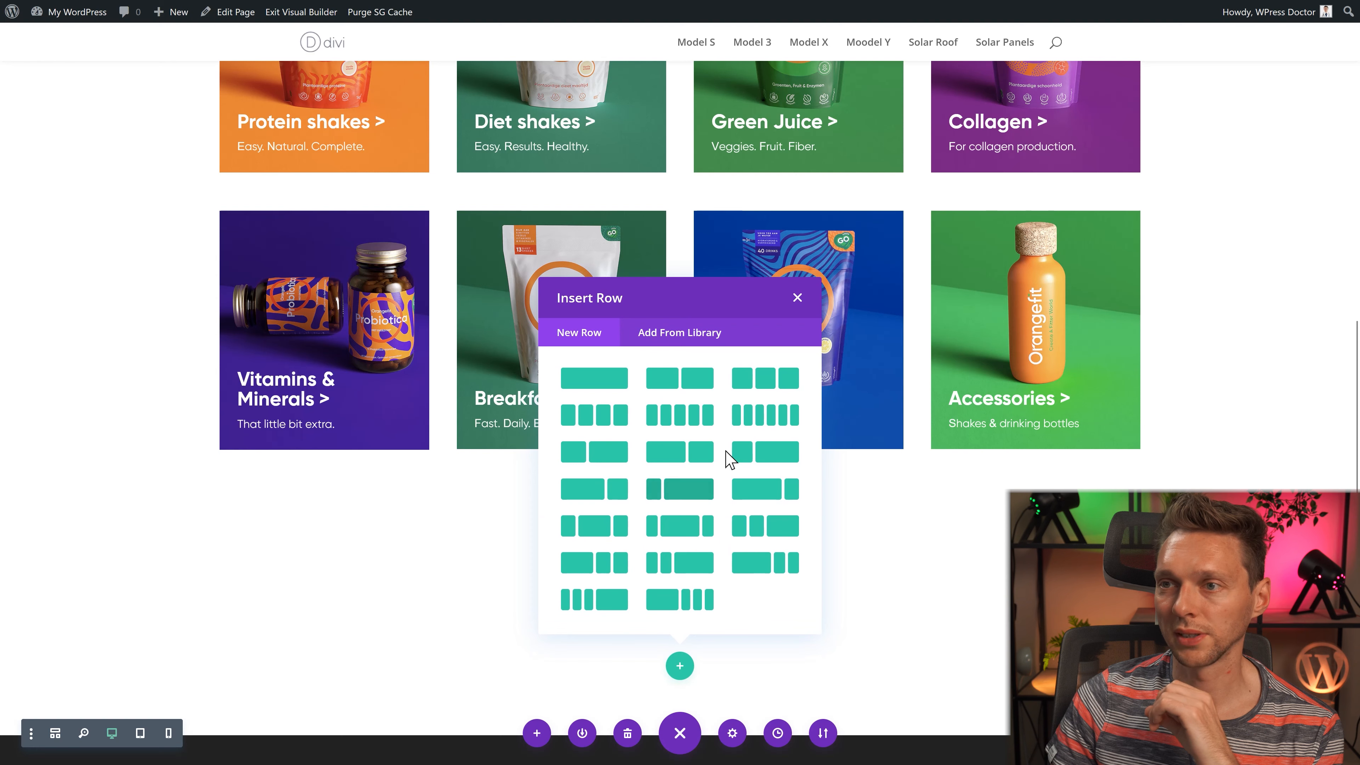
pyautogui.click(605, 380)
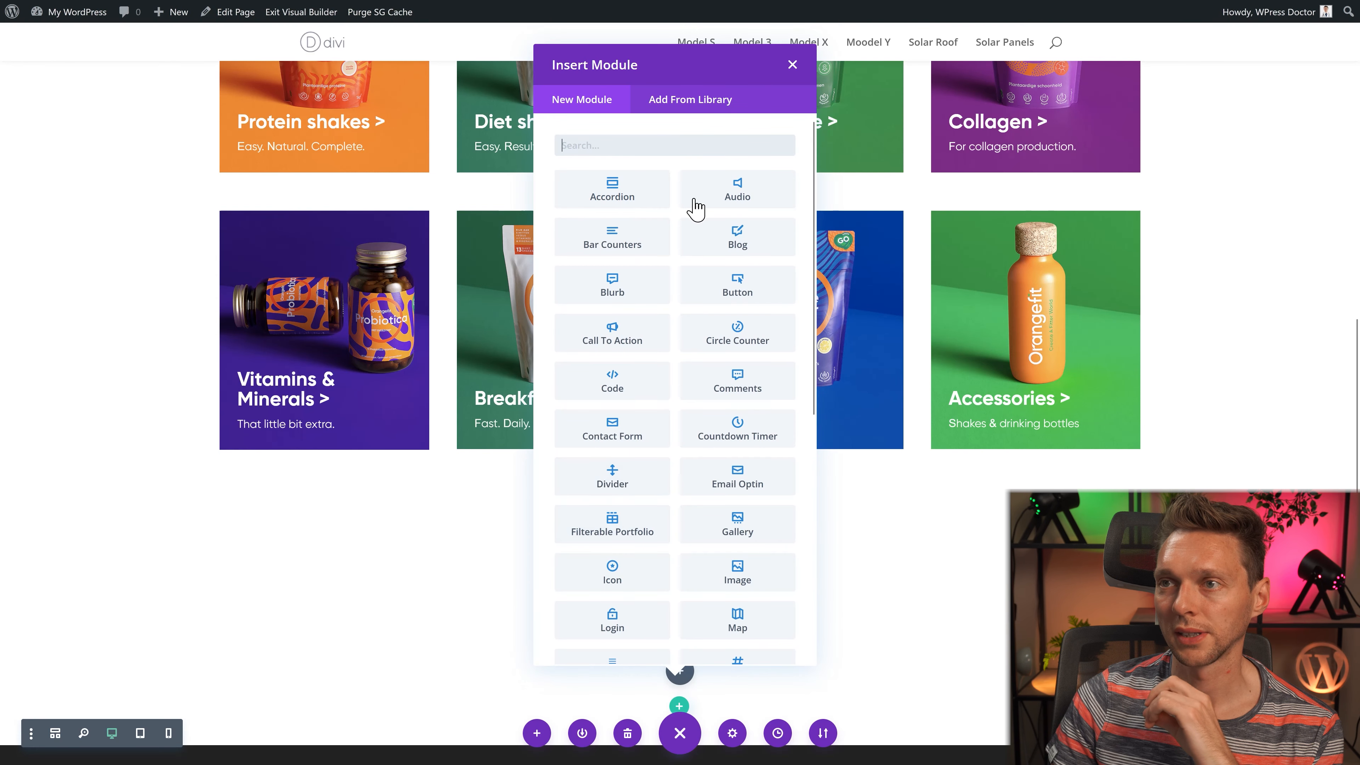
pyautogui.click(792, 64)
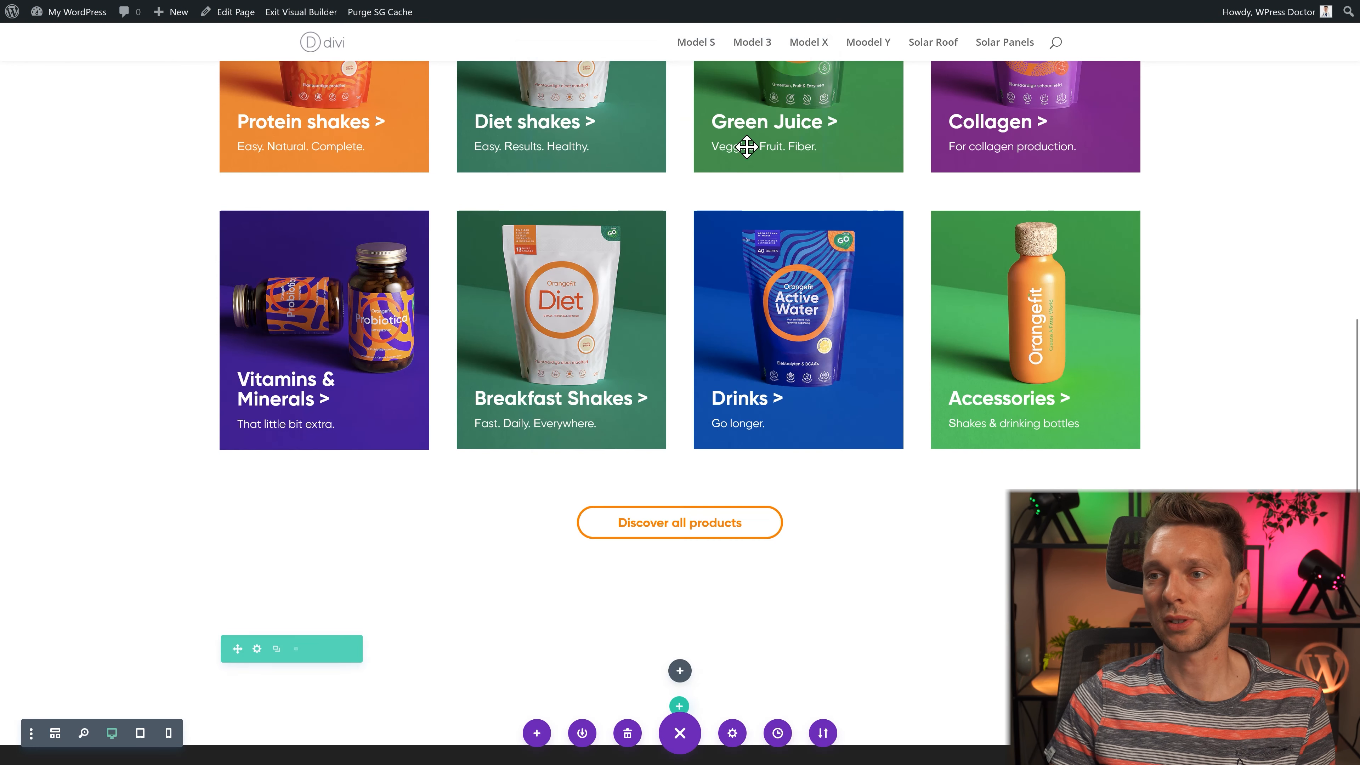
# Step: Copy the "Create A Fitter World" text module from the hero and paste it into the new section's row
pyautogui.scroll(10, 746, 142)
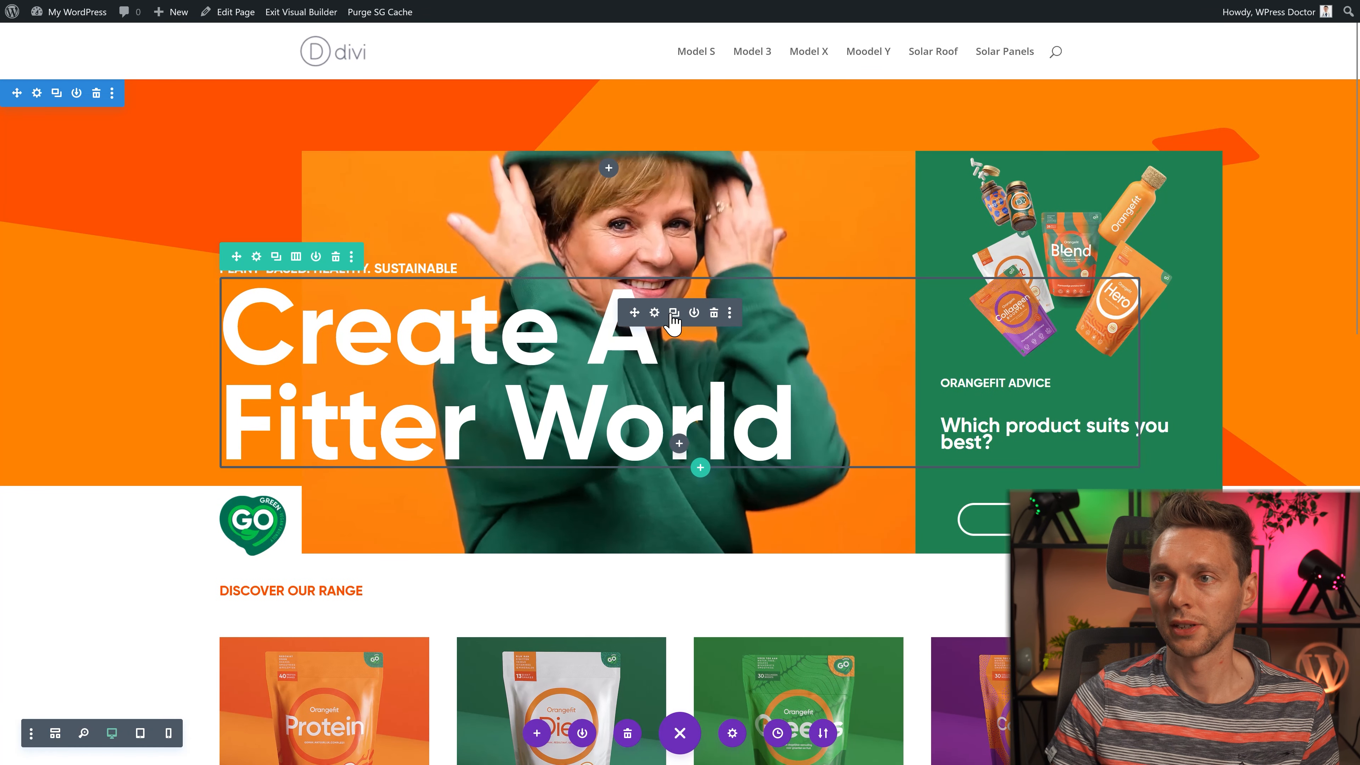
pyautogui.click(729, 313)
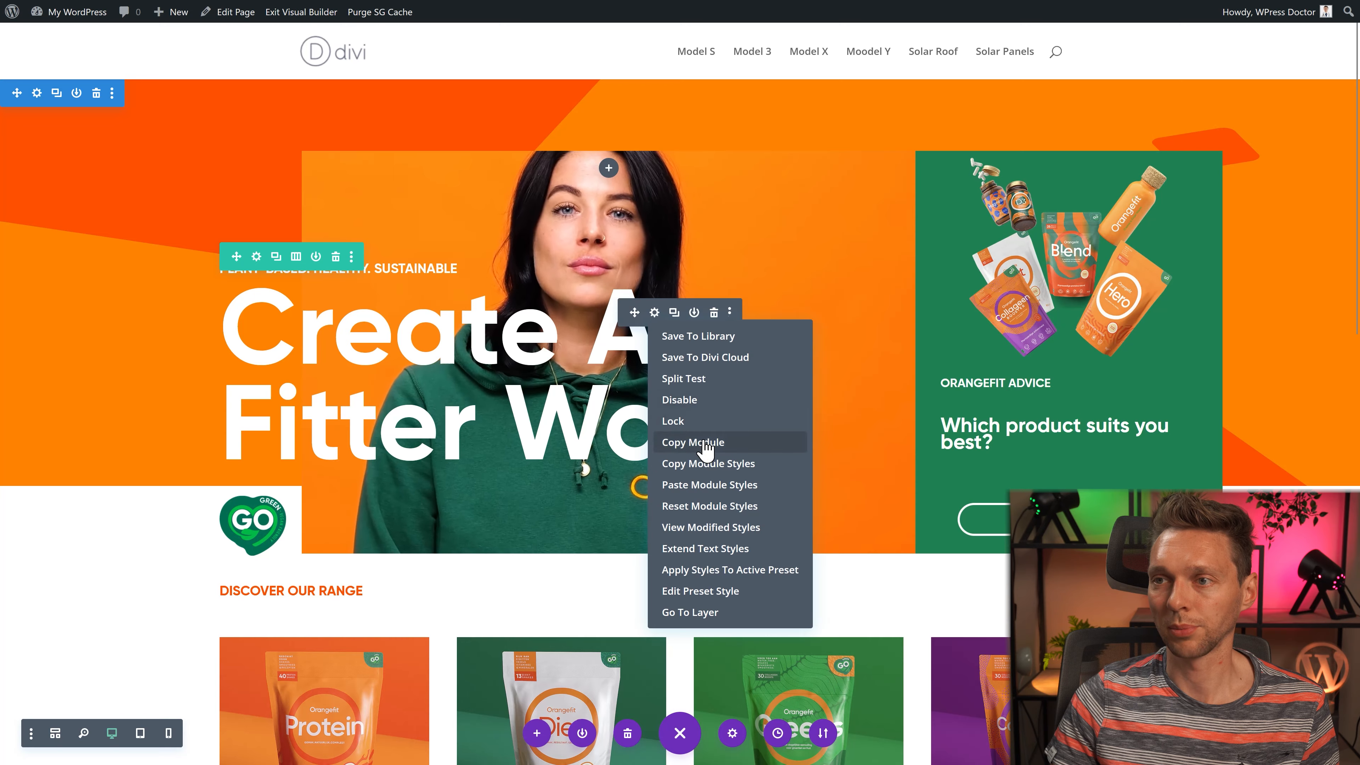
pyautogui.click(715, 445)
pyautogui.scroll(-15, 680, 434)
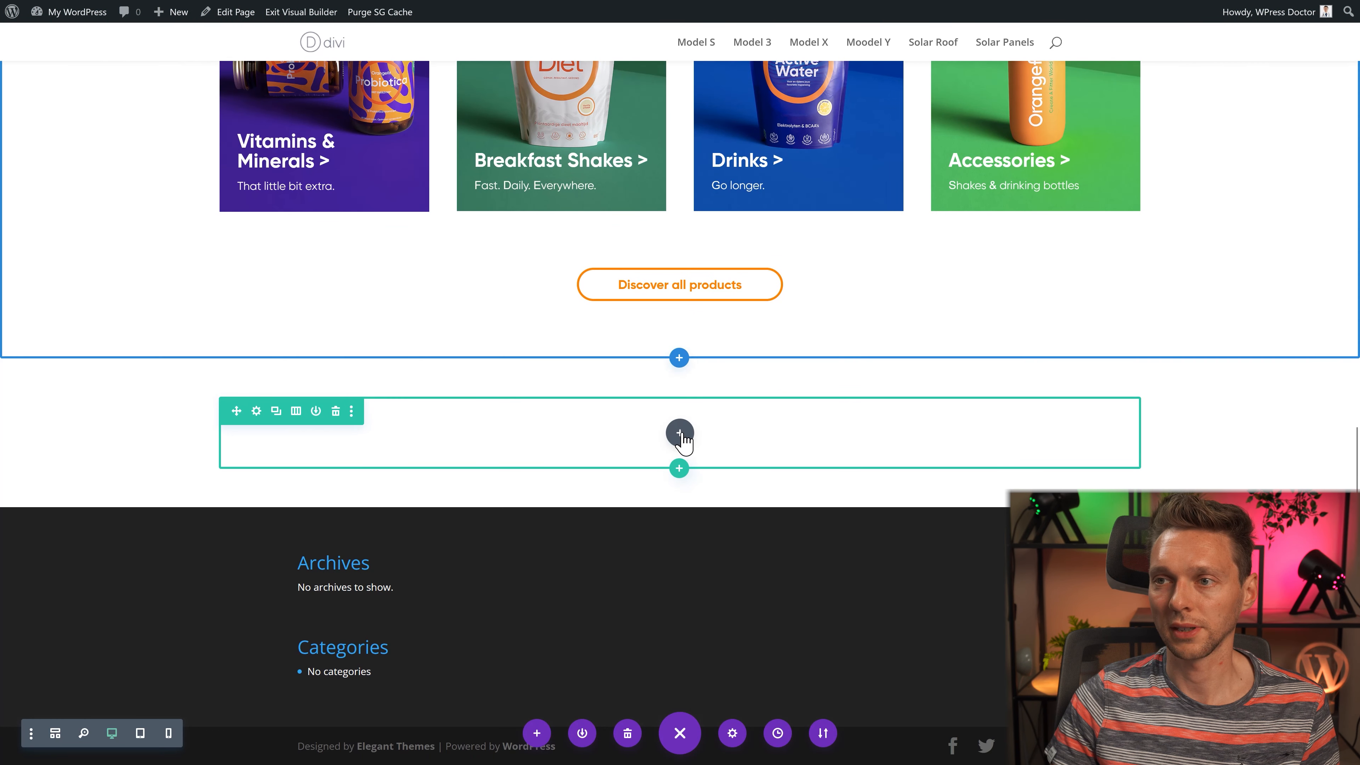
pyautogui.rightClick(683, 434)
pyautogui.click(662, 303)
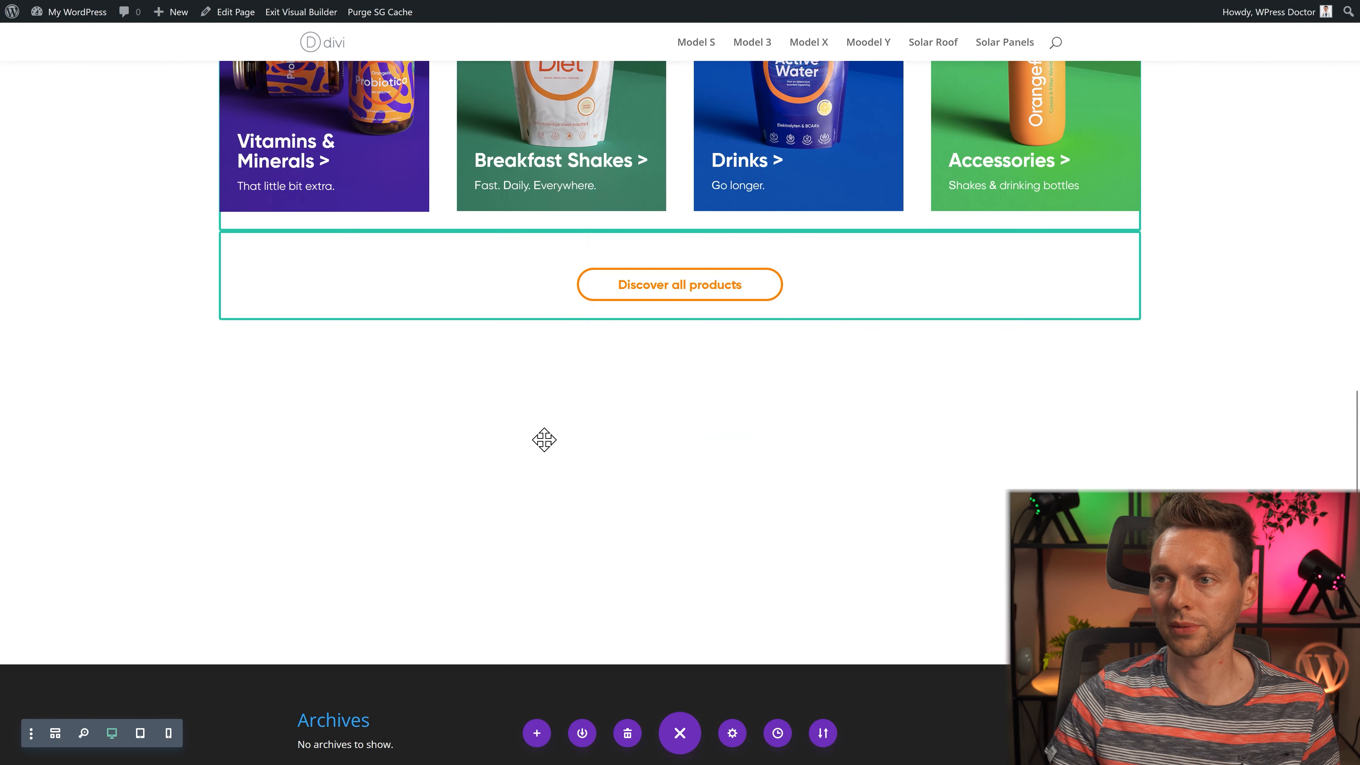
# Step: Set the orange banner photo of the man and woman as the new section's background image and save it
pyautogui.click(874, 525)
pyautogui.click(816, 311)
pyautogui.click(836, 395)
pyautogui.click(942, 702)
# Step: Replace the pasted module's text with "Find your perfect fit" on two lines and format it as Heading 2
pyautogui.click(652, 451)
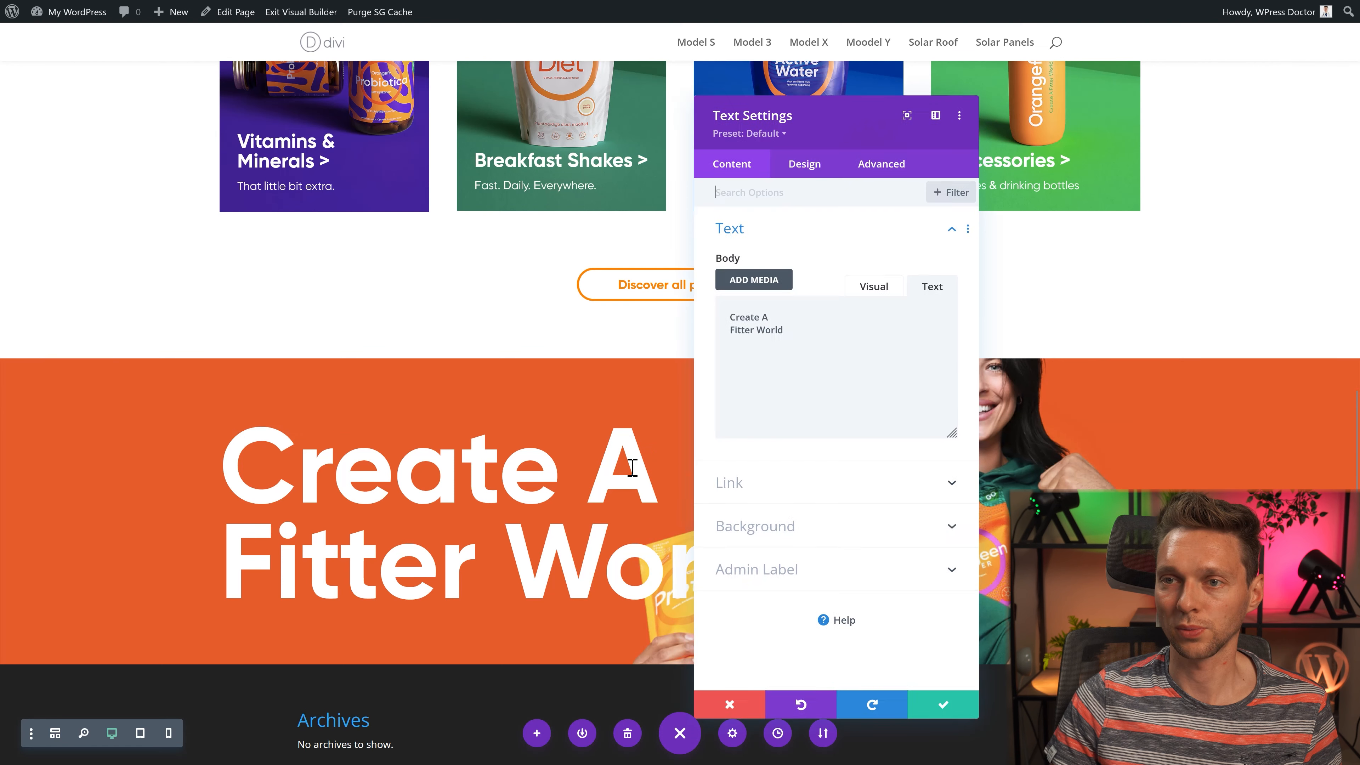
pyautogui.moveTo(789, 337); pyautogui.dragTo(719, 323)
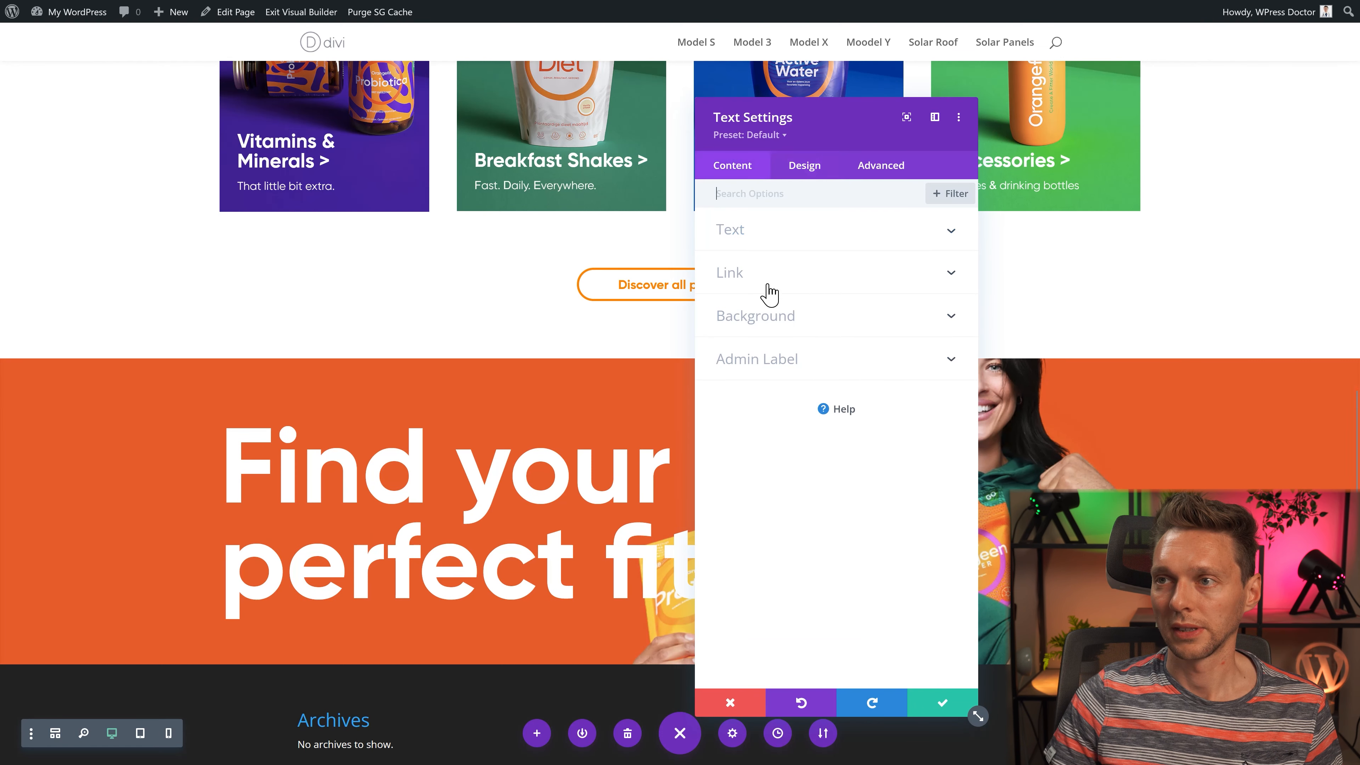
pyautogui.click(749, 229)
pyautogui.moveTo(779, 333); pyautogui.dragTo(714, 309)
pyautogui.click(859, 291)
pyautogui.moveTo(814, 386); pyautogui.dragTo(704, 380)
pyautogui.click(763, 313)
pyautogui.click(779, 395)
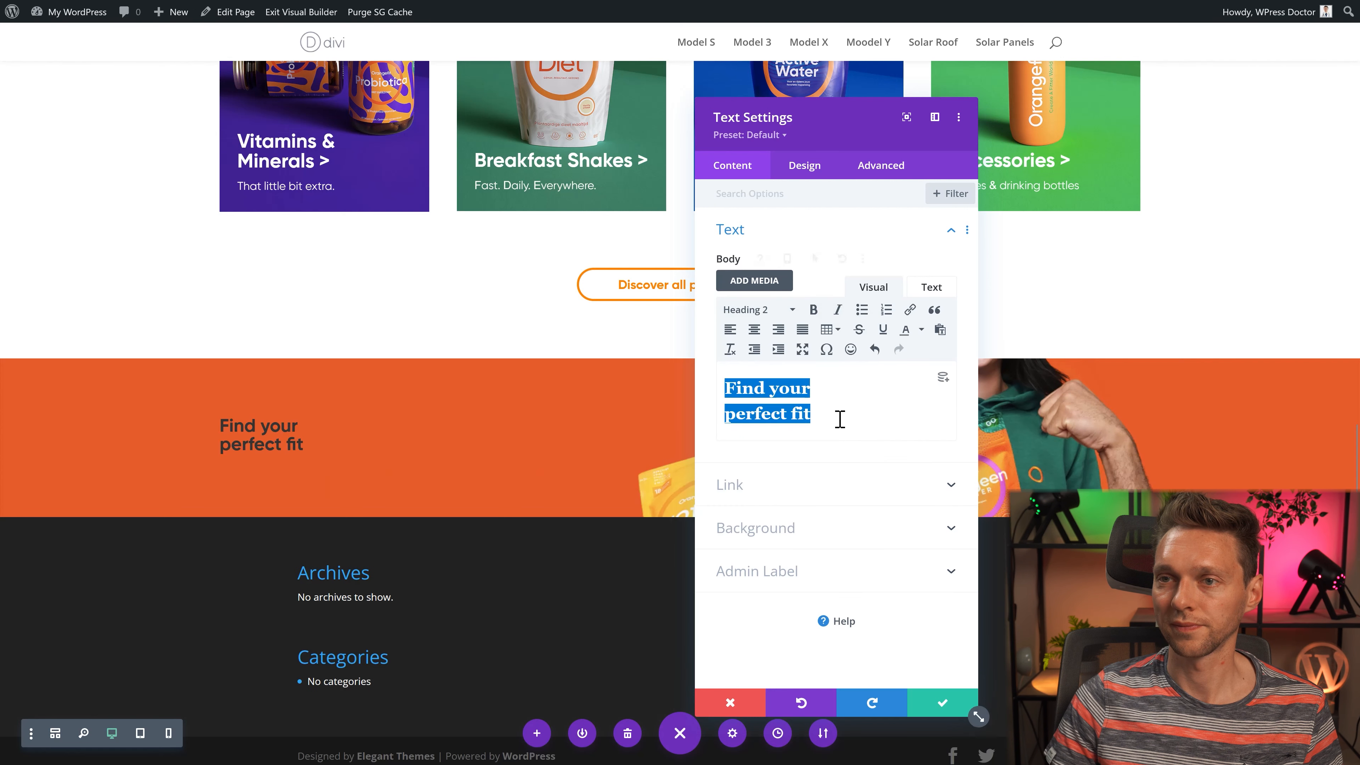
# Step: Set the module's Heading 2 font to Gilroy Bold and its text color to white
pyautogui.click(818, 164)
pyautogui.click(769, 284)
pyautogui.click(775, 235)
pyautogui.click(769, 296)
pyautogui.click(766, 161)
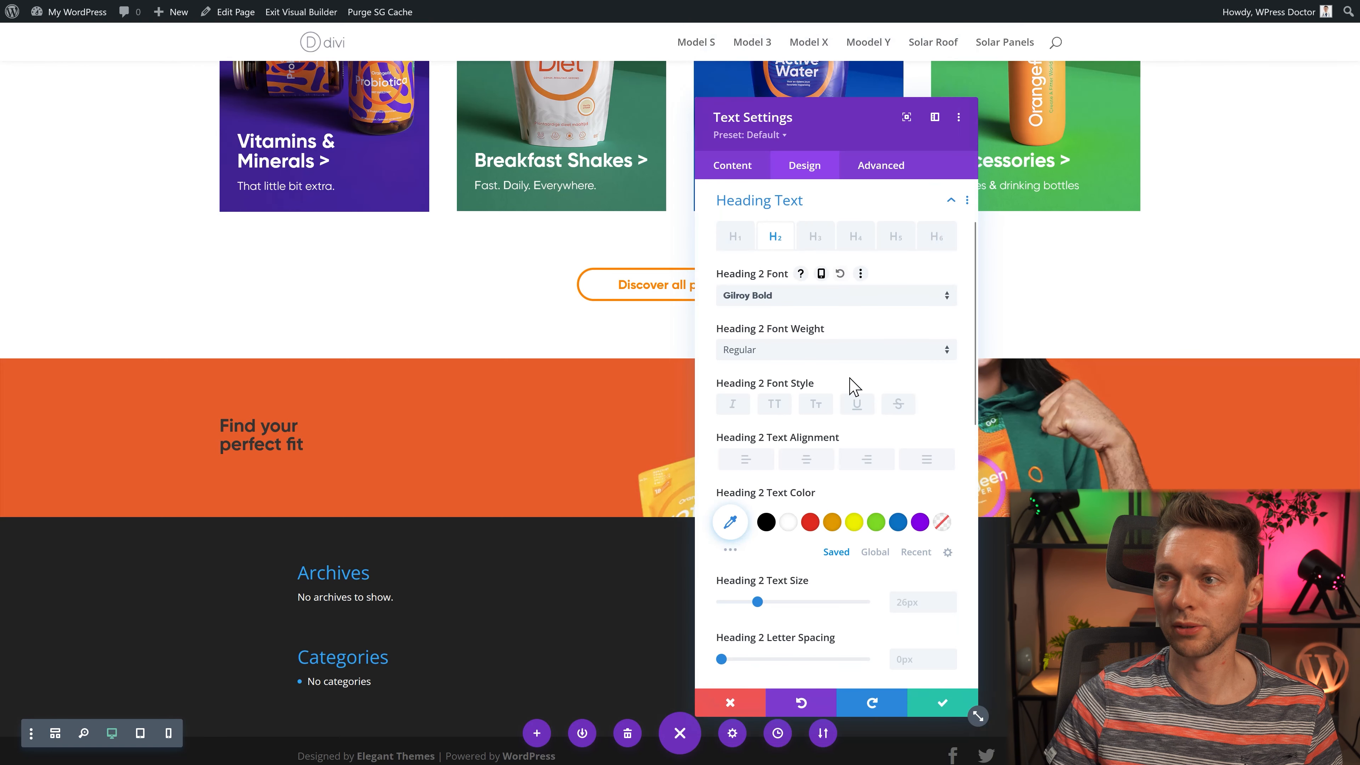
pyautogui.click(788, 521)
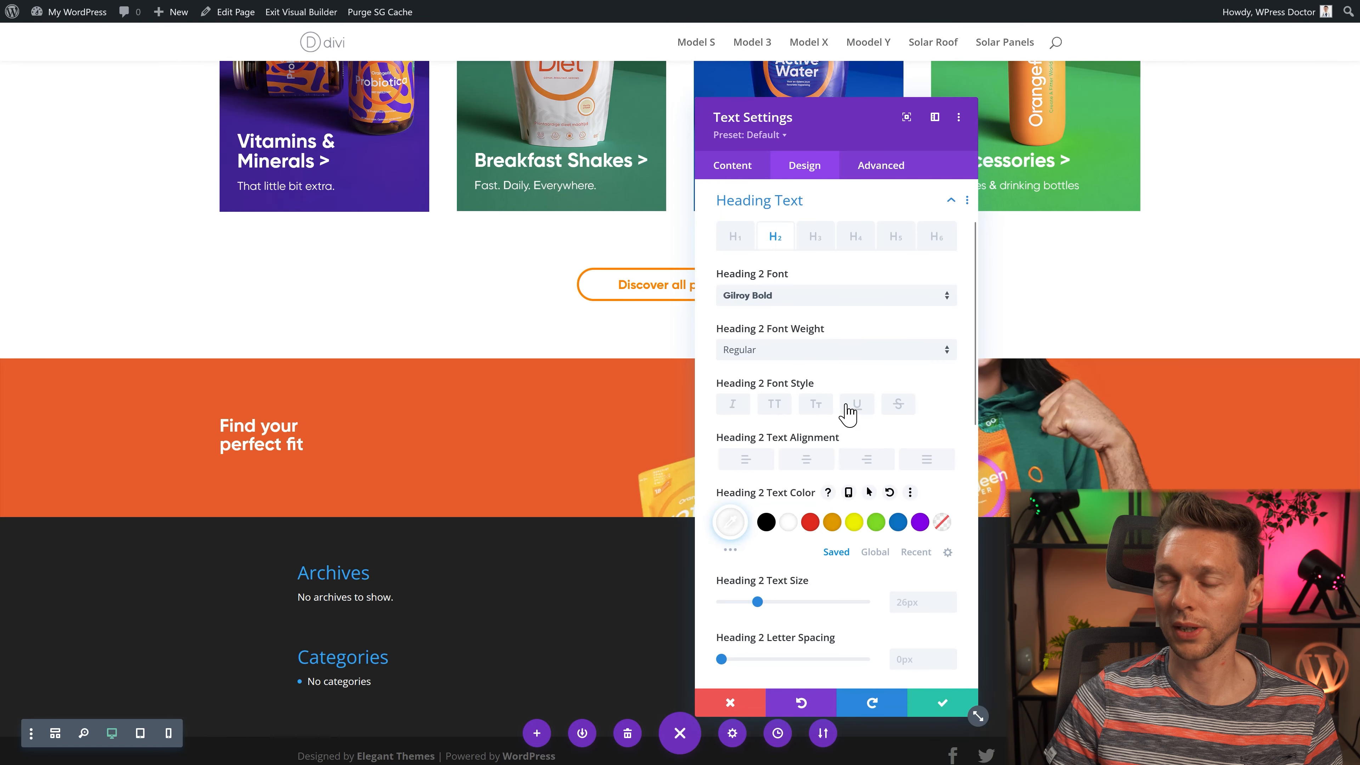
# Step: Set the Heading 2 text size to 75px and save the module
pyautogui.click(915, 608)
pyautogui.write('50')
pyautogui.moveTo(907, 603); pyautogui.dragTo(889, 609)
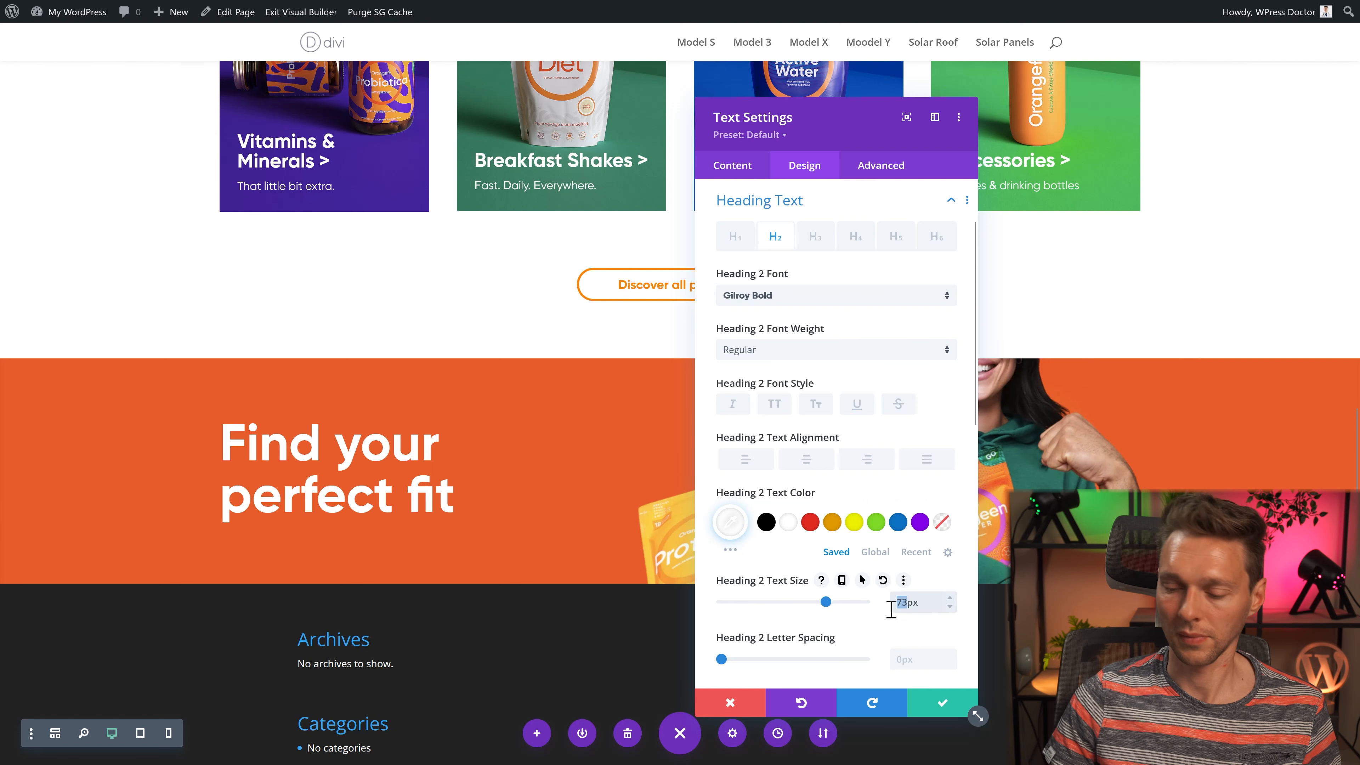
pyautogui.write('75')
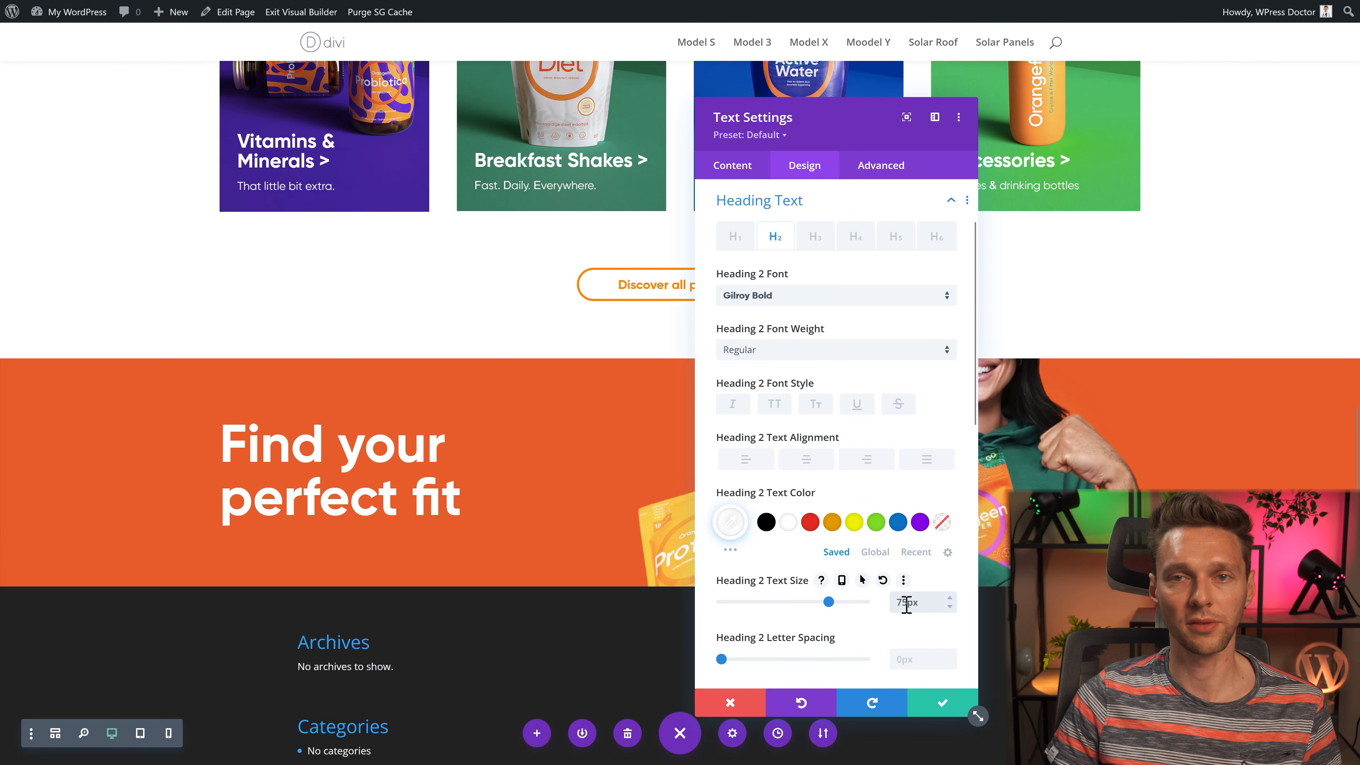
pyautogui.click(942, 702)
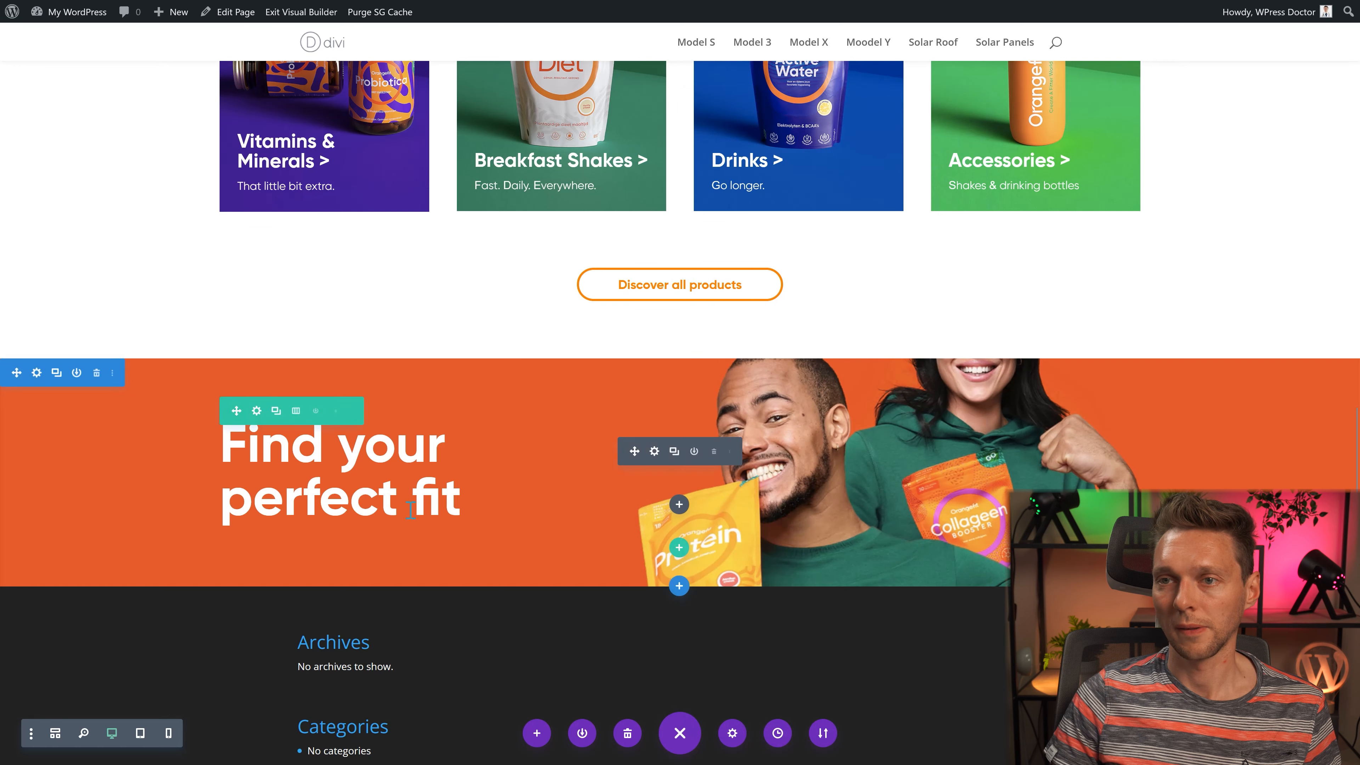
# Step: Copy the hero's "PLANT-BASED. HEALTHY. SUSTAINABLE" text module and paste it below the "Find your perfect fit" heading
pyautogui.scroll(15, 410, 510)
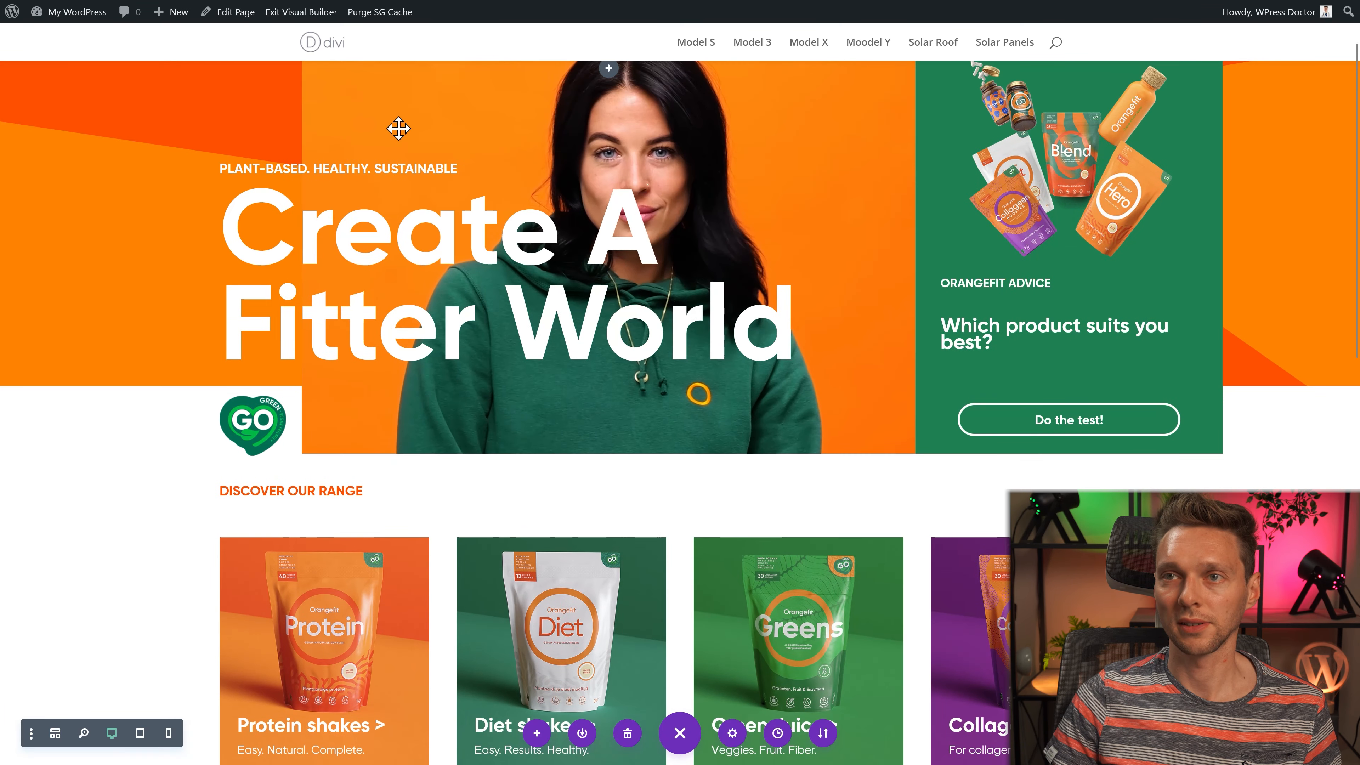
pyautogui.moveTo(494, 172)
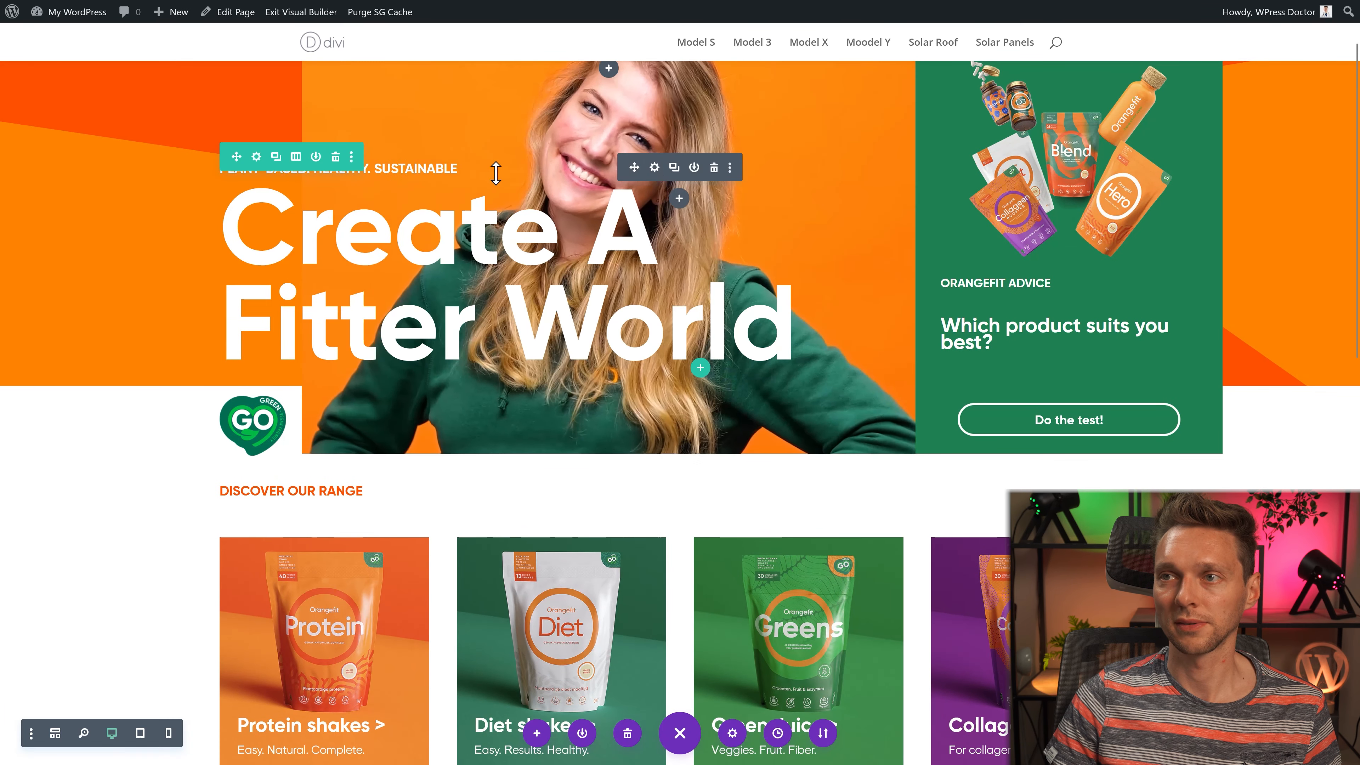
pyautogui.click(729, 168)
pyautogui.scroll(-9, 656, 378)
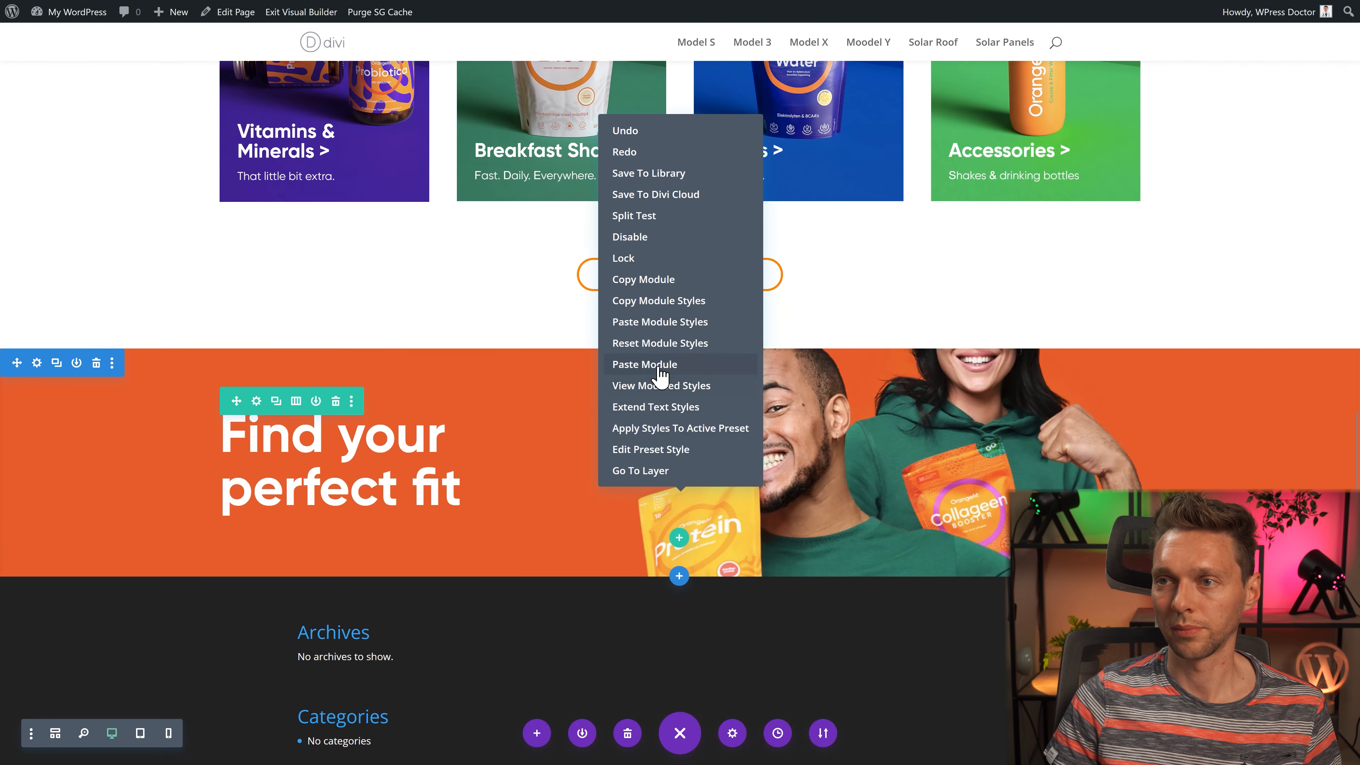
pyautogui.click(646, 370)
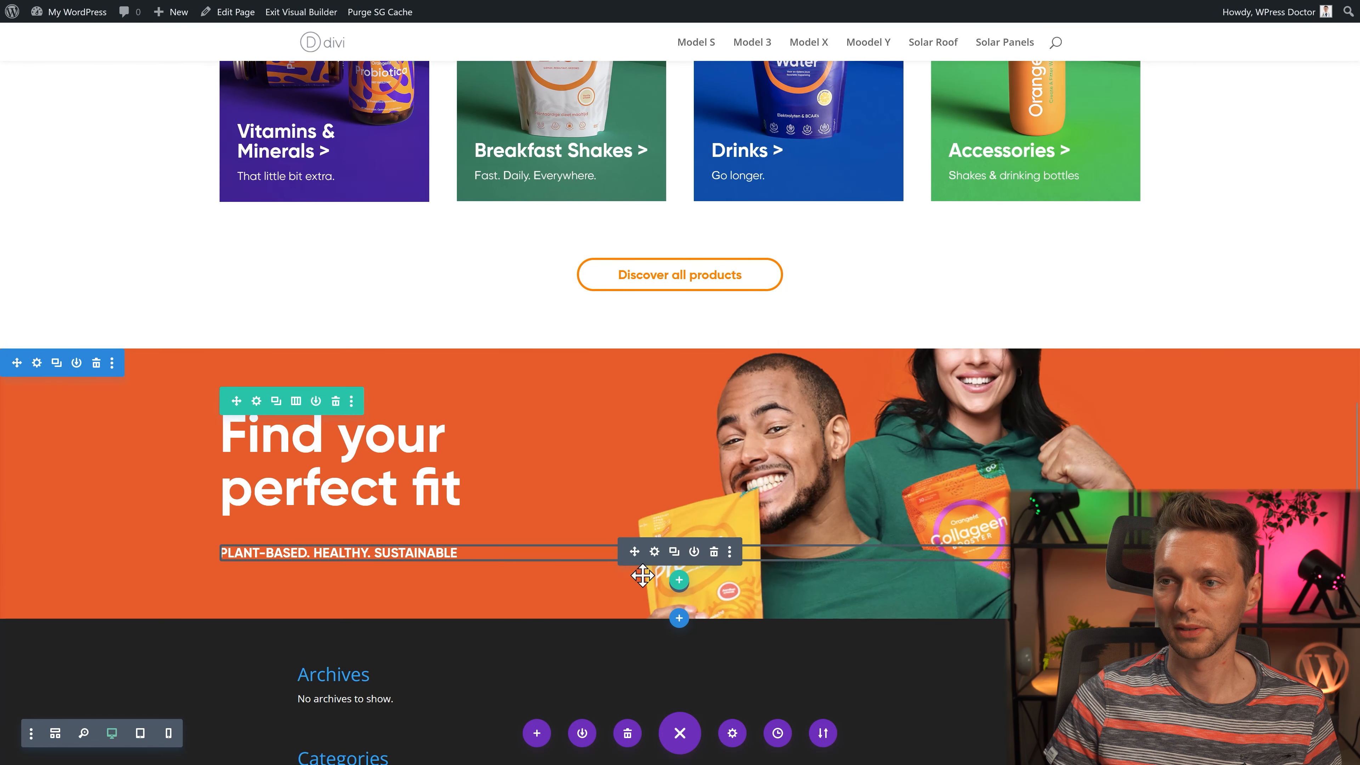
# Step: Change the pasted text to "Find the right vitamins, minerals and protein, personalised just for you." in Gilroy Regular, breaking the line after "and"
pyautogui.click(654, 551)
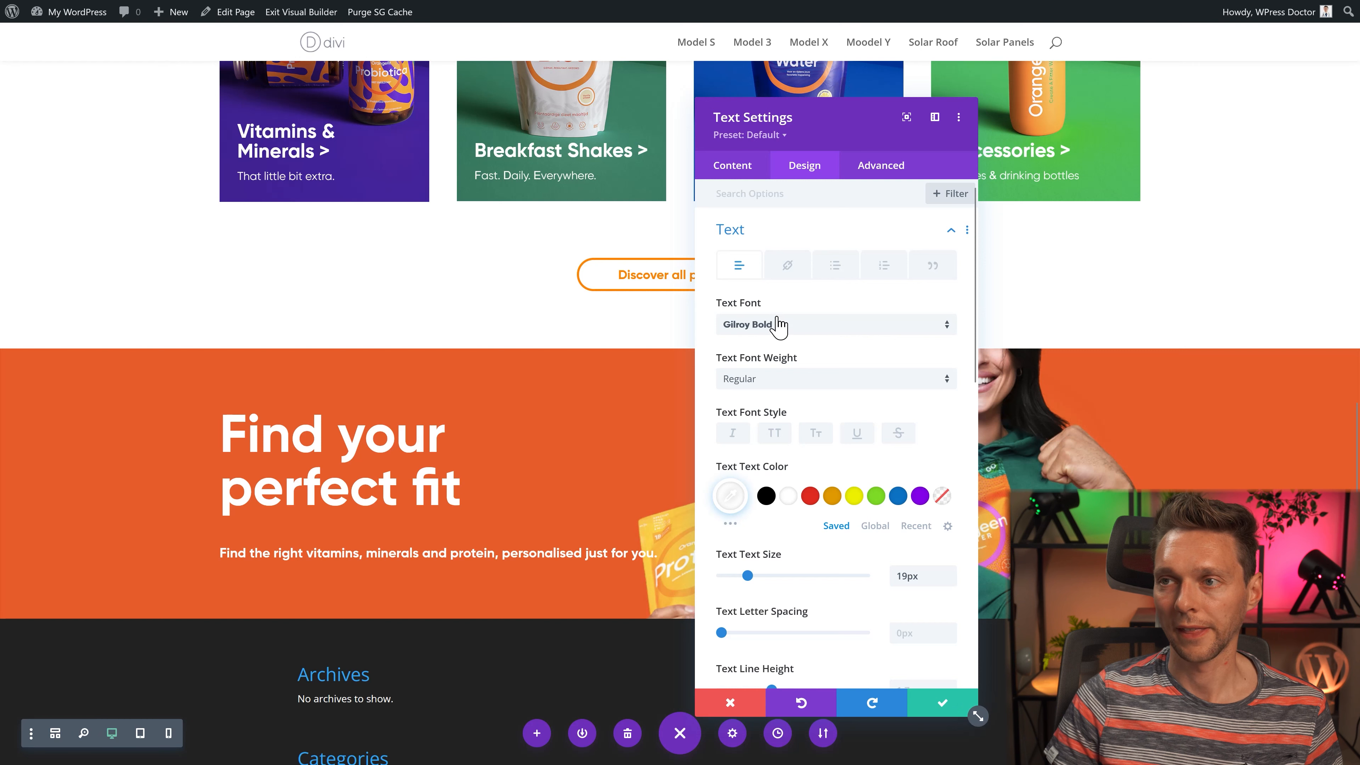
pyautogui.click(777, 322)
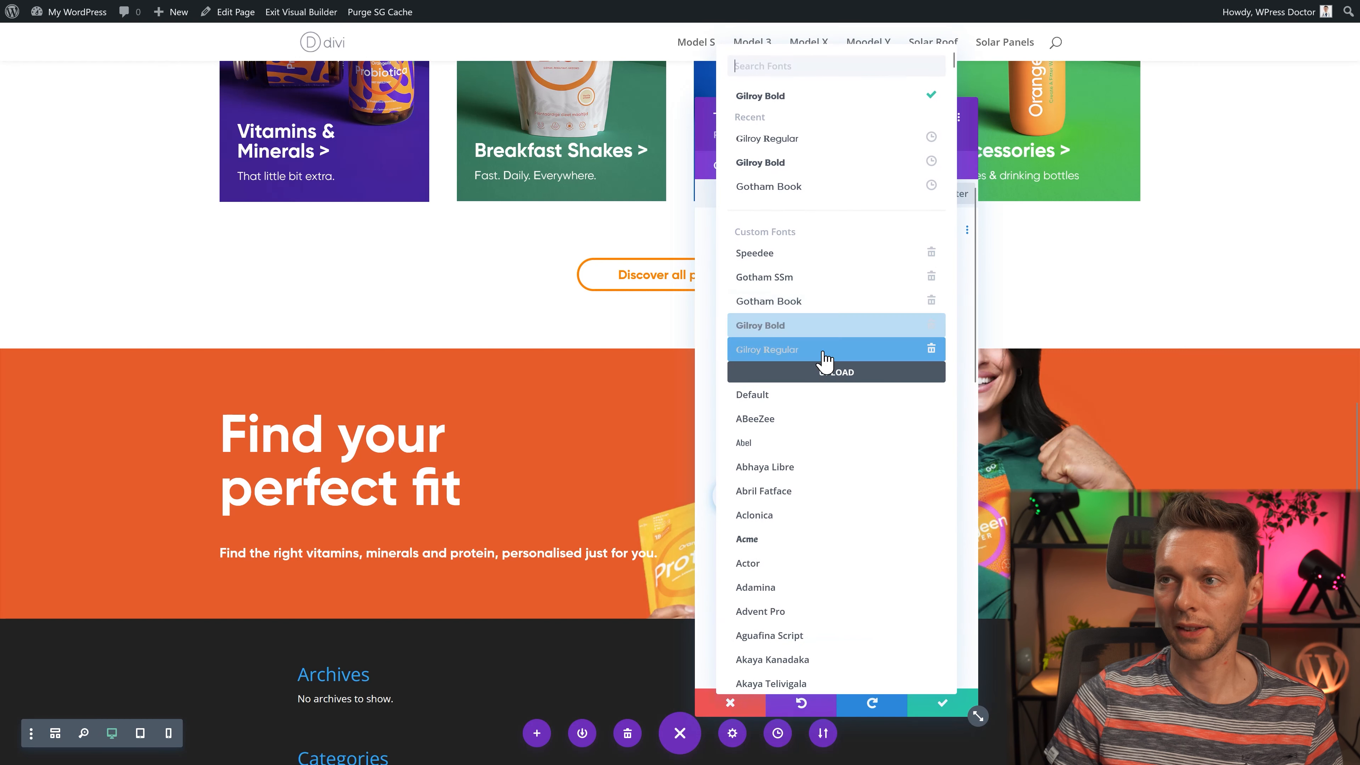
pyautogui.click(784, 138)
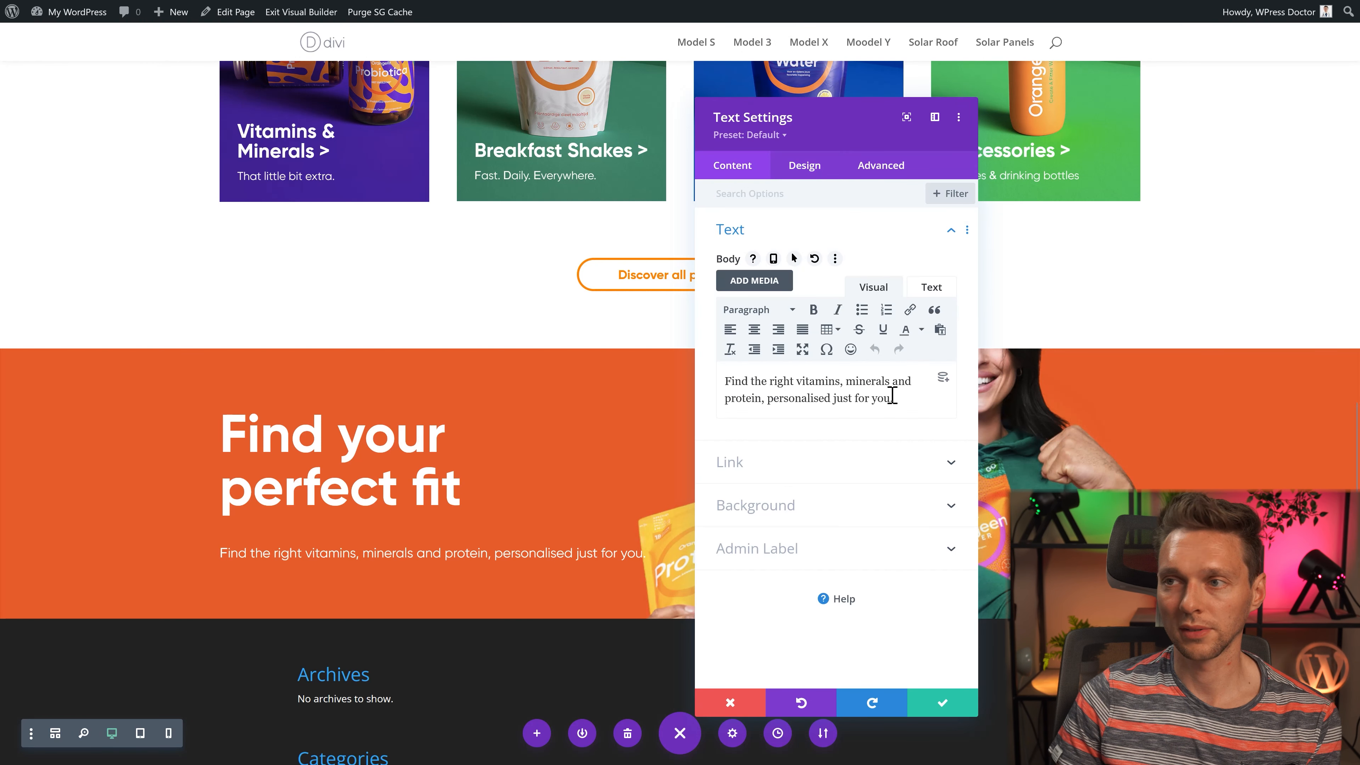
pyautogui.click(911, 381)
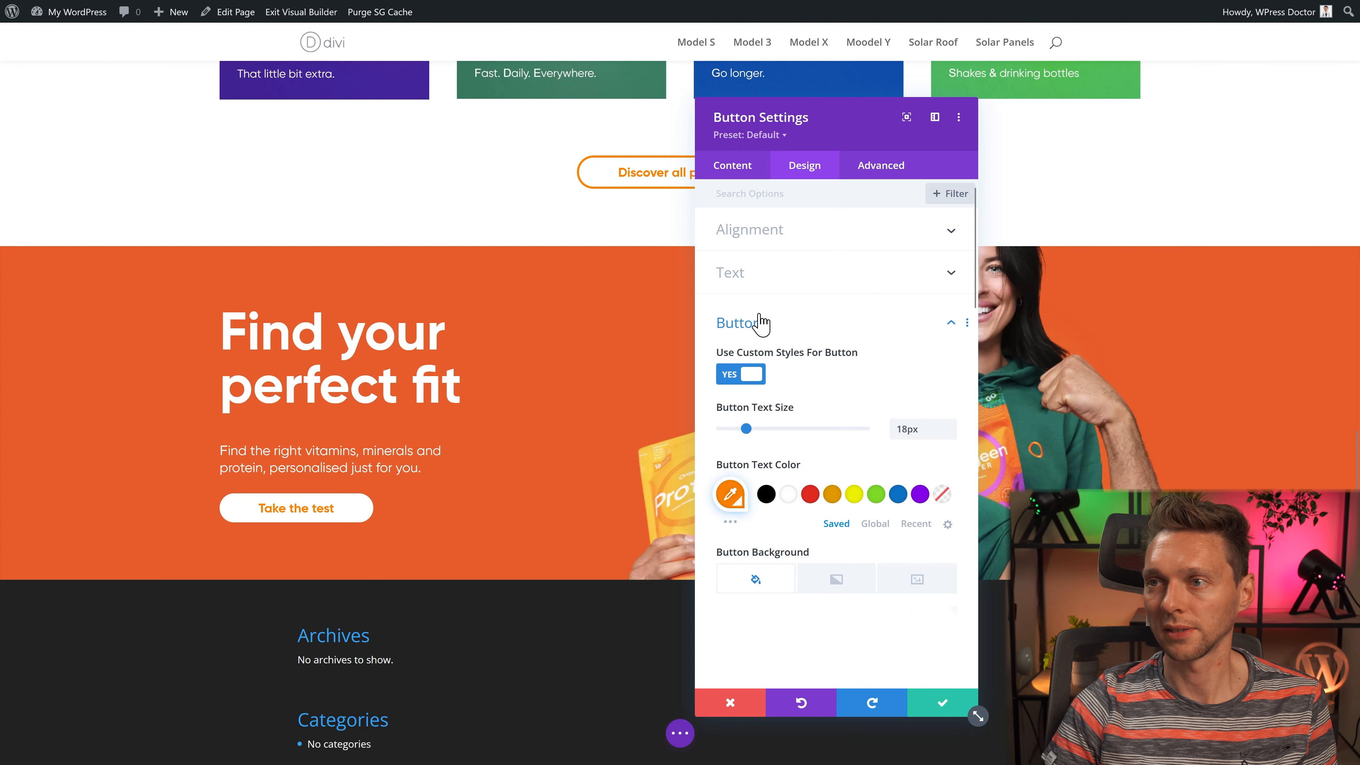
# Step: Reduce the "Take the test" button's left and right padding to match the Orangefit banner, and save it
pyautogui.click(763, 323)
pyautogui.click(749, 360)
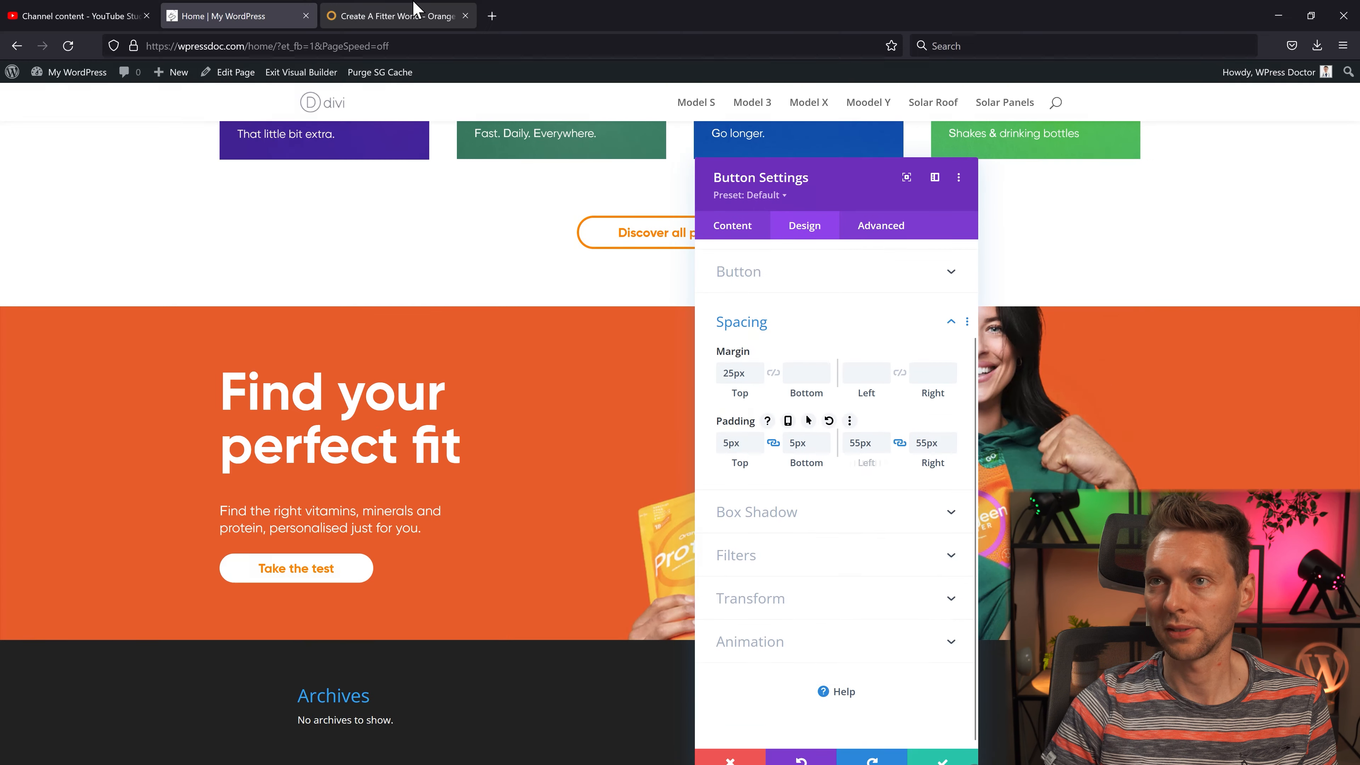
pyautogui.click(415, 8)
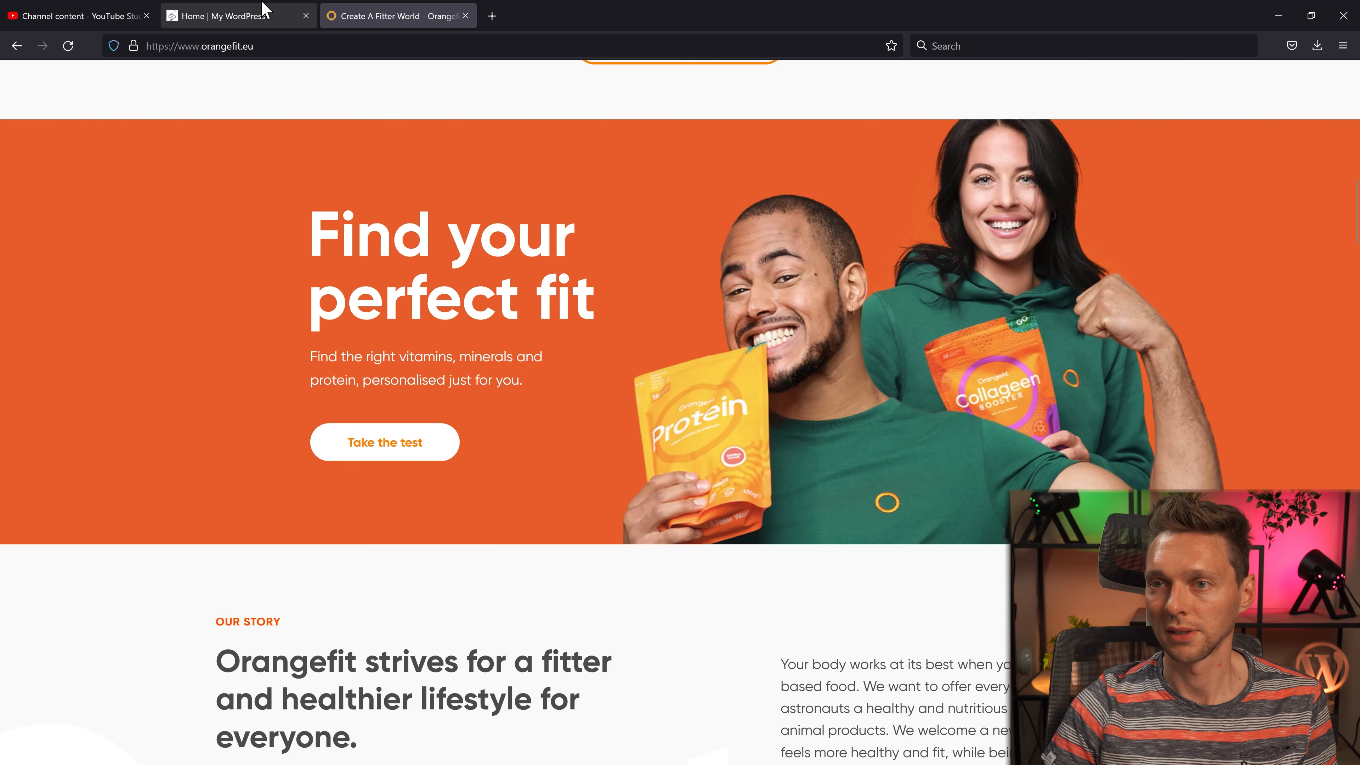
pyautogui.click(261, 11)
pyautogui.moveTo(866, 406); pyautogui.dragTo(856, 405)
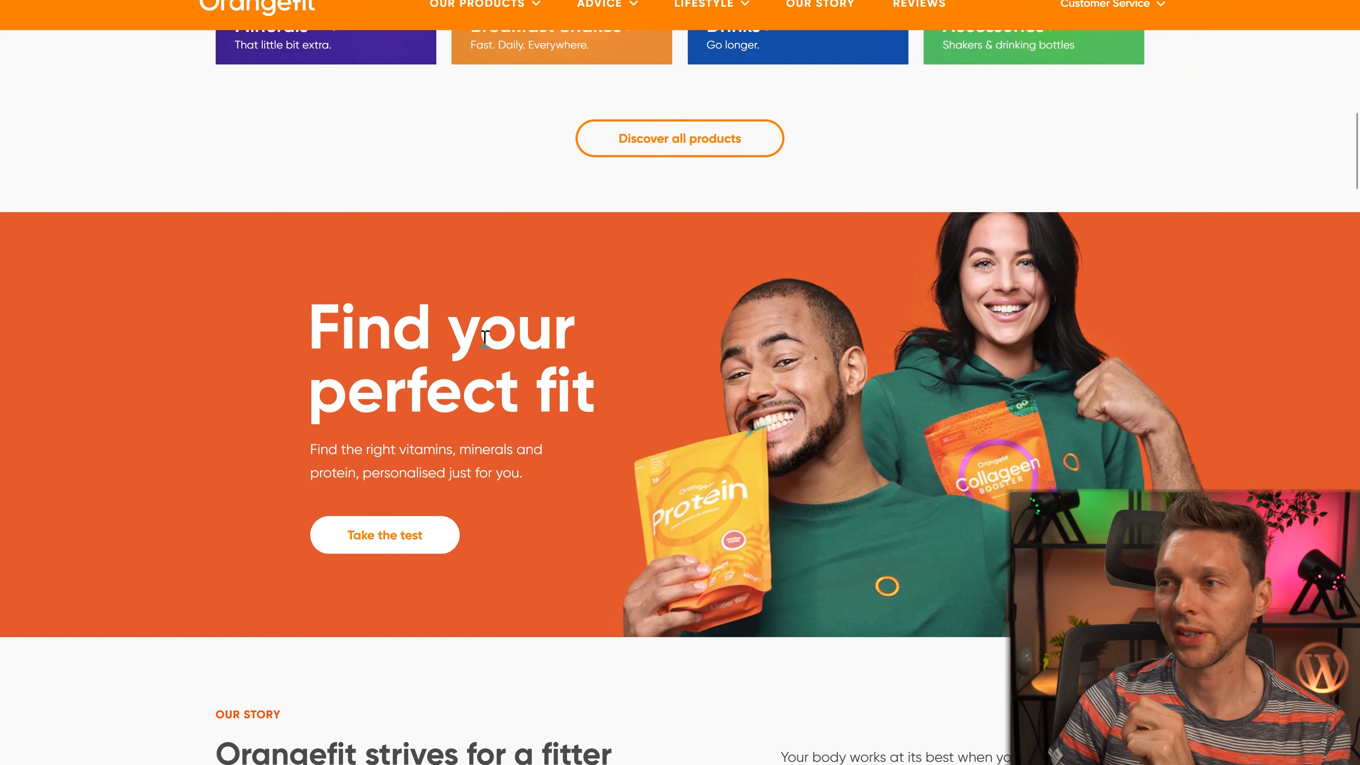
pyautogui.scroll(2, 489, 348)
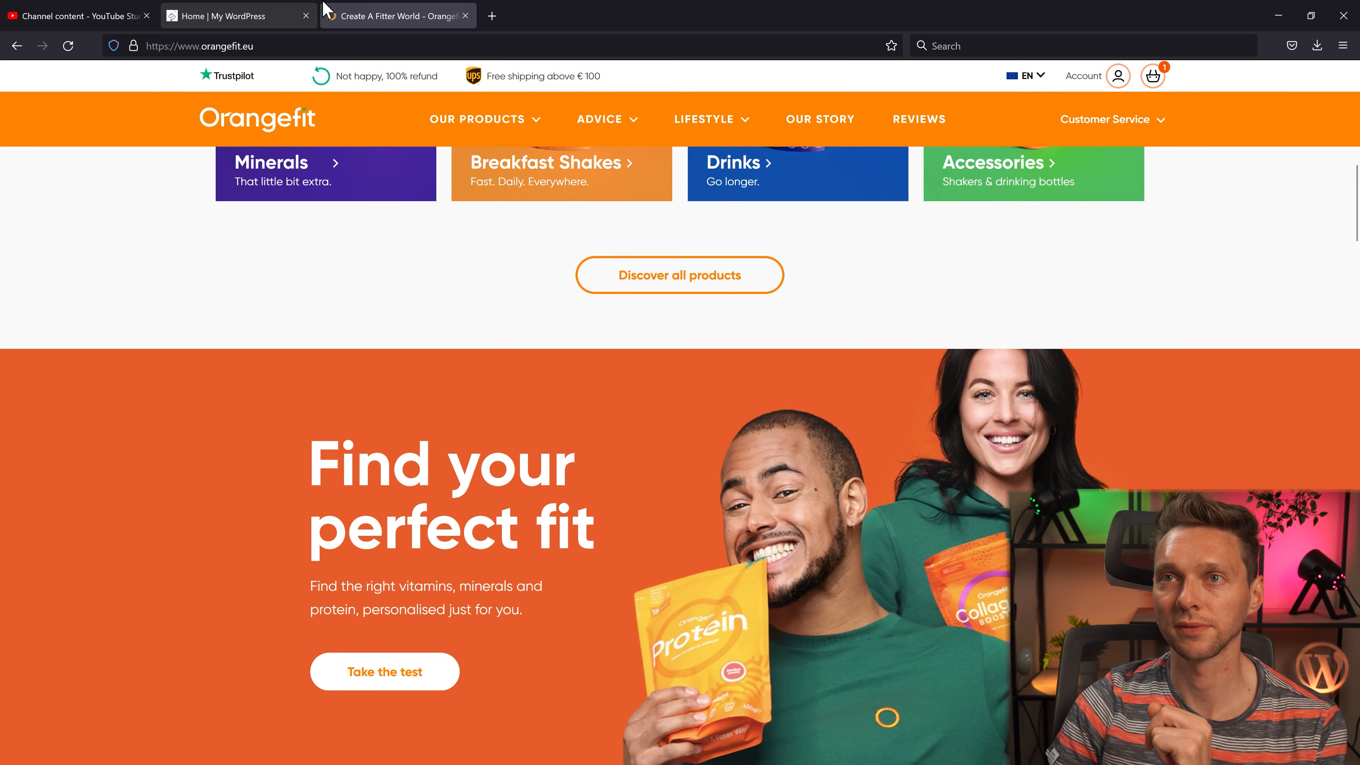
pyautogui.click(311, 11)
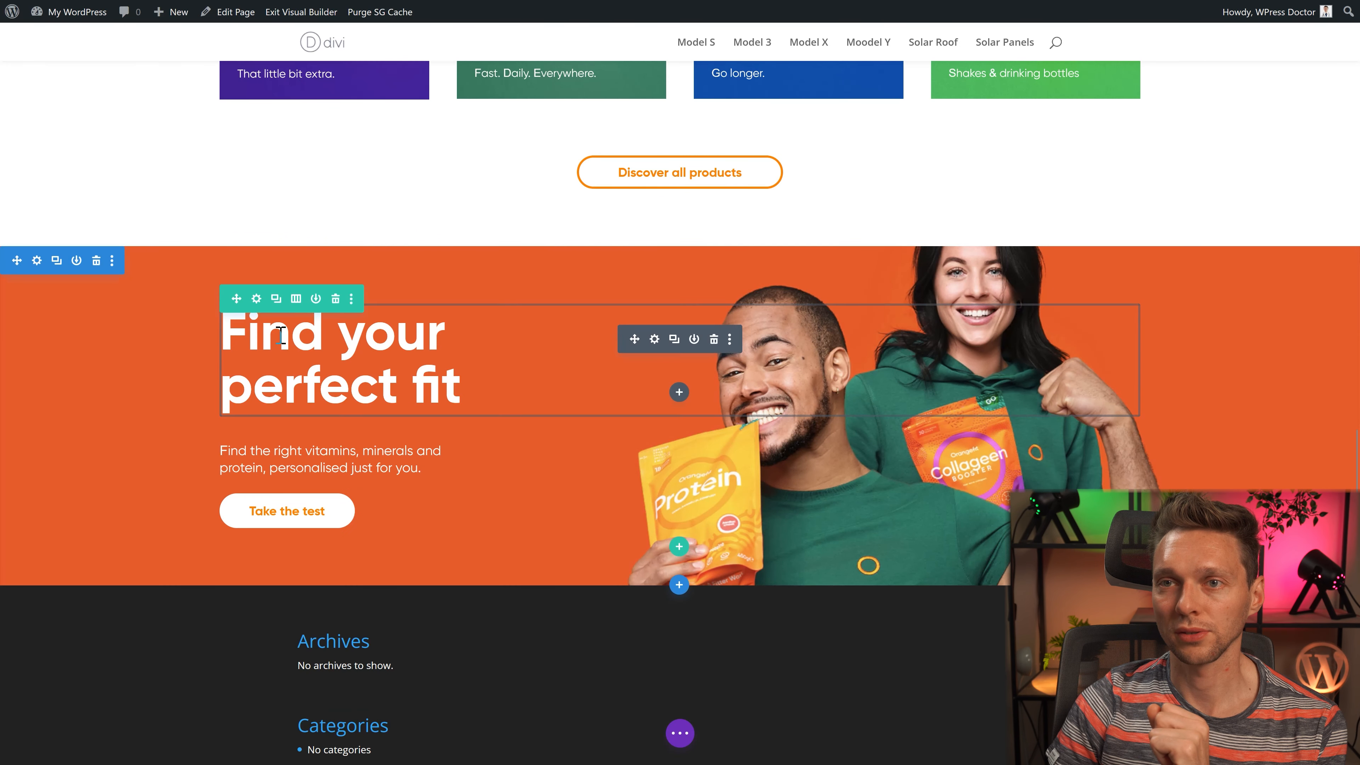
# Step: Set the banner row's max width to 1000px, save it, and compare the banner with the Orangefit site
pyautogui.click(257, 300)
pyautogui.click(807, 193)
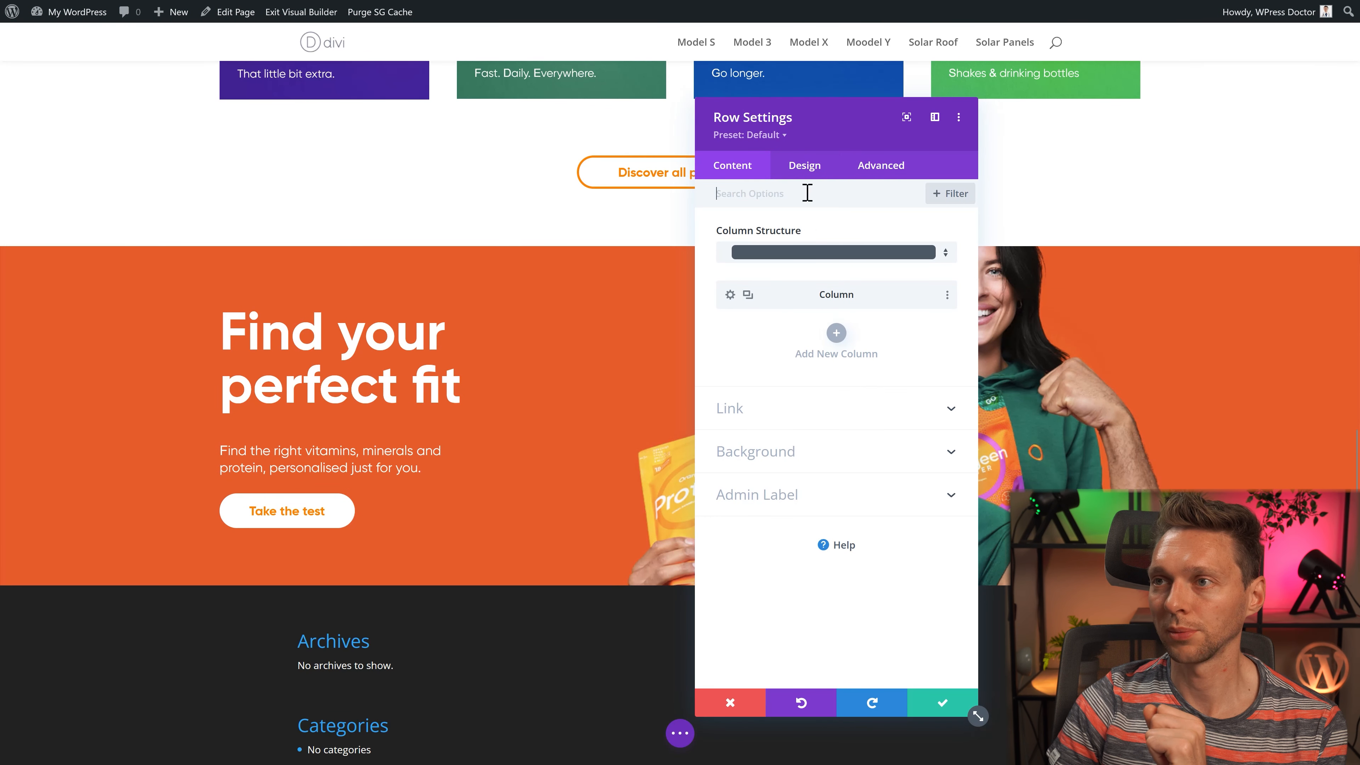
pyautogui.click(803, 170)
pyautogui.click(750, 229)
pyautogui.doubleClick(916, 447)
pyautogui.write('1000px')
pyautogui.moveTo(839, 128); pyautogui.dragTo(859, 211)
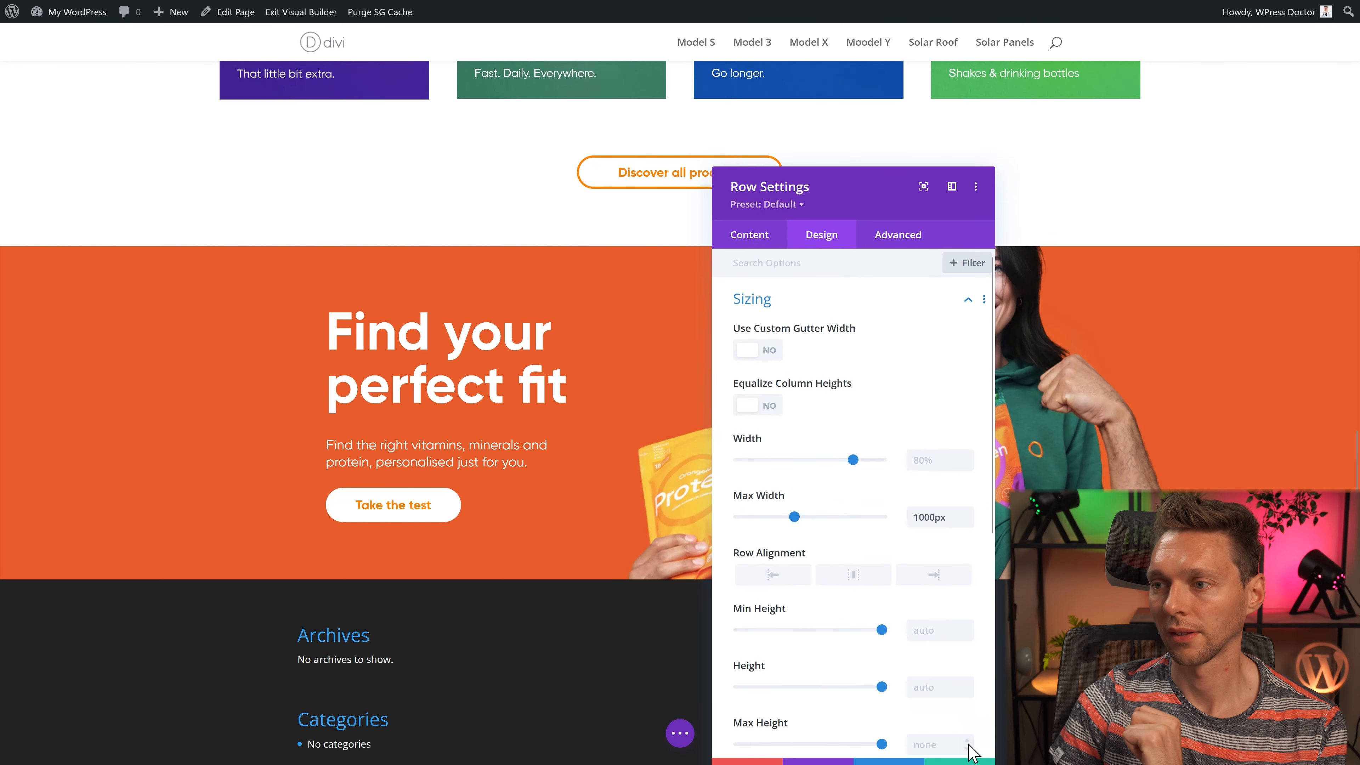
pyautogui.click(969, 760)
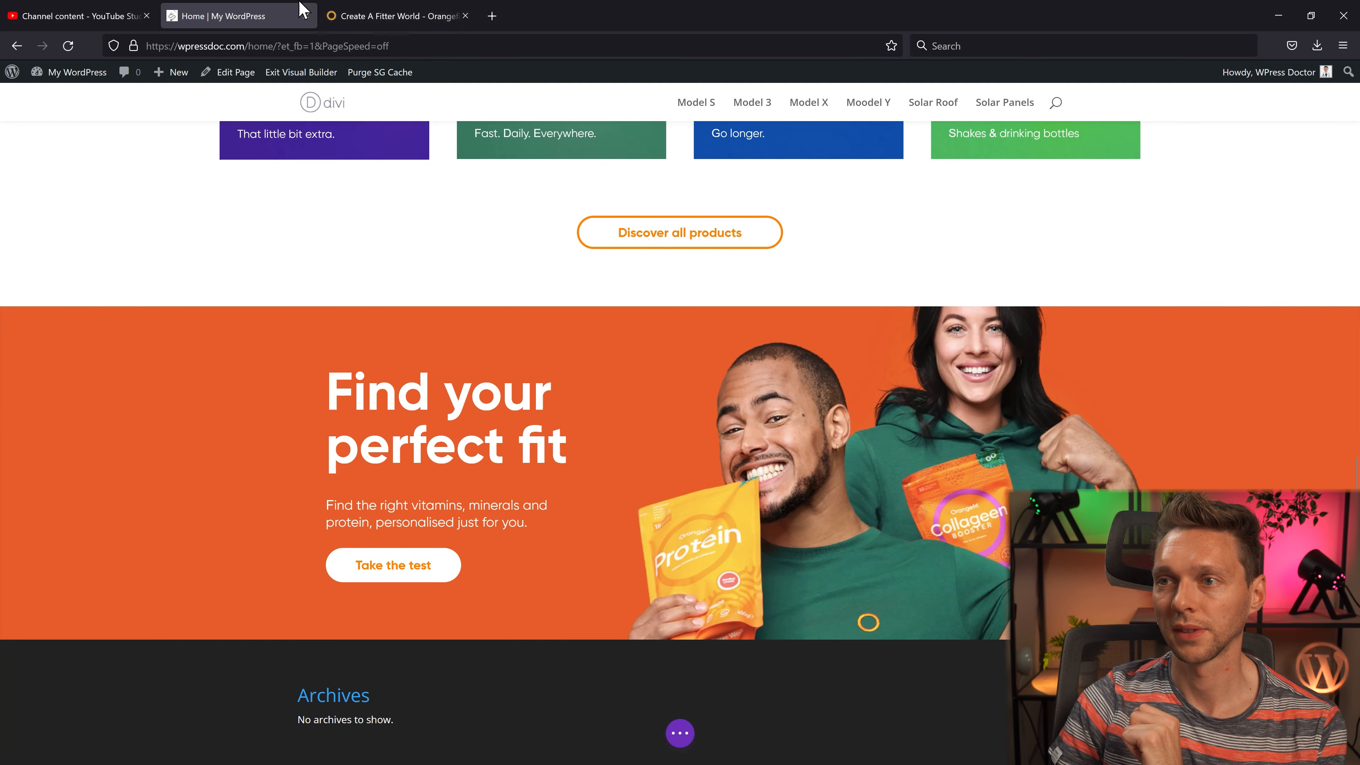
pyautogui.click(427, 11)
pyautogui.scroll(-3, 679, 375)
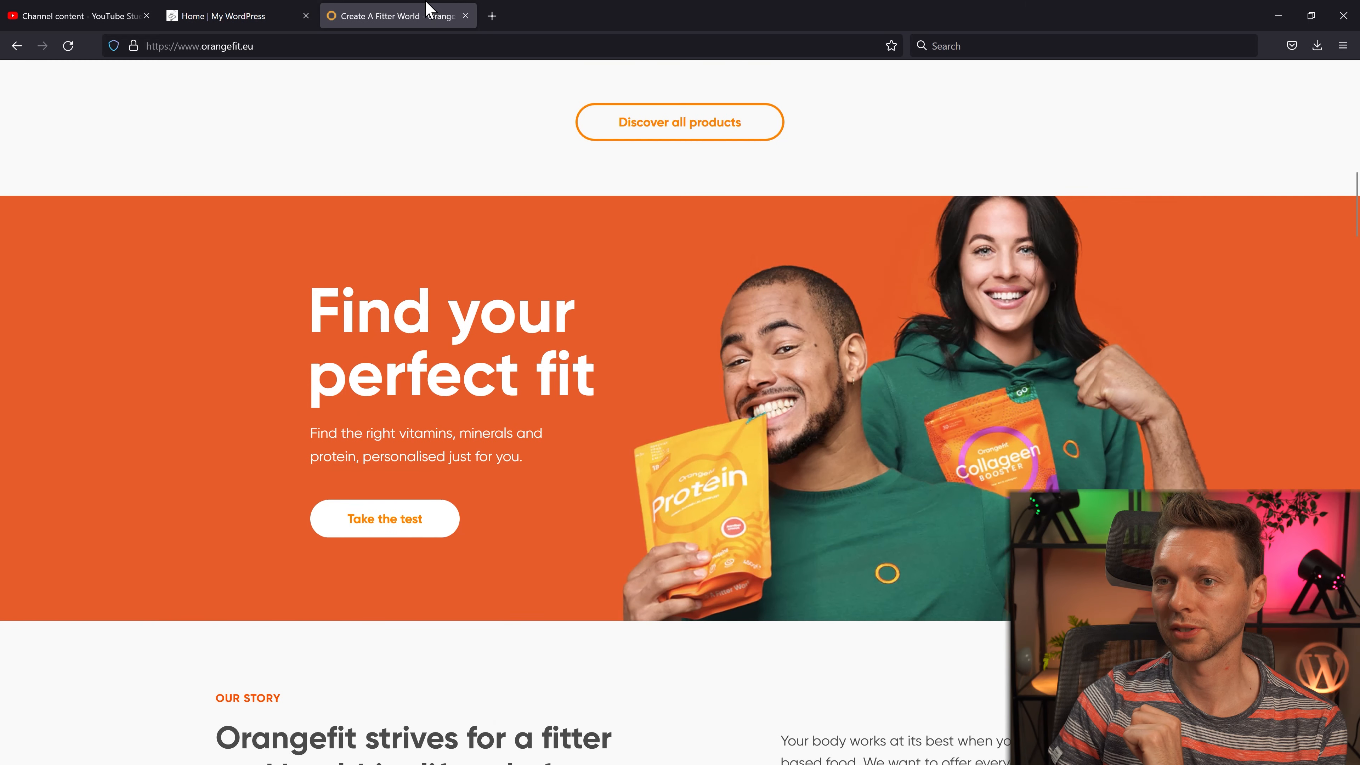
# Step: Compare the heading position and banner height of the recreated "Find your perfect fit" section with the Orangefit site
pyautogui.click(284, 12)
pyautogui.click(386, 12)
pyautogui.click(295, 11)
pyautogui.click(373, 6)
pyautogui.click(269, 6)
pyautogui.click(380, 6)
pyautogui.click(265, 17)
pyautogui.click(420, 4)
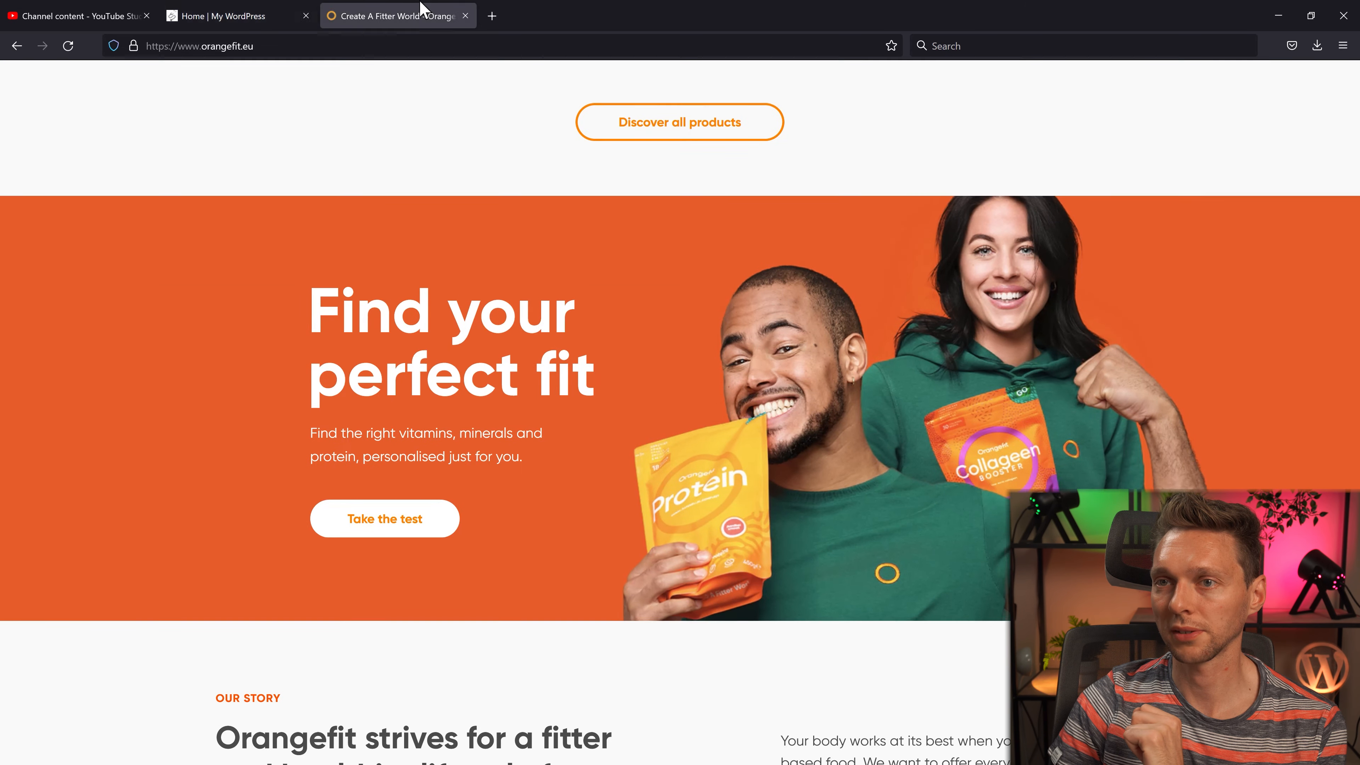
pyautogui.click(258, 12)
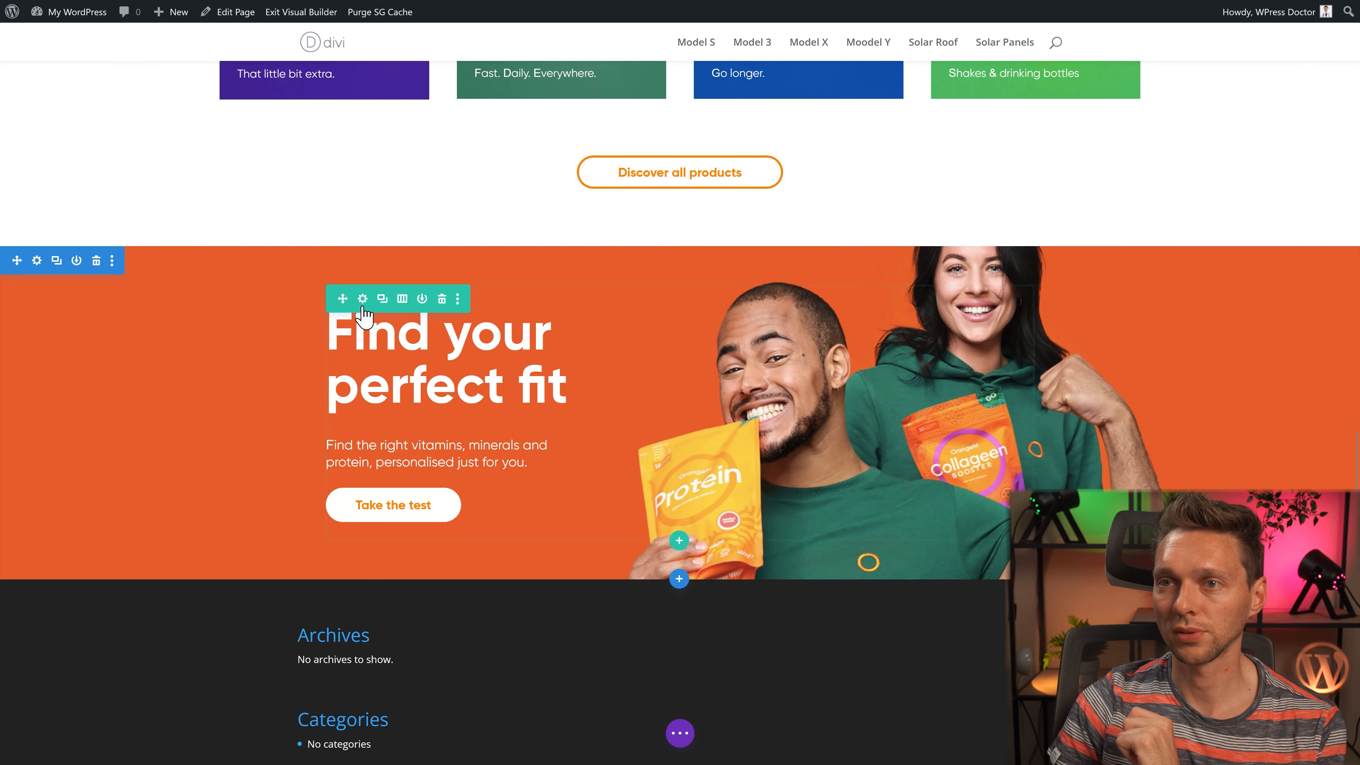
# Step: Increase the banner row's top and bottom spacing to match the height of the Orangefit banner
pyautogui.click(363, 300)
pyautogui.click(821, 191)
pyautogui.click(783, 298)
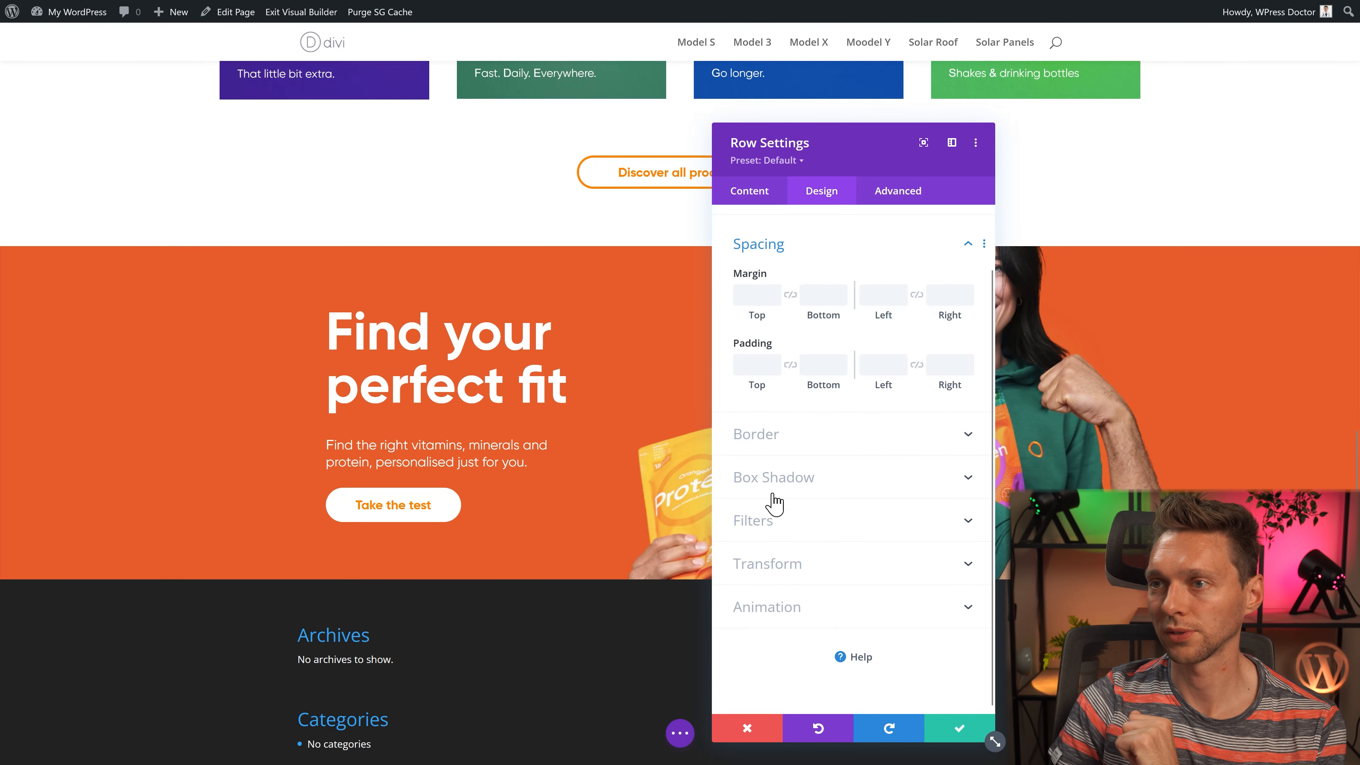
pyautogui.click(375, 13)
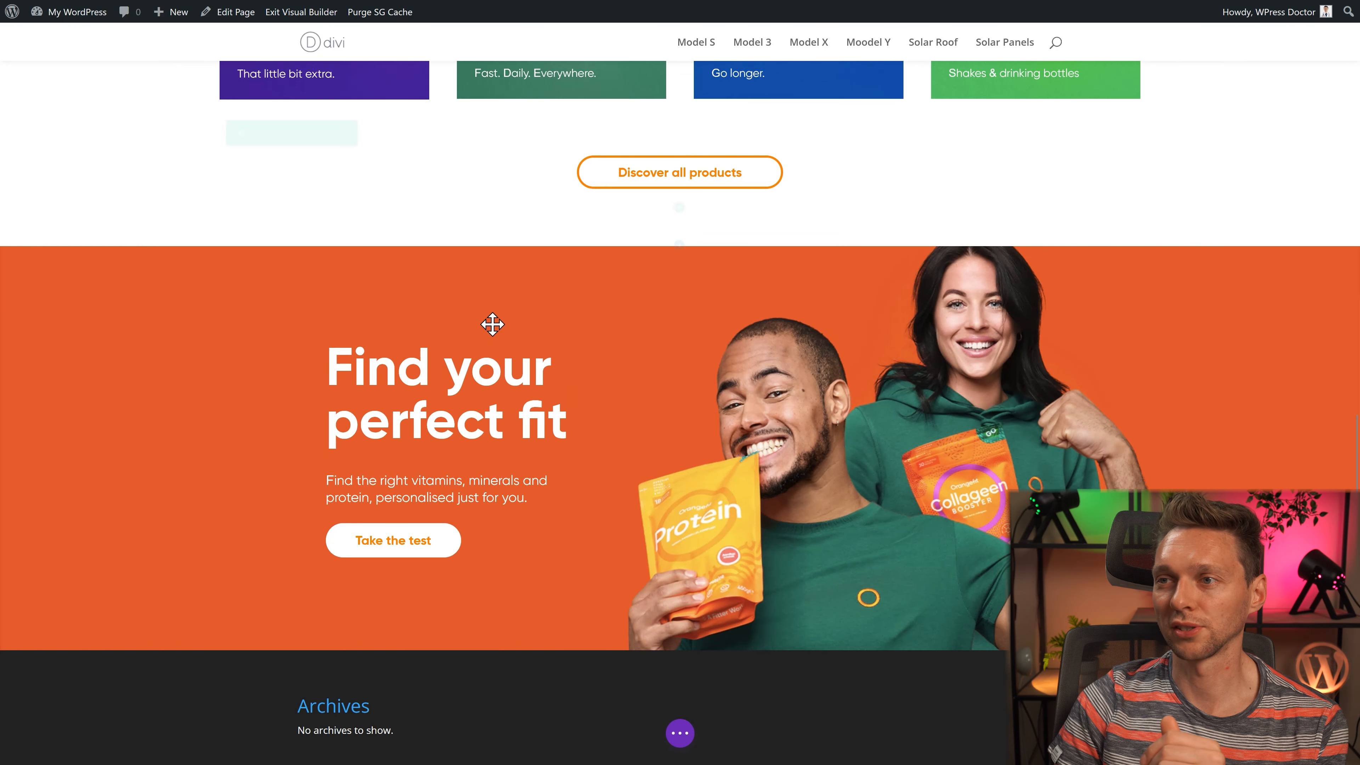
# Step: Add a new section with a two-column row below the "Find your perfect fit" banner for the Our Story content
pyautogui.scroll(-2, 492, 321)
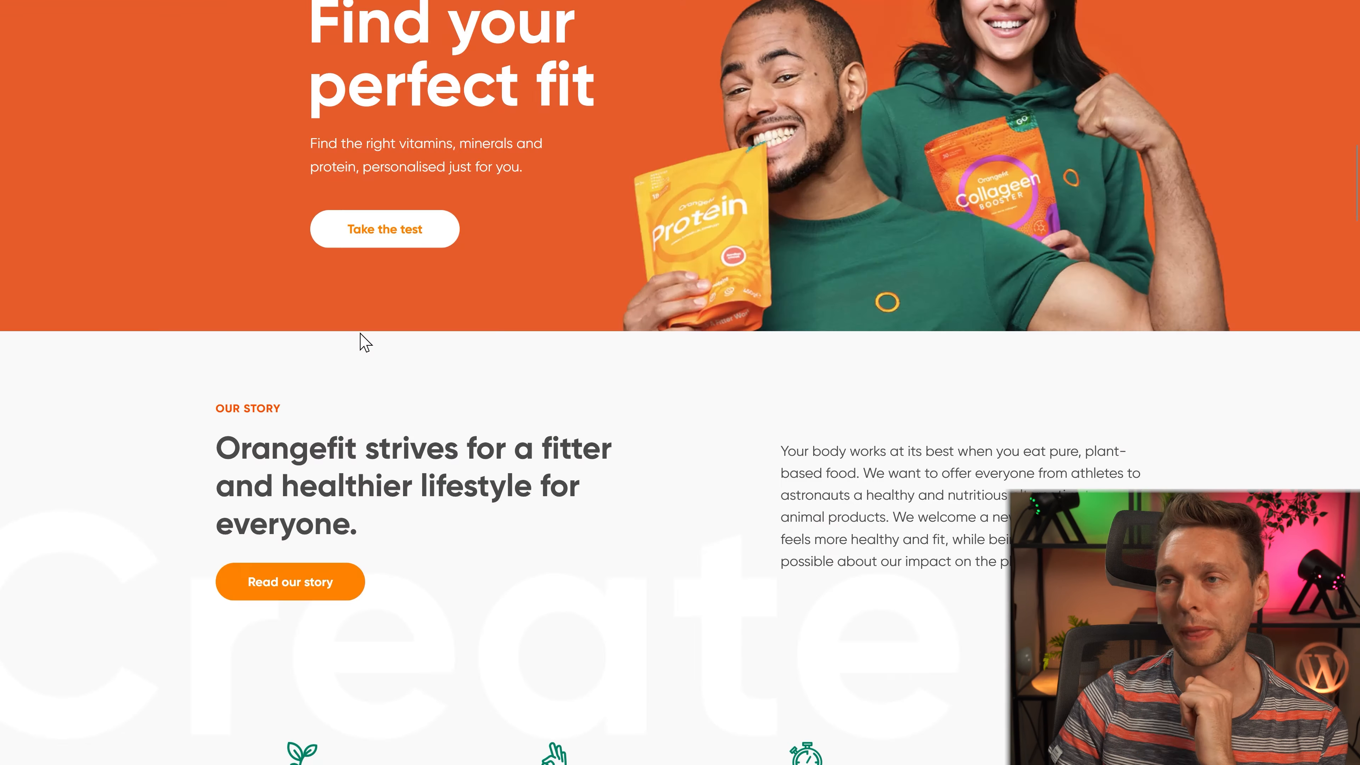
pyautogui.scroll(-4, 321, 391)
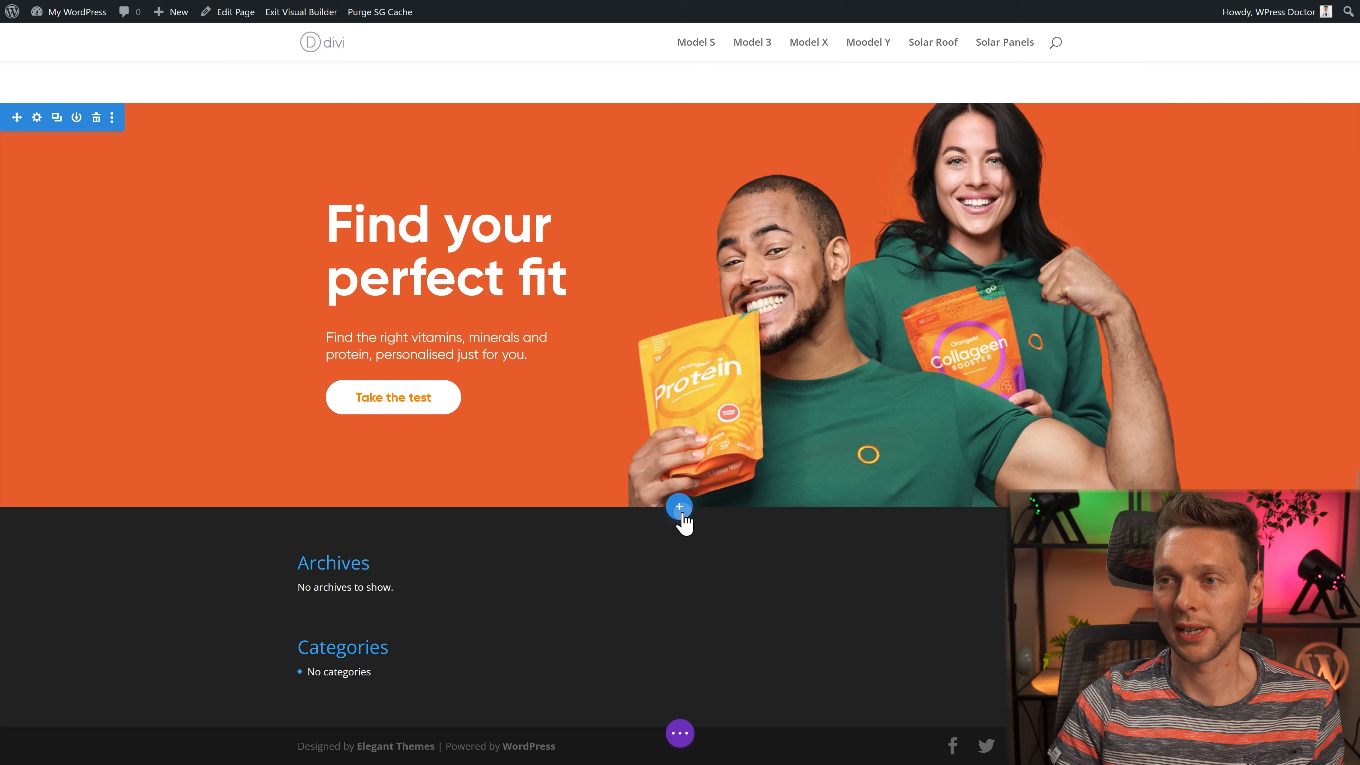
pyautogui.click(679, 506)
pyautogui.click(614, 478)
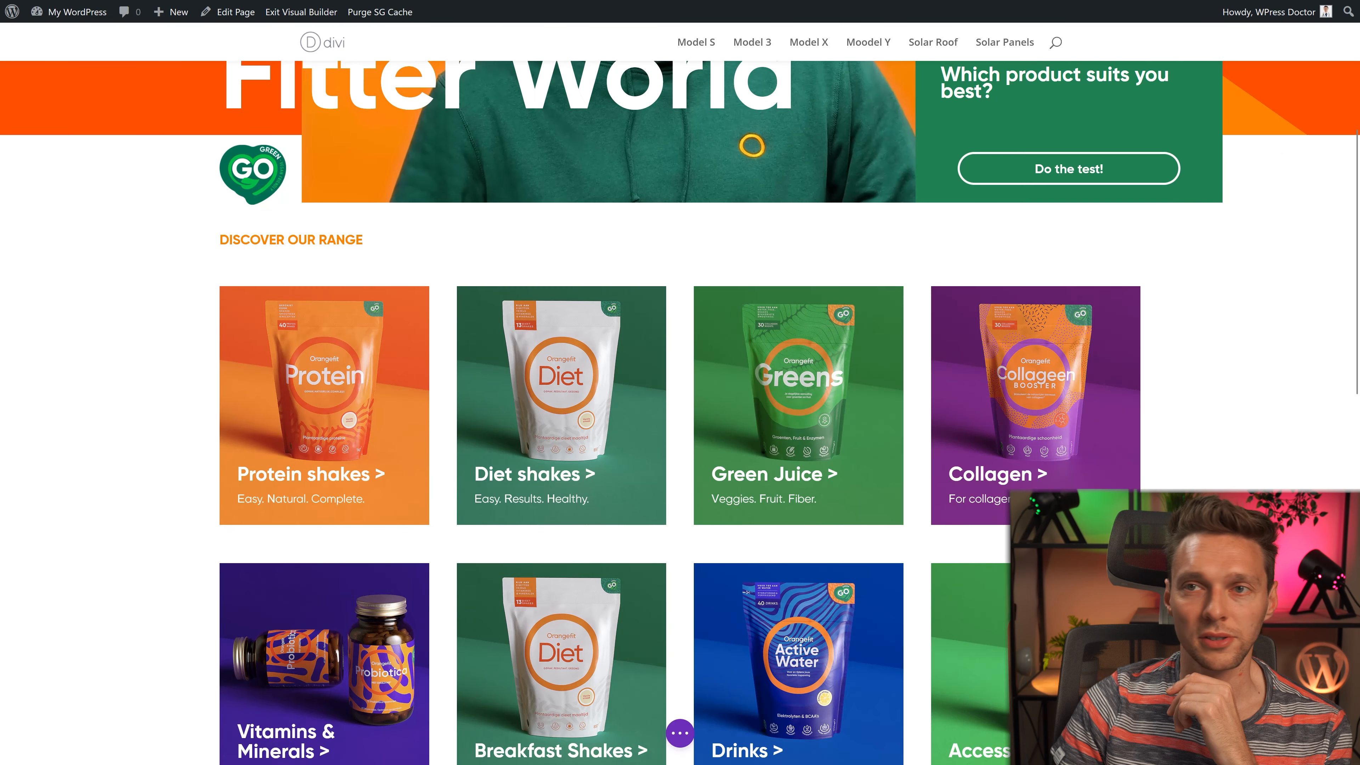
# Step: Copy the "DISCOVER OUR RANGE" text module and paste it into the first column of the new two-column row
pyautogui.click(729, 238)
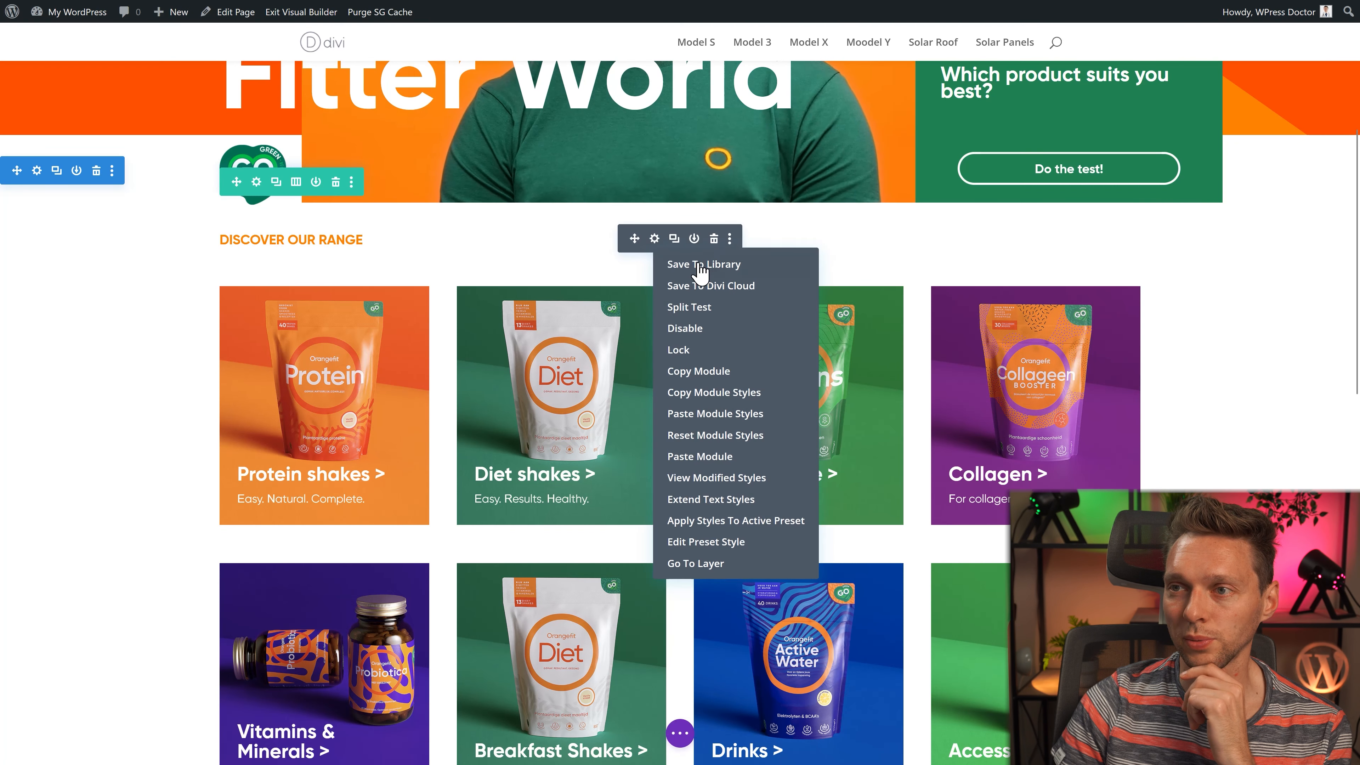
pyautogui.click(705, 371)
pyautogui.scroll(-10, 701, 364)
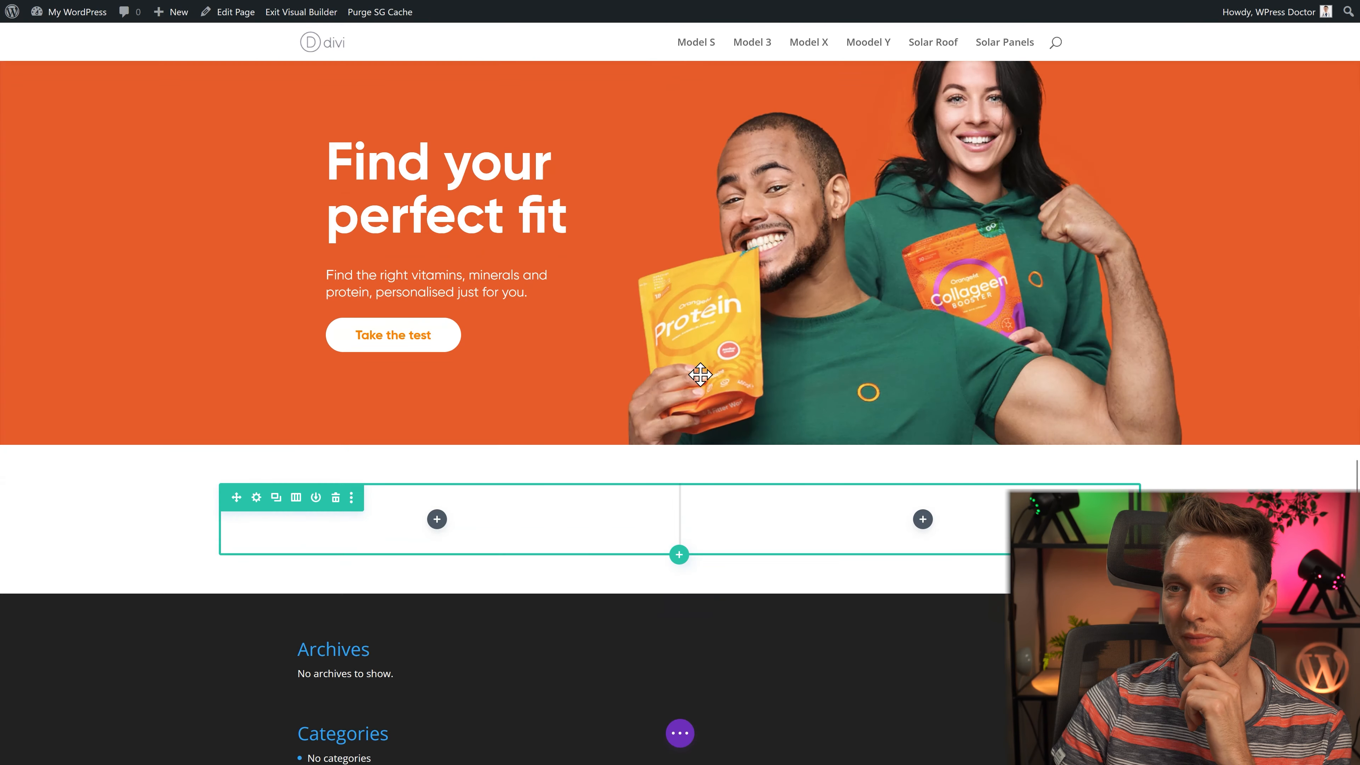
pyautogui.rightClick(444, 520)
pyautogui.click(407, 378)
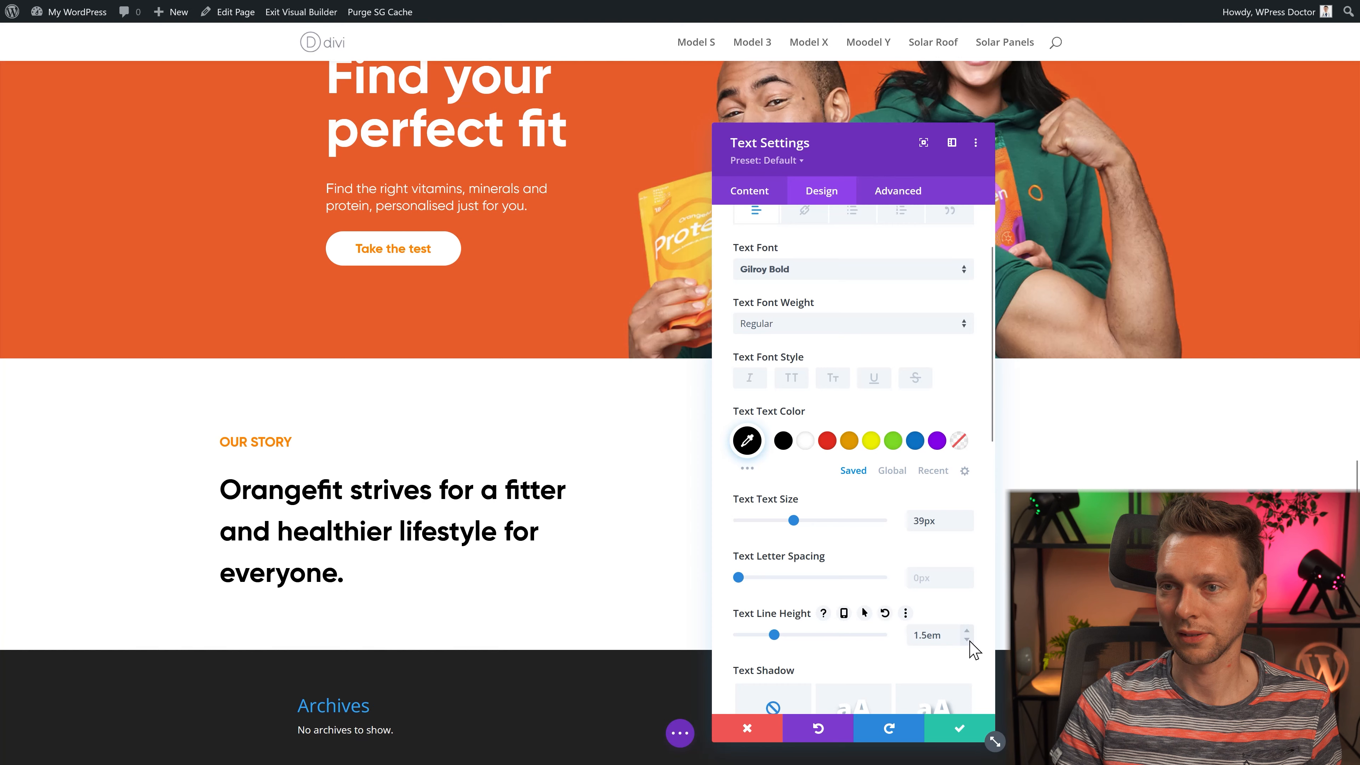
# Step: Reduce the "Orangefit strives for a fitter" heading's line height, save it, and paste a copy of the "Take the test" button below it
pyautogui.click(967, 641)
pyautogui.click(957, 728)
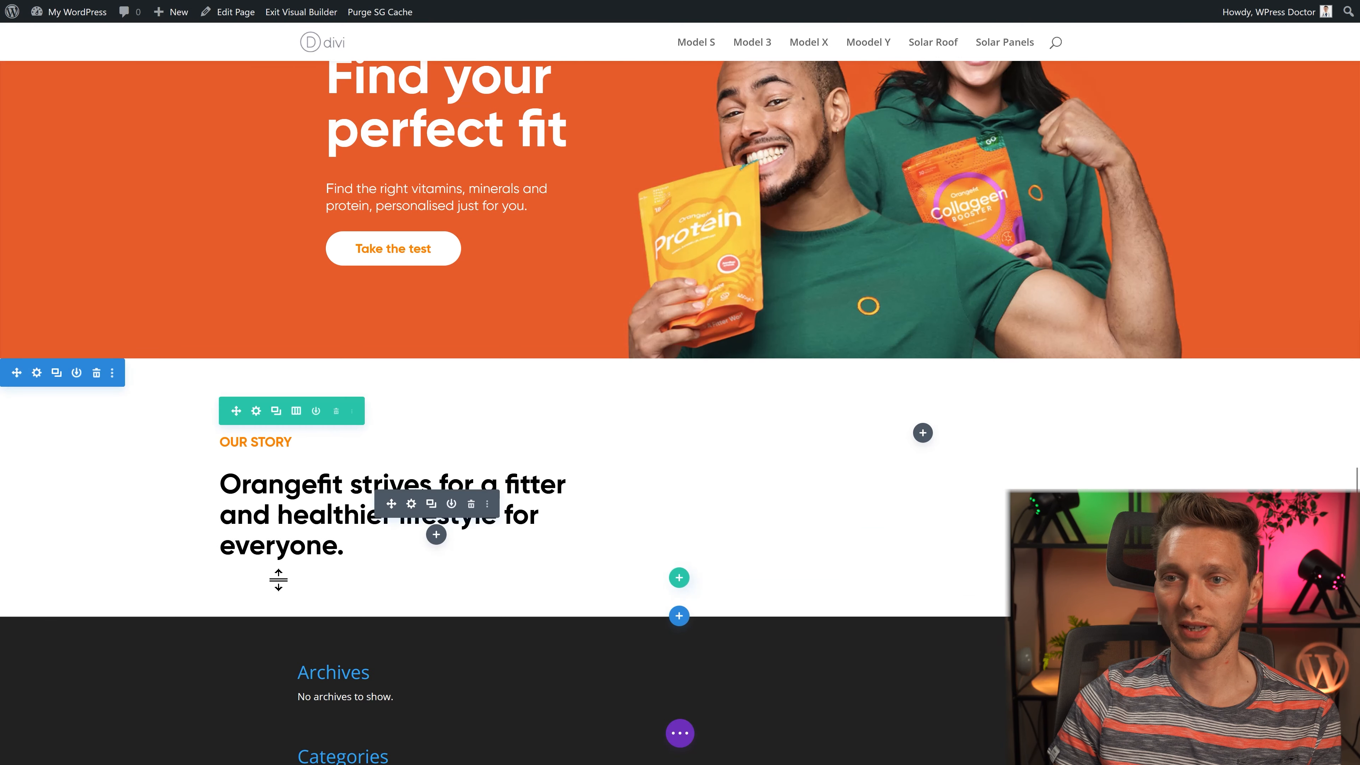
pyautogui.scroll(6, 714, 493)
pyautogui.scroll(13, 717, 470)
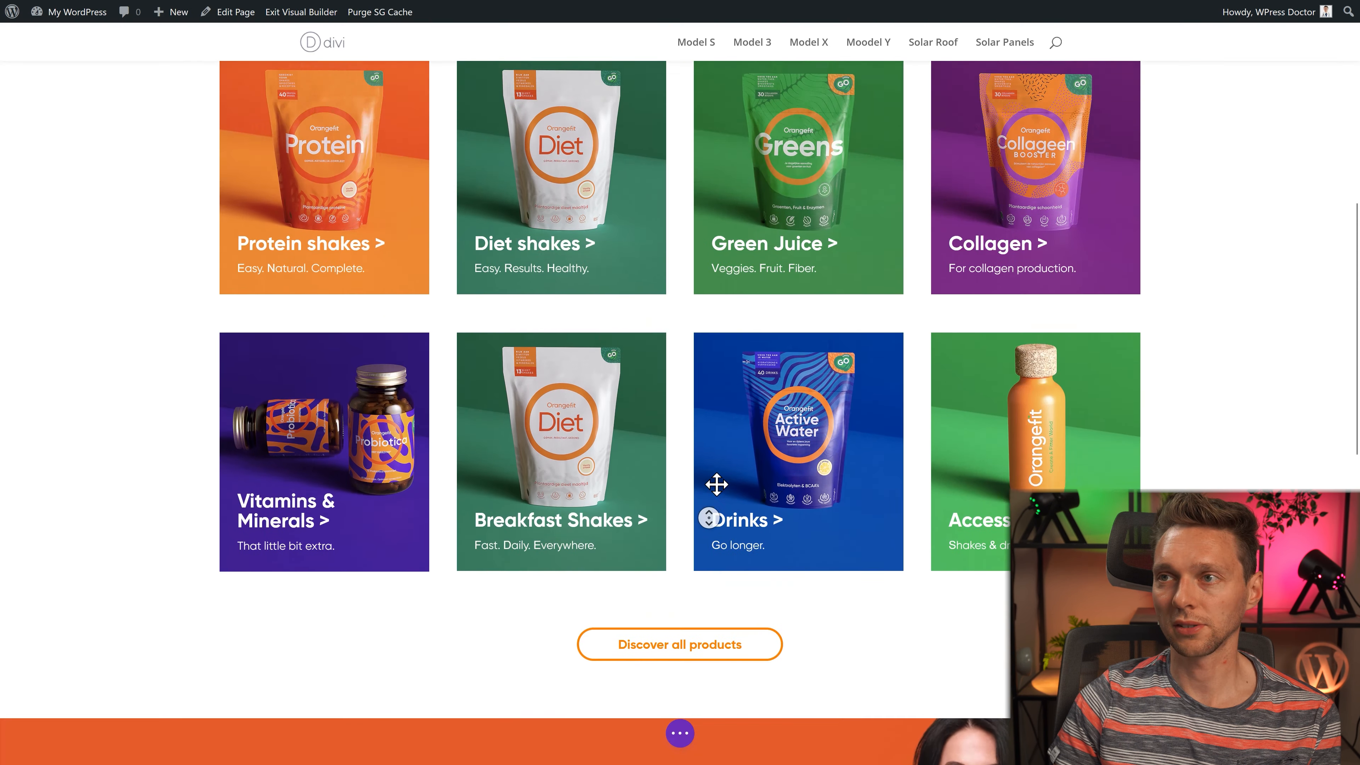
pyautogui.scroll(-15, 716, 489)
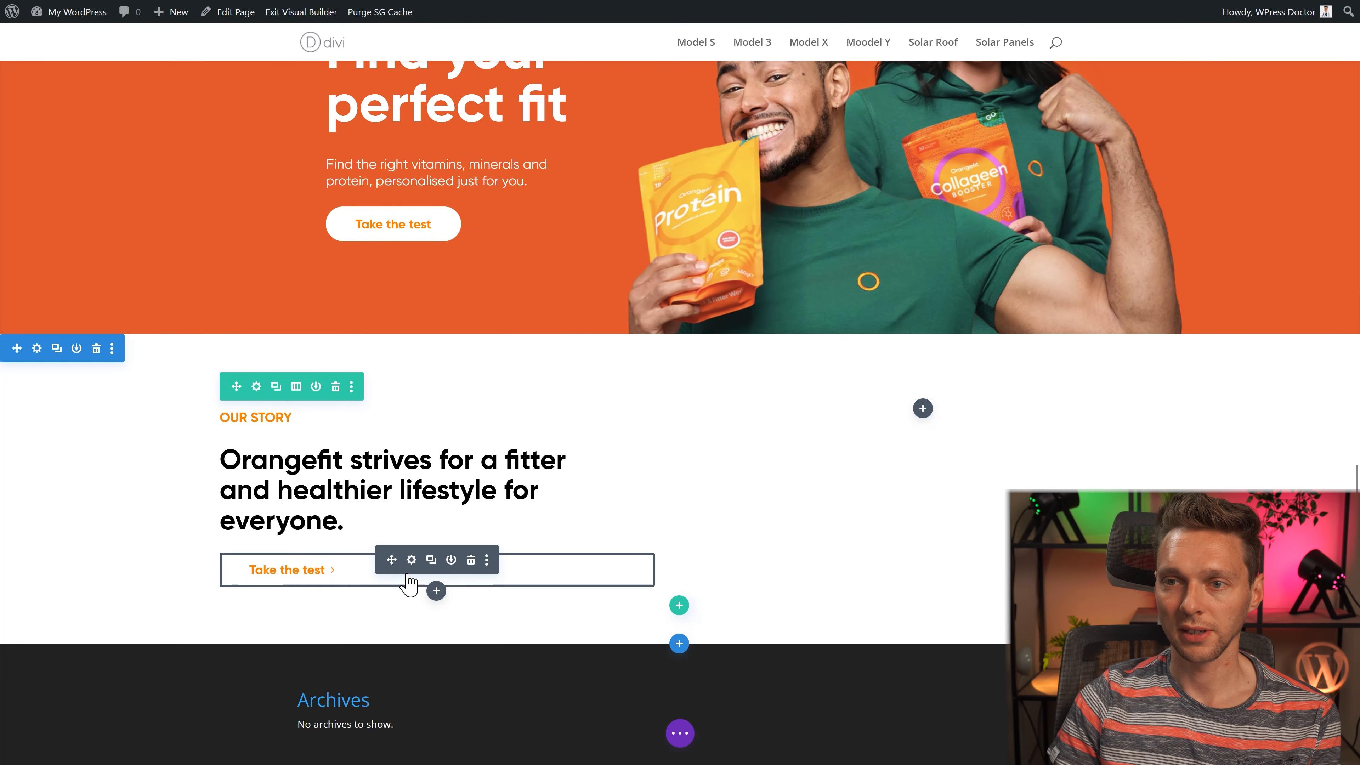
# Step: Restyle the pasted "Take the test" button with white text and the global orange background
pyautogui.click(407, 560)
pyautogui.click(821, 190)
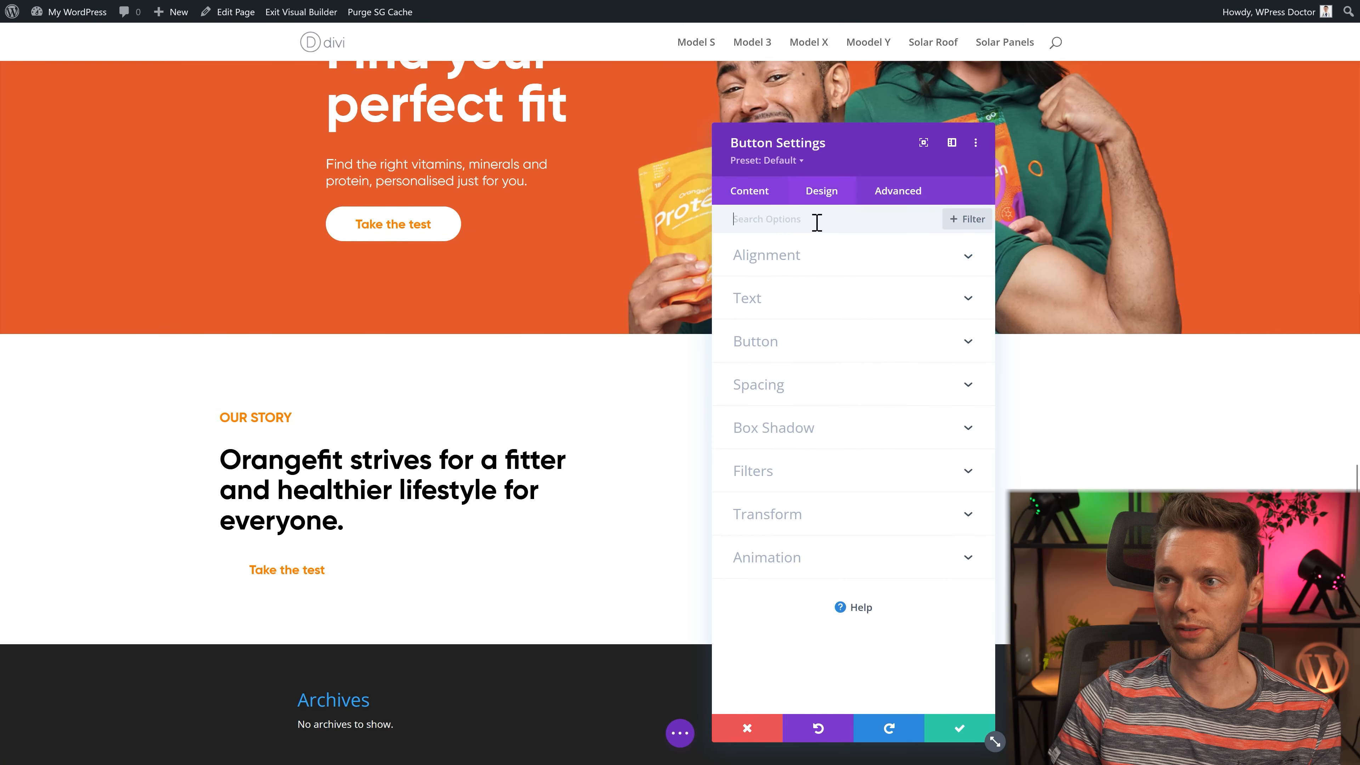
pyautogui.click(768, 341)
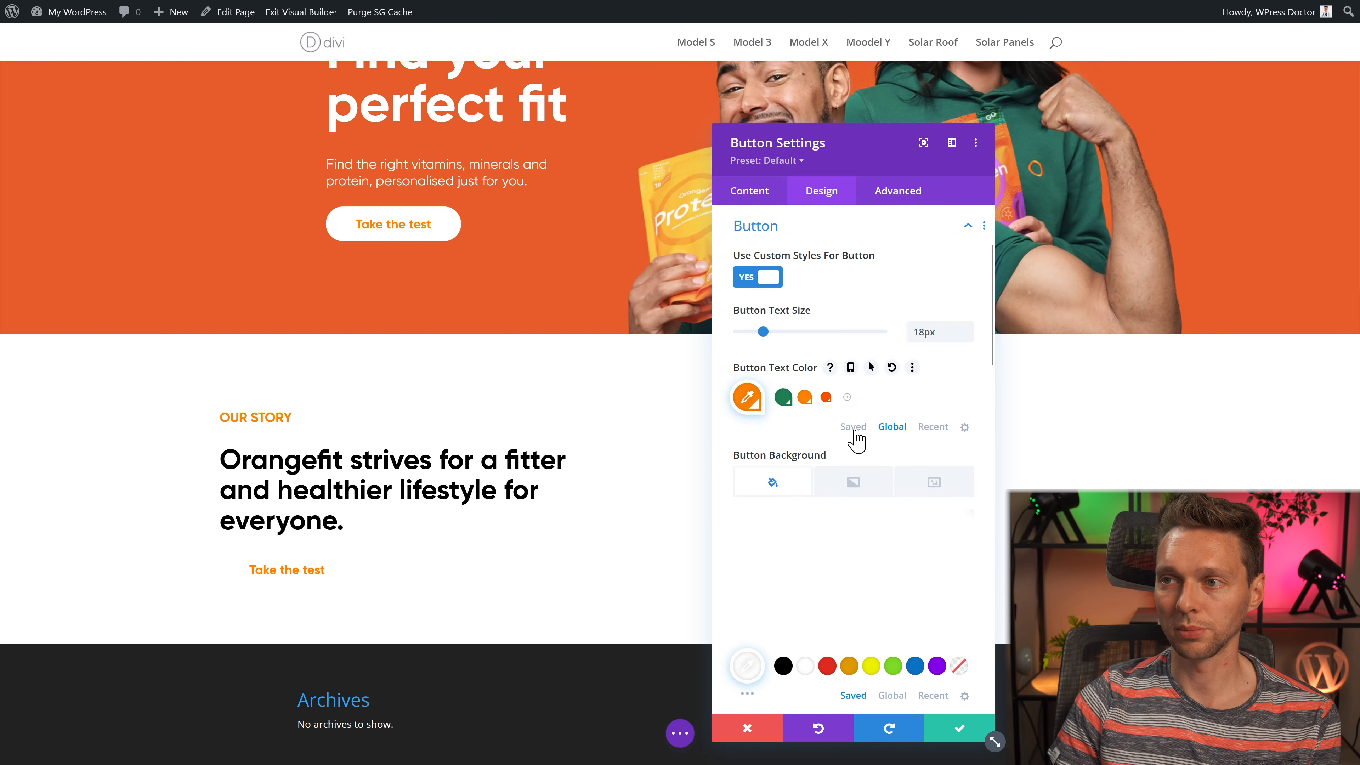
pyautogui.click(805, 402)
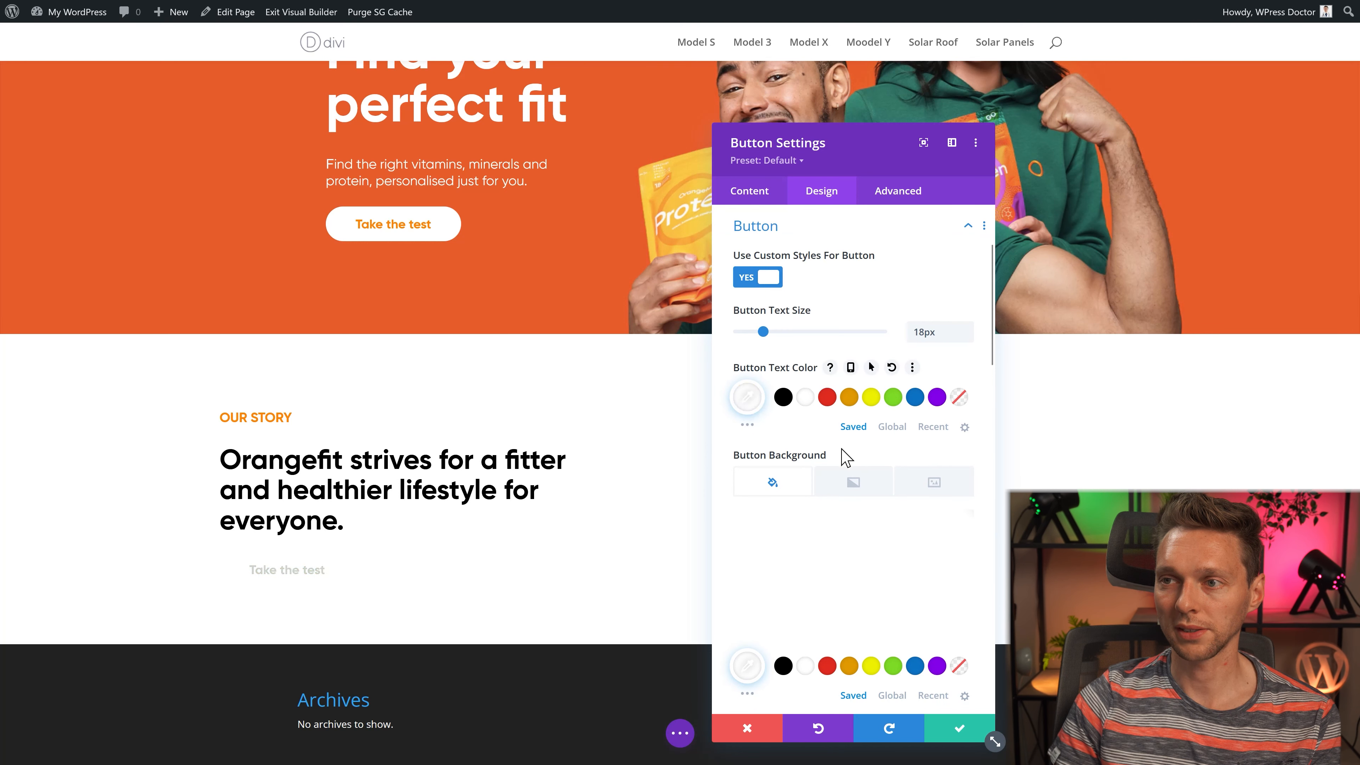
pyautogui.click(887, 695)
pyautogui.click(804, 666)
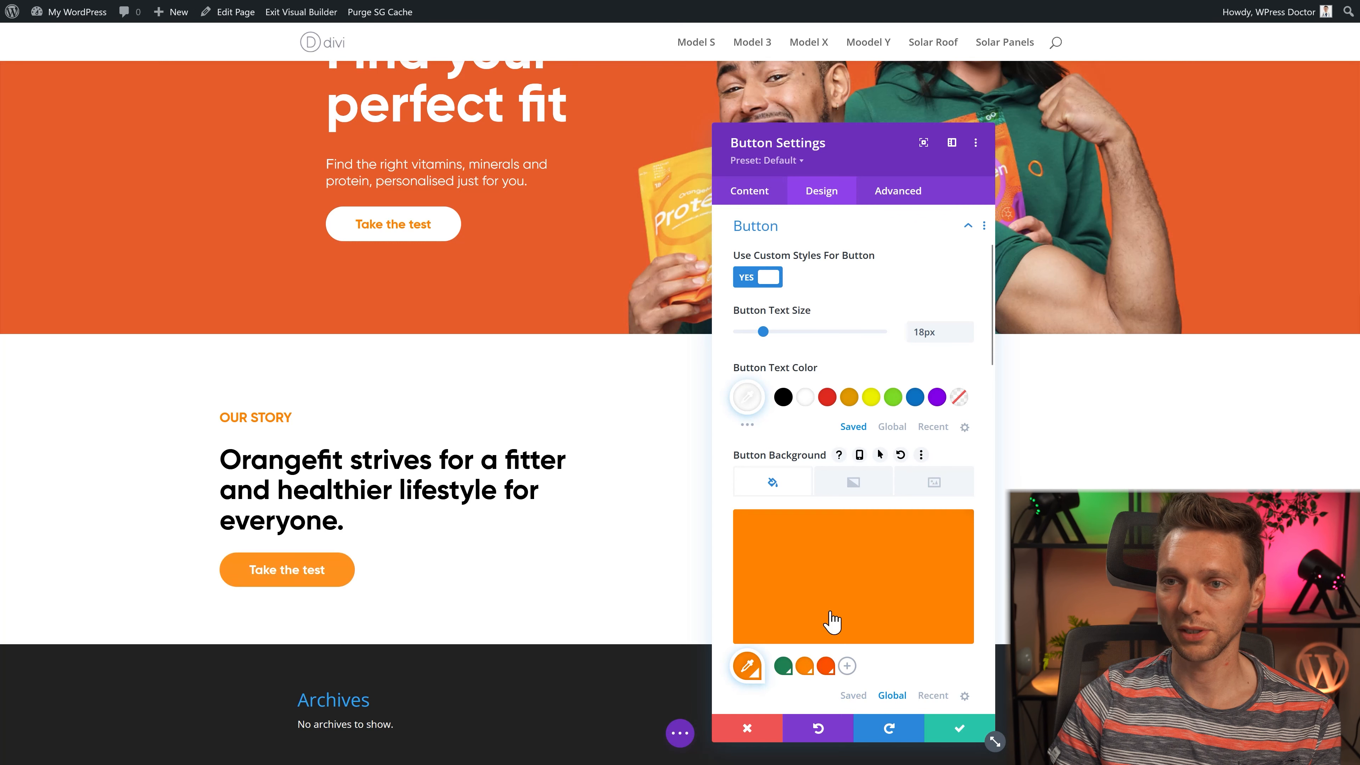
# Step: Change the orange button's label to "Read our story" and save it
pyautogui.click(762, 196)
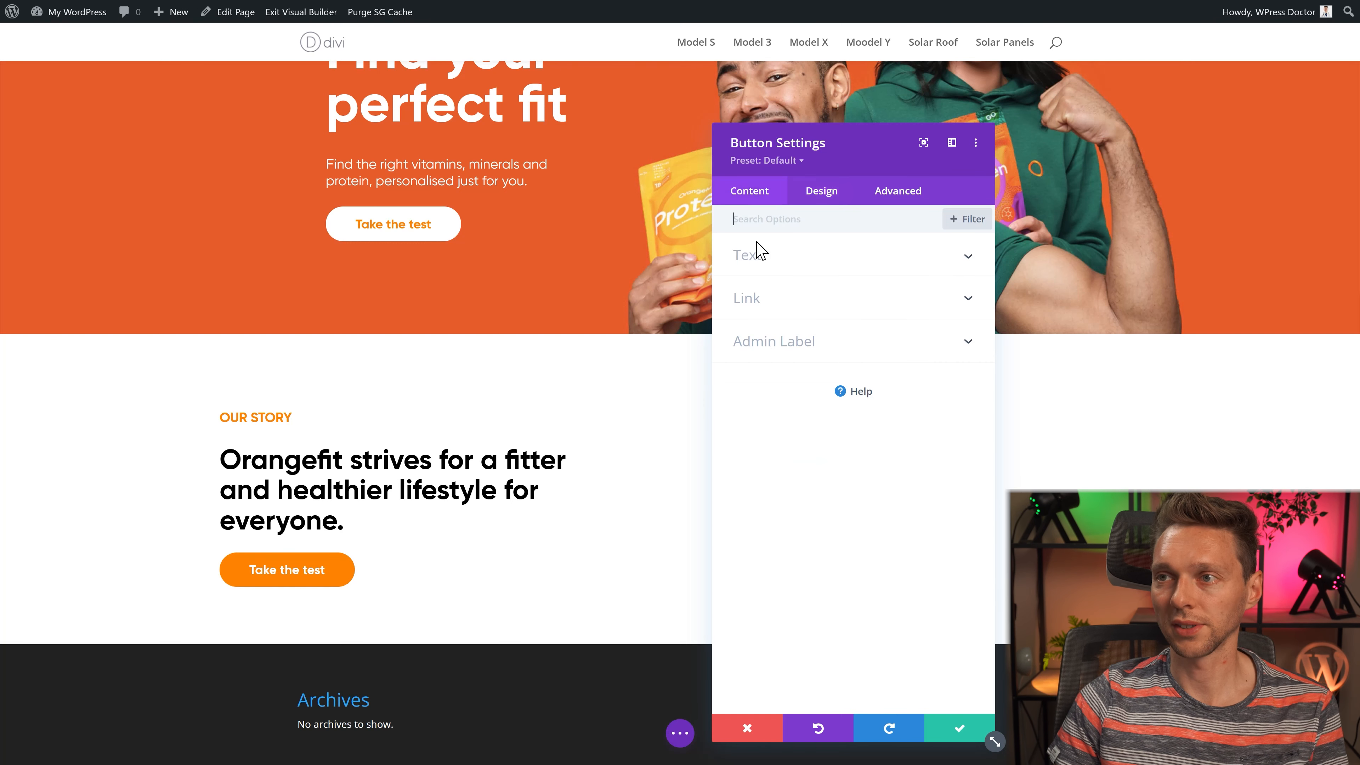
pyautogui.tripleClick(811, 304)
pyautogui.write('Read o')
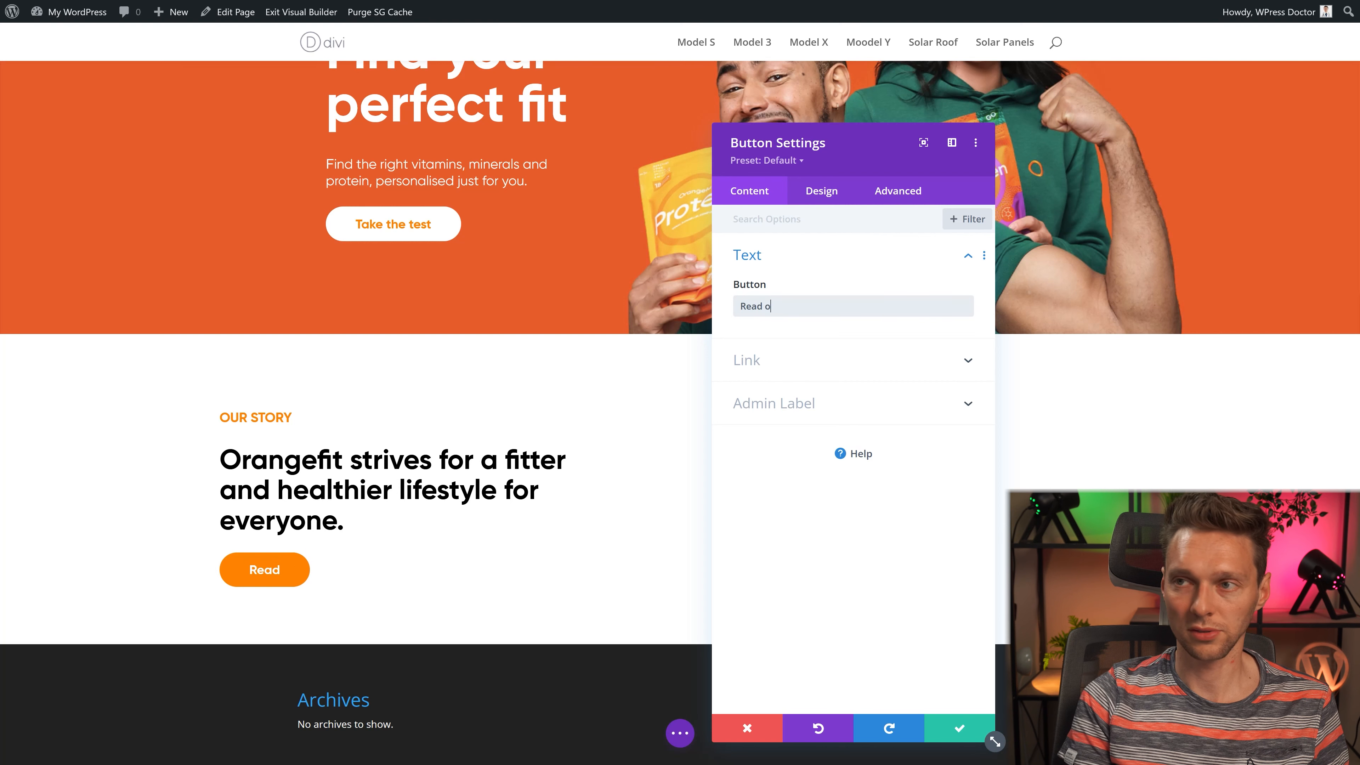
pyautogui.write('ur story')
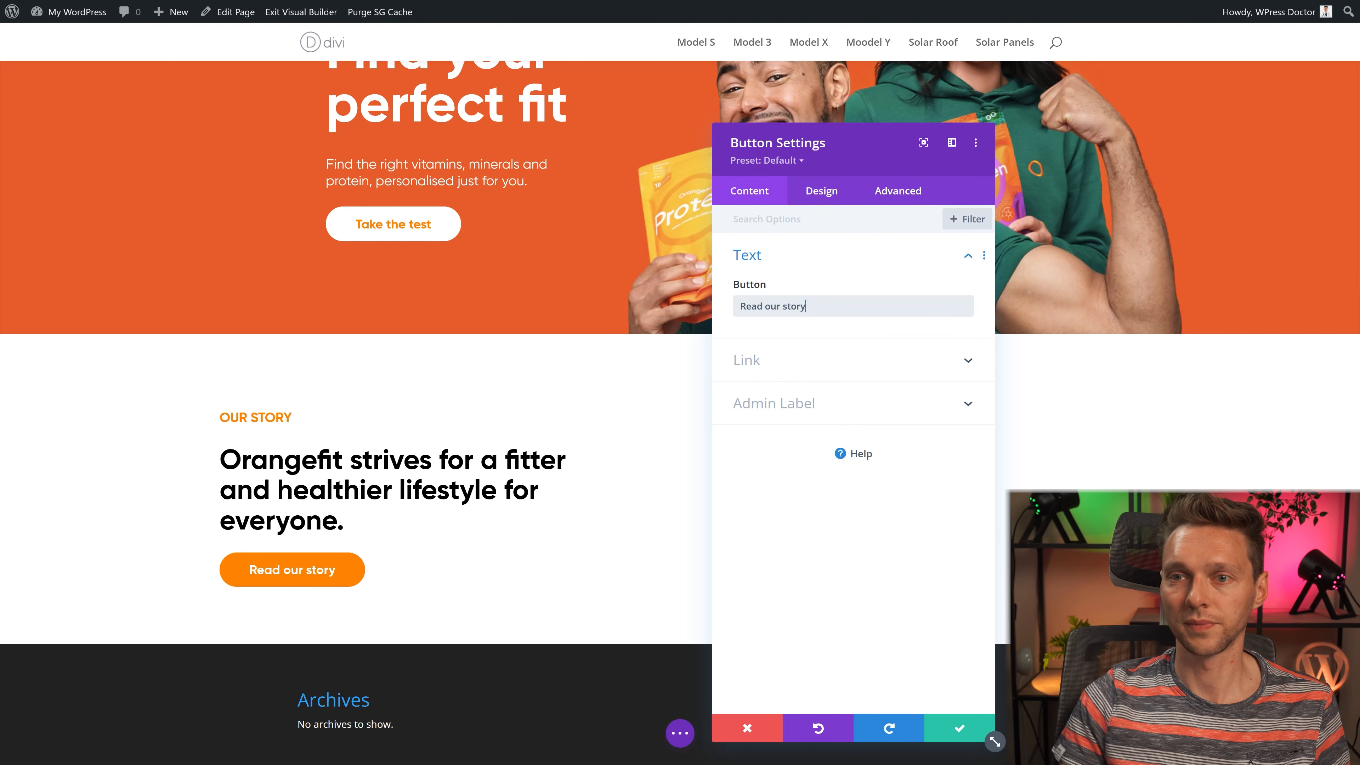
pyautogui.click(959, 728)
# Step: Copy the banner's description into the Our Story row's second column and turn it into black text starting "Your body works at its best"
pyautogui.scroll(2, 664, 257)
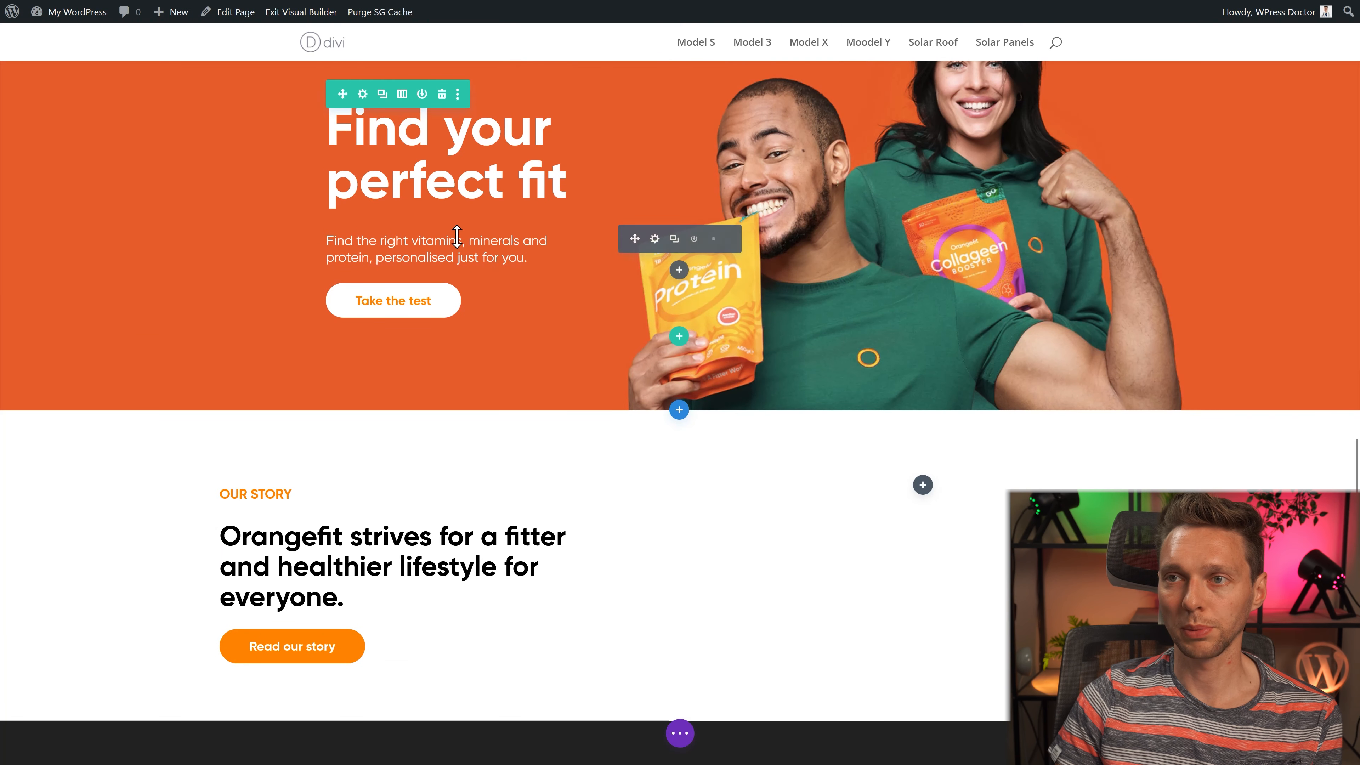
pyautogui.click(655, 240)
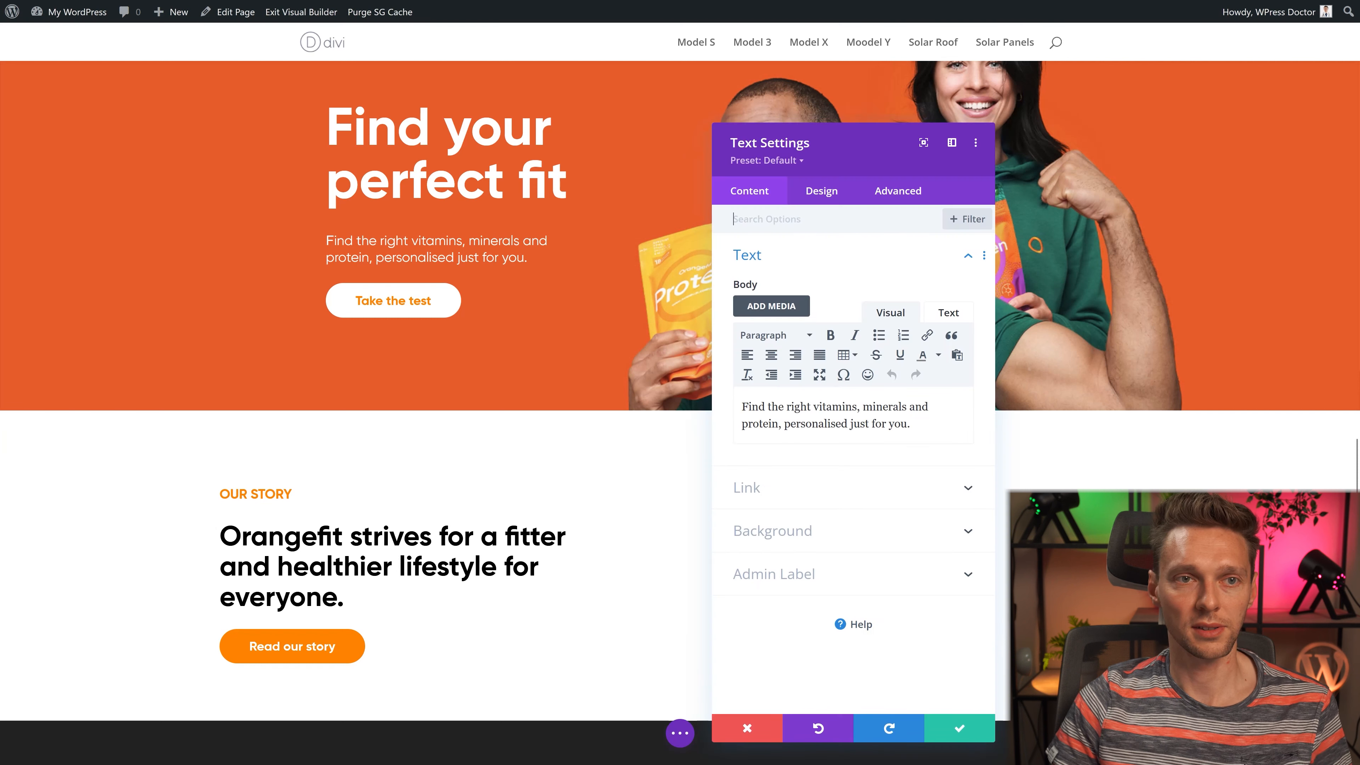
pyautogui.click(821, 190)
pyautogui.moveTo(810, 143); pyautogui.dragTo(305, 95)
pyautogui.click(706, 471)
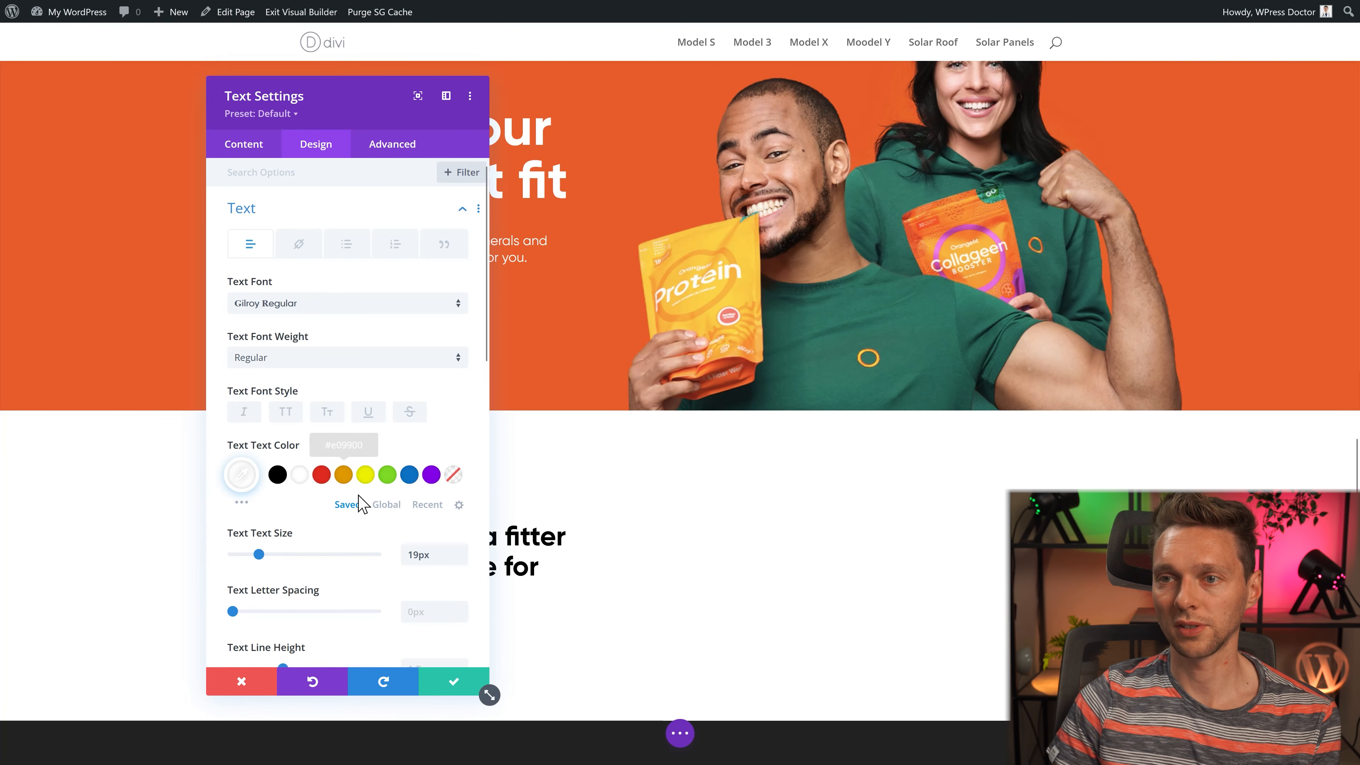
pyautogui.click(277, 474)
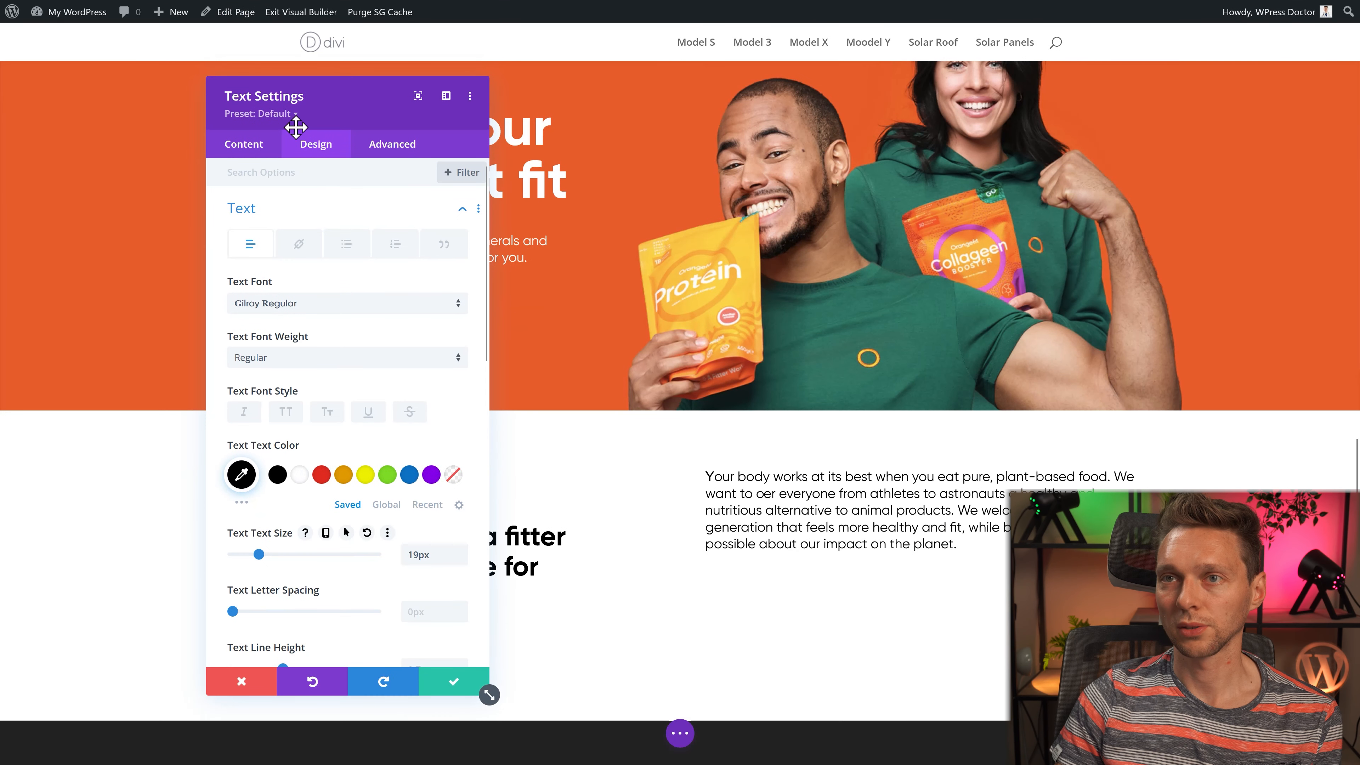
# Step: Narrow the "Your body works at its best" text module in its sizing settings so the first line breaks after "plant-"
pyautogui.click(252, 209)
pyautogui.click(267, 321)
pyautogui.moveTo(375, 229); pyautogui.dragTo(341, 230)
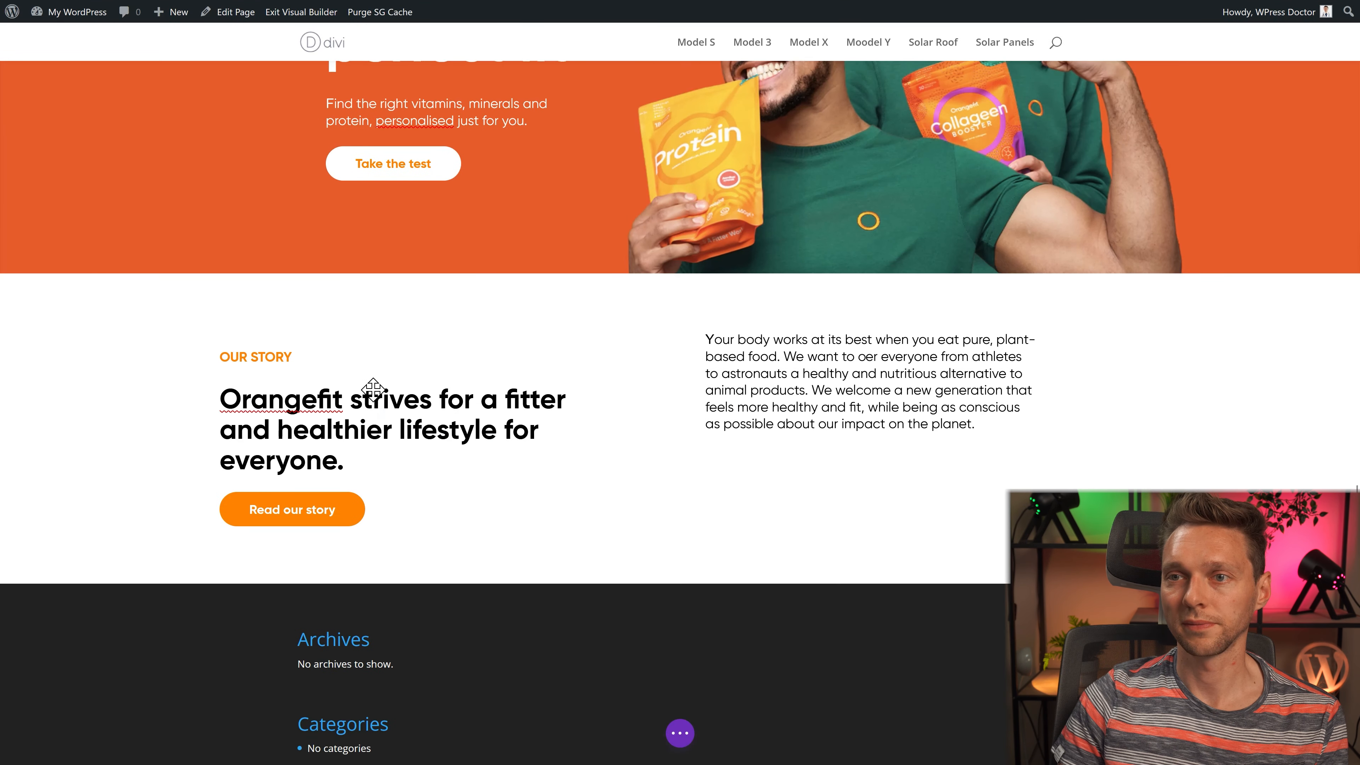
# Step: Set the image width of the "Plant-based" blurb's leaf icon to 42px
pyautogui.scroll(-1, 374, 389)
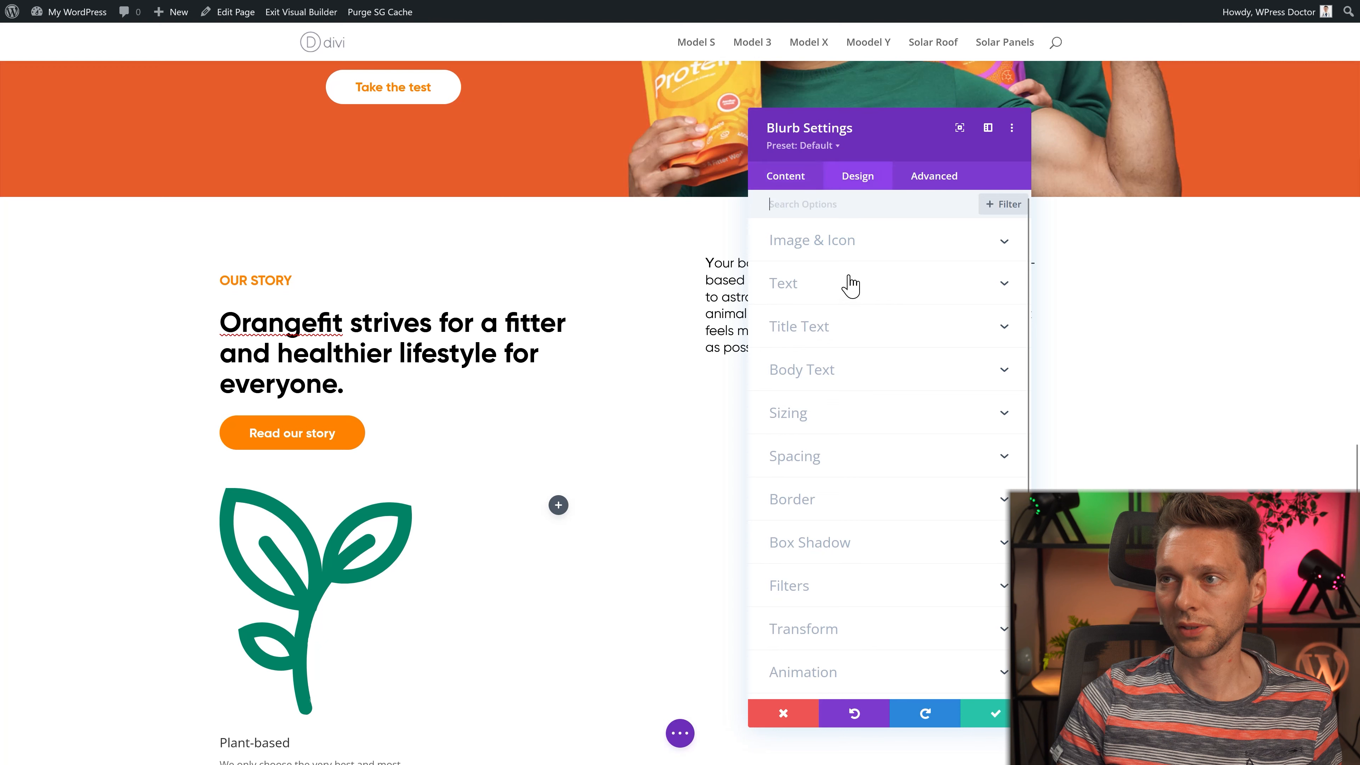
pyautogui.click(825, 240)
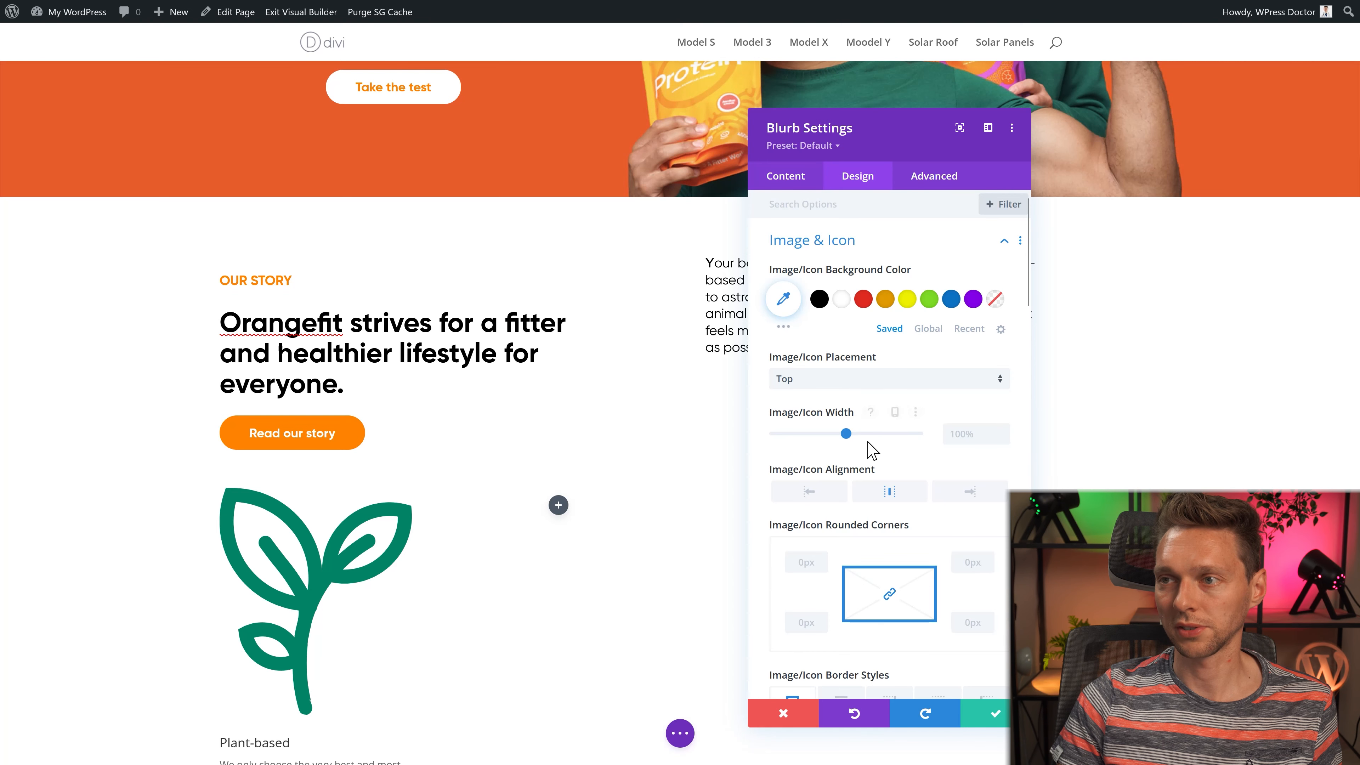
pyautogui.click(789, 433)
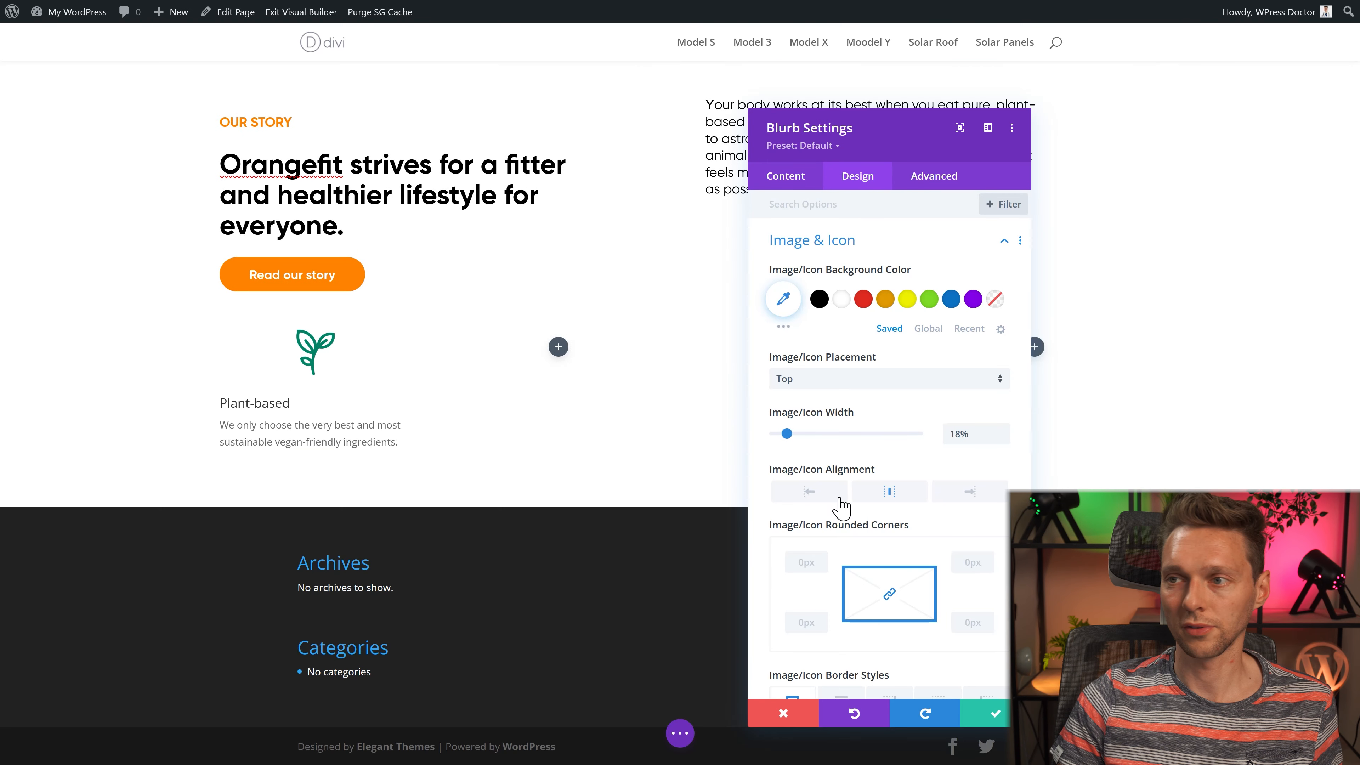
pyautogui.doubleClick(984, 433)
pyautogui.write('42px')
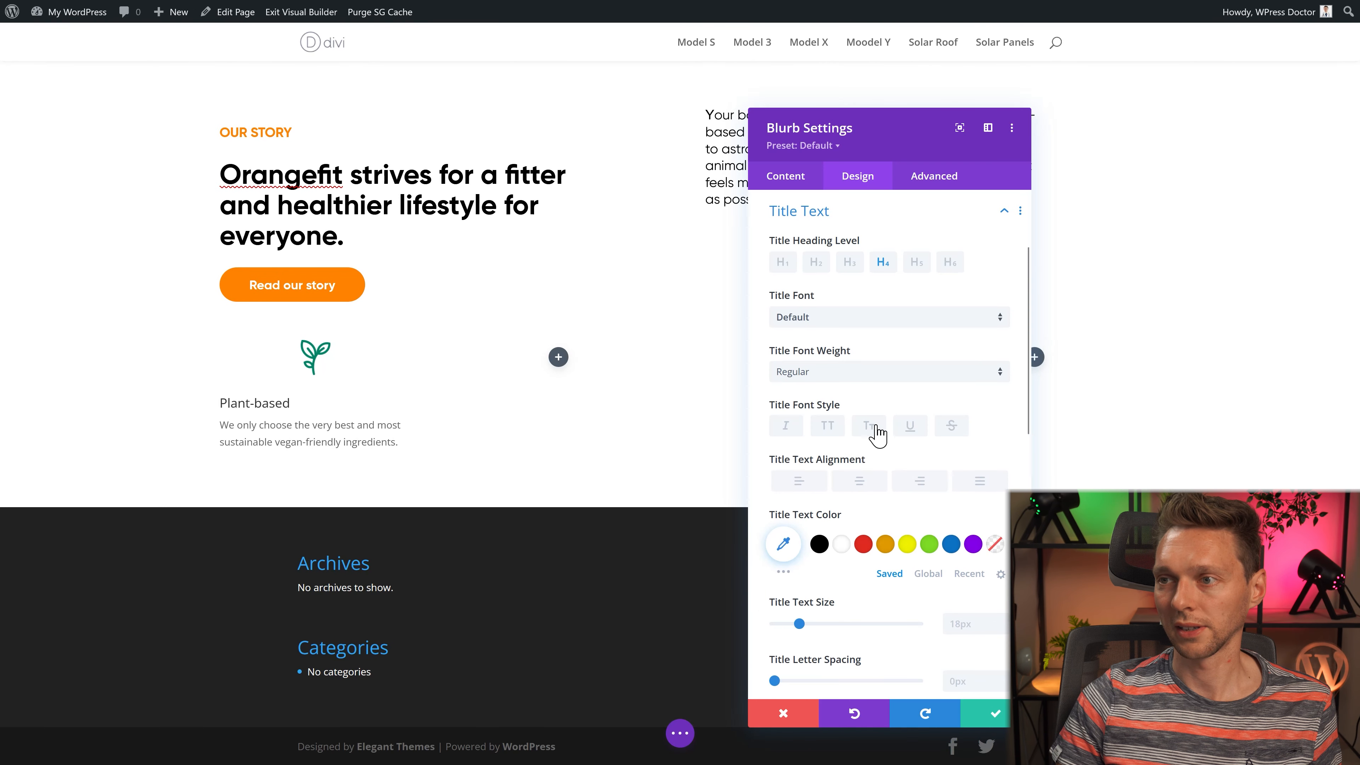
# Step: Center the "Plant-based" blurb title and give it the global green text color
pyautogui.click(860, 481)
pyautogui.click(927, 573)
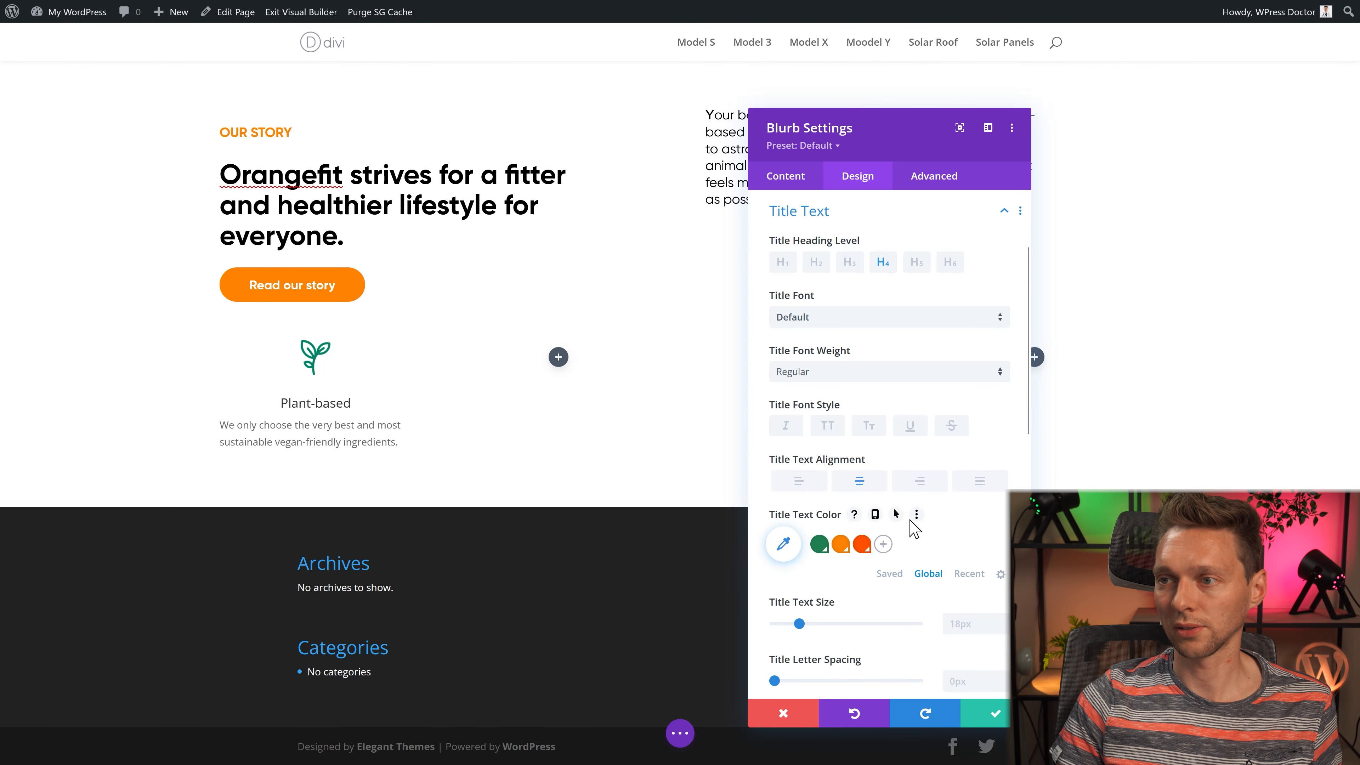
pyautogui.click(819, 544)
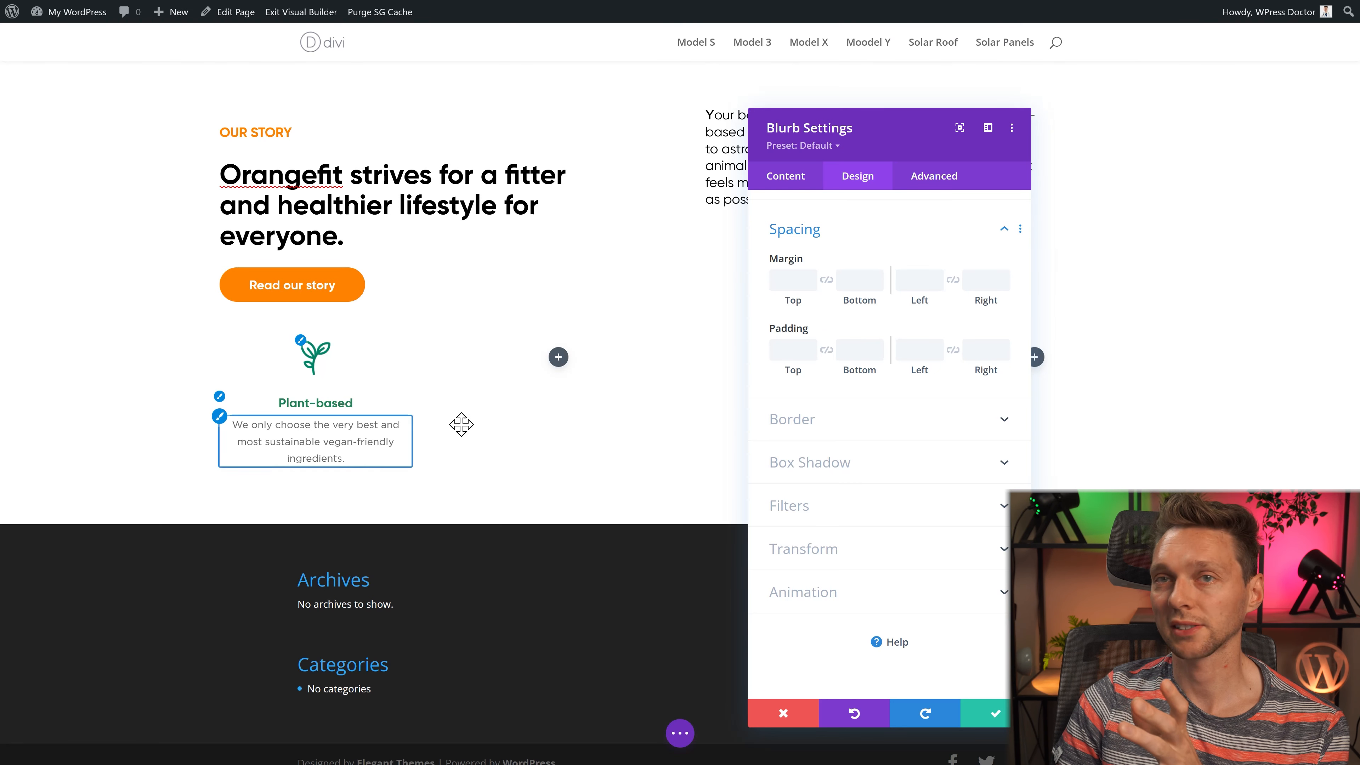
# Step: Add the custom CSS "margin-bottom: 10px;" to the title of the "Plant-based" blurb
pyautogui.click(934, 176)
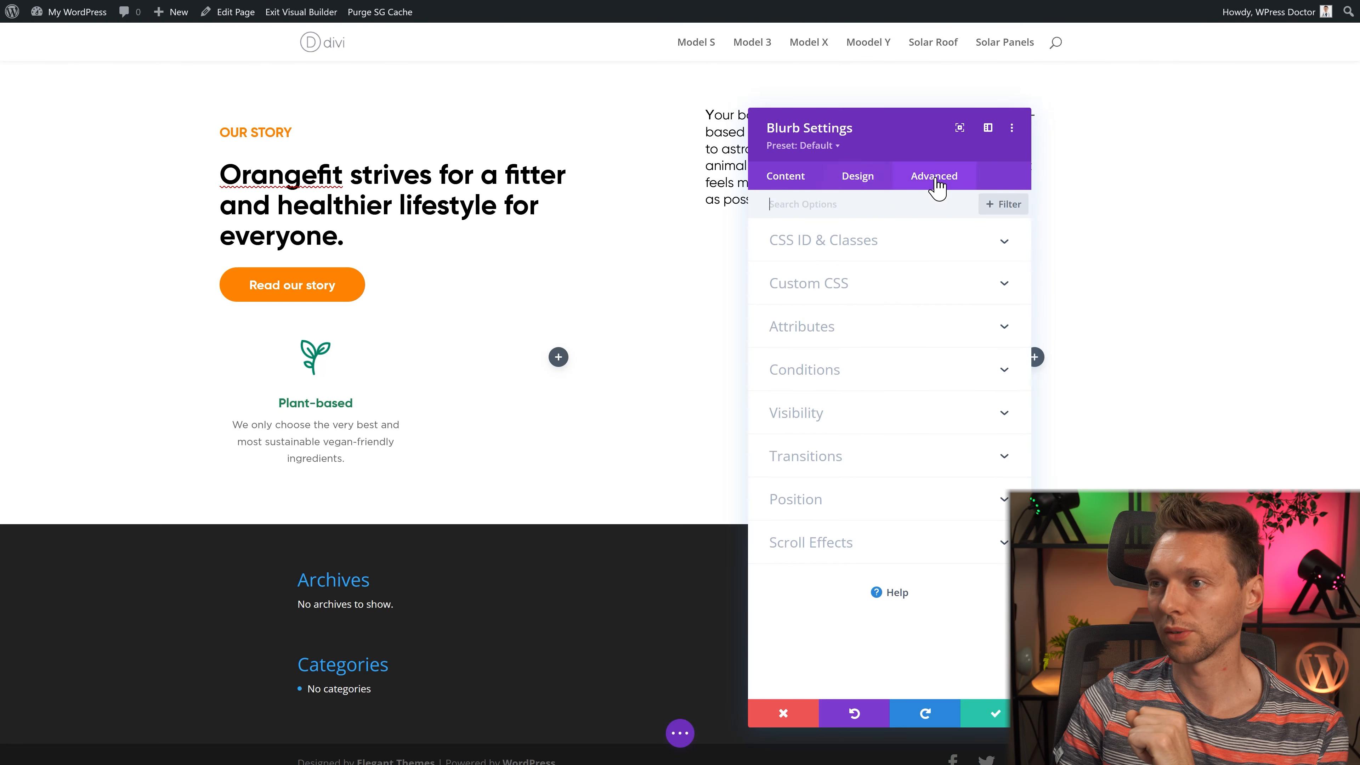
pyautogui.click(805, 284)
pyautogui.scroll(-2, 856, 471)
pyautogui.scroll(2, 877, 375)
pyautogui.middleClick(893, 301)
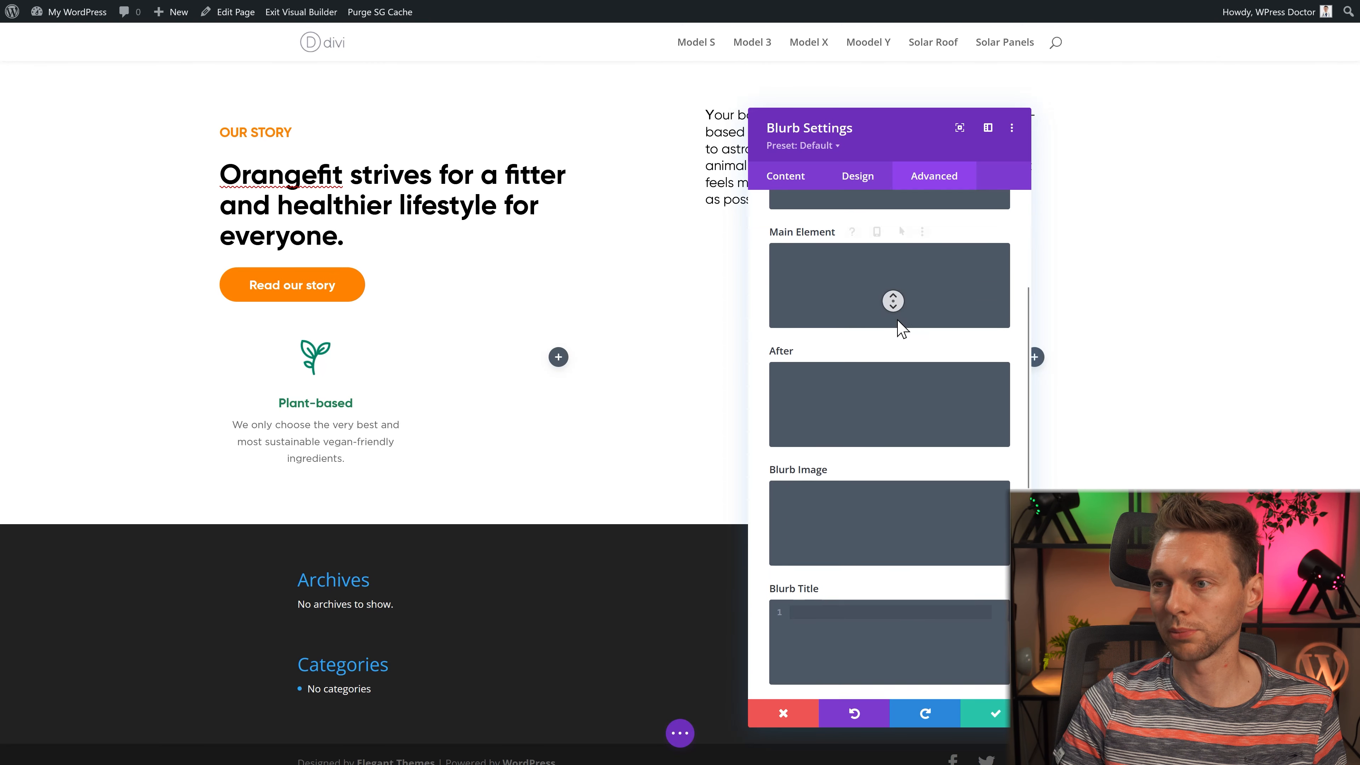
pyautogui.click(889, 407)
pyautogui.write('margin-')
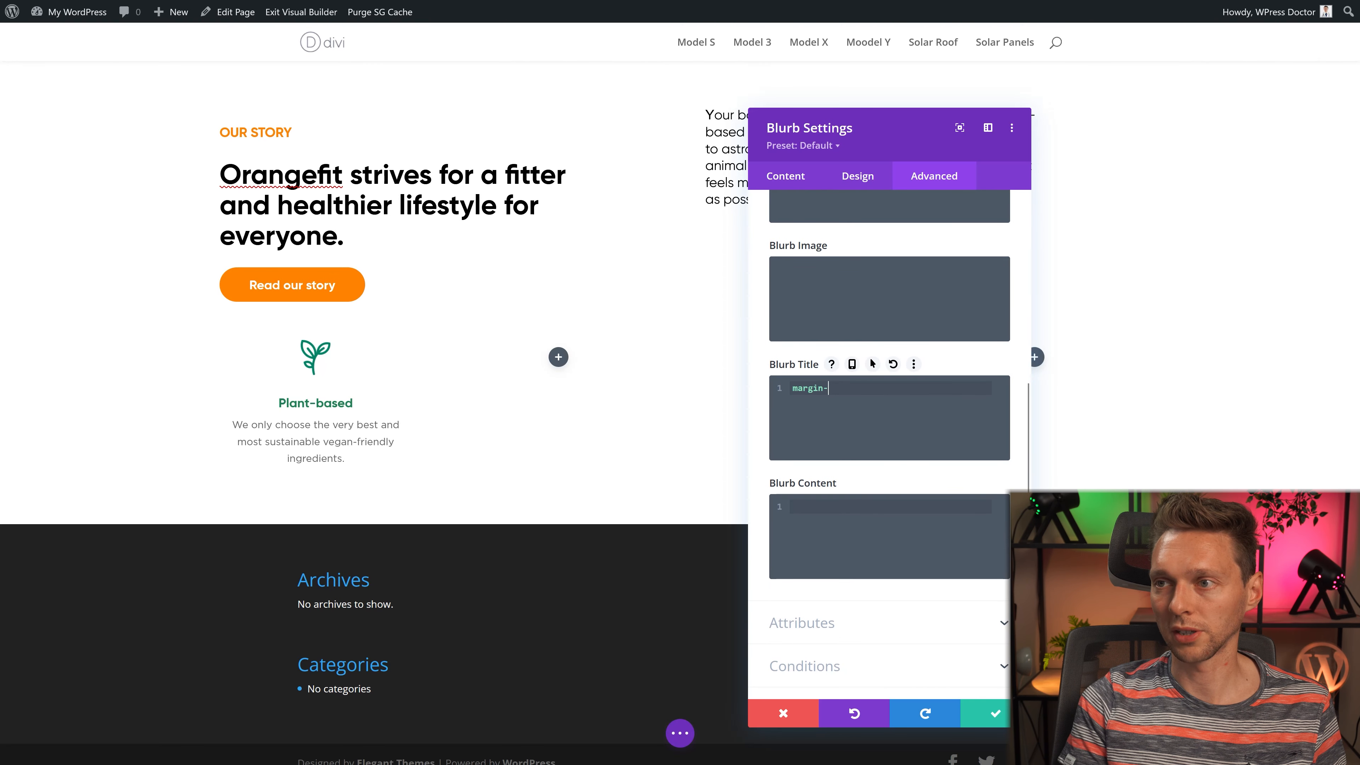
pyautogui.write('bottom: 10px;')
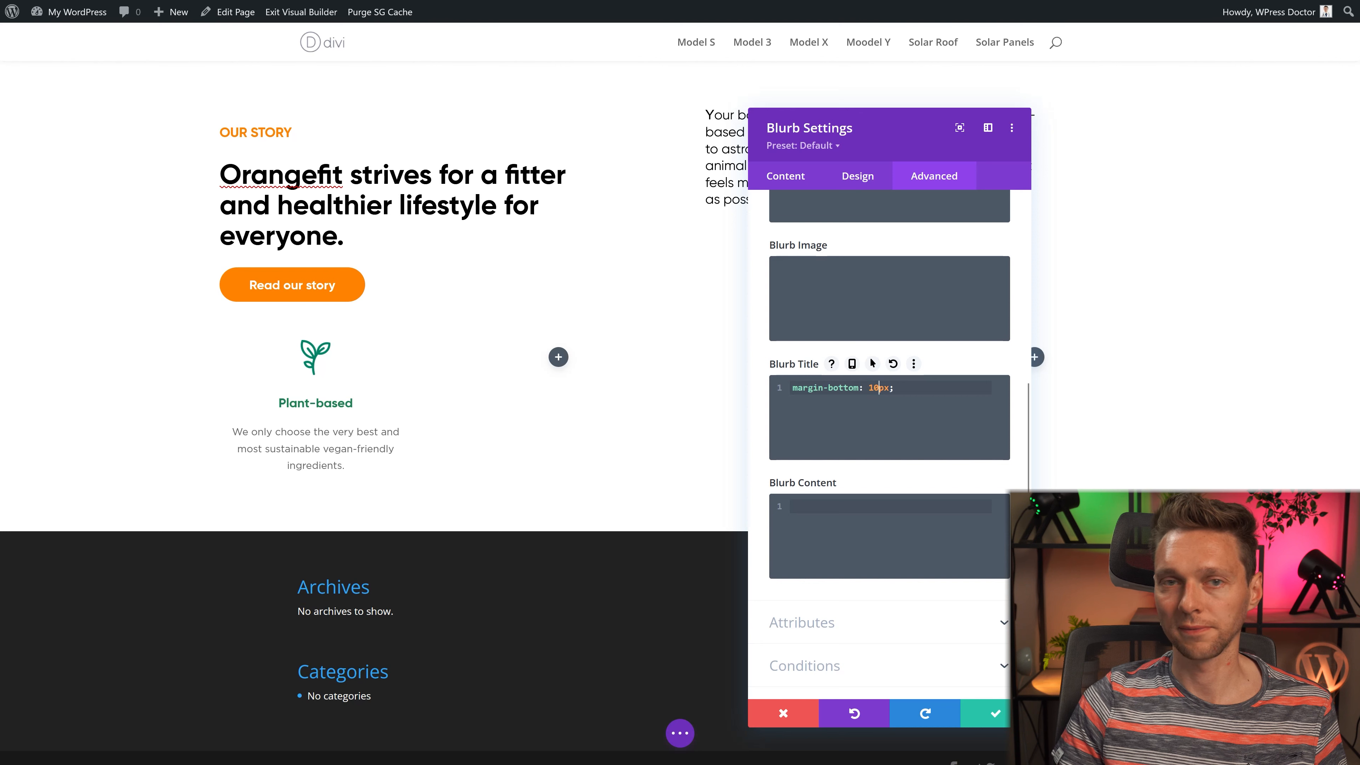
# Step: Fill the second blurb with the OK-hand icon, the title "Convenient" and the body "Our shakes have a great taste, are produced responsibly and sustainably."
pyautogui.click(997, 714)
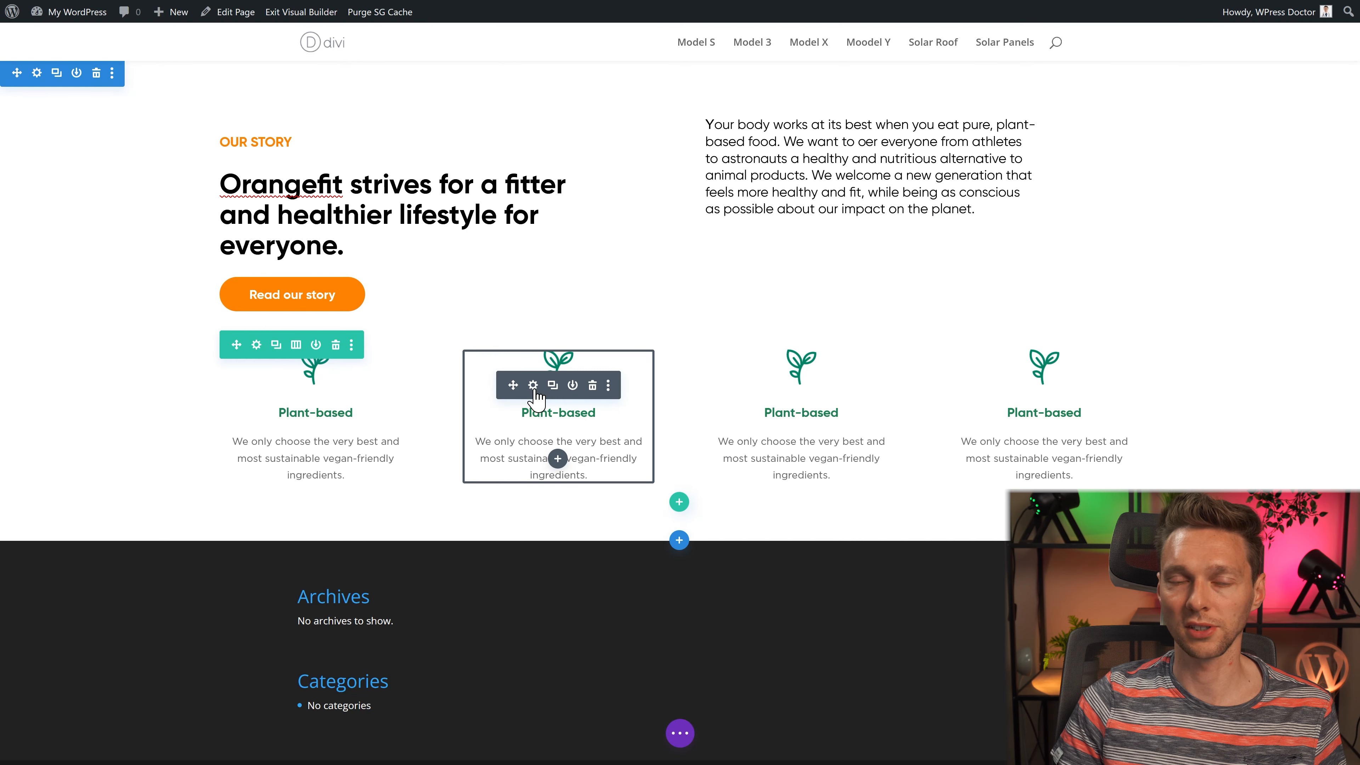
pyautogui.click(534, 387)
pyautogui.click(813, 547)
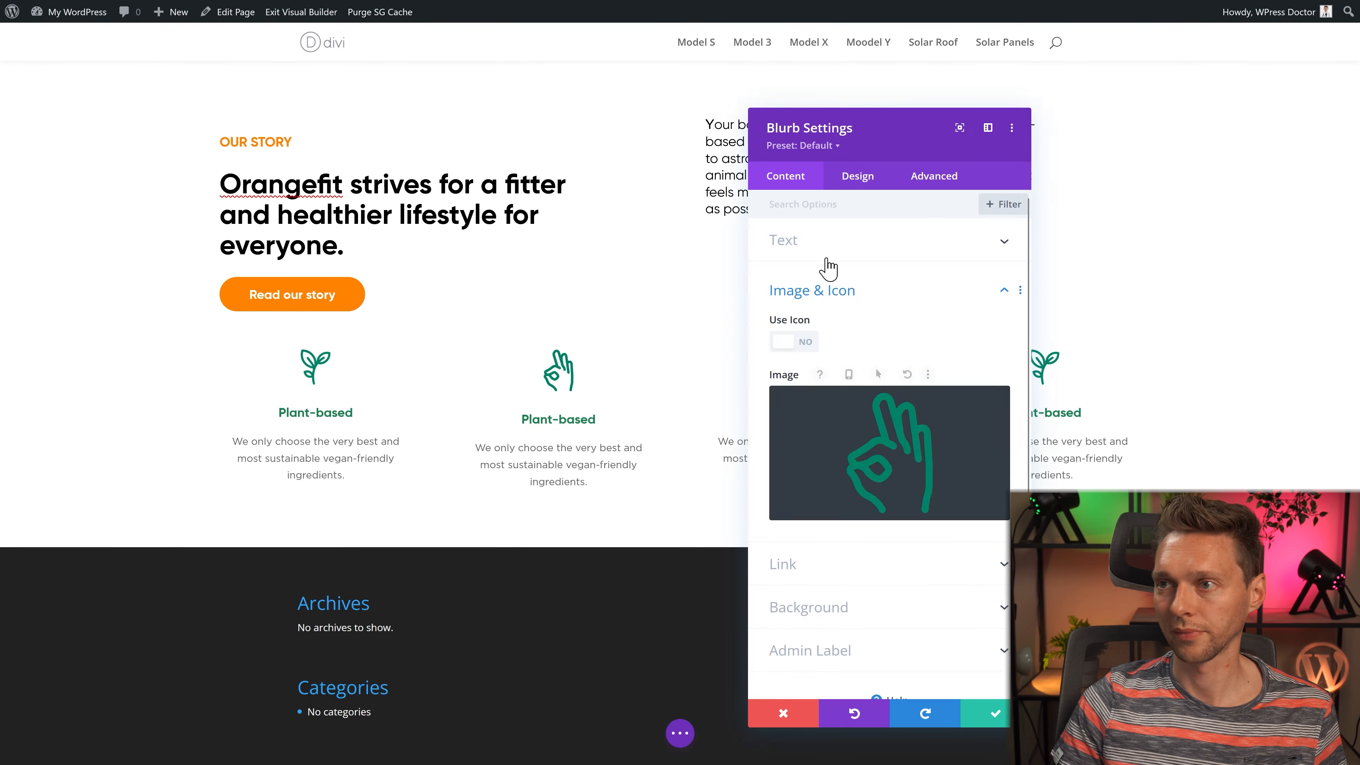
pyautogui.click(819, 244)
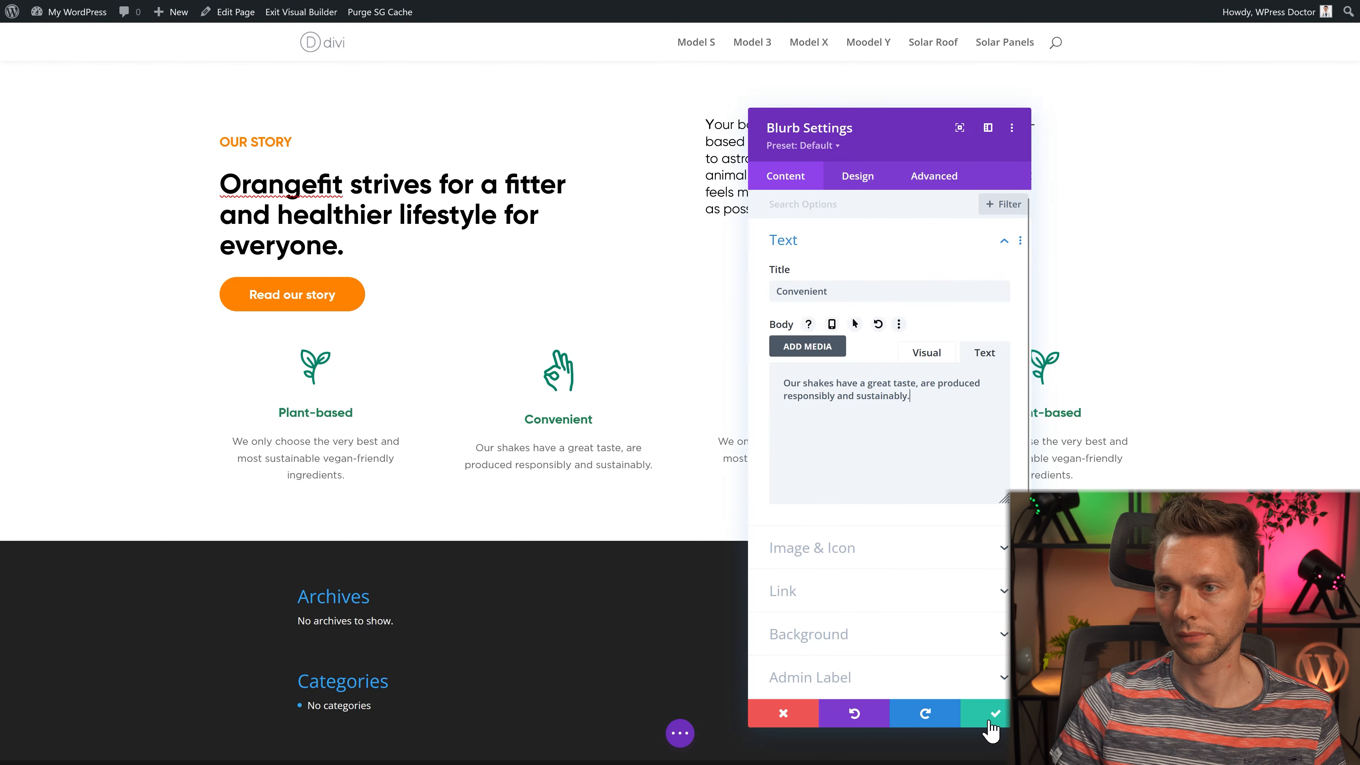
pyautogui.click(812, 547)
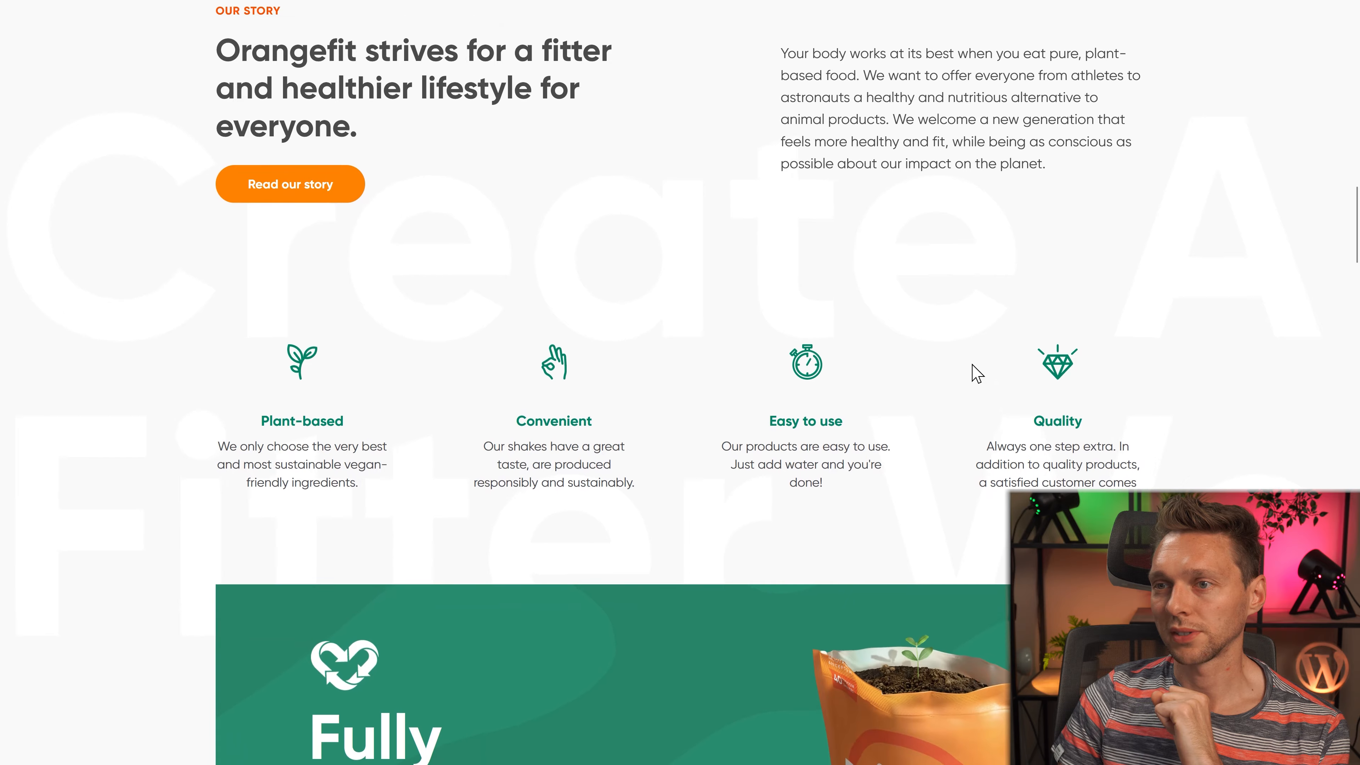
# Step: Insert a text module reading "Create A" in the new row above the icon blurbs
pyautogui.middleClick(1048, 335)
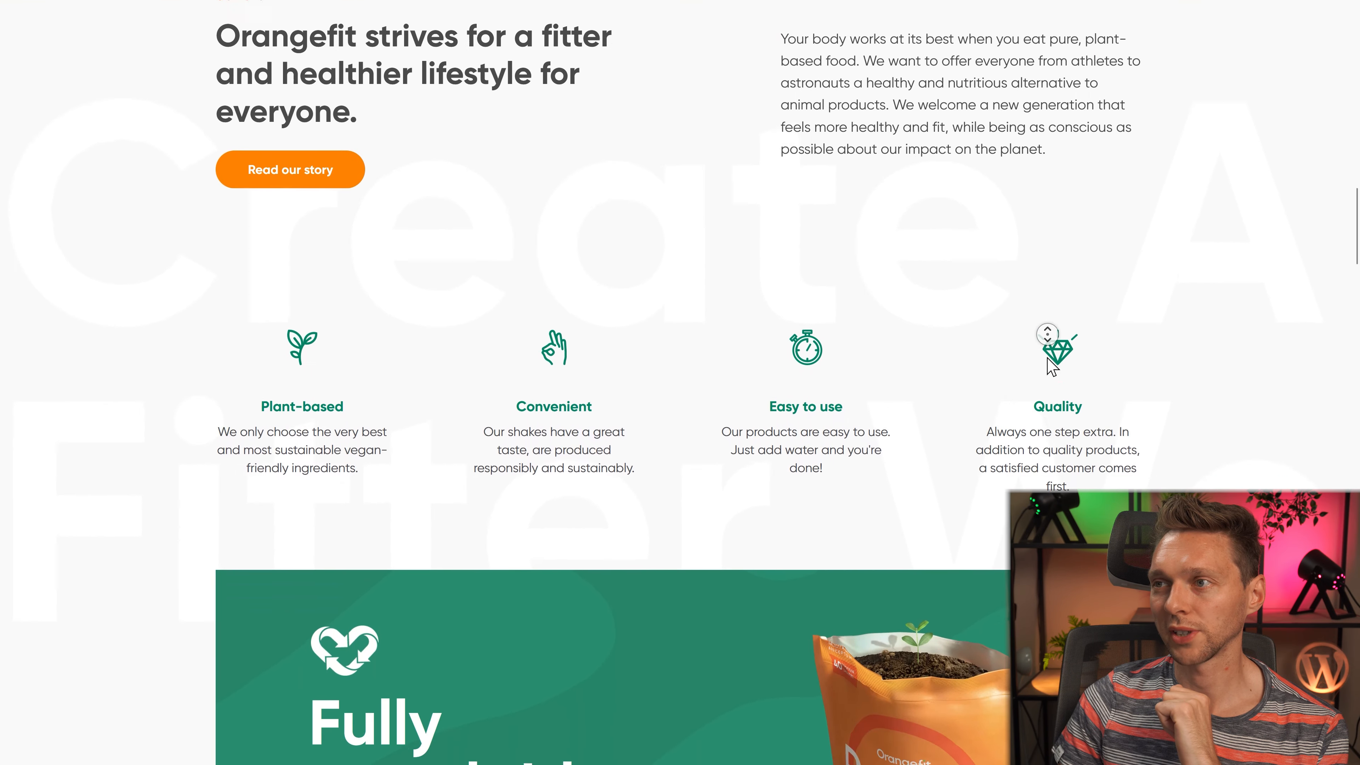
pyautogui.middleClick(1044, 340)
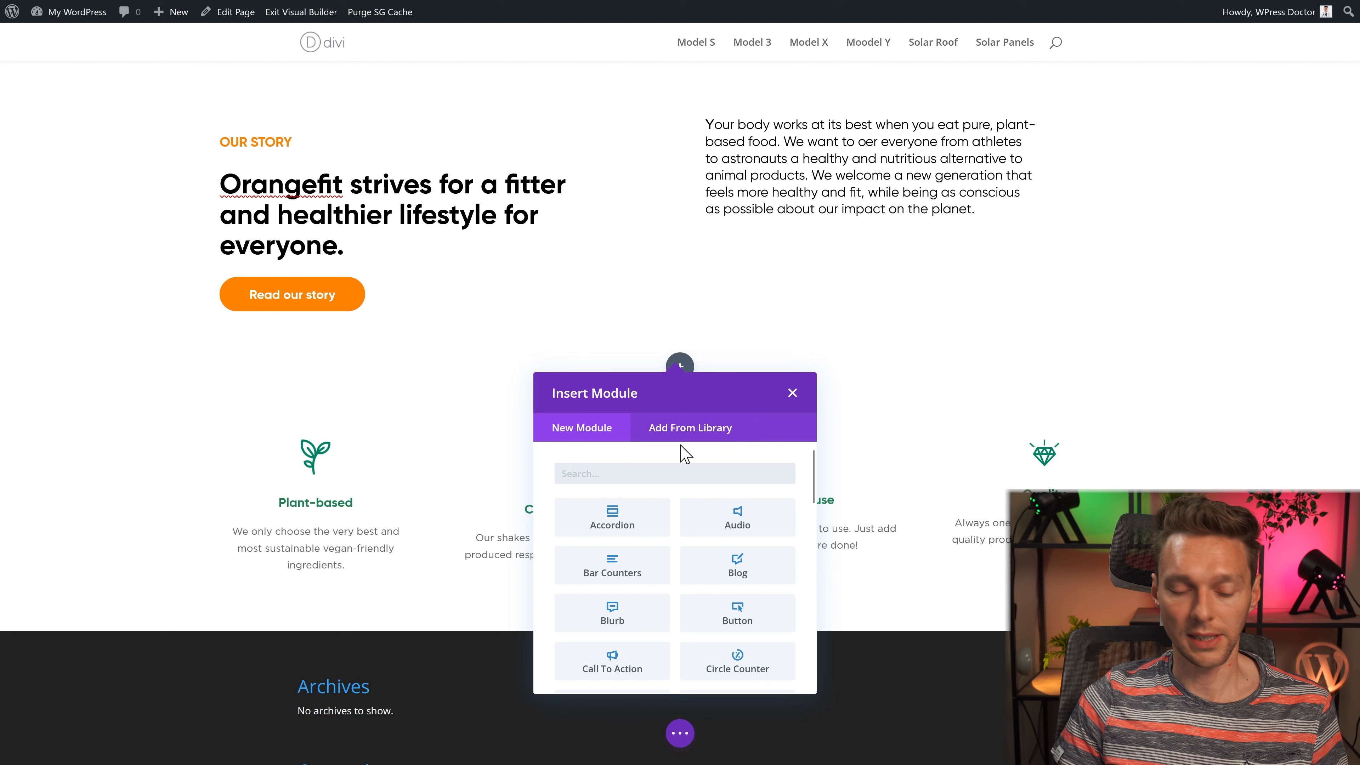
pyautogui.write('text')
pyautogui.click(640, 518)
pyautogui.moveTo(859, 419); pyautogui.dragTo(782, 324)
pyautogui.write('Create A')
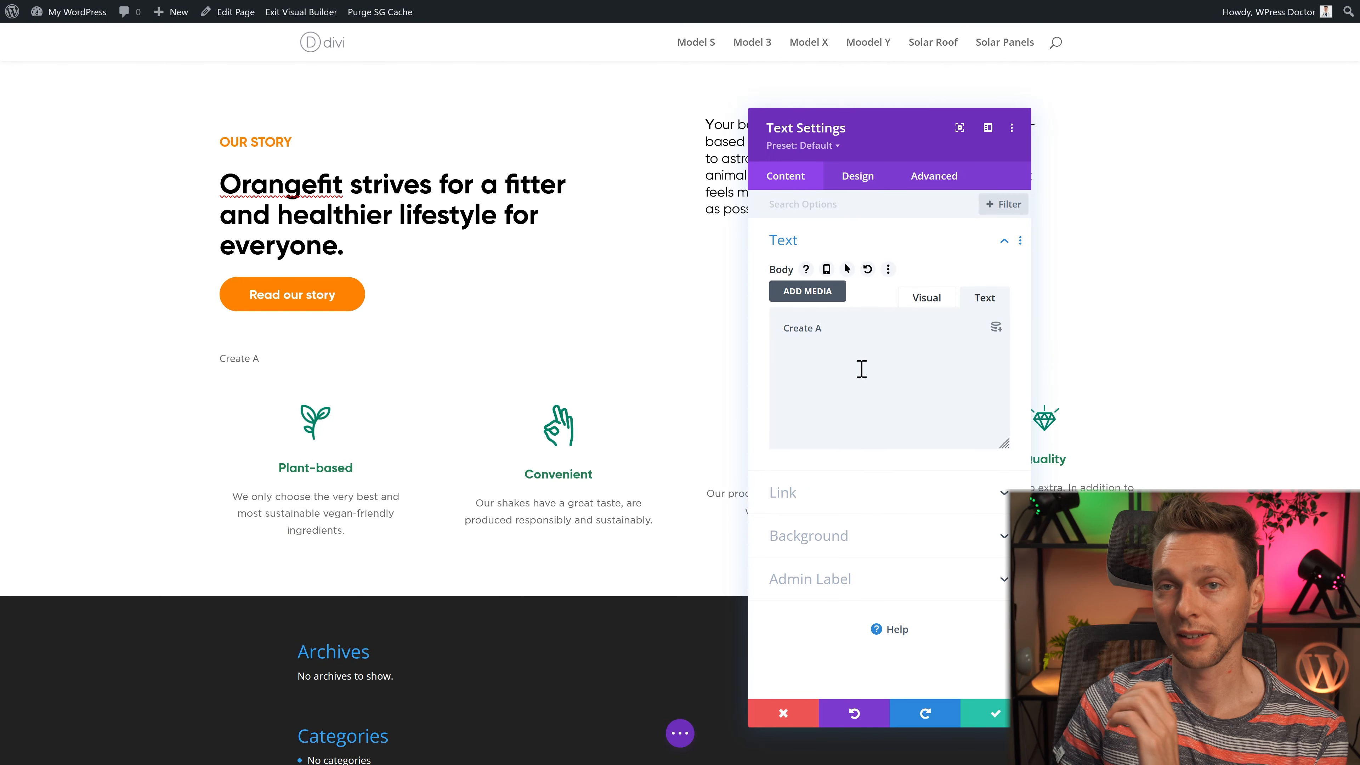
# Step: Style the "Create A" text in white with the Gilroy Bold font
pyautogui.click(857, 176)
pyautogui.click(790, 256)
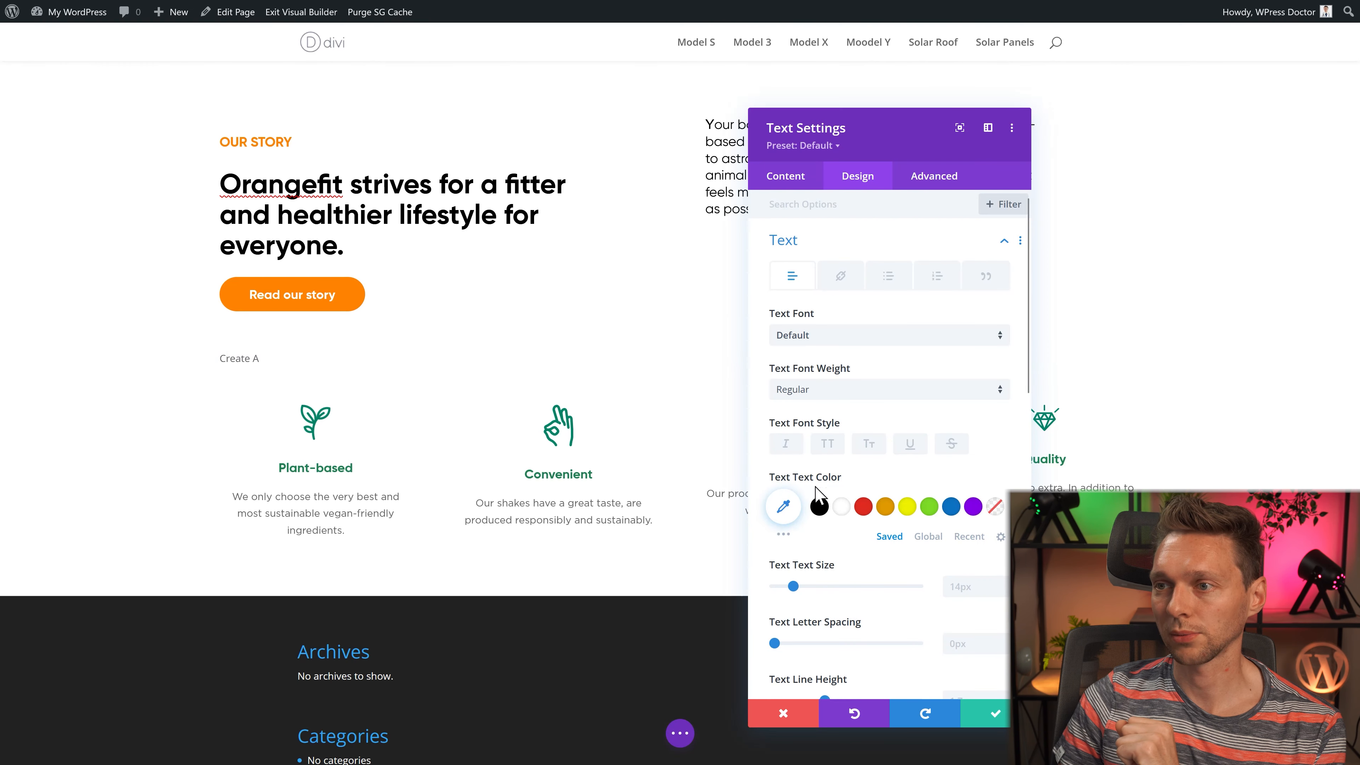
pyautogui.click(840, 506)
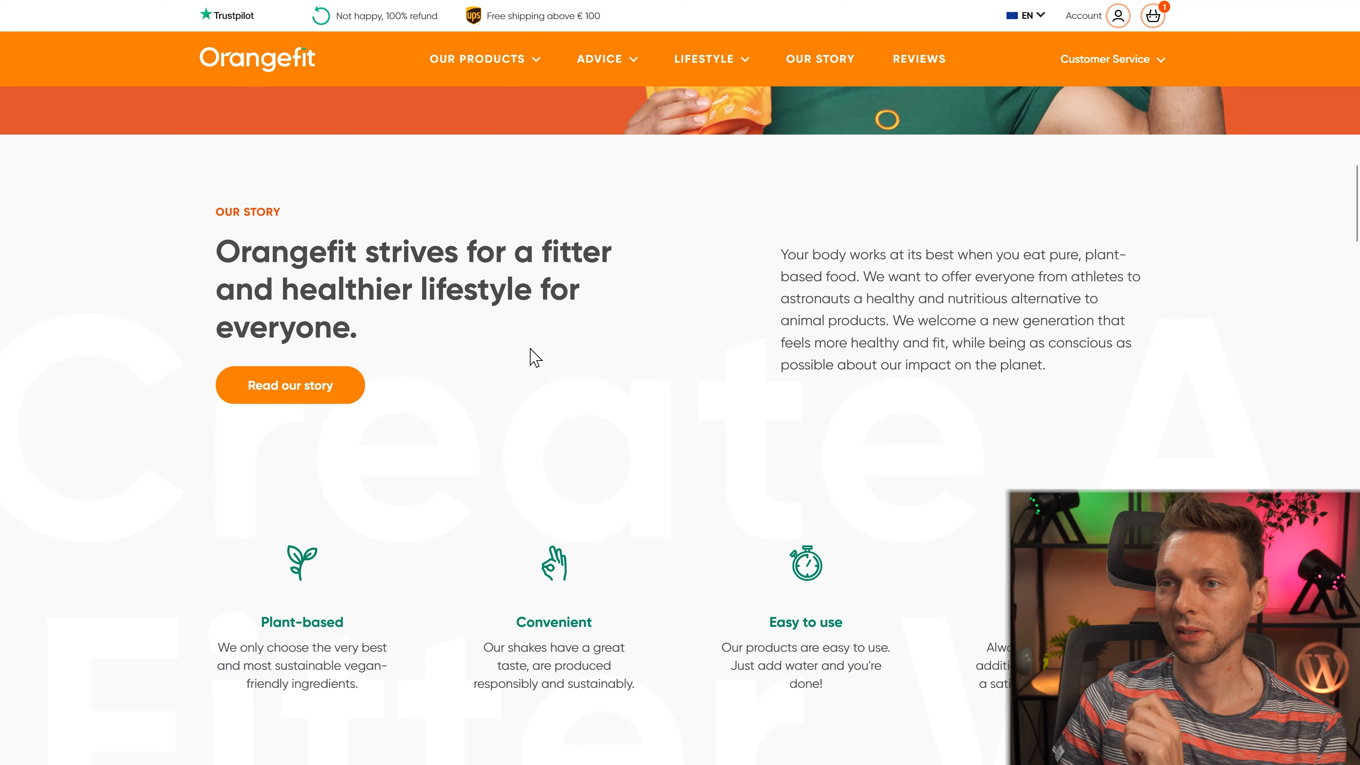
pyautogui.scroll(-1, 532, 360)
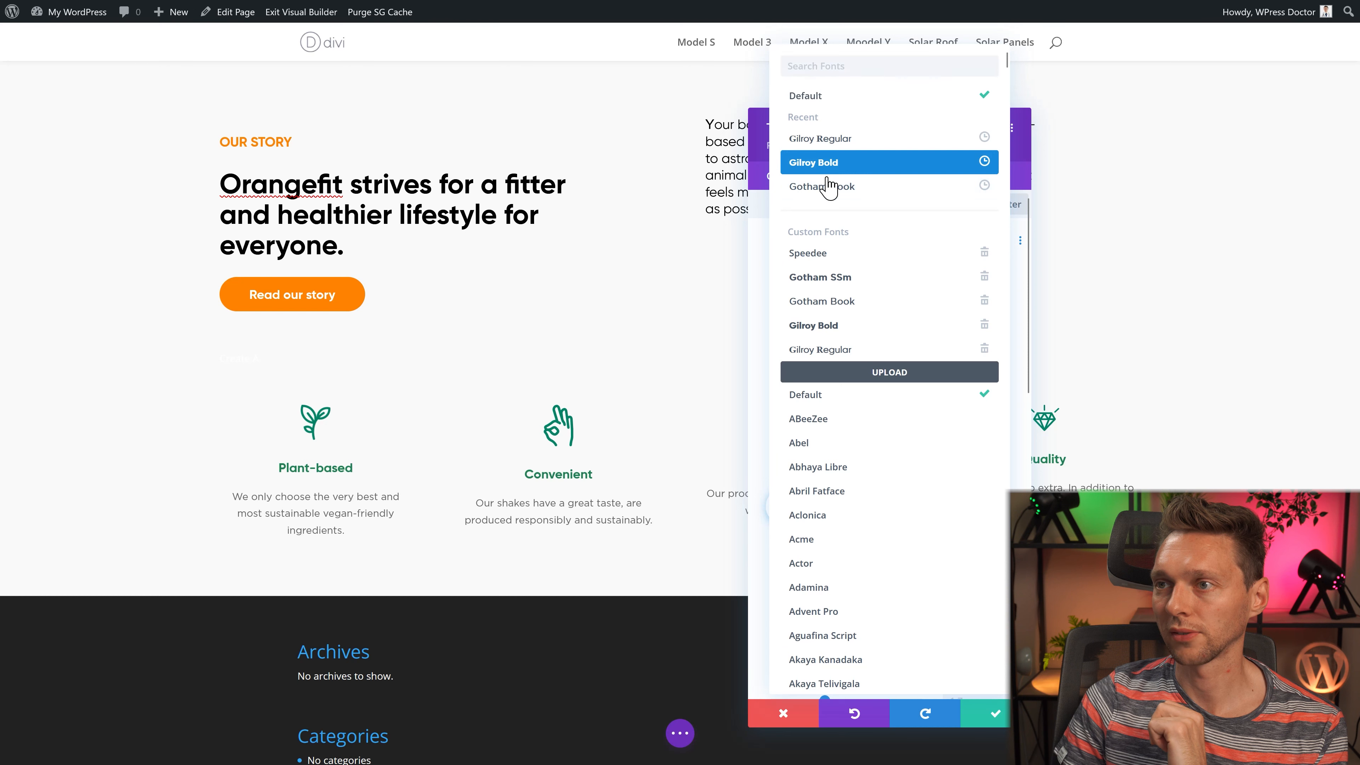
pyautogui.click(826, 181)
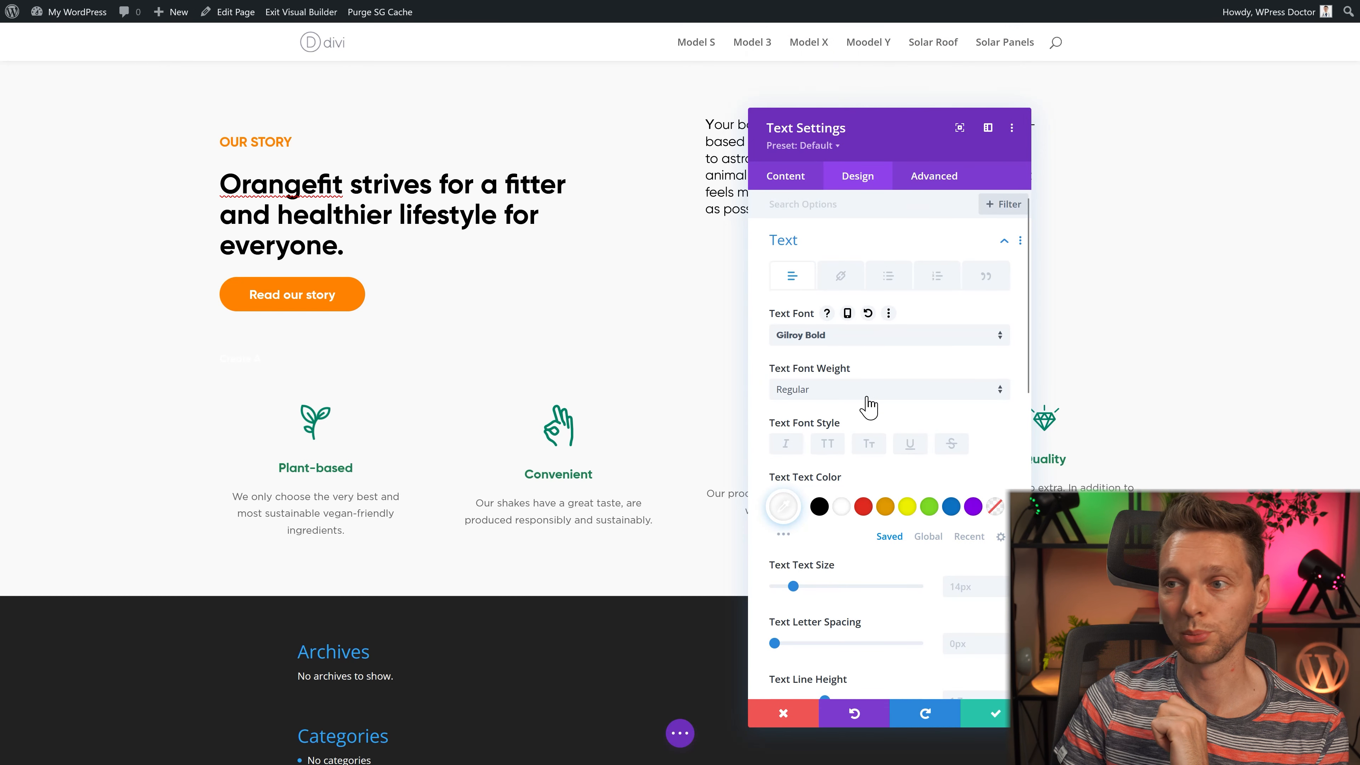
# Step: Enlarge the "Create A" text to 450px and save the module
pyautogui.moveTo(795, 586); pyautogui.dragTo(933, 593)
pyautogui.click(985, 589)
pyautogui.write('500')
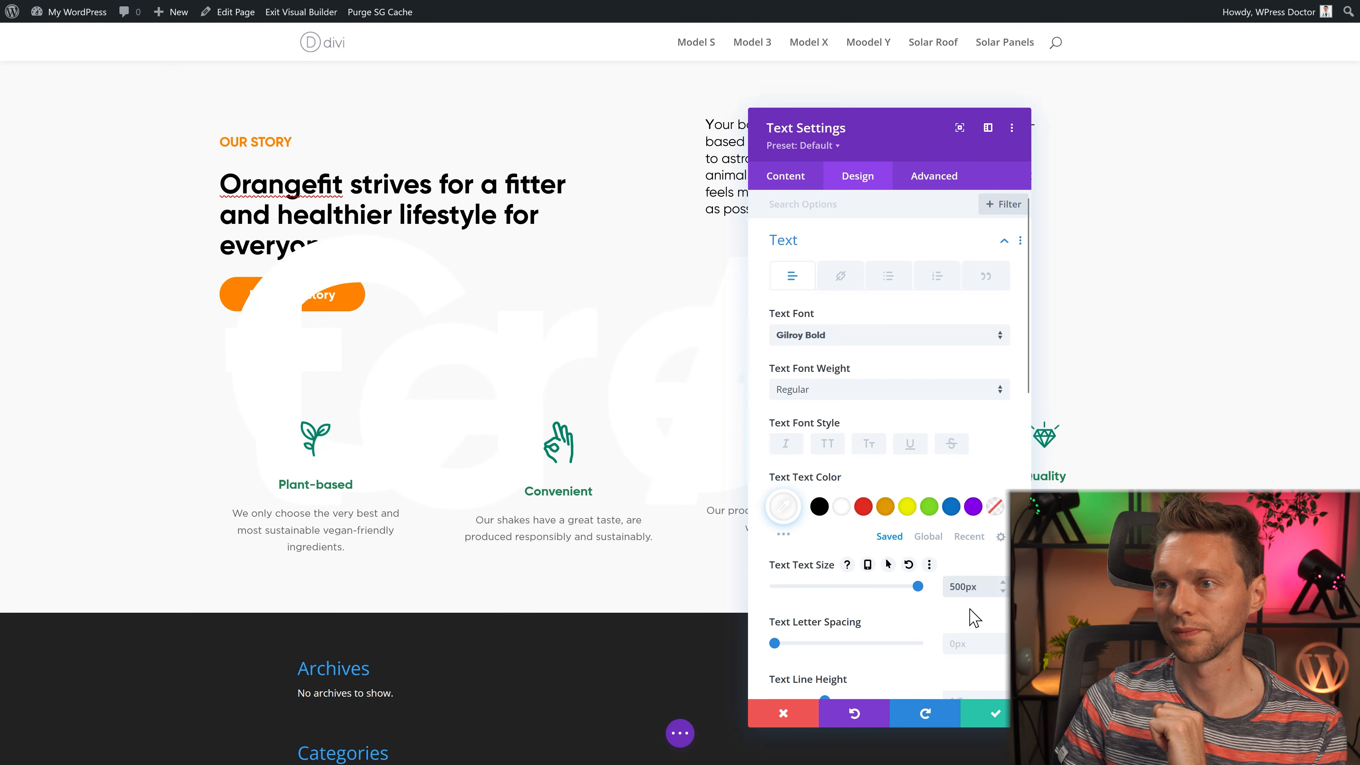
pyautogui.scroll(-1, 970, 610)
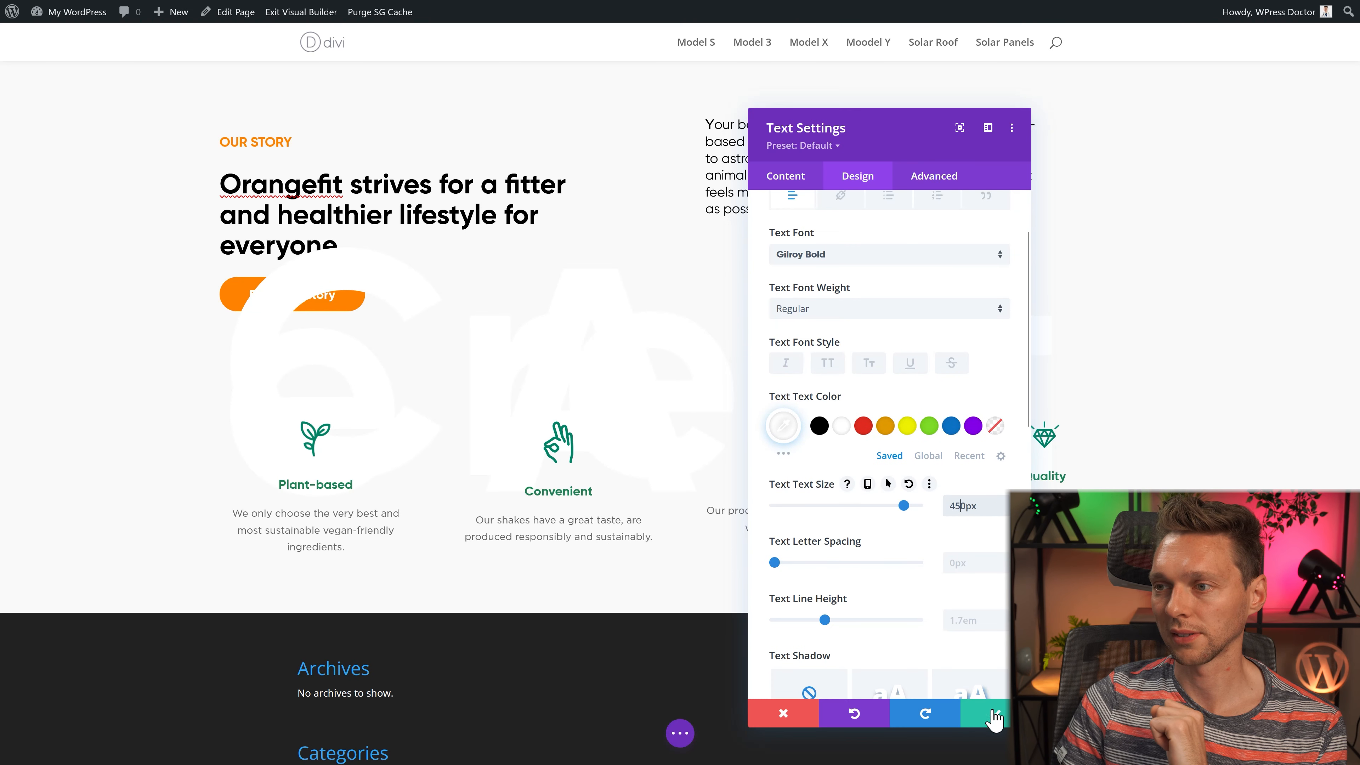
pyautogui.scroll(-1, 999, 720)
pyautogui.moveTo(844, 135); pyautogui.dragTo(597, 149)
pyautogui.click(747, 726)
# Step: Set both the width and the max width of the "Create A" row to 100% and save it
pyautogui.click(611, 189)
pyautogui.doubleClick(712, 414)
pyautogui.write('100%')
pyautogui.doubleClick(712, 472)
pyautogui.write('100%')
pyautogui.click(745, 732)
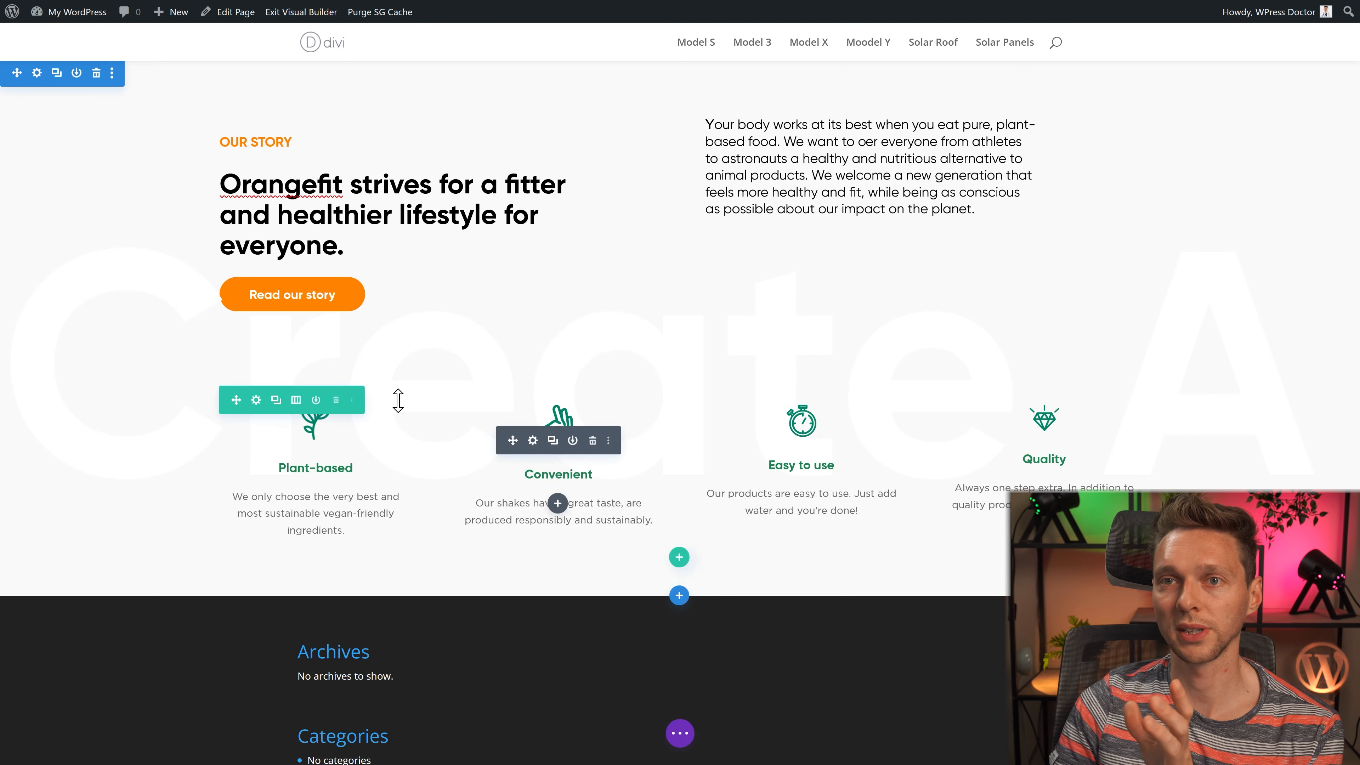
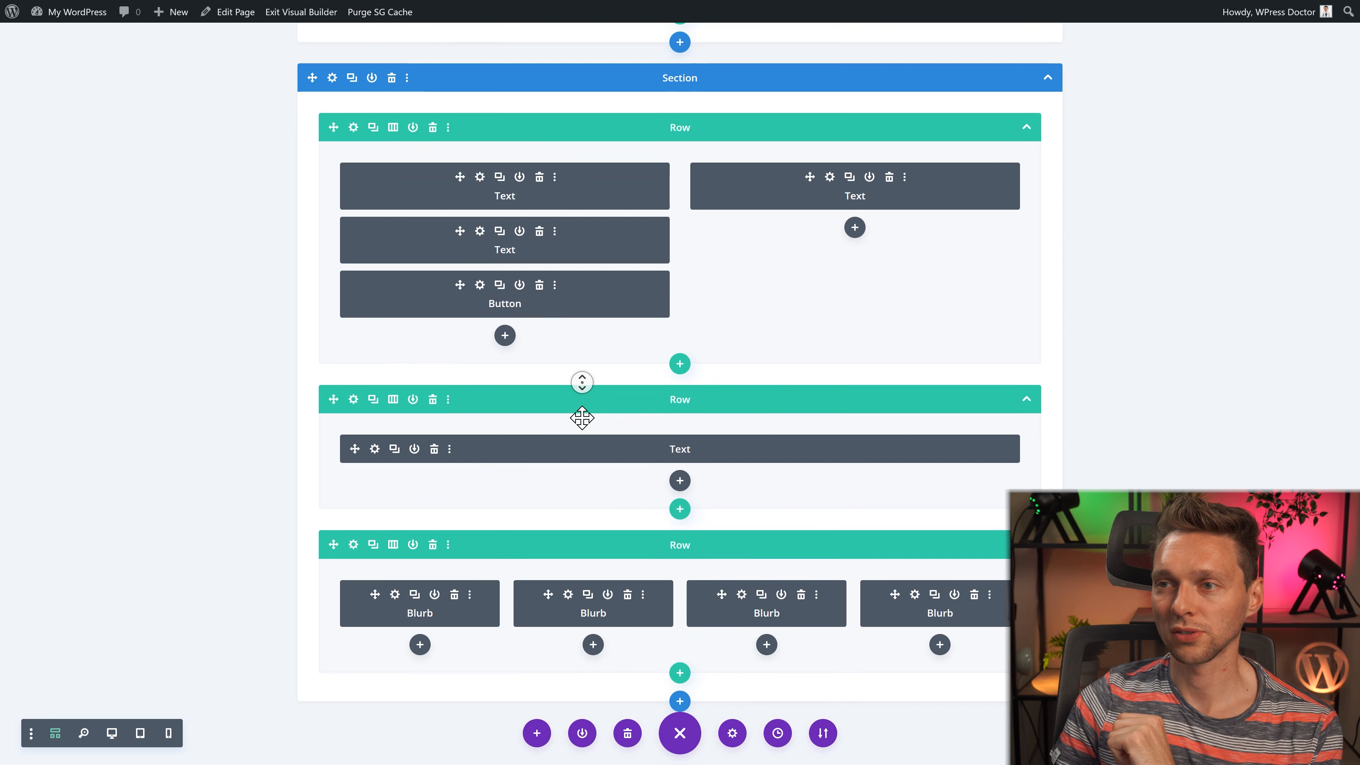
# Step: Label the row holding the "Create A" text module as 'Scrolling text "Create A"'
pyautogui.click(374, 449)
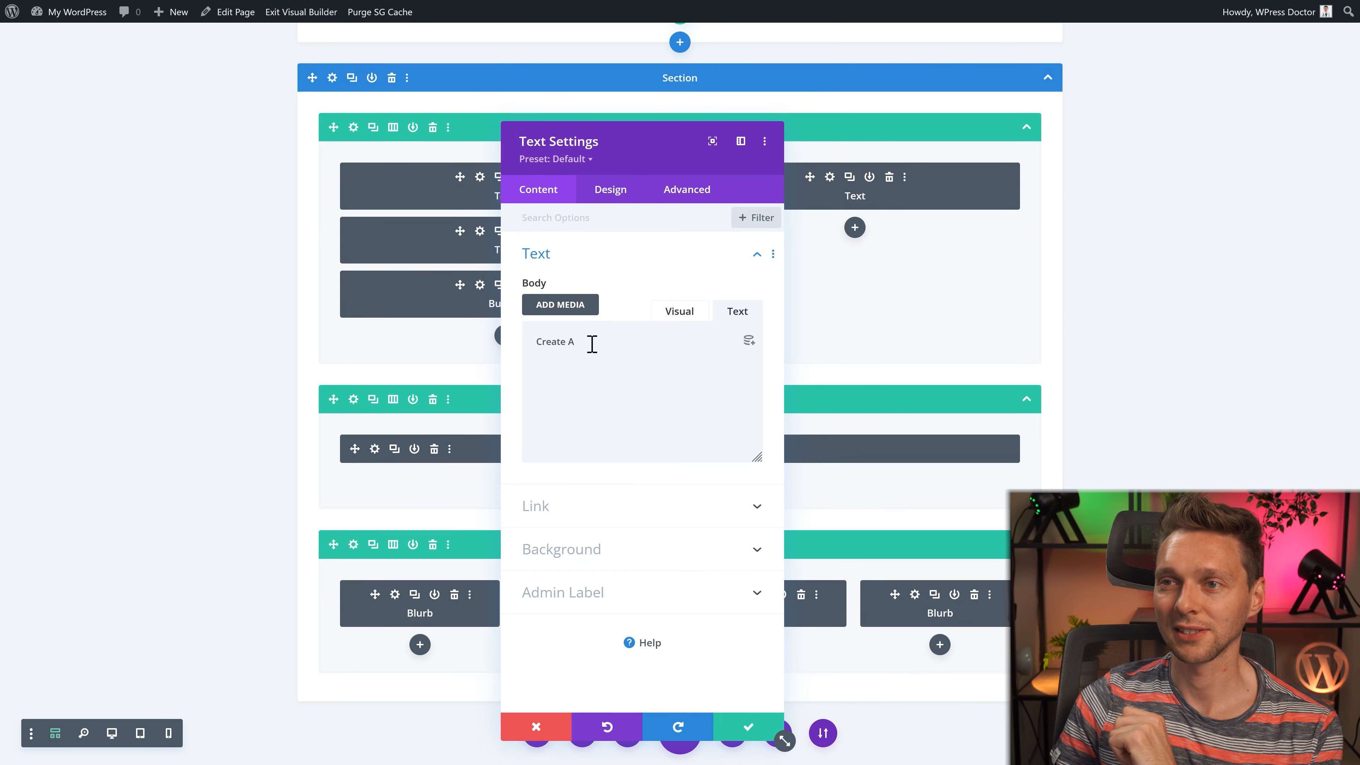
pyautogui.click(749, 731)
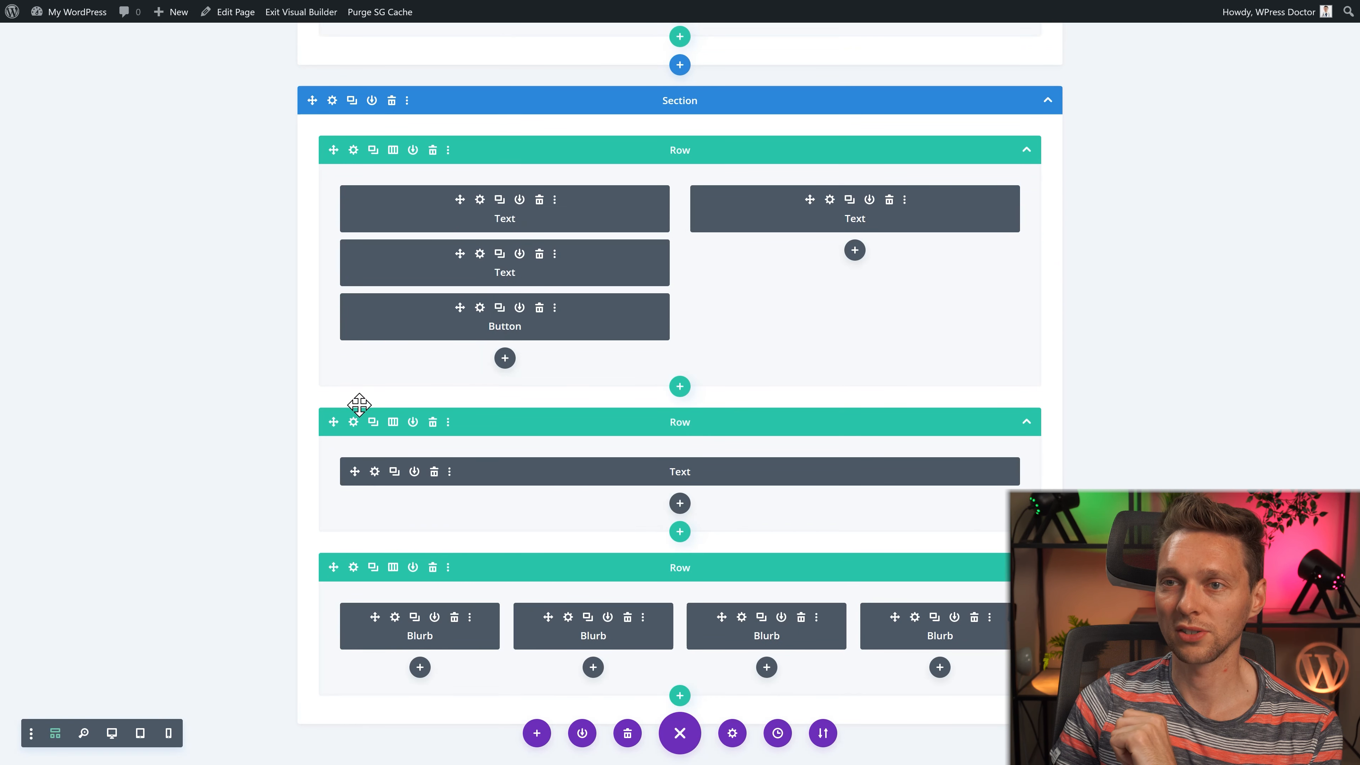
pyautogui.click(352, 427)
pyautogui.write('Scrolling text "Create A"')
pyautogui.click(748, 731)
# Step: Duplicate the 'Scrolling text "Create A"' row, place the copy below the blurbs row, and check it in the desktop view
pyautogui.click(111, 734)
pyautogui.middleClick(622, 459)
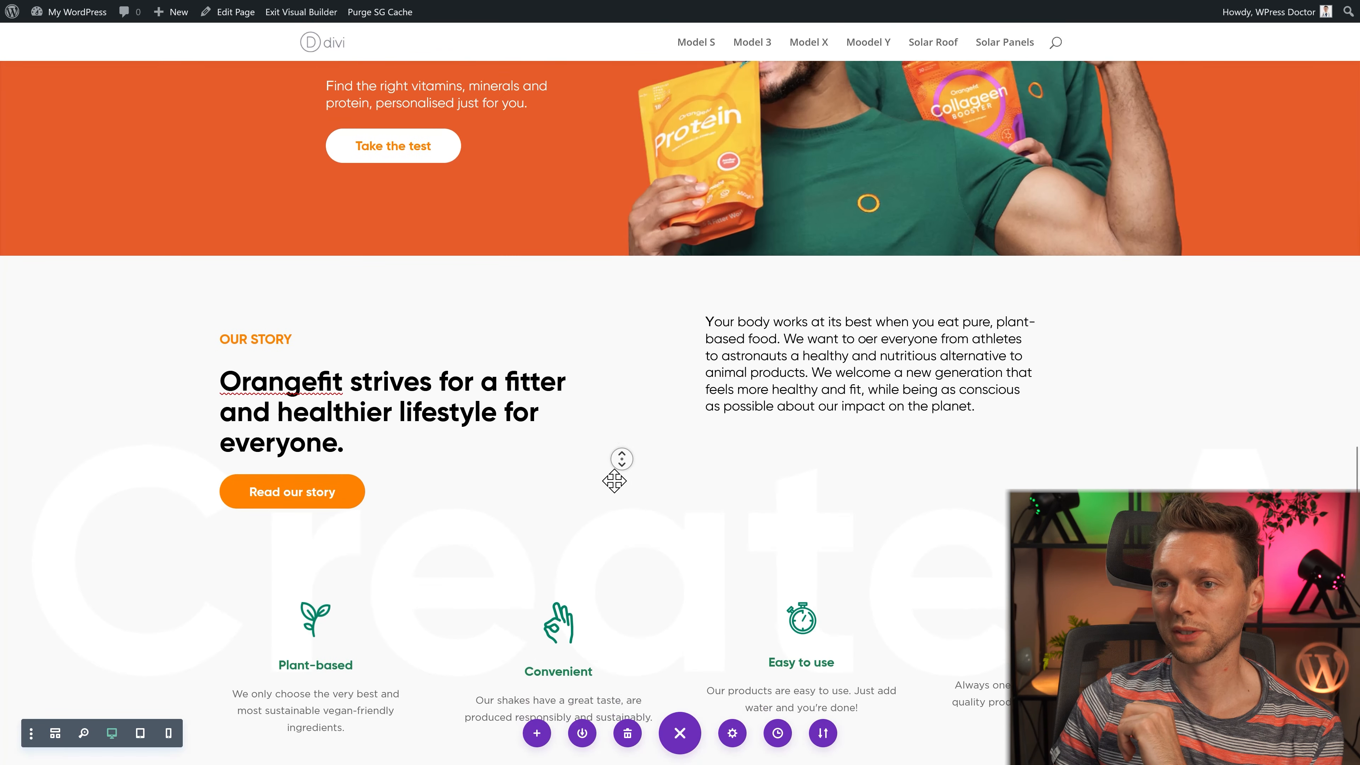
pyautogui.middleClick(613, 483)
pyautogui.click(54, 737)
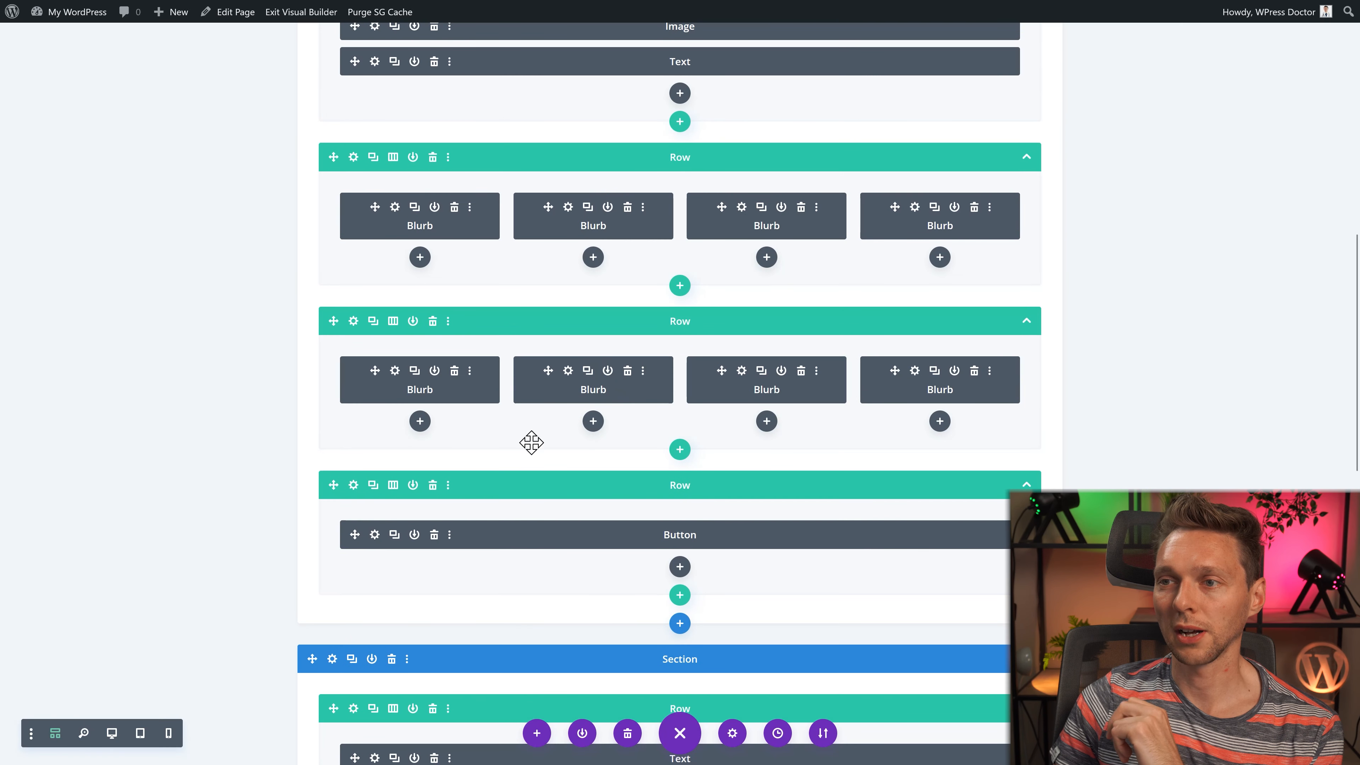
pyautogui.scroll(-12, 476, 520)
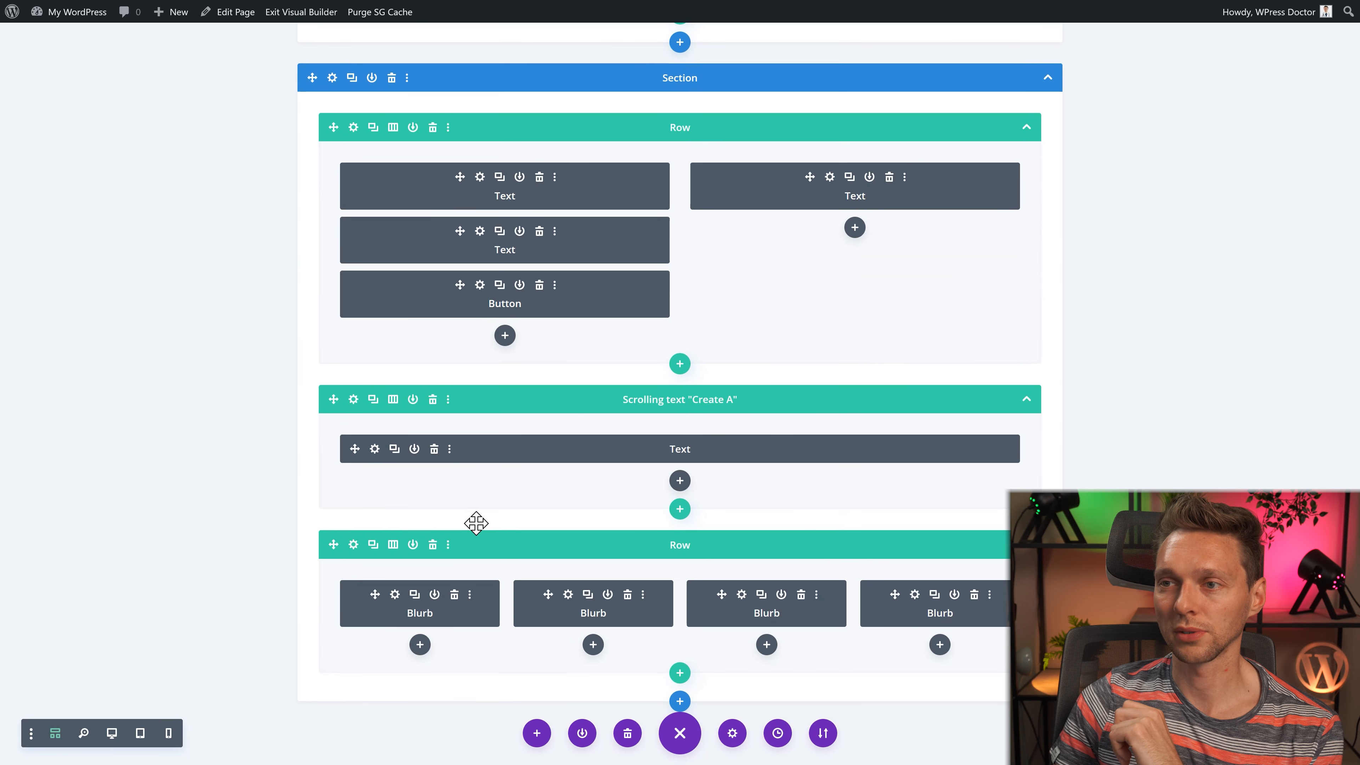
pyautogui.click(373, 399)
pyautogui.click(112, 732)
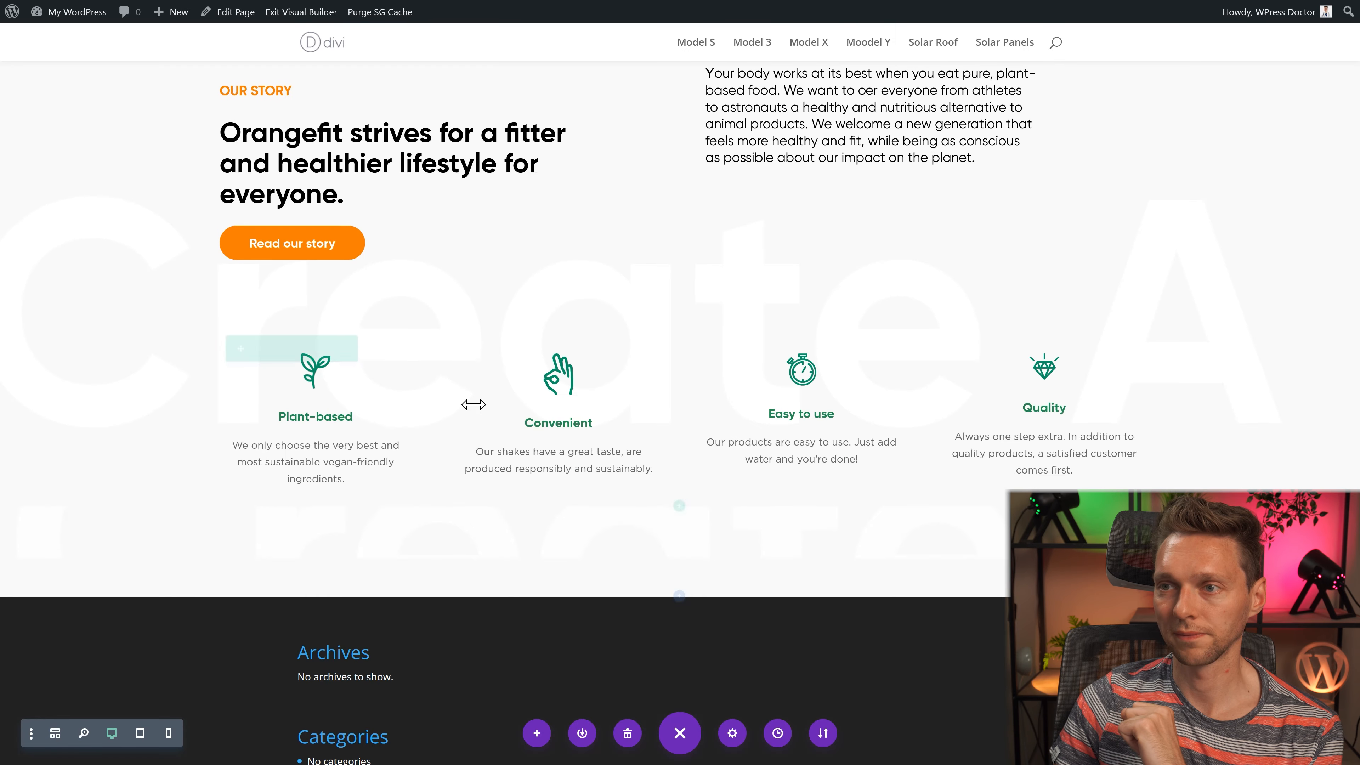
pyautogui.scroll(-1, 467, 434)
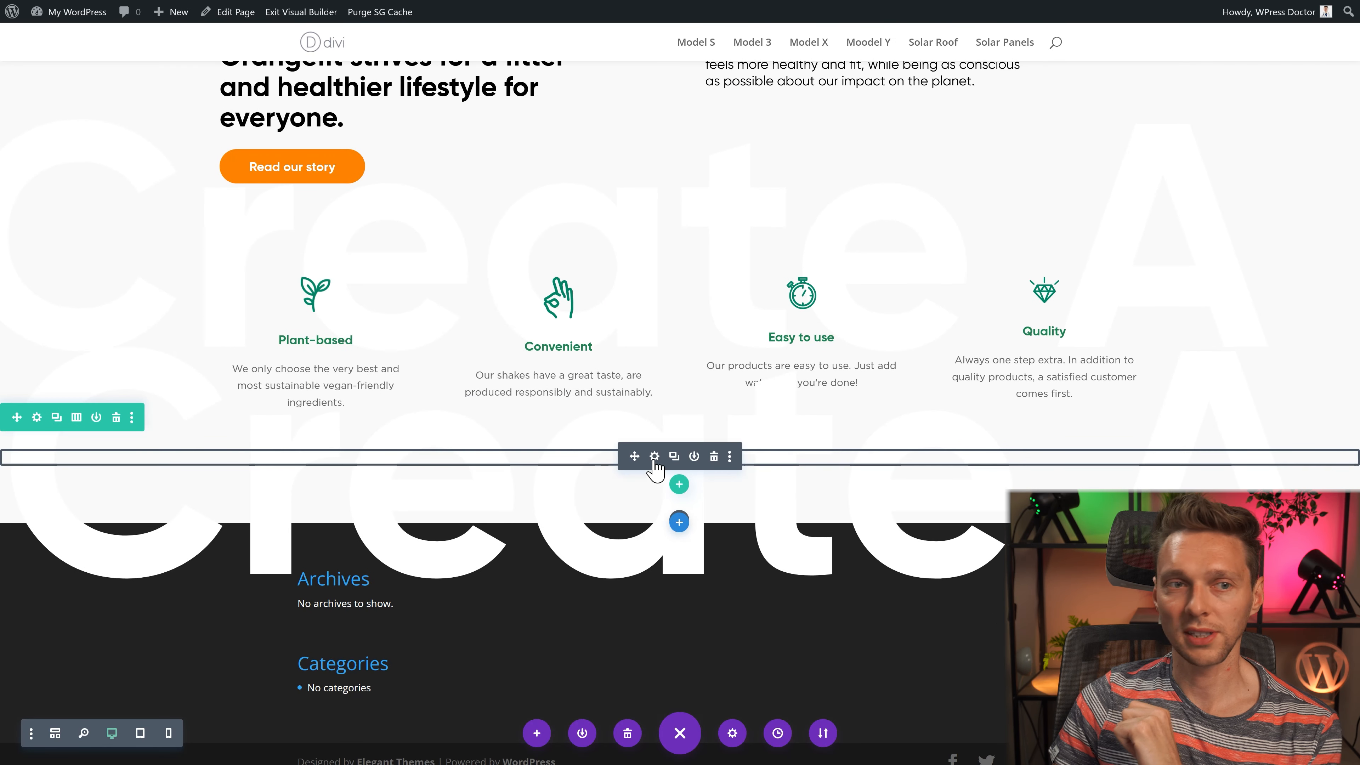
# Step: Change the text of the duplicated "Create A" module below the blurbs to "Fitter world"
pyautogui.click(653, 459)
pyautogui.moveTo(590, 341); pyautogui.dragTo(529, 342)
pyautogui.write('Fi')
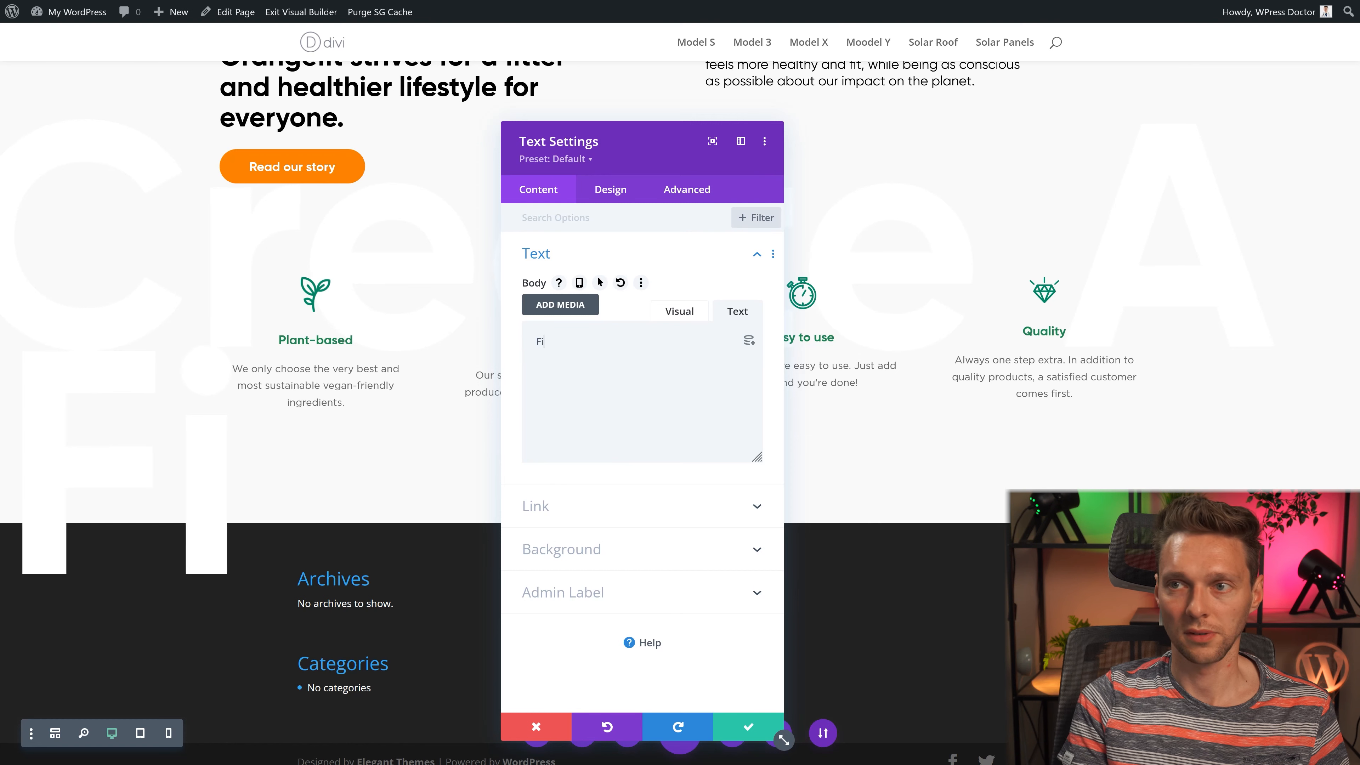
pyautogui.write('tter worls')
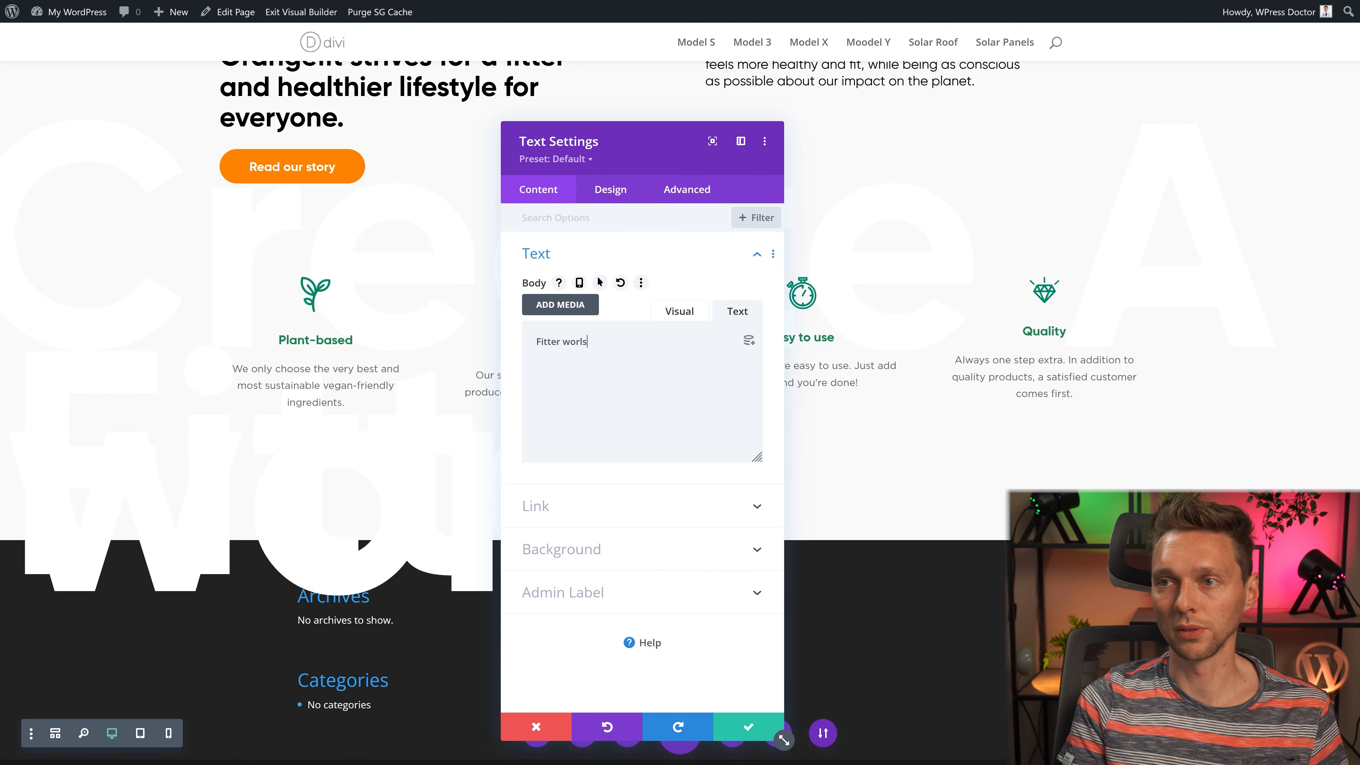
pyautogui.press('BackSpace')
pyautogui.write('d')
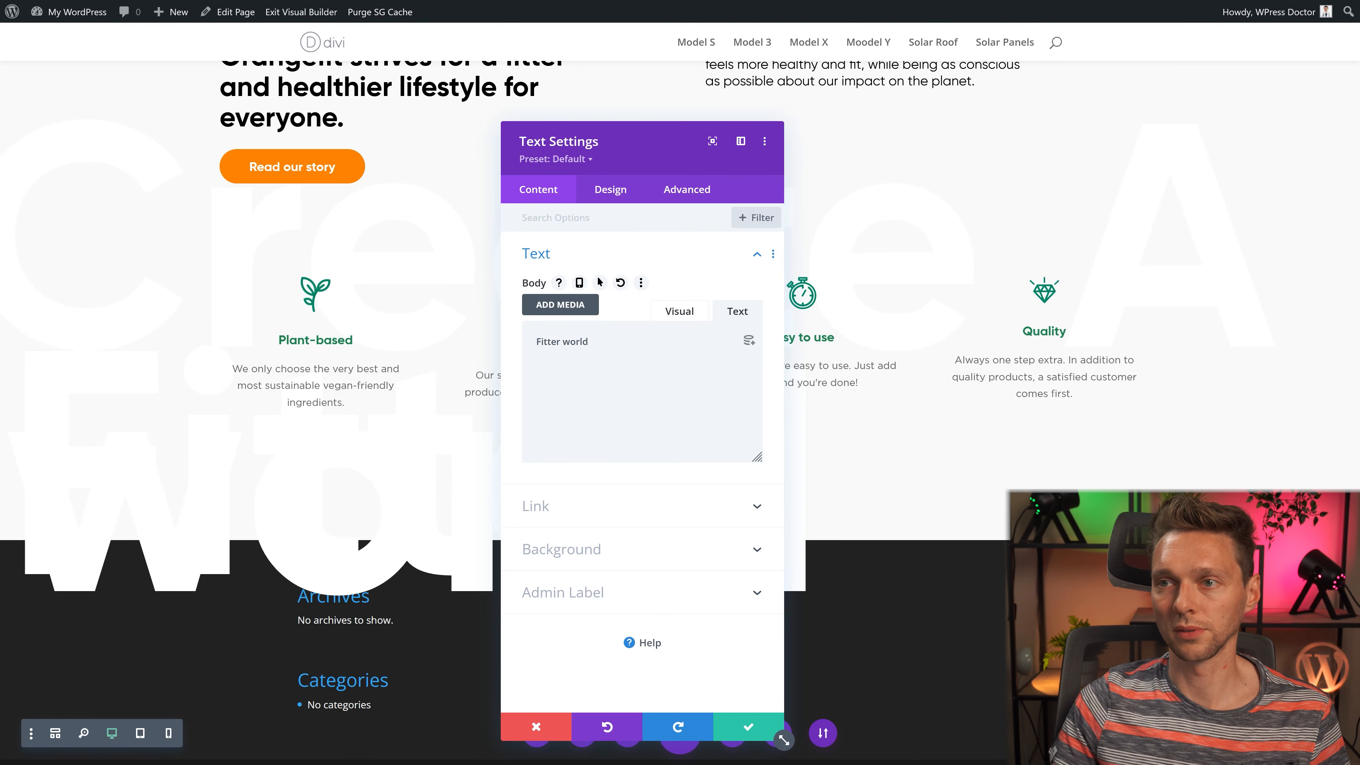
pyautogui.moveTo(642, 143); pyautogui.dragTo(1056, 81)
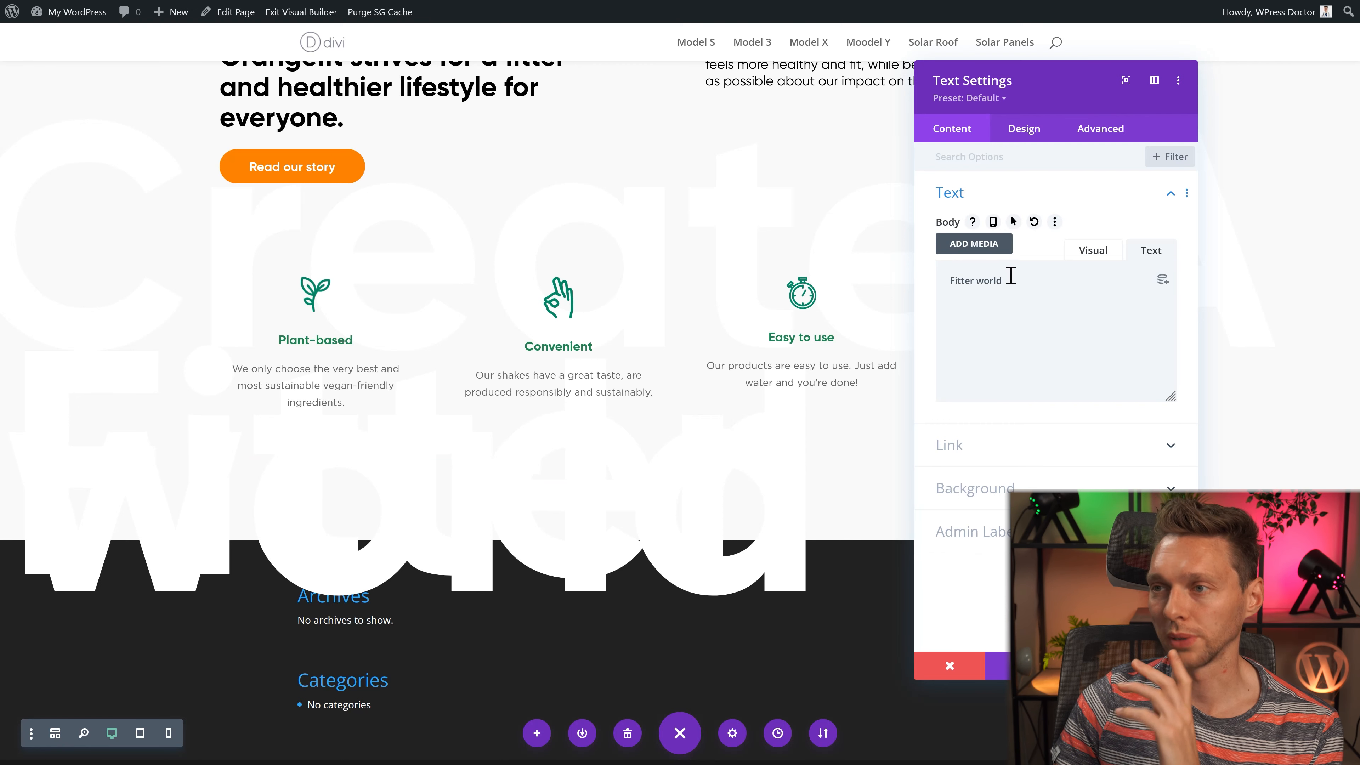
# Step: Widen the "Fitter world" row to a width and max width of 150% so the text fits on one line
pyautogui.scroll(3, 783, 329)
pyautogui.scroll(-3, 782, 329)
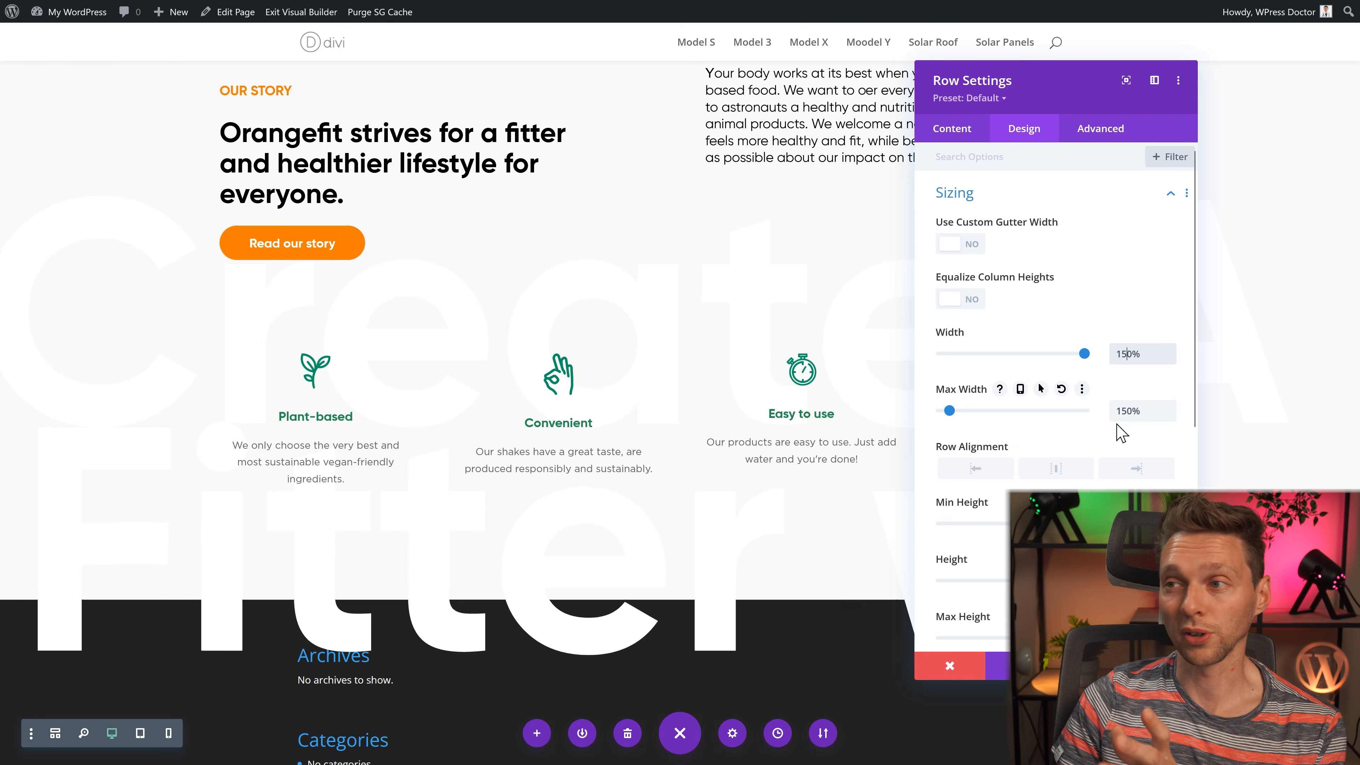
pyautogui.press('Return')
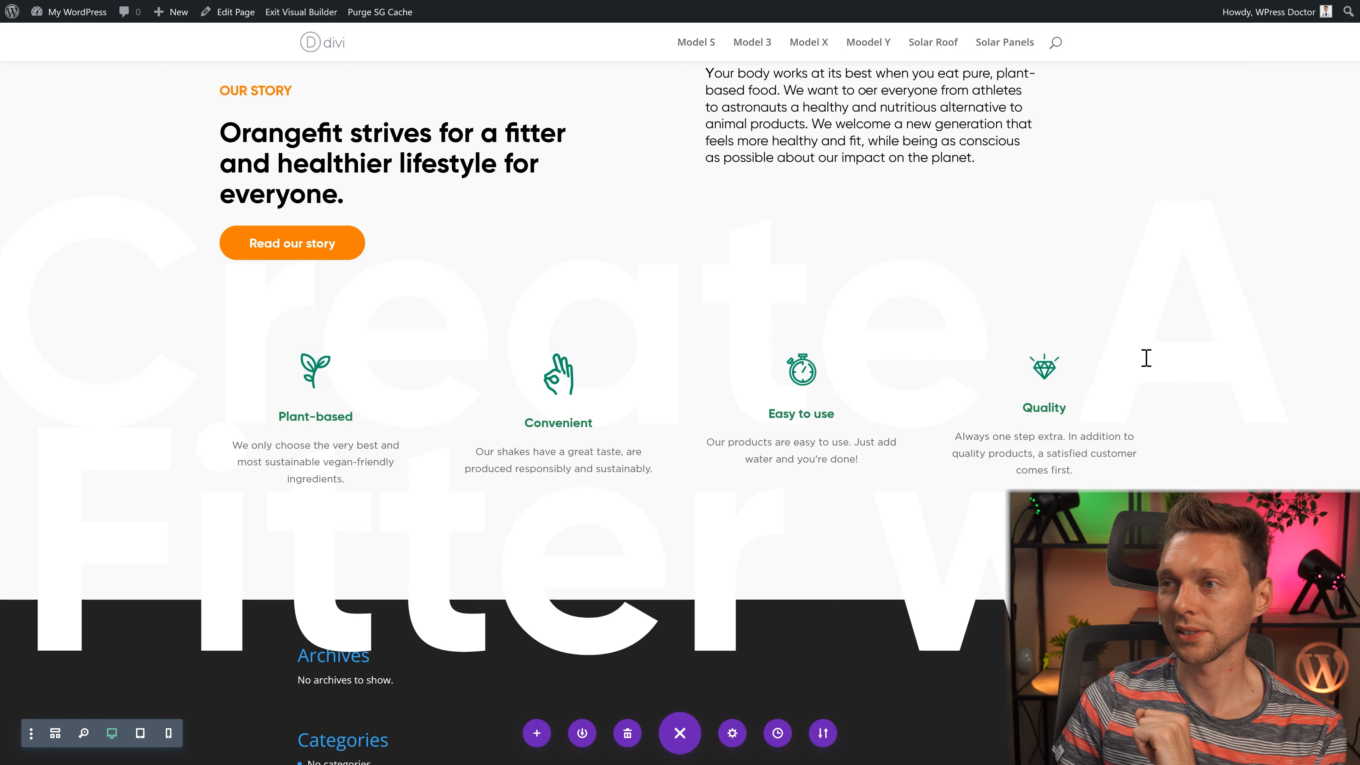
pyautogui.scroll(-2, 1125, 316)
pyautogui.scroll(3, 1116, 299)
pyautogui.scroll(-4, 1118, 313)
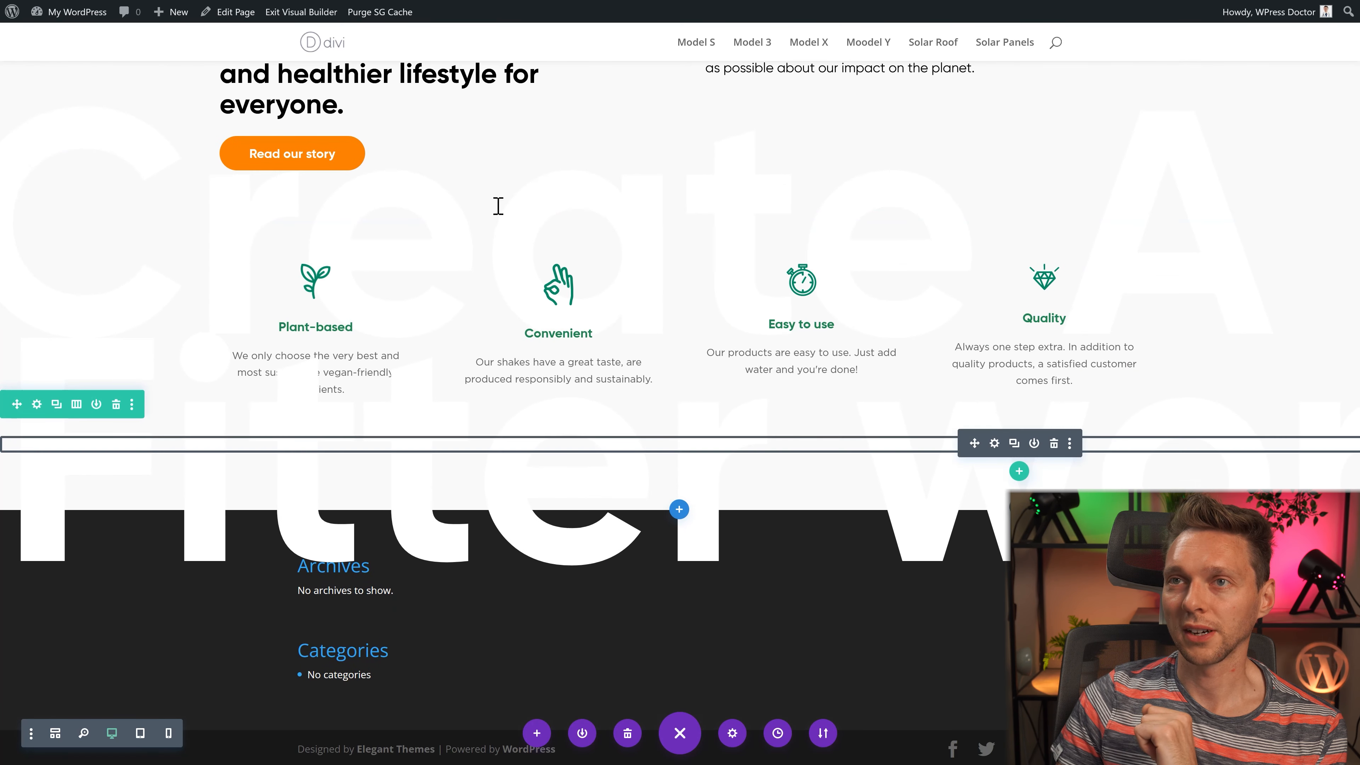
# Step: Set the starting offset of the "Fitter world" row's horizontal scroll motion to -1, save it, and check the scrolling effect
pyautogui.moveTo(433, 16)
pyautogui.click(34, 100)
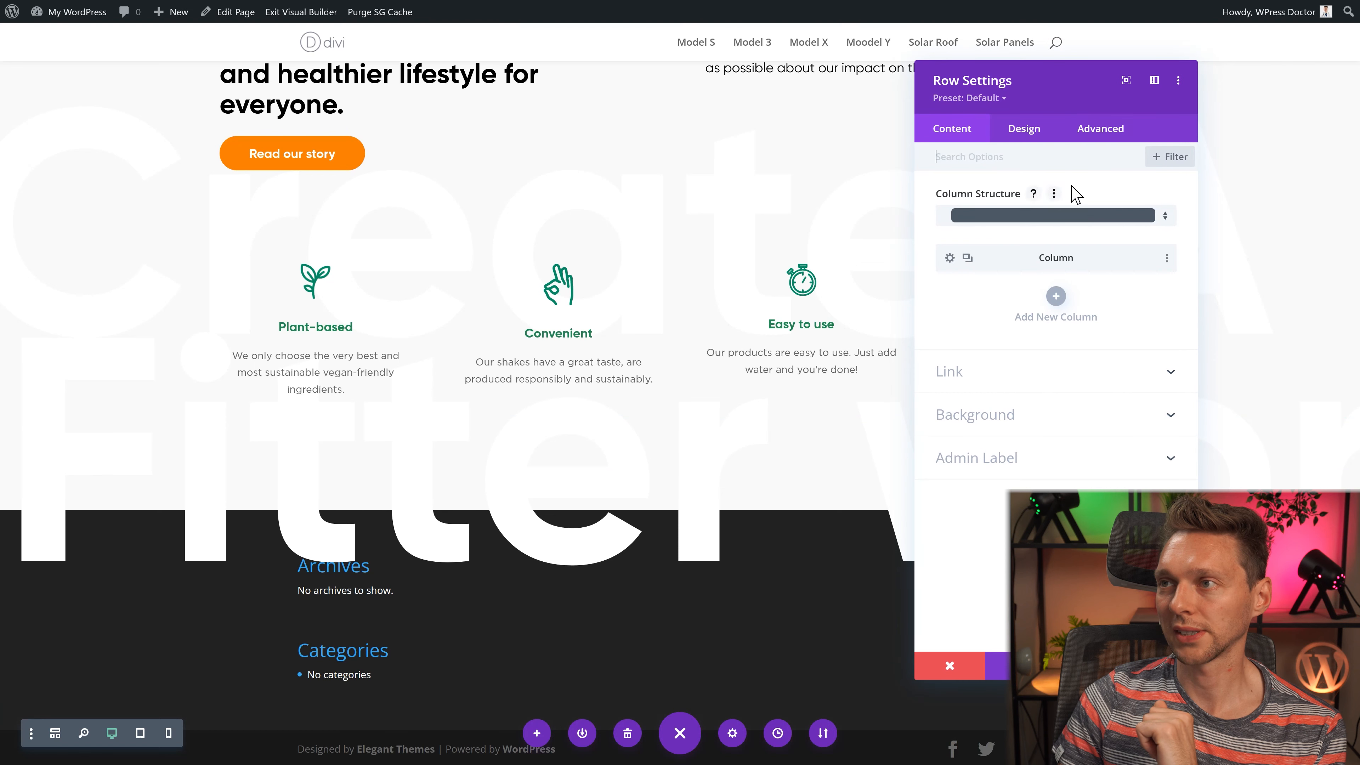
pyautogui.click(1101, 129)
pyautogui.click(995, 451)
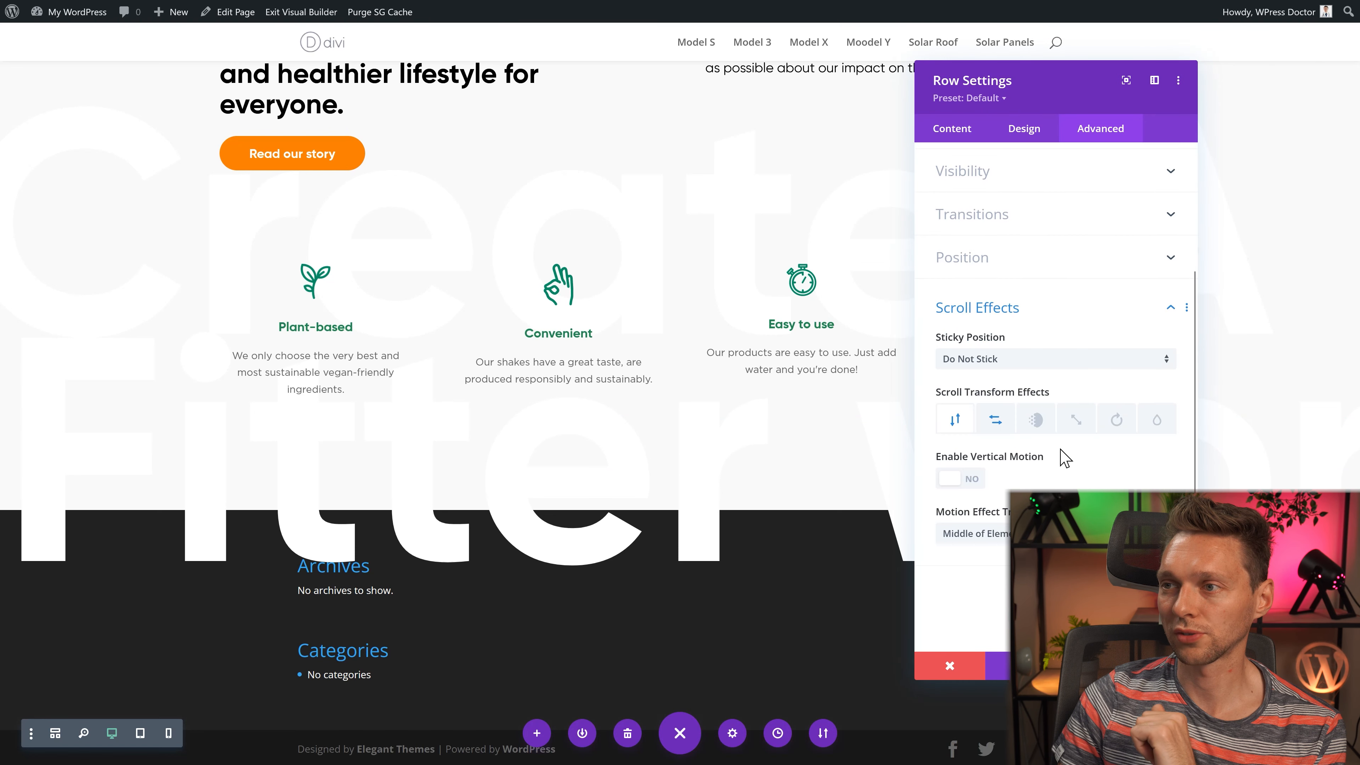
pyautogui.click(994, 419)
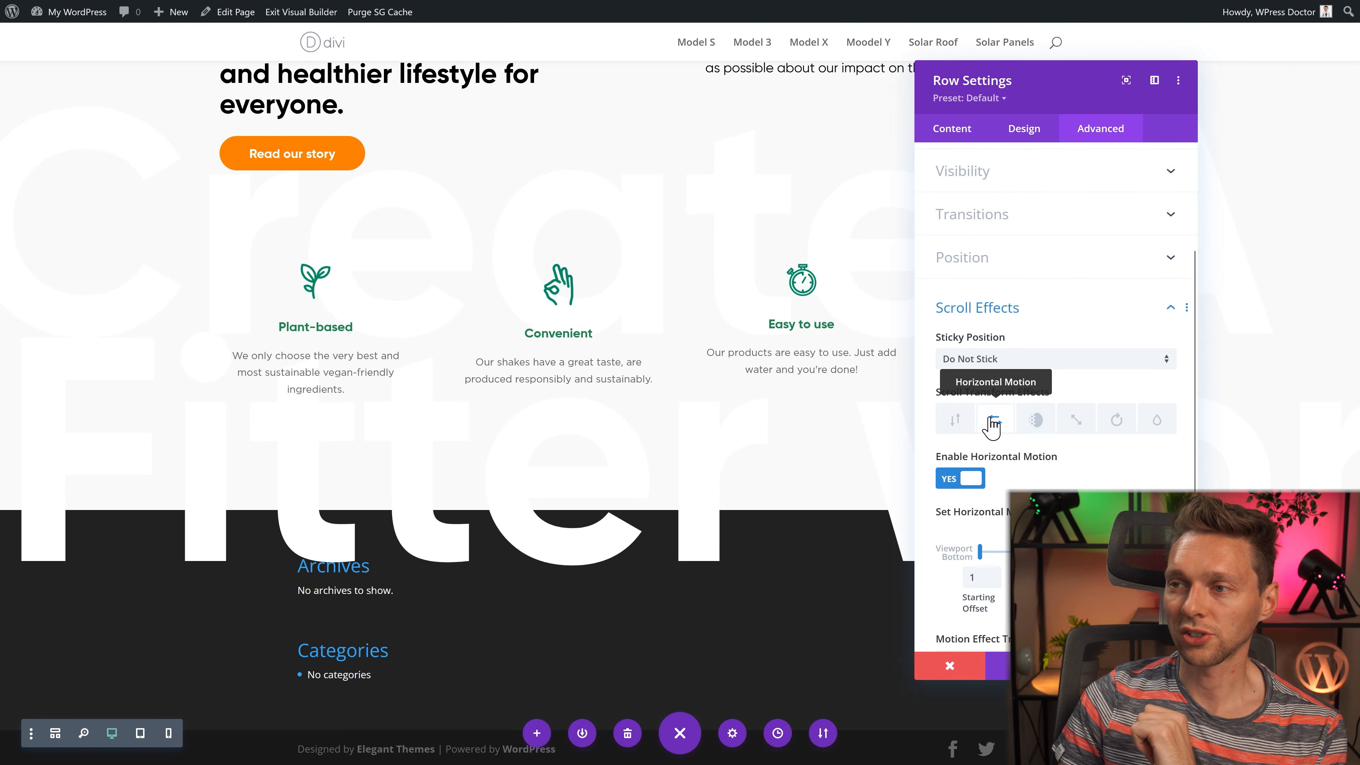
pyautogui.scroll(-2, 997, 447)
pyautogui.click(967, 496)
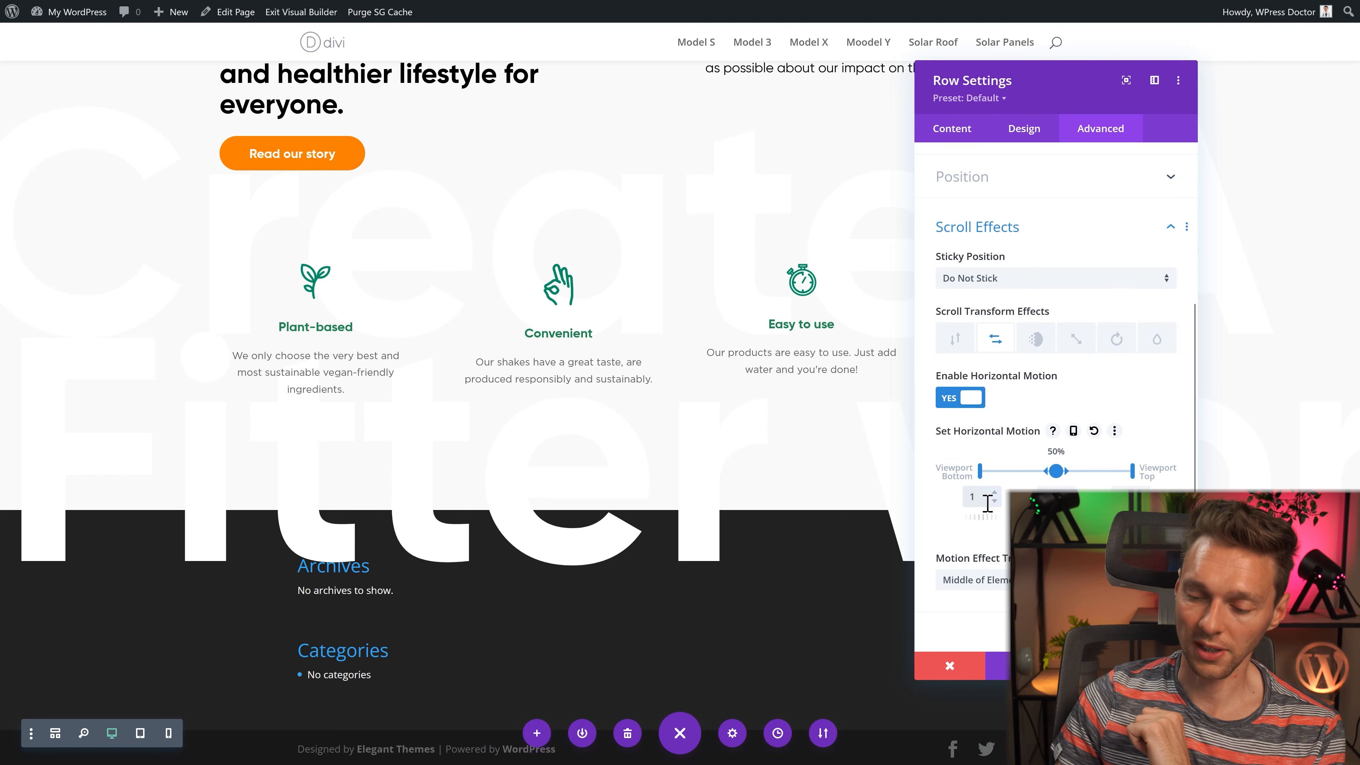
pyautogui.write('-')
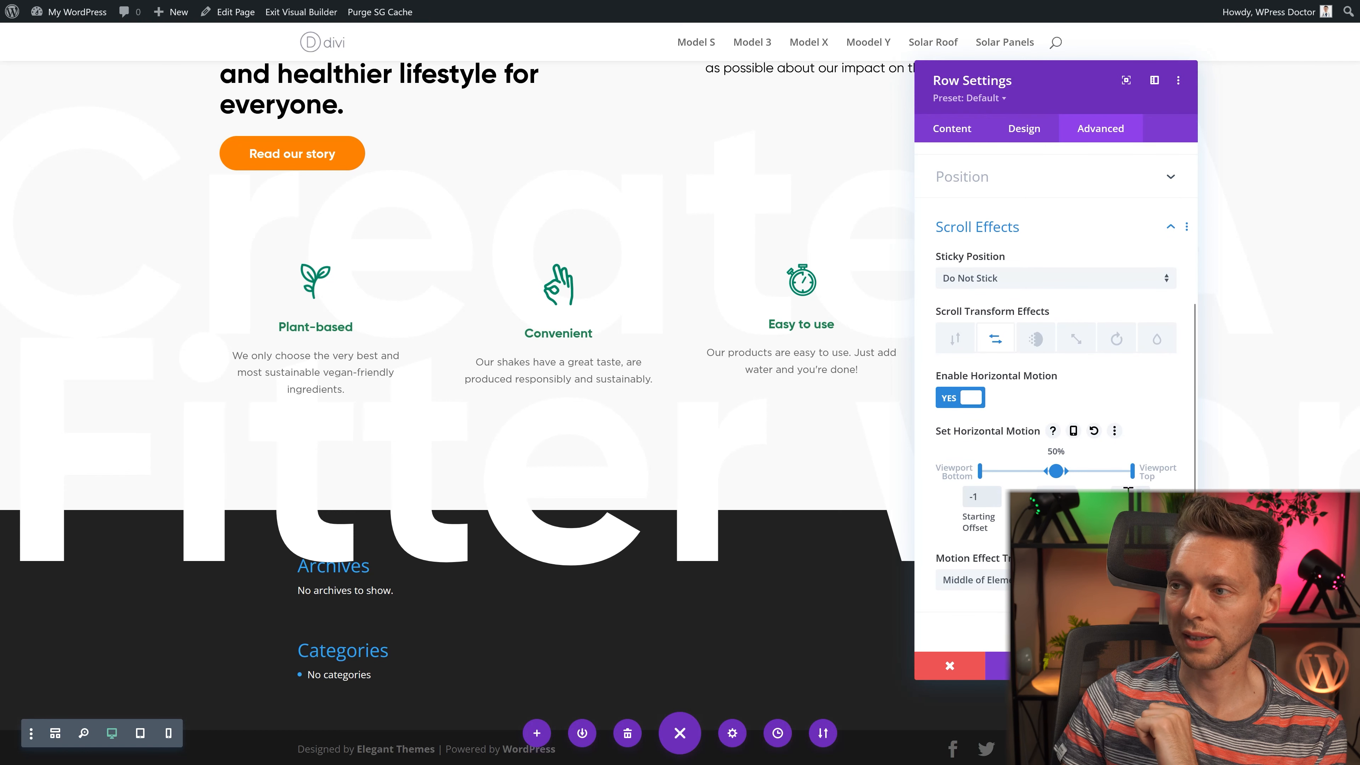
pyautogui.click(1162, 665)
pyautogui.scroll(2, 935, 108)
pyautogui.scroll(-1, 934, 115)
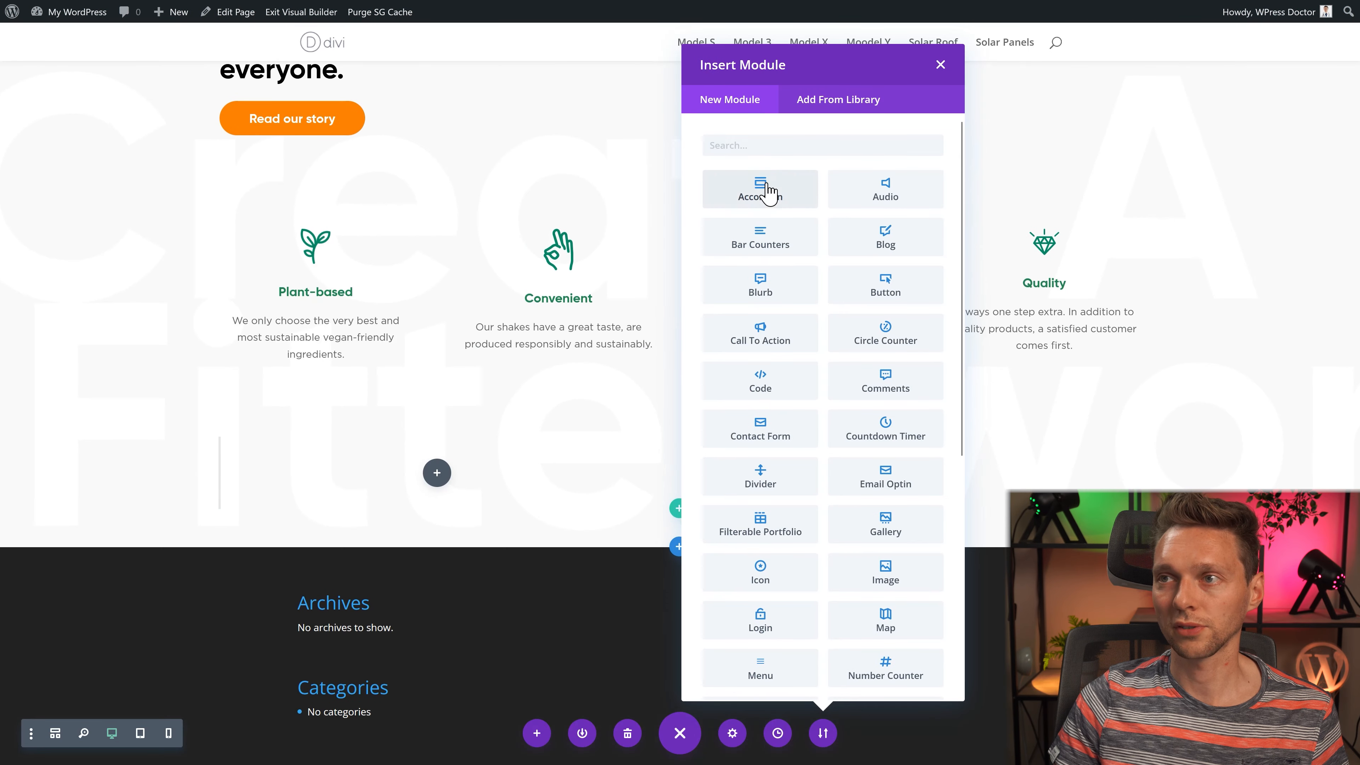
# Step: Insert an Image module with the white recycling heart in the new row's first column and one with the protein bag in the second
pyautogui.click(762, 147)
pyautogui.write('image')
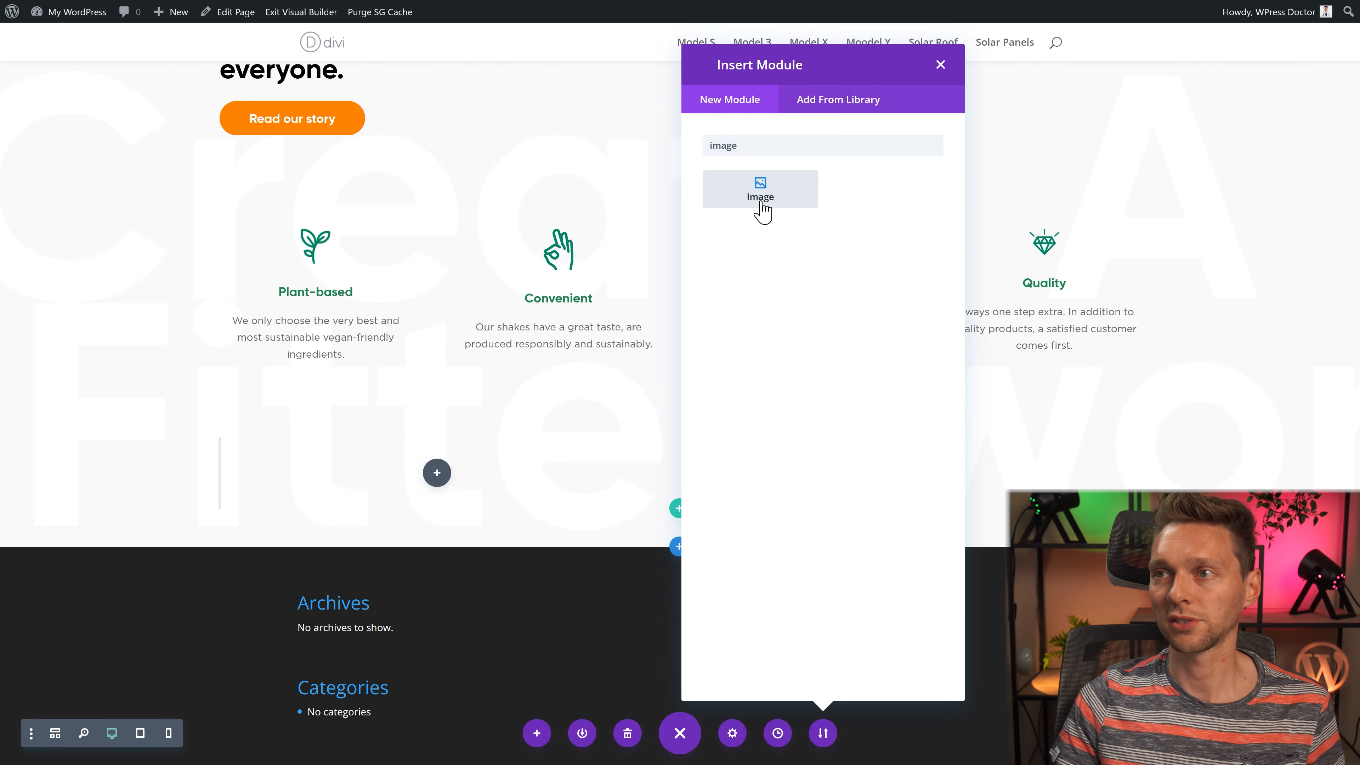
pyautogui.click(762, 193)
pyautogui.click(966, 295)
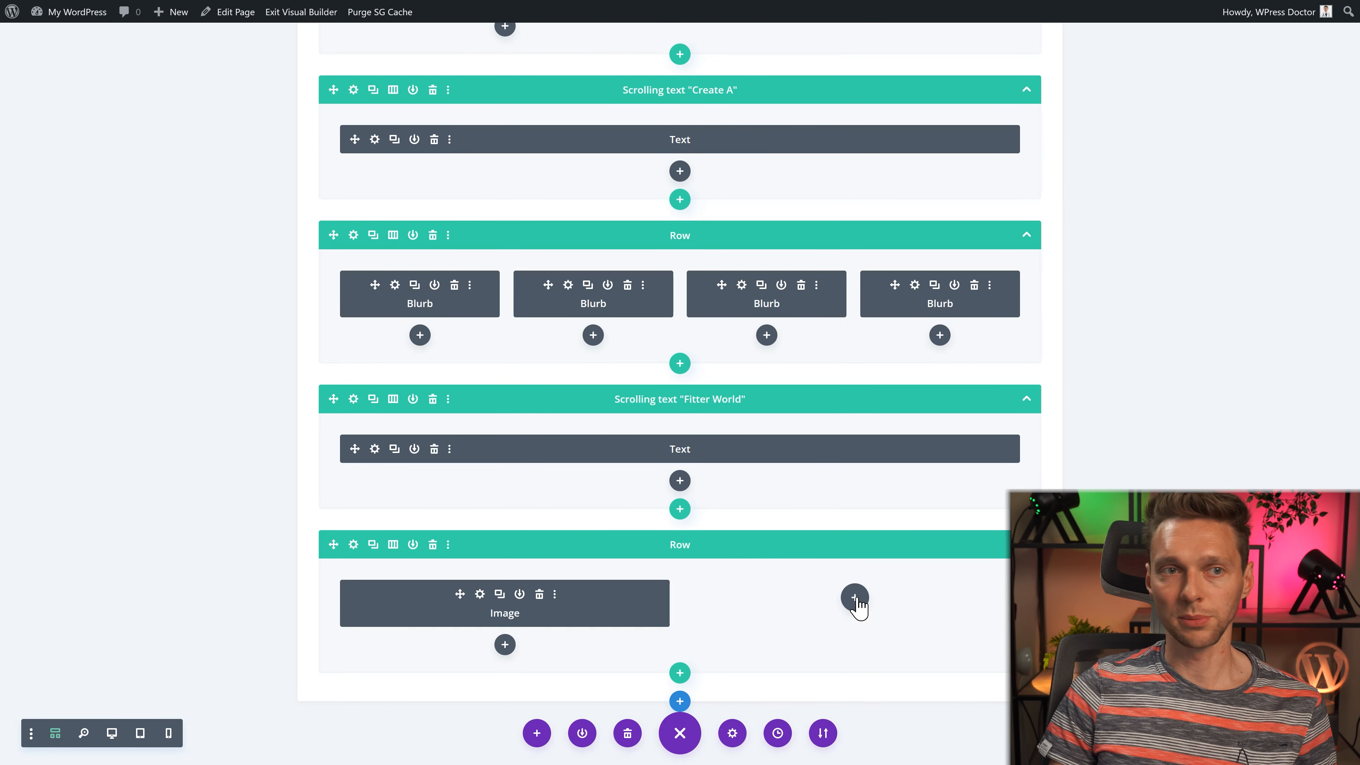
pyautogui.click(856, 599)
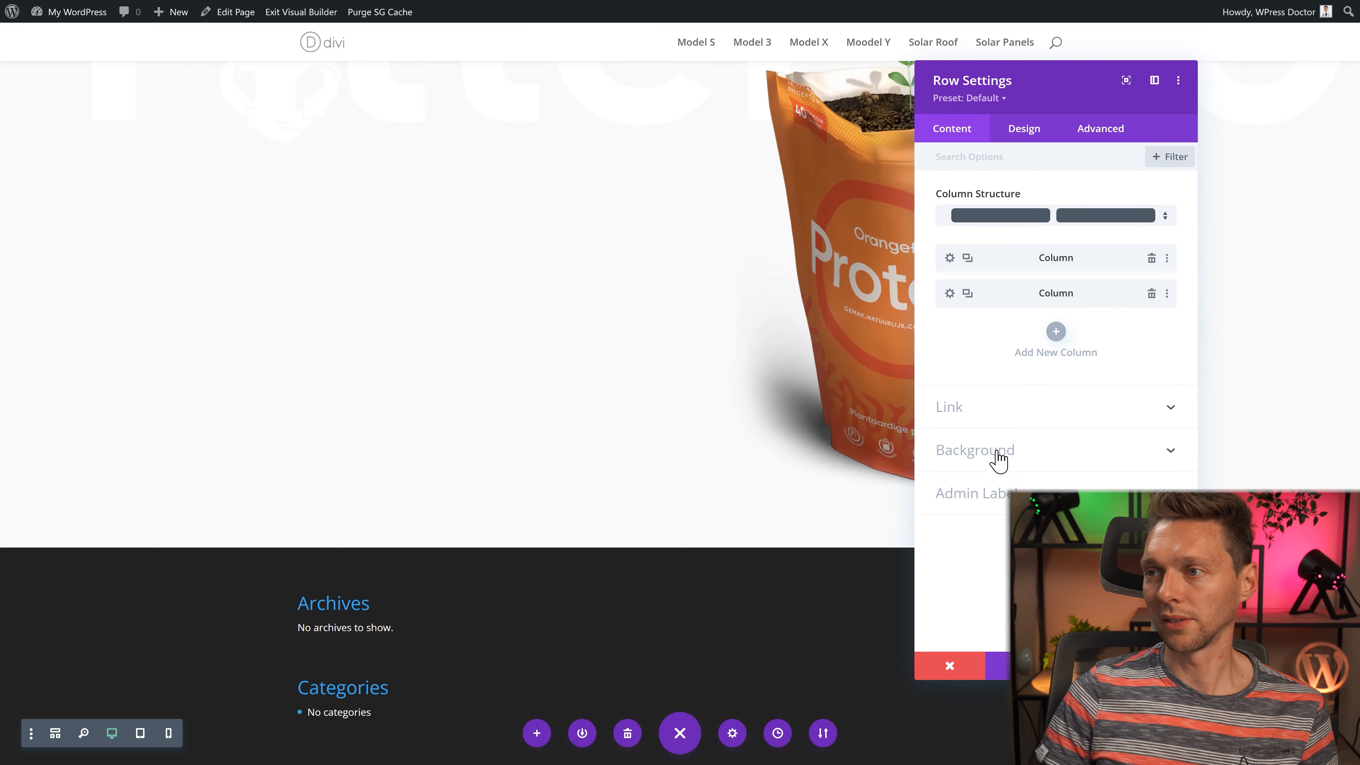
# Step: Give the two-column row a green background with a Floating Squares mask in a semi-transparent white
pyautogui.click(1000, 455)
pyautogui.scroll(1, 995, 316)
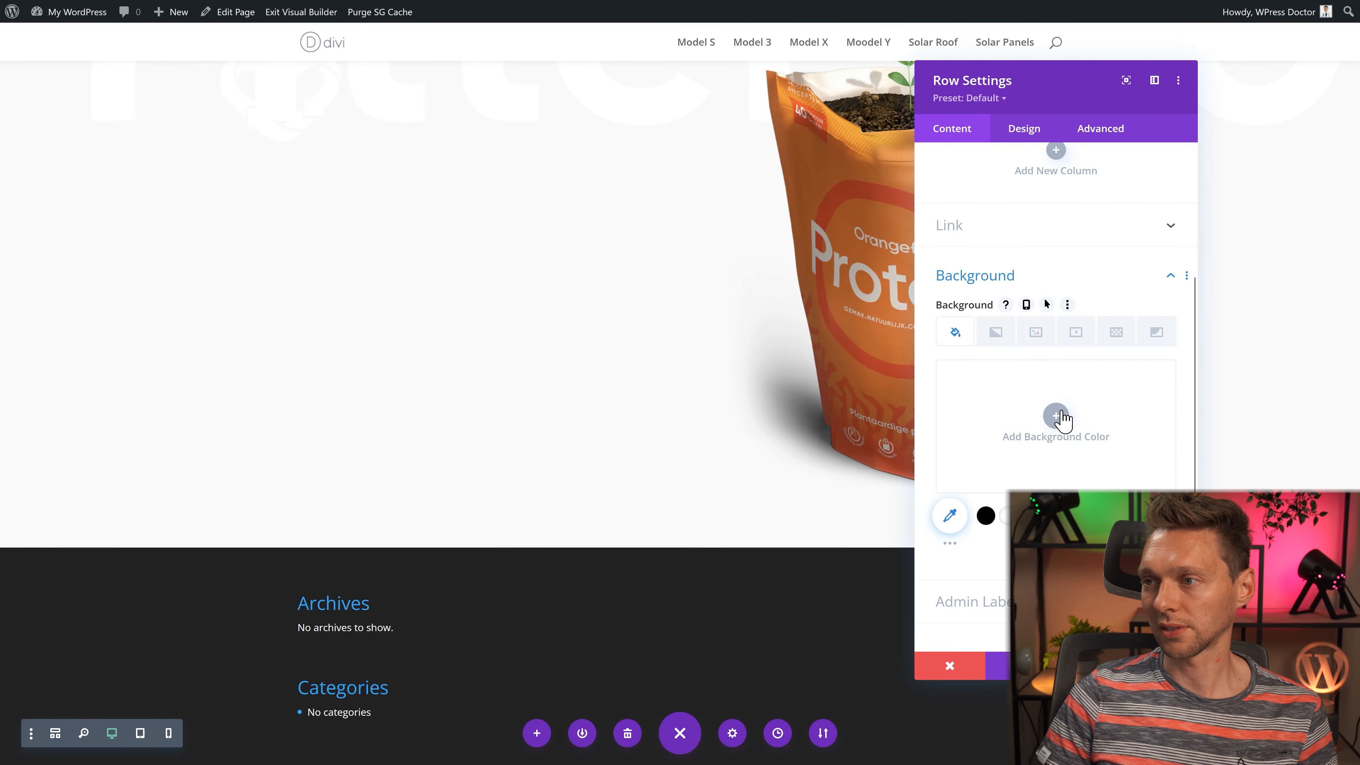
pyautogui.click(1129, 543)
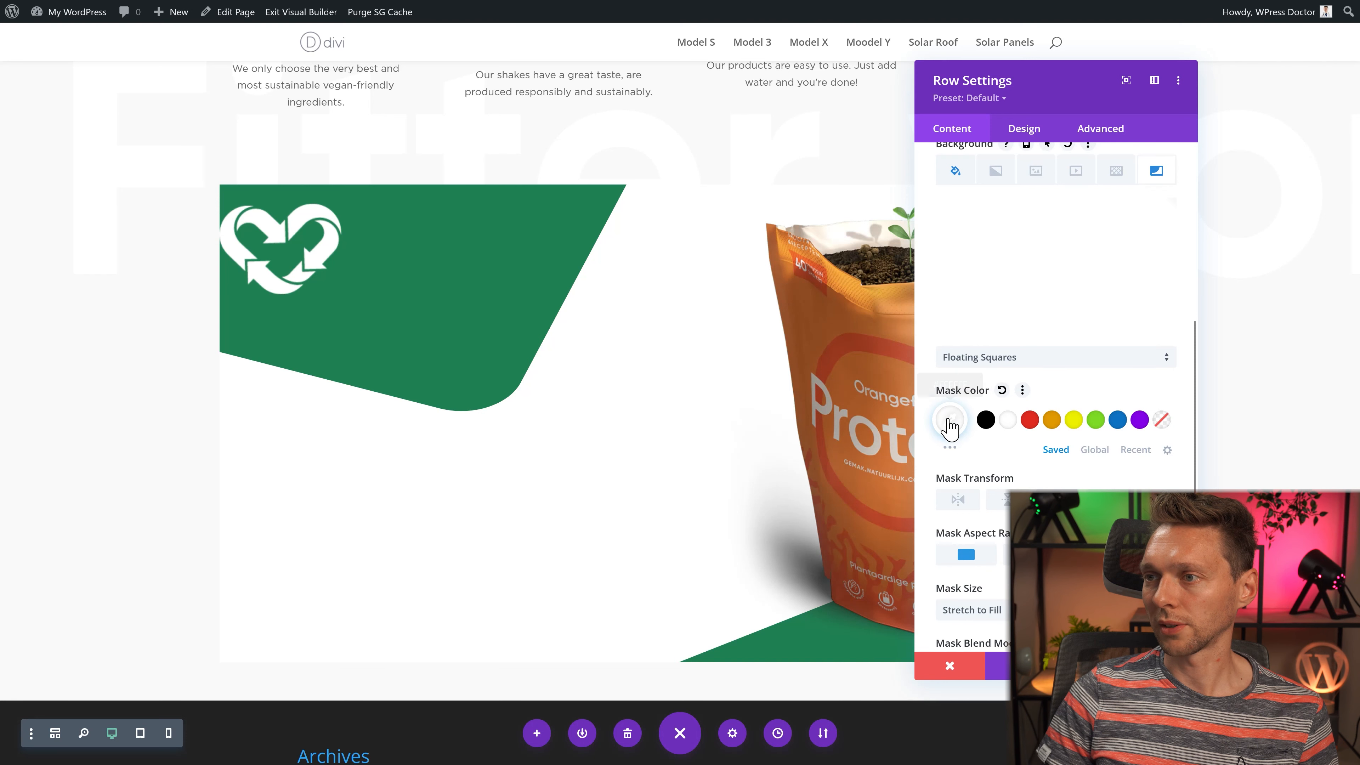
pyautogui.click(947, 426)
pyautogui.moveTo(1159, 423); pyautogui.dragTo(1165, 490)
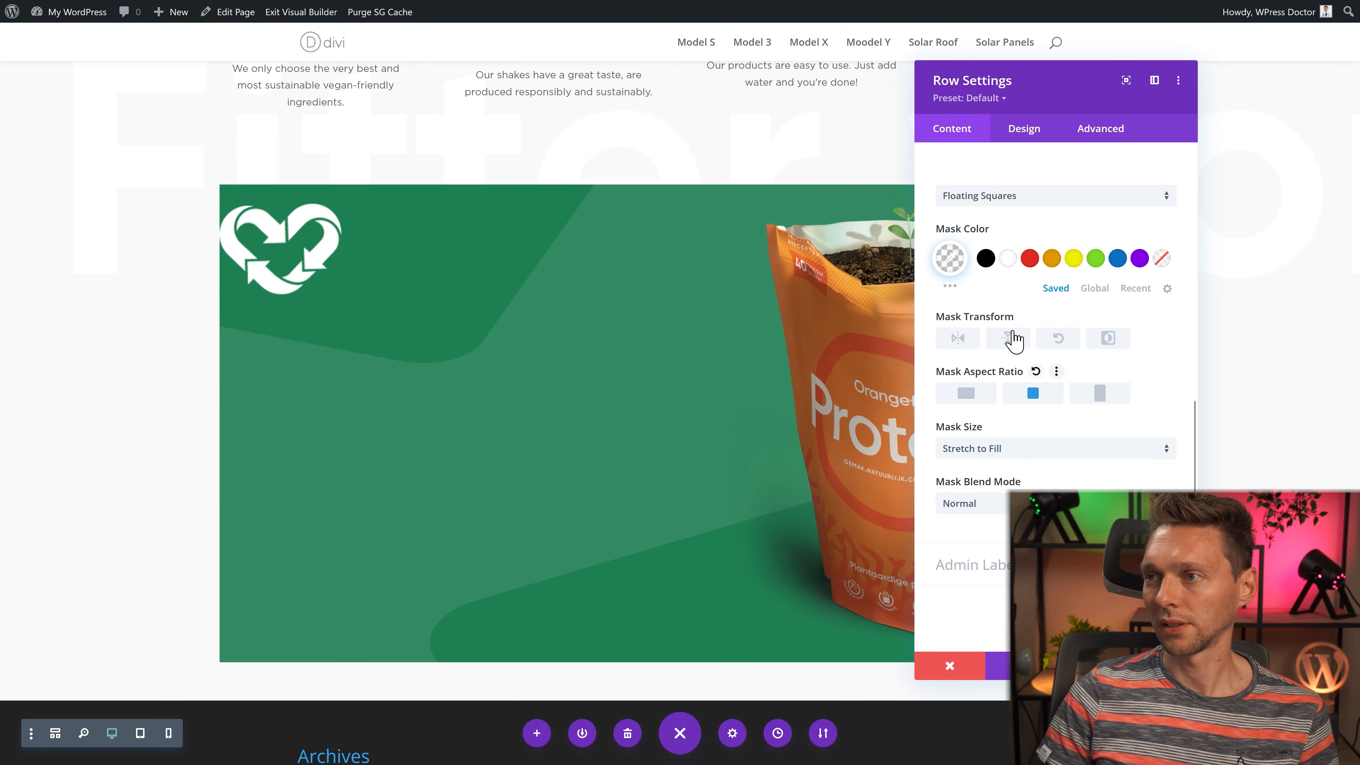
# Step: Flip the row's background mask vertically and set its aspect ratio to square
pyautogui.click(1009, 337)
pyautogui.click(1100, 396)
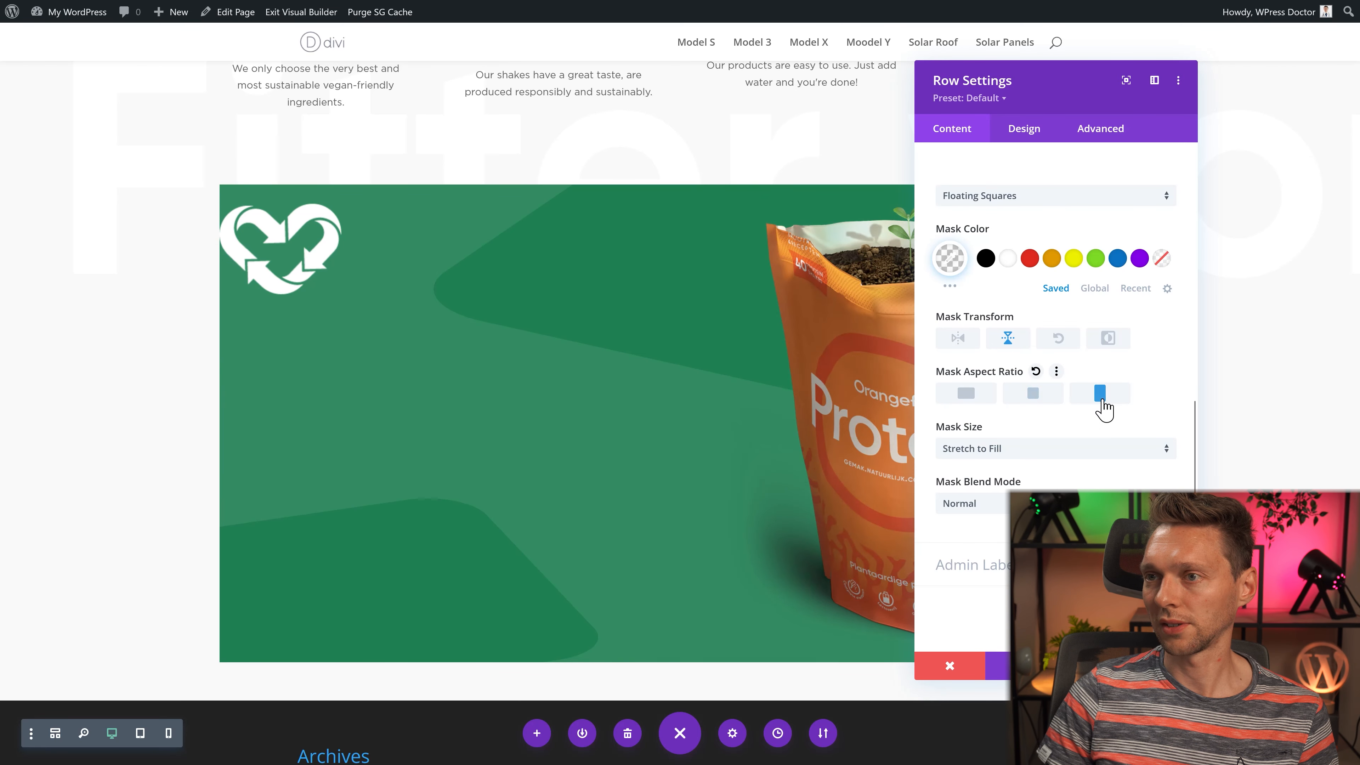
pyautogui.click(1045, 397)
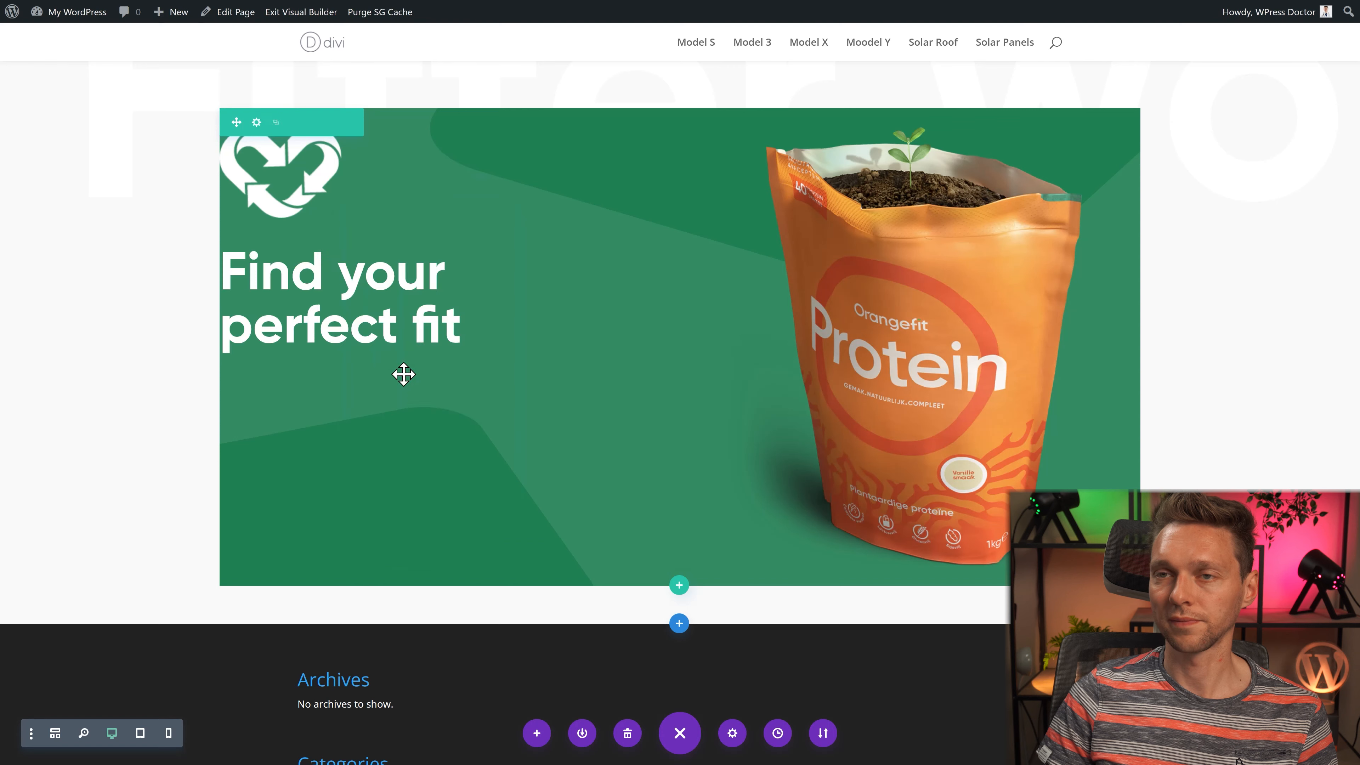
# Step: Copy the "Our Story" paragraph module below the heading in the green row and change that heading to "Fully recyclable"
pyautogui.scroll(4, 395, 311)
pyautogui.scroll(4, 395, 311)
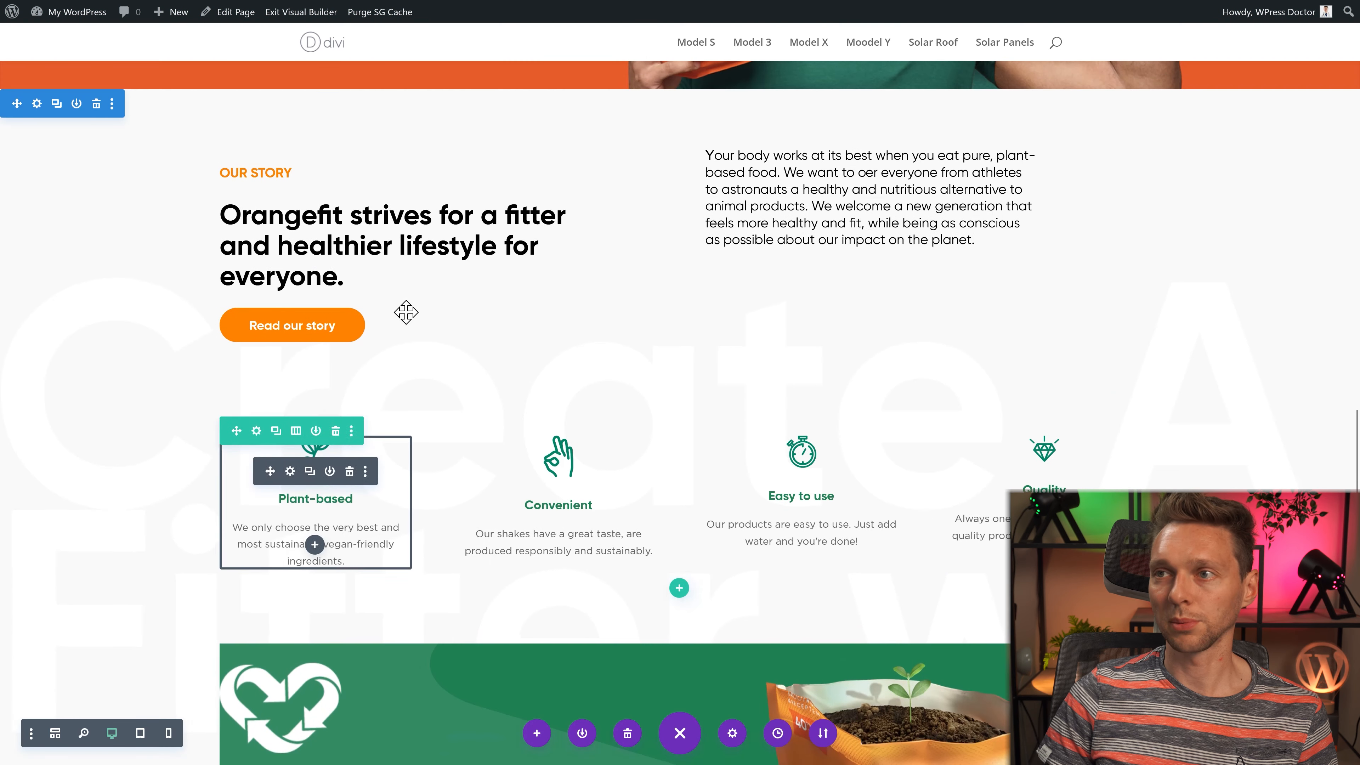
pyautogui.click(919, 182)
pyautogui.click(898, 306)
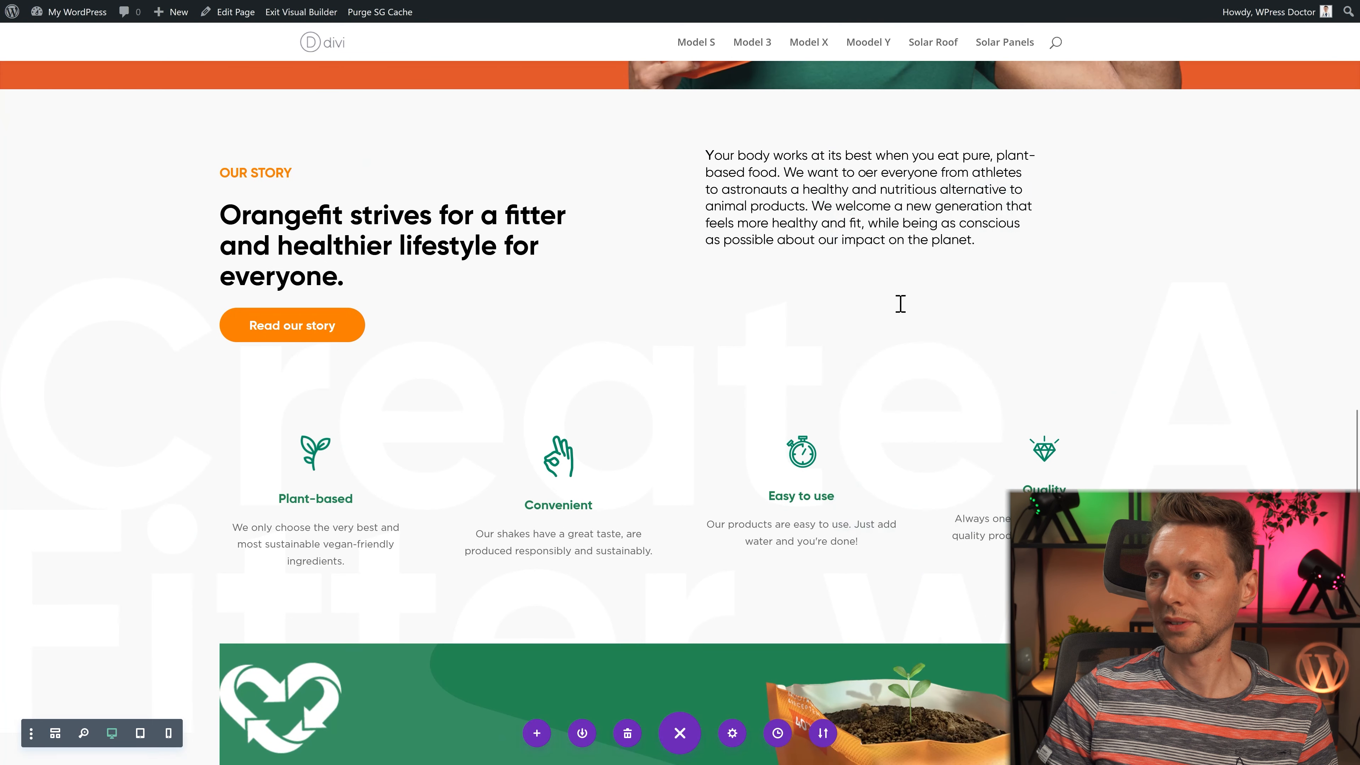
pyautogui.scroll(-7, 878, 316)
pyautogui.moveTo(687, 326); pyautogui.dragTo(644, 336)
pyautogui.press('BackSpace')
# Step: Replace the copied paragraph with the text running from "We believe that we can limit our impact on the environment" to "is just the beginning."
pyautogui.click(431, 535)
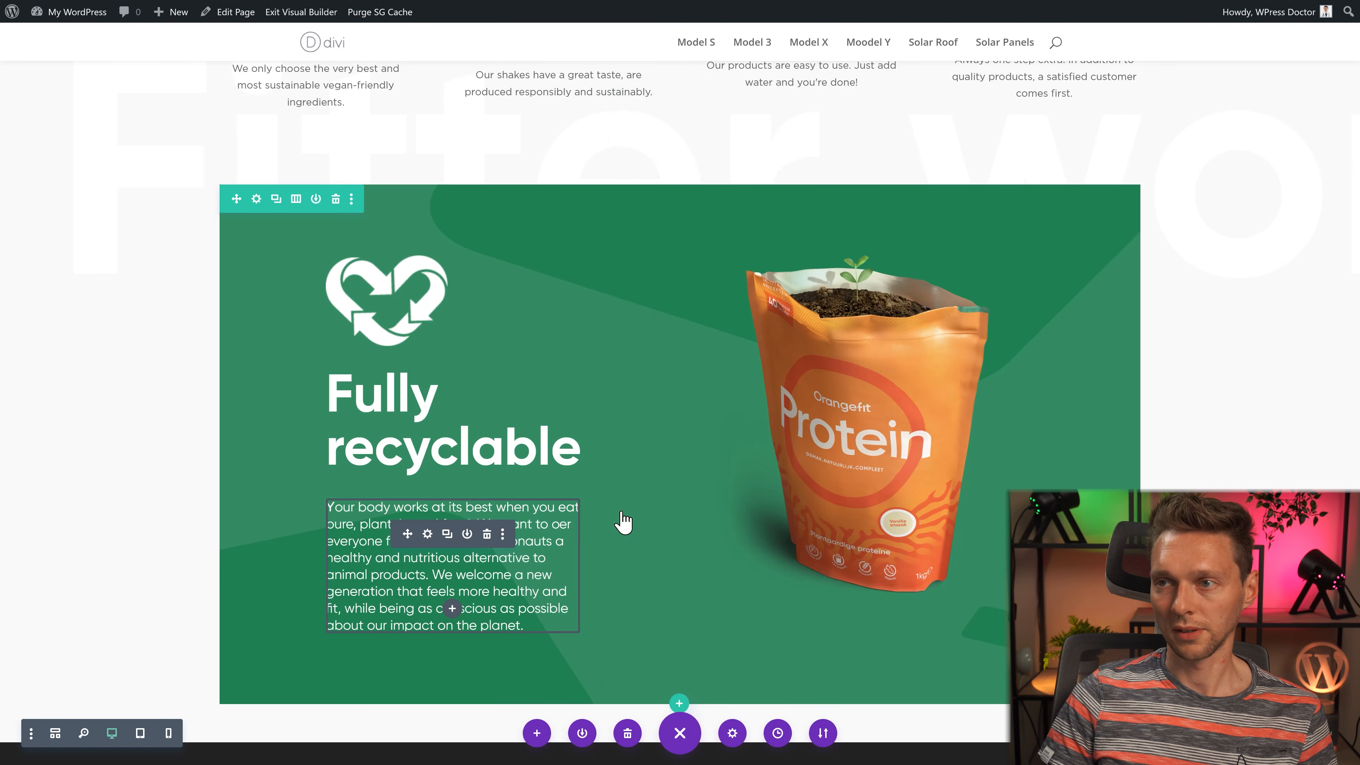
pyautogui.click(722, 363)
pyautogui.hotkey('ctrl', 'a')
pyautogui.write('We believe that we can limit our impact on the environment while keeping our quality high and usage easy. Our 100% recyclable packaging is just the beginning.')
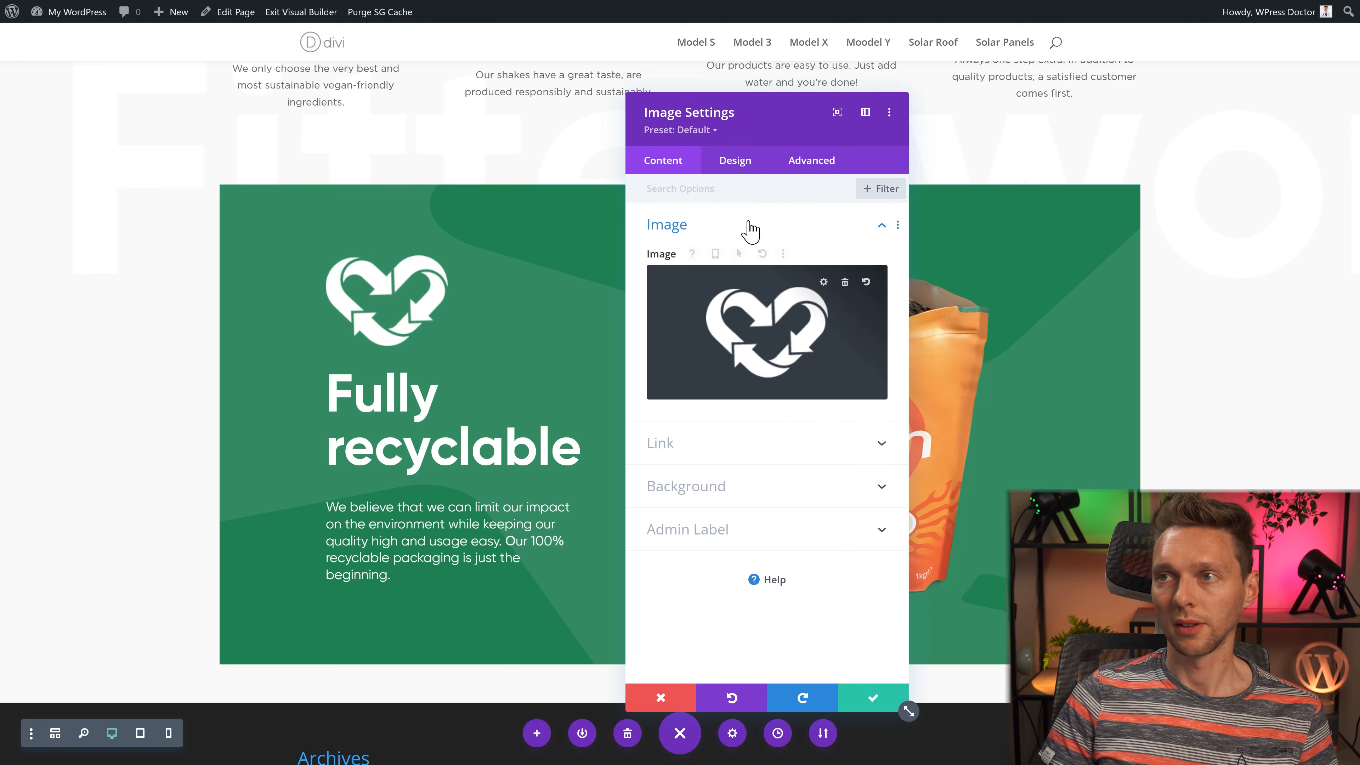
# Step: Set the width of the recycling heart image to 95px and save the module
pyautogui.click(740, 163)
pyautogui.click(692, 267)
pyautogui.click(850, 301)
pyautogui.write('95px')
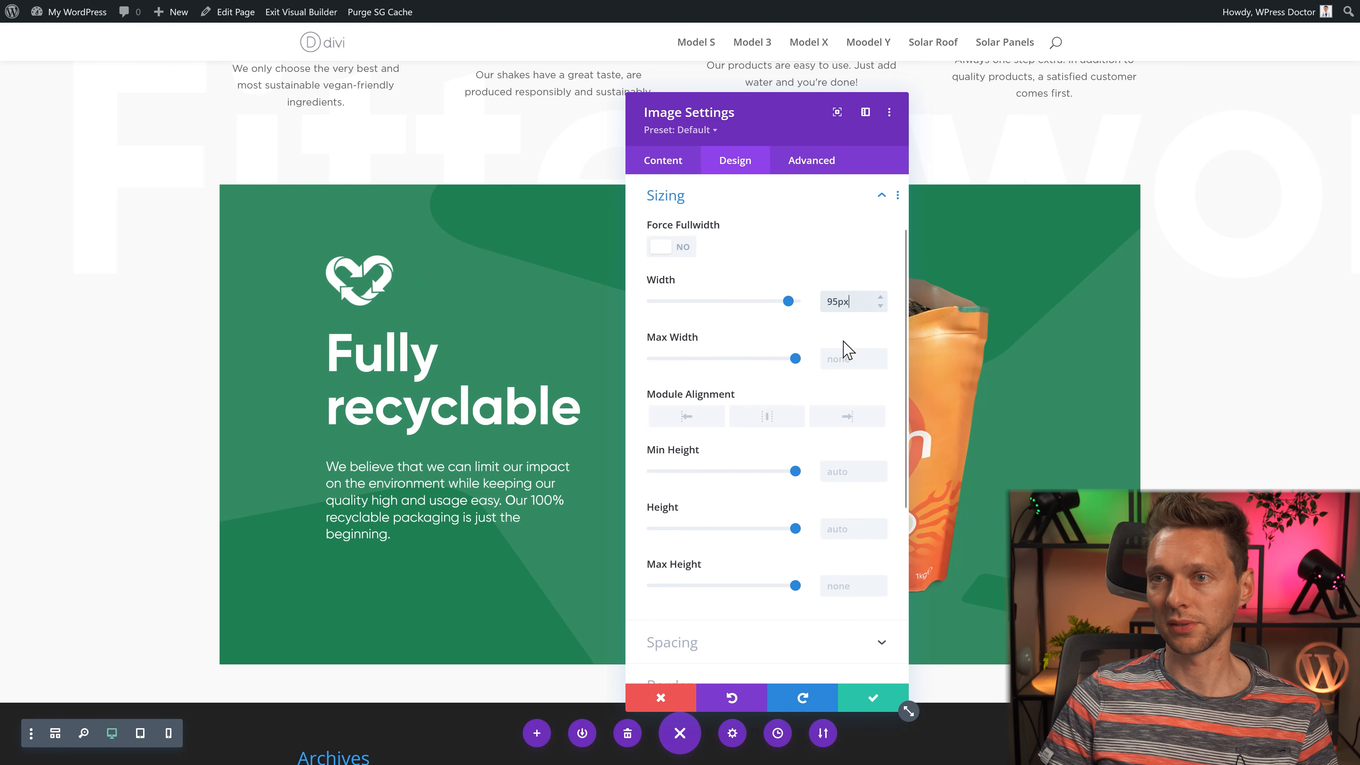
pyautogui.click(874, 697)
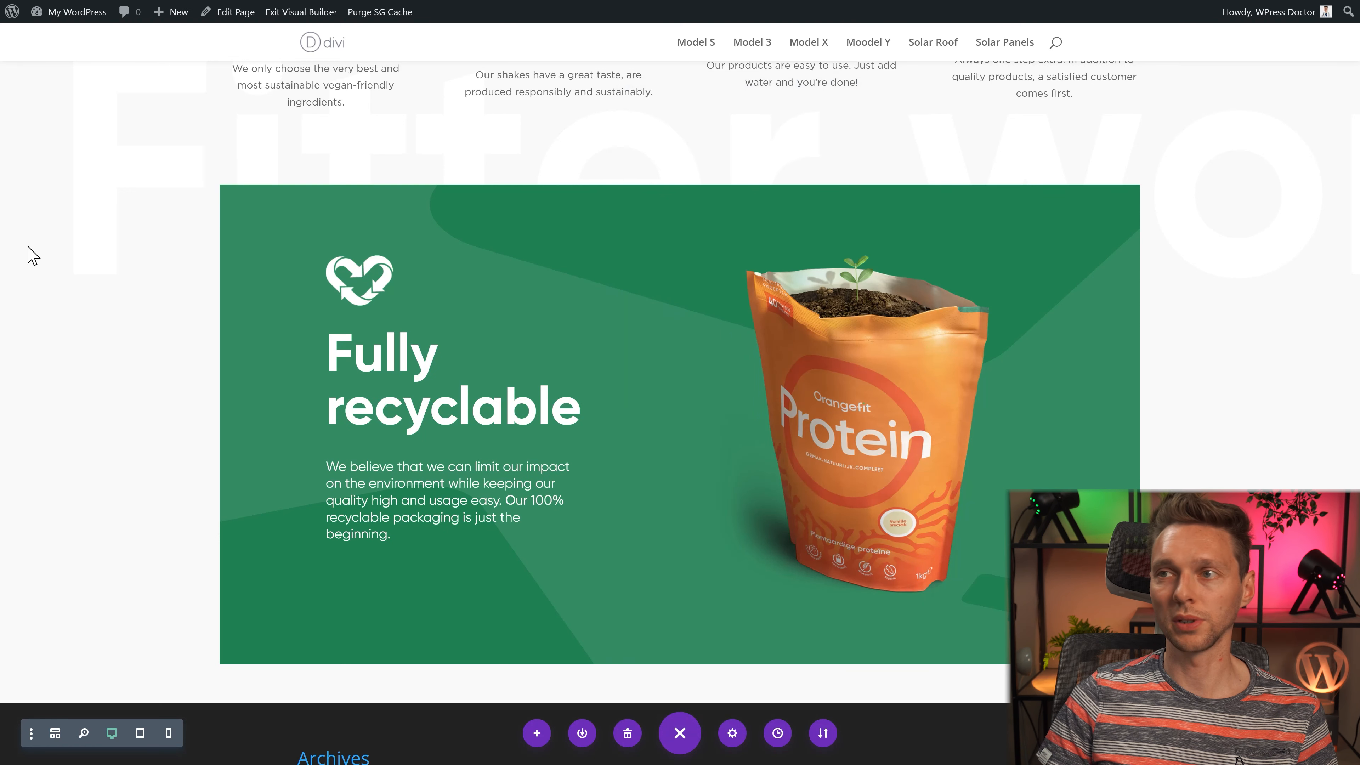
# Step: Compare the "Fully recyclable" row with the same block on the original Orangefit website in the other browser tab
pyautogui.click(436, 15)
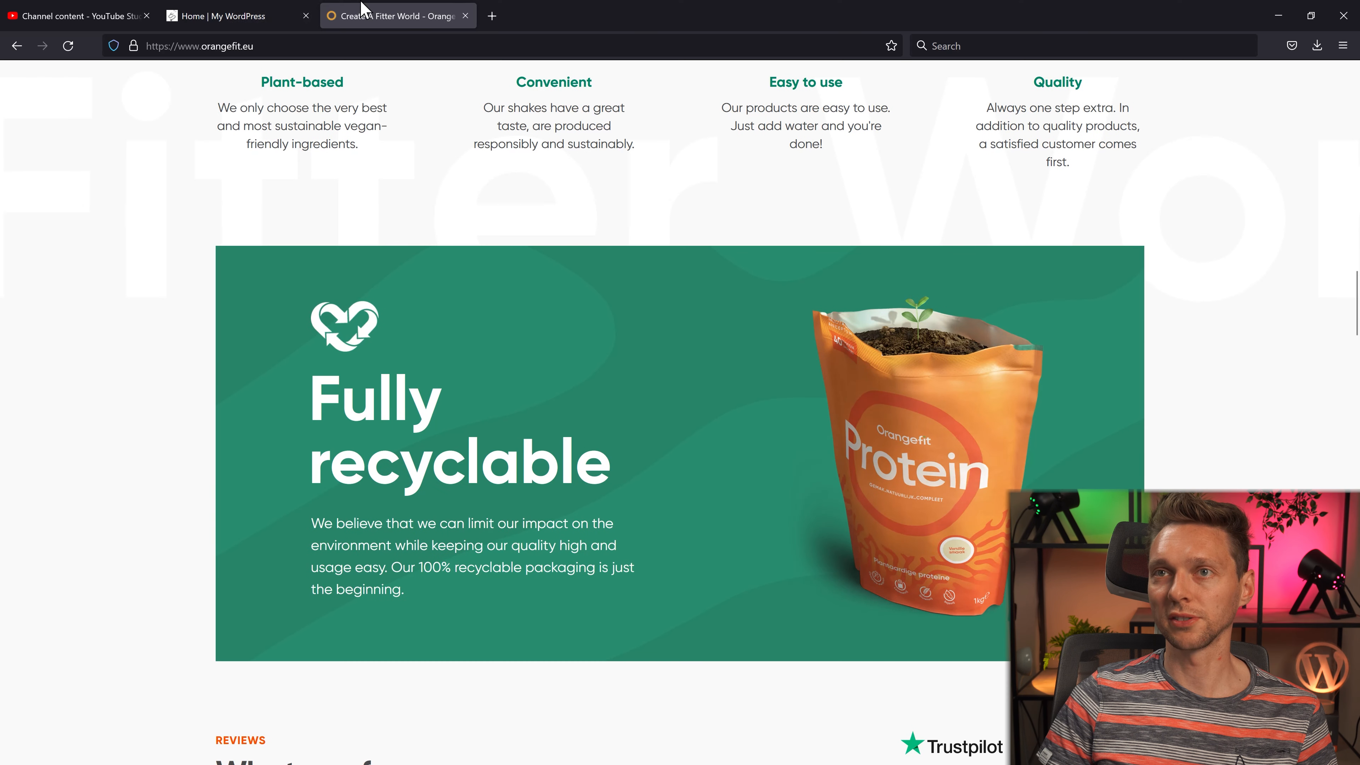
pyautogui.click(273, 13)
pyautogui.click(387, 14)
pyautogui.click(288, 8)
pyautogui.click(407, 14)
pyautogui.click(305, 13)
pyautogui.click(348, 14)
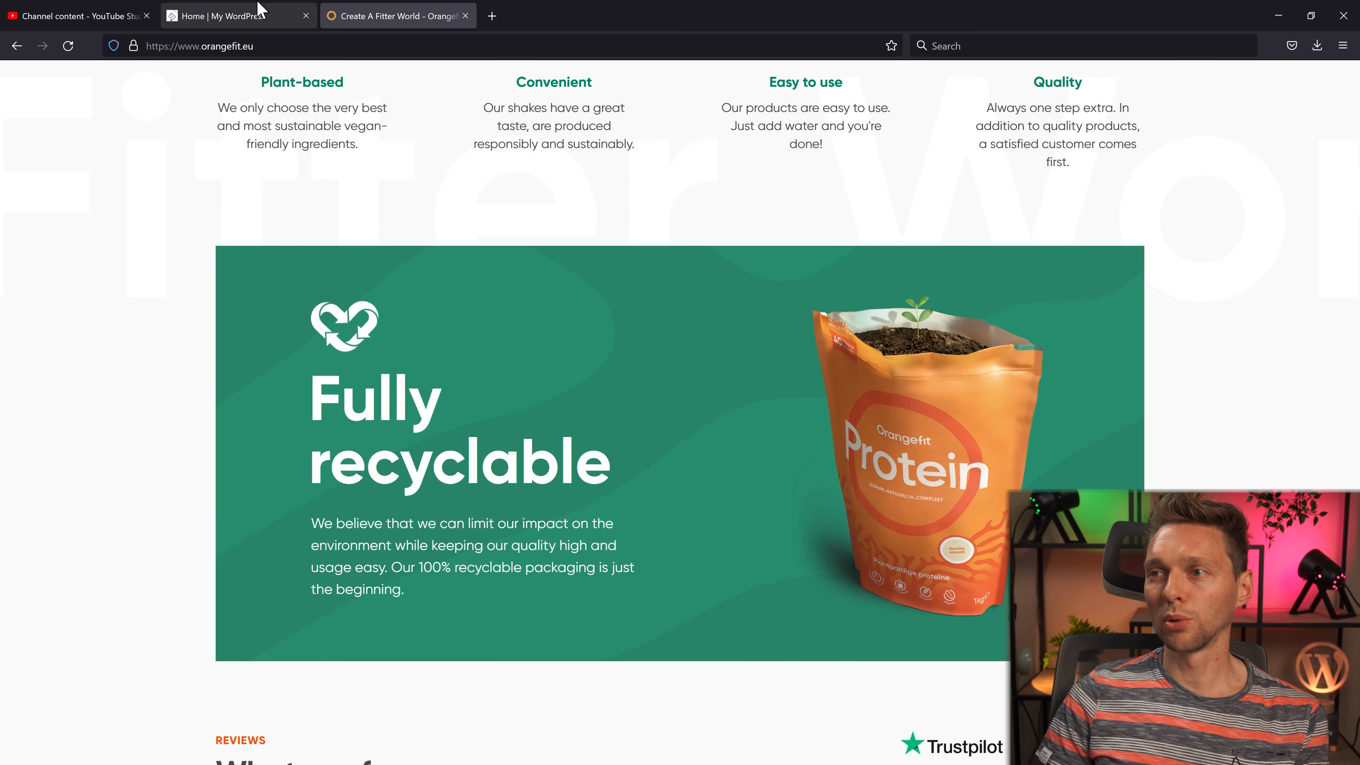
pyautogui.click(308, 14)
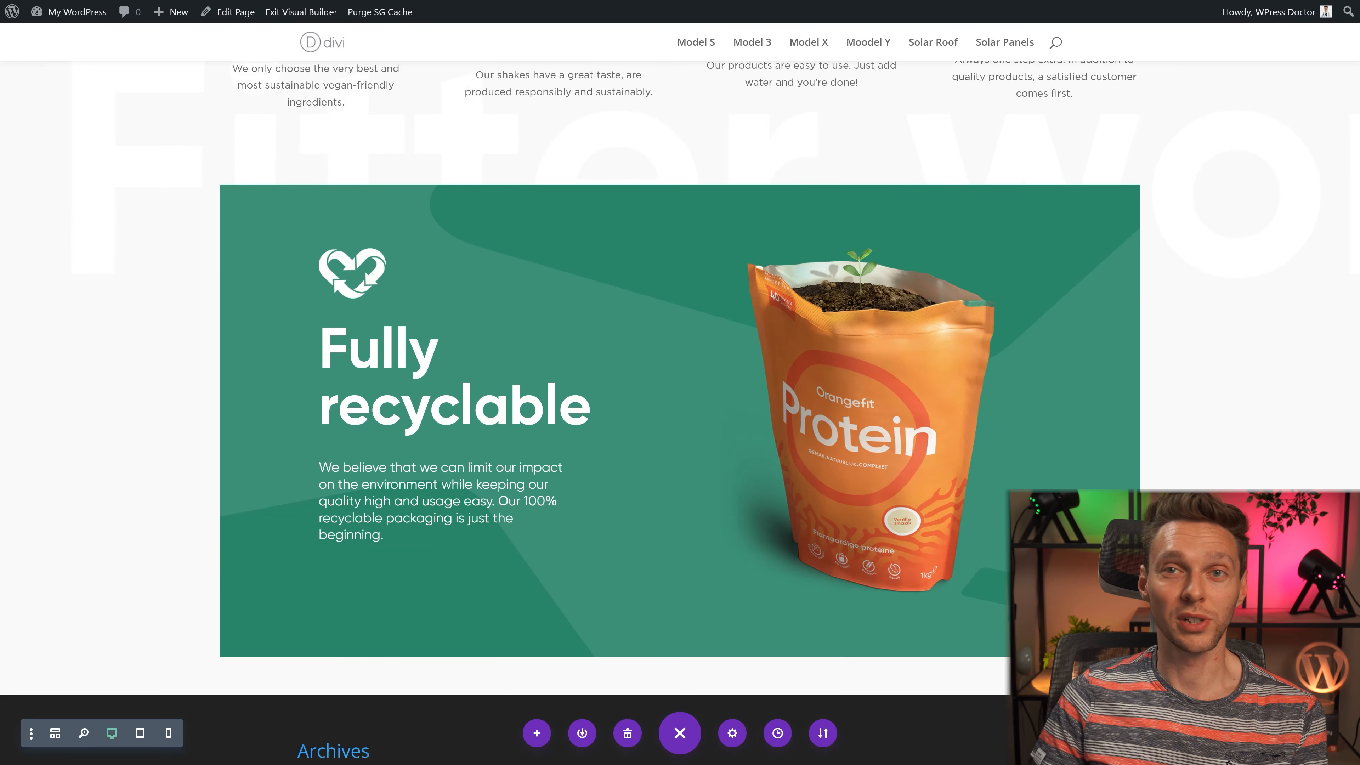
pyautogui.click(377, 16)
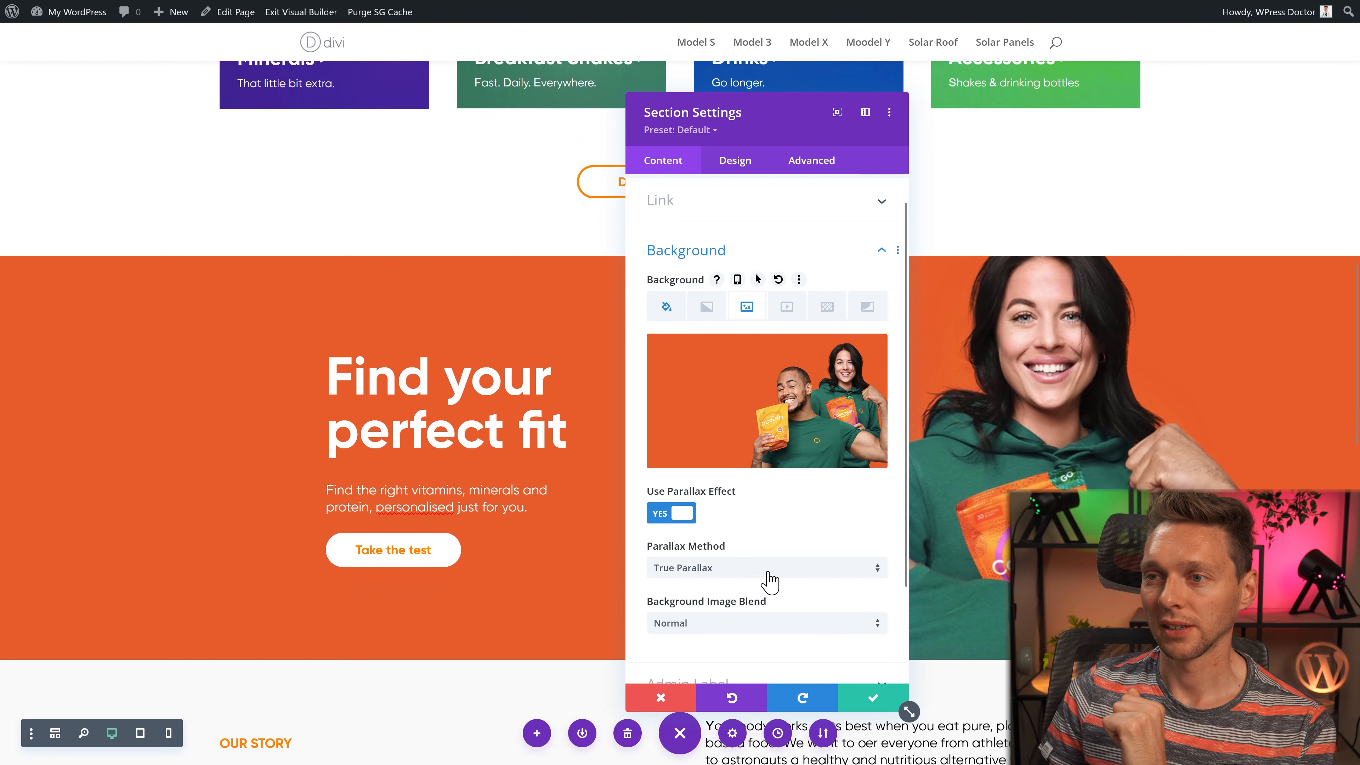
# Step: Try the CSS parallax method on the "Find your perfect fit" section's background image, check the scrolling, and restore True Parallax
pyautogui.click(768, 577)
pyautogui.click(728, 603)
pyautogui.scroll(3, 1032, 409)
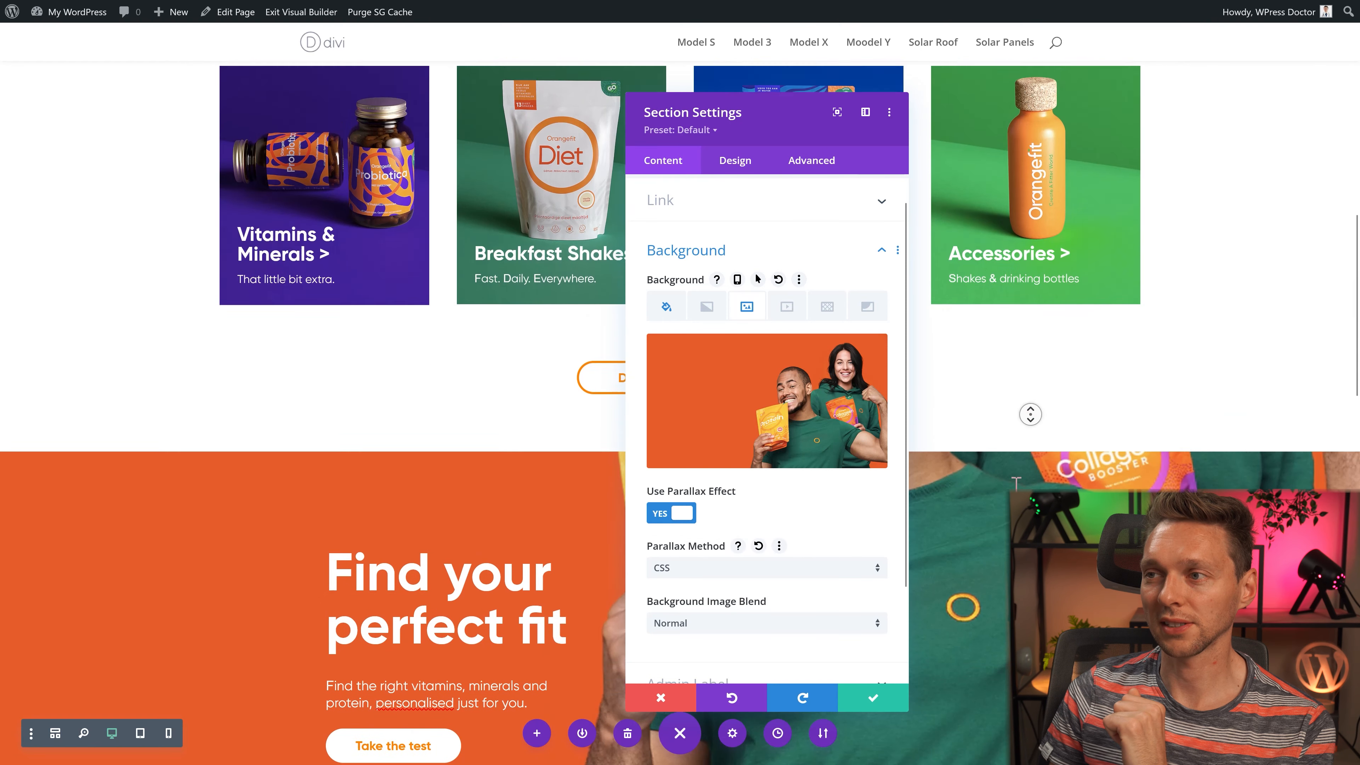
pyautogui.scroll(-7, 1029, 416)
pyautogui.click(719, 570)
pyautogui.click(704, 578)
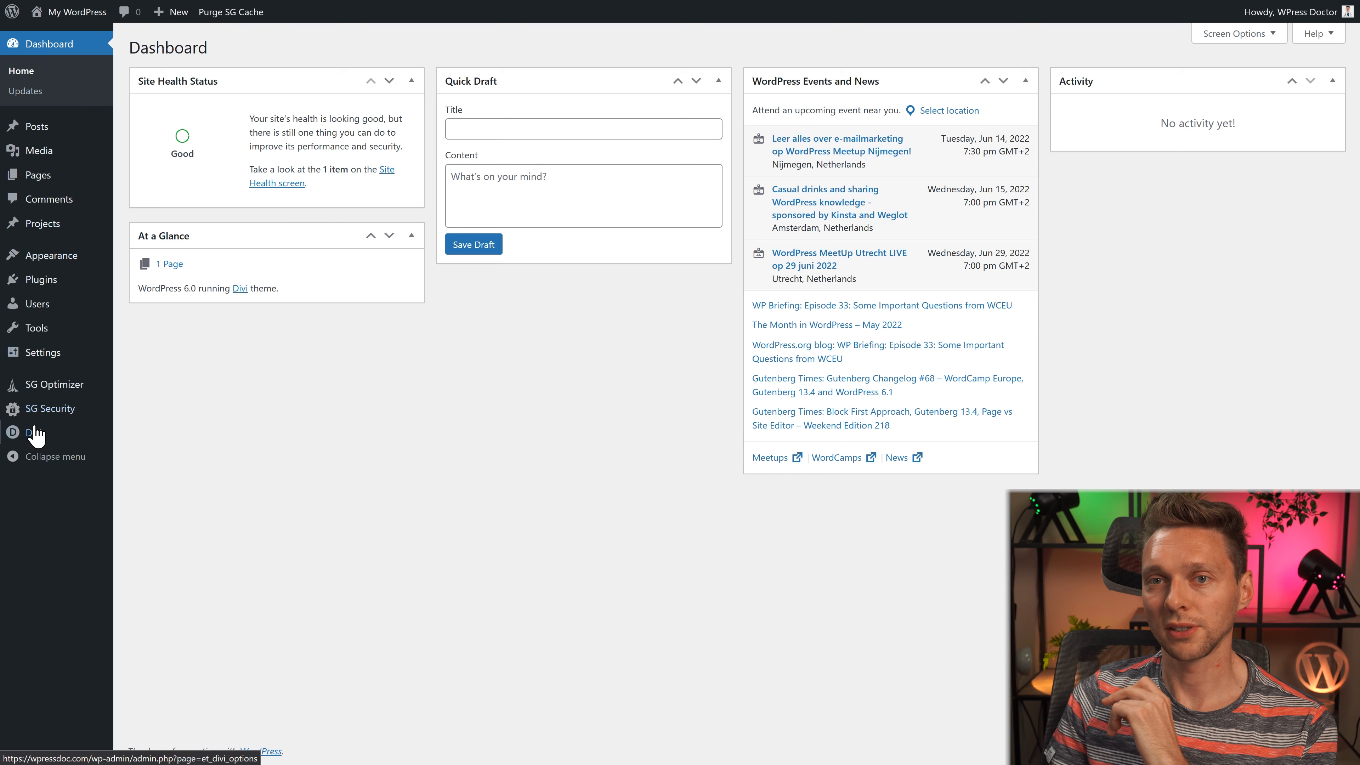
# Step: Open the Divi Theme Builder from the WordPress dashboard and start adding a global header to the Default Website Template
pyautogui.moveTo(48, 431)
pyautogui.click(158, 460)
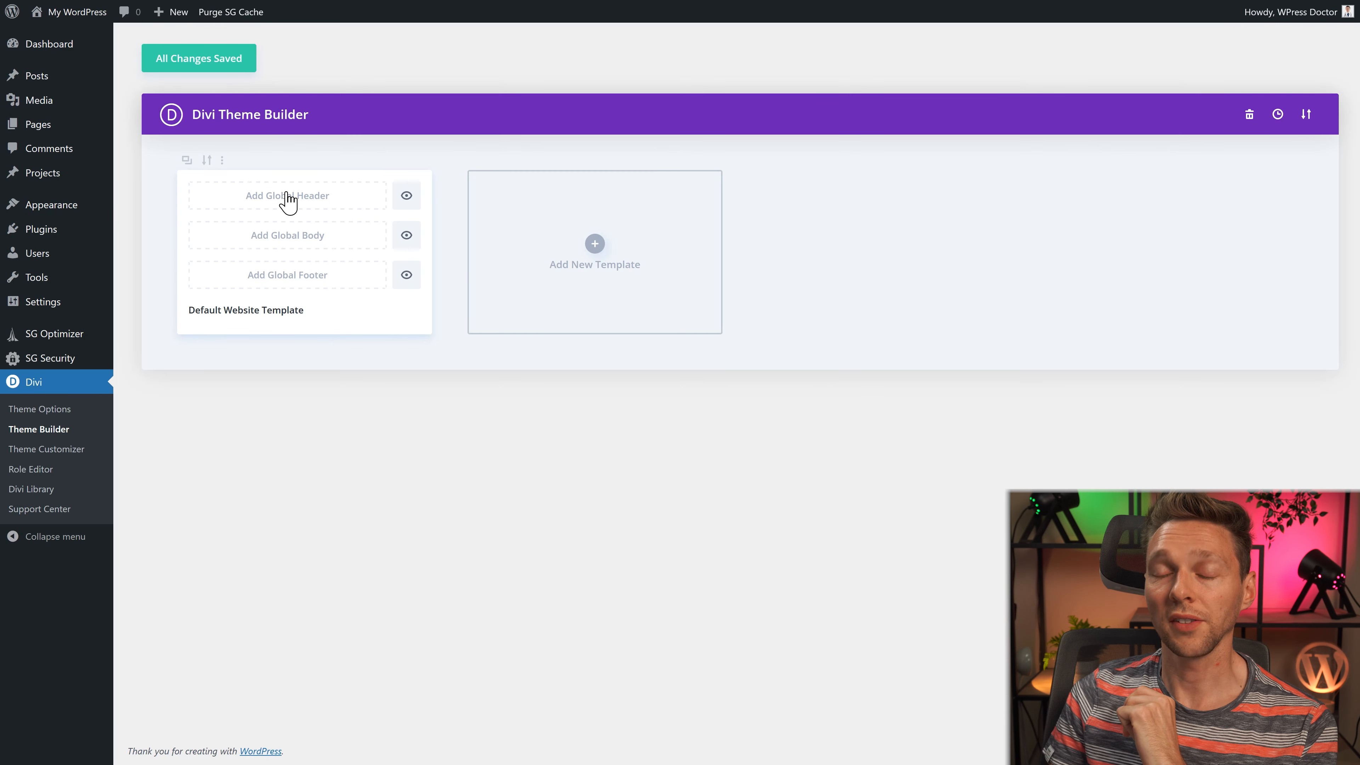
pyautogui.click(287, 200)
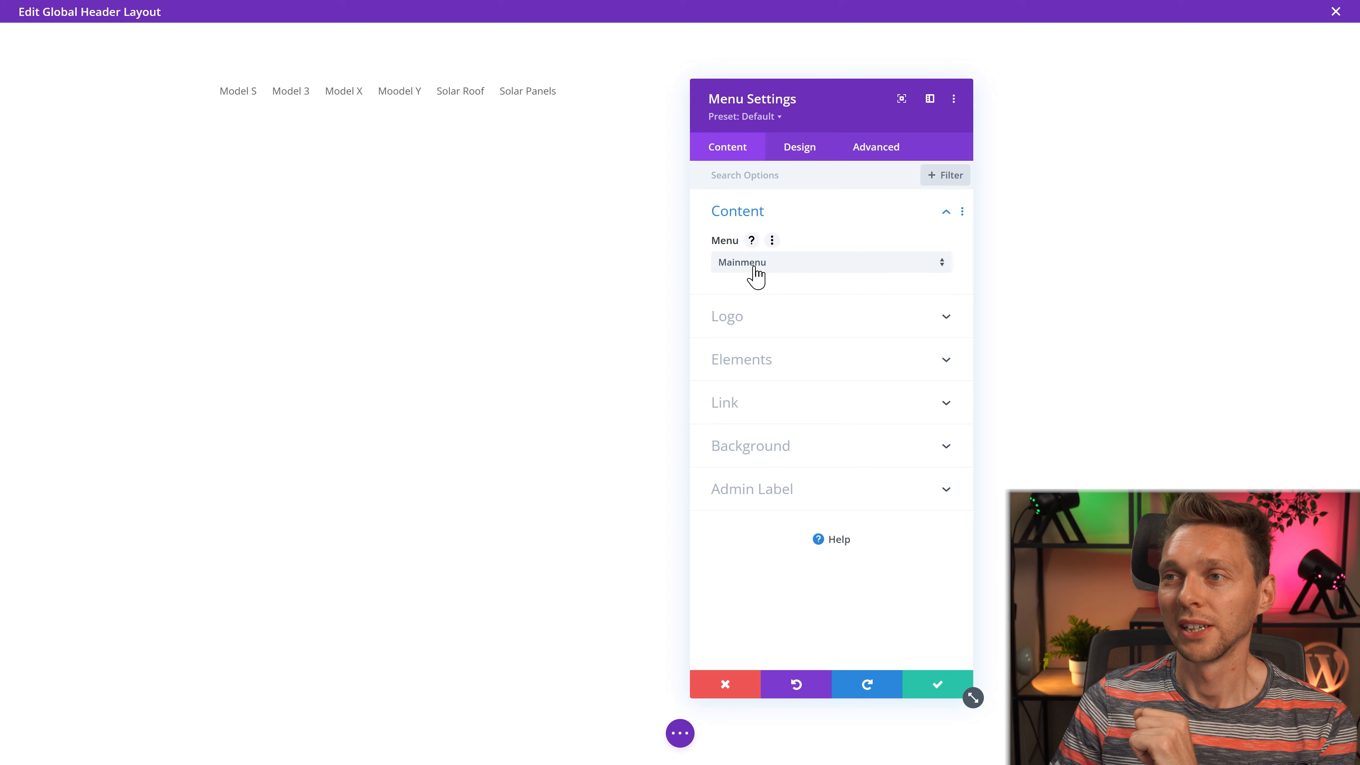
# Step: Set the white Orangefit image as the logo of the header's Menu module
pyautogui.click(750, 314)
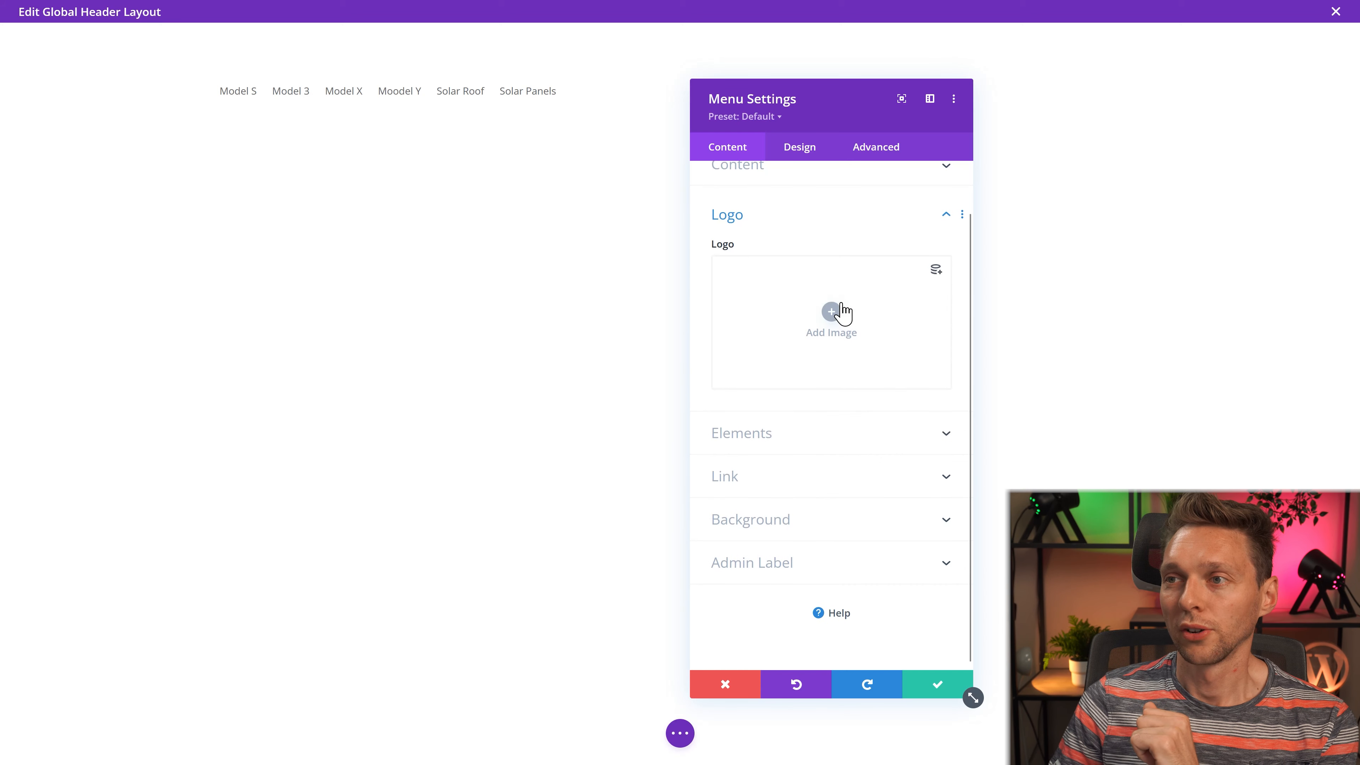
pyautogui.click(830, 315)
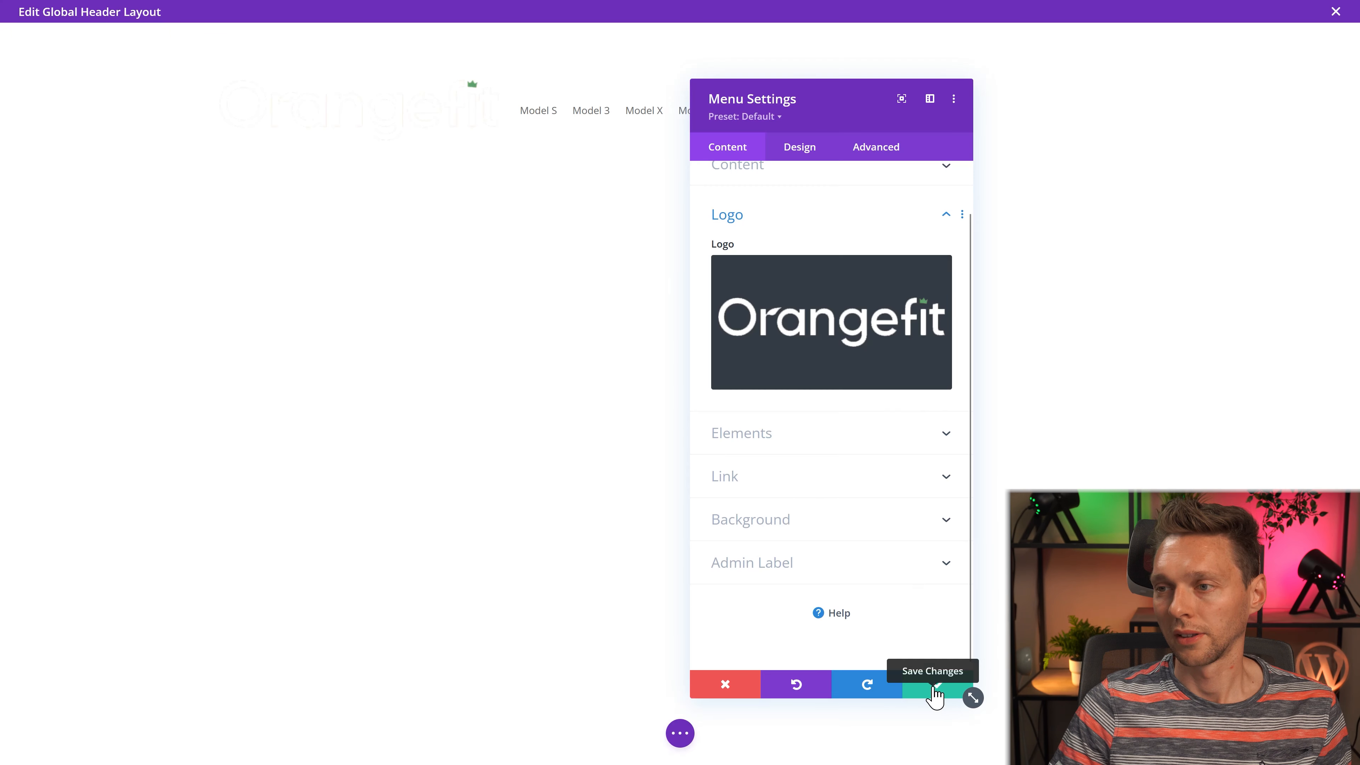
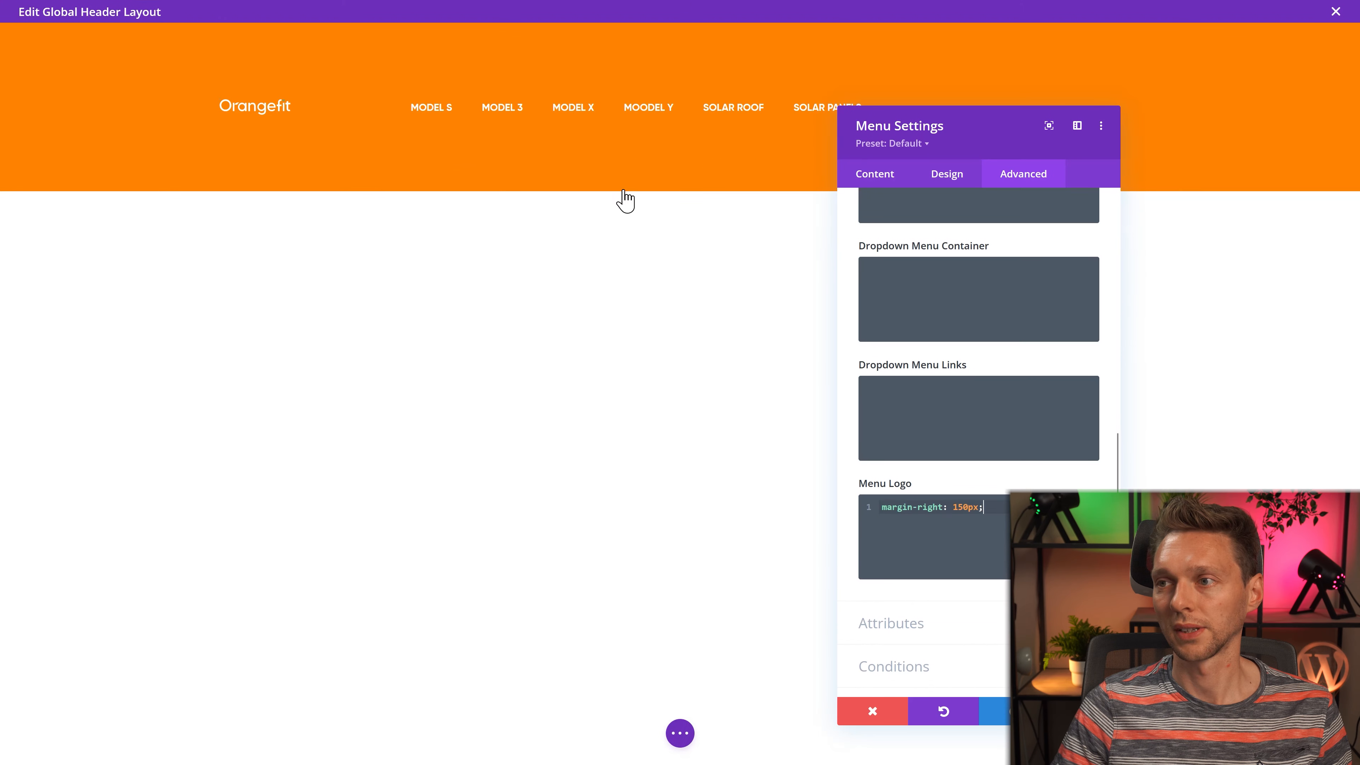
# Step: Set the header menu module's logo width to 350px and compare the logo with the reference website
pyautogui.click(946, 185)
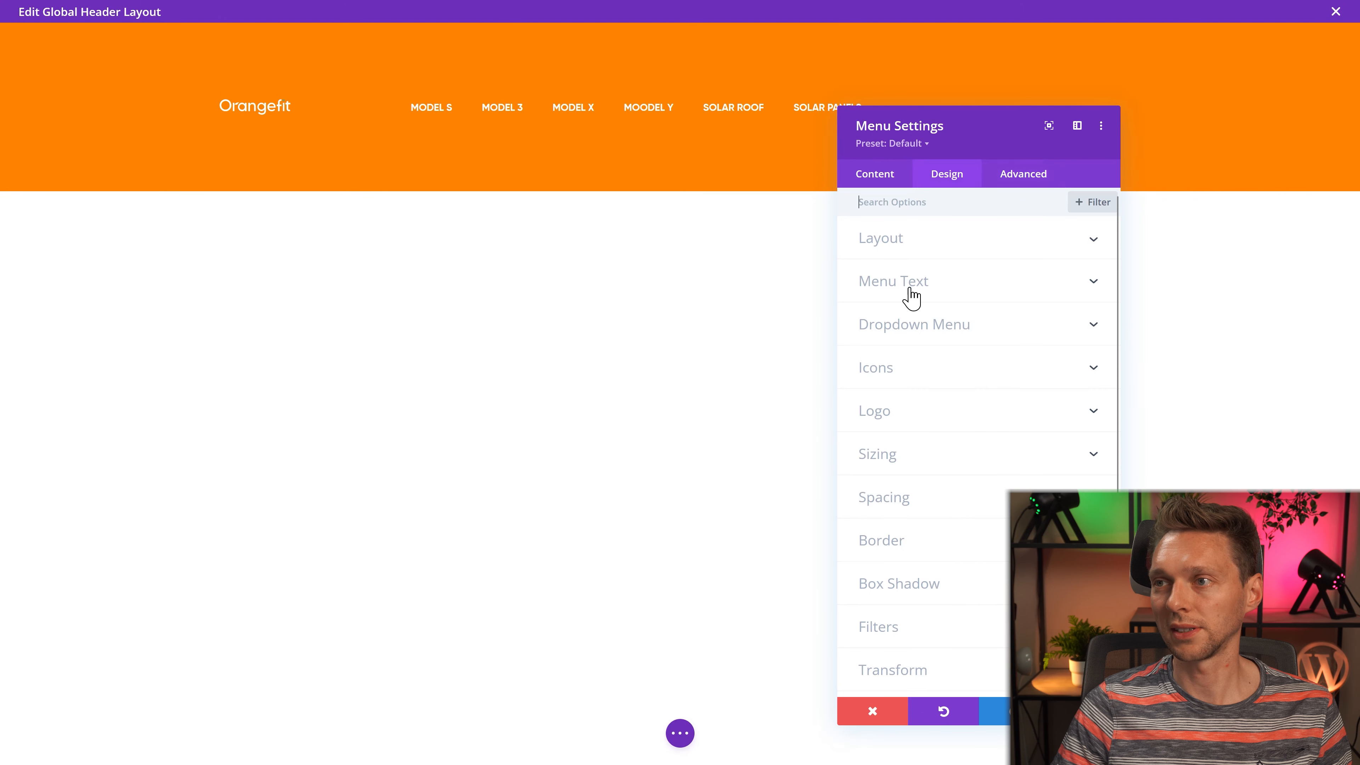
pyautogui.click(894, 454)
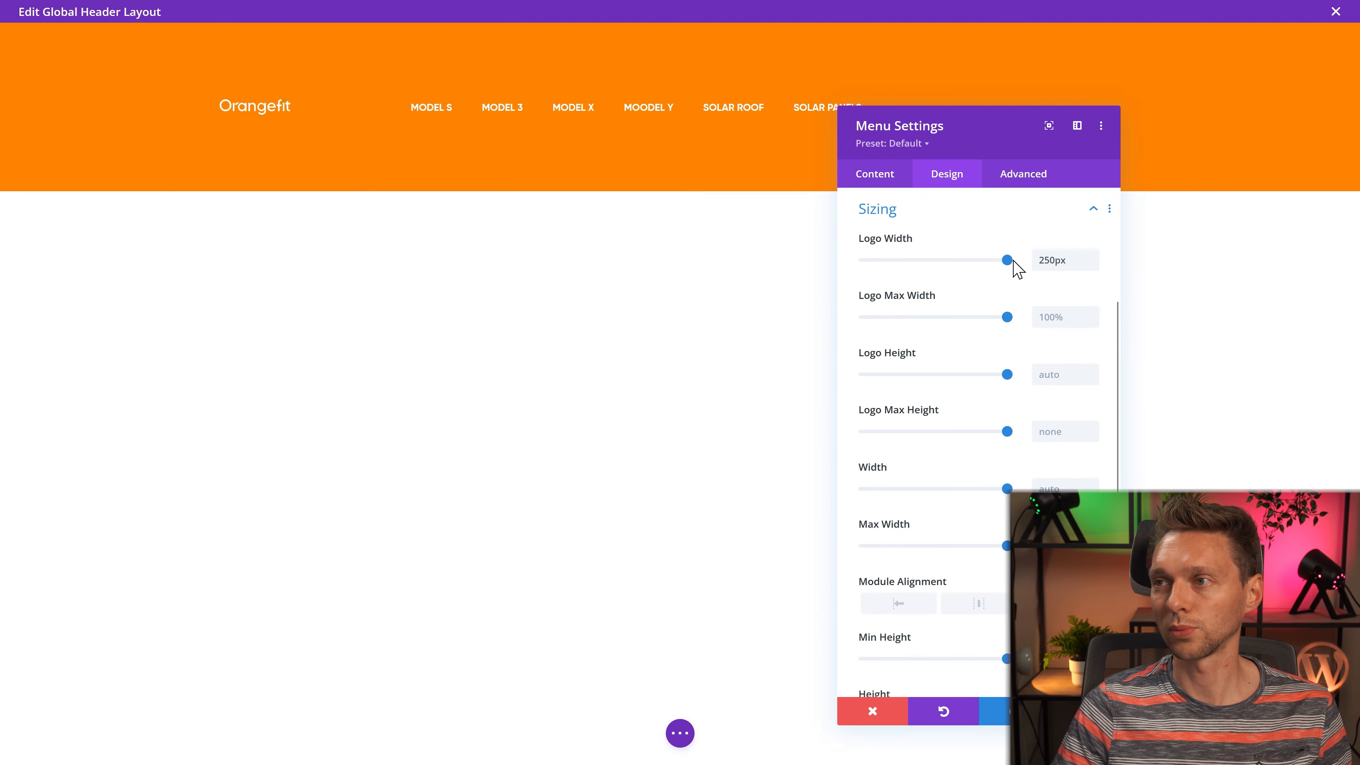
pyautogui.moveTo(1045, 263); pyautogui.dragTo(1039, 264)
pyautogui.write('3')
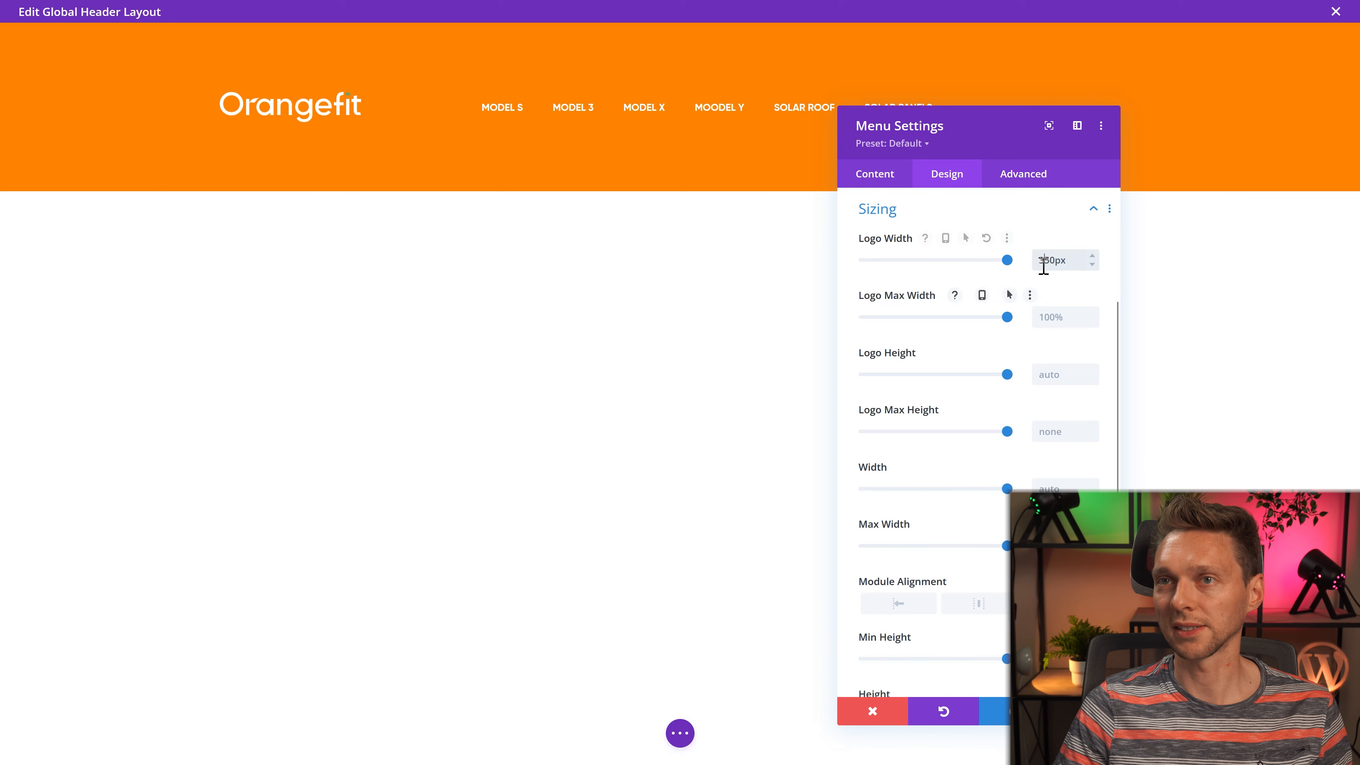
pyautogui.click(444, 7)
pyautogui.click(258, 6)
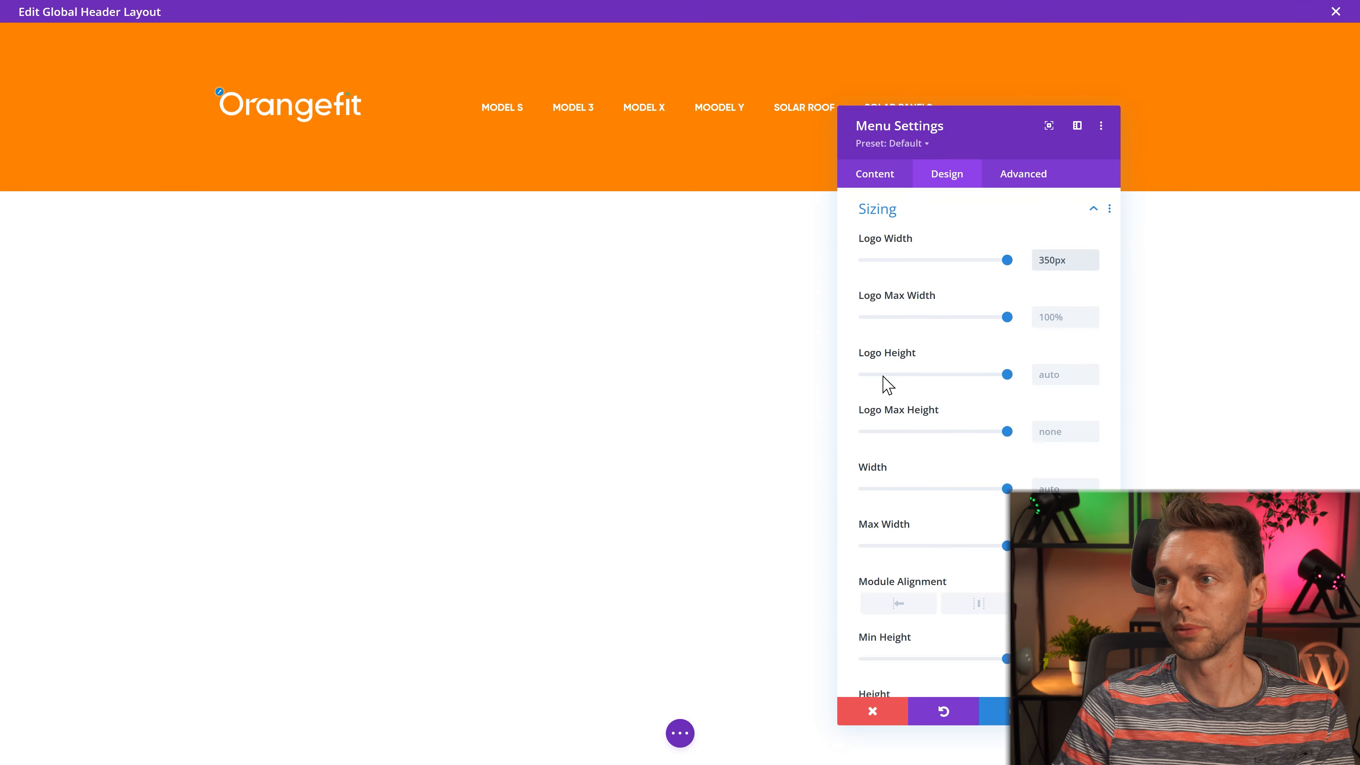
# Step: Compare the header menu's text styling with the navigation on the orangefit.eu reference website
pyautogui.scroll(10, 990, 408)
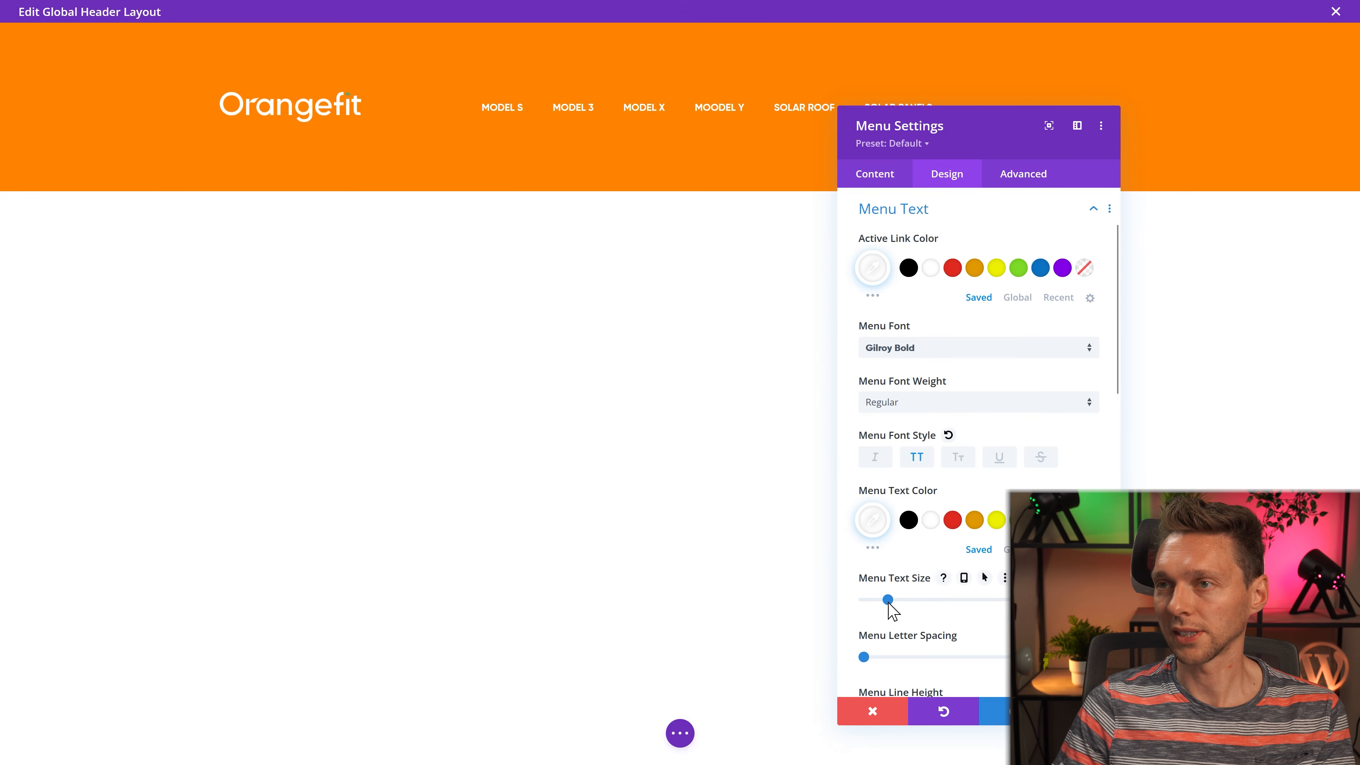
pyautogui.click(398, 15)
pyautogui.scroll(10, 642, 321)
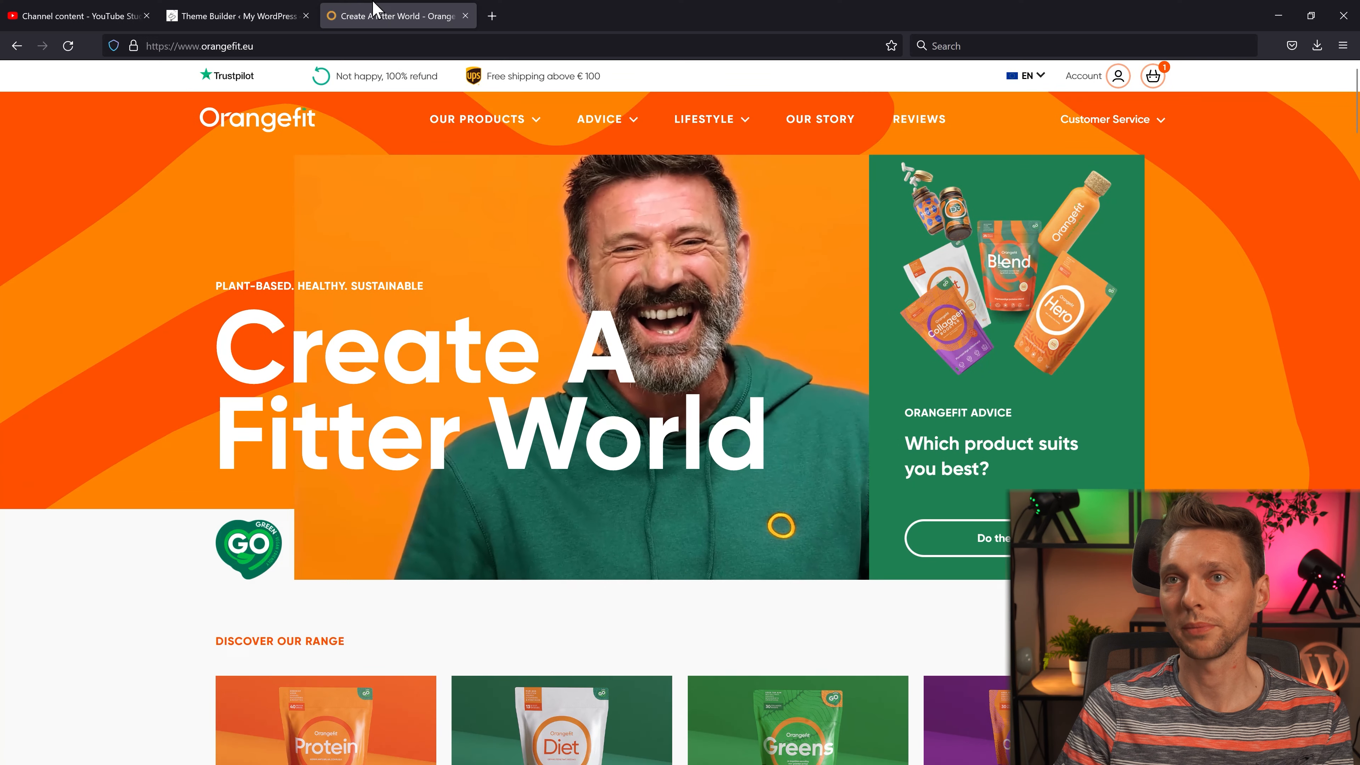
pyautogui.click(371, 9)
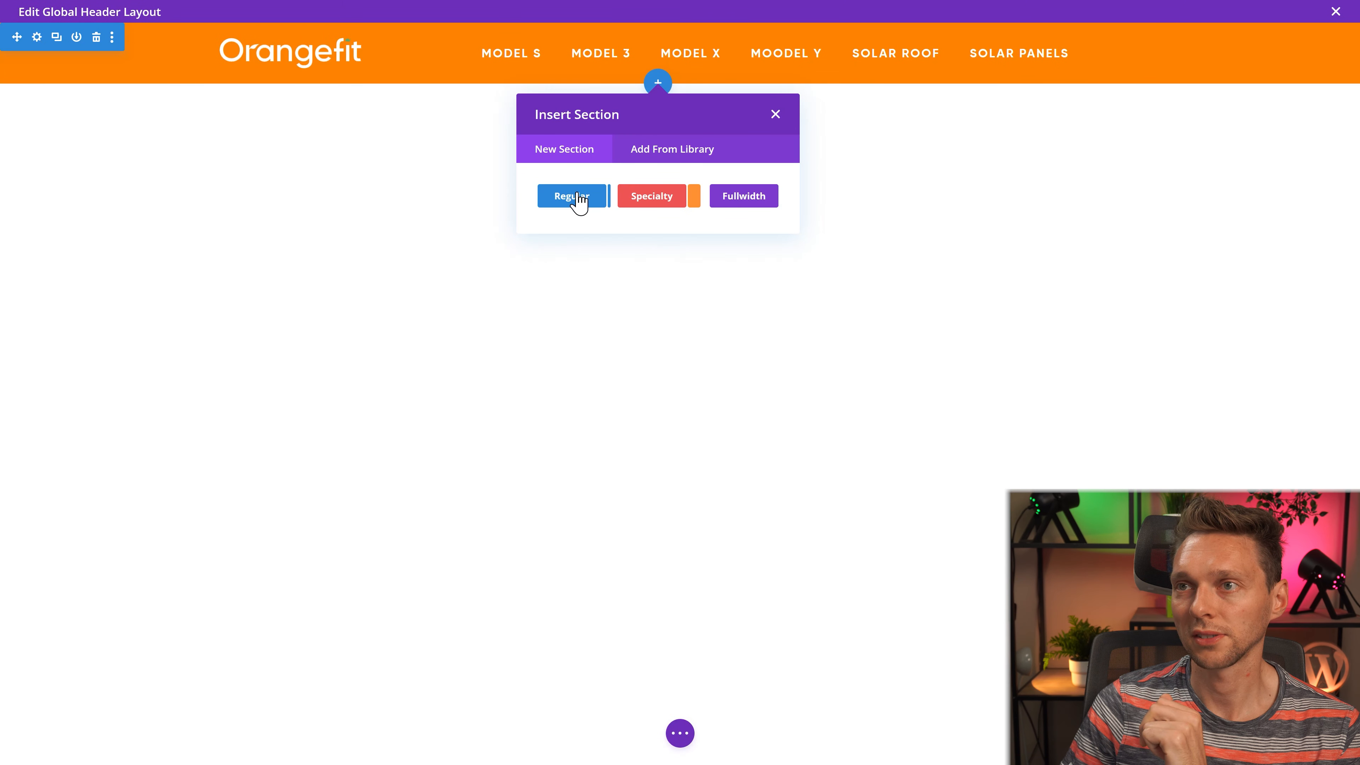
# Step: Add a regular section with a three-column row below the orange header section, checking against the reference website
pyautogui.click(580, 203)
pyautogui.click(752, 271)
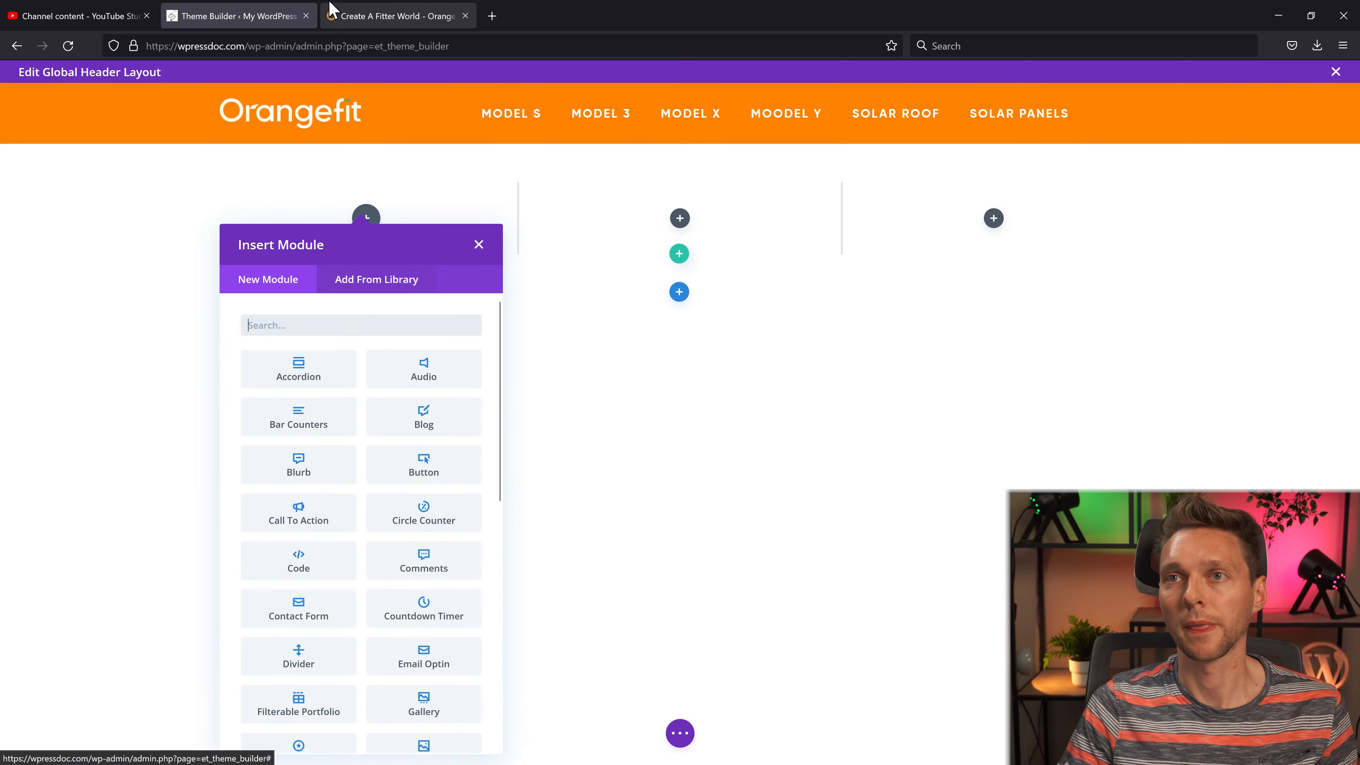
pyautogui.click(331, 7)
pyautogui.click(273, 7)
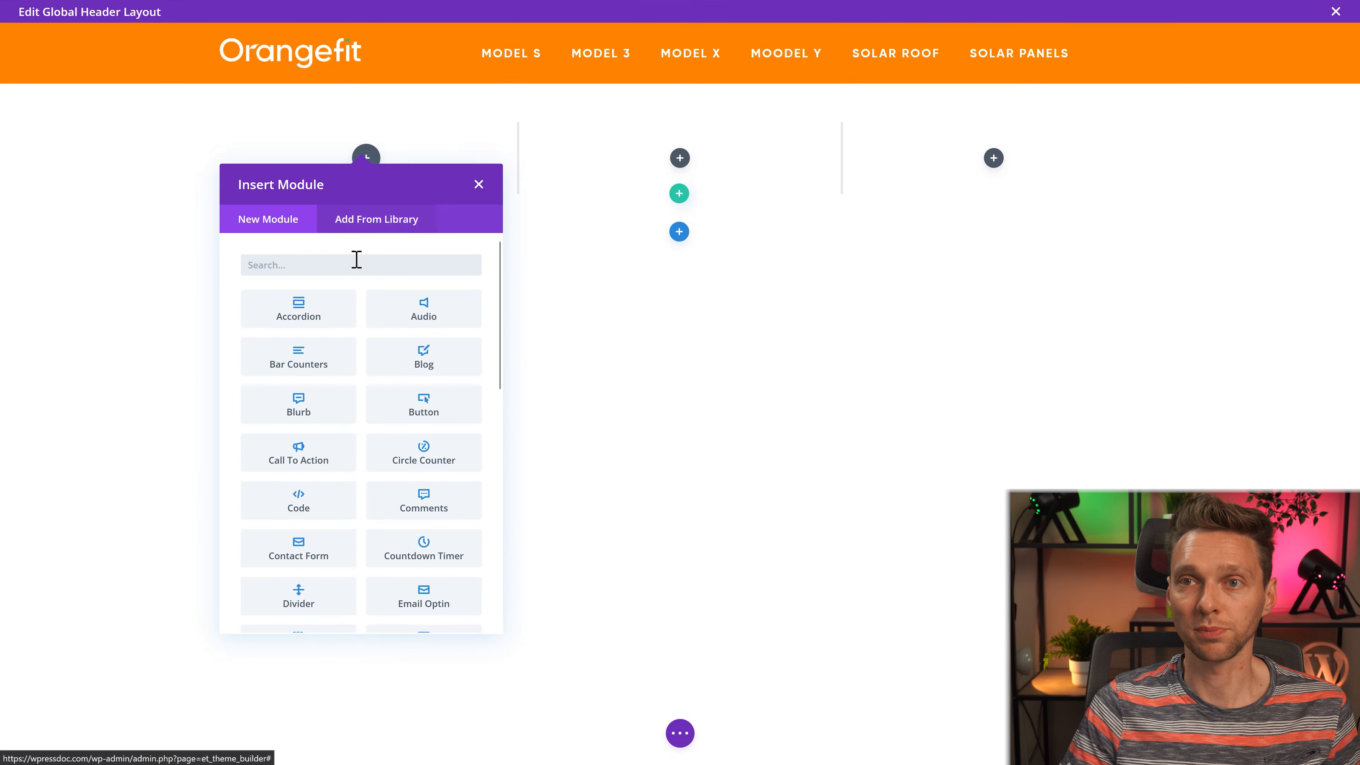
# Step: Add an Image module to the new row's first column and upload the Trustpilot logo into it
pyautogui.click(366, 159)
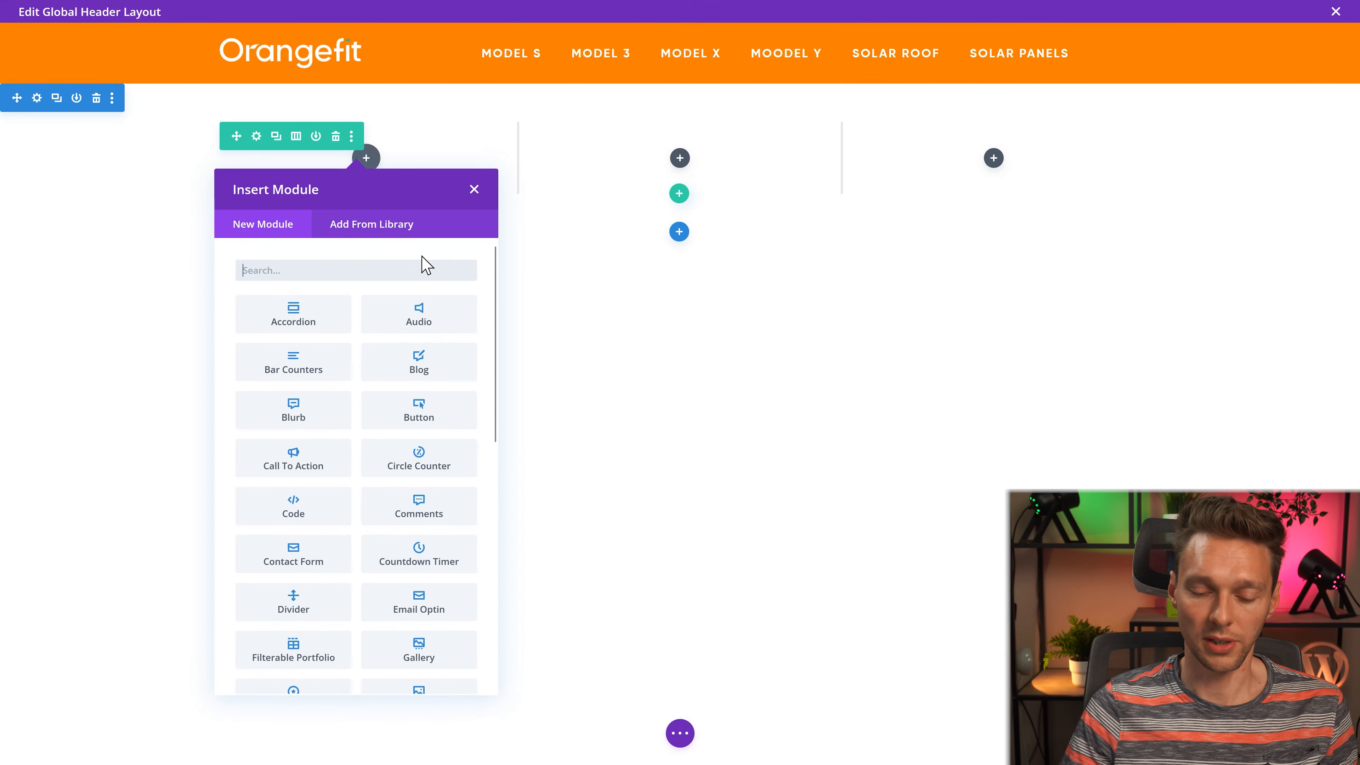
pyautogui.write('image')
pyautogui.click(319, 313)
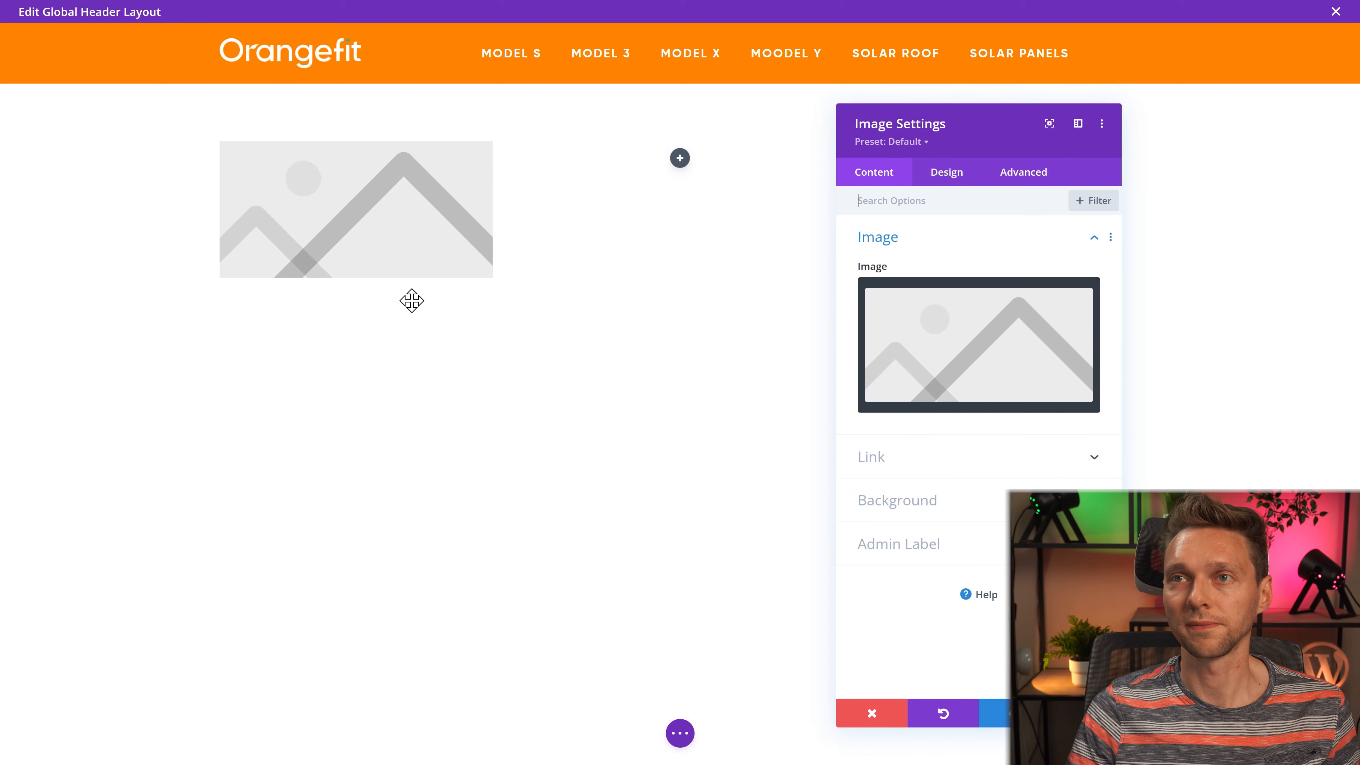
pyautogui.click(929, 390)
pyautogui.click(202, 71)
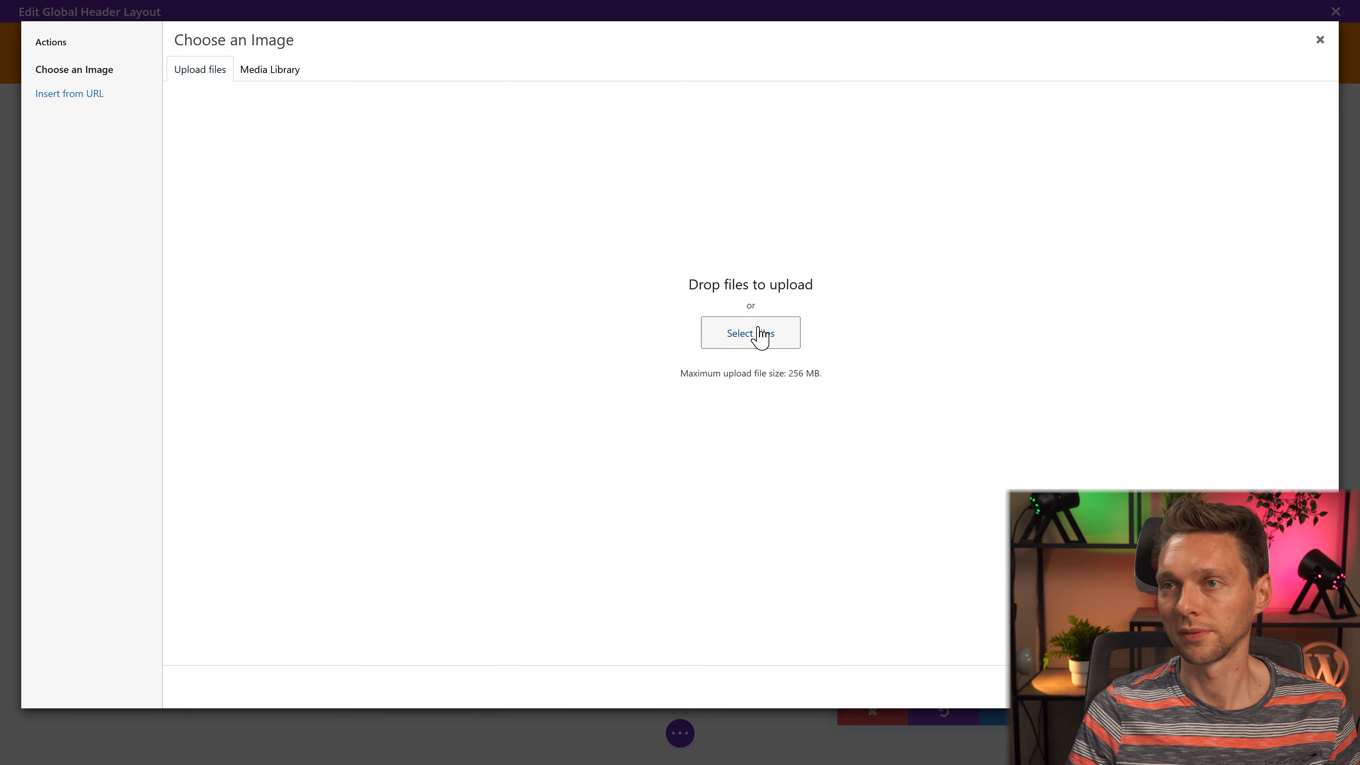
pyautogui.click(761, 338)
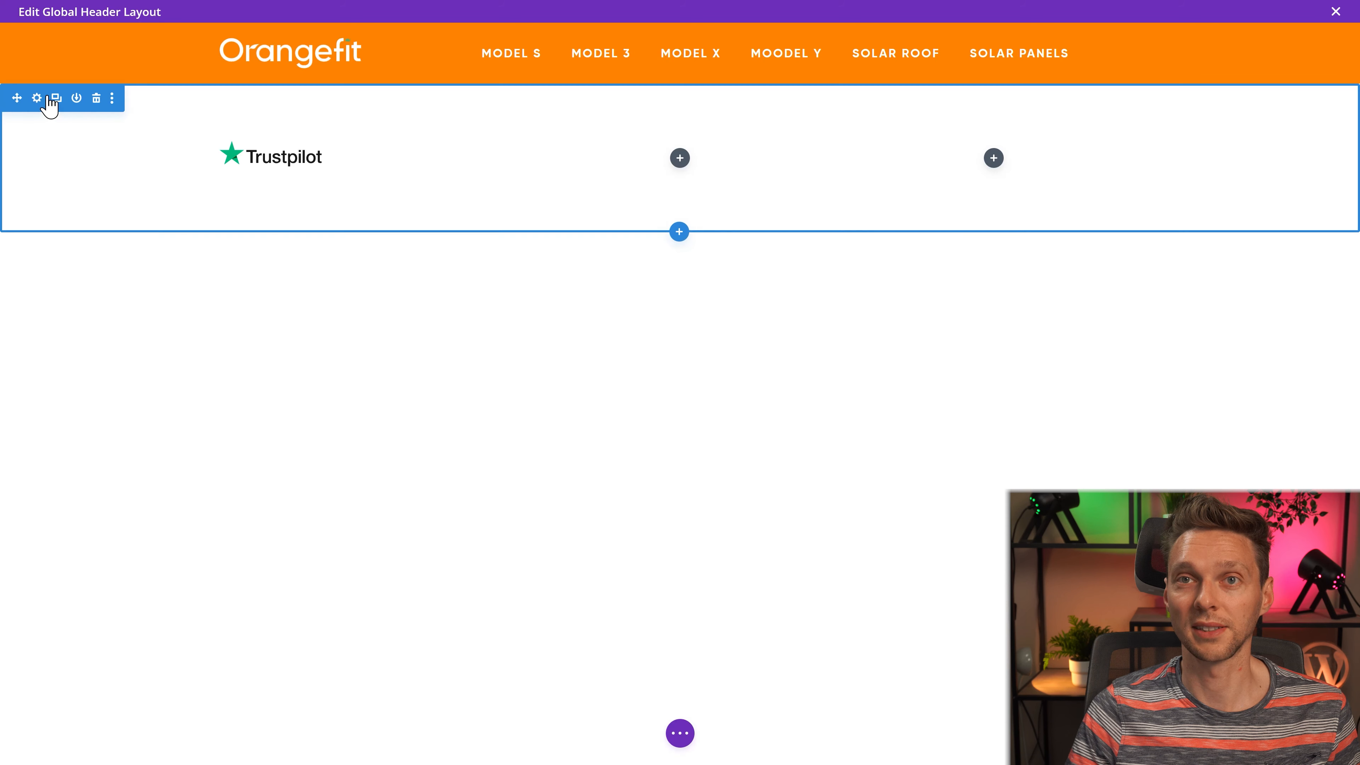
# Step: Set the top and bottom padding of the section holding the Trustpilot logo to 0px and save it
pyautogui.click(37, 99)
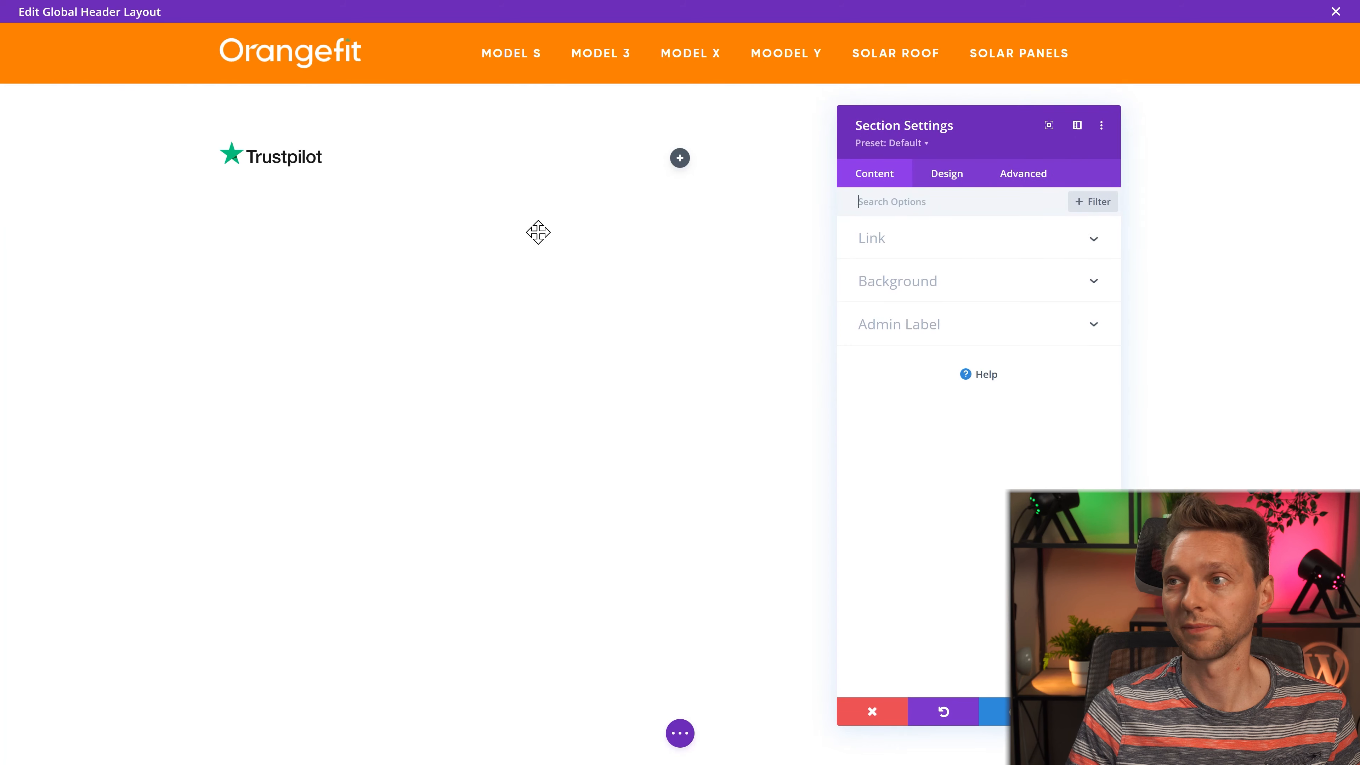
pyautogui.click(945, 176)
pyautogui.click(904, 365)
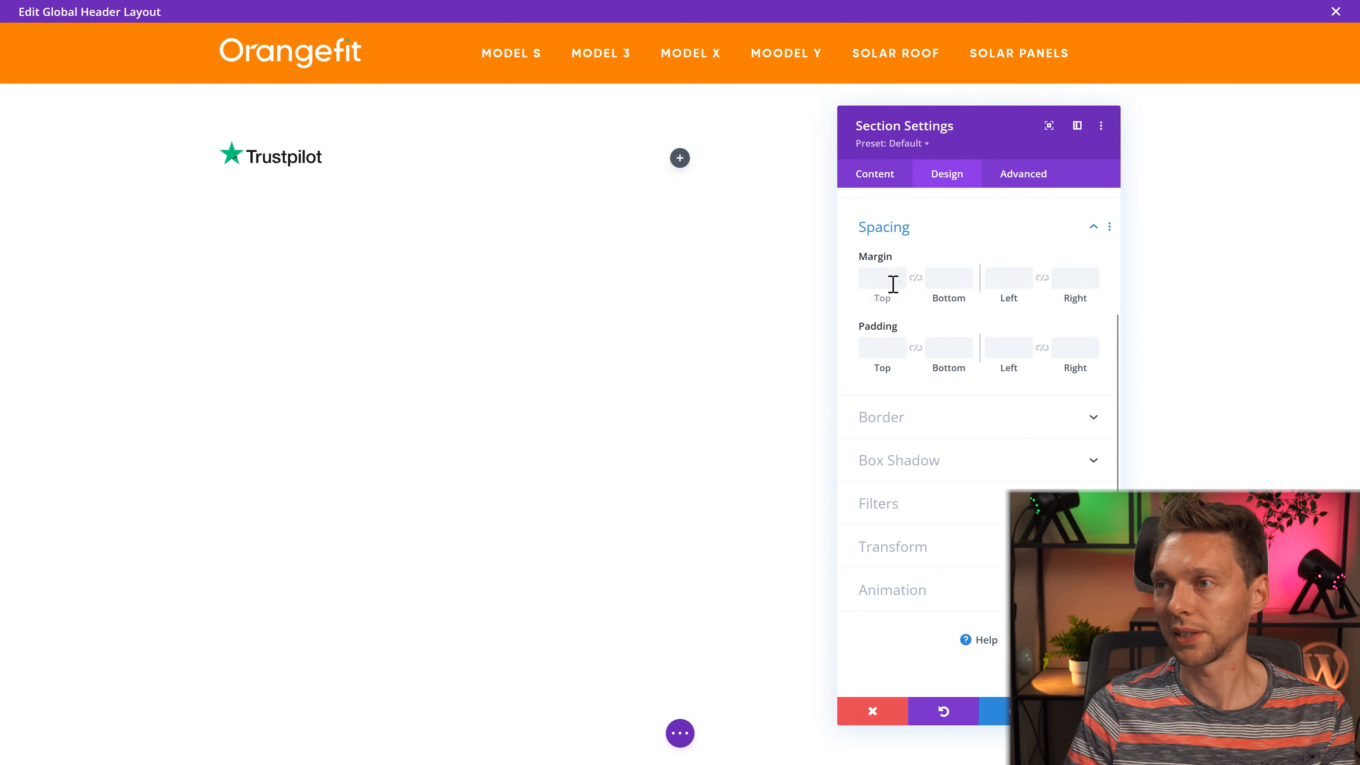
pyautogui.click(882, 348)
pyautogui.write('0')
pyautogui.click(952, 353)
pyautogui.write('0')
pyautogui.click(1085, 711)
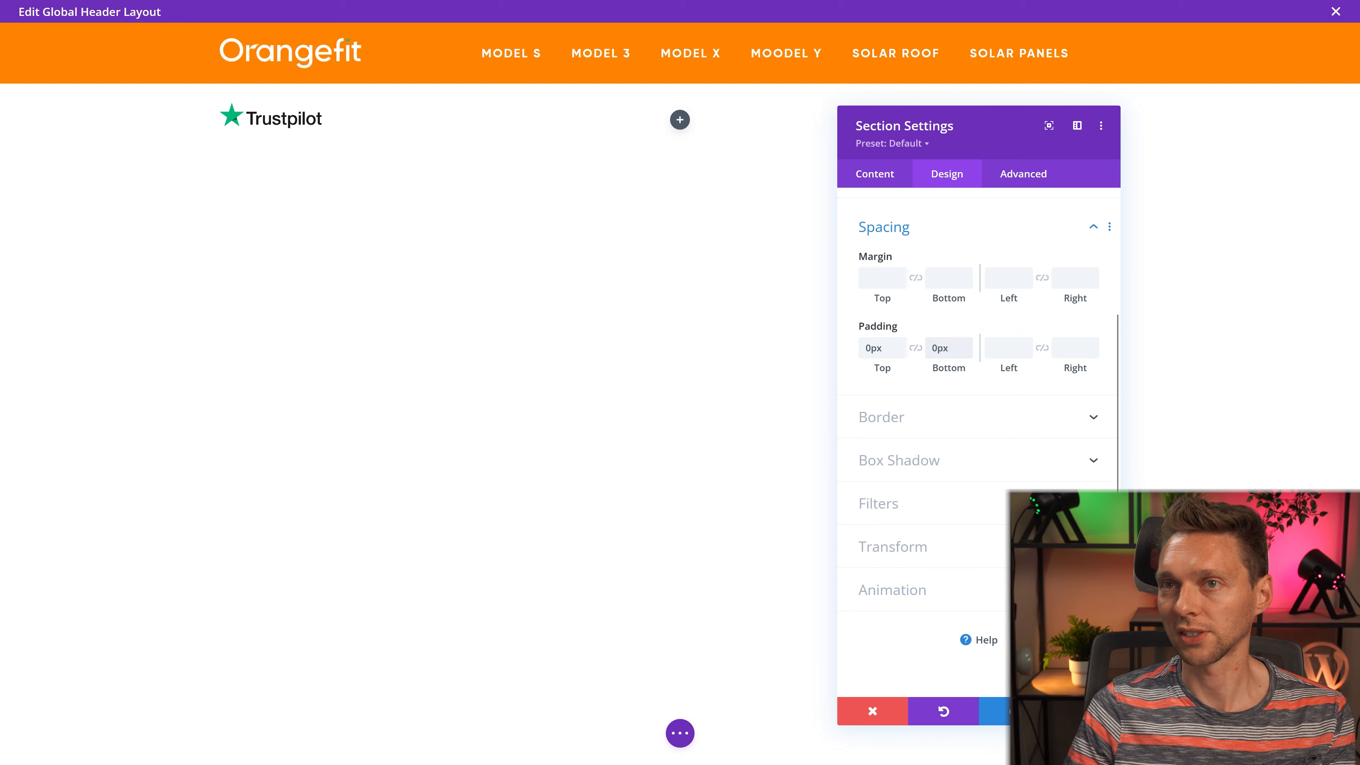
# Step: Set the top and bottom padding of the row containing the Trustpilot logo to 5px and save it
pyautogui.moveTo(305, 104)
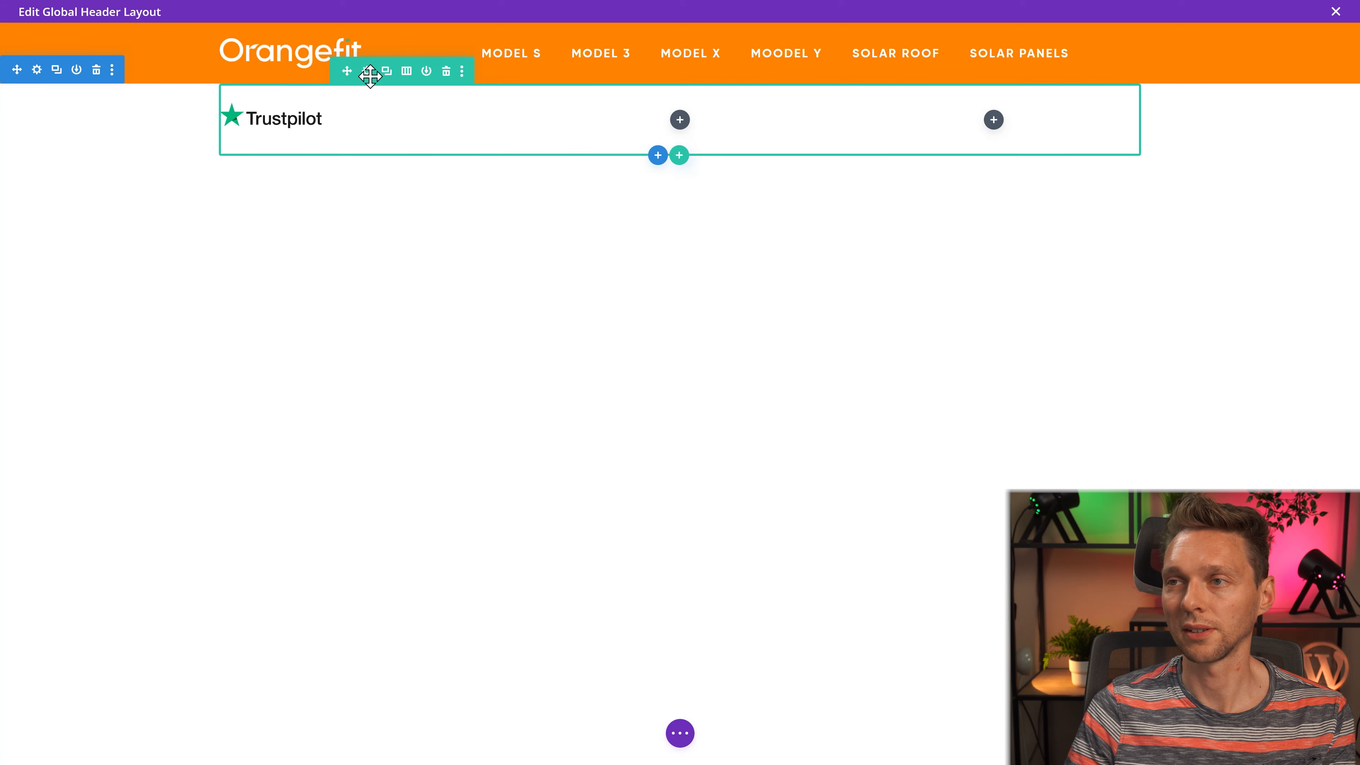
pyautogui.click(370, 70)
pyautogui.click(893, 300)
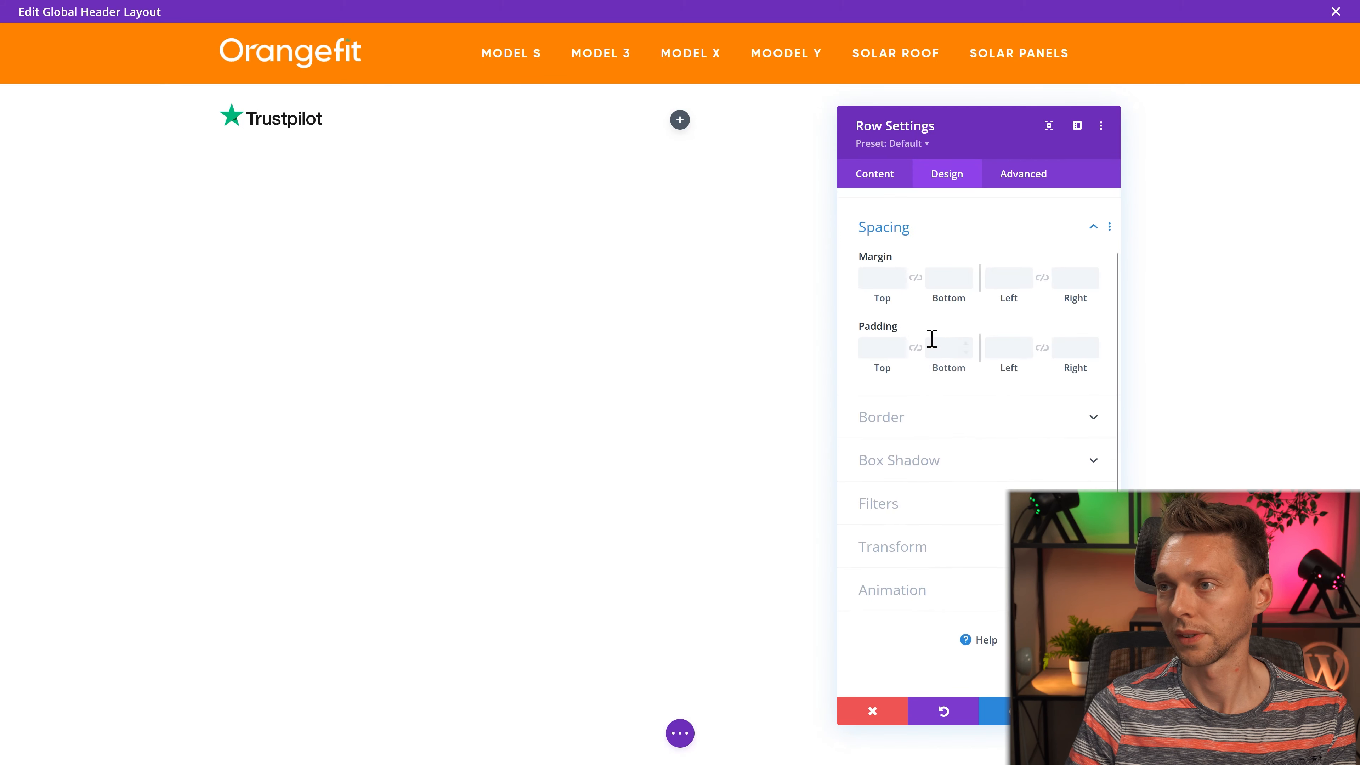
pyautogui.click(880, 349)
pyautogui.write('0')
pyautogui.click(944, 348)
pyautogui.write('0')
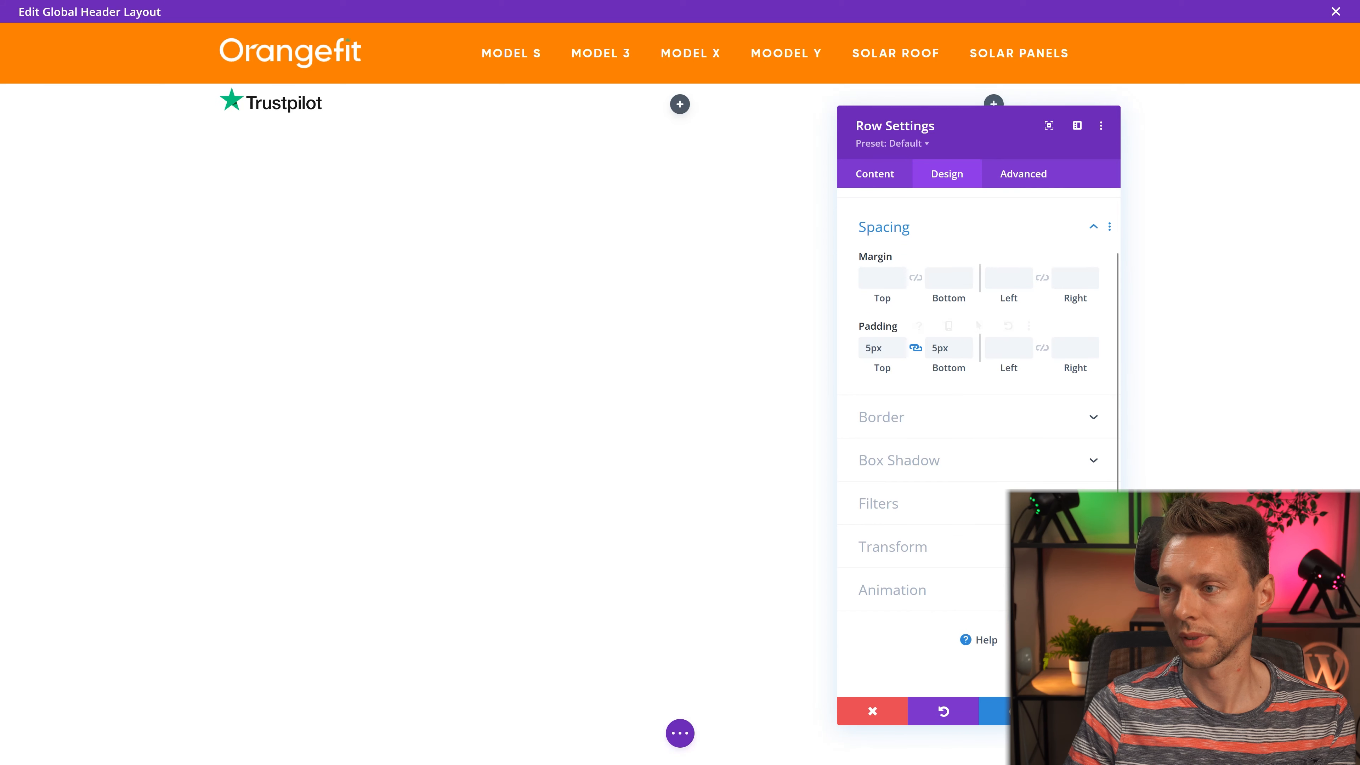
pyautogui.click(1084, 711)
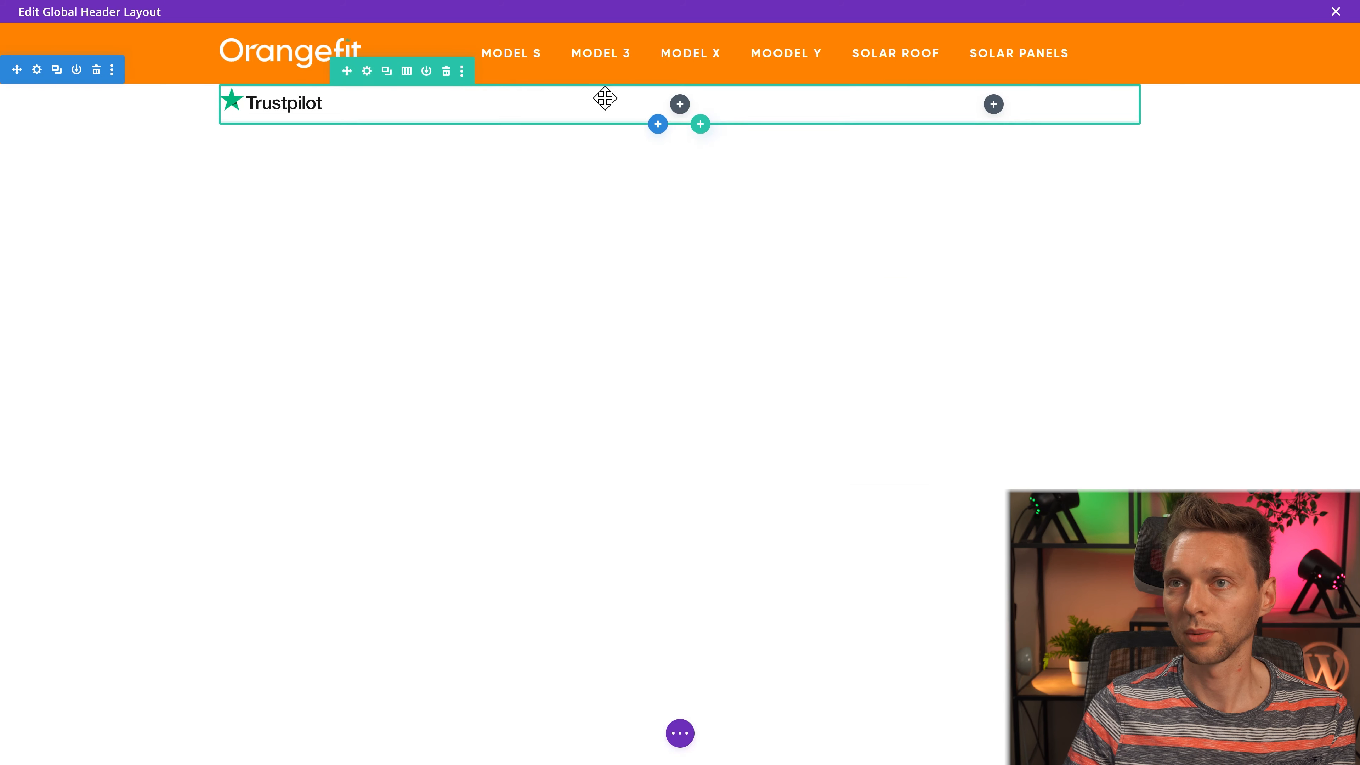
pyautogui.click(327, 96)
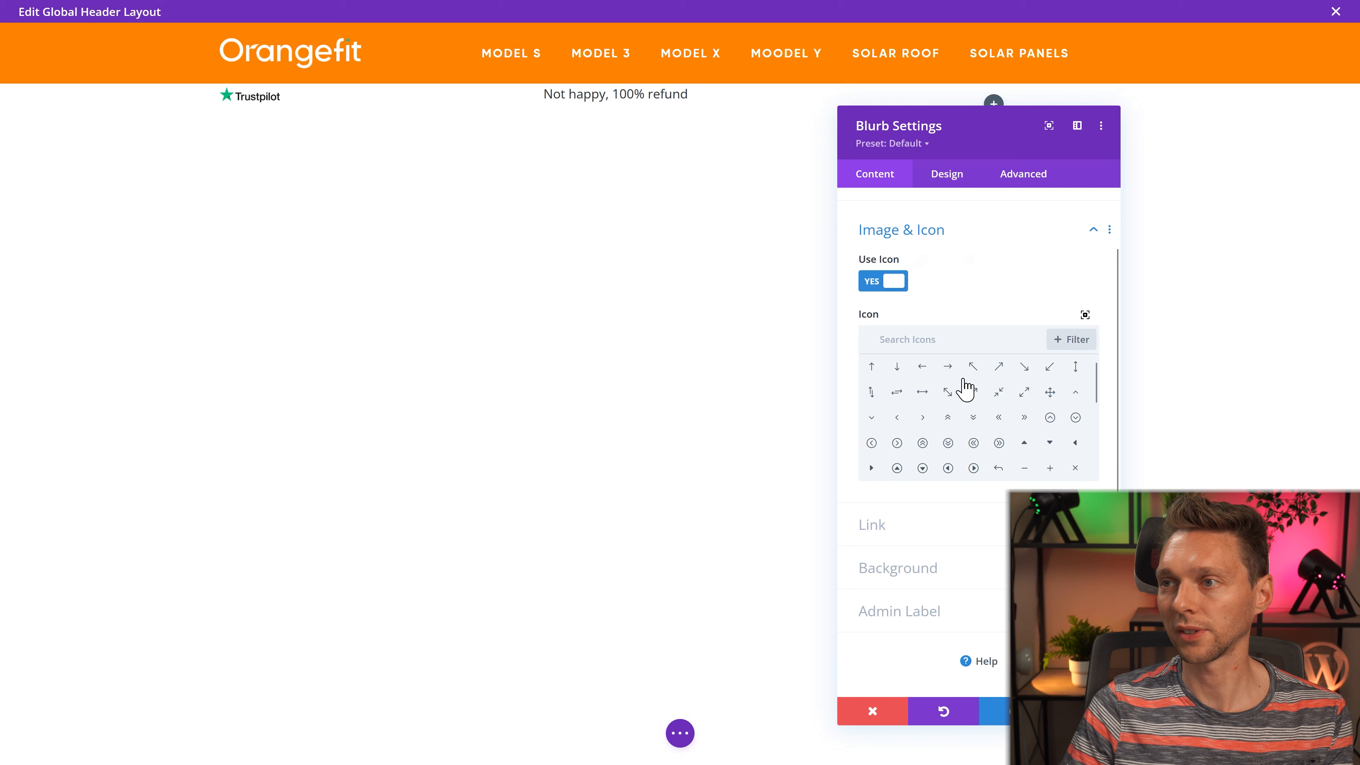
# Step: Search the icon library for "arrow" and "return", and assign the counter-clockwise return arrow to the "Not happy, 100% refund" blurb
pyautogui.click(929, 340)
pyautogui.write('arrow')
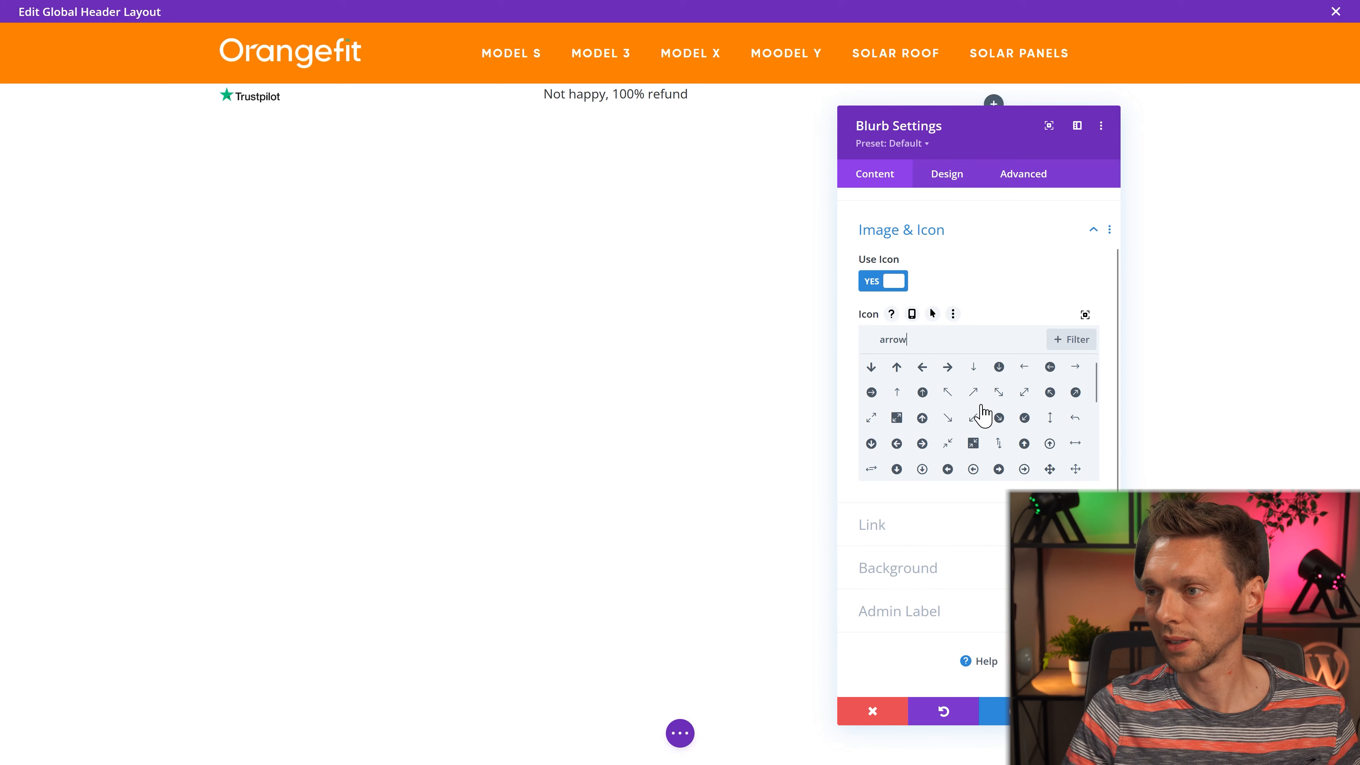
pyautogui.scroll(-2, 982, 413)
pyautogui.scroll(-2, 1032, 395)
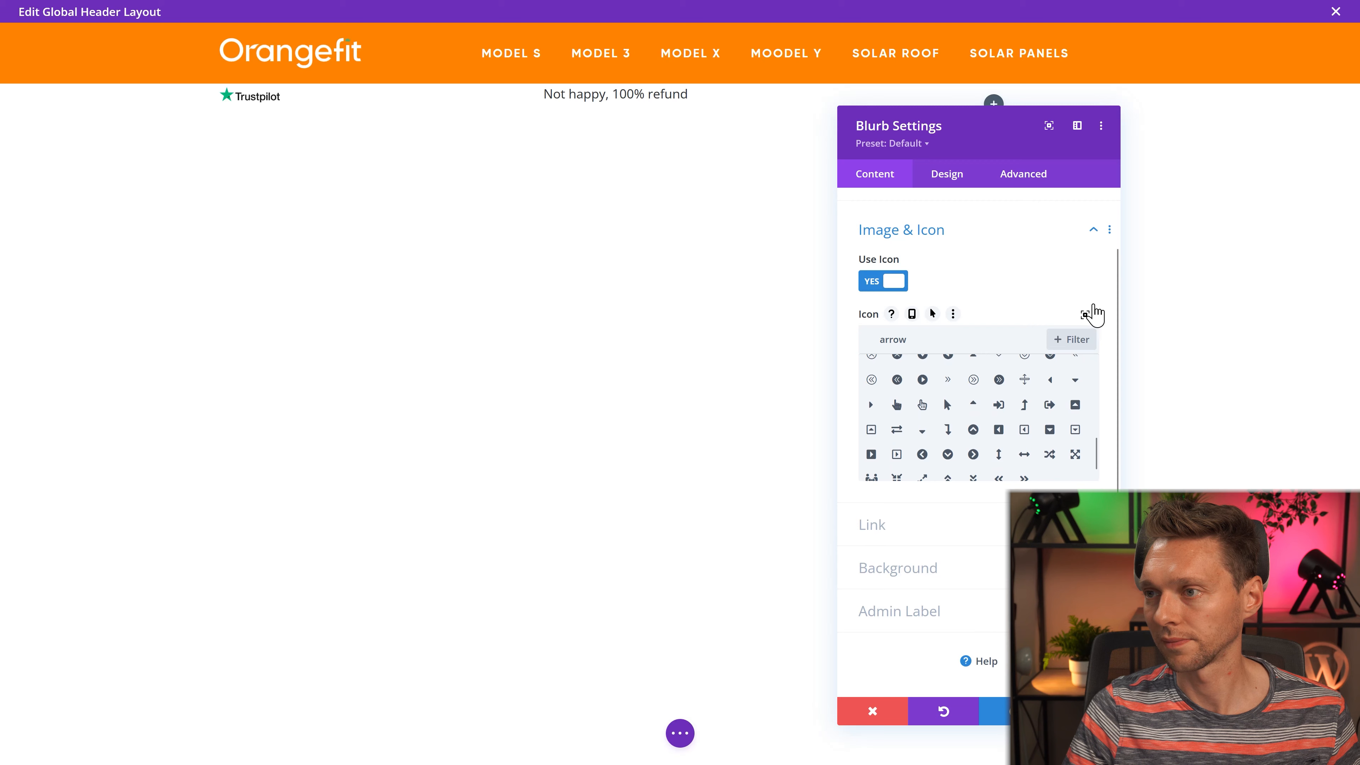
pyautogui.click(1084, 314)
pyautogui.write('return')
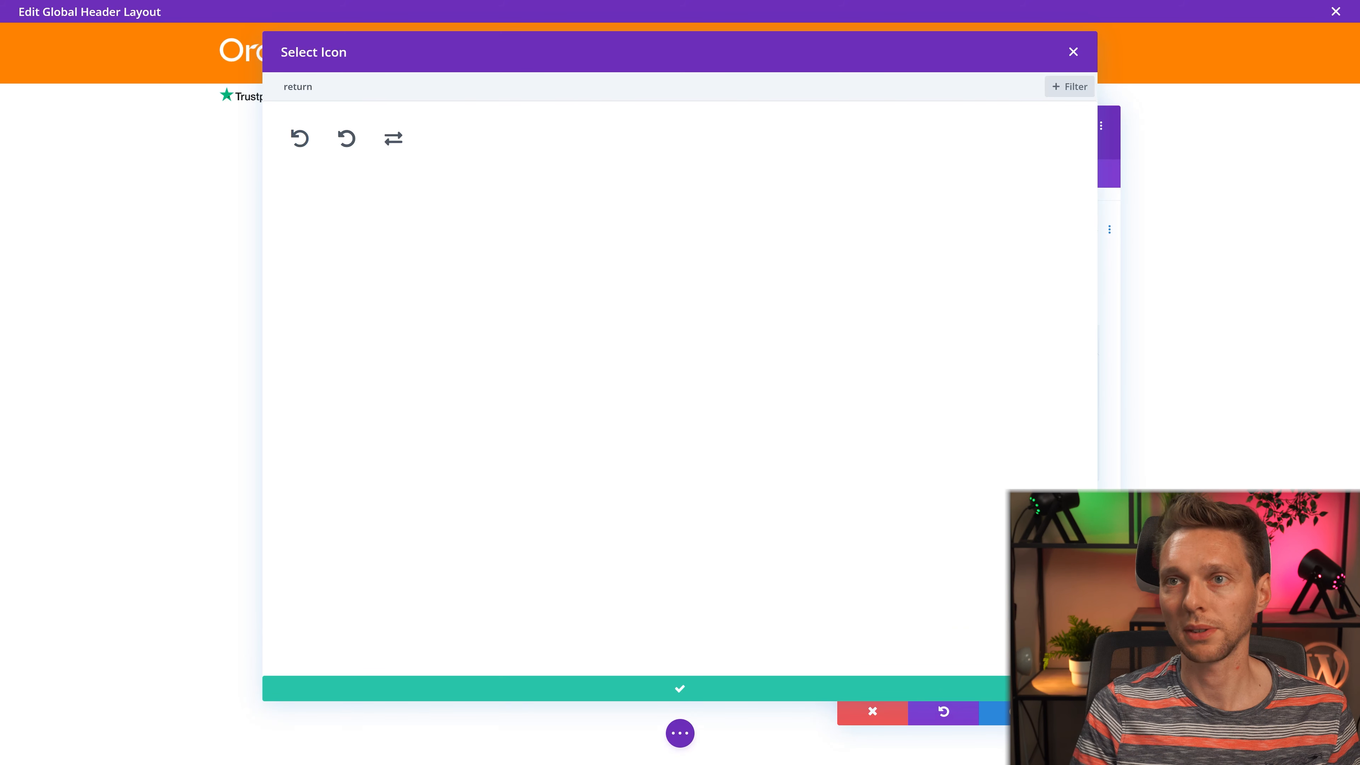
pyautogui.click(300, 142)
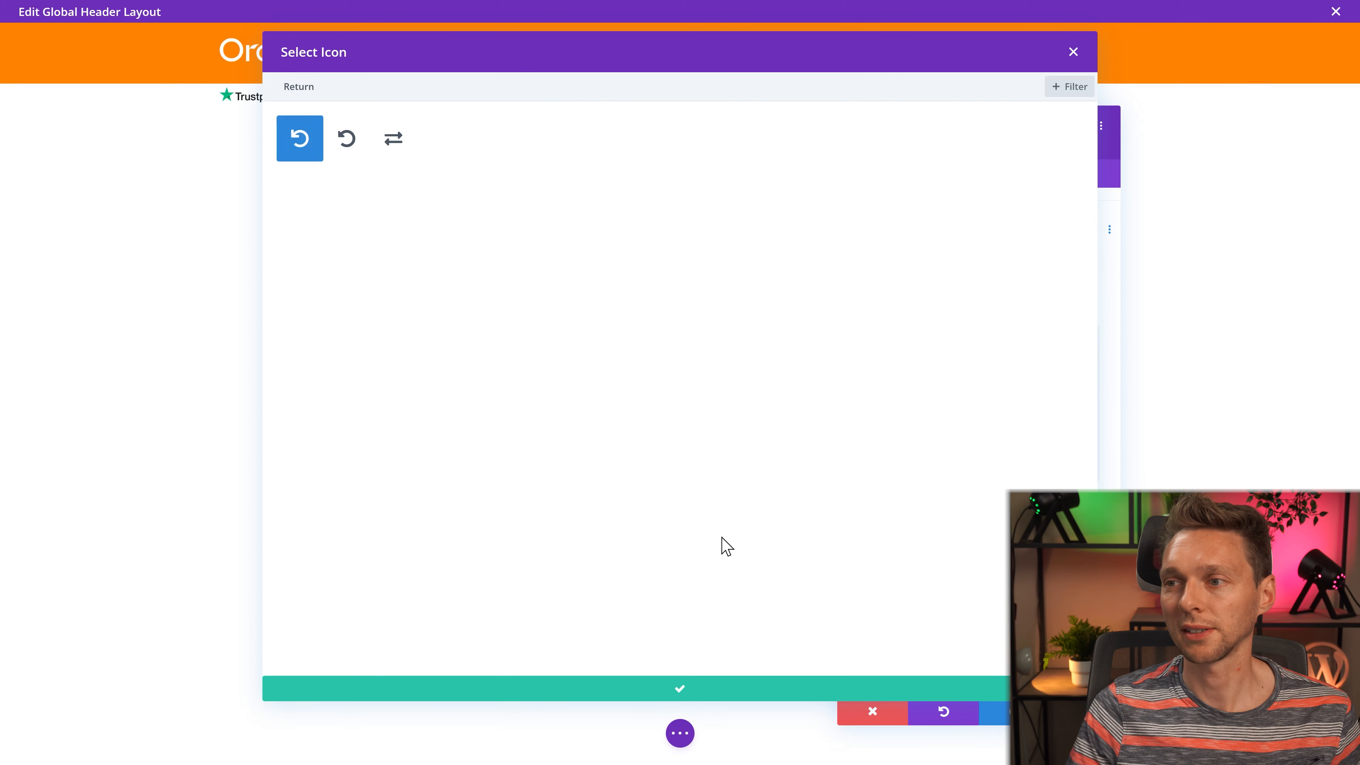
pyautogui.click(973, 686)
# Step: Reduce the blurb's icon width, set its title font to Gilroy Regular, and save the module
pyautogui.click(946, 174)
pyautogui.moveTo(928, 520); pyautogui.dragTo(879, 534)
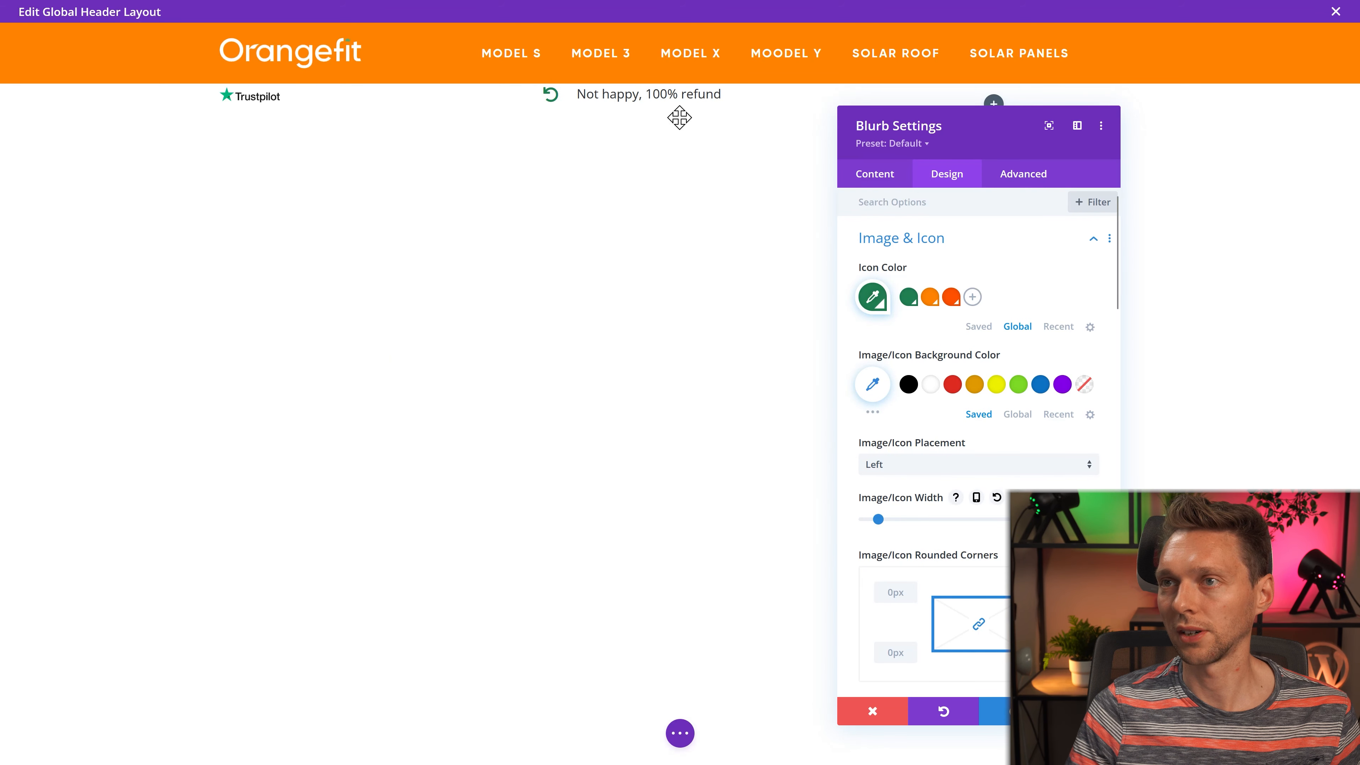
pyautogui.scroll(-2, 890, 386)
pyautogui.scroll(-5, 890, 386)
pyautogui.click(870, 322)
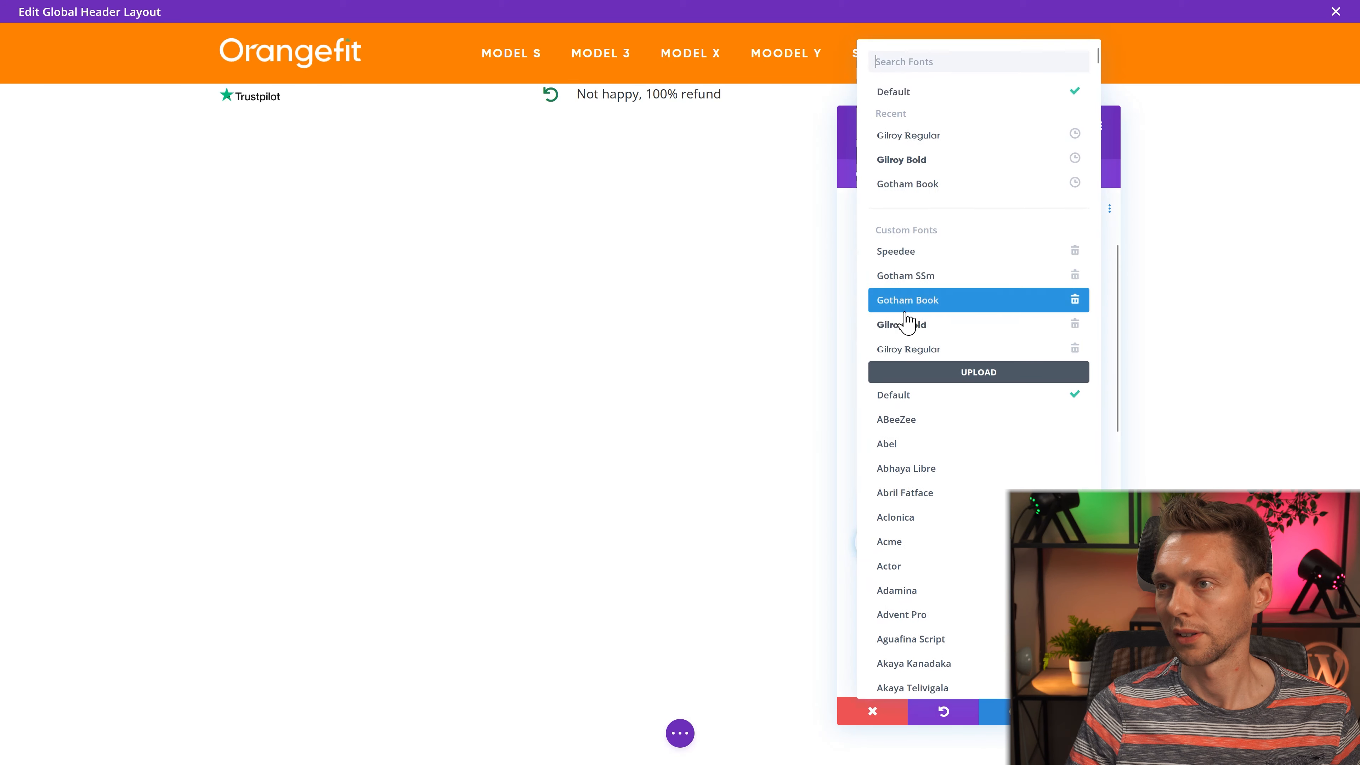
pyautogui.click(923, 140)
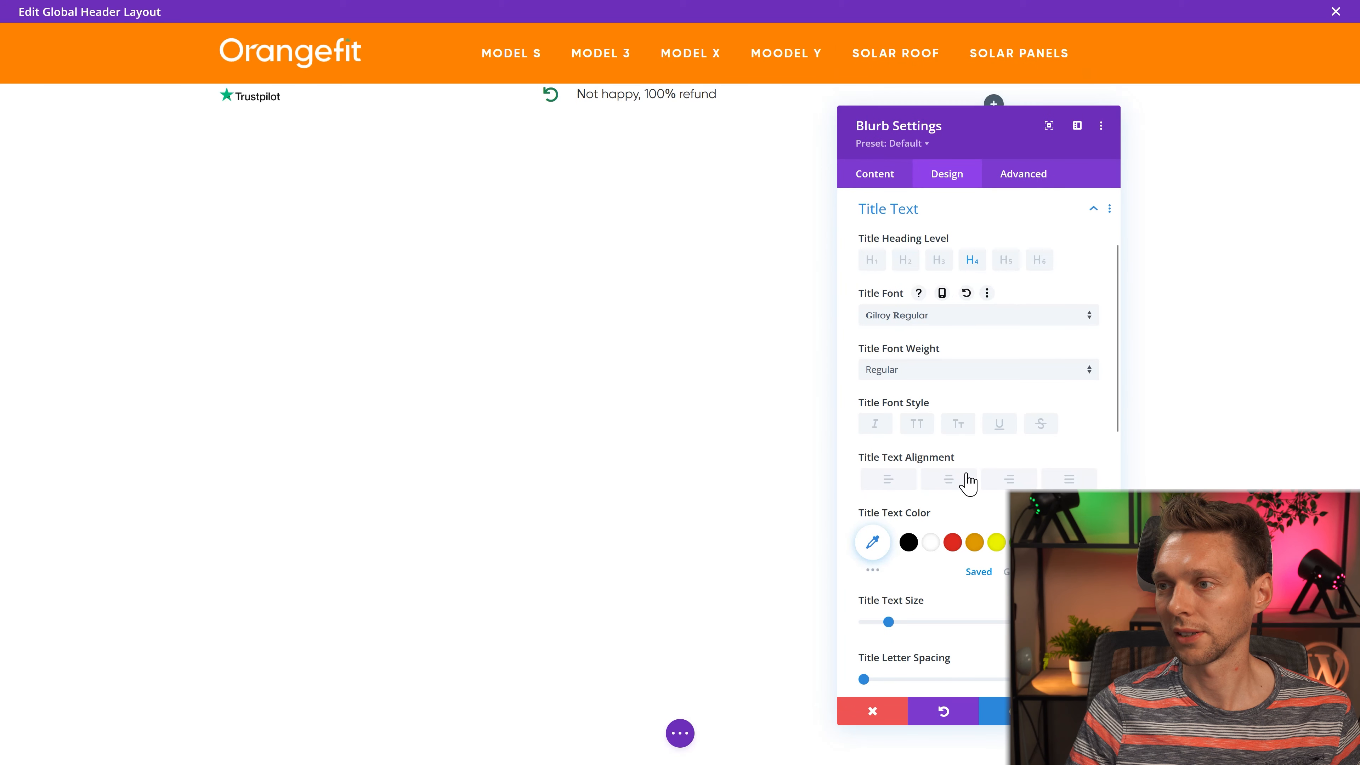
pyautogui.click(994, 711)
# Step: Duplicate the "Not happy, 100% refund" blurb into the third column and change the copy's title to "Free shipping above € 100"
pyautogui.click(674, 95)
pyautogui.moveTo(644, 95); pyautogui.dragTo(947, 98)
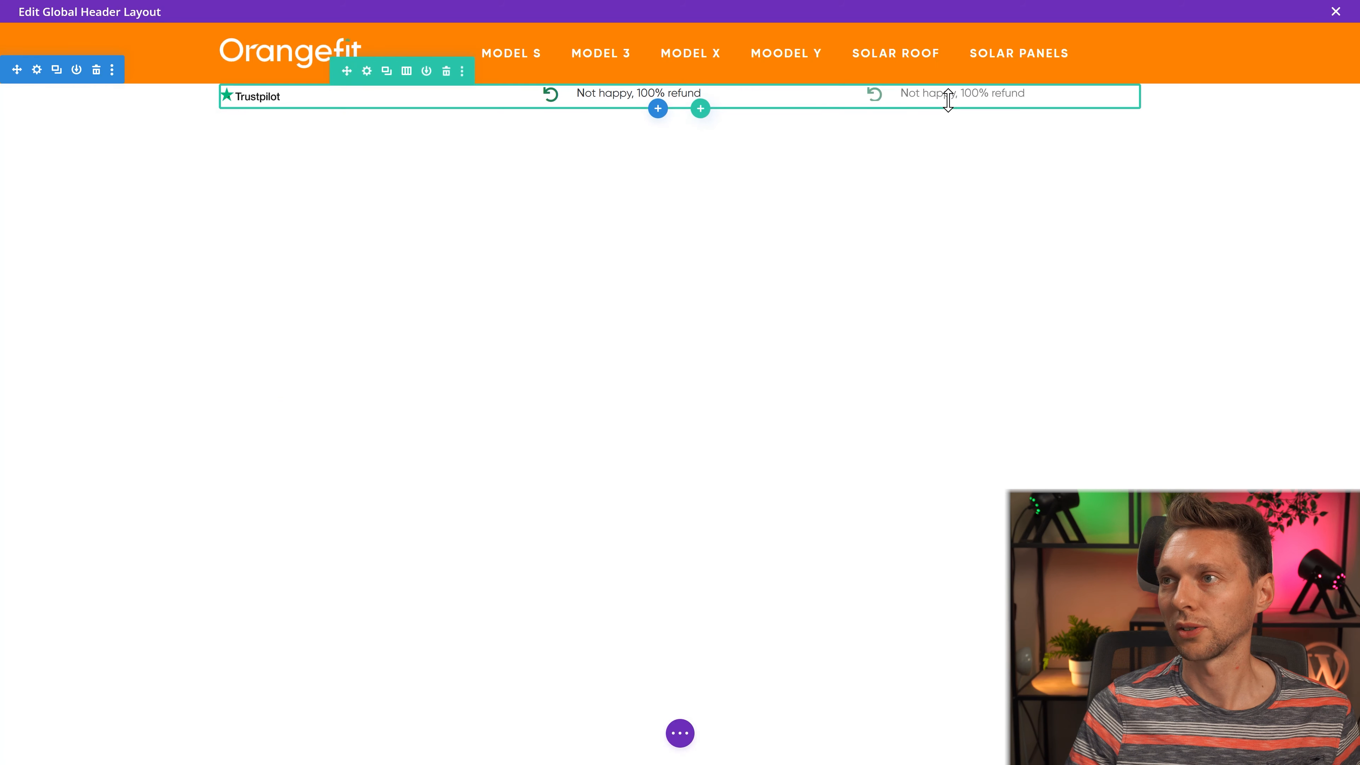
pyautogui.click(977, 95)
pyautogui.write('Free shipping above € 100')
# Step: Change the row's layout to five equal columns and center the Trustpilot image in its column
pyautogui.click(406, 71)
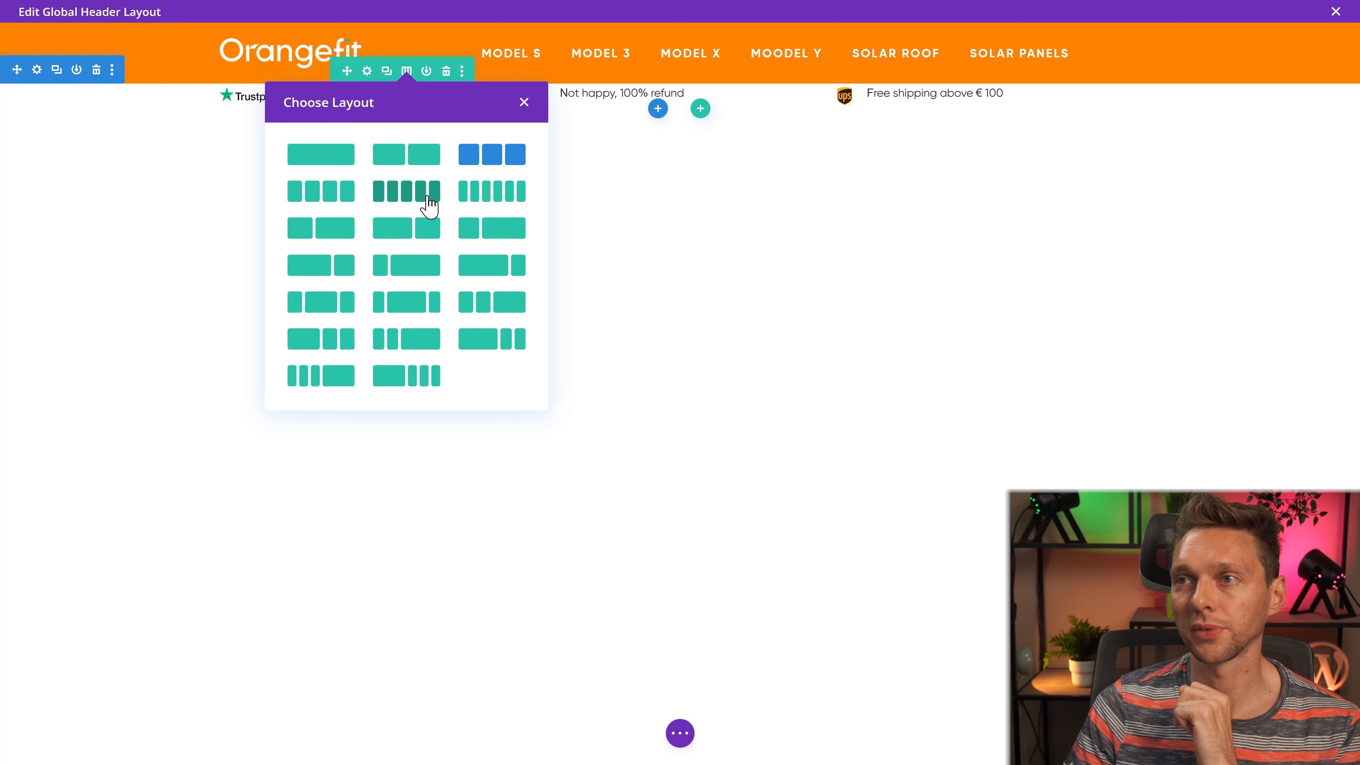
pyautogui.click(427, 204)
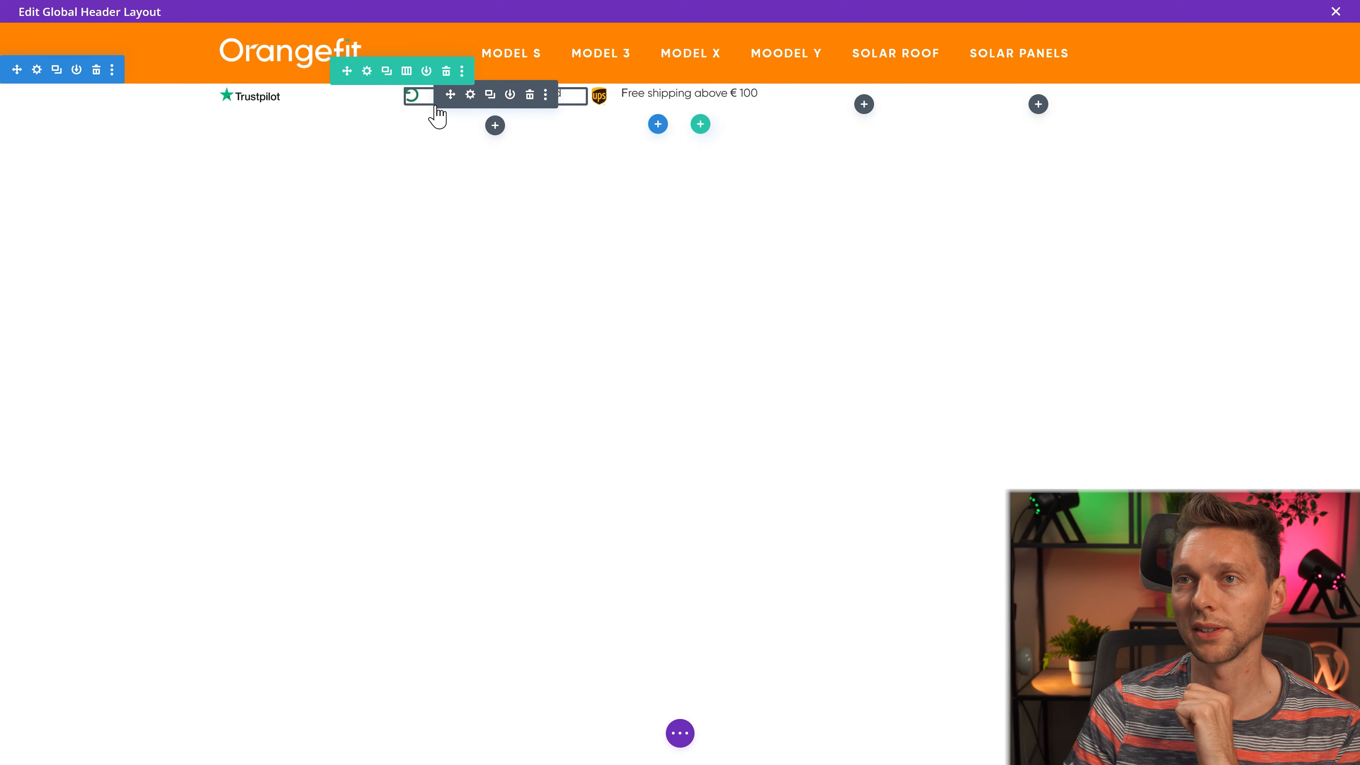
pyautogui.click(223, 95)
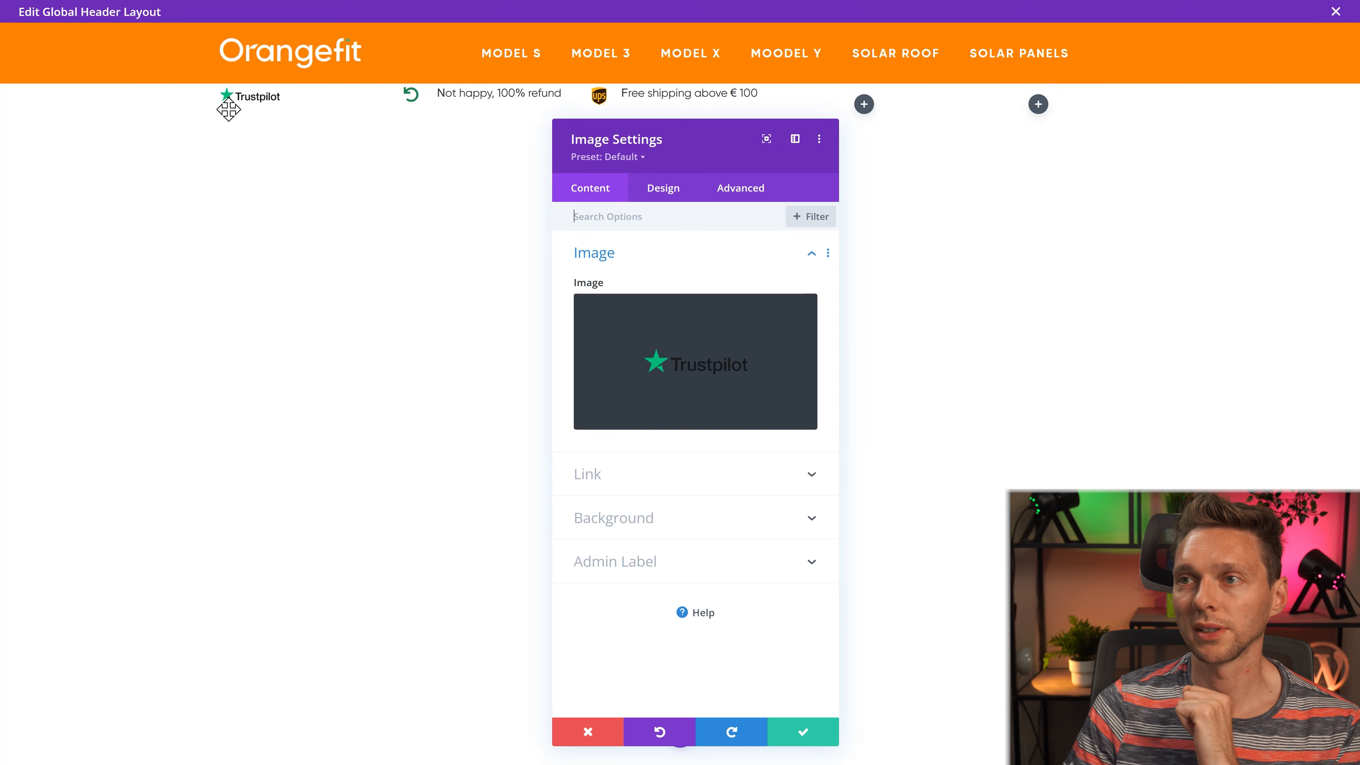
pyautogui.click(650, 190)
pyautogui.click(616, 257)
pyautogui.click(695, 306)
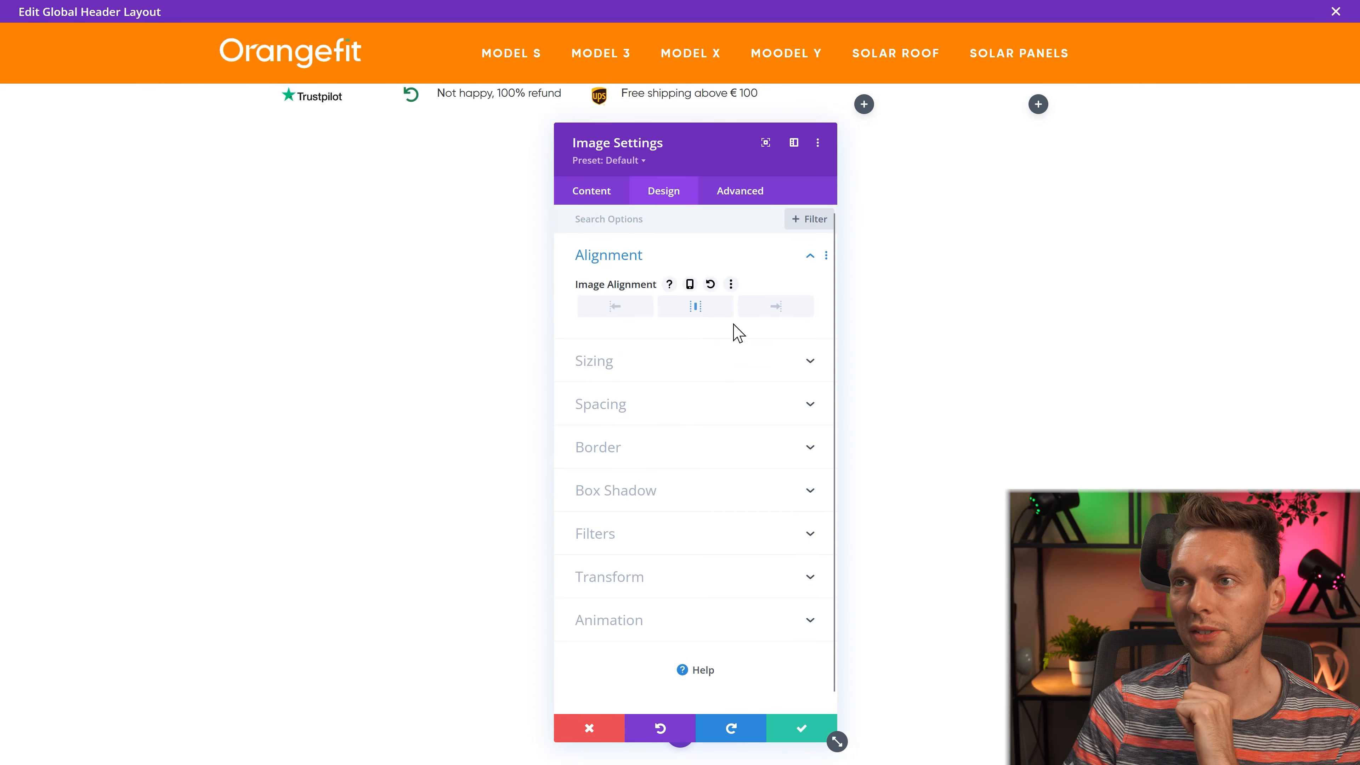
pyautogui.click(801, 728)
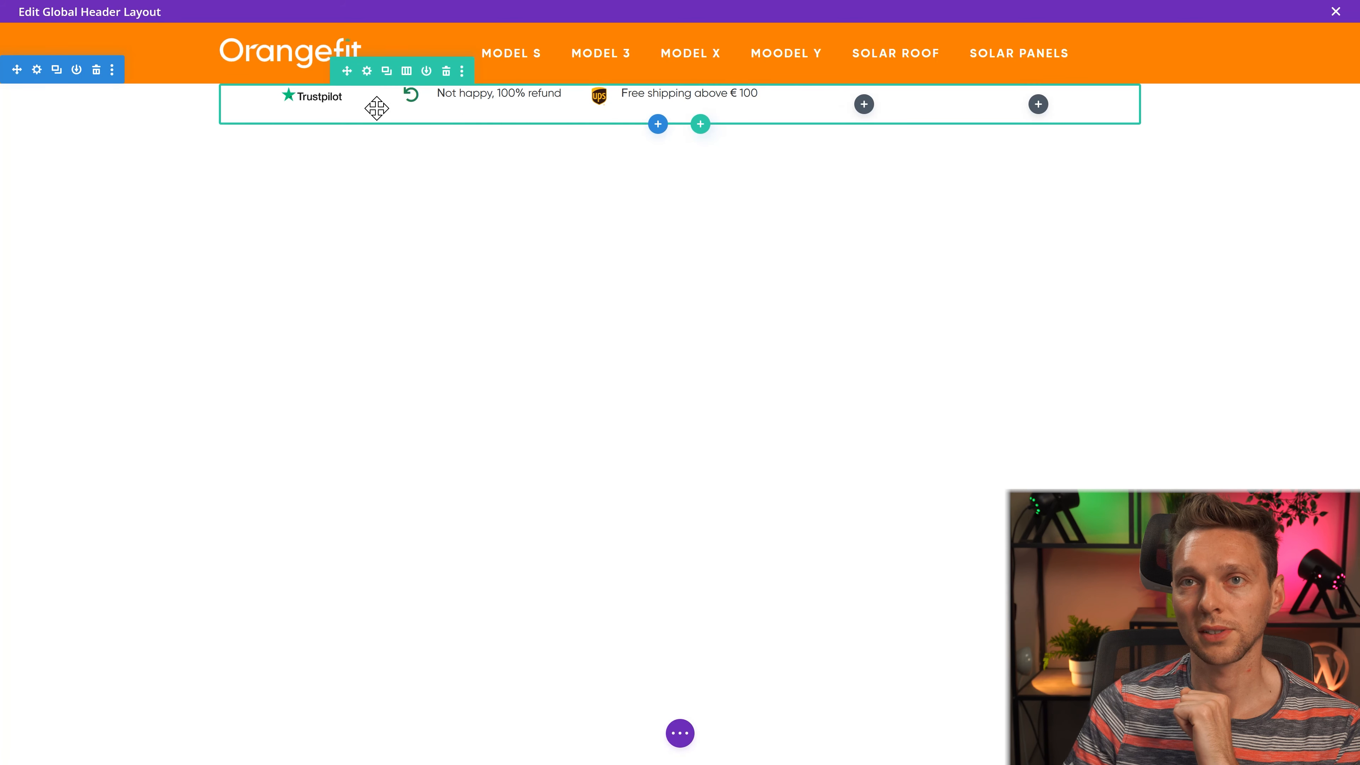
# Step: Move the section with the Trustpilot, refund and shipping items above the orange menu section
pyautogui.moveTo(12, 71); pyautogui.dragTo(24, 22)
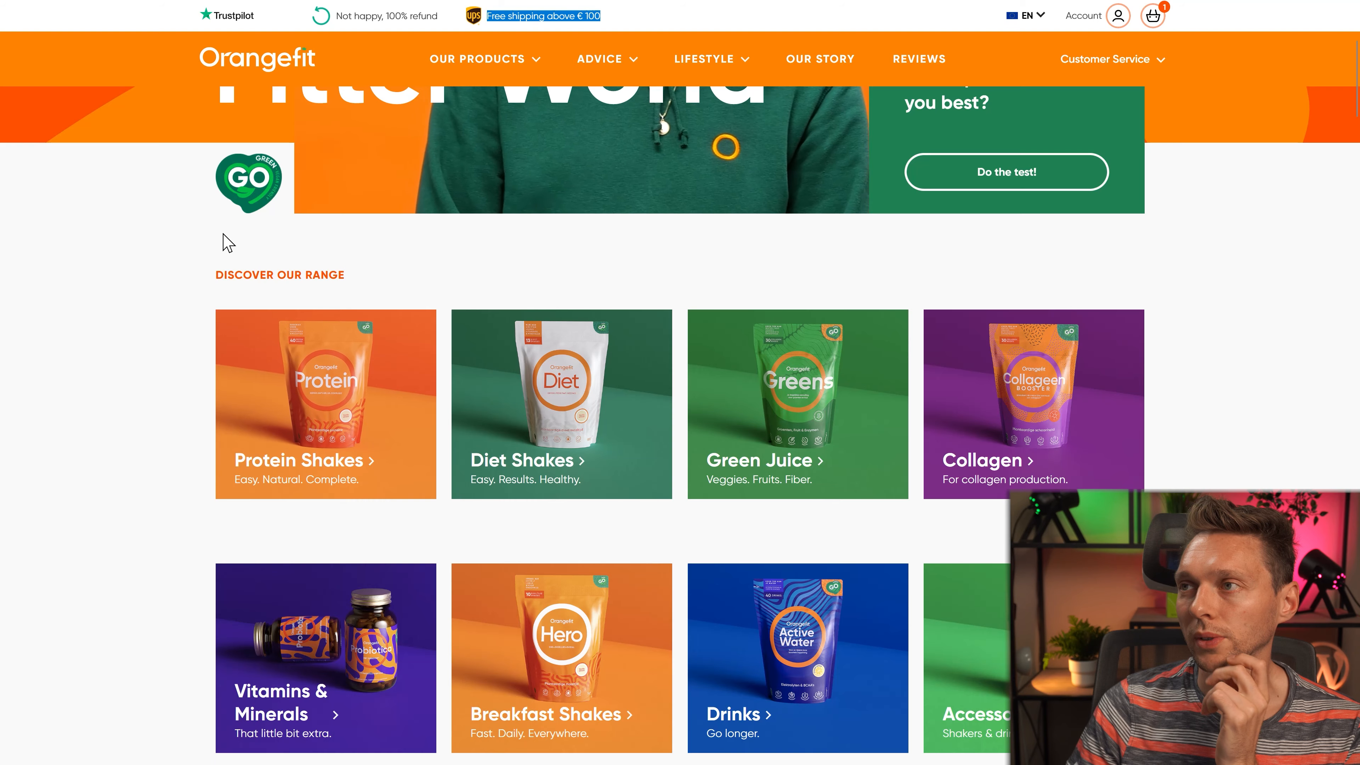
# Step: Set the orange menu section's sticky position to Stick to Top in its scroll effects
pyautogui.scroll(2, 225, 242)
pyautogui.scroll(4, 224, 242)
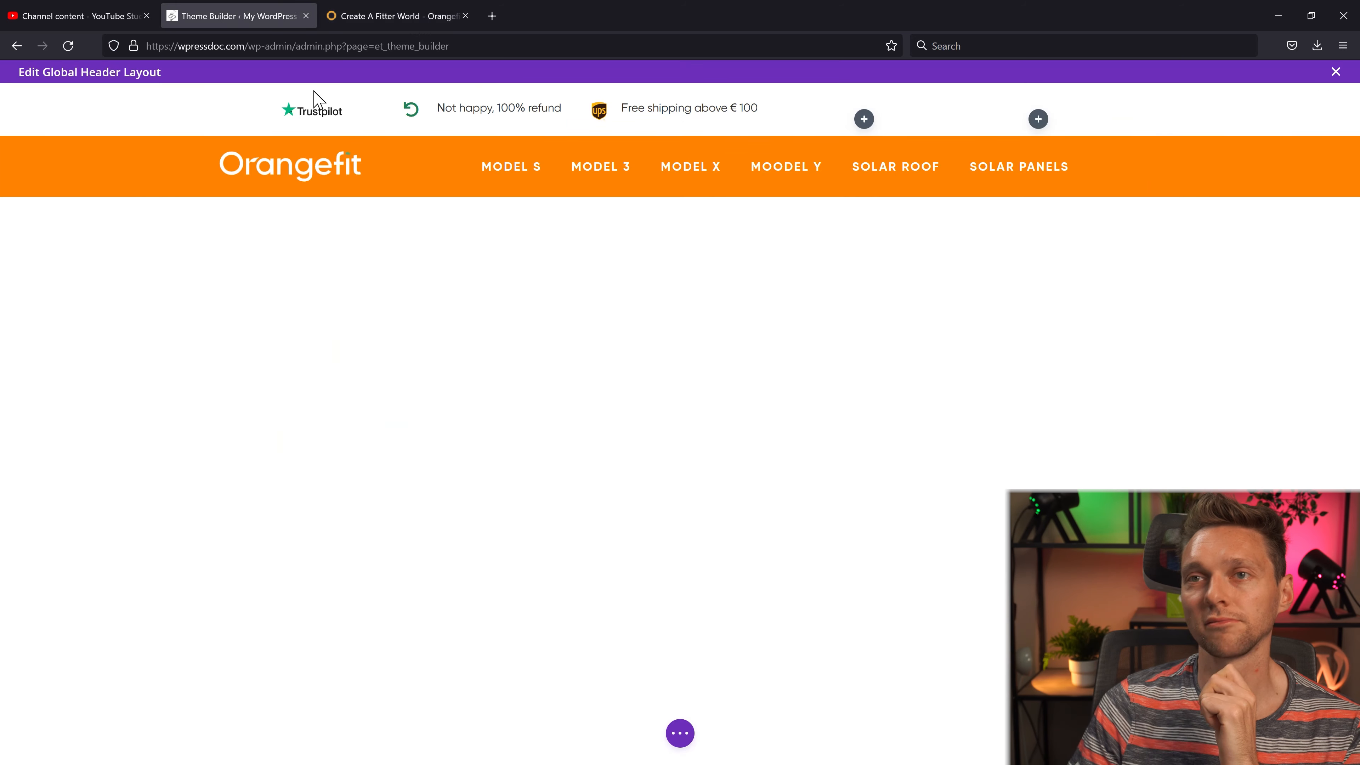
pyautogui.moveTo(52, 53)
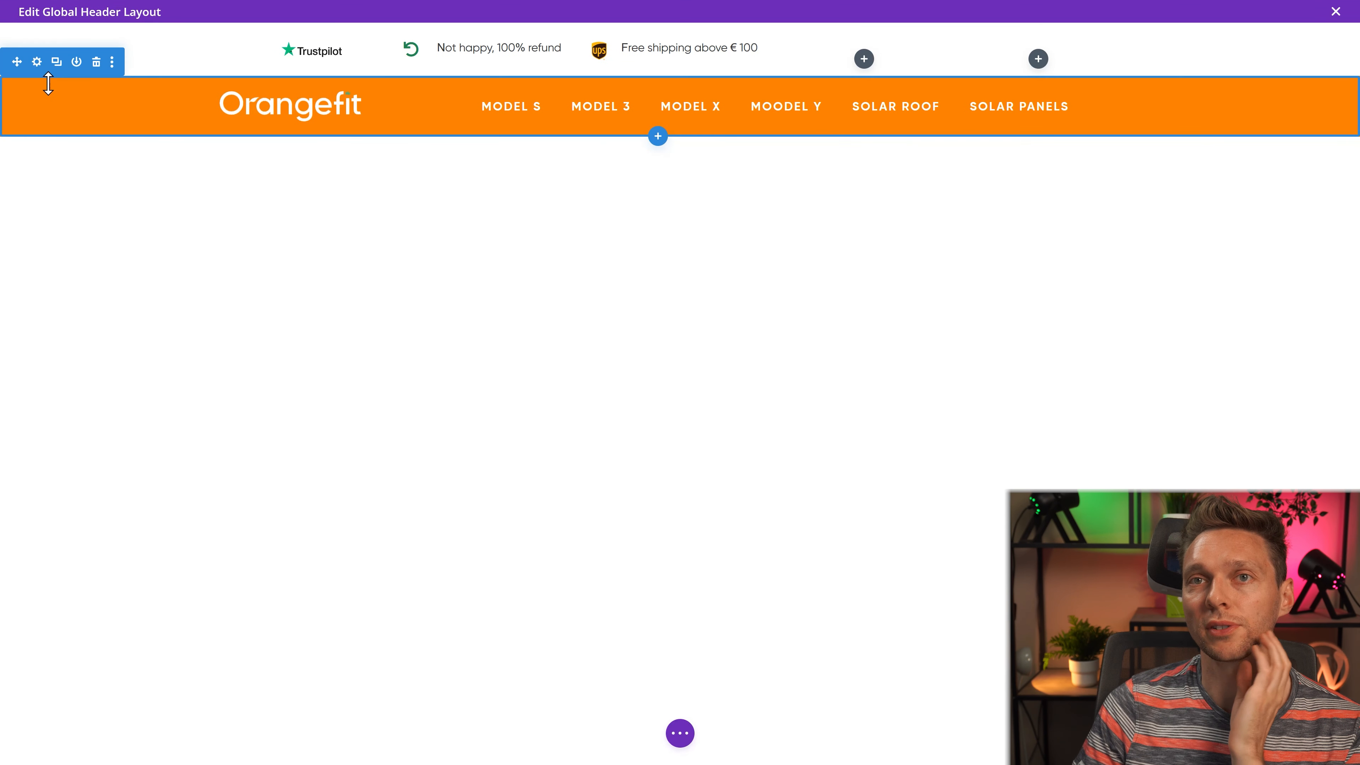
pyautogui.click(37, 62)
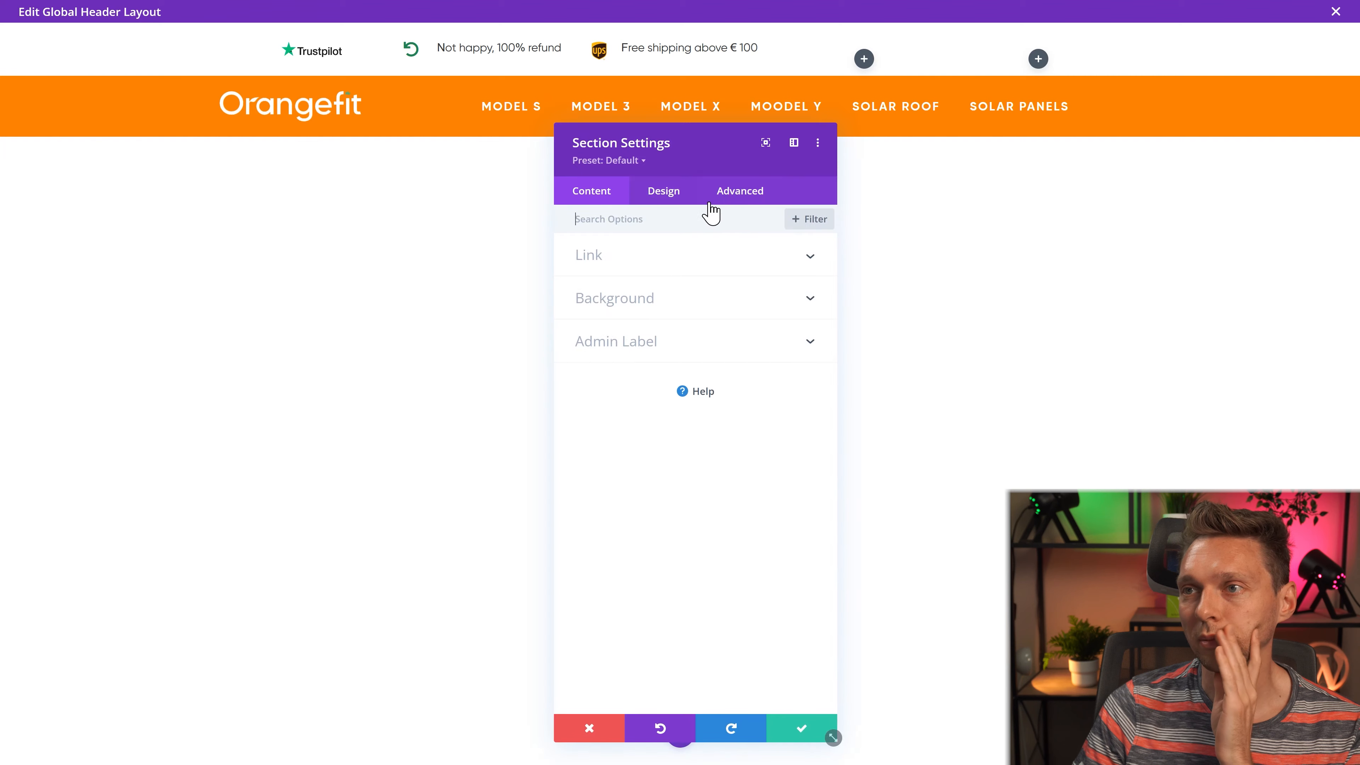
pyautogui.click(736, 192)
pyautogui.click(634, 508)
pyautogui.scroll(-3, 659, 504)
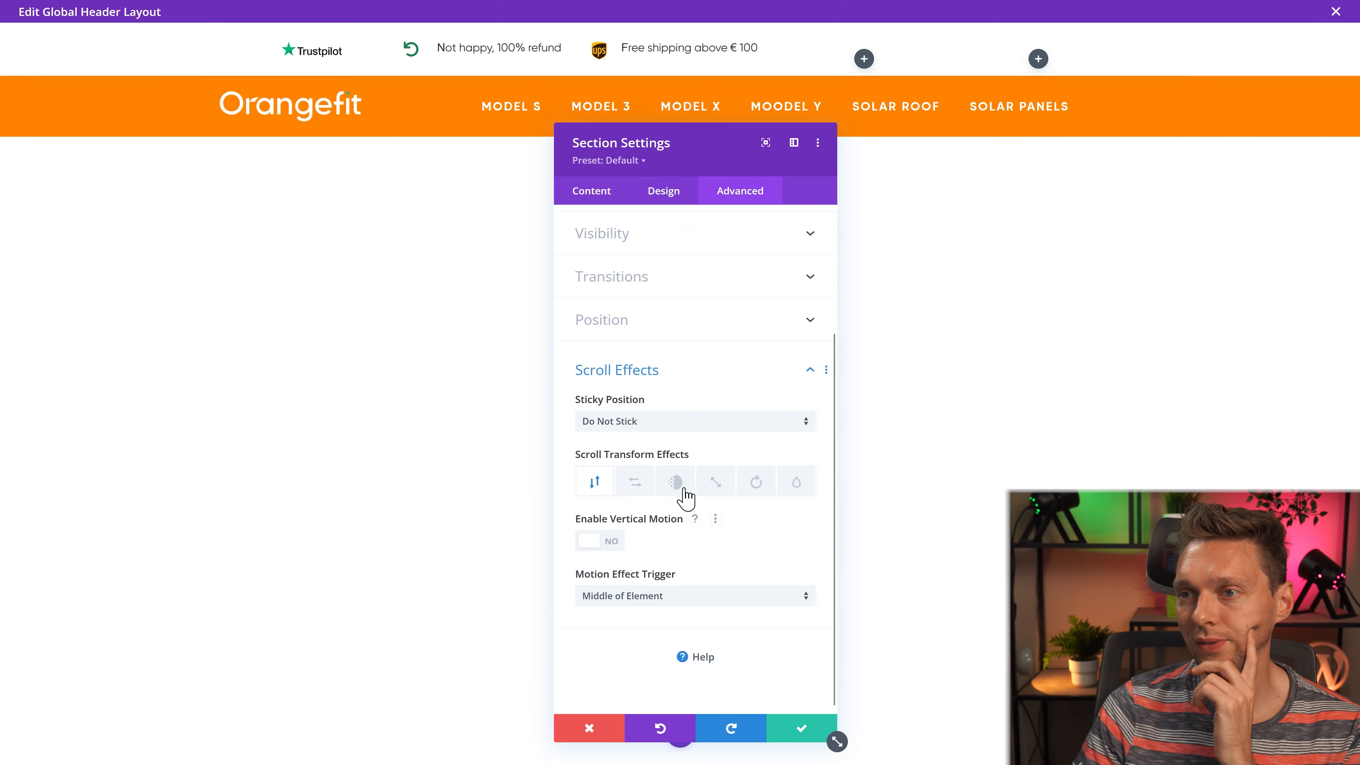
pyautogui.click(637, 426)
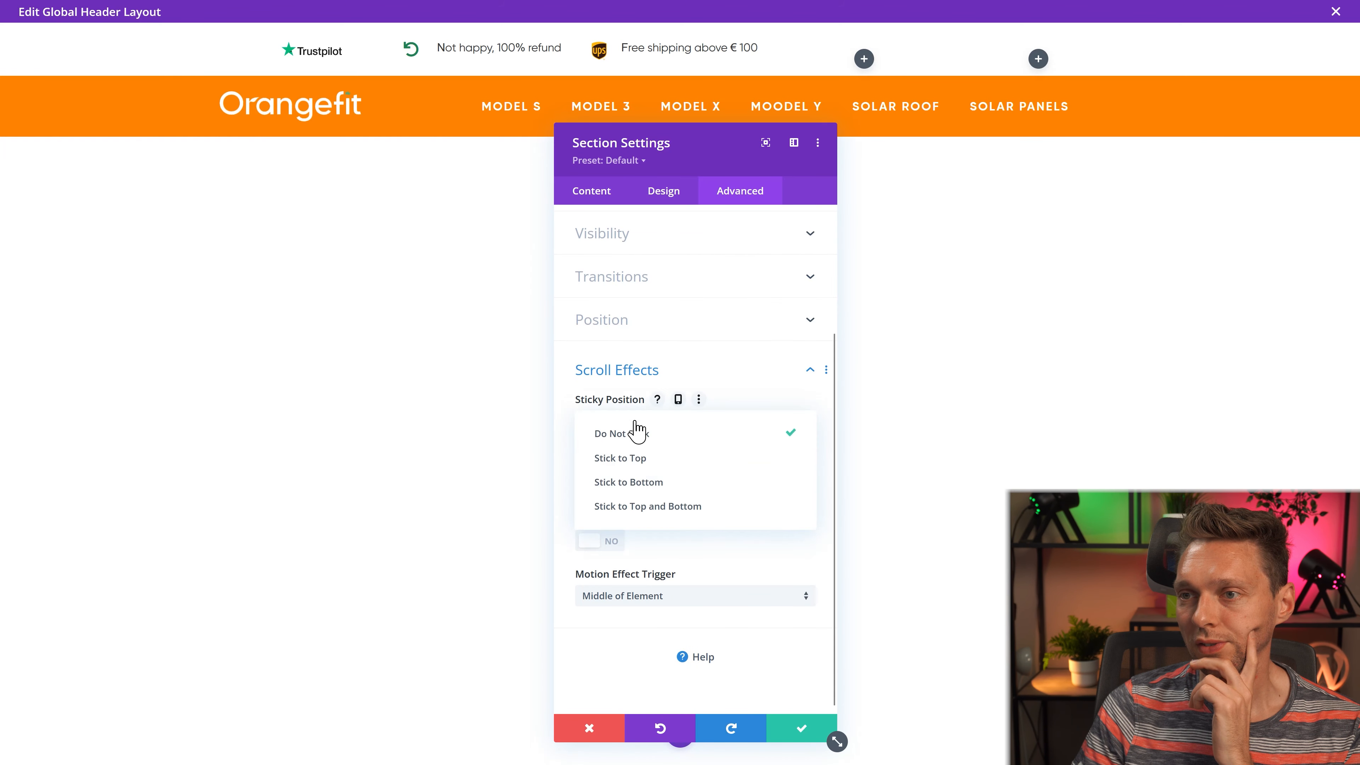
pyautogui.click(651, 459)
pyautogui.scroll(-3, 694, 589)
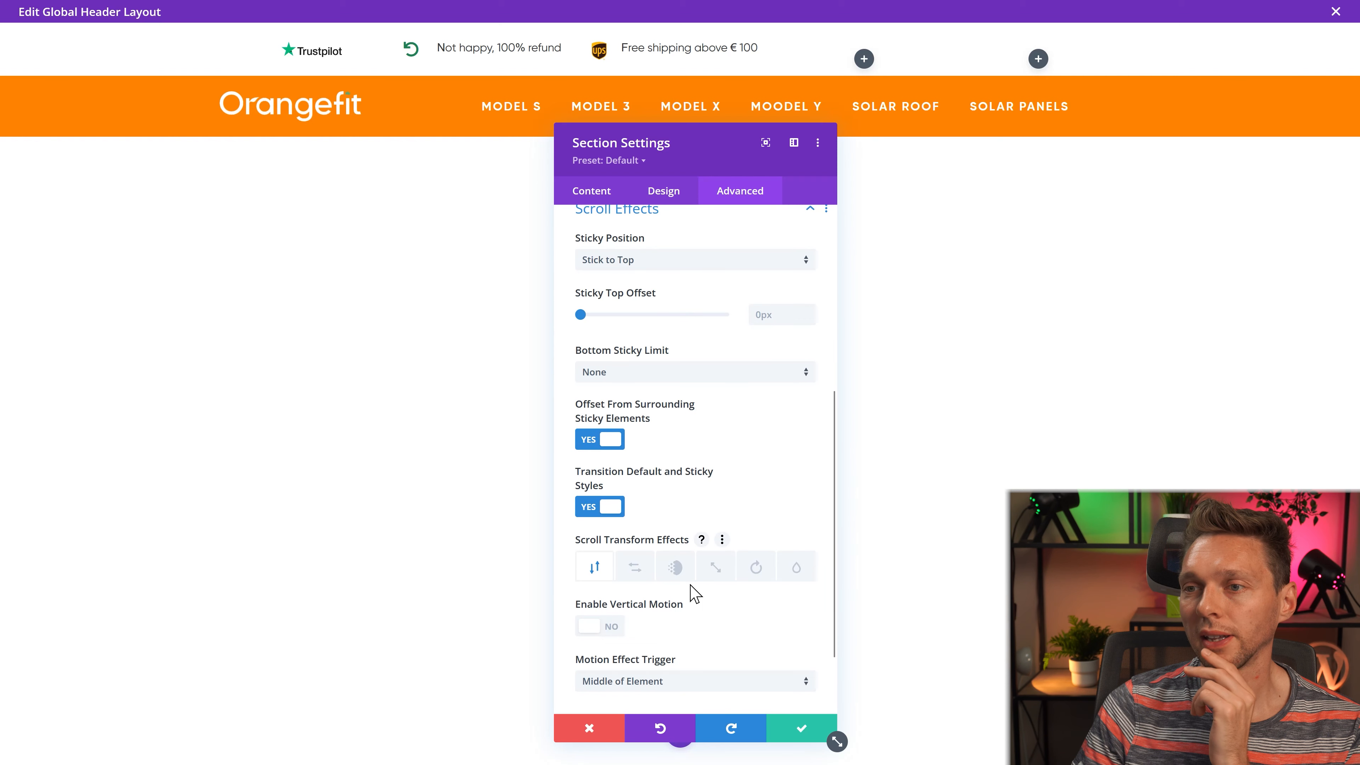
pyautogui.scroll(5, 688, 595)
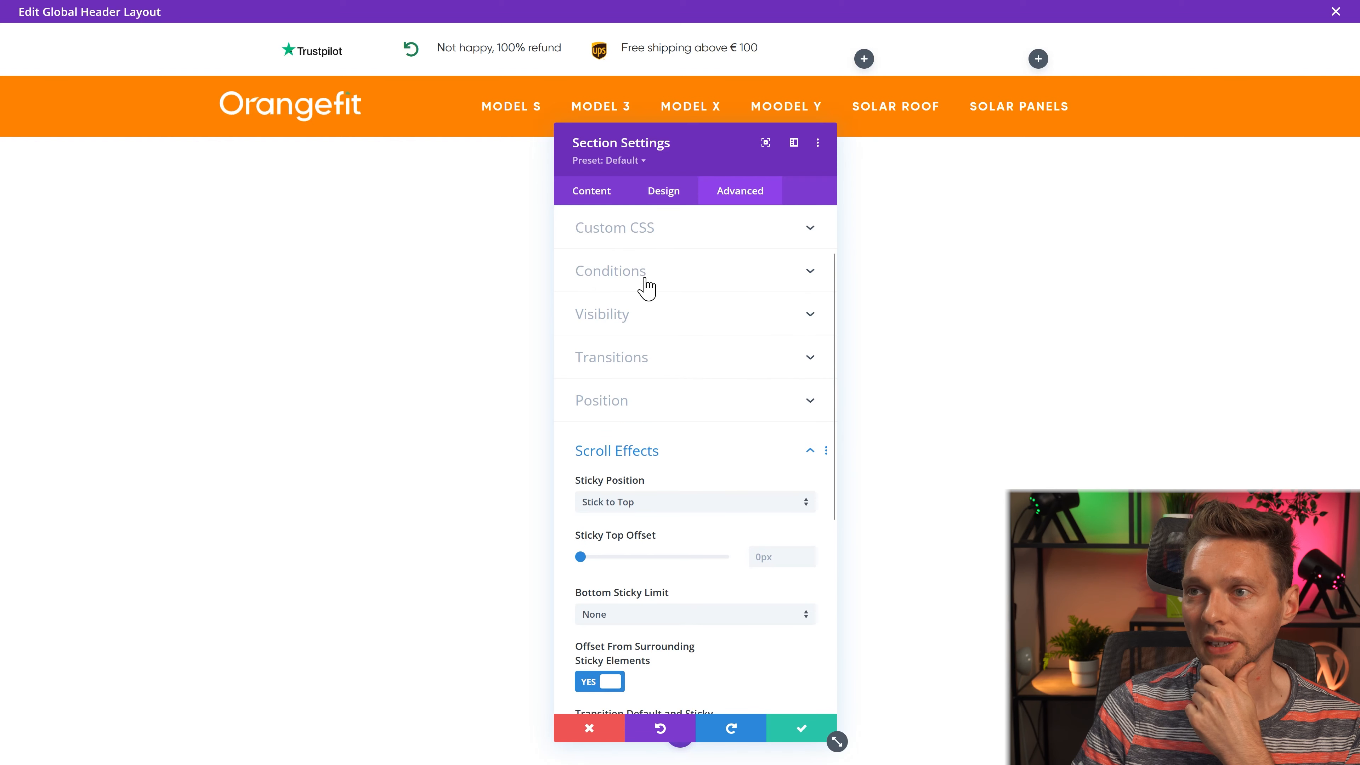
# Step: Enable sticky styles for the menu section's background, make the default background transparent, and show the sticky background settings
pyautogui.click(594, 193)
pyautogui.click(616, 300)
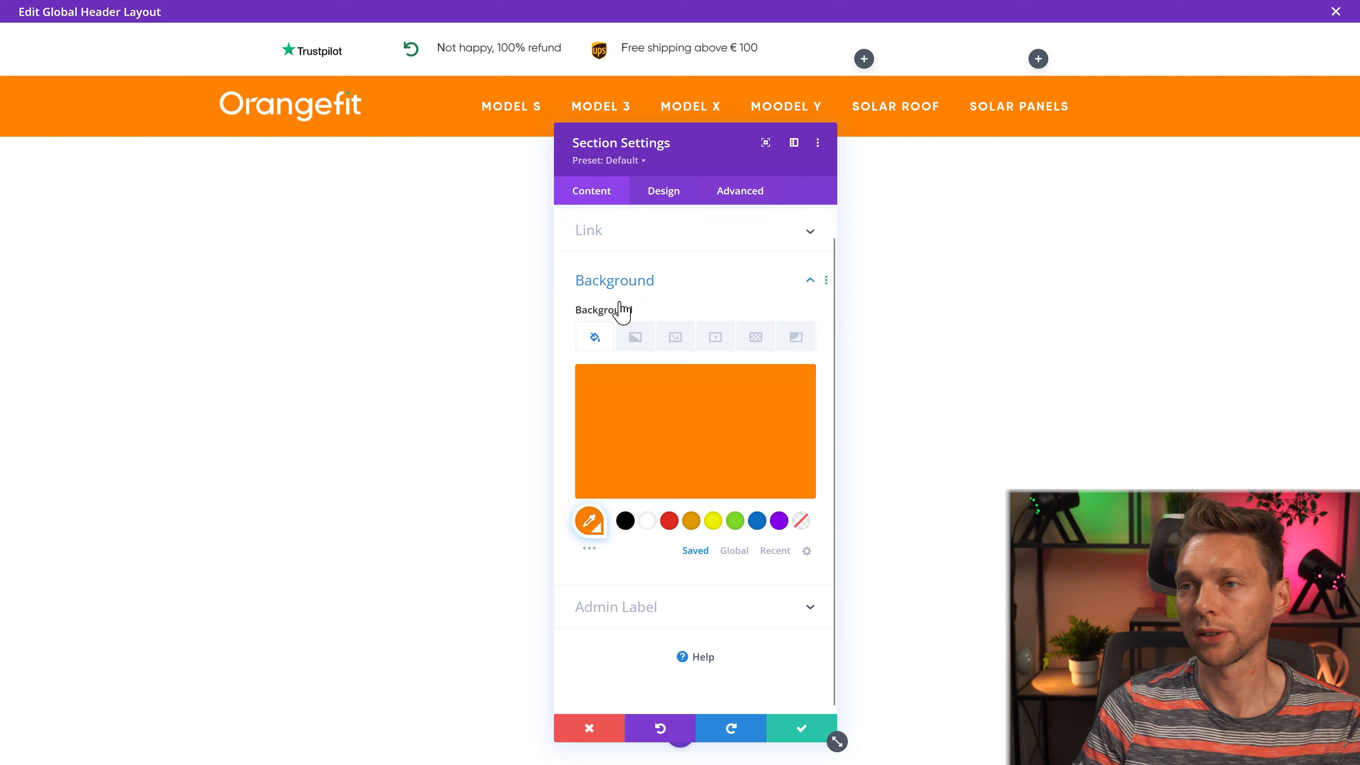
pyautogui.click(707, 311)
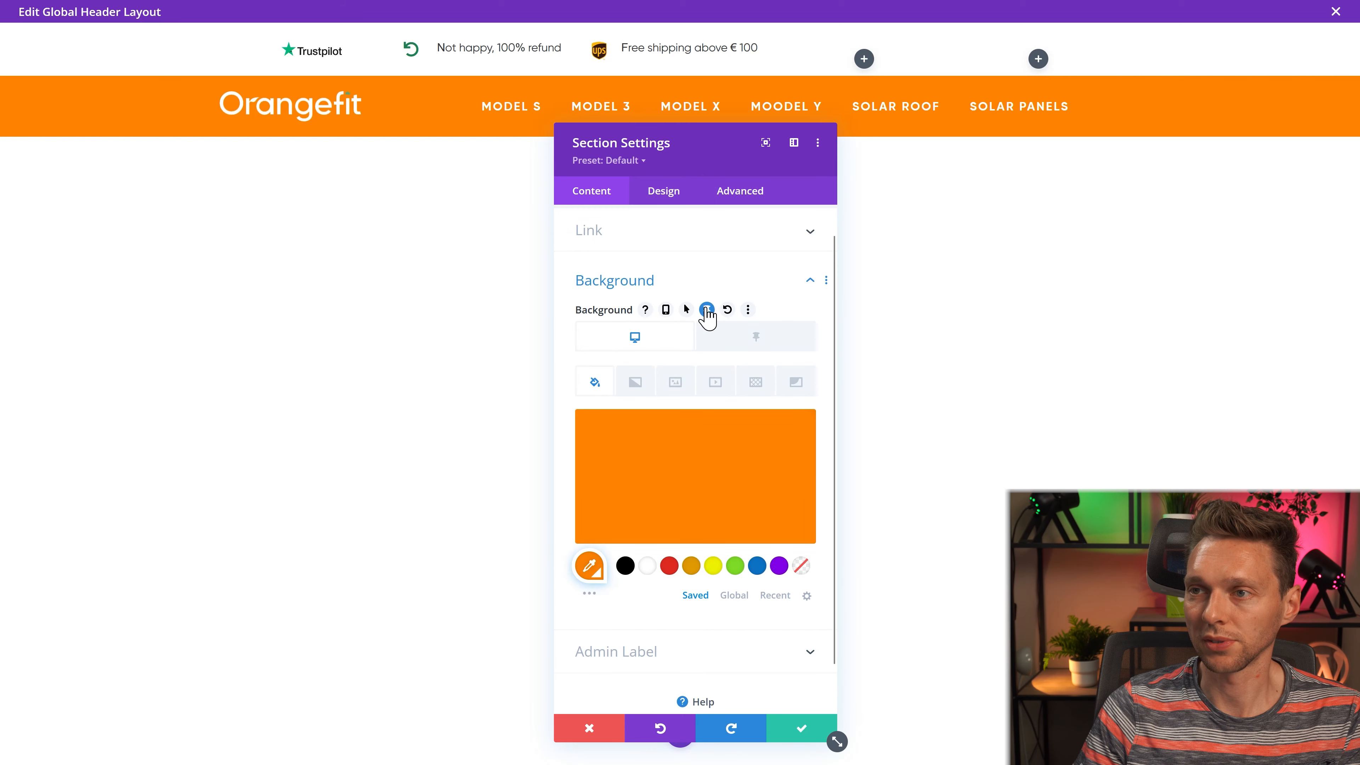
pyautogui.click(717, 340)
pyautogui.click(650, 342)
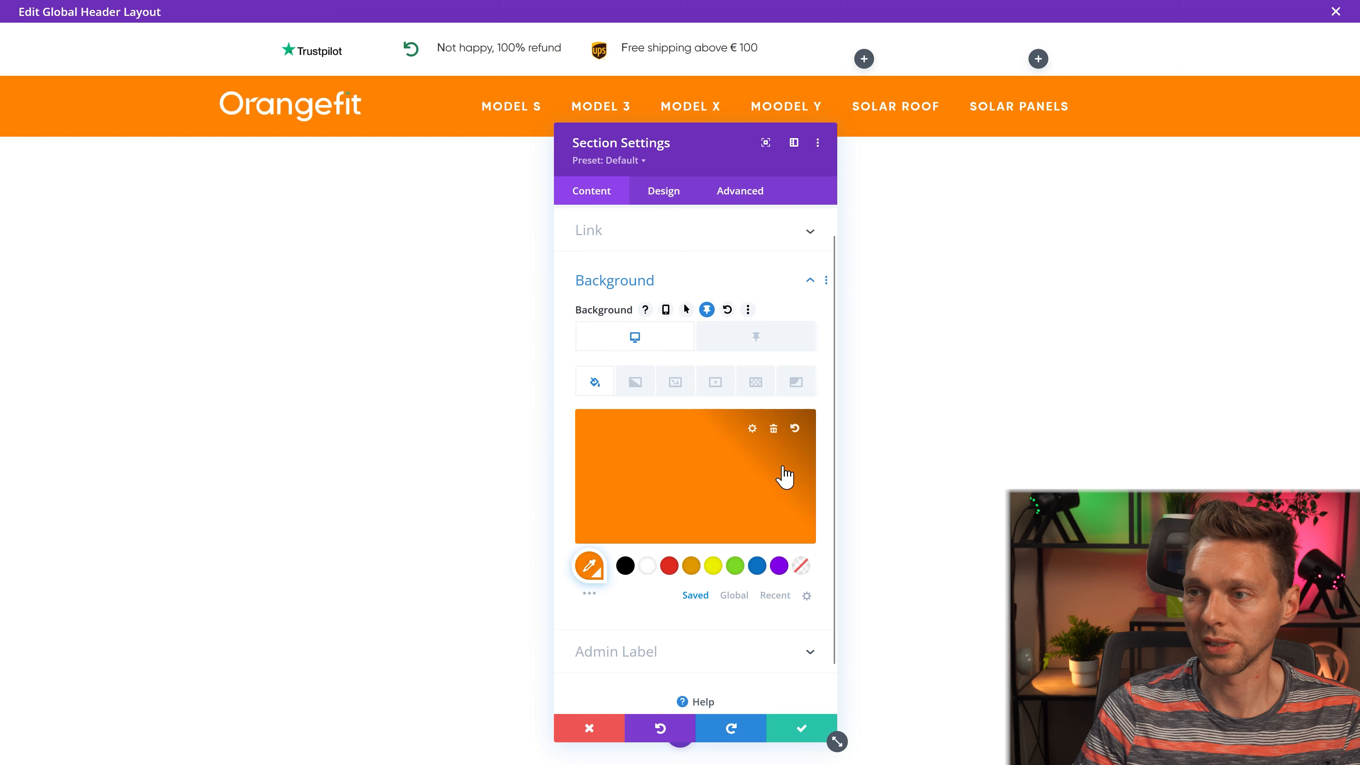
pyautogui.click(801, 565)
pyautogui.click(760, 339)
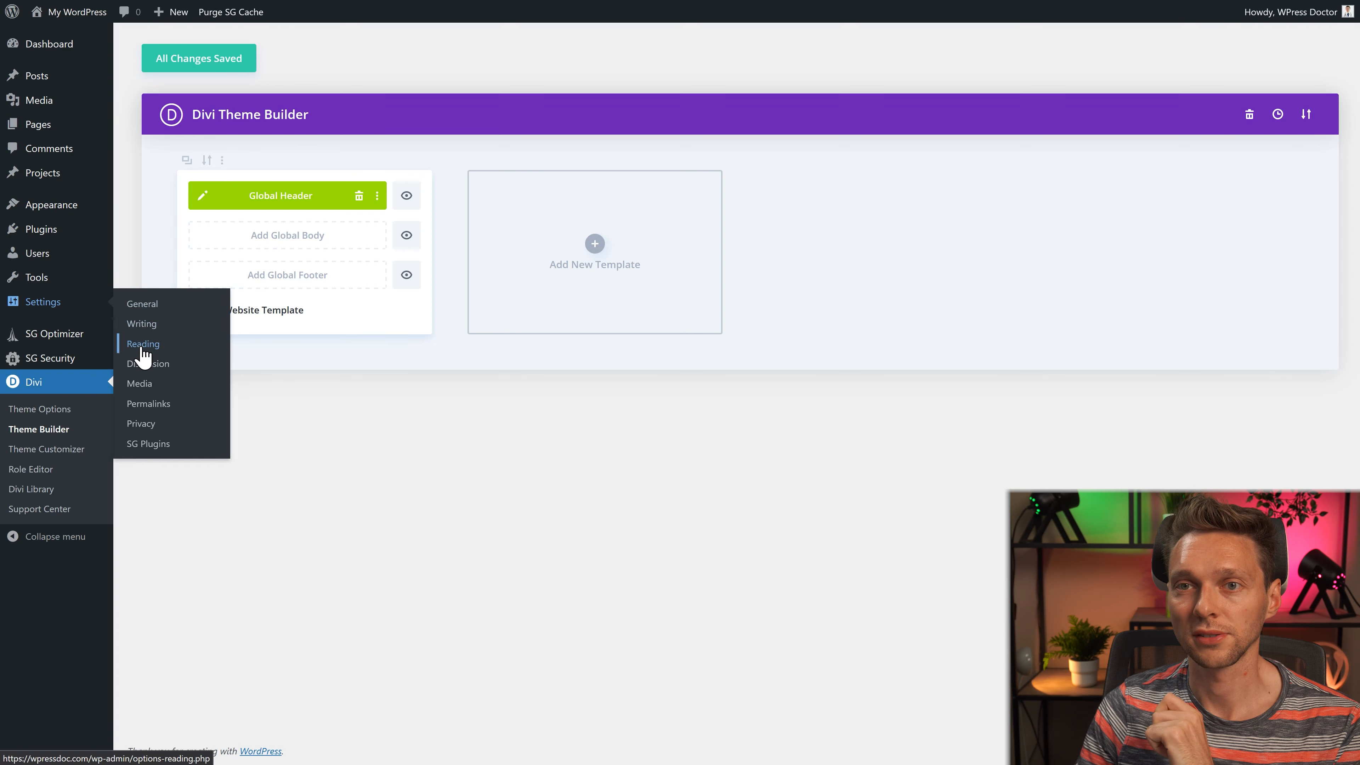
# Step: Make the static Home page the site's homepage in the reading settings and save the changes
pyautogui.click(141, 352)
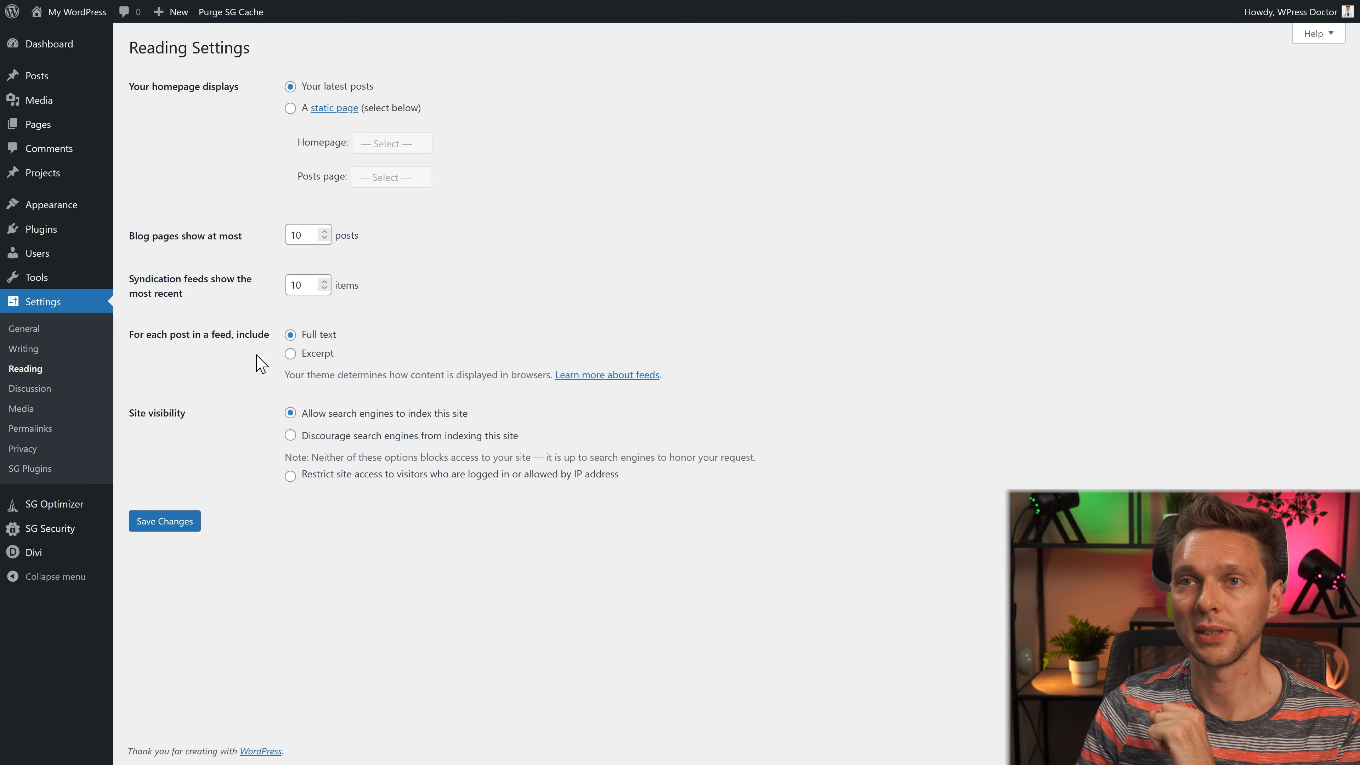
pyautogui.click(290, 107)
pyautogui.click(391, 143)
pyautogui.click(370, 187)
pyautogui.click(172, 530)
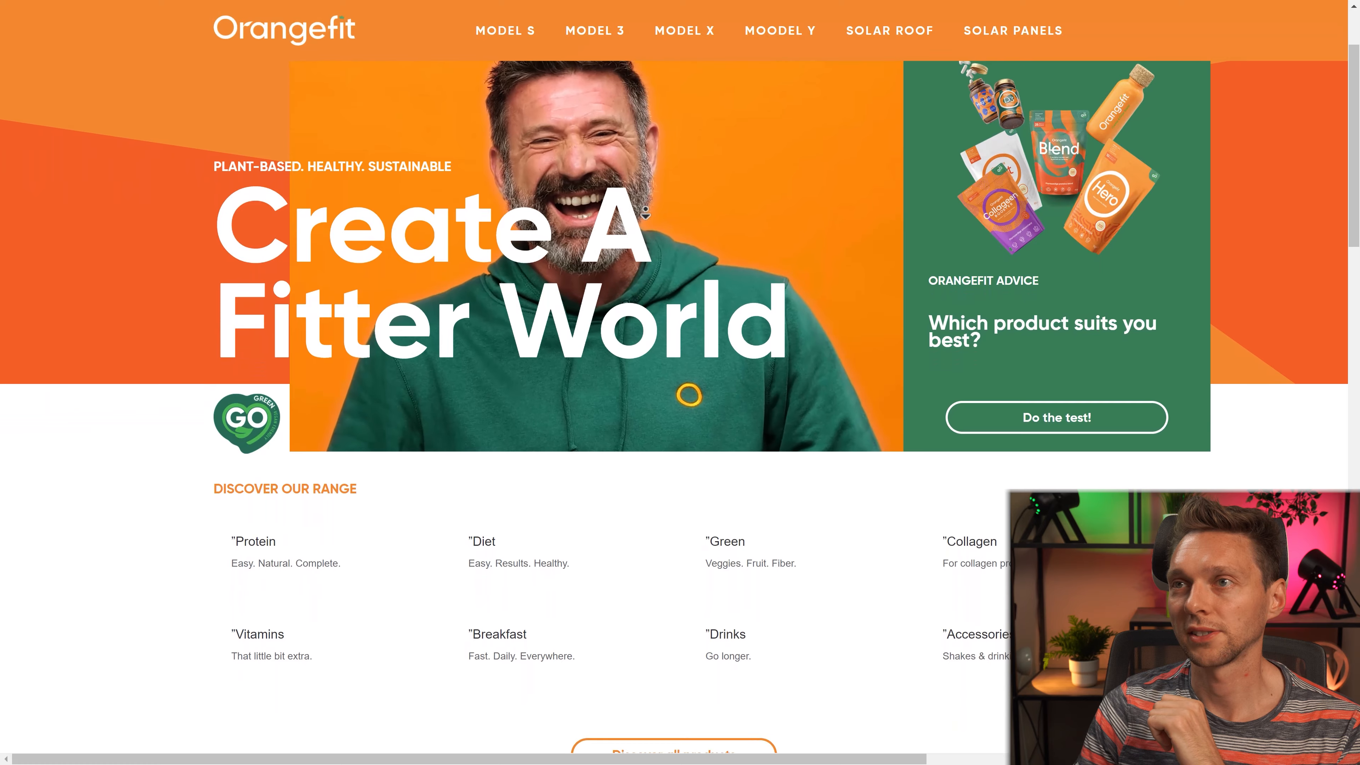
# Step: Examine how the sticky menu behaves over the hero and product range while scrolling the live homepage
pyautogui.middleClick(641, 158)
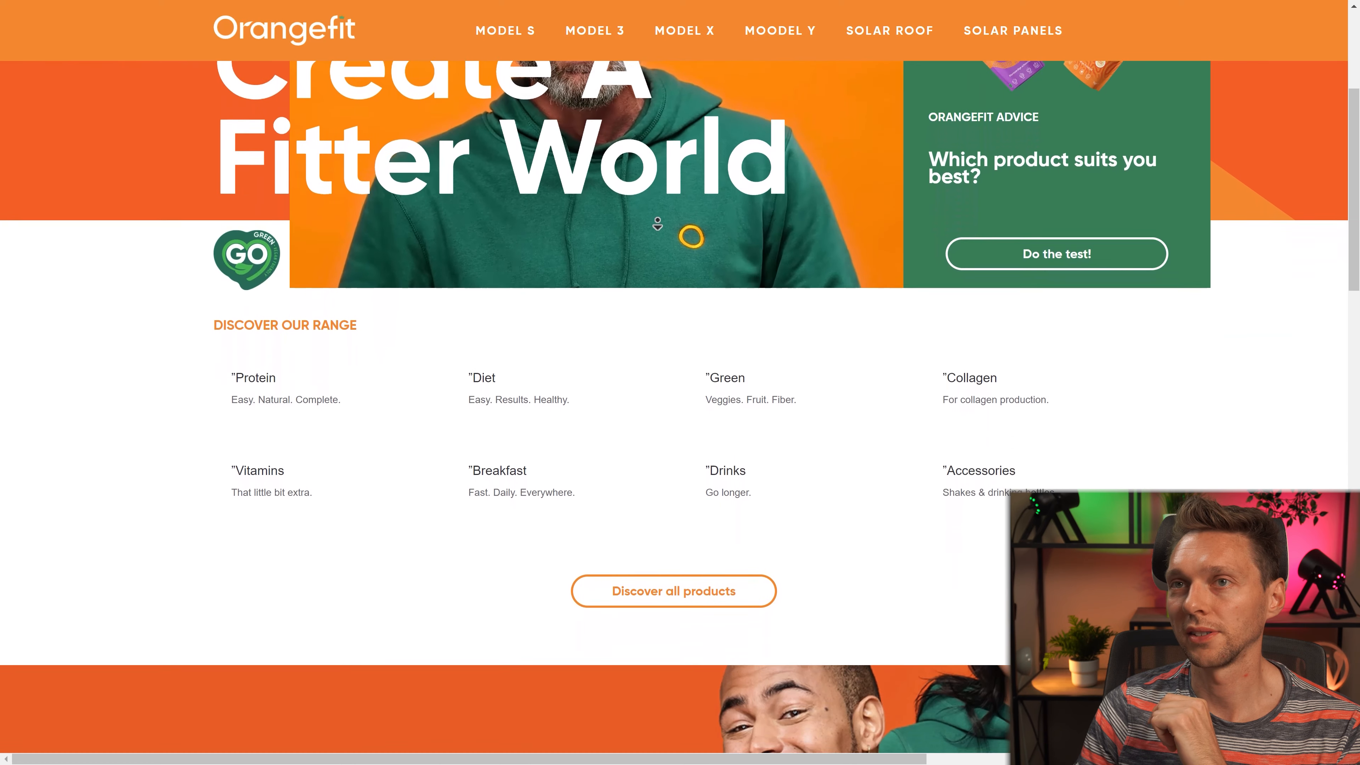
pyautogui.scroll(4, 641, 158)
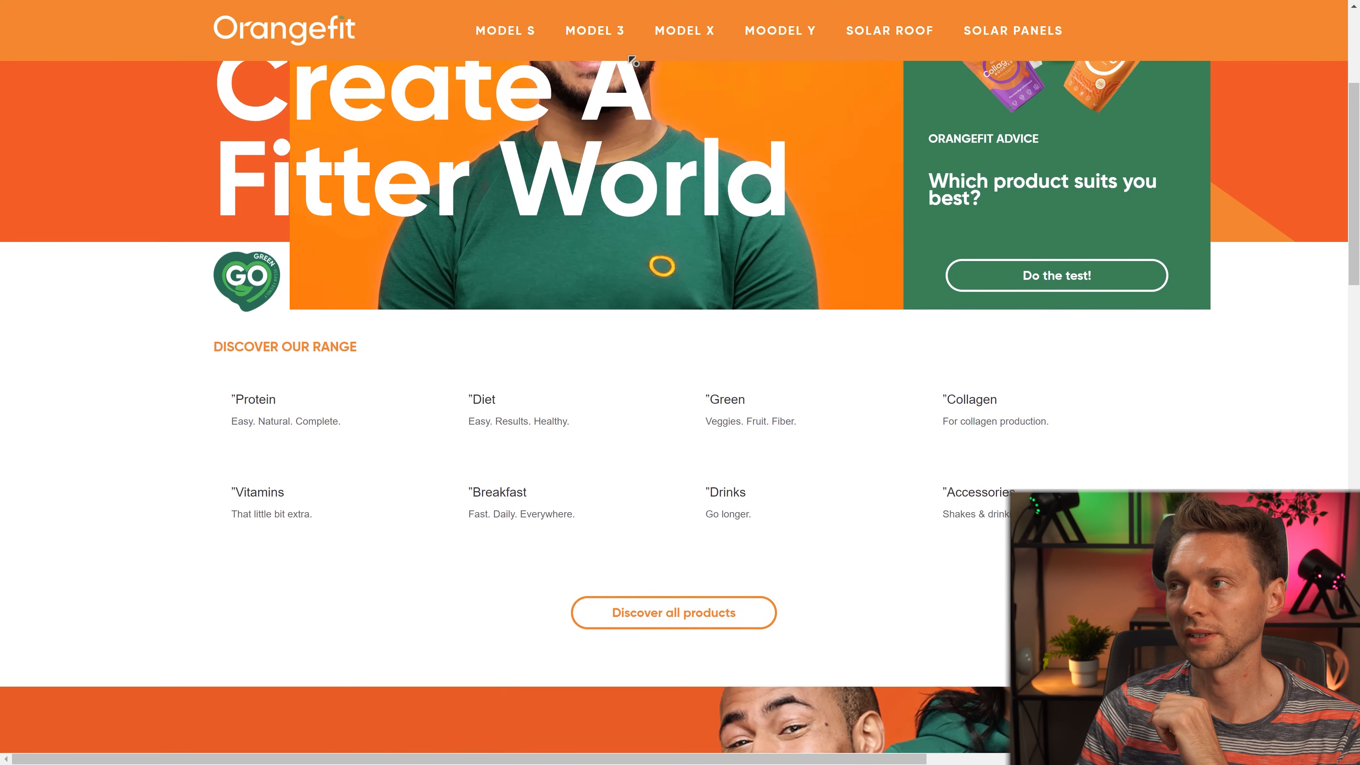
pyautogui.scroll(3, 633, 51)
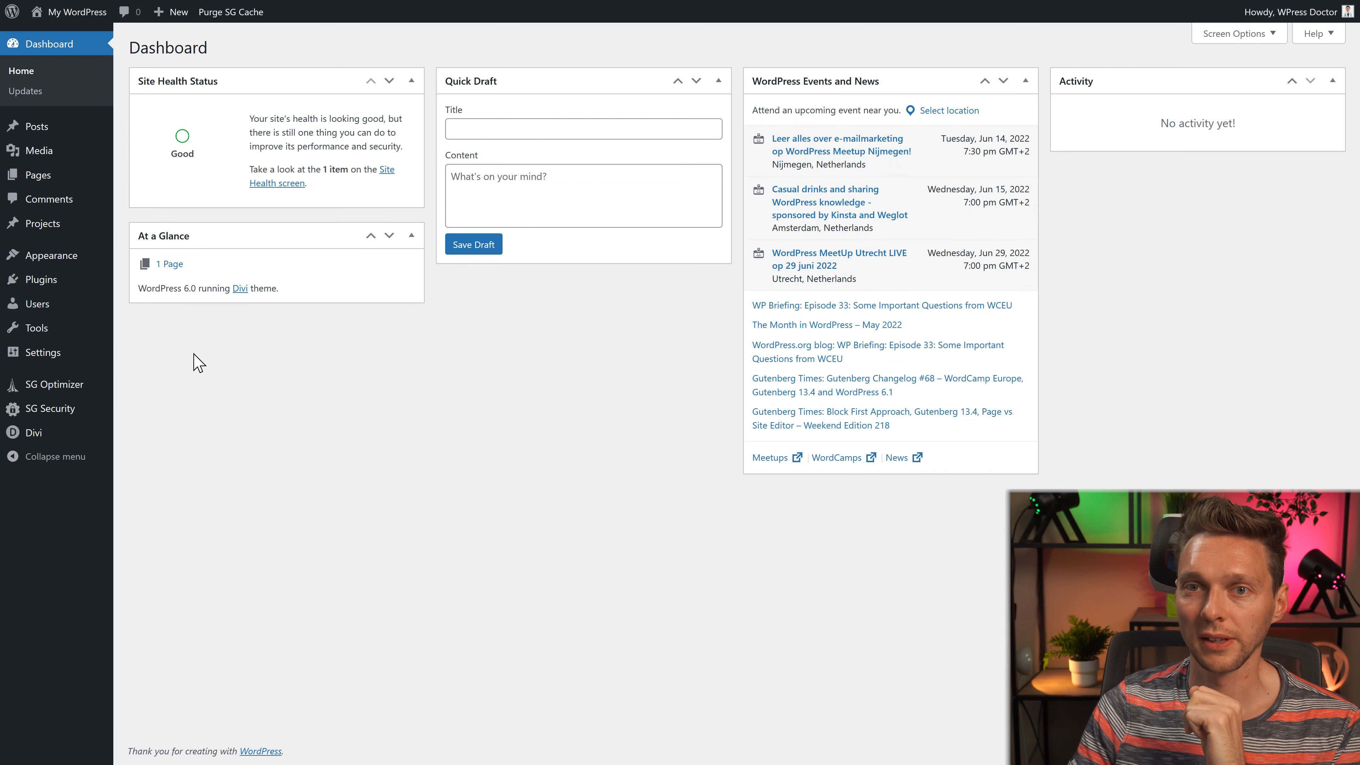
# Step: Add the custom CSS "#main-content { margin-top: -75px; }" to the Divi theme options and save the changes
pyautogui.moveTo(30, 431)
pyautogui.click(236, 440)
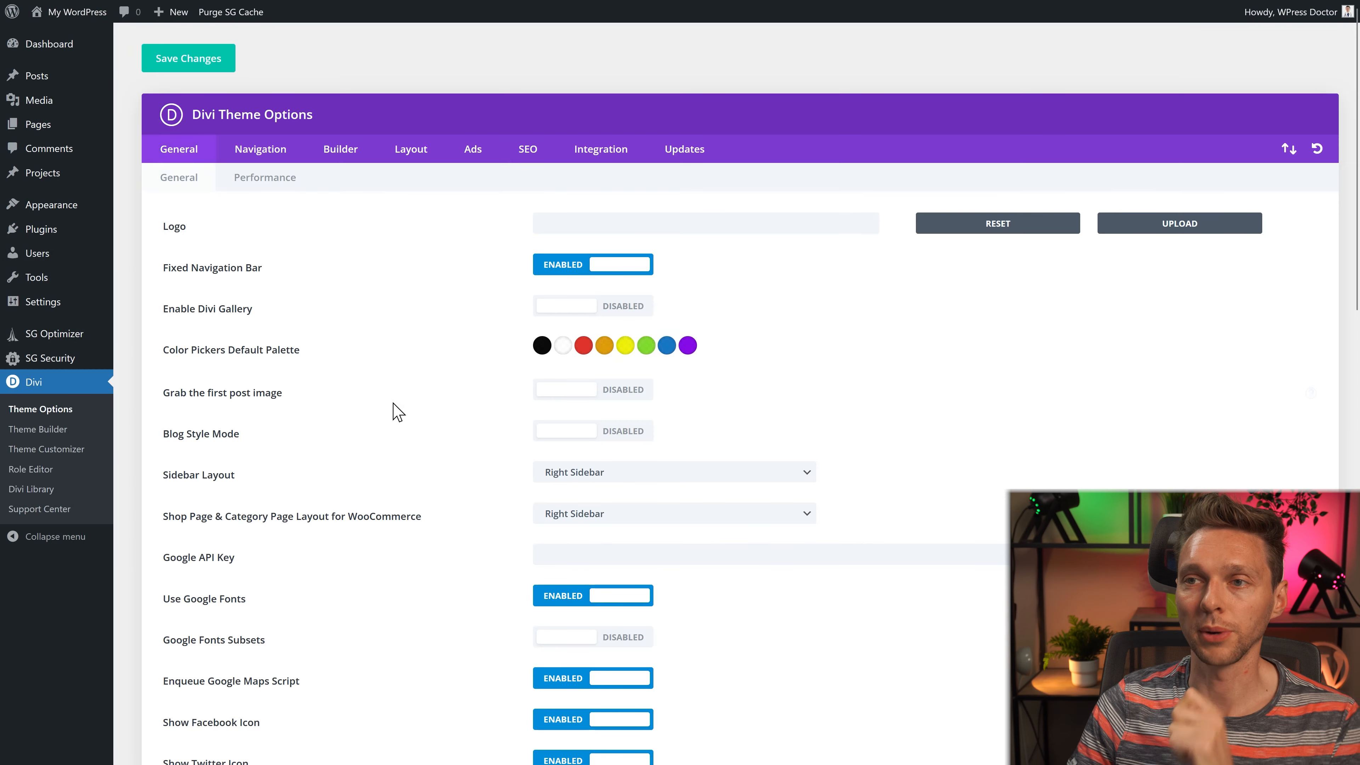
pyautogui.scroll(-15, 431, 437)
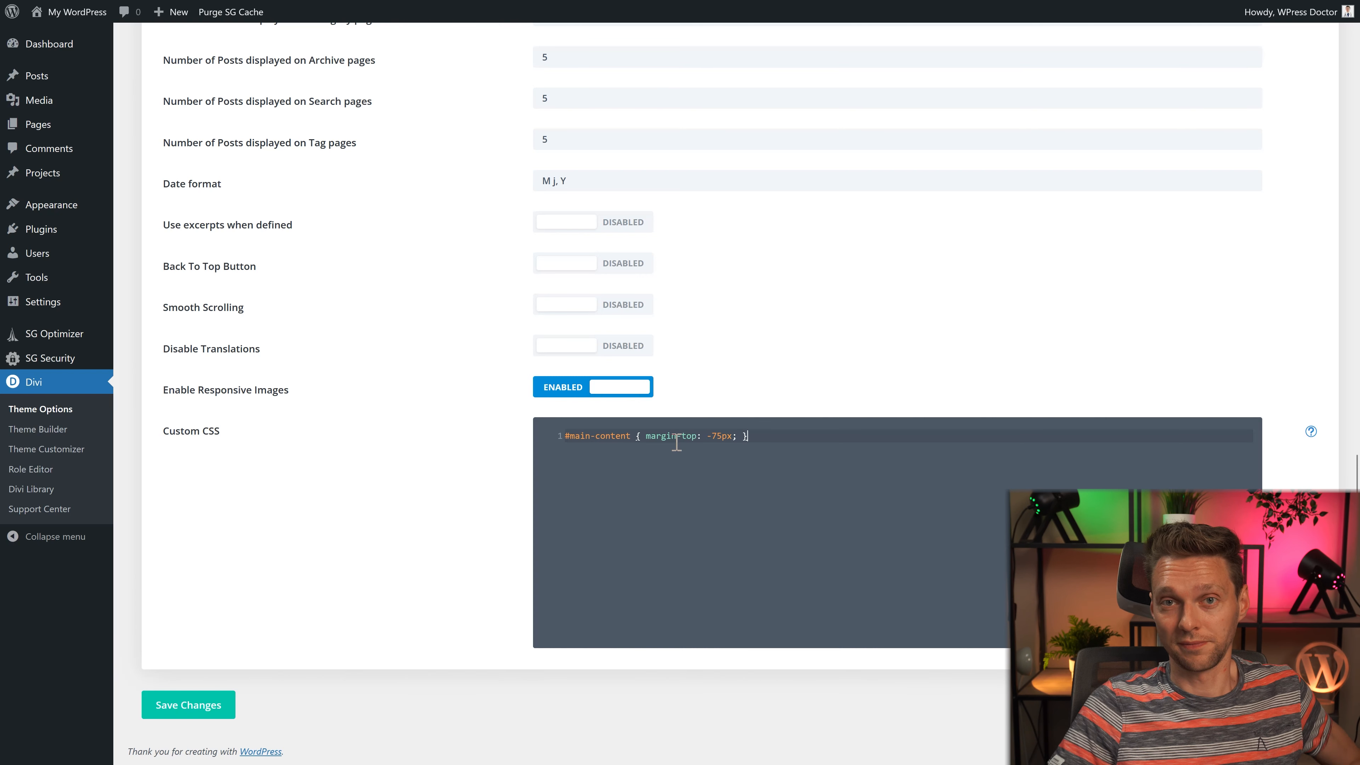
pyautogui.click(187, 713)
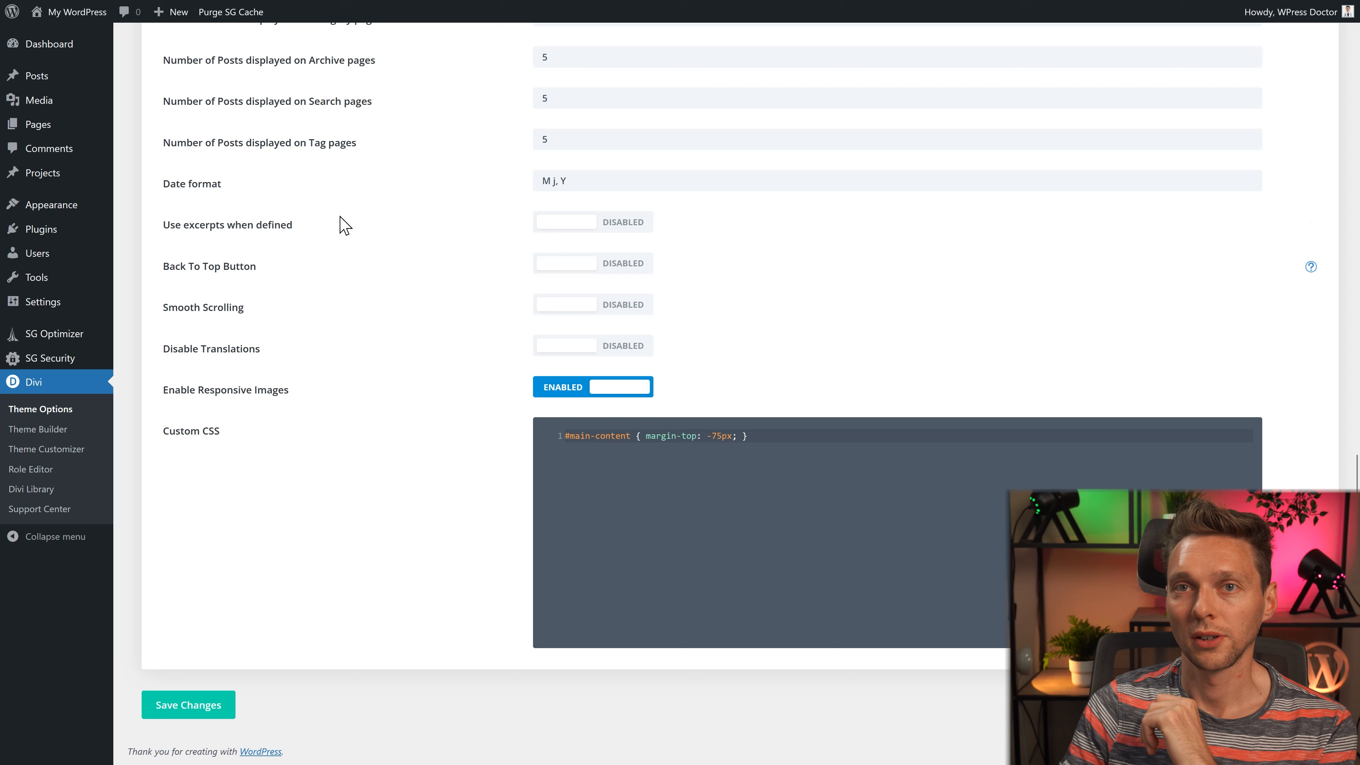
# Step: Delete the existing Mainmenu from the WordPress menus
pyautogui.moveTo(65, 213)
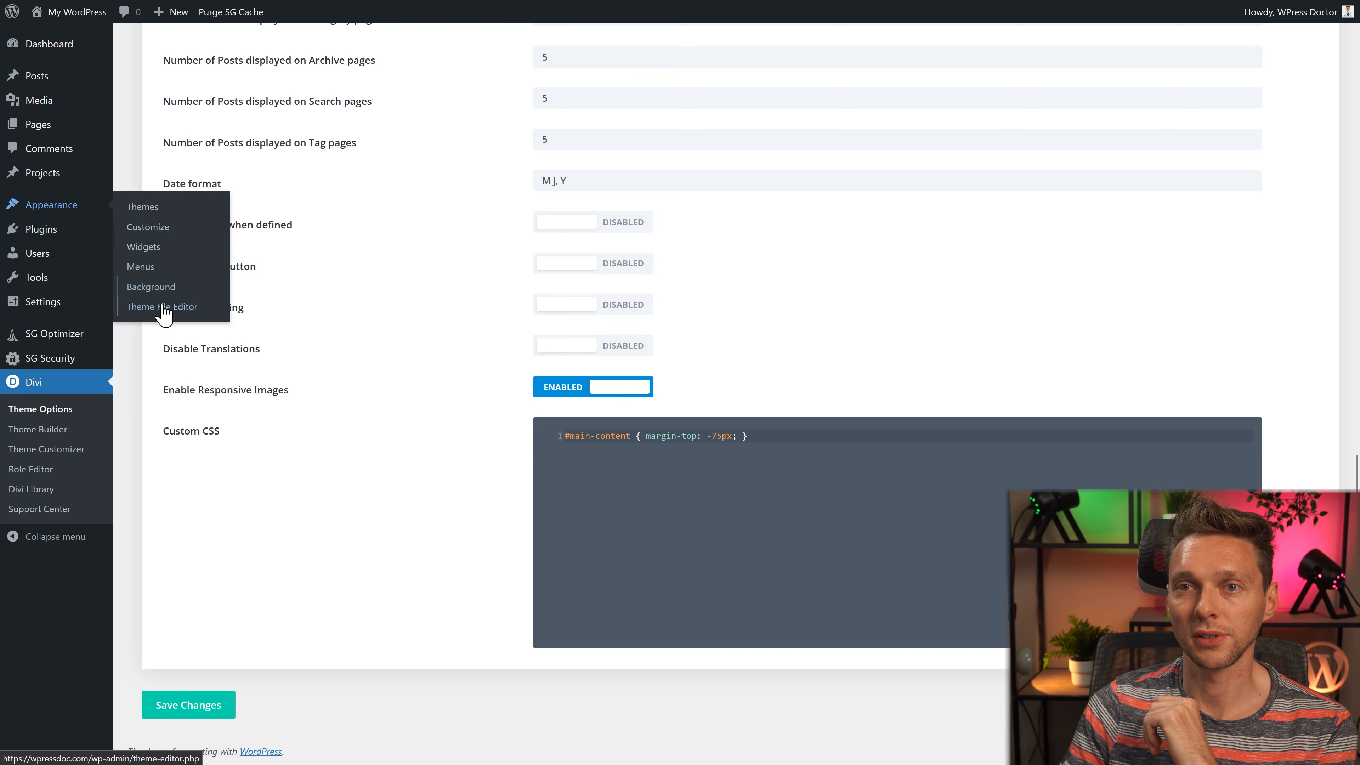
pyautogui.click(143, 268)
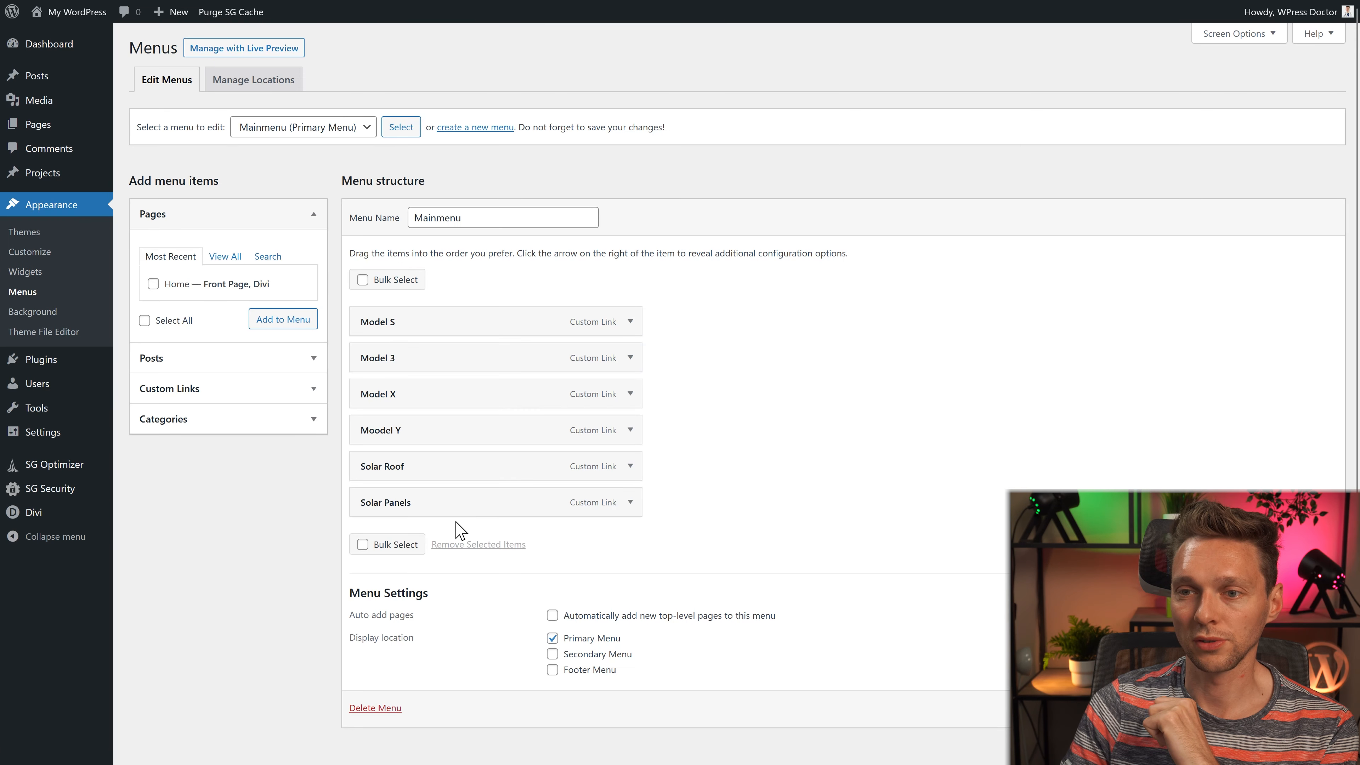
pyautogui.click(378, 707)
pyautogui.click(731, 414)
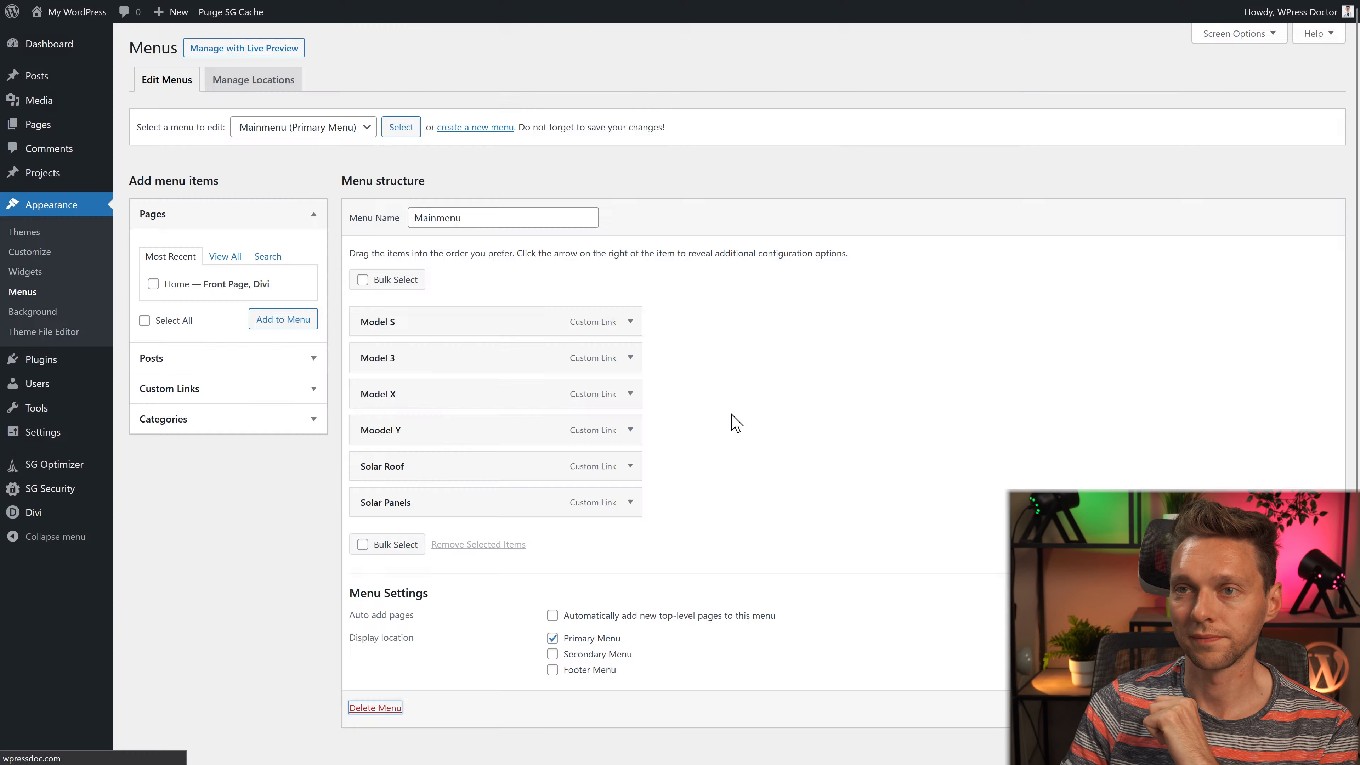
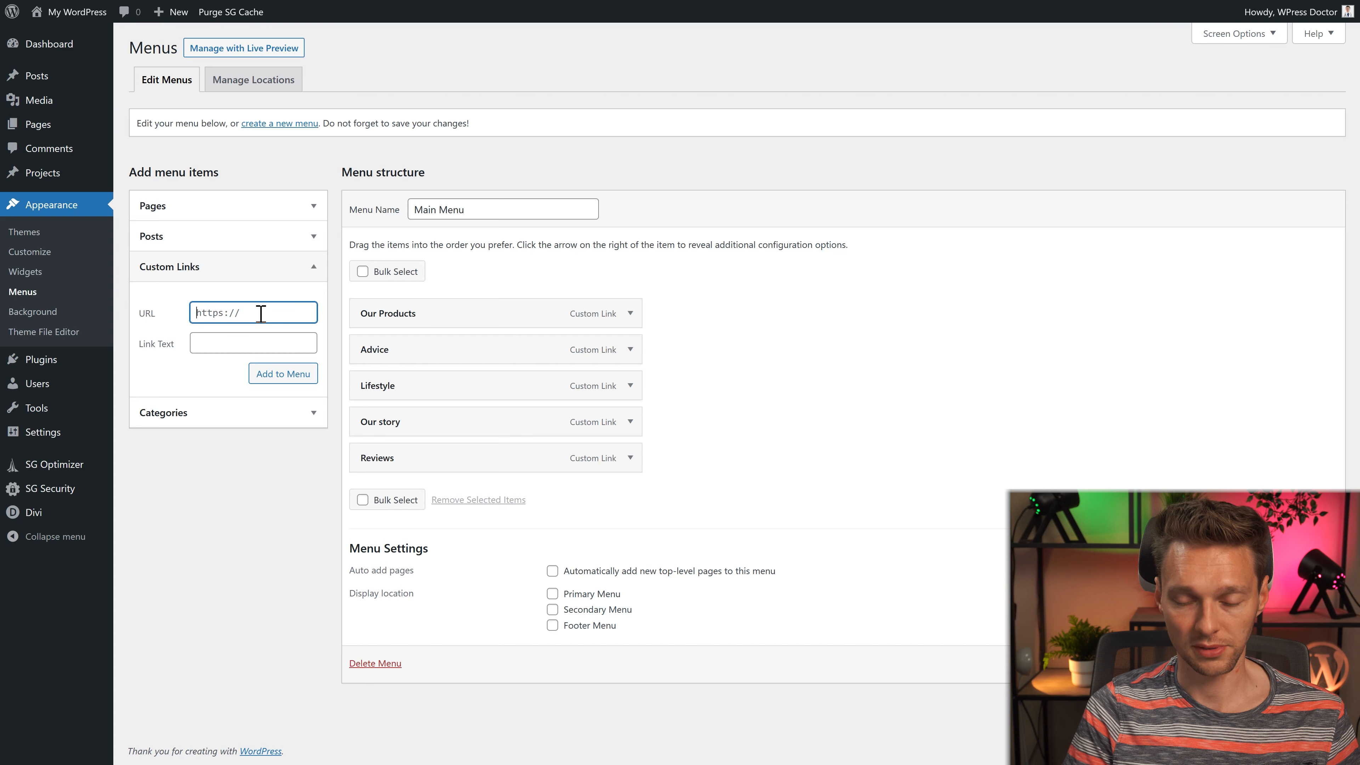
# Step: Add a custom link "column1" with the URL "/" to the Main Menu and nest it under Our Products
pyautogui.press('Tab')
pyautogui.write('column1')
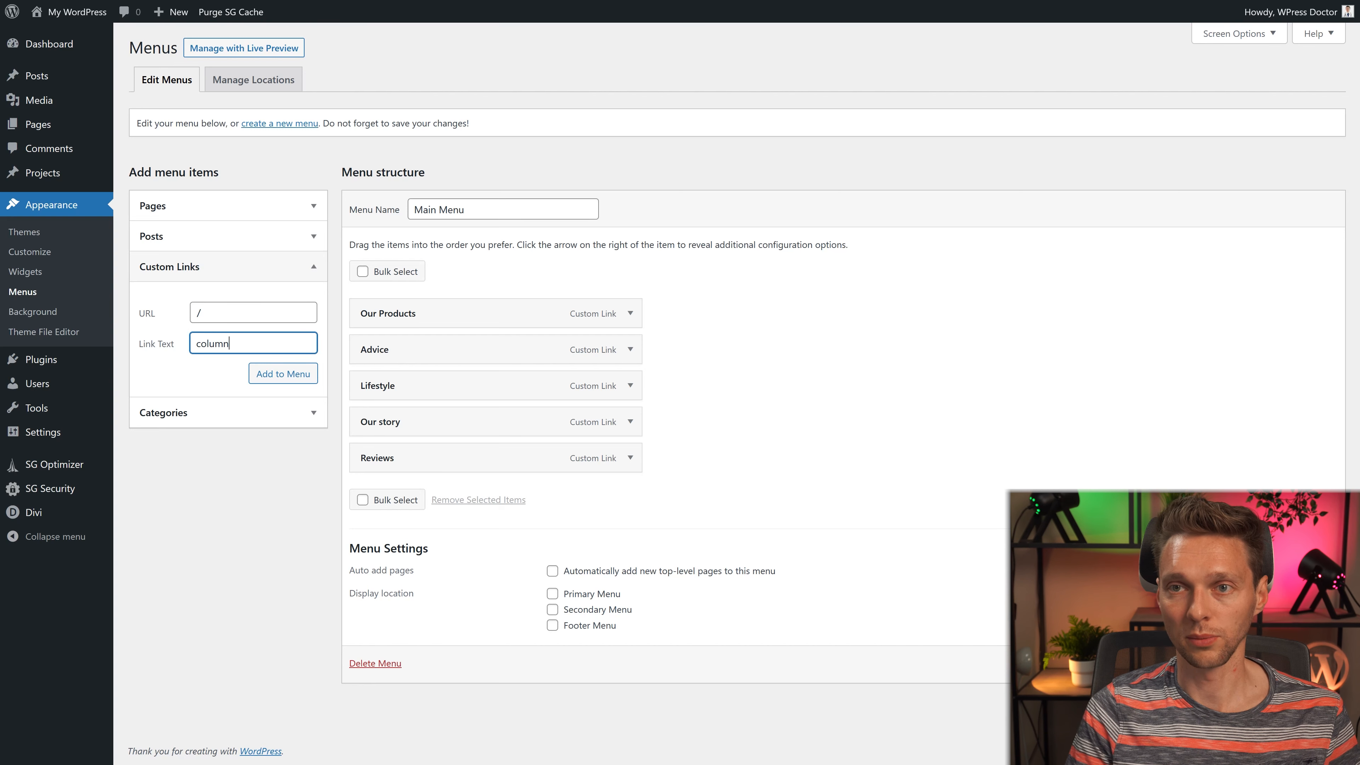
pyautogui.click(282, 375)
pyautogui.moveTo(445, 493); pyautogui.dragTo(449, 353)
# Step: Add a custom link "Column2" with the URL "/" and nest it under Our Products, below column1
pyautogui.click(267, 314)
pyautogui.write('/')
pyautogui.press('Tab')
pyautogui.write('V')
pyautogui.press('BackSpace')
pyautogui.write('Column2')
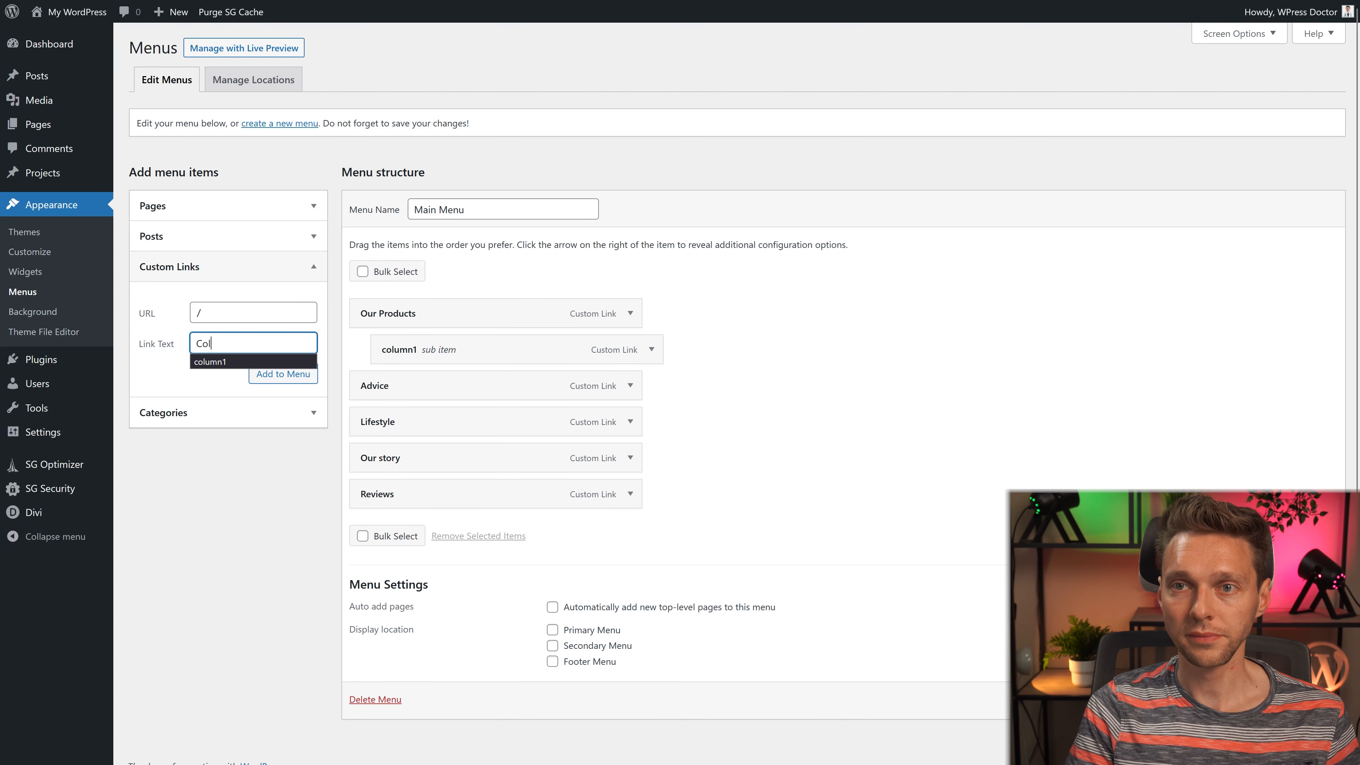
pyautogui.click(287, 379)
pyautogui.moveTo(418, 530); pyautogui.dragTo(441, 386)
# Step: Add a custom link "column3" and nest it under Our Products, below Column2
pyautogui.write('column3')
pyautogui.click(284, 374)
pyautogui.moveTo(417, 566); pyautogui.dragTo(440, 422)
# Step: Add a custom link "Protein Shakes" with the URL "/category/" to the Main Menu
pyautogui.click(263, 314)
pyautogui.write('/categr')
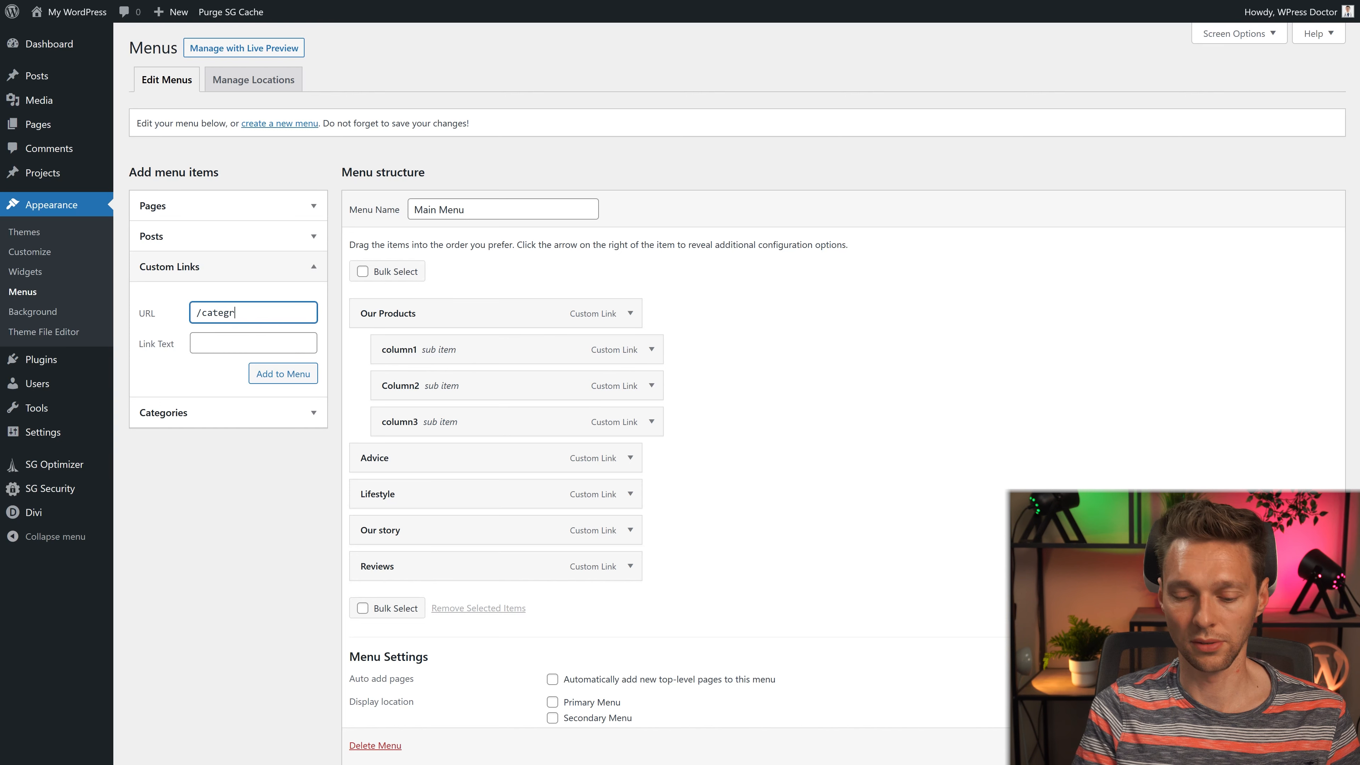
pyautogui.press('BackSpace')
pyautogui.write('ory/')
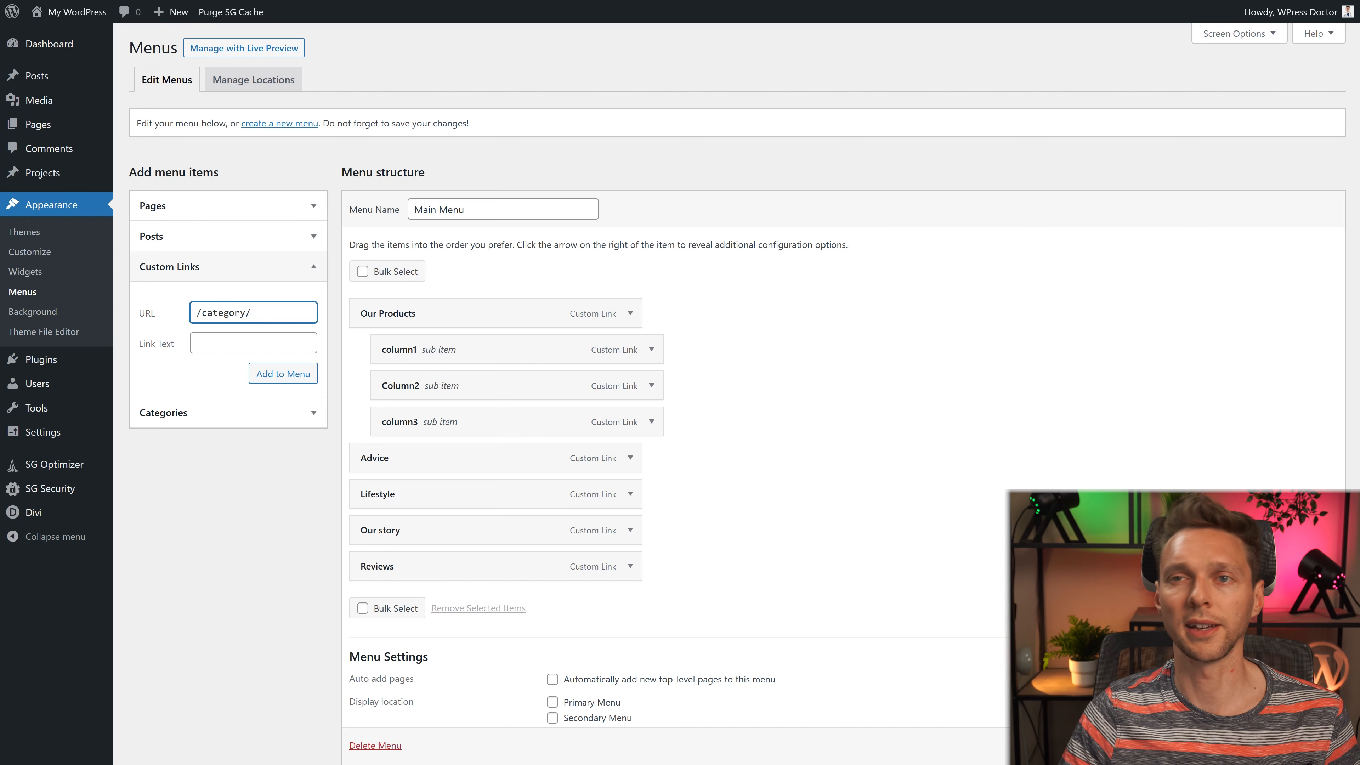
pyautogui.click(234, 343)
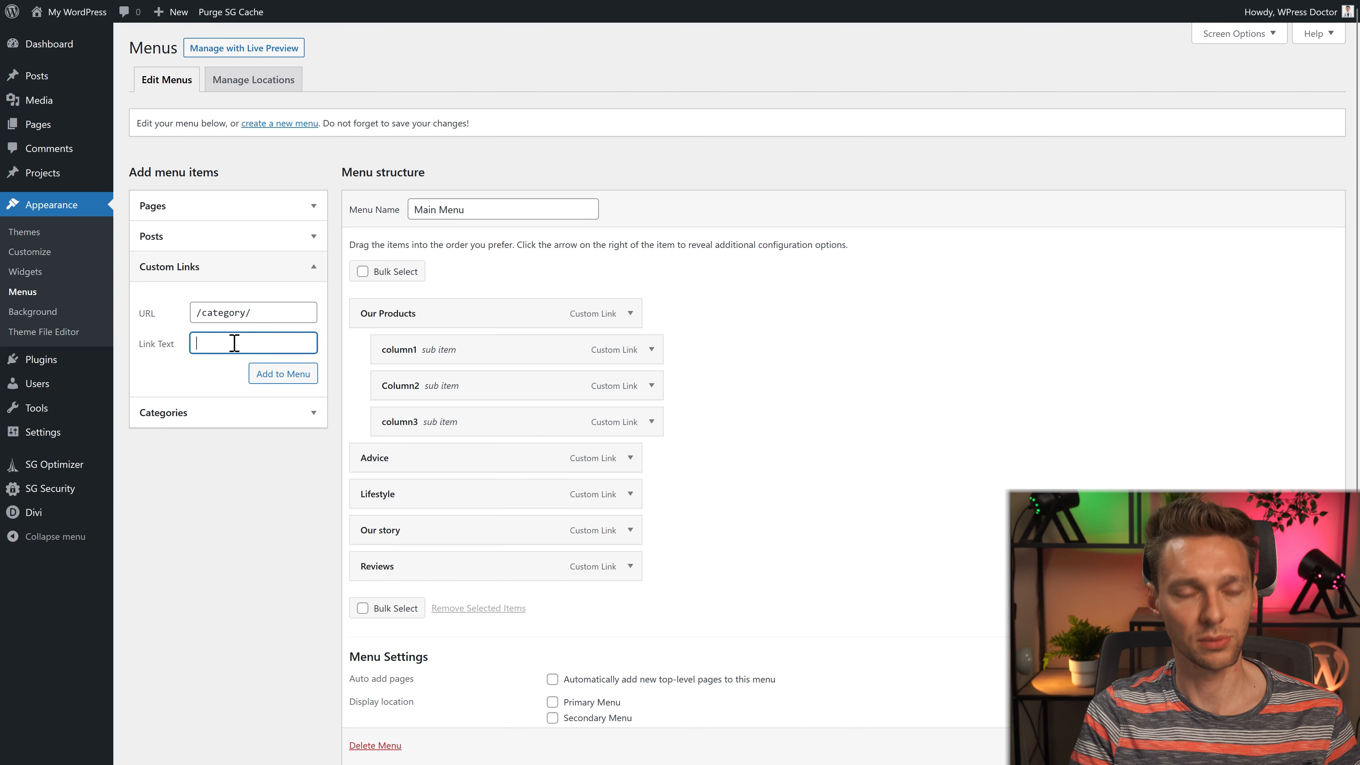
pyautogui.write('Protein Shakes')
pyautogui.click(260, 381)
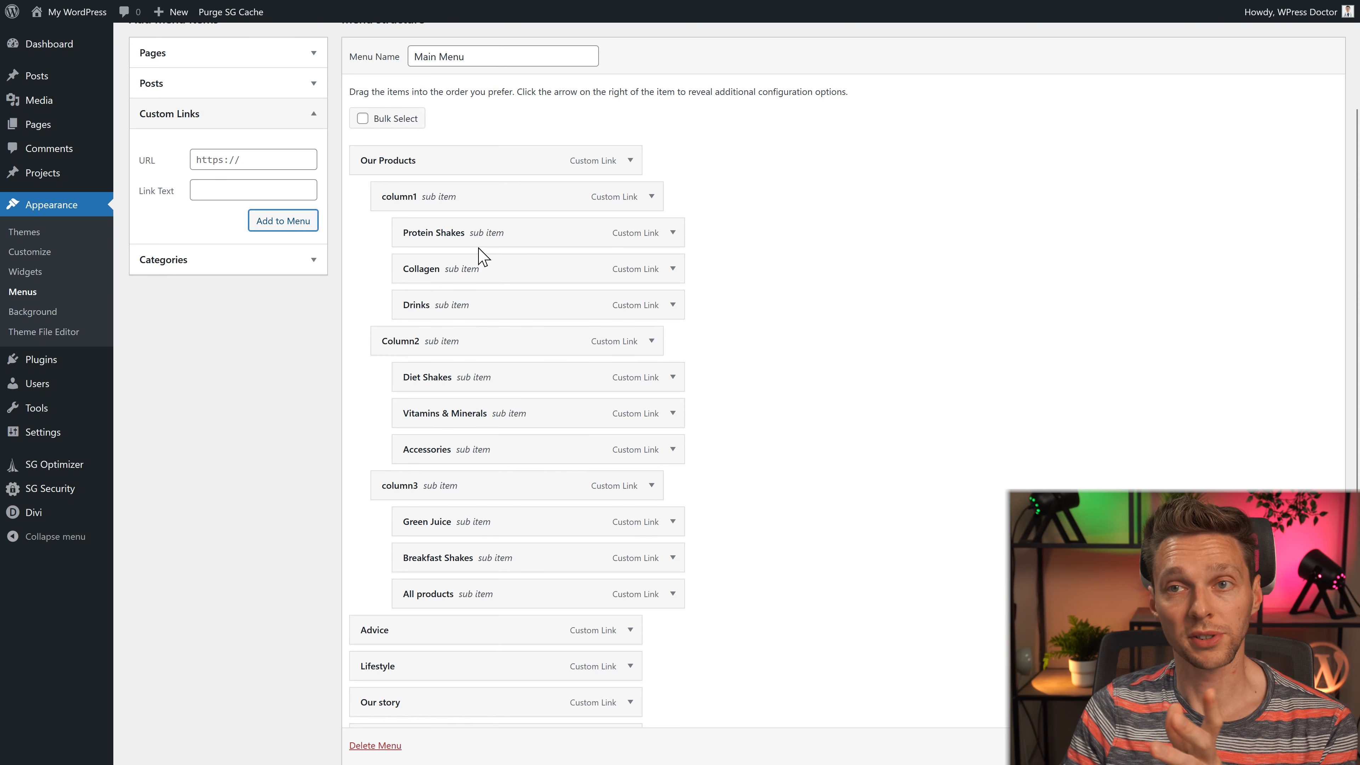
# Step: Prefix the Protein Shakes navigation label with an opening <img src=" tag and paste the product image's address into it
pyautogui.click(680, 233)
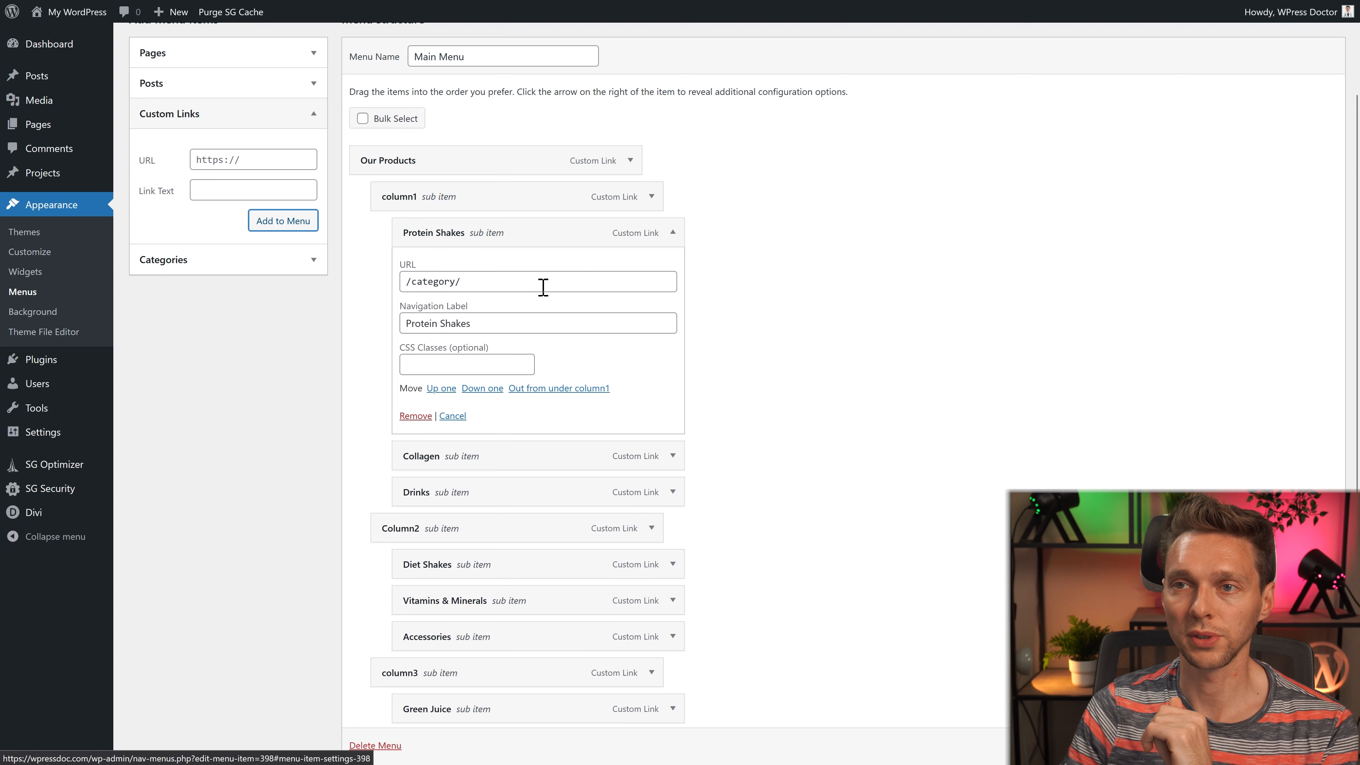
pyautogui.click(405, 323)
pyautogui.write('>img src')
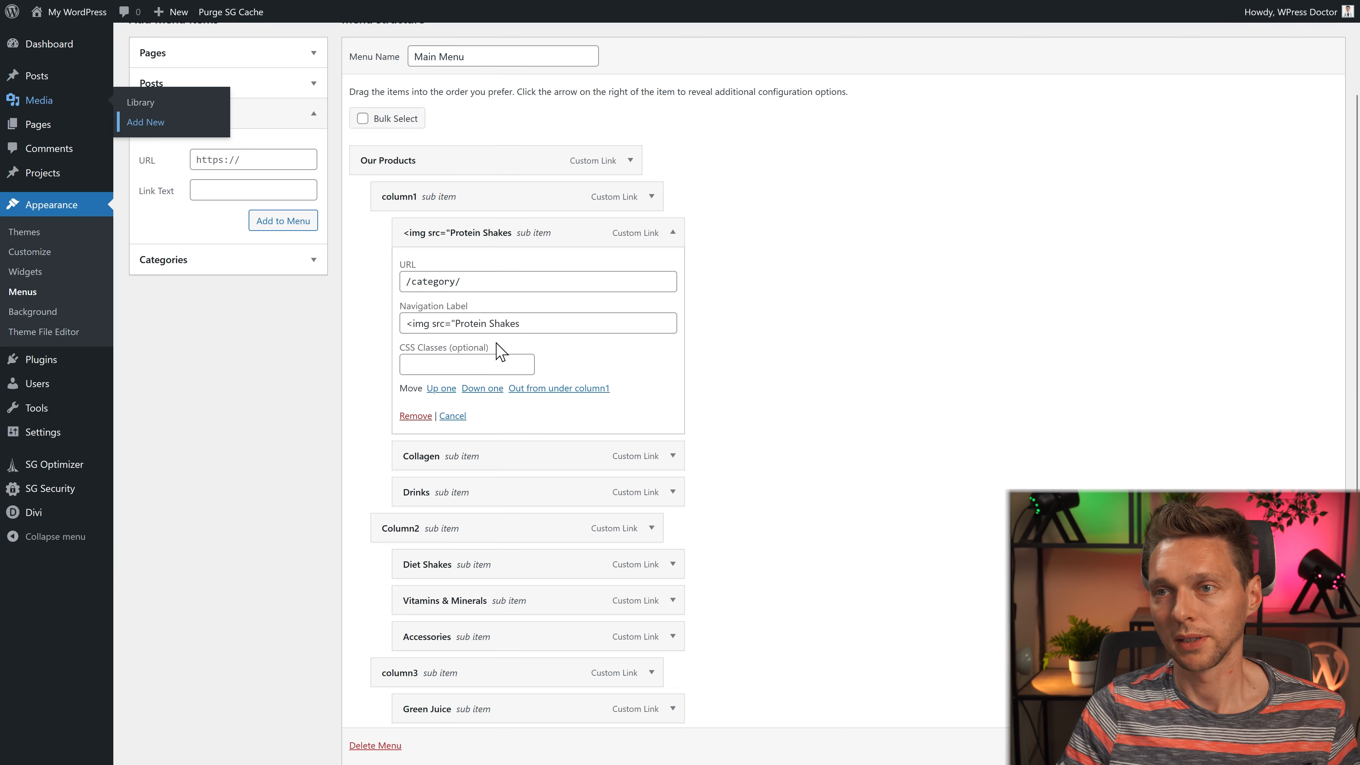
pyautogui.click(454, 323)
pyautogui.hotkey('ctrl', 'v')
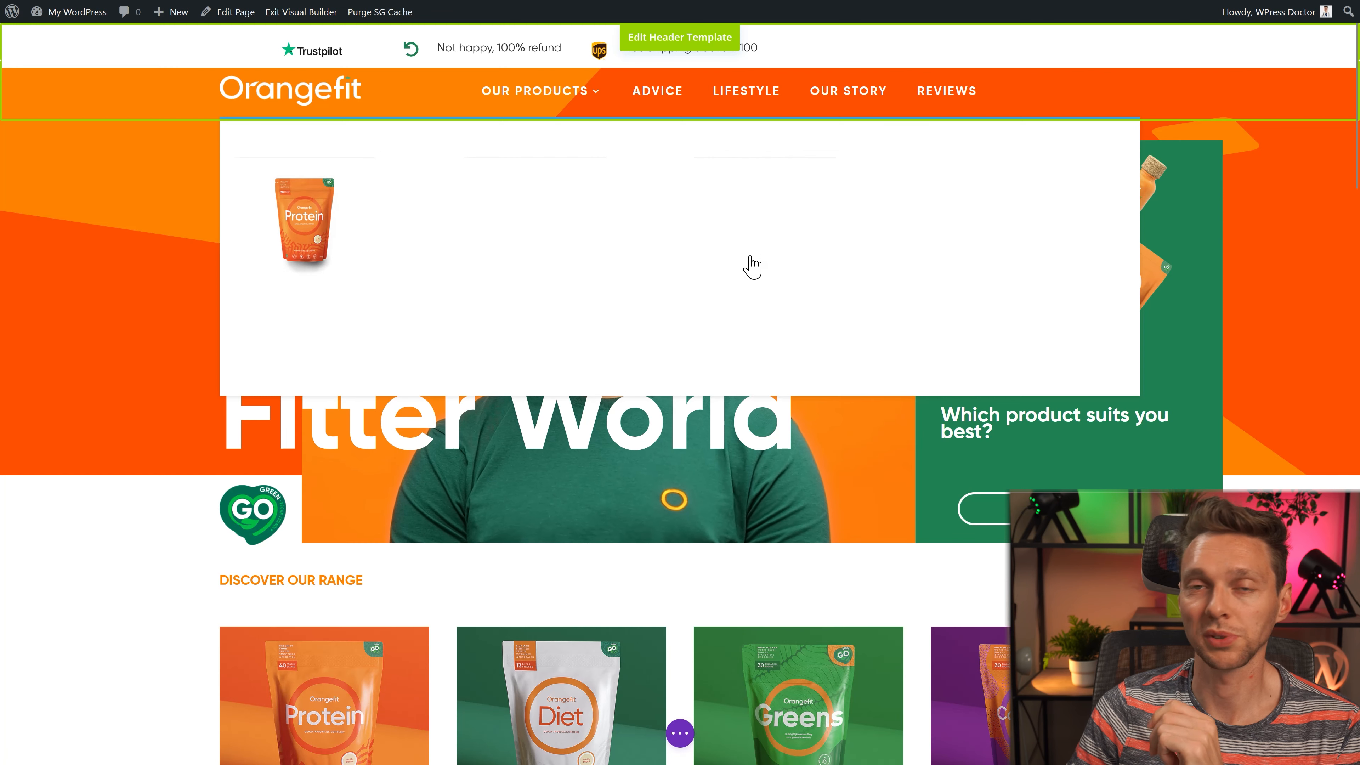
# Step: In the header template's menu module, set the dropdown background to #ffffff, the line color to transparent and the text color to black
pyautogui.click(684, 41)
pyautogui.click(647, 82)
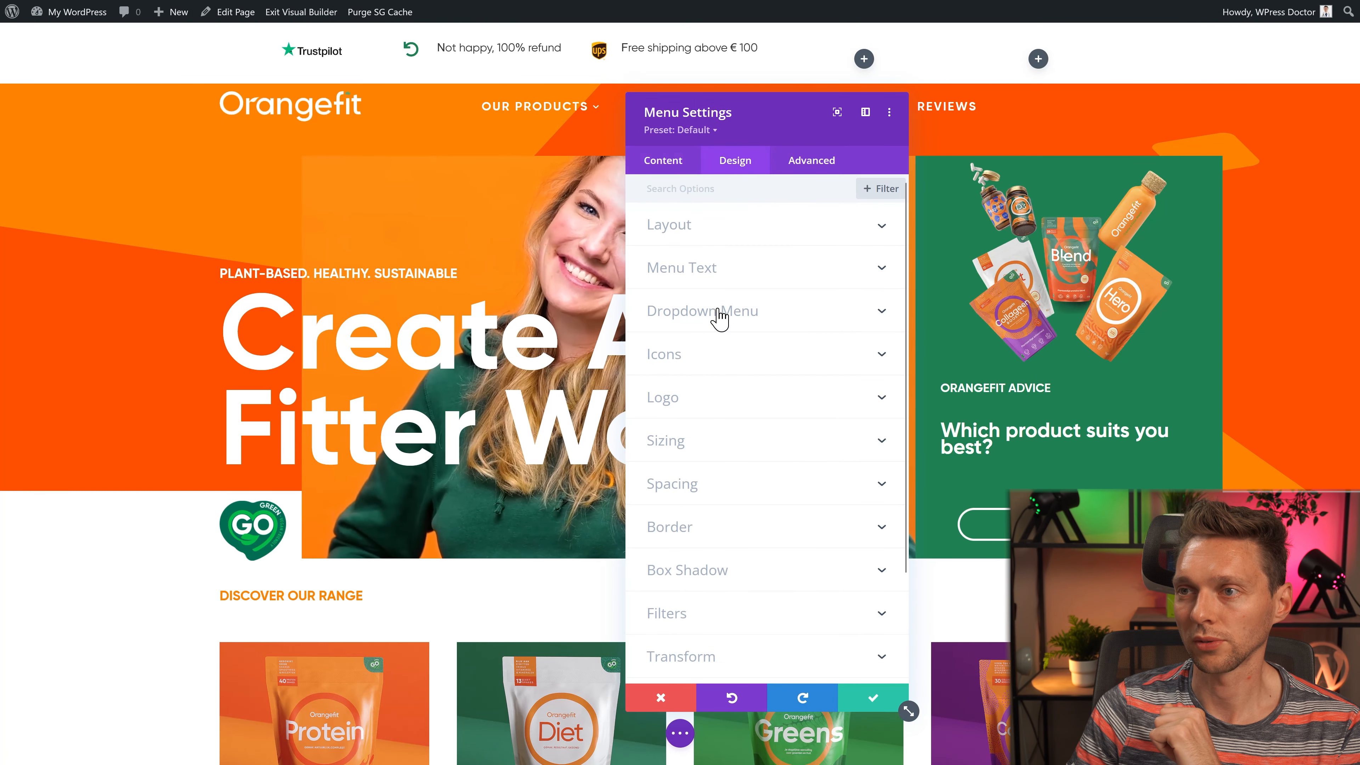
pyautogui.click(717, 312)
pyautogui.click(719, 266)
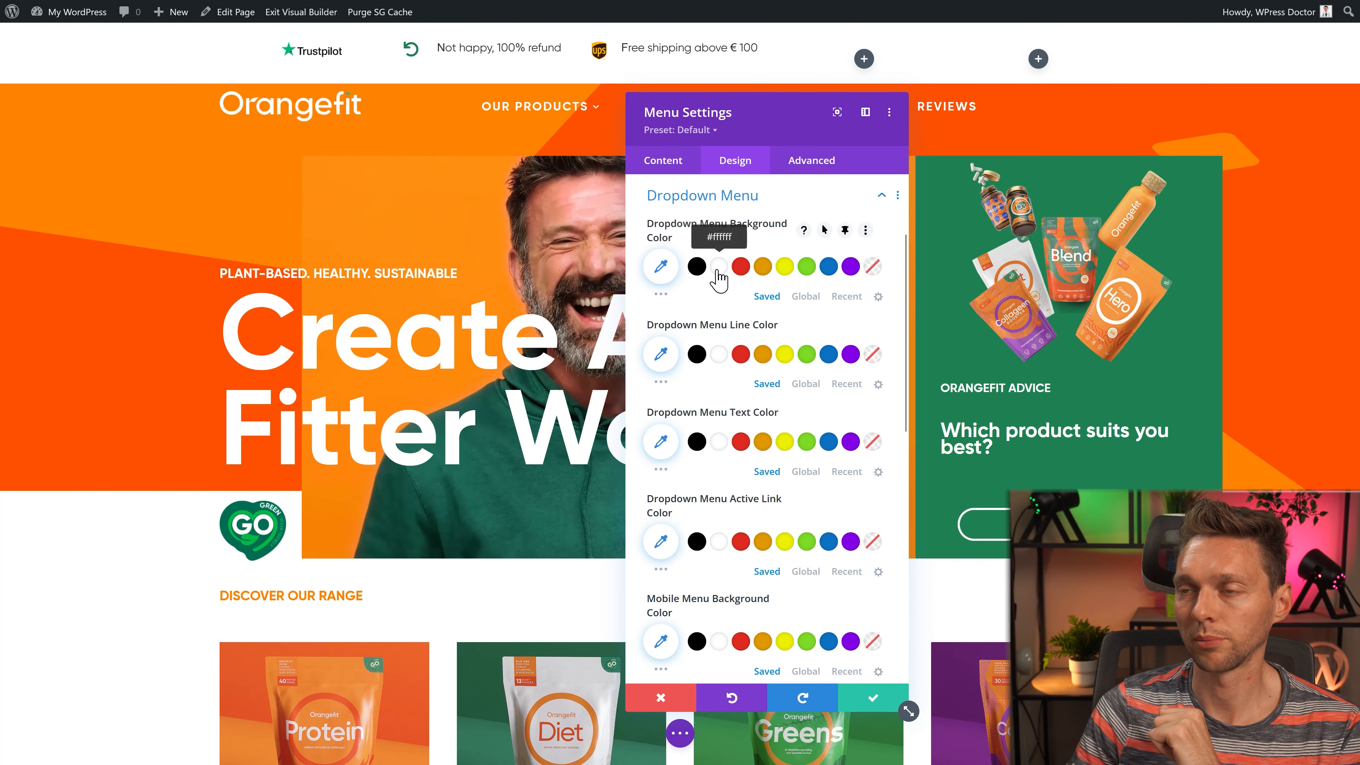
pyautogui.click(873, 354)
pyautogui.click(696, 442)
pyautogui.moveTo(545, 130)
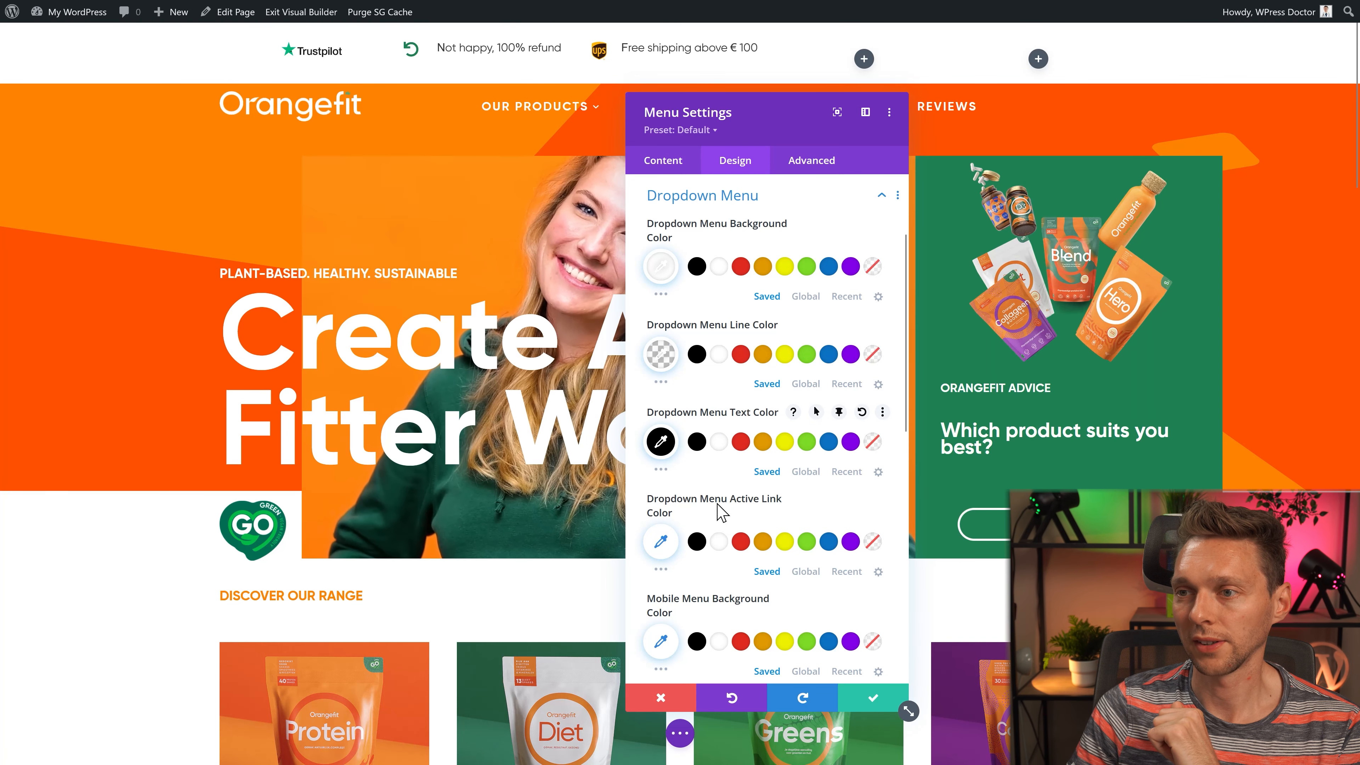
# Step: Set the dropdown menu's active link color to black, the mobile menu background to white and the mobile menu text to black
pyautogui.click(696, 541)
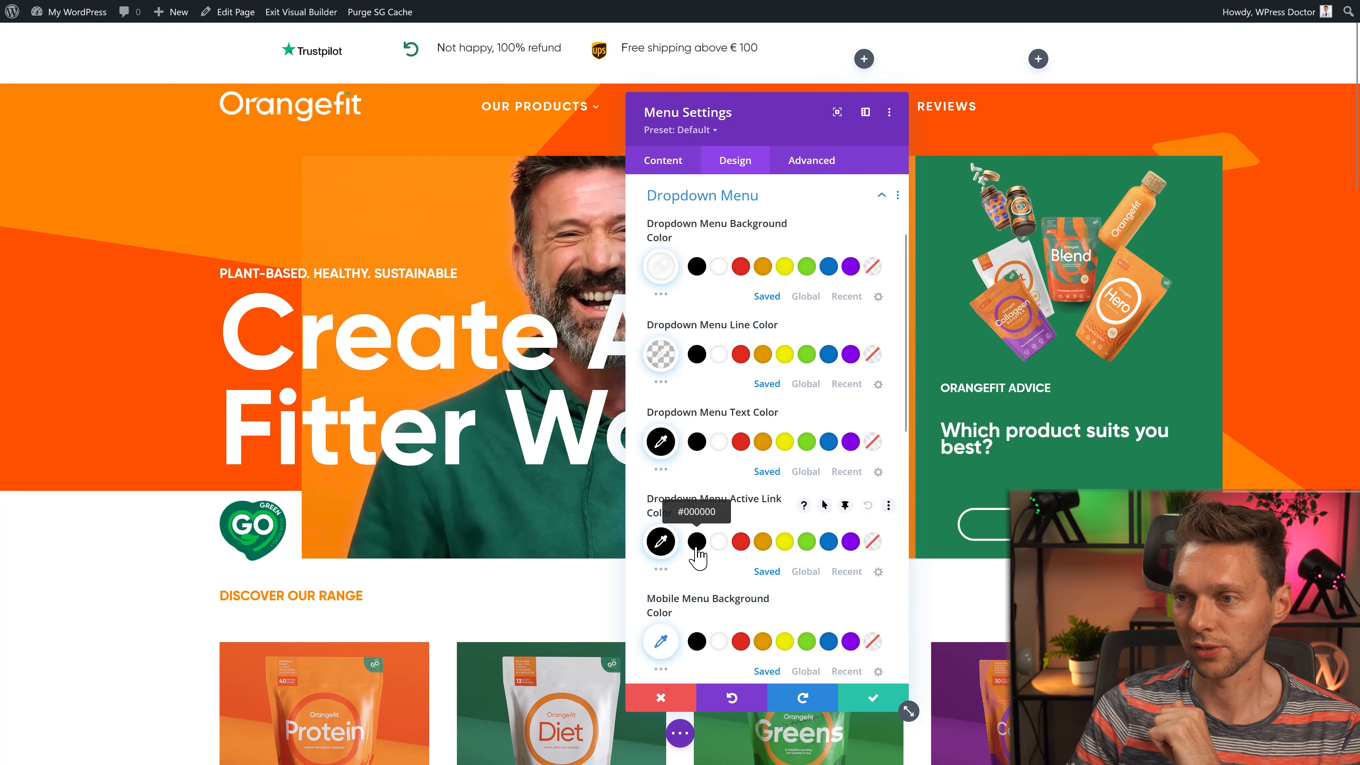
pyautogui.click(718, 642)
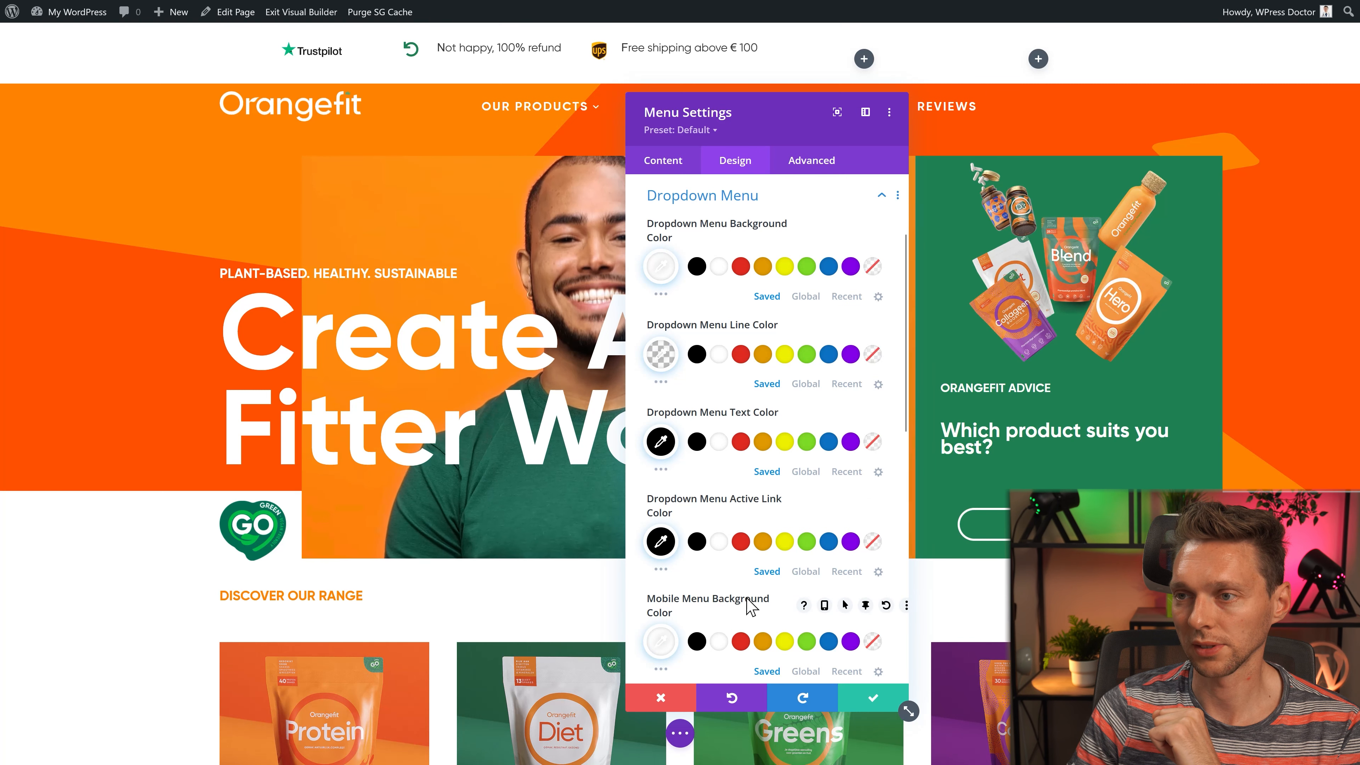
pyautogui.scroll(-5, 747, 594)
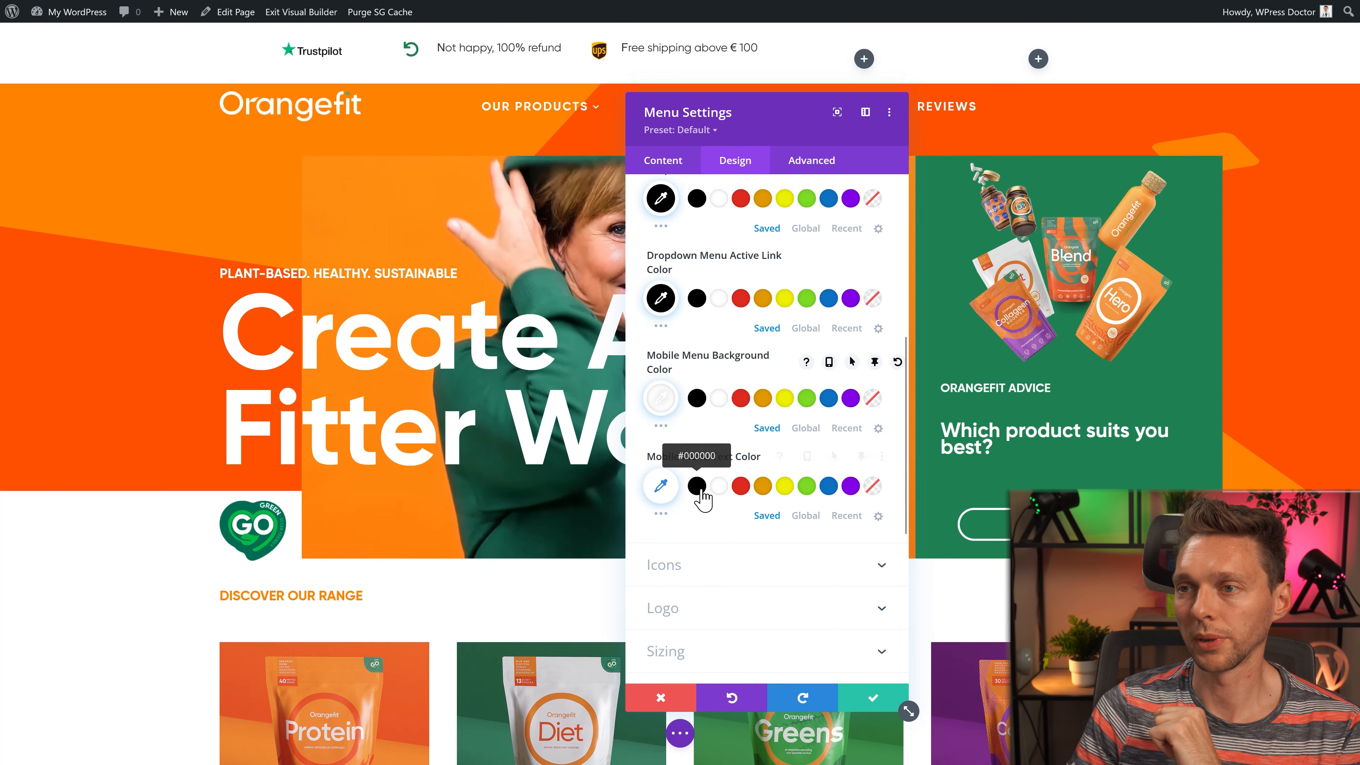
pyautogui.click(697, 486)
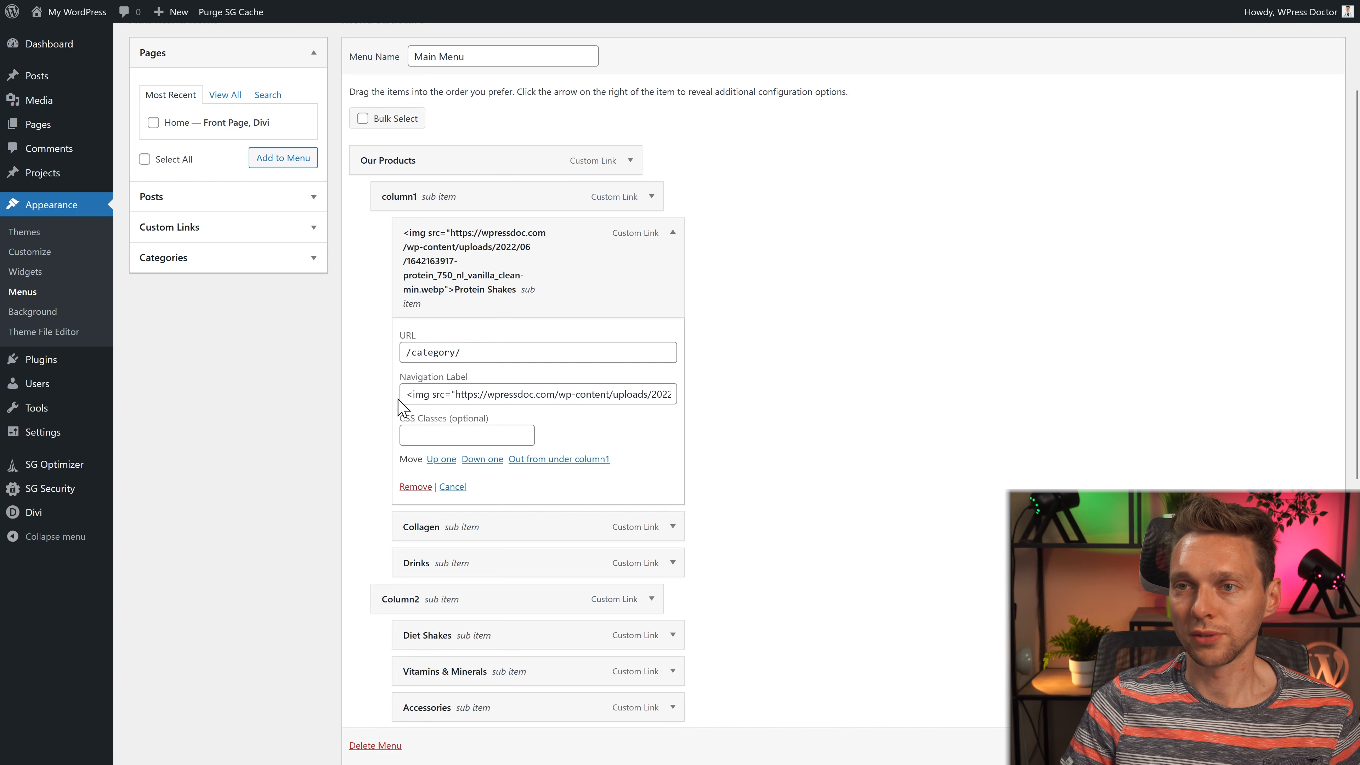
# Step: Copy the <img src> tag from the Protein Shakes navigation label and paste it directly in front of the Collagen item's label text
pyautogui.moveTo(406, 394); pyautogui.dragTo(606, 397)
pyautogui.hotkey('ctrl', 'c')
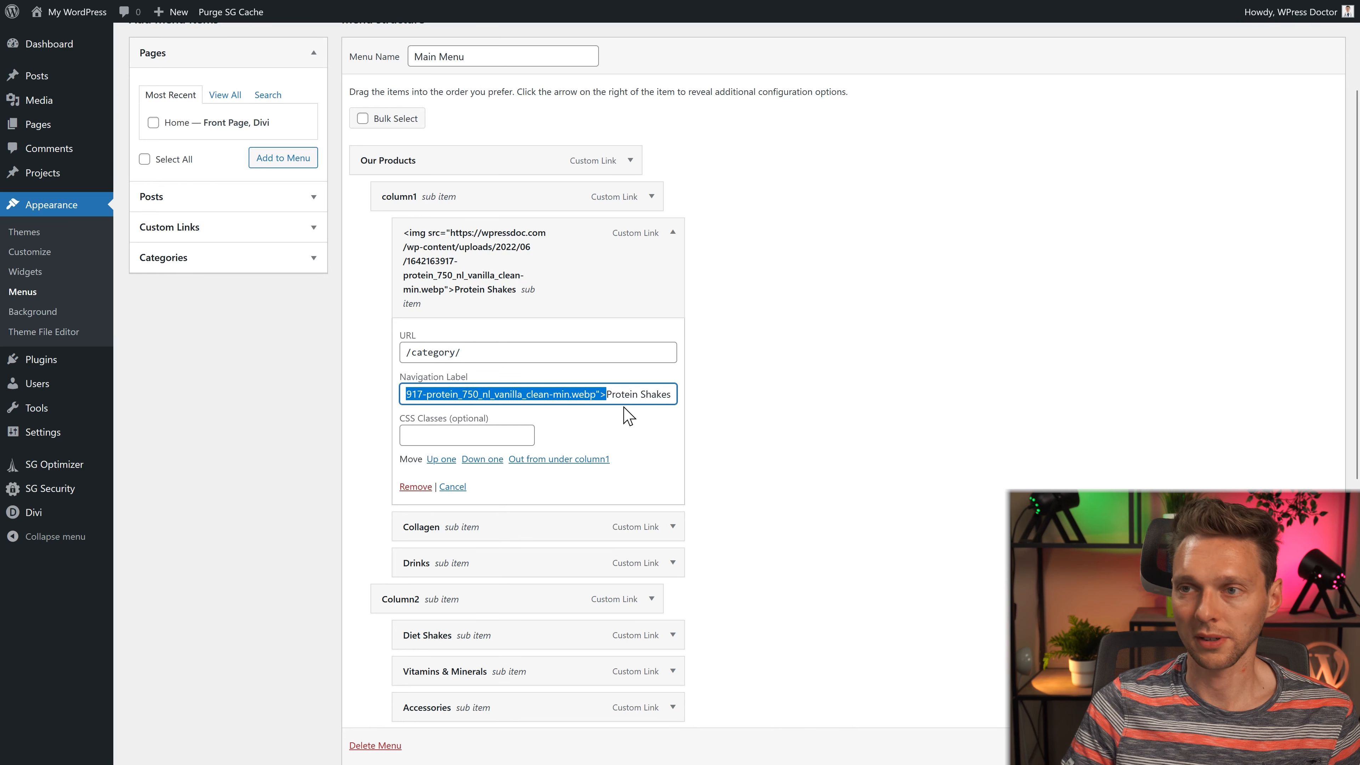
pyautogui.click(676, 531)
pyautogui.scroll(-4, 585, 535)
pyautogui.click(407, 394)
pyautogui.hotkey('ctrl', 'v')
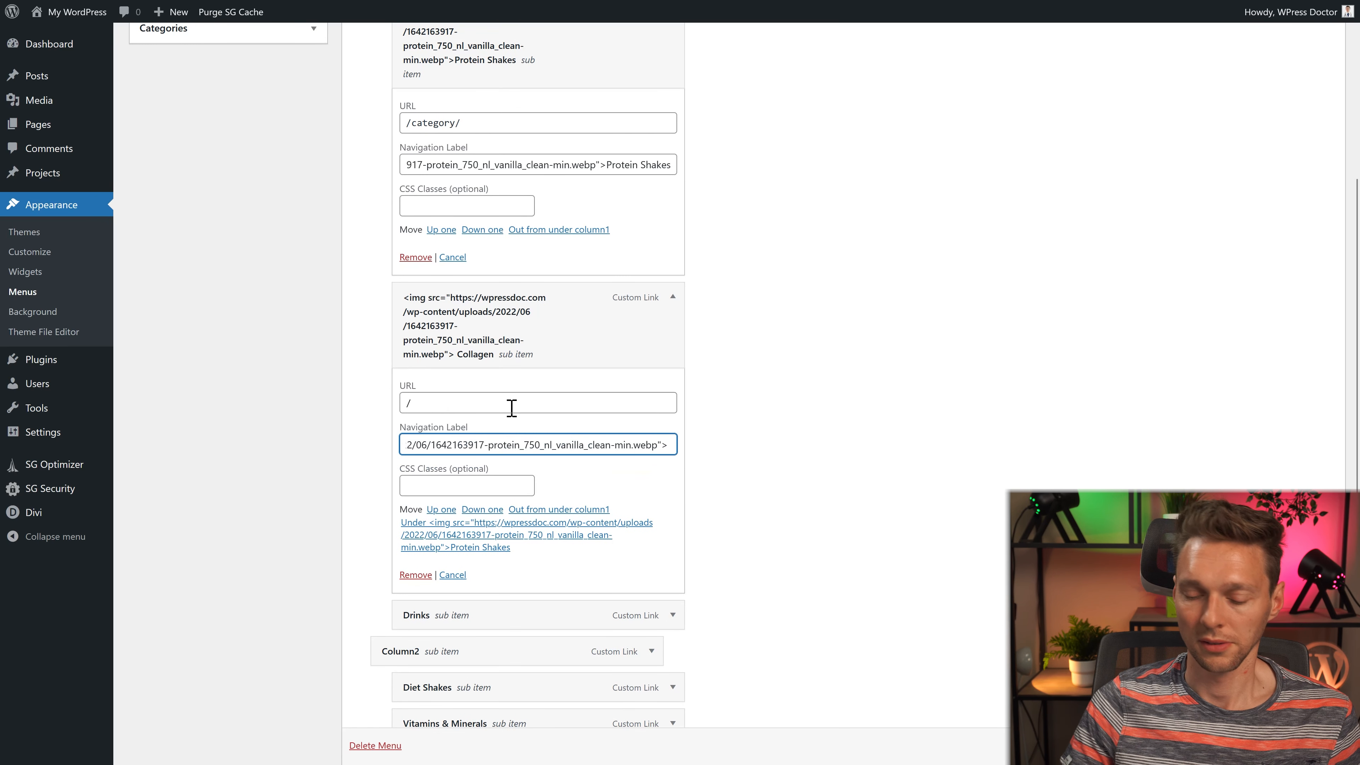
pyautogui.press('BackSpace')
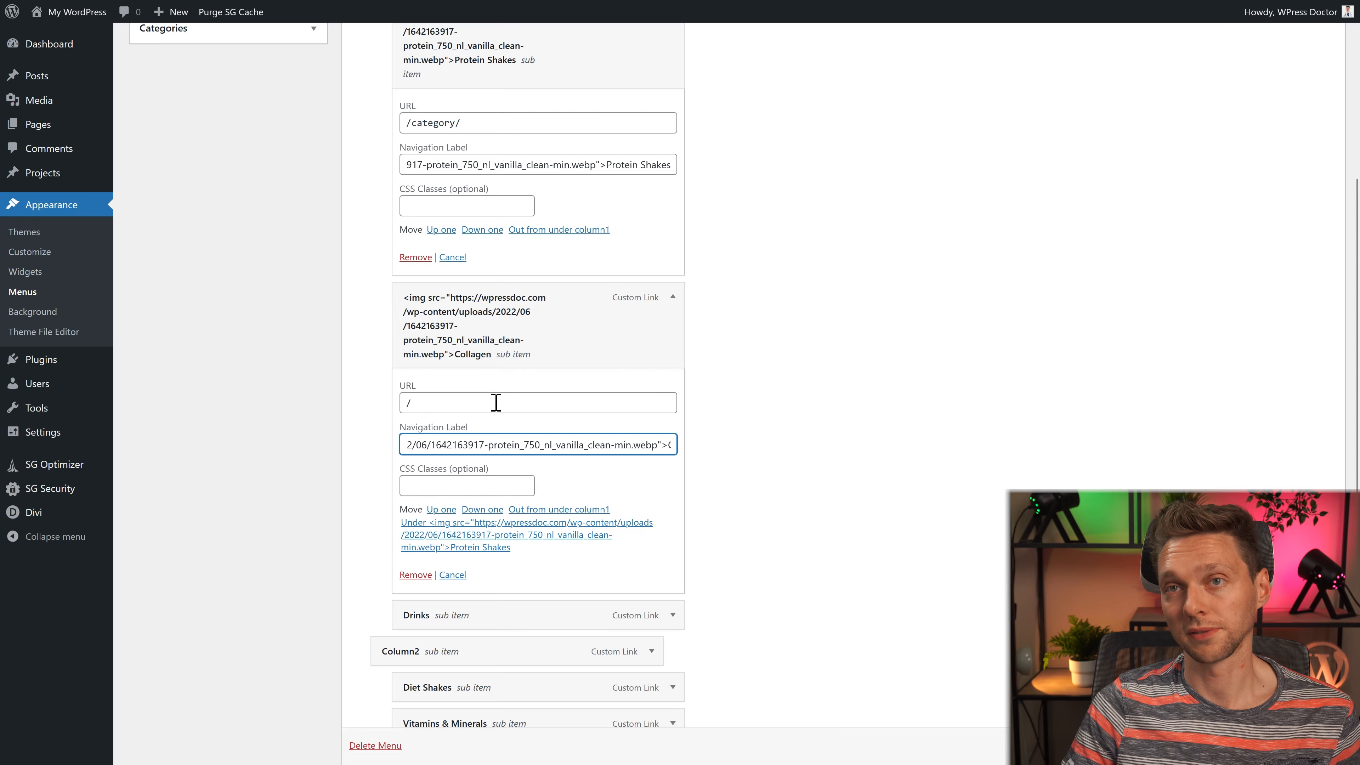
pyautogui.moveTo(539, 443); pyautogui.dragTo(673, 444)
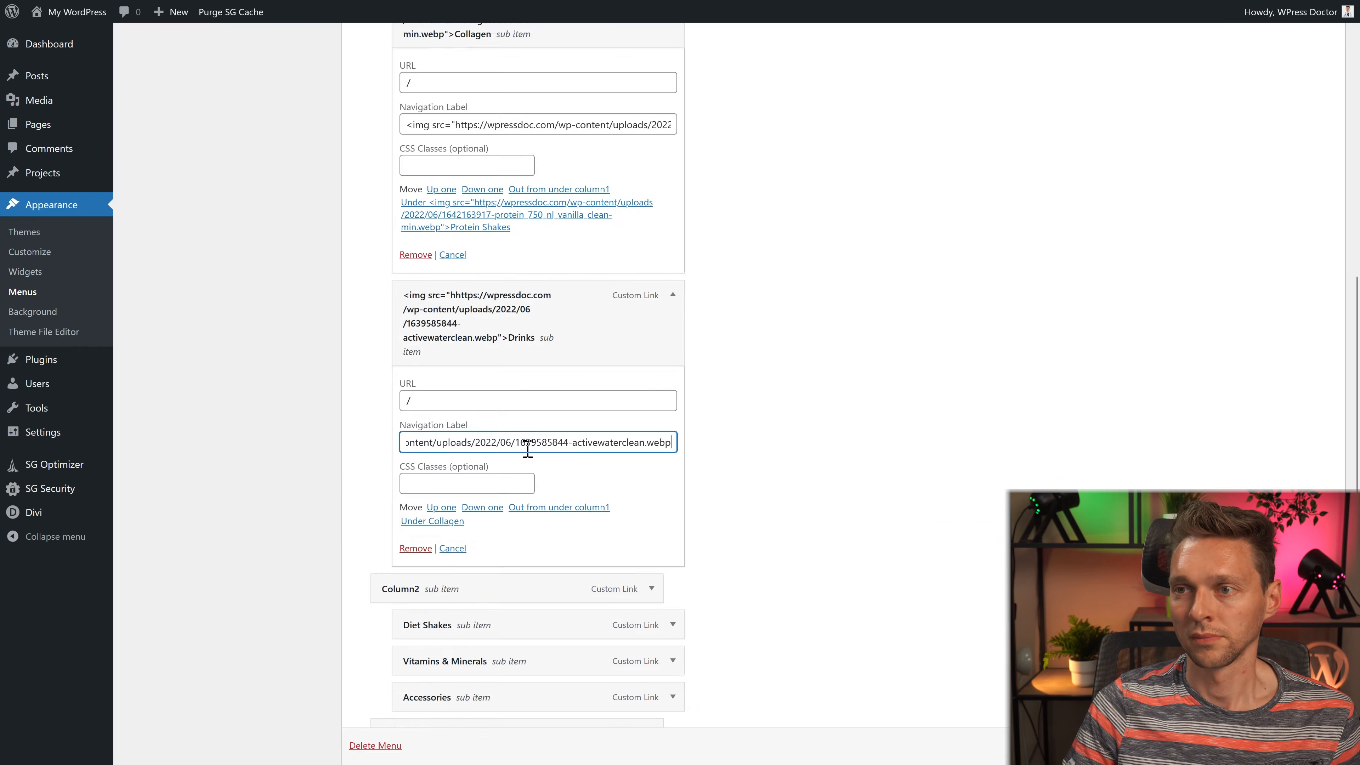
# Step: In Divi's theme options, add the custom CSS rule .et-menu-nav li.mega-menu>ul>li>a:first-child { display: none; }
pyautogui.click(543, 12)
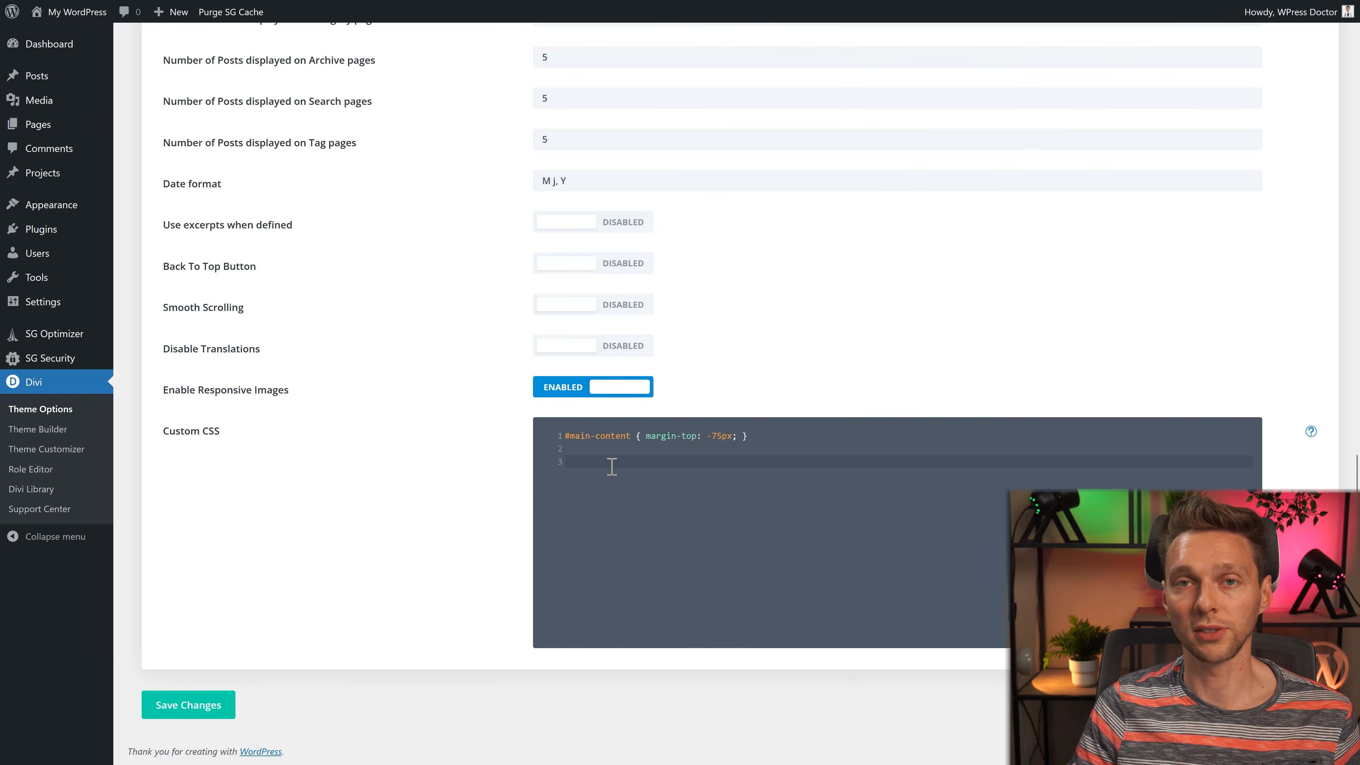
pyautogui.write('.et-menu-nav li.mega-menu>ul>li>a:first-child { display: none; }')
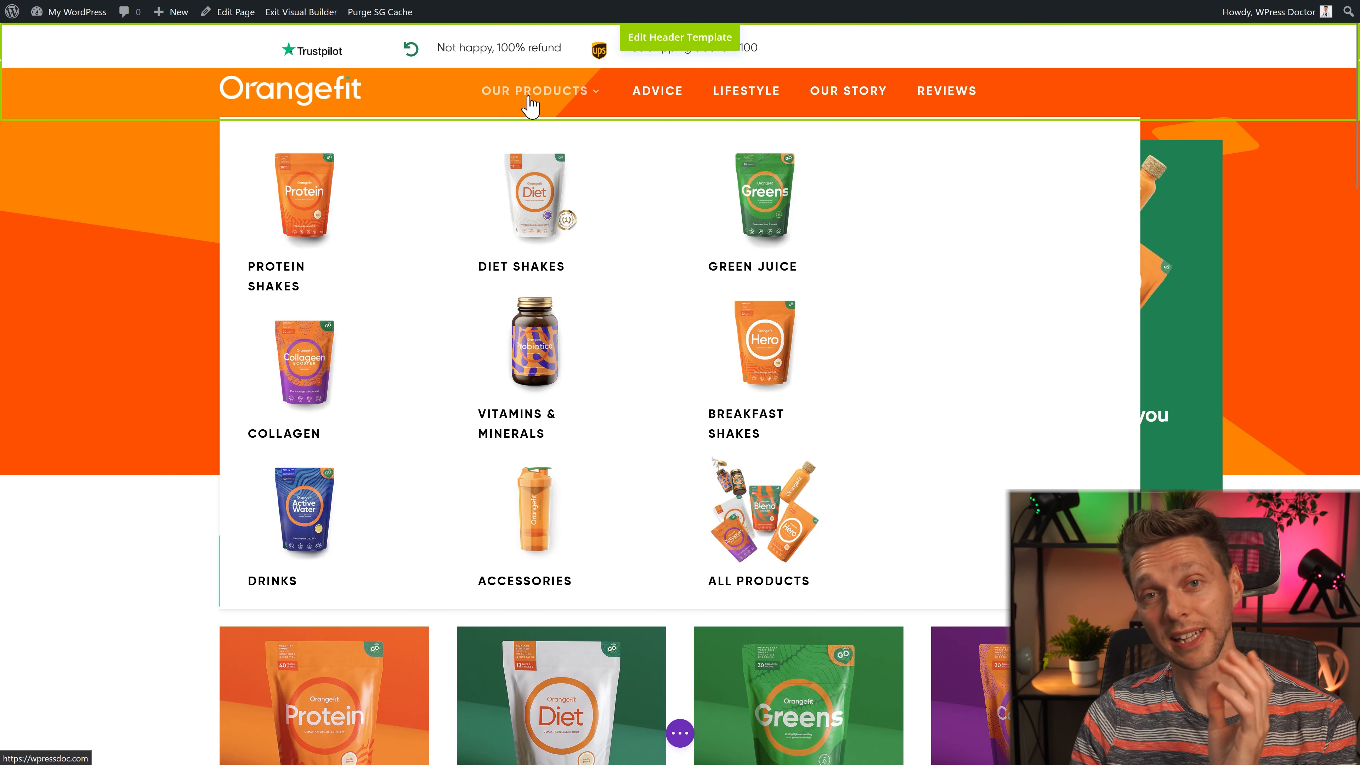
# Step: Search the plugin directory for woocommerce and install the WooCommerce plugin
pyautogui.click(1183, 88)
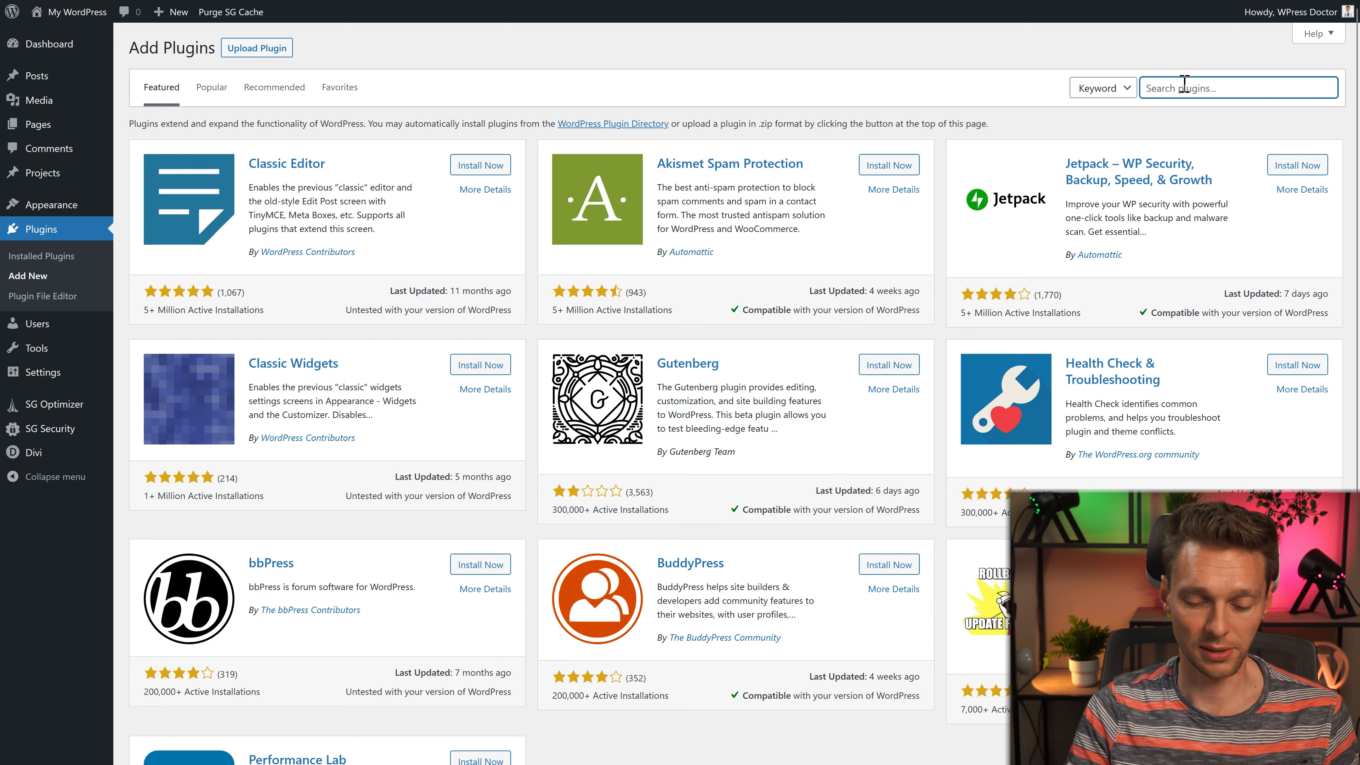
pyautogui.write('woocommerce')
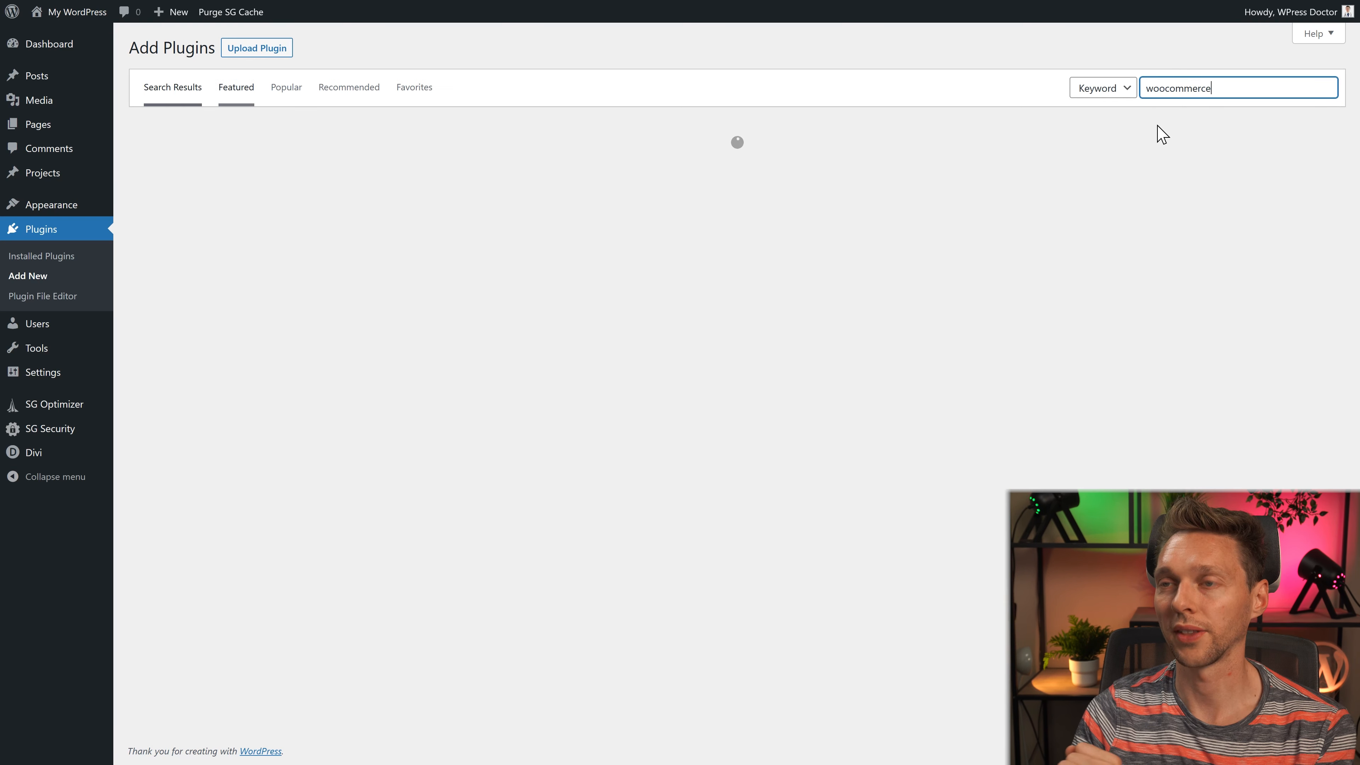
pyautogui.click(473, 168)
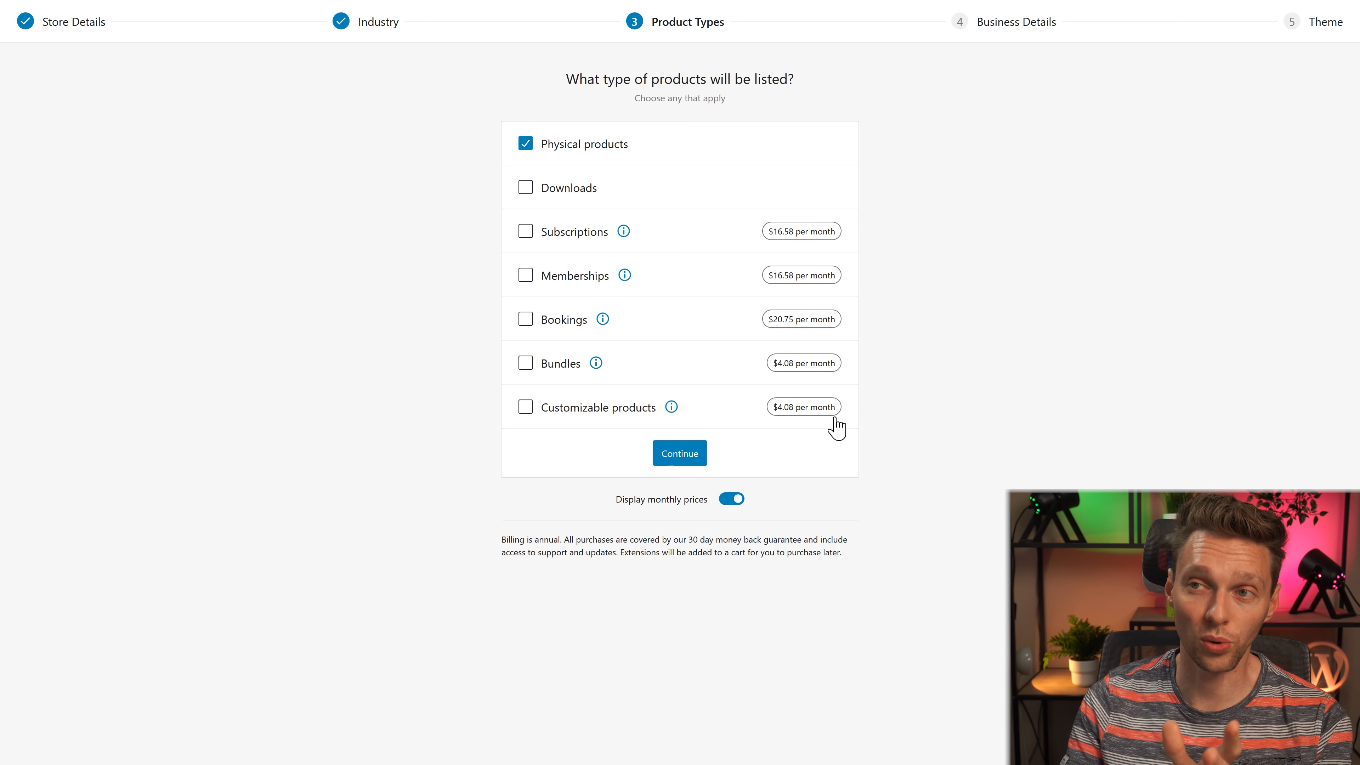
# Step: Continue the store setup with physical products, choose 1 - 10 products, answer the question about selling elsewhere and submit the business details
pyautogui.click(670, 458)
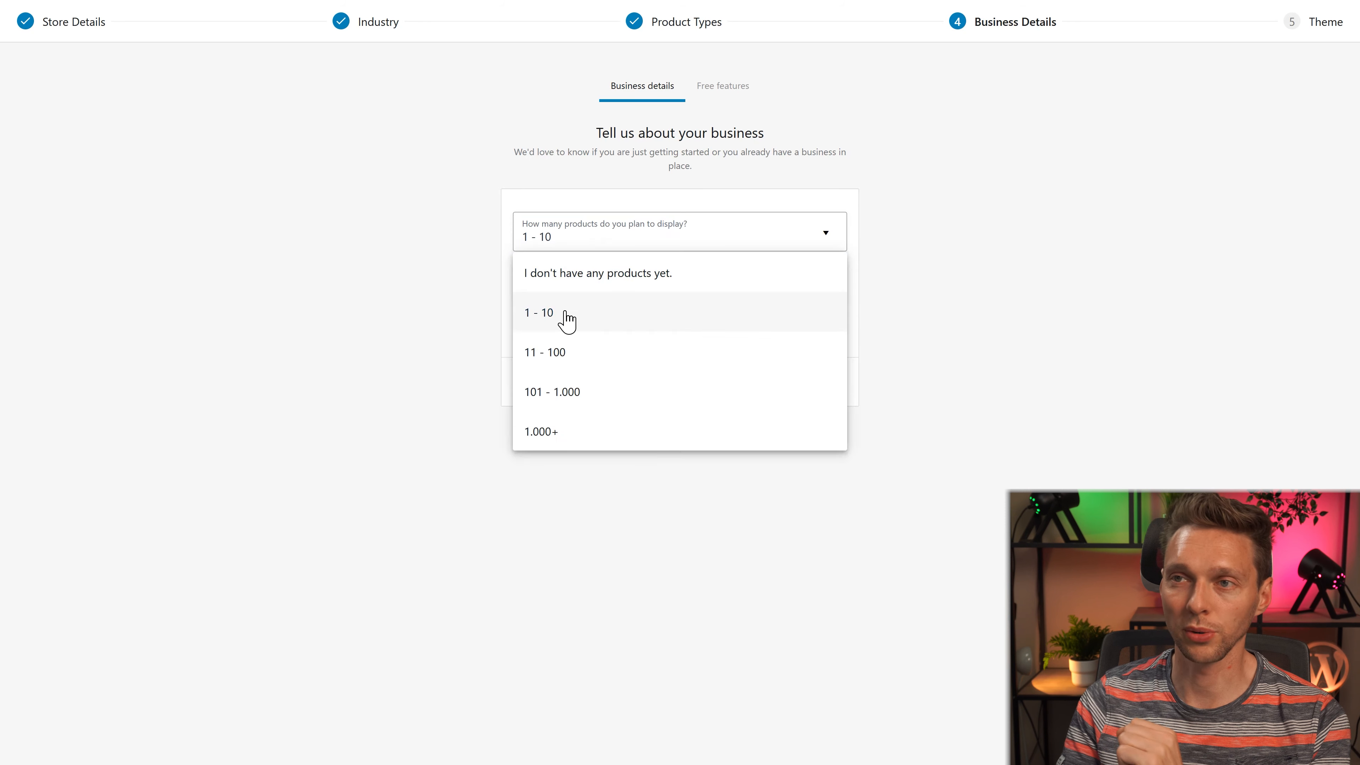
pyautogui.click(564, 316)
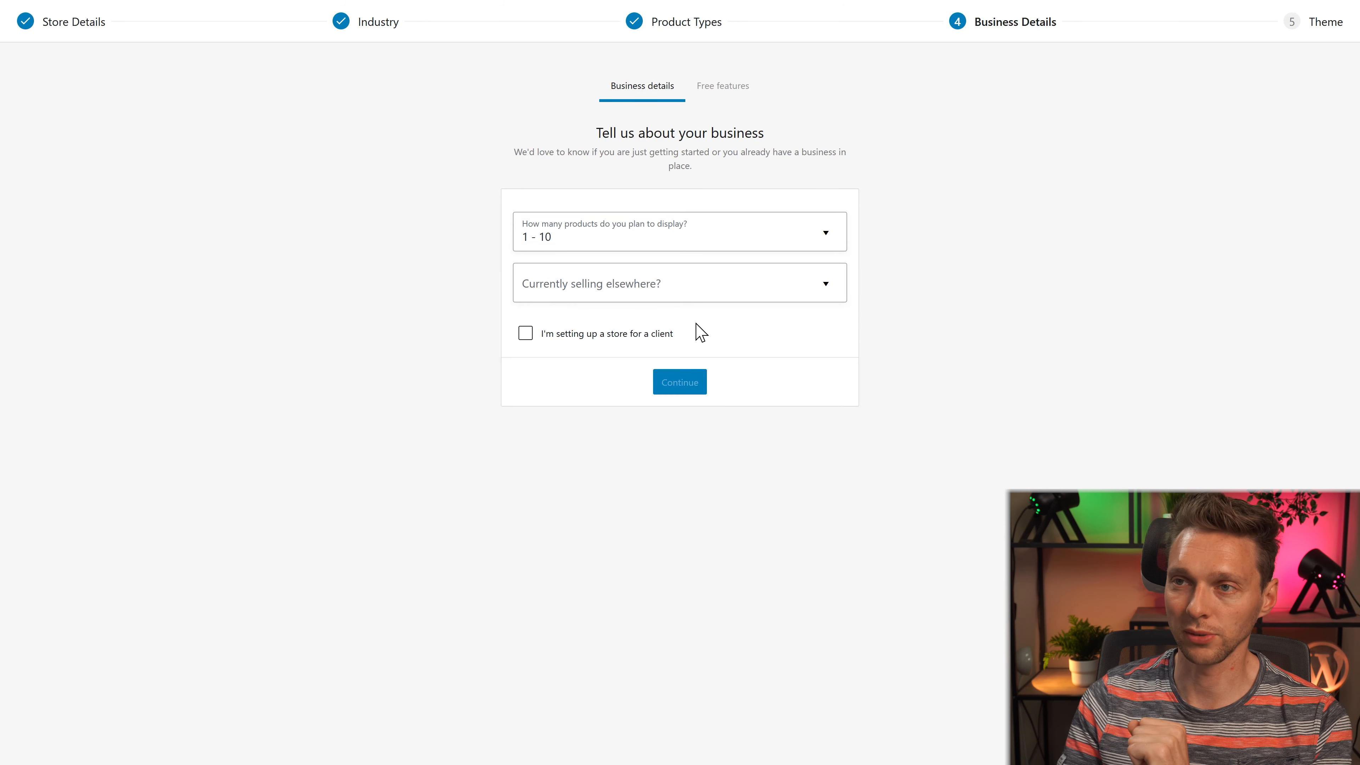
pyautogui.click(656, 300)
pyautogui.click(664, 324)
pyautogui.click(677, 387)
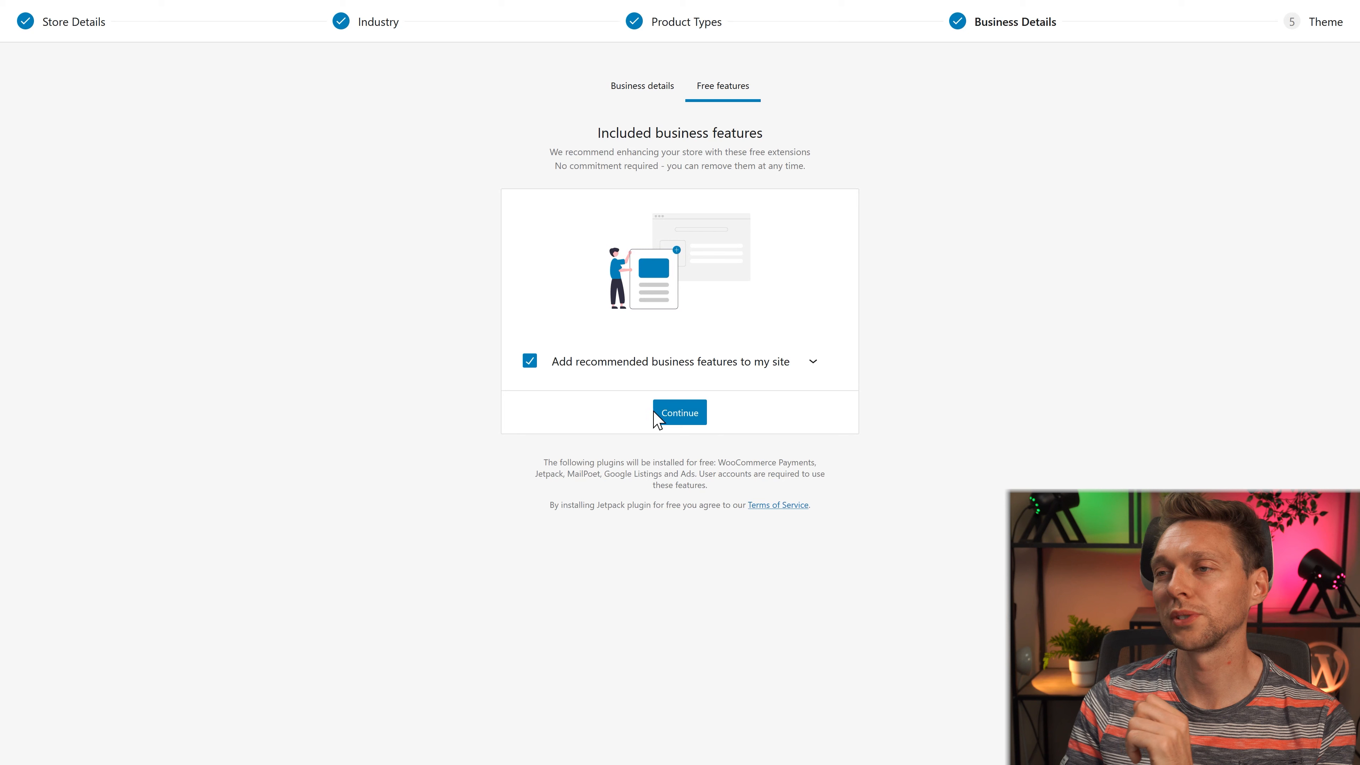
# Step: Expand the recommended business features and exclude Jetpack and WooCommerce Payments
pyautogui.click(812, 362)
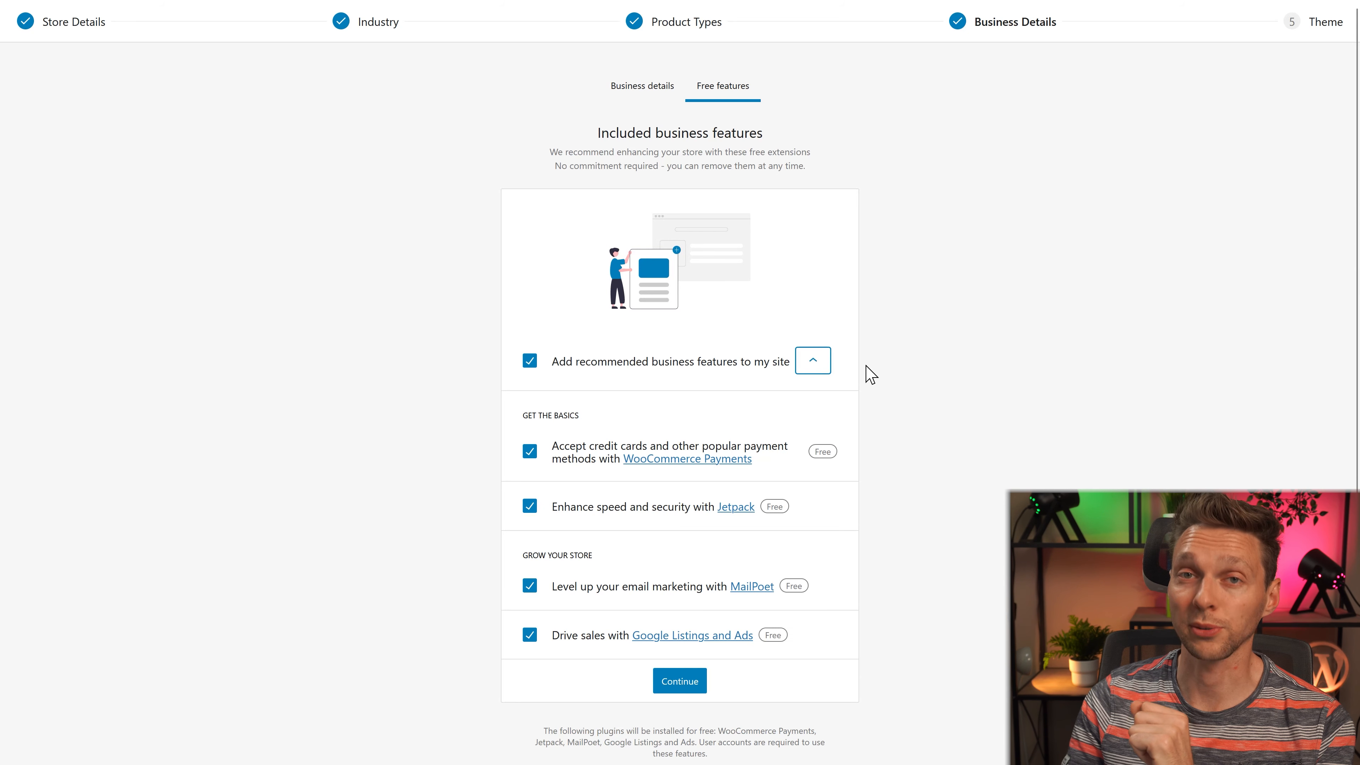
pyautogui.click(541, 511)
pyautogui.click(551, 508)
pyautogui.click(554, 509)
pyautogui.click(530, 453)
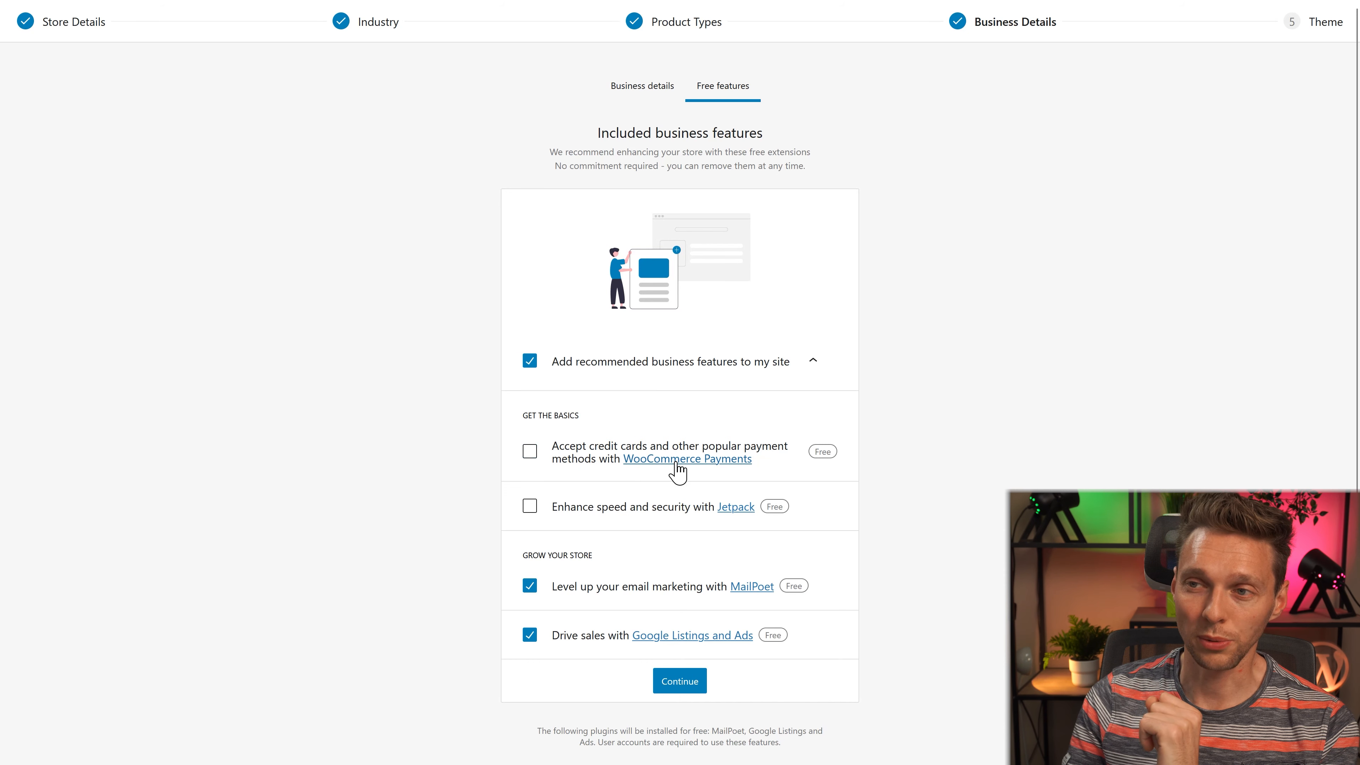
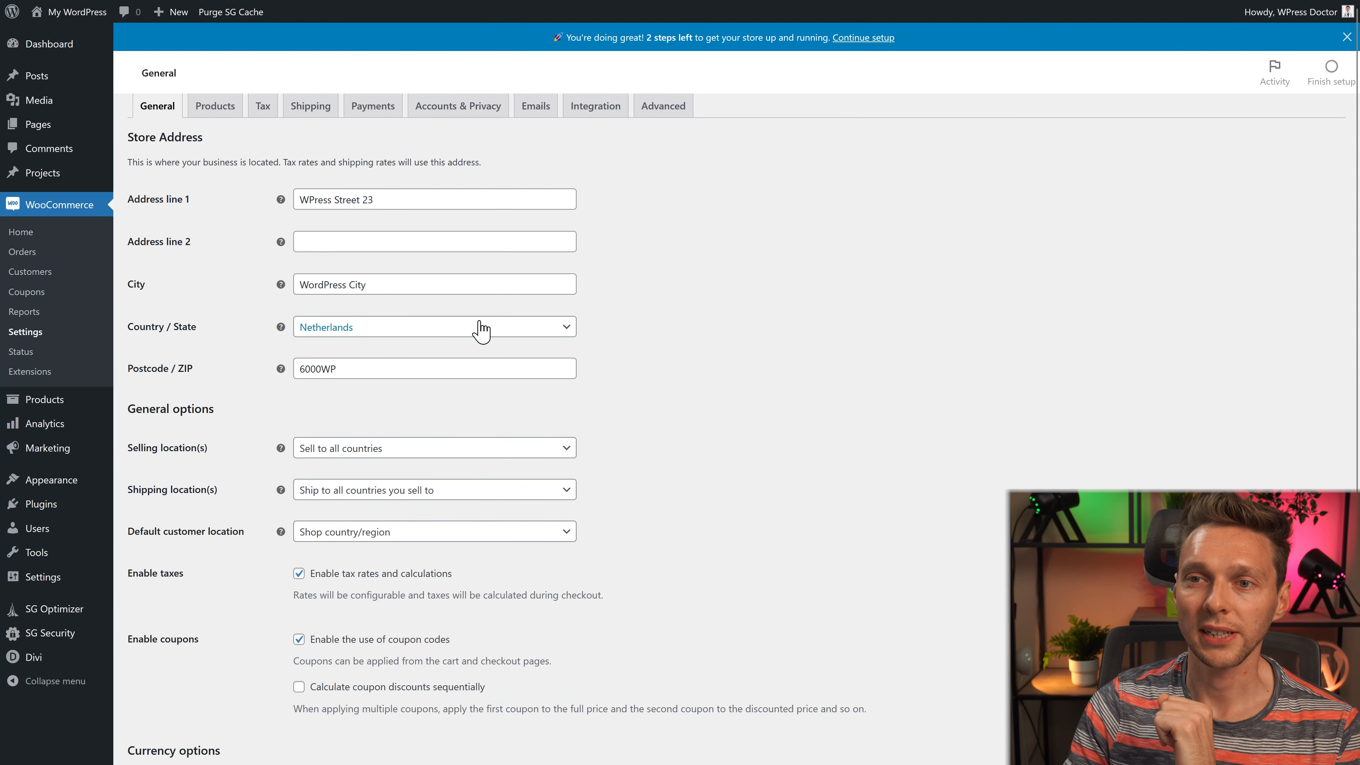
# Step: Go through the WooCommerce currency list and number format options, select Euro (€) as the store currency and save the general settings
pyautogui.middleClick(645, 321)
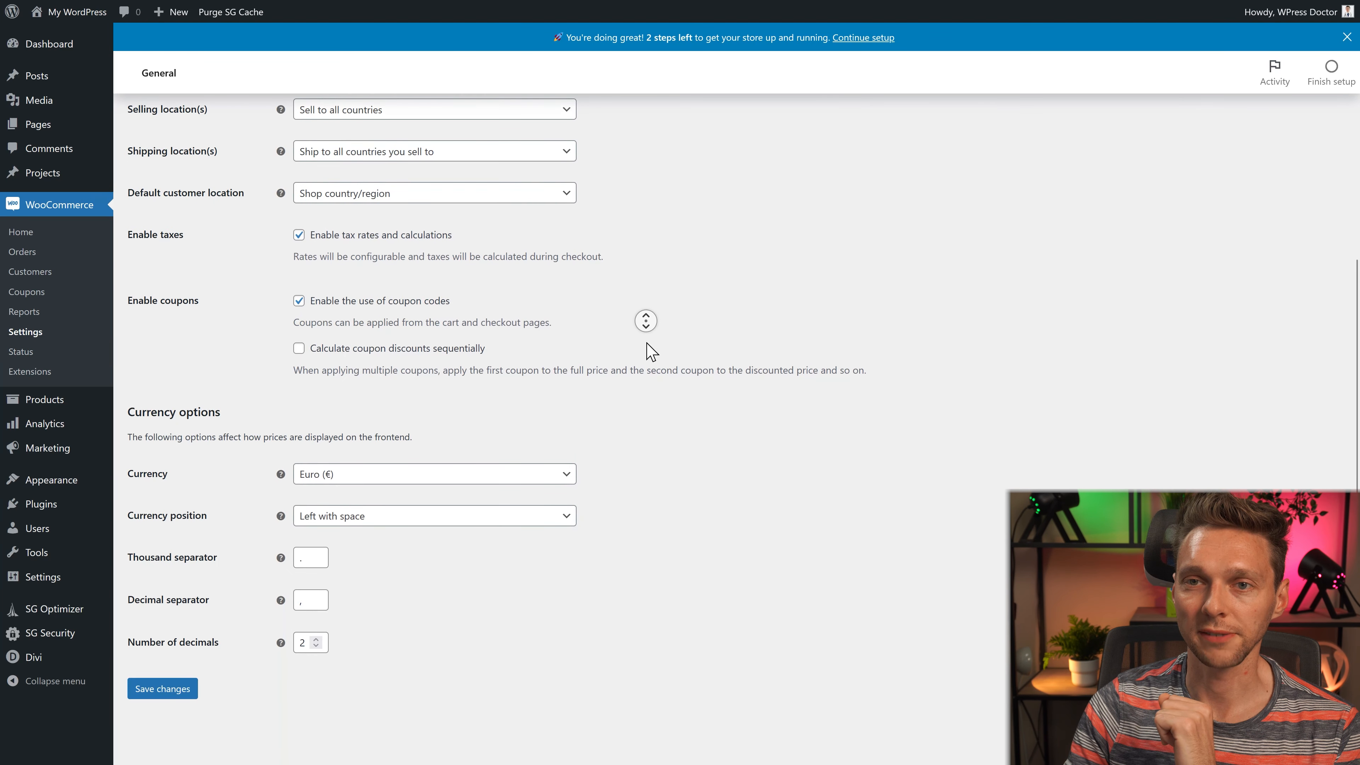
pyautogui.middleClick(646, 343)
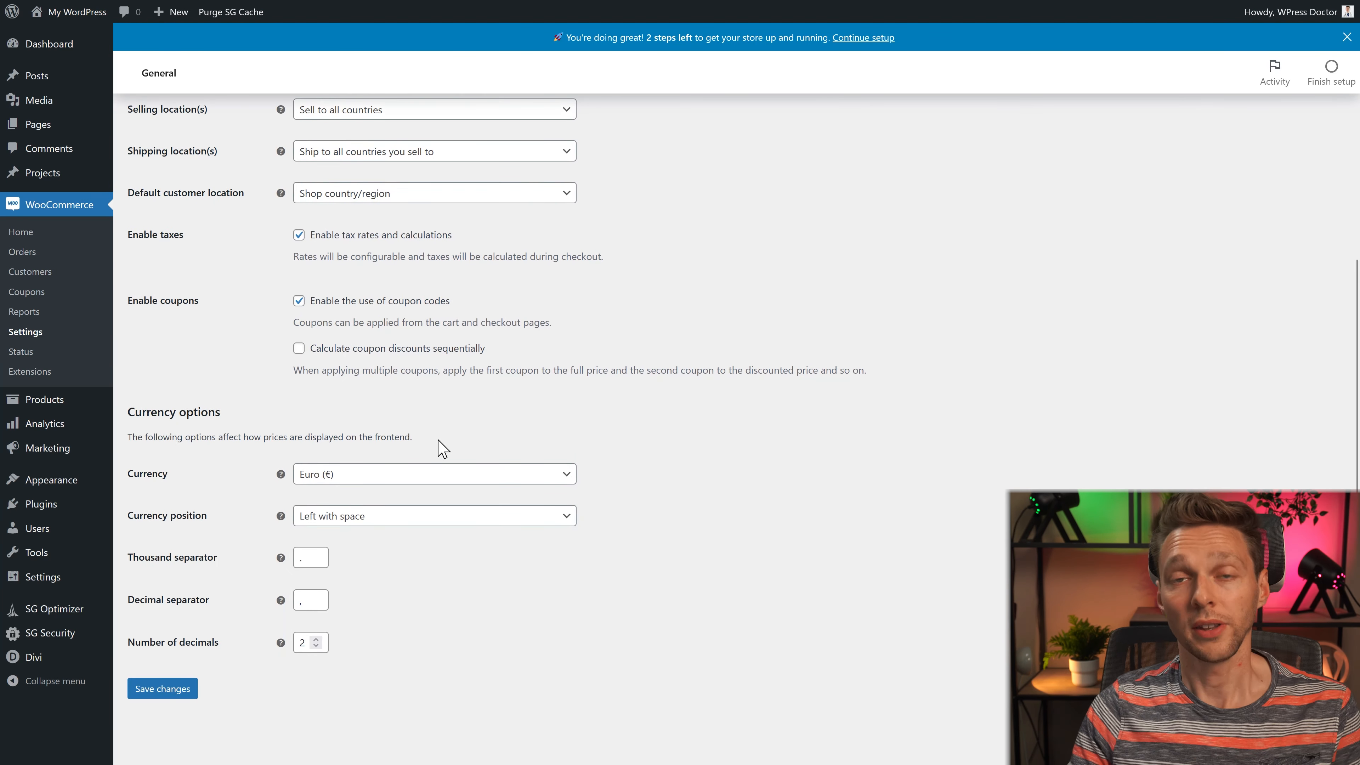
pyautogui.click(349, 476)
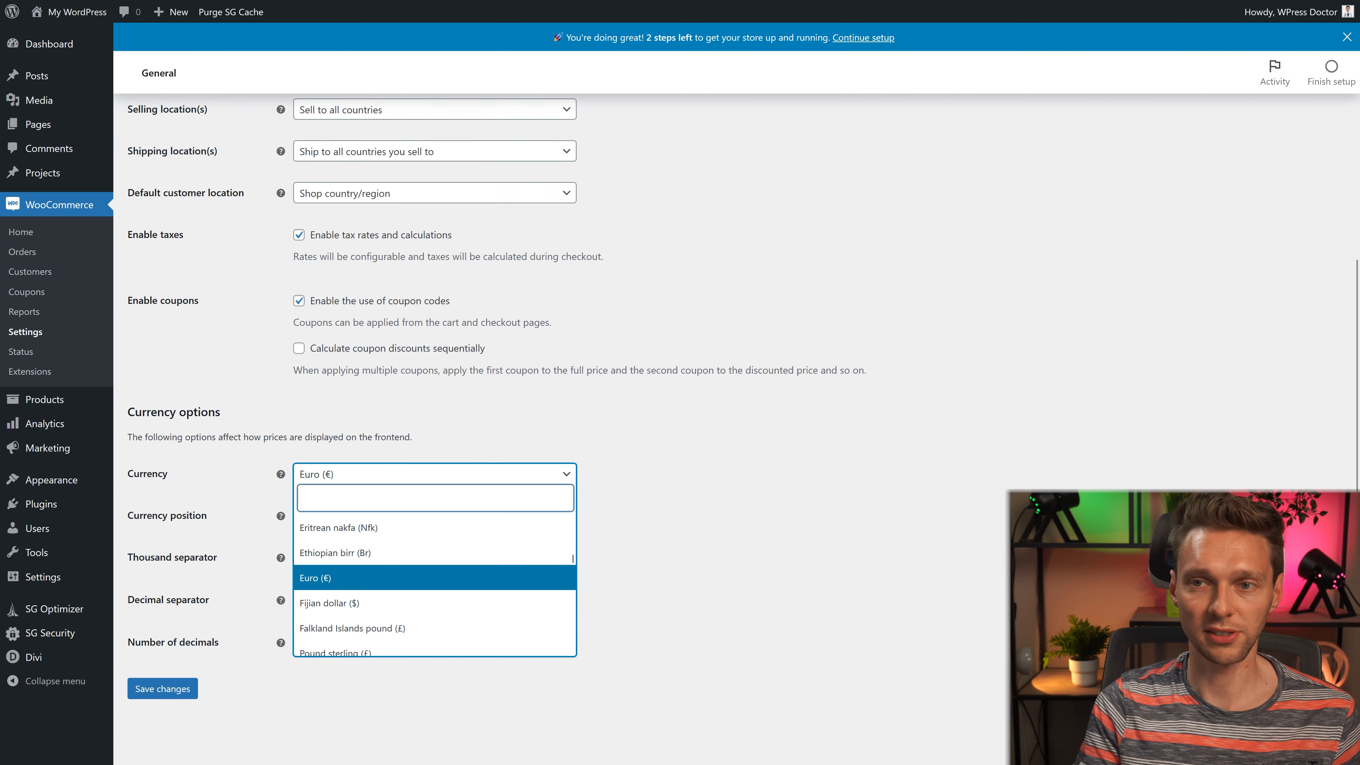
pyautogui.write('us')
pyautogui.press('BackSpace')
pyautogui.press('BackSpace')
pyautogui.click(342, 578)
pyautogui.click(305, 600)
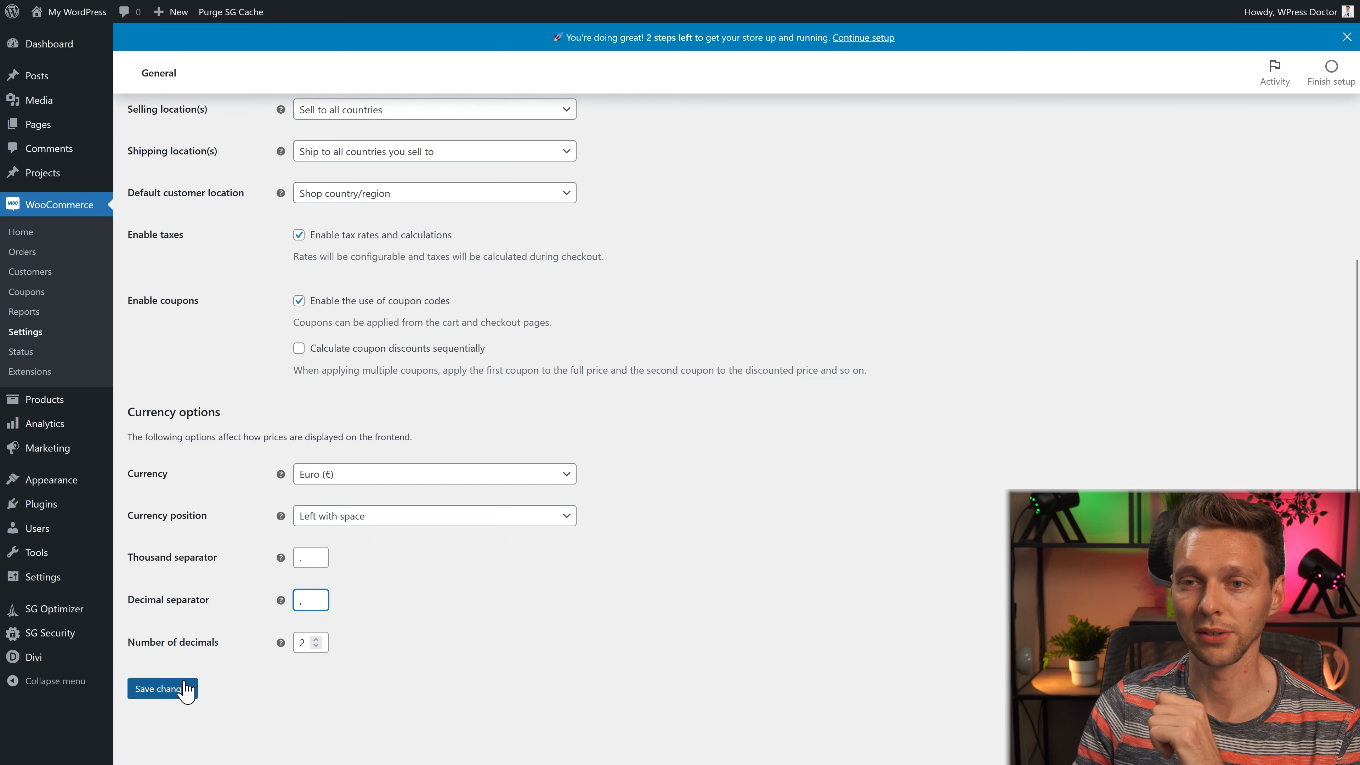
pyautogui.click(312, 644)
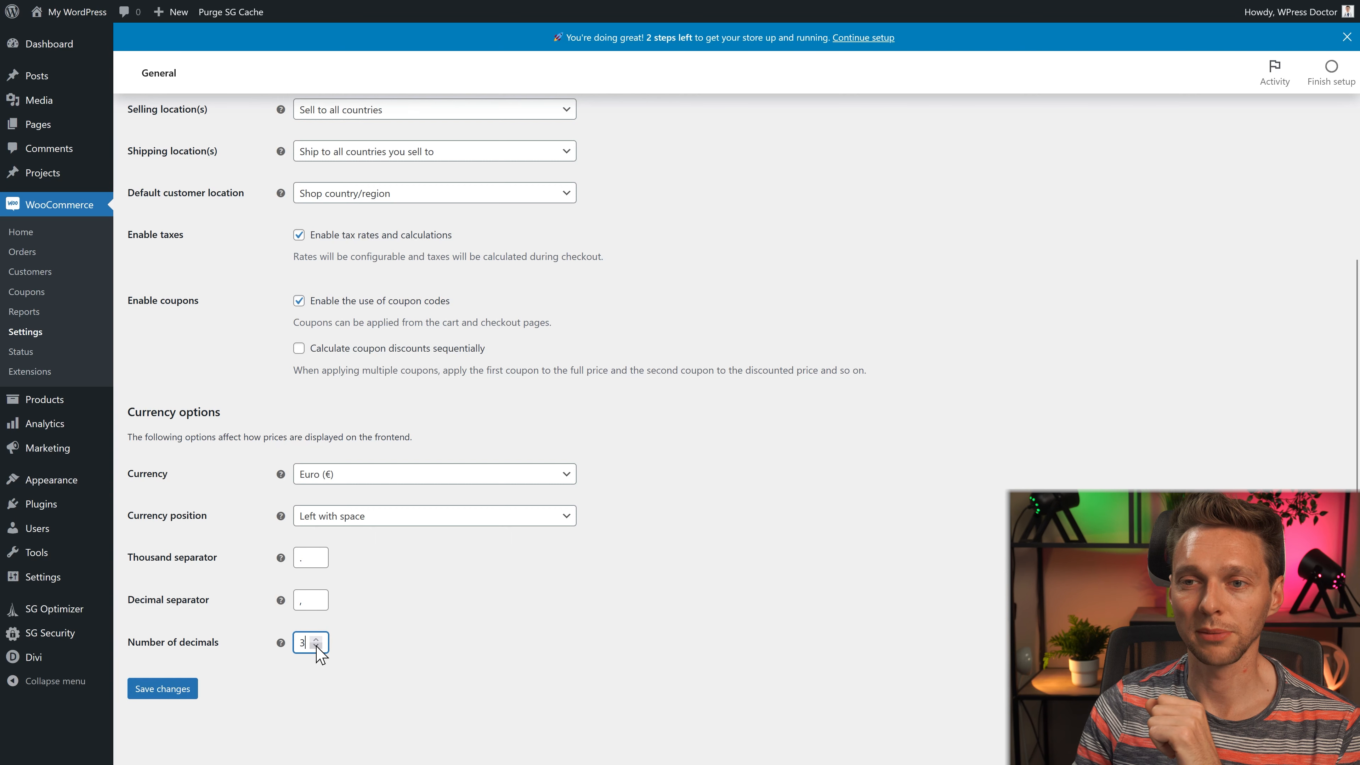
pyautogui.click(177, 690)
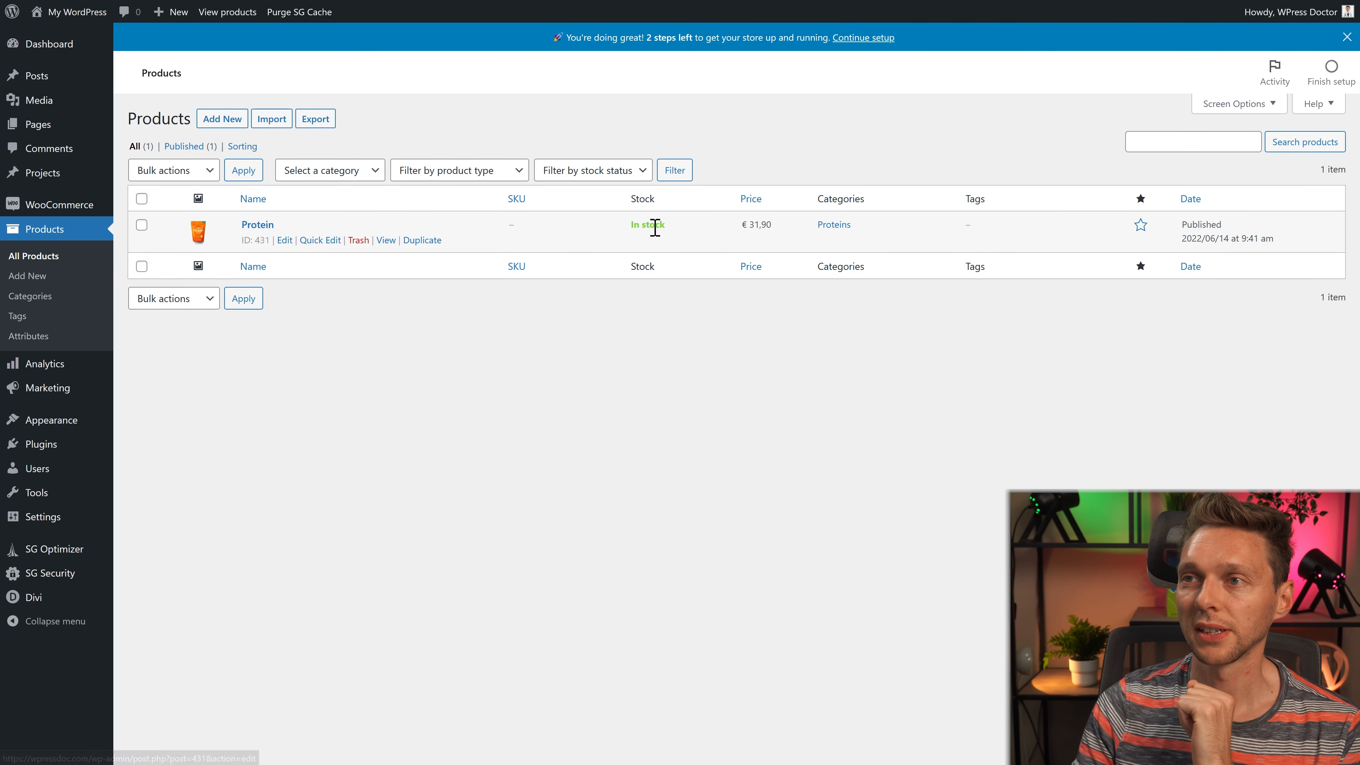
# Step: View the Protein product and set the background color of its page section to the global orange
pyautogui.click(385, 241)
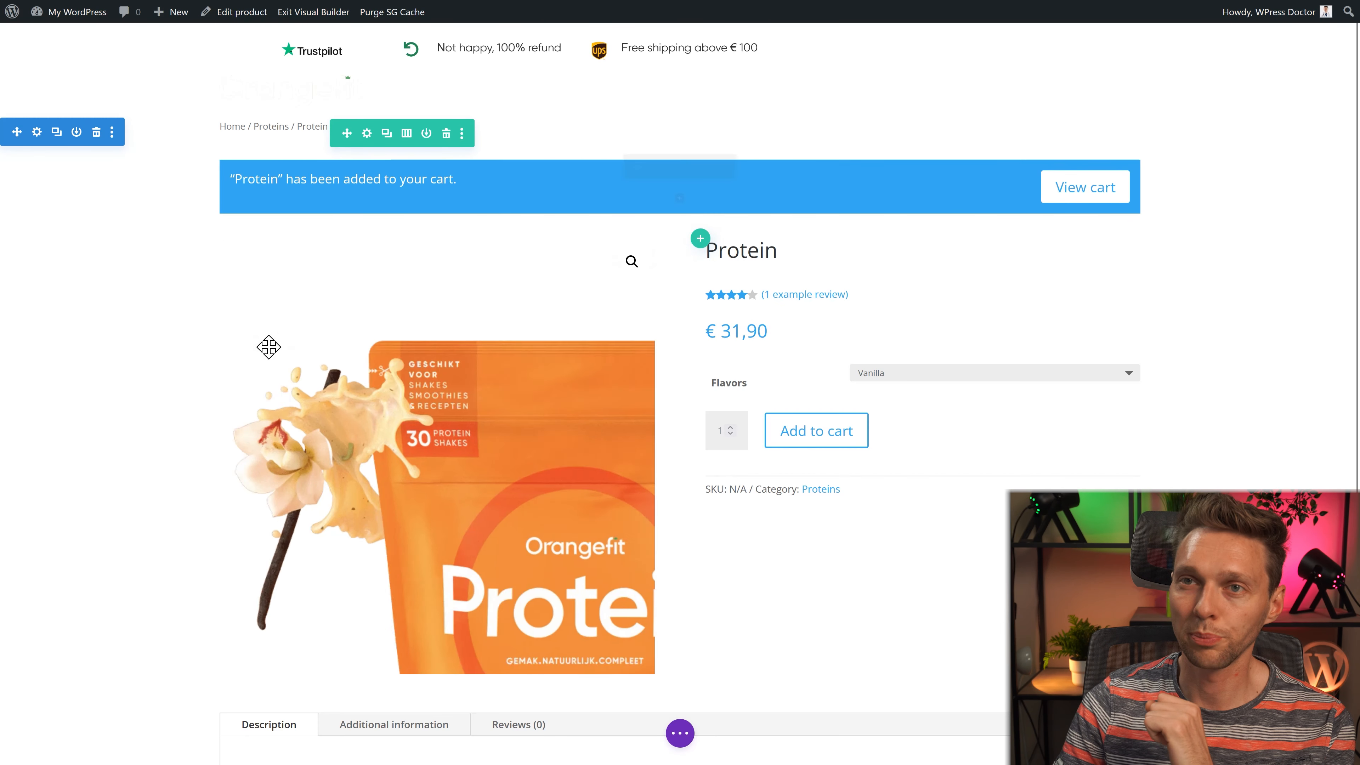
pyautogui.click(36, 132)
pyautogui.click(686, 289)
pyautogui.click(805, 520)
pyautogui.click(717, 490)
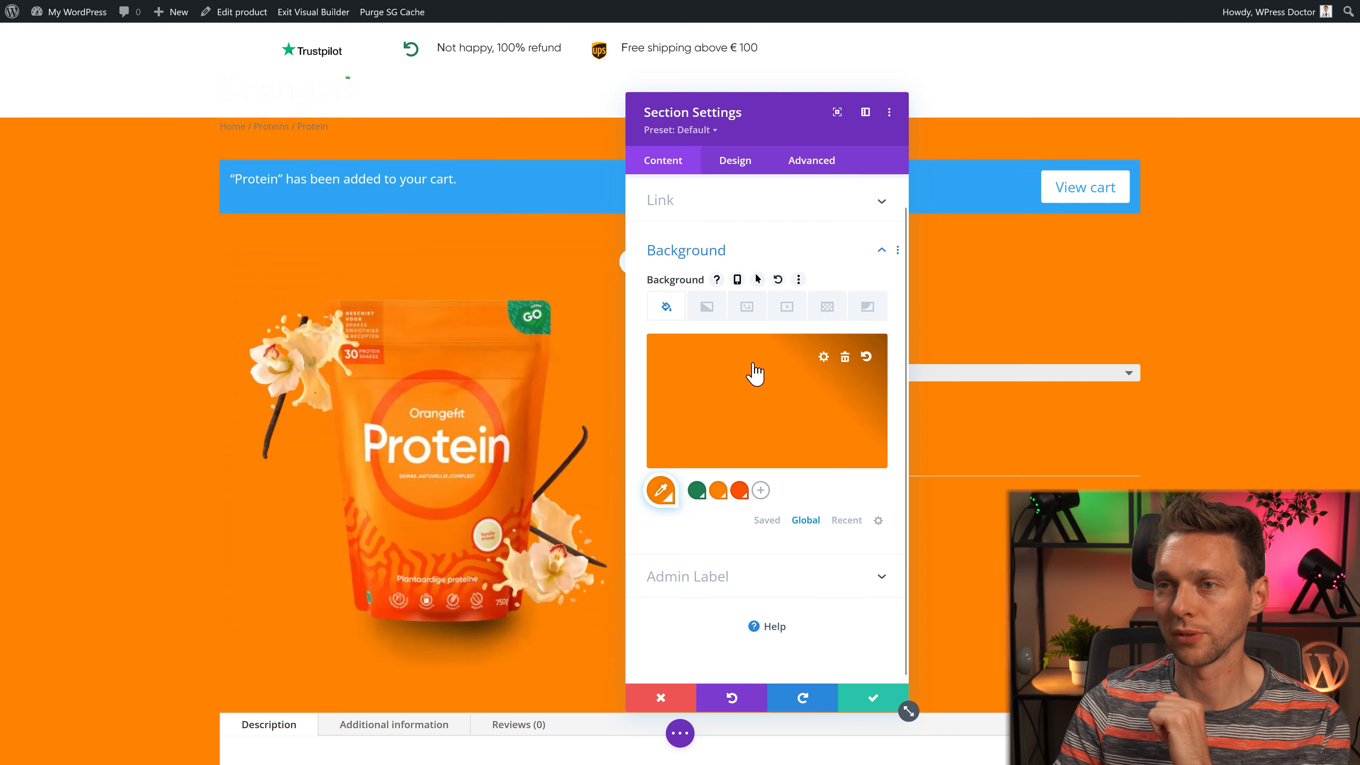
# Step: Add a background mask to the product section in the global red-orange, replacing the Layer Blob shape with a rounded corner shape
pyautogui.click(866, 307)
pyautogui.click(769, 429)
pyautogui.click(805, 610)
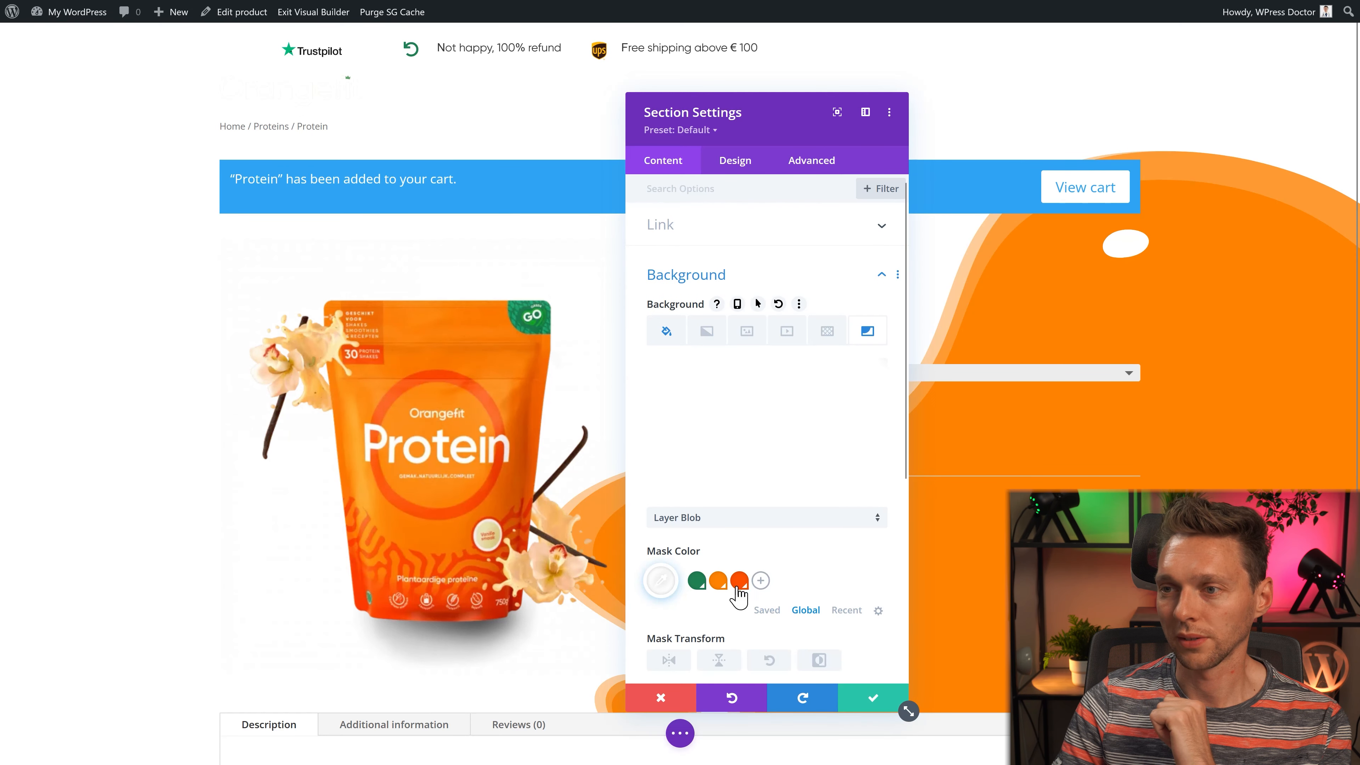
pyautogui.click(739, 580)
pyautogui.click(768, 449)
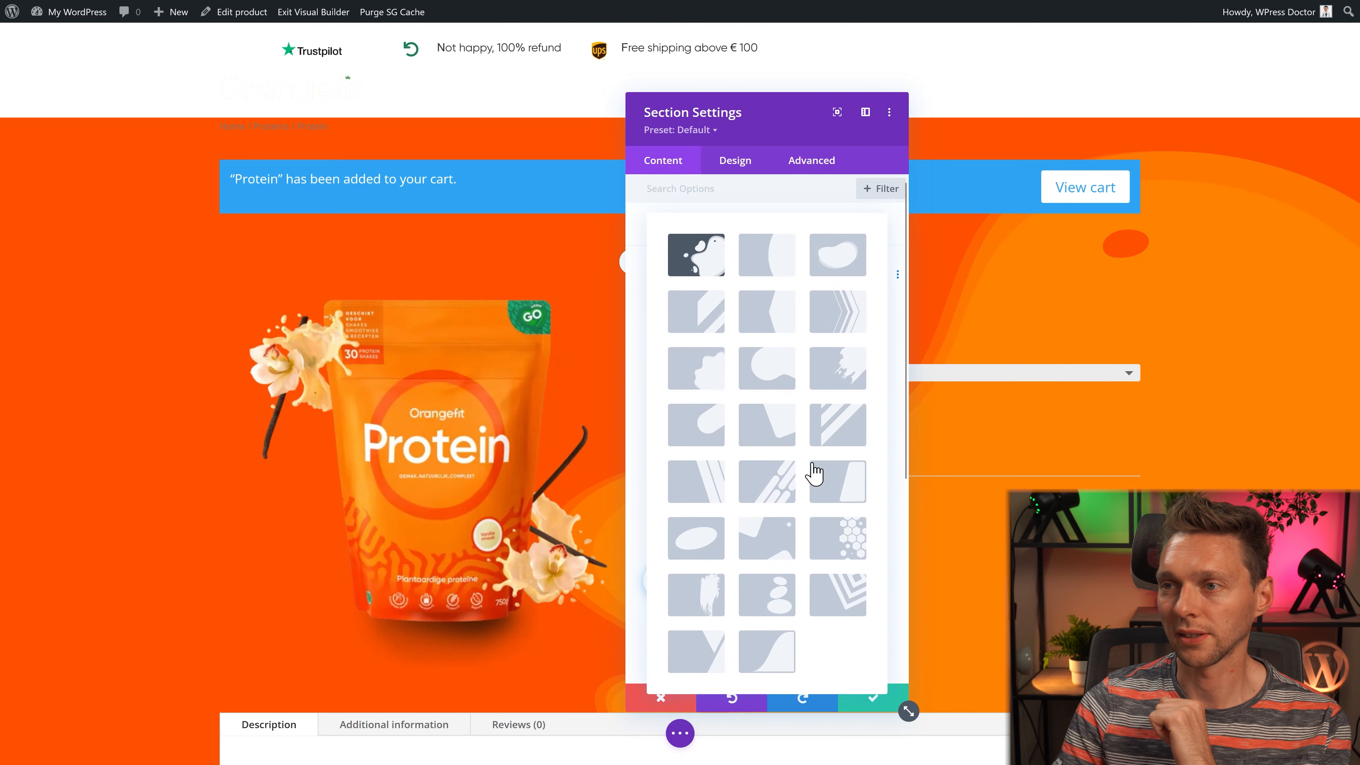
pyautogui.click(781, 550)
pyautogui.moveTo(765, 133)
pyautogui.mouseDown()
pyautogui.moveTo(960, 146)
pyautogui.moveTo(783, 148)
pyautogui.mouseUp()
pyautogui.scroll(-2, 779, 595)
pyautogui.click(736, 592)
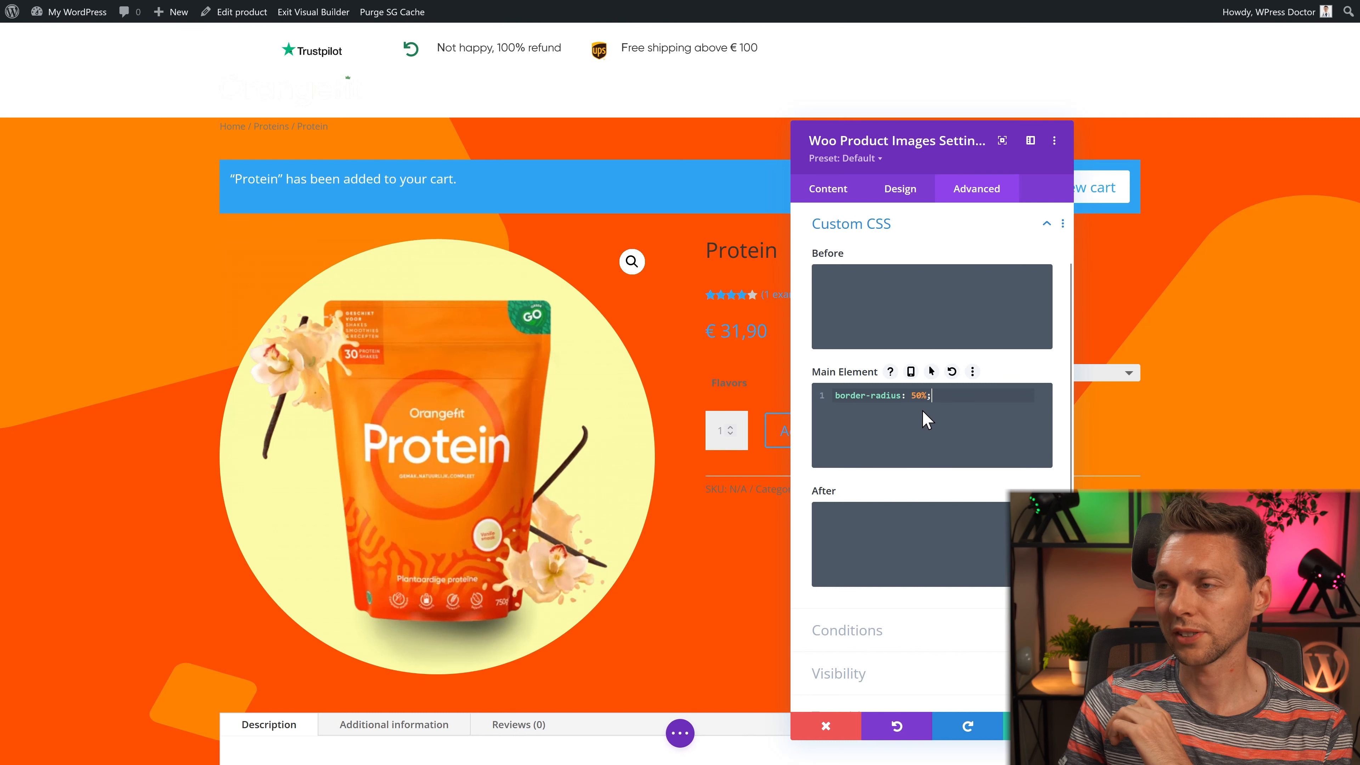
# Step: Leave the product images settings and restyle the Protein product title in a bold font
pyautogui.click(830, 190)
pyautogui.press('Escape')
pyautogui.click(895, 246)
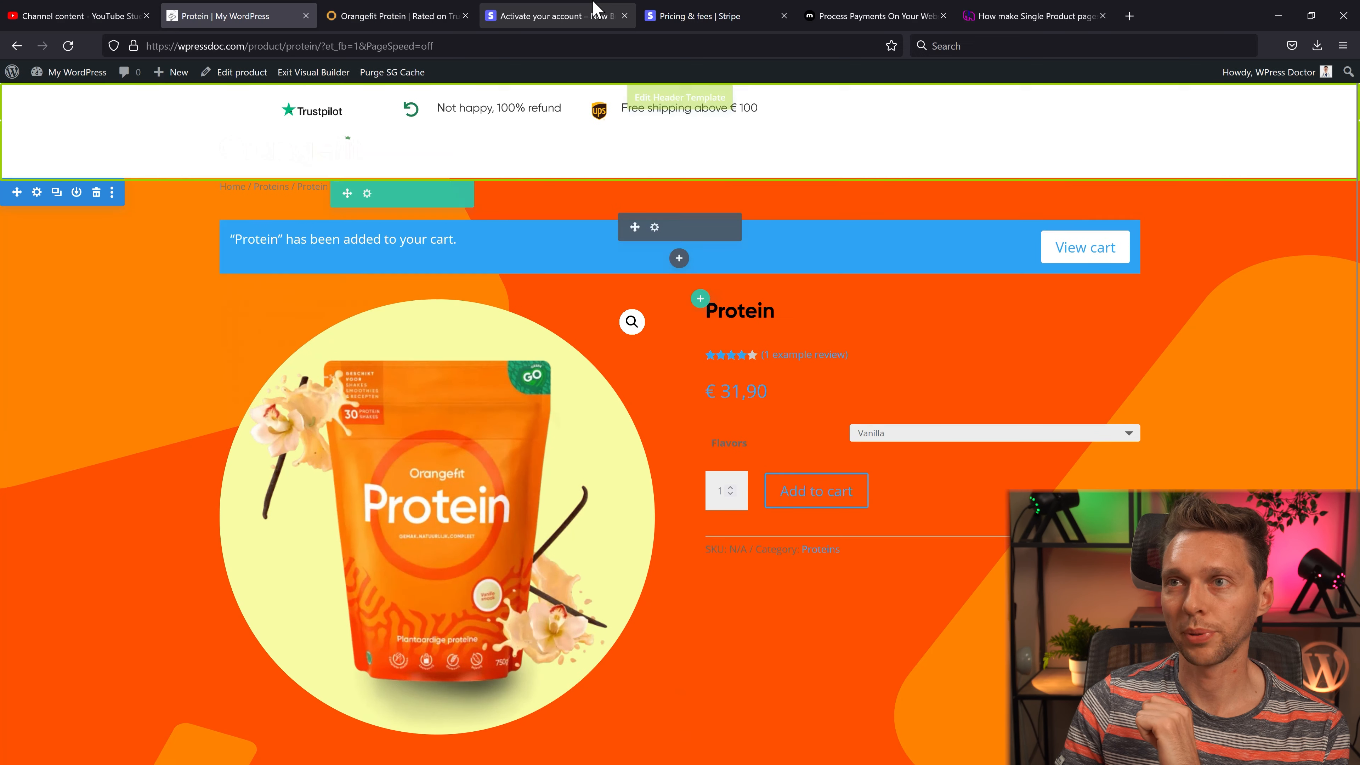
pyautogui.click(557, 10)
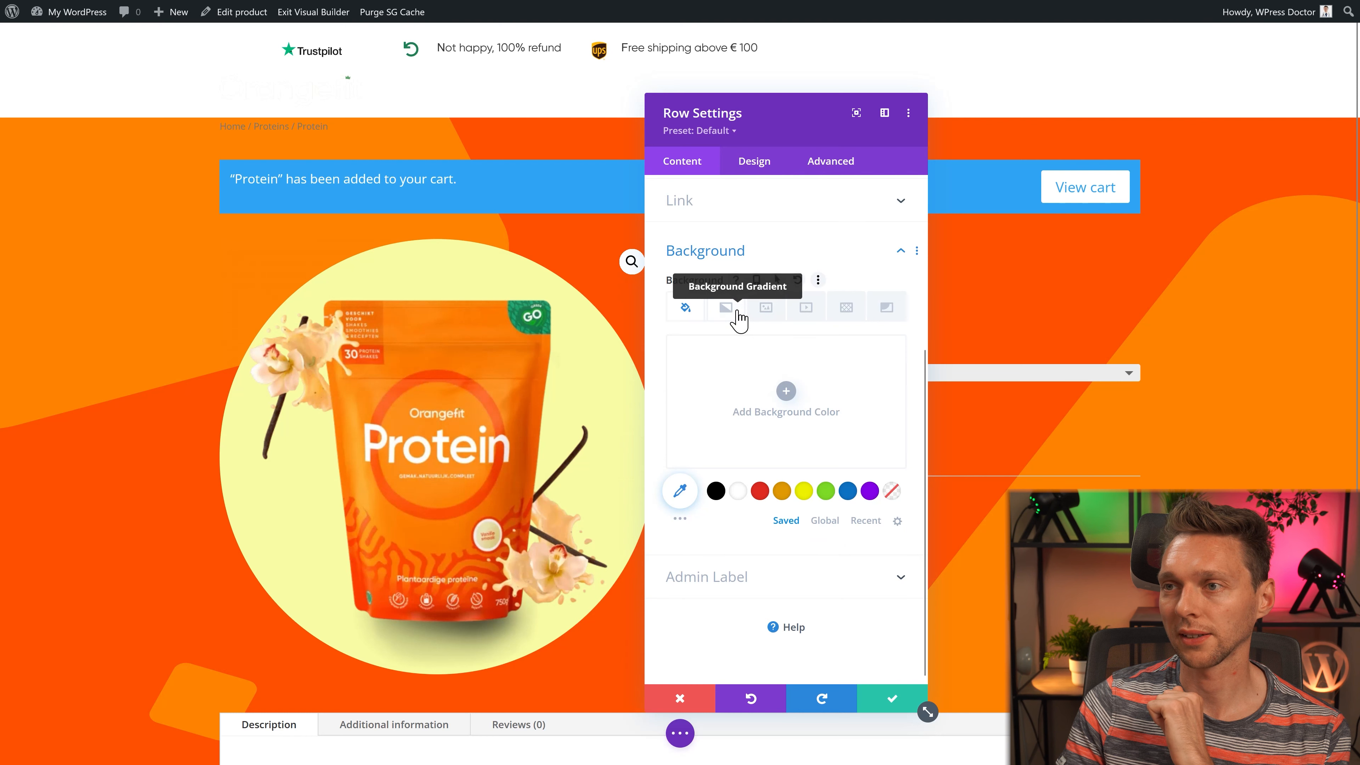
# Step: Give the product row a background gradient with a transparent start stop and a white end stop
pyautogui.click(729, 310)
pyautogui.click(786, 449)
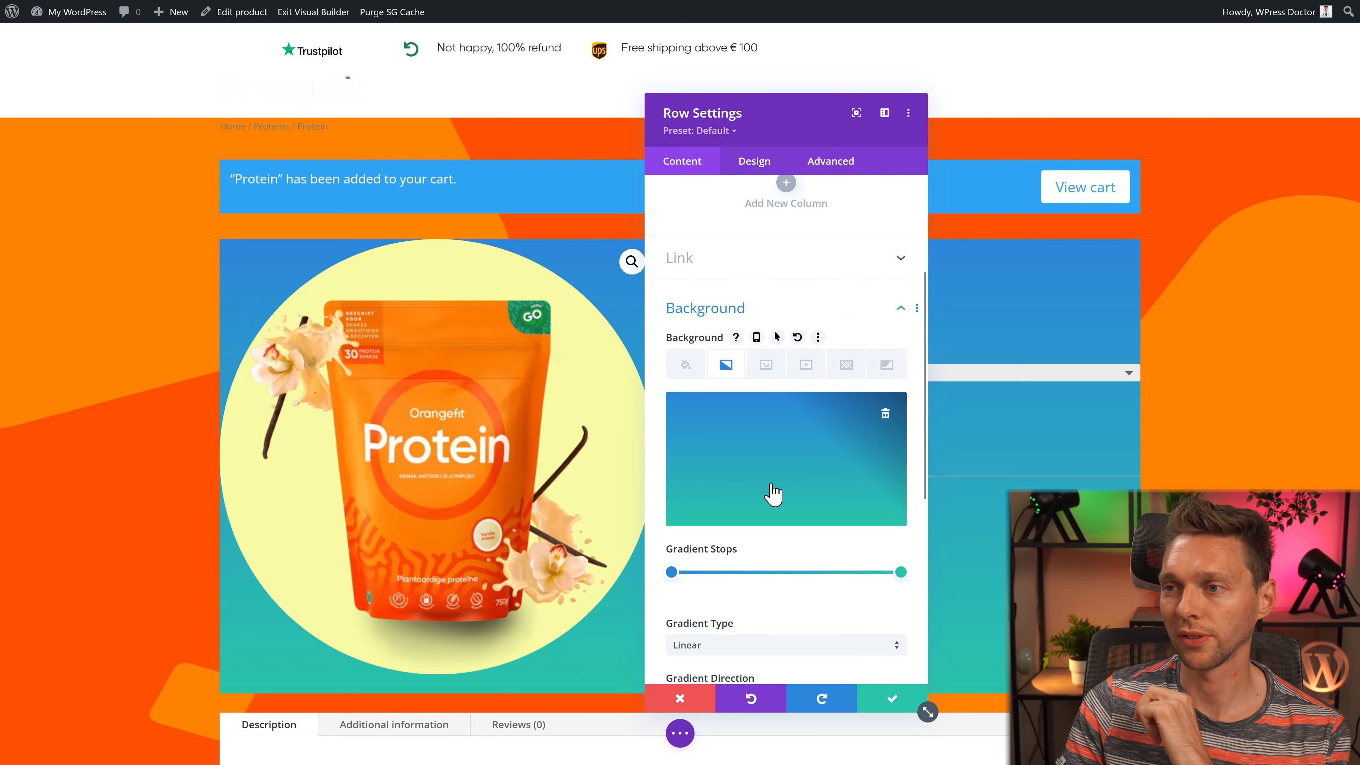
pyautogui.click(898, 572)
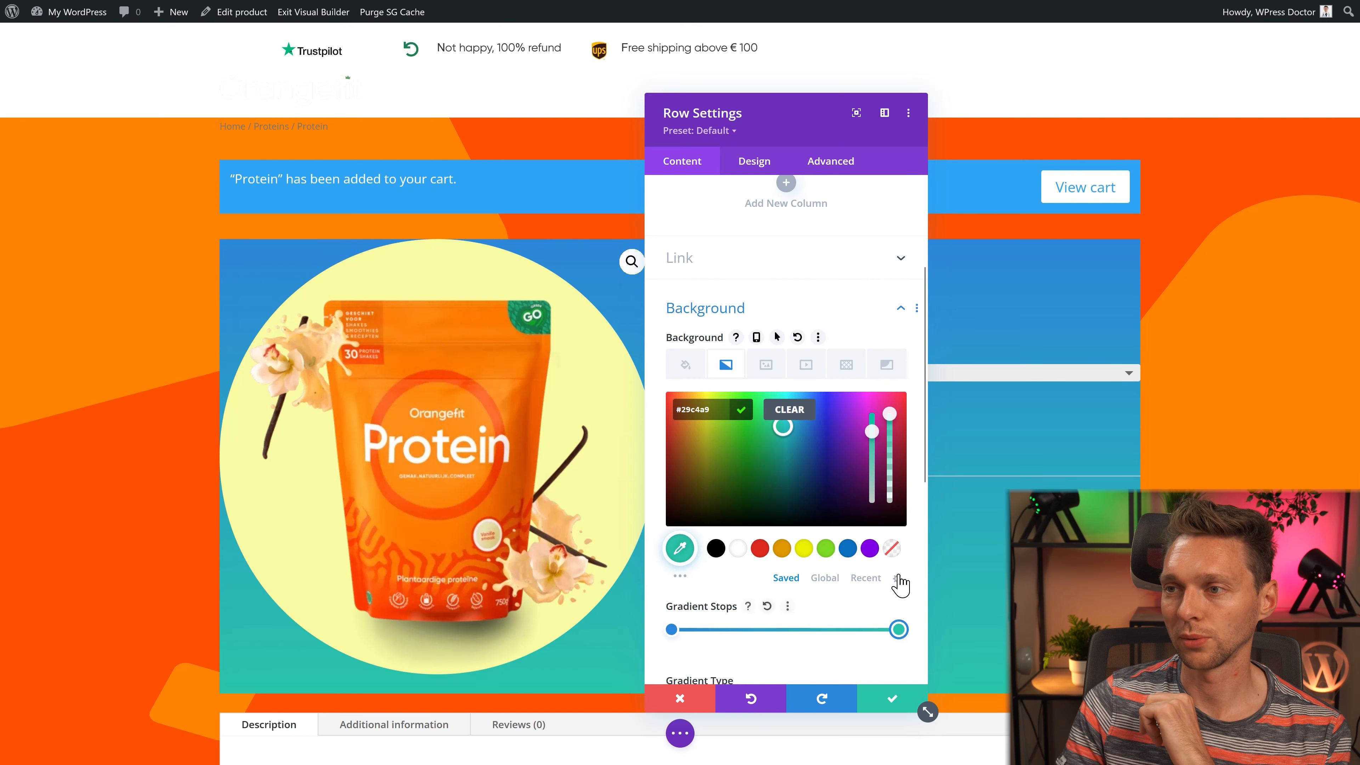
pyautogui.click(737, 547)
pyautogui.click(671, 629)
pyautogui.click(891, 547)
# Step: Set the row gradient's direction to 90 degrees and bring both stops together in the middle for a sharp half-and-half split
pyautogui.doubleClick(904, 608)
pyautogui.write('90')
pyautogui.moveTo(715, 481); pyautogui.dragTo(785, 482)
pyautogui.moveTo(942, 480); pyautogui.dragTo(811, 485)
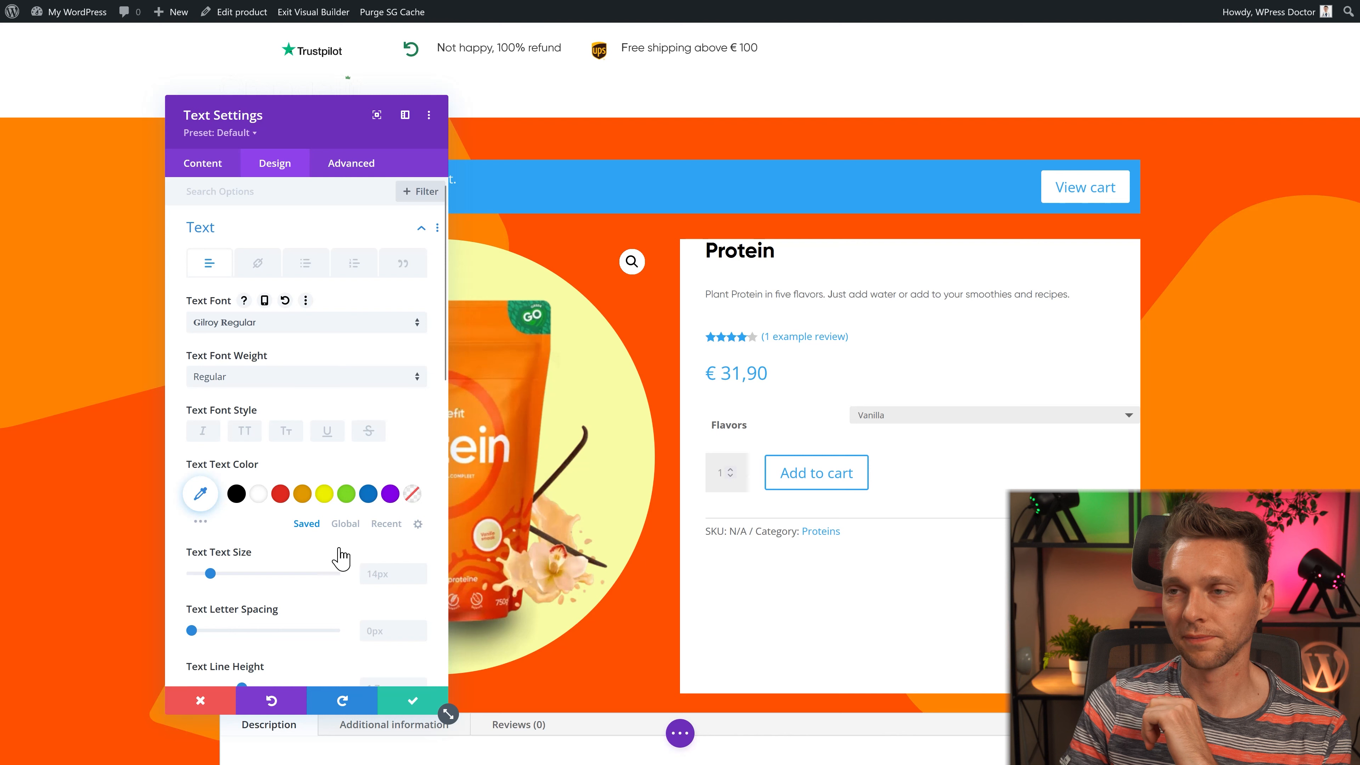
# Step: Enlarge the text of the product description below the Protein title and save the module
pyautogui.click(422, 574)
pyautogui.click(421, 571)
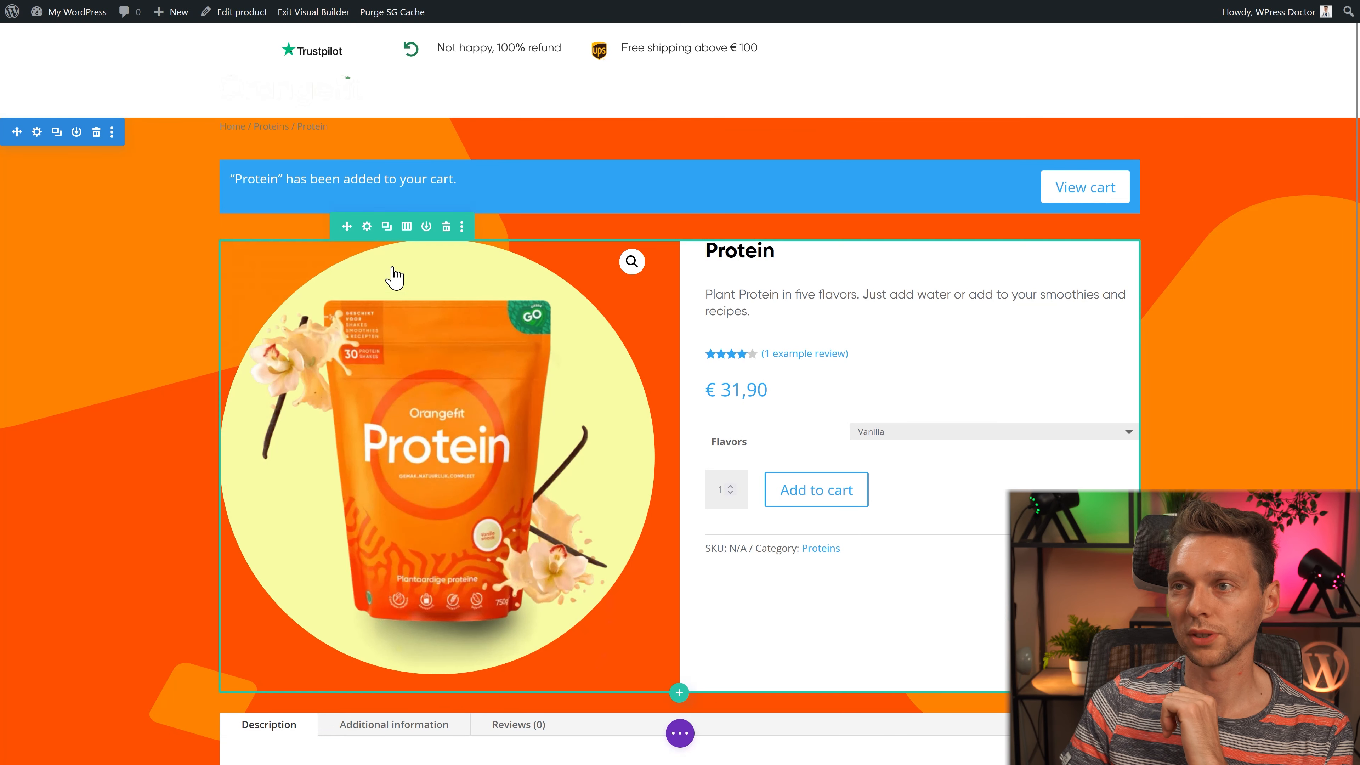
# Step: Give the product row's second column 50px padding at the top, bottom and right, and 25px on the left
pyautogui.click(367, 226)
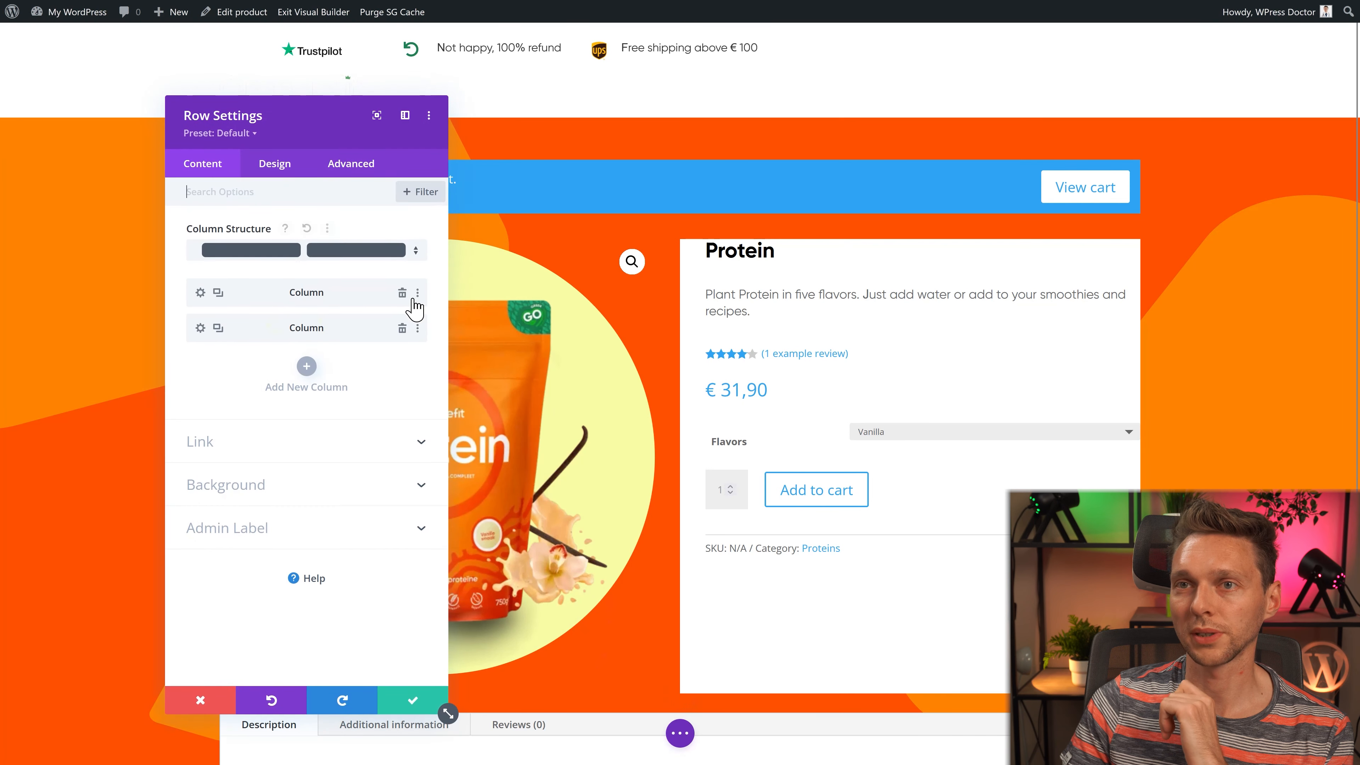
pyautogui.click(273, 168)
pyautogui.click(219, 171)
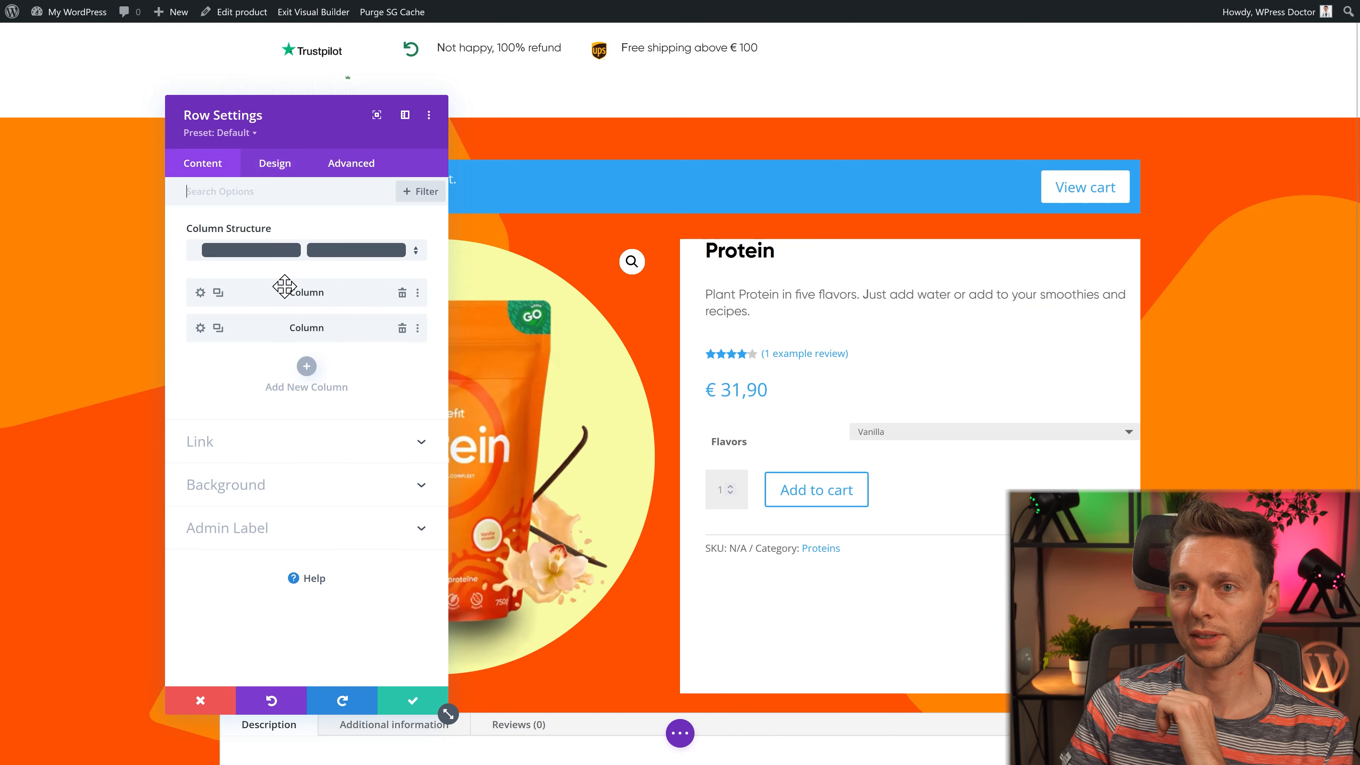
pyautogui.click(205, 328)
pyautogui.click(275, 162)
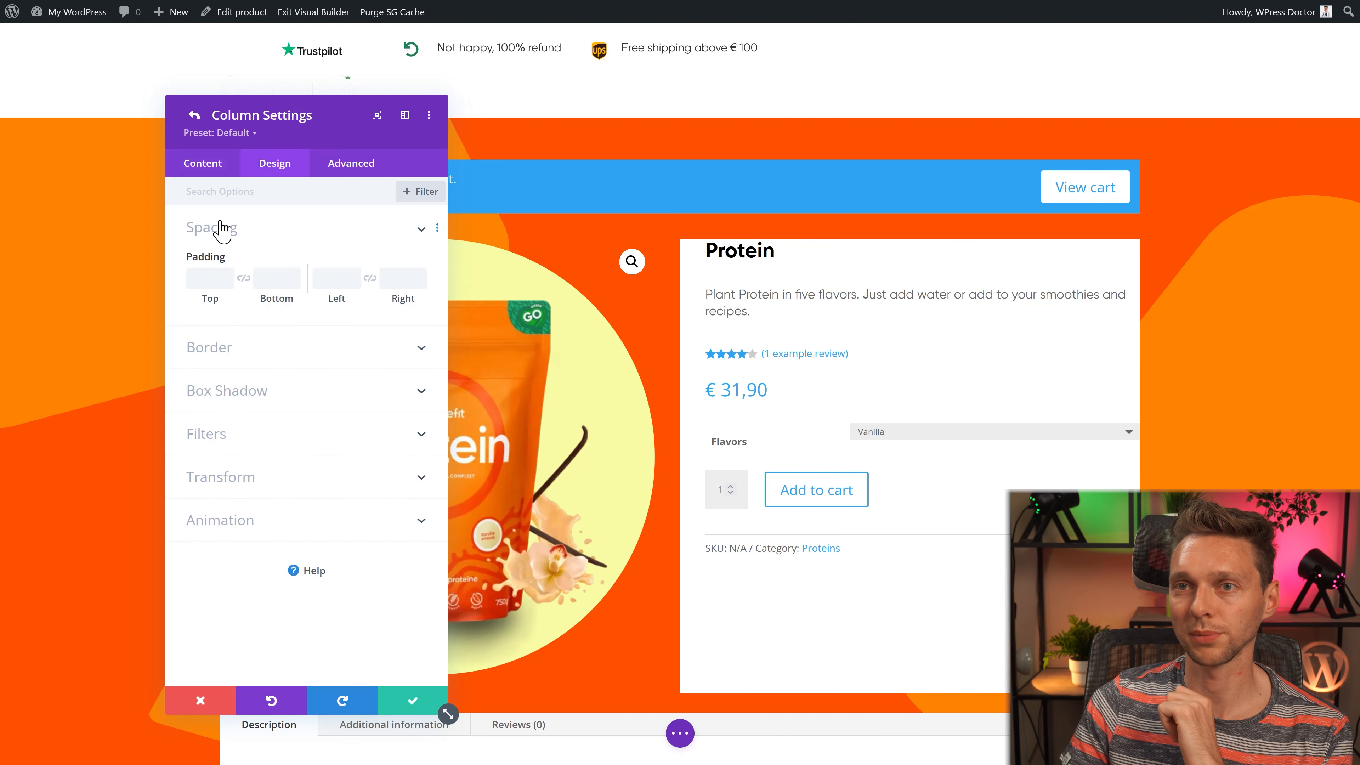
pyautogui.click(206, 278)
pyautogui.write('50')
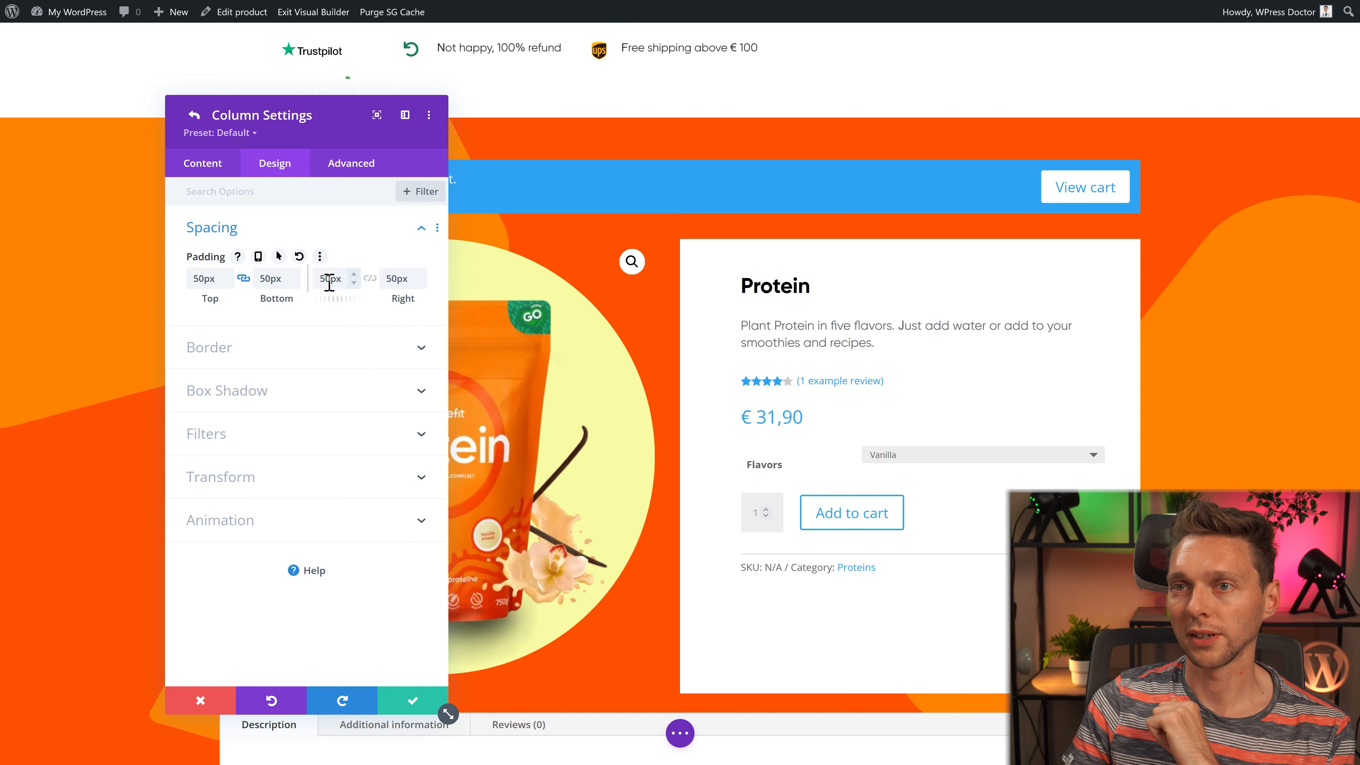
pyautogui.moveTo(330, 301); pyautogui.dragTo(314, 301)
pyautogui.click(328, 281)
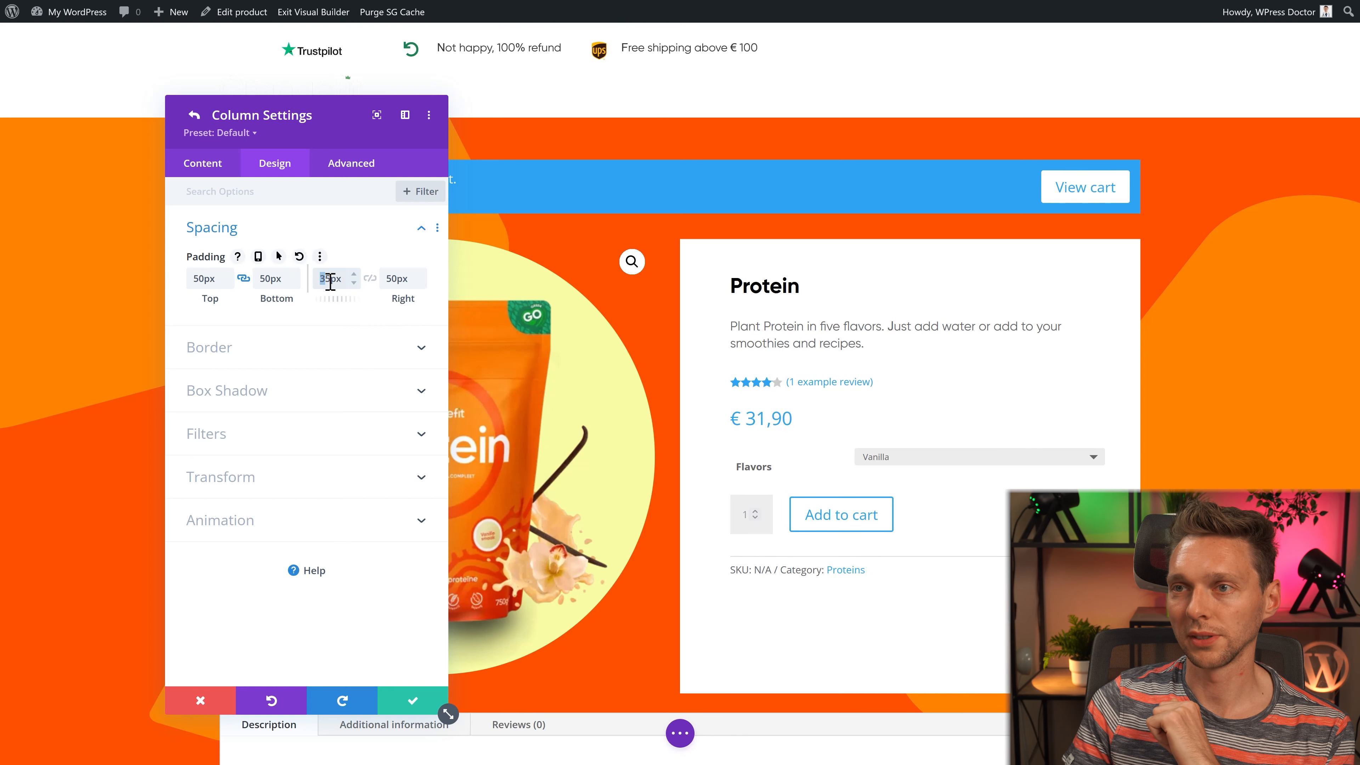
pyautogui.write('25')
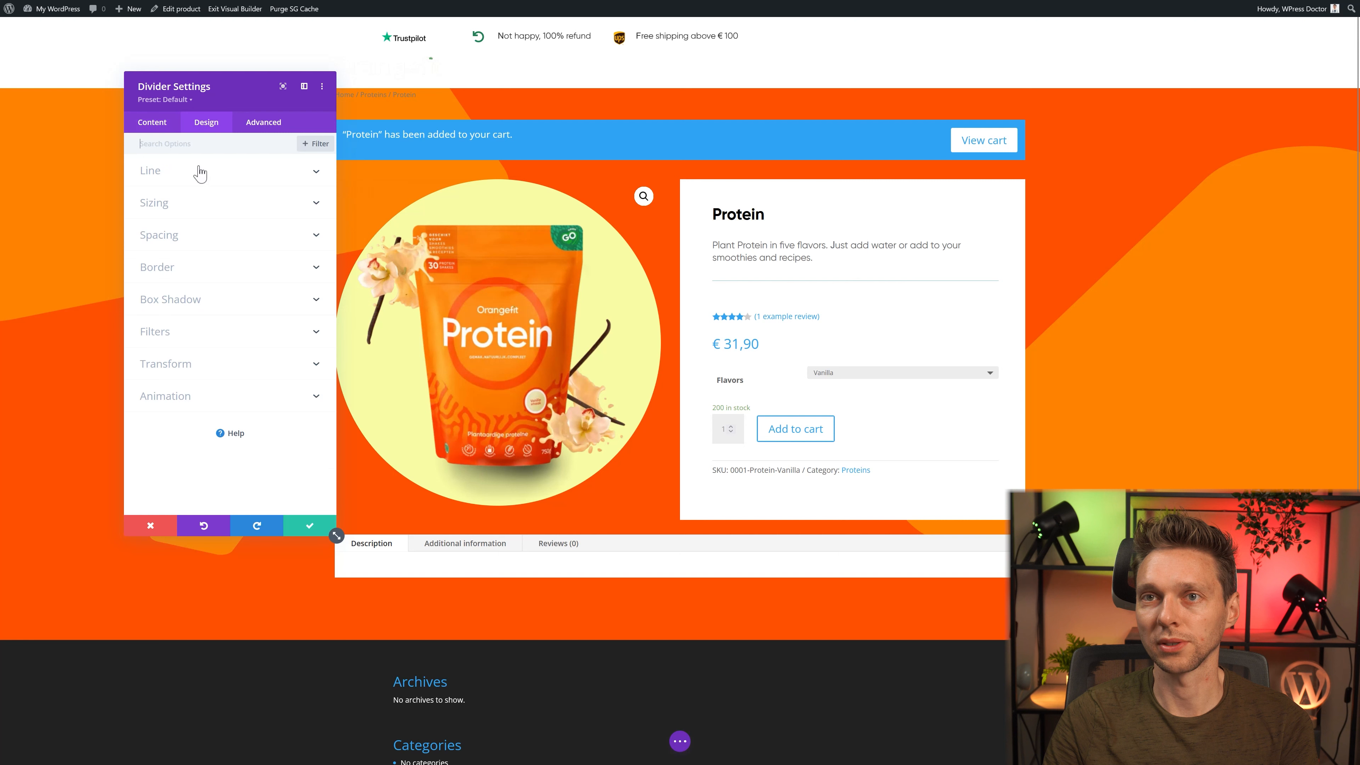
# Step: Recolor the divider line a neutral light gray and place a copy of the divider below the Add to cart form
pyautogui.click(199, 170)
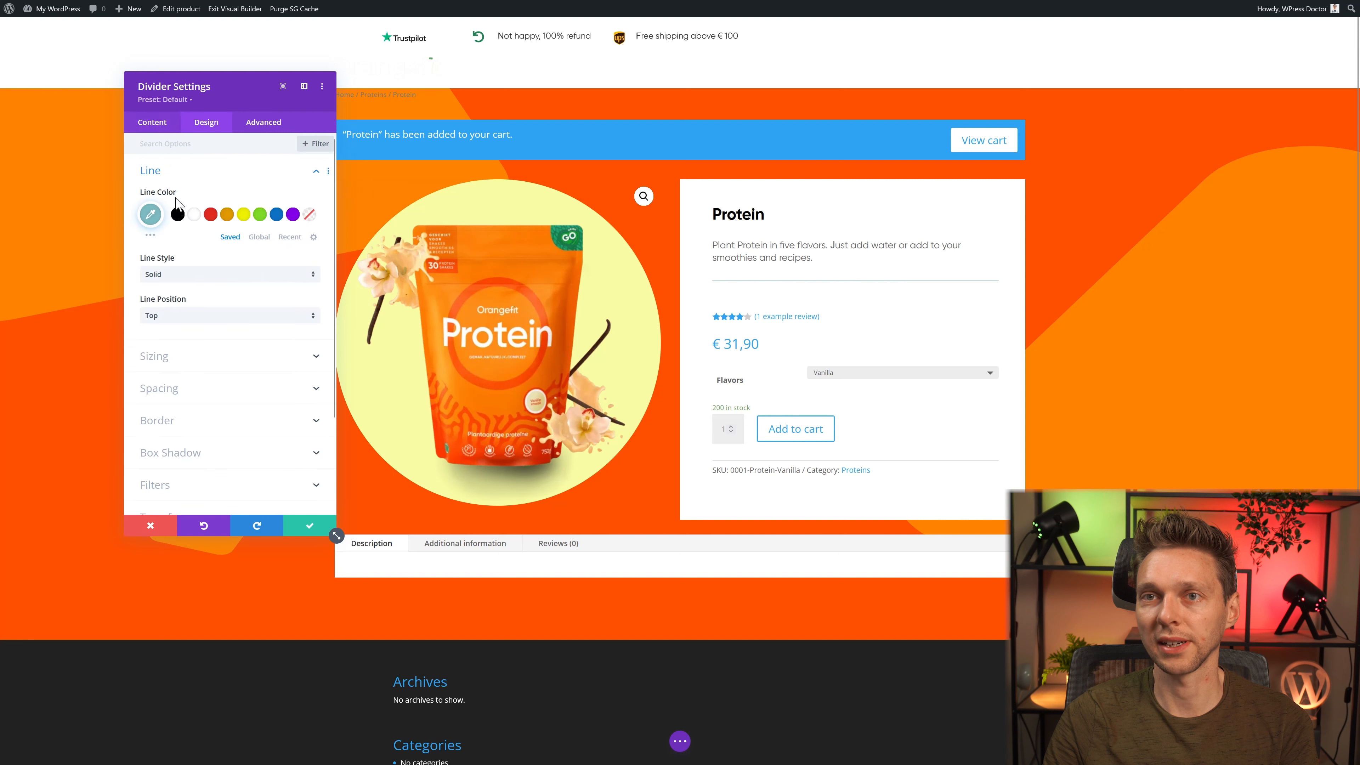
pyautogui.click(154, 214)
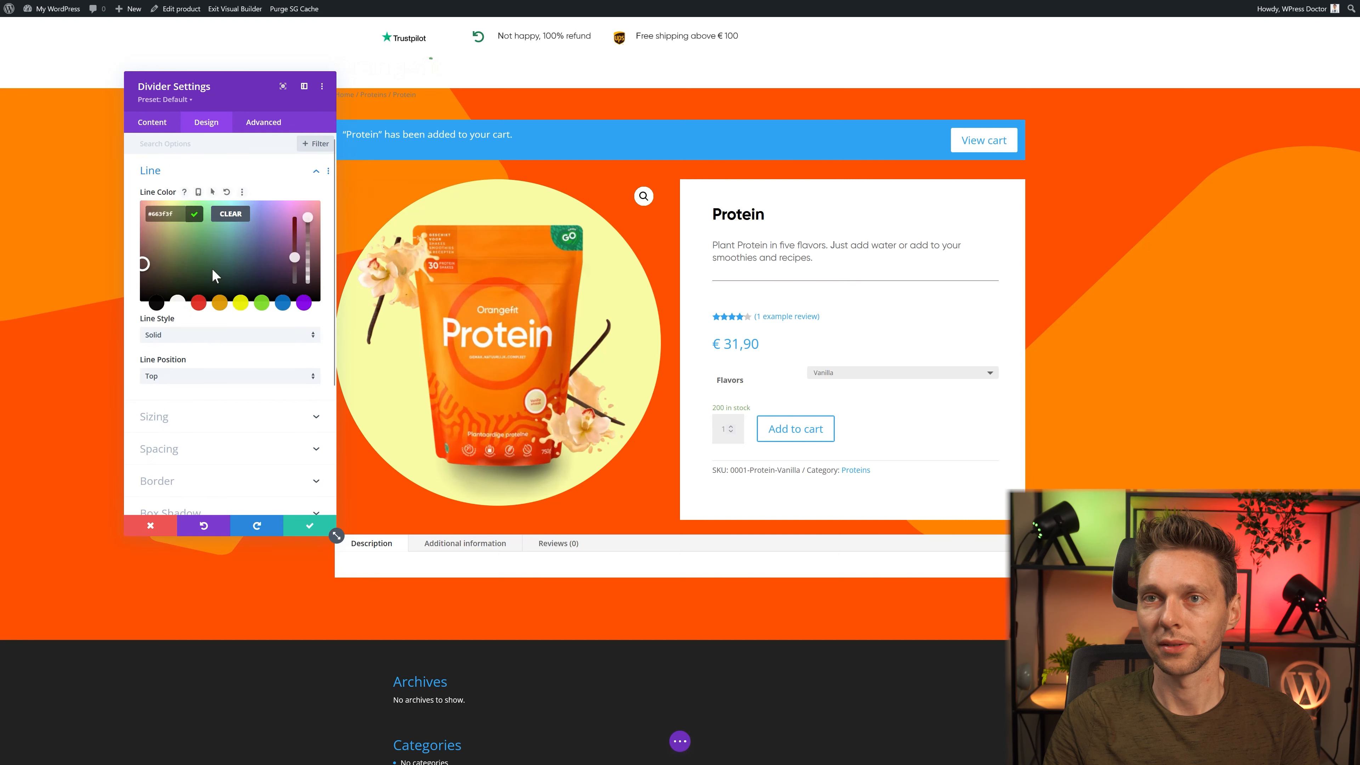
pyautogui.click(156, 303)
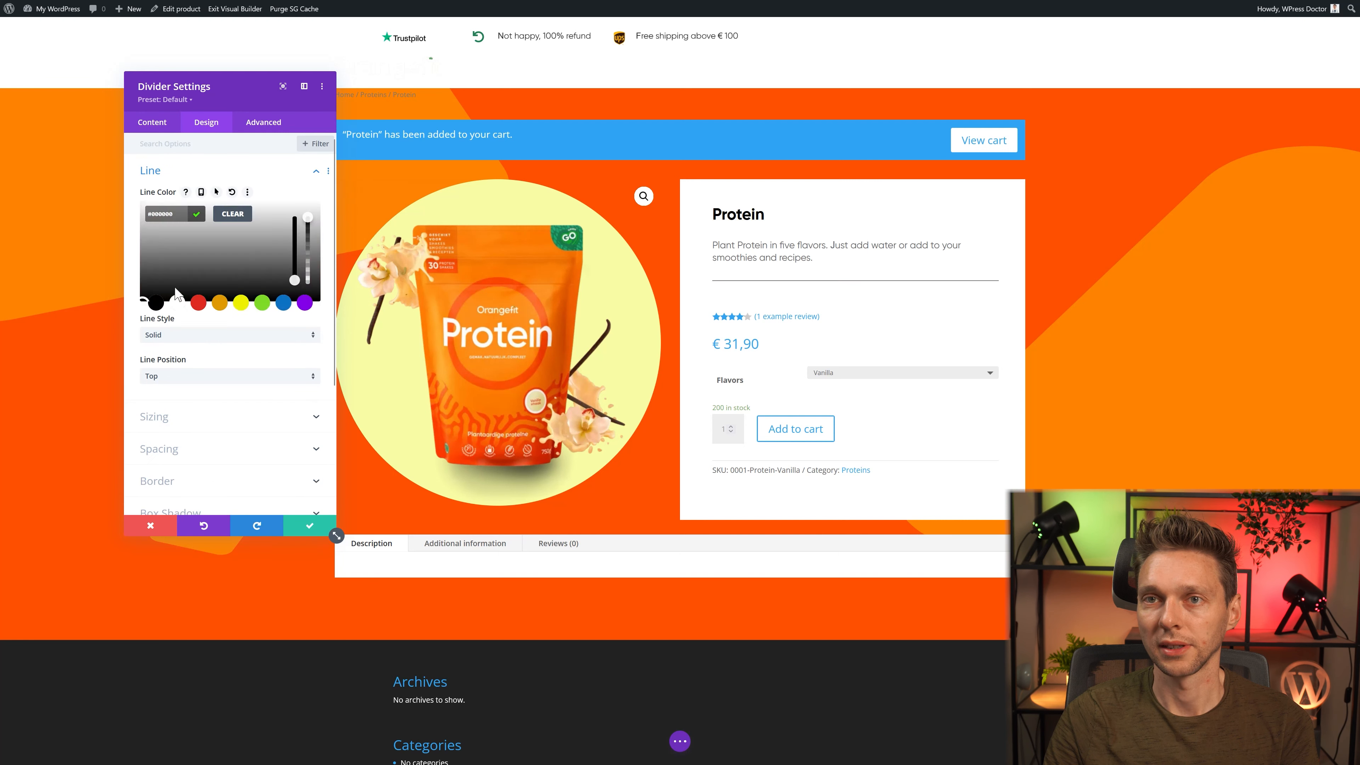
pyautogui.moveTo(138, 271); pyautogui.dragTo(137, 229)
pyautogui.click(308, 527)
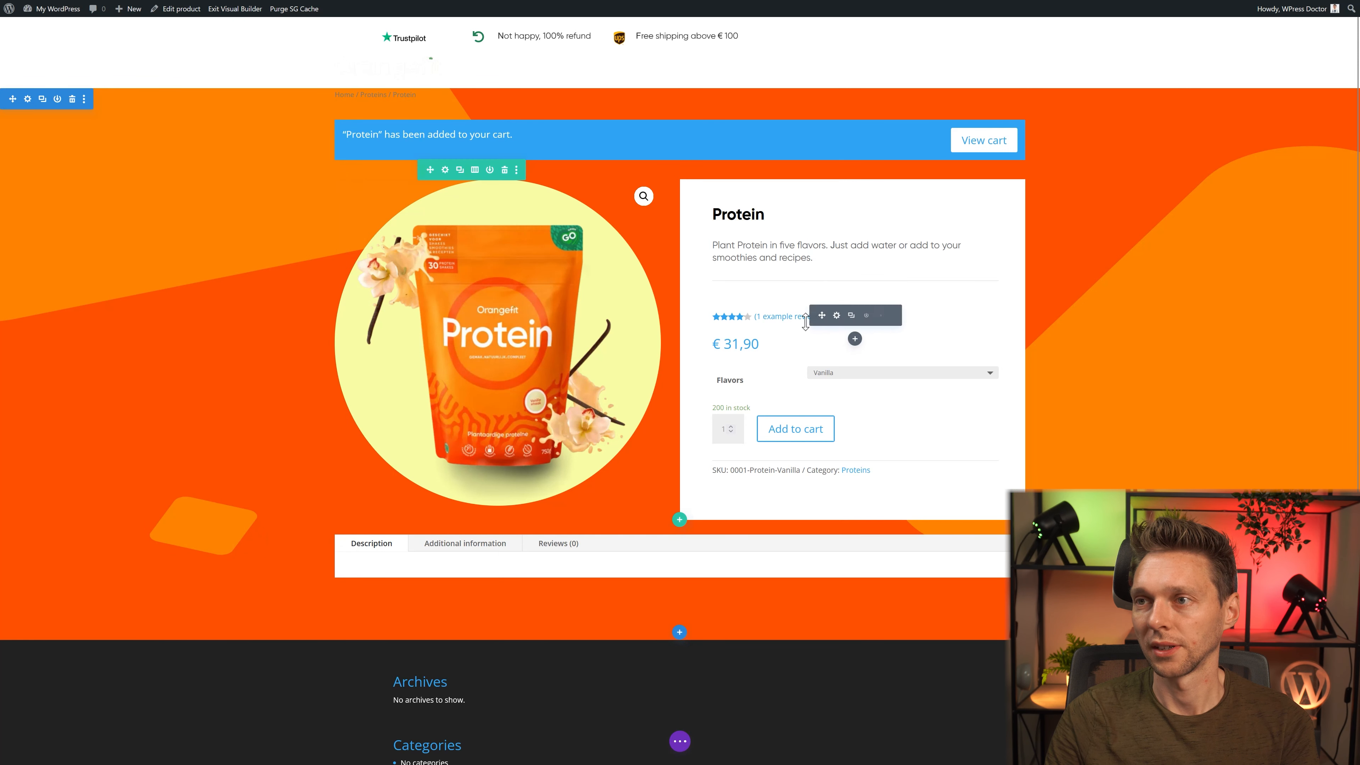
pyautogui.click(852, 288)
pyautogui.moveTo(821, 286); pyautogui.dragTo(838, 464)
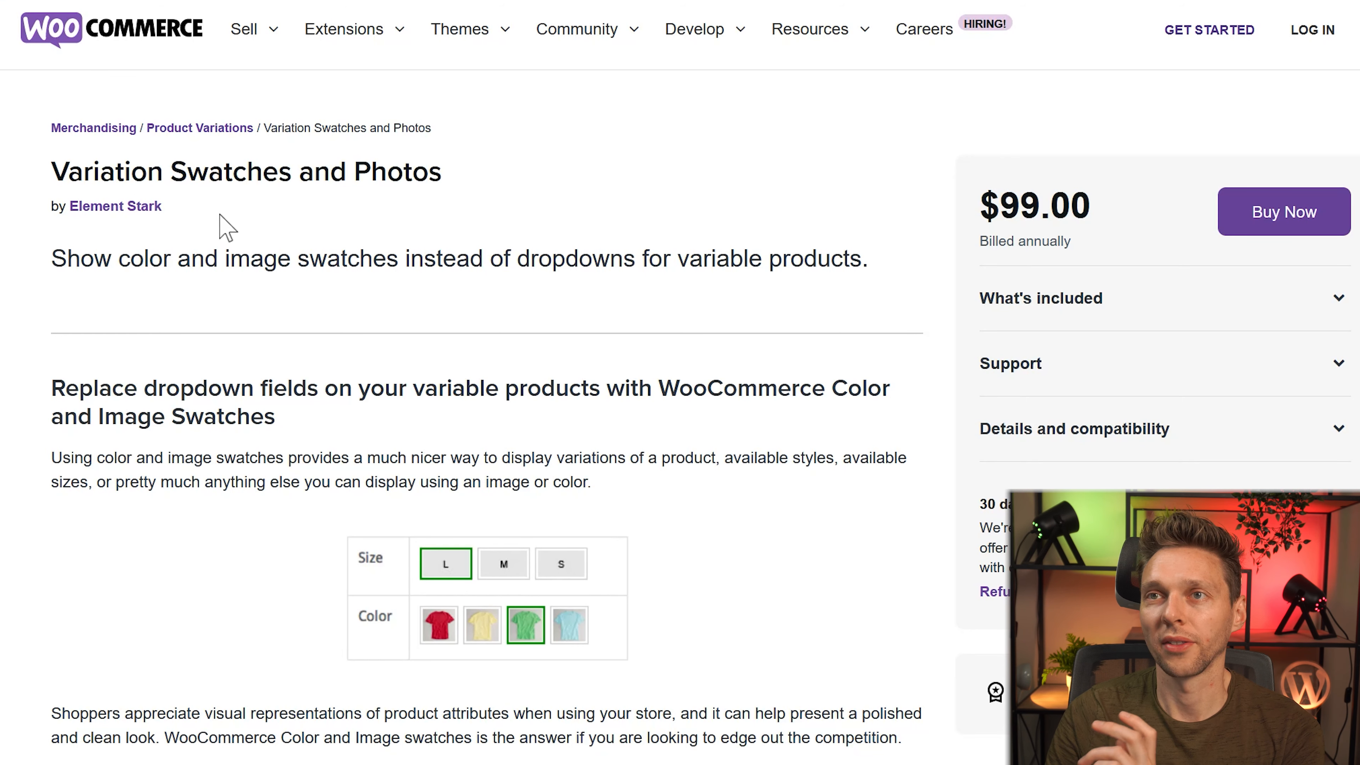
# Step: Examine the WooCommerce page of the Variation Swatches and Photos extension
pyautogui.moveTo(67, 170); pyautogui.dragTo(422, 175)
pyautogui.click(421, 175)
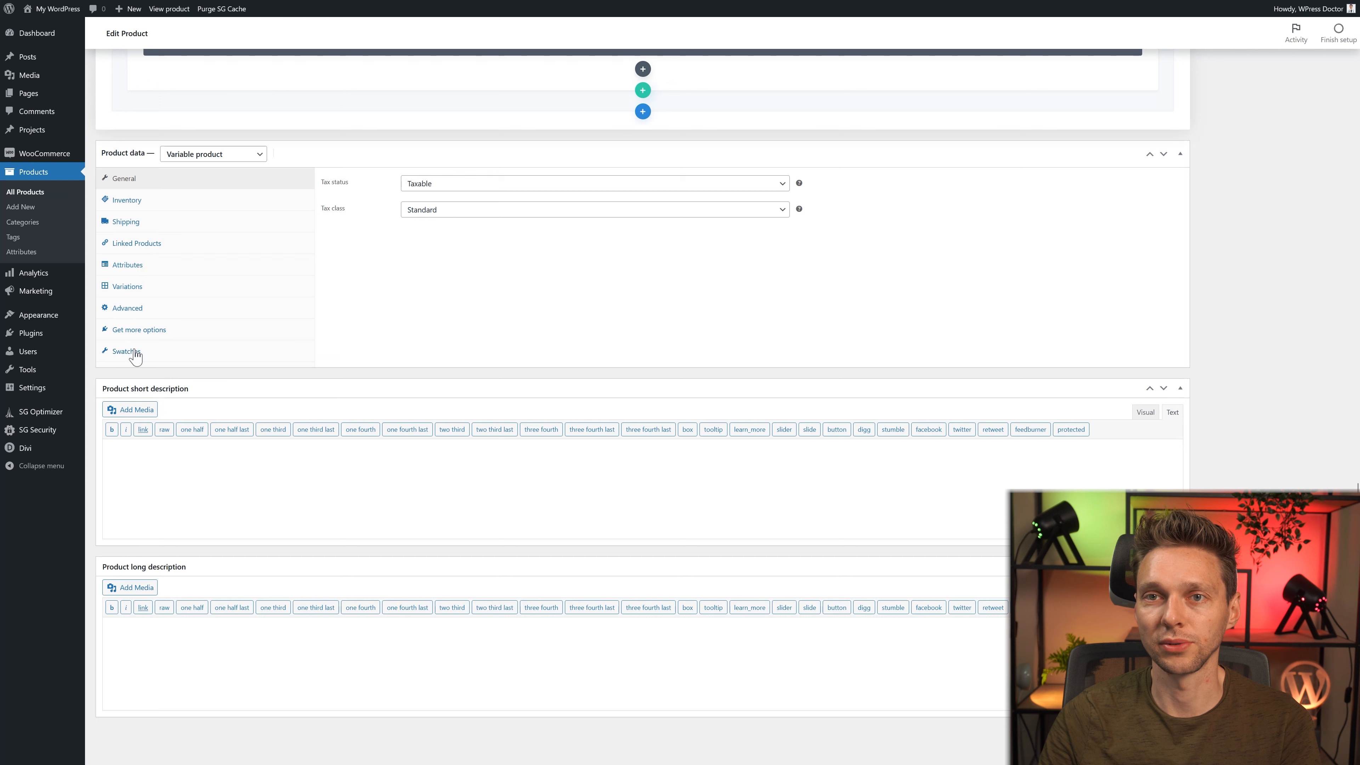
# Step: Open the swatch type choices for the Protein product's Flavors attribute
pyautogui.click(131, 351)
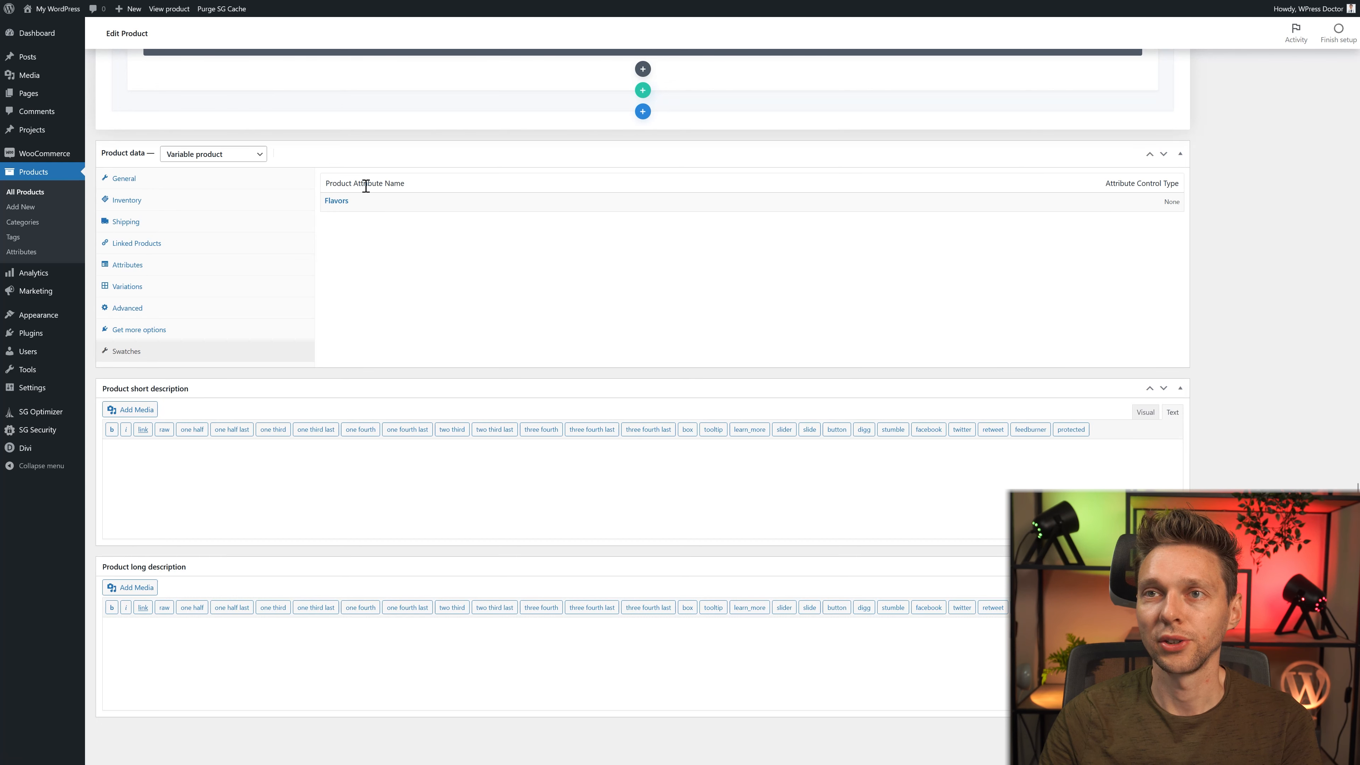
pyautogui.click(1071, 204)
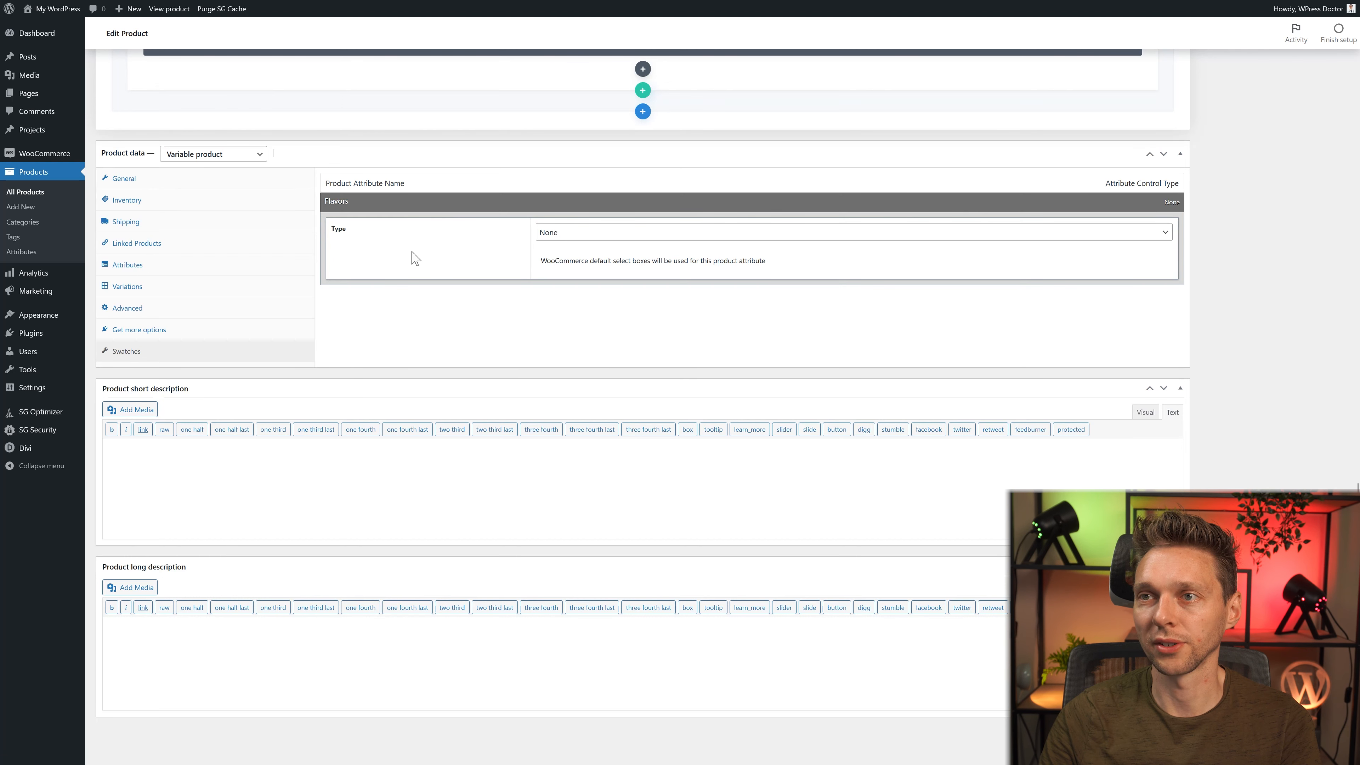
pyautogui.click(575, 236)
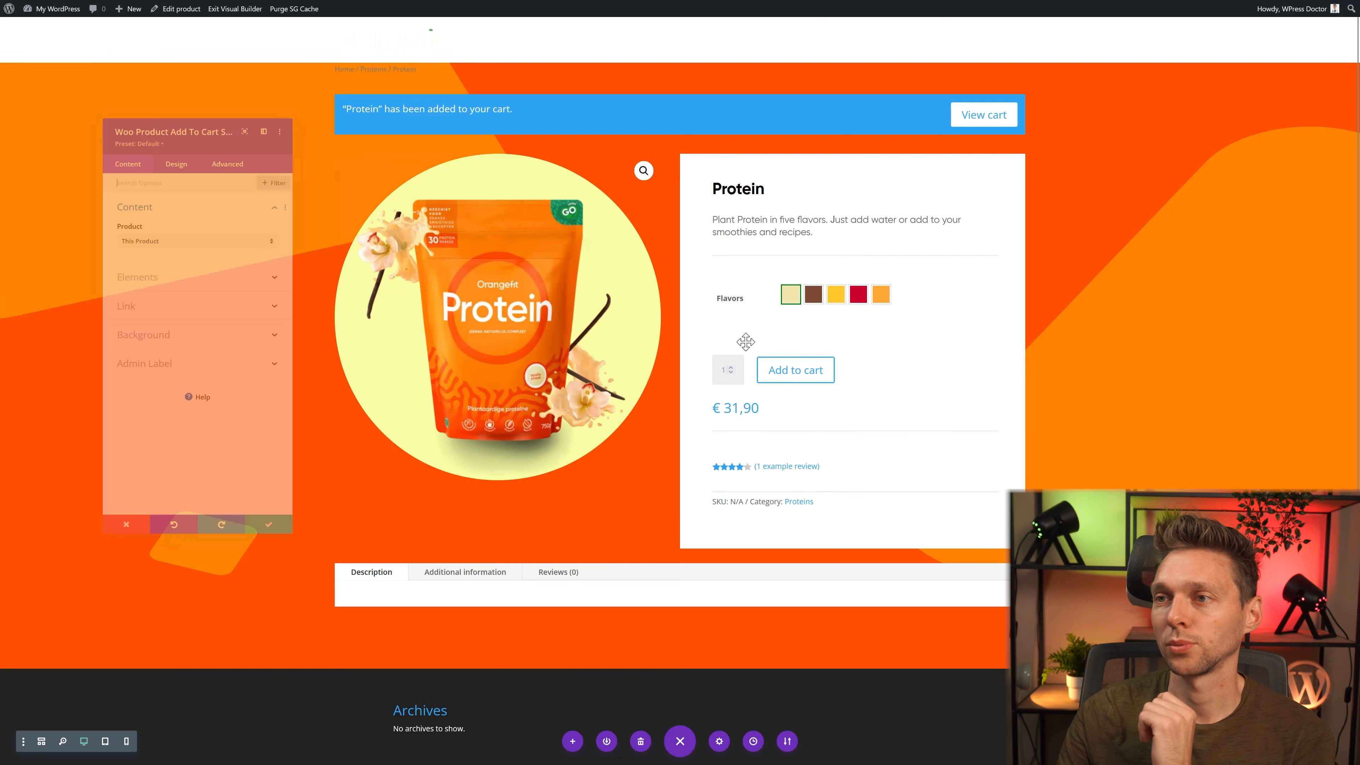
# Step: Enable custom styles for the Add to cart button, set its background to #00ac4a and store that green as a global color
pyautogui.click(756, 356)
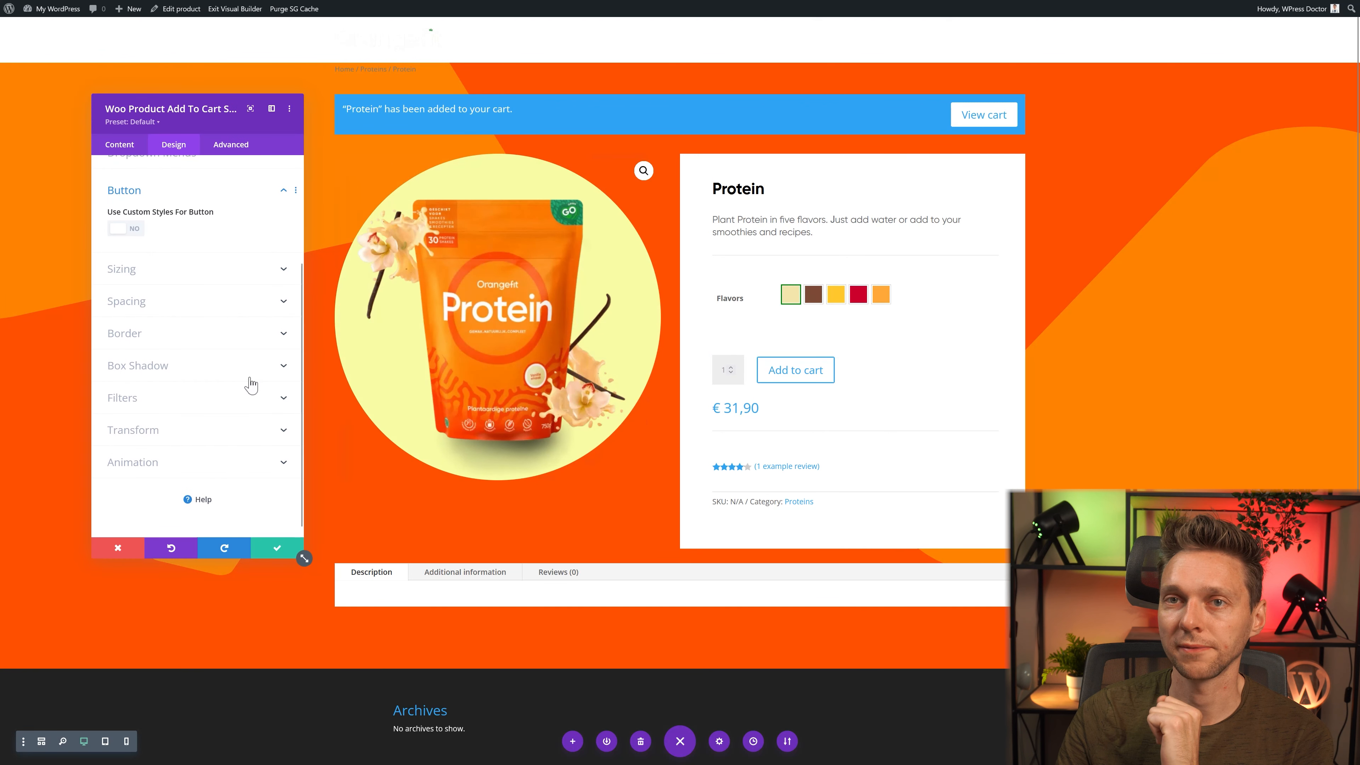
pyautogui.click(127, 228)
pyautogui.scroll(-1, 148, 316)
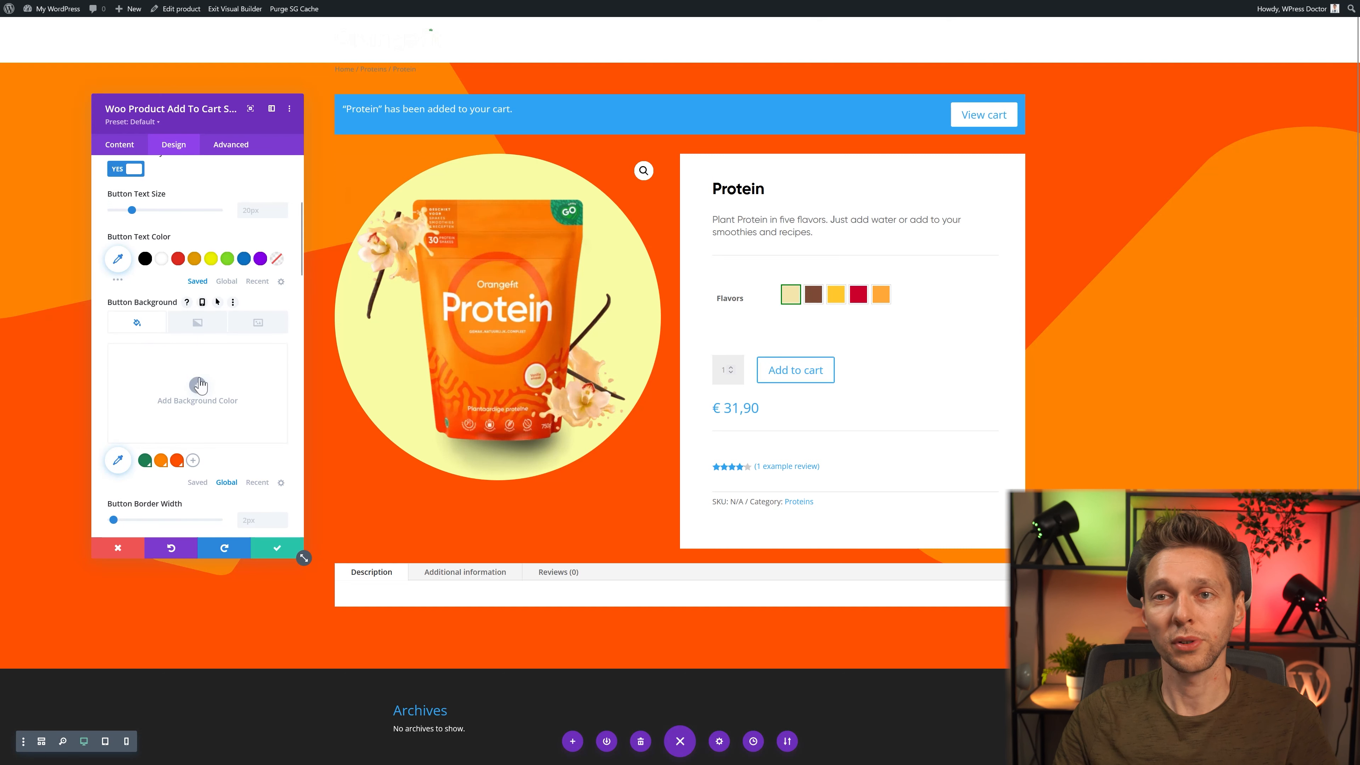
pyautogui.click(198, 386)
pyautogui.click(151, 355)
pyautogui.write('#00ac4a')
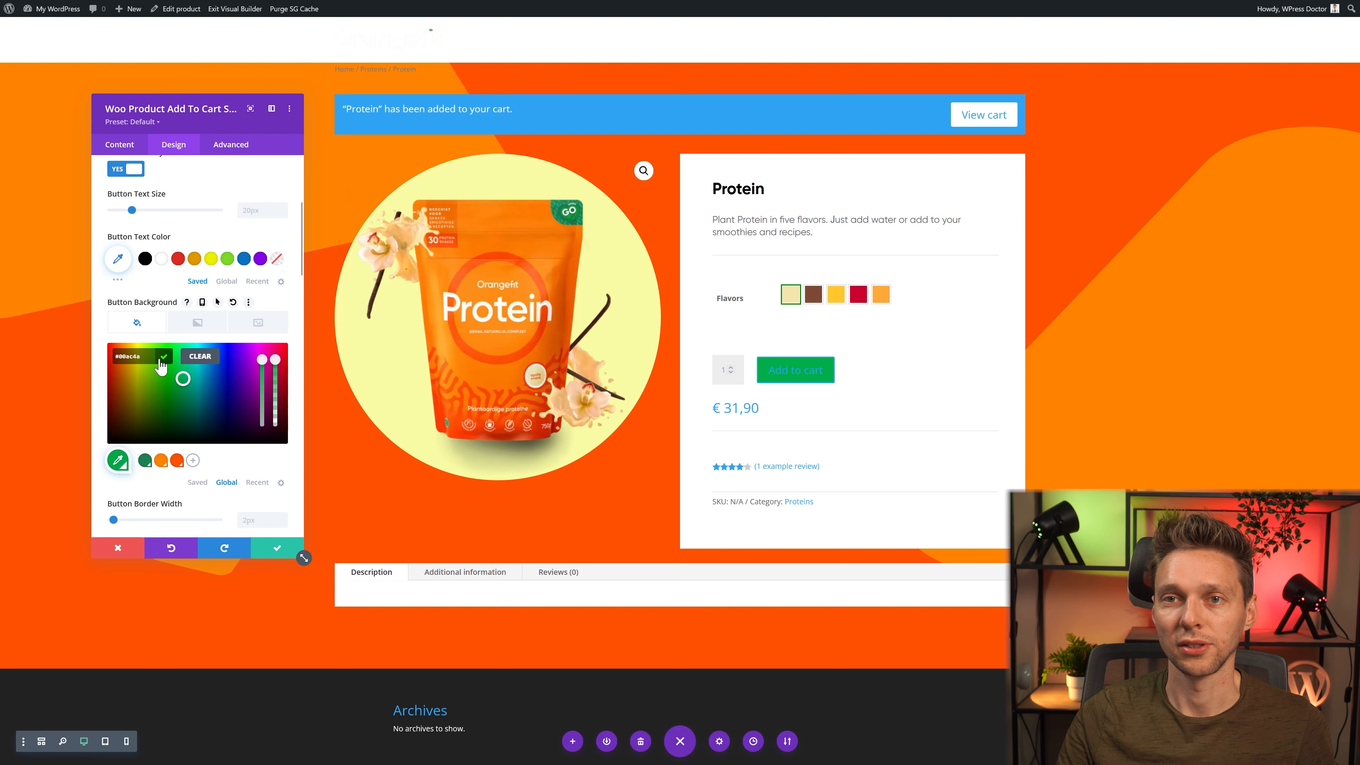
pyautogui.click(192, 459)
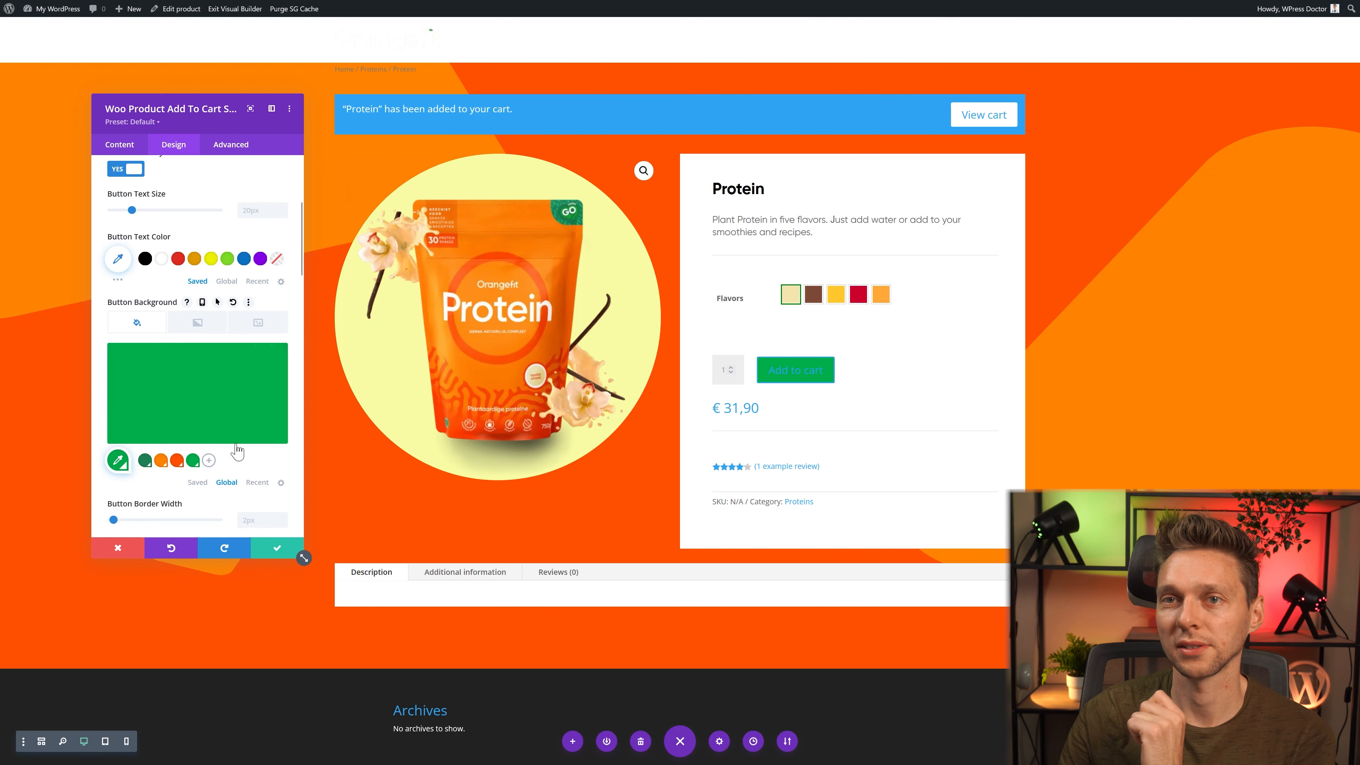
# Step: Give the Add to cart button white text, a 0px border width and a 25px border radius
pyautogui.click(162, 259)
pyautogui.click(262, 519)
pyautogui.write('0')
pyautogui.scroll(-6, 263, 508)
pyautogui.click(263, 285)
pyautogui.write('25')
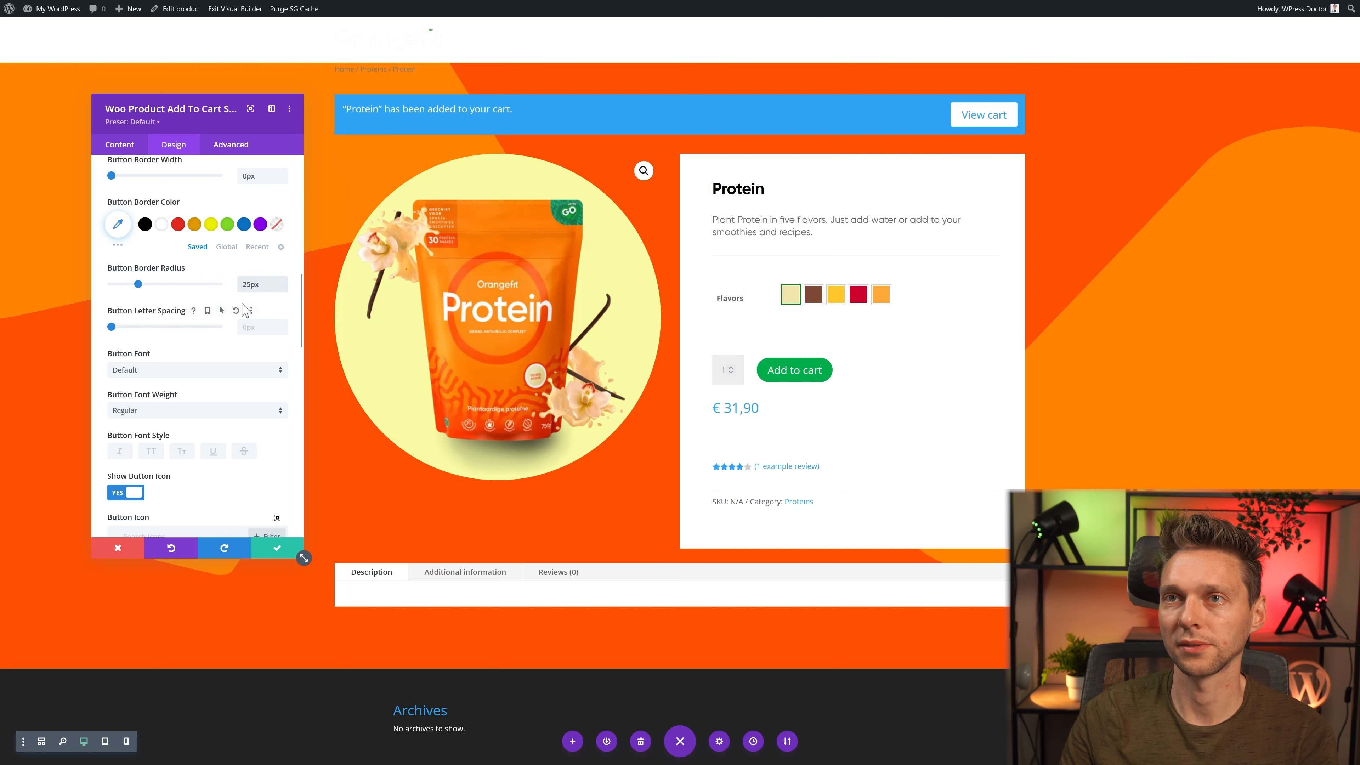
# Step: Set the Add to cart button's left and right padding to 25px
pyautogui.scroll(-15, 214, 305)
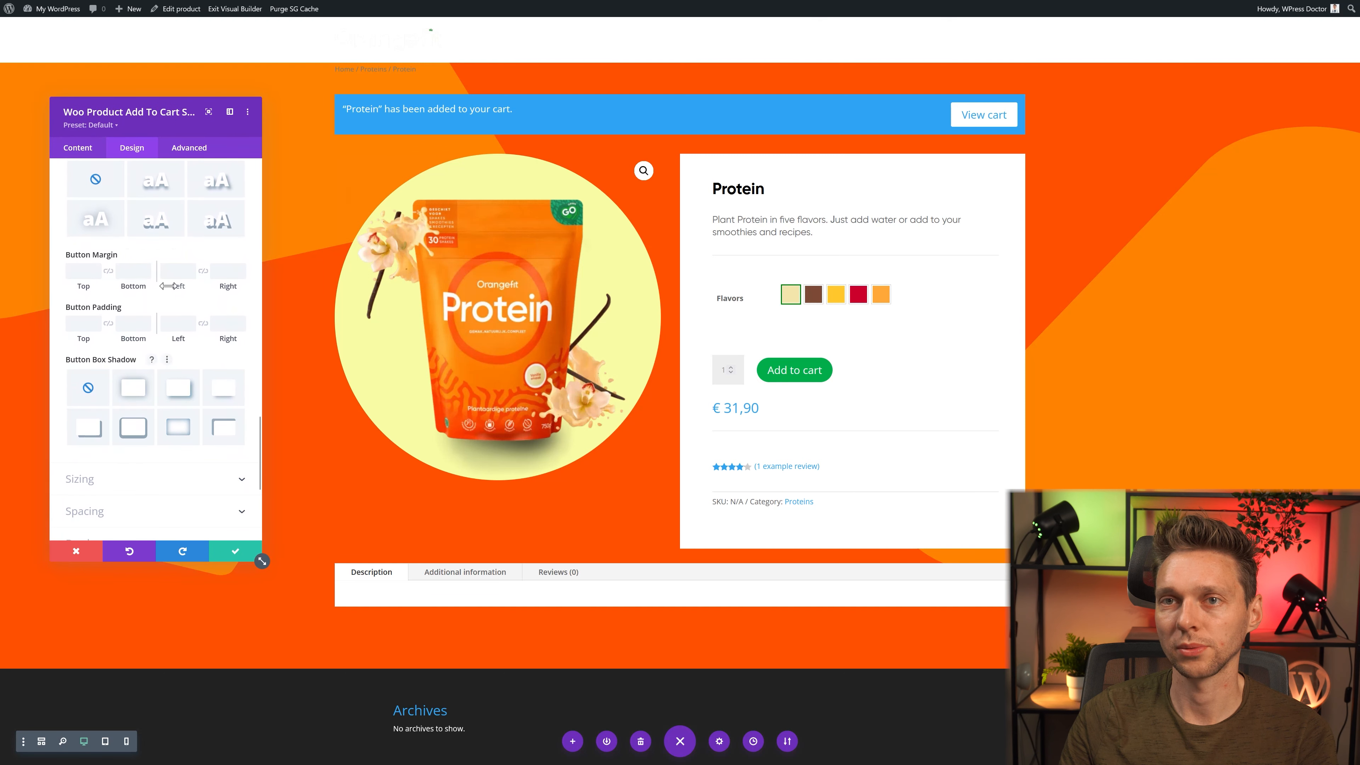
pyautogui.click(174, 323)
pyautogui.write('25')
pyautogui.click(203, 323)
pyautogui.moveTo(175, 338); pyautogui.dragTo(262, 341)
# Step: Hide the Add to cart button's icon and set its text in a bold font
pyautogui.scroll(7, 192, 351)
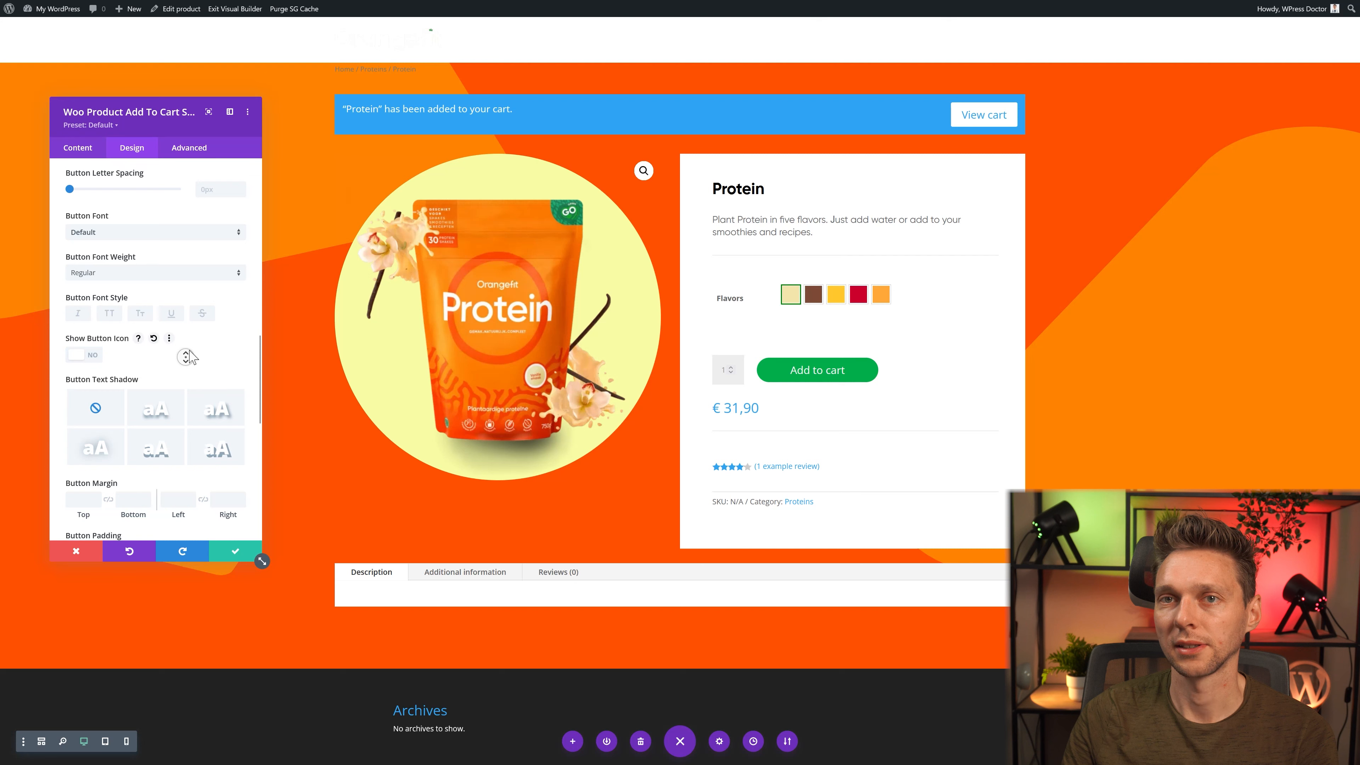
pyautogui.click(135, 280)
pyautogui.click(121, 123)
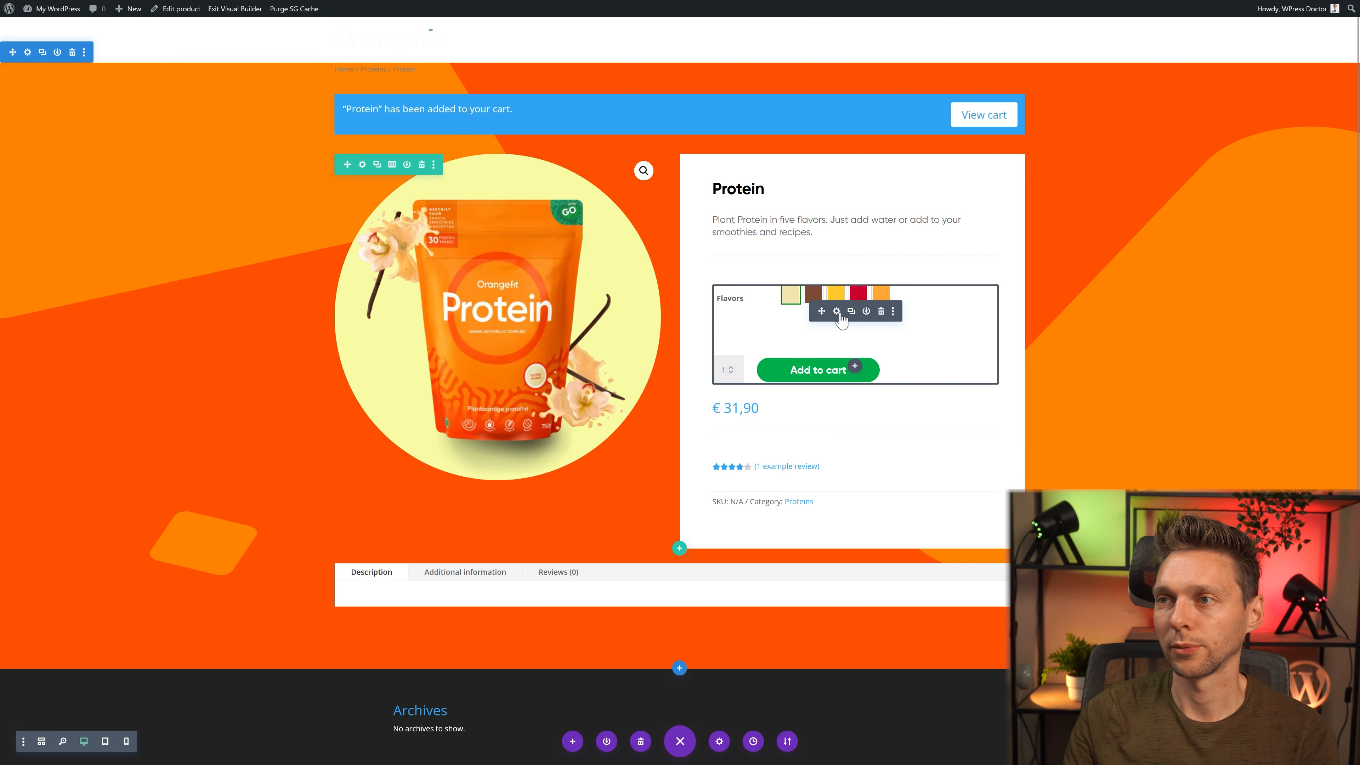
# Step: Style the quantity field with white normal and focus backgrounds, black text and the Gilroy Bold font
pyautogui.click(835, 311)
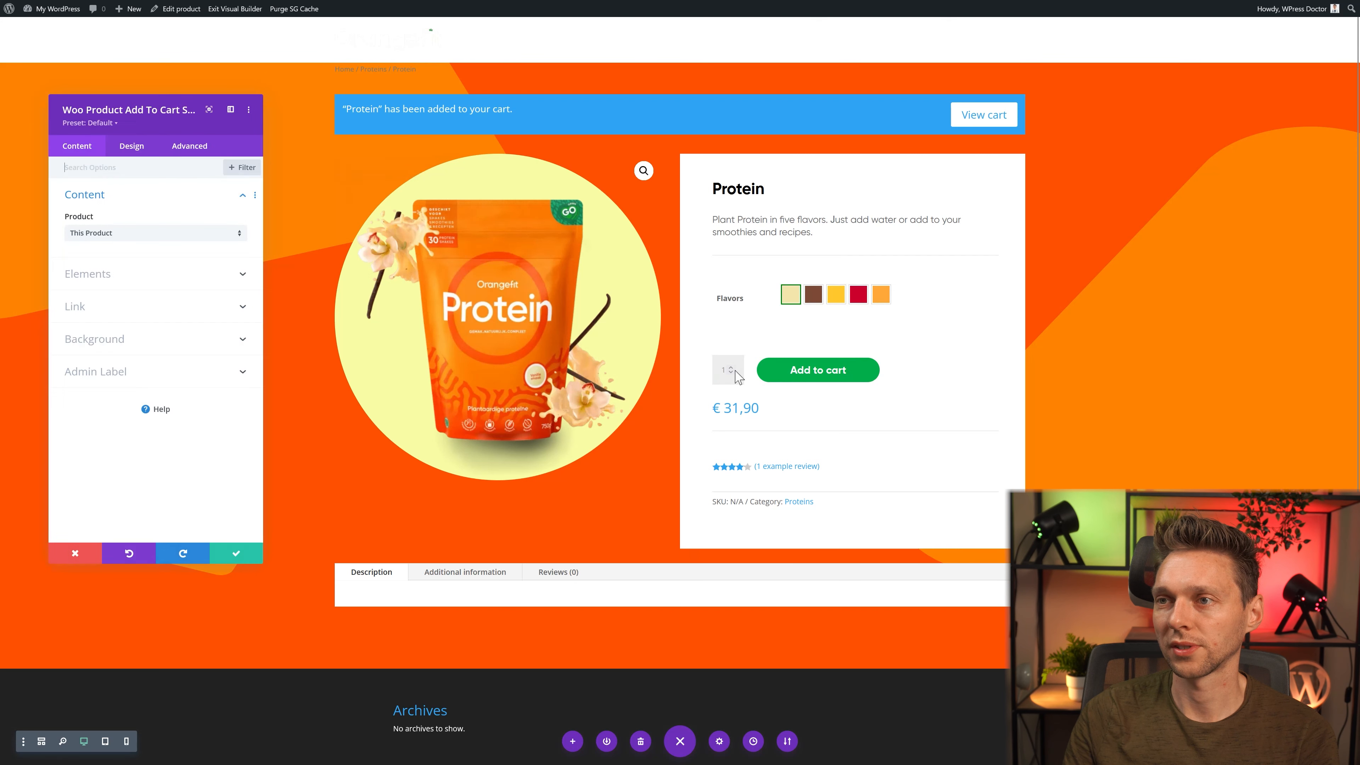
pyautogui.click(712, 355)
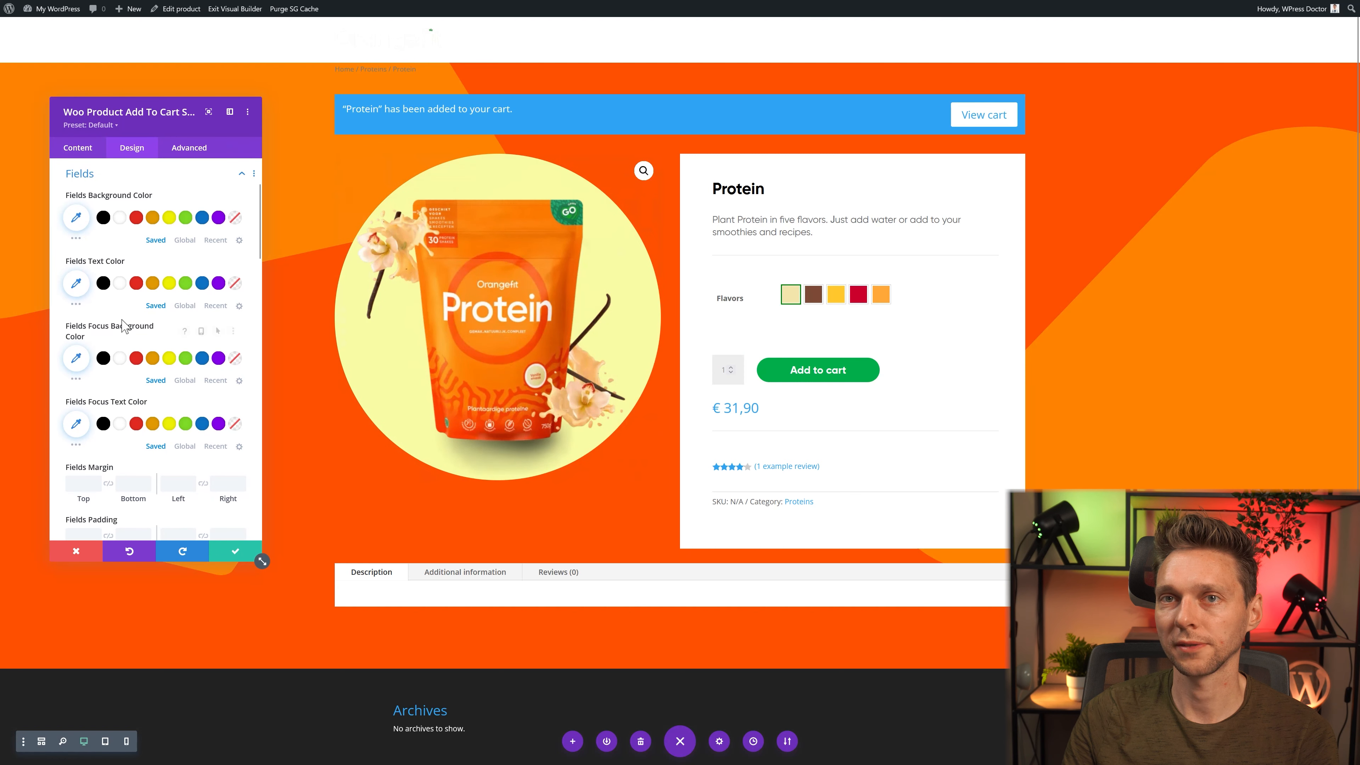
pyautogui.moveTo(146, 115); pyautogui.dragTo(193, 109)
pyautogui.click(167, 210)
pyautogui.click(150, 278)
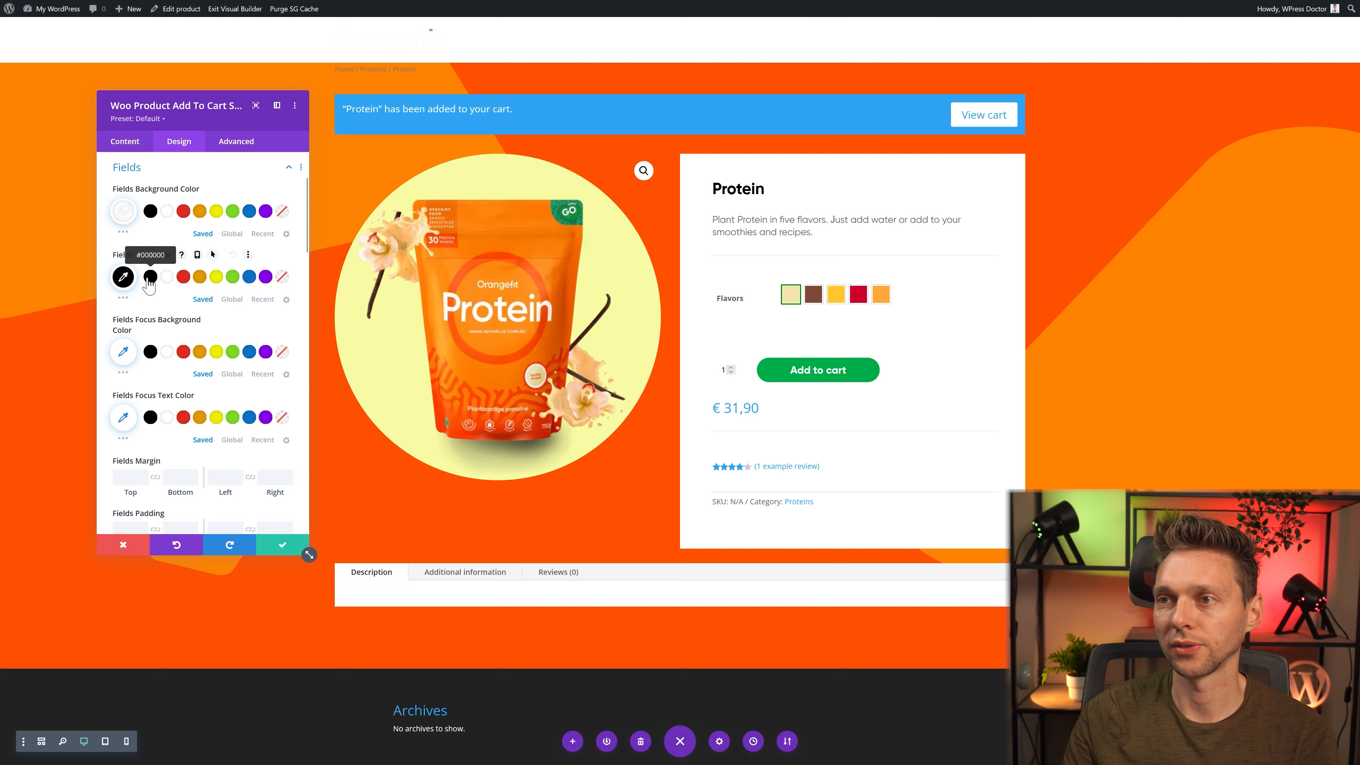
pyautogui.click(170, 356)
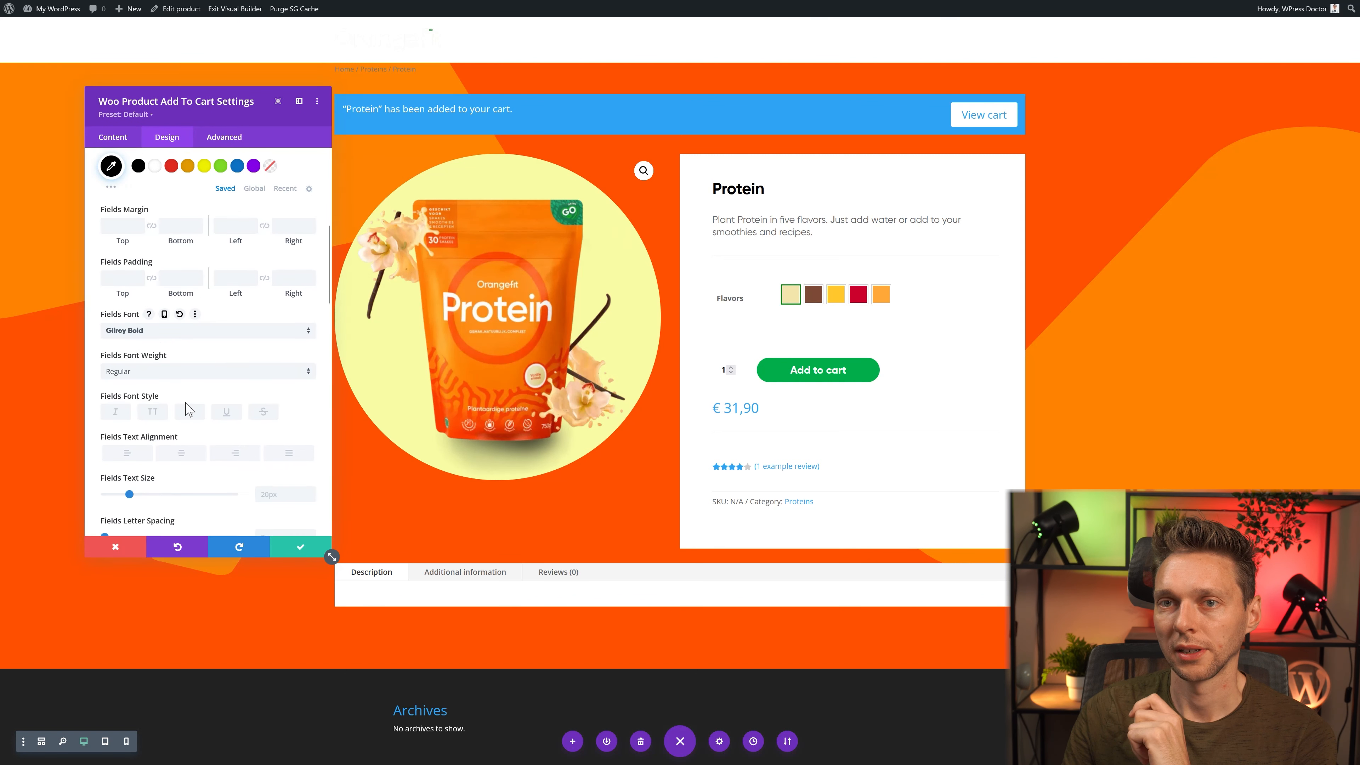
pyautogui.scroll(-2, 185, 412)
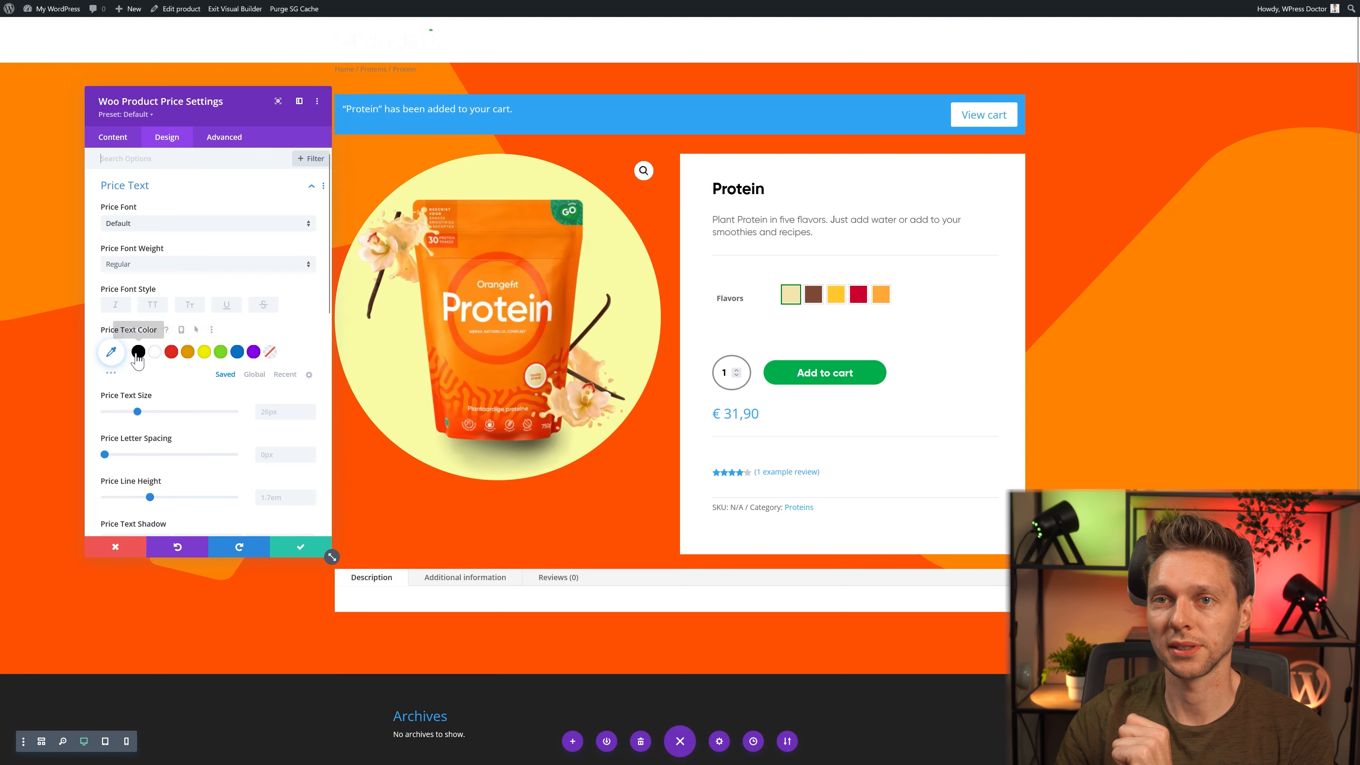
# Step: Set the product price's font to Gotham Book
pyautogui.click(128, 224)
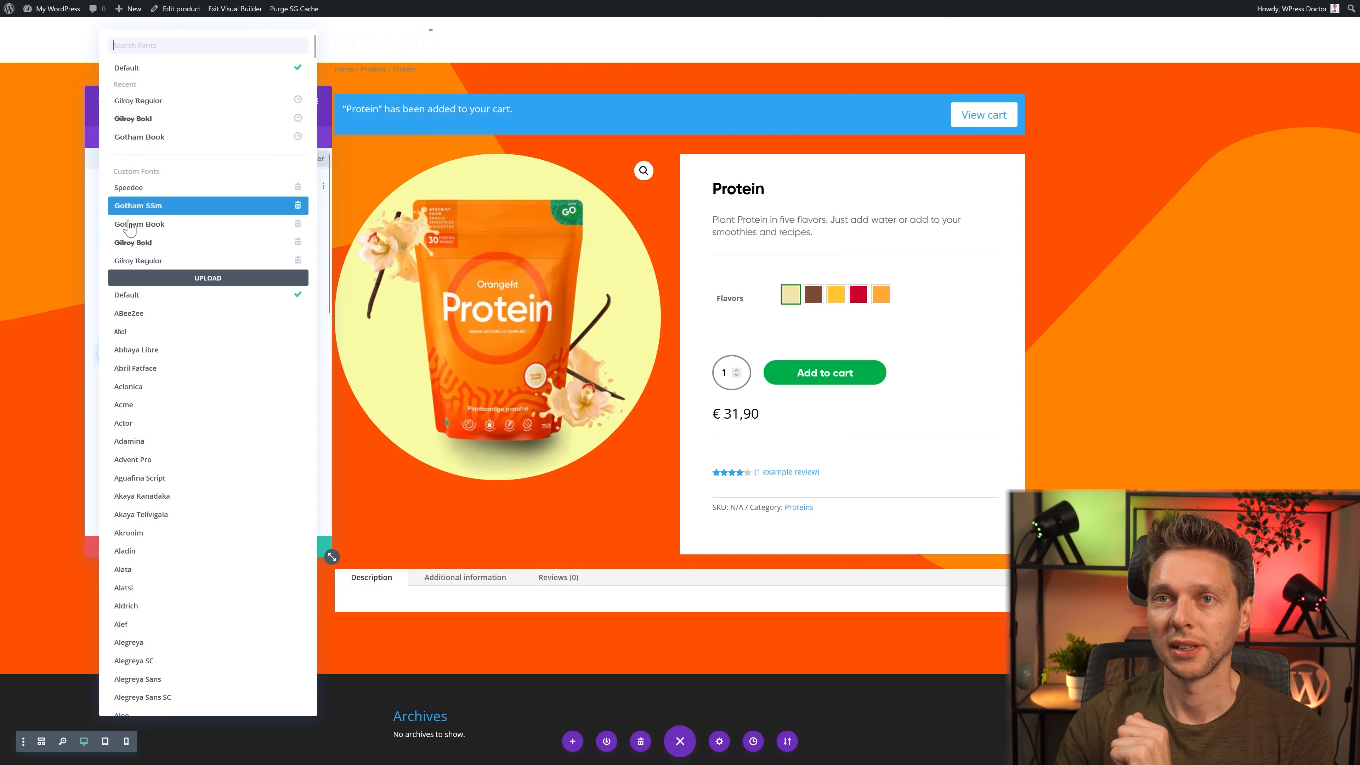
pyautogui.click(179, 225)
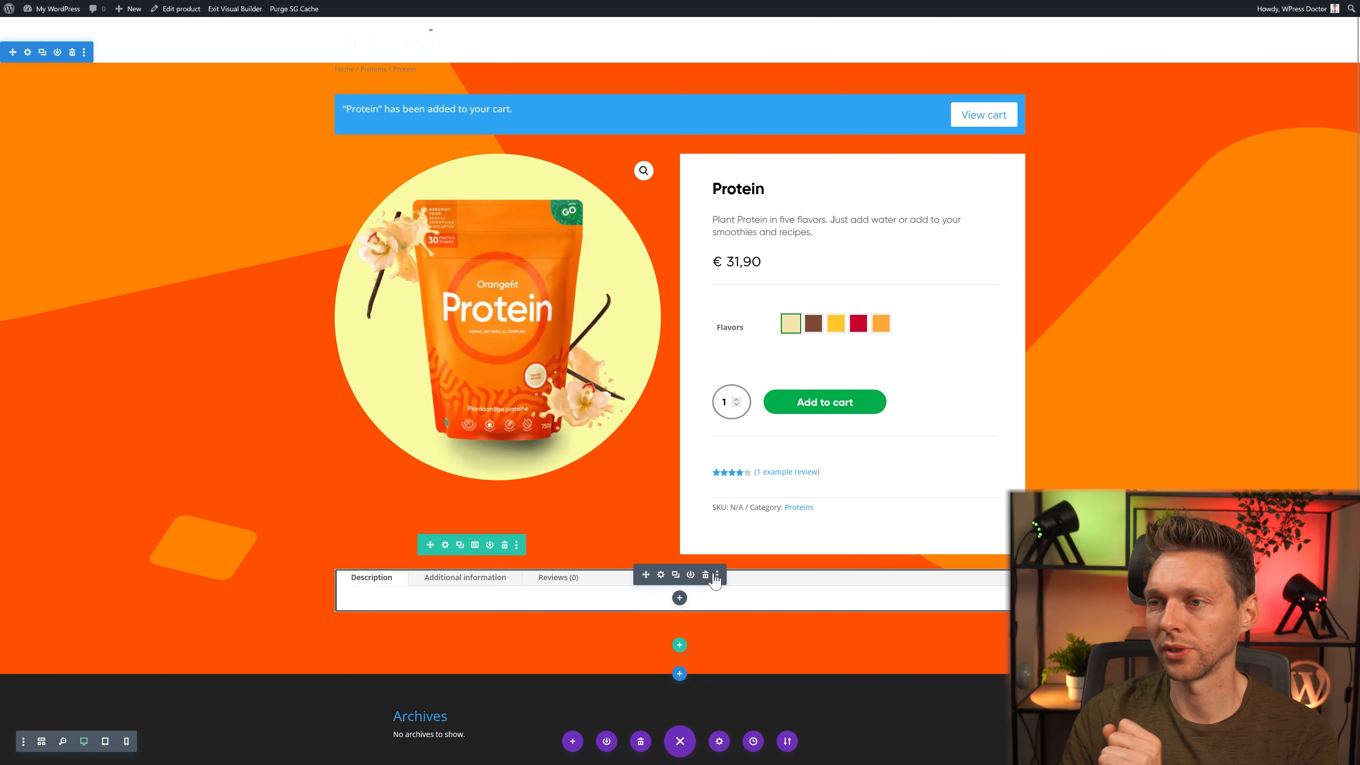
# Step: Delete the product tabs, the SKU and category details, and the star rating from the product page
pyautogui.click(706, 576)
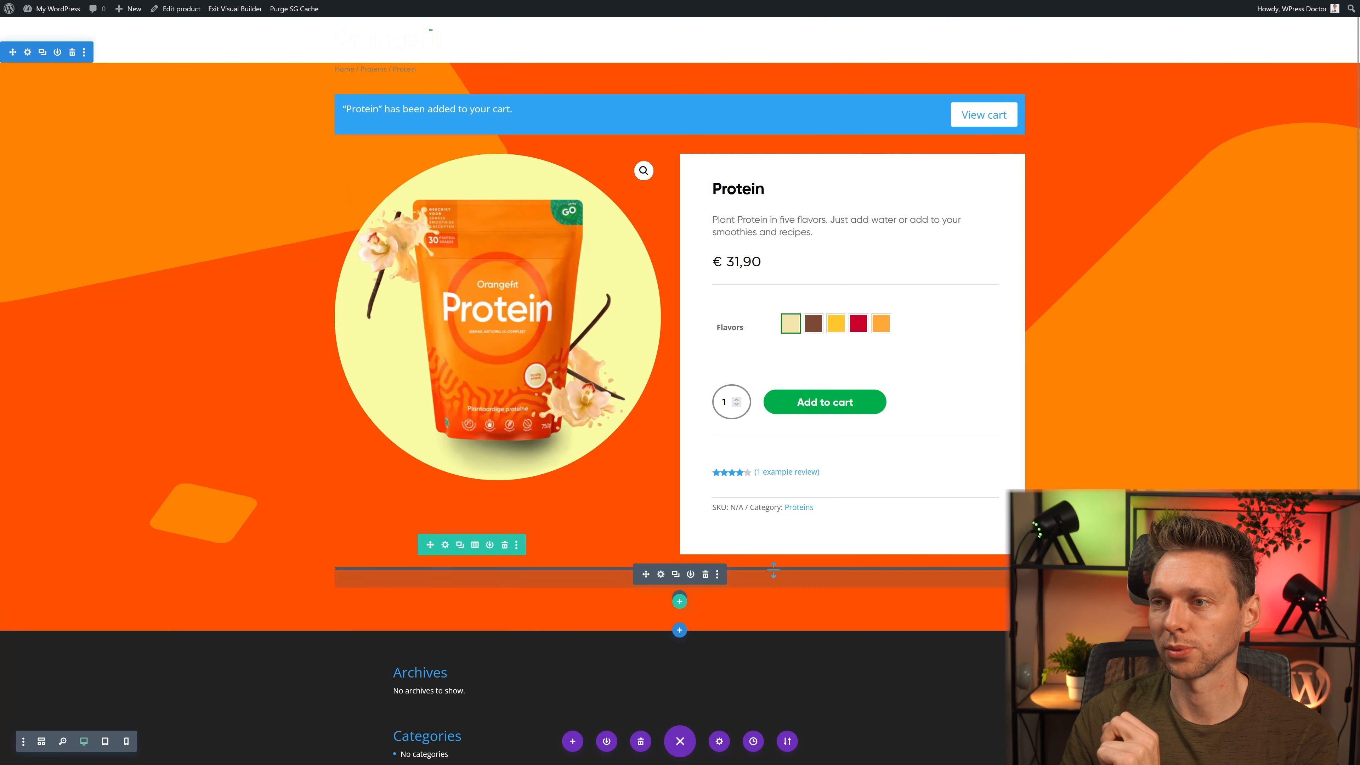
pyautogui.click(881, 502)
pyautogui.click(881, 471)
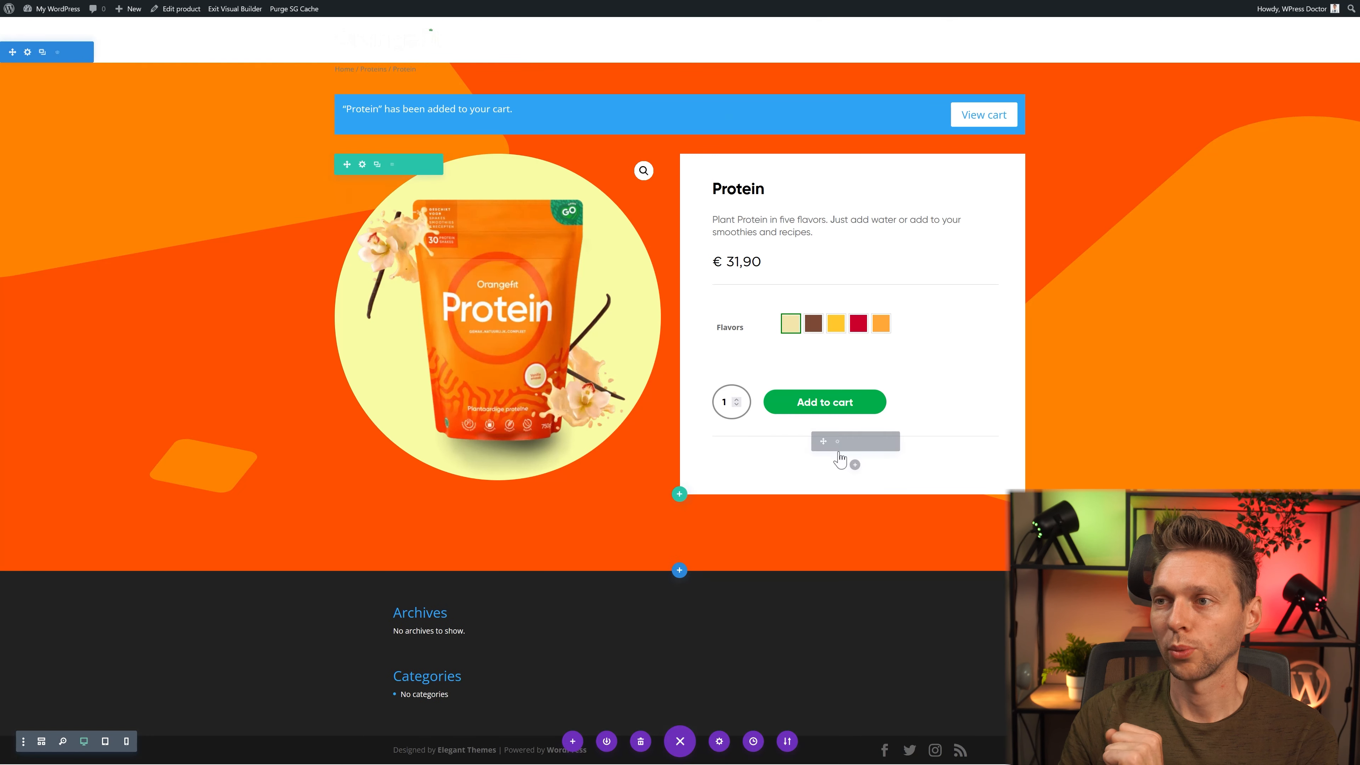
# Step: Add a "Delivery 3-5 days worldwide" blurb with a clock icon below the last divider and color the icon dark green
pyautogui.click(855, 465)
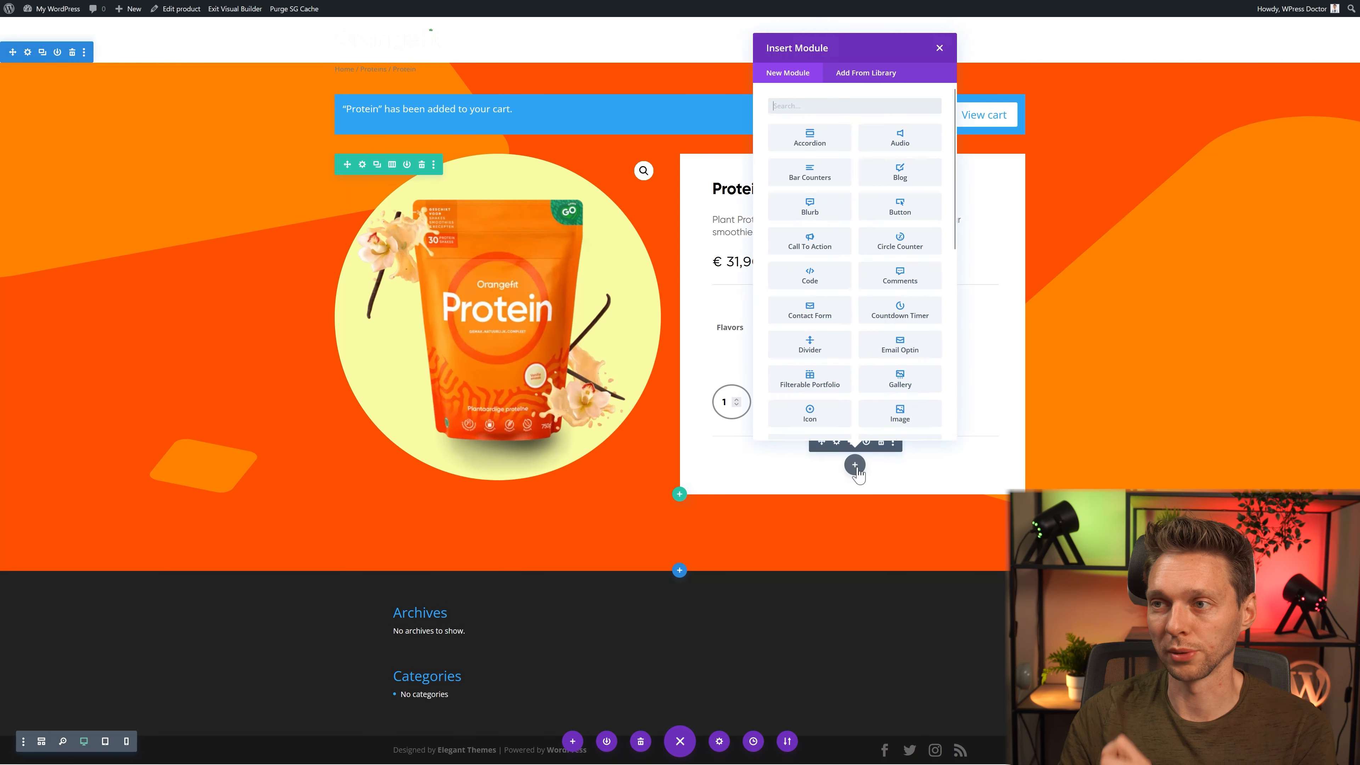
pyautogui.click(810, 206)
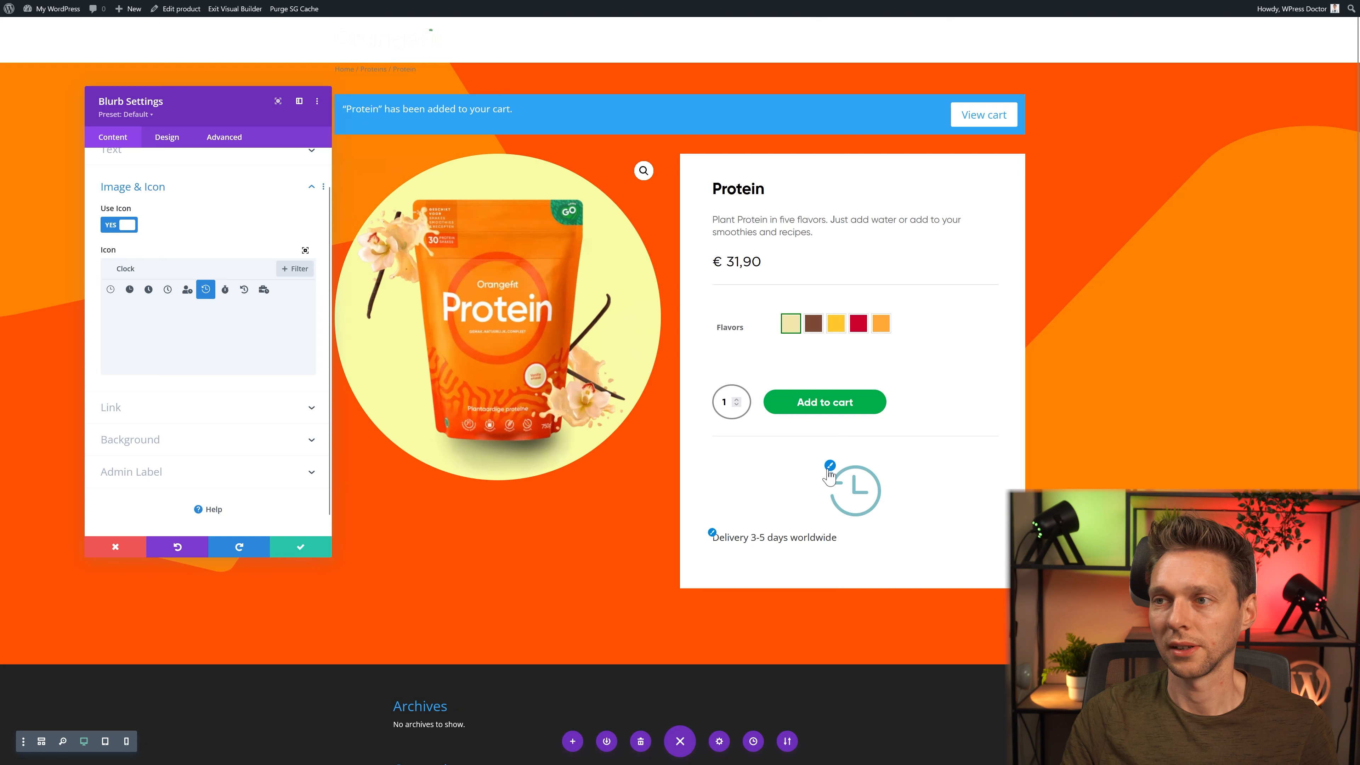
pyautogui.click(167, 136)
pyautogui.click(132, 185)
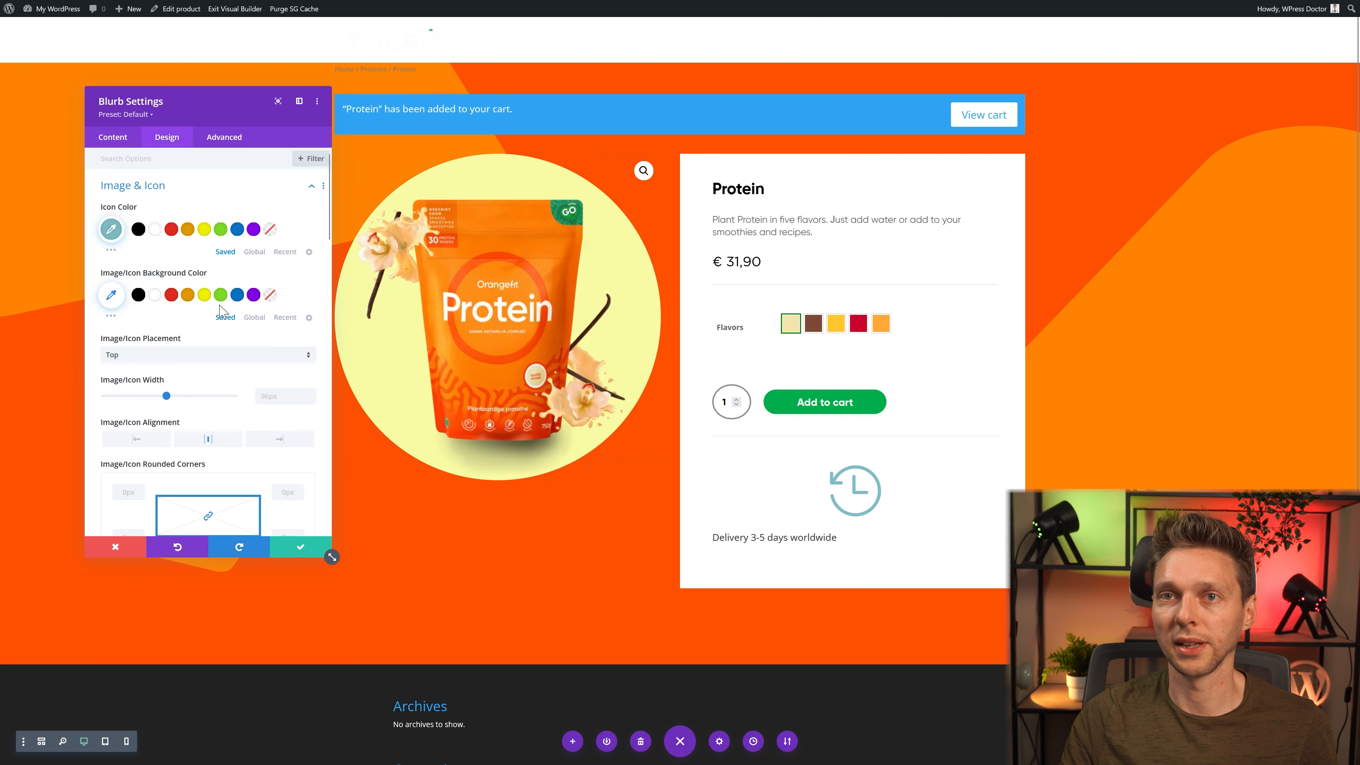
pyautogui.click(138, 229)
pyautogui.click(254, 251)
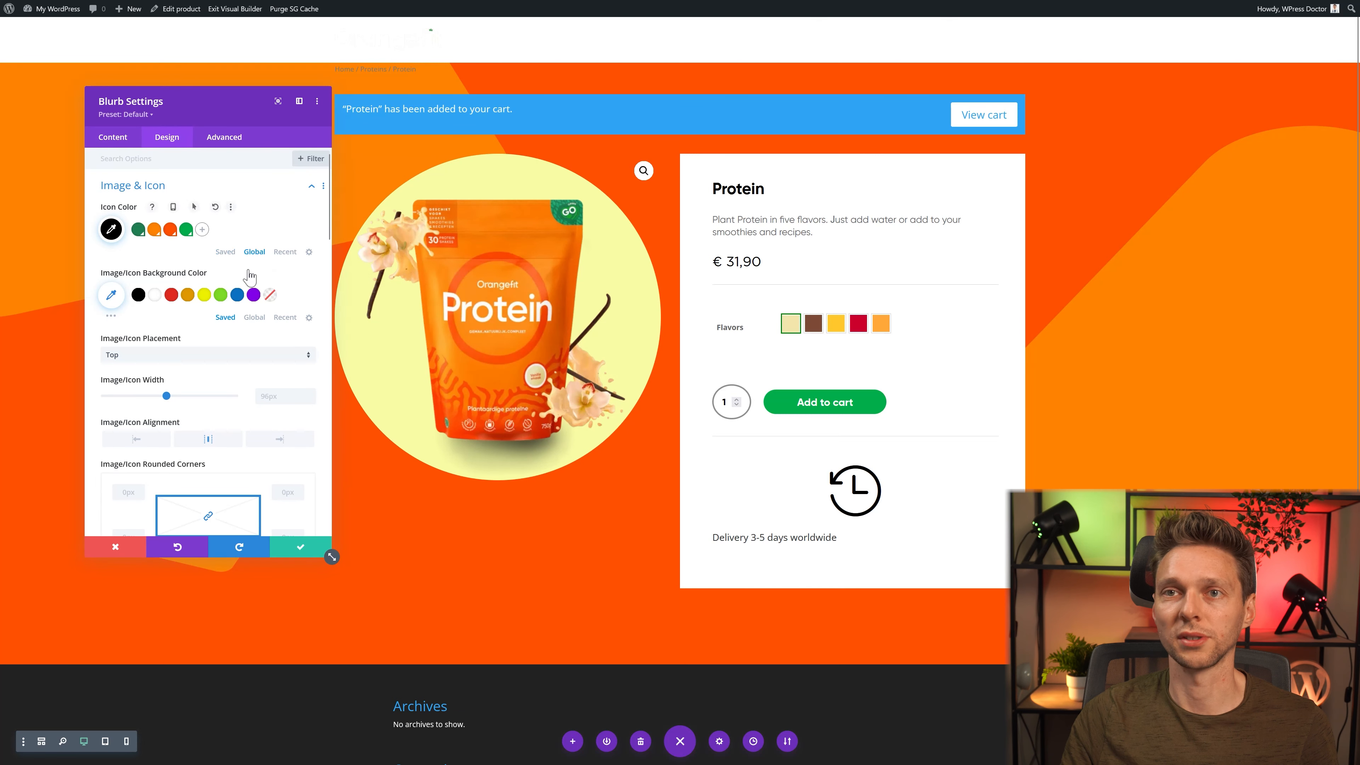
pyautogui.click(138, 229)
# Step: Place the delivery blurb's icon to the left of its text and shrink it to 24px
pyautogui.click(148, 355)
pyautogui.click(129, 382)
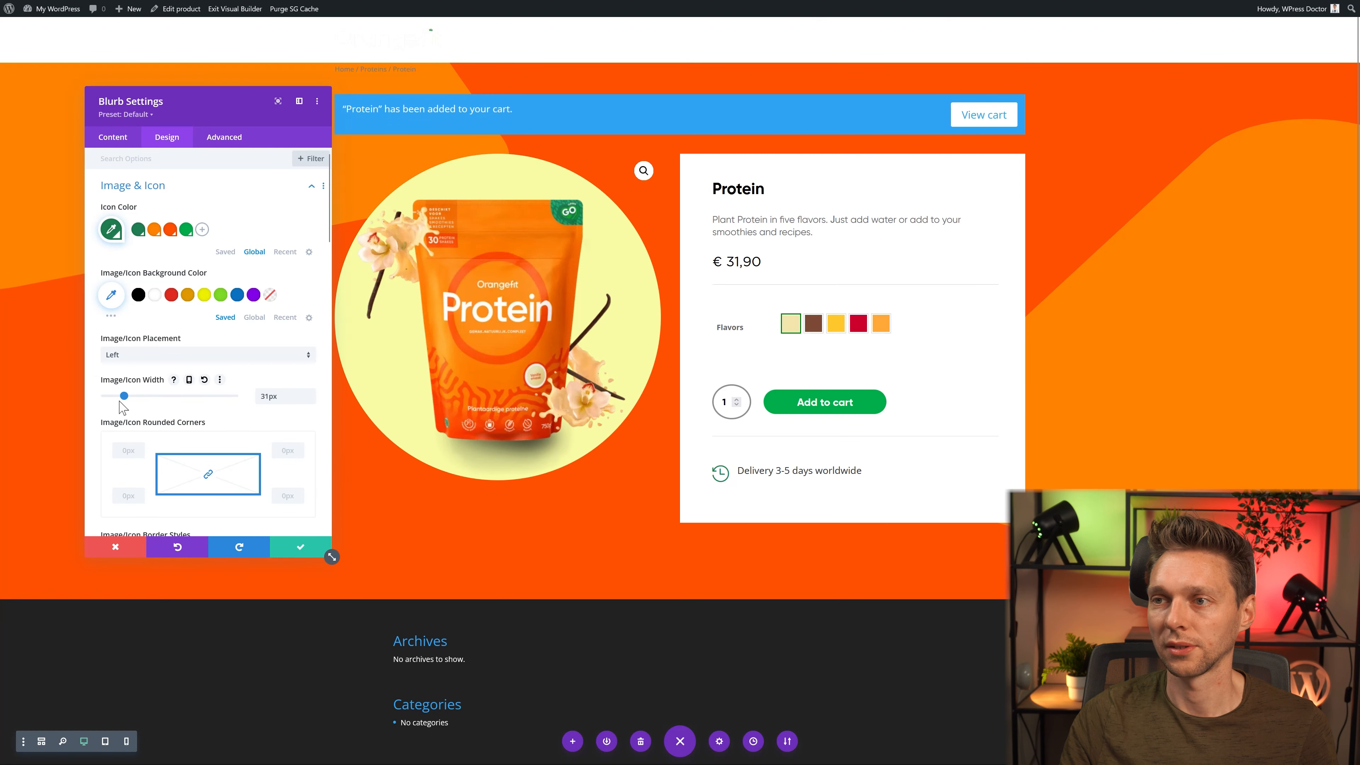
pyautogui.click(303, 552)
pyautogui.click(301, 546)
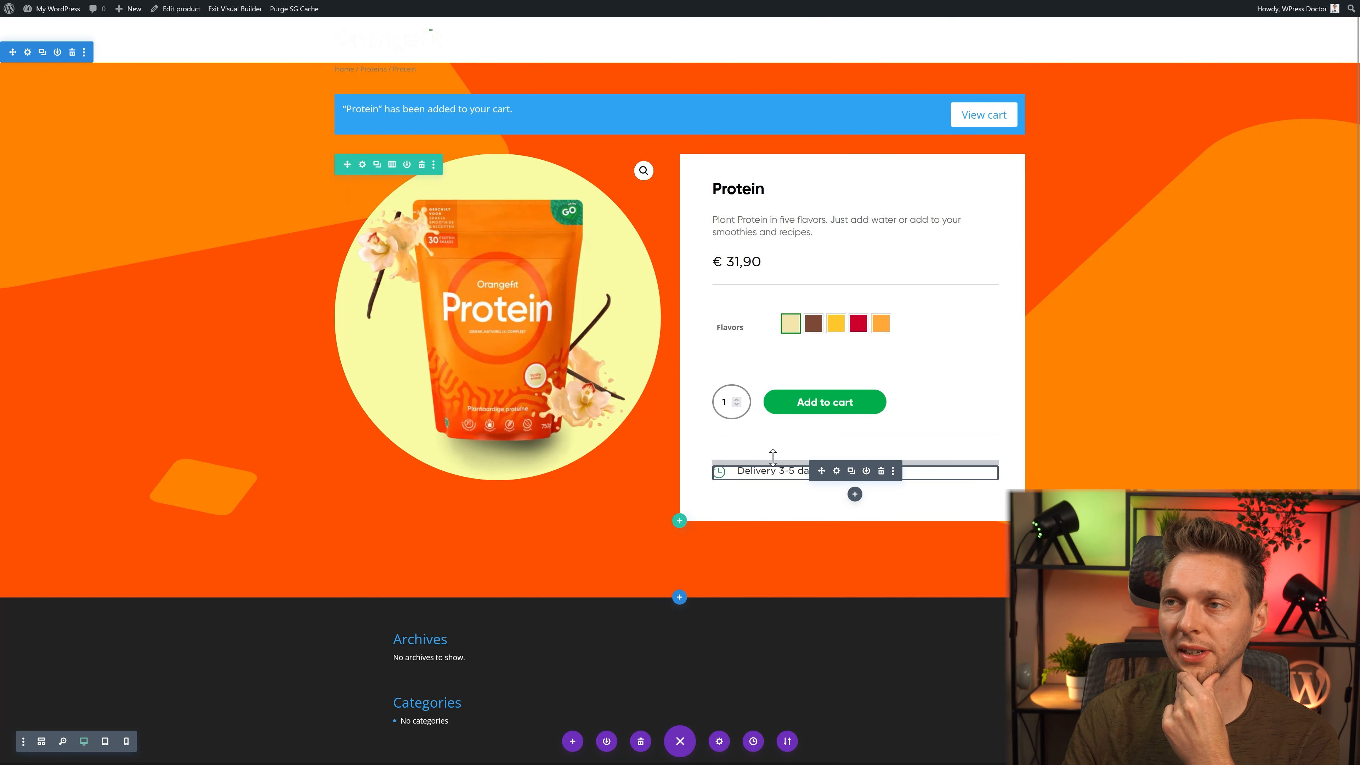
# Step: Insert a two-column specialty section below the product section, with a single-column row in its second column
pyautogui.click(679, 597)
pyautogui.click(679, 558)
pyautogui.click(615, 461)
pyautogui.scroll(-3, 750, 455)
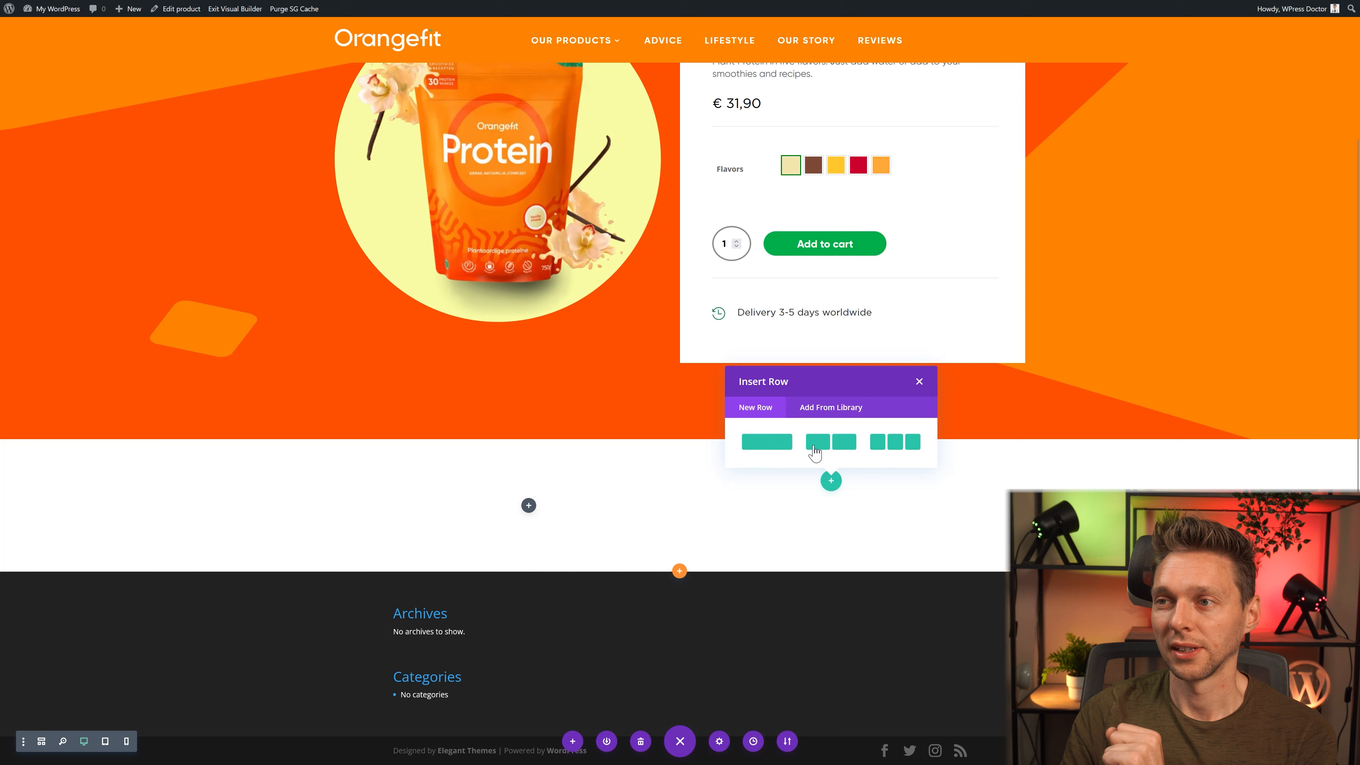
pyautogui.click(758, 447)
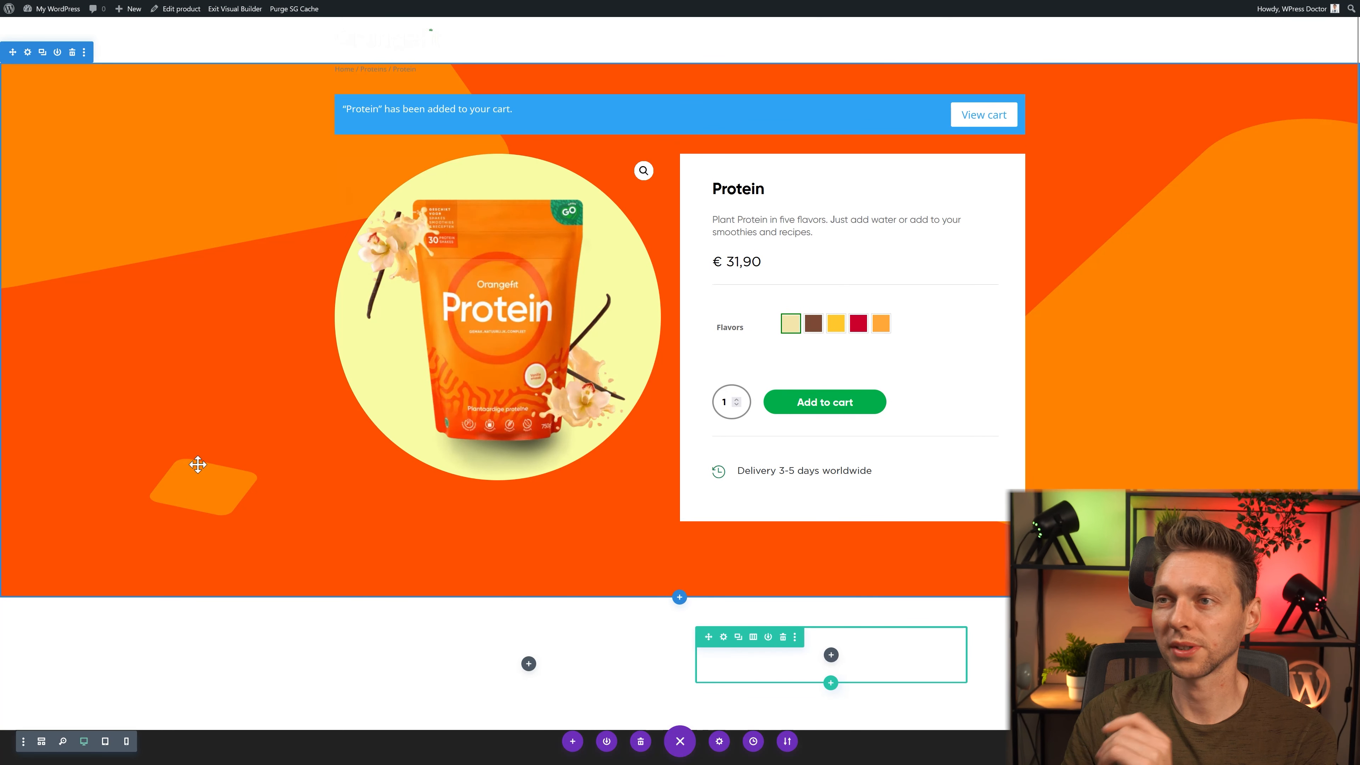
# Step: Paste the product section's copied styles onto the new specialty section to give it the same orange background
pyautogui.scroll(-2, 194, 459)
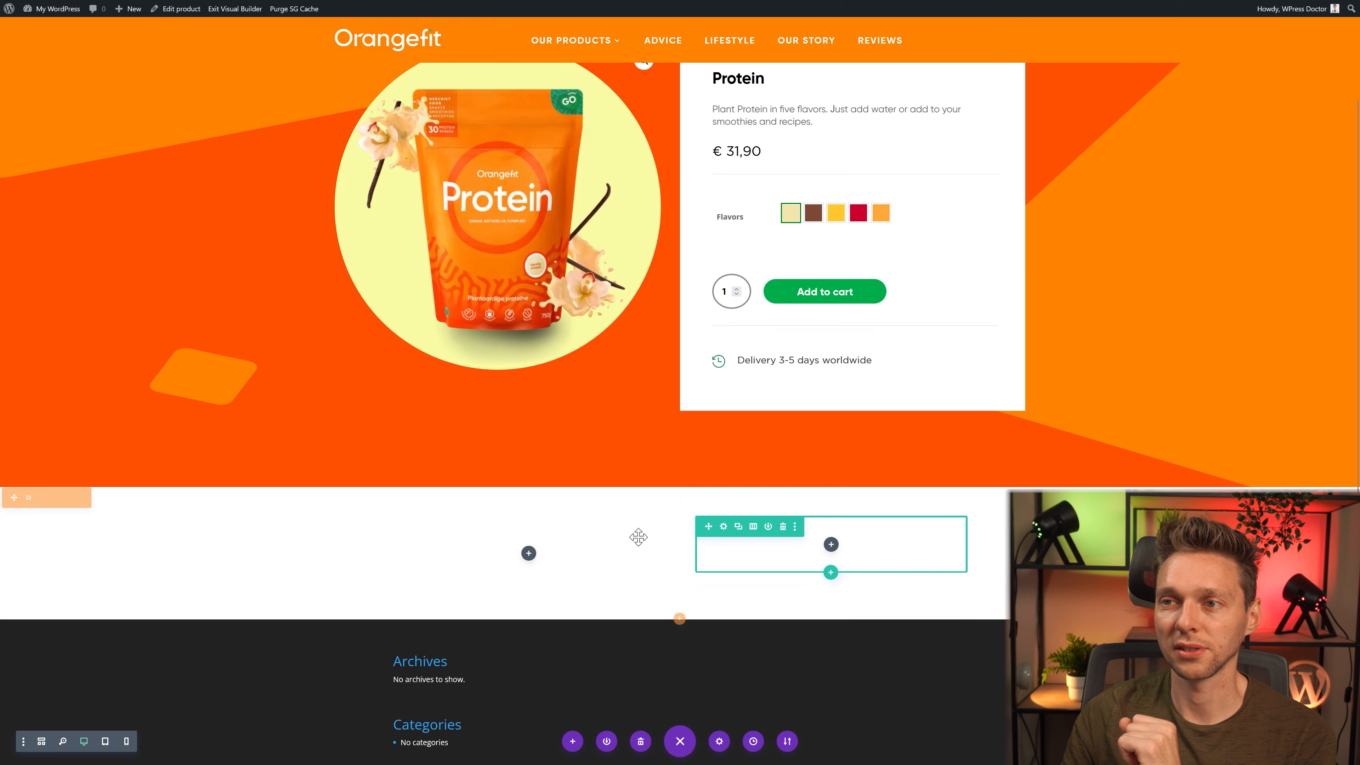
pyautogui.click(85, 499)
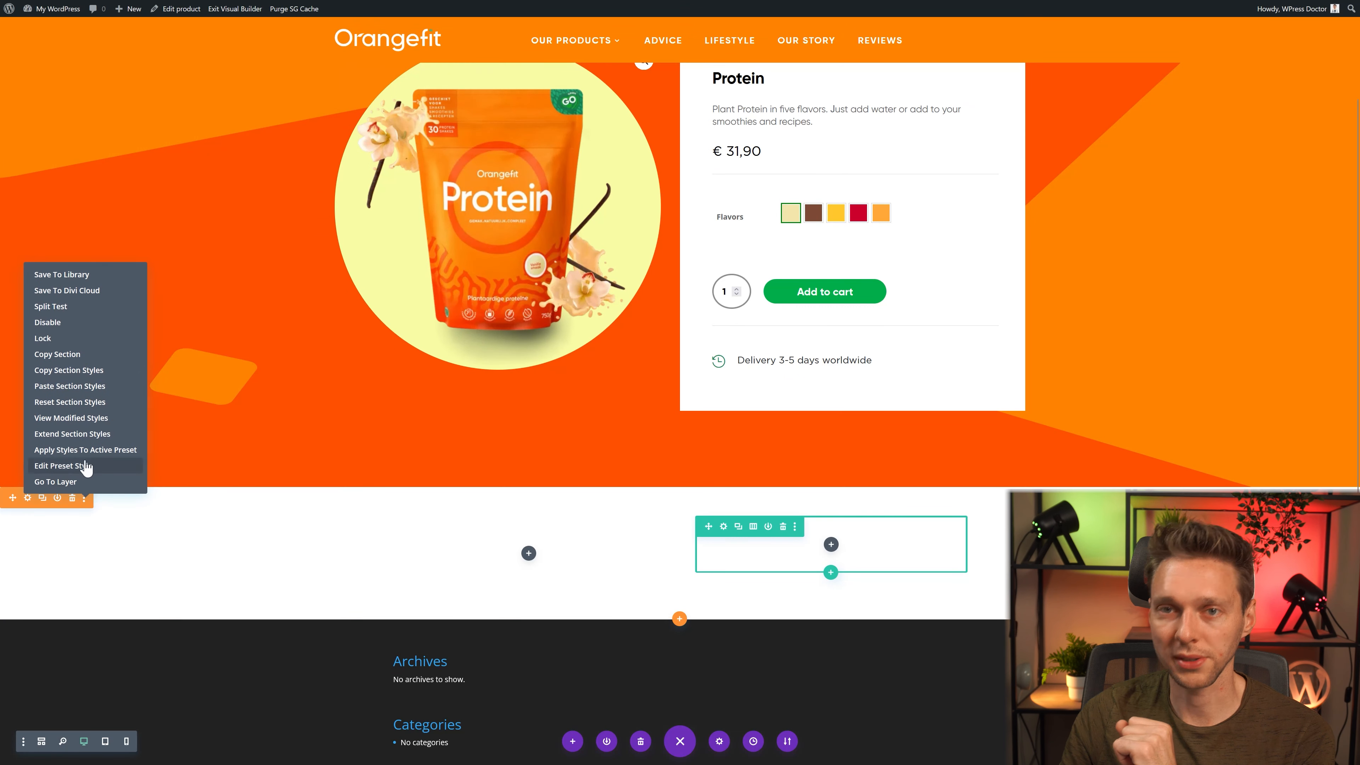
pyautogui.click(75, 385)
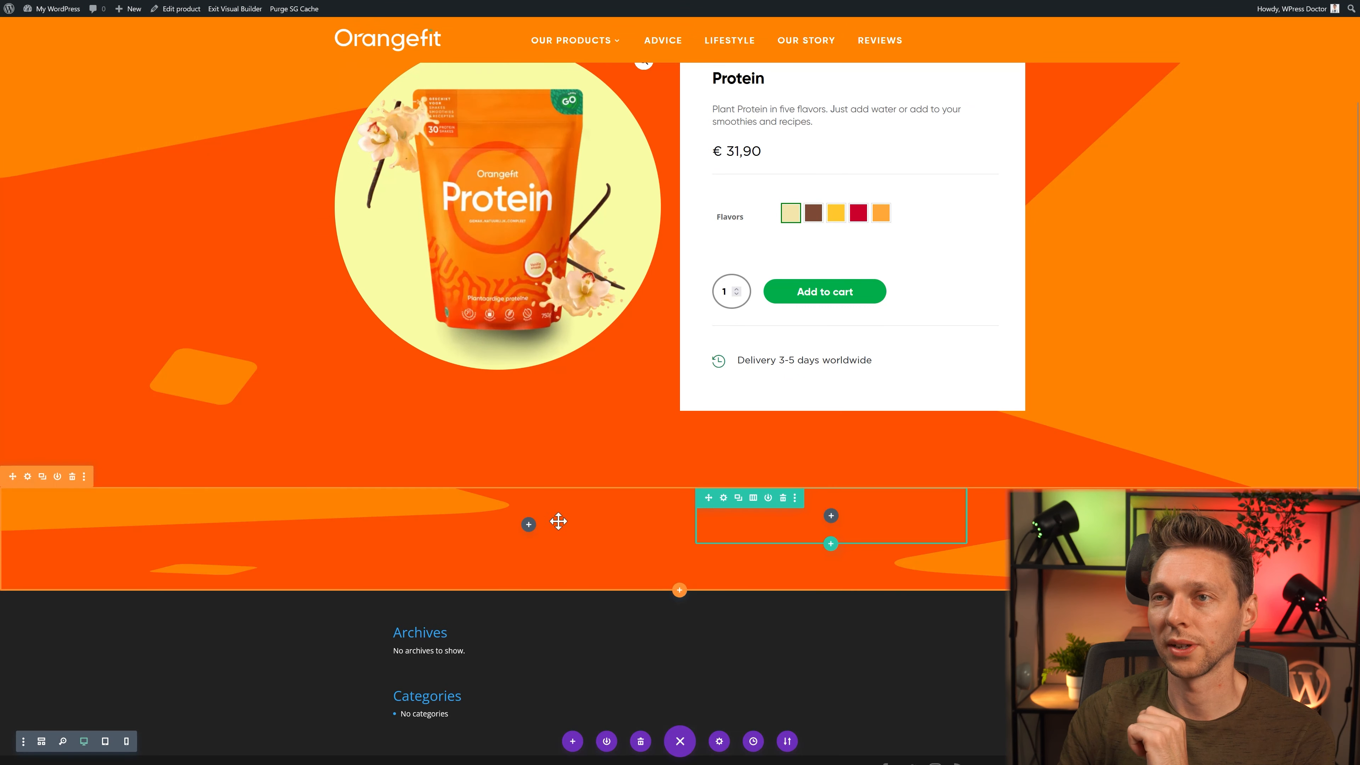
# Step: Copy the product image into the specialty section's first column and the title, description and divider into its second column
pyautogui.scroll(2, 503, 262)
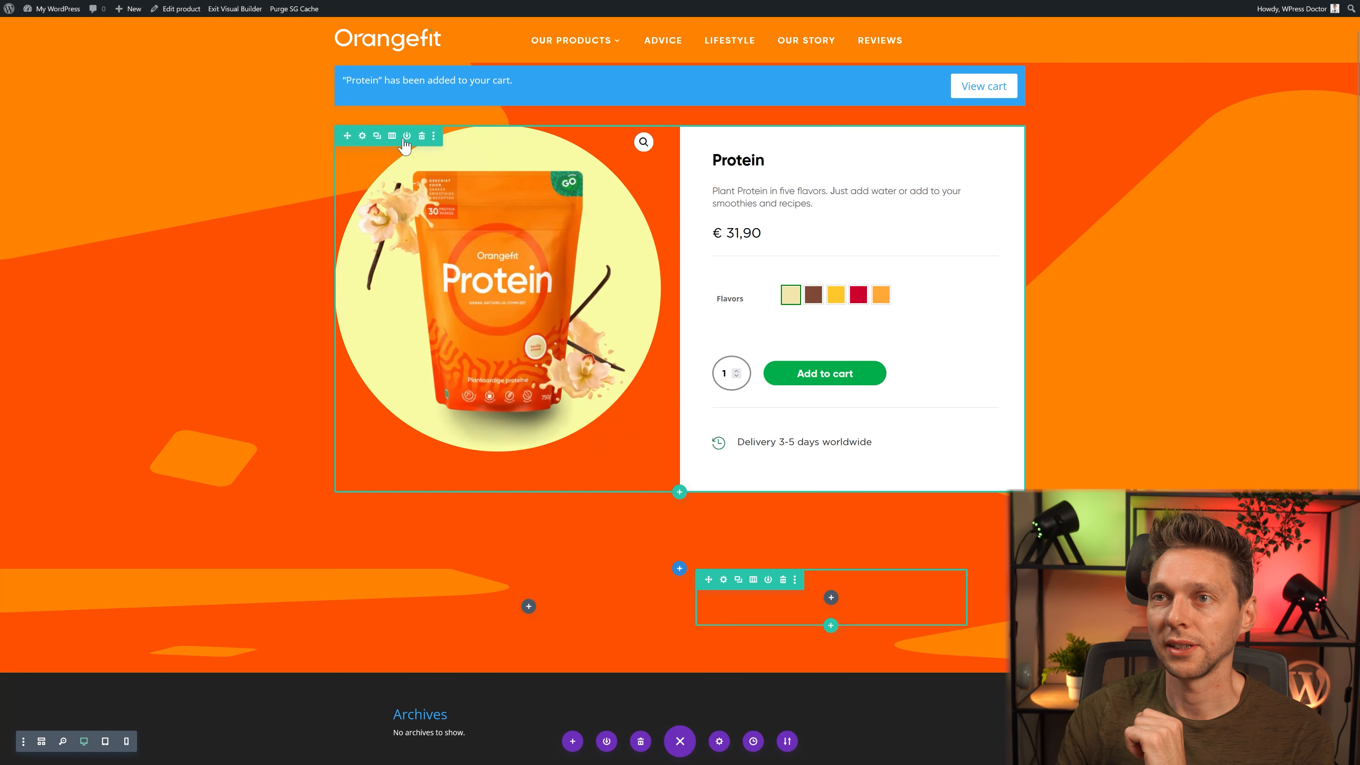
pyautogui.click(493, 153)
pyautogui.moveTo(463, 152); pyautogui.dragTo(840, 597)
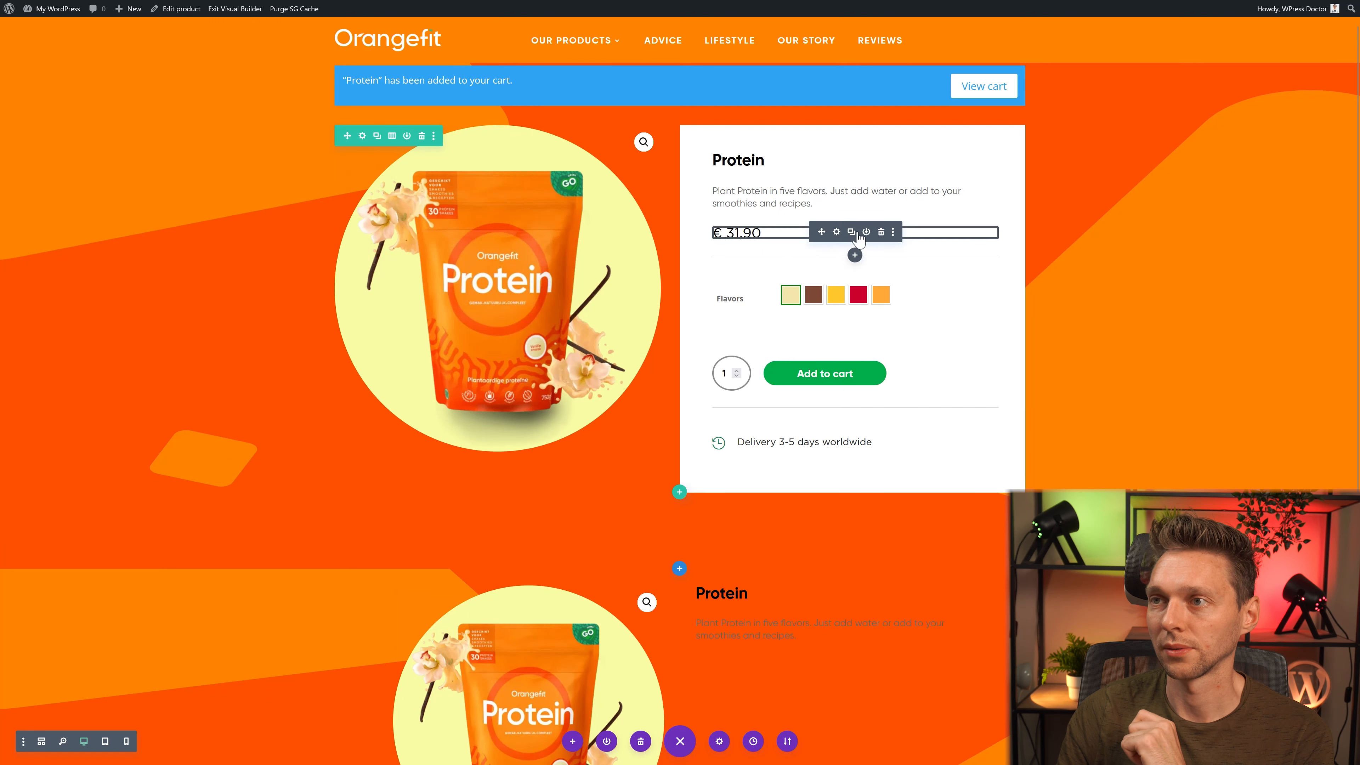
# Step: Copy the price, divider and add-to-cart modules into the specialty section's row below the description
pyautogui.click(851, 233)
pyautogui.moveTo(810, 254); pyautogui.dragTo(763, 656)
pyautogui.moveTo(741, 298); pyautogui.dragTo(875, 525)
pyautogui.scroll(-1, 910, 538)
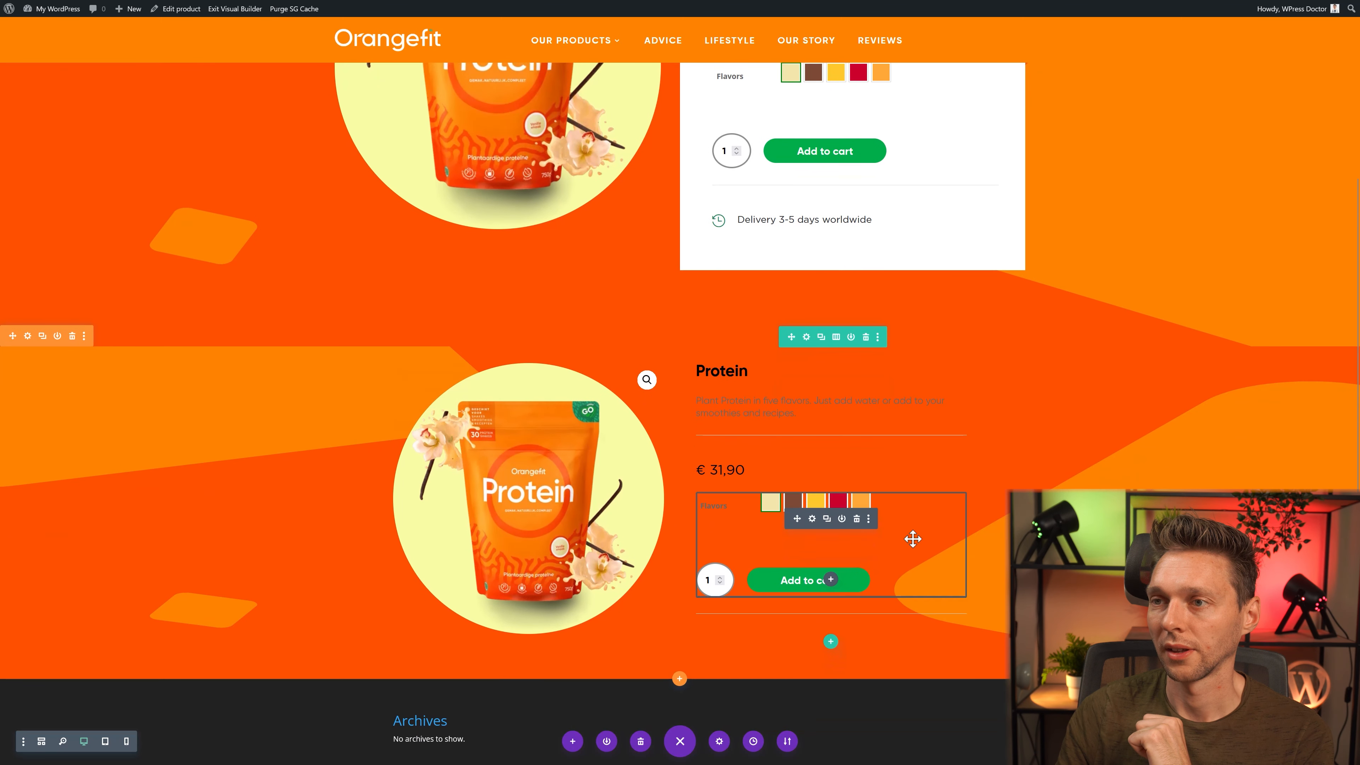
# Step: Give the row holding the product details a white background
pyautogui.click(806, 337)
pyautogui.click(155, 350)
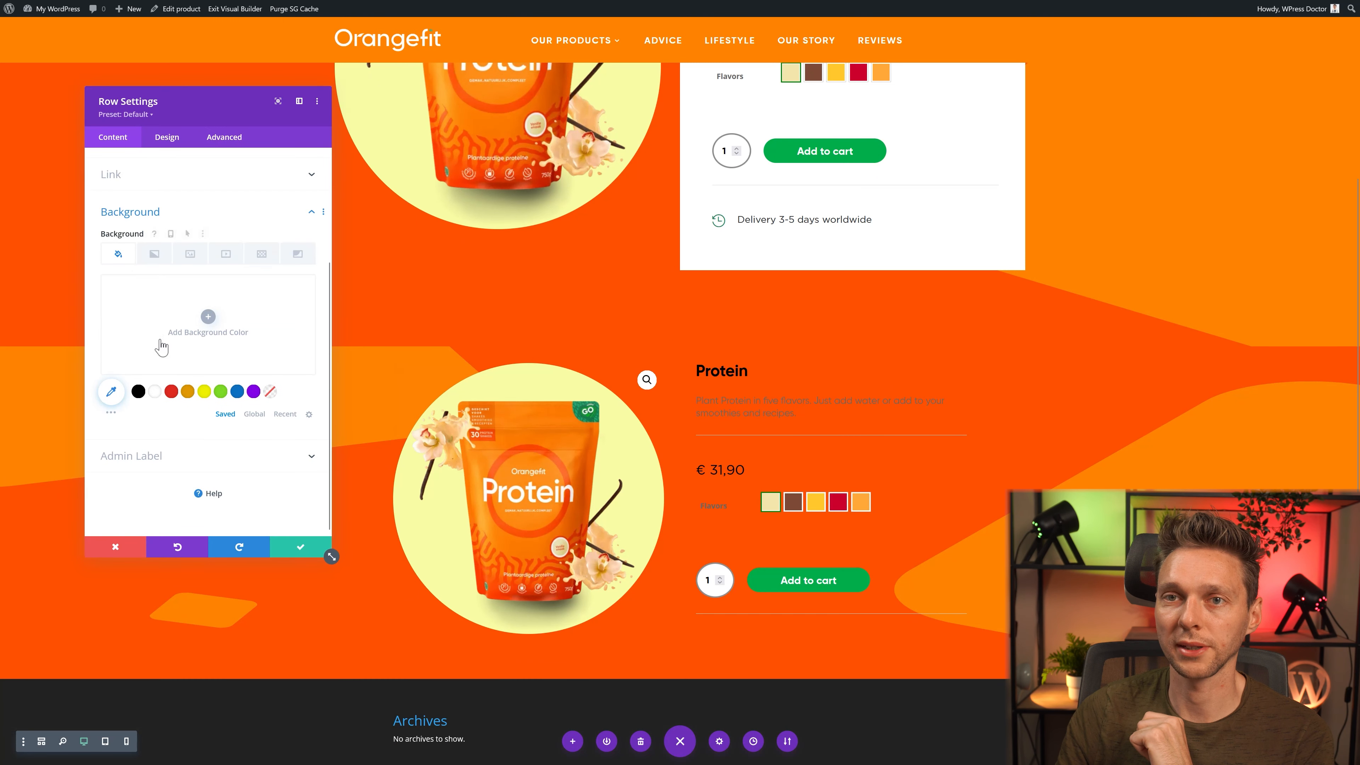
pyautogui.scroll(-3, 221, 470)
# Step: Set the product details row's left and right padding to 50px
pyautogui.click(166, 137)
pyautogui.click(155, 236)
pyautogui.scroll(-2, 203, 322)
pyautogui.click(235, 275)
pyautogui.write('50px')
pyautogui.click(265, 275)
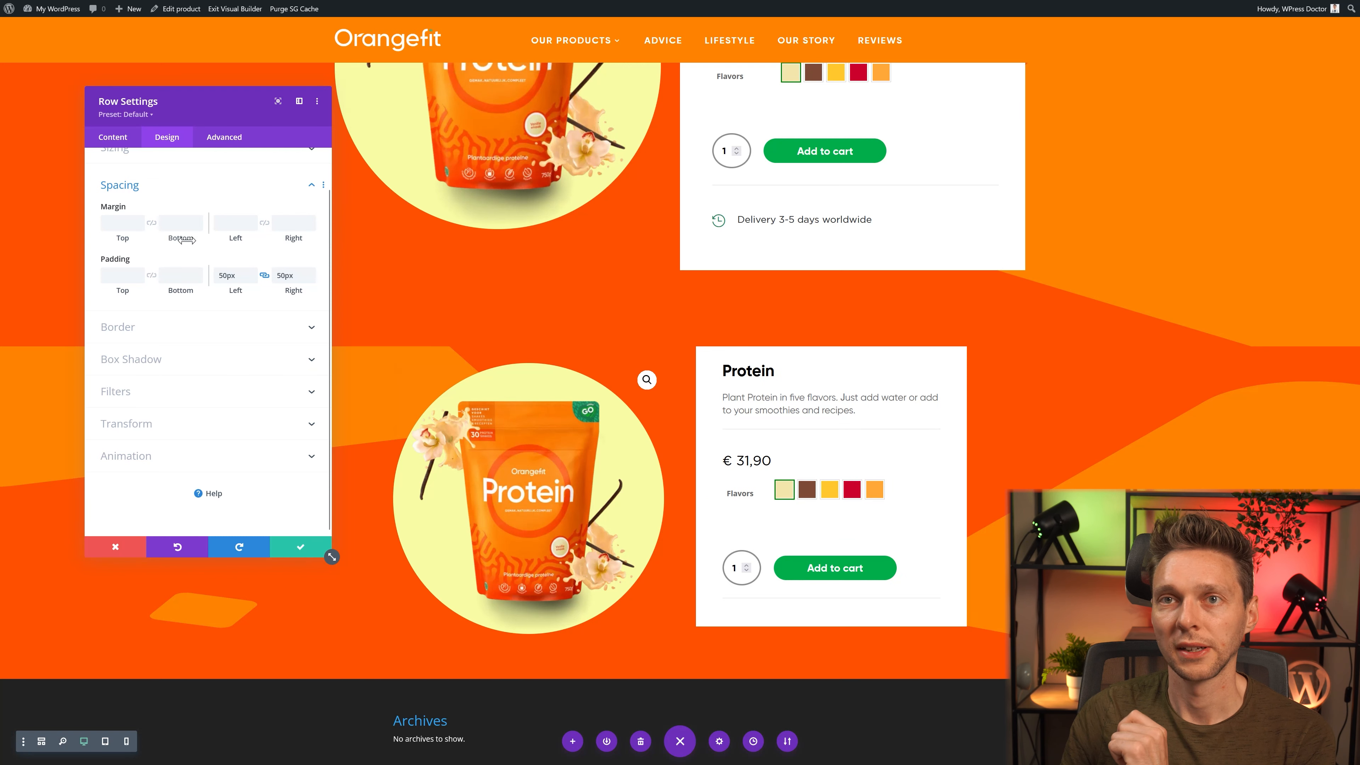
# Step: Enable a custom gutter on the product details row and widen the row to about 600px
pyautogui.scroll(1, 166, 225)
pyautogui.click(146, 188)
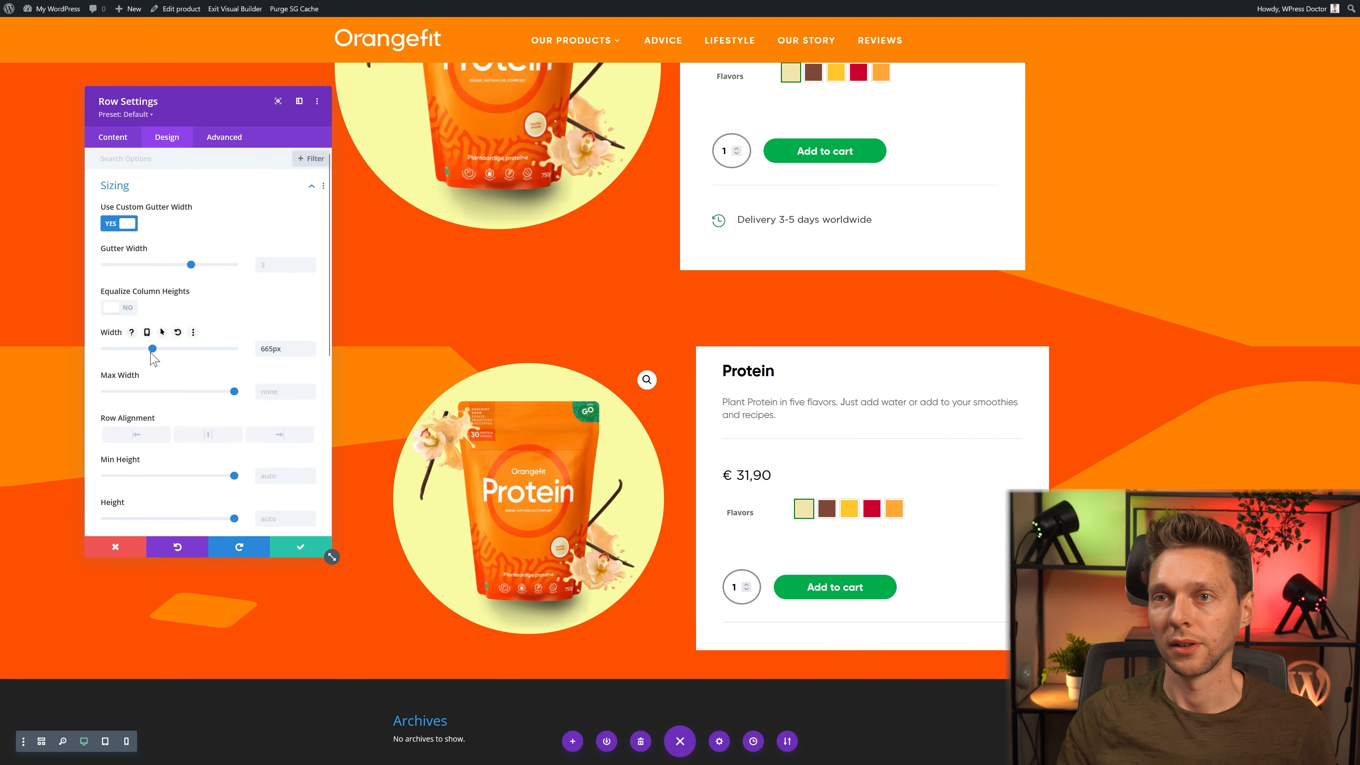
pyautogui.moveTo(152, 351); pyautogui.dragTo(147, 351)
pyautogui.click(300, 546)
# Step: Add a three-column row under the product details and place a copy of the delivery blurb in its first column
pyautogui.click(854, 641)
pyautogui.click(909, 605)
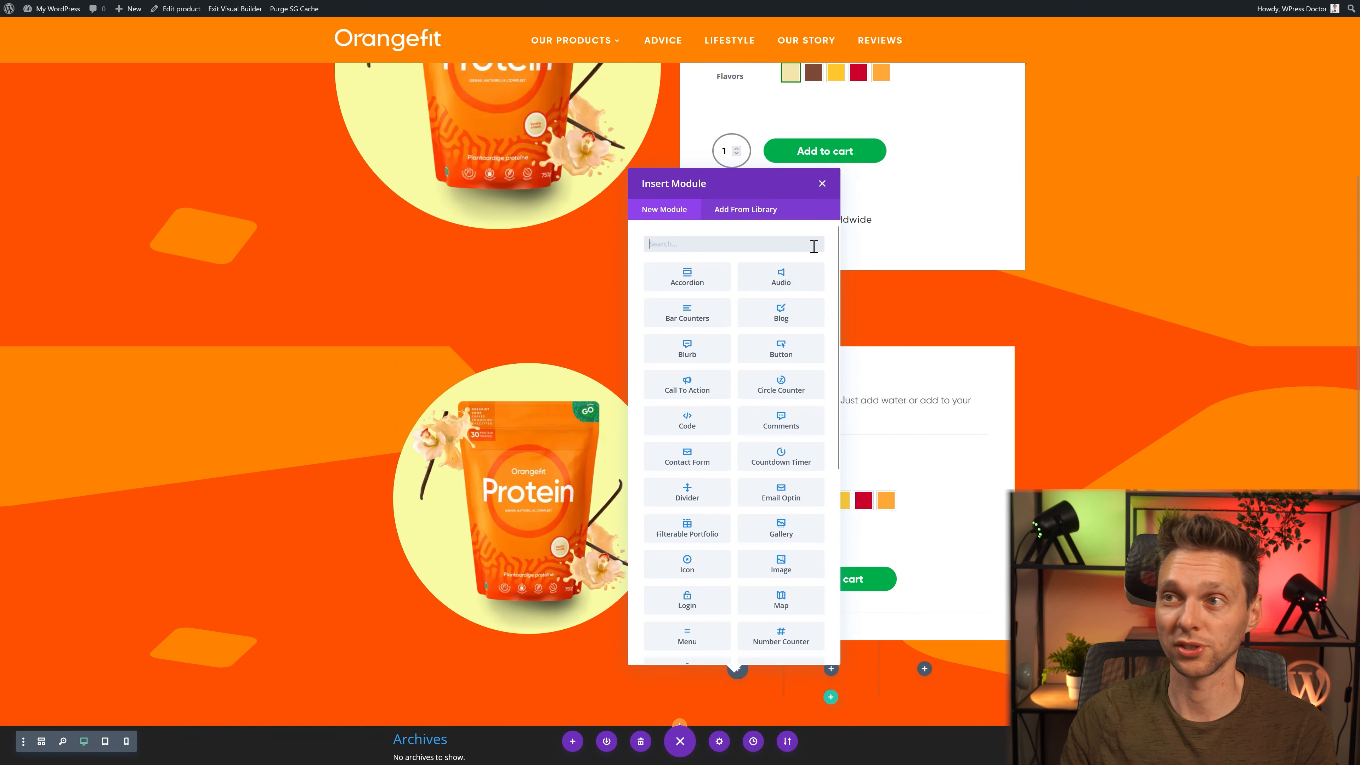
pyautogui.click(822, 183)
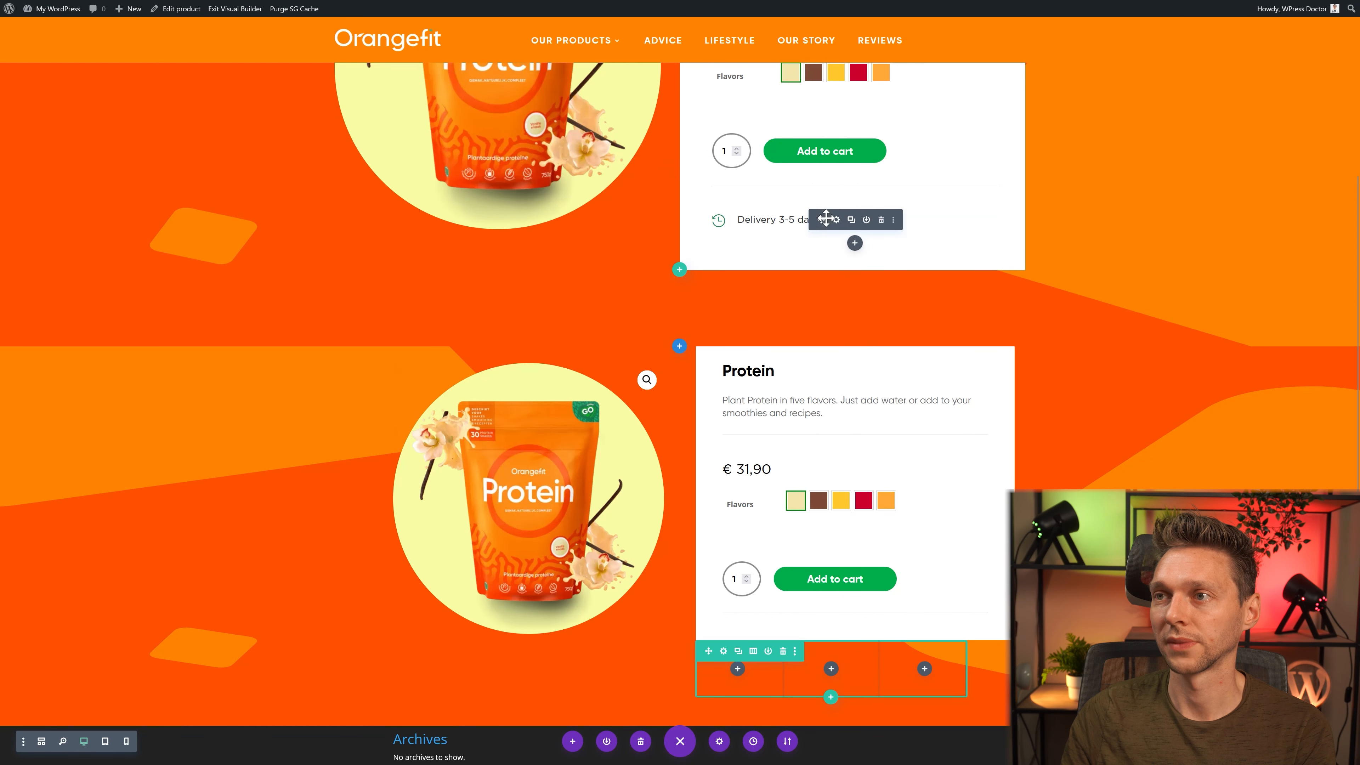
pyautogui.click(851, 219)
pyautogui.moveTo(808, 248); pyautogui.dragTo(738, 696)
# Step: Give the three-column row a white background
pyautogui.click(720, 634)
pyautogui.click(128, 343)
pyautogui.click(208, 343)
pyautogui.click(158, 392)
# Step: Set the three-column row's width to 600px
pyautogui.click(163, 140)
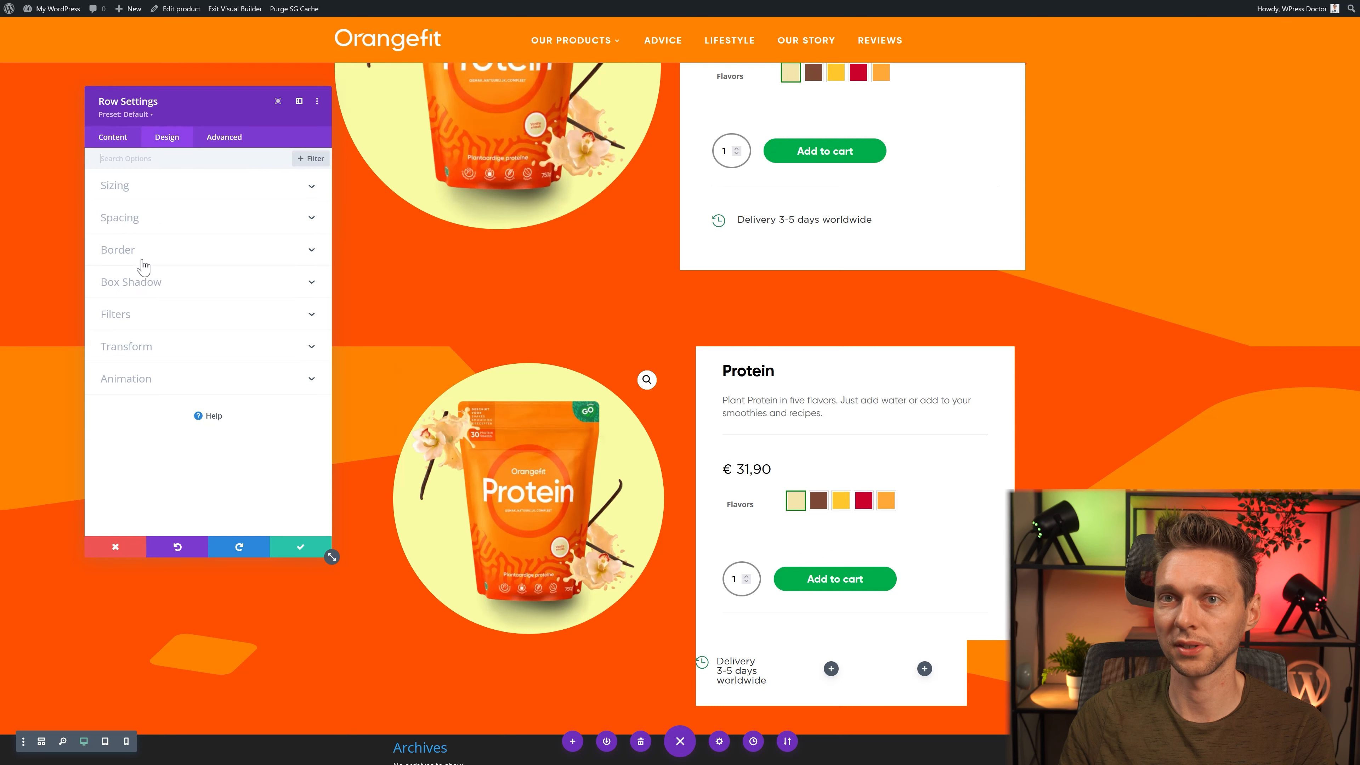
pyautogui.click(129, 185)
pyautogui.click(276, 346)
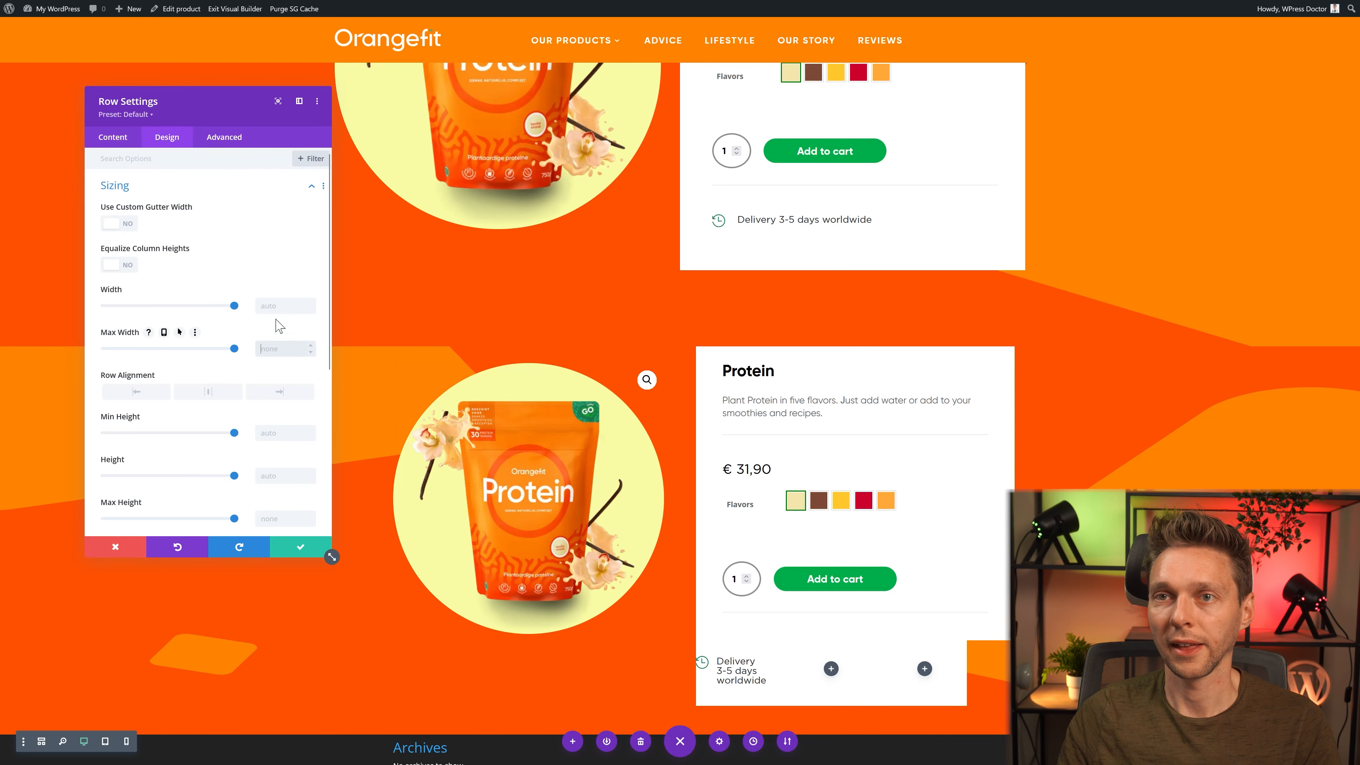
pyautogui.click(279, 306)
pyautogui.write('600')
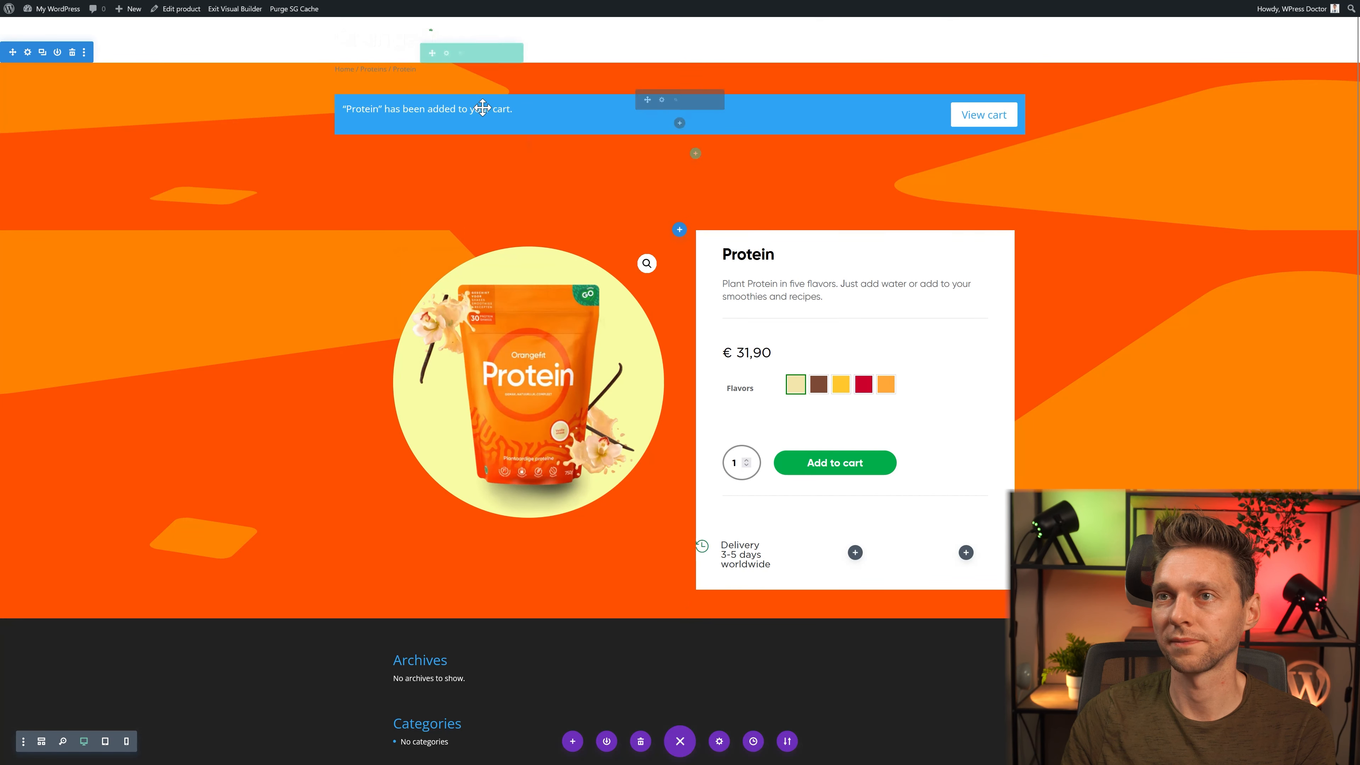
# Step: Move the breadcrumbs above the image and the cart notice above the title in the specialty section, and delete the original product section
pyautogui.scroll(4, 683, 526)
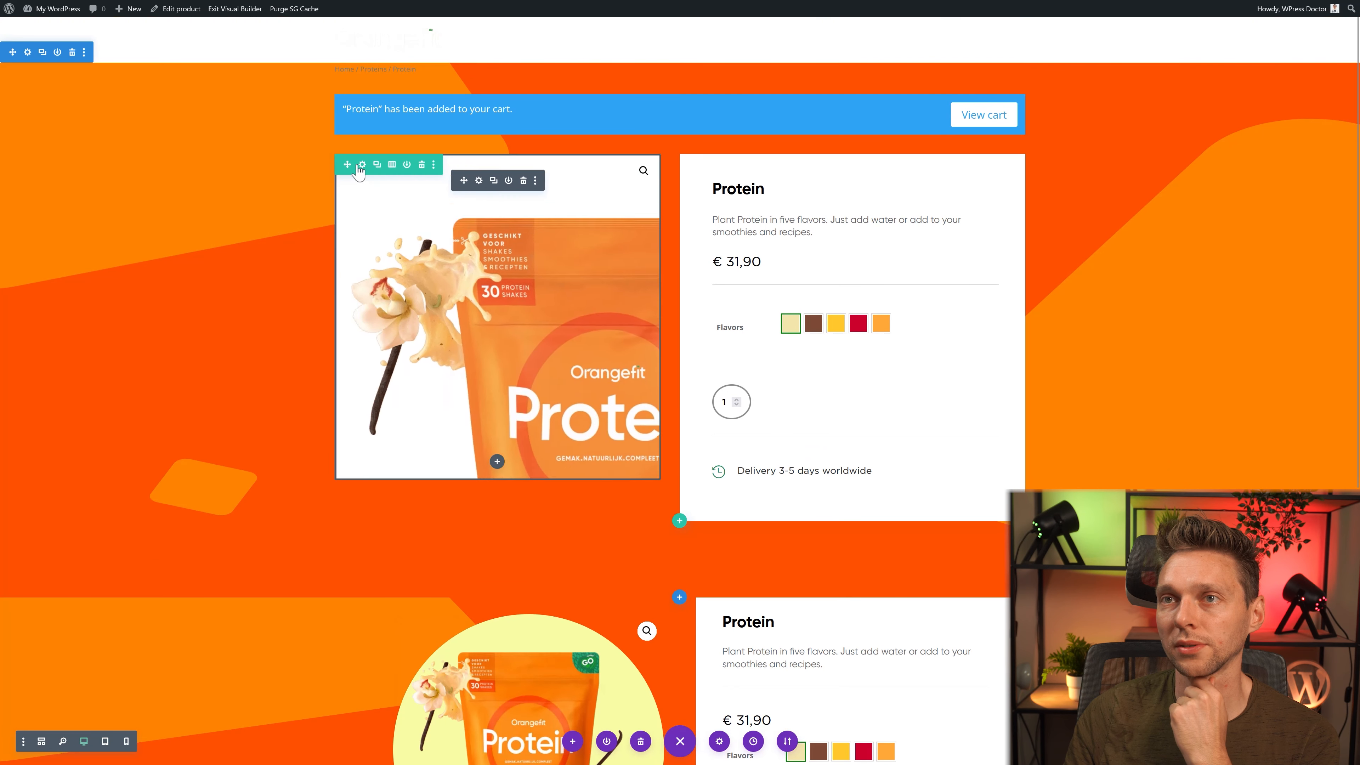
pyautogui.moveTo(642, 70); pyautogui.dragTo(499, 583)
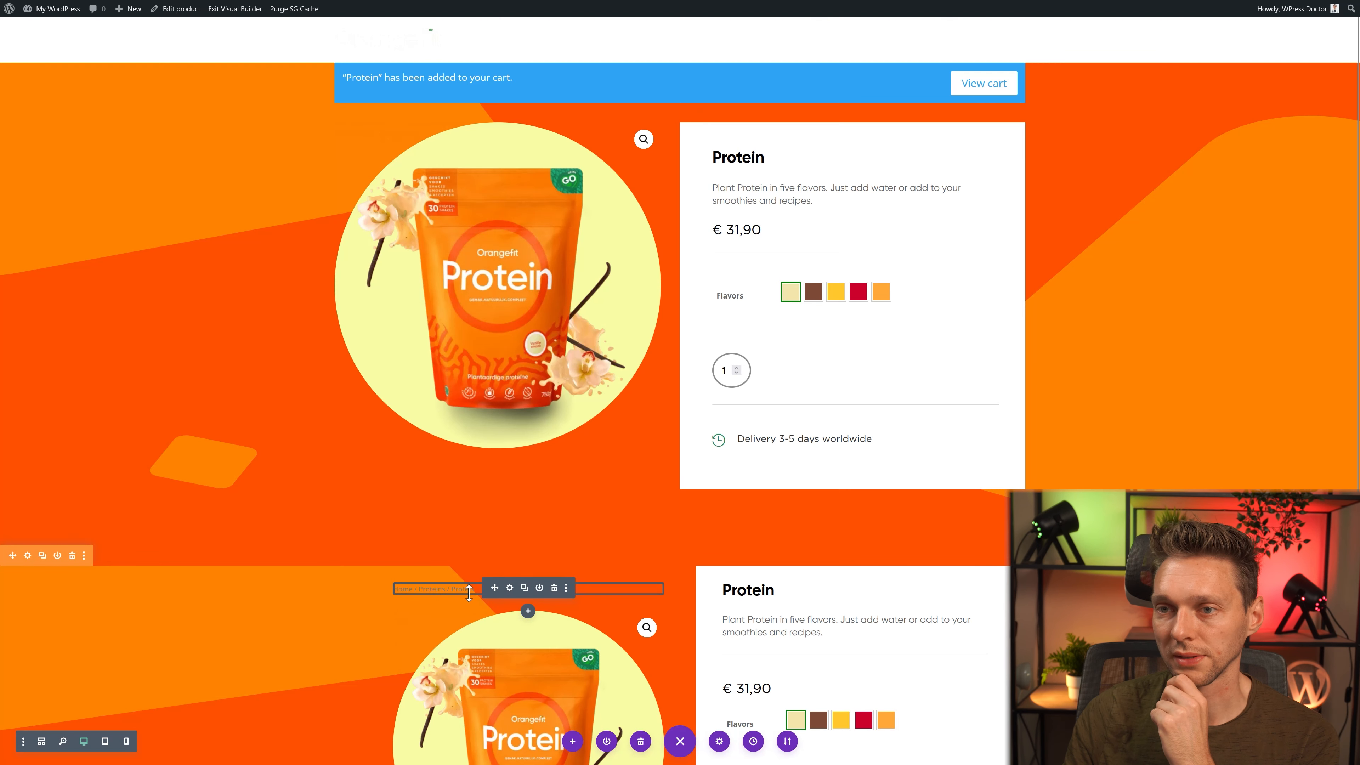
pyautogui.moveTo(524, 77); pyautogui.dragTo(833, 534)
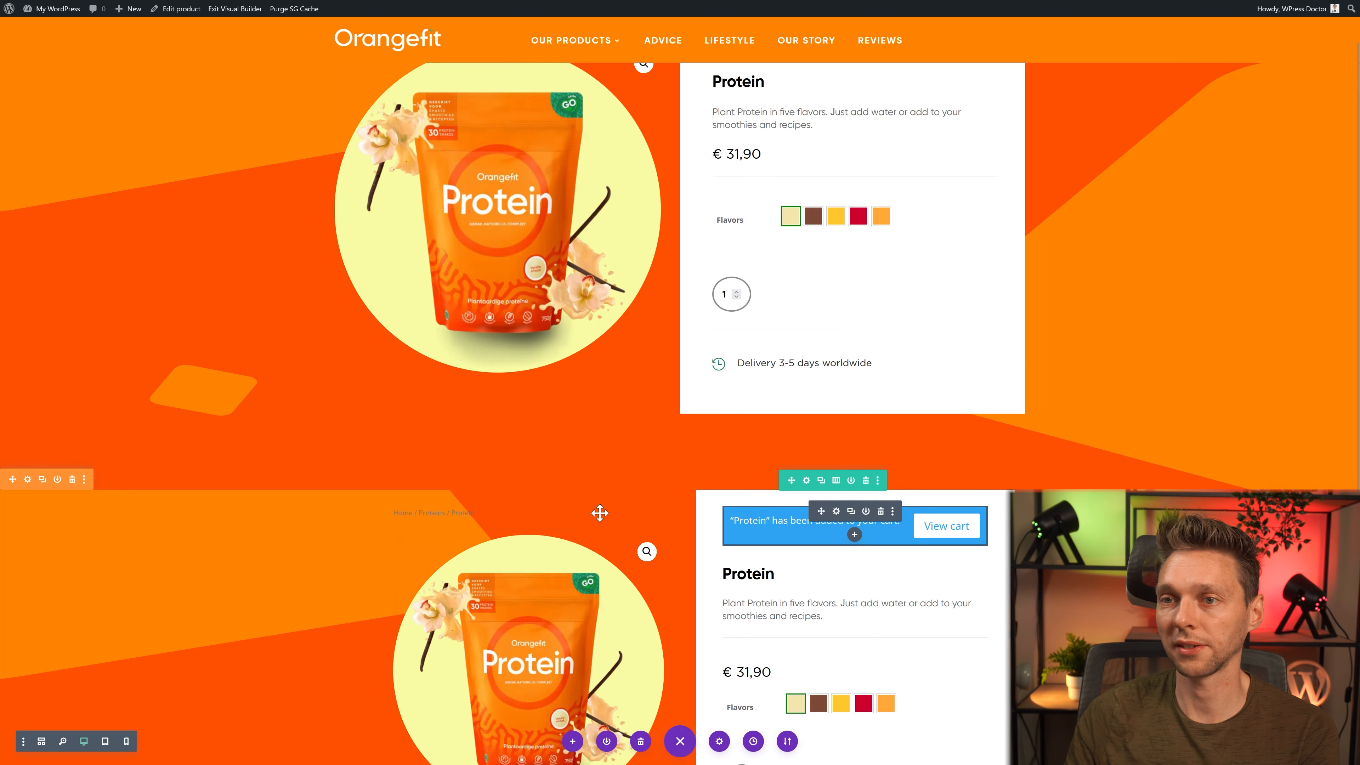
pyautogui.scroll(1, 97, 100)
pyautogui.click(72, 52)
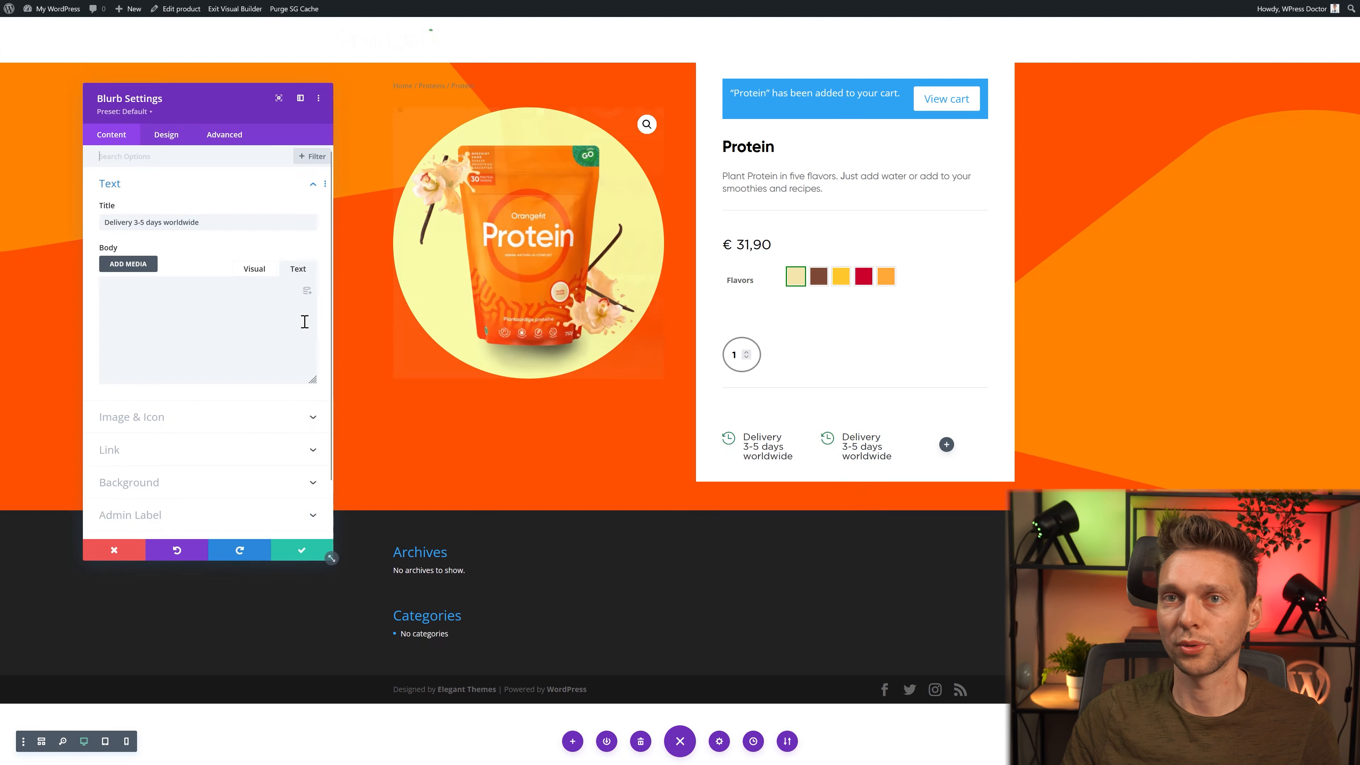
# Step: Retitle the second column's blurb "Not happy, 100% refund" and give it a counterclockwise arrow icon
pyautogui.tripleClick(207, 225)
pyautogui.write('Not happy, 100% refund')
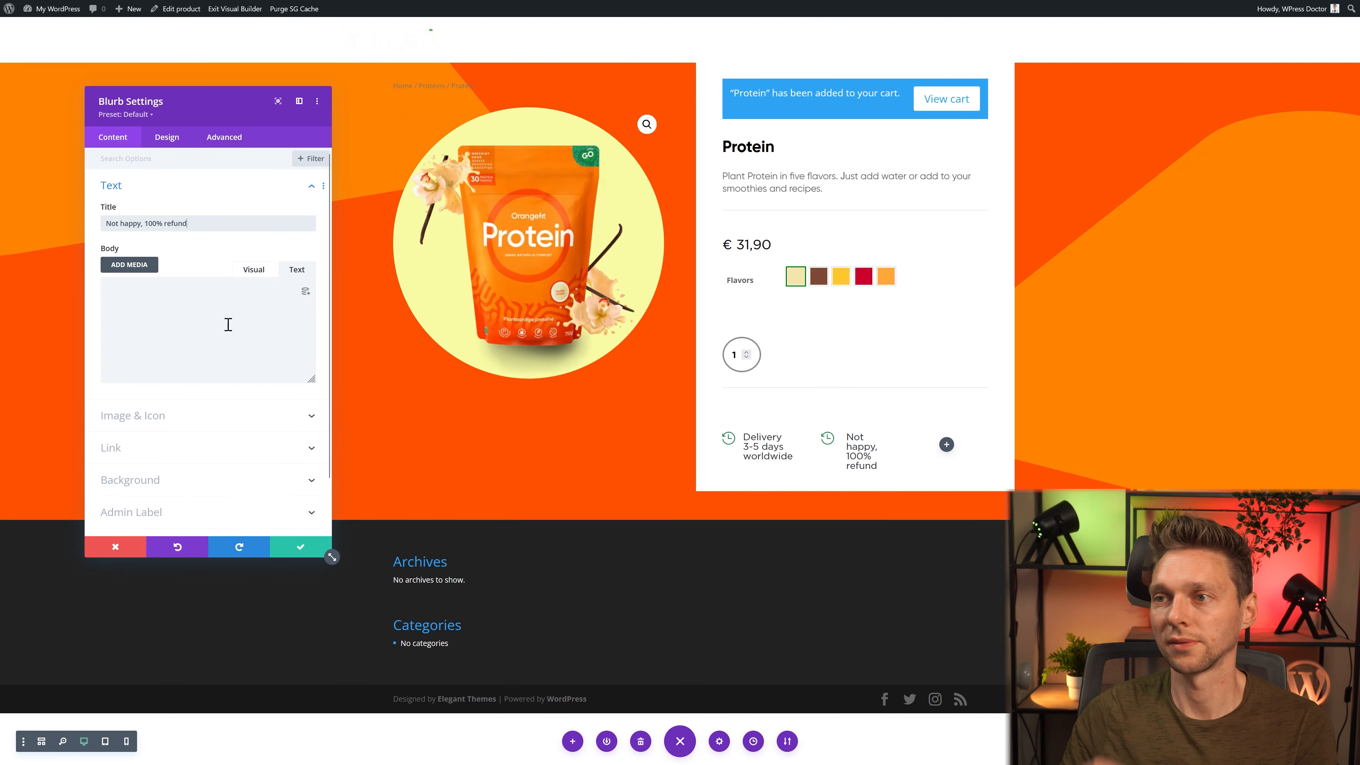
pyautogui.click(160, 421)
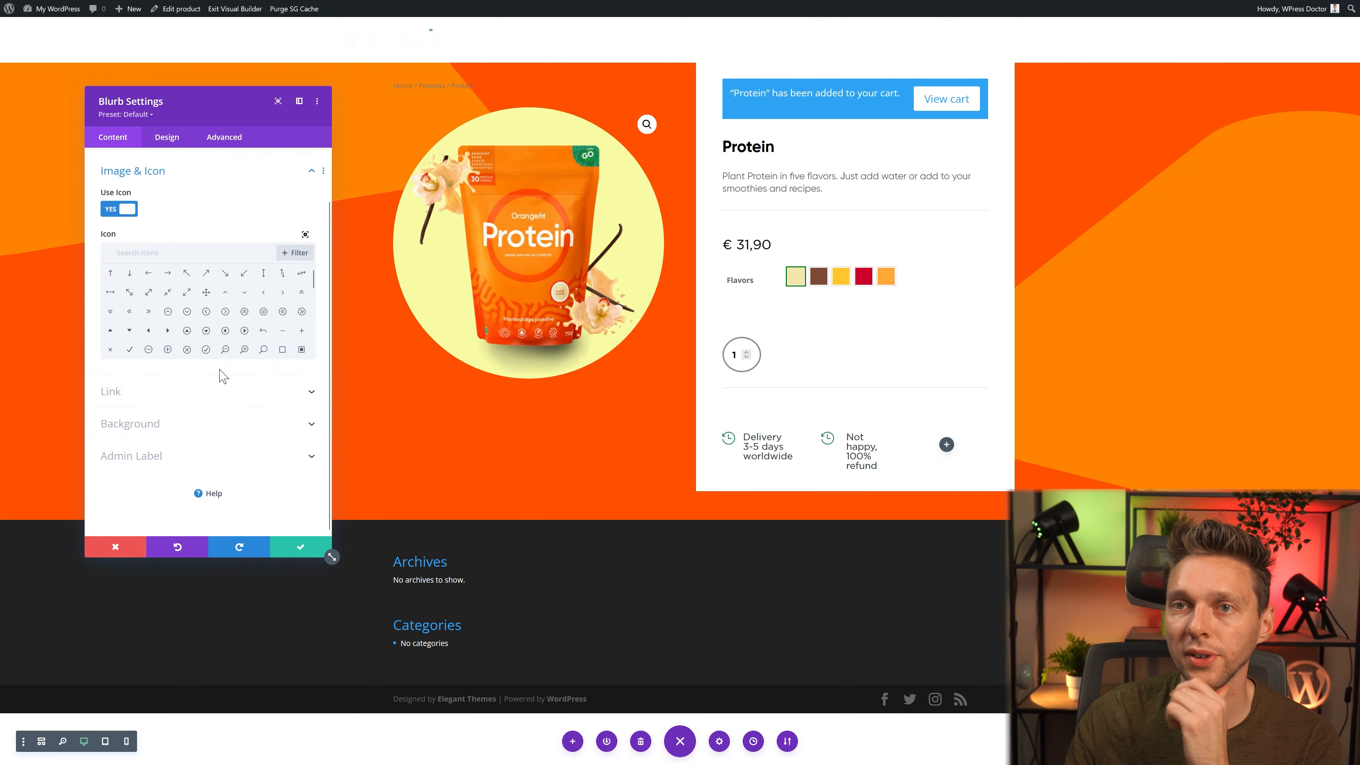
pyautogui.click(111, 274)
# Step: Reduce the refund blurb's icon width slightly
pyautogui.click(166, 137)
pyautogui.click(139, 185)
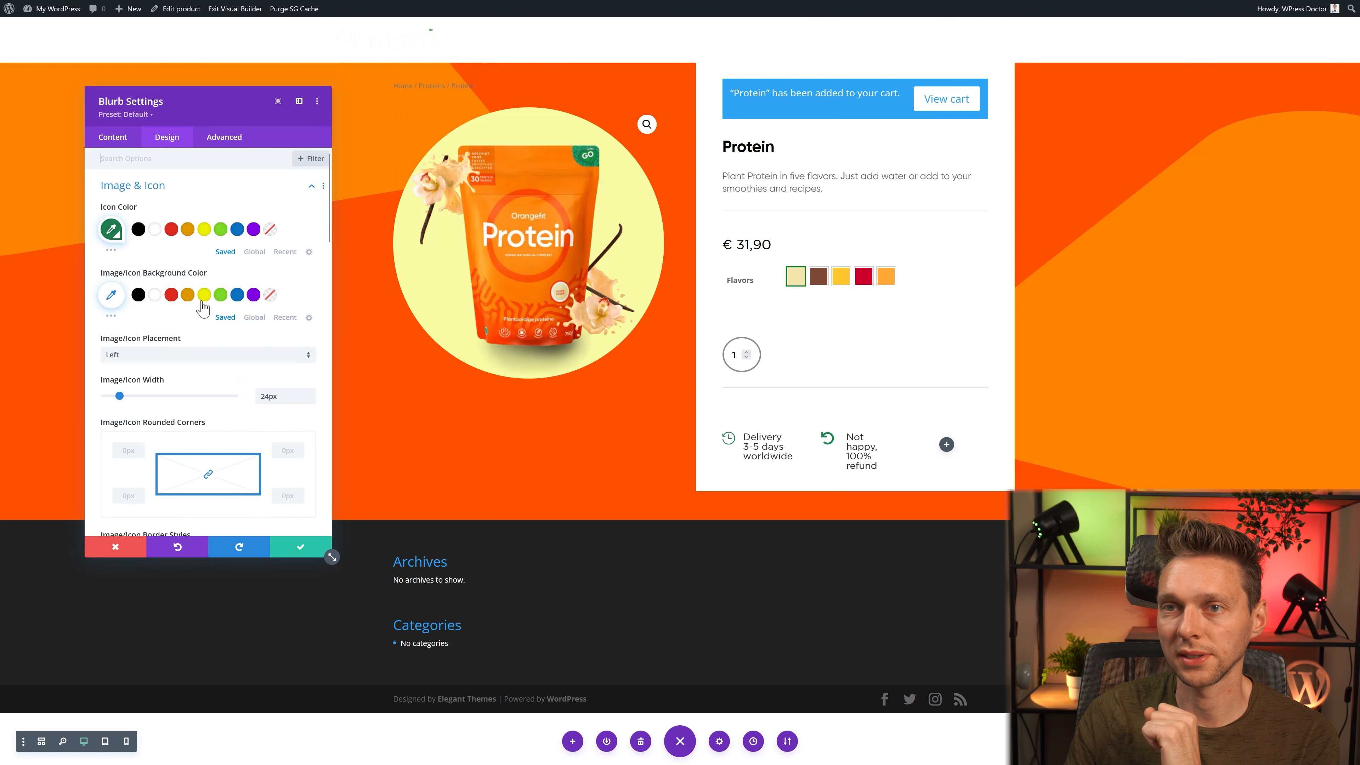
pyautogui.click(310, 400)
pyautogui.click(310, 400)
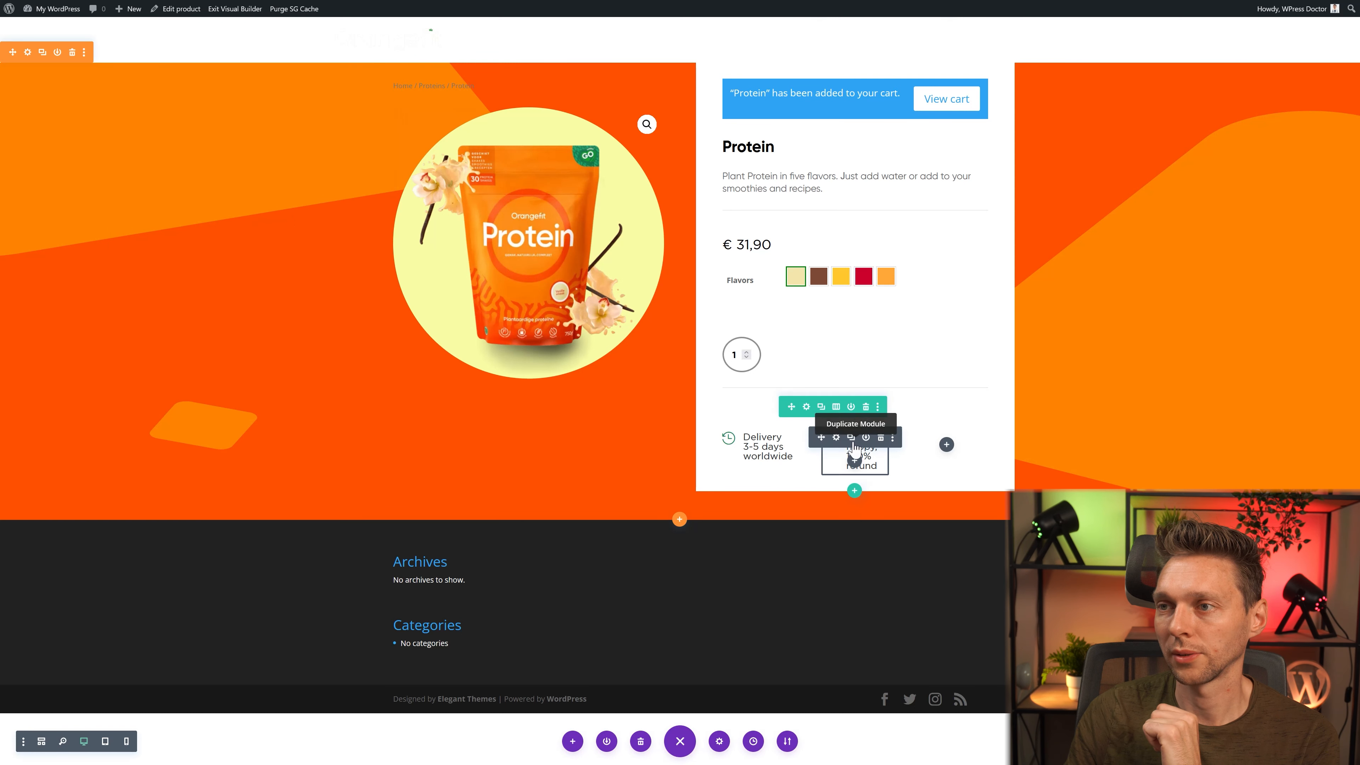
# Step: Duplicate the refund blurb into the third column and make it "Free shipping above € 100" with a box icon
pyautogui.click(851, 437)
pyautogui.moveTo(907, 437); pyautogui.dragTo(965, 444)
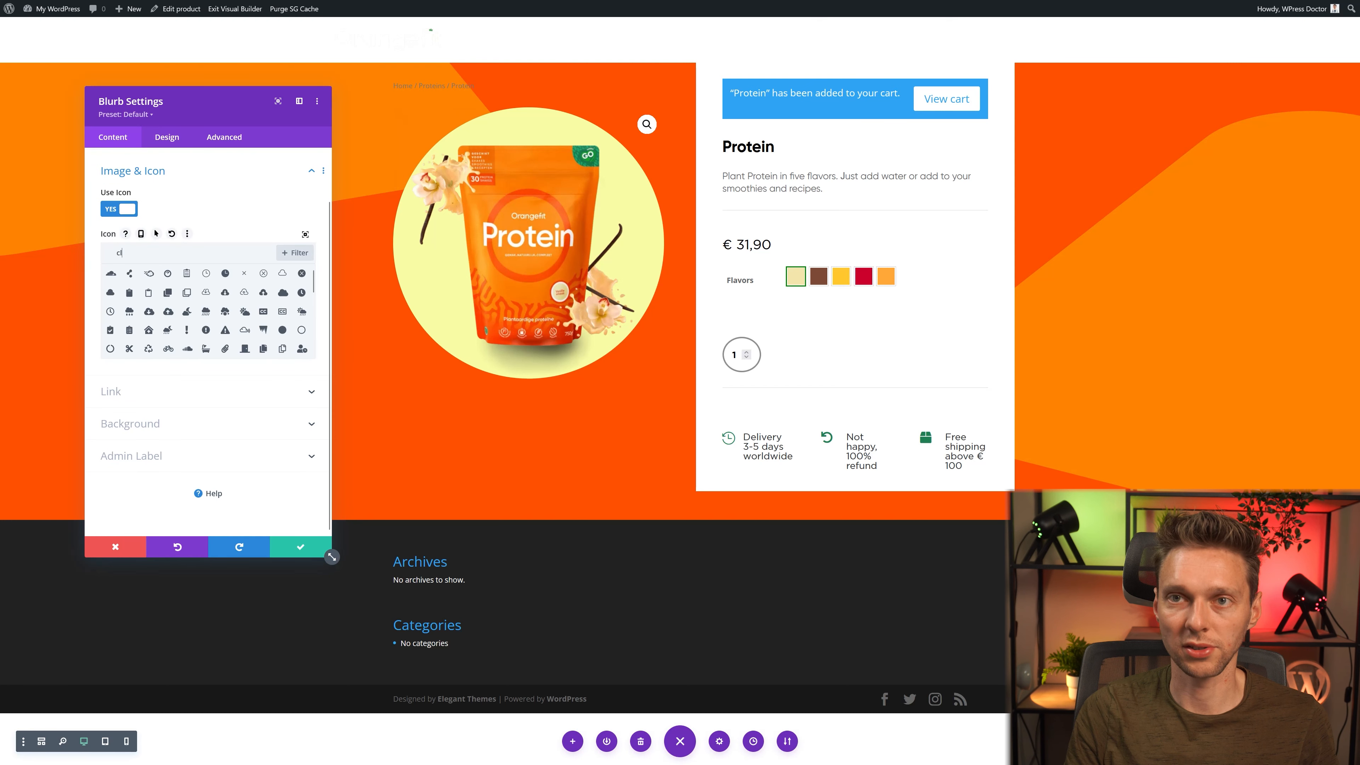
# Step: Change the delivery blurb's icon to the plain circular outlined clock
pyautogui.write('clock')
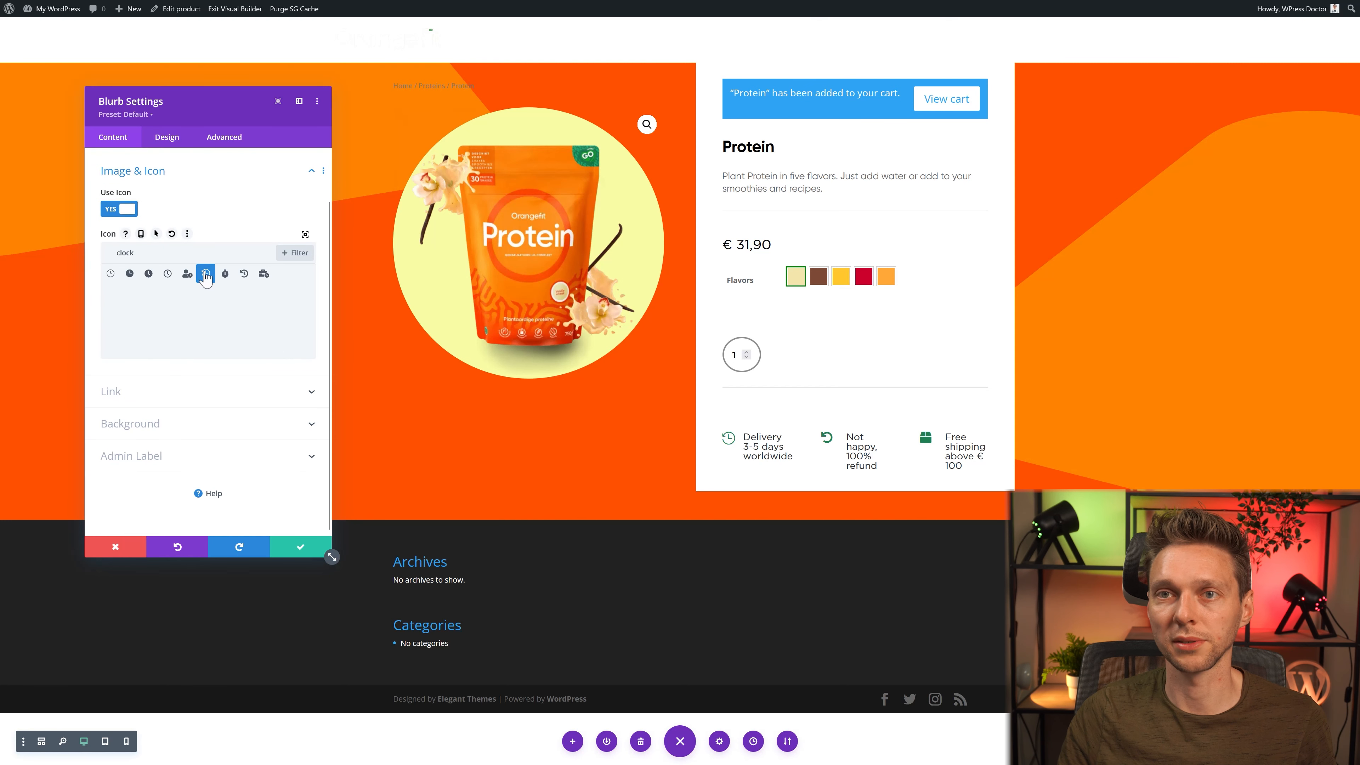
pyautogui.click(167, 272)
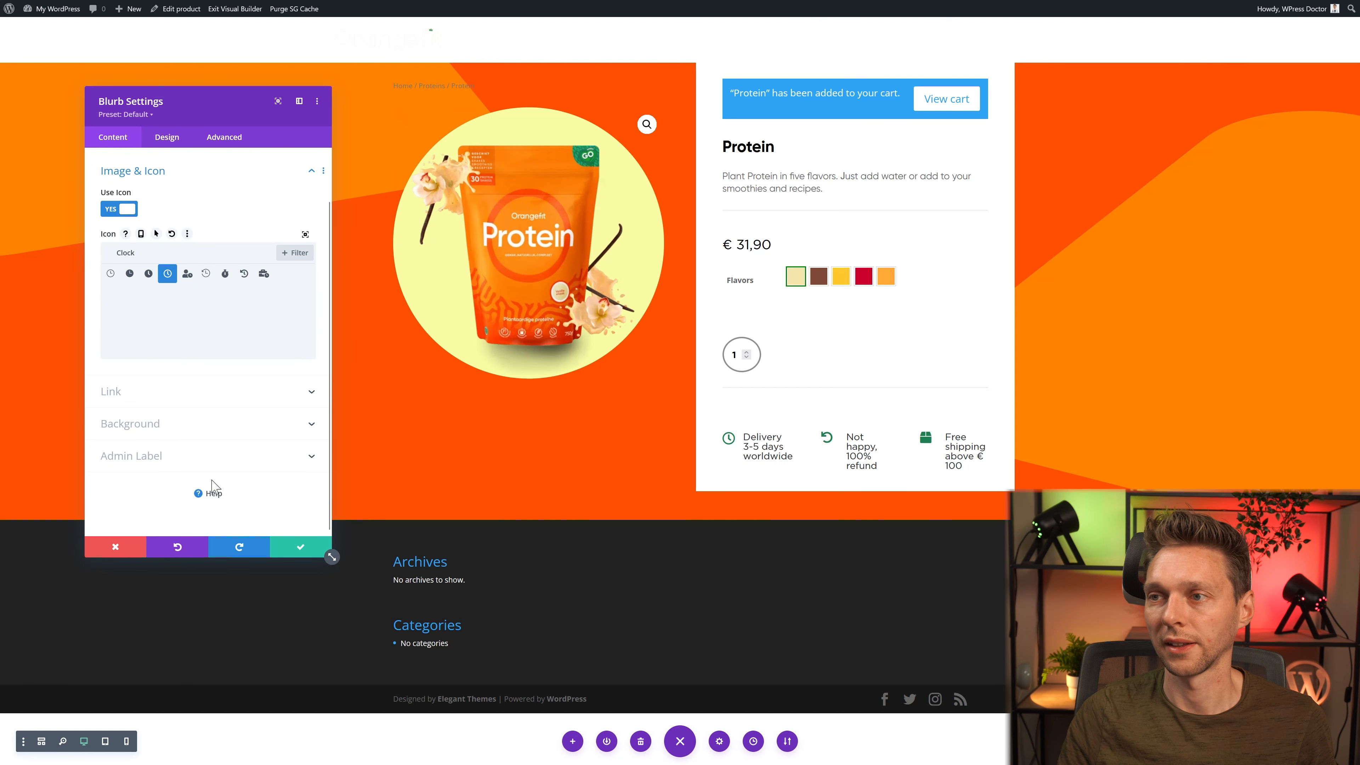
pyautogui.click(308, 547)
pyautogui.click(800, 401)
pyautogui.click(166, 138)
pyautogui.click(123, 223)
pyautogui.moveTo(188, 265); pyautogui.dragTo(110, 266)
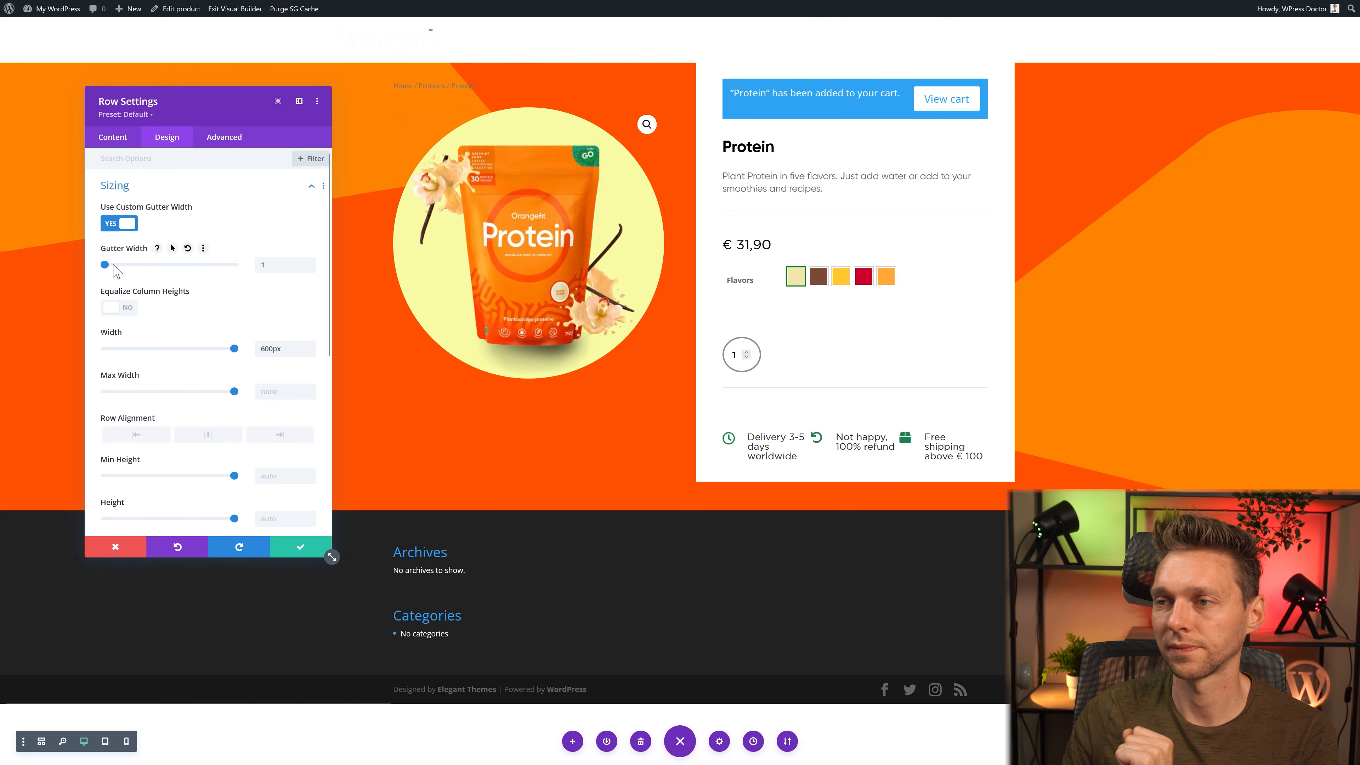
pyautogui.click(115, 547)
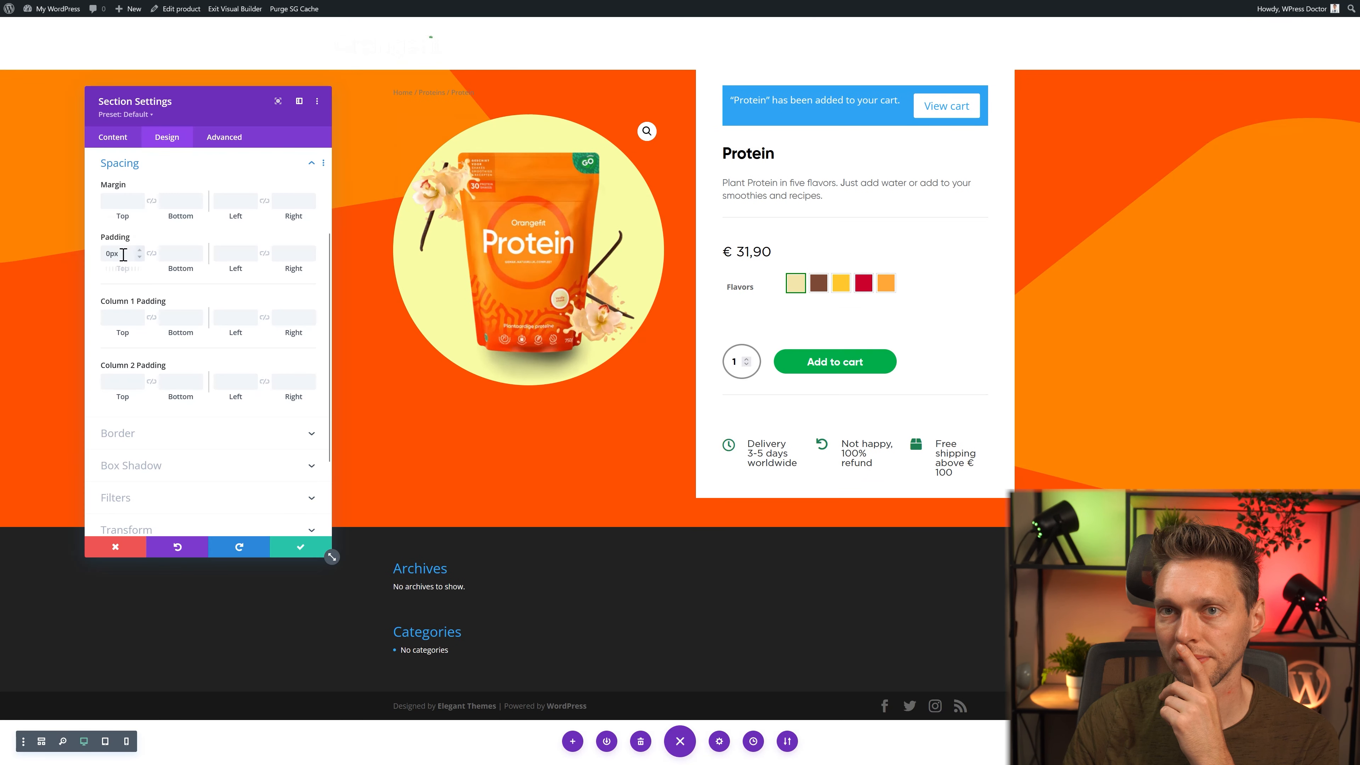
# Step: Clear the custom top padding of the product section and save the section settings
pyautogui.doubleClick(123, 254)
pyautogui.press('BackSpace')
pyautogui.click(292, 547)
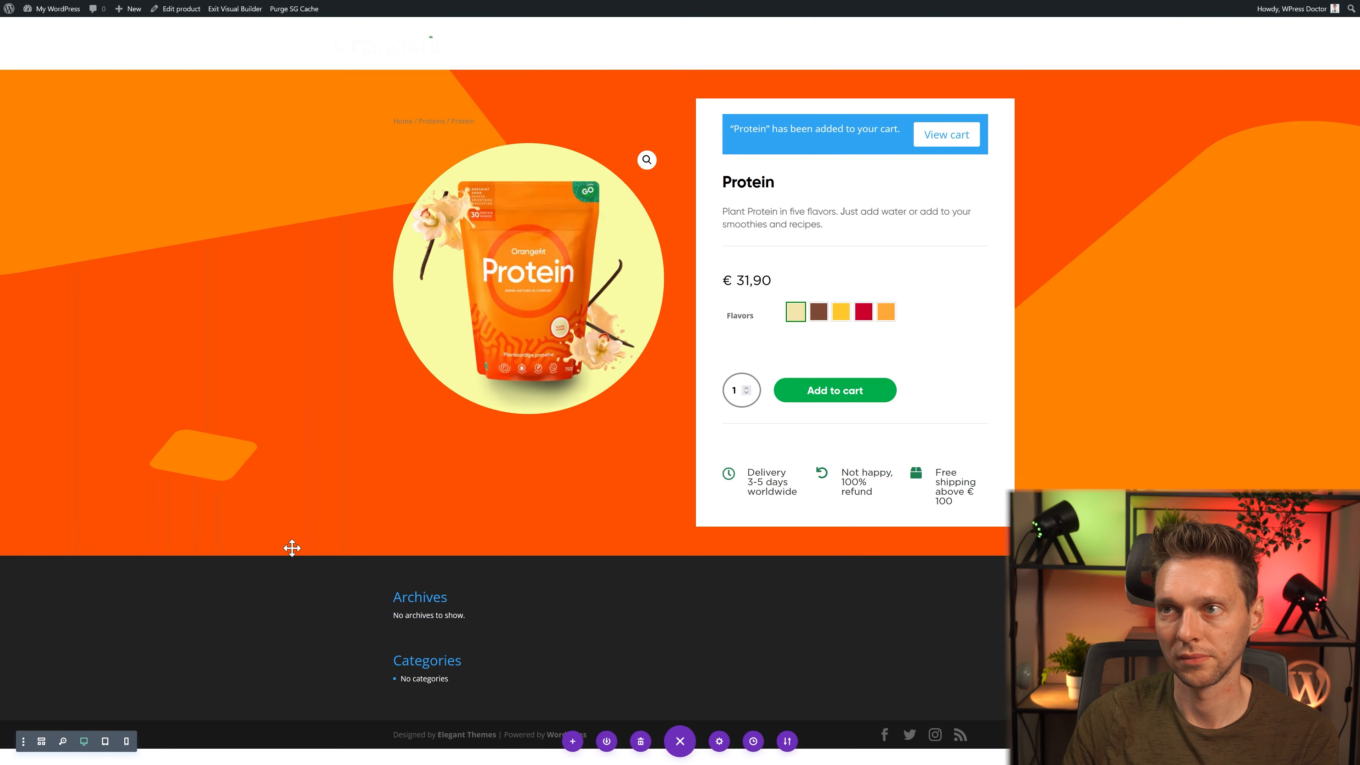
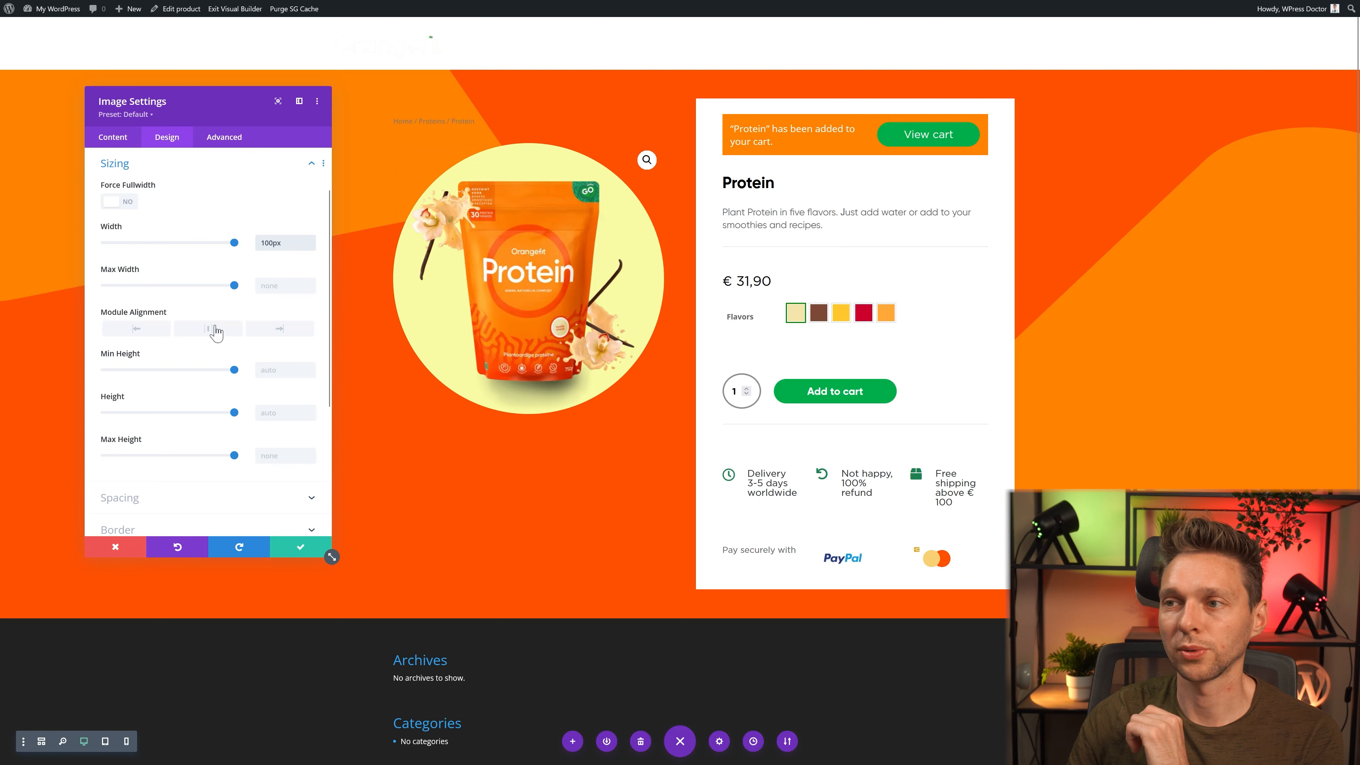
# Step: Save the Mastercard image settings and centre the PayPal image in its column
pyautogui.click(300, 547)
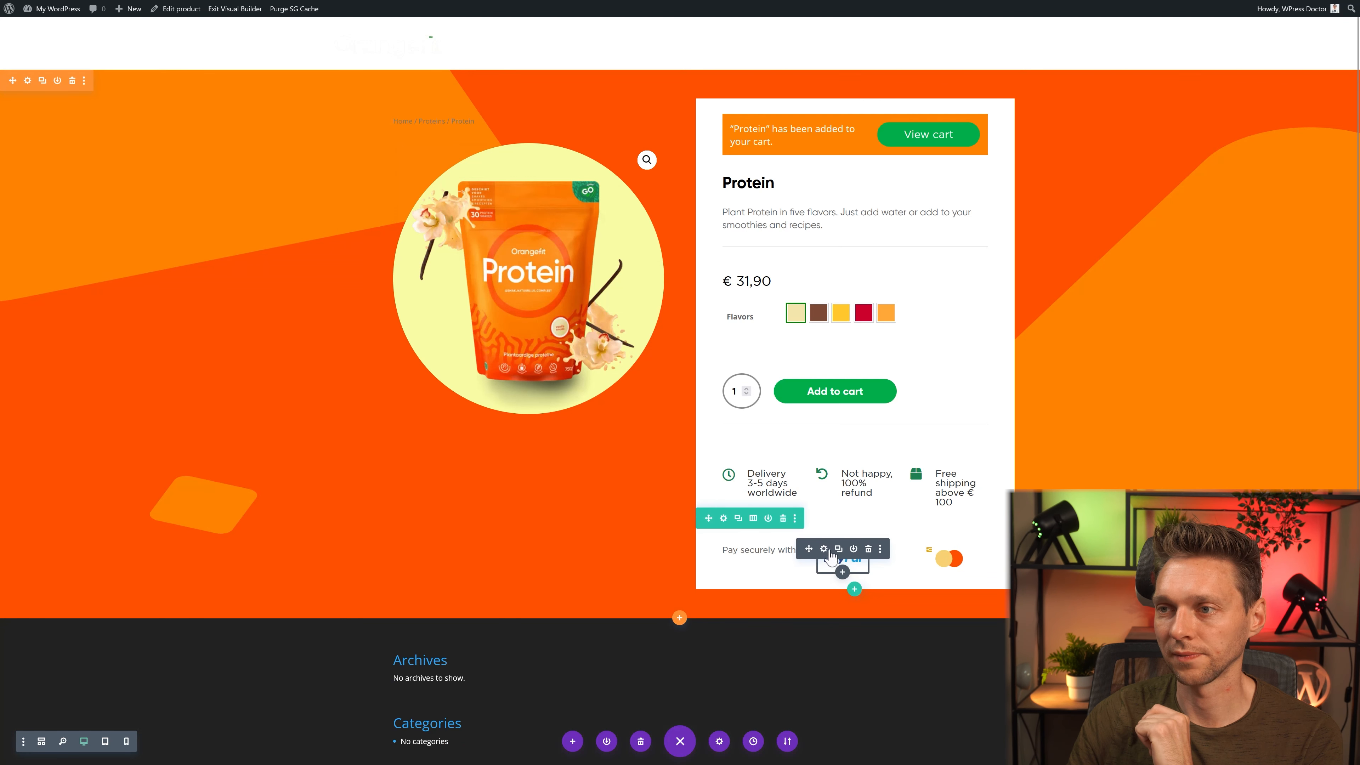
pyautogui.click(830, 547)
pyautogui.click(167, 137)
pyautogui.click(151, 187)
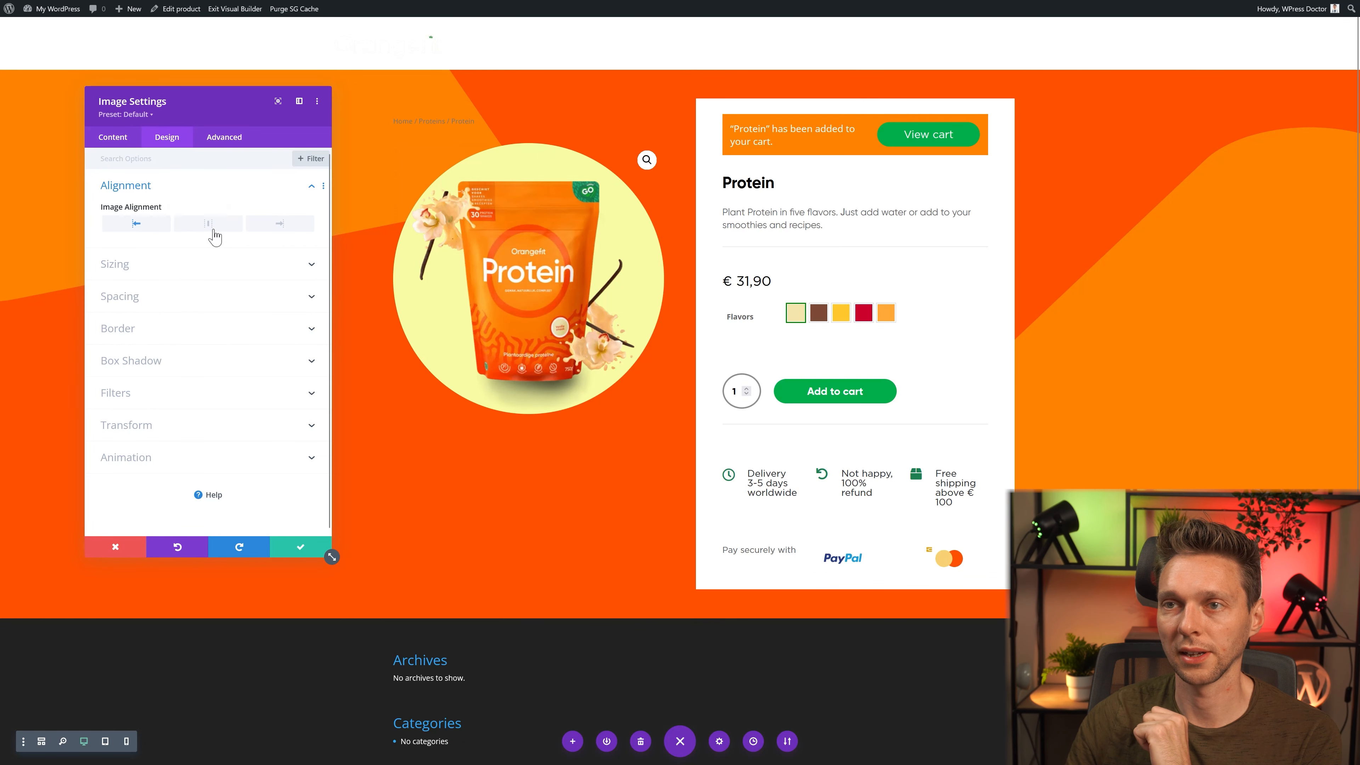
pyautogui.click(325, 545)
# Step: Set the top margin of the "Pay securely with" text to 15px and save it
pyautogui.click(736, 542)
pyautogui.click(167, 137)
pyautogui.click(134, 282)
pyautogui.moveTo(123, 239); pyautogui.dragTo(162, 242)
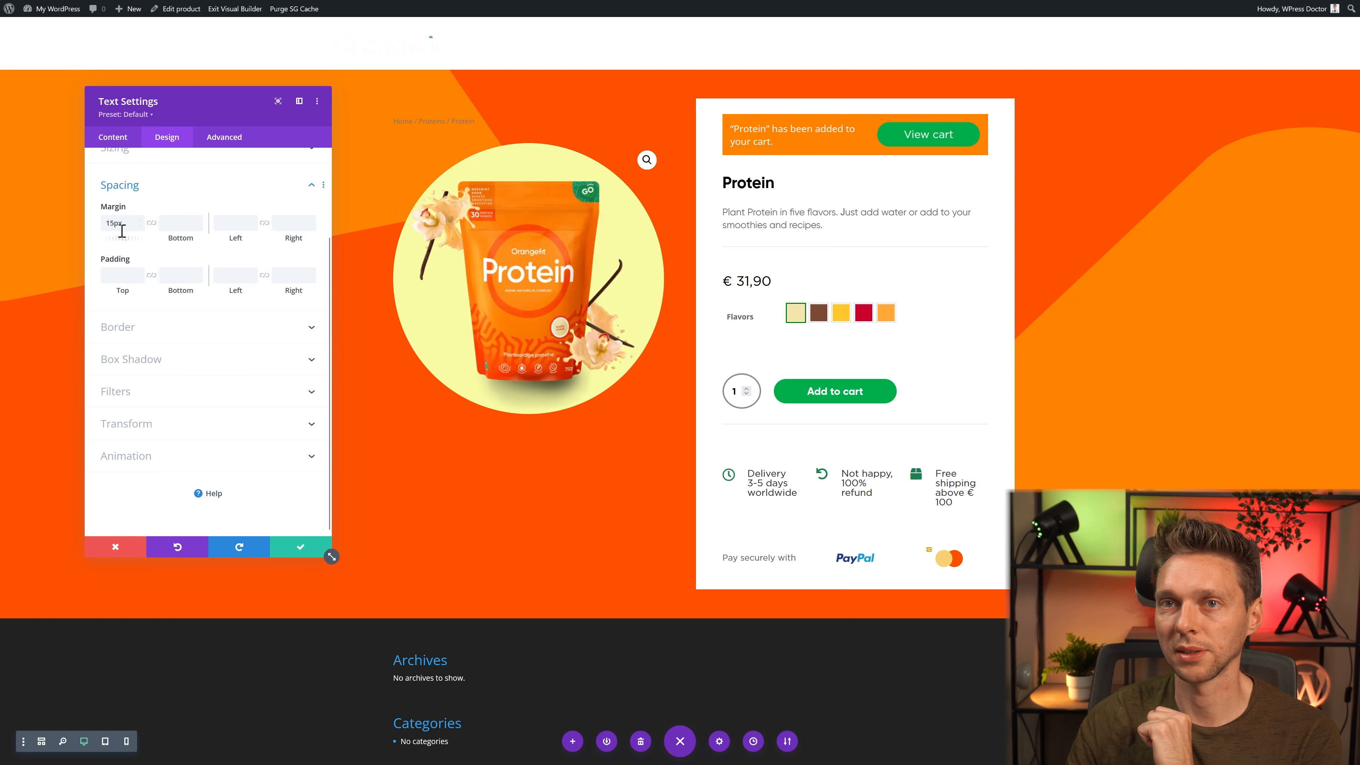
pyautogui.click(300, 546)
# Step: Give the payment row a light grey background and 20px of linked top and bottom padding
pyautogui.click(723, 539)
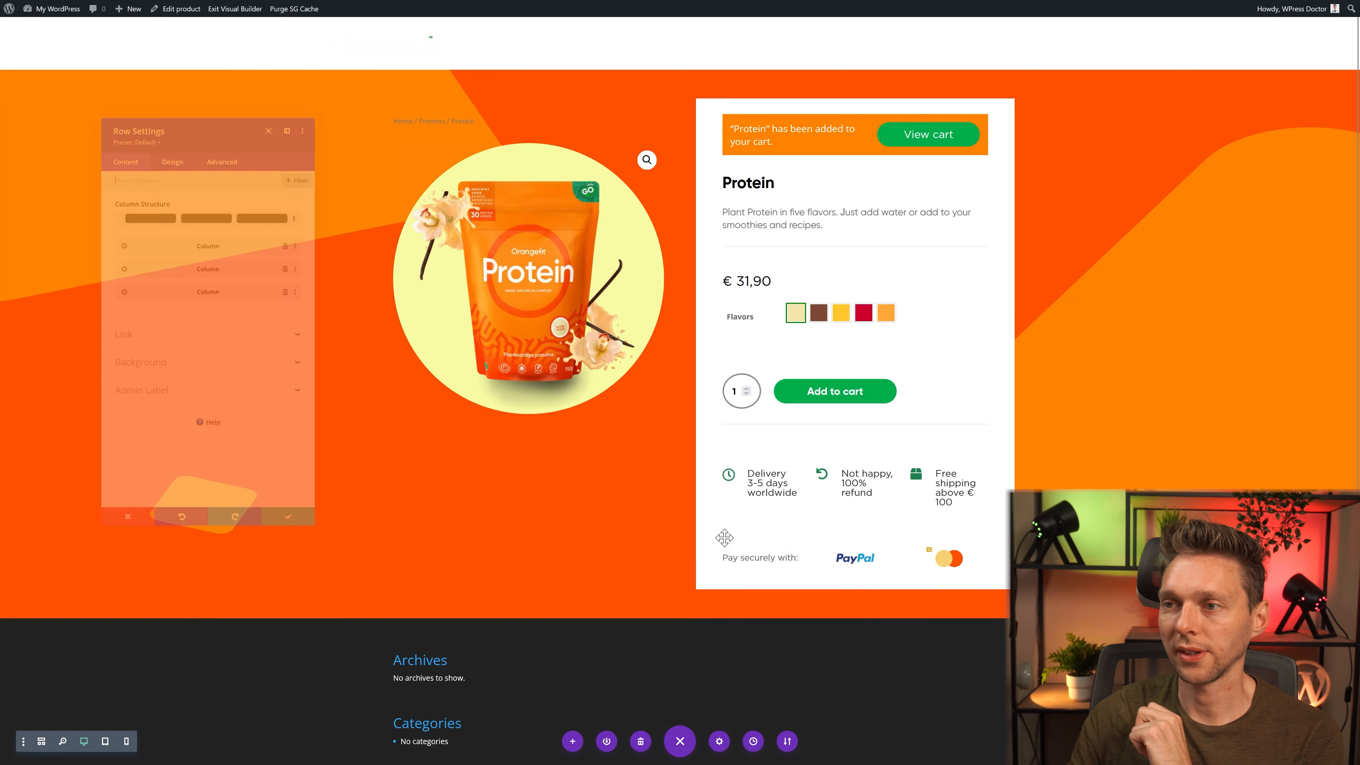
pyautogui.click(145, 363)
pyautogui.click(177, 464)
pyautogui.scroll(-3, 177, 428)
pyautogui.moveTo(109, 321); pyautogui.dragTo(102, 283)
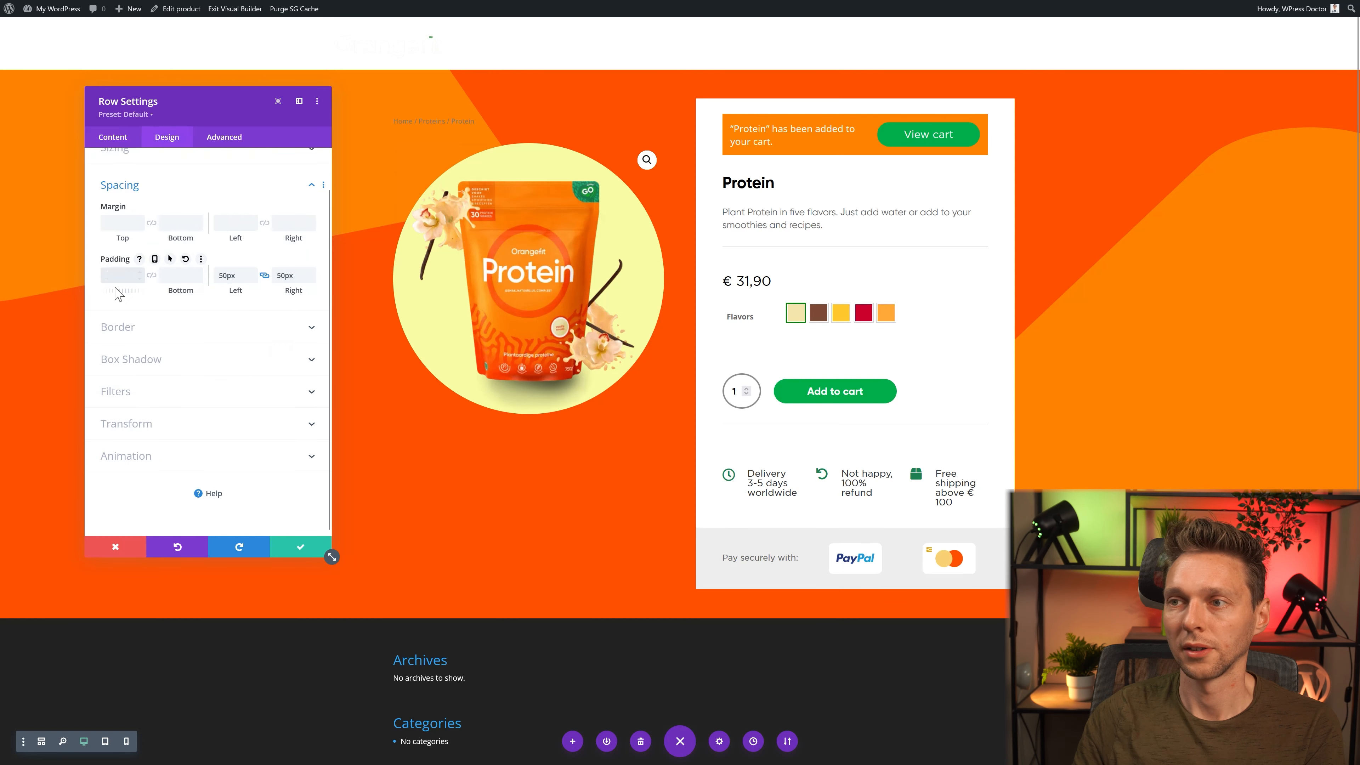
pyautogui.write('20px')
pyautogui.click(151, 275)
pyautogui.click(301, 546)
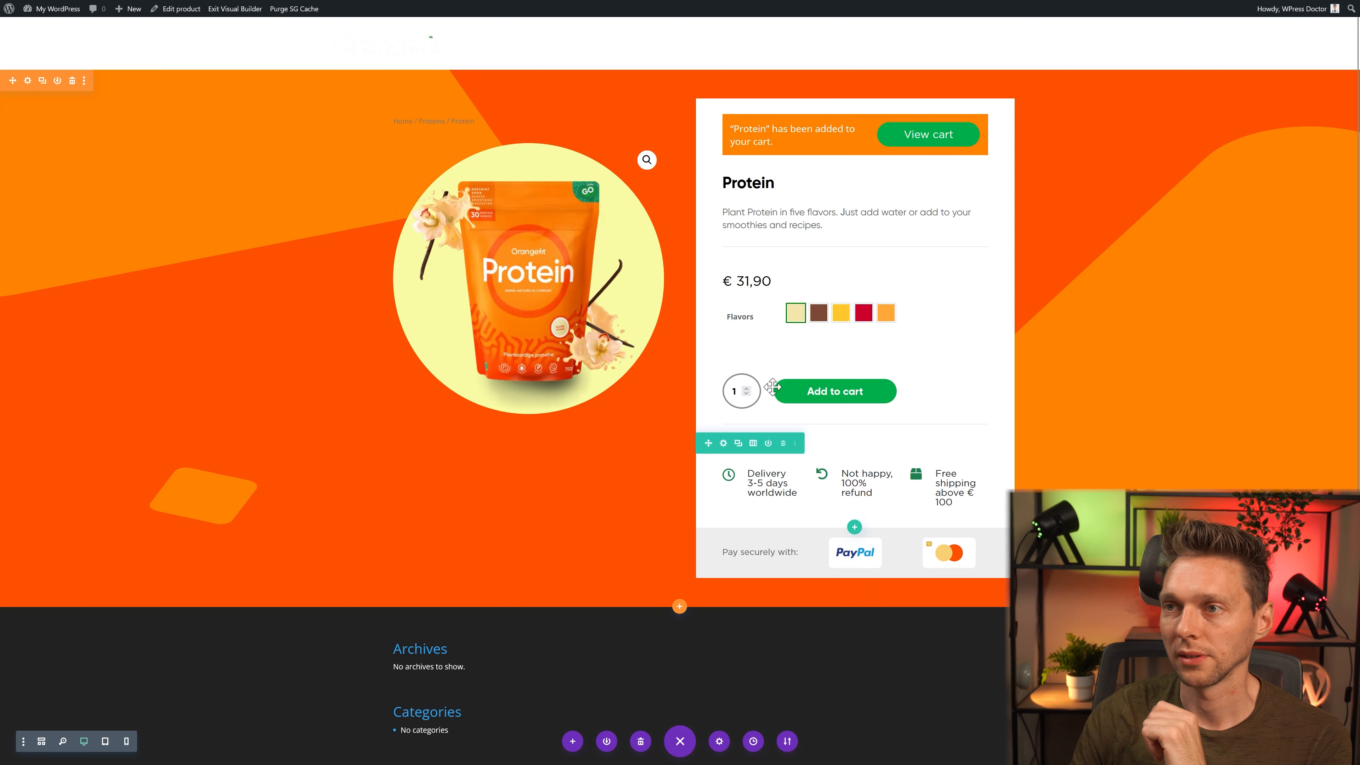
# Step: Copy the first product details row and paste it below the payment row
pyautogui.rightClick(740, 92)
pyautogui.click(773, 186)
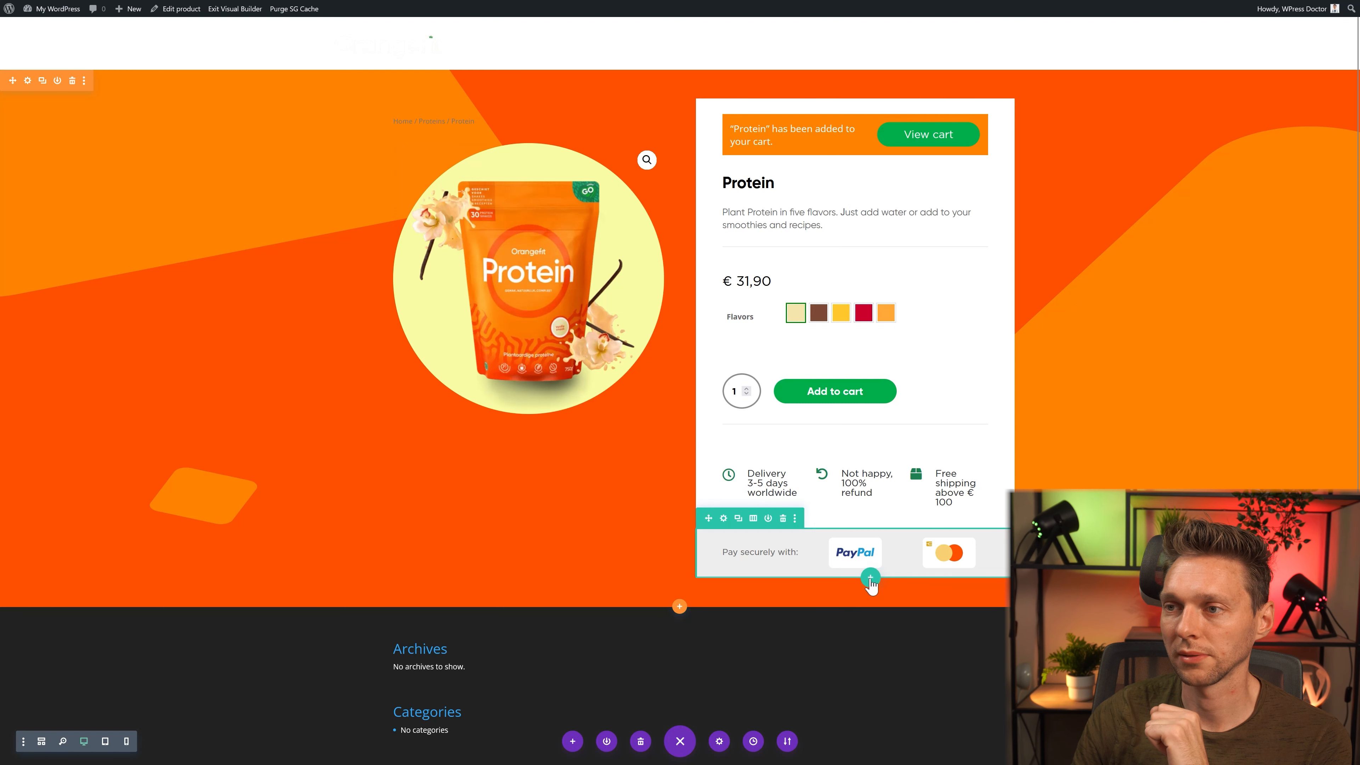
pyautogui.rightClick(870, 578)
pyautogui.click(856, 480)
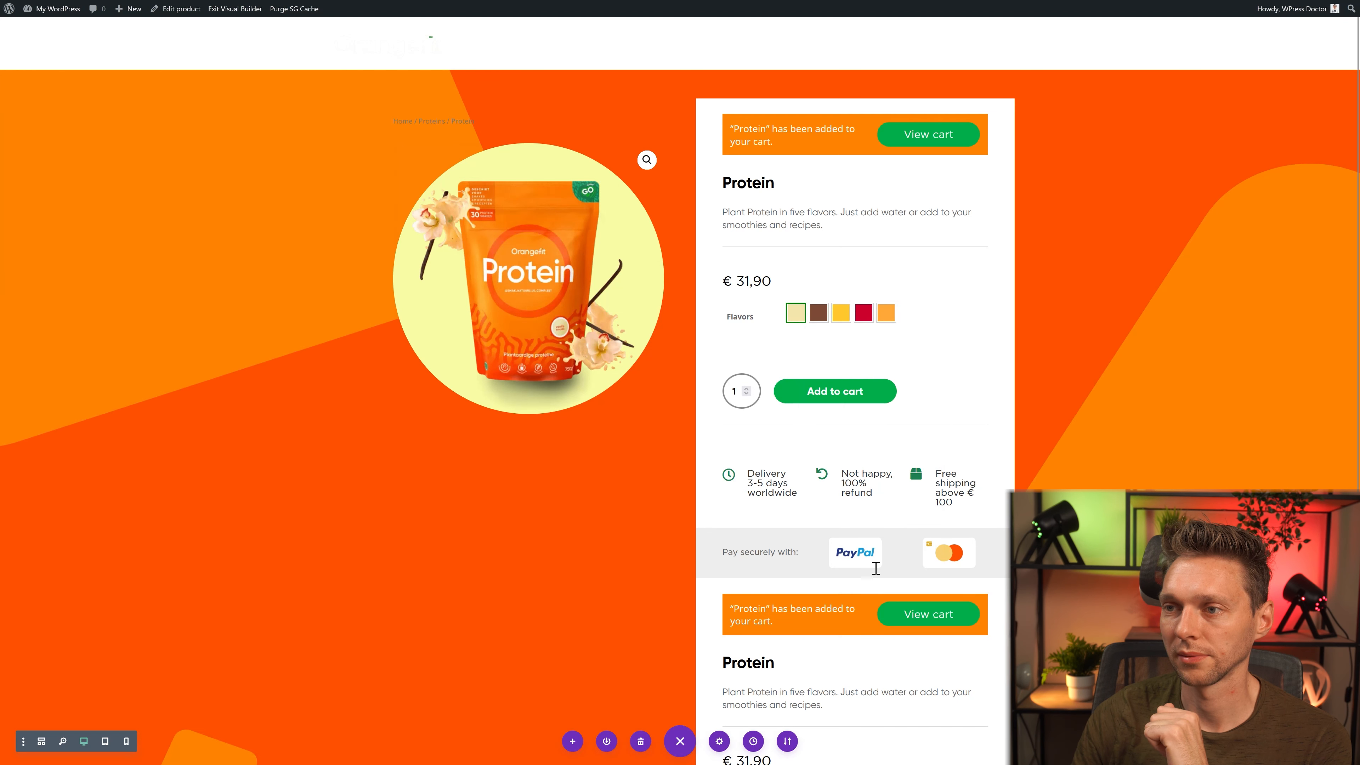
# Step: Delete the cart notice, price and add-to-cart modules from the pasted row
pyautogui.scroll(-1, 852, 605)
pyautogui.click(878, 550)
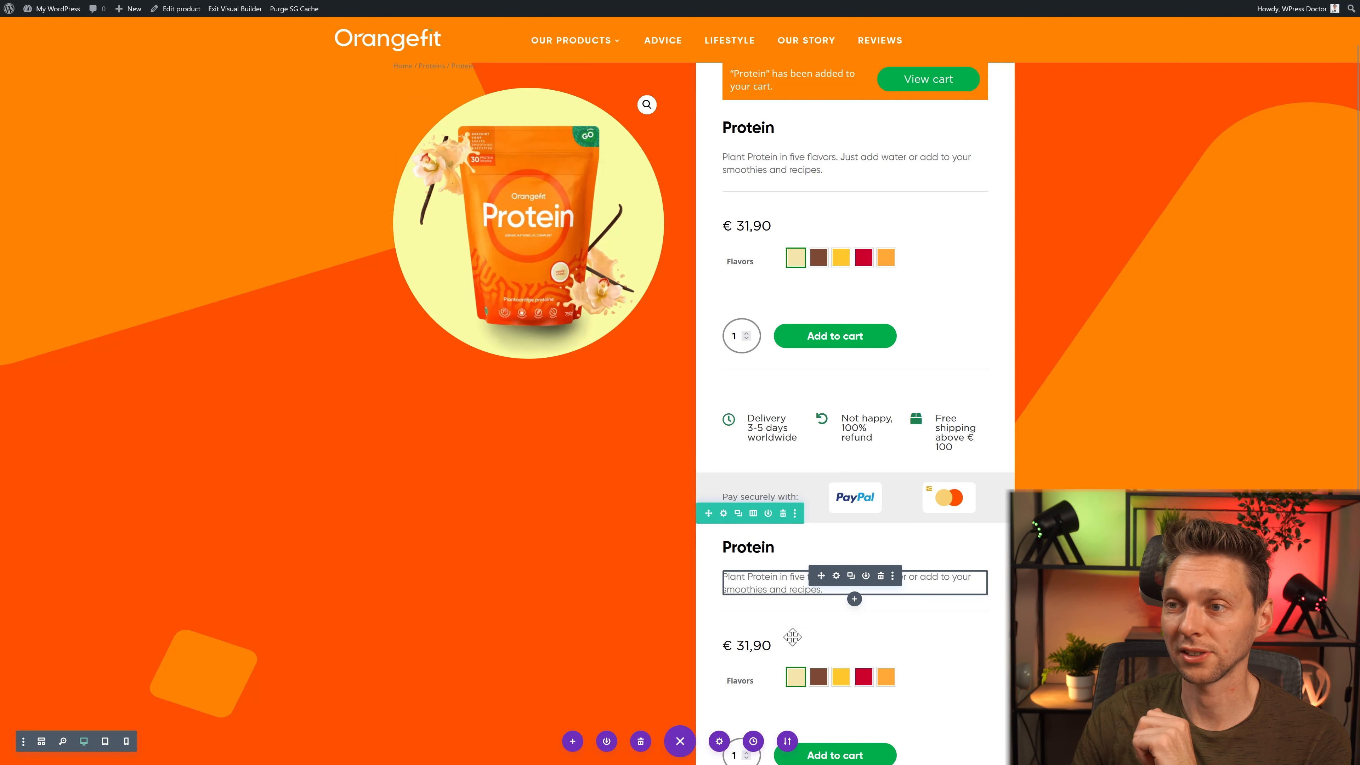
pyautogui.scroll(-1, 857, 637)
pyautogui.click(881, 610)
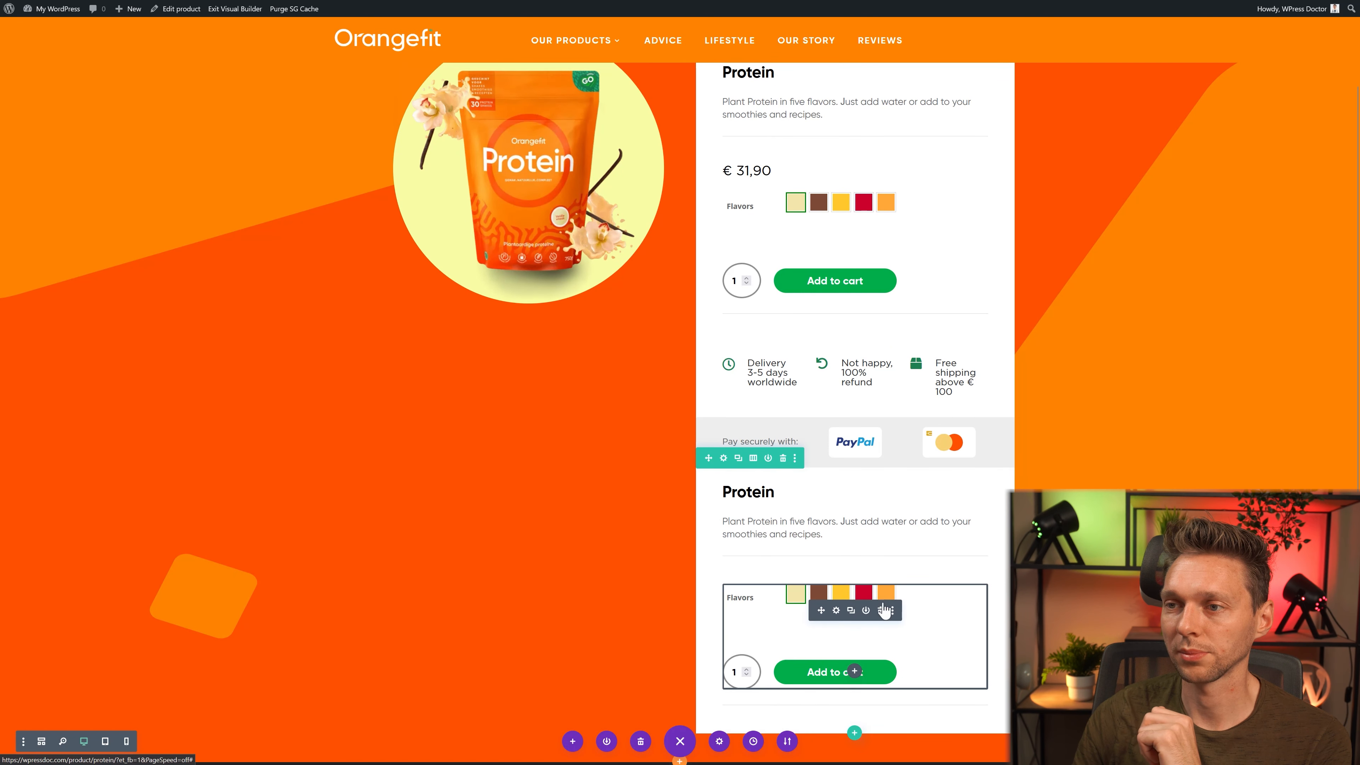
pyautogui.click(881, 610)
# Step: Enter "Benefits" as the first text of the new row and style it in Gilroy Bold, global dark orange, 20px
pyautogui.write('Benefits')
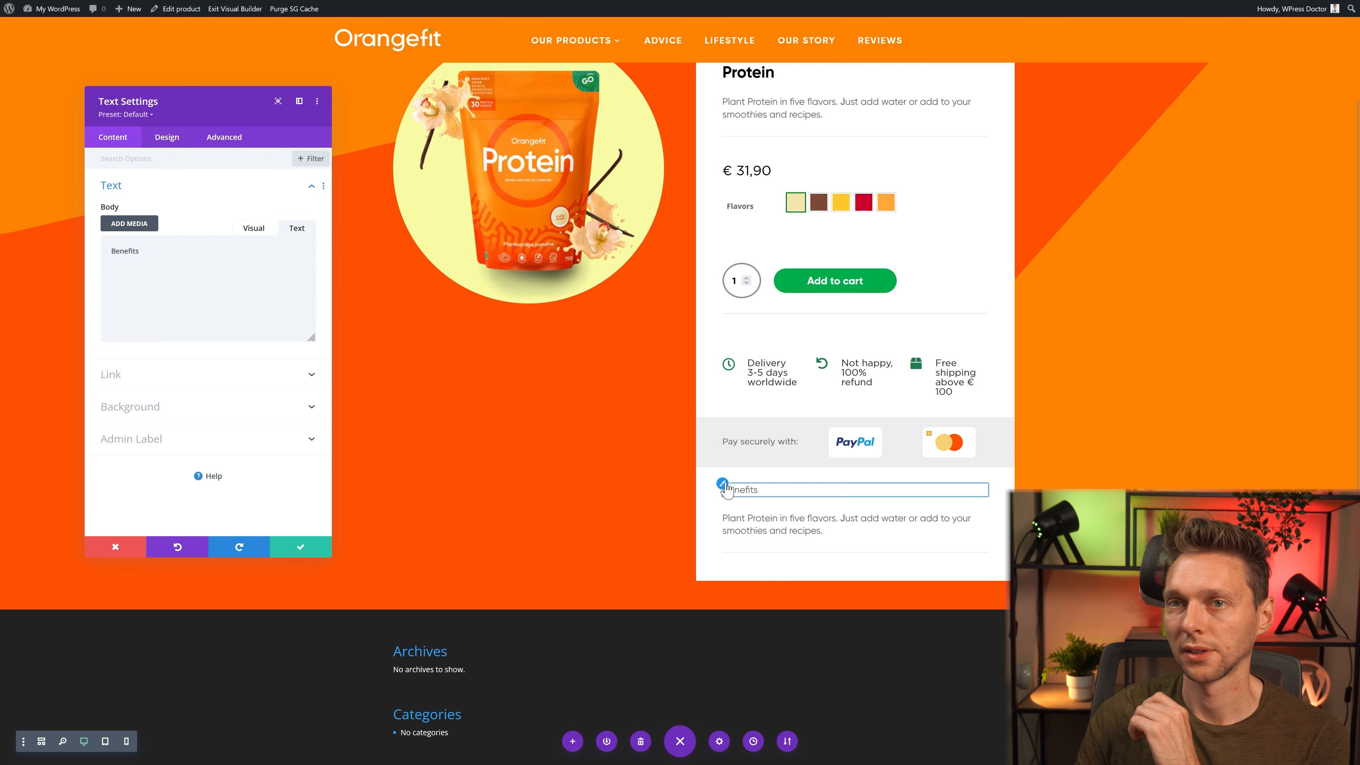
pyautogui.click(167, 137)
pyautogui.click(141, 256)
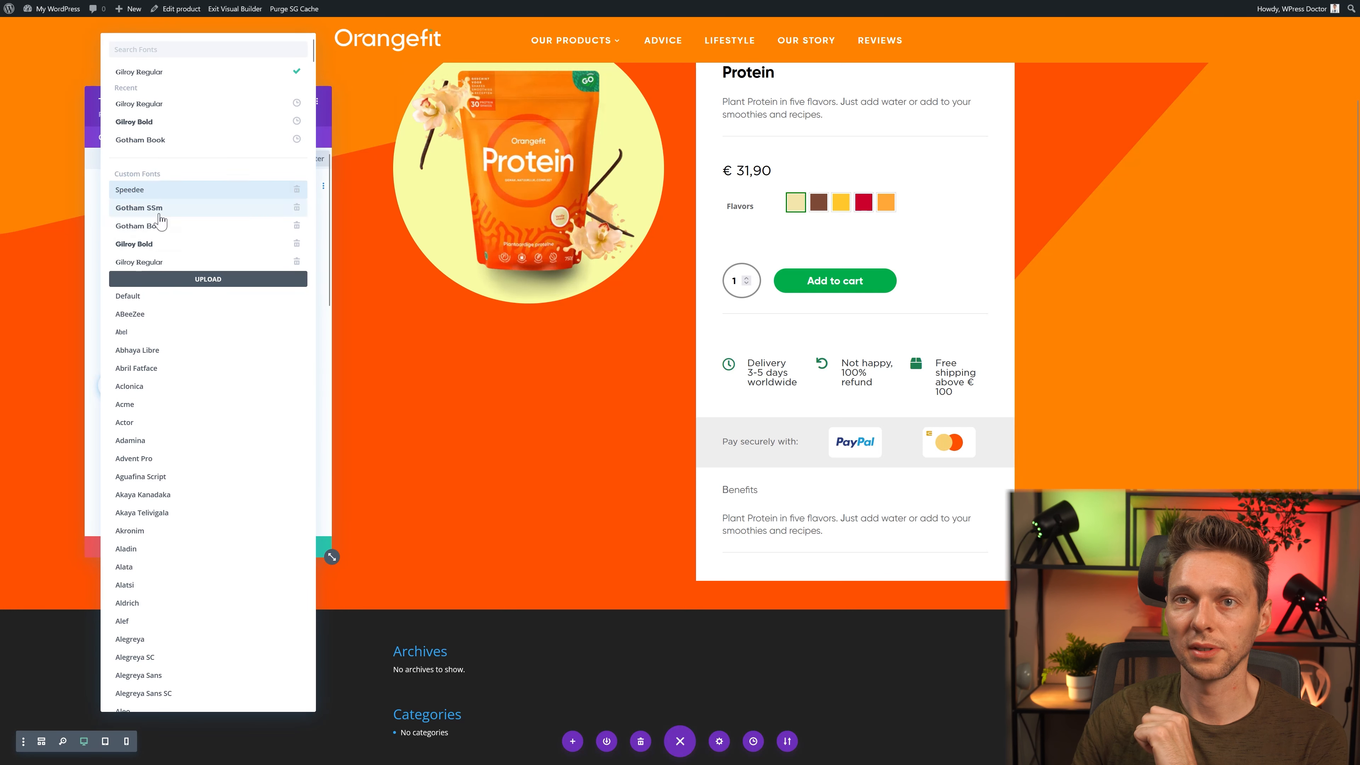
pyautogui.click(160, 246)
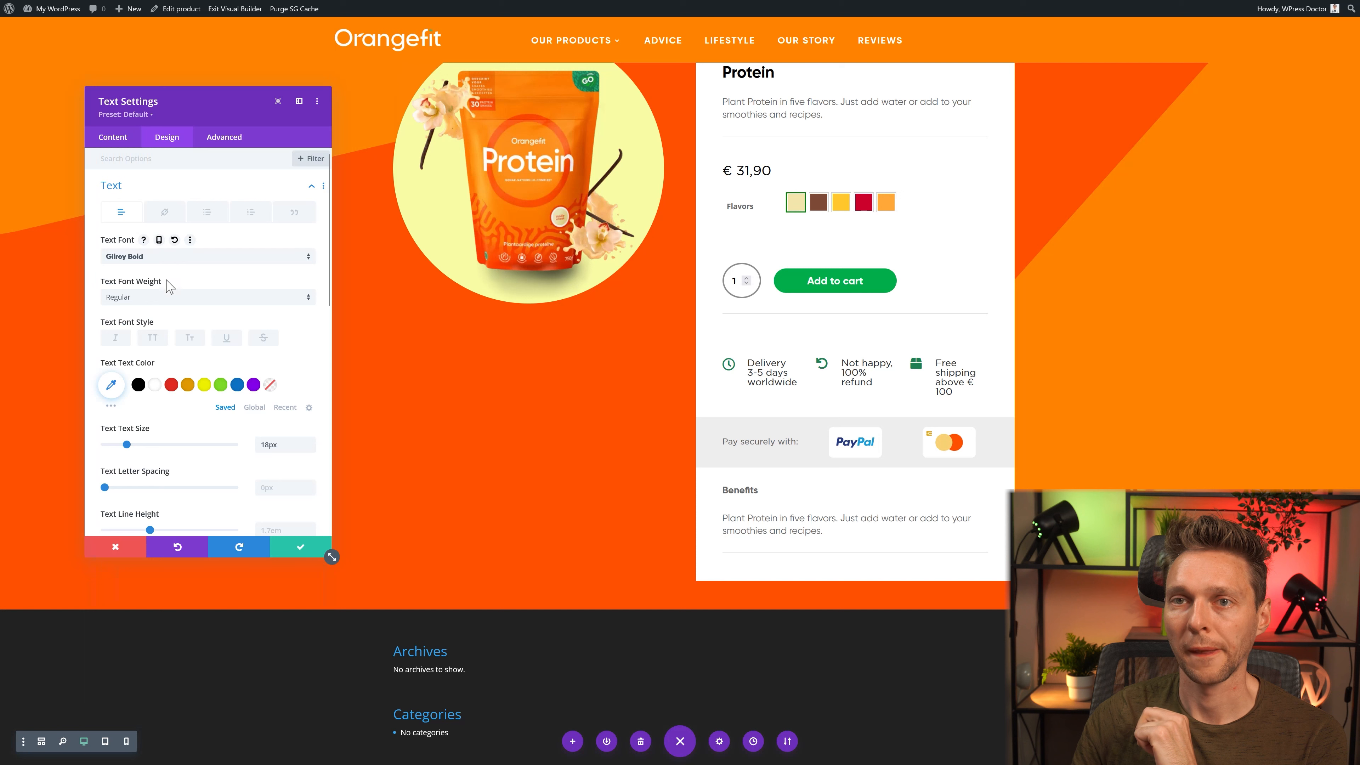
pyautogui.click(254, 408)
pyautogui.click(170, 384)
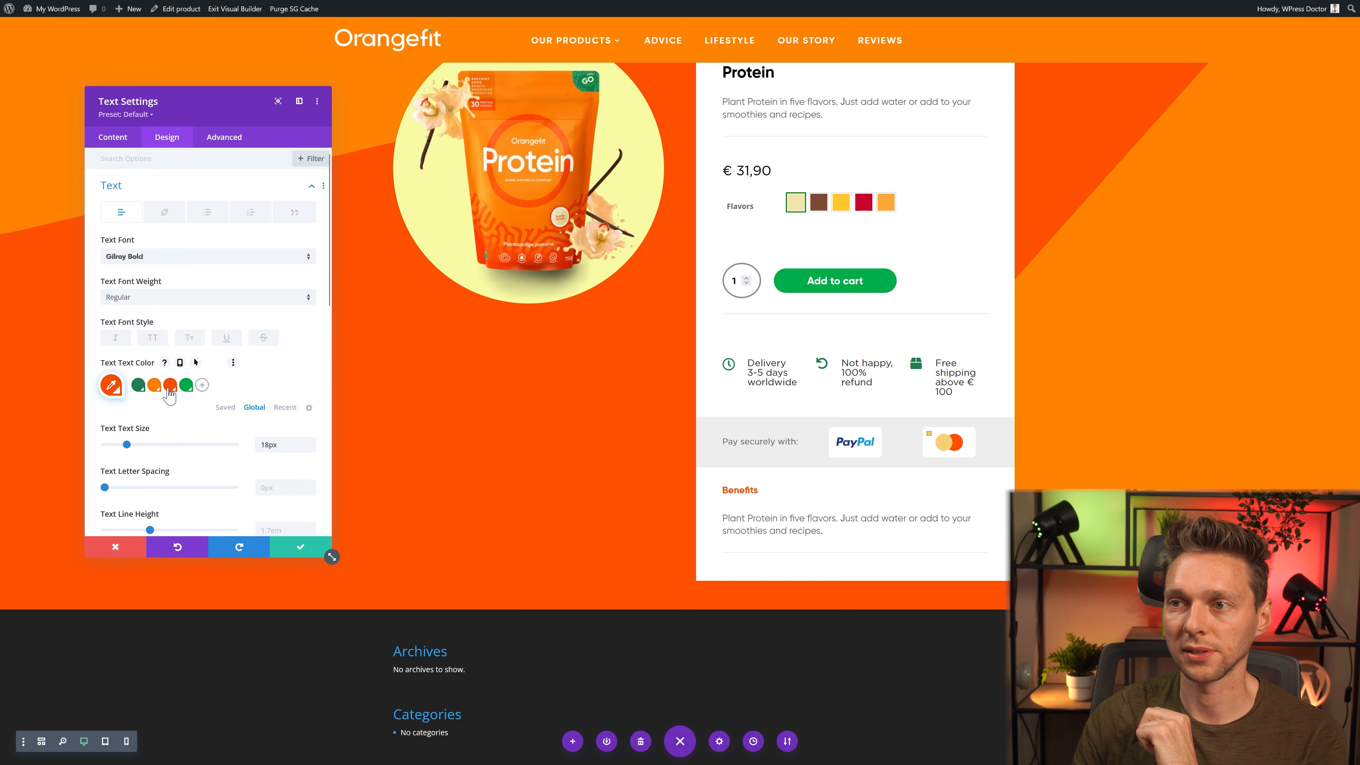
pyautogui.moveTo(268, 449); pyautogui.dragTo(258, 449)
pyautogui.write('20')
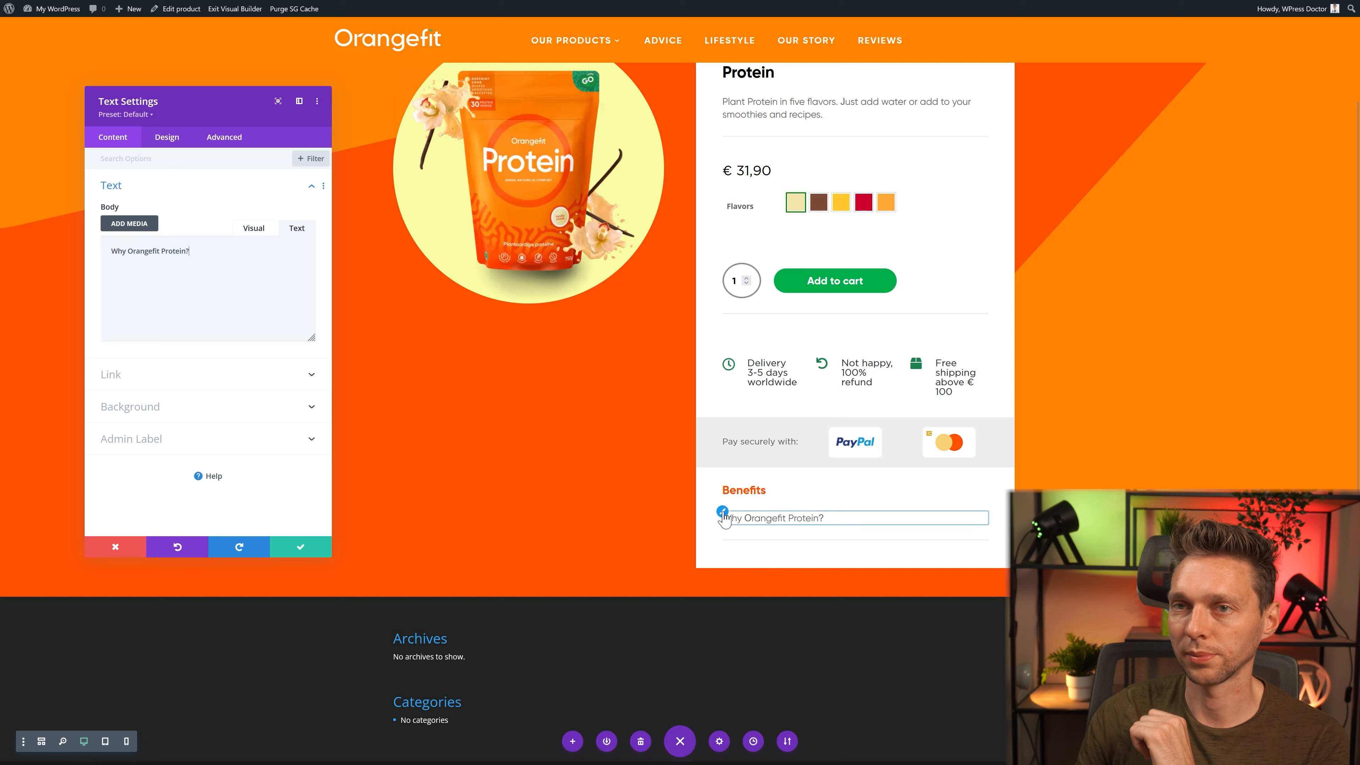
# Step: Set the "Why Orangefit Protein?" text in Gilroy Bold and enlarge its text size
pyautogui.click(166, 136)
pyautogui.click(145, 257)
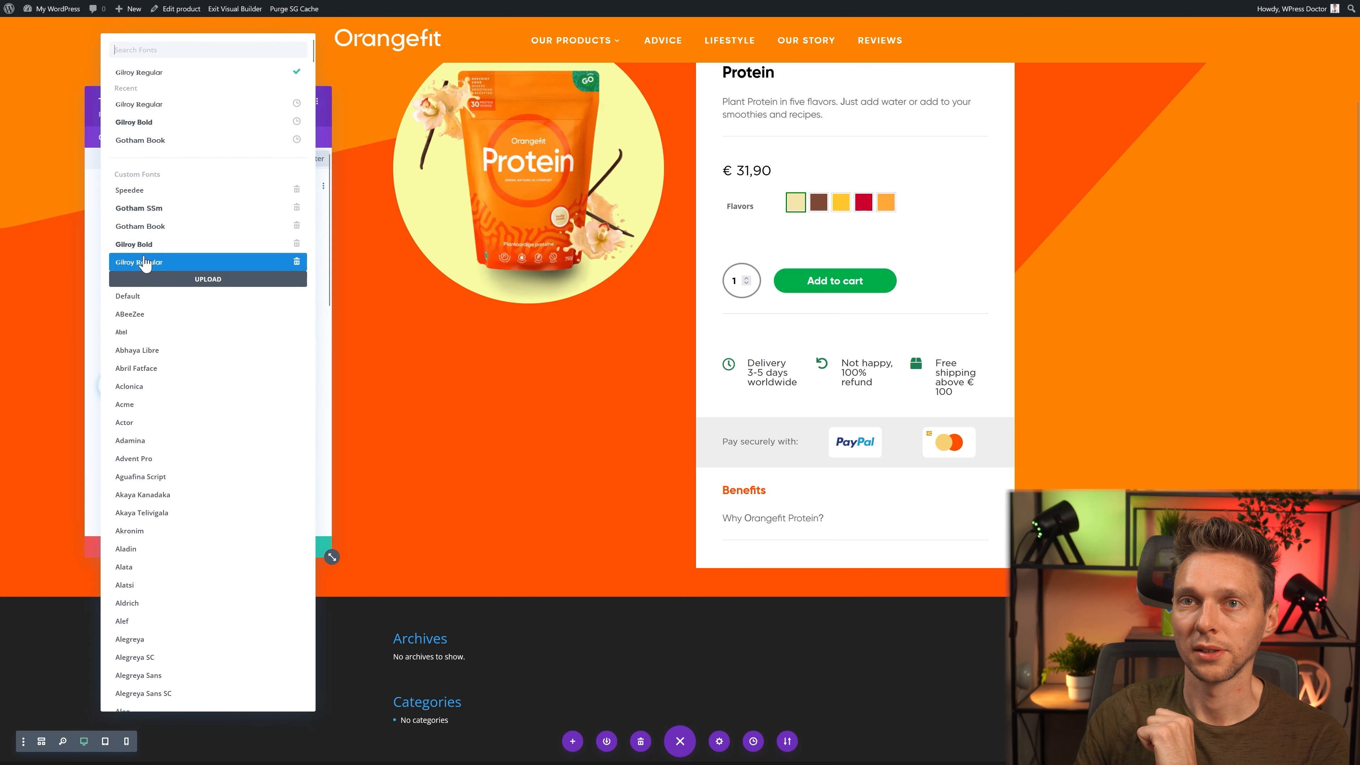
pyautogui.click(140, 245)
pyautogui.moveTo(270, 444); pyautogui.dragTo(253, 454)
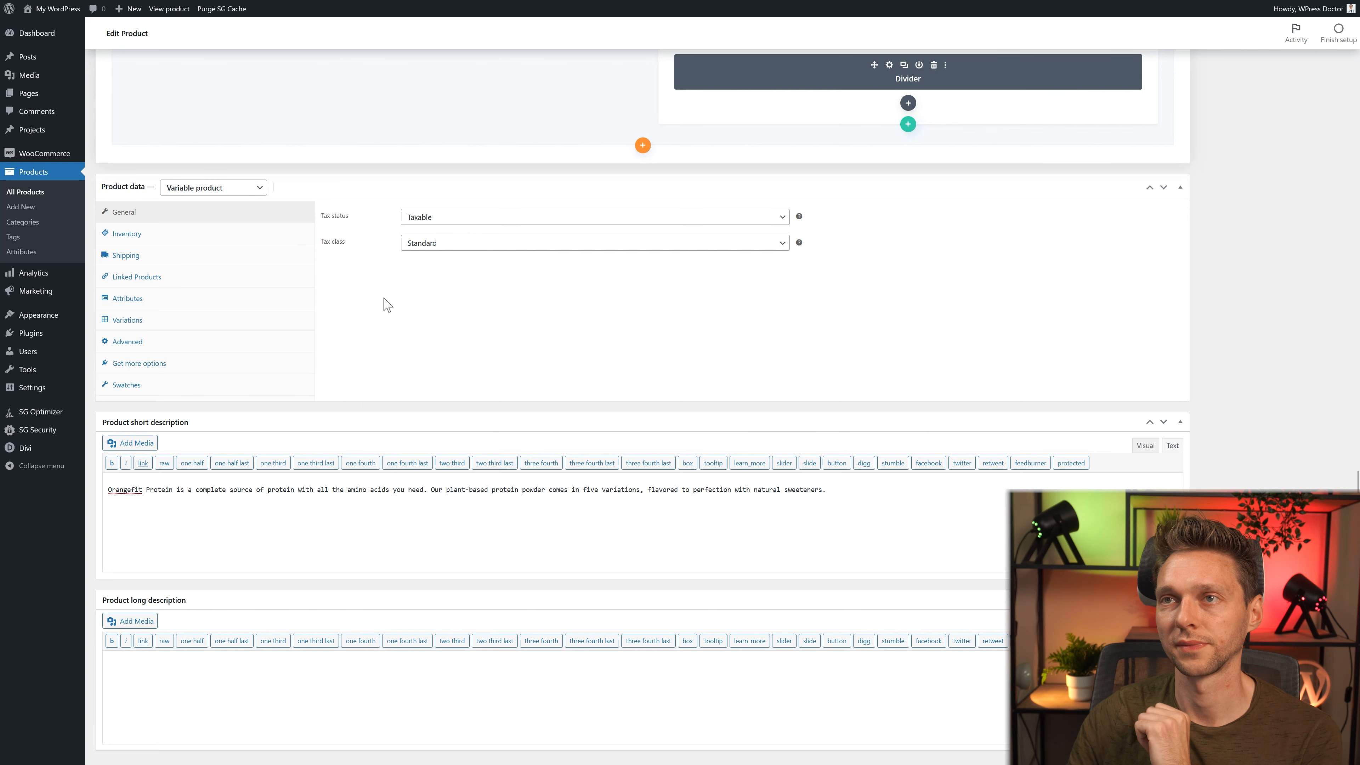
# Step: Copy the text from "We're bringing yellow peas" through "Only the good stuff" on the original Orangefit product page into the product's long description
pyautogui.click(517, 12)
pyautogui.scroll(-3, 750, 412)
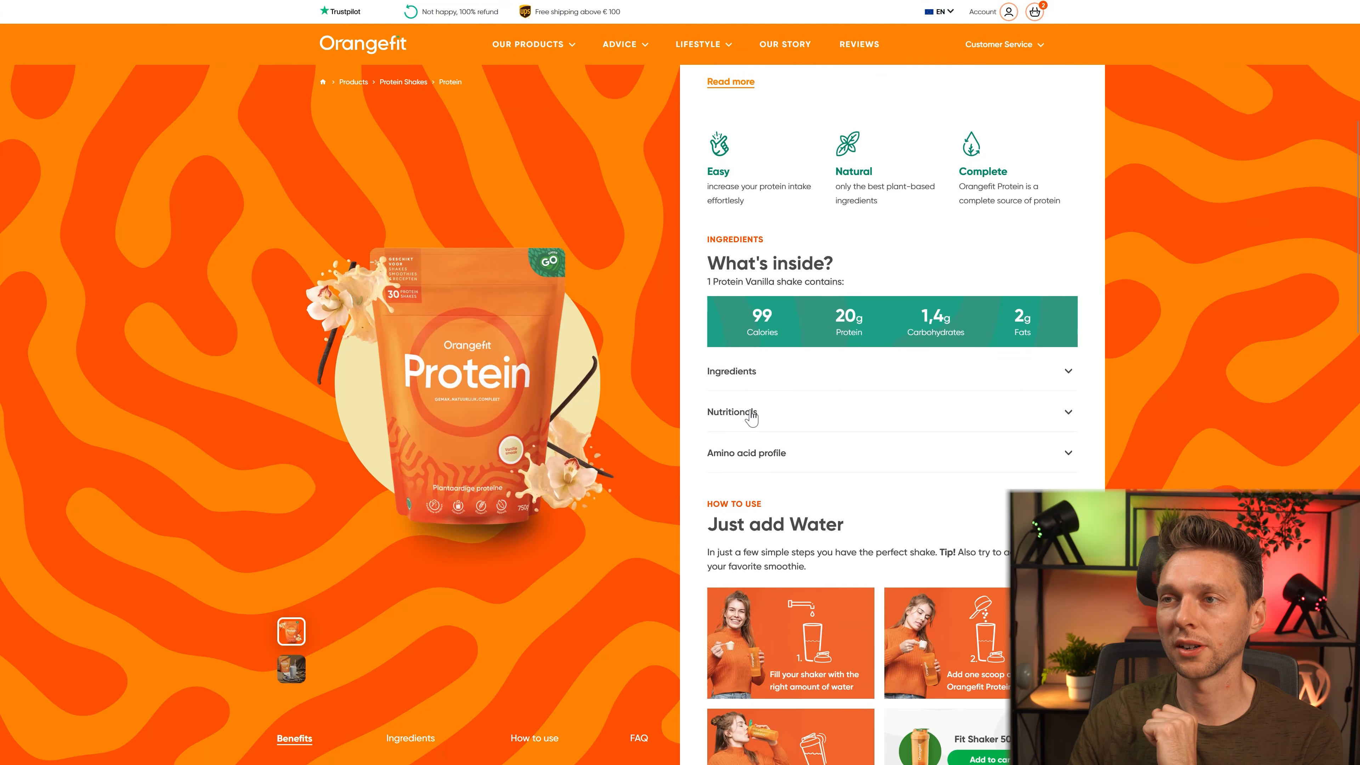
pyautogui.scroll(1, 797, 251)
pyautogui.click(737, 150)
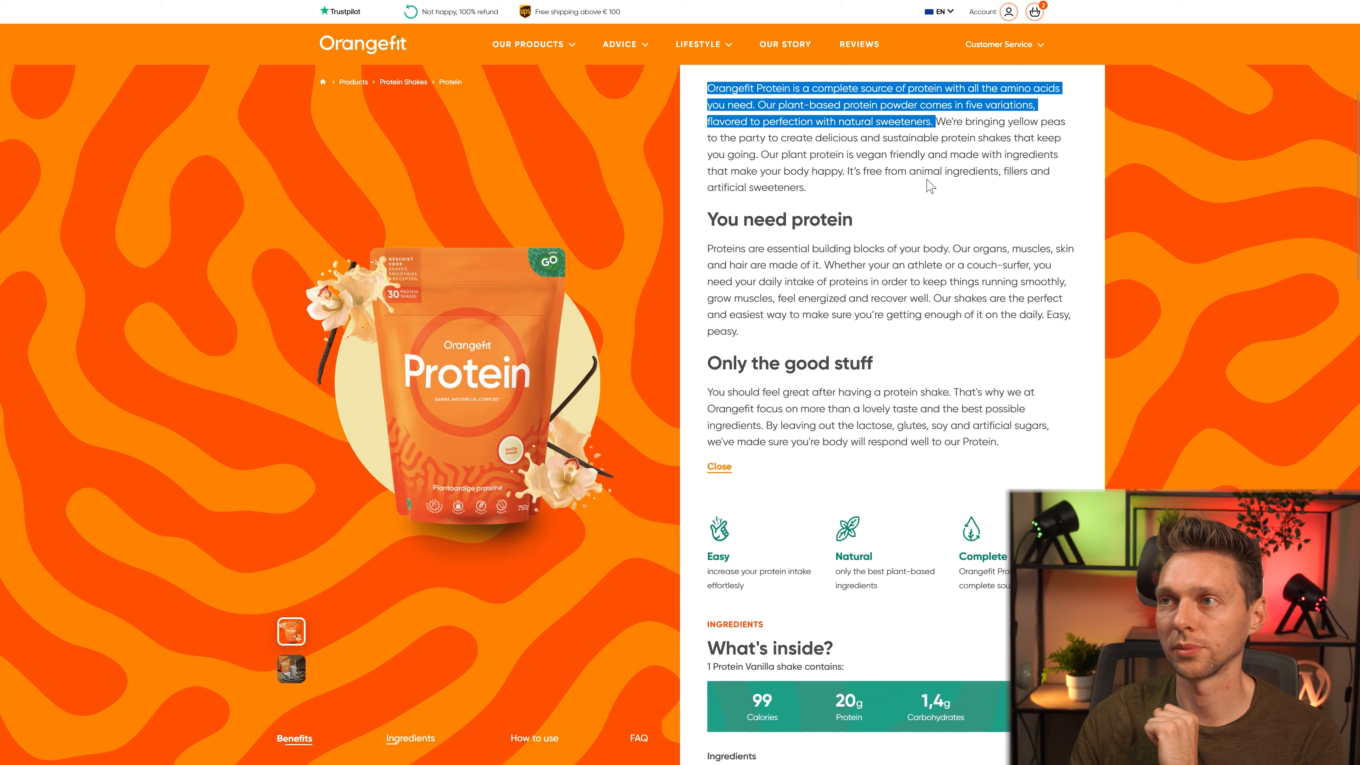
pyautogui.click(943, 120)
pyautogui.moveTo(942, 120); pyautogui.dragTo(1007, 444)
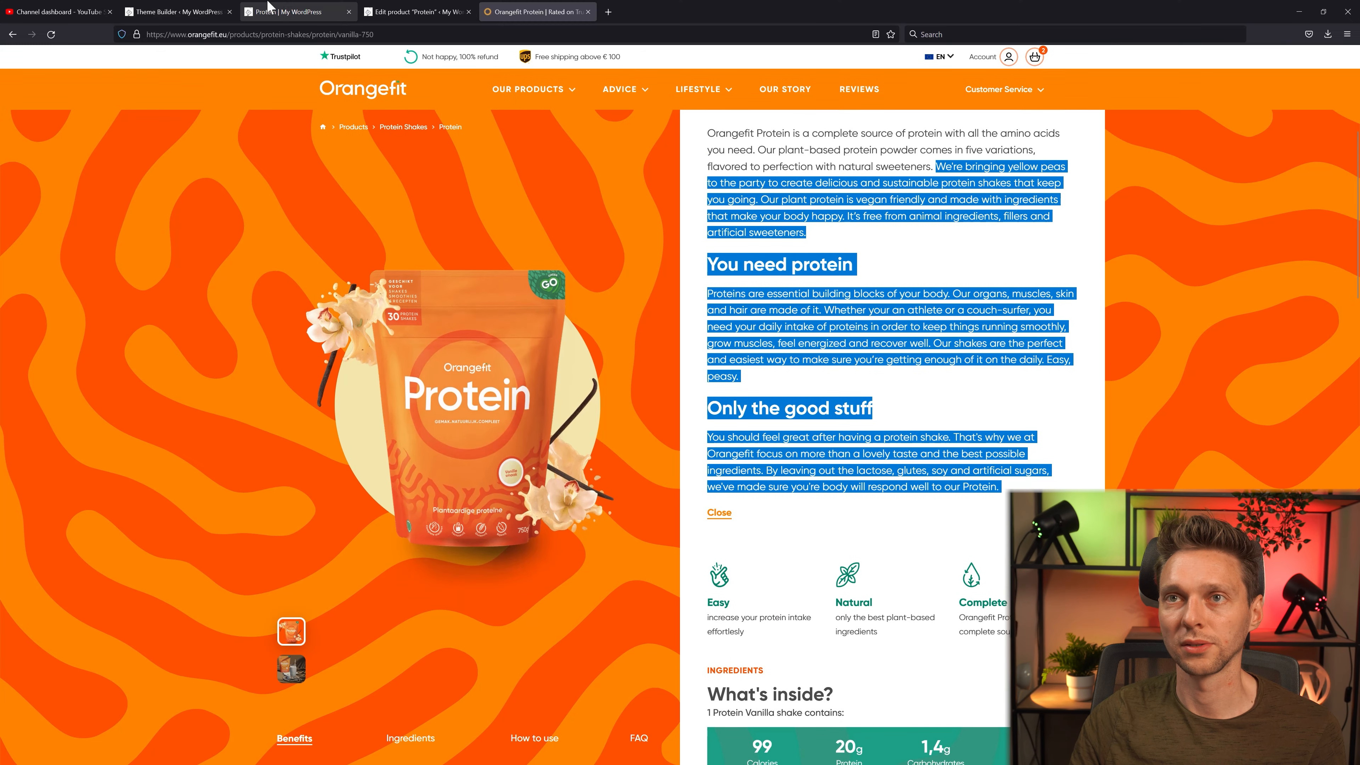
pyautogui.click(417, 11)
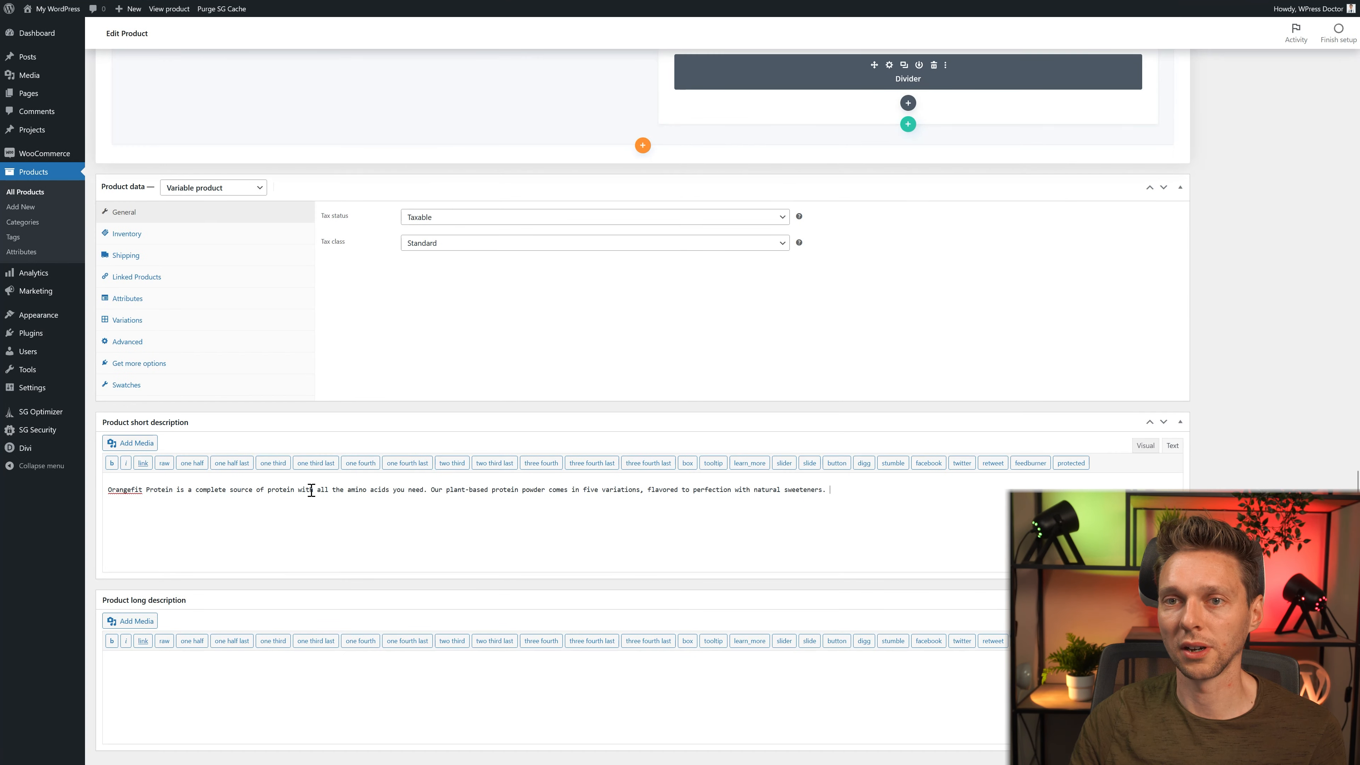
pyautogui.hotkey('ctrl', 'v')
# Step: Reload the product page in the visual builder and set the second product description module's type to Description
pyautogui.click(288, 12)
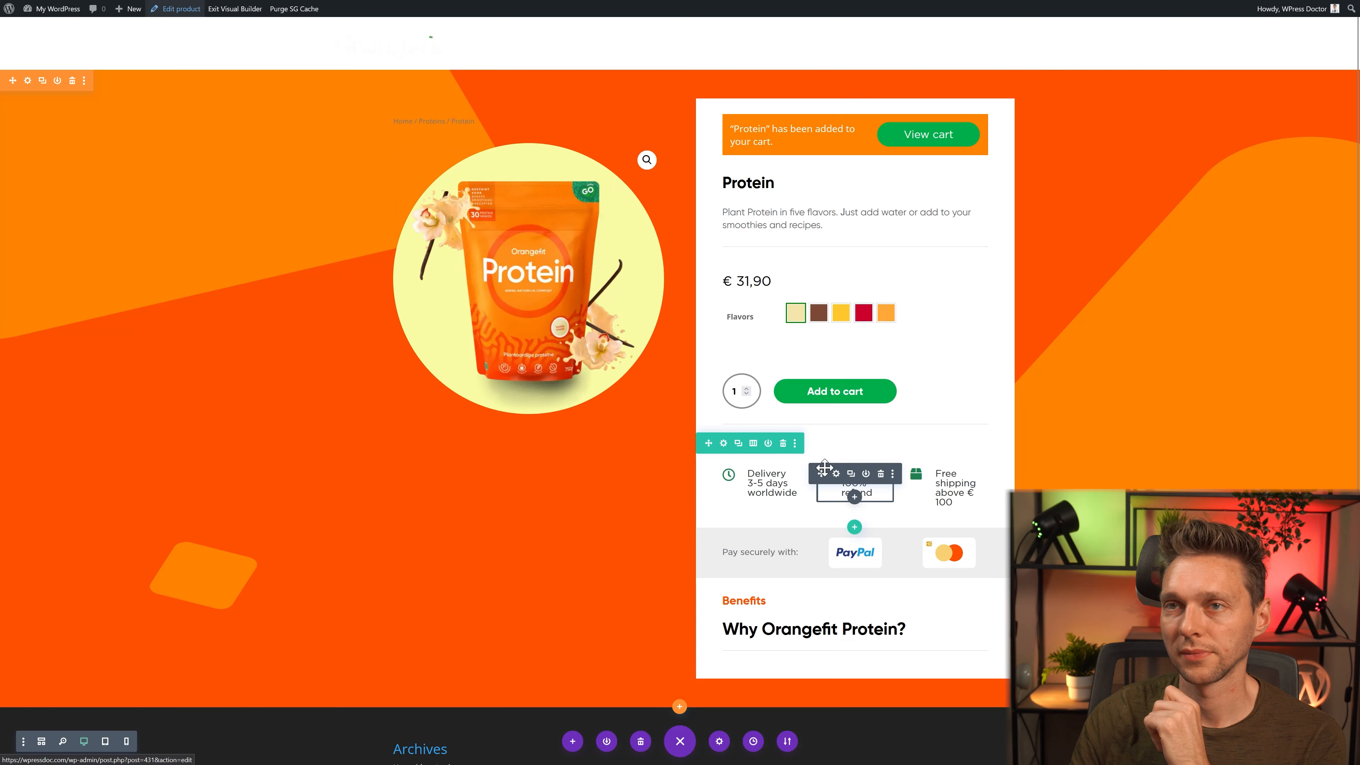
pyautogui.click(51, 35)
pyautogui.click(695, 405)
pyautogui.scroll(-4, 803, 498)
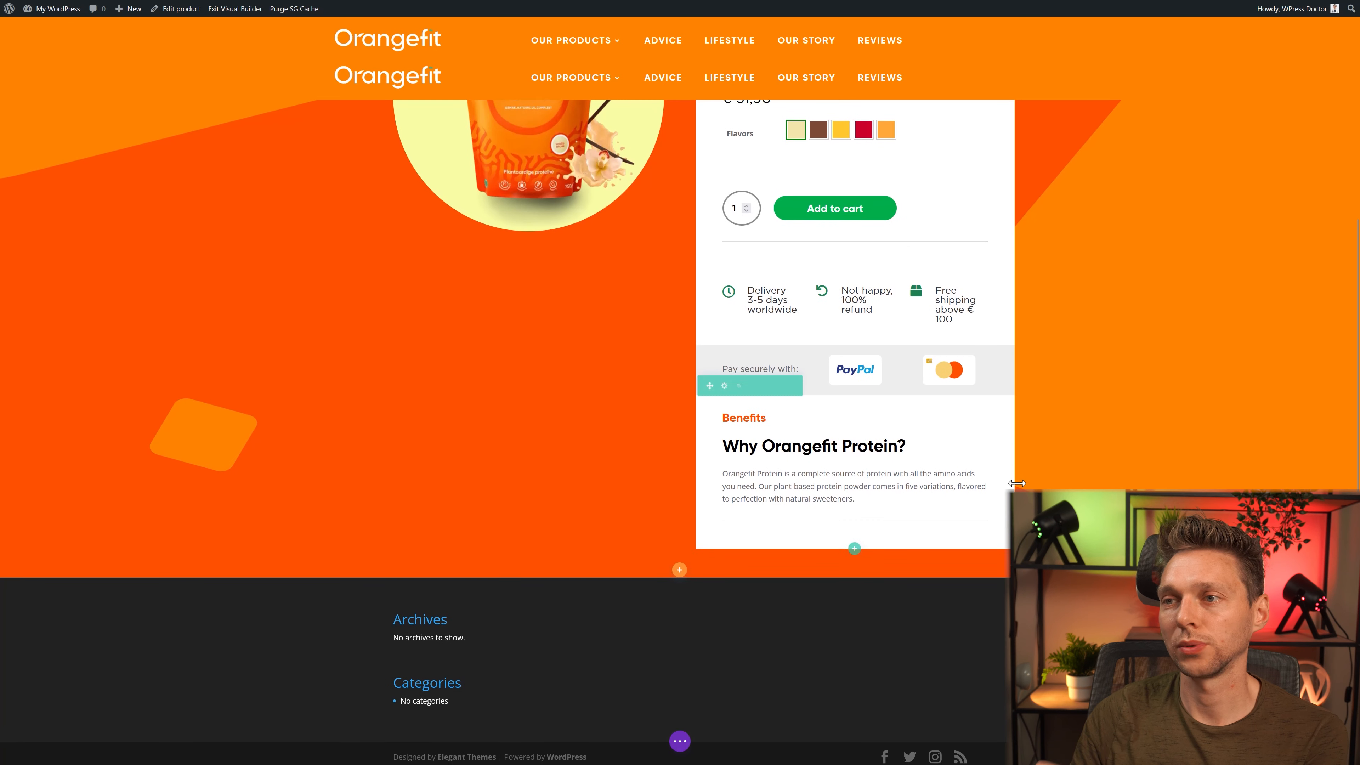
pyautogui.click(836, 475)
pyautogui.click(207, 265)
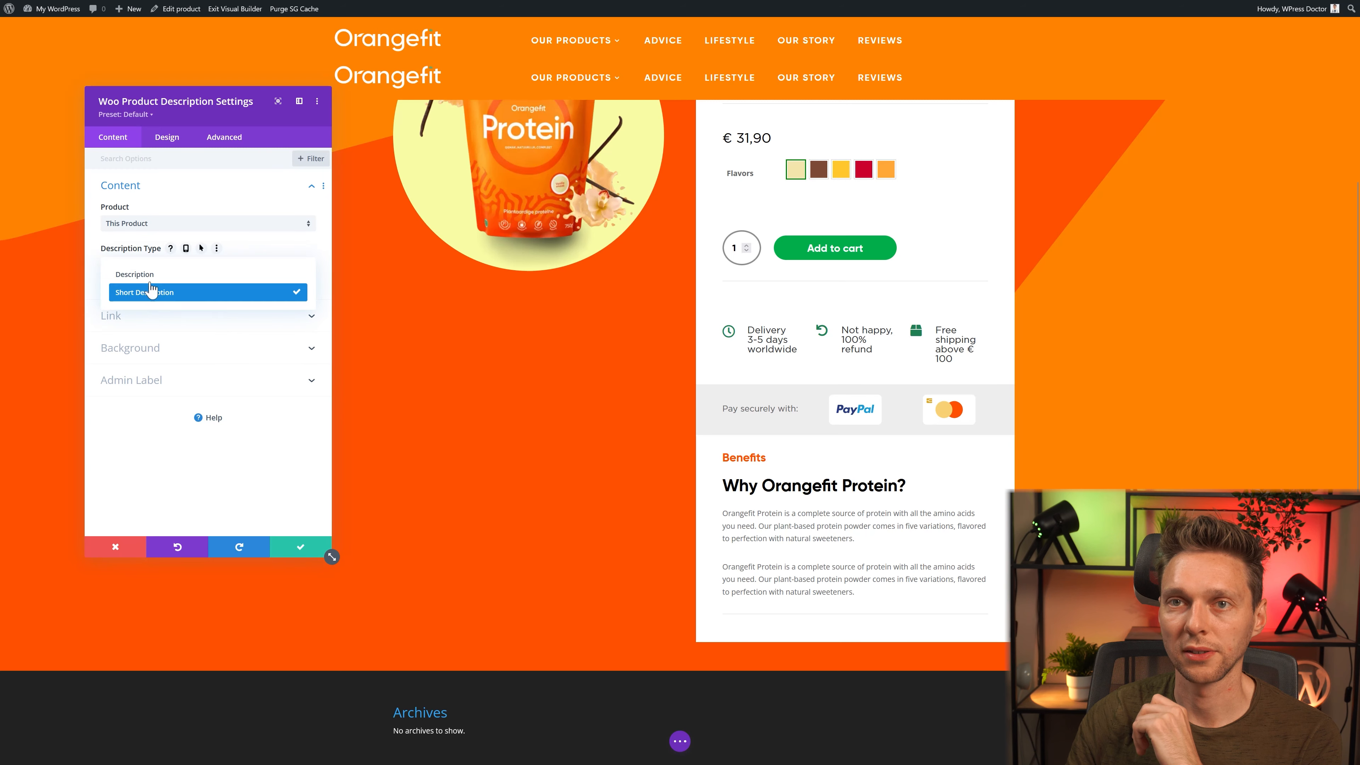
pyautogui.click(139, 289)
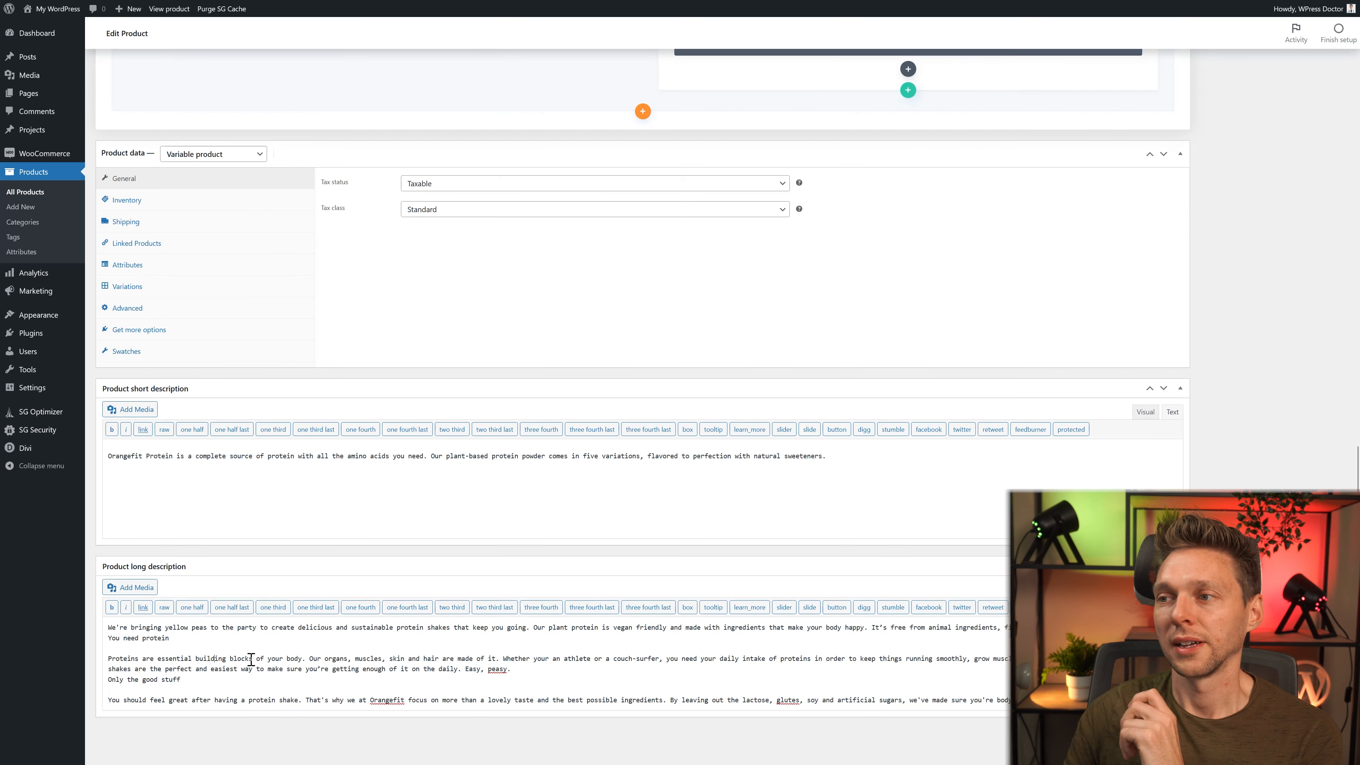
# Step: In the product's long description, separate "You need protein" into its own paragraph and format it as Heading 2
pyautogui.click(108, 637)
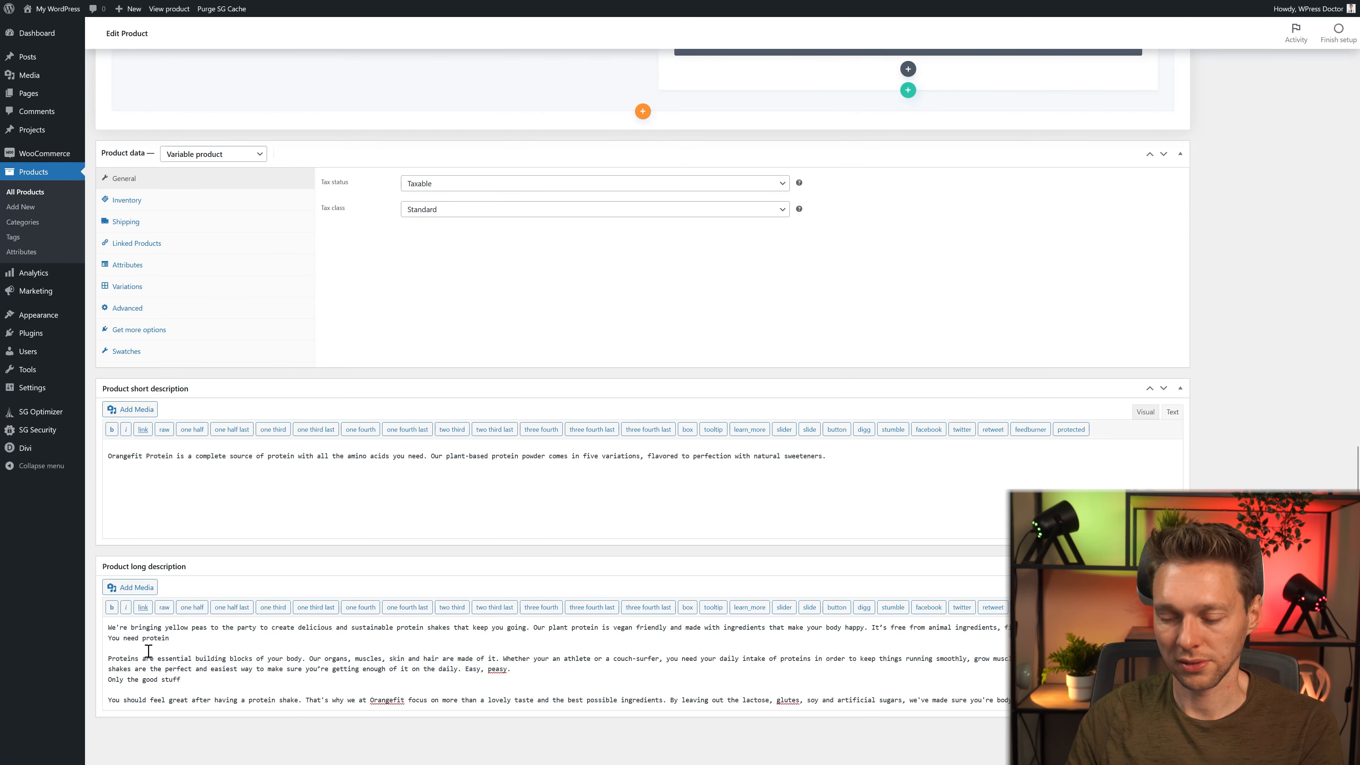
pyautogui.press('Return')
pyautogui.moveTo(176, 652); pyautogui.dragTo(107, 649)
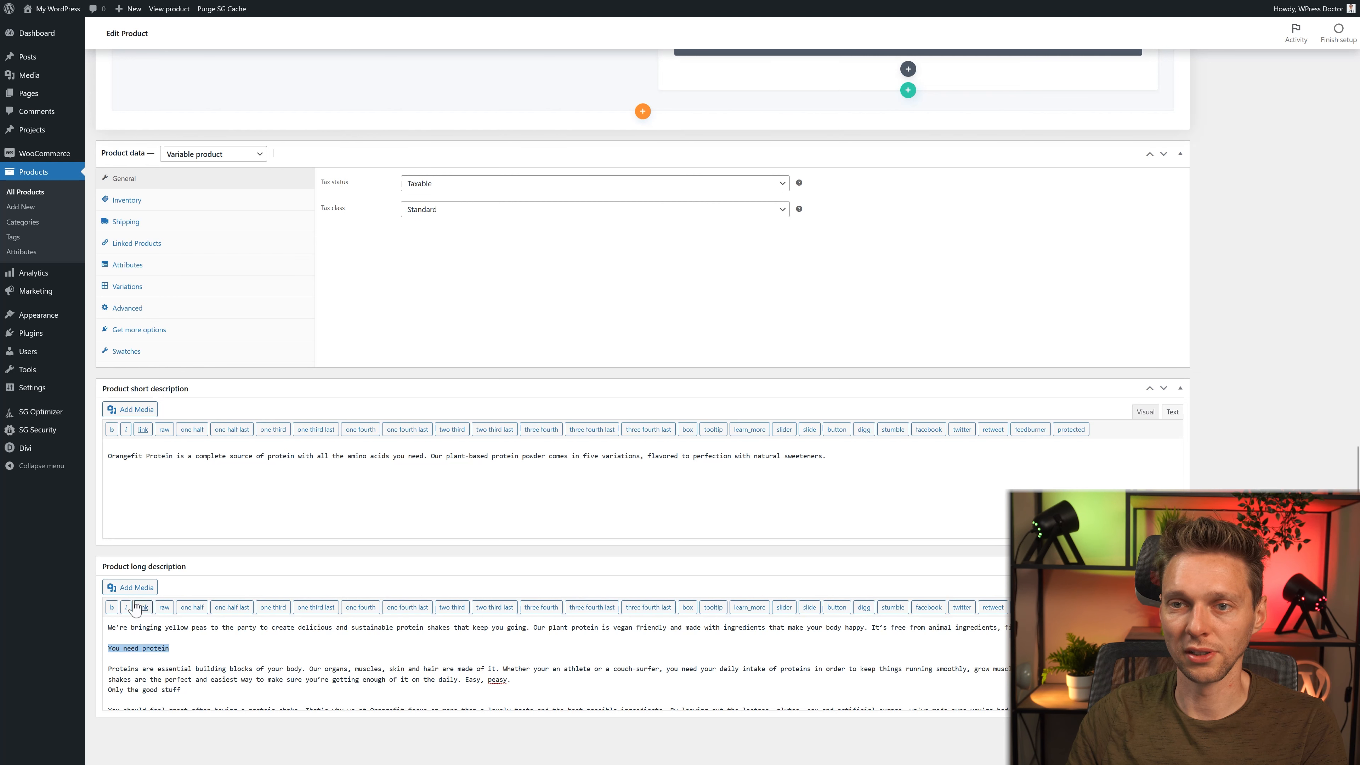
pyautogui.click(1145, 589)
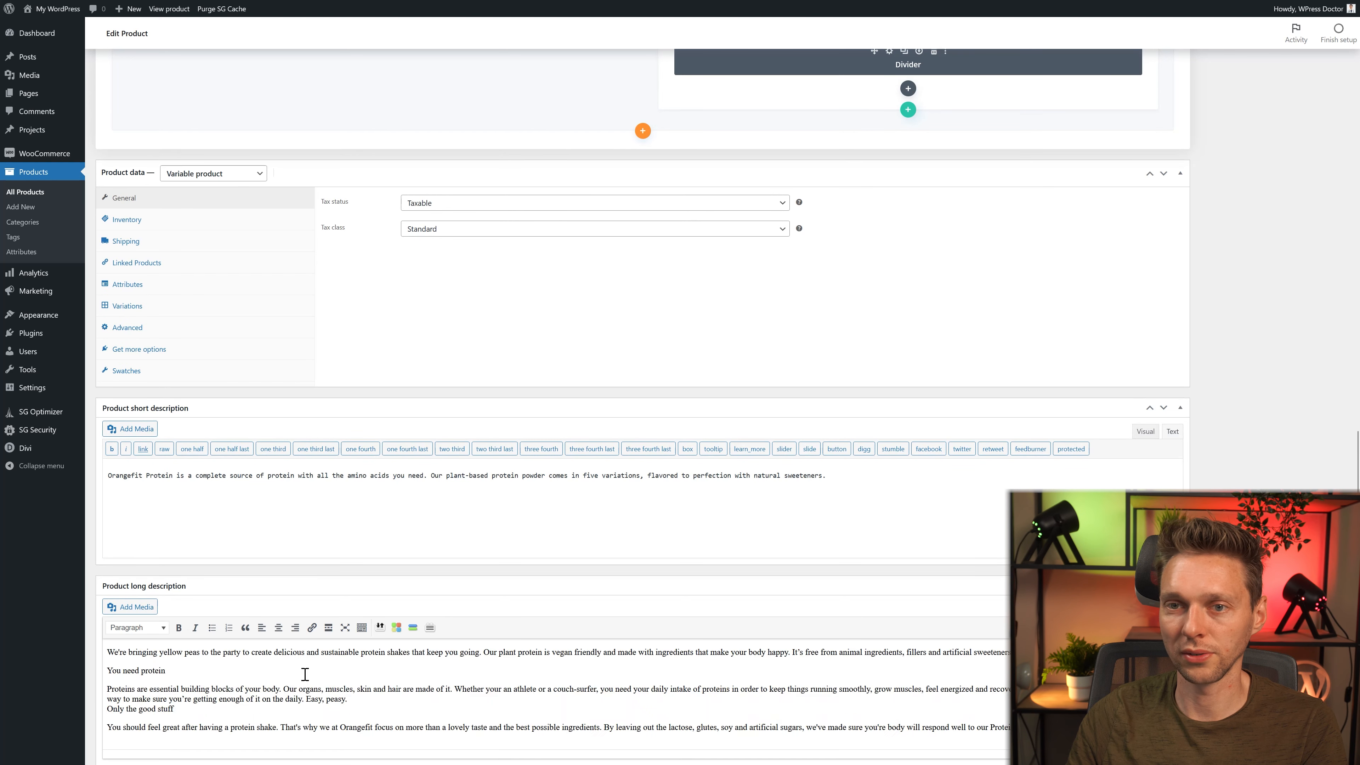
pyautogui.scroll(-1, 196, 677)
pyautogui.click(196, 647)
# Step: Set the long description module's text font to Gotham Book and its Heading 2 font to Gilroy Bold
pyautogui.click(209, 49)
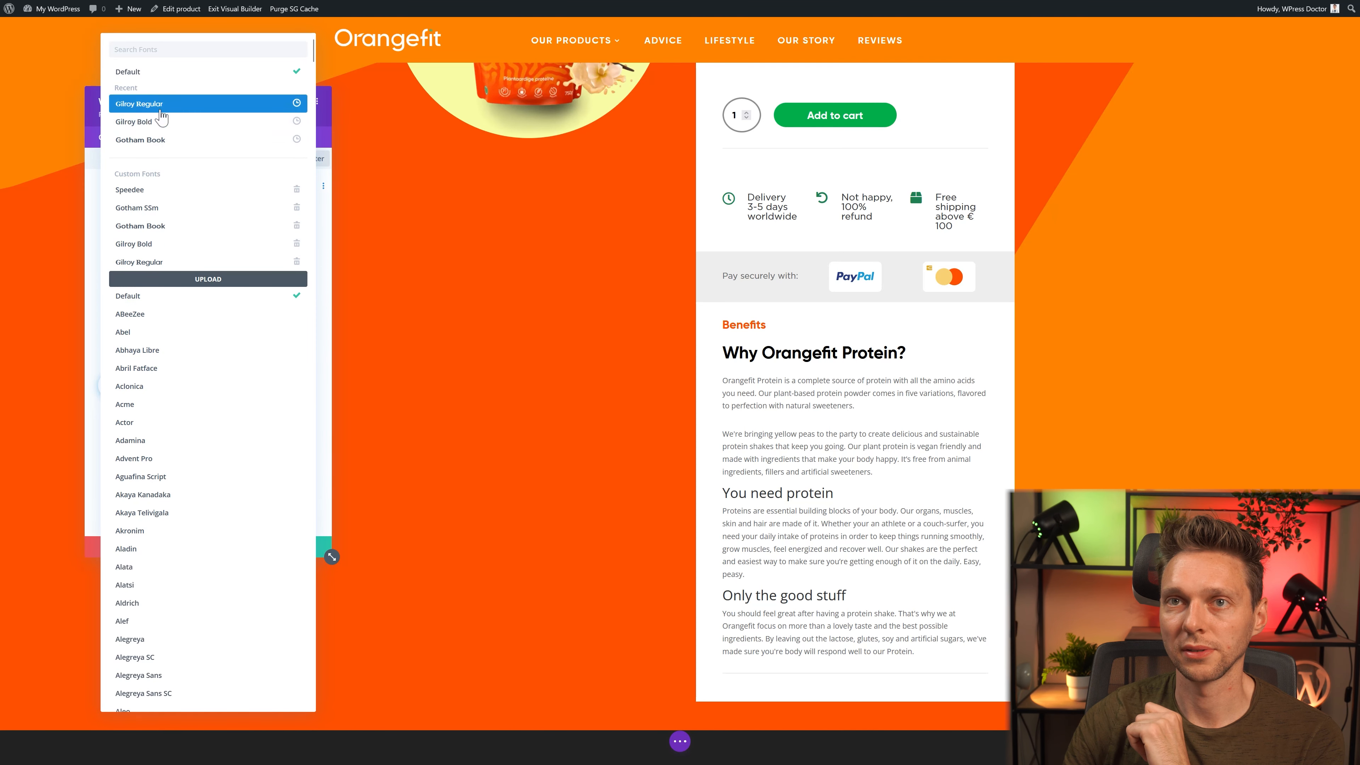
pyautogui.click(166, 141)
pyautogui.scroll(-4, 158, 490)
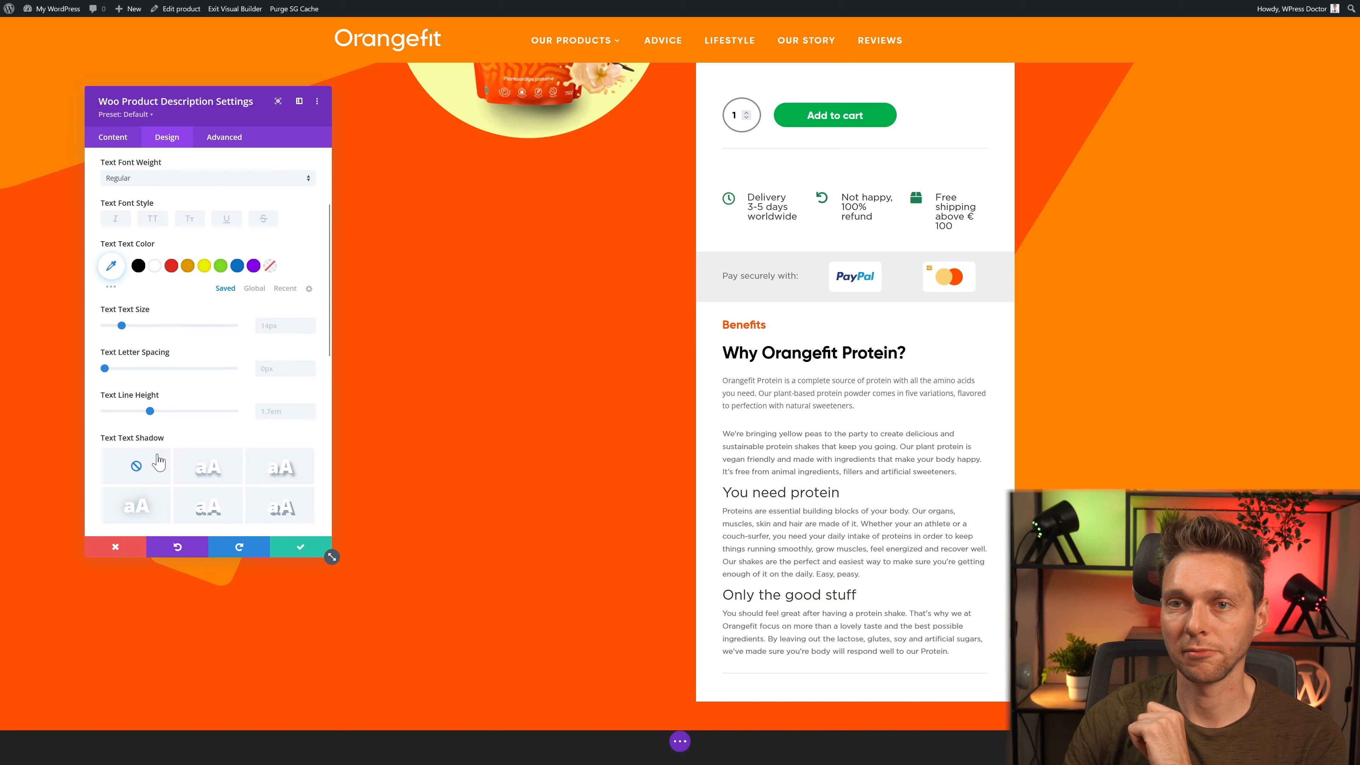
pyautogui.scroll(-3, 158, 490)
pyautogui.click(154, 451)
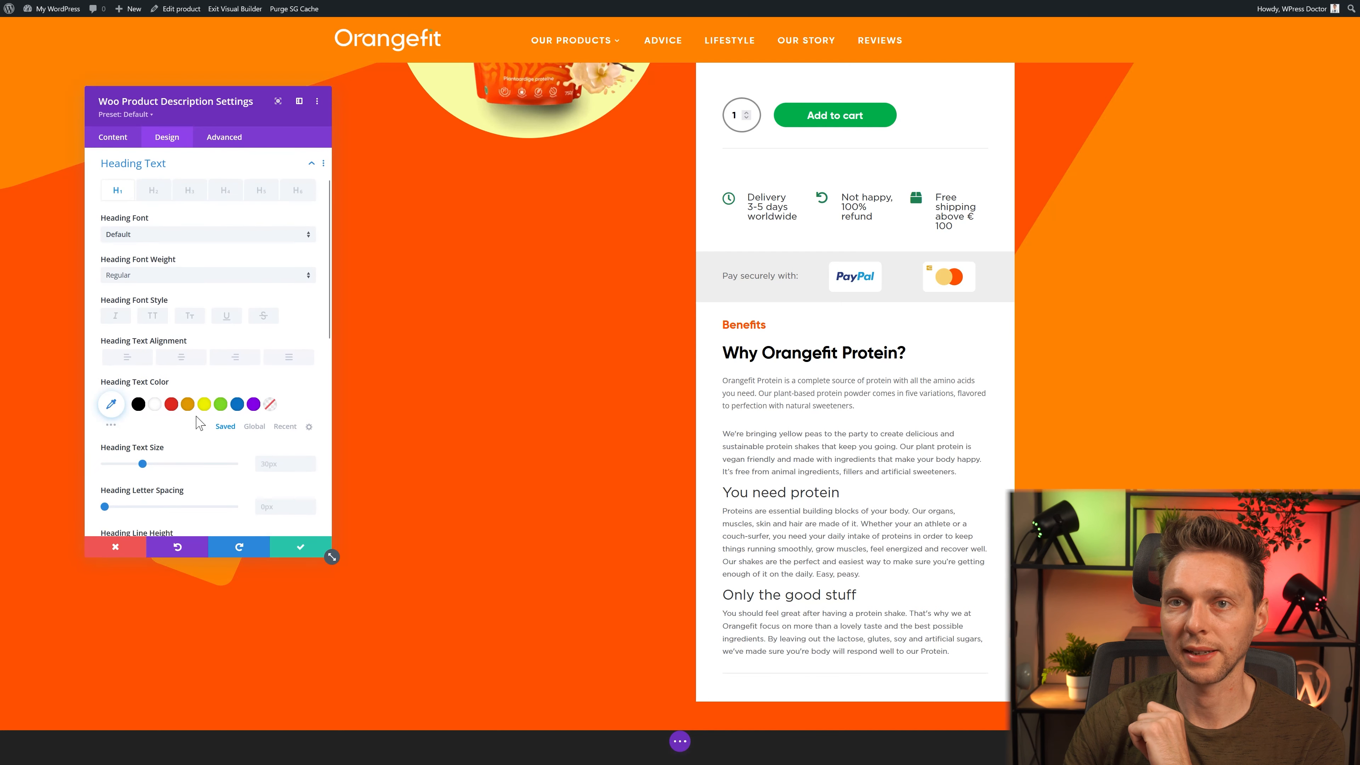
pyautogui.click(147, 234)
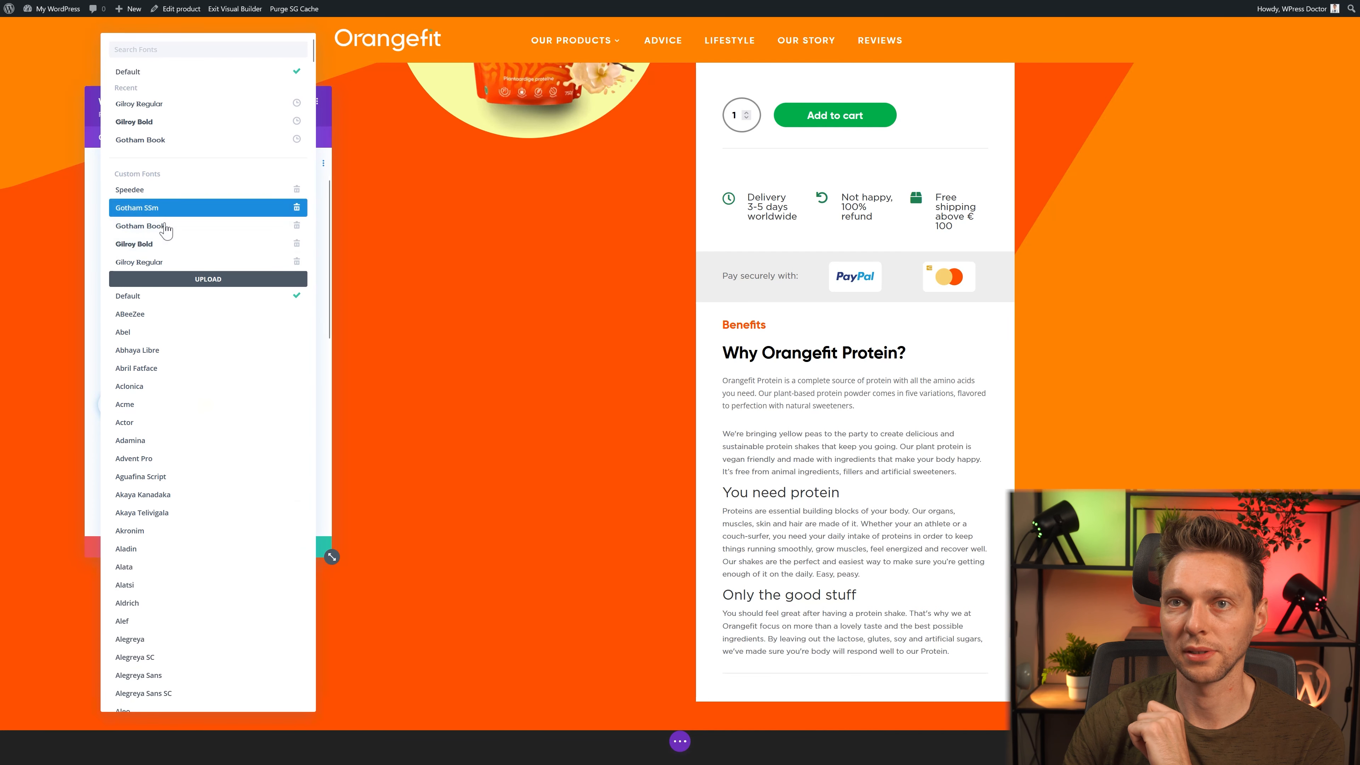
pyautogui.click(162, 250)
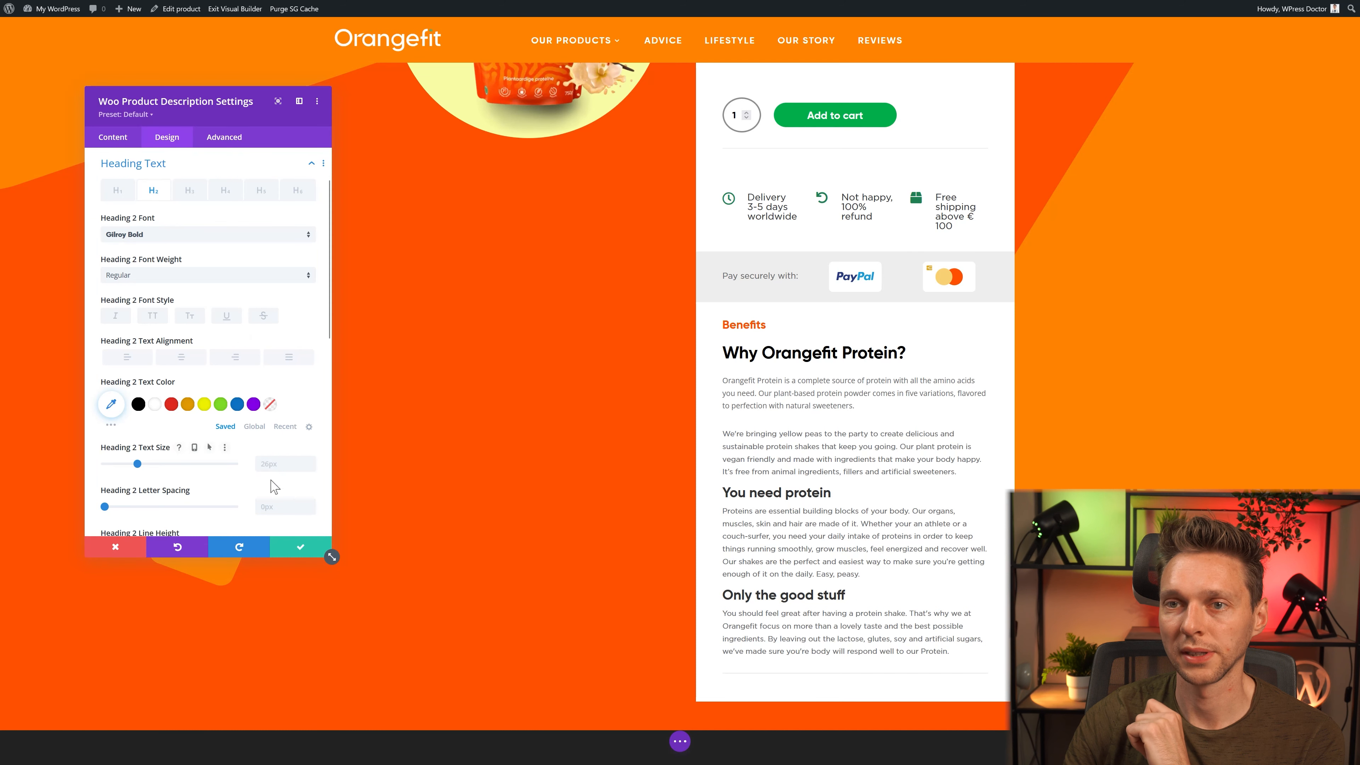
# Step: Set the long description module's text font to Gilroy Regular at 18px and save the module settings
pyautogui.click(311, 467)
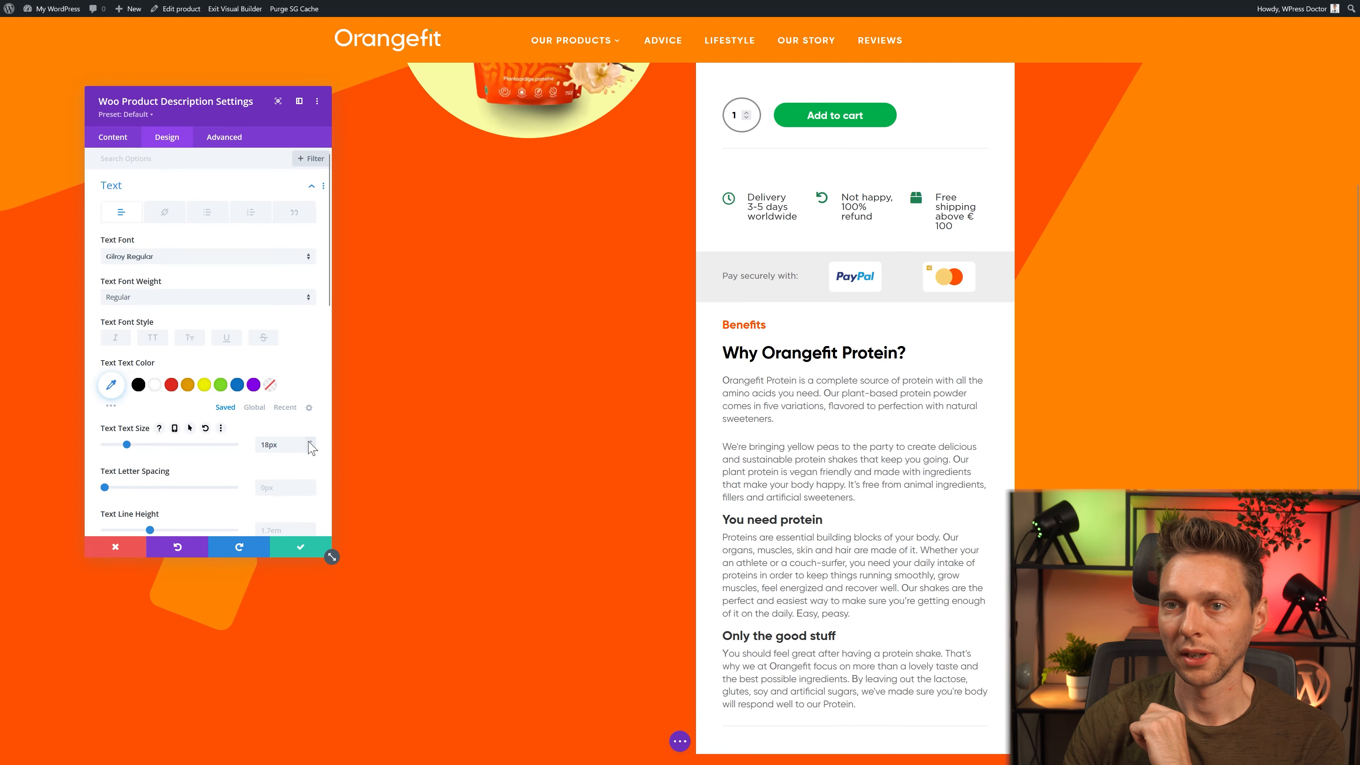
pyautogui.click(300, 547)
pyautogui.scroll(-4, 802, 429)
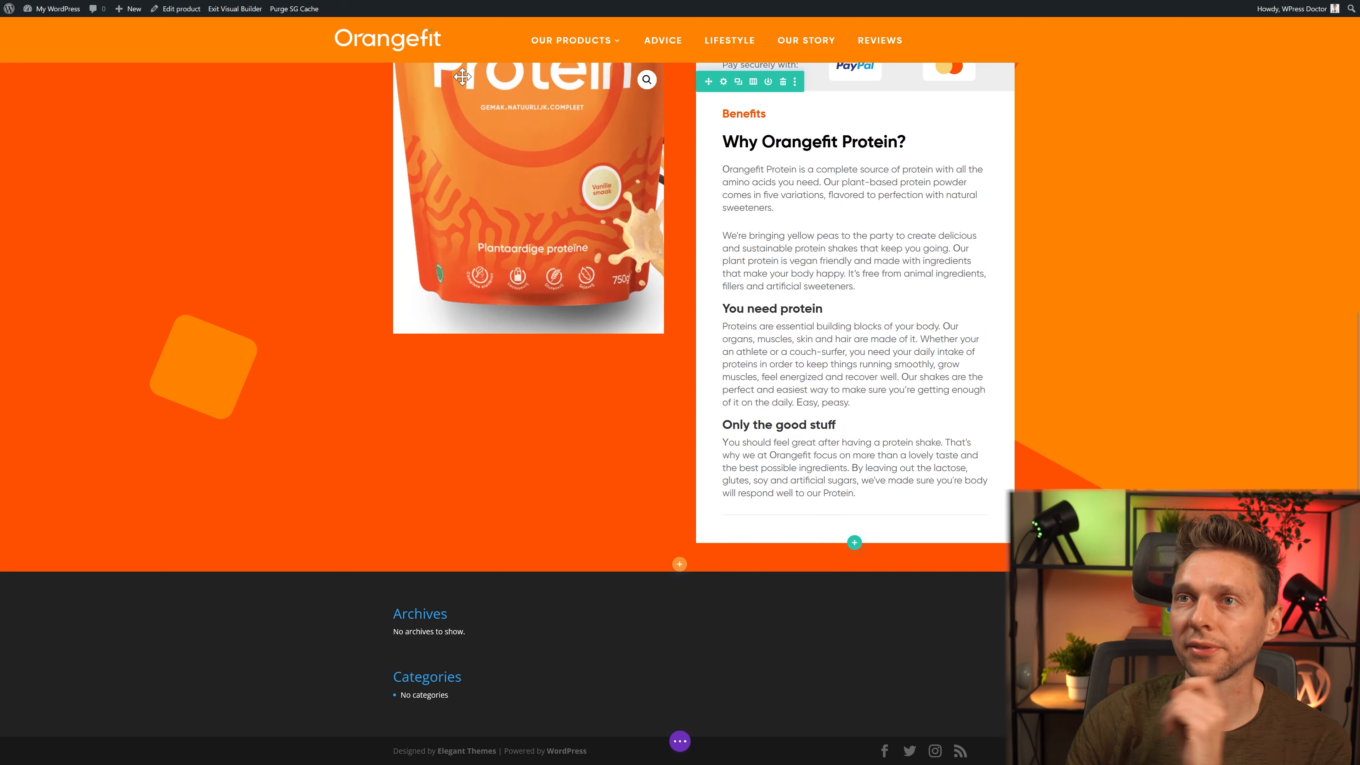
# Step: Copy the row with the delivery, refund and shipping blurbs and paste it below the long description row
pyautogui.scroll(3, 802, 171)
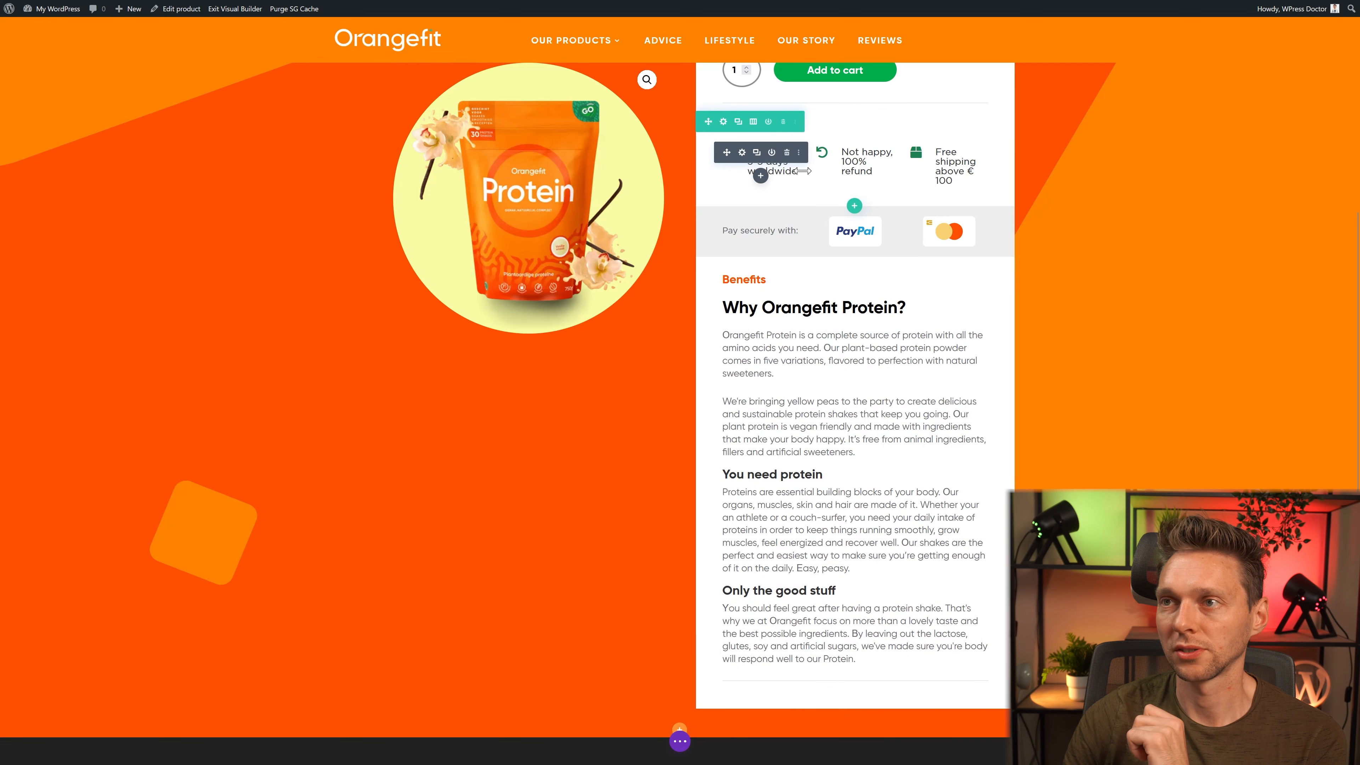
pyautogui.click(794, 121)
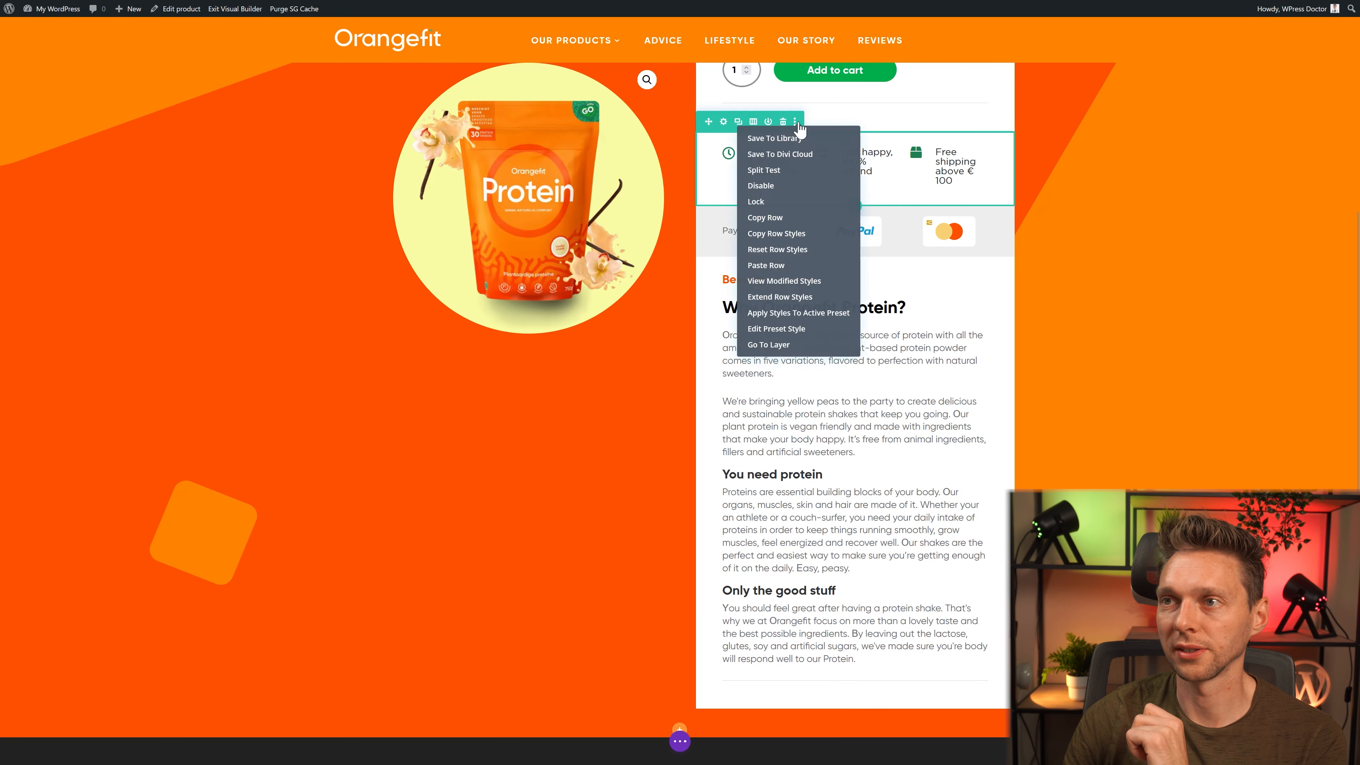
pyautogui.click(779, 218)
pyautogui.scroll(-2, 779, 223)
pyautogui.rightClick(856, 599)
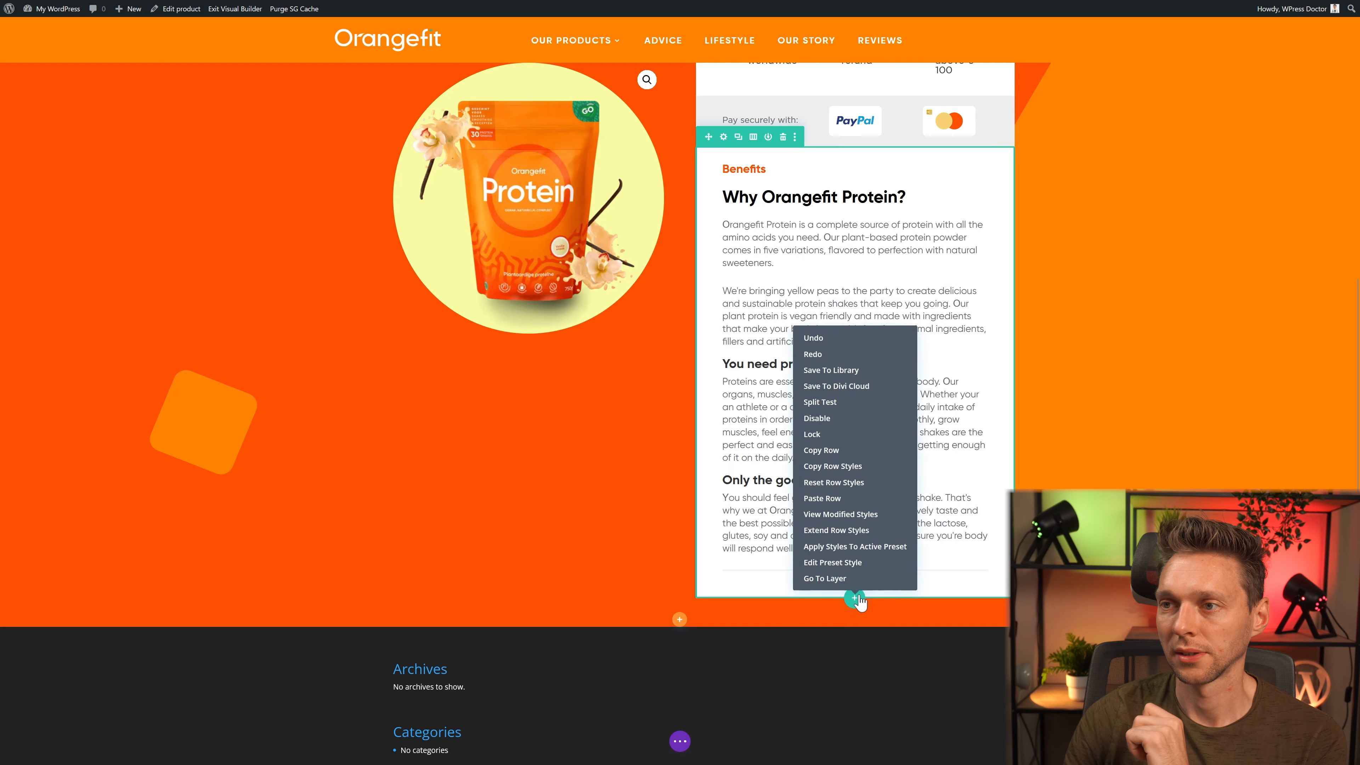
pyautogui.click(821, 498)
# Step: In the pasted row's first blurb, turn off the icon and open the image selection for it
pyautogui.scroll(-1, 771, 584)
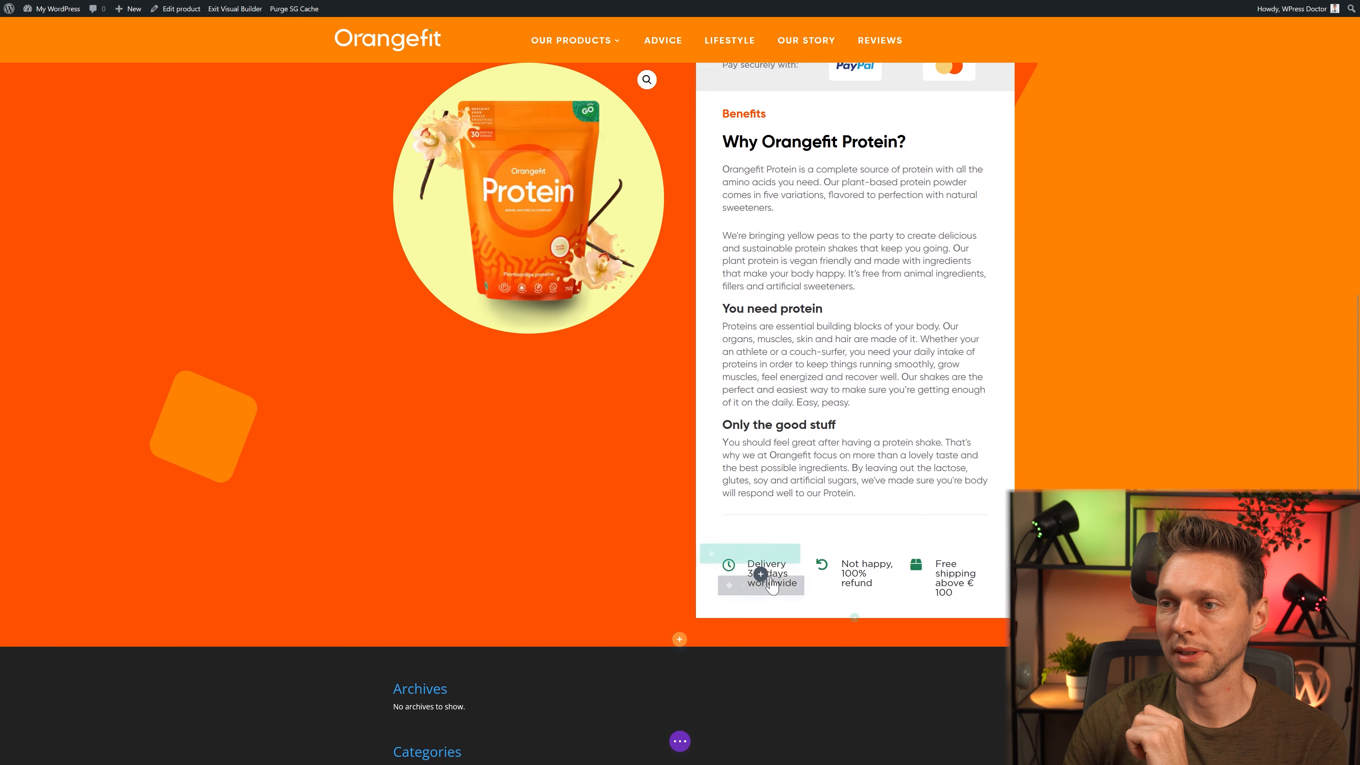
pyautogui.click(741, 568)
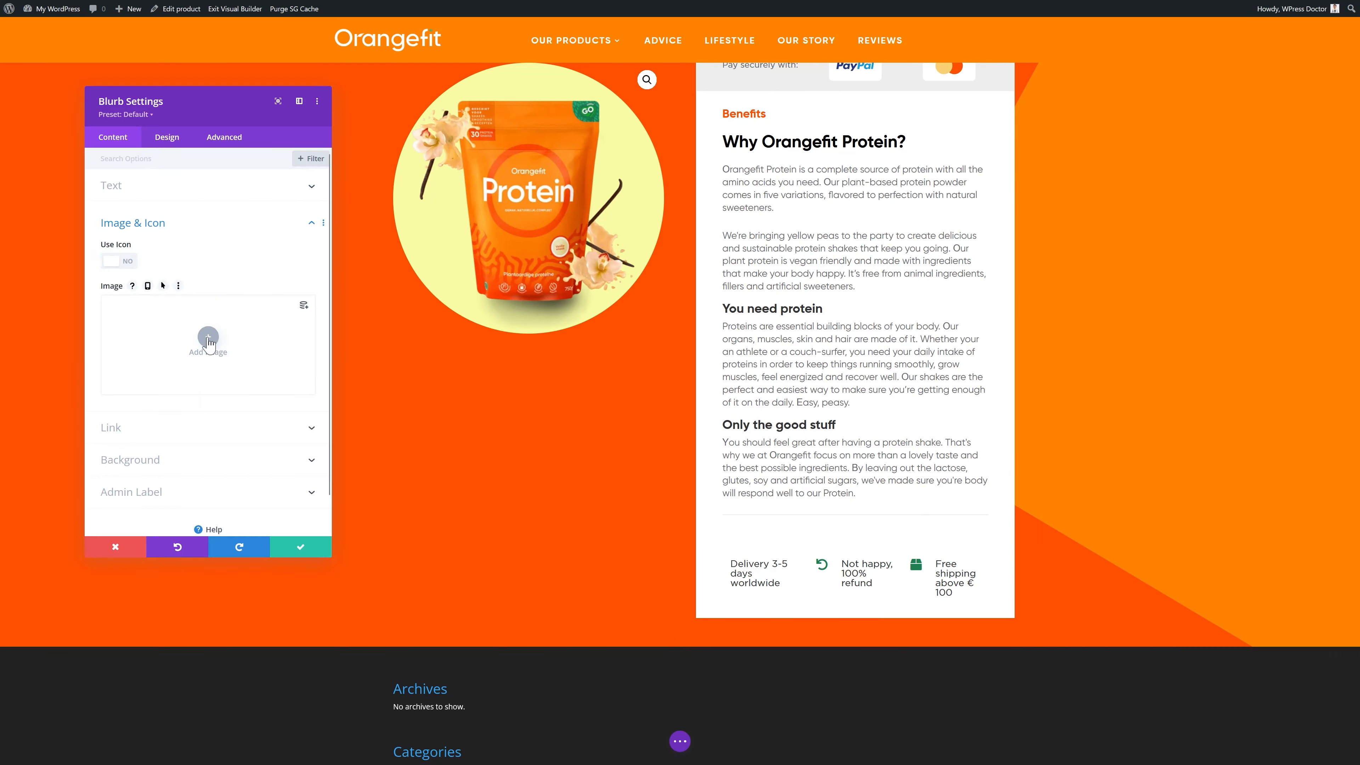
pyautogui.click(208, 337)
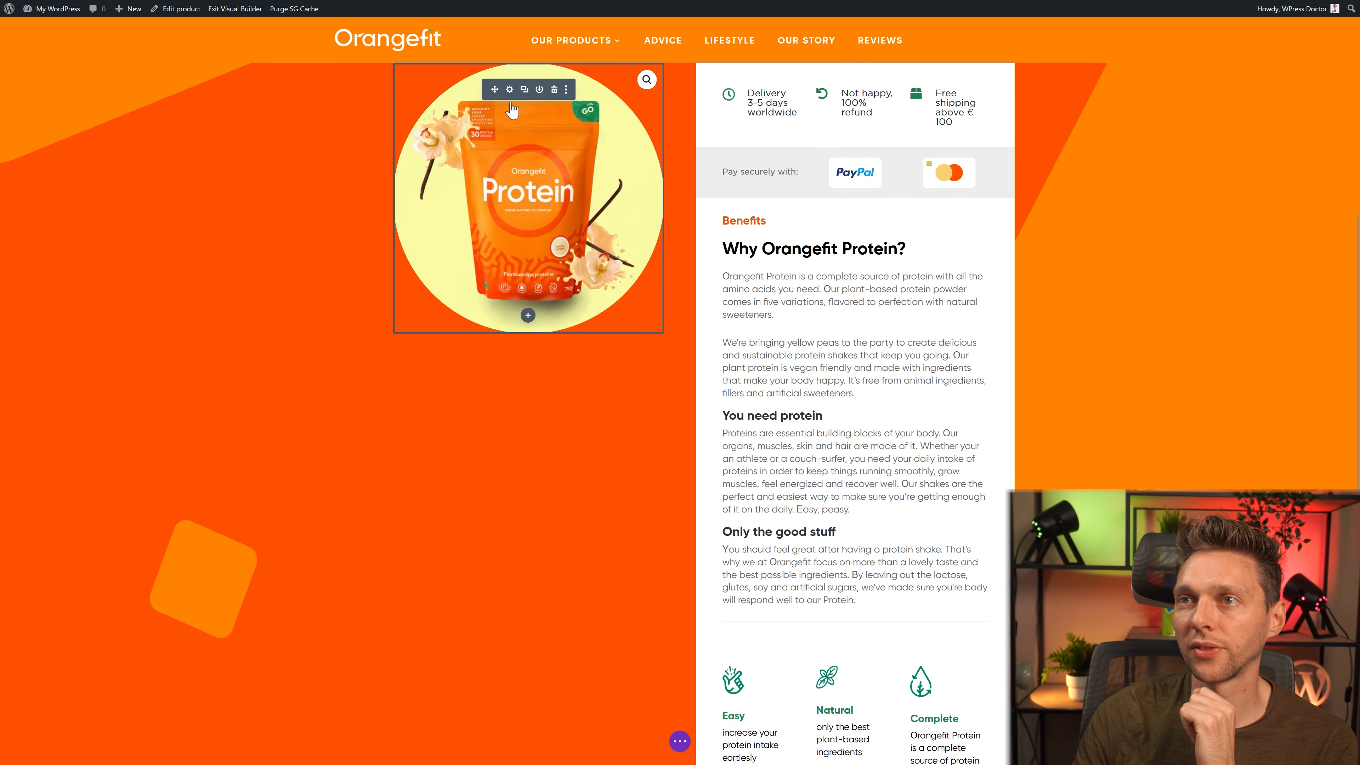
# Step: Try a sticky top offset of 130px and then 250px on the product images module and check the scrolling
pyautogui.click(509, 89)
pyautogui.click(215, 143)
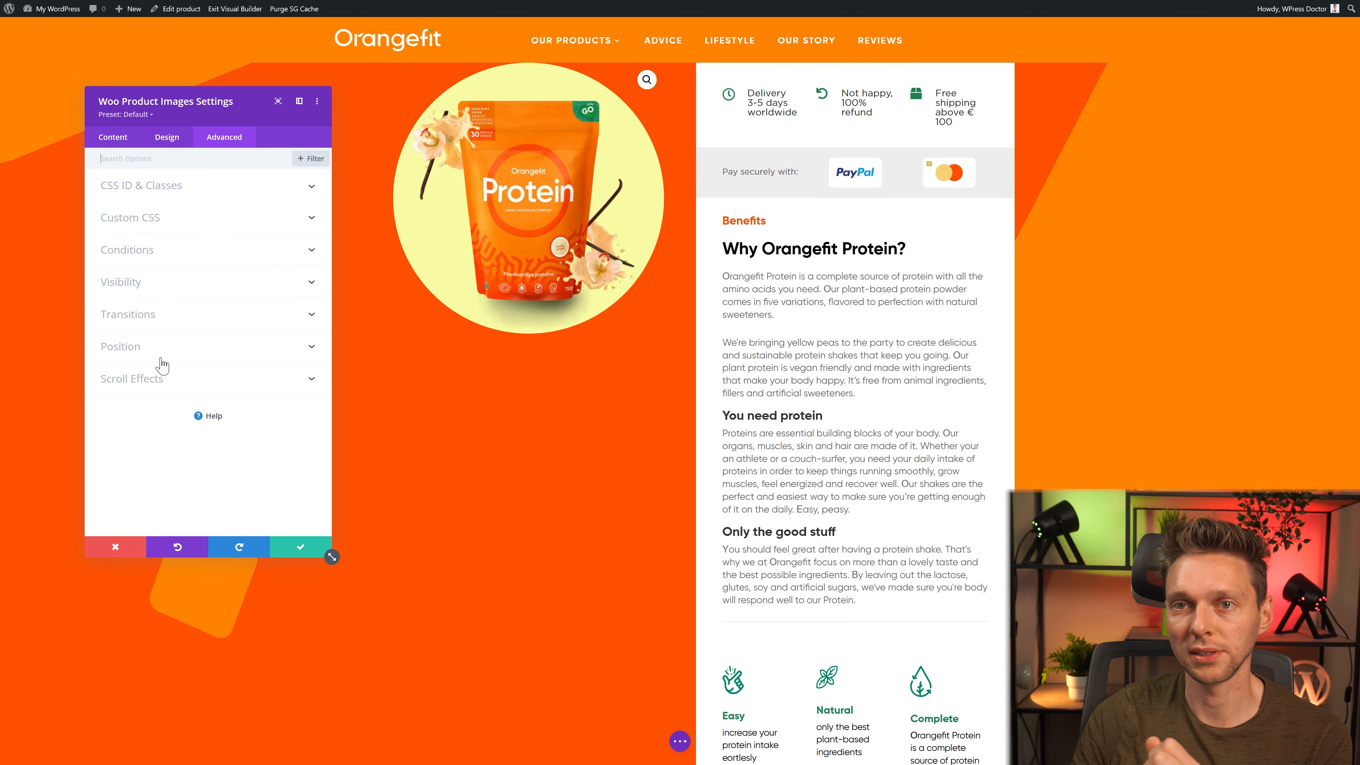
pyautogui.click(148, 378)
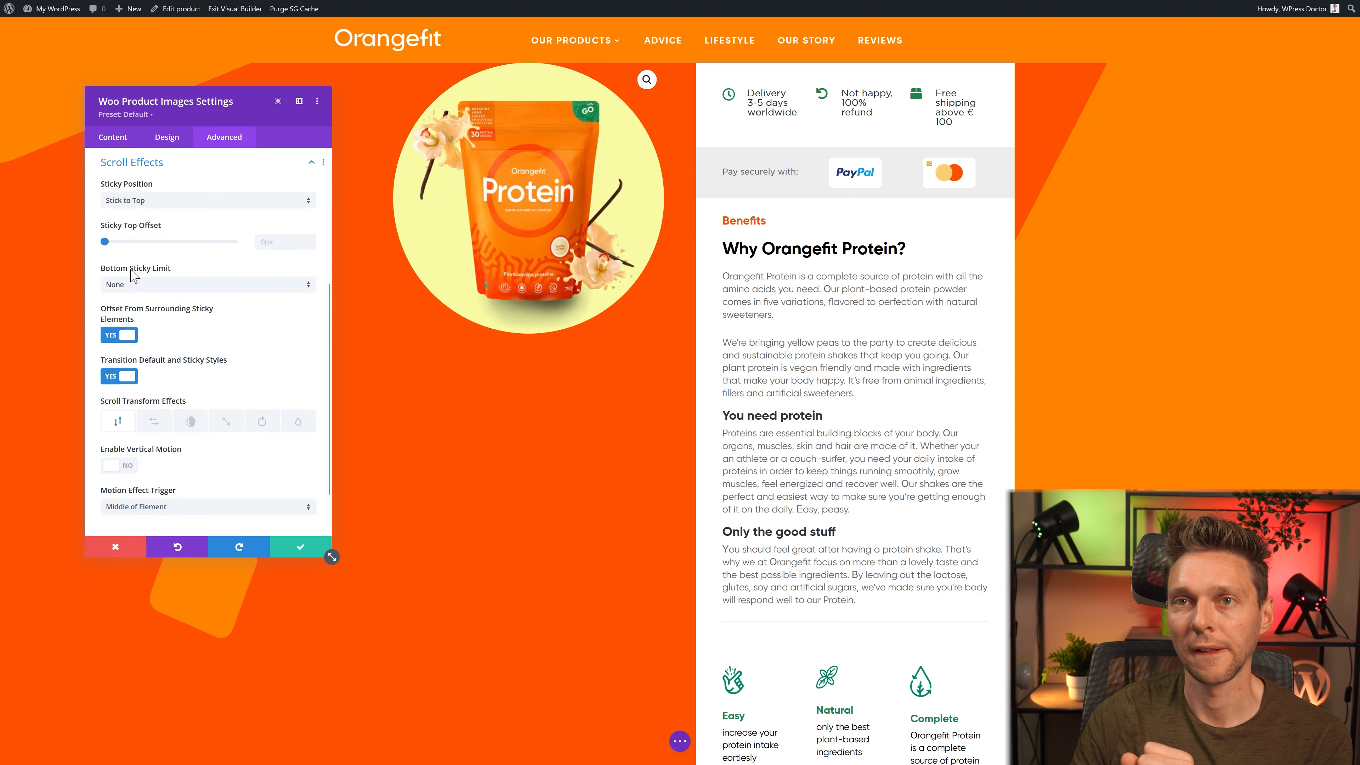
pyautogui.moveTo(105, 242); pyautogui.dragTo(147, 243)
pyautogui.scroll(-2, 525, 361)
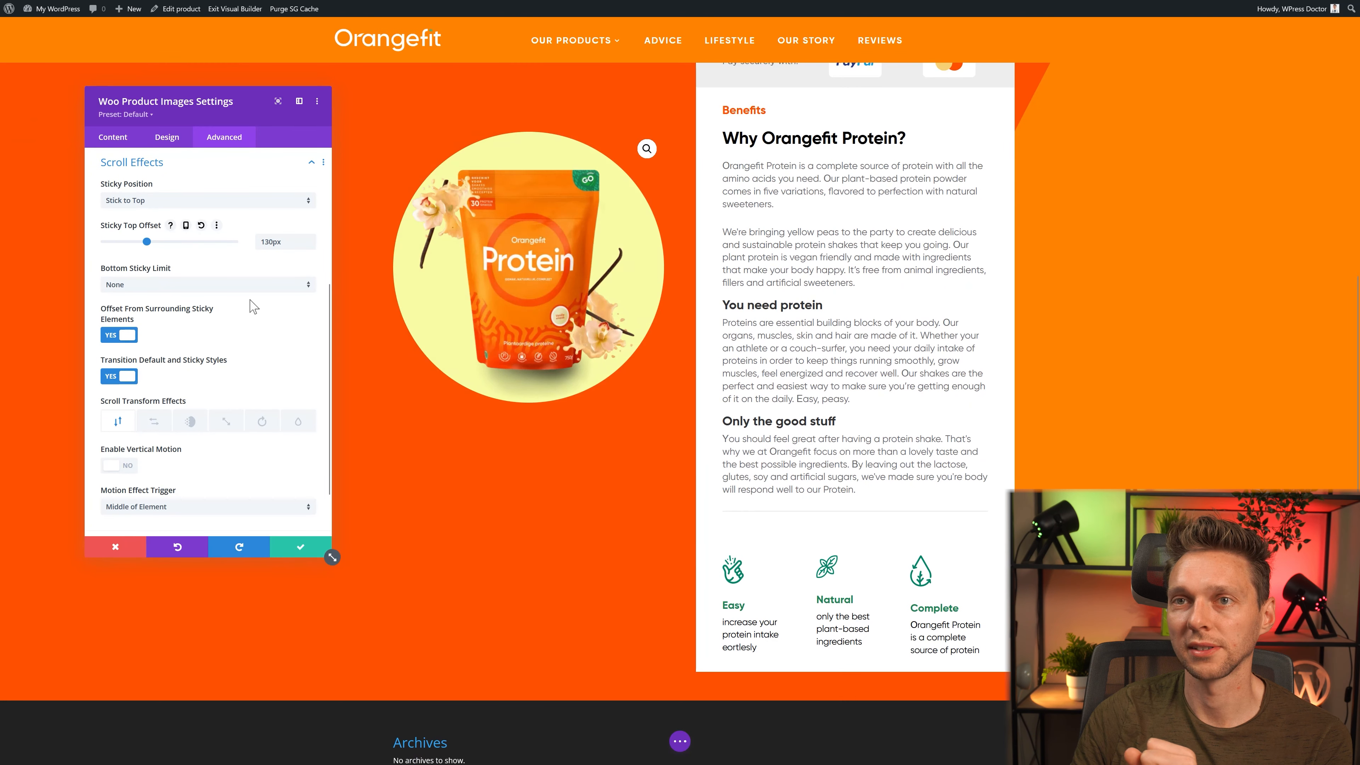
pyautogui.write('250')
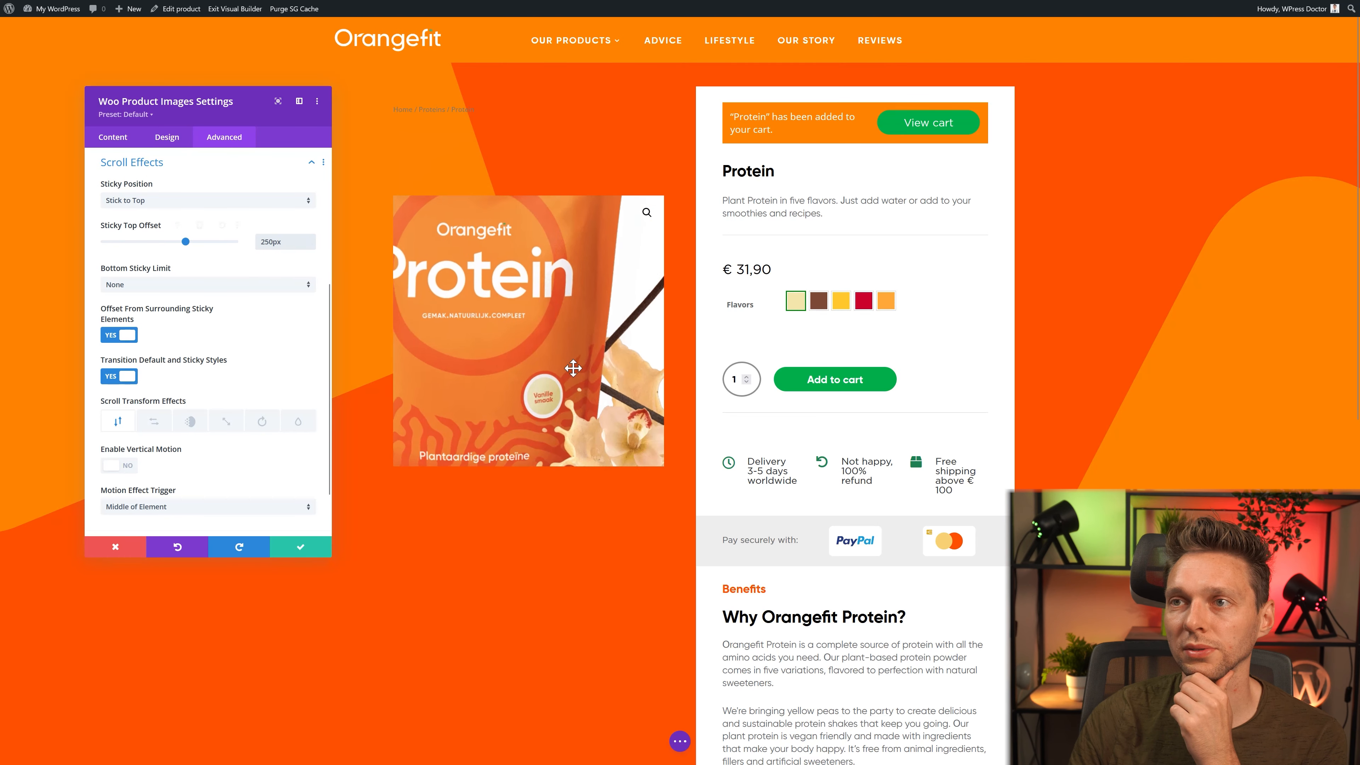
pyautogui.scroll(-2, 605, 549)
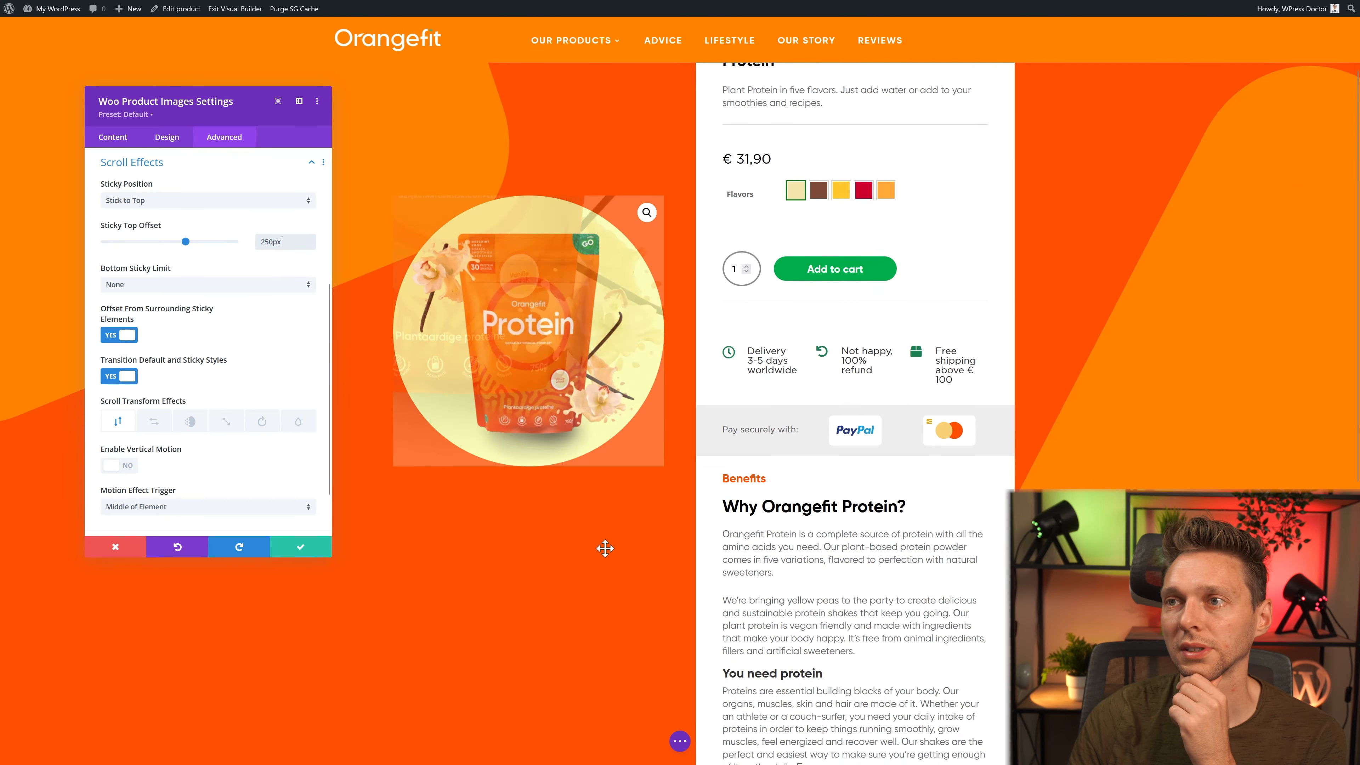
pyautogui.scroll(-4, 605, 548)
pyautogui.scroll(6, 607, 540)
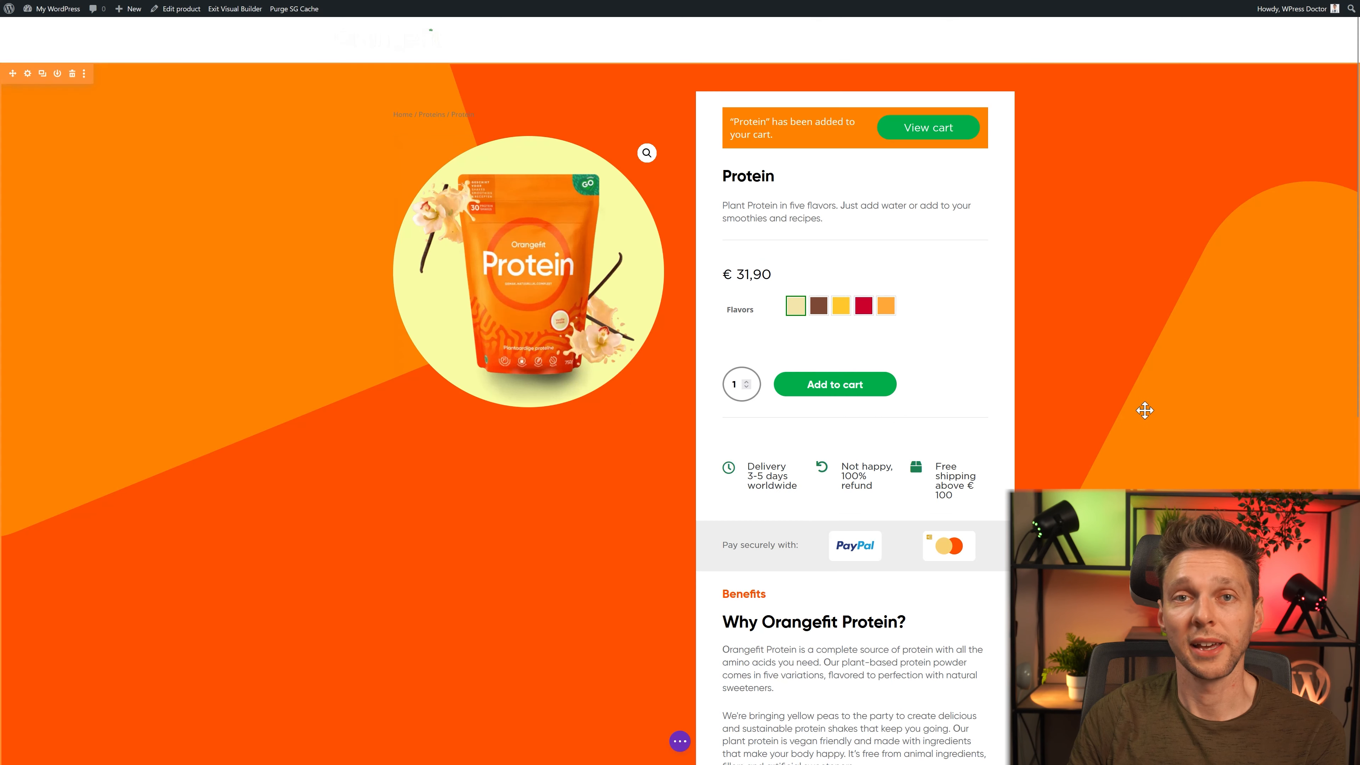
# Step: Add a toggle titled Ingredients below the Easy, Natural and Complete blurbs and replace its body with the copied ingredients text
pyautogui.scroll(-2, 1106, 410)
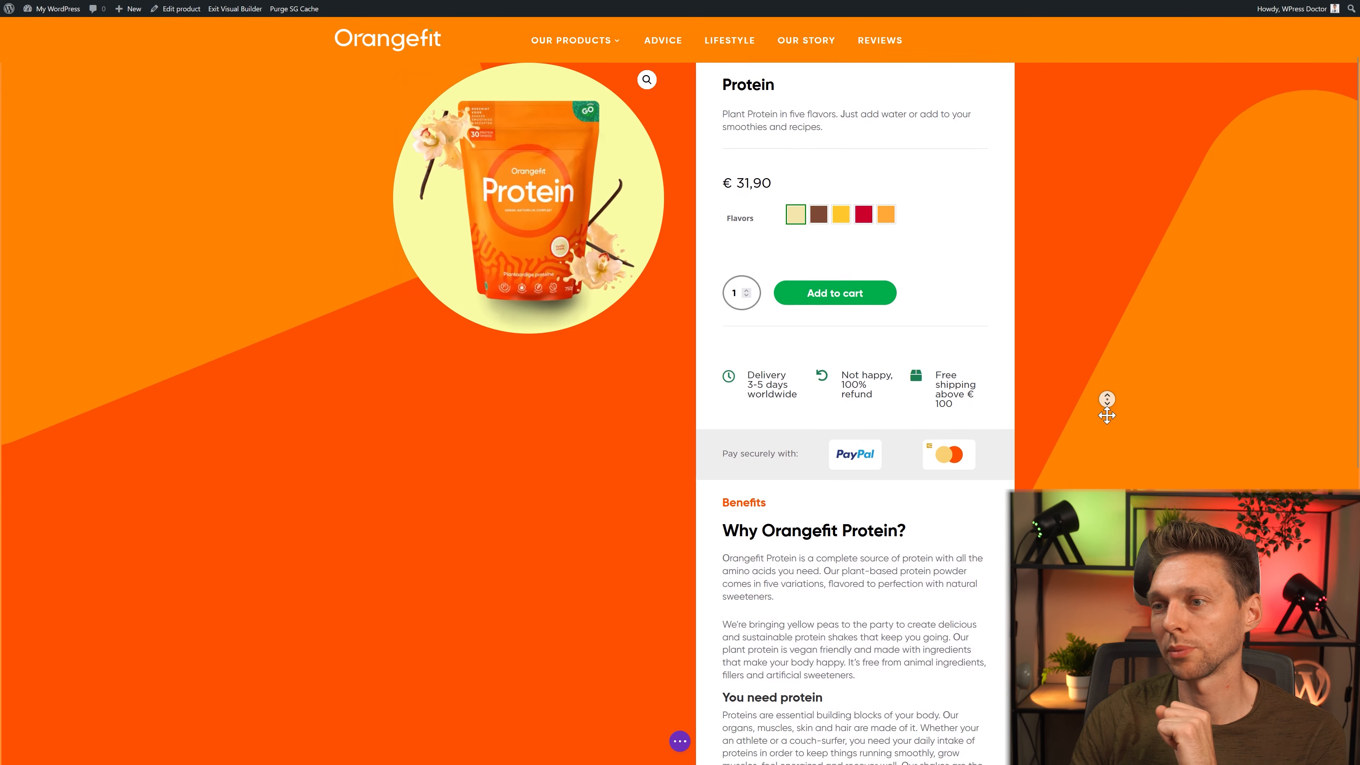
pyautogui.scroll(-5, 1107, 410)
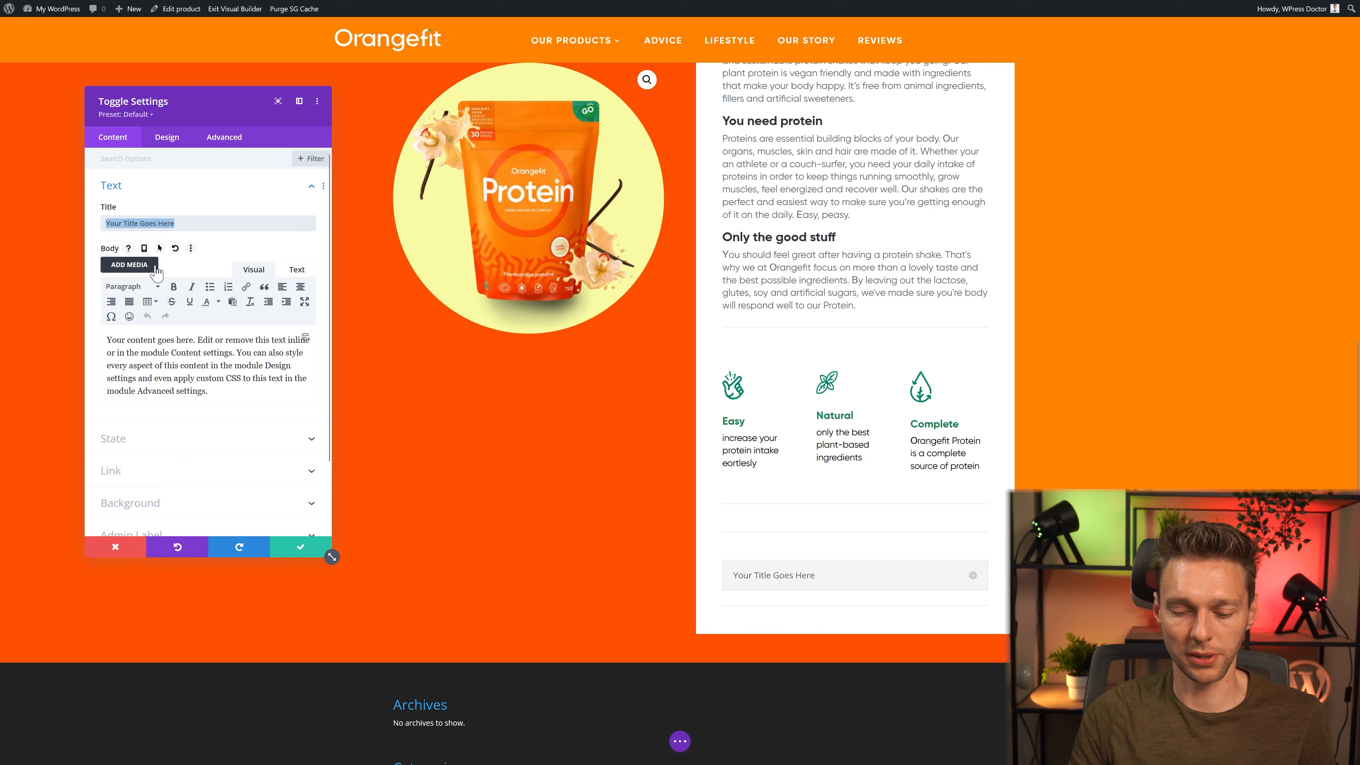
pyautogui.write('Ingredients')
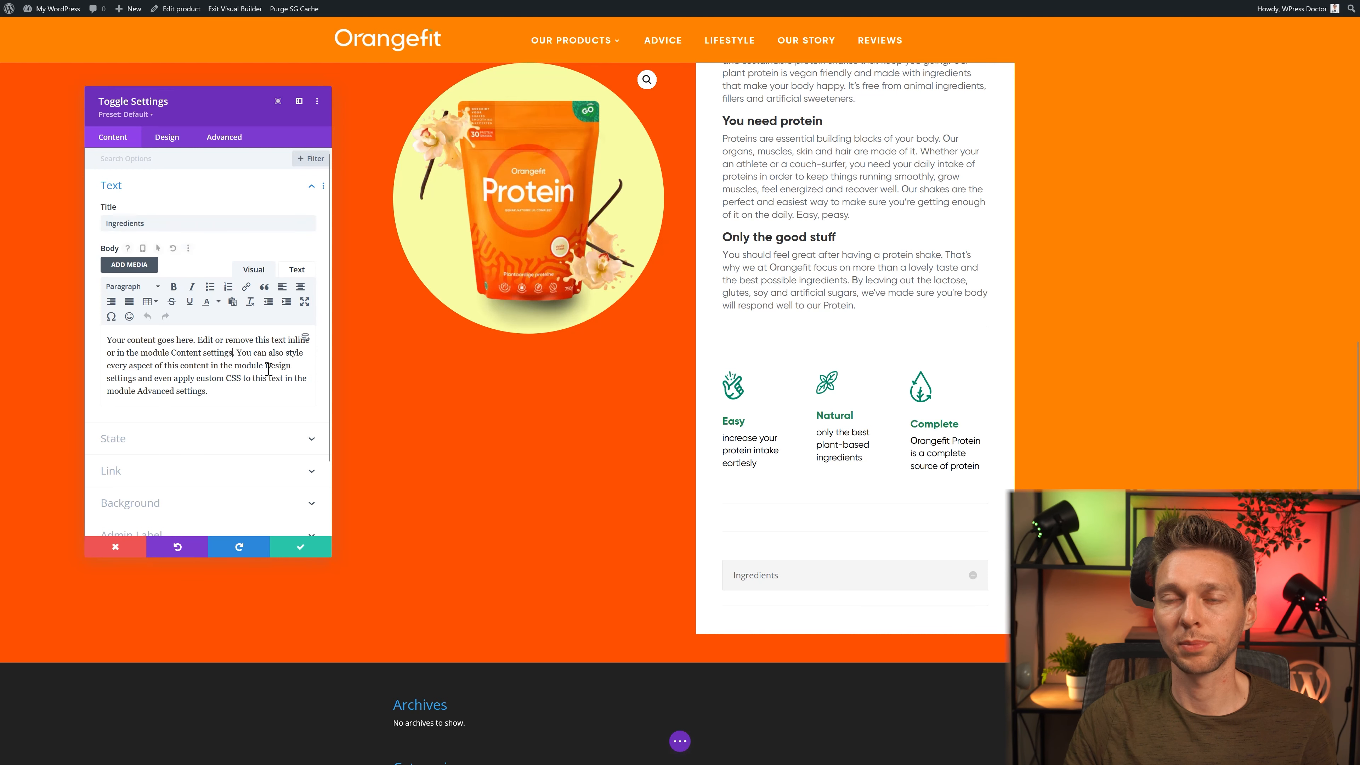
pyautogui.tripleClick(245, 365)
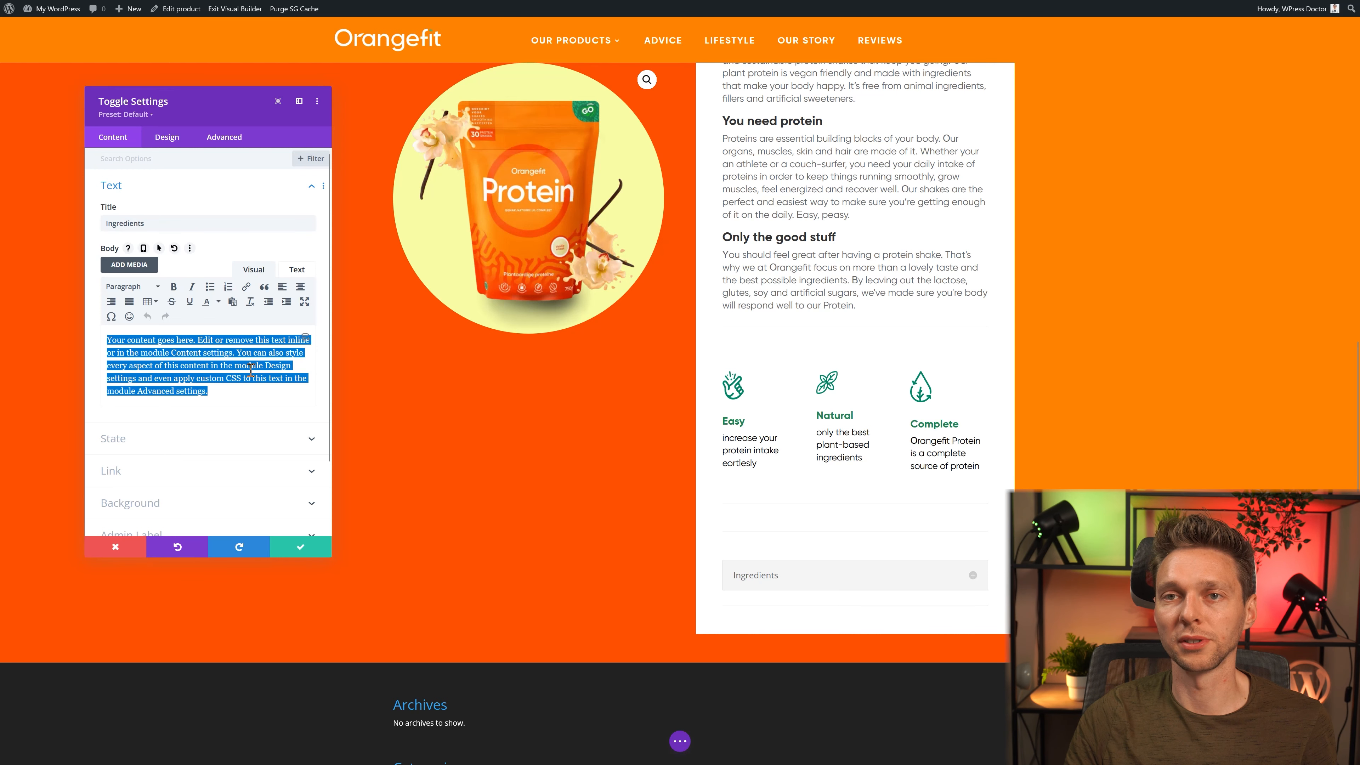
pyautogui.click(297, 268)
pyautogui.hotkey('ctrl', 'v')
pyautogui.click(270, 274)
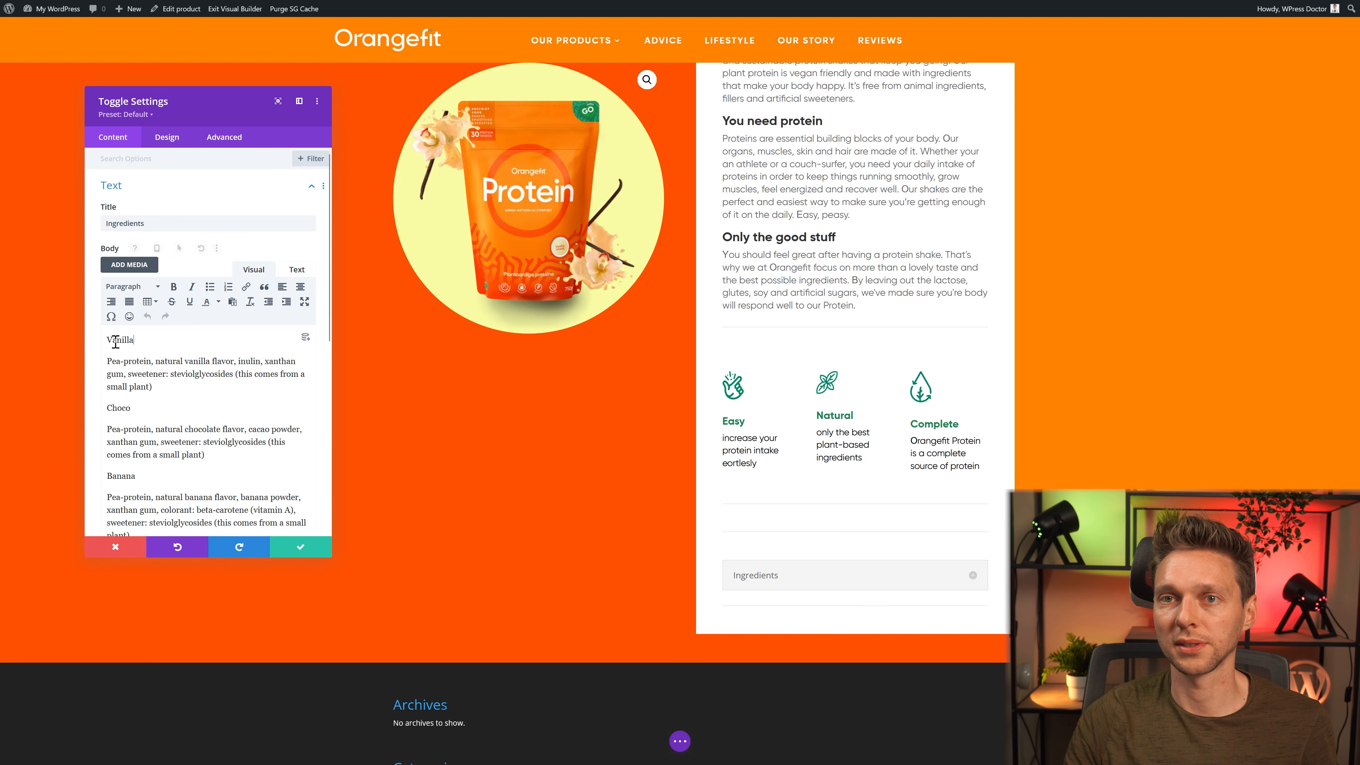
# Step: Format the flavor names in the toggle's body, such as Vanilla and Choco, as headings
pyautogui.click(130, 287)
pyautogui.click(145, 370)
pyautogui.doubleClick(146, 413)
pyautogui.click(131, 291)
pyautogui.click(140, 370)
# Step: Expand the Ingredients toggle in the preview and set its open background color to white
pyautogui.click(167, 137)
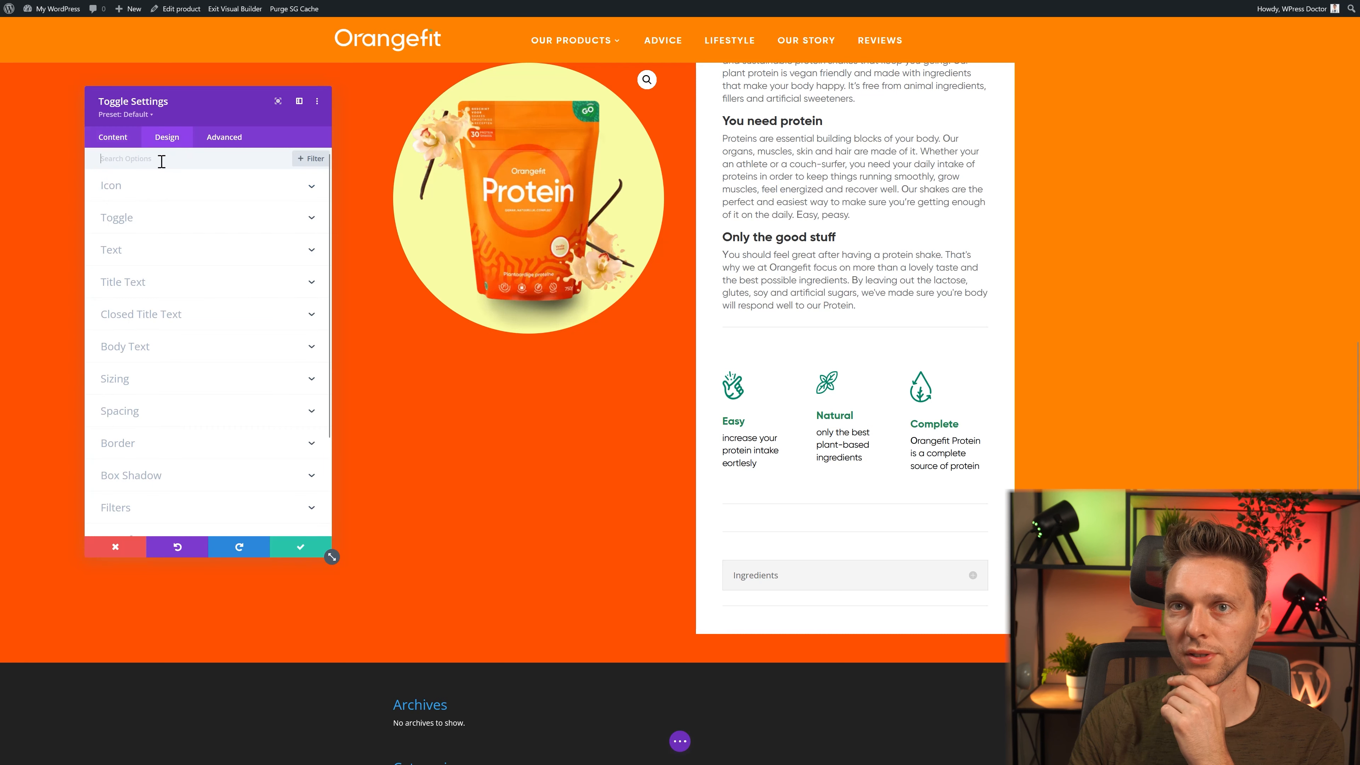
pyautogui.click(974, 577)
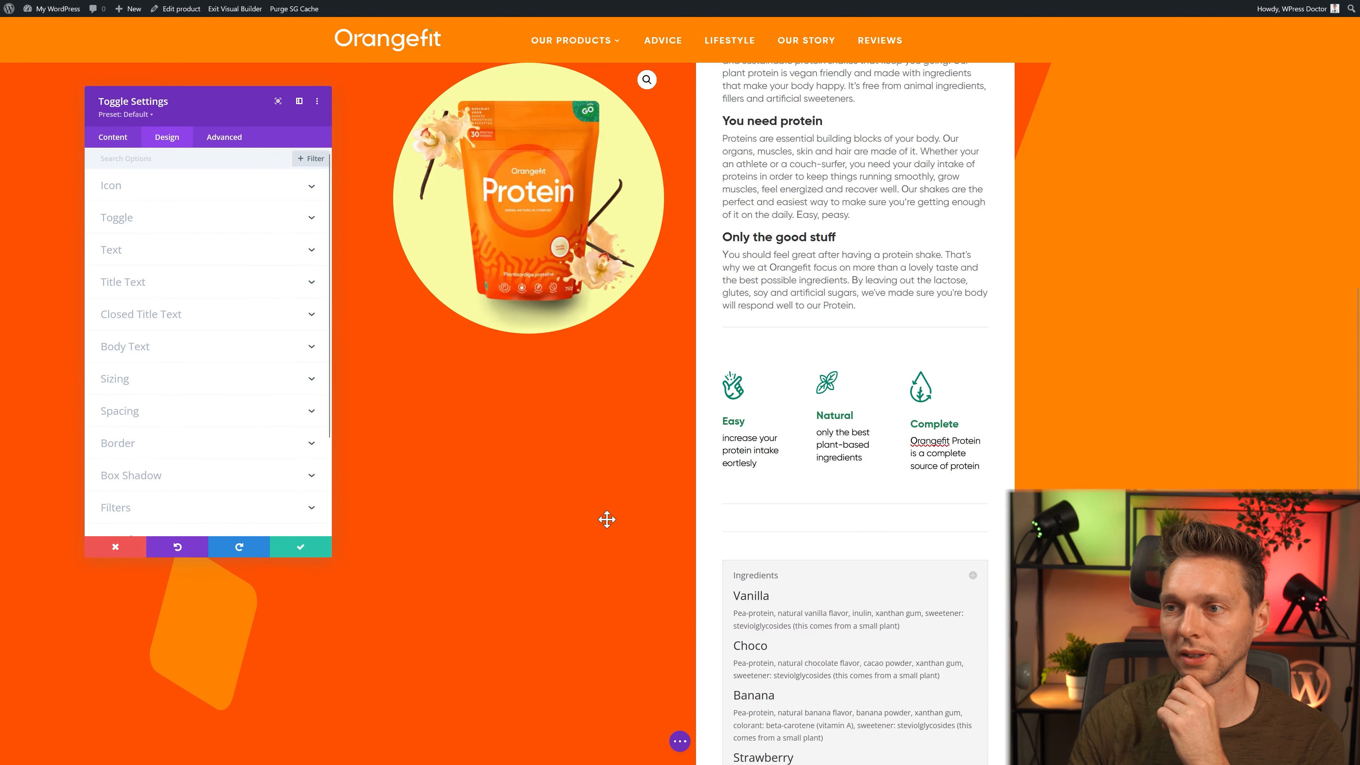
pyautogui.click(135, 220)
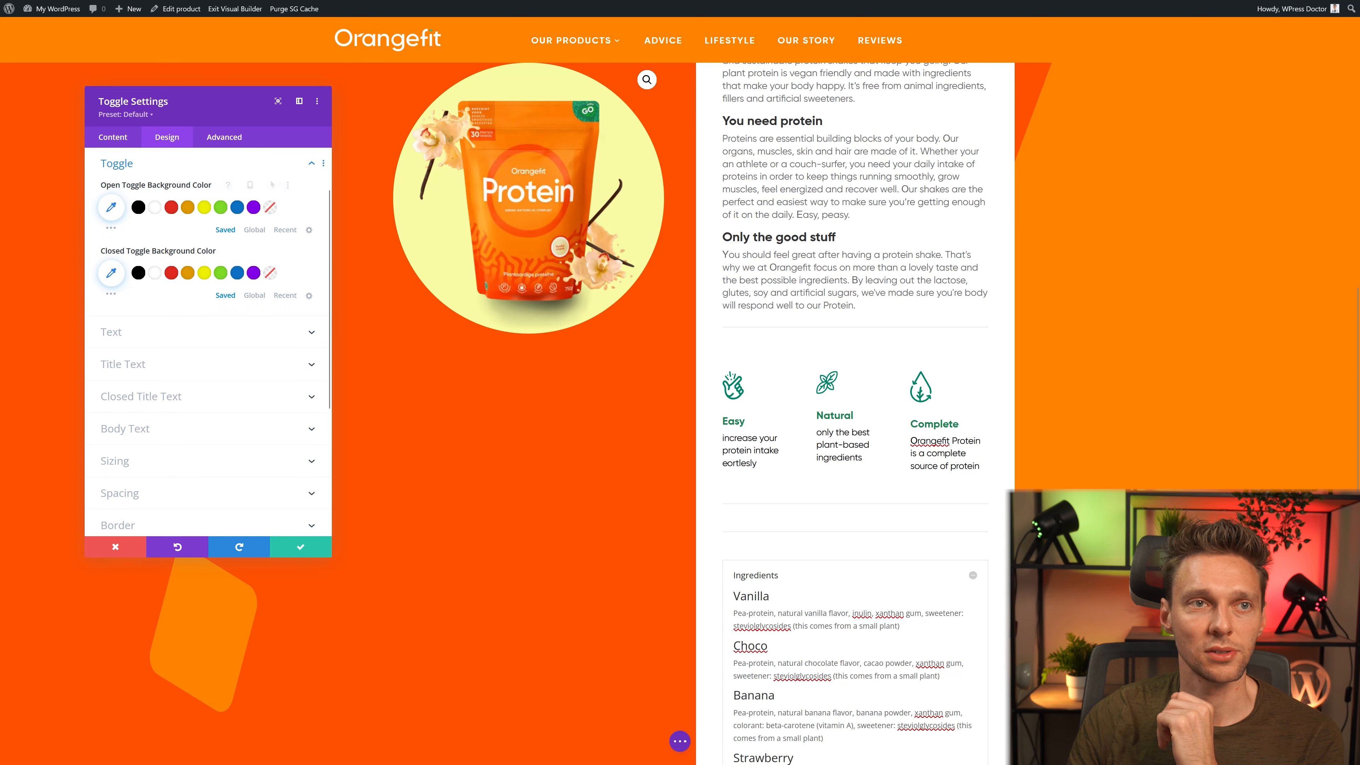
pyautogui.click(153, 208)
# Step: Set the toggle's title font to Gilroy Bold with a black title color and an orange open title color
pyautogui.click(139, 364)
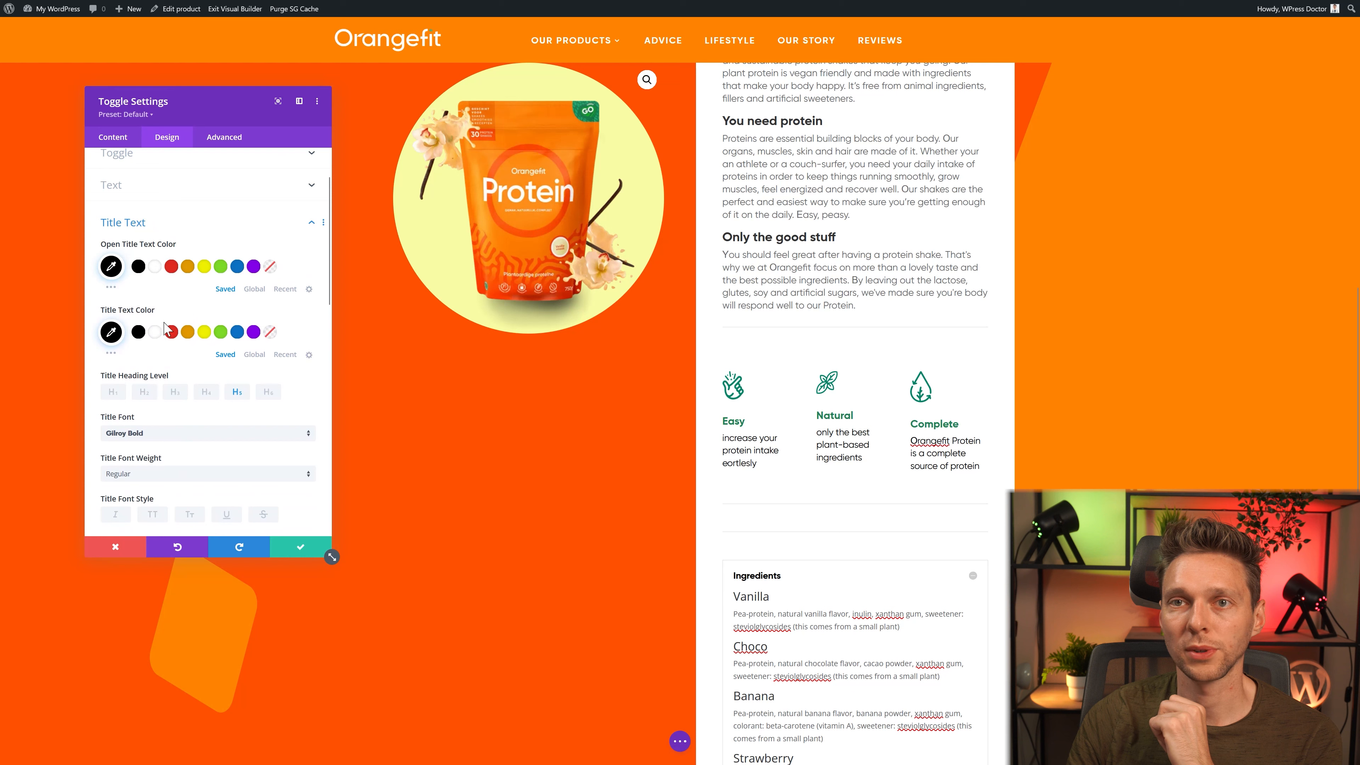
pyautogui.click(154, 207)
pyautogui.scroll(-5, 229, 323)
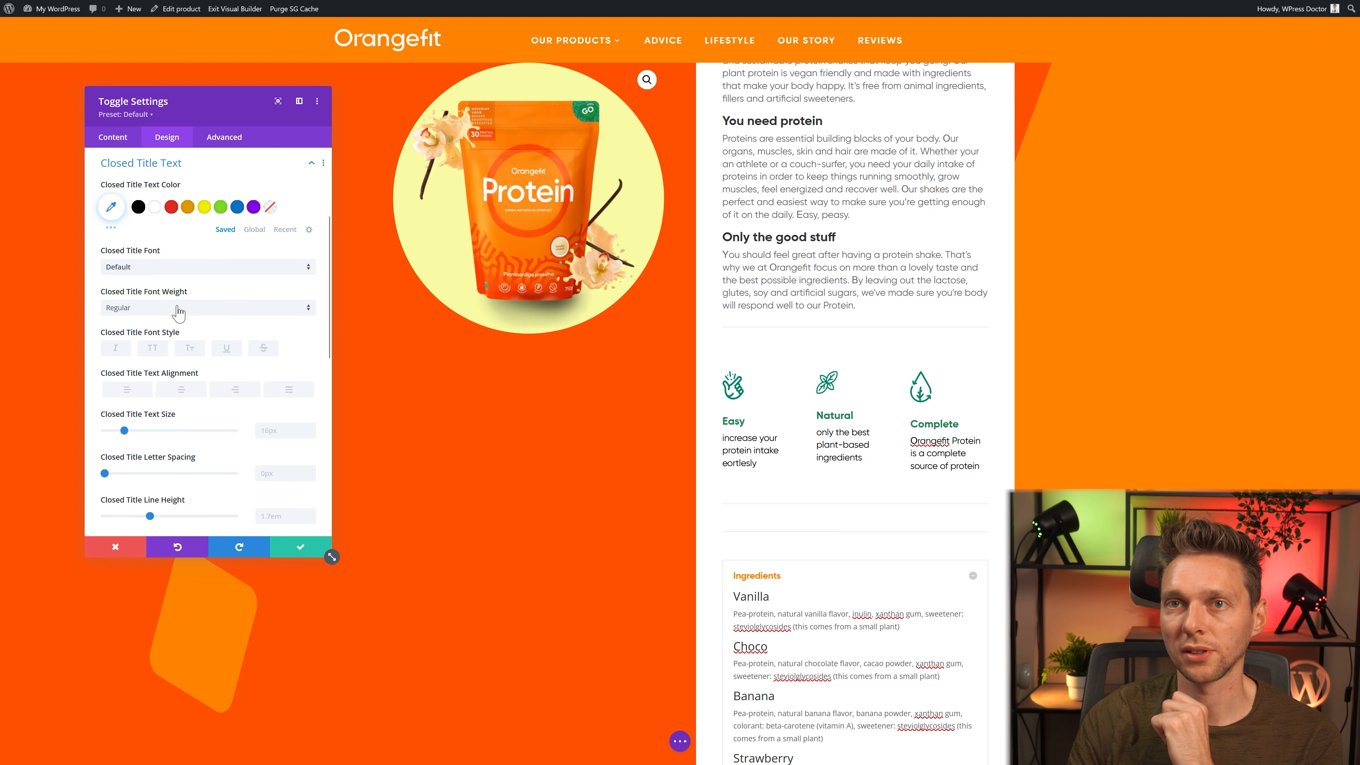
# Step: Remove the toggle's border on all sides and give it only a 1px bottom border
pyautogui.scroll(-10, 161, 322)
pyautogui.click(139, 353)
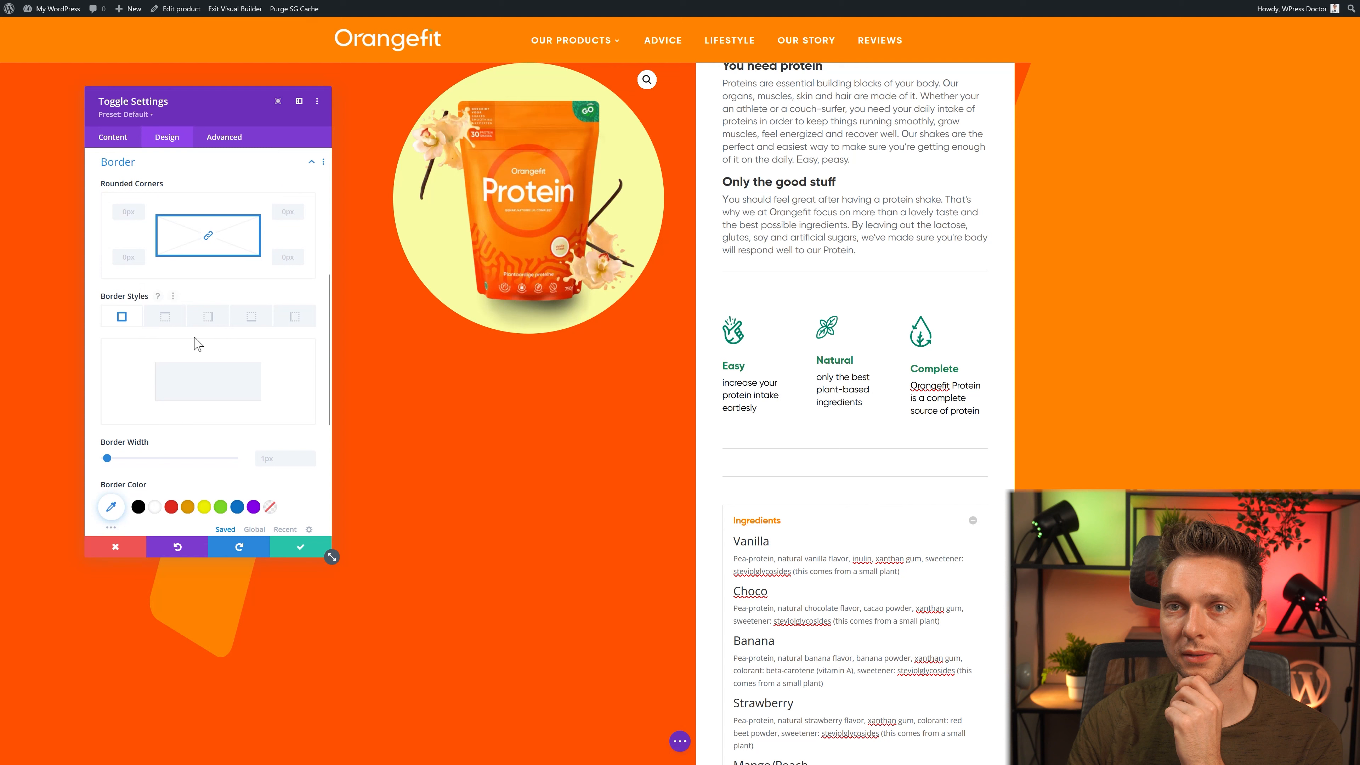
pyautogui.scroll(-1, 177, 383)
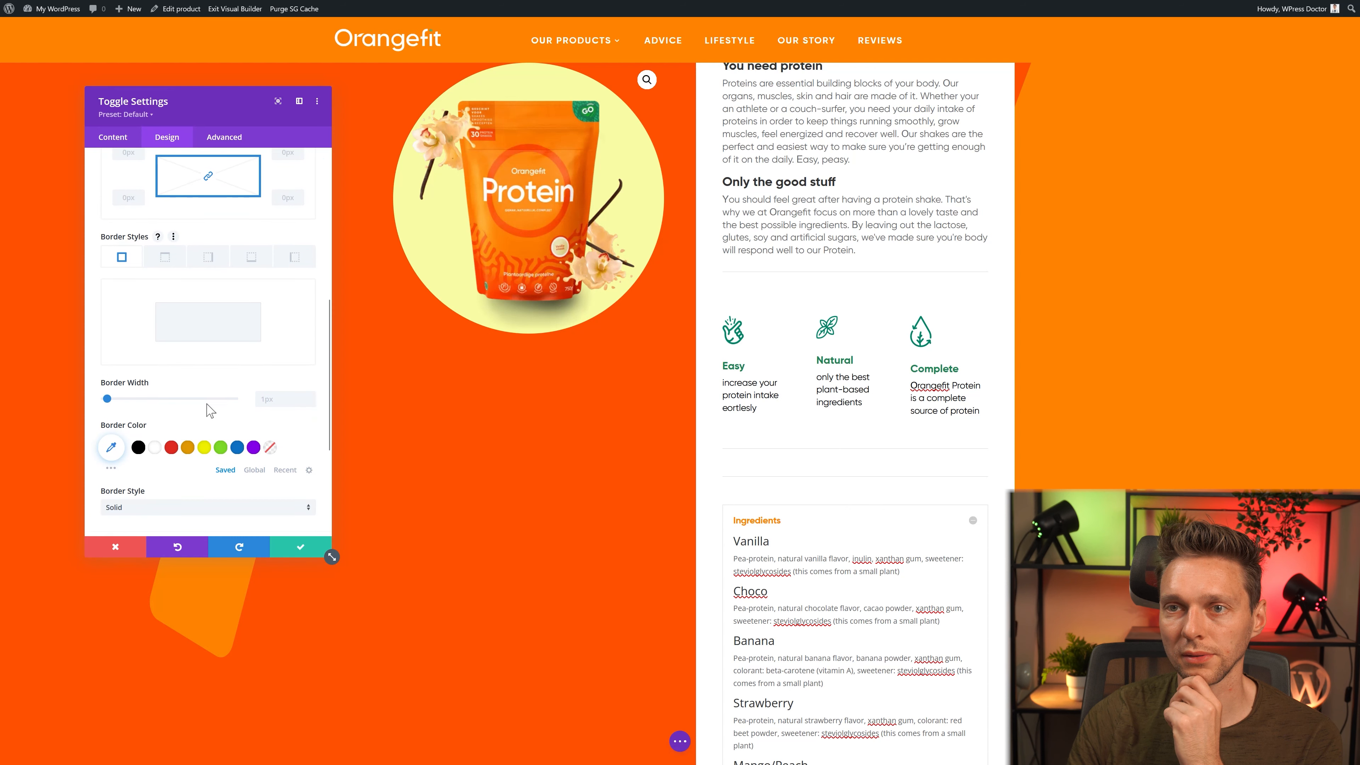
pyautogui.click(310, 402)
pyautogui.click(251, 257)
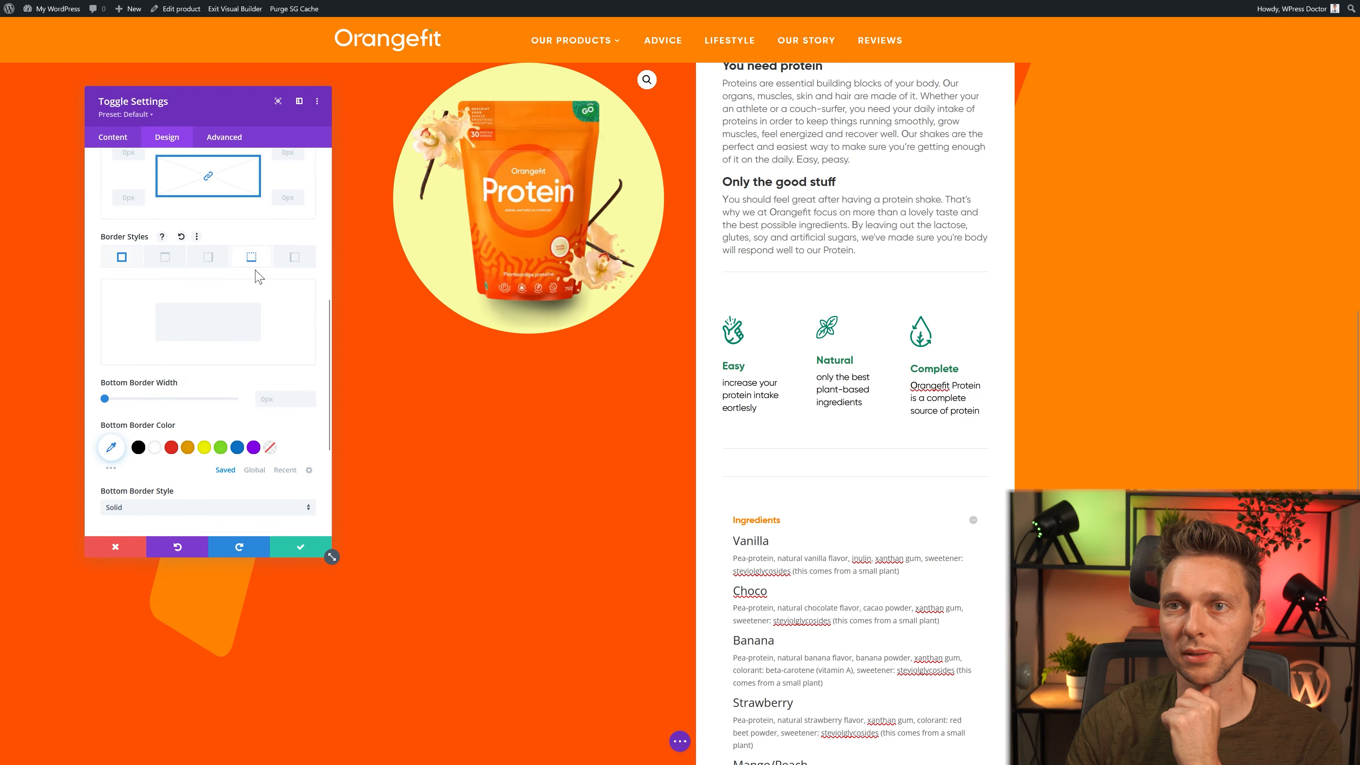
pyautogui.click(310, 395)
pyautogui.scroll(-5, 473, 420)
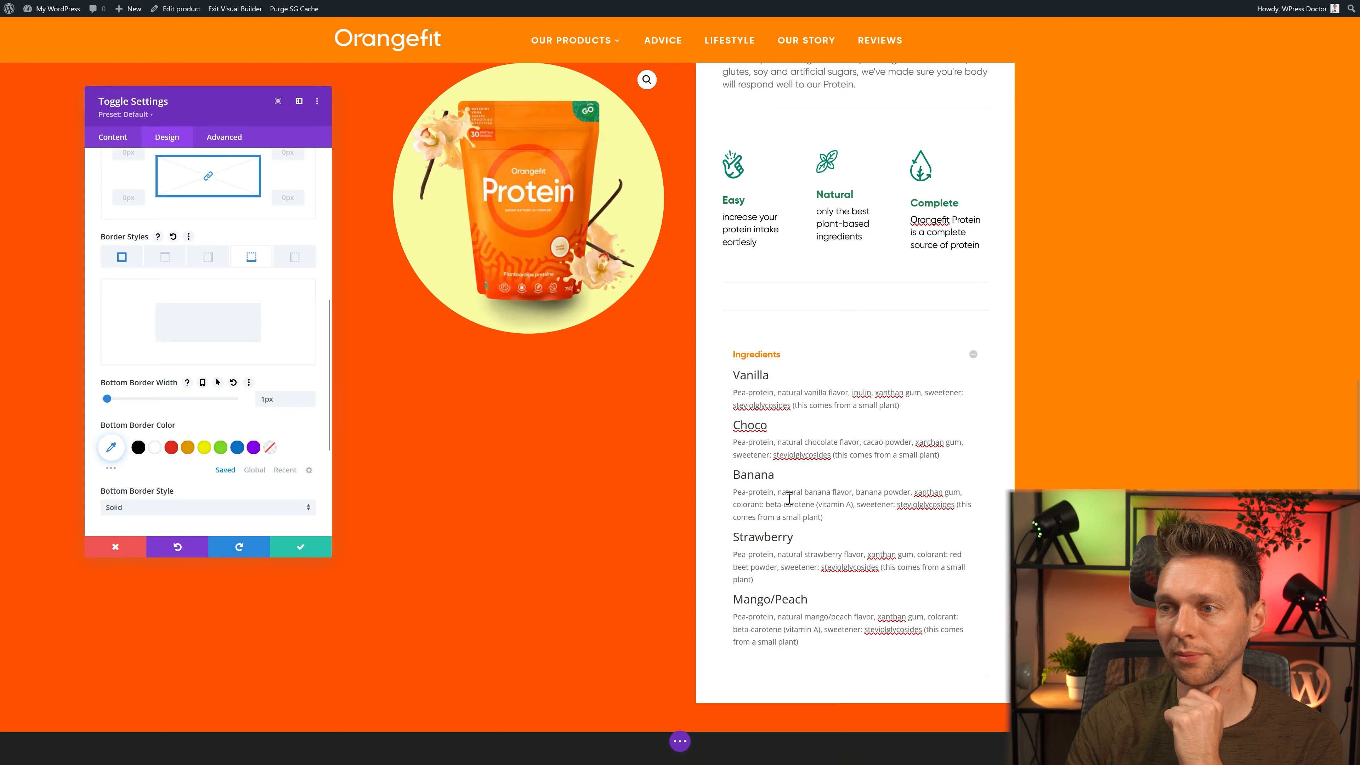
# Step: Set the toggle's body text to Gilroy Regular, black, at 16px, and save the toggle settings
pyautogui.click(733, 260)
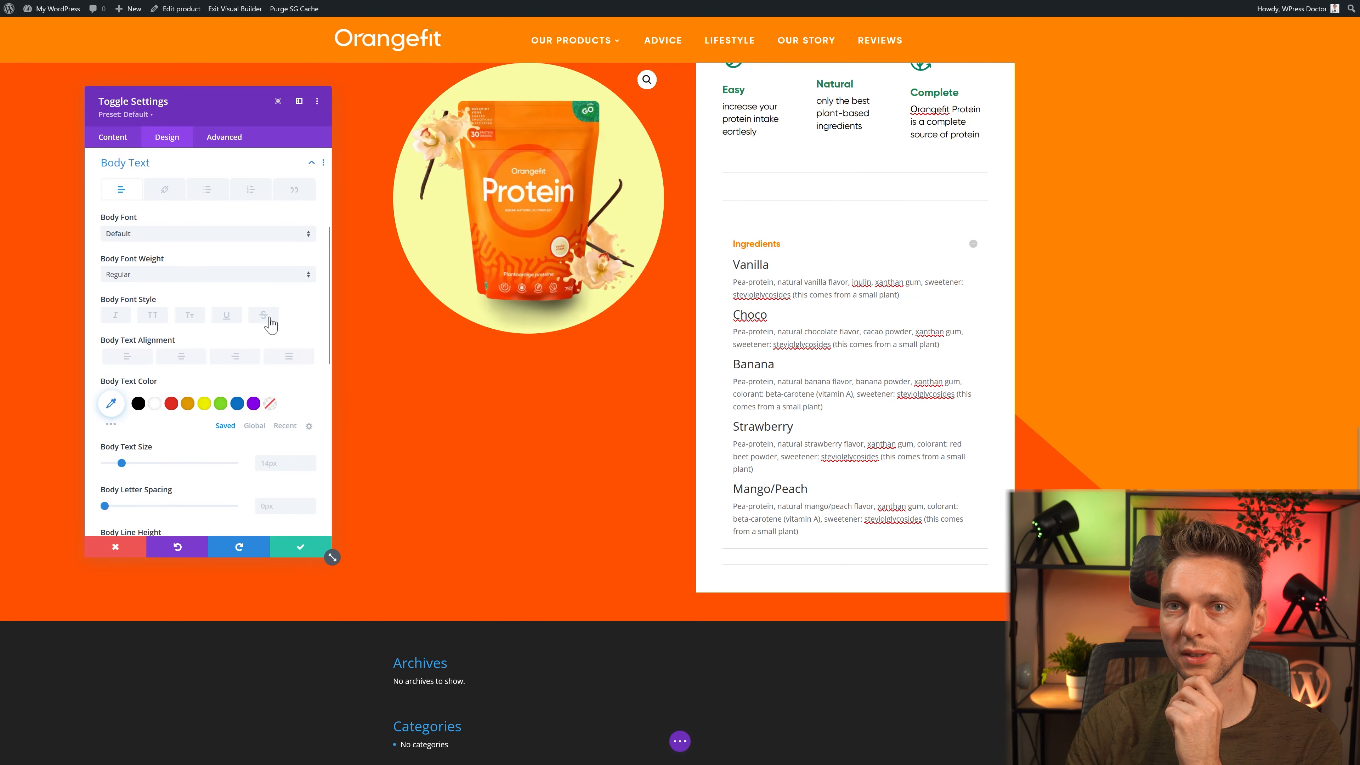
pyautogui.click(138, 237)
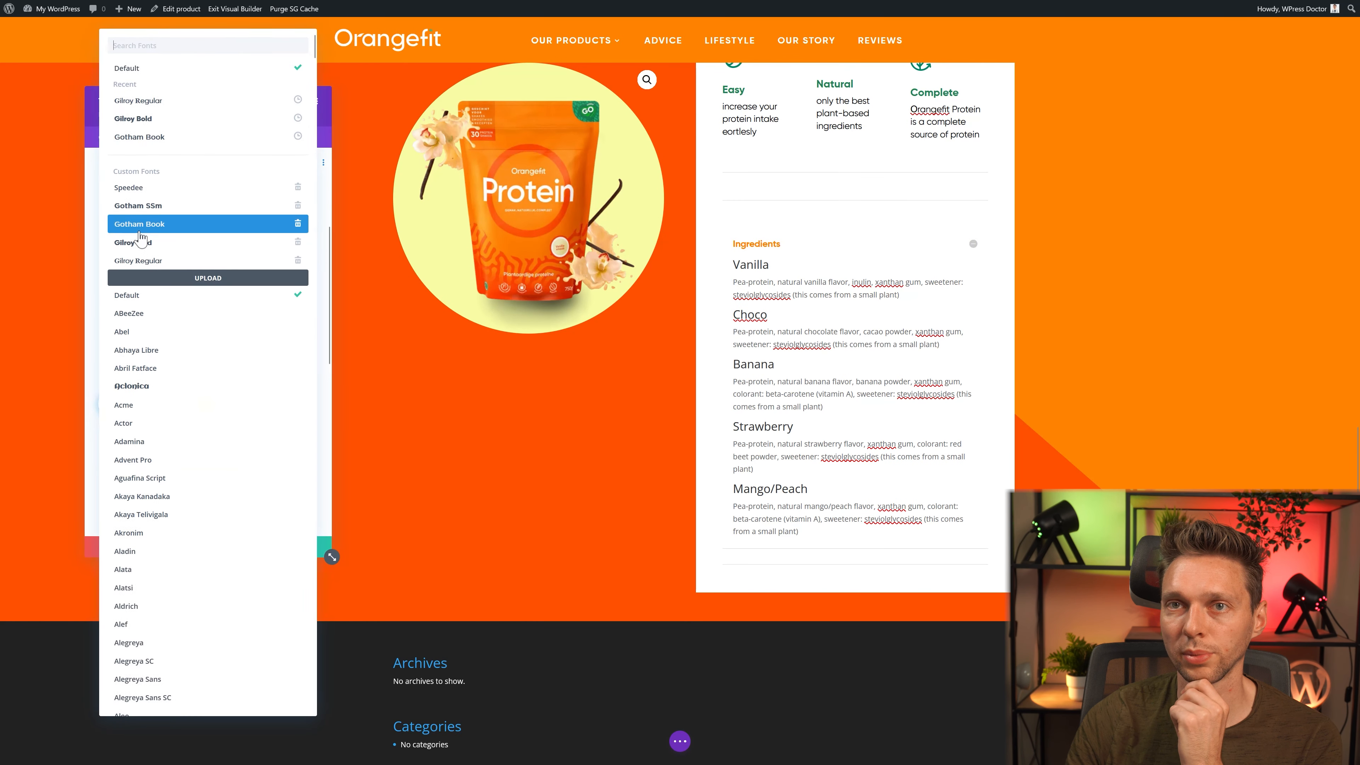
pyautogui.click(169, 132)
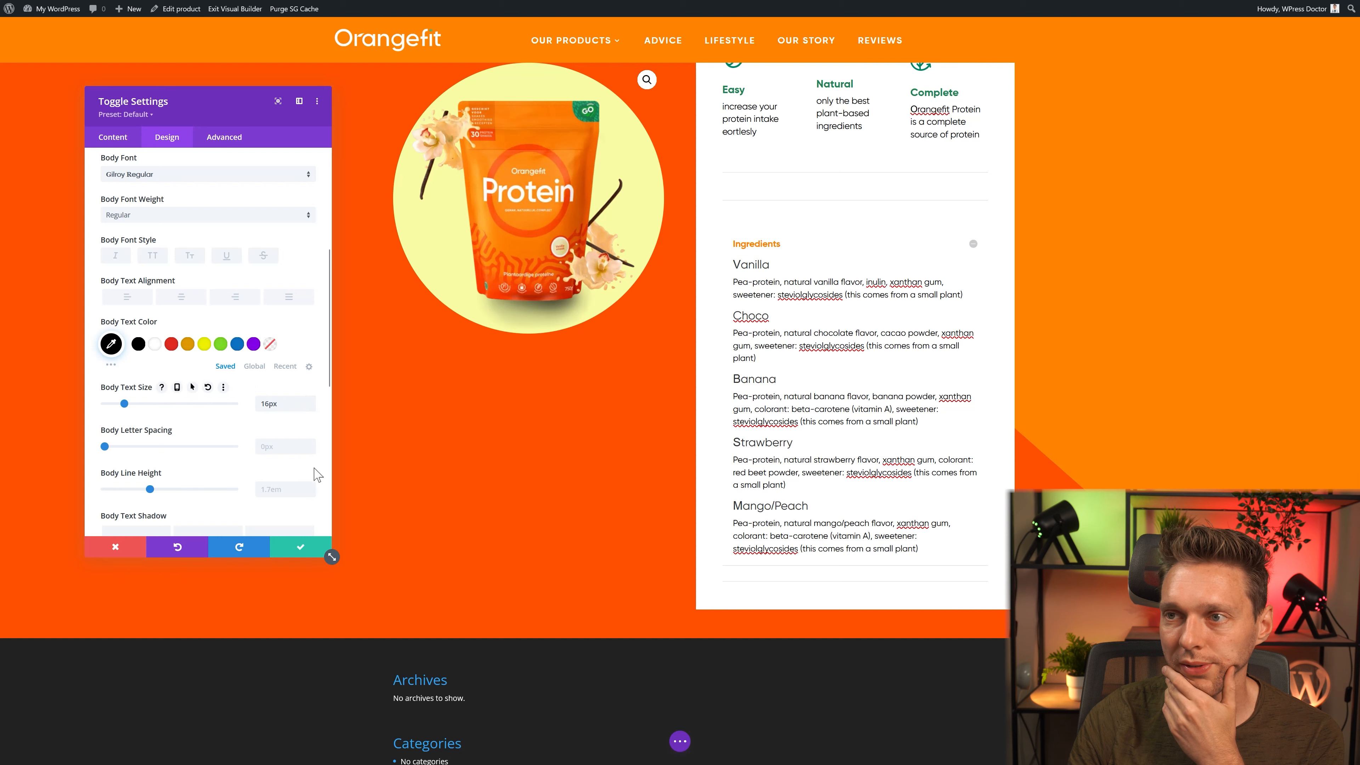
pyautogui.click(295, 550)
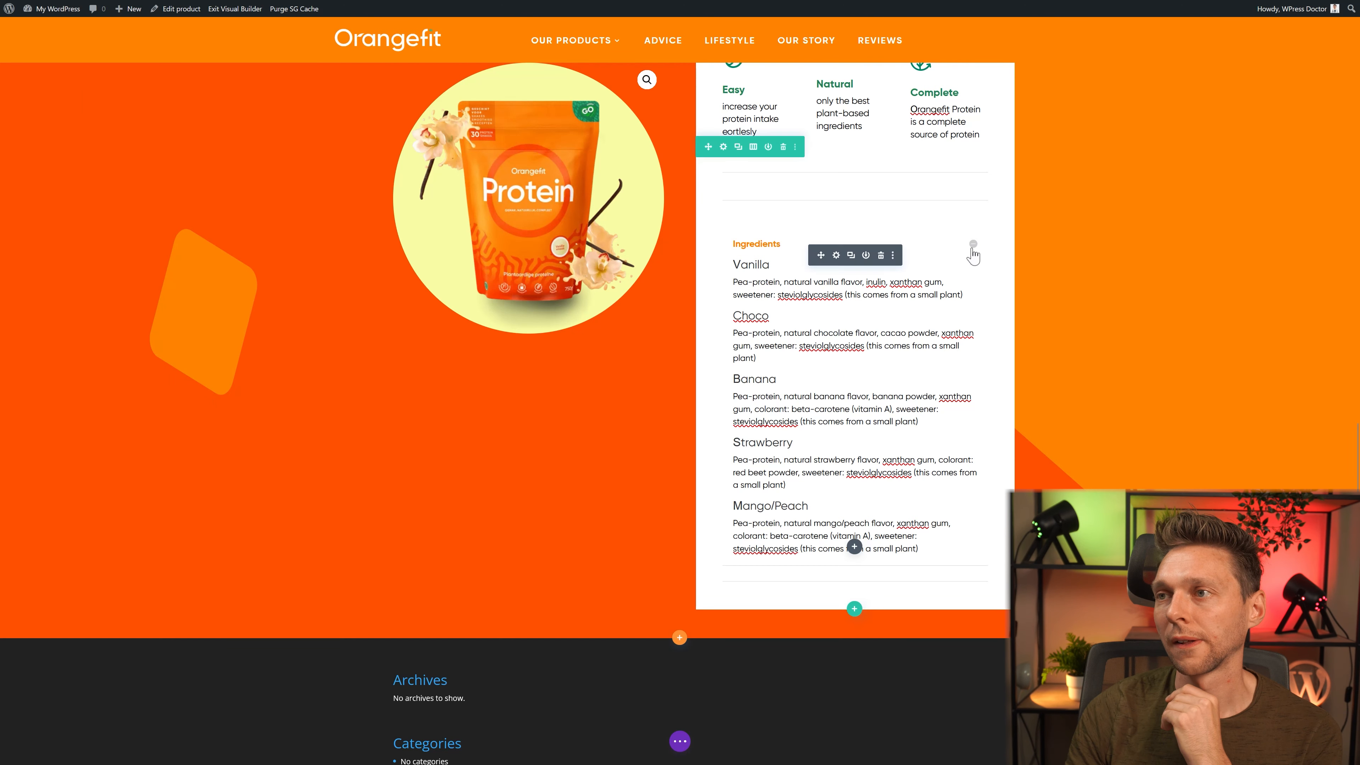
# Step: Give the collapsed Ingredients toggle a black down-chevron closed icon with a custom icon size of 30px
pyautogui.click(973, 243)
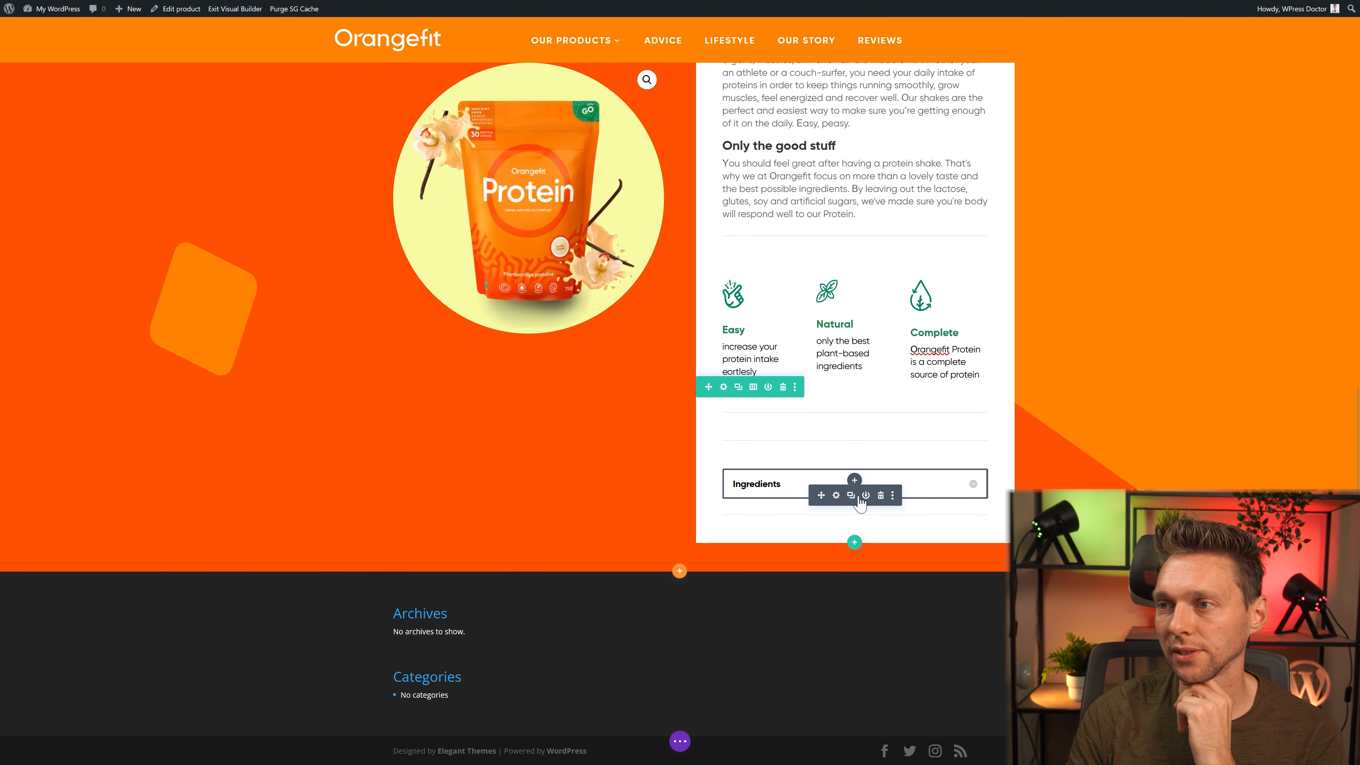
pyautogui.click(836, 495)
pyautogui.click(166, 137)
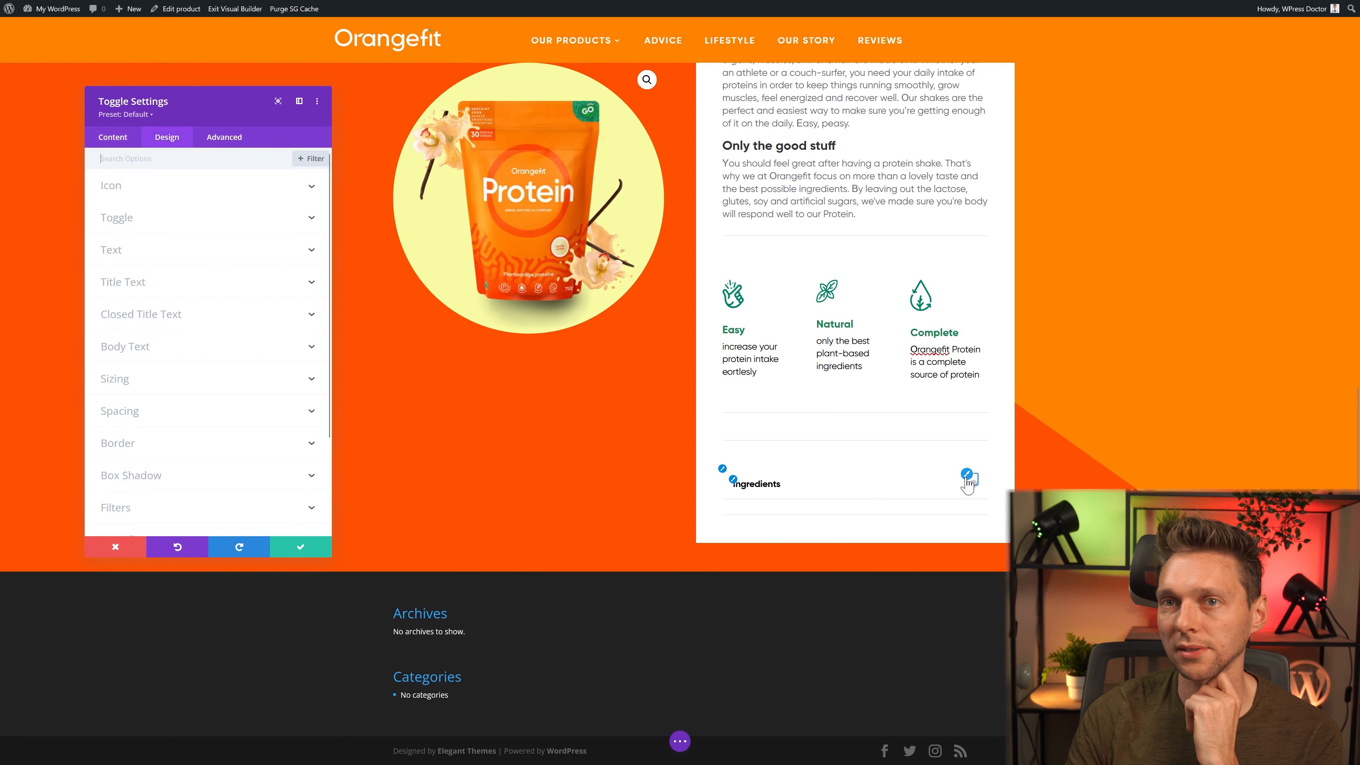
pyautogui.click(139, 229)
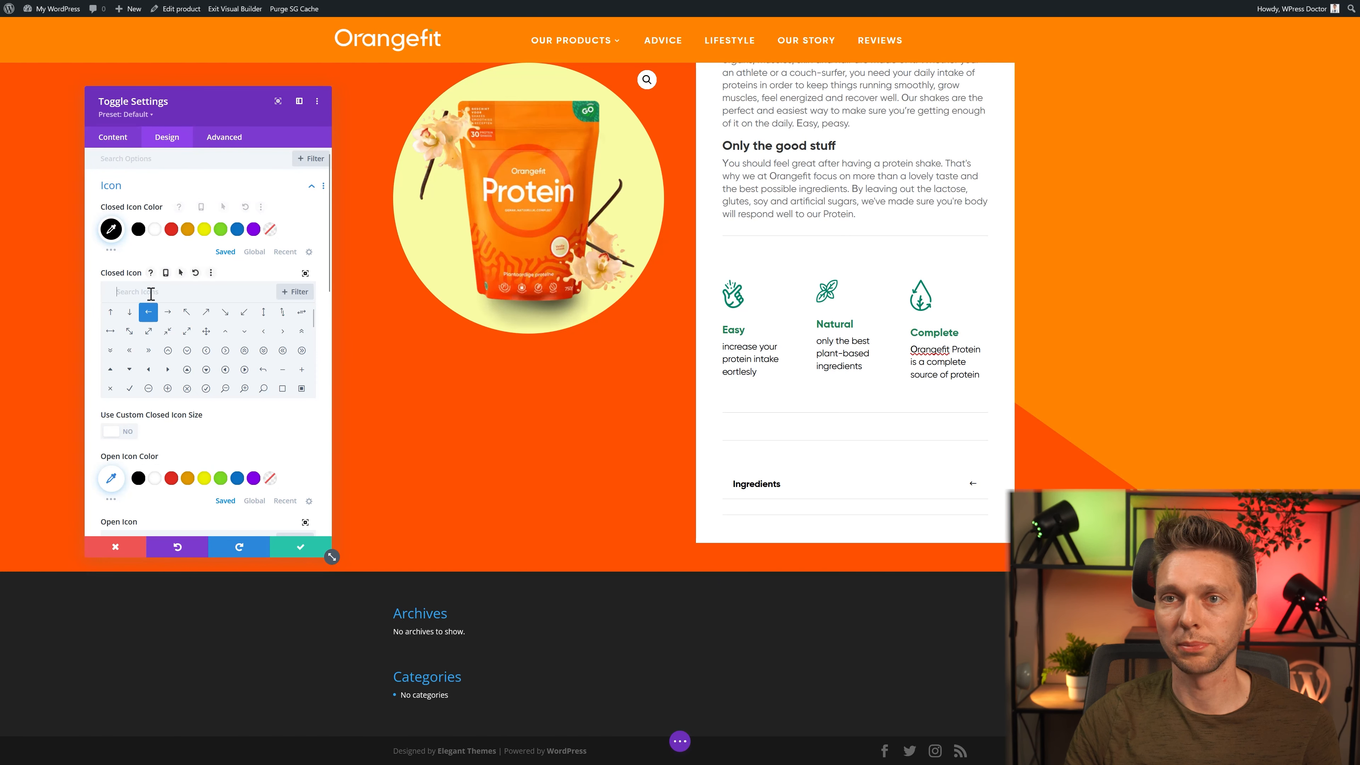
pyautogui.click(244, 335)
pyautogui.scroll(-1, 244, 337)
pyautogui.click(119, 431)
pyautogui.moveTo(121, 471); pyautogui.dragTo(136, 472)
# Step: Set the toggle's open icon to an up chevron in the global orange color and expand the toggle preview
pyautogui.scroll(-3, 150, 456)
pyautogui.click(247, 366)
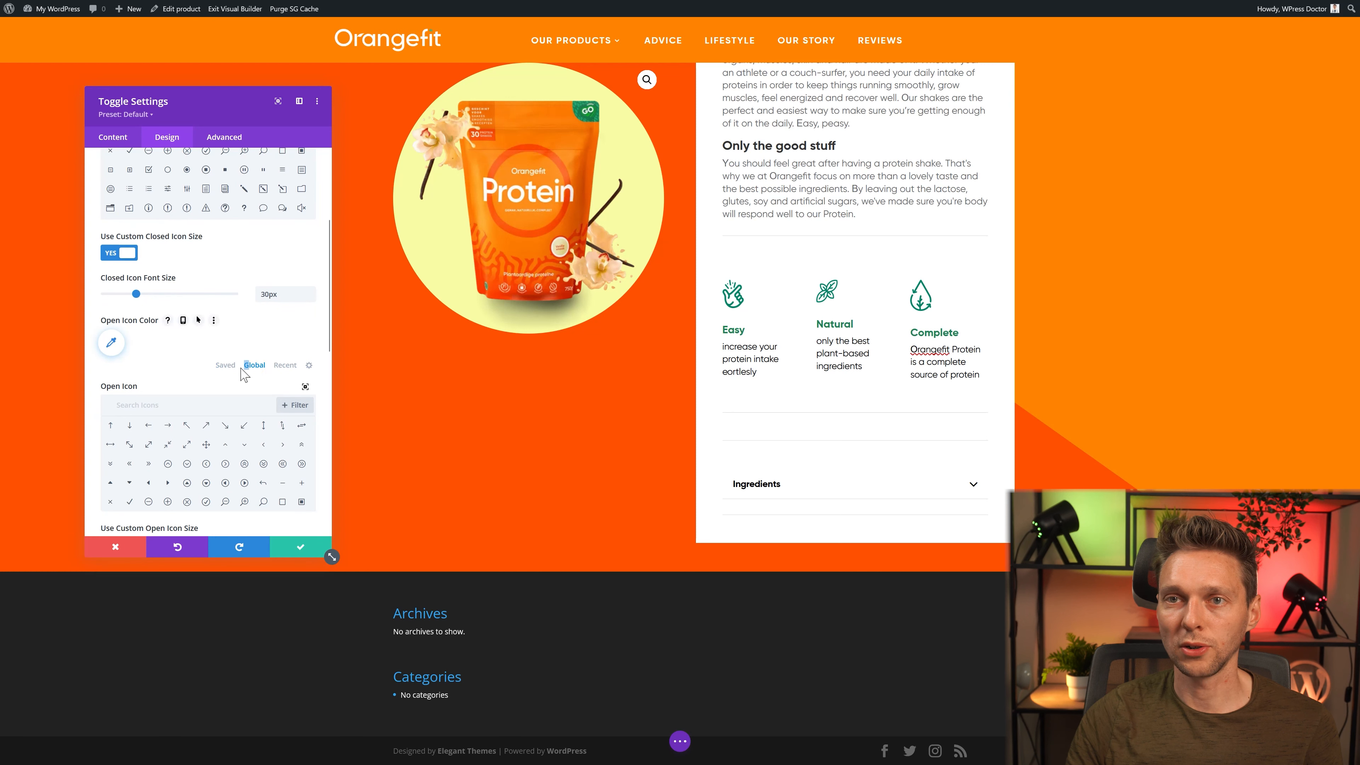
pyautogui.click(153, 345)
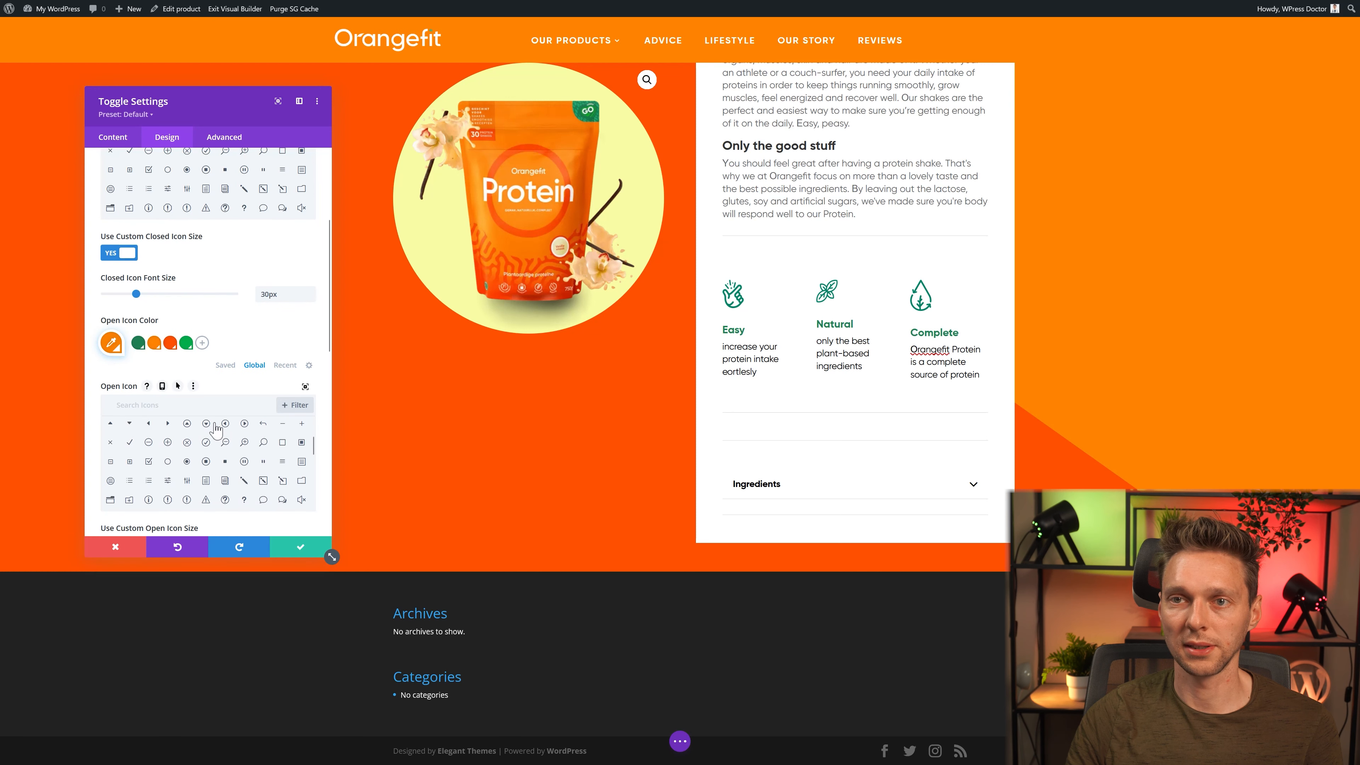
pyautogui.click(225, 444)
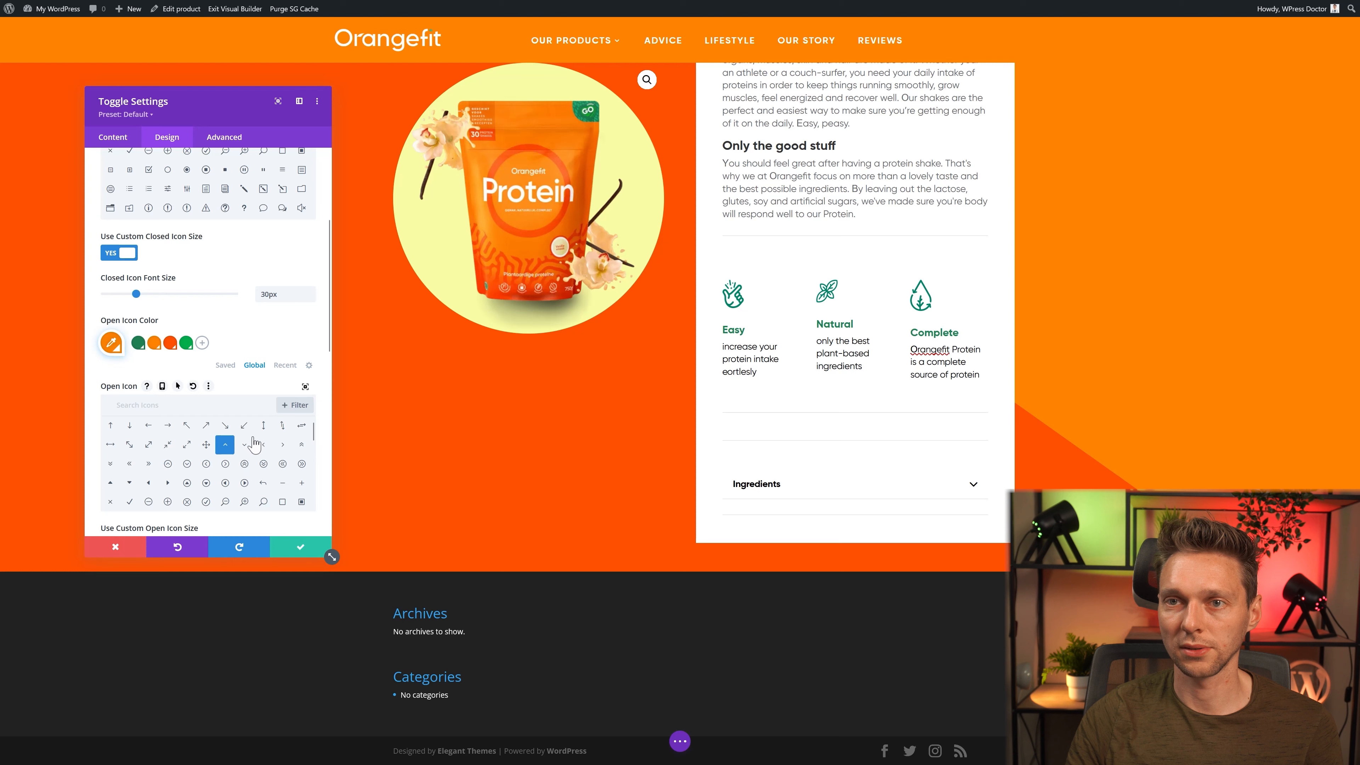
pyautogui.scroll(-2, 256, 428)
pyautogui.click(972, 484)
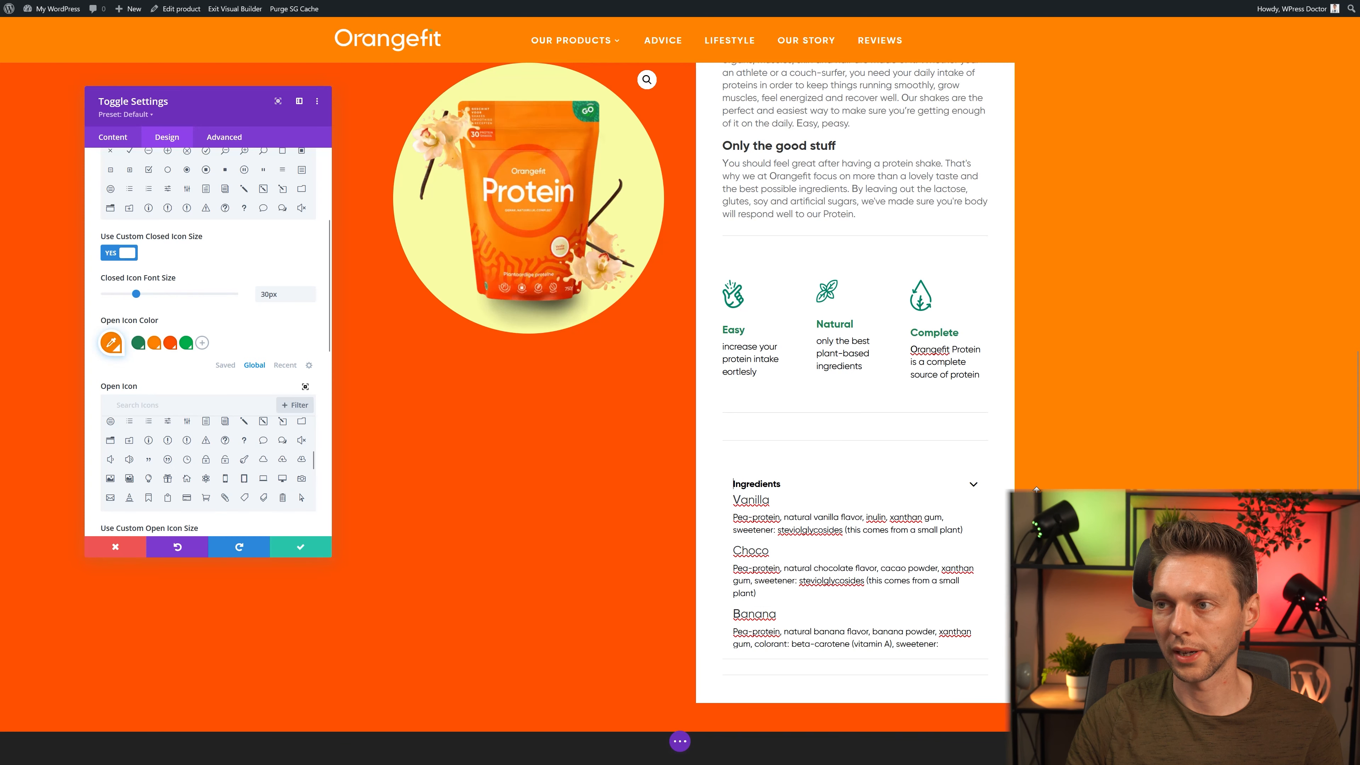
# Step: Enable a custom open icon size of 30px, save the toggle settings and collapse the toggle
pyautogui.scroll(-3, 209, 428)
pyautogui.click(119, 425)
pyautogui.click(268, 467)
pyautogui.write('30')
pyautogui.click(301, 546)
pyautogui.click(974, 485)
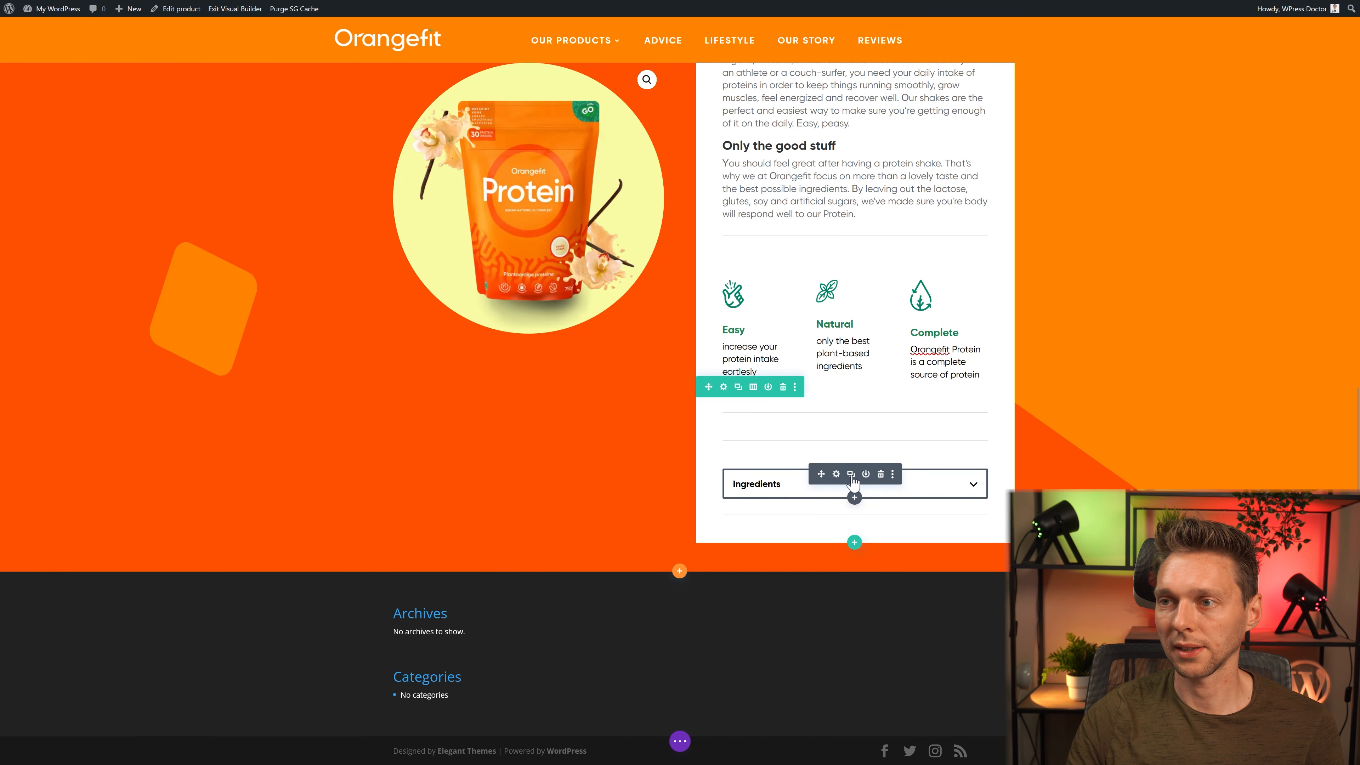
# Step: Duplicate the Ingredients toggle, title the copy Nutritionals and select all of its body text
pyautogui.click(851, 474)
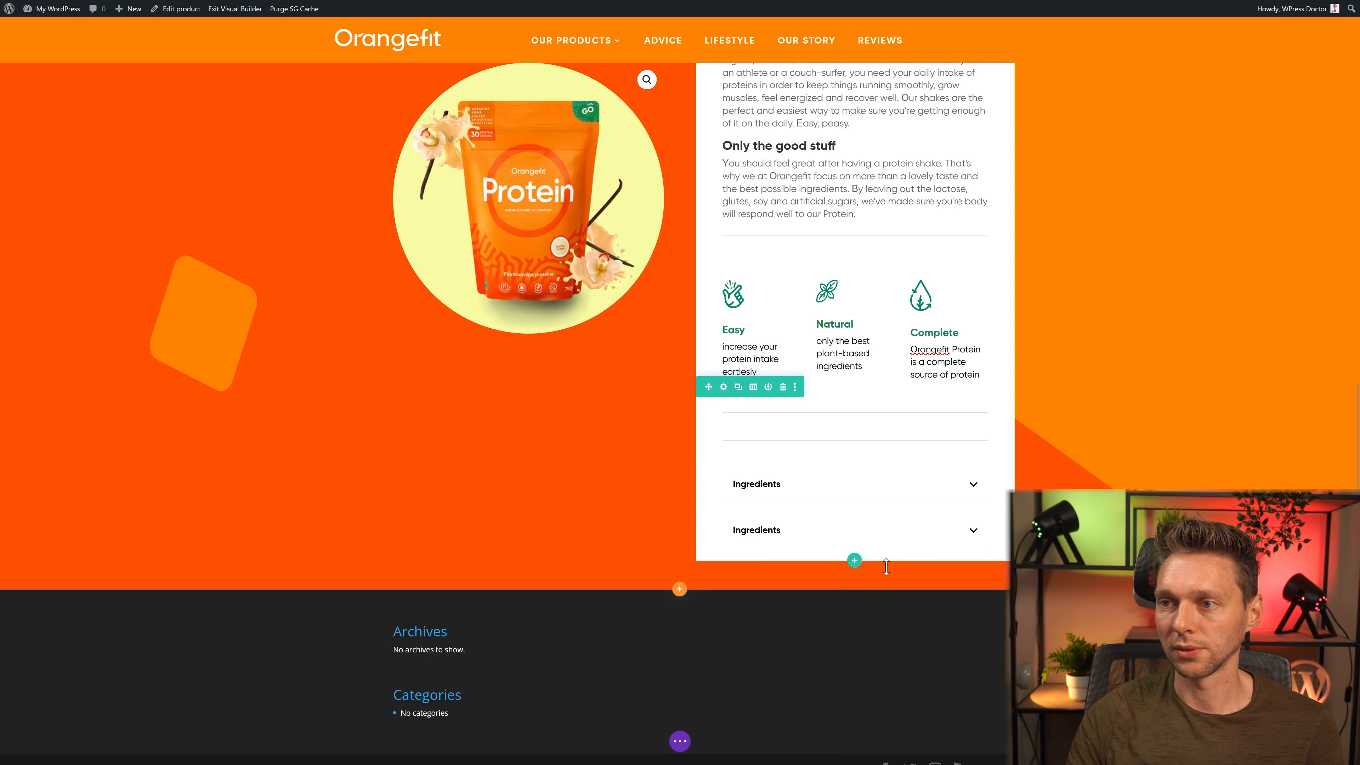
pyautogui.click(842, 532)
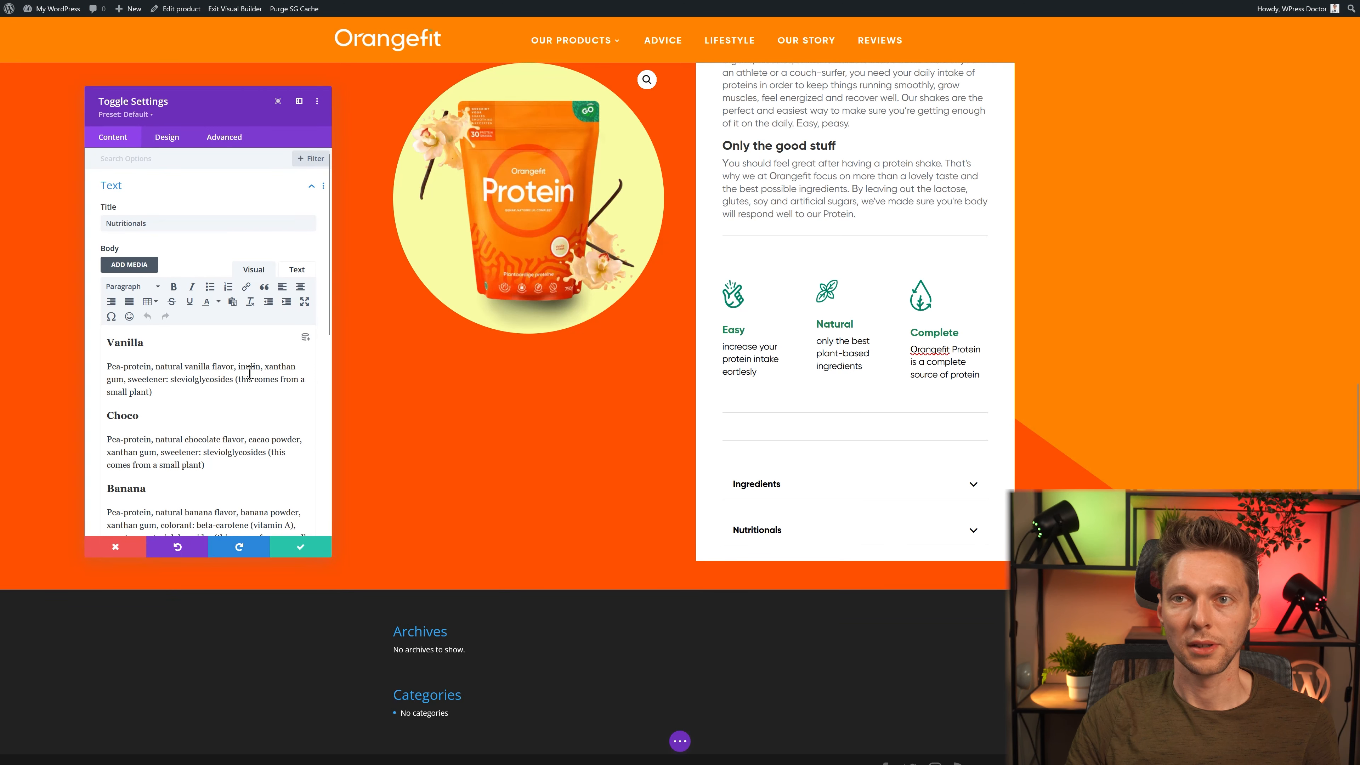
pyautogui.hotkey('ctrl', 'a')
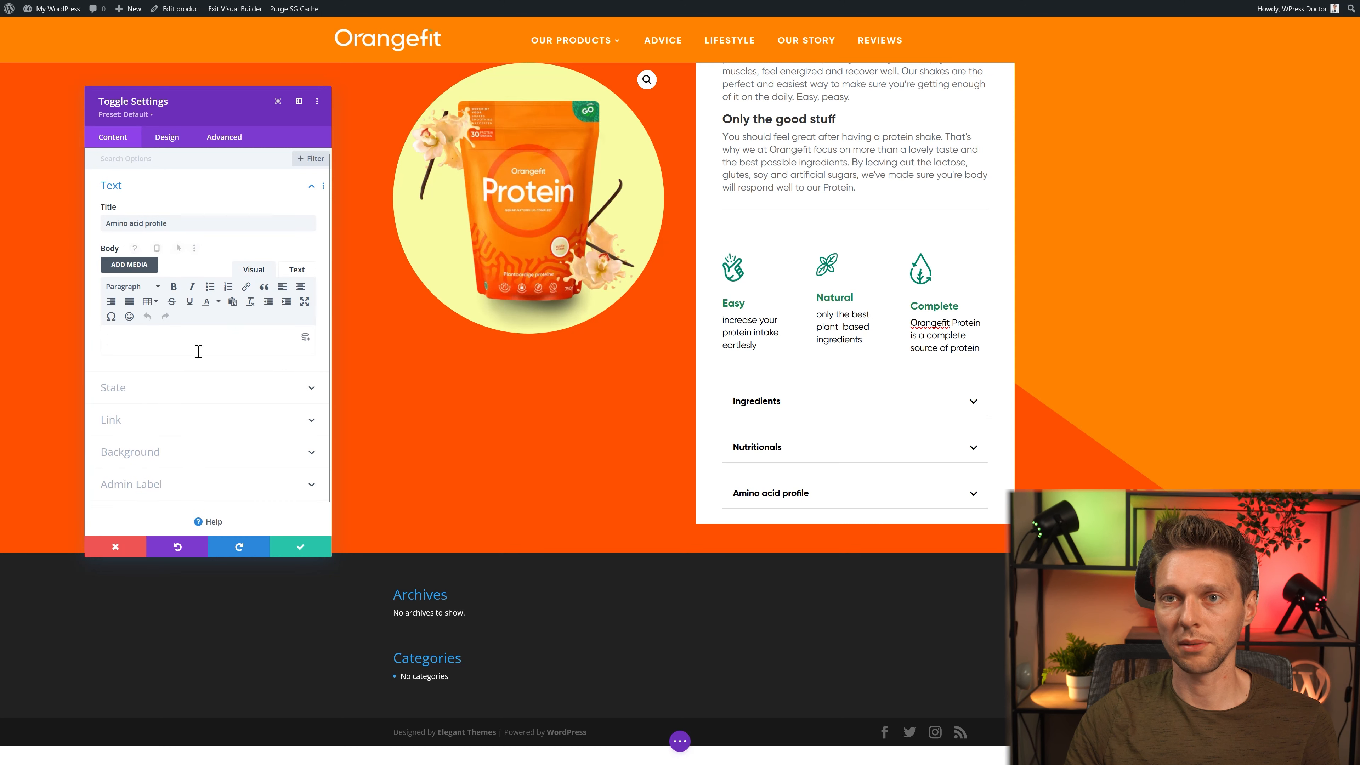
# Step: Paste the per-100-gram amino acid table into the Amino acid profile toggle's body and expand the toggle to check its layout
pyautogui.hotkey('ctrl', 'v')
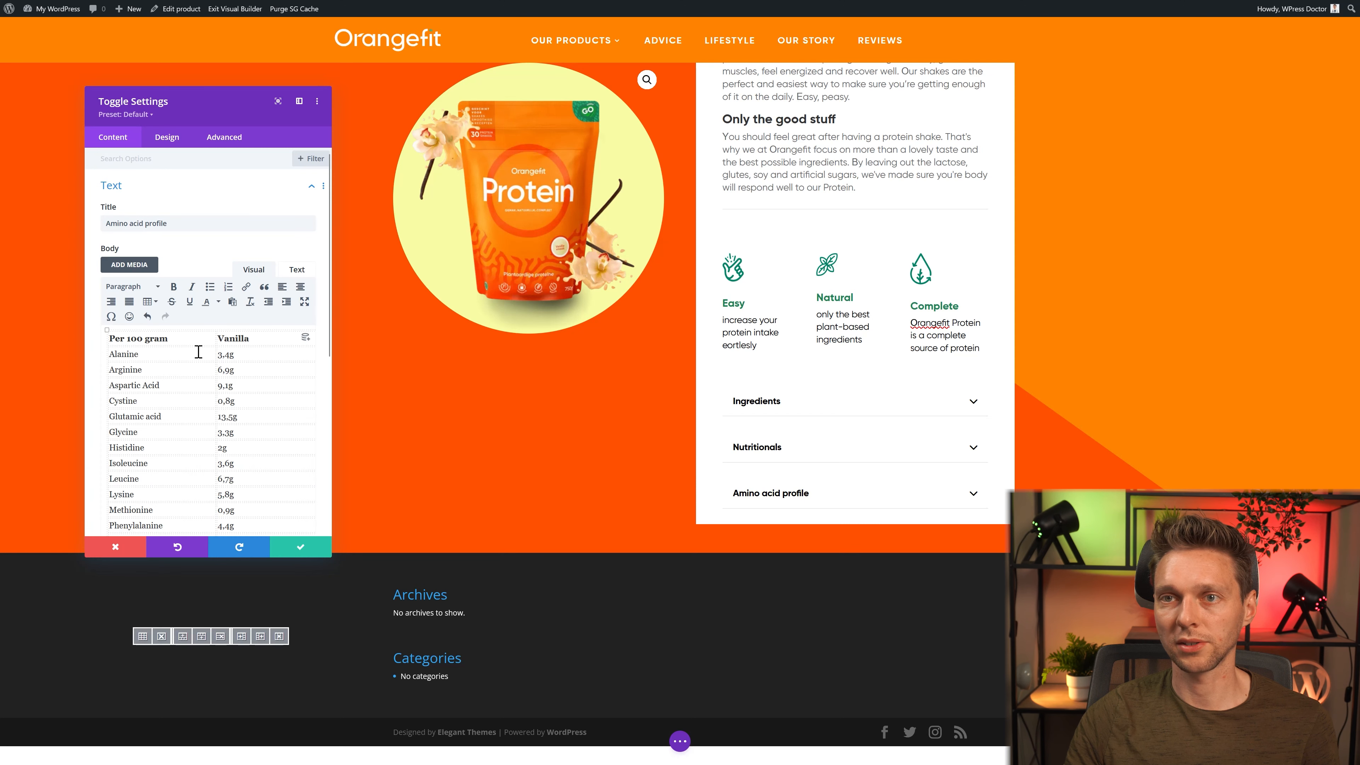
pyautogui.click(974, 492)
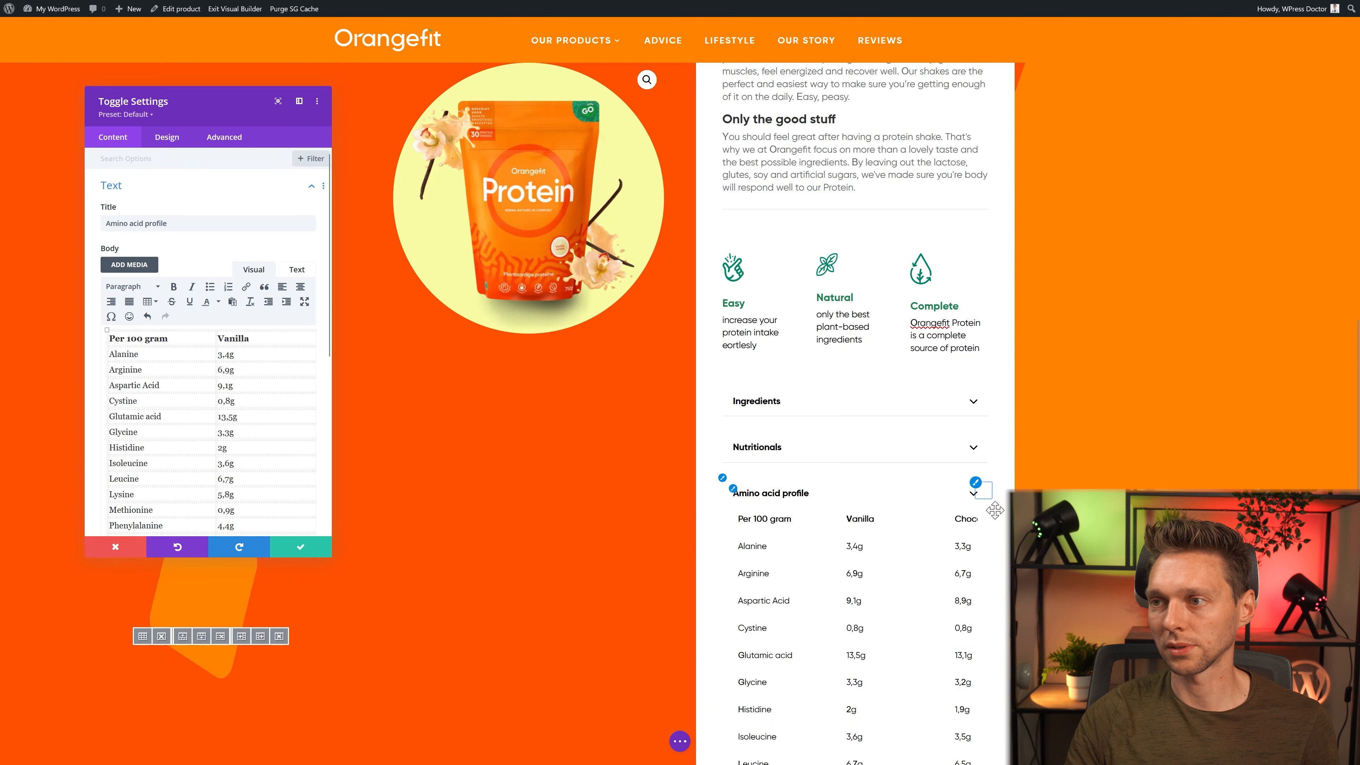
pyautogui.scroll(-5, 931, 465)
pyautogui.scroll(-2, 930, 465)
pyautogui.scroll(4, 932, 466)
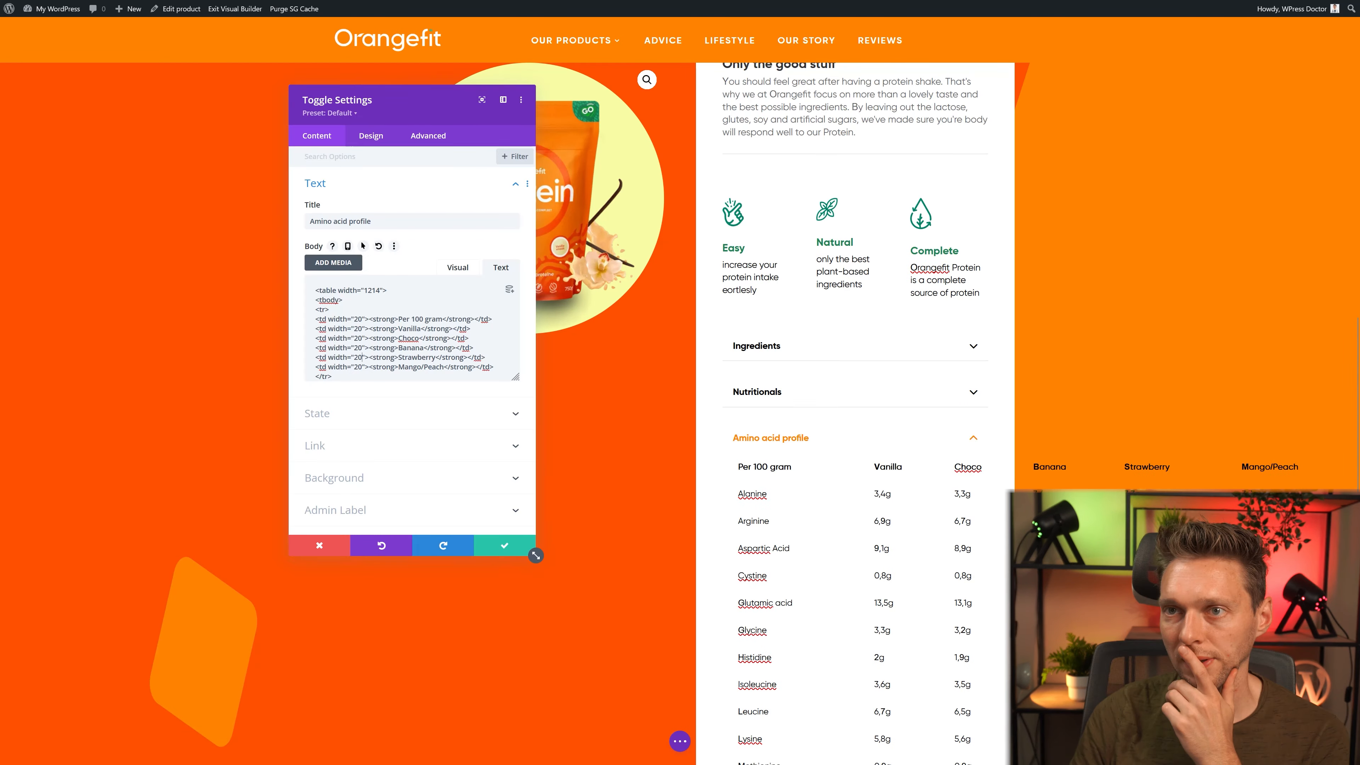
# Step: Reduce the amino acid table's HTML width to 600 and further to 550, and save the toggle
pyautogui.doubleClick(370, 290)
pyautogui.write('600')
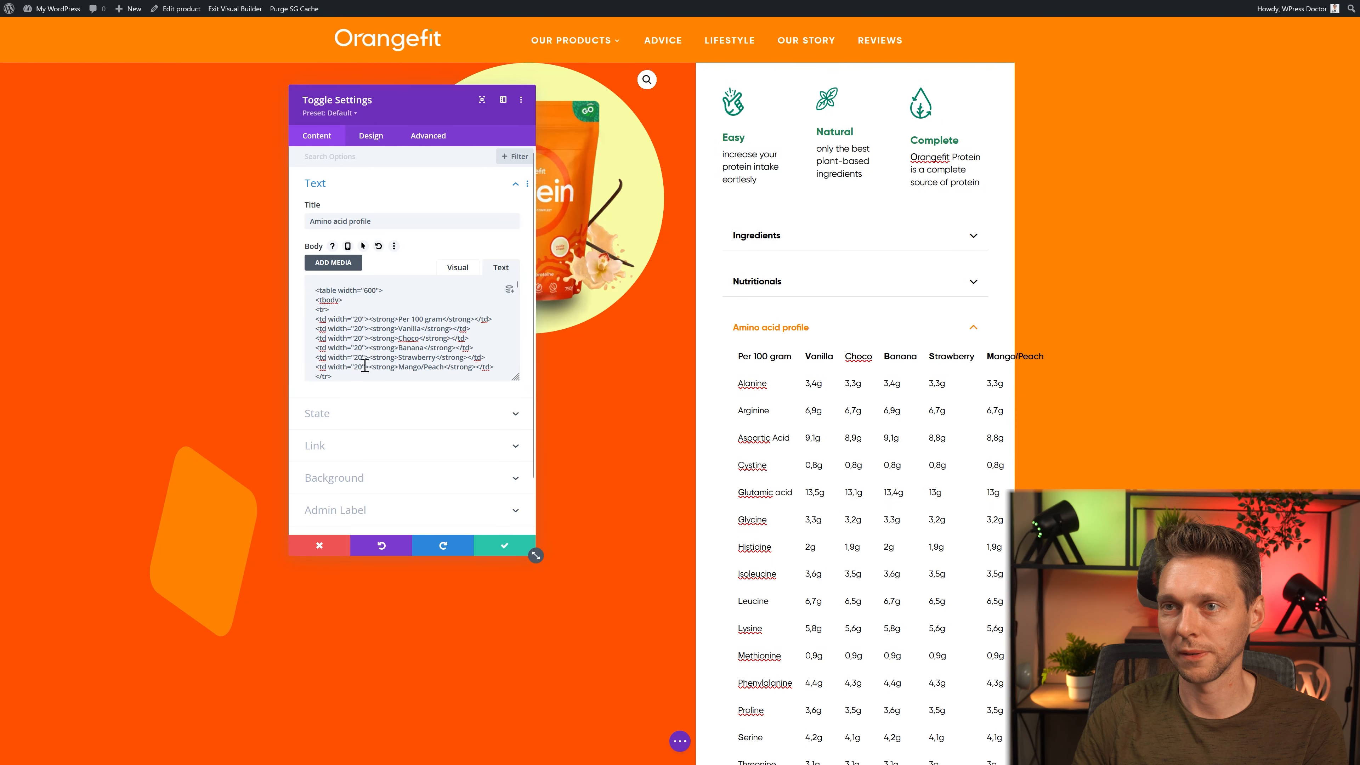
pyautogui.doubleClick(368, 290)
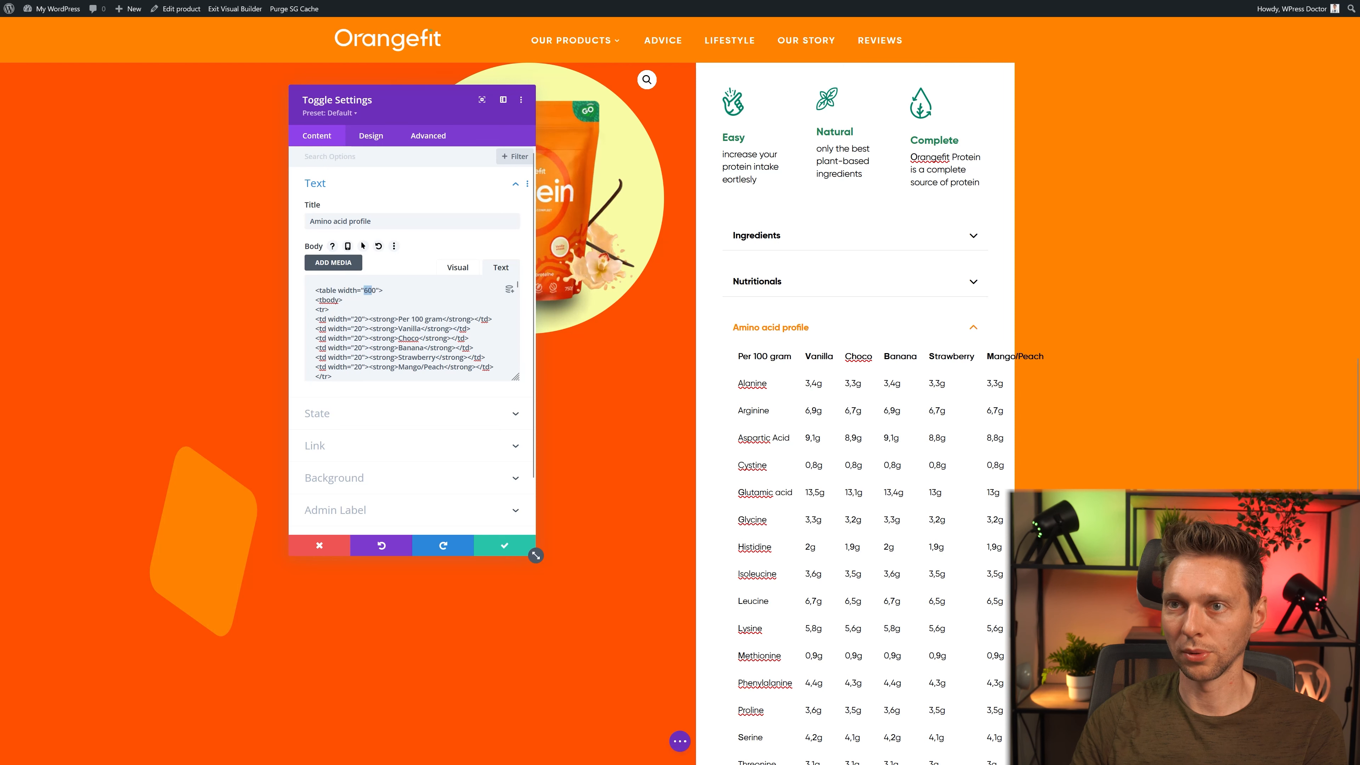
pyautogui.write('5500')
pyautogui.press('BackSpace')
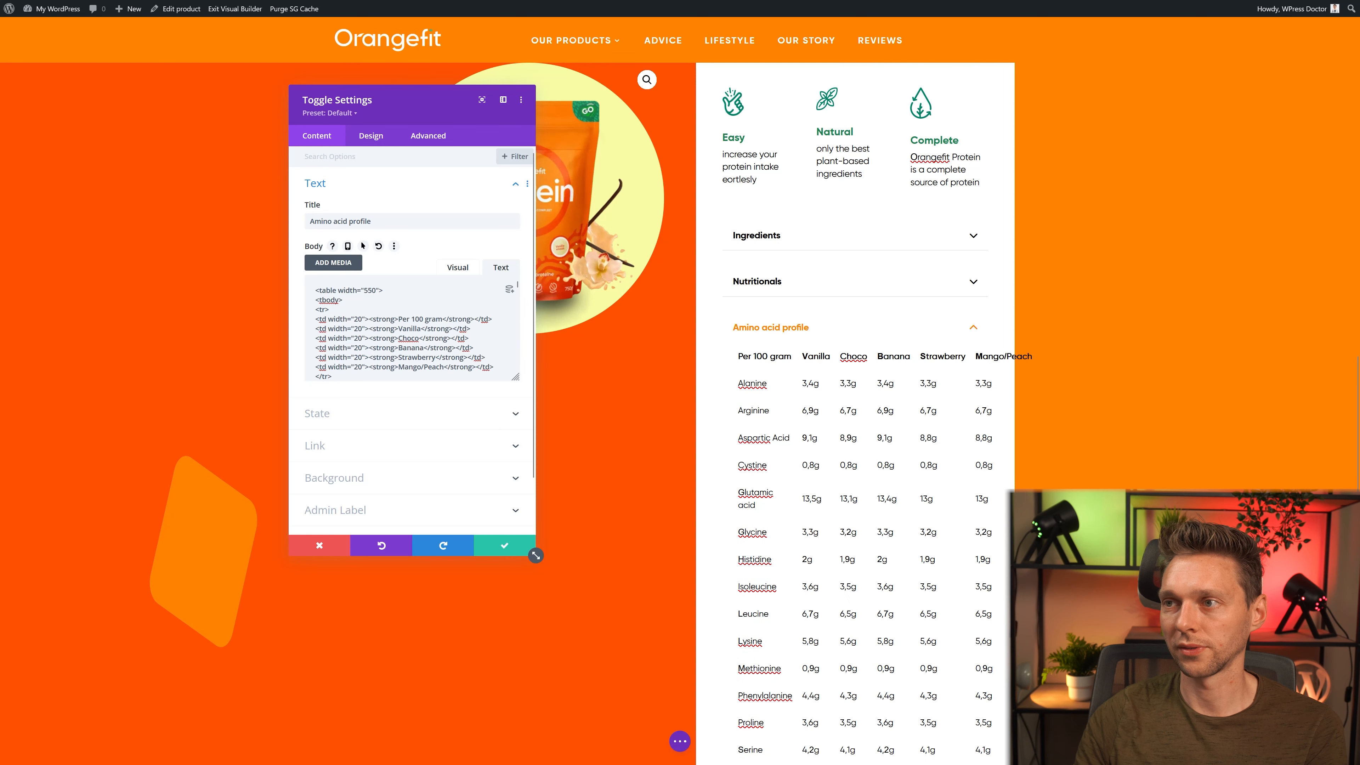
pyautogui.click(505, 545)
# Step: Align the three toggle titles with the left edge of the text above, save the settings and test the Amino acid profile toggle
pyautogui.click(680, 741)
pyautogui.click(819, 352)
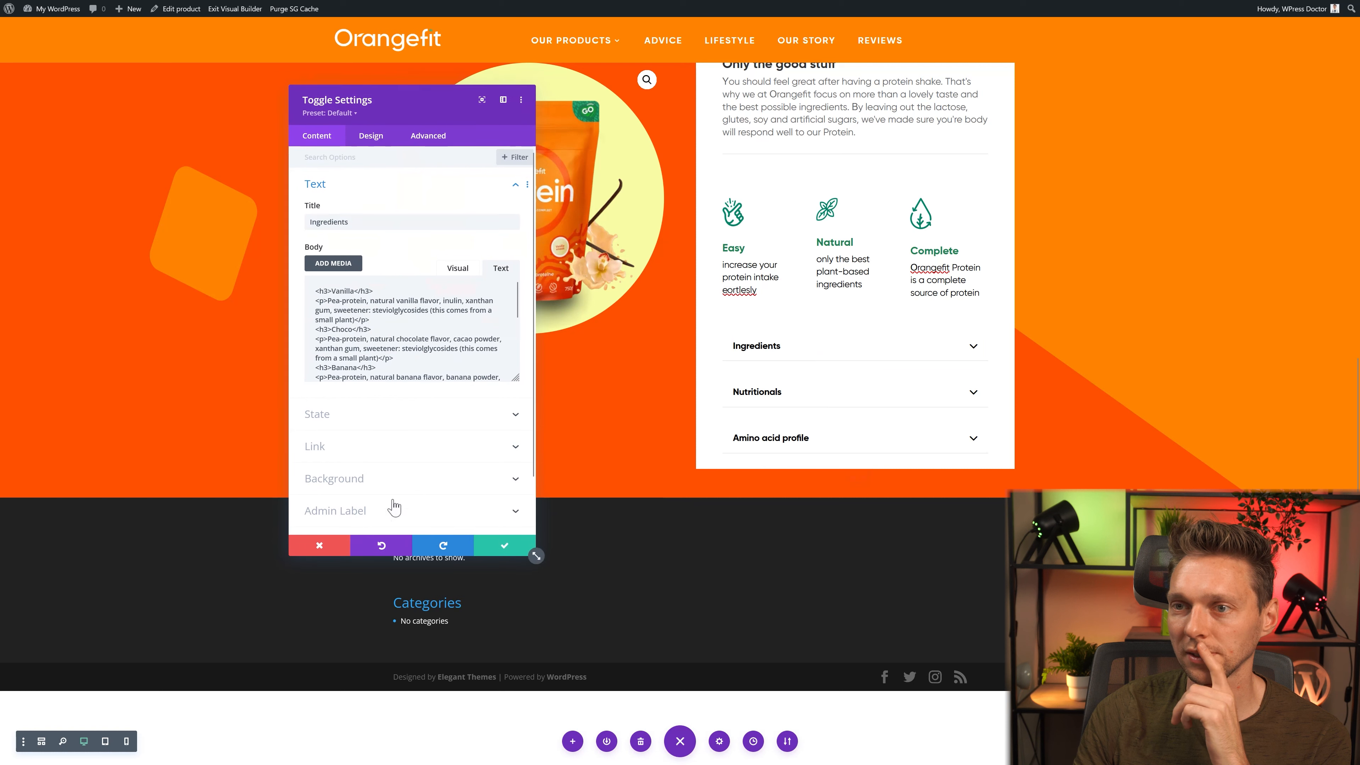
pyautogui.click(505, 545)
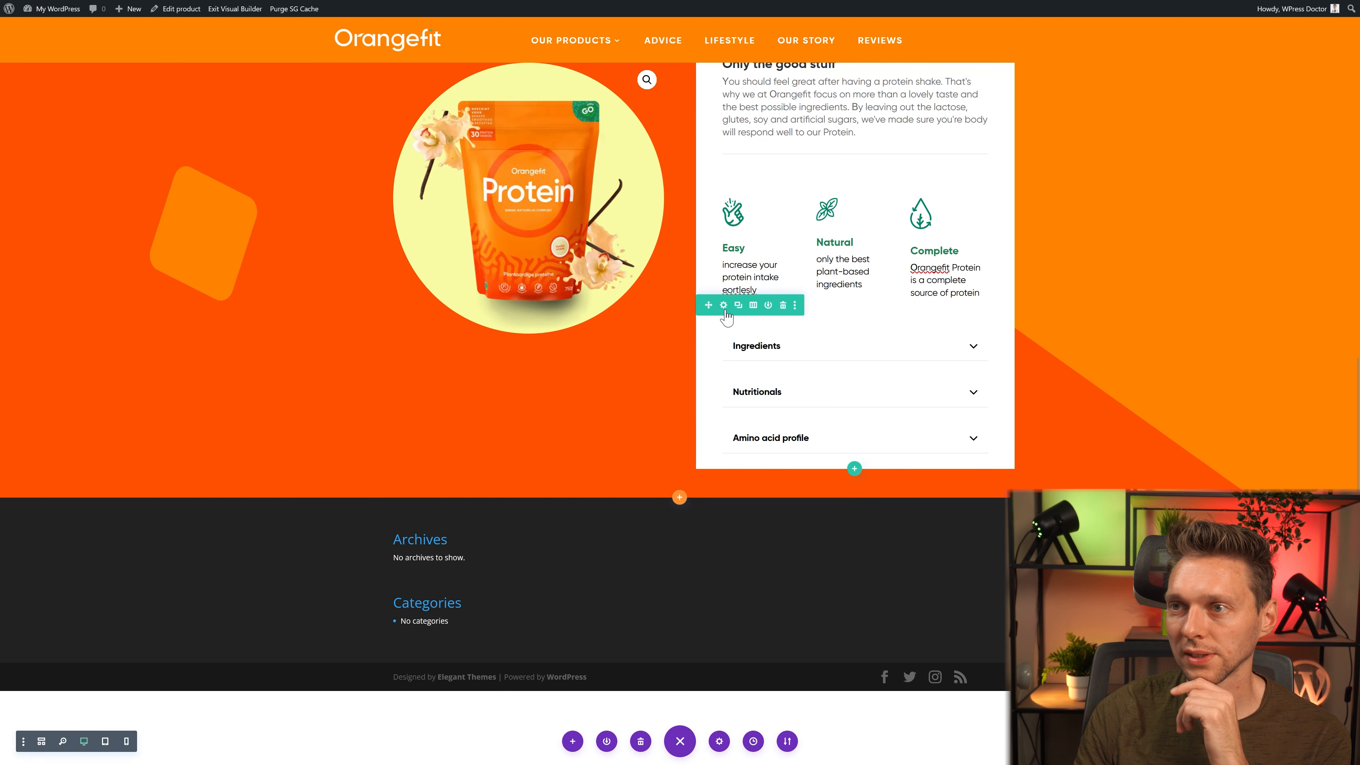
pyautogui.click(723, 305)
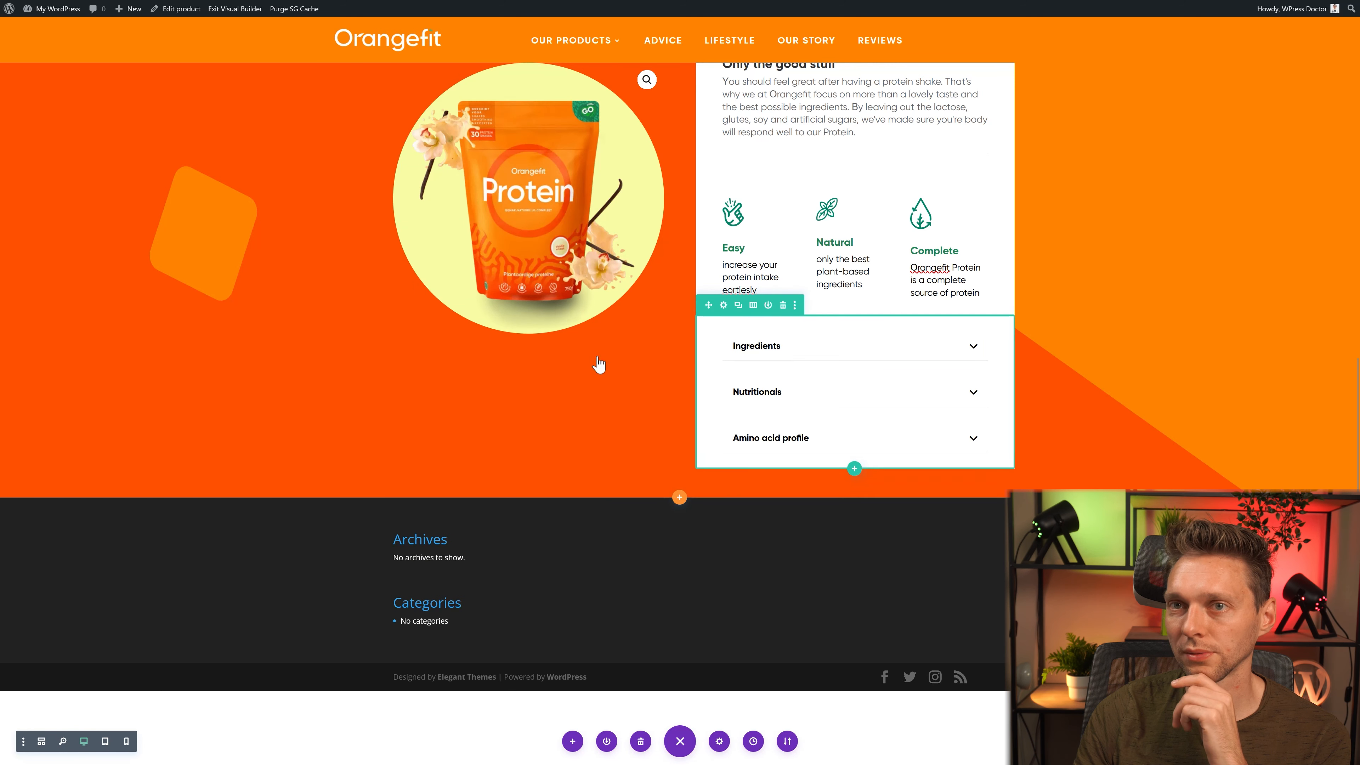
pyautogui.click(504, 545)
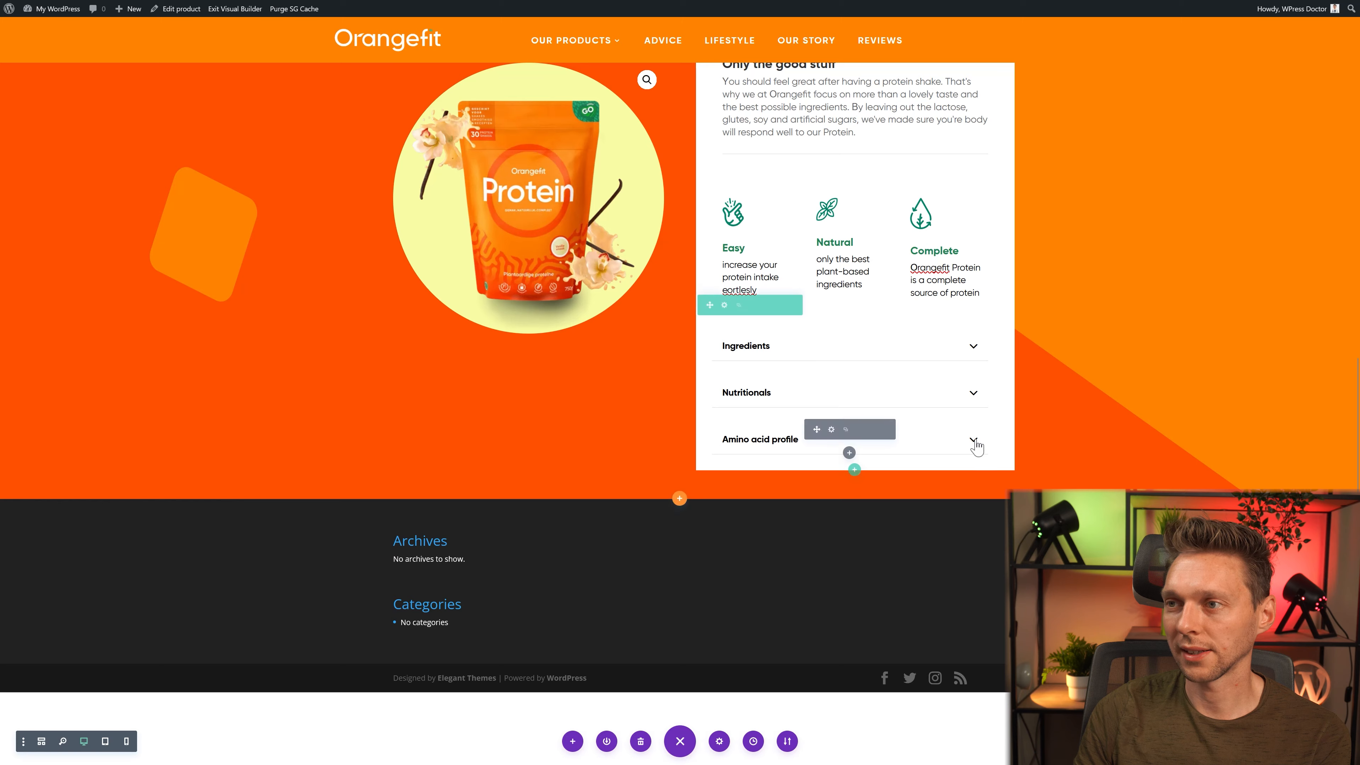
pyautogui.click(971, 438)
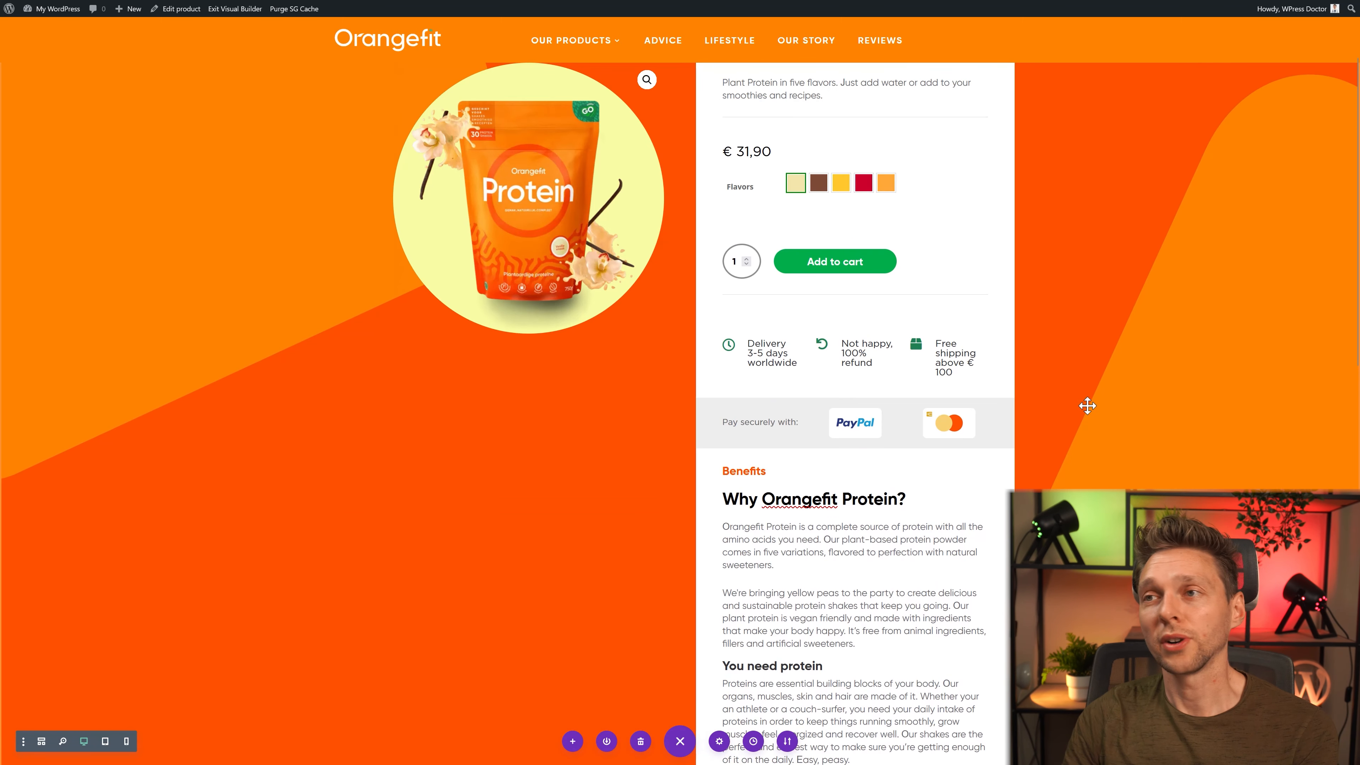
# Step: Copy the Benefits heading module and paste it into the empty row of the new section below the product toggles
pyautogui.scroll(-3, 1026, 380)
pyautogui.scroll(-8, 1027, 381)
pyautogui.scroll(4, 798, 197)
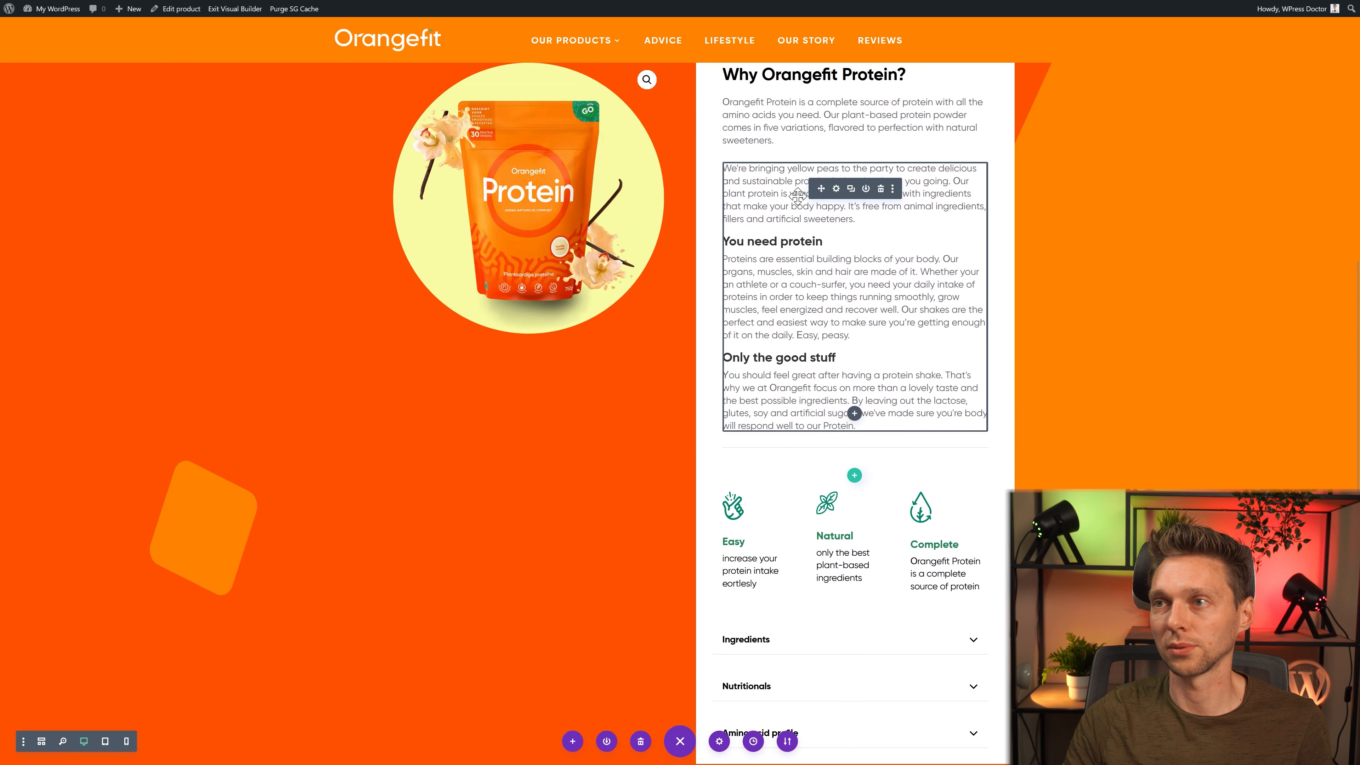
pyautogui.scroll(1, 798, 196)
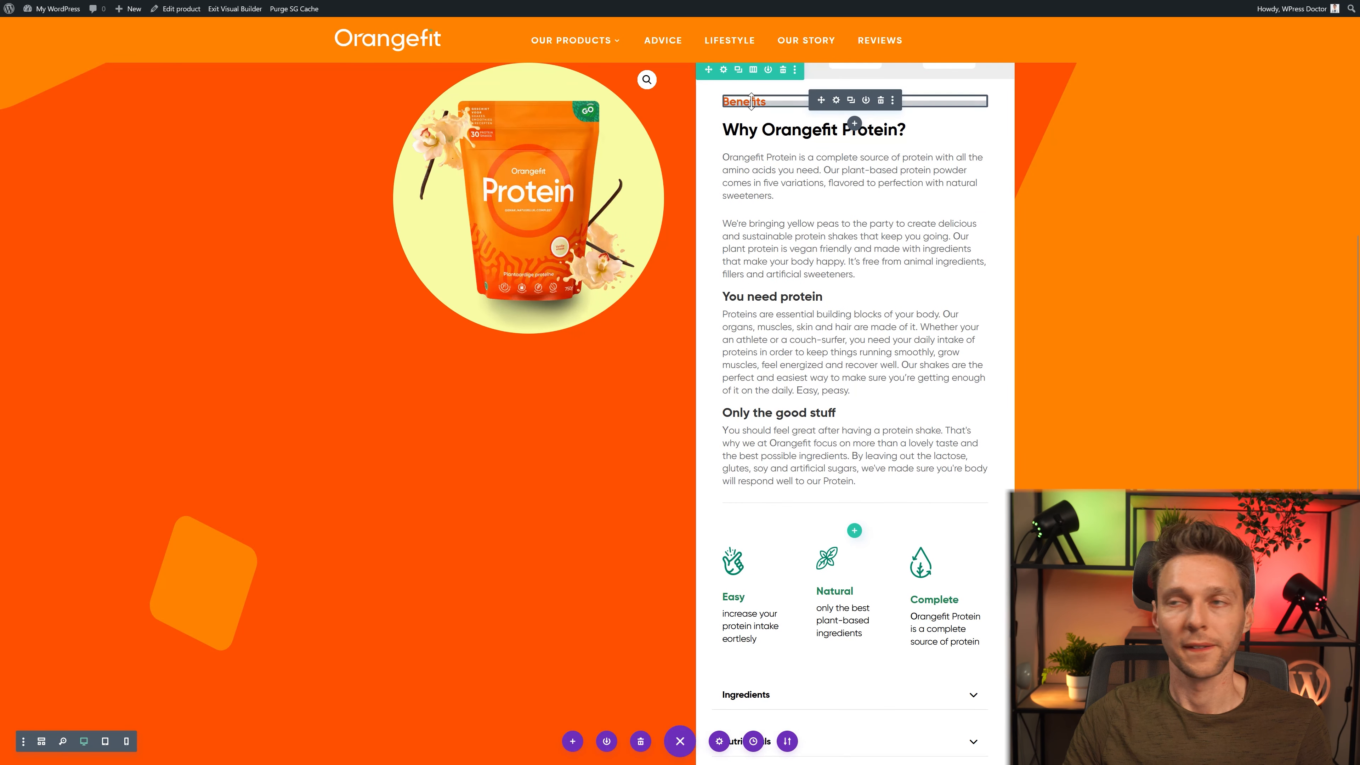
pyautogui.click(892, 100)
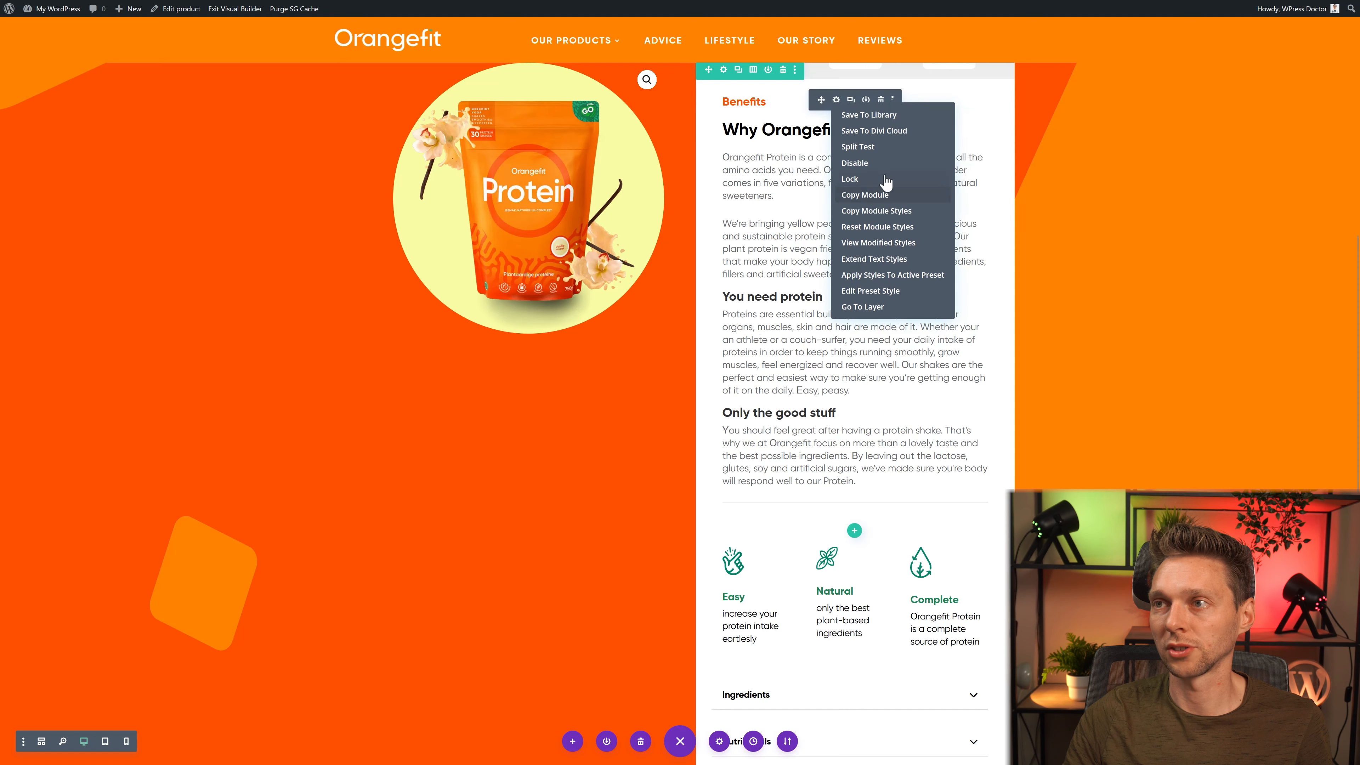
pyautogui.click(883, 194)
pyautogui.scroll(-7, 676, 536)
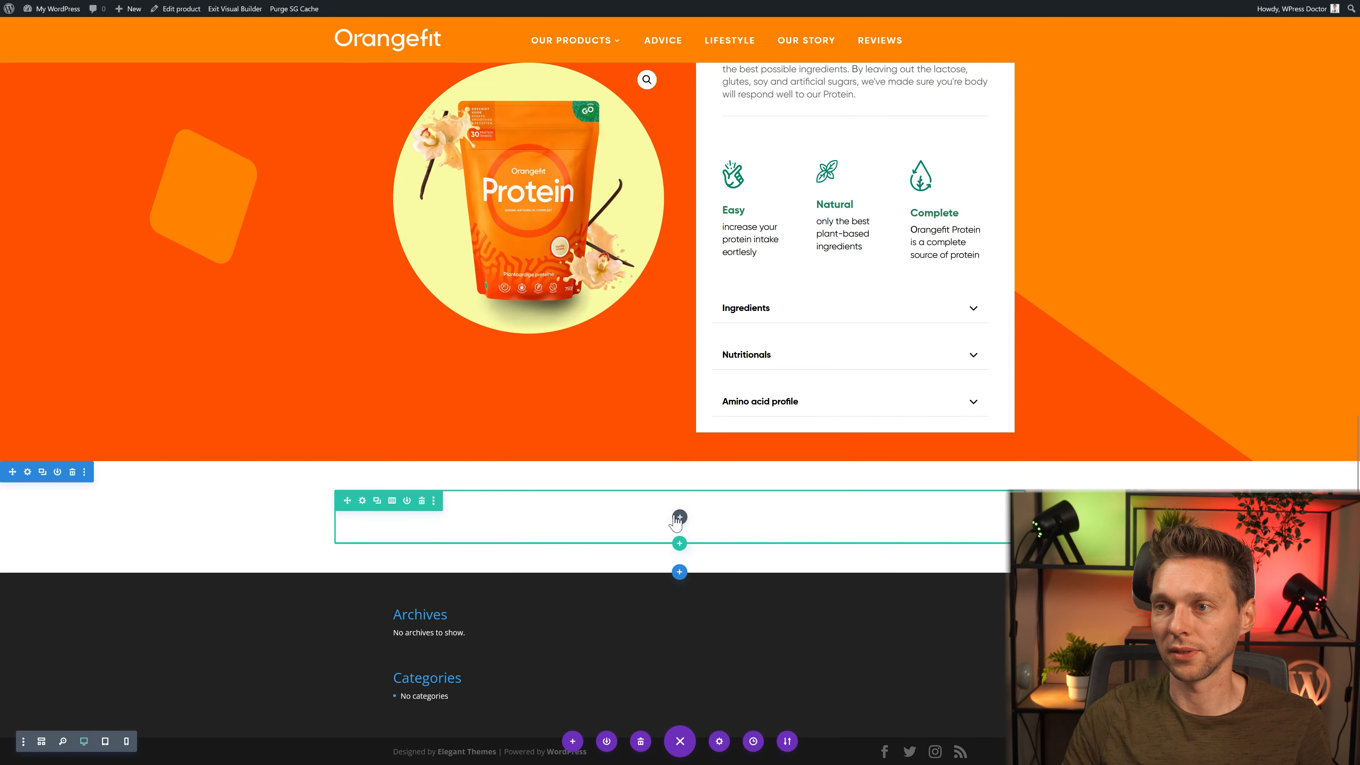
pyautogui.rightClick(677, 520)
pyautogui.click(661, 430)
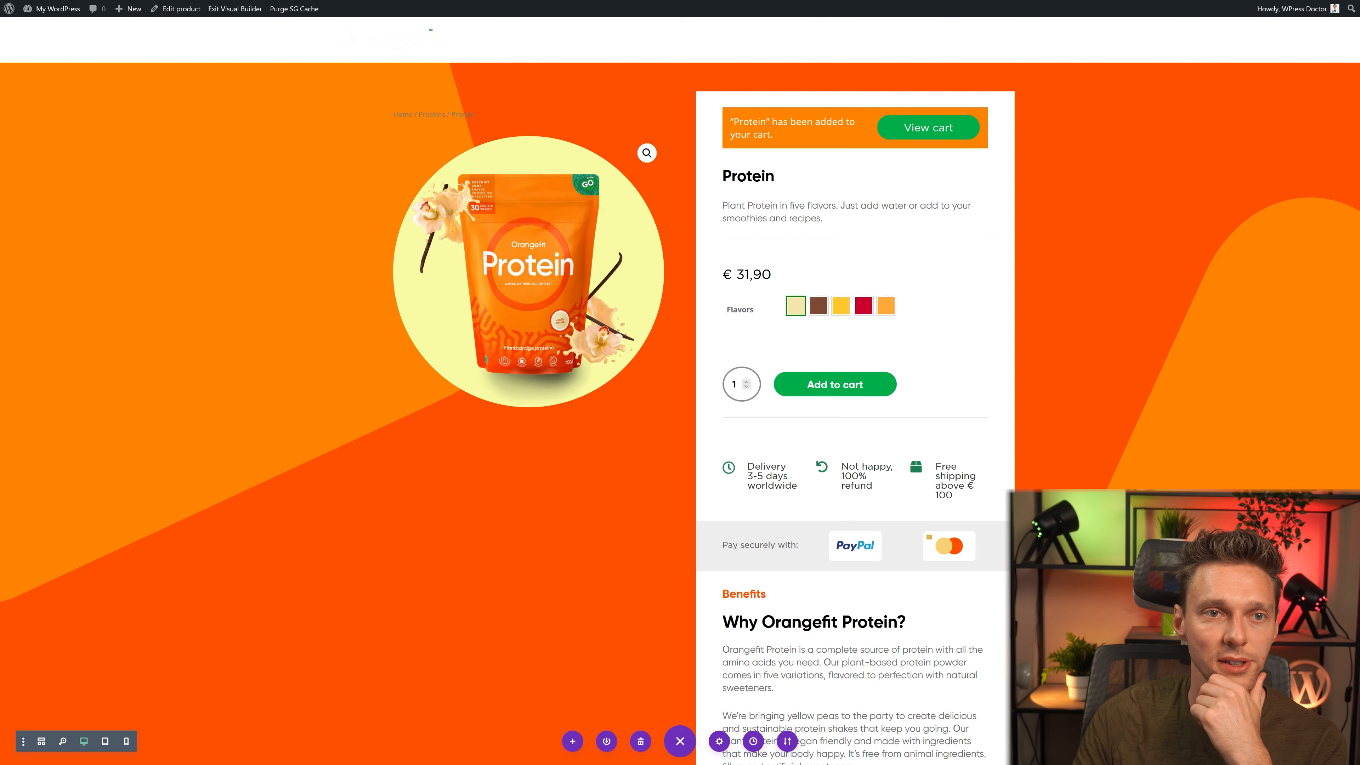
# Step: Enlarge the browser view of the product page by three zoom levels
pyautogui.hotkey('ctrl', '+')
pyautogui.hotkey('ctrl', '+')
pyautogui.hotkey('ctrl', '+')
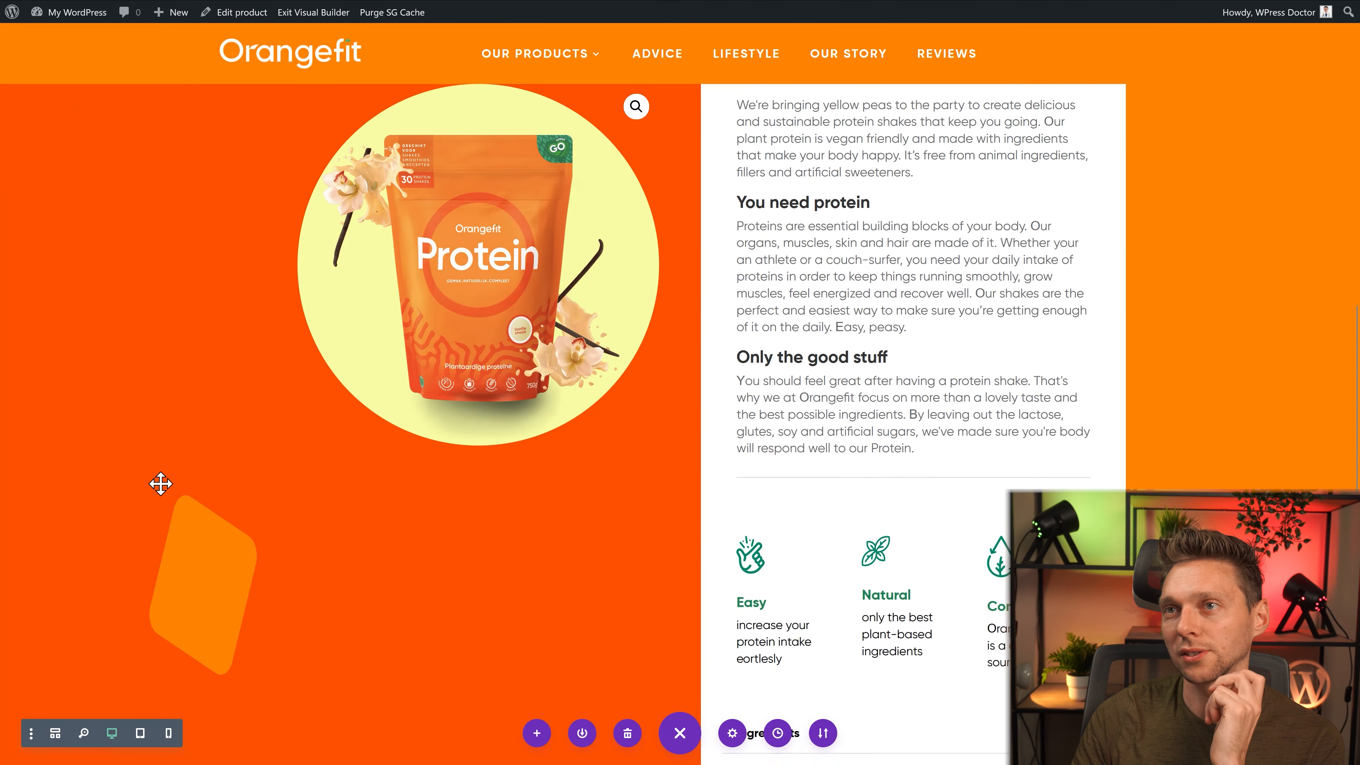
# Step: Replace the "Benefits" heading text below the product section with "FAQ" and save the module
pyautogui.scroll(-6, 164, 482)
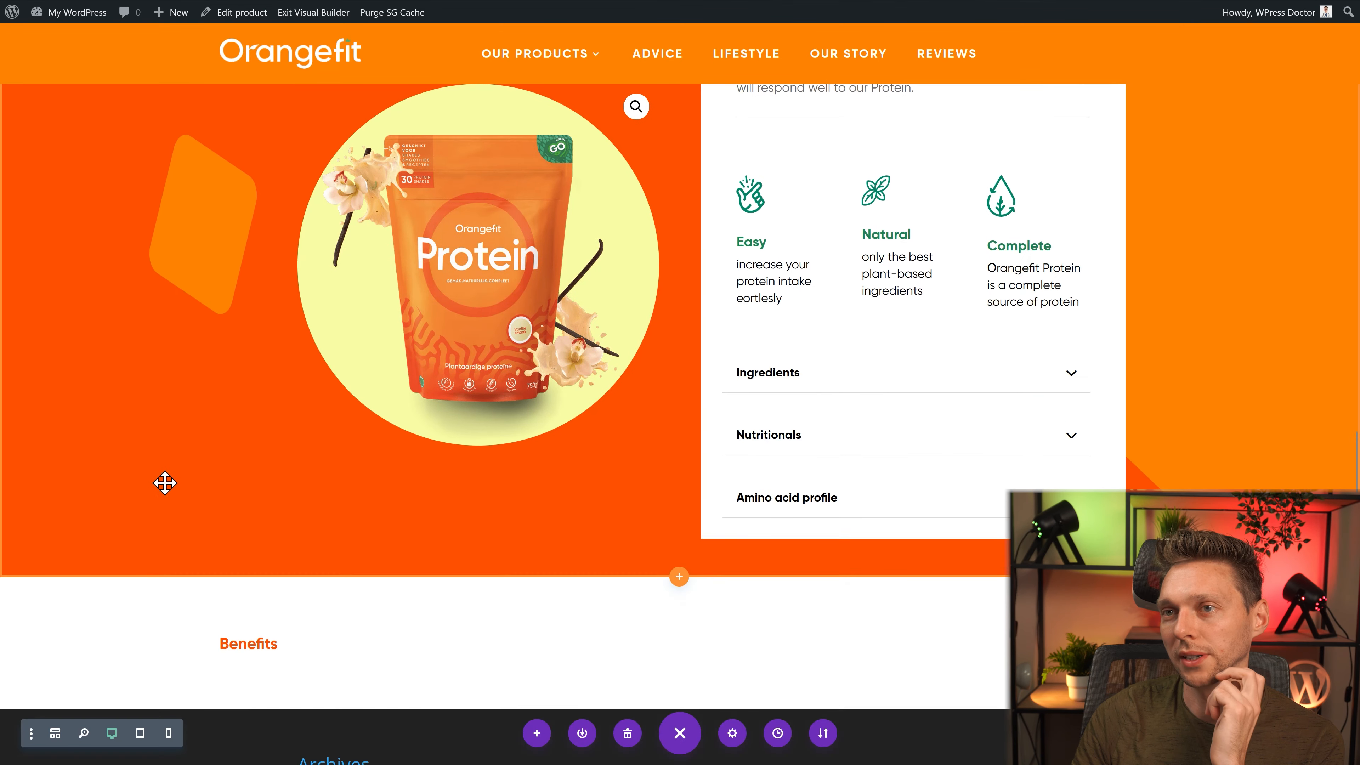
pyautogui.scroll(3, 170, 480)
pyautogui.scroll(-4, 172, 480)
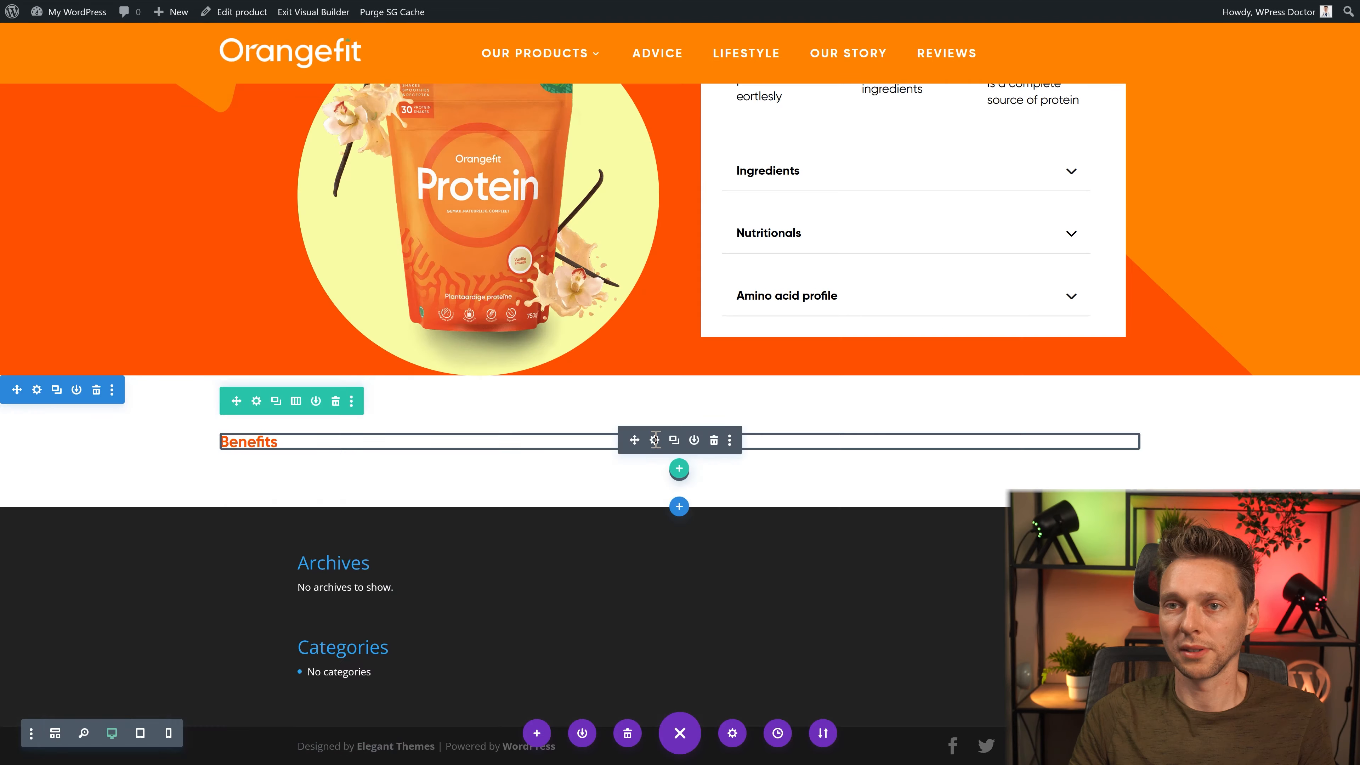
pyautogui.click(654, 441)
pyautogui.moveTo(129, 335); pyautogui.dragTo(74, 355)
pyautogui.write('F')
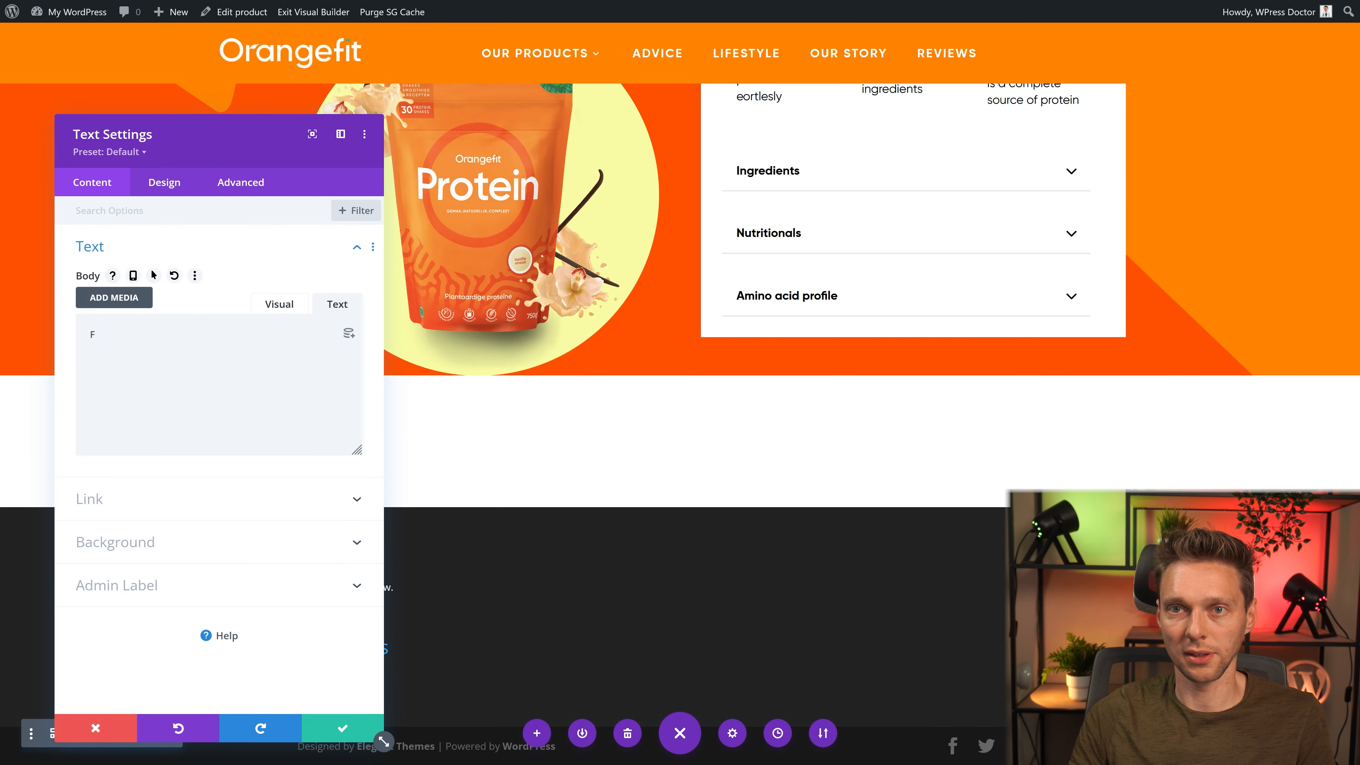
pyautogui.click(356, 726)
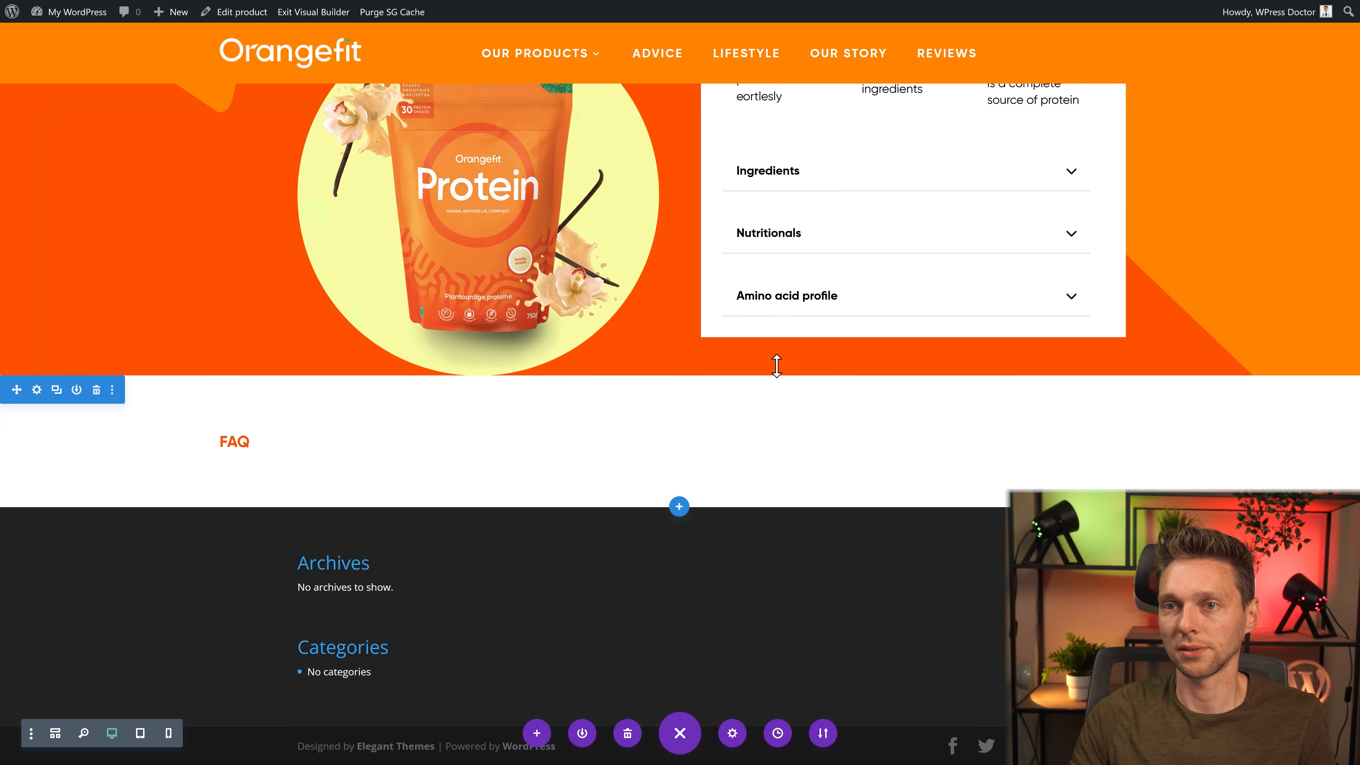
# Step: Copy the Ingredients toggle from the product section and paste it beneath the FAQ heading
pyautogui.scroll(3, 806, 360)
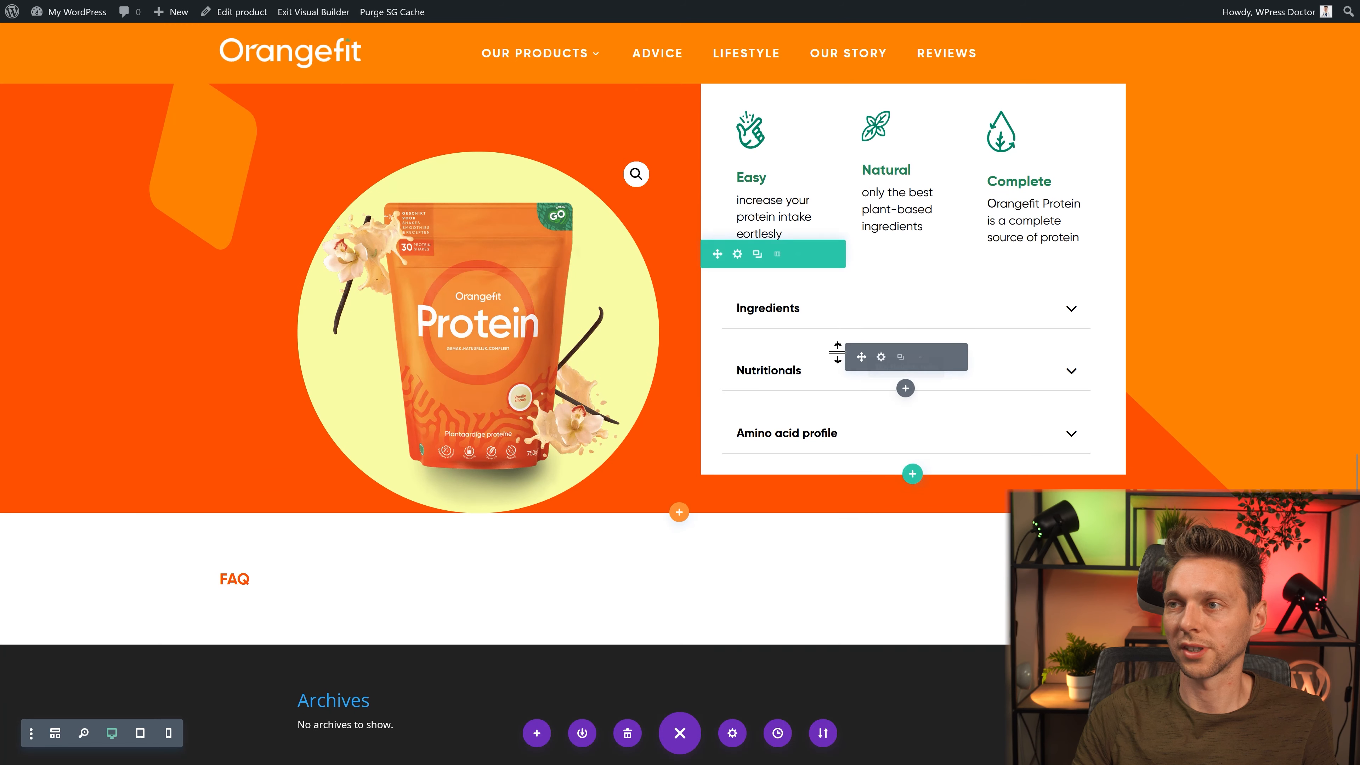
pyautogui.click(956, 295)
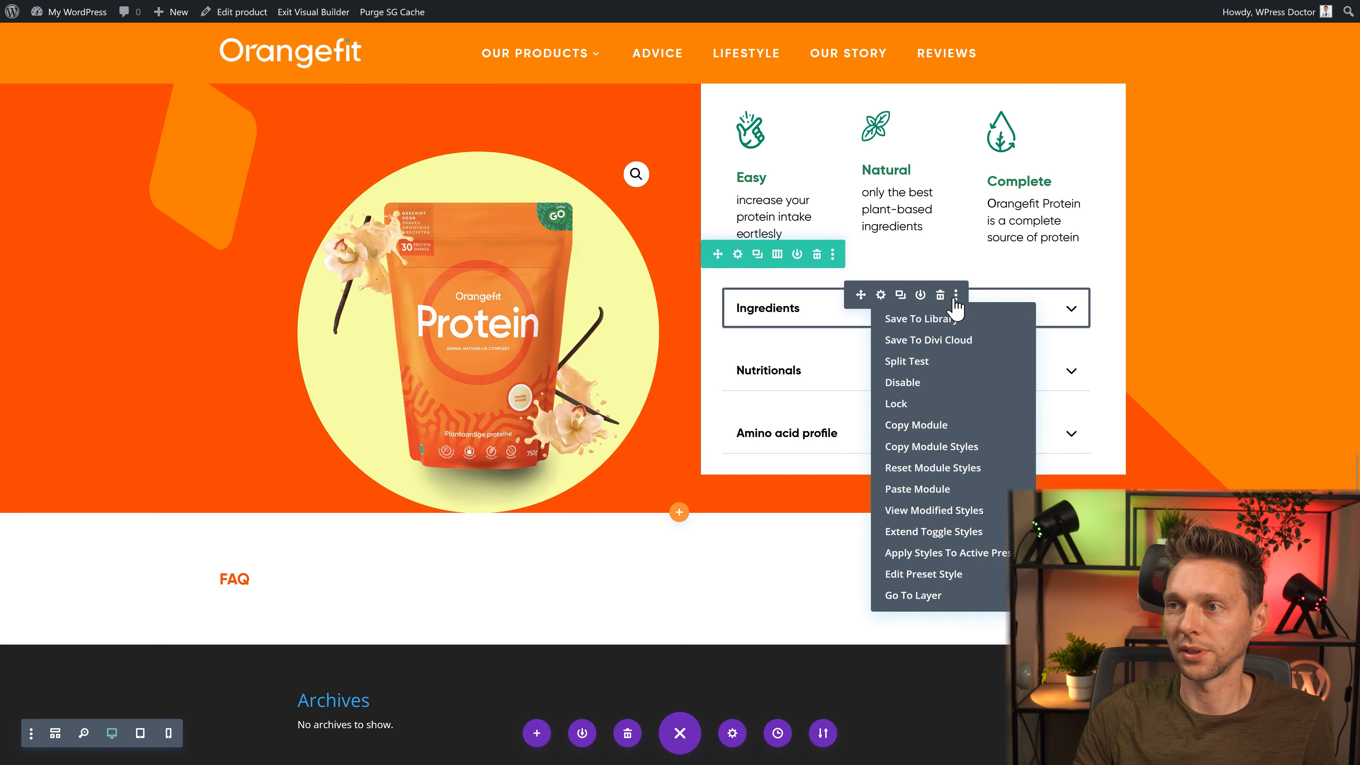
pyautogui.click(903, 428)
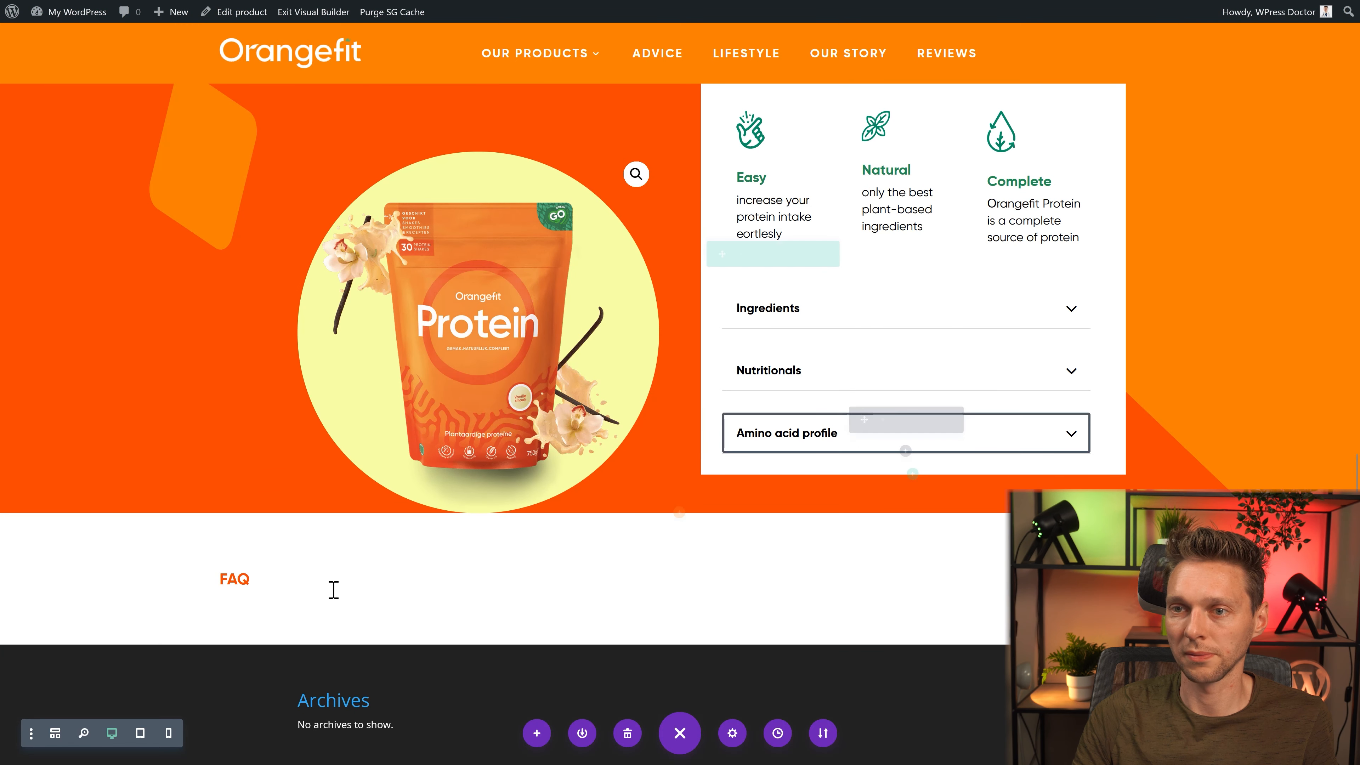
pyautogui.click(729, 579)
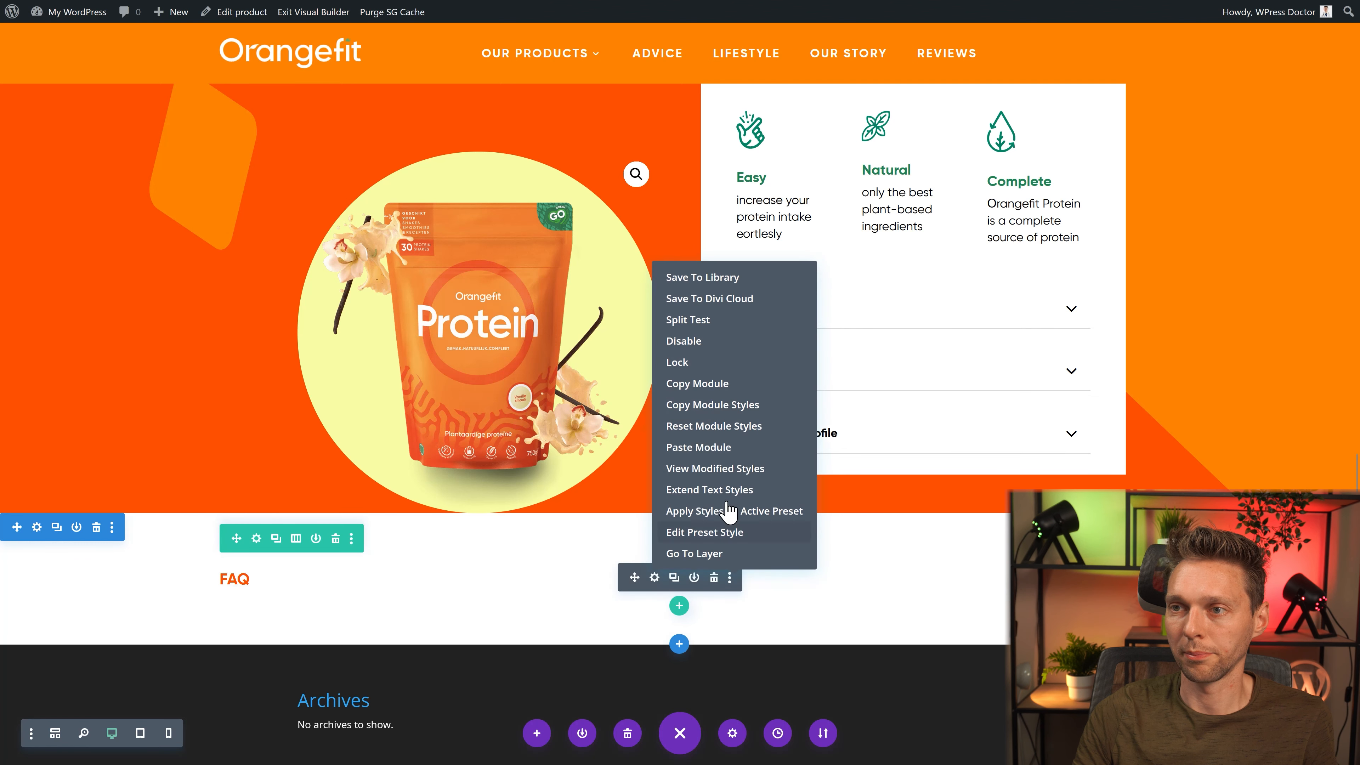
pyautogui.click(702, 458)
pyautogui.scroll(-1, 449, 560)
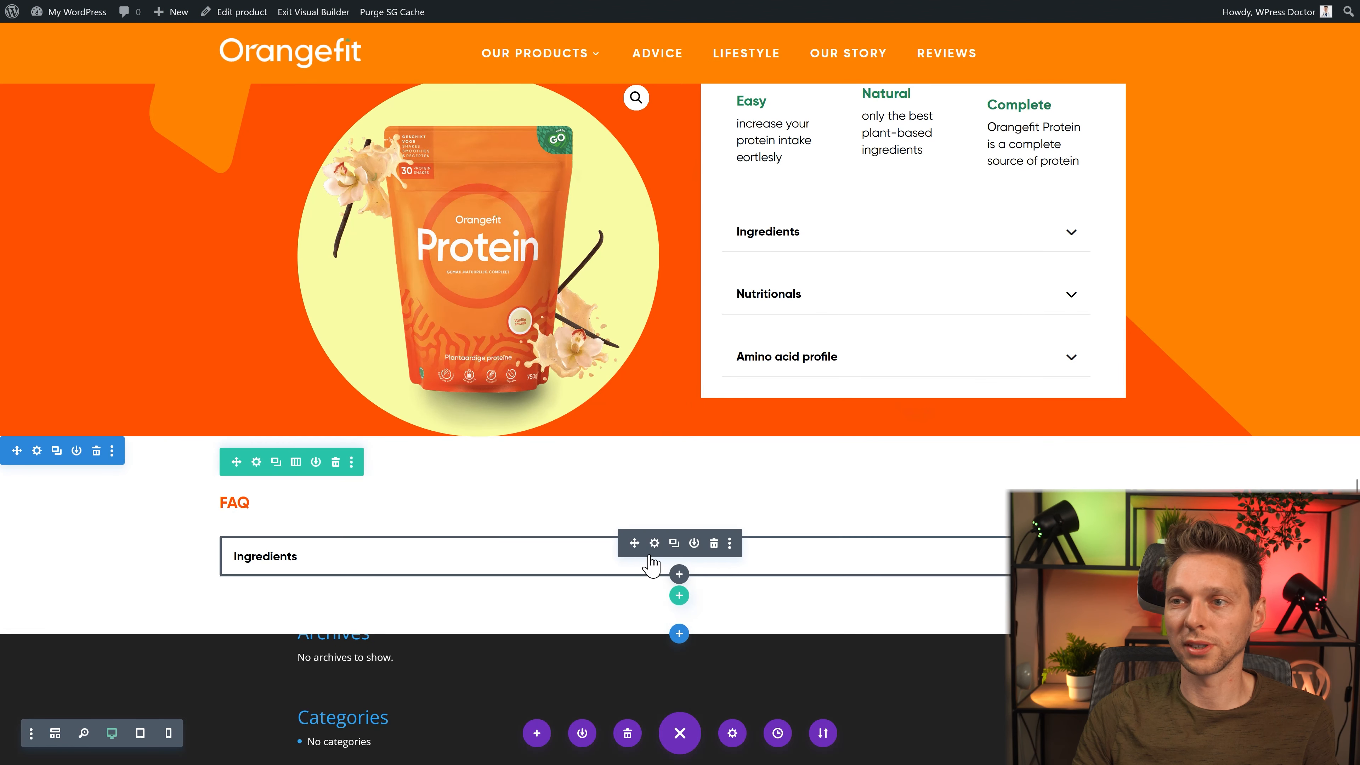
# Step: Title an FAQ toggle "How to combine it?" and enter an answer naming water, milk and a smoothie as favourites
pyautogui.click(655, 544)
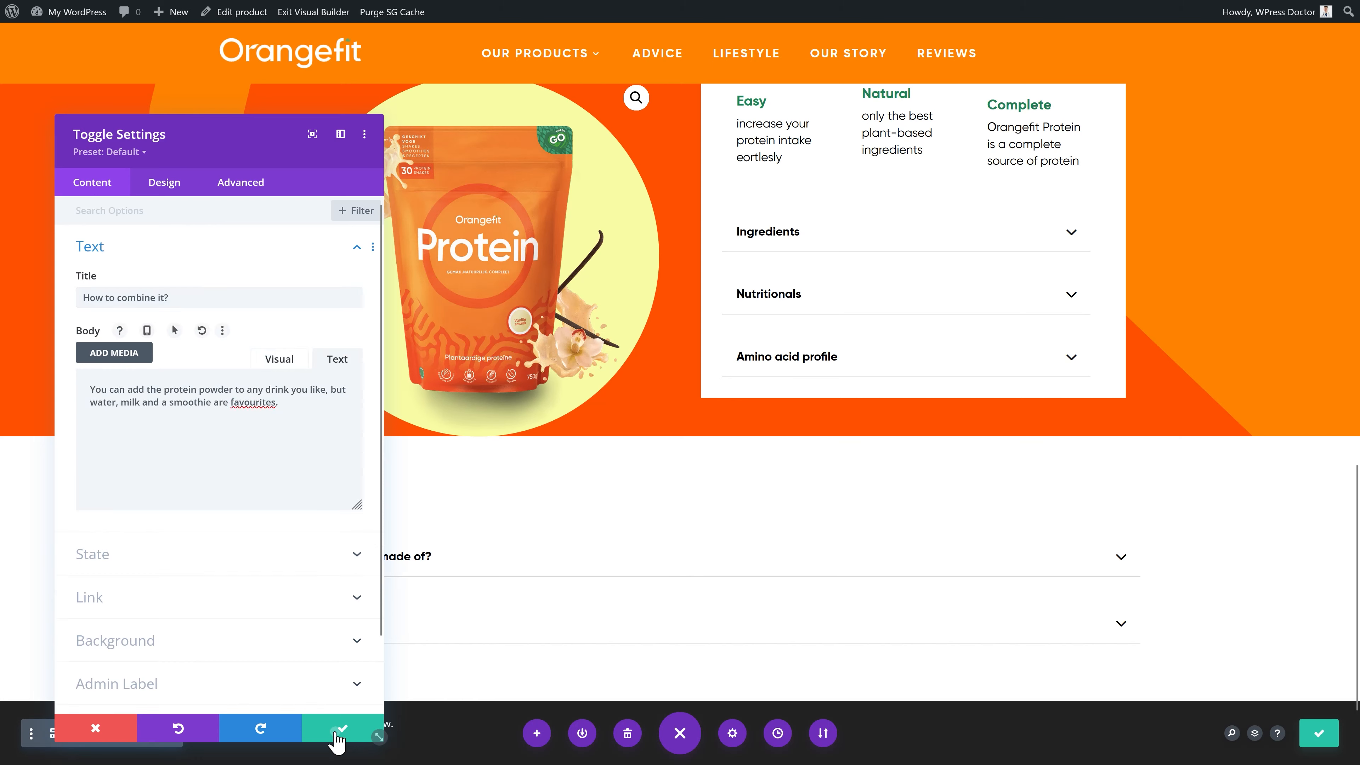
pyautogui.click(336, 735)
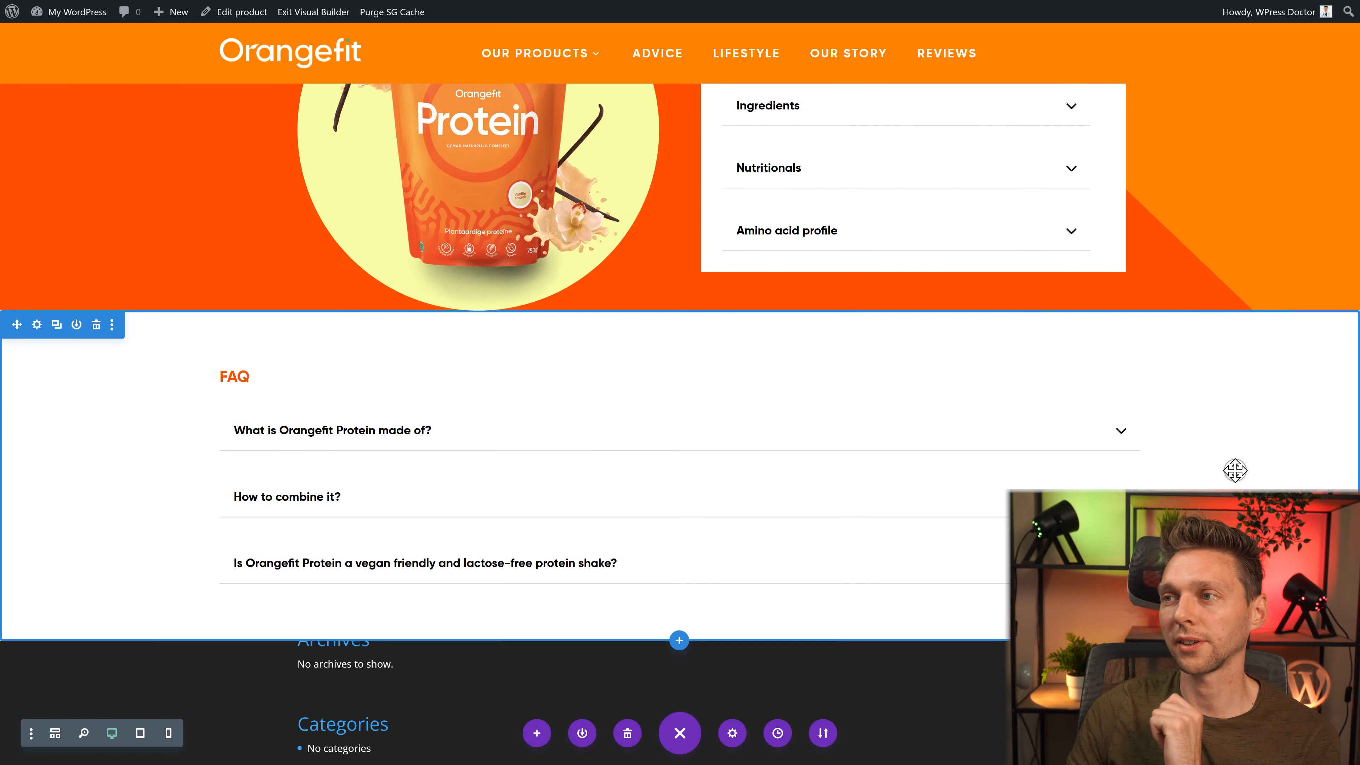
# Step: Set the product breadcrumbs' home text to "Home", home link to "/" and separator to ">", and open their text design options
pyautogui.scroll(3, 1236, 450)
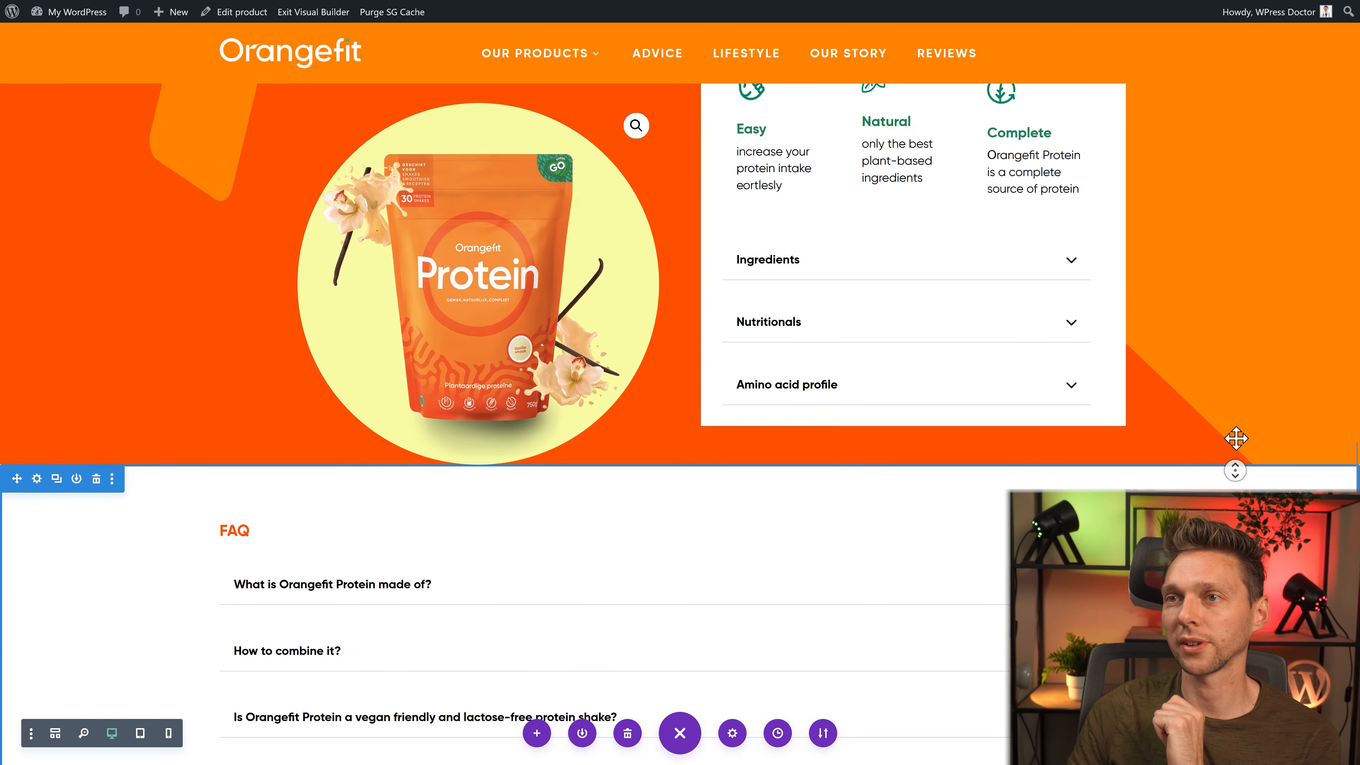
pyautogui.scroll(10, 1235, 438)
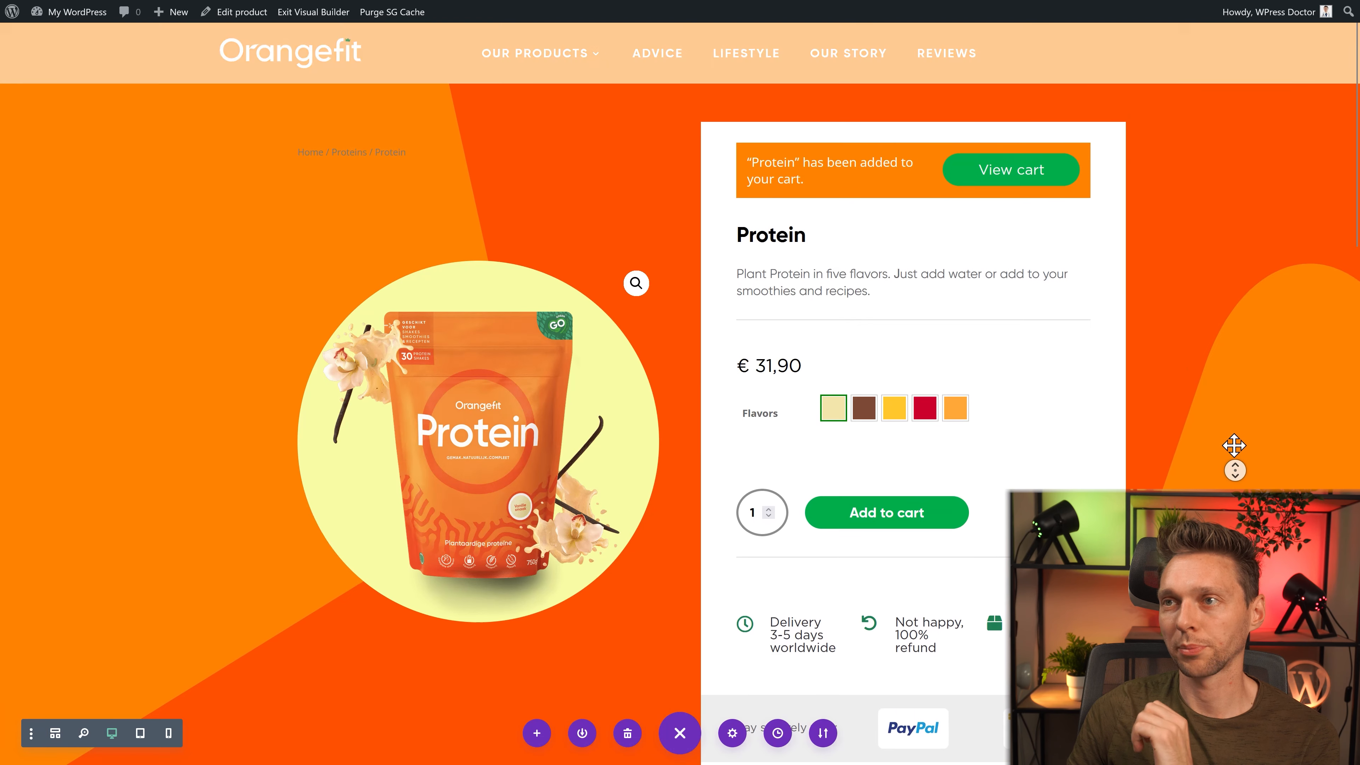
pyautogui.middleClick(1233, 442)
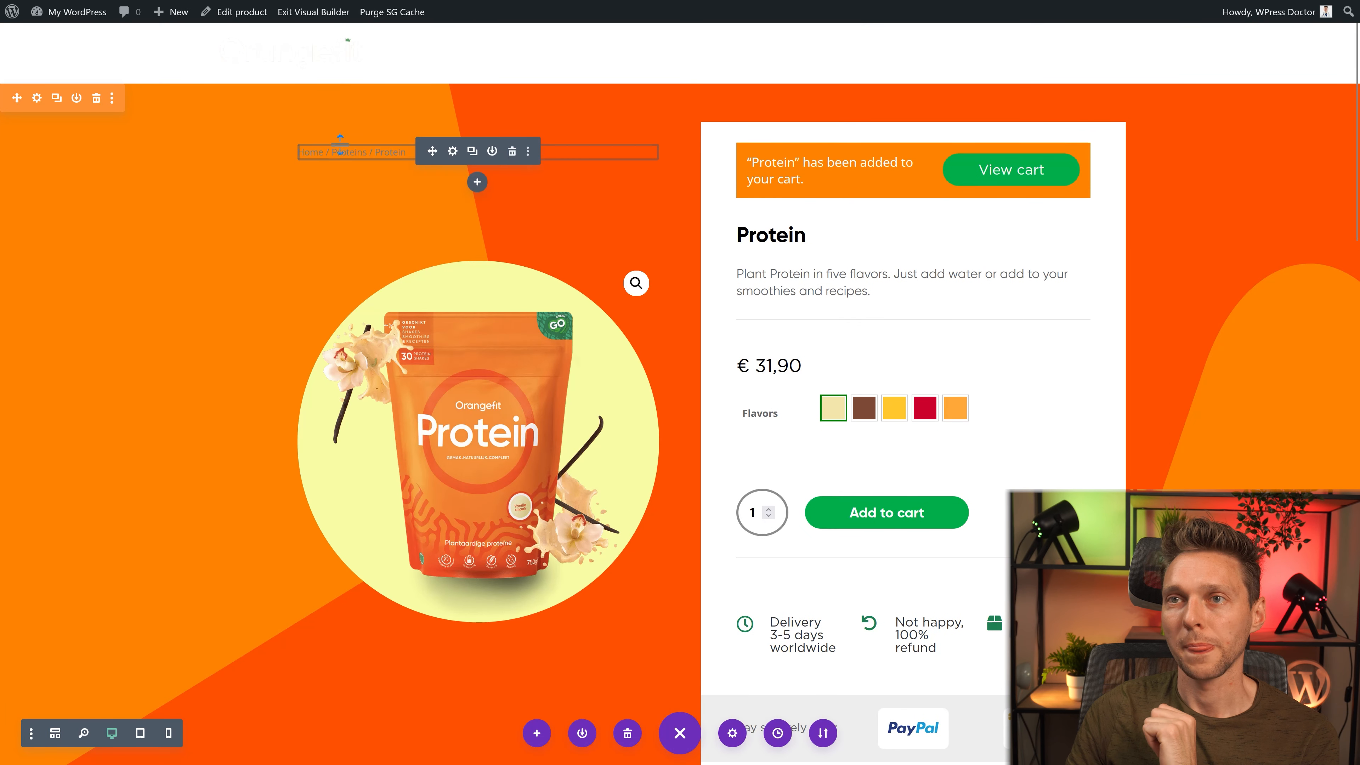
pyautogui.click(358, 156)
pyautogui.moveTo(218, 122); pyautogui.dragTo(712, 117)
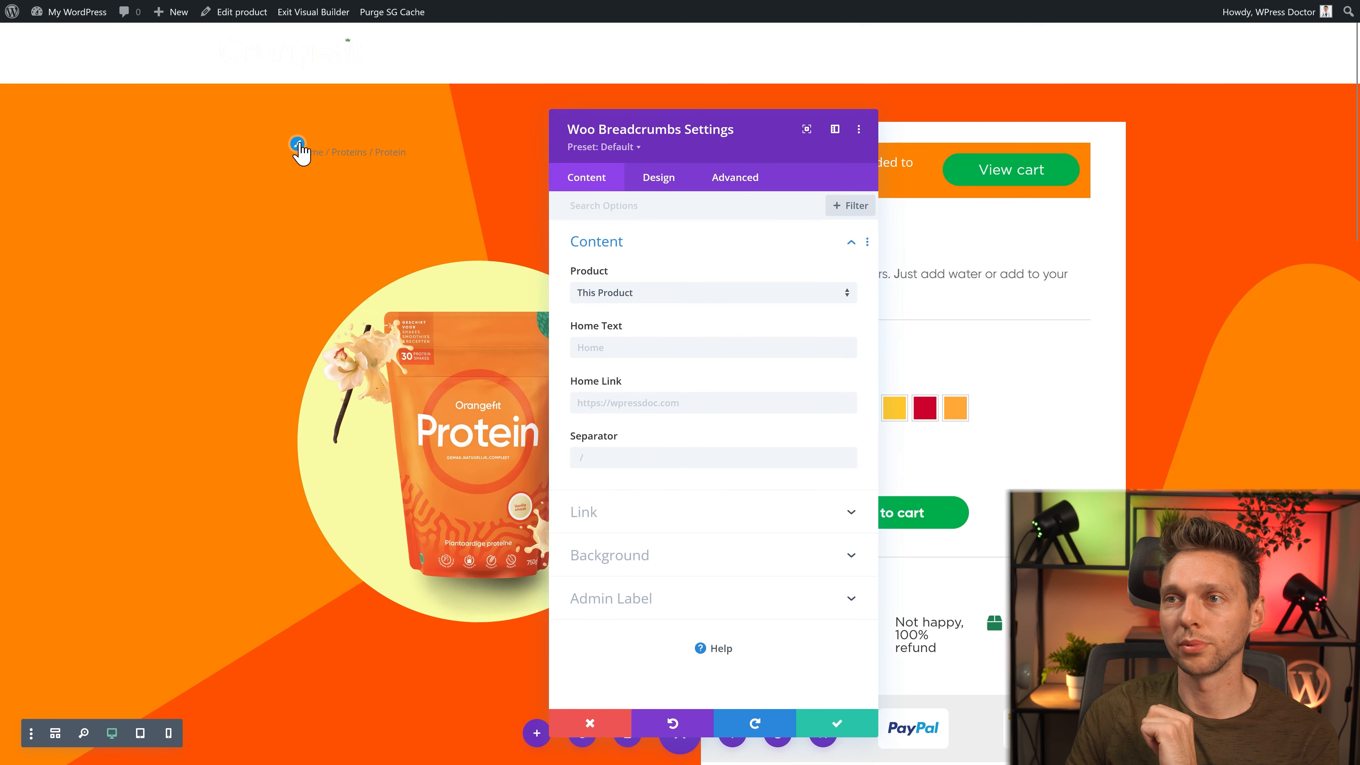
pyautogui.click(617, 351)
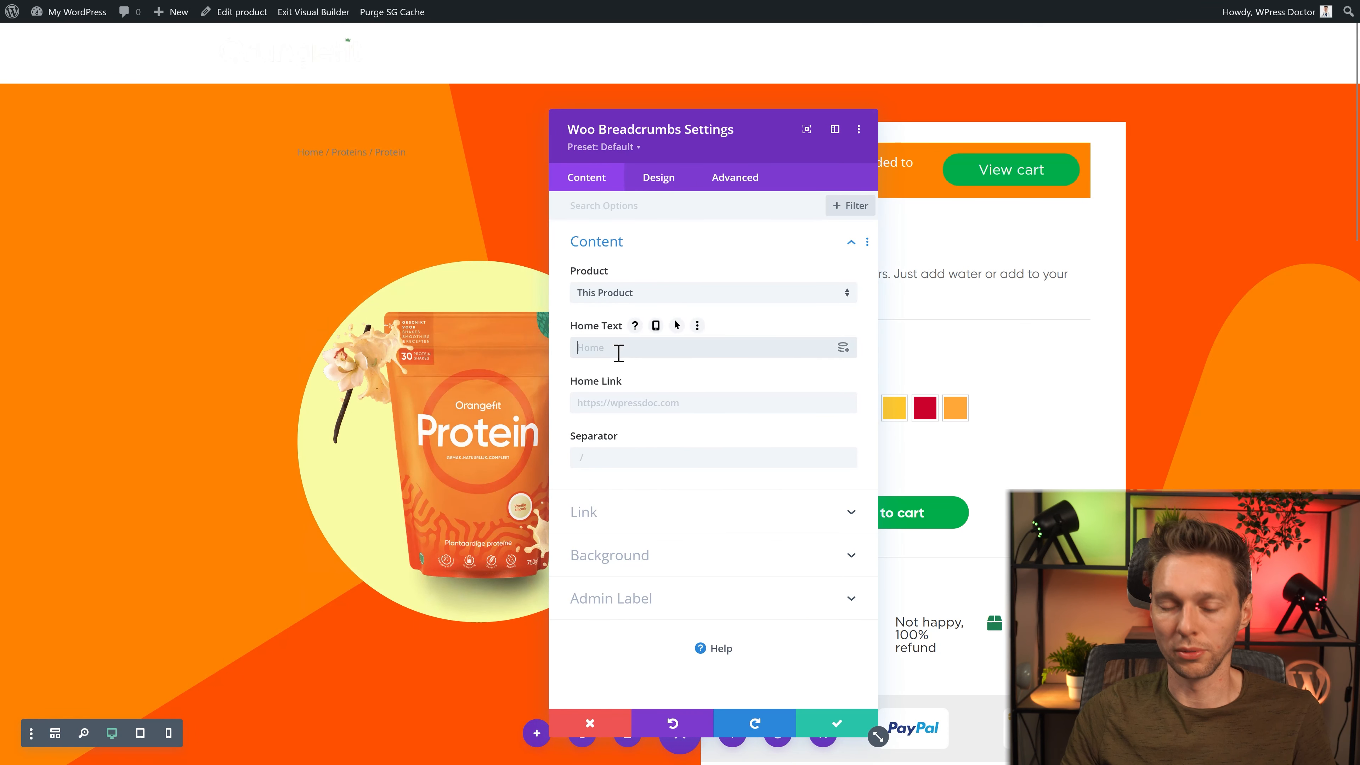
pyautogui.write('Home')
pyautogui.click(638, 407)
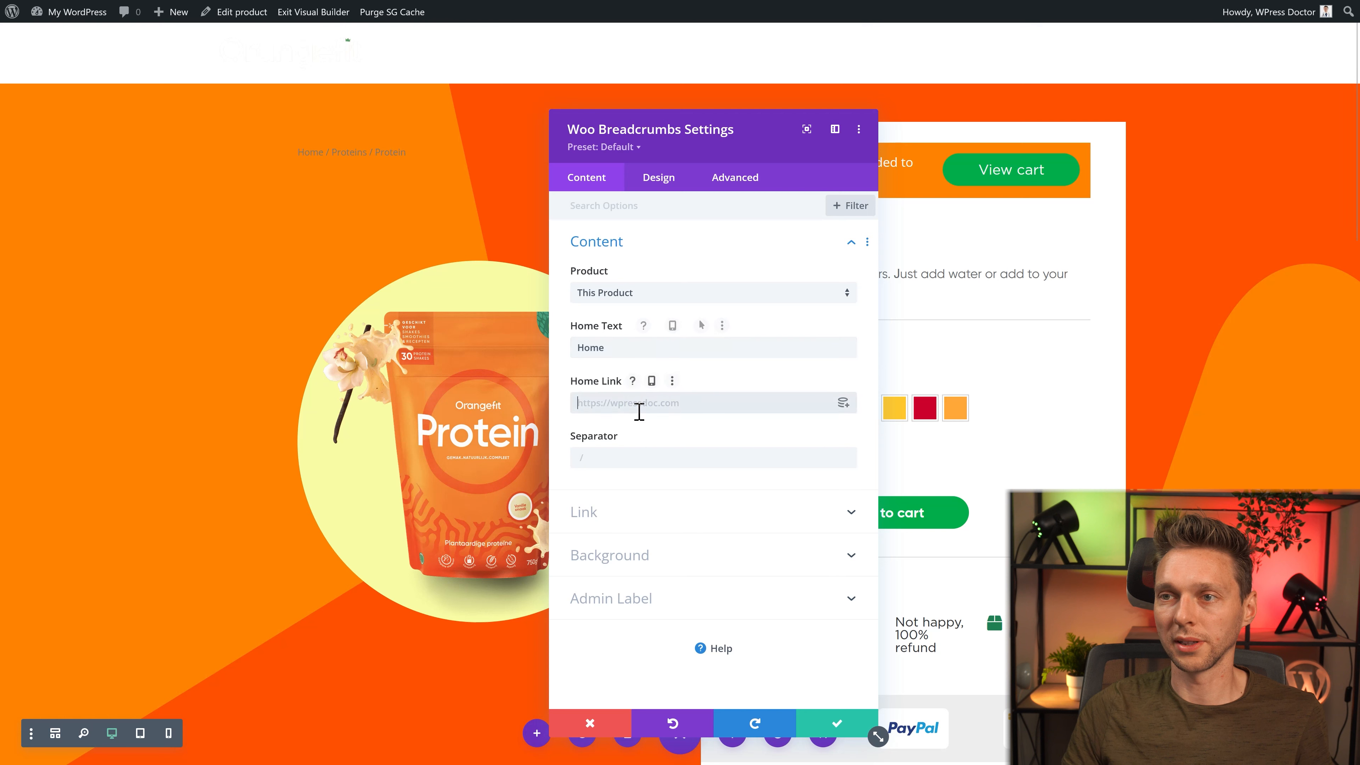
pyautogui.write('/')
pyautogui.click(636, 456)
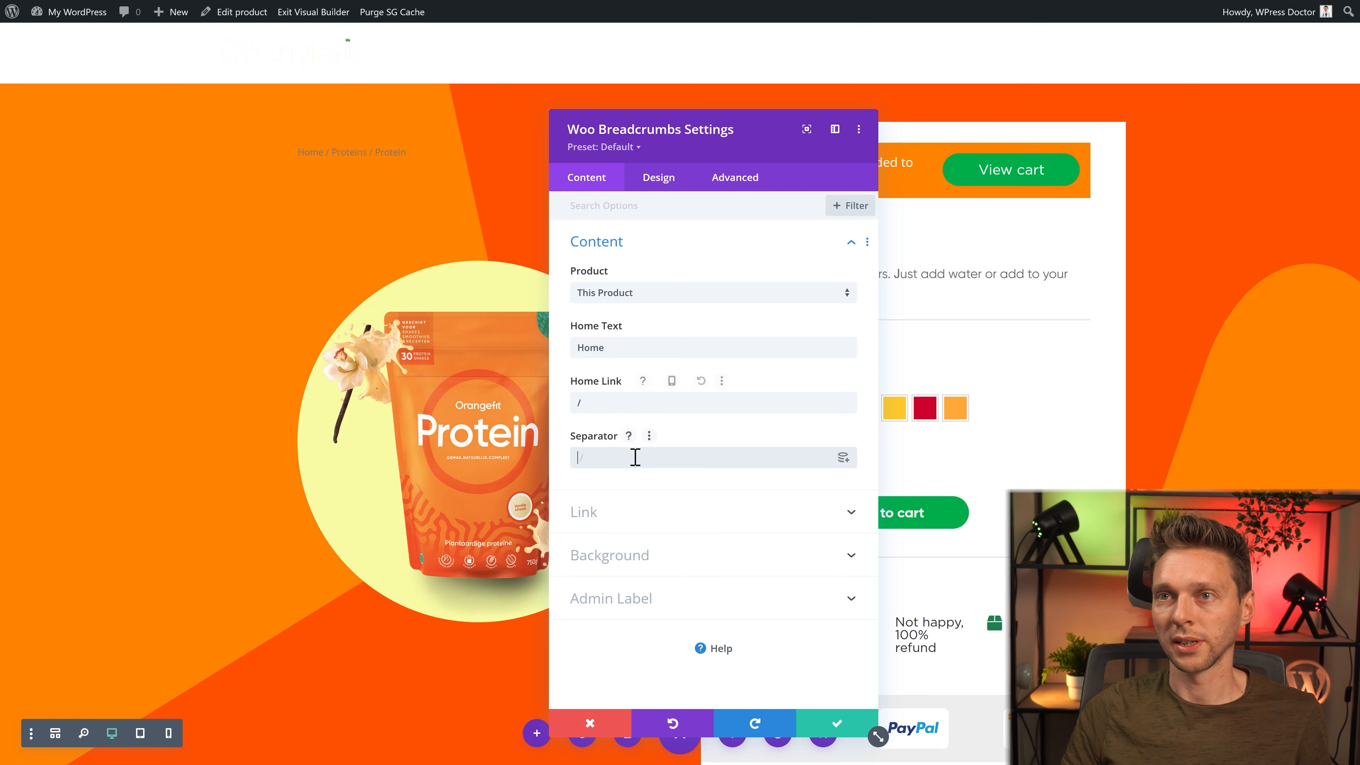
pyautogui.write('>')
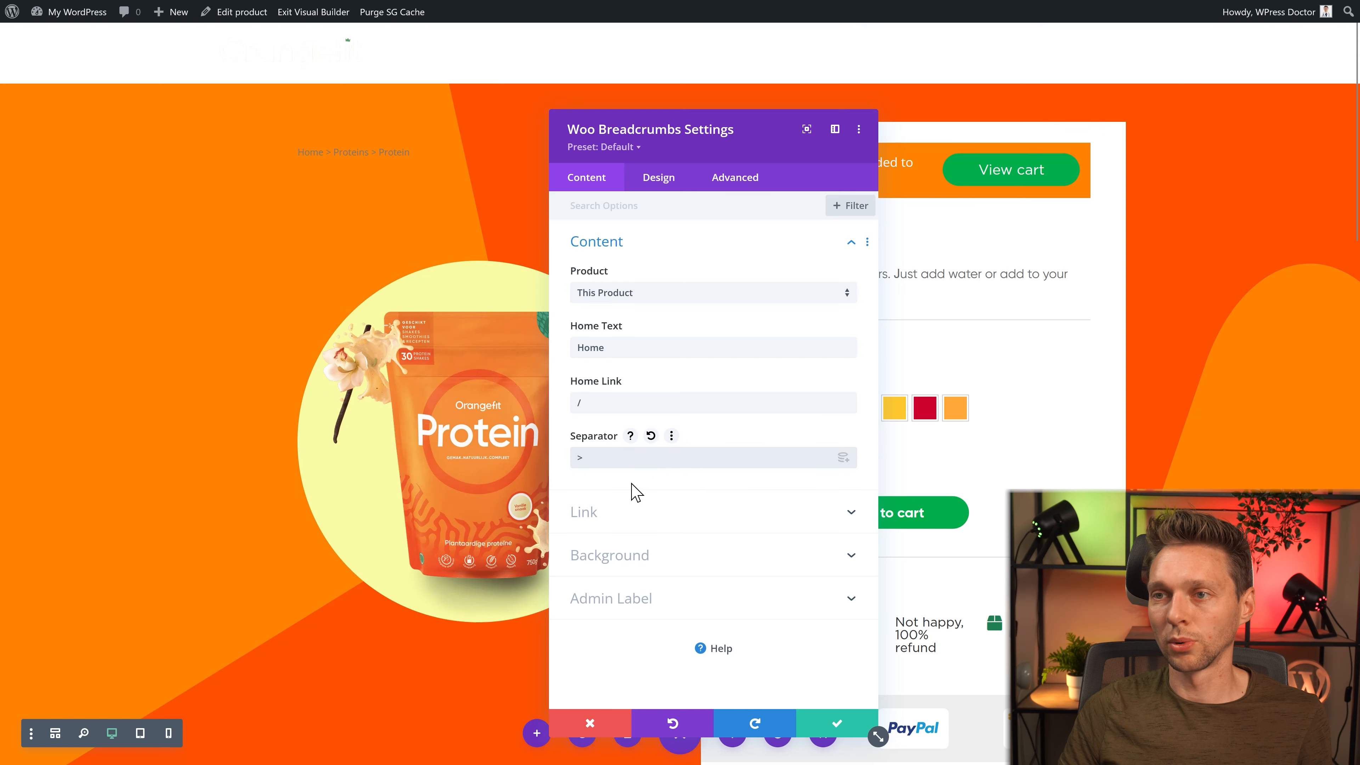
pyautogui.click(657, 177)
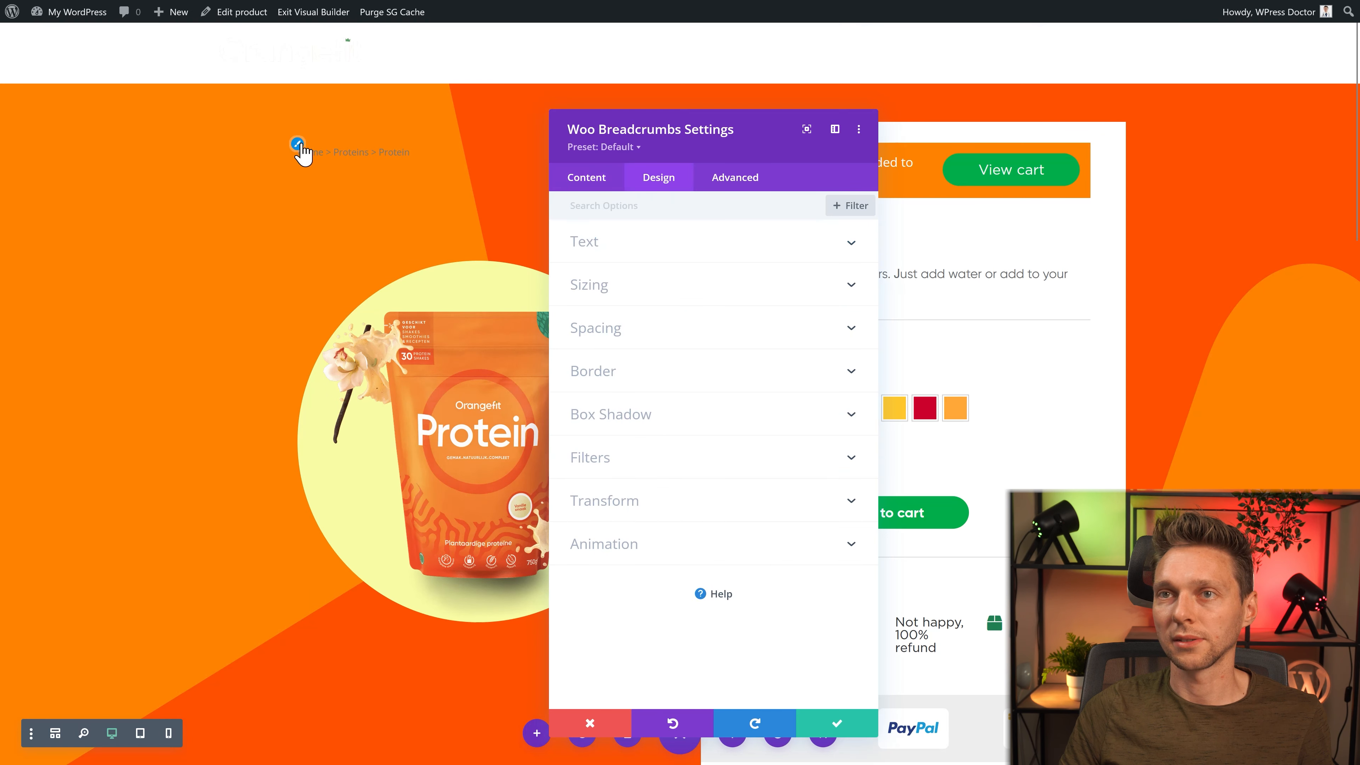
pyautogui.click(589, 241)
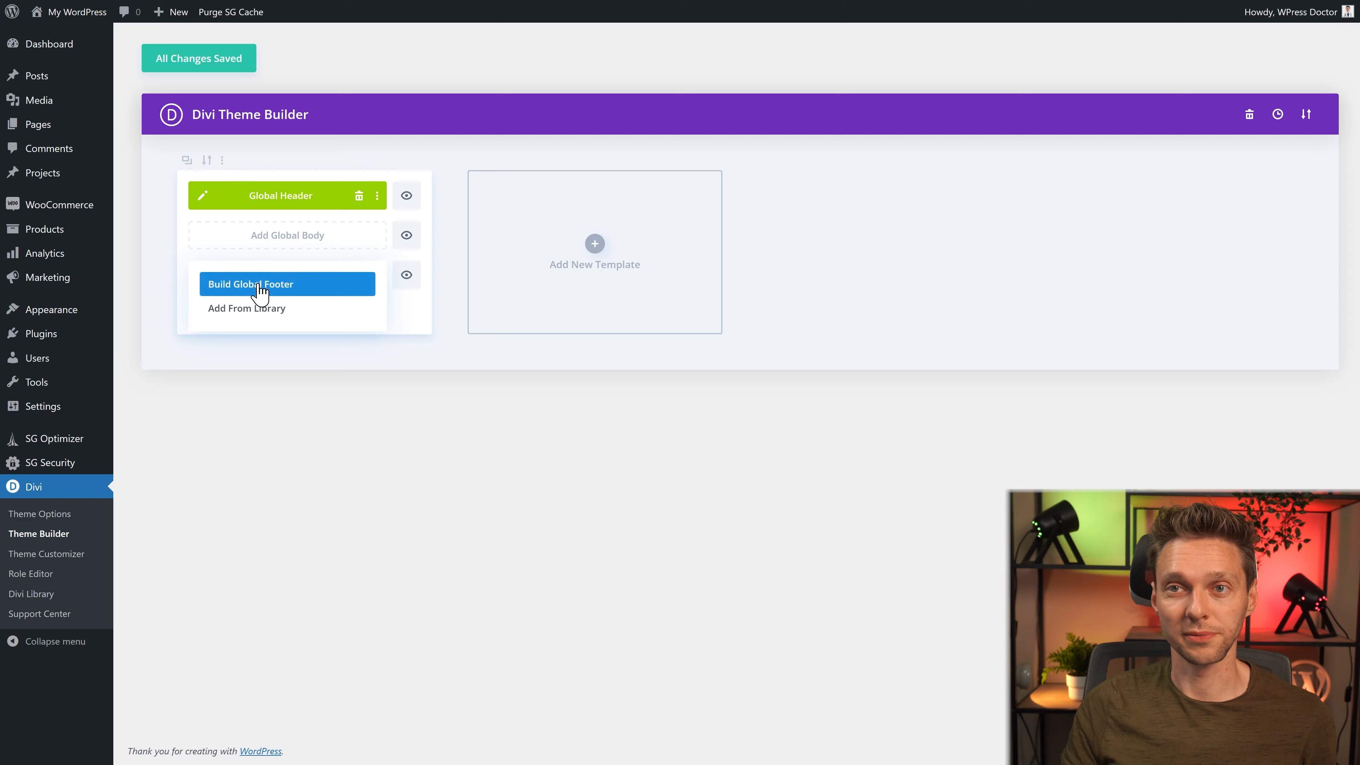
# Step: Start building the global footer and enter "Customer service" as text in the first column
pyautogui.click(262, 292)
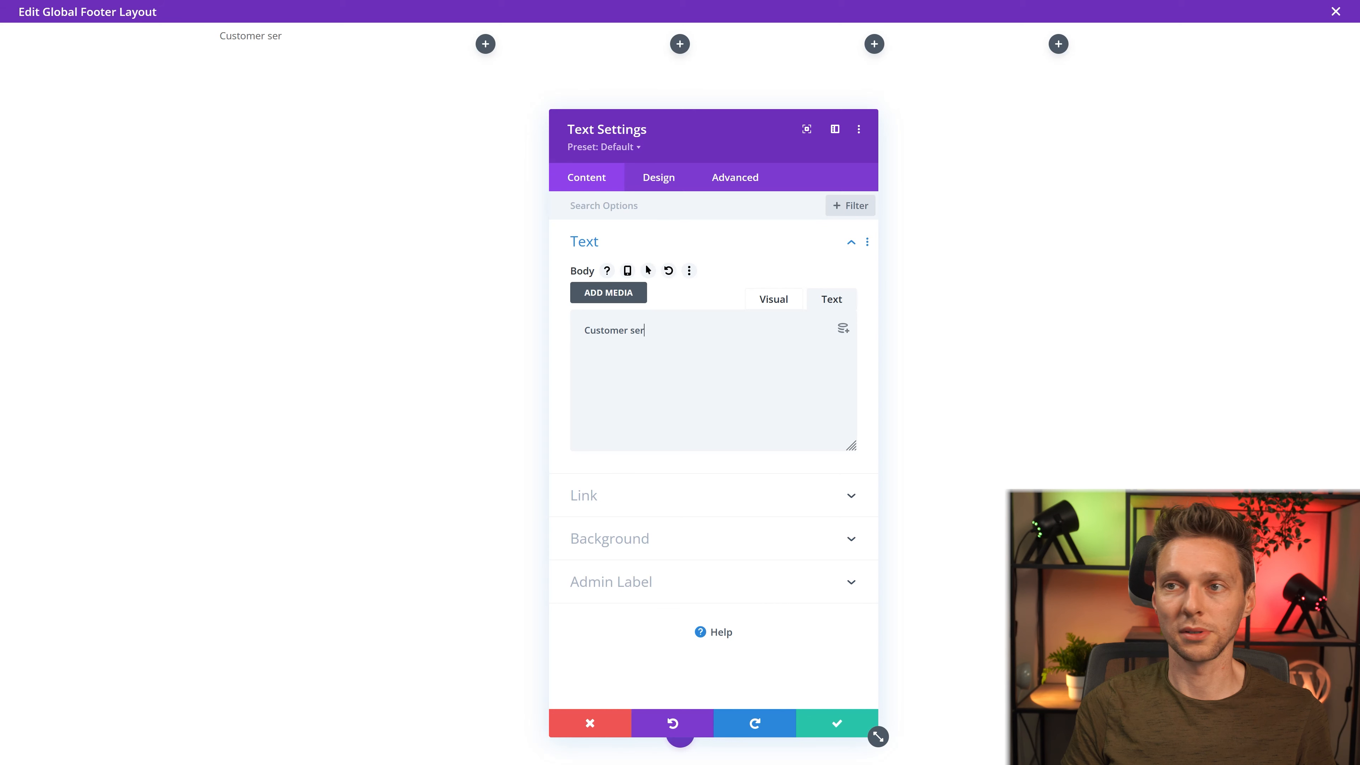
pyautogui.write('vice')
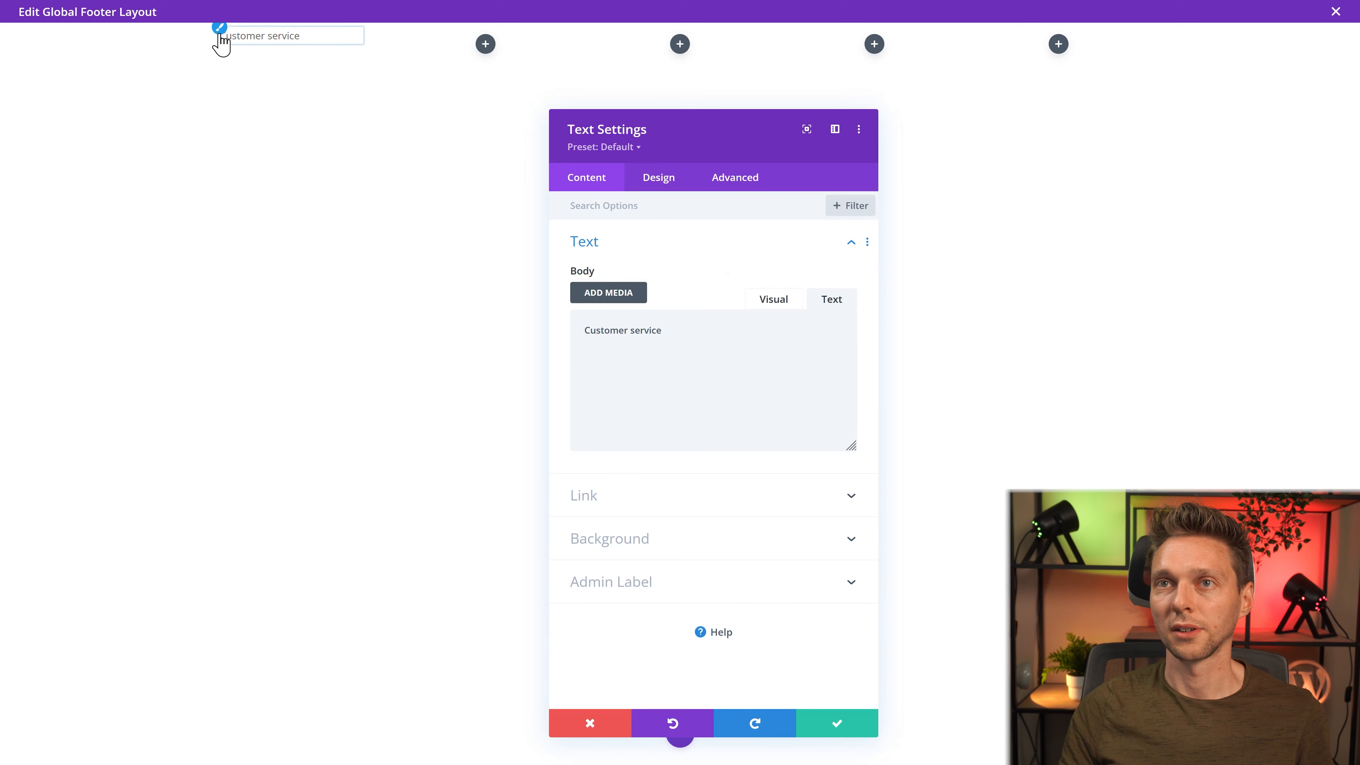
# Step: Style the "Customer service" text as uppercase white Gilroy Bold and save it
pyautogui.click(658, 177)
pyautogui.click(639, 447)
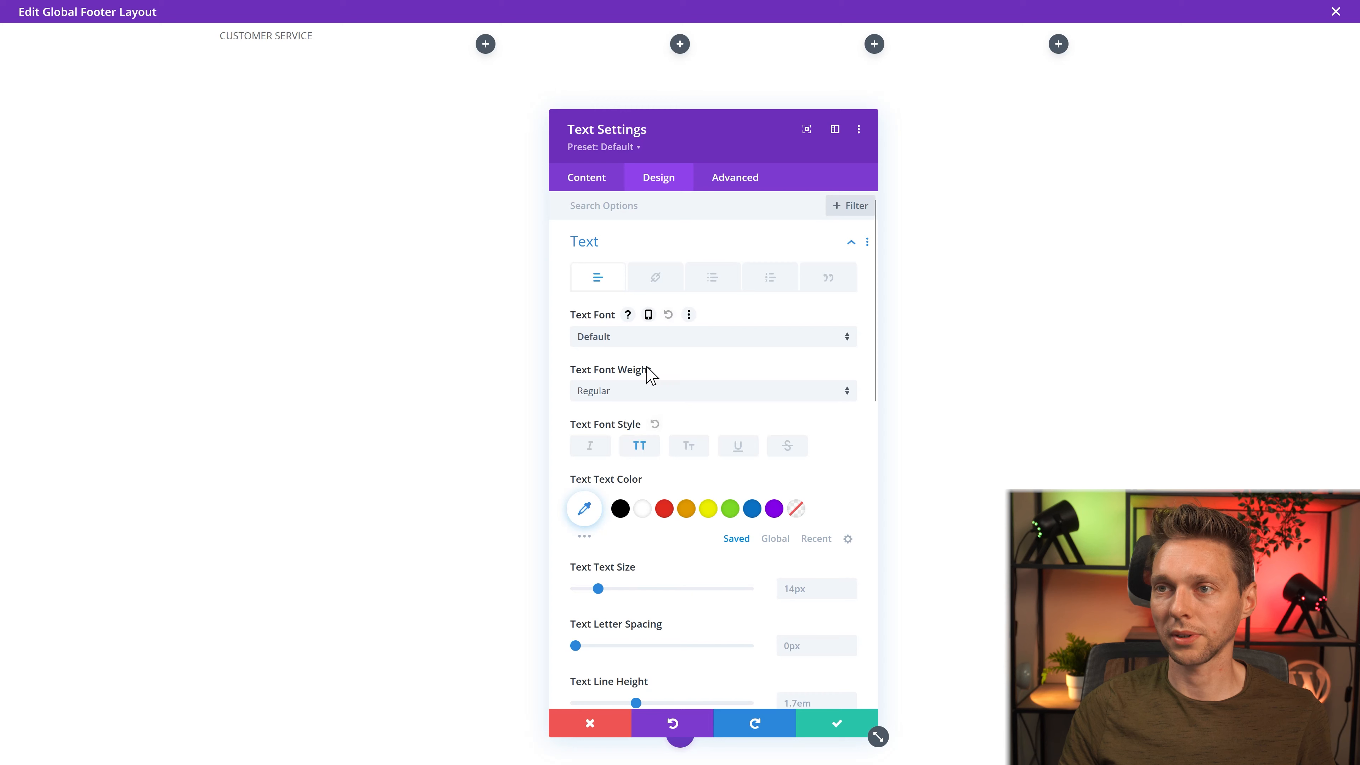
pyautogui.click(650, 336)
pyautogui.click(646, 173)
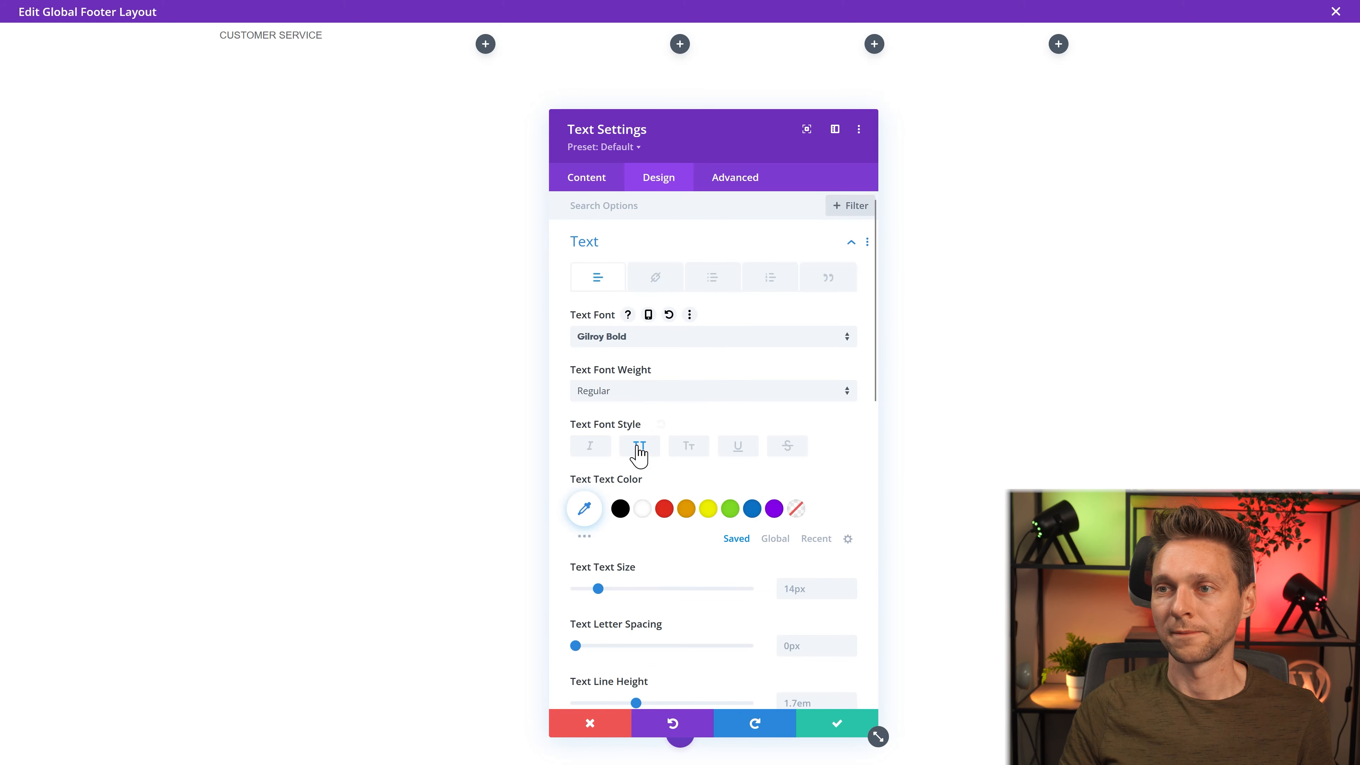
pyautogui.click(640, 510)
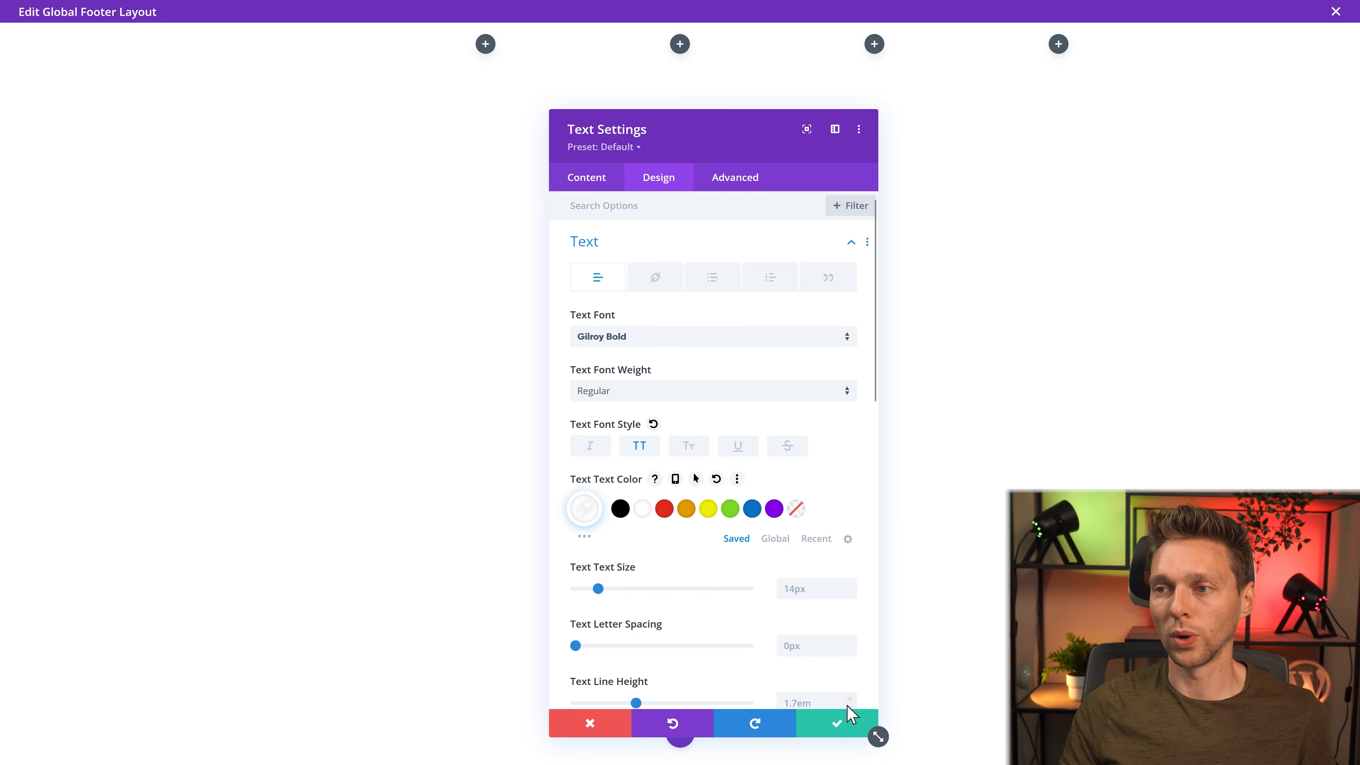
pyautogui.click(837, 723)
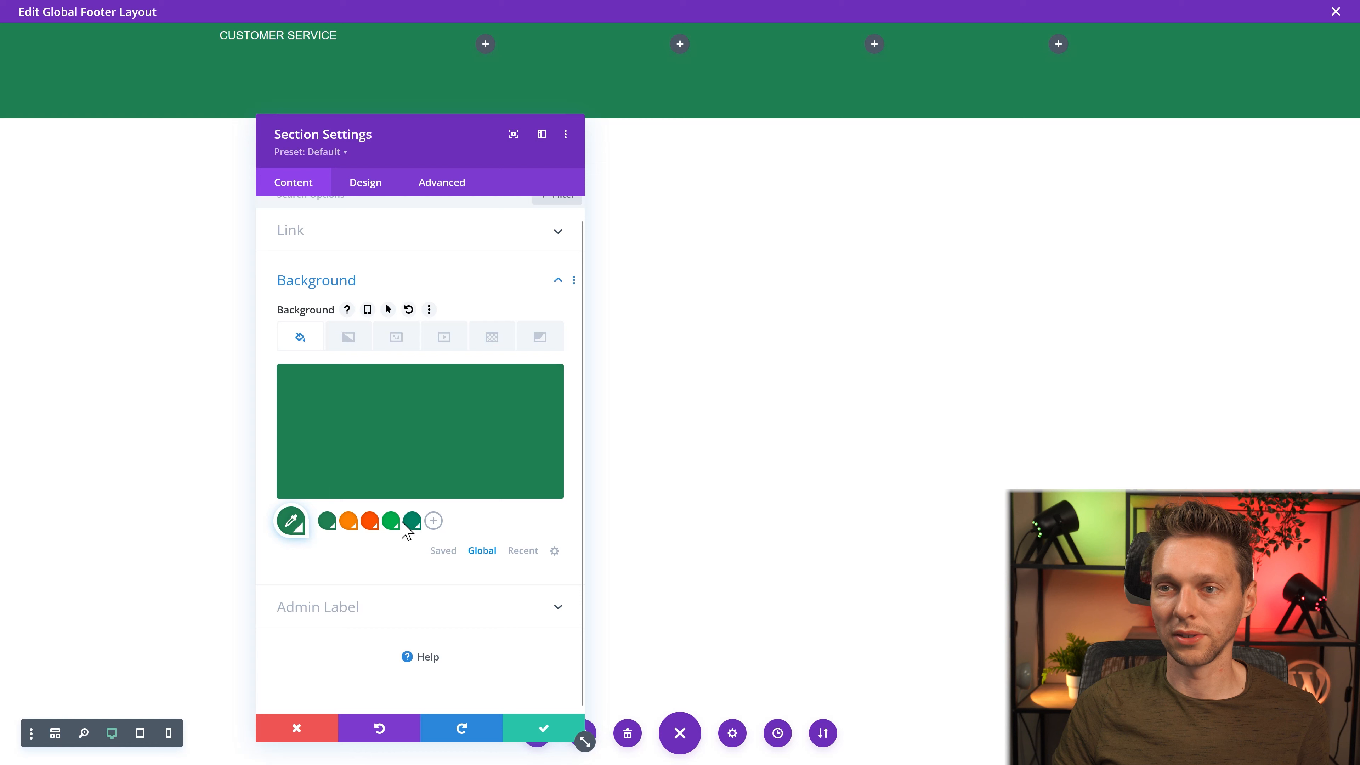
# Step: Give the footer section the global teal-green background and a Floating Squares mask coloured rgba(255,255,255,0.04)
pyautogui.click(407, 523)
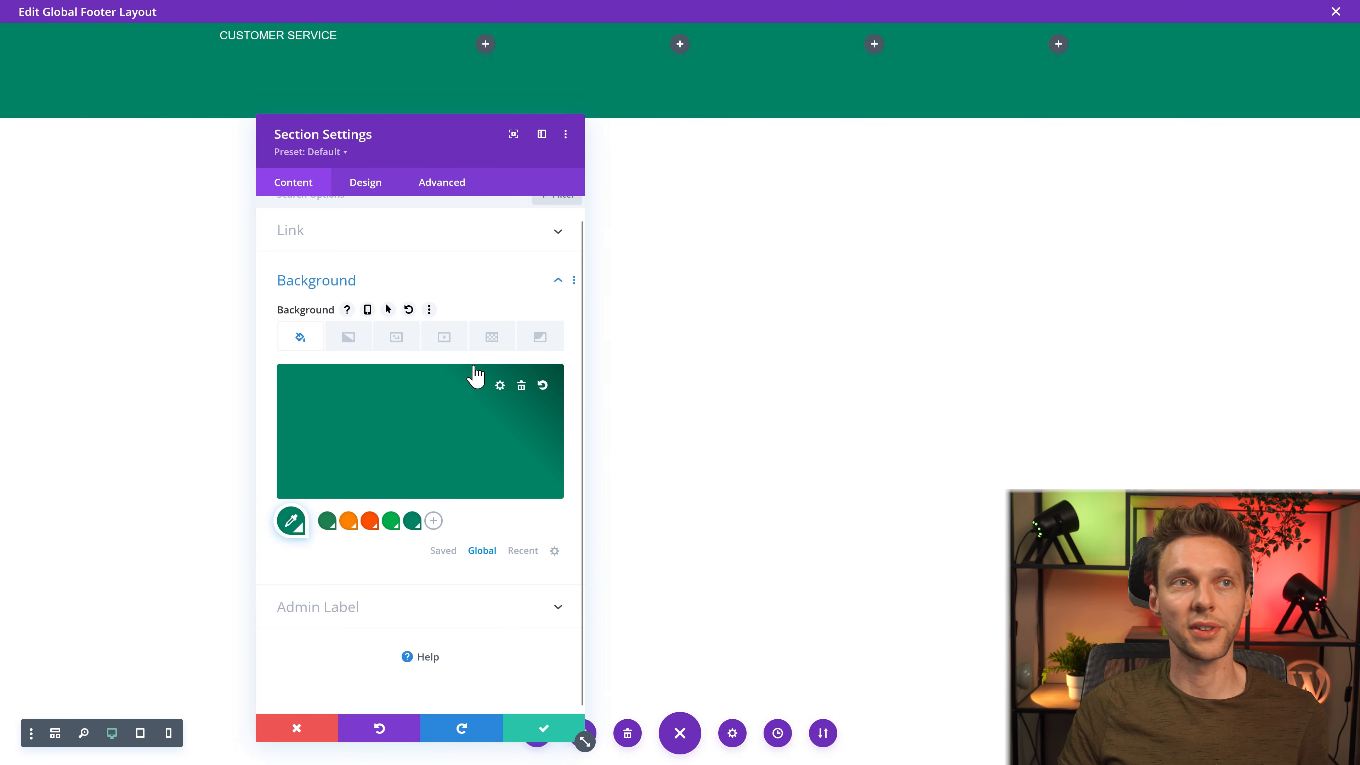
pyautogui.click(538, 338)
pyautogui.click(420, 437)
pyautogui.scroll(-2, 555, 565)
pyautogui.moveTo(554, 565); pyautogui.dragTo(541, 609)
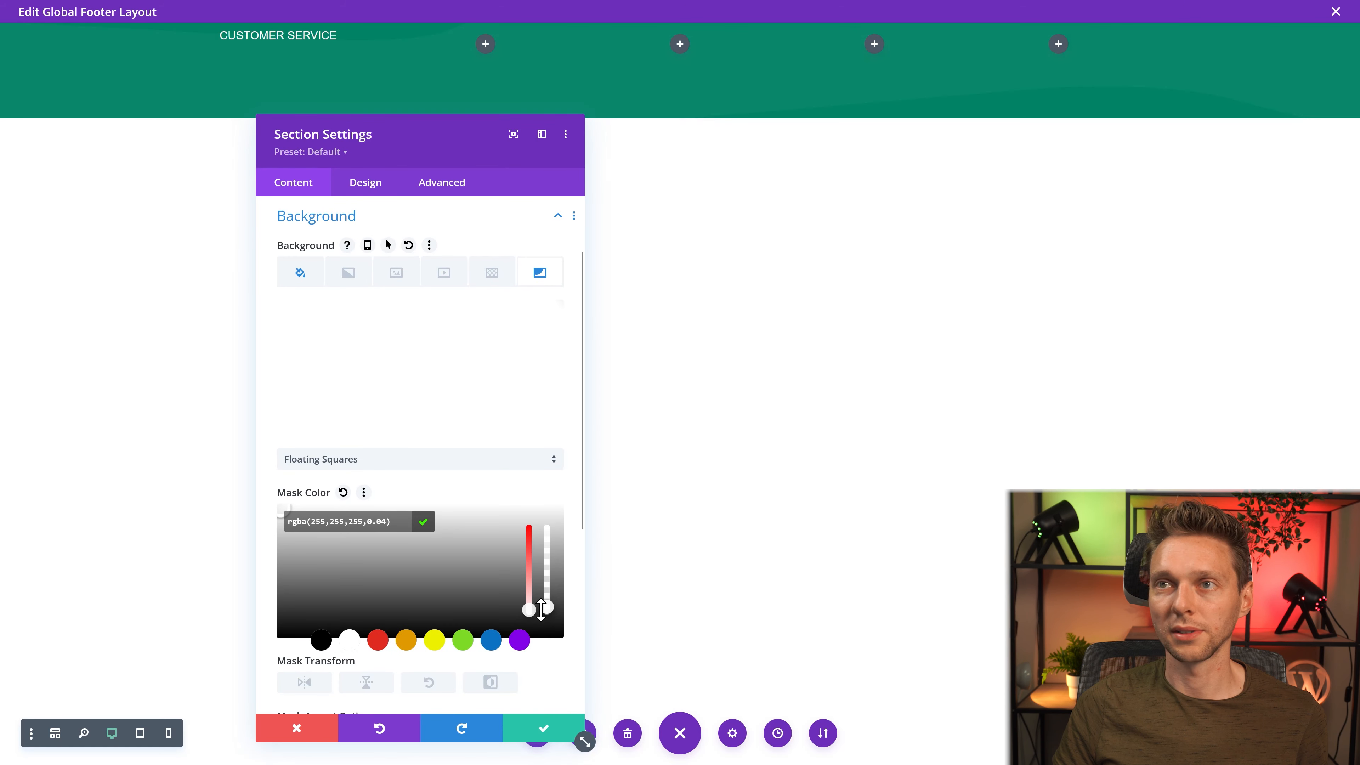
# Step: Try the Corner Lake and Rock Stack masks on the footer background and save the section settings
pyautogui.click(420, 370)
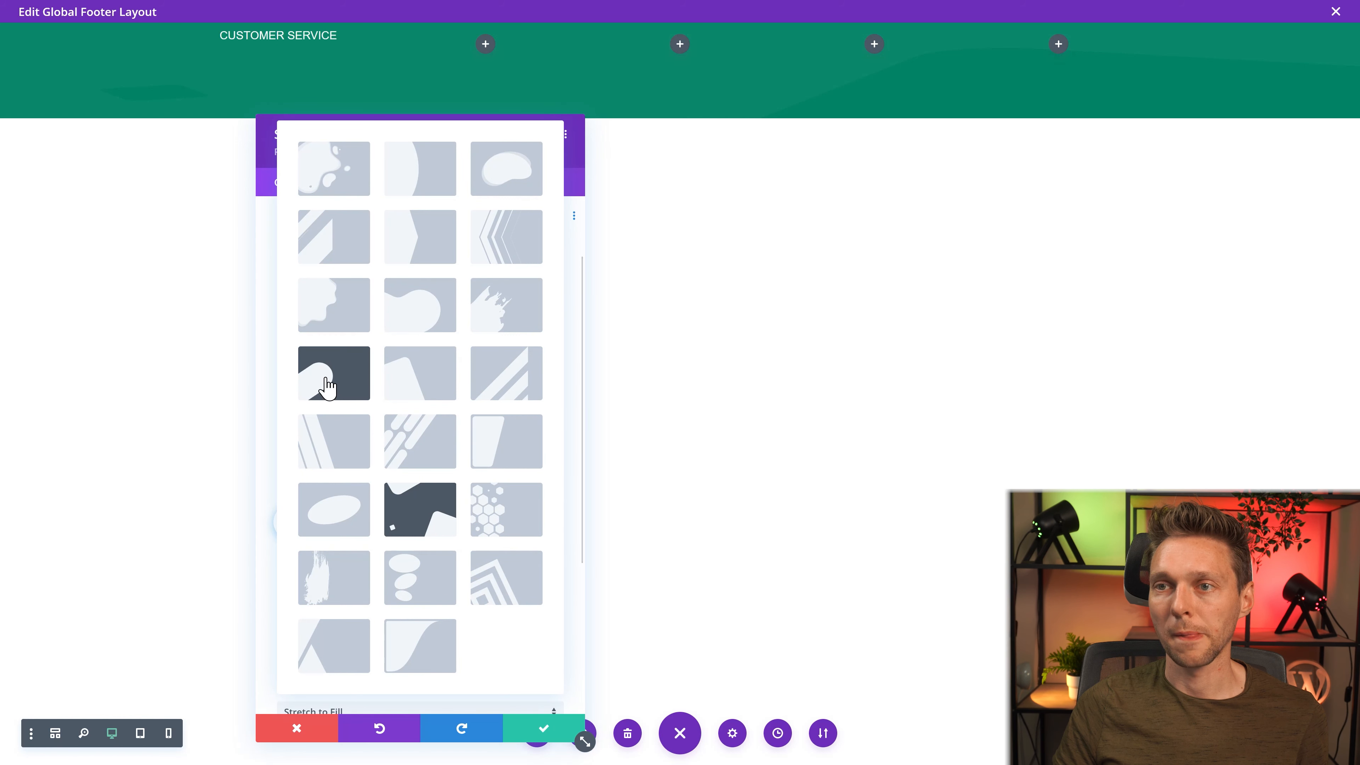
pyautogui.click(410, 316)
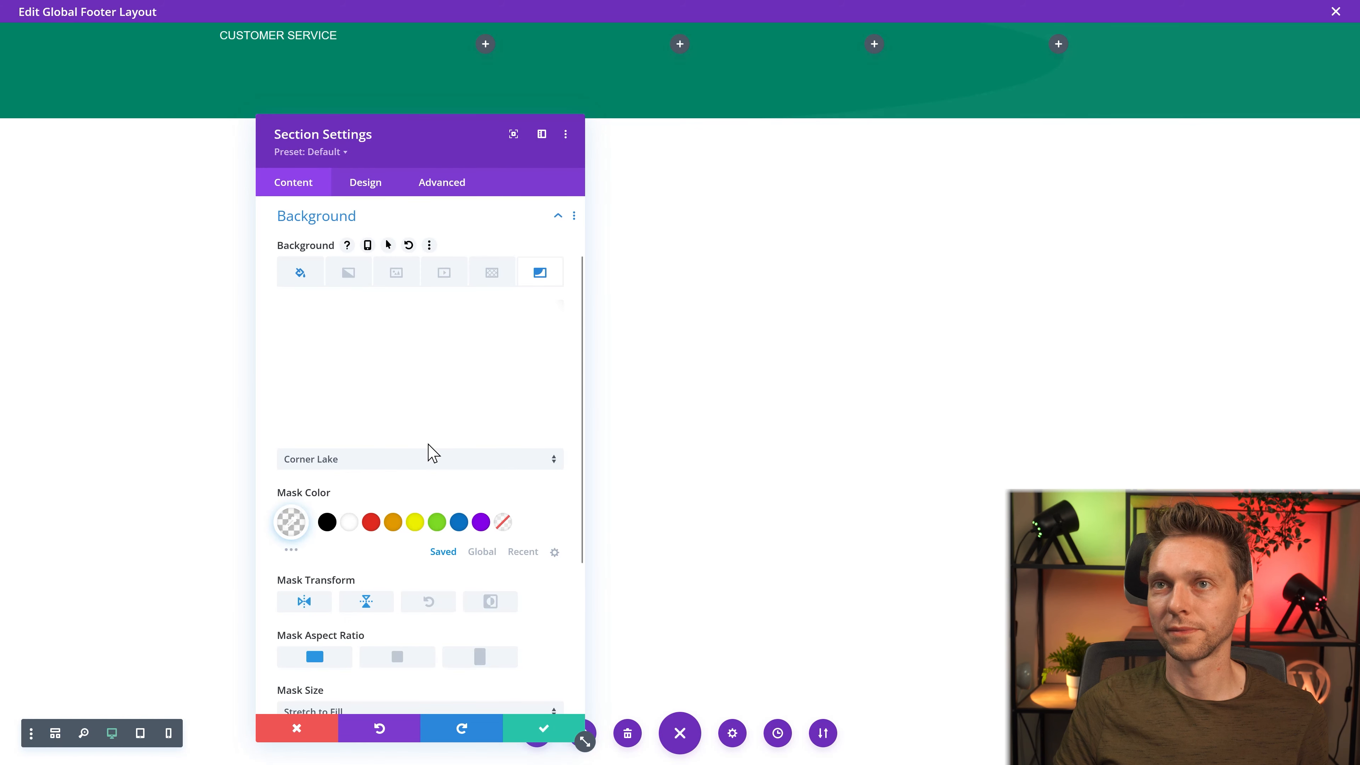
pyautogui.click(357, 461)
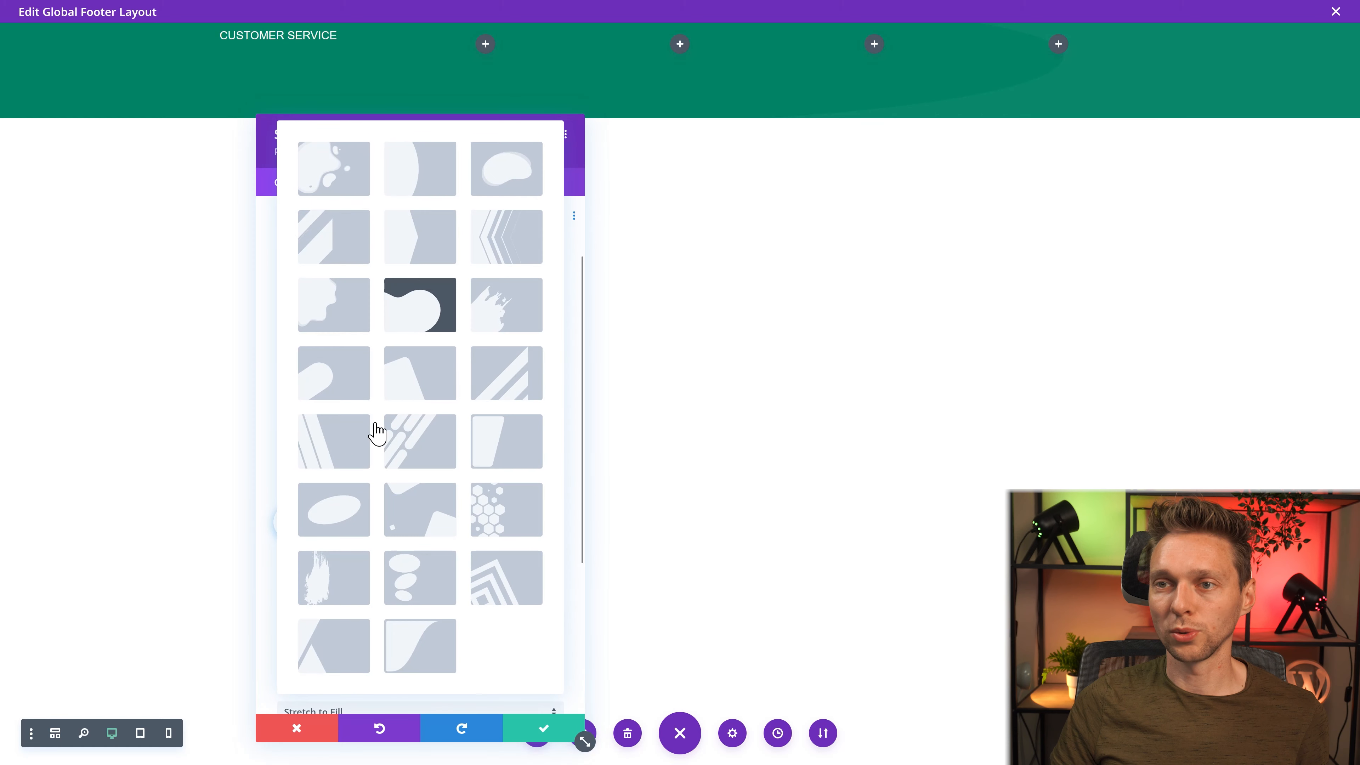
pyautogui.click(420, 580)
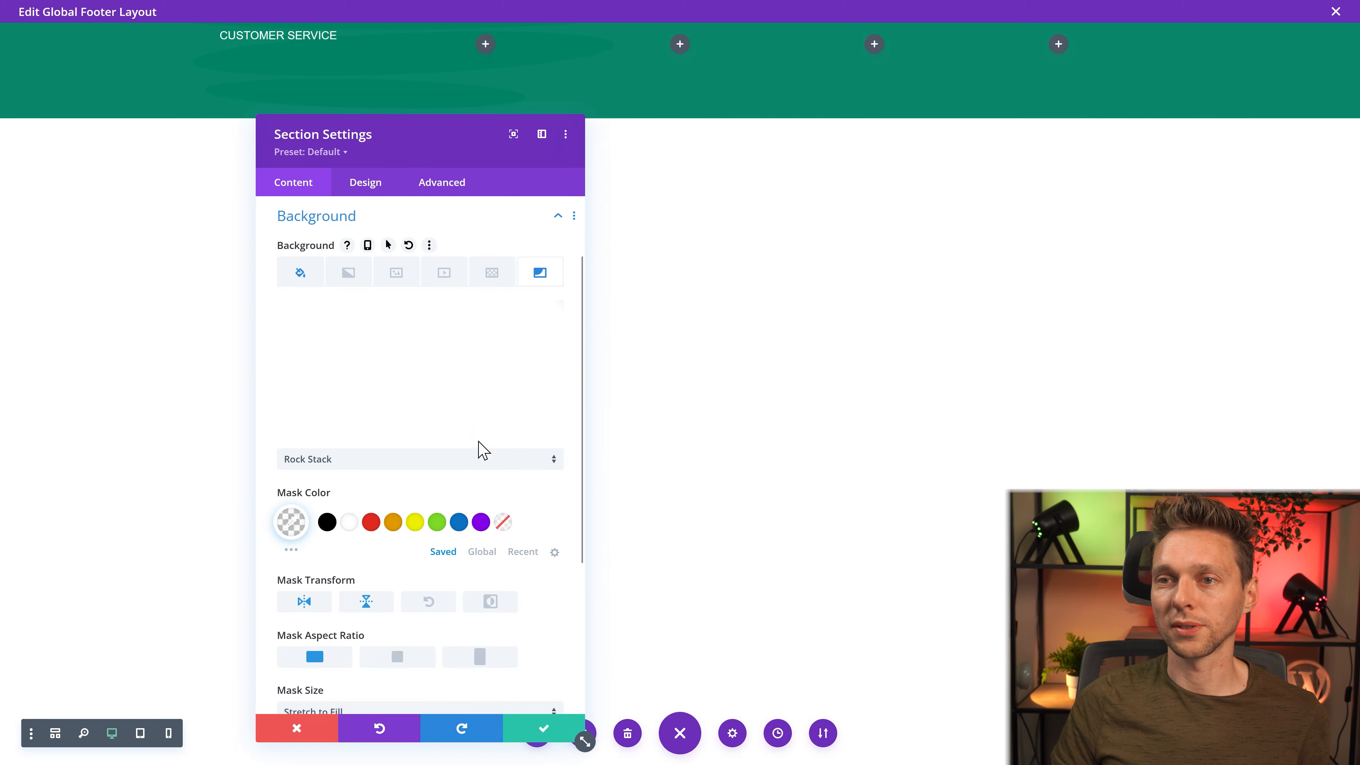
pyautogui.click(388, 612)
pyautogui.click(543, 728)
# Step: Duplicate the "Customer service" text in the first footer column and change the copy to "How can we help you?"
pyautogui.click(287, 40)
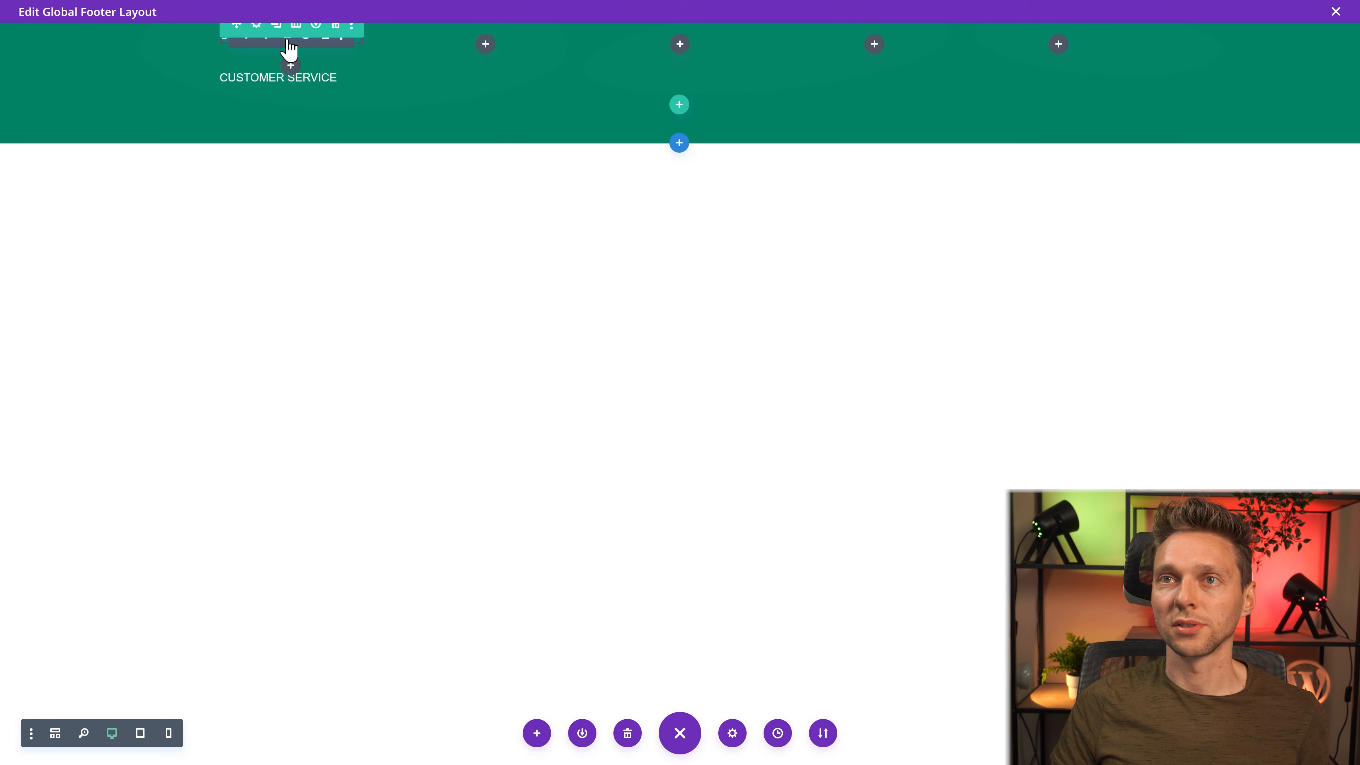
pyautogui.click(265, 79)
pyautogui.tripleClick(338, 320)
pyautogui.write('How can we help you?')
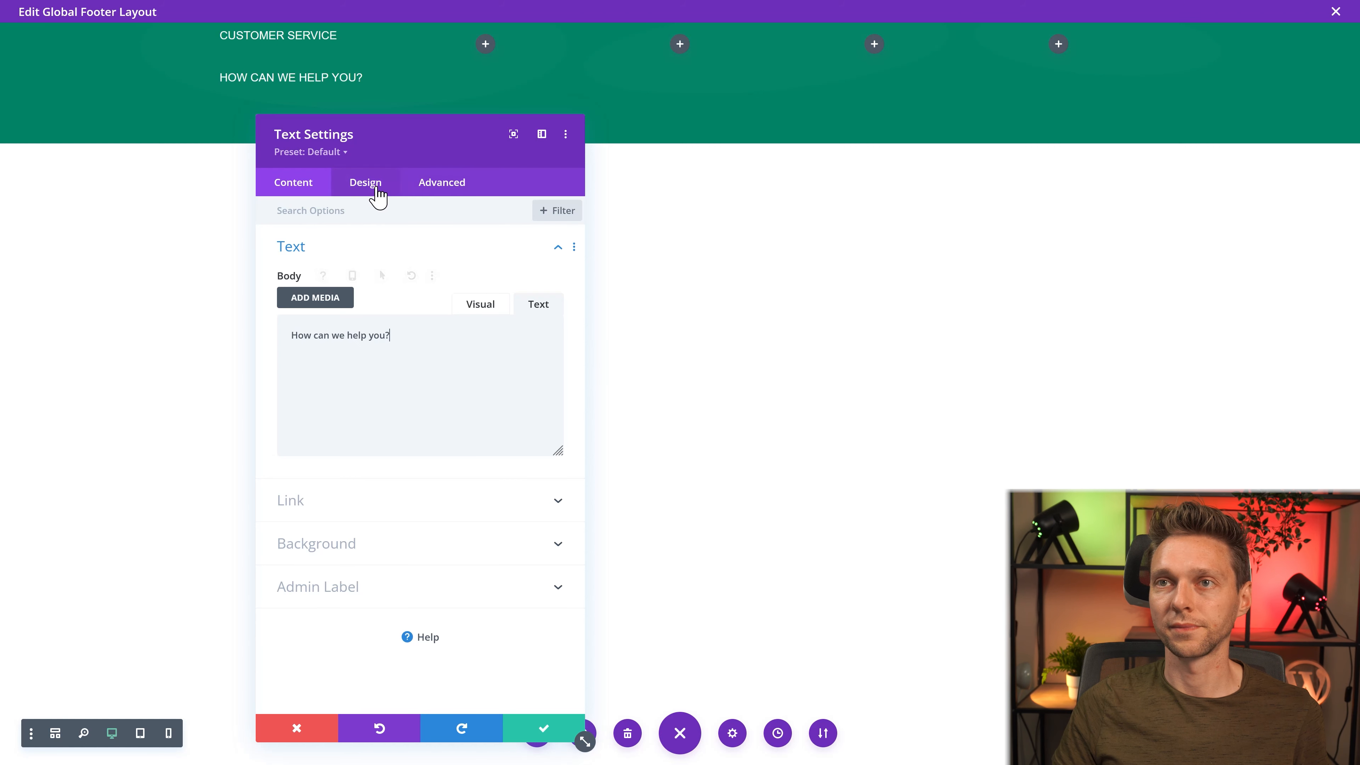
# Step: Keep Gilroy Bold for the "How can we help you?" text, set its size to 30 px and save it
pyautogui.moveTo(389, 133); pyautogui.dragTo(473, 146)
pyautogui.click(449, 196)
pyautogui.click(384, 261)
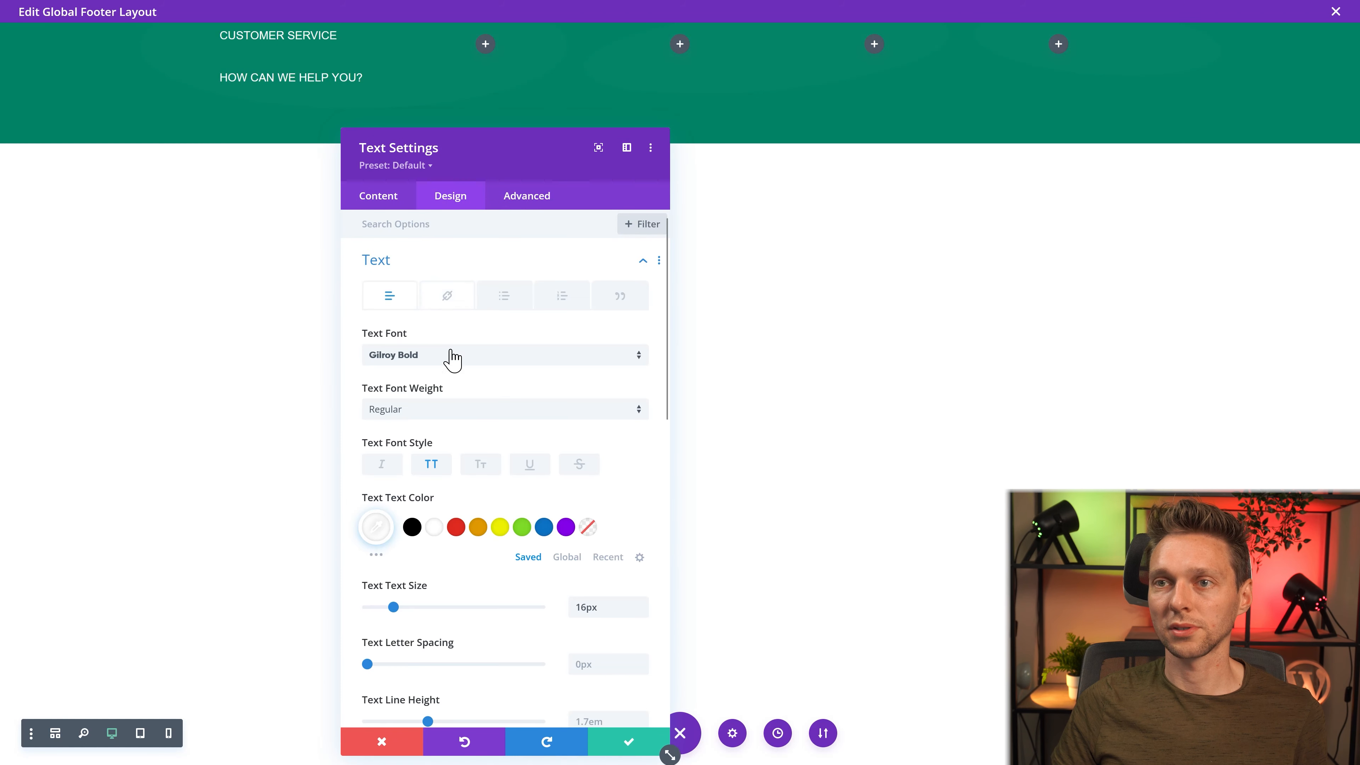
pyautogui.click(423, 360)
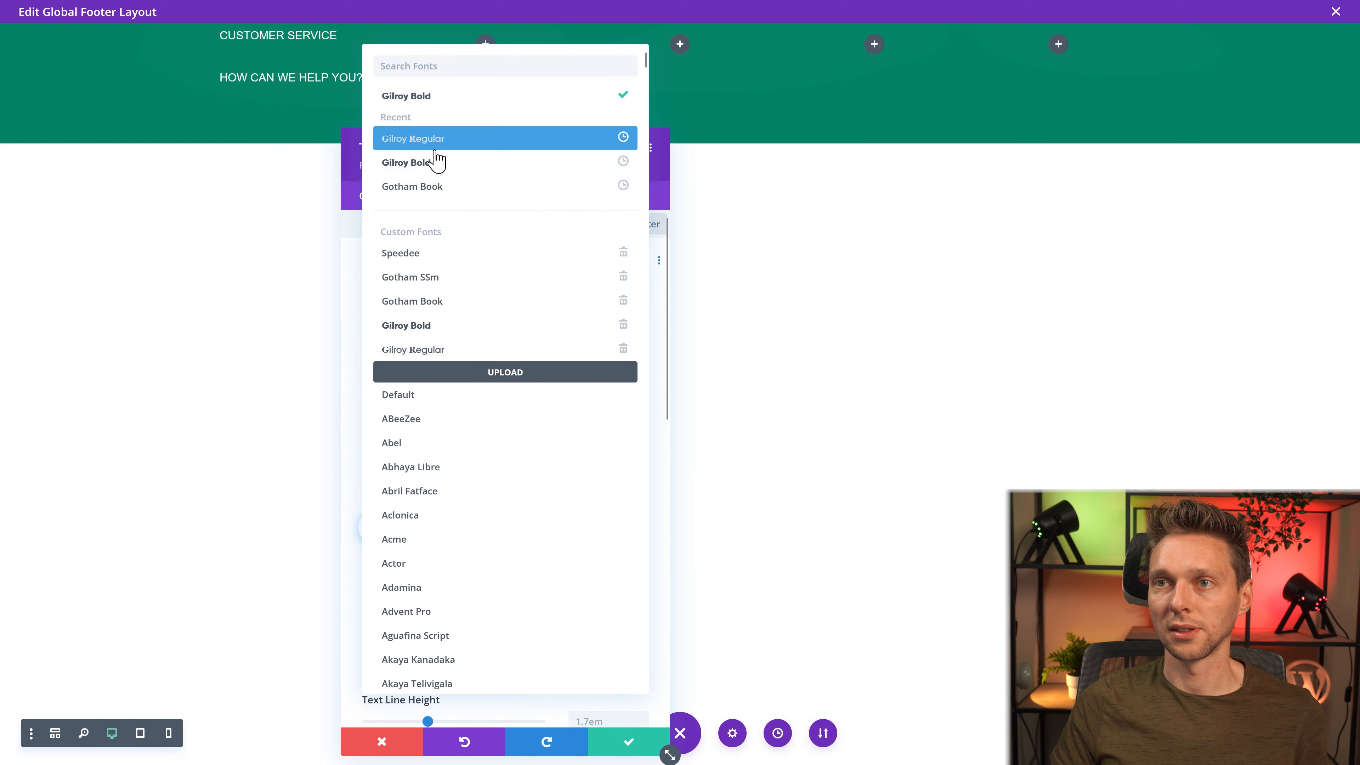
pyautogui.click(436, 162)
pyautogui.click(440, 417)
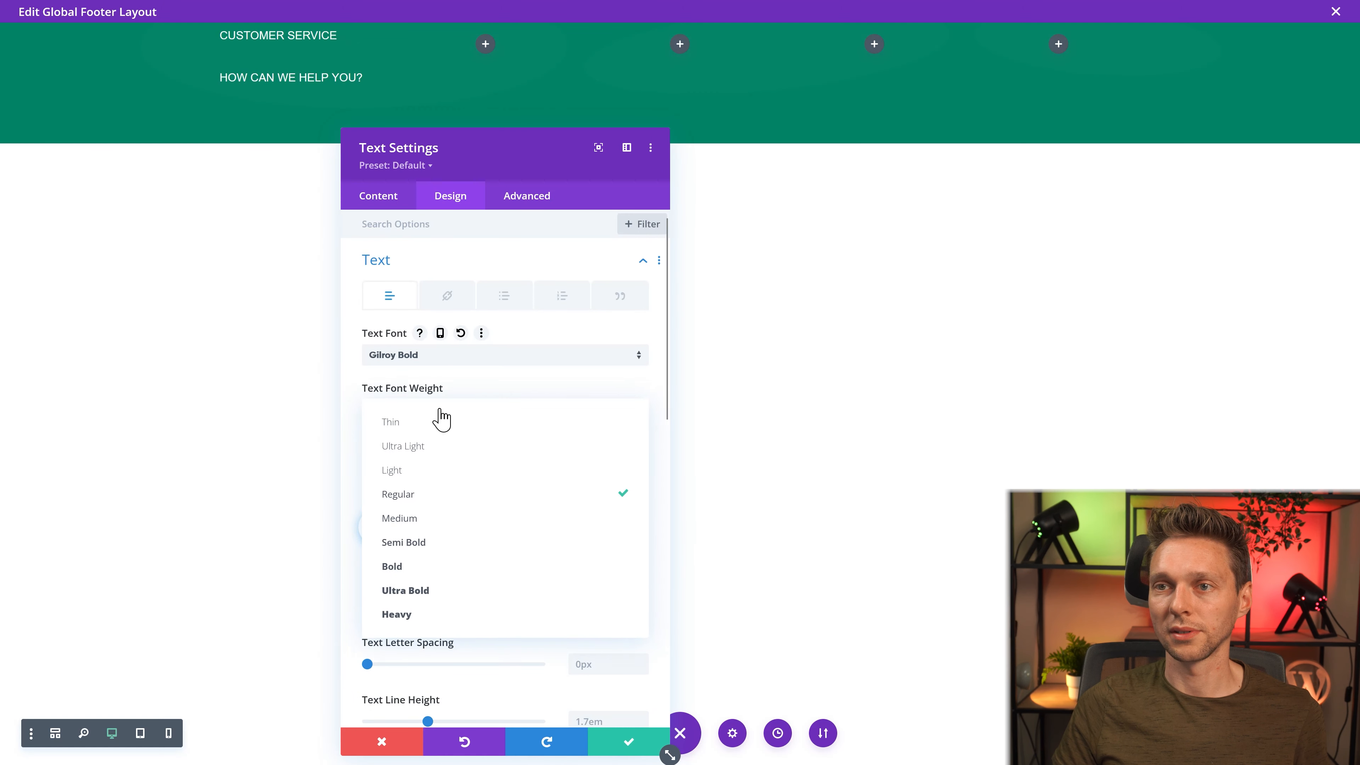
pyautogui.click(427, 377)
pyautogui.doubleClick(586, 607)
pyautogui.write('30')
pyautogui.click(629, 742)
pyautogui.click(680, 734)
# Step: Insert a Blurb module in the second footer column and give it the title "E-mail"
pyautogui.click(485, 48)
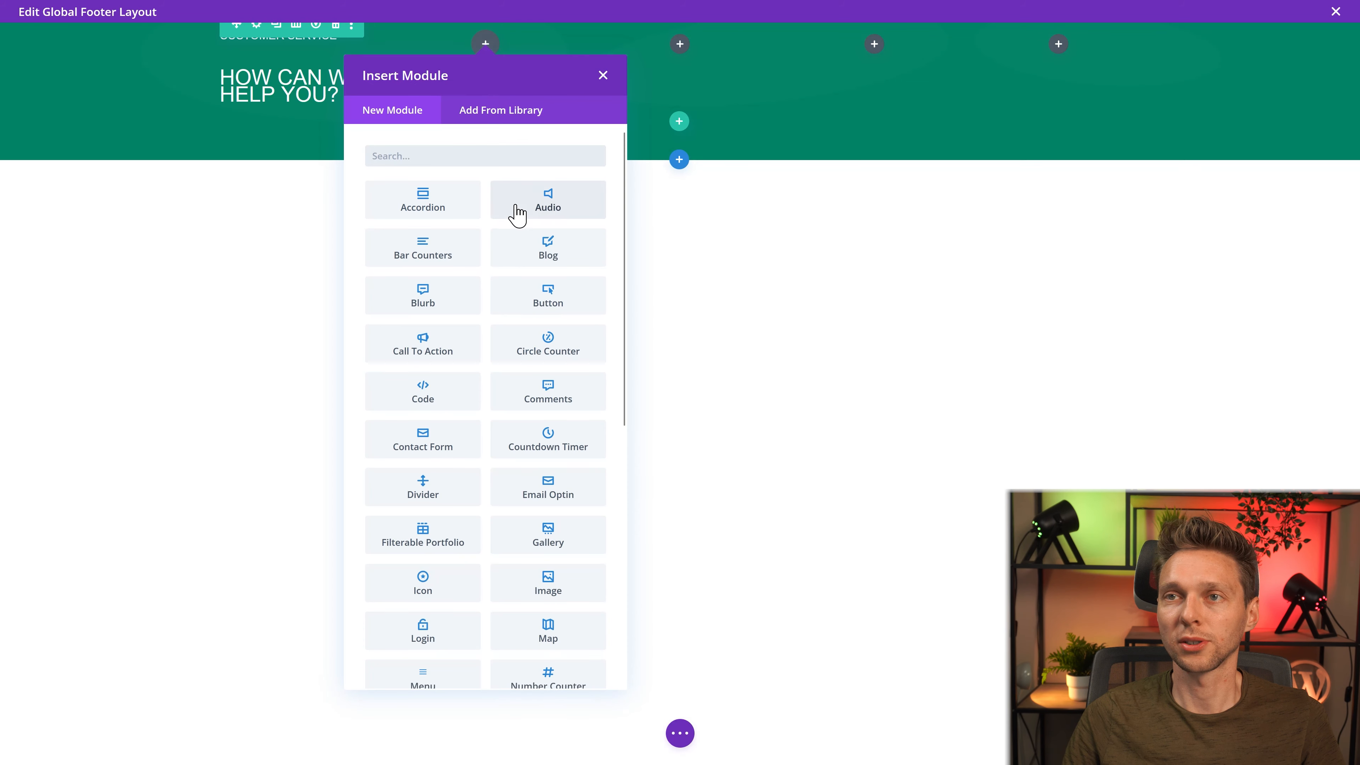
pyautogui.write('blurb')
pyautogui.click(428, 204)
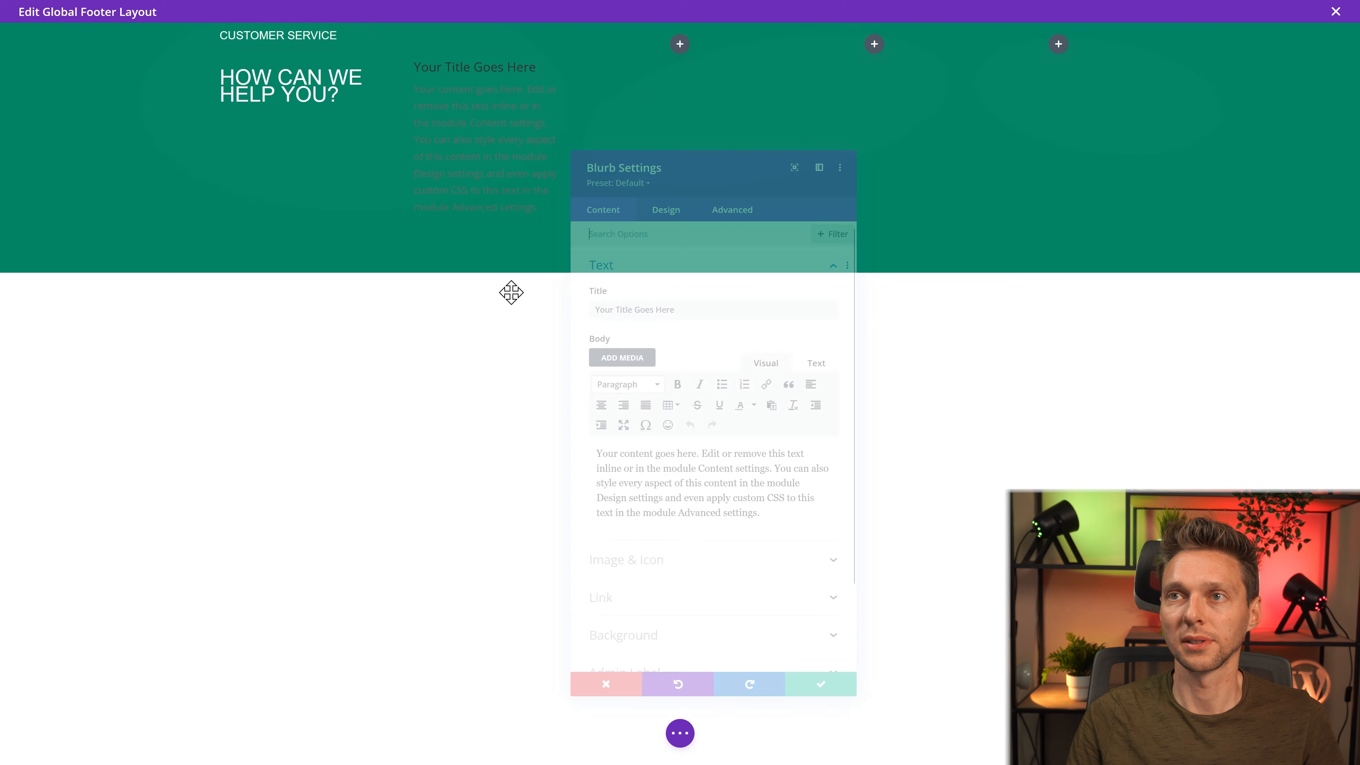
pyautogui.moveTo(668, 293); pyautogui.dragTo(605, 340)
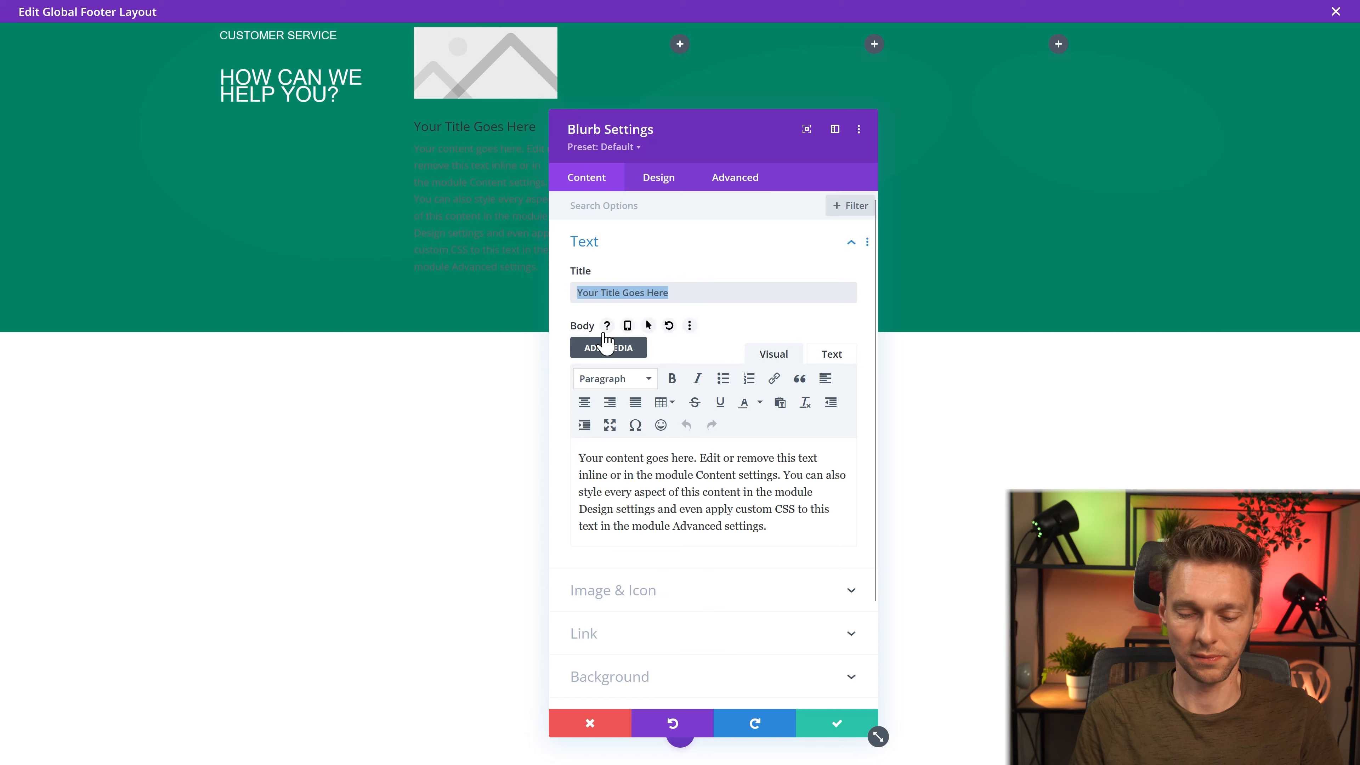
pyautogui.write('E-mail')
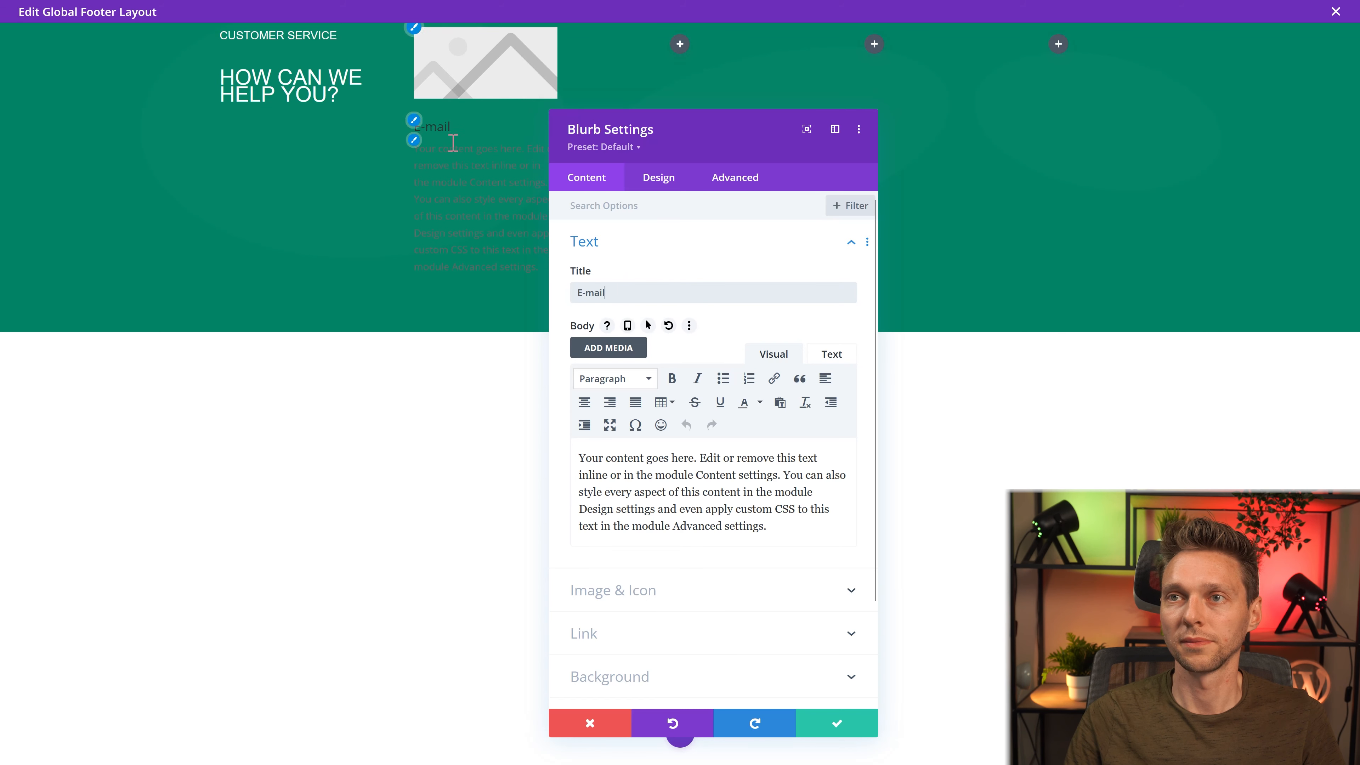
# Step: Style the blurb's title in white Gilroy Bold and its body text in white Gilroy Regular
pyautogui.click(659, 177)
pyautogui.click(622, 262)
pyautogui.click(637, 320)
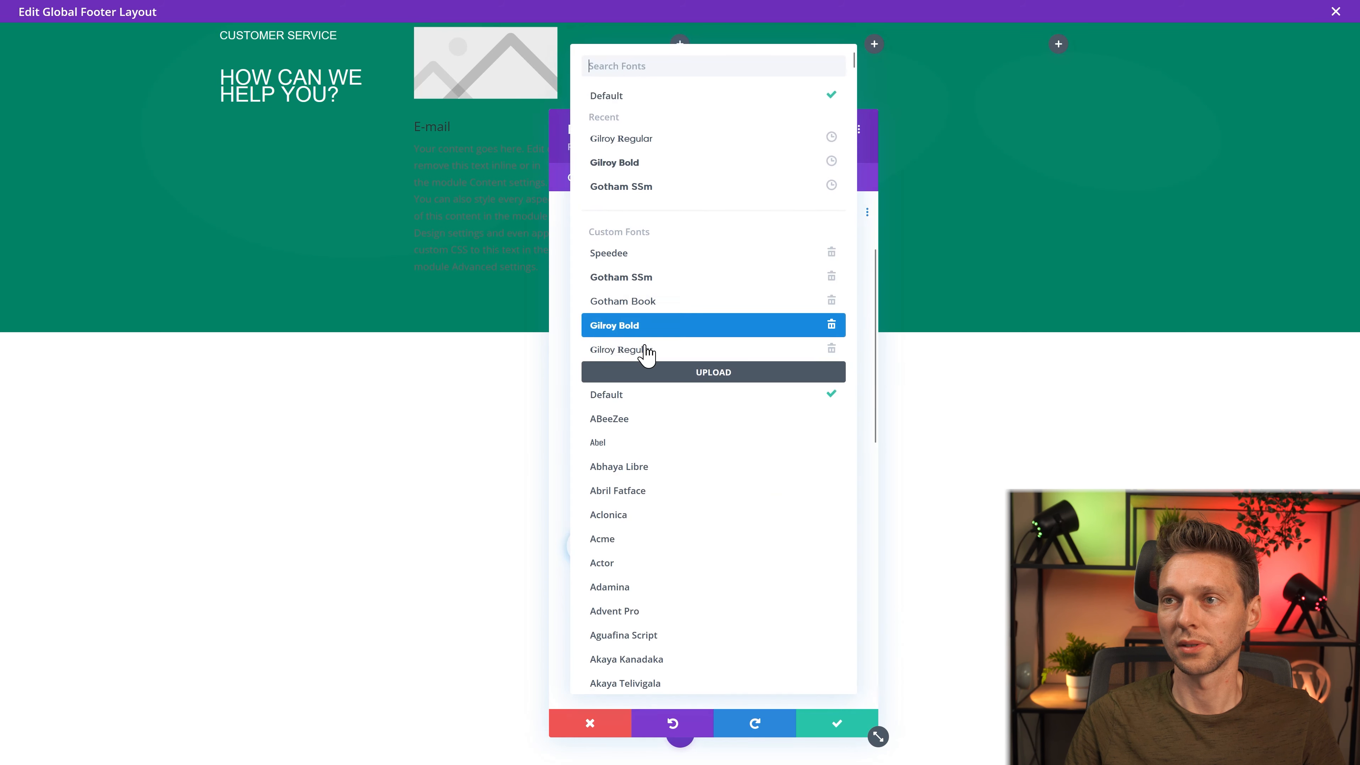
pyautogui.click(642, 162)
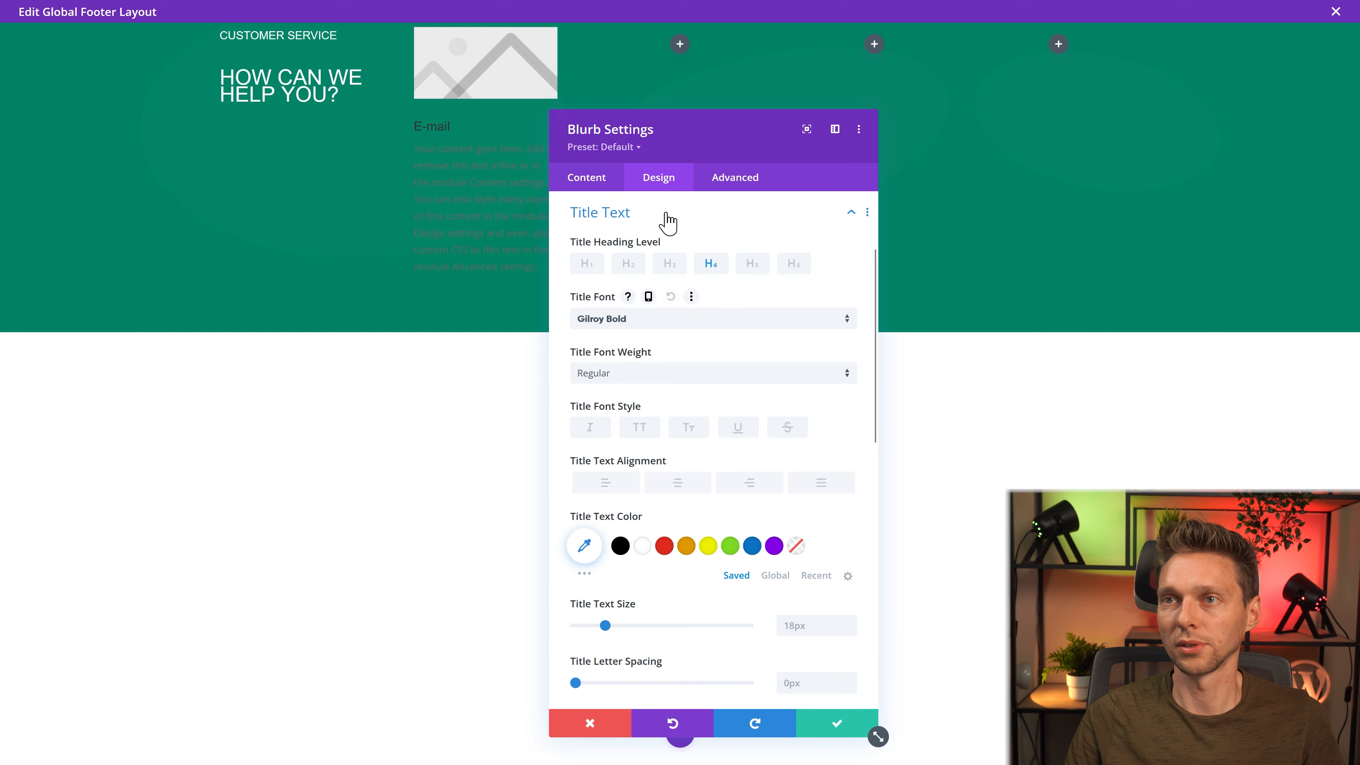
pyautogui.click(420, 153)
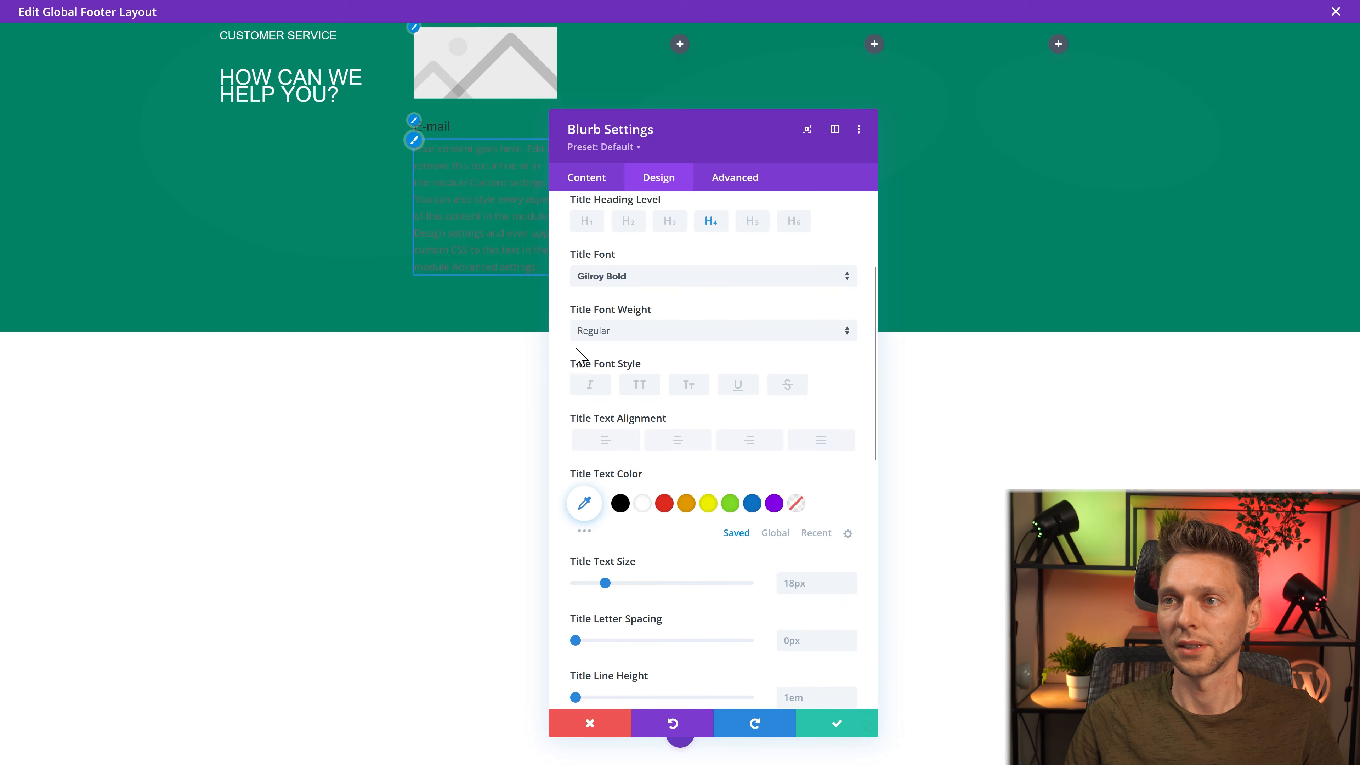
pyautogui.click(616, 312)
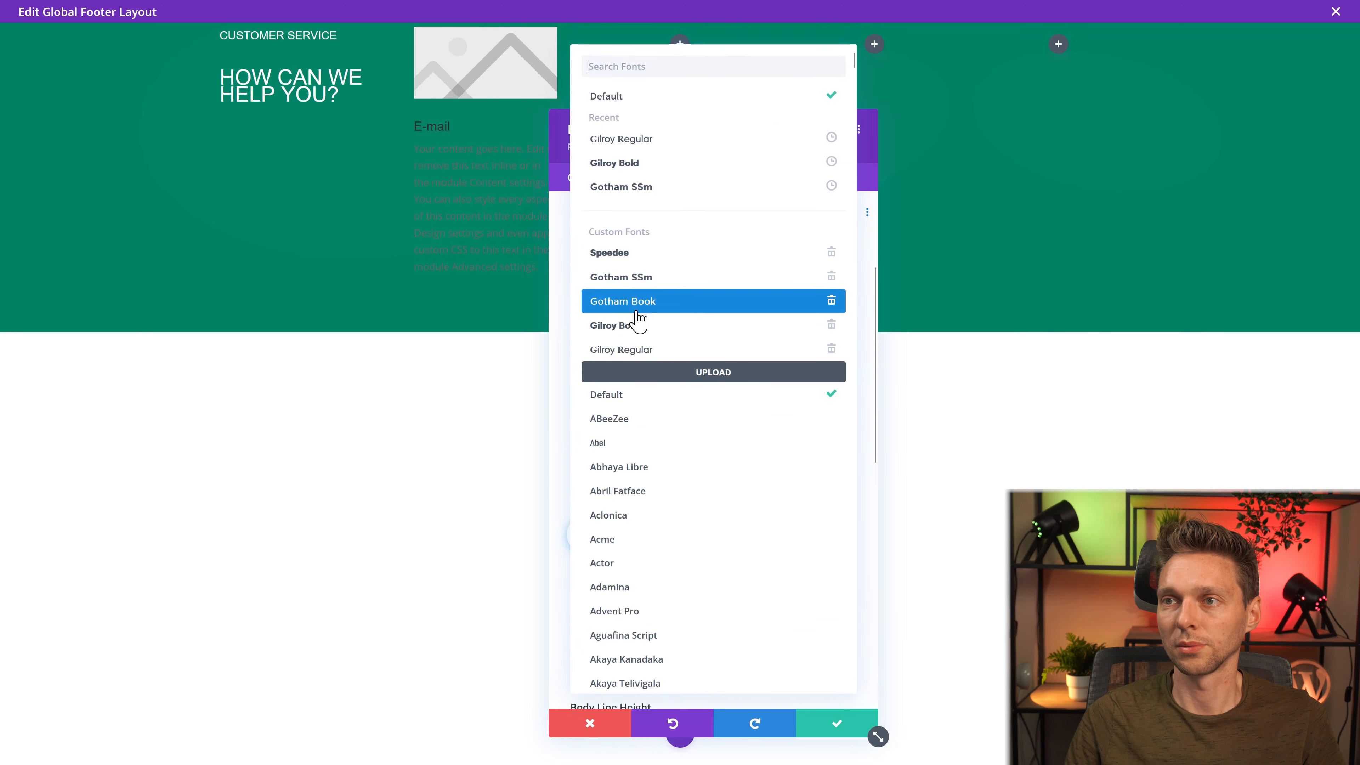
pyautogui.click(650, 142)
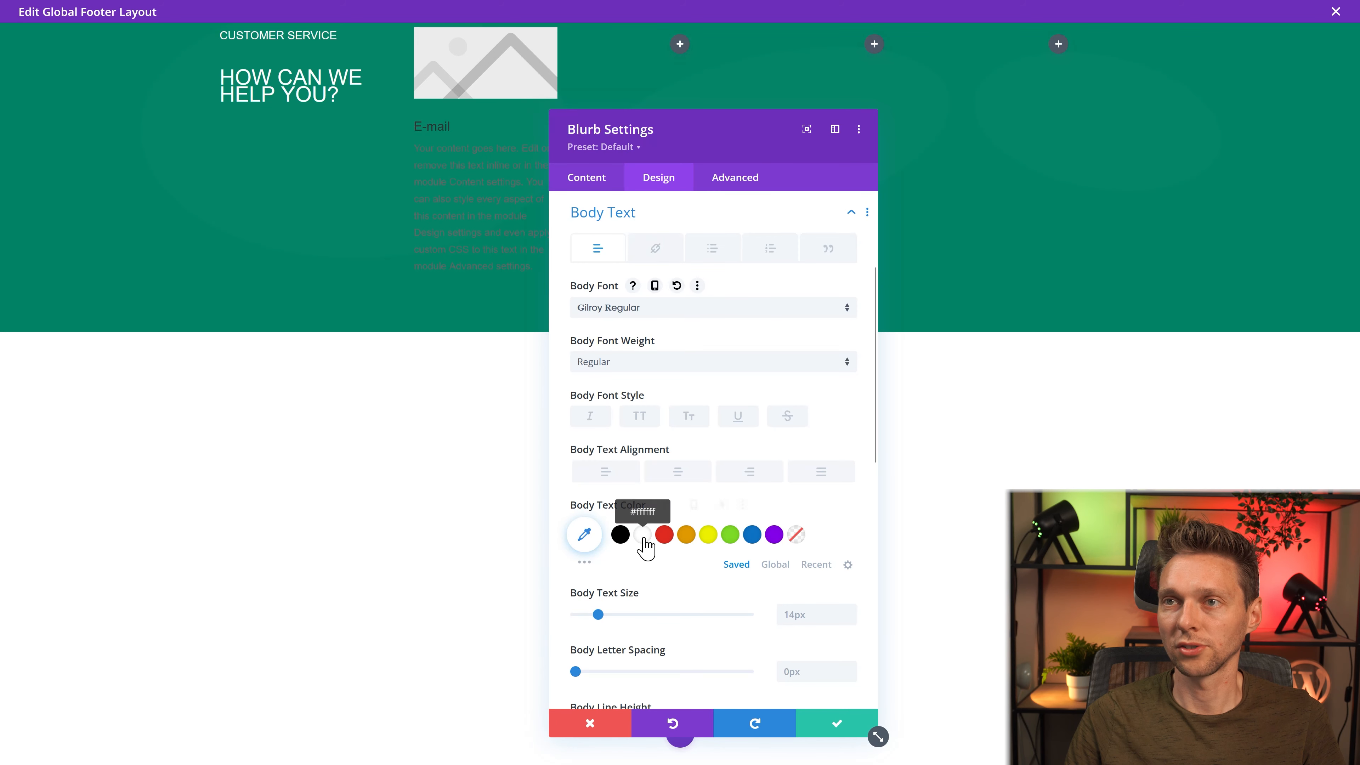
pyautogui.click(417, 127)
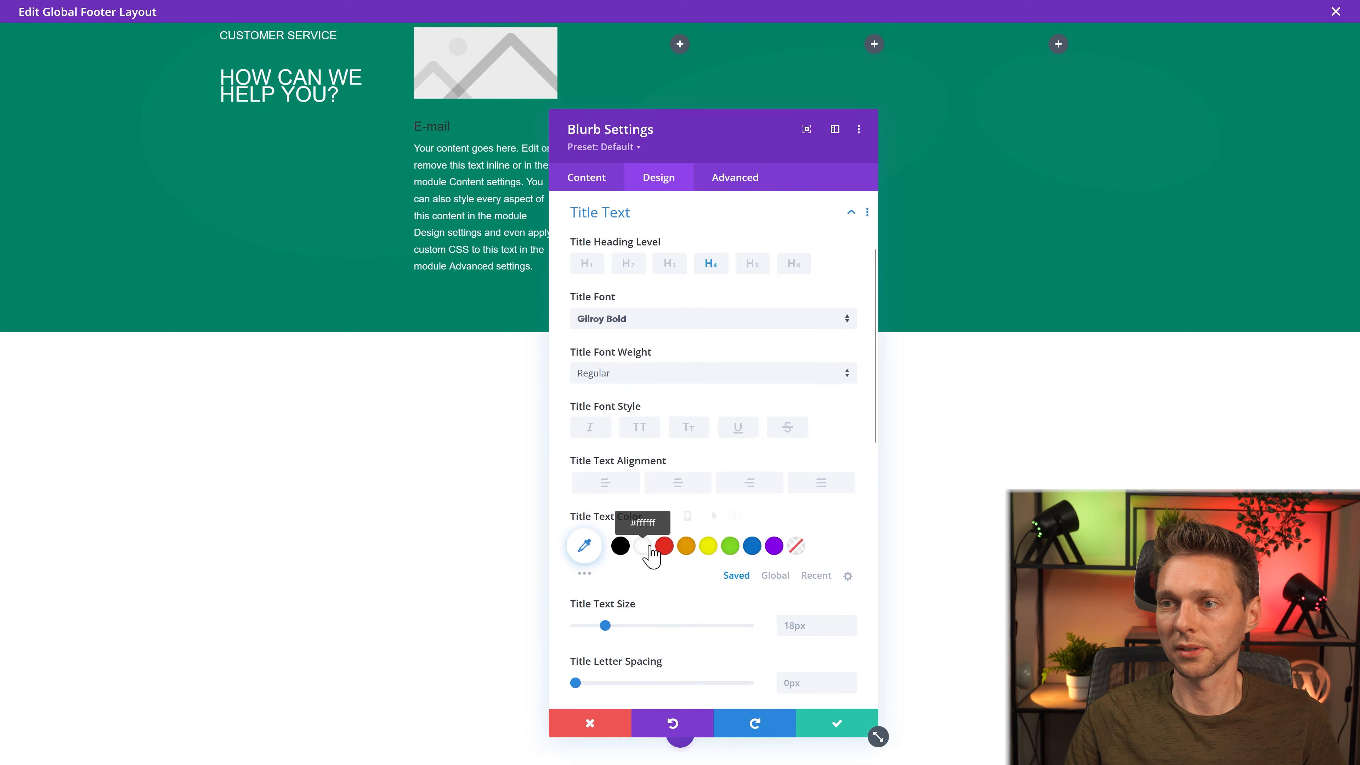
# Step: Replace the blurb's placeholder image with an envelope icon found by searching for "Mail"
pyautogui.scroll(2, 705, 329)
pyautogui.click(586, 177)
pyautogui.scroll(-2, 611, 268)
pyautogui.click(613, 241)
pyautogui.click(595, 292)
pyautogui.click(642, 351)
pyautogui.write('Mail')
pyautogui.click(738, 381)
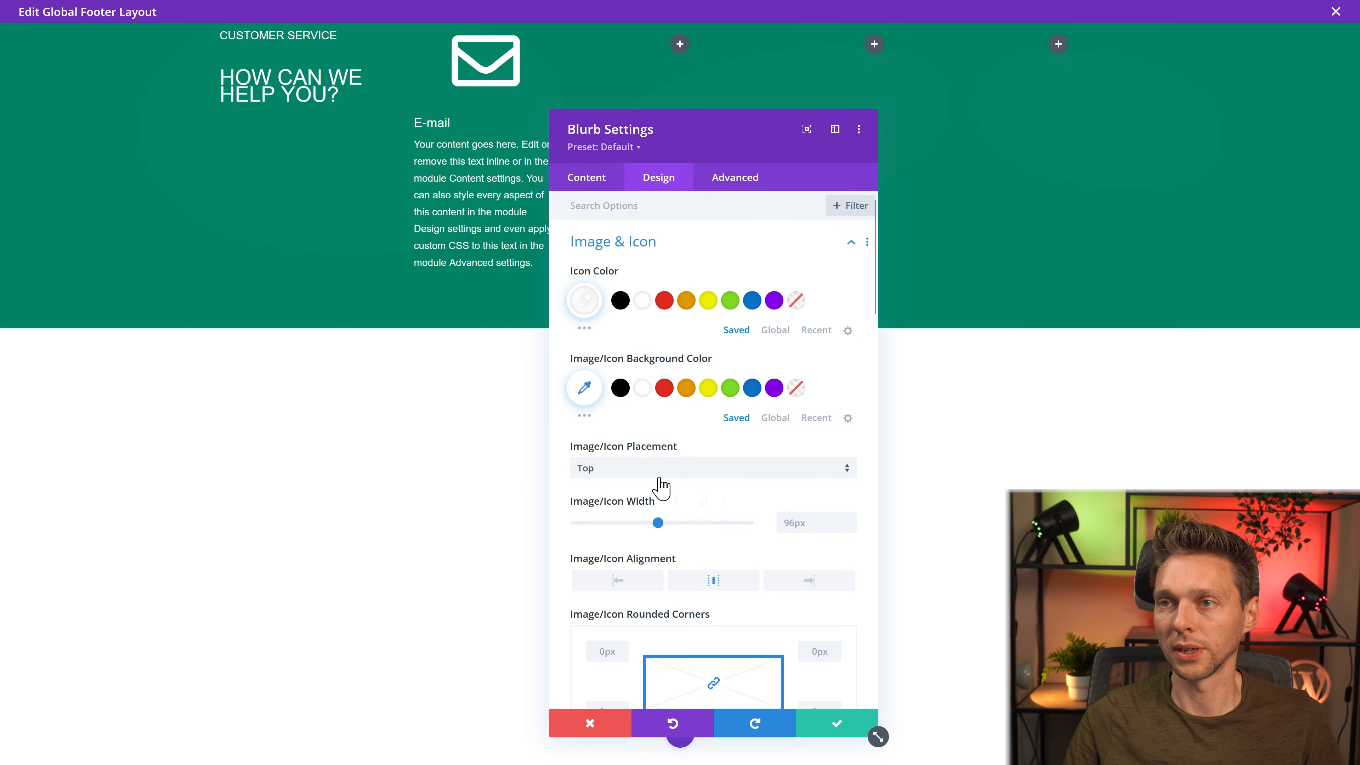
# Step: Set the mail icon's width to 35 px and its rounded corners to 50 px
pyautogui.moveTo(658, 522); pyautogui.dragTo(605, 528)
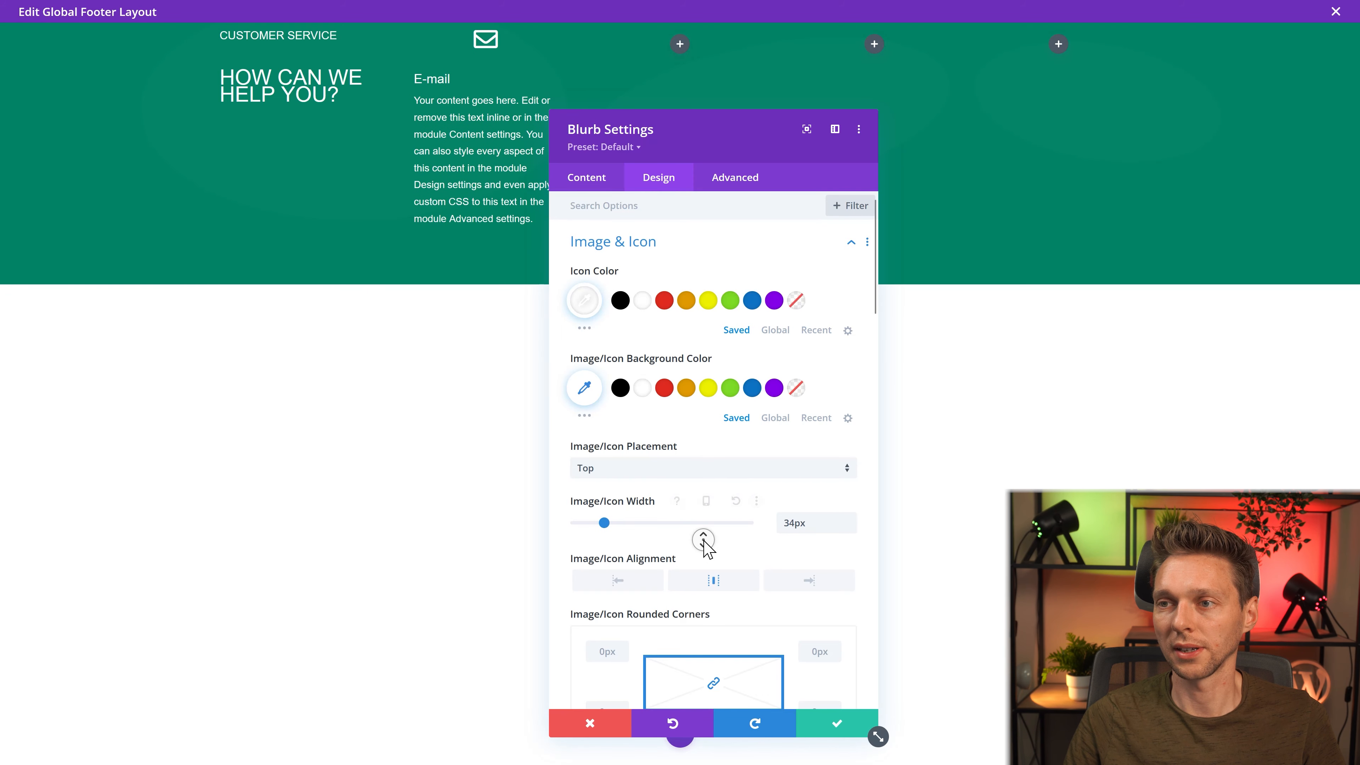
pyautogui.scroll(-1, 704, 540)
pyautogui.scroll(-1, 706, 560)
pyautogui.click(607, 593)
pyautogui.write('50')
pyautogui.moveTo(604, 465); pyautogui.dragTo(605, 465)
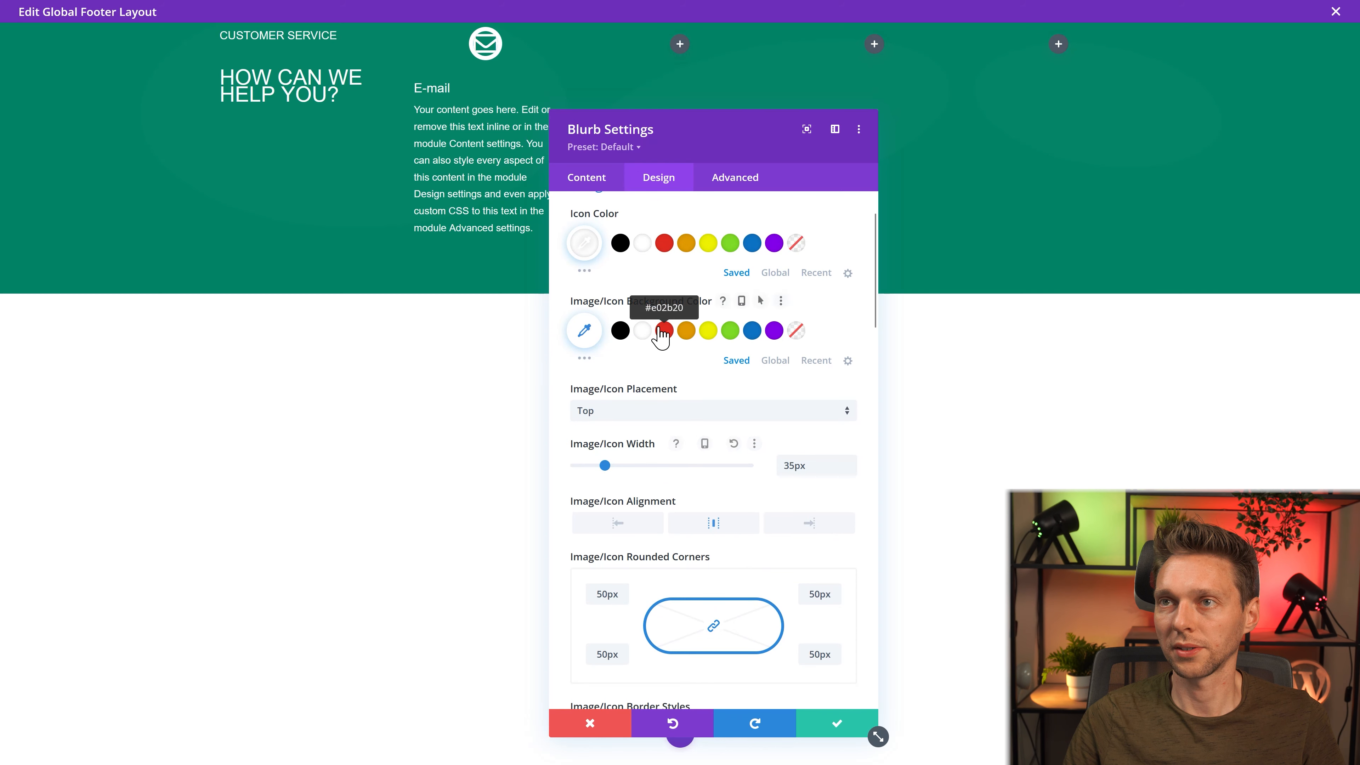
# Step: Set the padding around the mail icon to 15 px on all sides
pyautogui.scroll(-7, 672, 444)
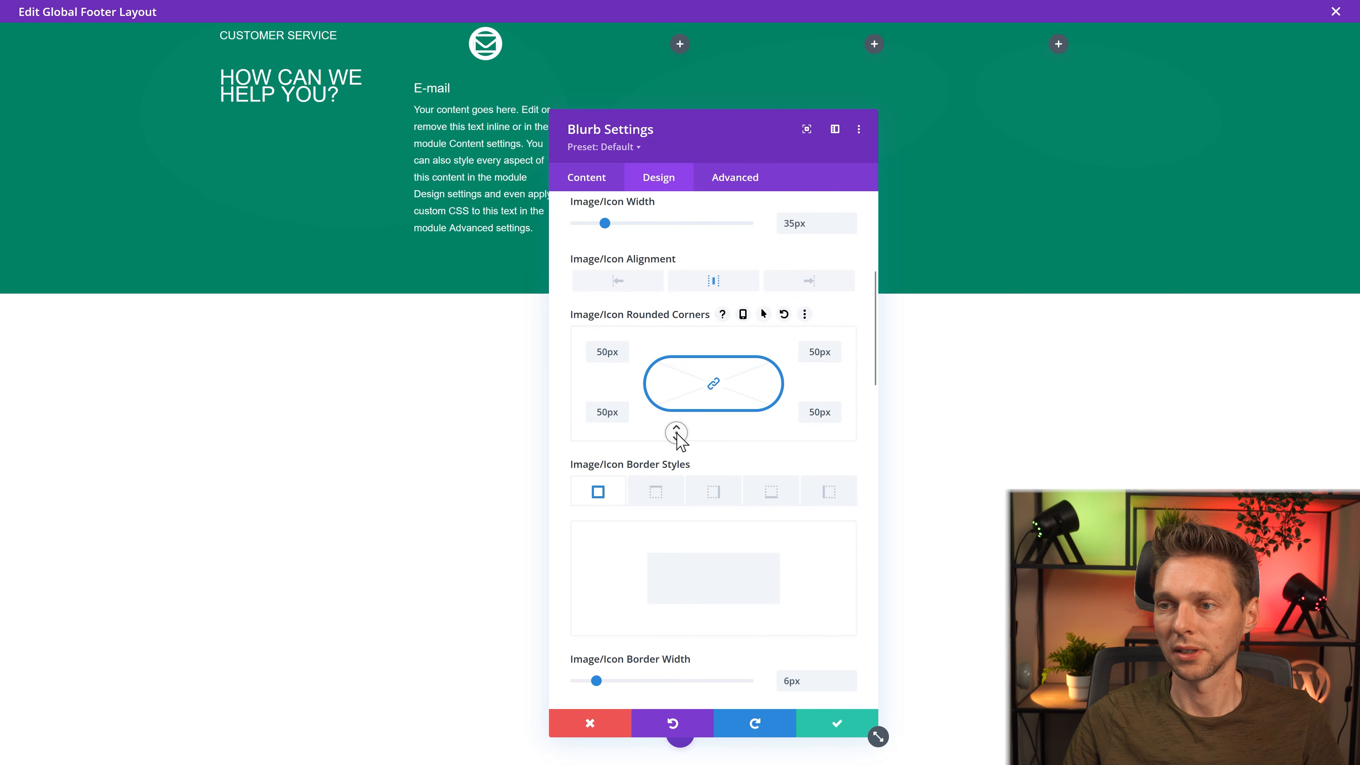
pyautogui.scroll(-6, 672, 470)
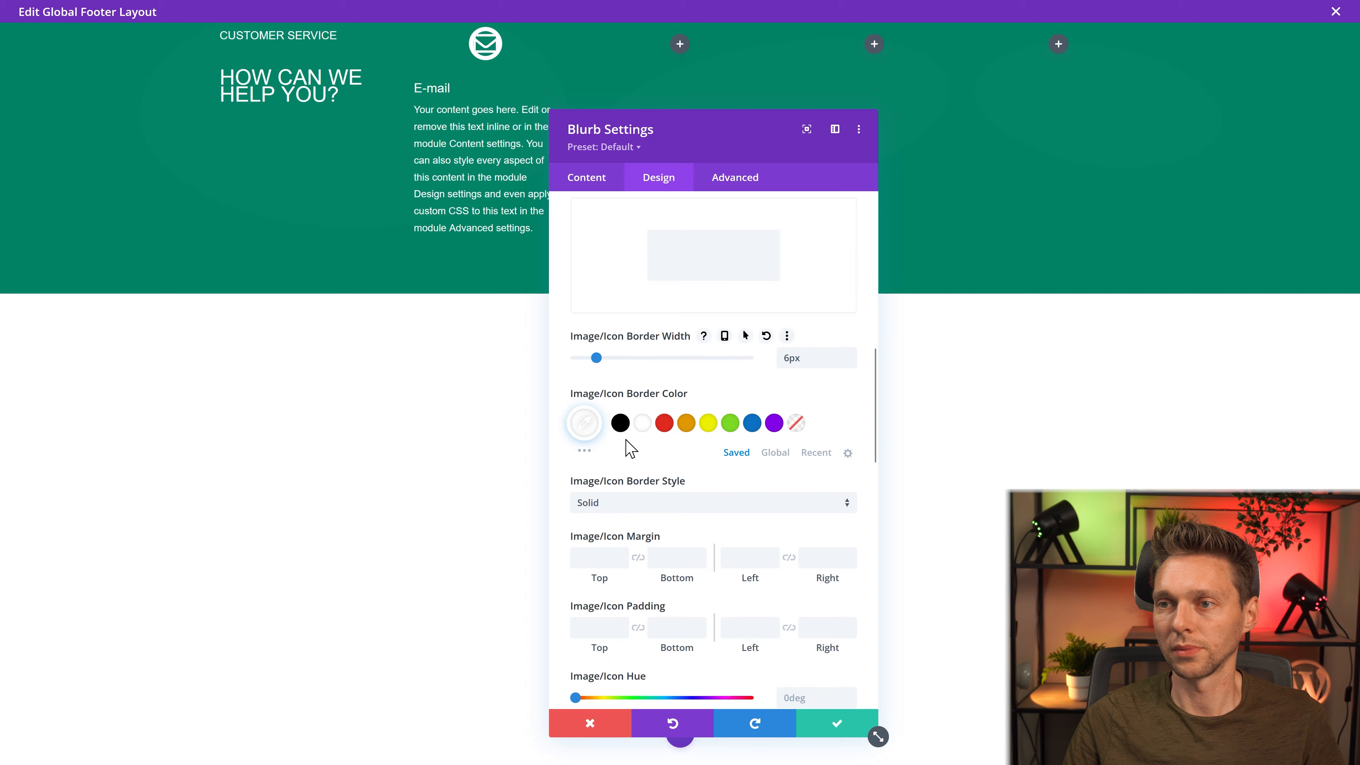
pyautogui.click(755, 506)
pyautogui.write('5')
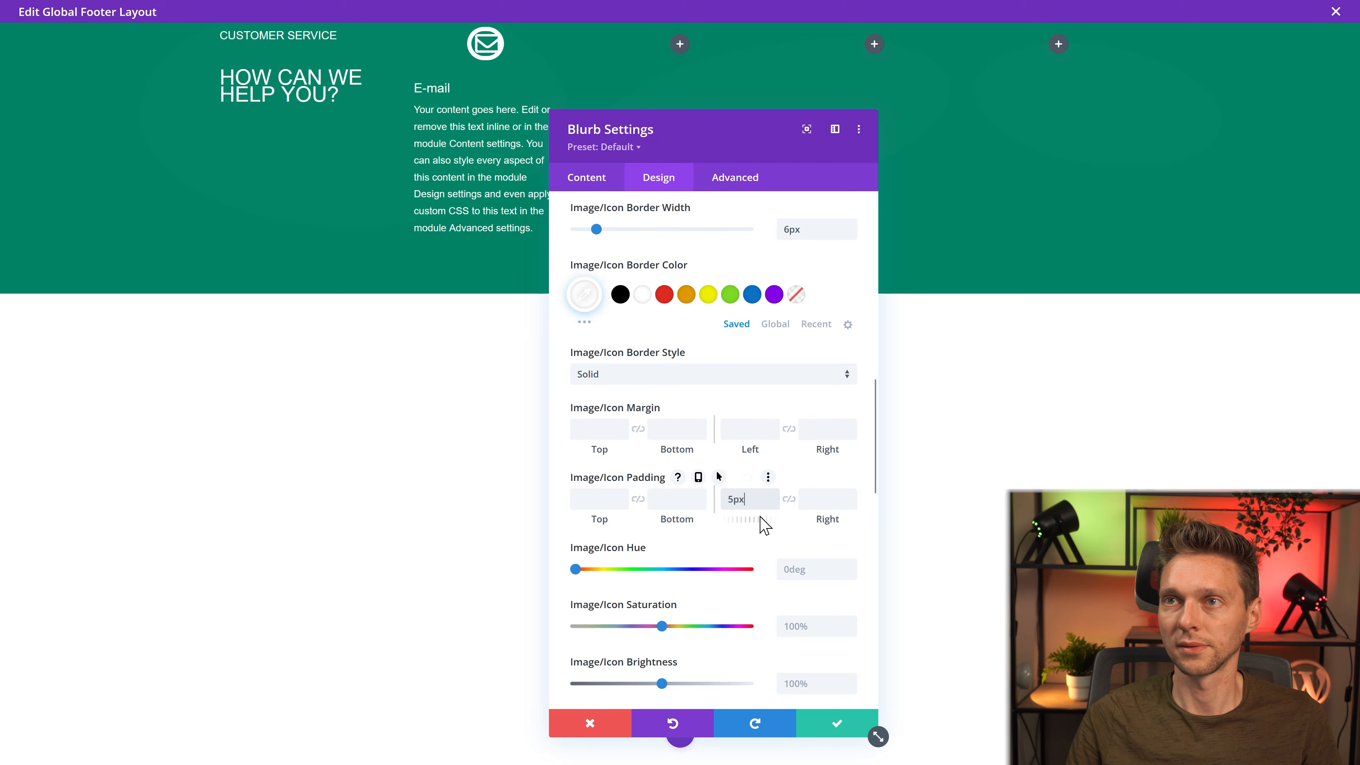
pyautogui.click(789, 499)
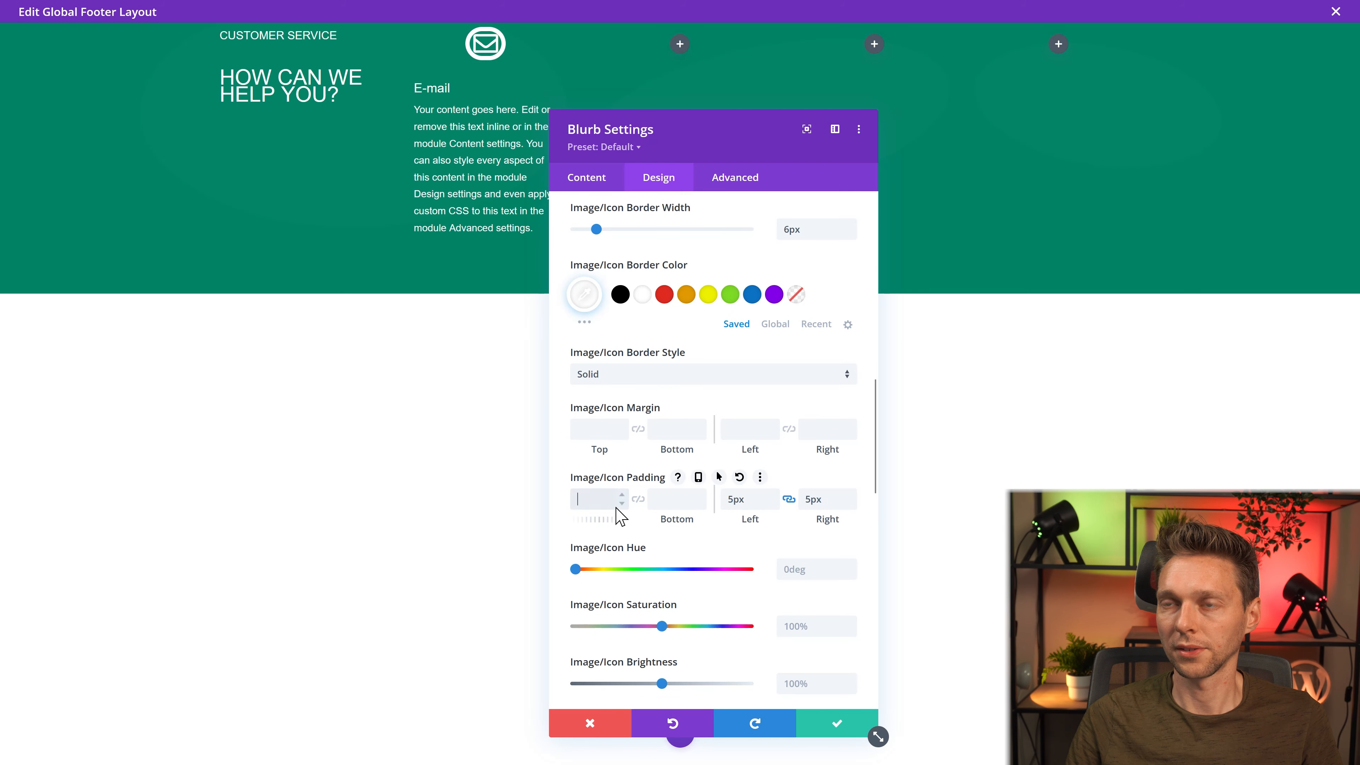
pyautogui.click(598, 499)
pyautogui.write('15')
# Step: Change the blurb's body to "Mail us your question or fan mail" and center the blurb's text
pyautogui.write('Mail')
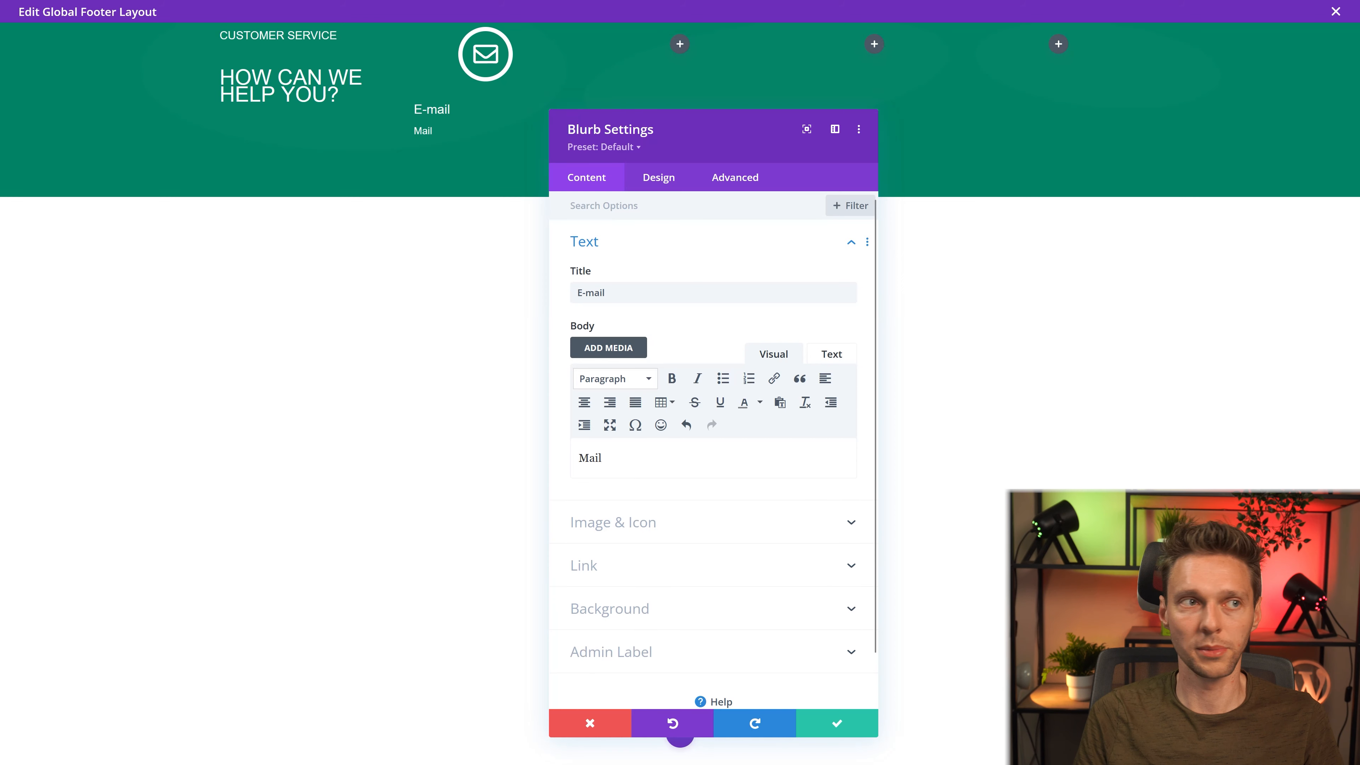
pyautogui.write(' us your question or fan mail')
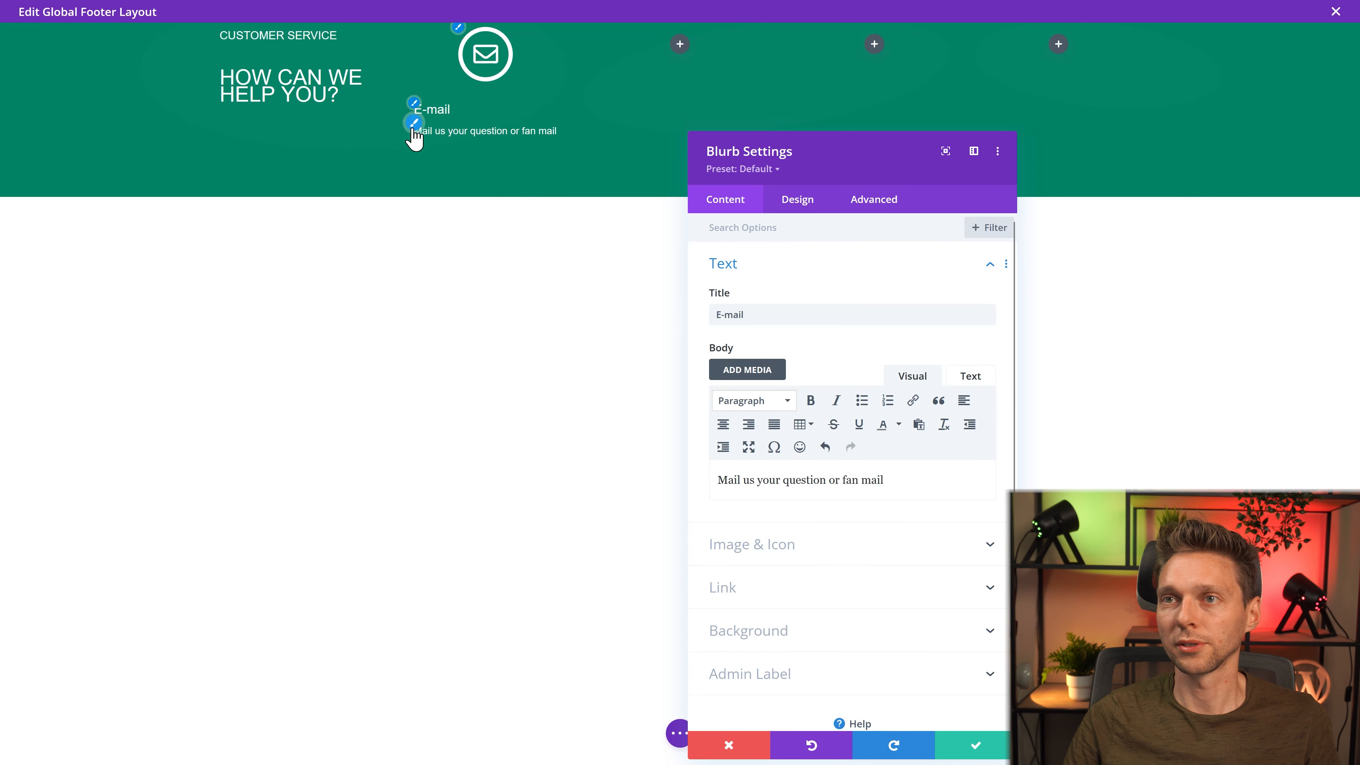
pyautogui.click(797, 198)
pyautogui.scroll(-2, 792, 362)
pyautogui.click(771, 323)
pyautogui.scroll(-2, 819, 359)
pyautogui.click(823, 495)
pyautogui.scroll(1, 712, 333)
pyautogui.scroll(10, 713, 334)
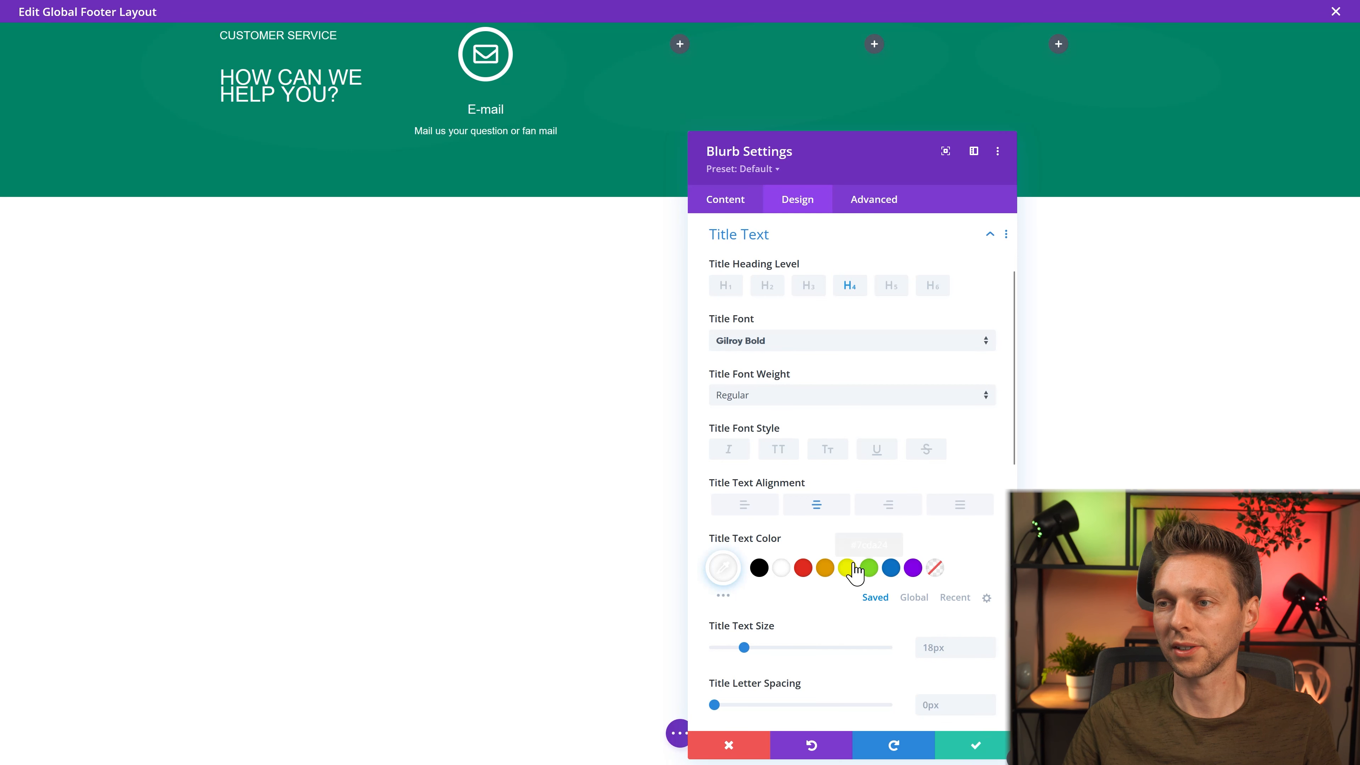
# Step: Enable a hover background on the blurb and apply the global teal-green colour to it
pyautogui.scroll(-6, 853, 572)
pyautogui.scroll(-5, 859, 594)
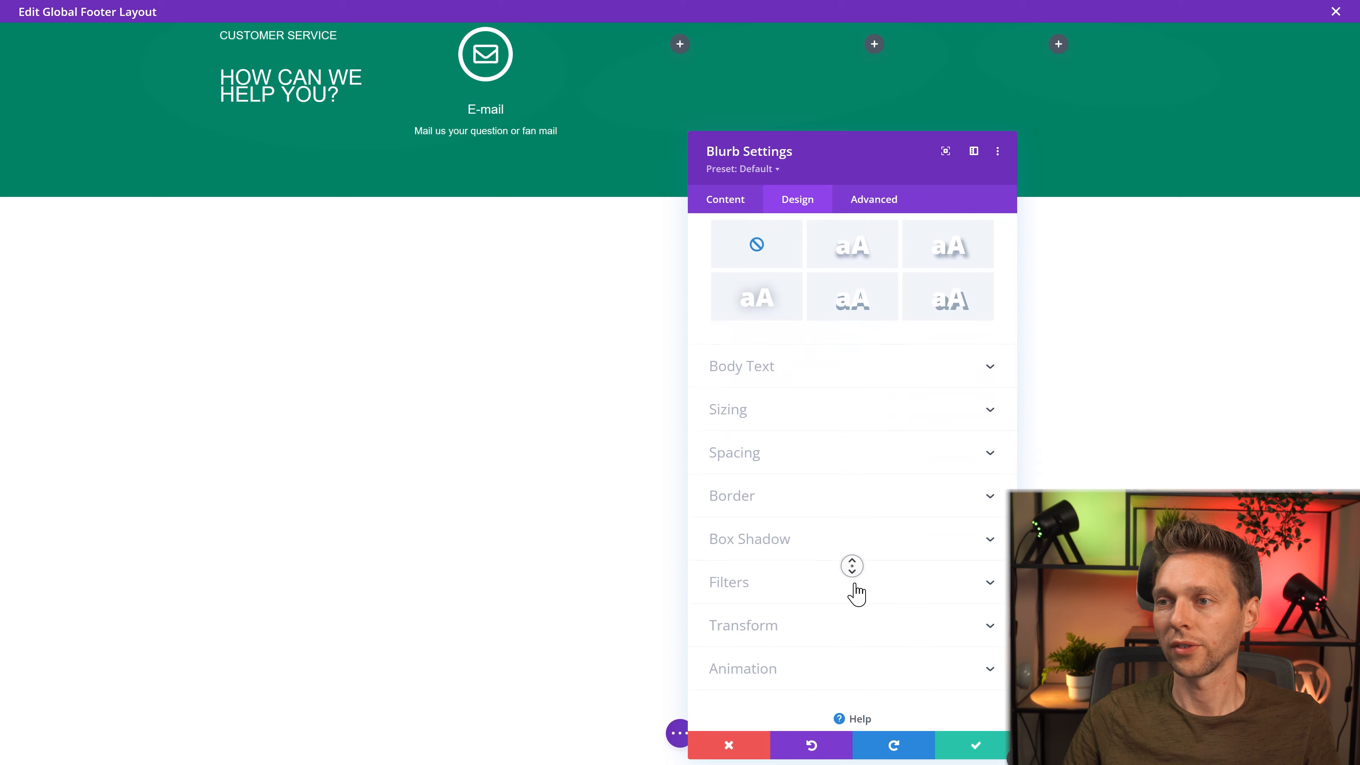
pyautogui.click(851, 565)
pyautogui.click(727, 204)
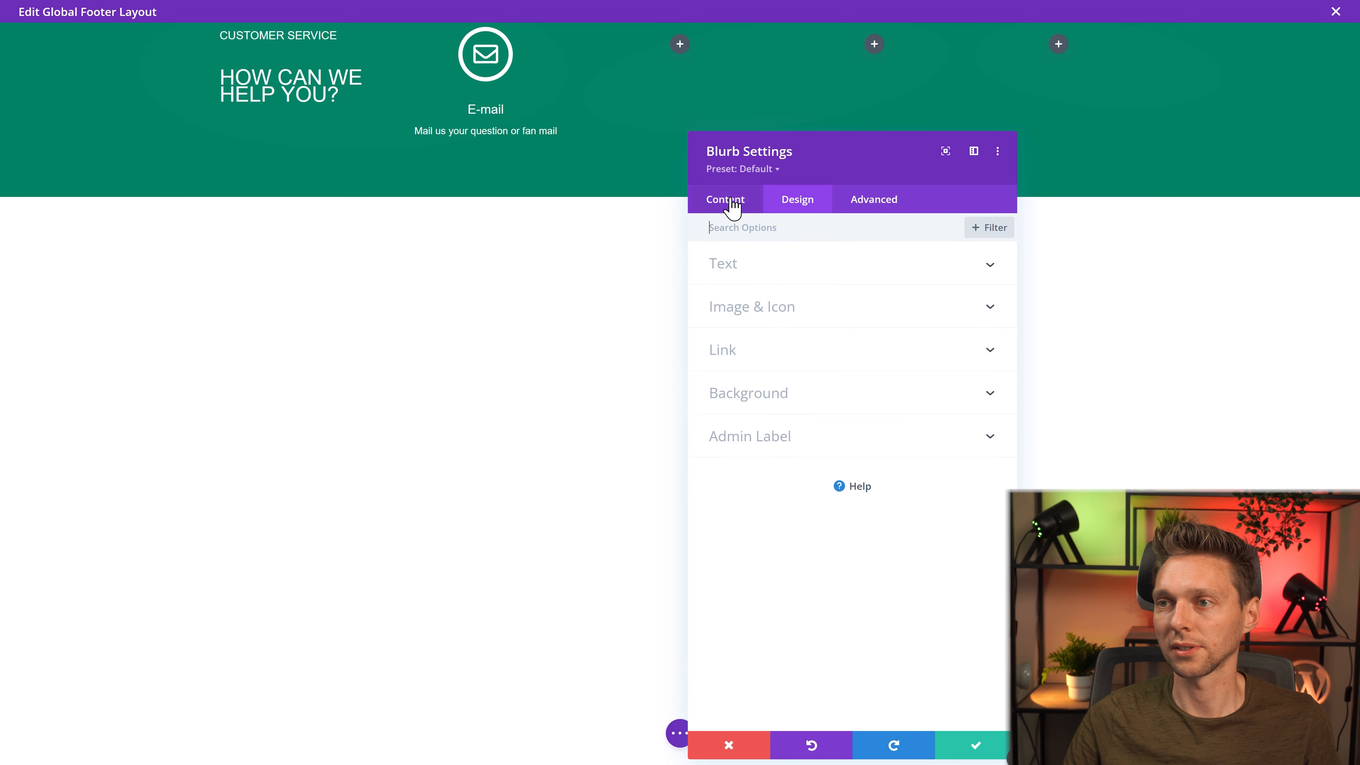
pyautogui.click(761, 408)
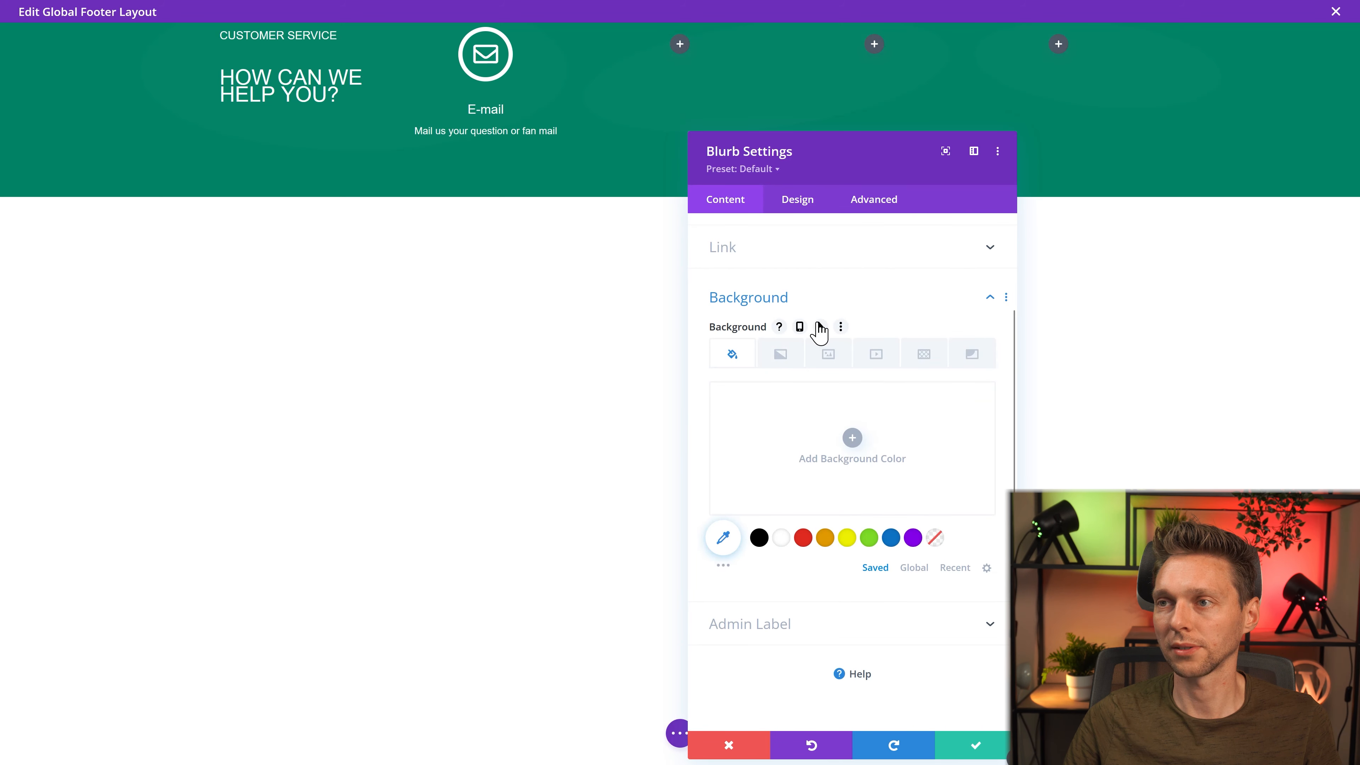
pyautogui.click(819, 328)
pyautogui.click(916, 356)
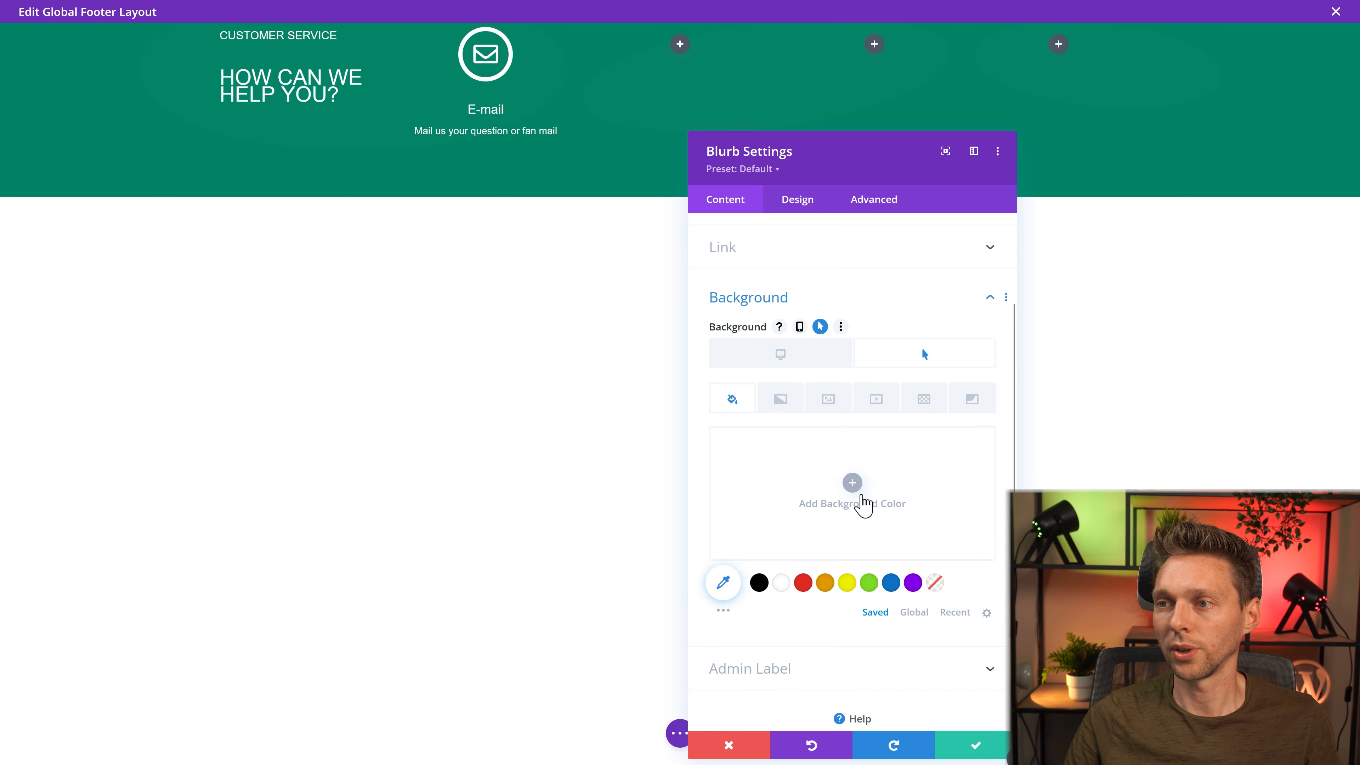
pyautogui.click(913, 612)
pyautogui.click(844, 583)
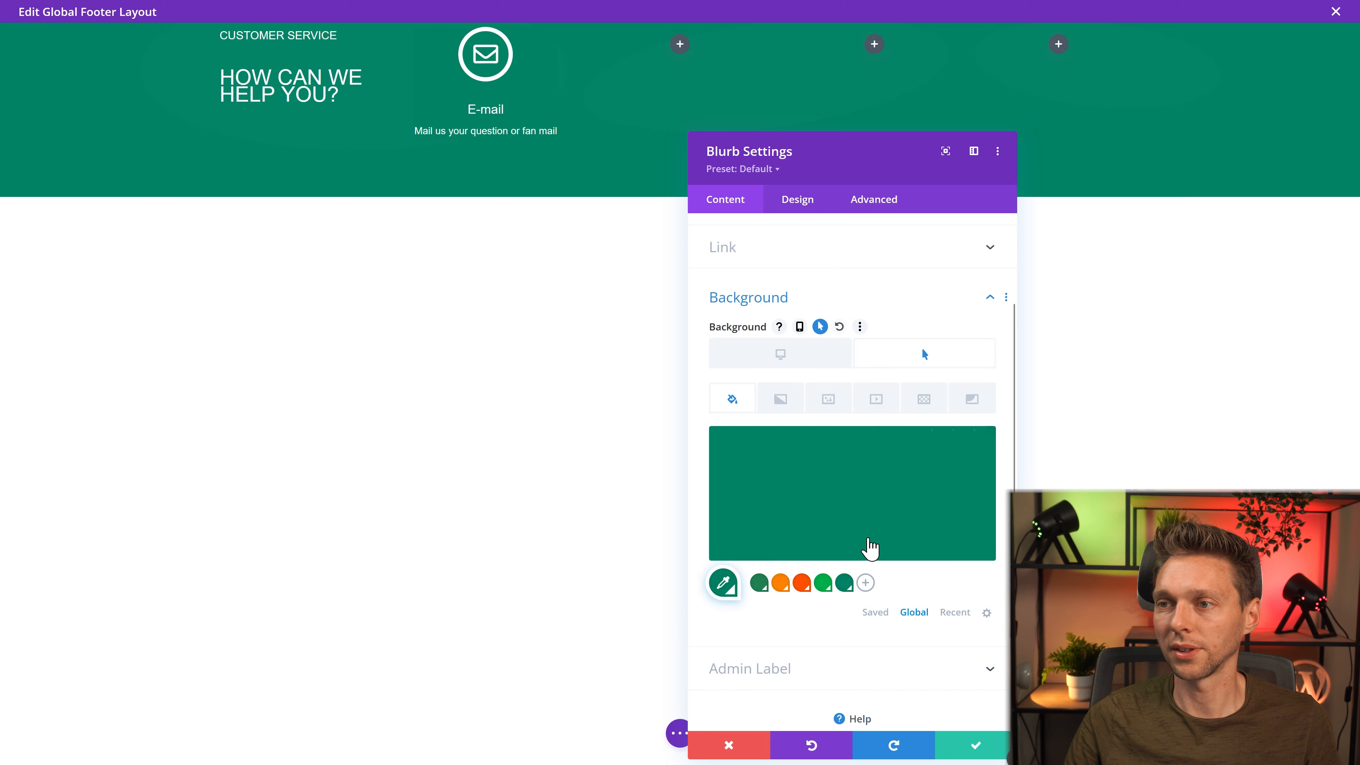
# Step: Replace the blurb's global hover background with a custom colour based on #008264, darkened to a deeper green
pyautogui.click(723, 582)
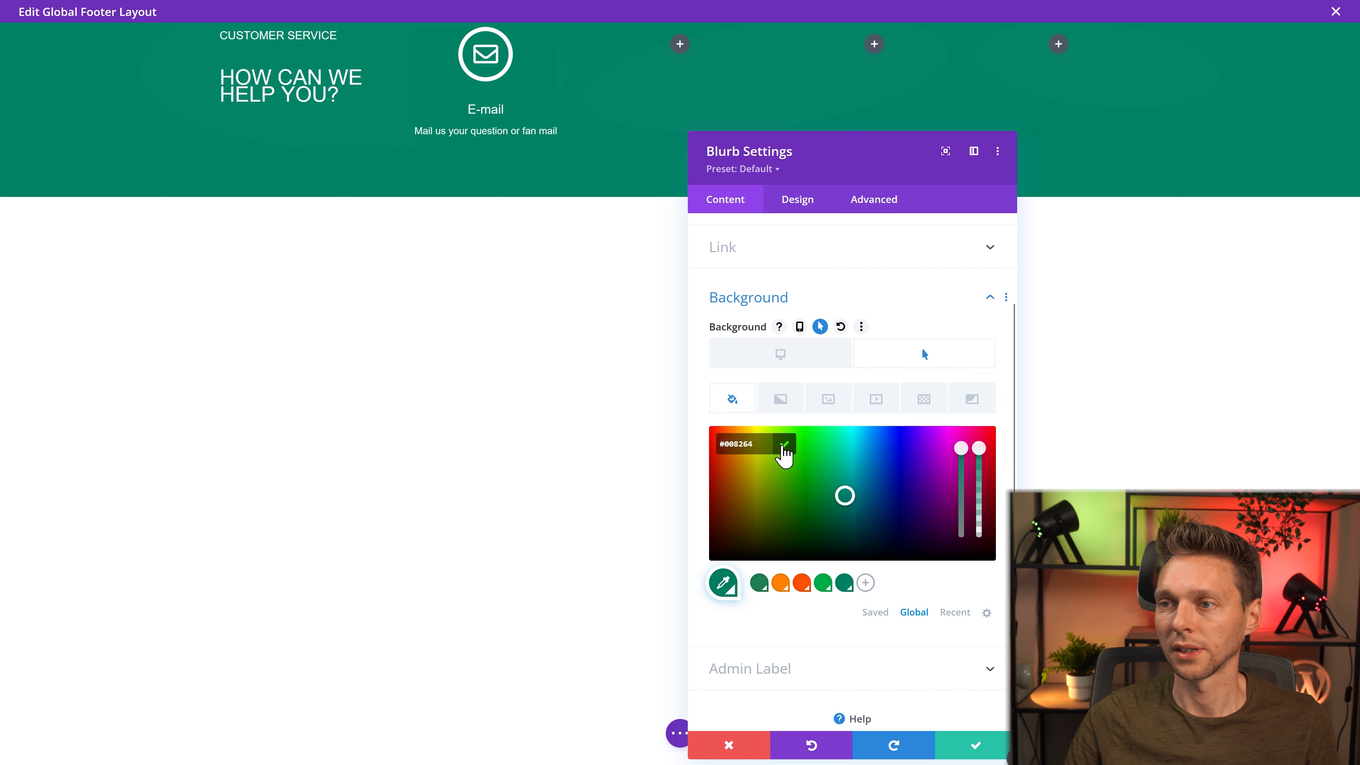
pyautogui.click(783, 444)
pyautogui.click(875, 612)
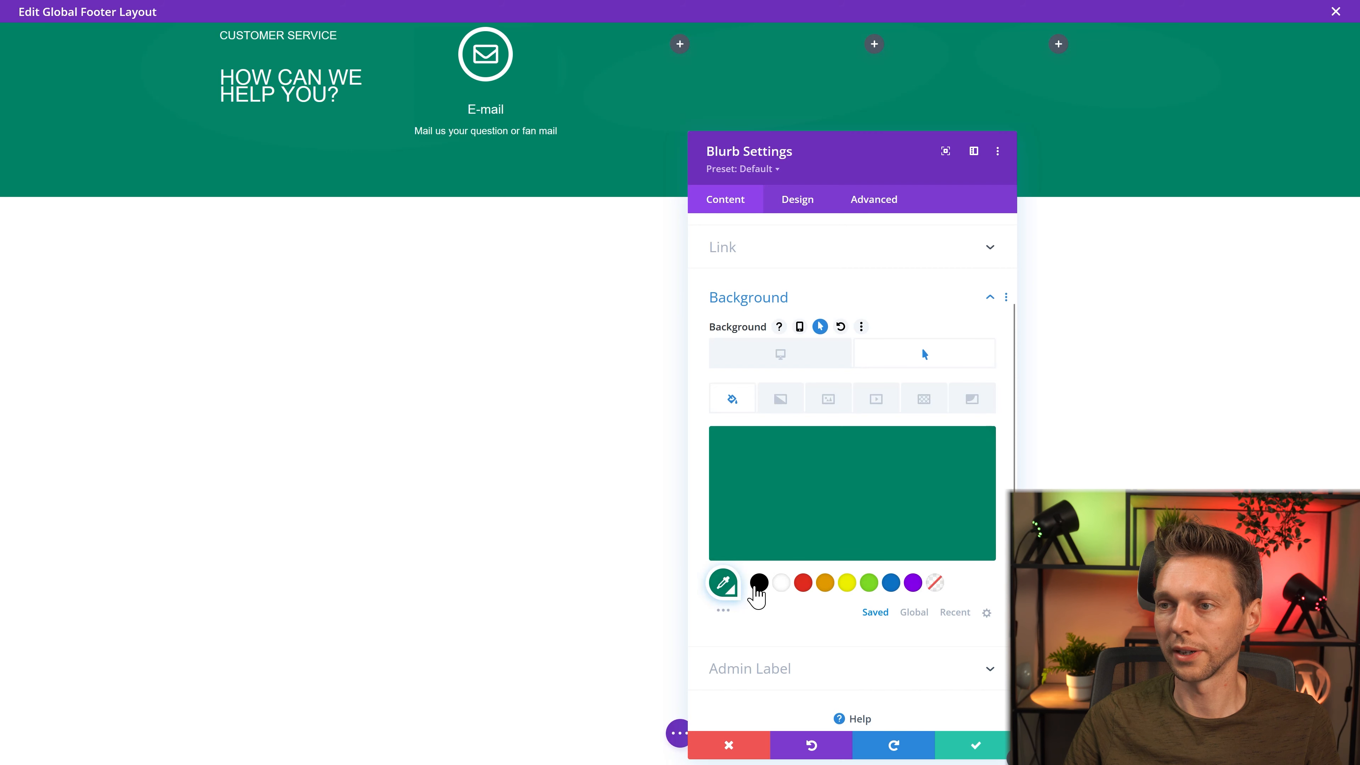
pyautogui.click(724, 584)
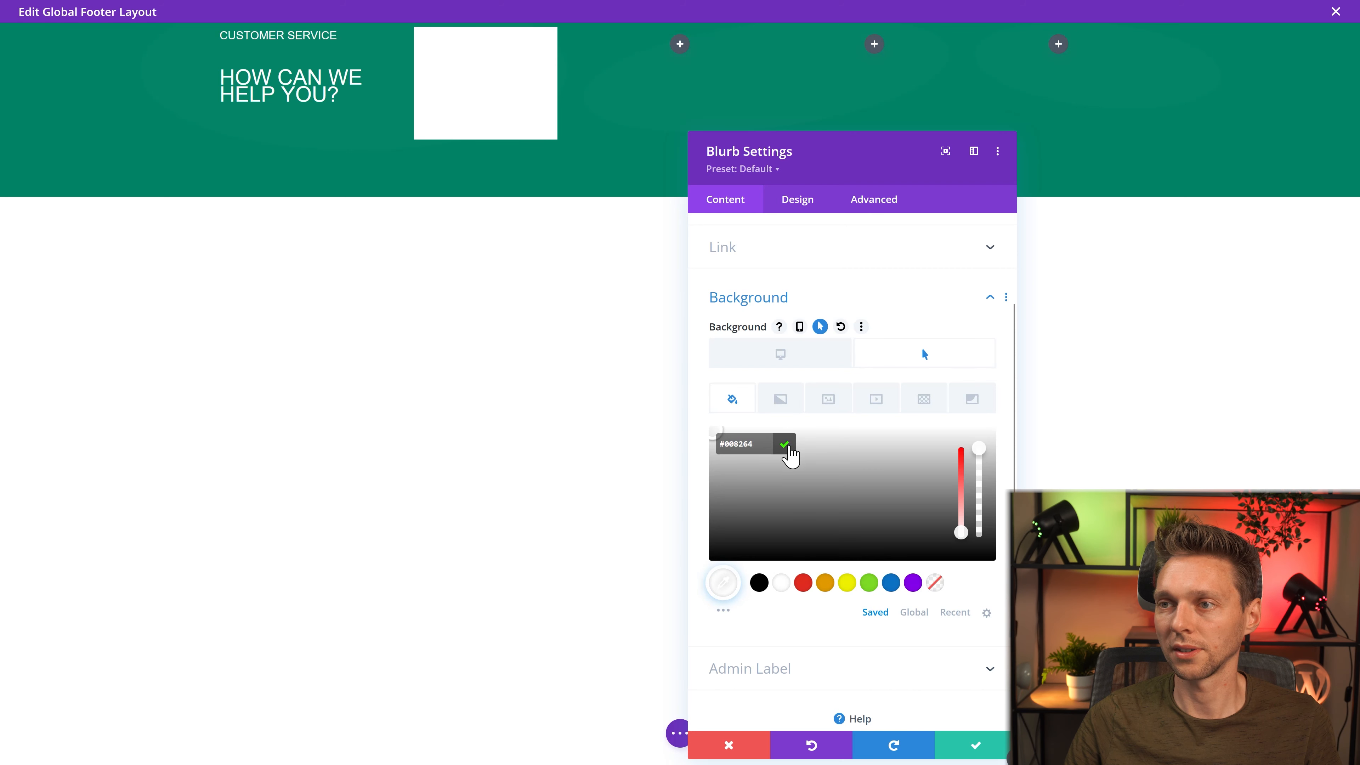
pyautogui.click(785, 445)
pyautogui.click(788, 532)
pyautogui.click(844, 503)
pyautogui.click(761, 358)
pyautogui.click(872, 351)
# Step: Set the E-mail blurb's padding to 25 px on all four sides and save the blurb
pyautogui.click(803, 201)
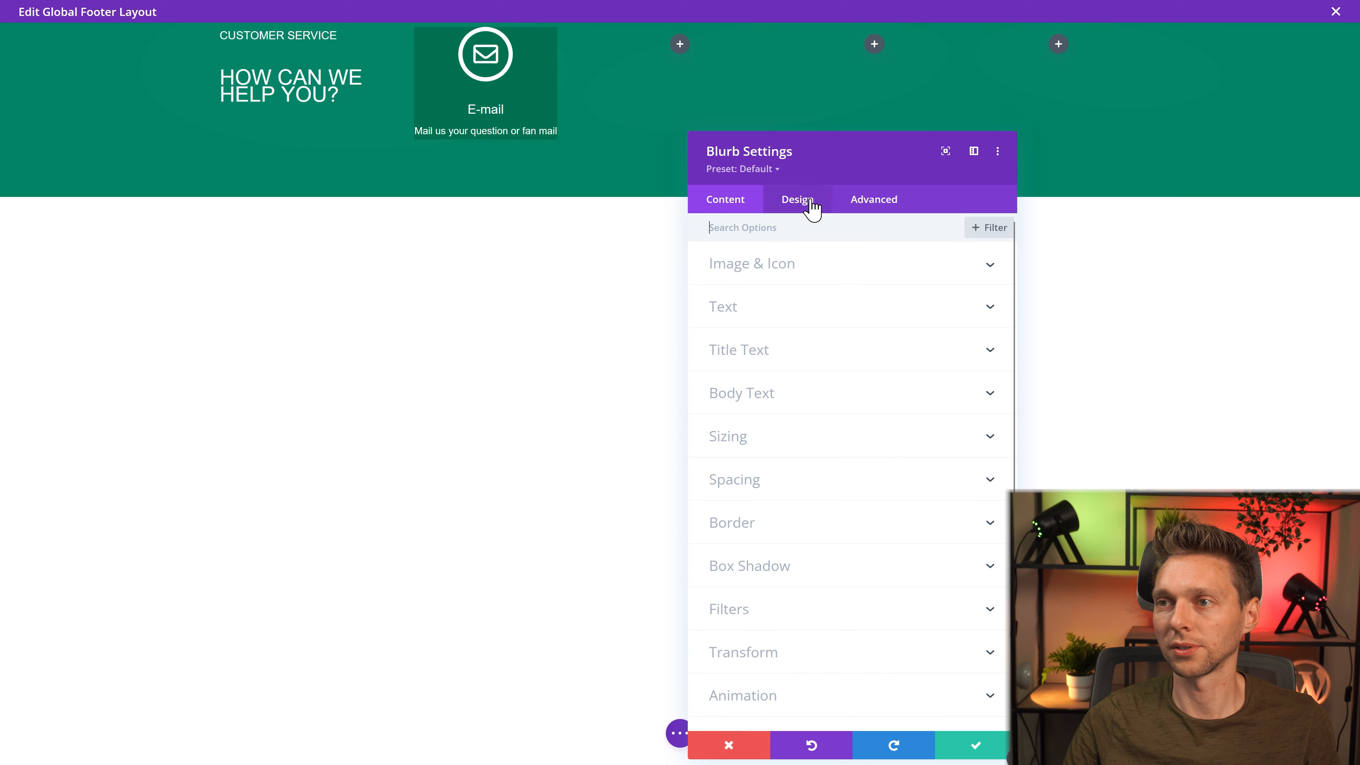
pyautogui.click(751, 480)
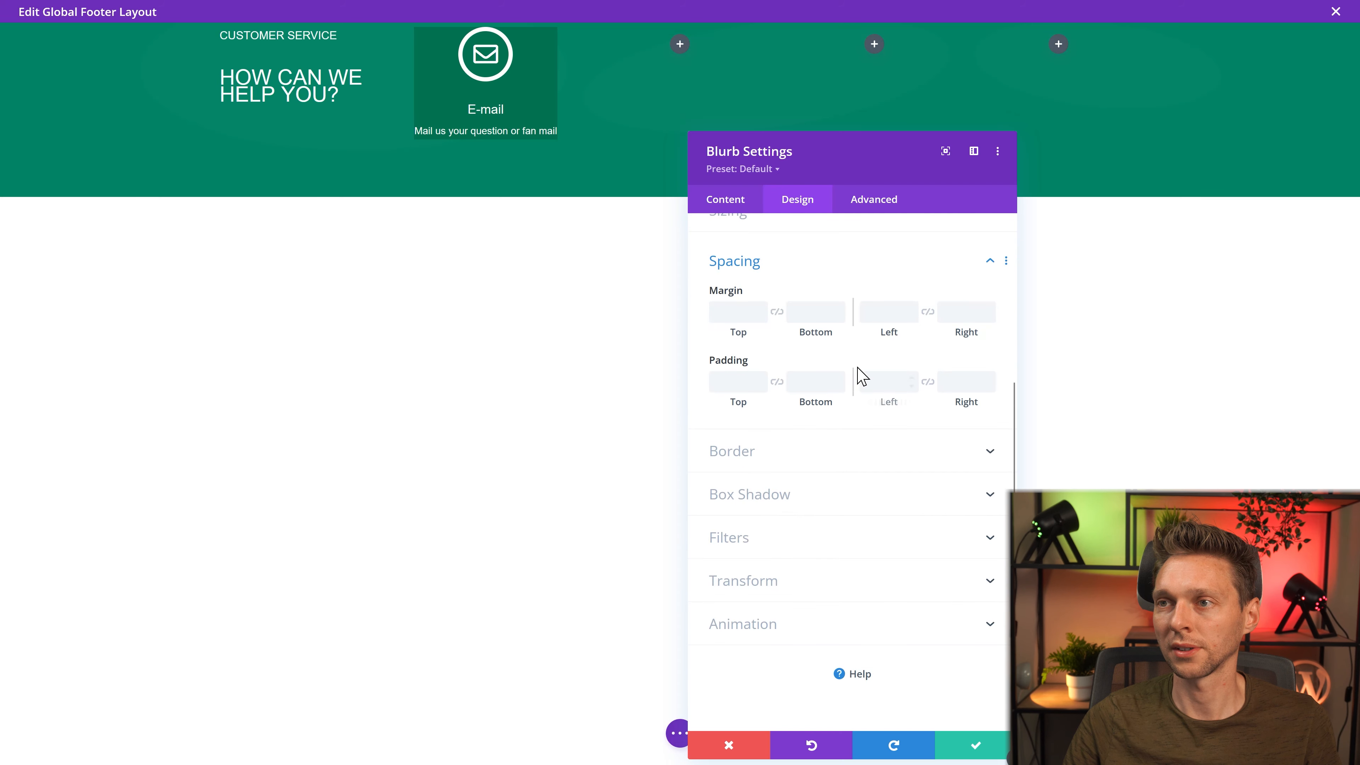
pyautogui.click(893, 317)
pyautogui.click(890, 381)
pyautogui.write('25')
pyautogui.click(927, 382)
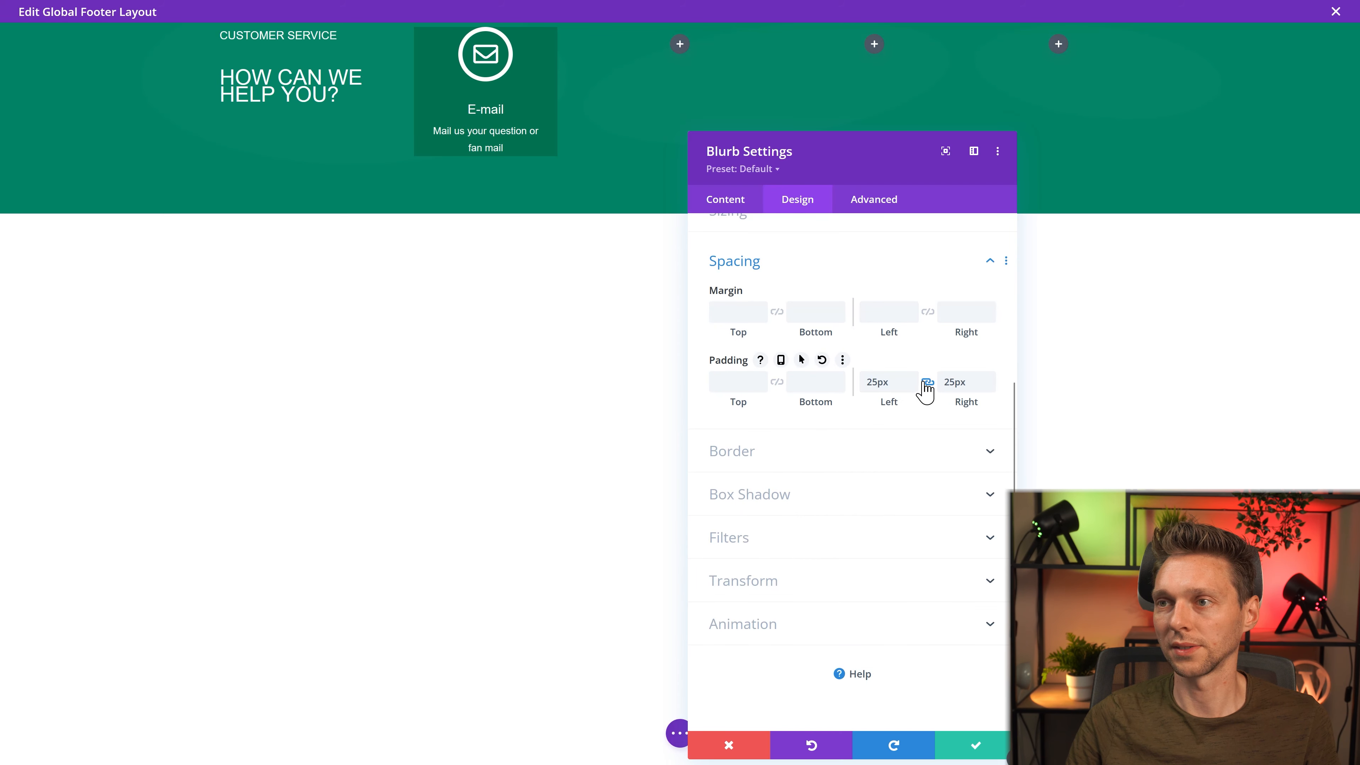
pyautogui.click(736, 387)
pyautogui.write('25')
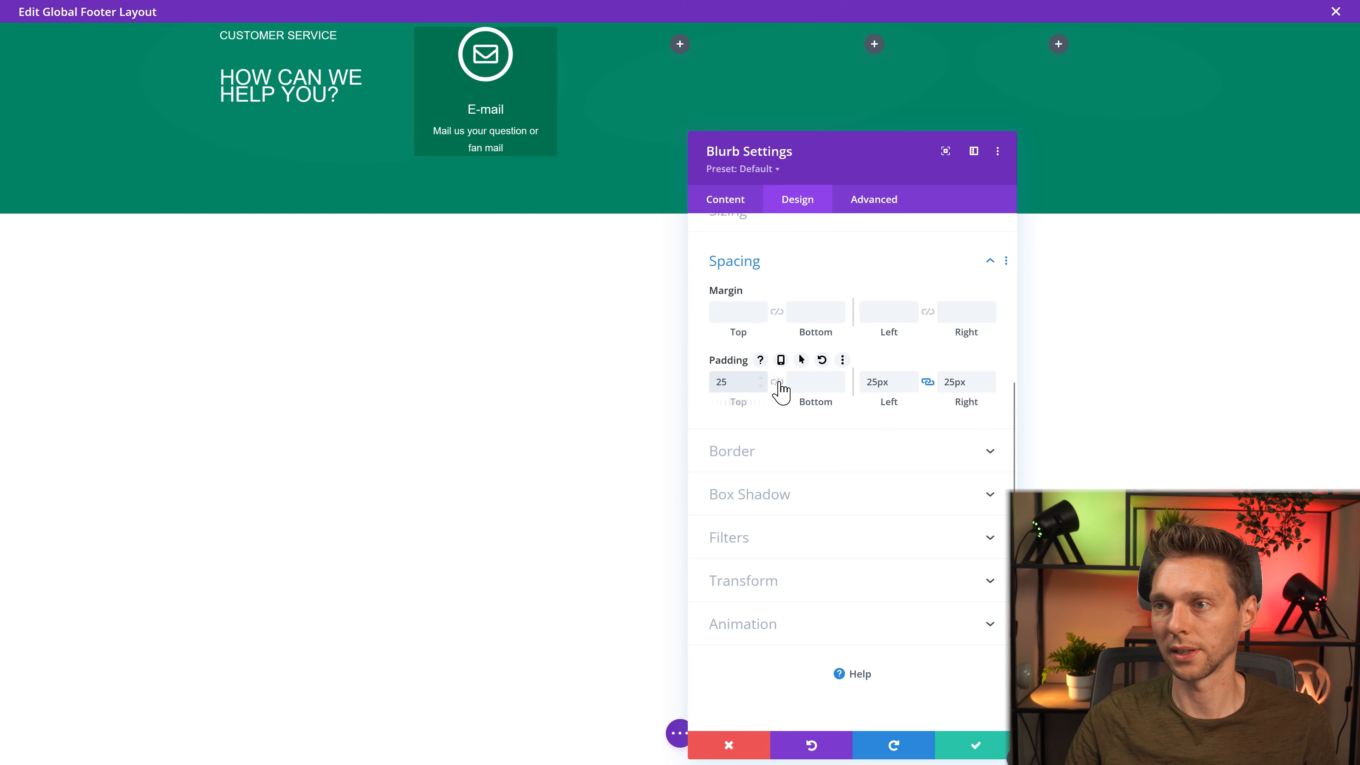
pyautogui.click(777, 381)
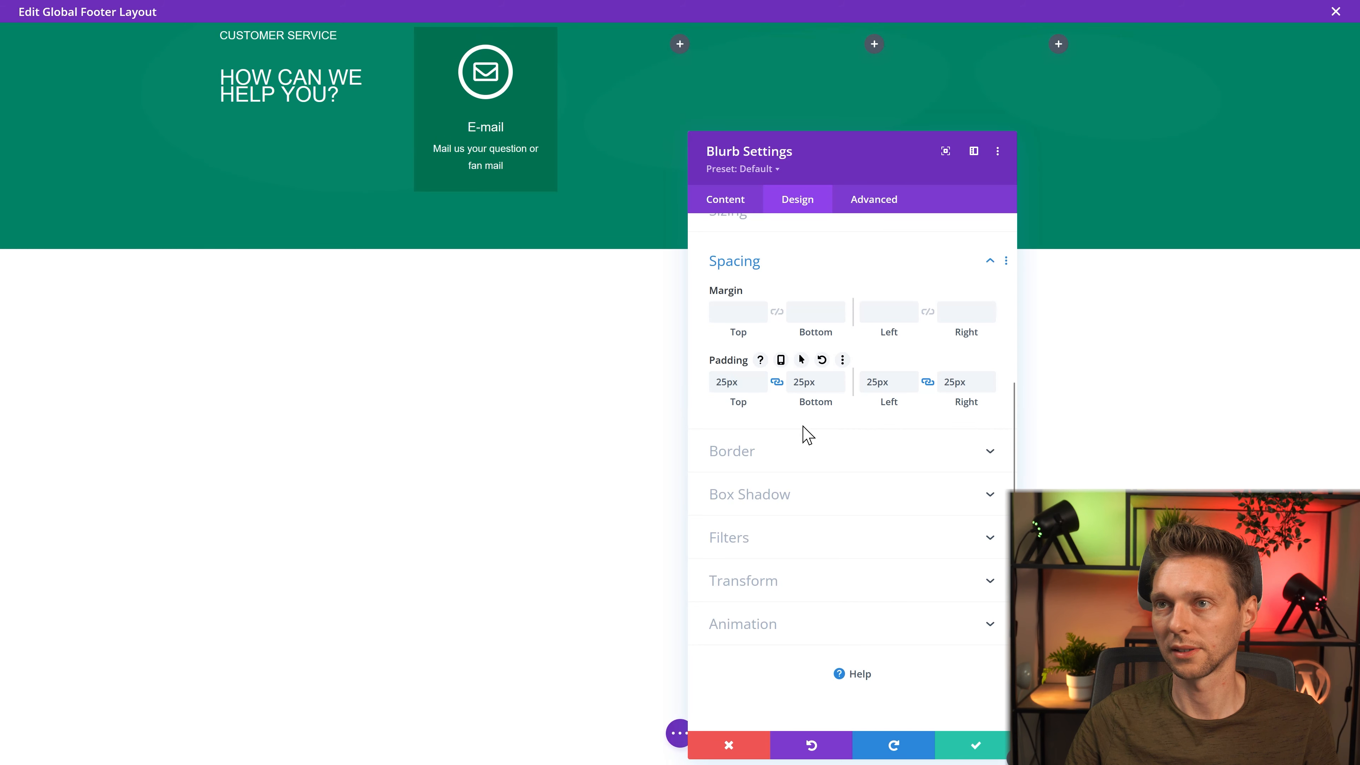
pyautogui.click(777, 468)
pyautogui.click(975, 745)
# Step: Set the second blurb's title to "Whatsapp" and its body to "Prefer to text? No problem!"
pyautogui.write('Whatsapp')
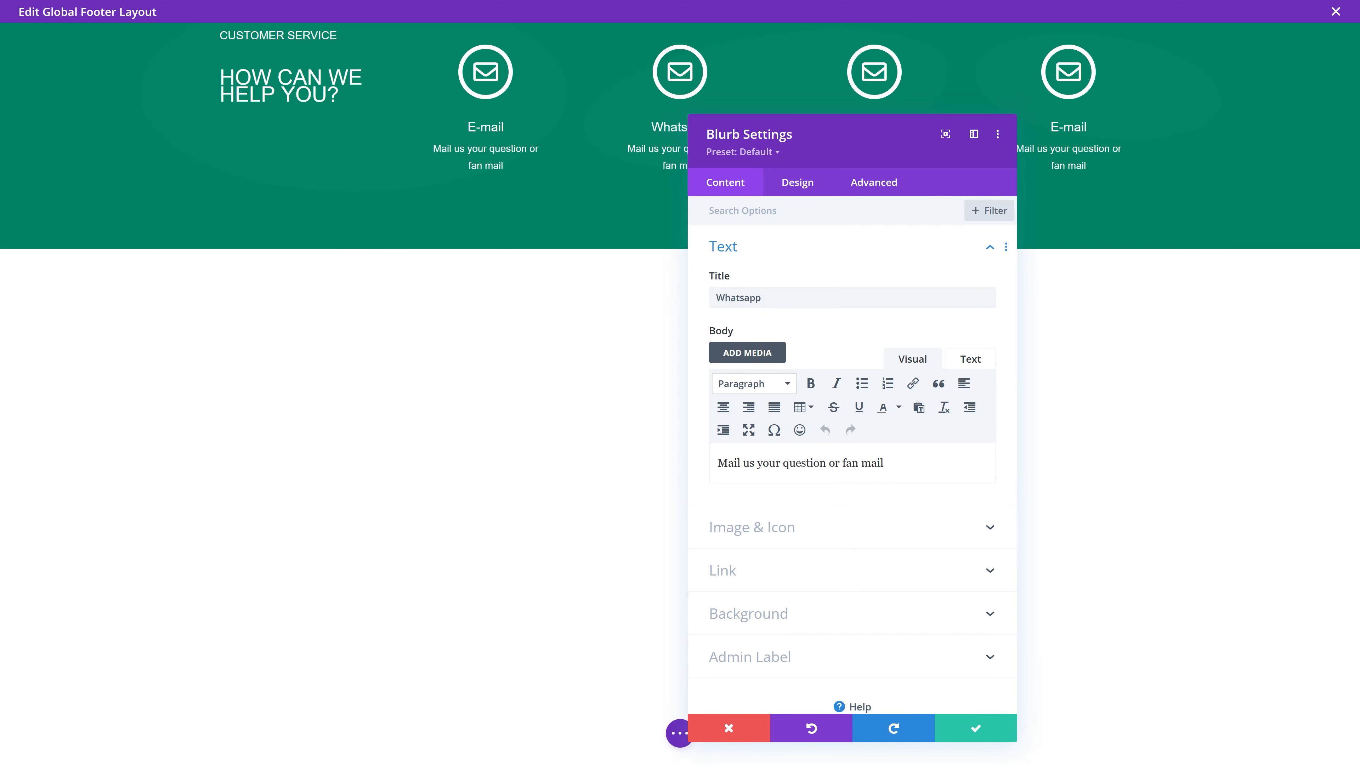
pyautogui.moveTo(886, 462); pyautogui.dragTo(715, 463)
pyautogui.write('Prefer to text? No problem!')
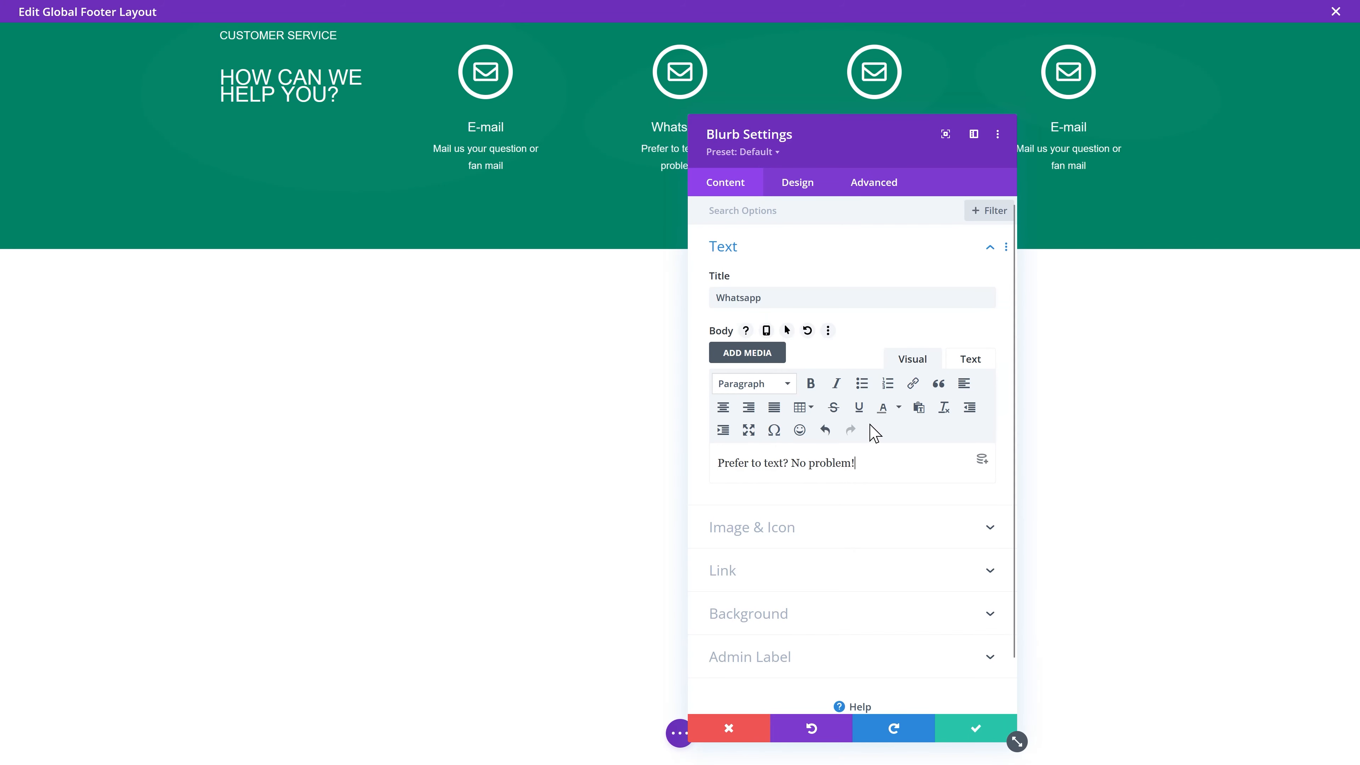
pyautogui.moveTo(863, 294); pyautogui.dragTo(814, 299)
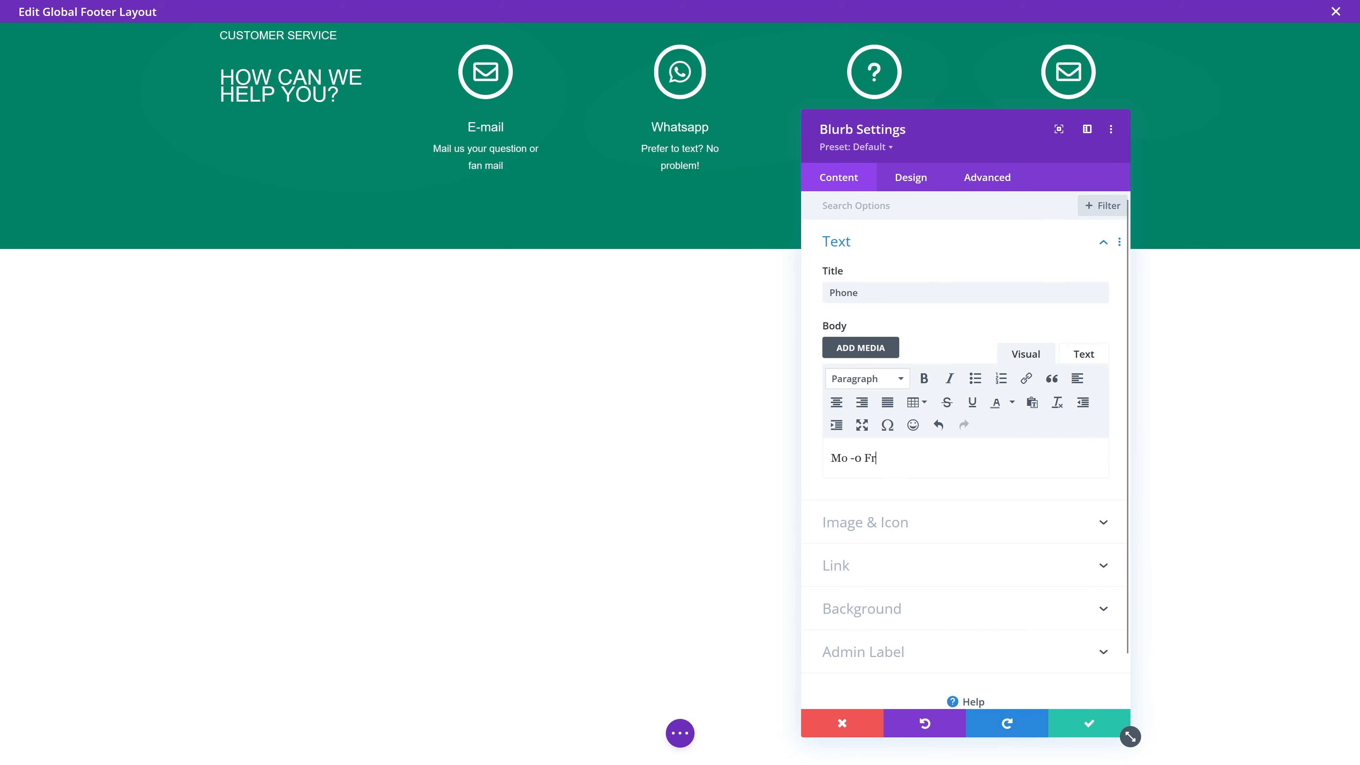
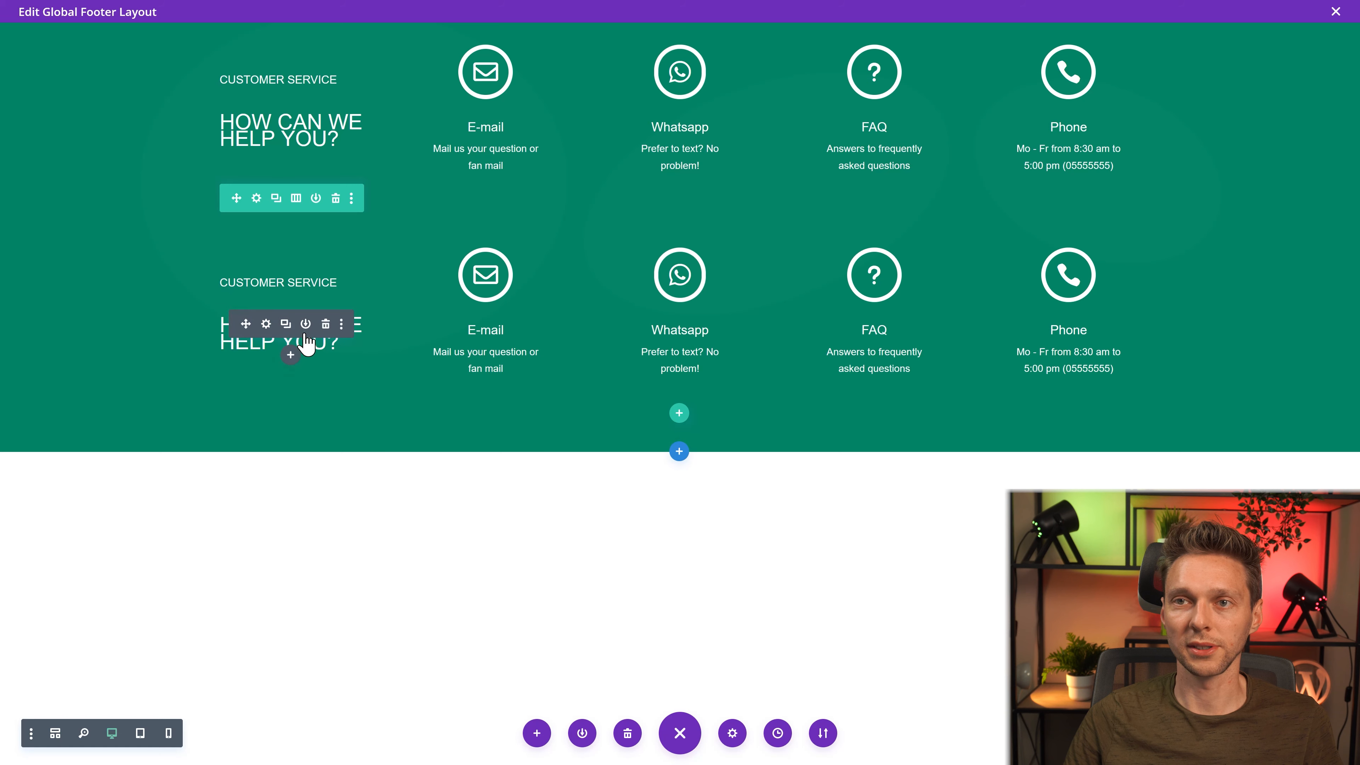
# Step: Delete the "How can we help you?" text in the second row and insert an Image module in that column
pyautogui.click(325, 324)
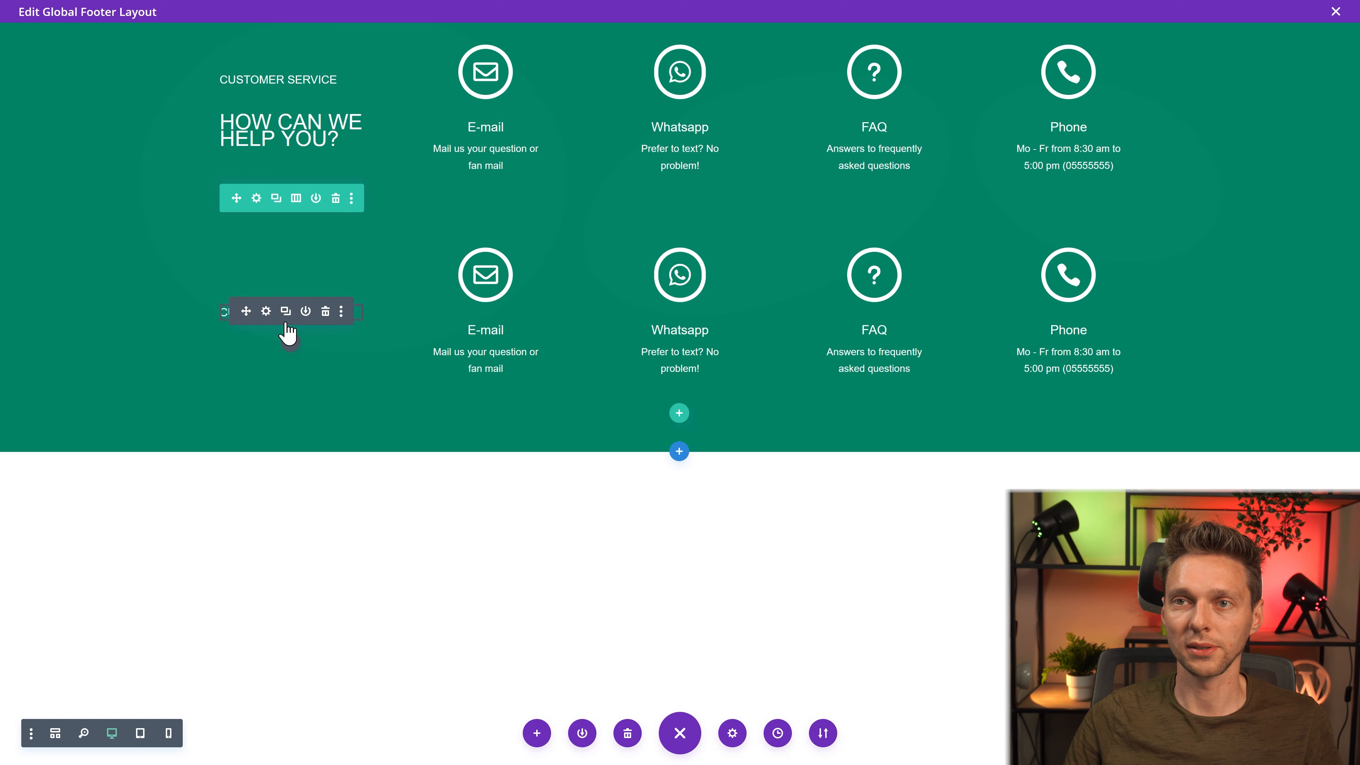
pyautogui.click(291, 342)
pyautogui.write('image')
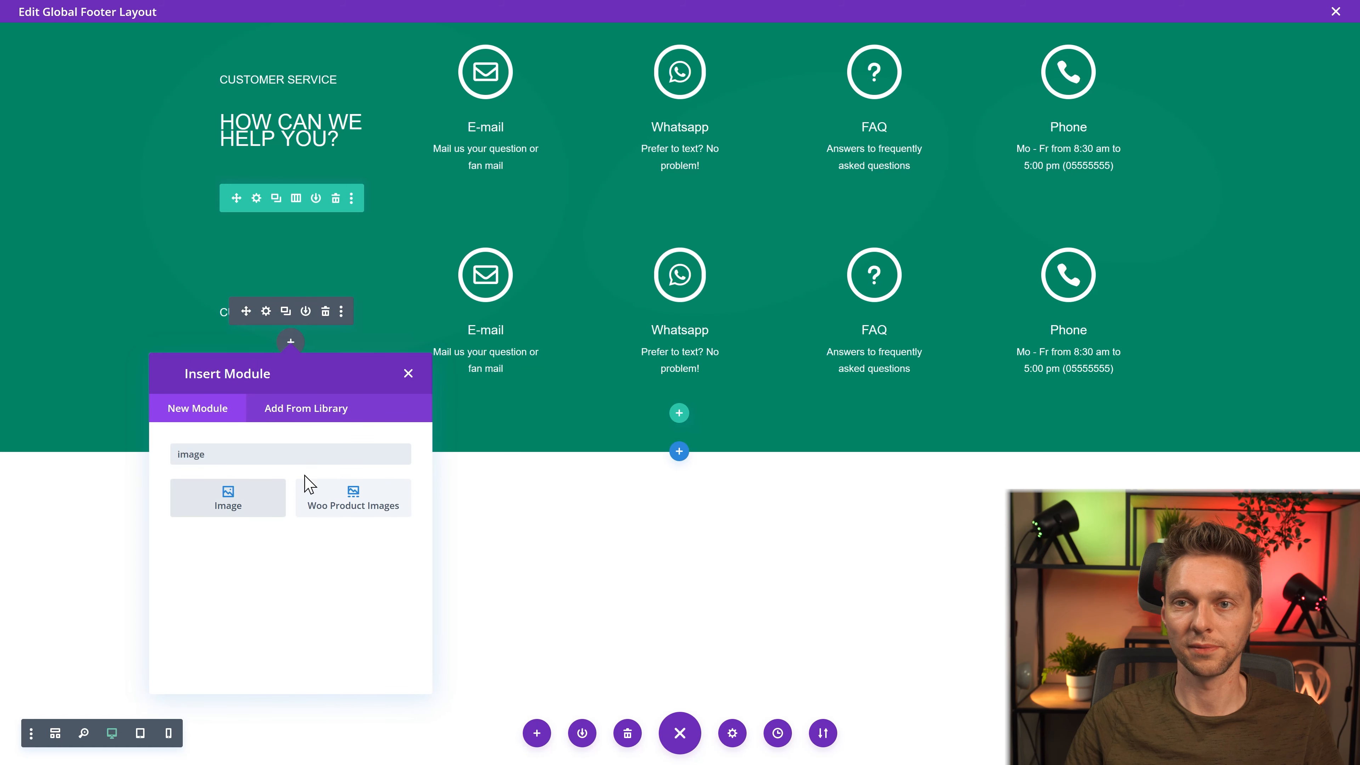
pyautogui.click(221, 505)
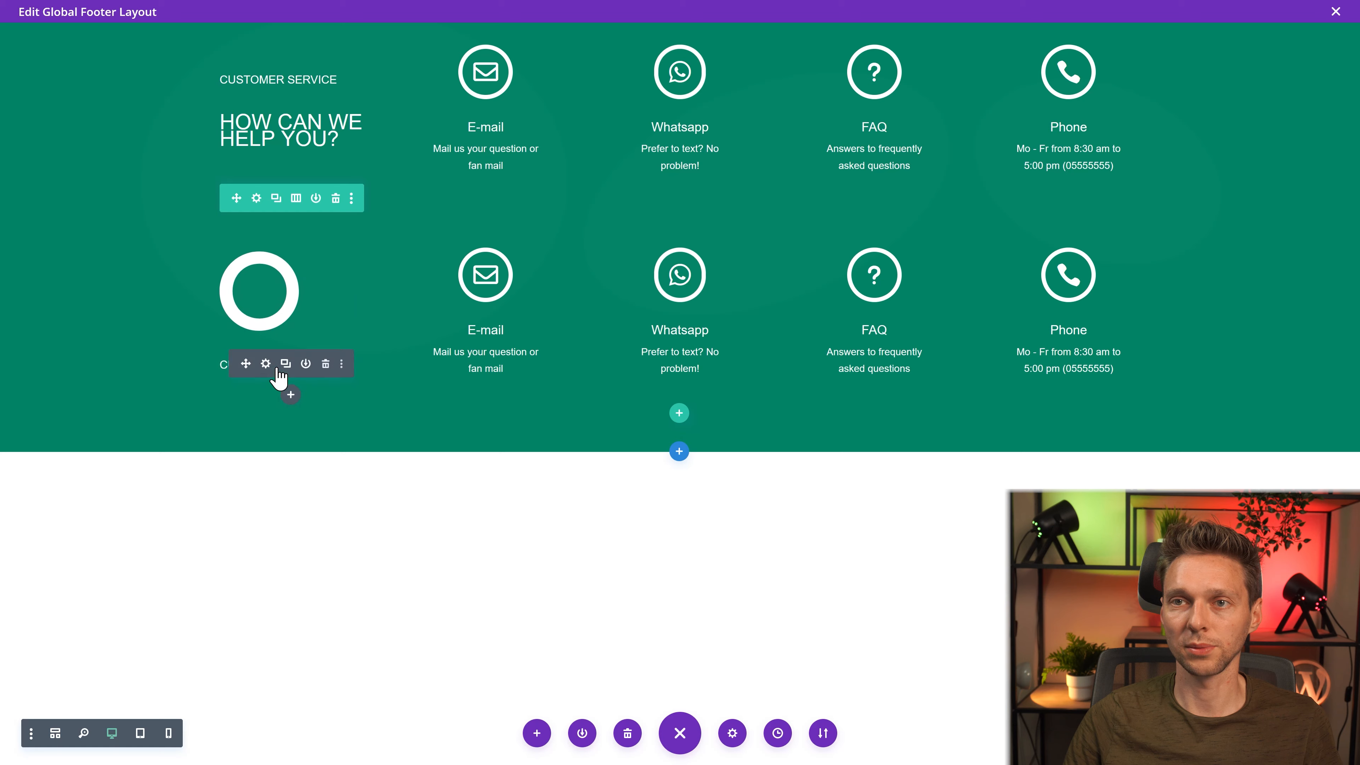
# Step: Replace the "Customer service" text below the ring image with "Create A Fitter World"
pyautogui.click(291, 370)
pyautogui.hotkey('ctrl', 'a')
pyautogui.write('Crea')
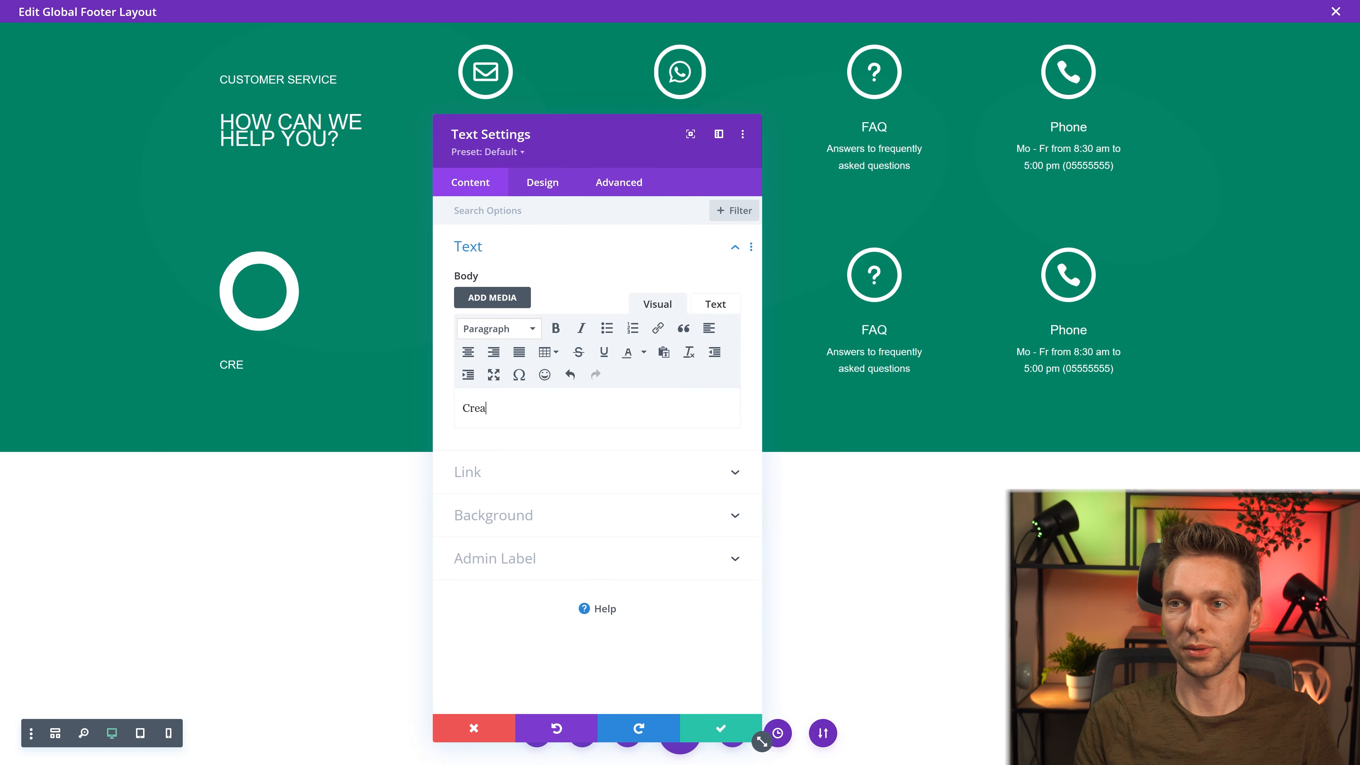
pyautogui.write('te a Fitter World')
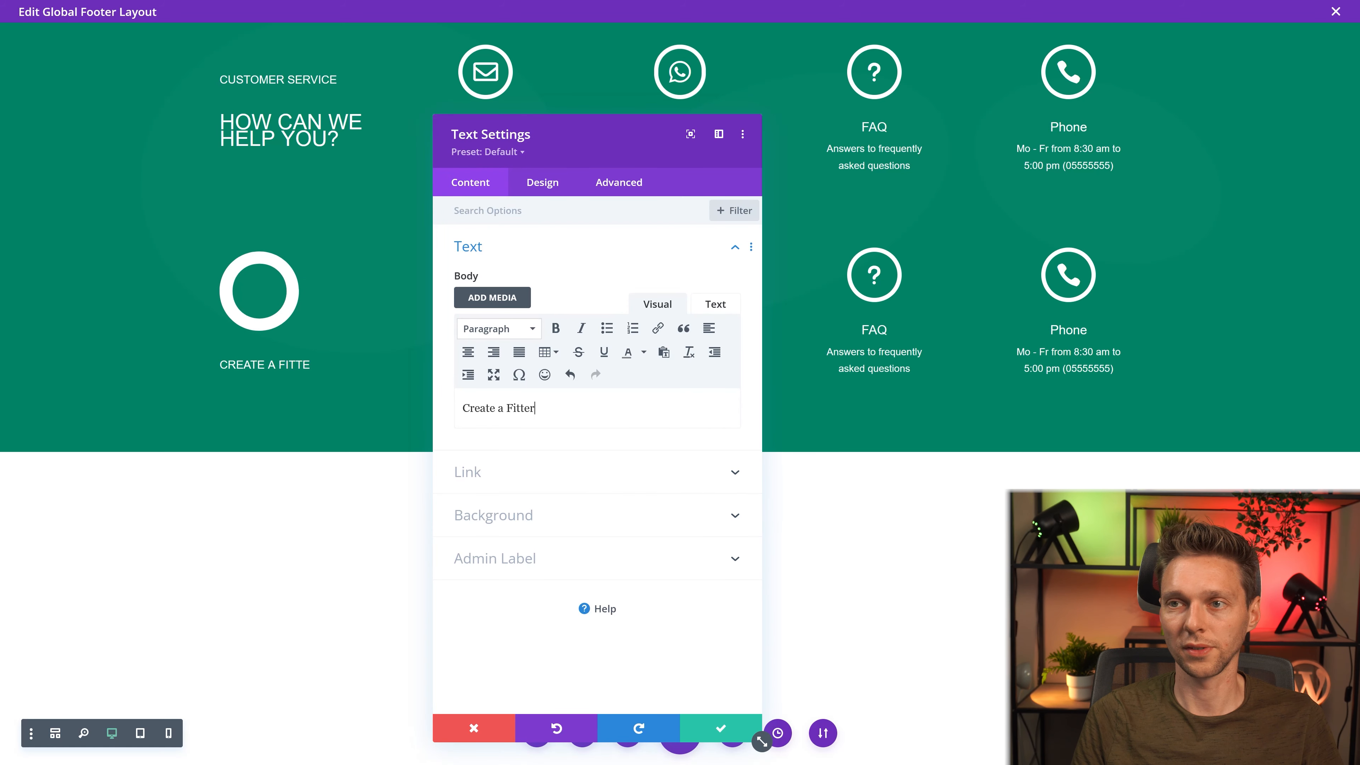
pyautogui.press('Left')
pyautogui.press('Left')
pyautogui.press('BackSpace')
pyautogui.write('A')
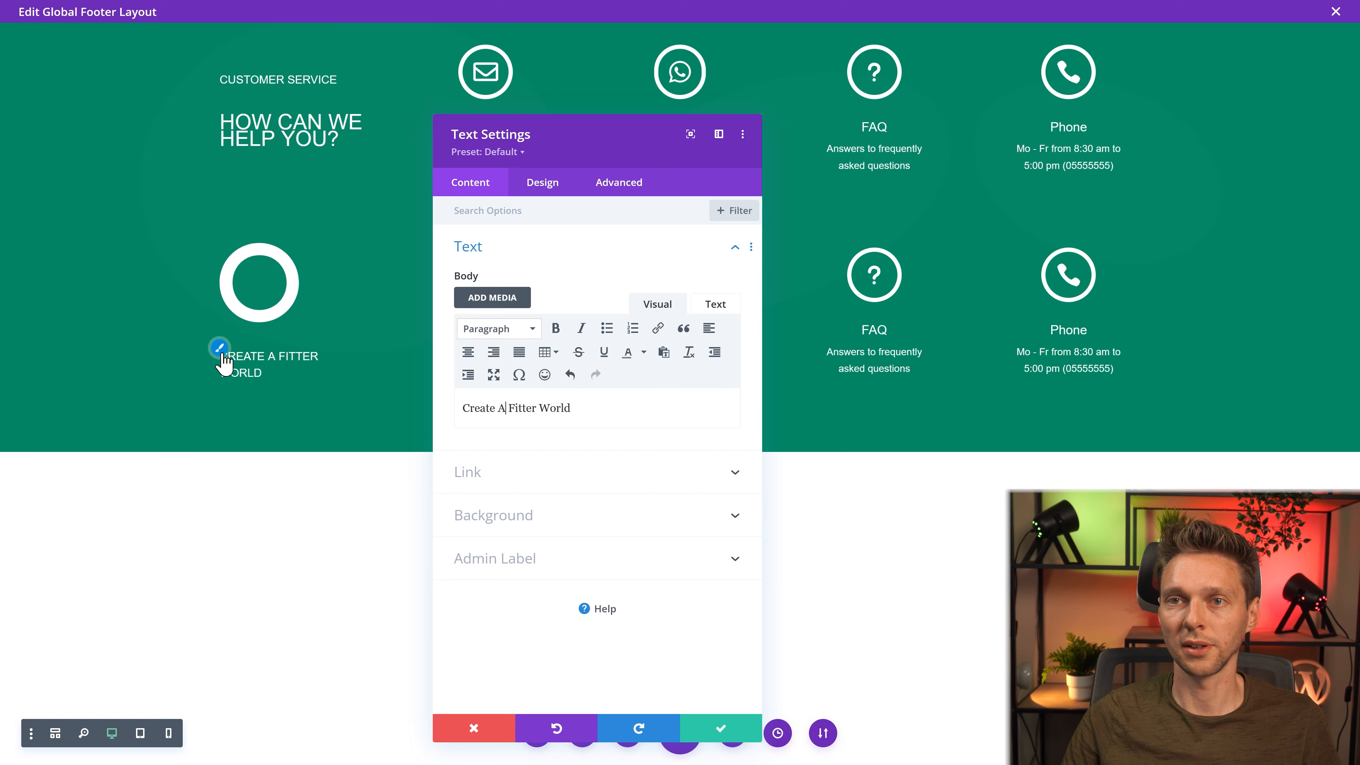
# Step: Enlarge the "Create A Fitter World" text, center it and save the module
pyautogui.click(542, 182)
pyautogui.click(469, 246)
pyautogui.scroll(-2, 605, 452)
pyautogui.moveTo(485, 424); pyautogui.dragTo(500, 425)
pyautogui.scroll(-3, 598, 482)
pyautogui.click(597, 536)
pyautogui.click(720, 729)
# Step: Center the ring image in its column and save the image settings
pyautogui.click(262, 282)
pyautogui.click(546, 190)
pyautogui.click(496, 252)
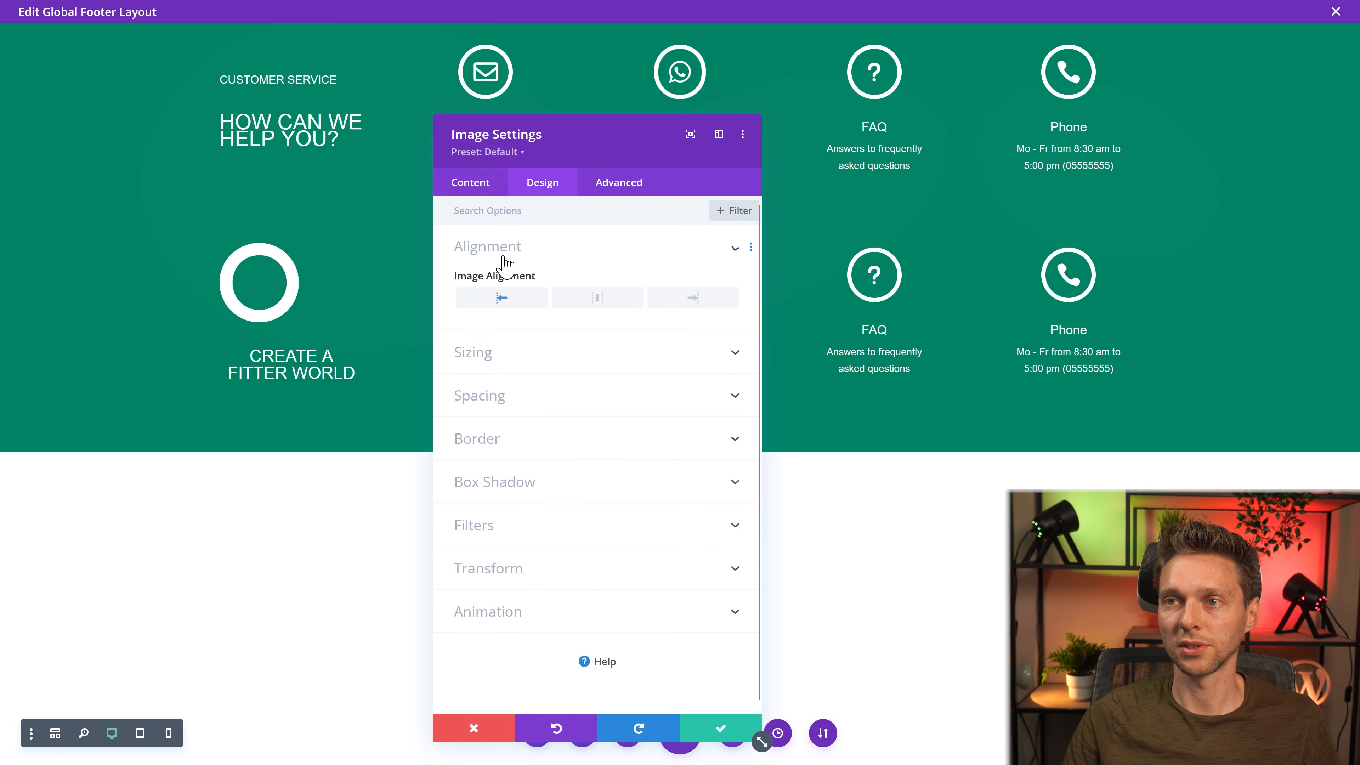
pyautogui.click(569, 303)
pyautogui.click(721, 730)
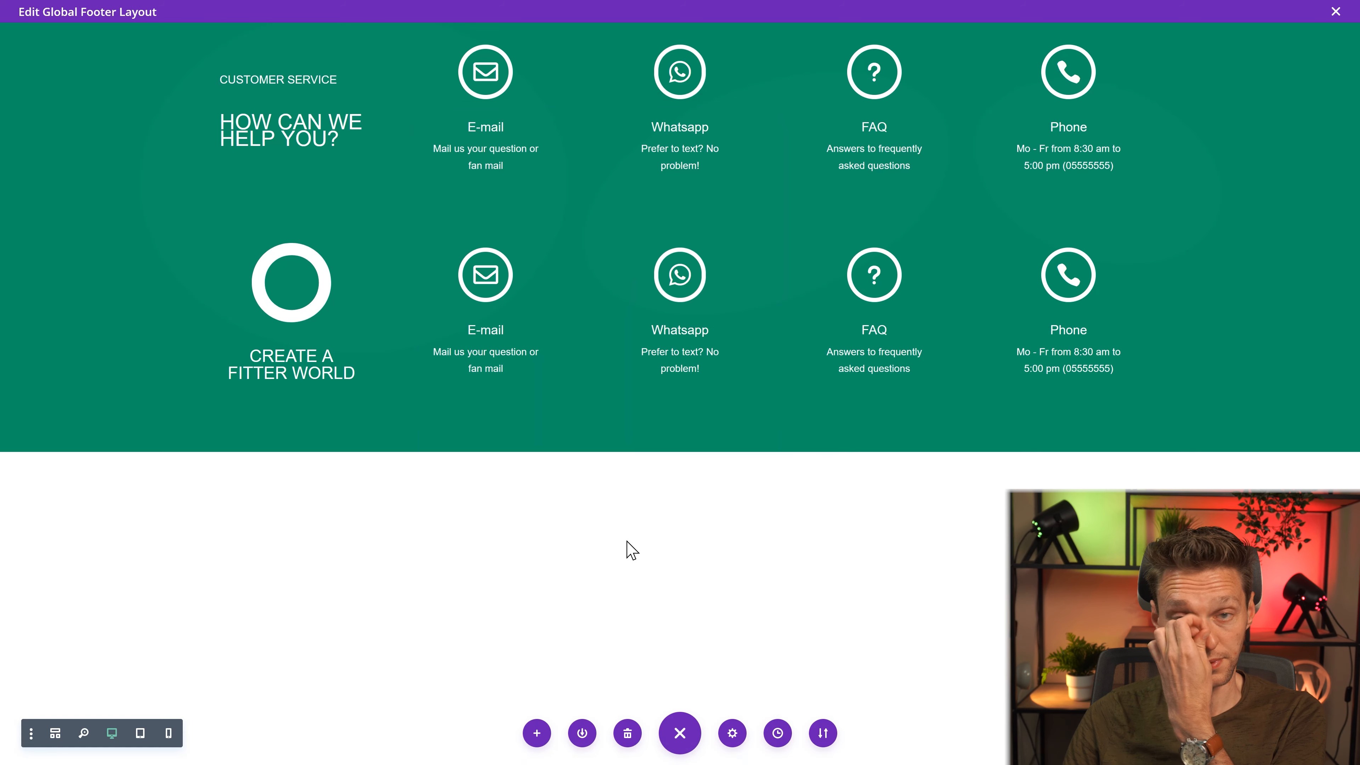
# Step: Replace the second row's E-mail blurb with a Text module containing the Heading 3 "Our products"
pyautogui.moveTo(508, 310)
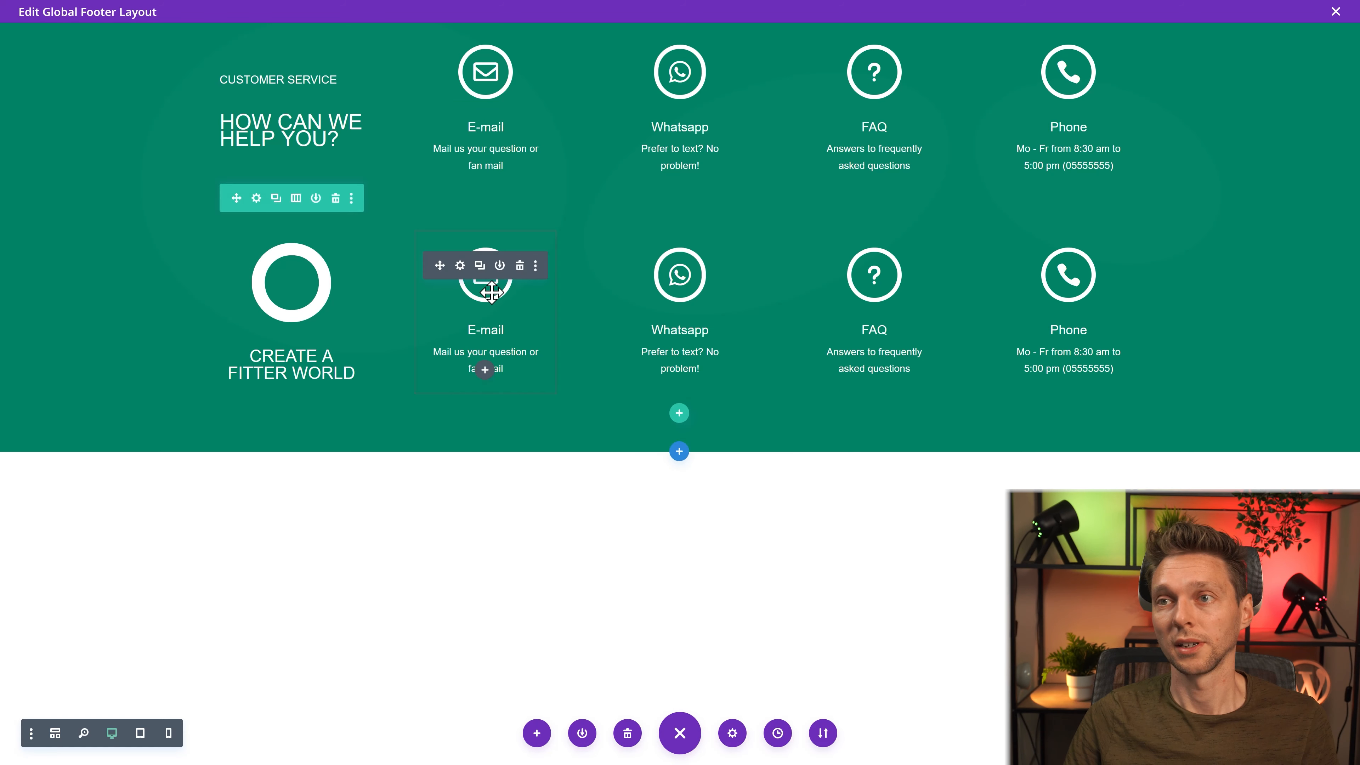
pyautogui.click(520, 268)
pyautogui.click(485, 241)
pyautogui.write('text')
pyautogui.press('Return')
pyautogui.hotkey('ctrl', 'a')
pyautogui.click(498, 329)
pyautogui.click(495, 429)
pyautogui.write('Our products')
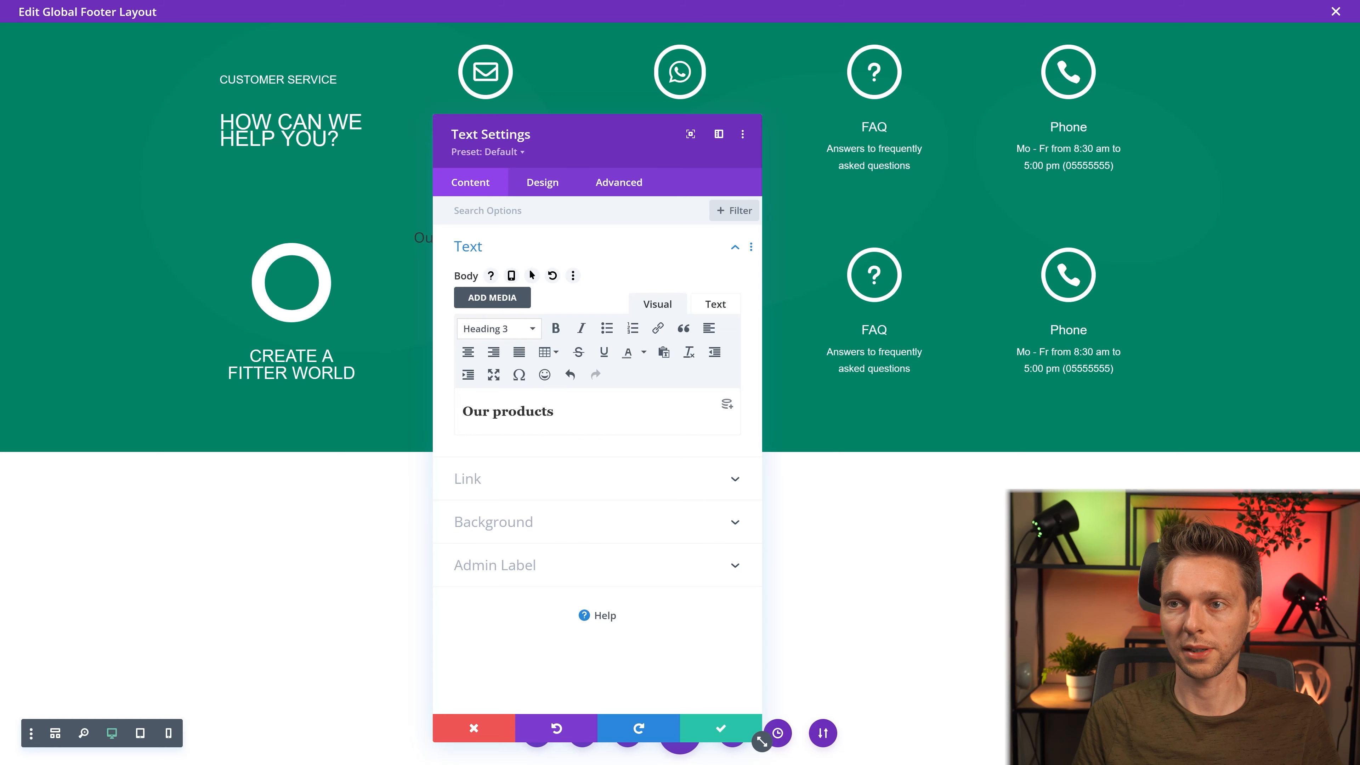
# Step: Add the product links from All products through Collagen beneath the "Our products" heading, as plain lines without bullets
pyautogui.press('Return')
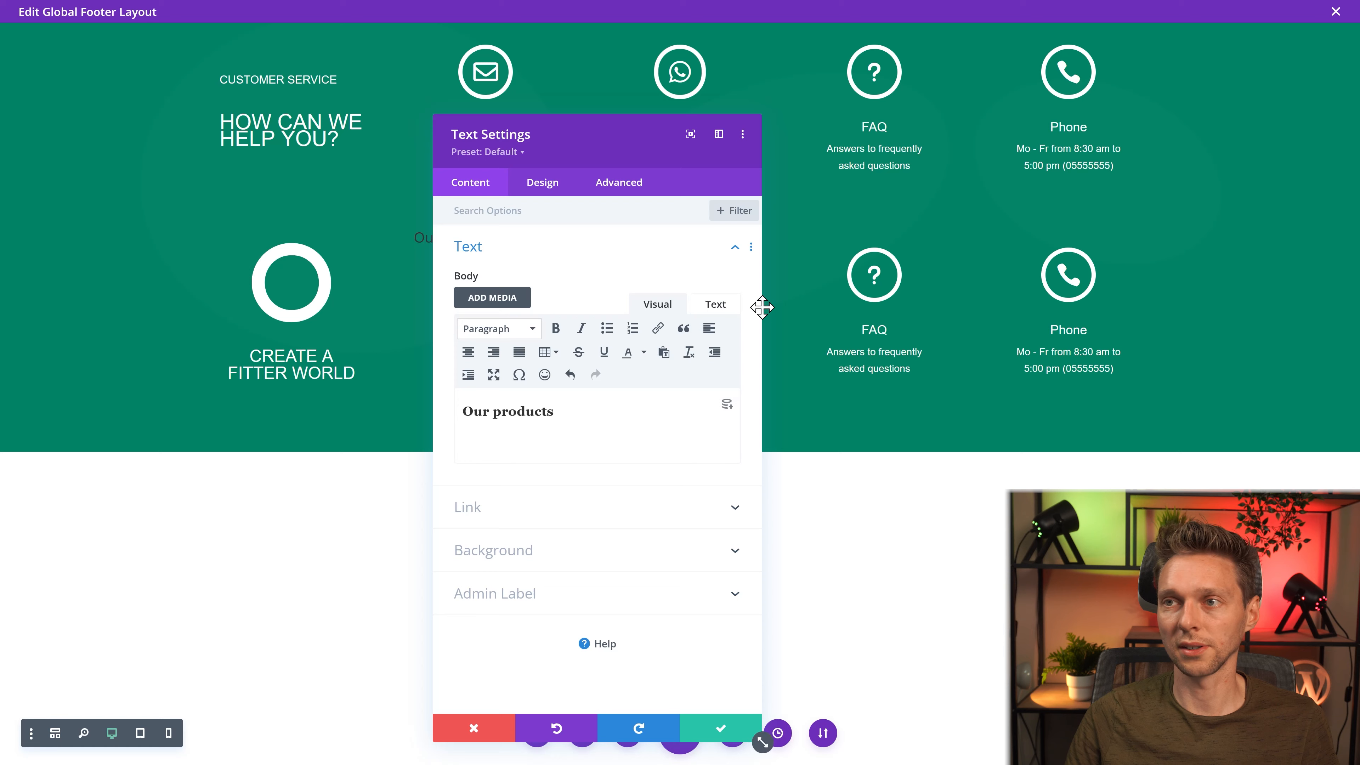
pyautogui.write('All products Protein Shakes Diet Shakes Breakfast Shakes Green Juice Vitamins & Minerals Collagen')
pyautogui.moveTo(535, 549); pyautogui.dragTo(476, 441)
pyautogui.click(607, 327)
pyautogui.click(554, 499)
pyautogui.click(766, 163)
# Step: Remove the blank lines between the product links in the module's HTML source
pyautogui.click(939, 285)
pyautogui.click(788, 357)
pyautogui.press('Delete')
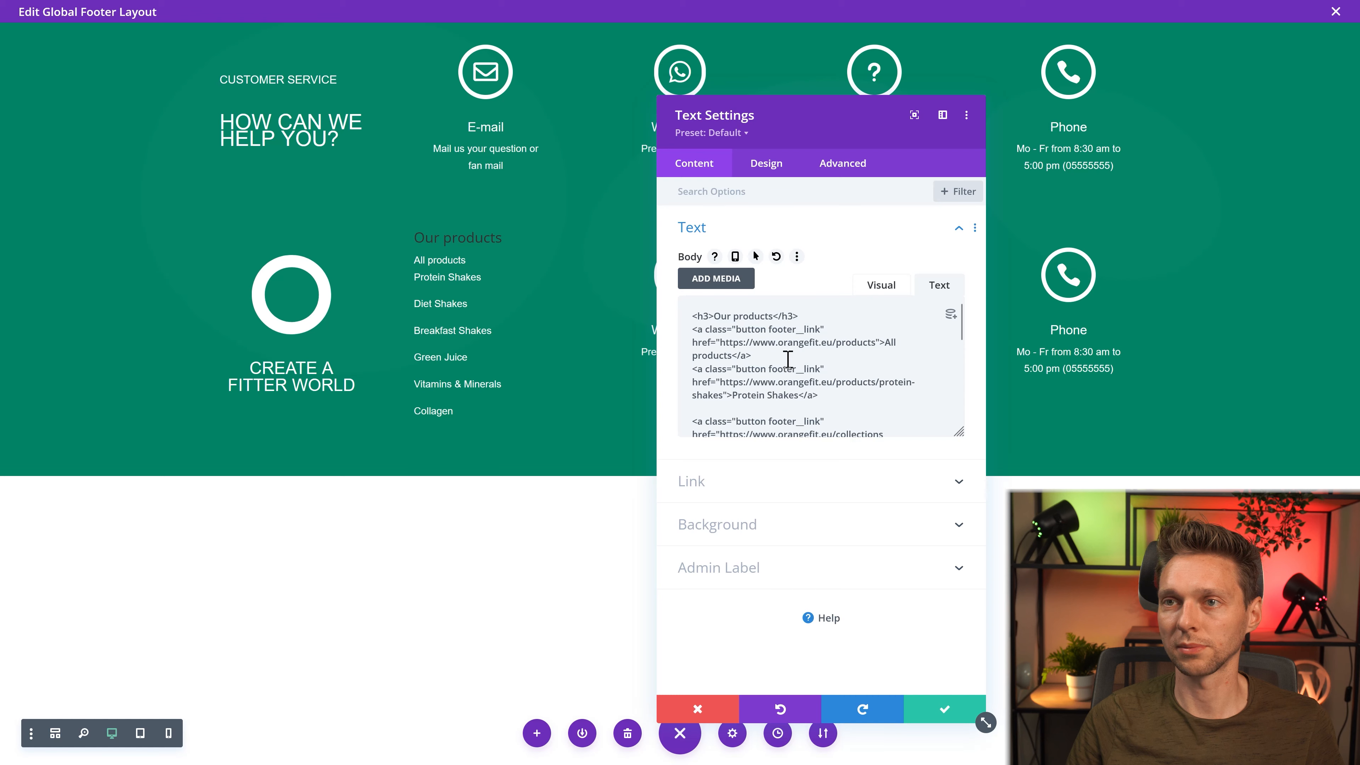
pyautogui.press('Down')
pyautogui.press('End')
pyautogui.press('Down')
pyautogui.press('Down')
pyautogui.press('Delete')
pyautogui.press('Down')
pyautogui.press('Down')
pyautogui.press('Down')
pyautogui.press('Delete')
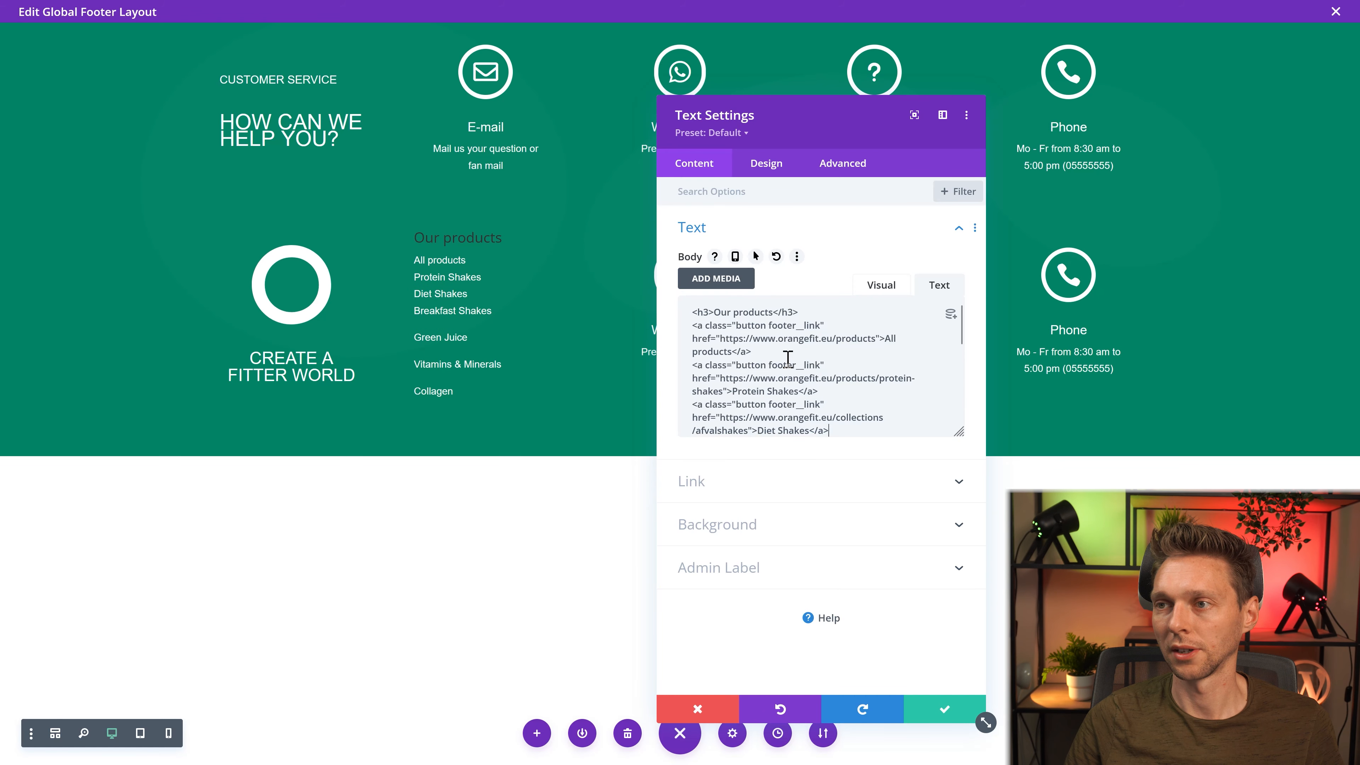
pyautogui.press('Down')
pyautogui.press('Down')
pyautogui.press('Down')
pyautogui.press('Delete')
pyautogui.press('Down')
pyautogui.press('Down')
pyautogui.press('Down')
pyautogui.press('Delete')
pyautogui.press('Down')
pyautogui.press('Down')
pyautogui.press('Down')
pyautogui.press('Delete')
# Step: Make the "Our products" Heading 3 white, set its font to Gilroy Bold and save the module
pyautogui.click(414, 230)
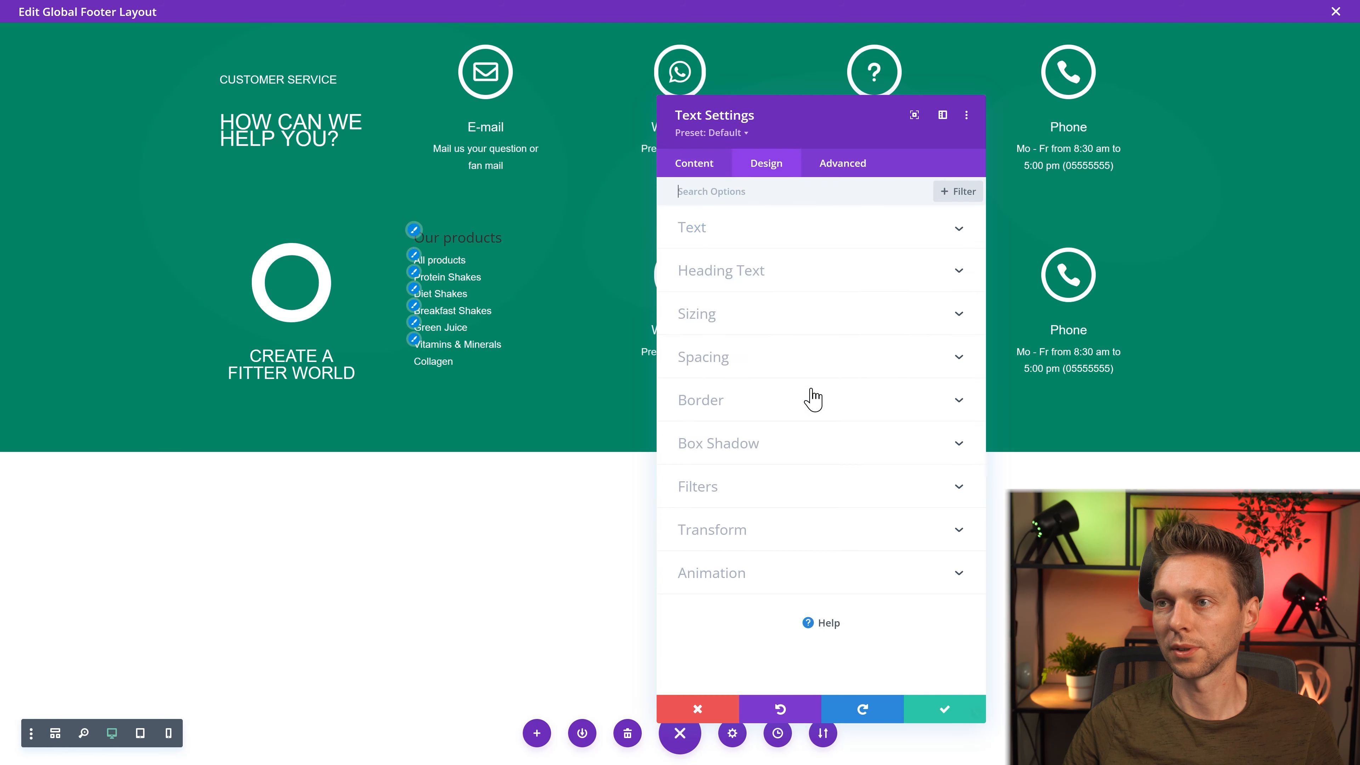
pyautogui.click(750, 520)
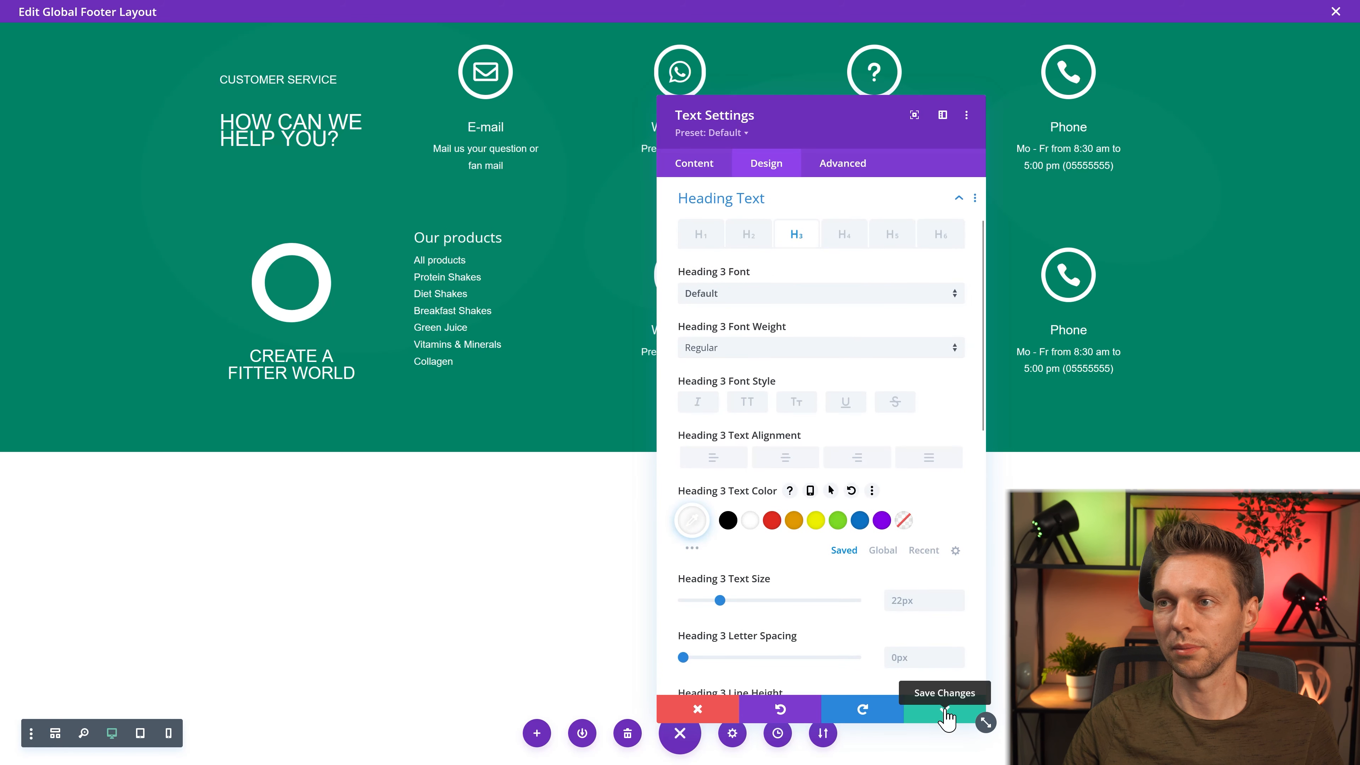
pyautogui.click(728, 292)
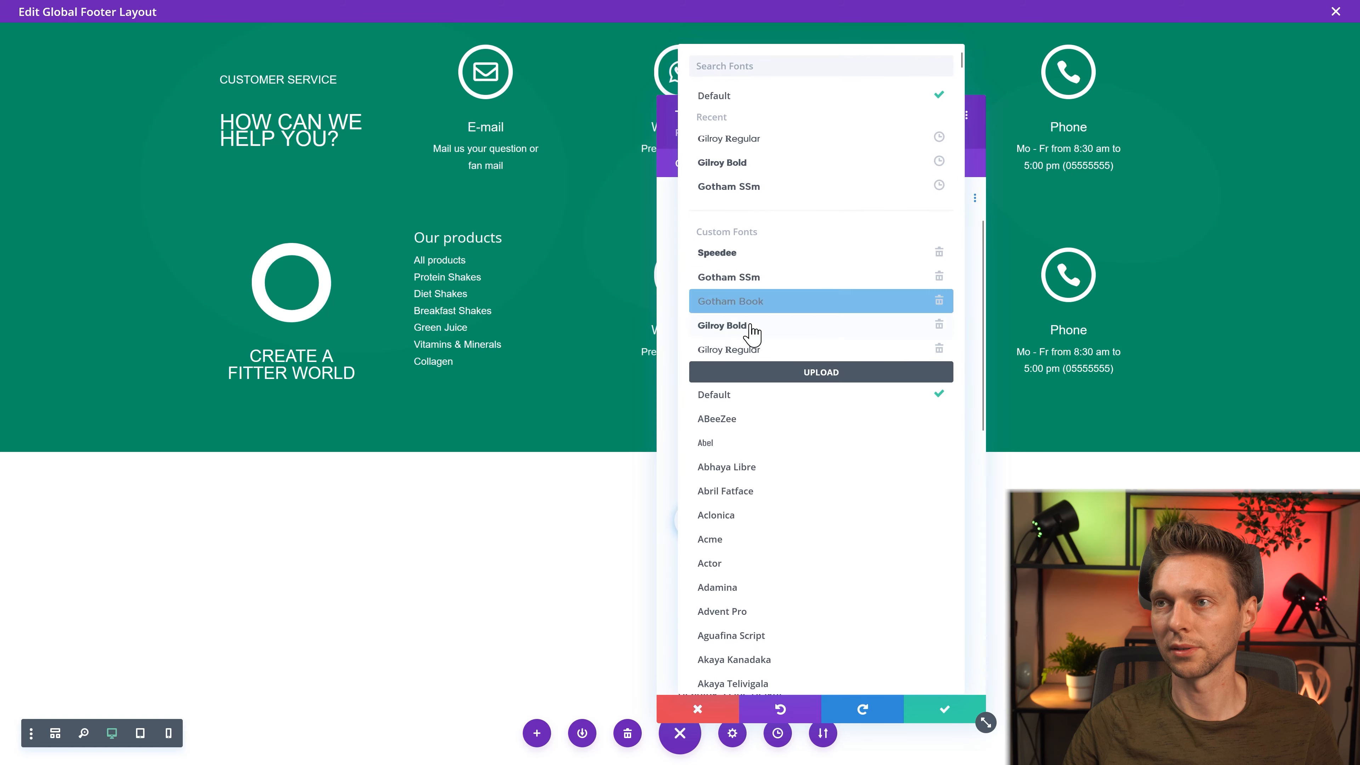
pyautogui.click(752, 169)
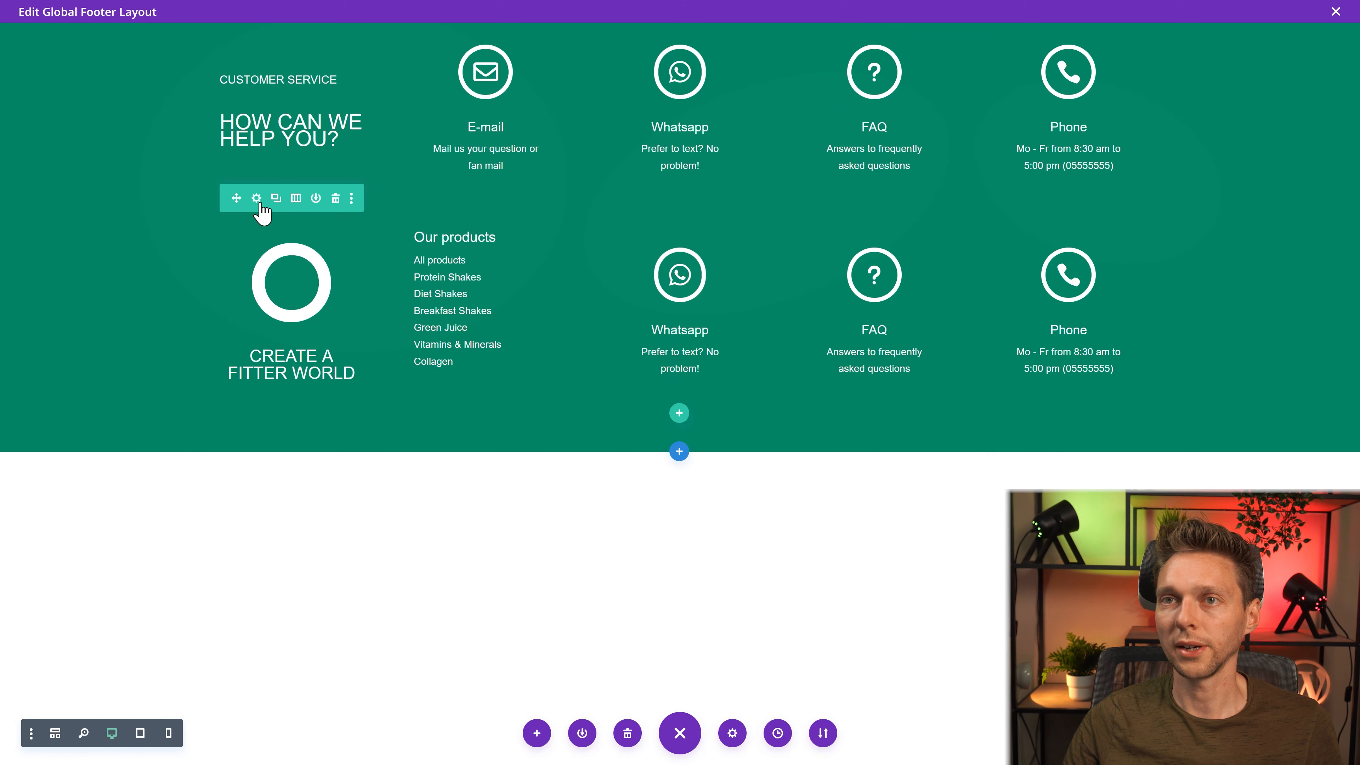
pyautogui.click(257, 200)
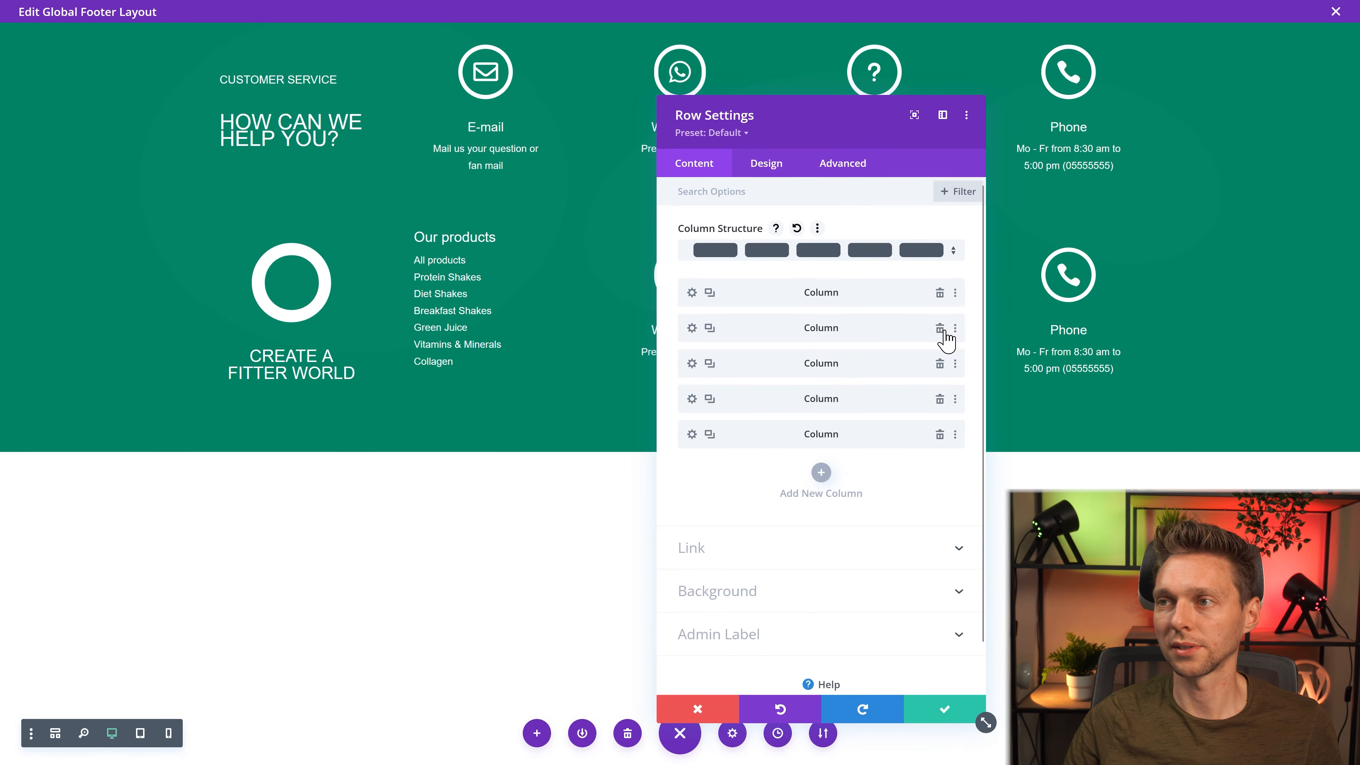
pyautogui.click(939, 329)
pyautogui.click(939, 329)
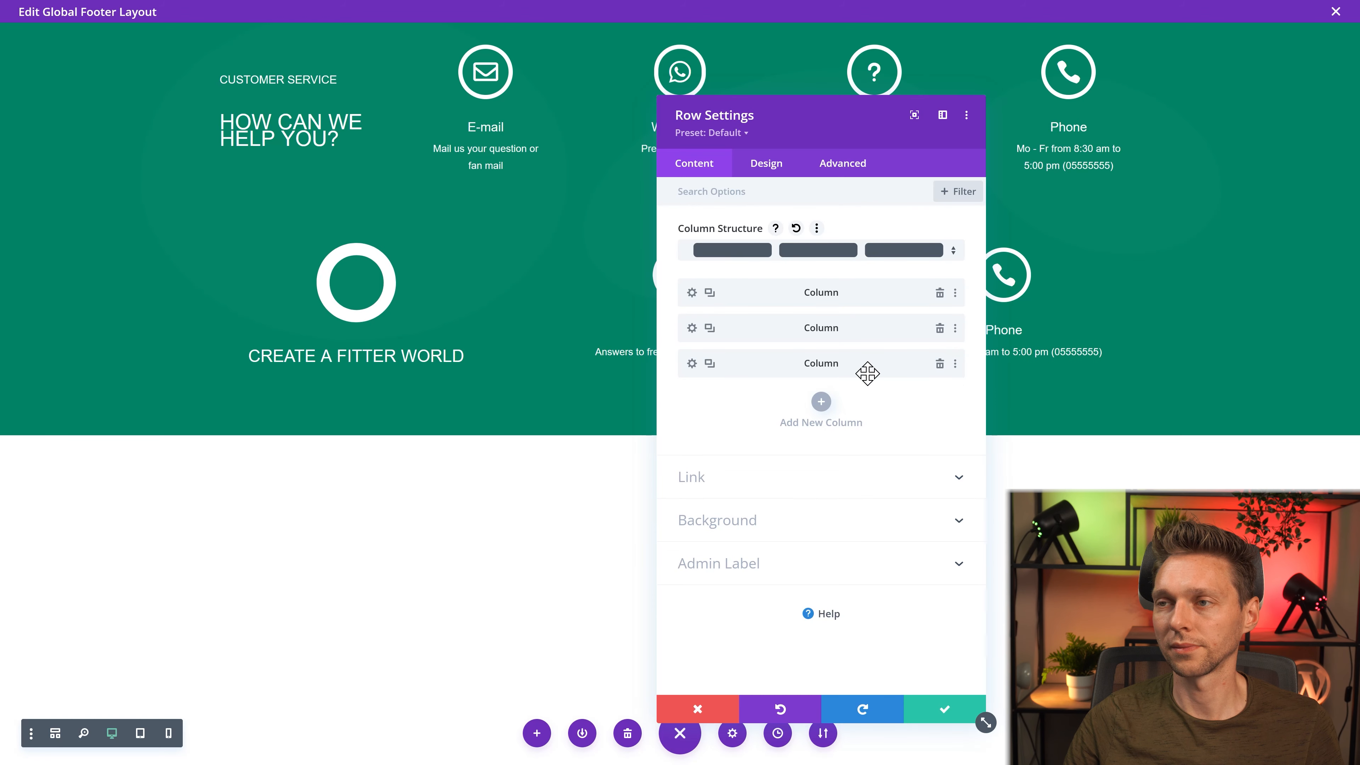
pyautogui.hotkey('ctrl', 'z')
pyautogui.hotkey('ctrl', 'z')
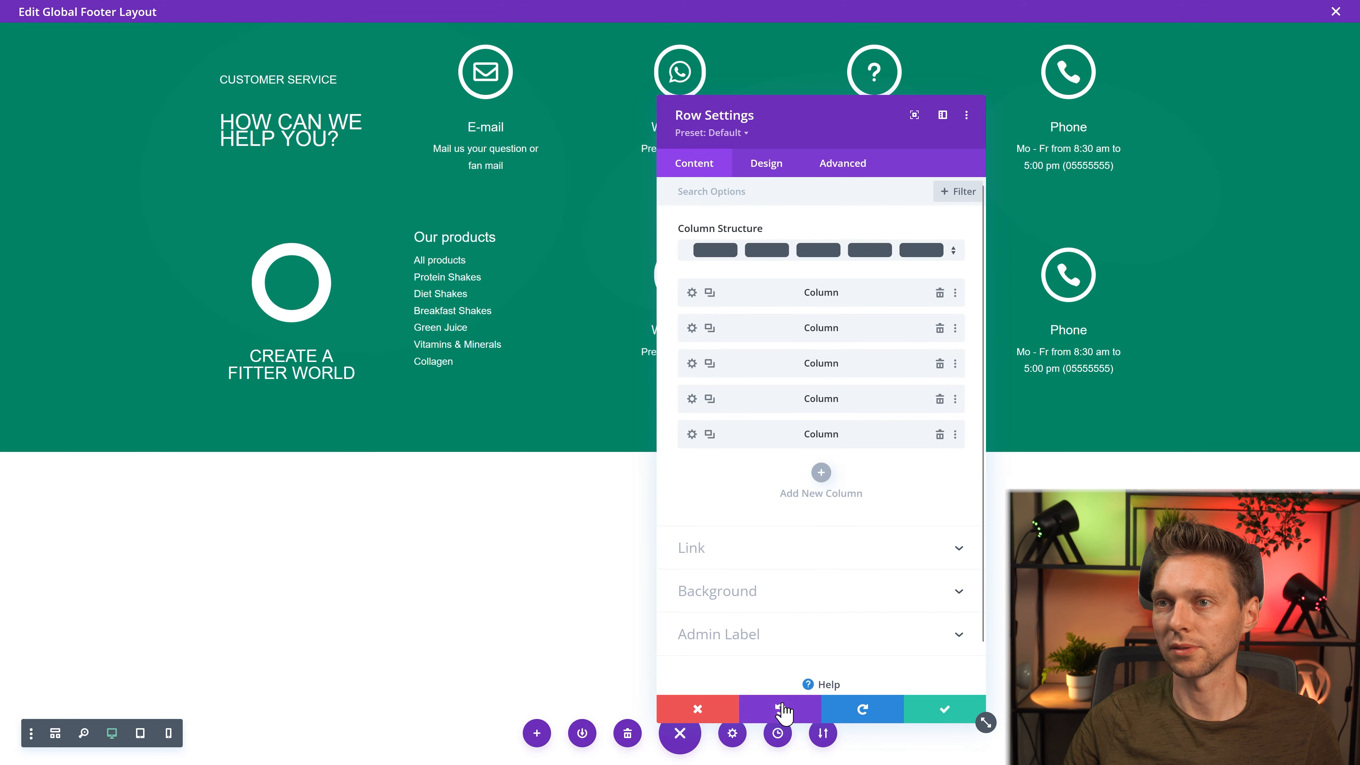
# Step: Delete the second row's third column and save the Customer Service link column's text settings
pyautogui.click(940, 364)
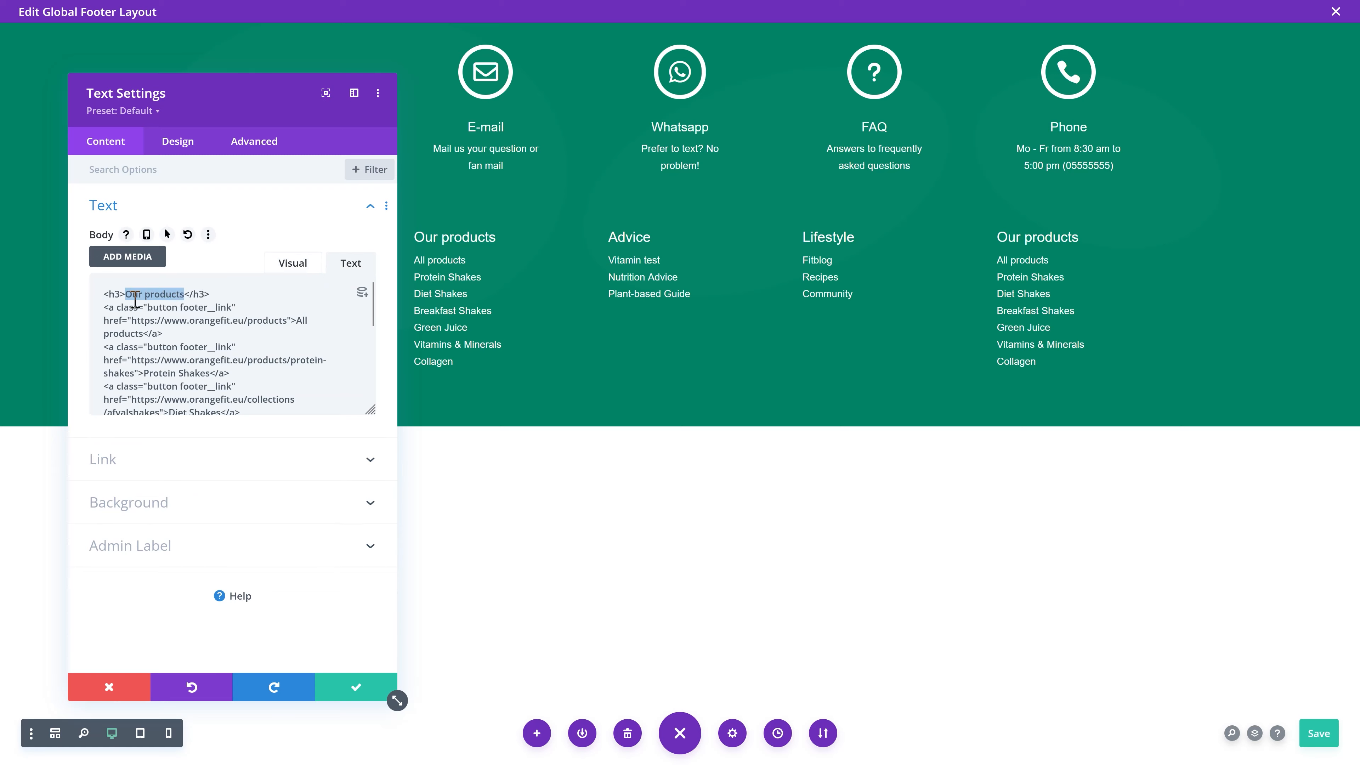
pyautogui.click(354, 688)
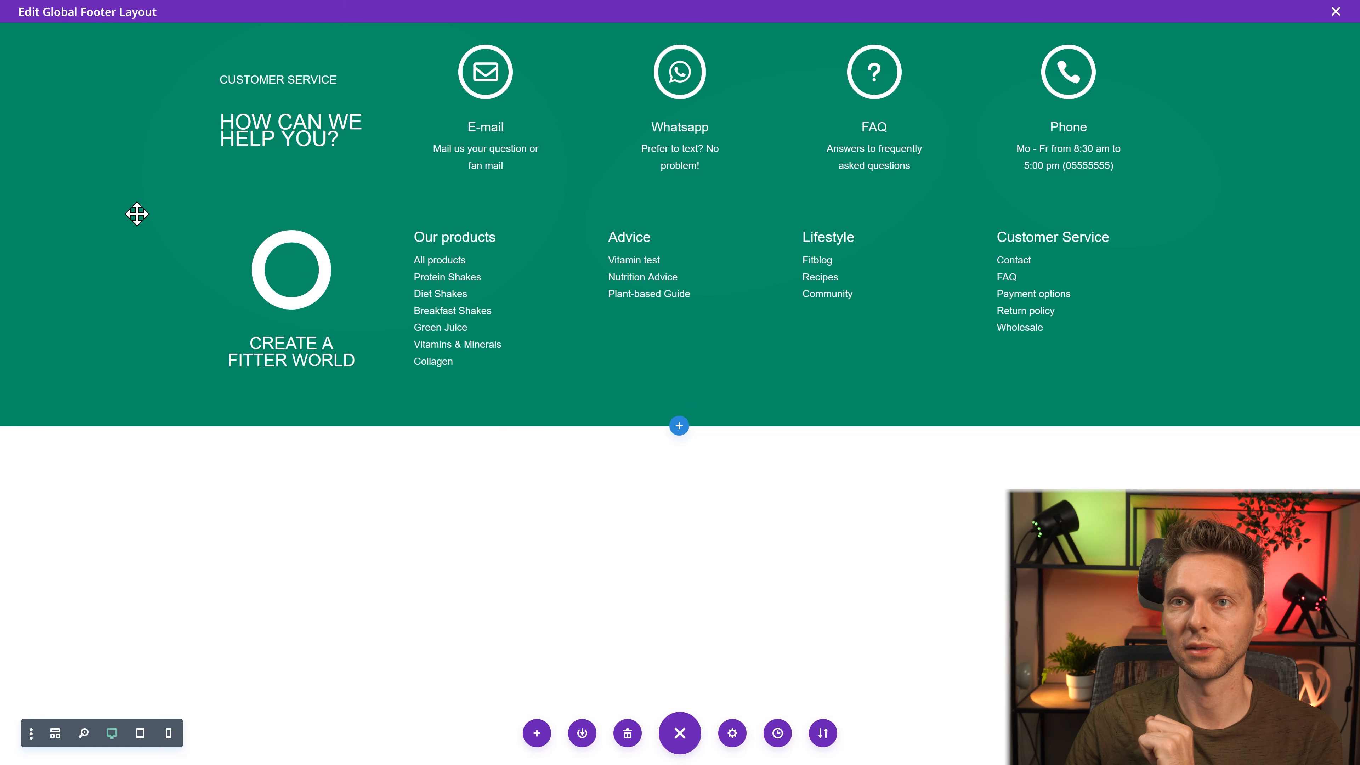
# Step: Duplicate the footer section in wireframe view, keep the blurb row in one and the link row in the other, and return to desktop view
pyautogui.click(56, 733)
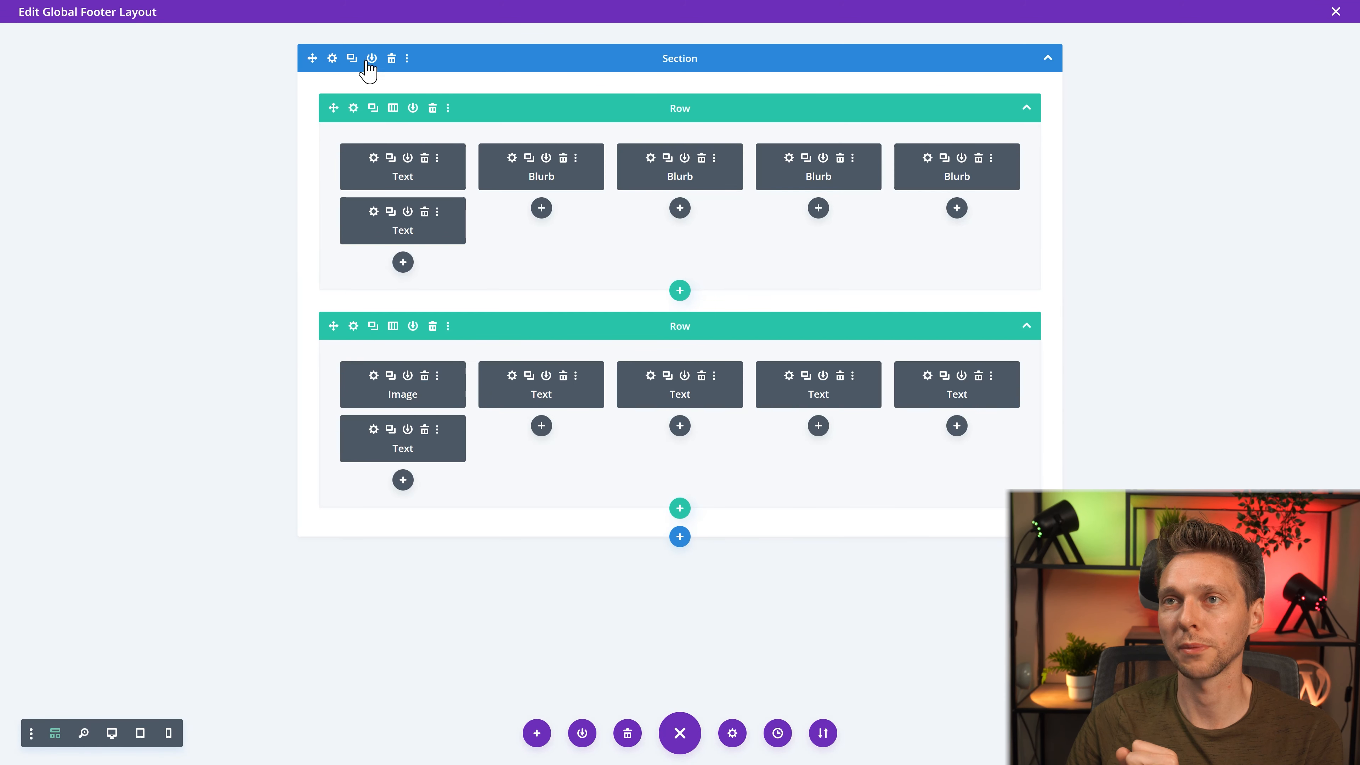
pyautogui.click(354, 60)
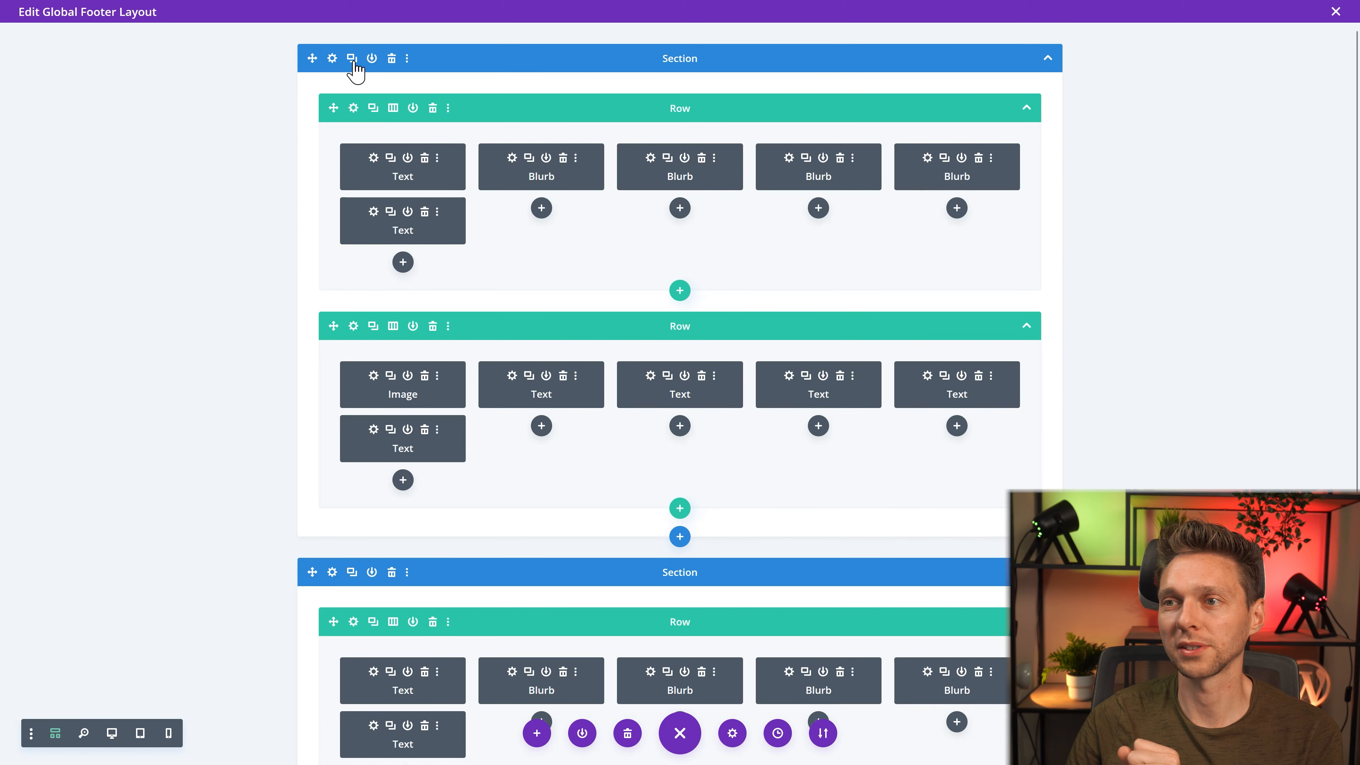
pyautogui.click(432, 327)
pyautogui.click(432, 405)
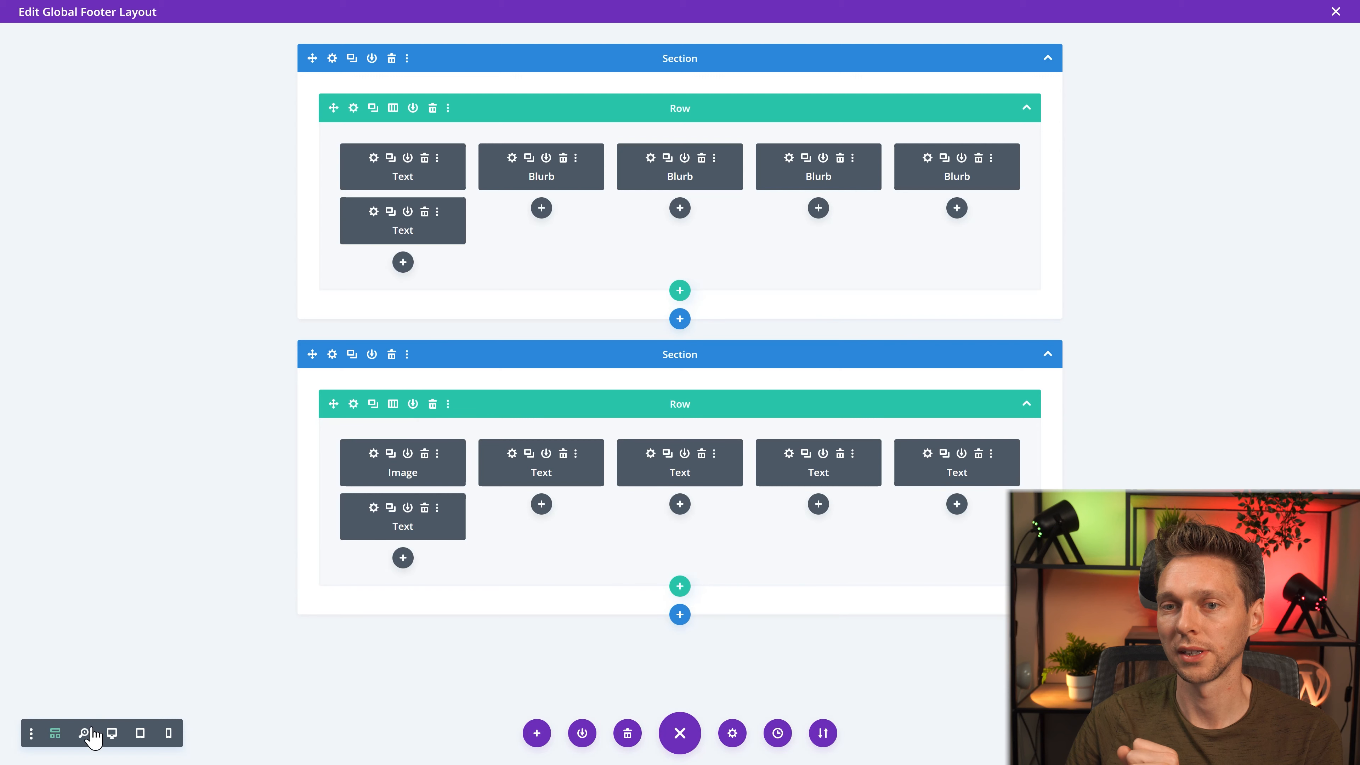
pyautogui.click(112, 732)
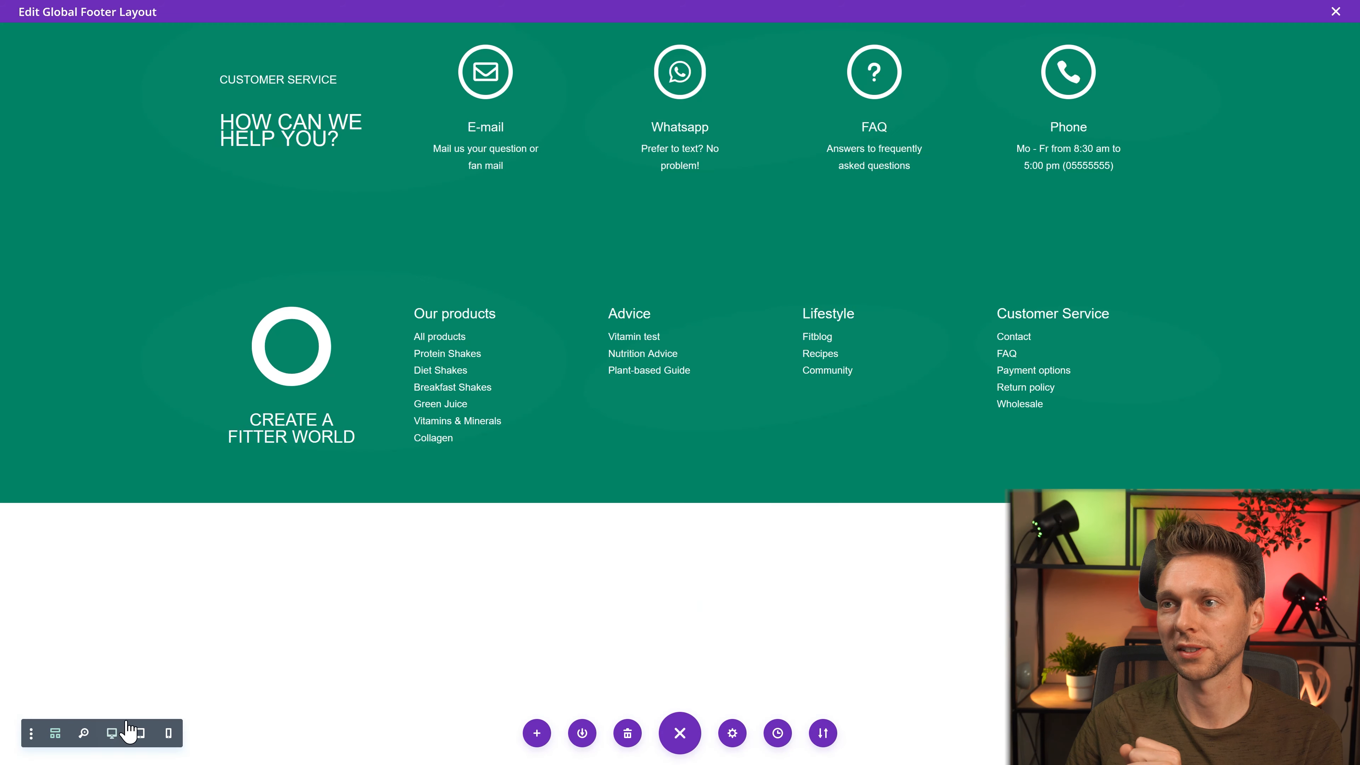
# Step: Set the background of the link-column footer section to the global orange colour and save the section
pyautogui.doubleClick(185, 311)
pyautogui.moveTo(196, 108); pyautogui.dragTo(282, 121)
pyautogui.click(226, 278)
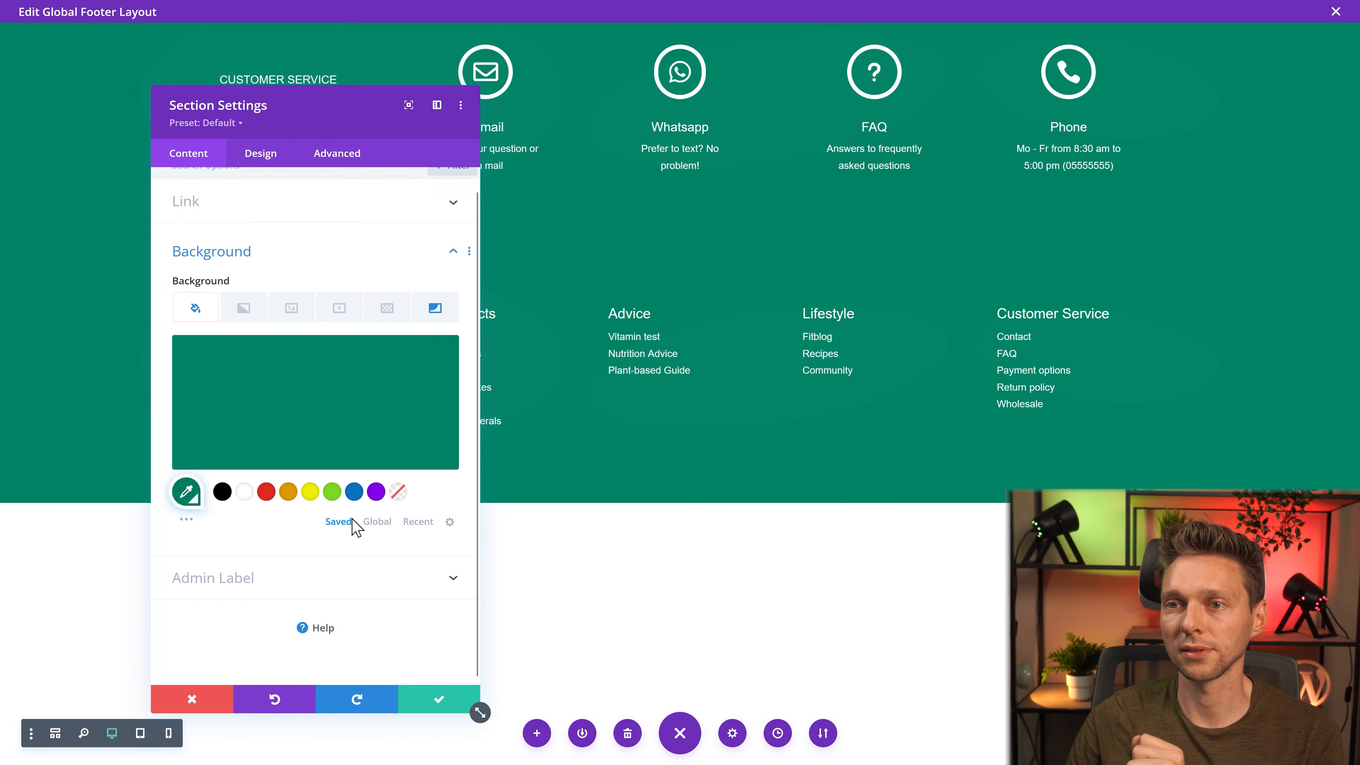
pyautogui.click(376, 521)
pyautogui.click(244, 491)
pyautogui.moveTo(391, 129); pyautogui.dragTo(653, 313)
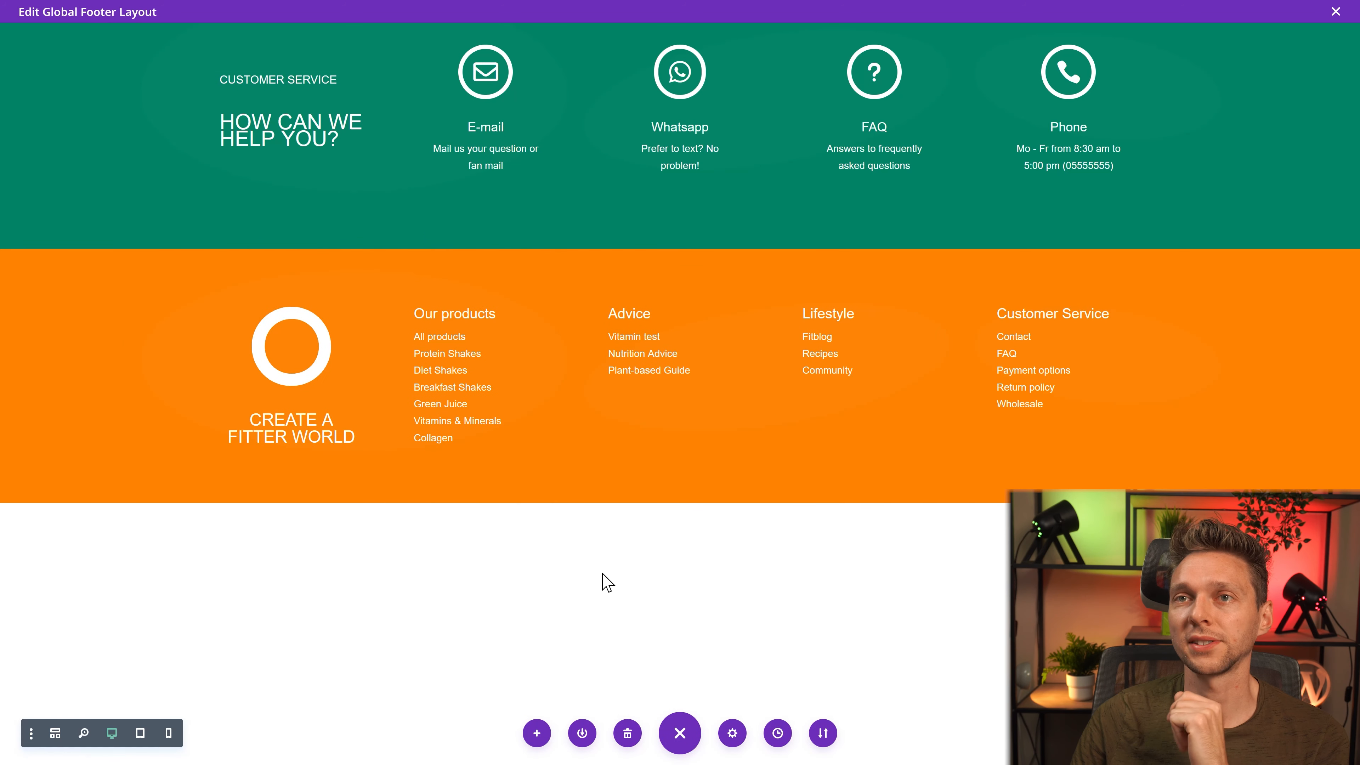
# Step: Close the global footer layout, save the Theme Builder changes and view the site's home page
pyautogui.click(1335, 11)
pyautogui.click(189, 69)
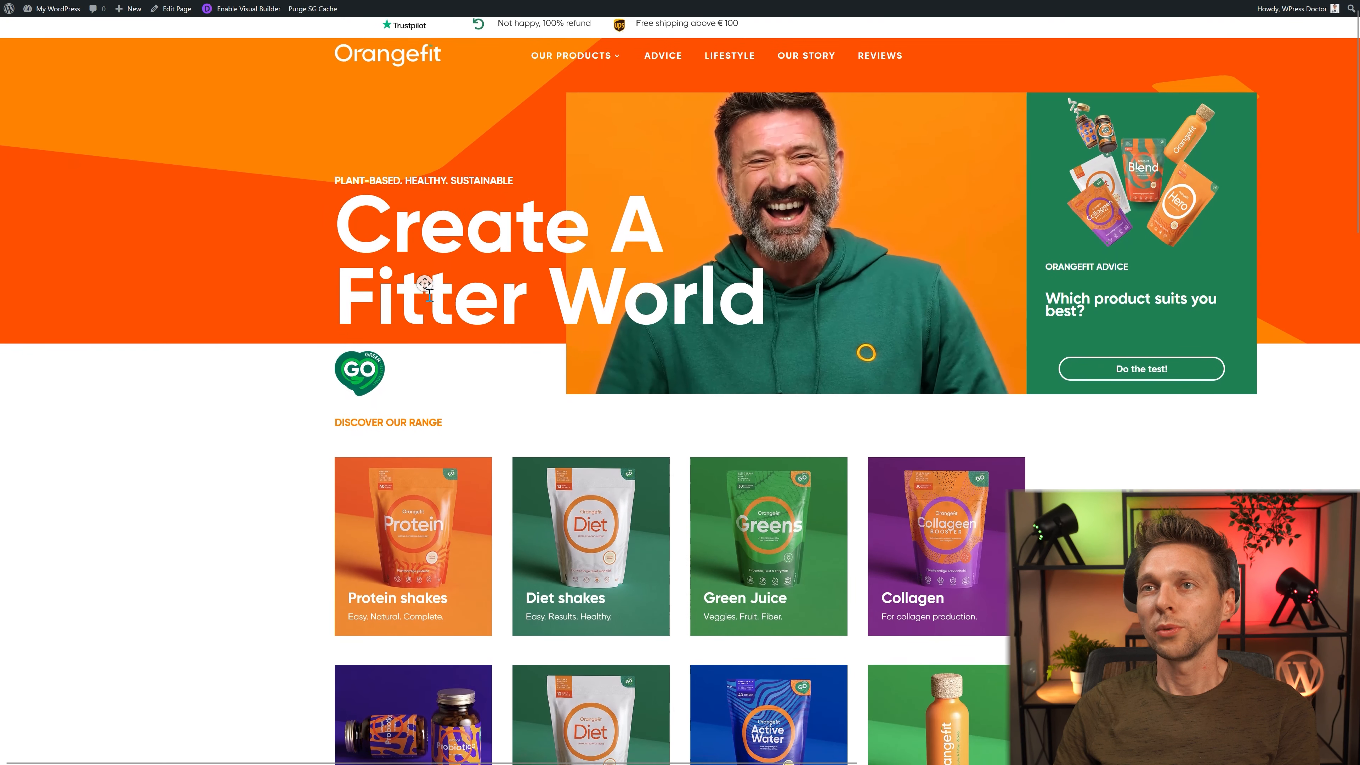
pyautogui.scroll(-4, 428, 291)
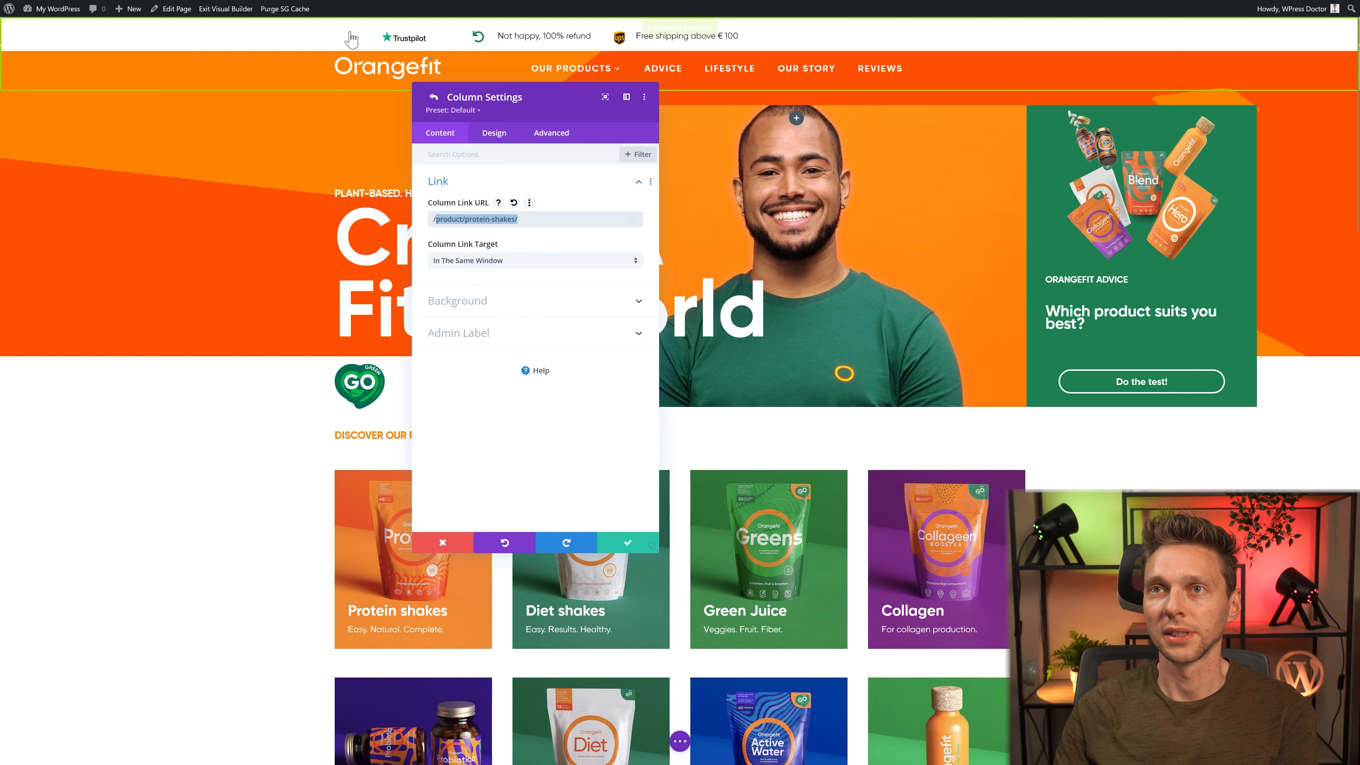
# Step: Set the Protein shakes column's link URL to /product/protein/ and save the column and row settings
pyautogui.click(527, 220)
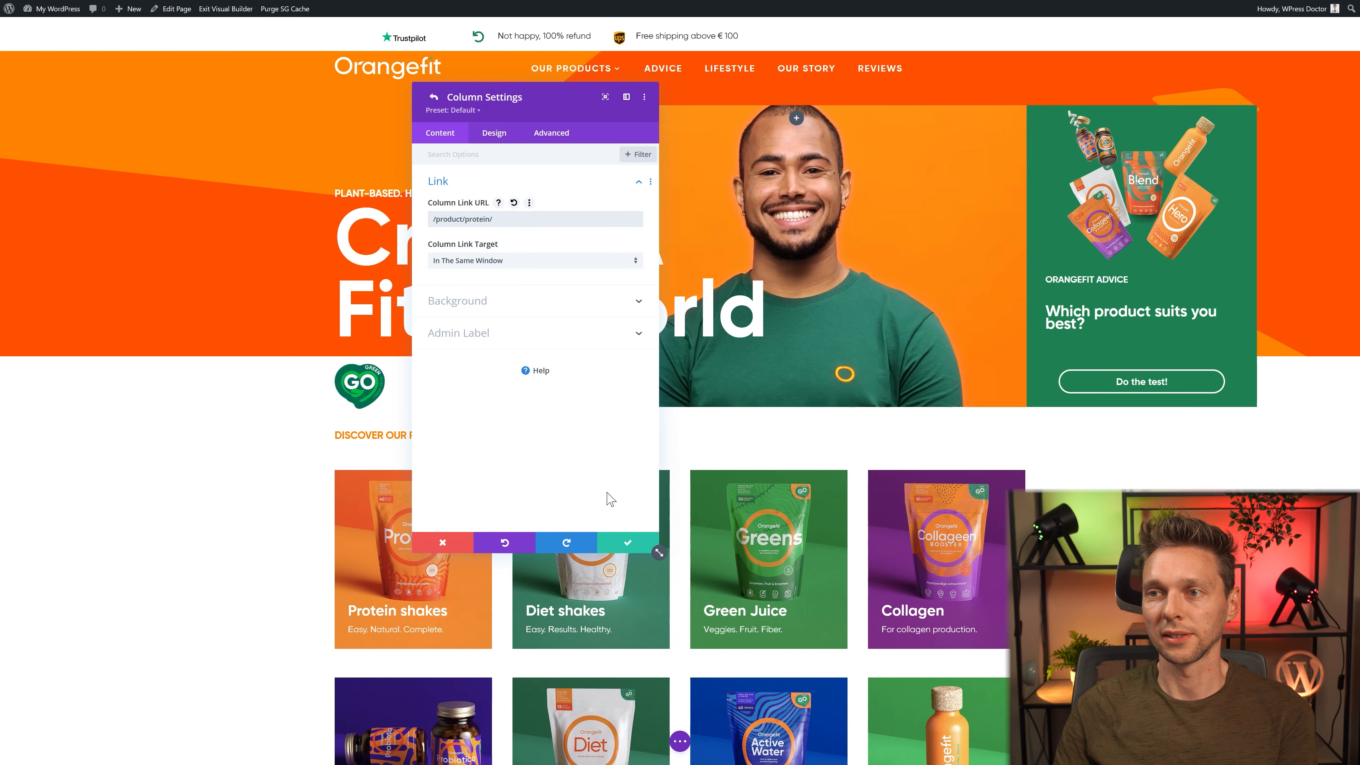
pyautogui.click(626, 542)
pyautogui.click(624, 544)
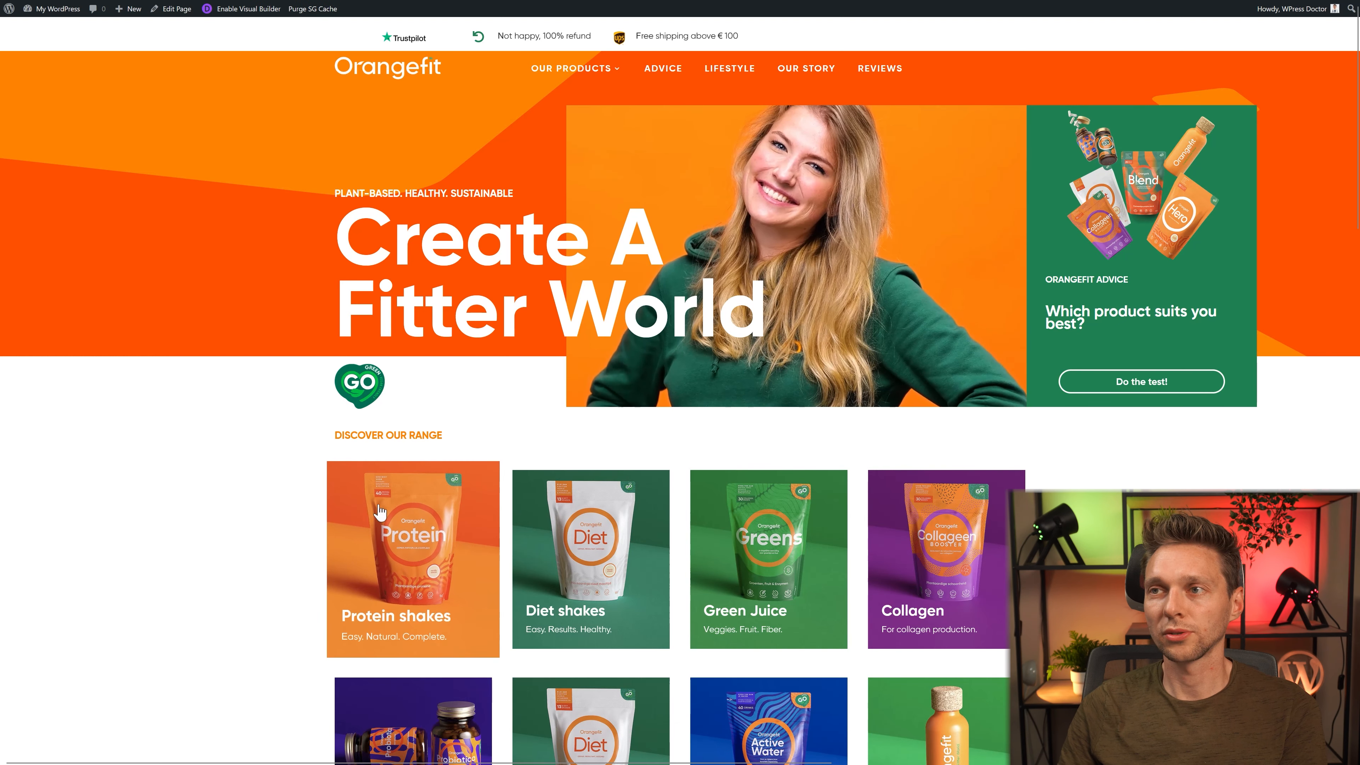
# Step: Test the Protein shakes tile on the home page and look through the product page it links to
pyautogui.scroll(-1, 380, 538)
pyautogui.scroll(-5, 380, 539)
pyautogui.scroll(5, 377, 538)
pyautogui.scroll(-2, 373, 538)
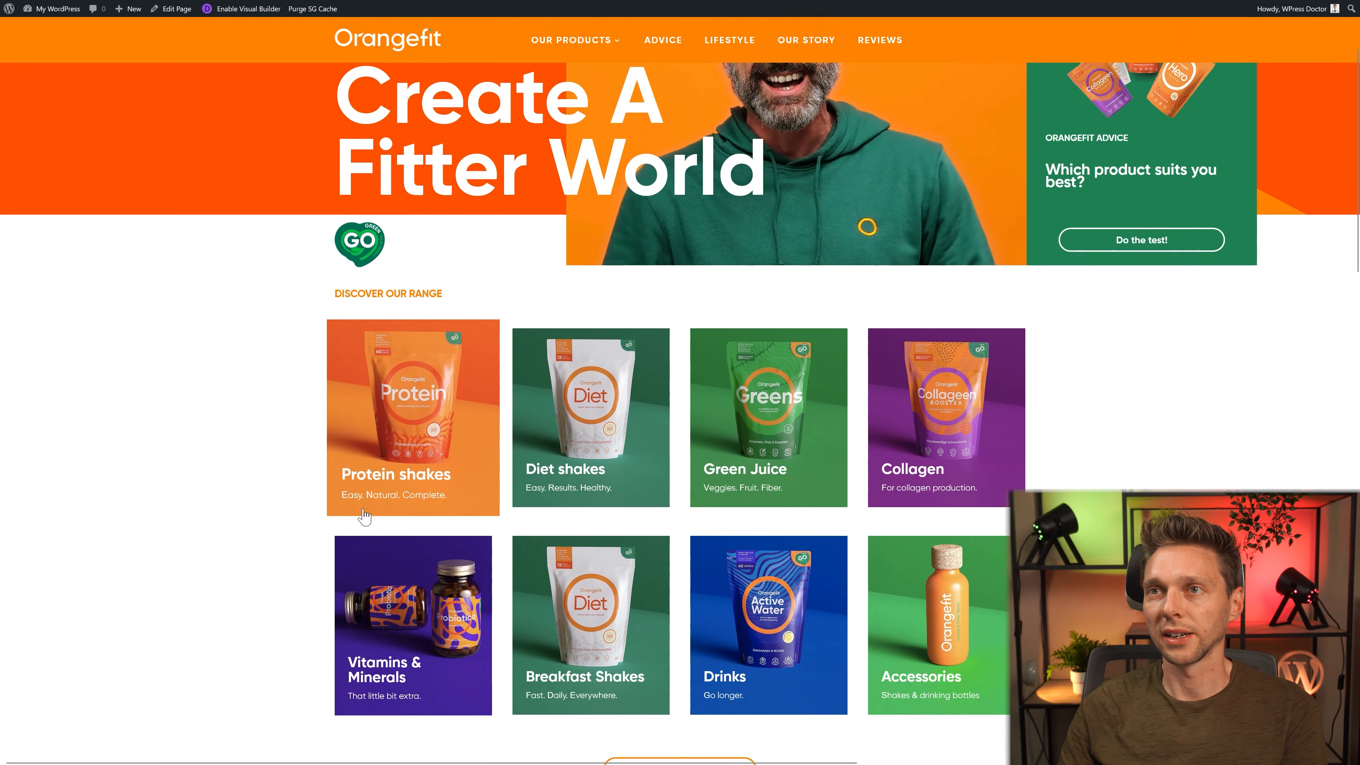
pyautogui.click(423, 462)
pyautogui.middleClick(269, 360)
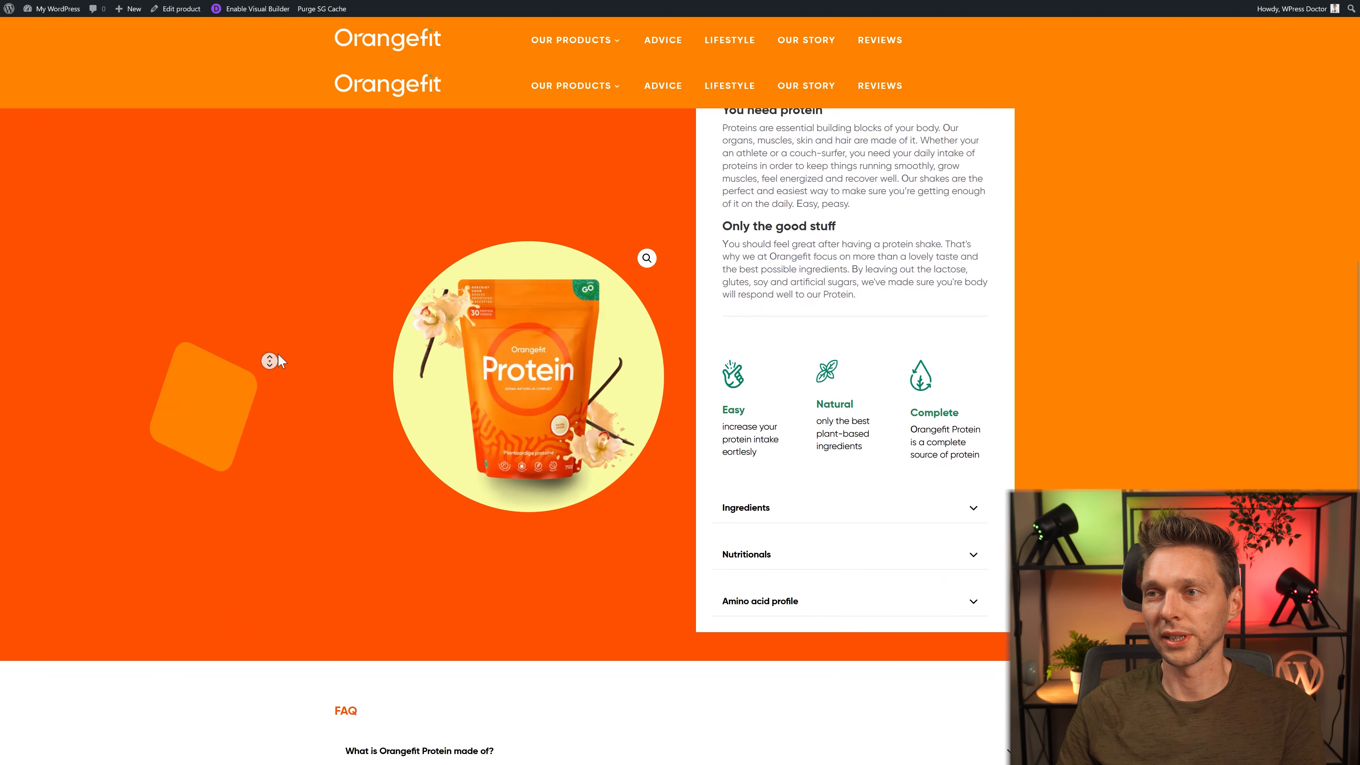
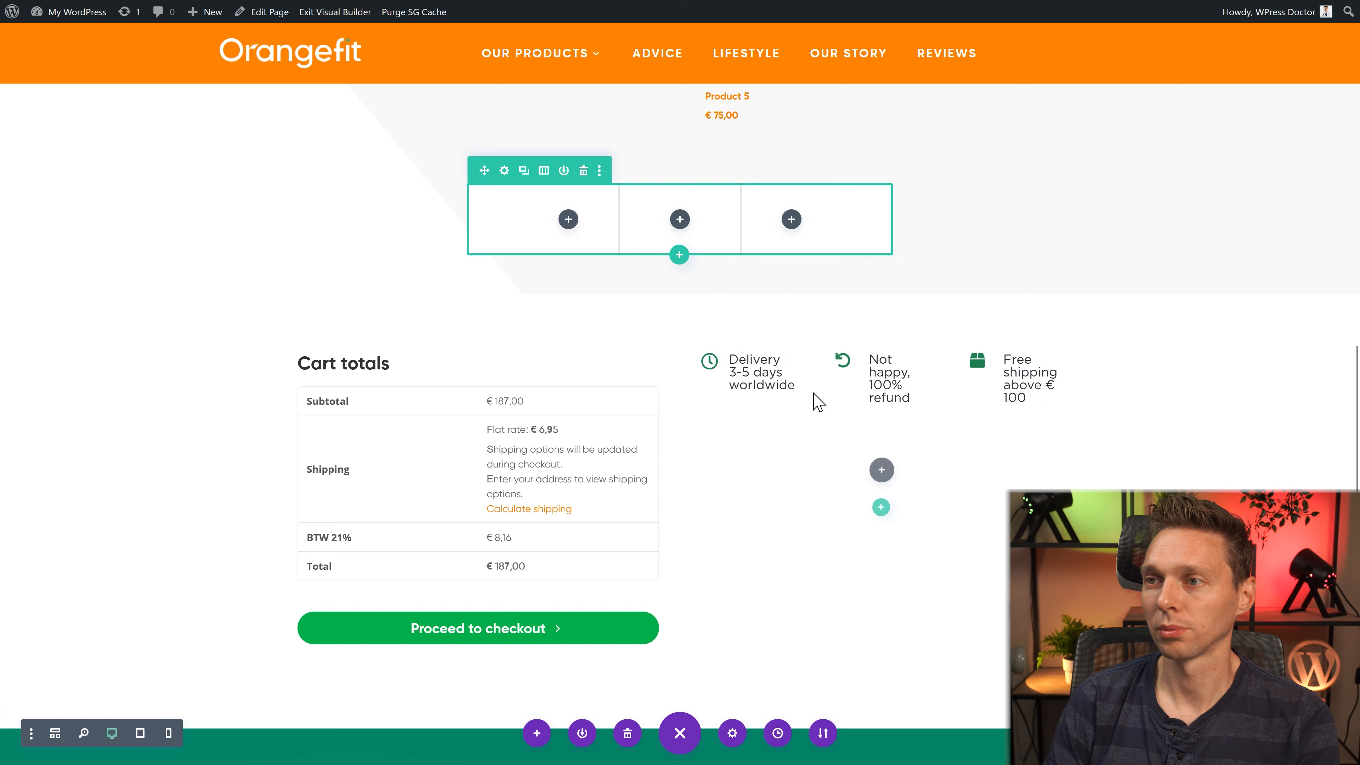
# Step: Move the "You may be interested in..." module into the empty row below the delivery, refund and shipping blurbs
pyautogui.click(991, 62)
pyautogui.scroll(12, 921, 187)
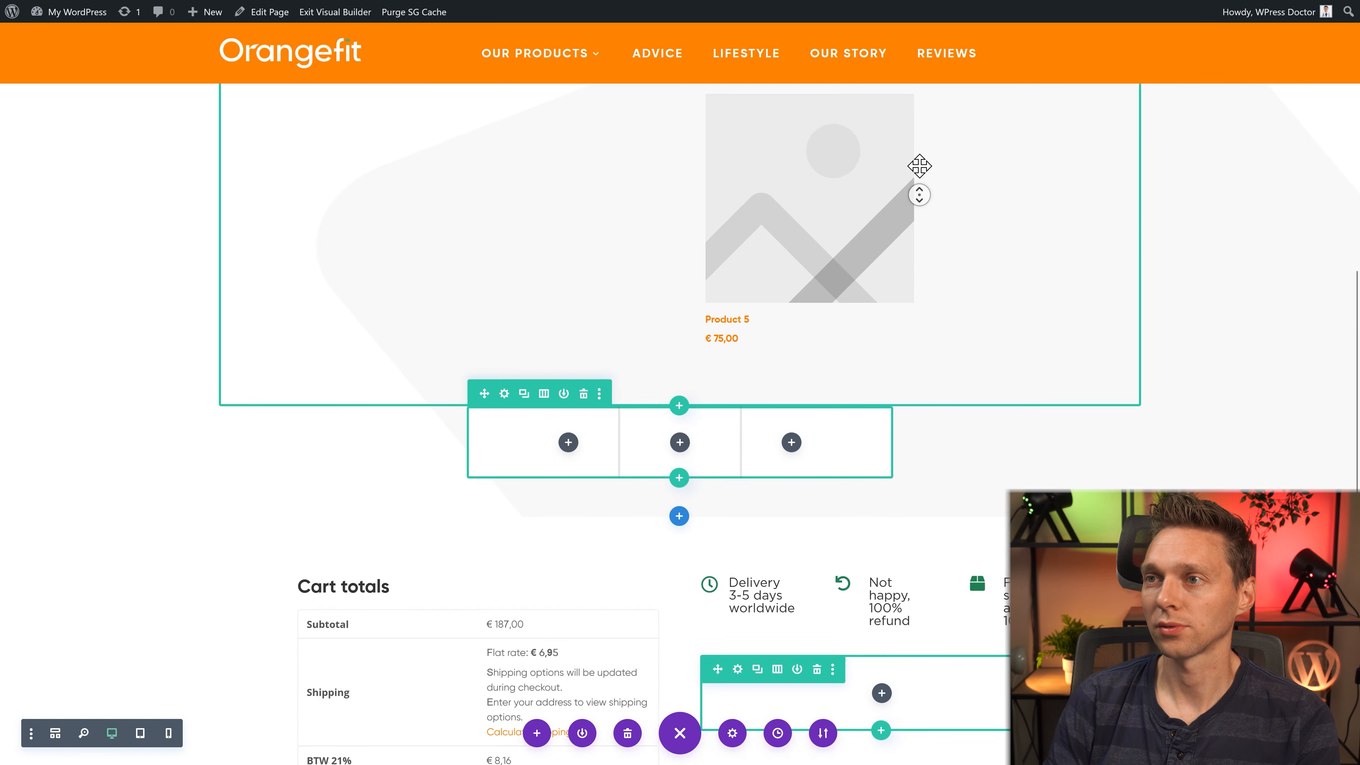
pyautogui.moveTo(879, 225); pyautogui.dragTo(880, 316)
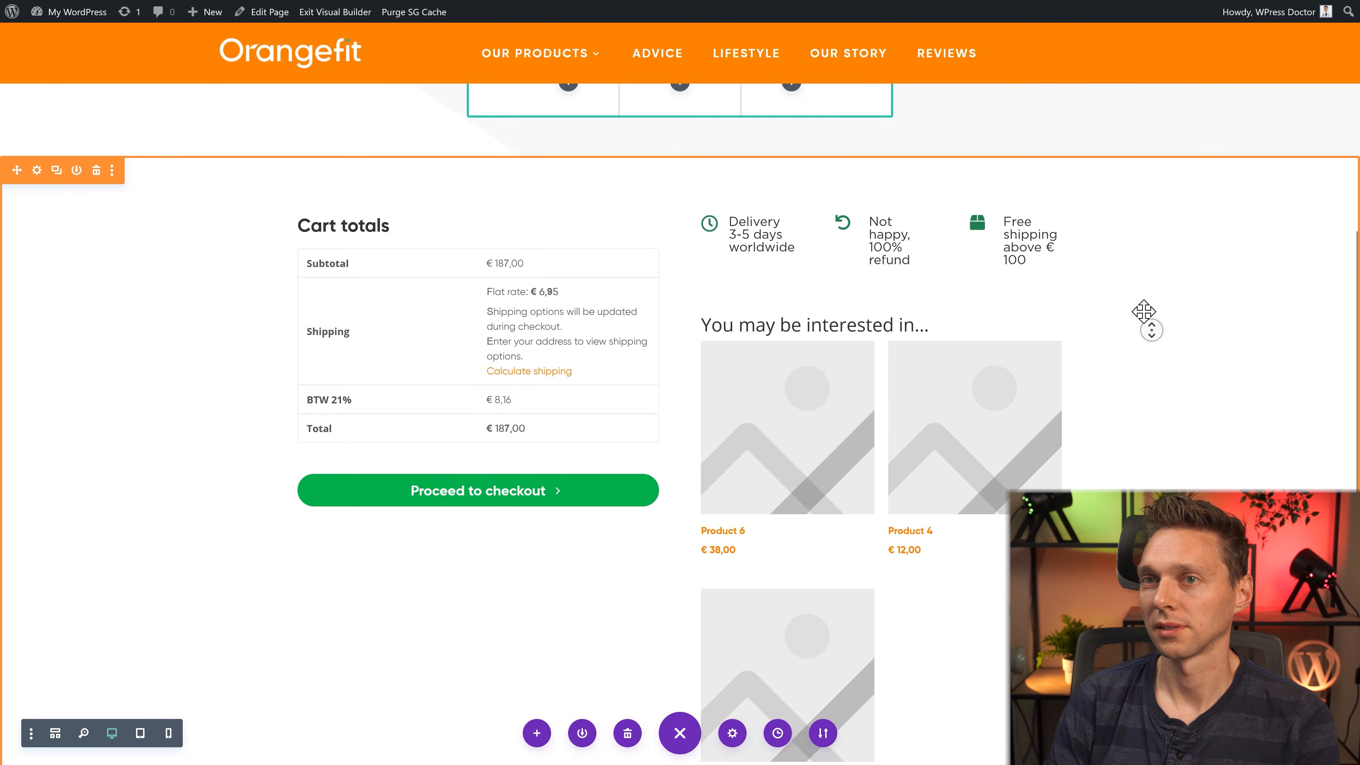
# Step: Delete the empty three-column row below the cart products table
pyautogui.scroll(7, 1144, 318)
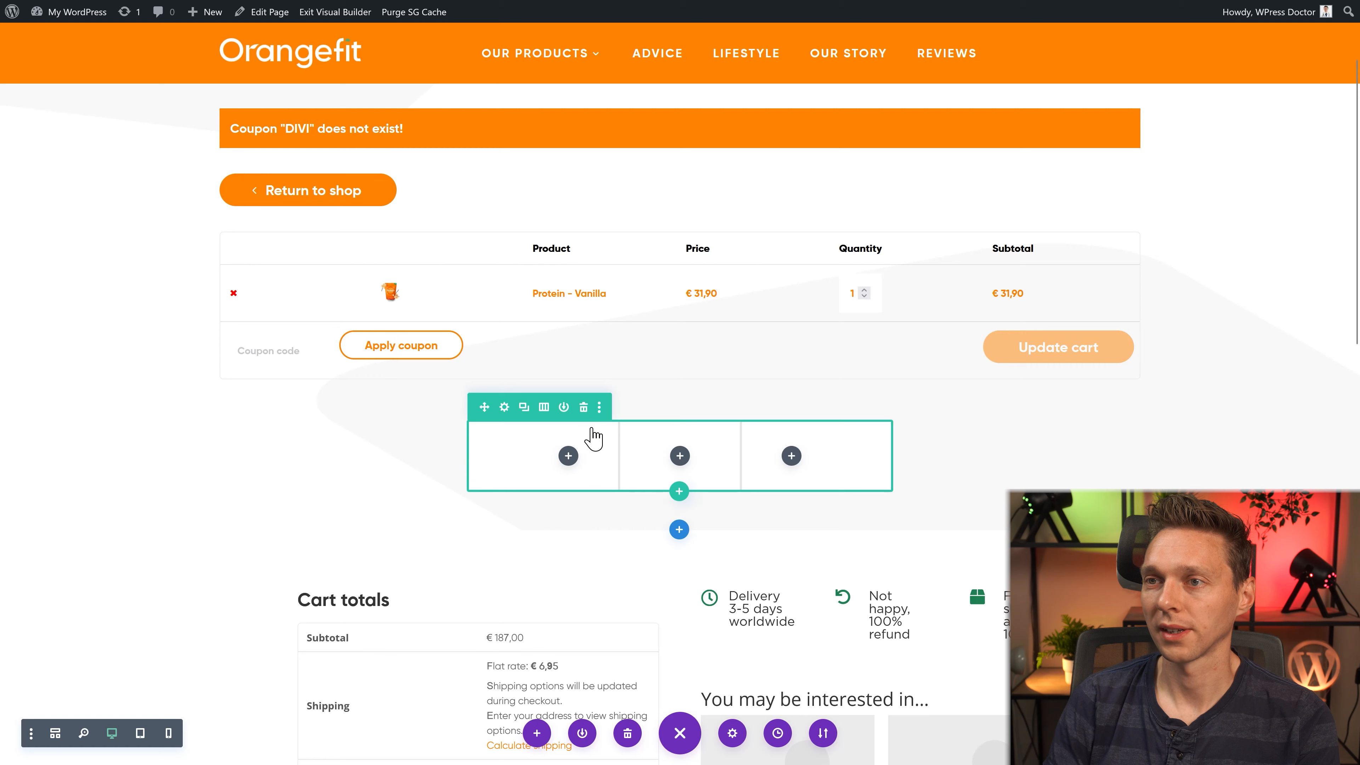
pyautogui.click(583, 407)
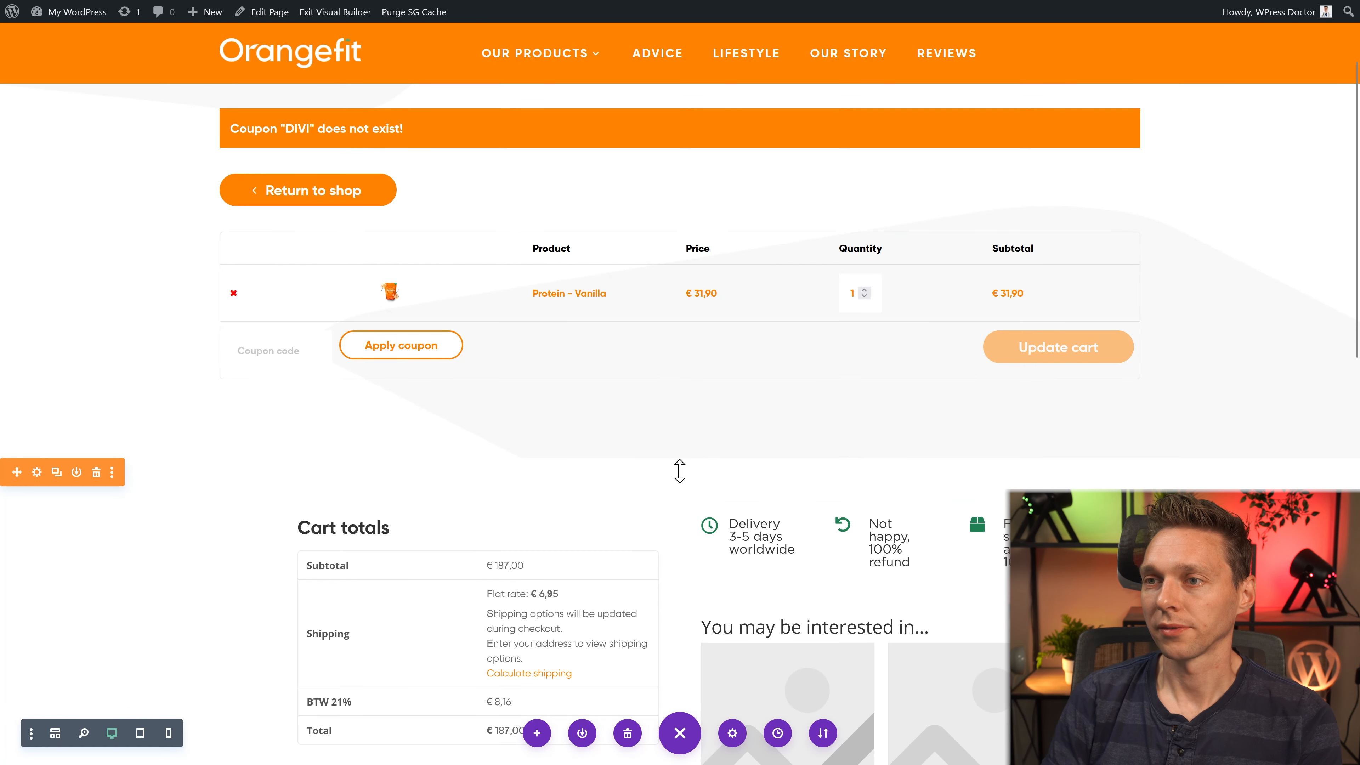
pyautogui.scroll(3, 522, 274)
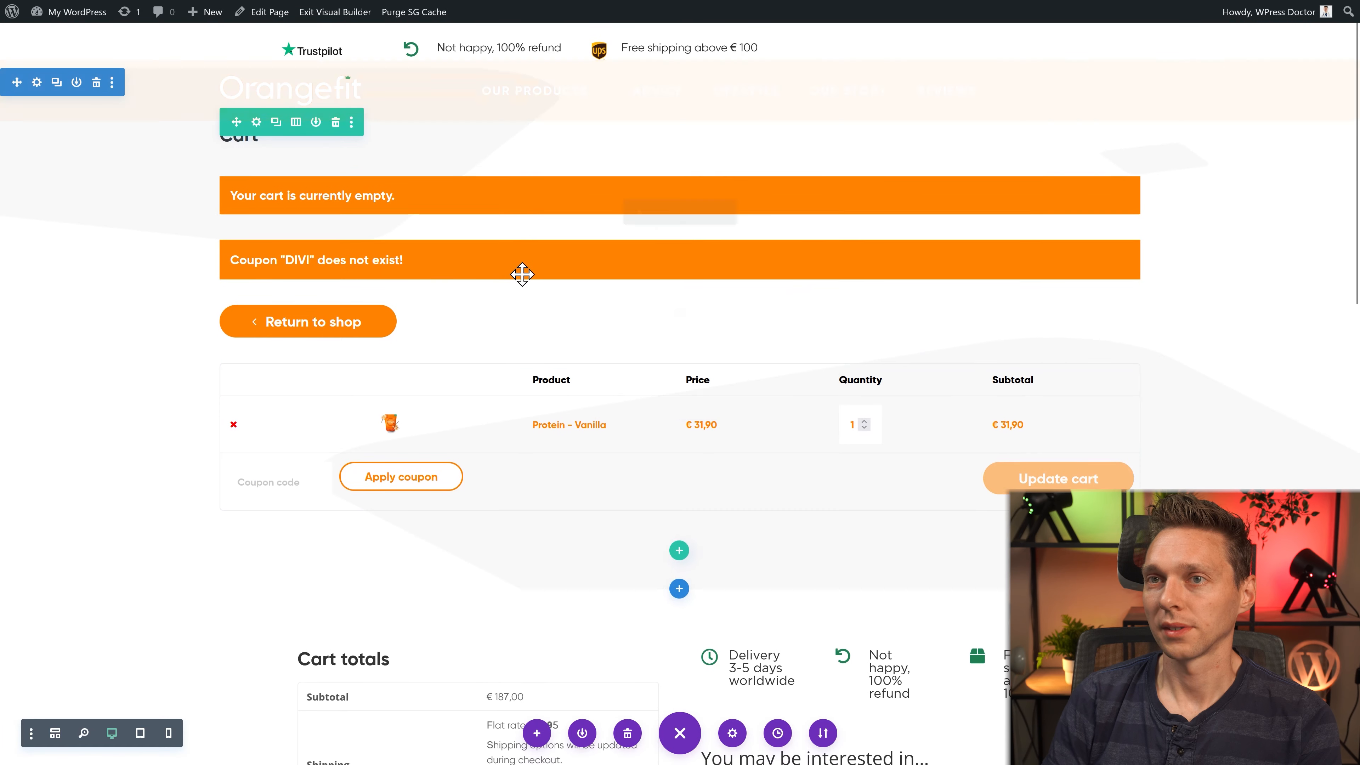
# Step: Copy the background of the upper cart section from its section settings
pyautogui.middleClick(100, 233)
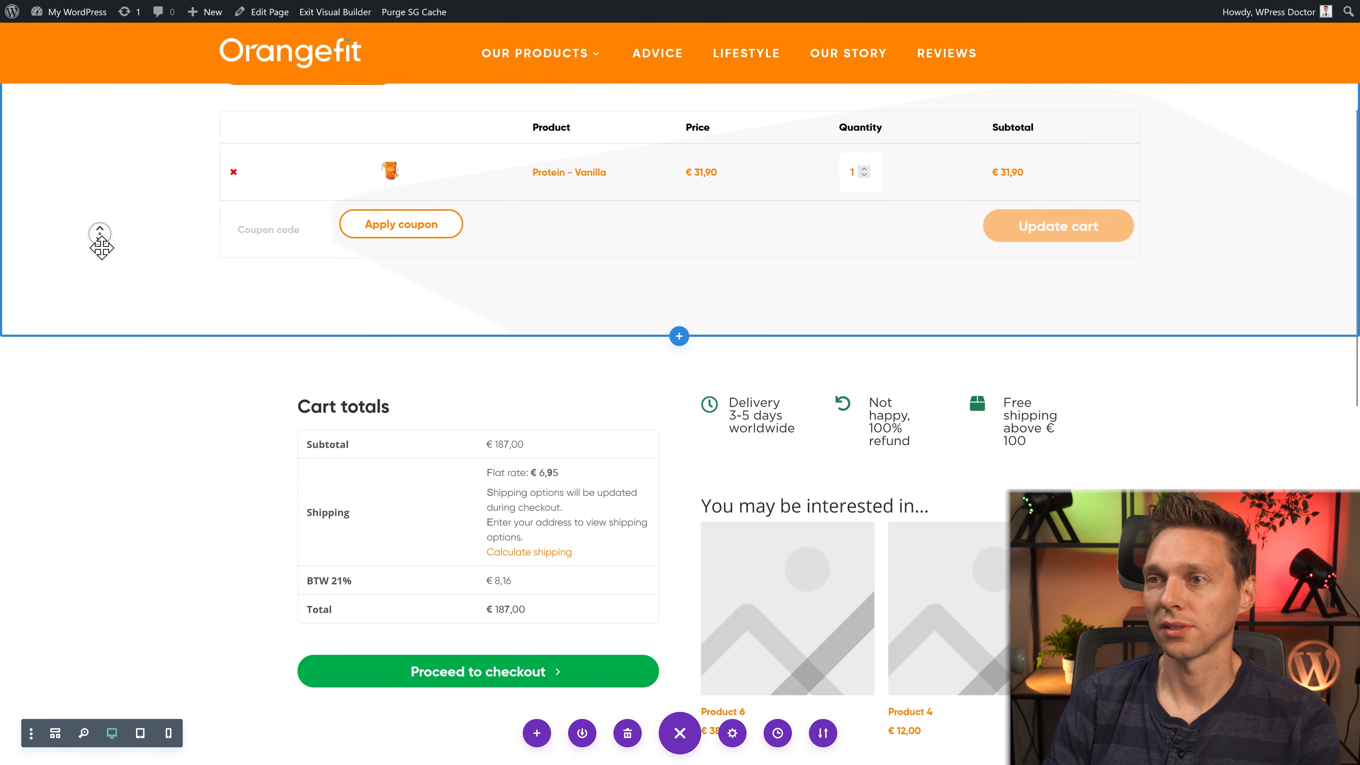
pyautogui.middleClick(102, 248)
pyautogui.middleClick(142, 398)
pyautogui.click(36, 384)
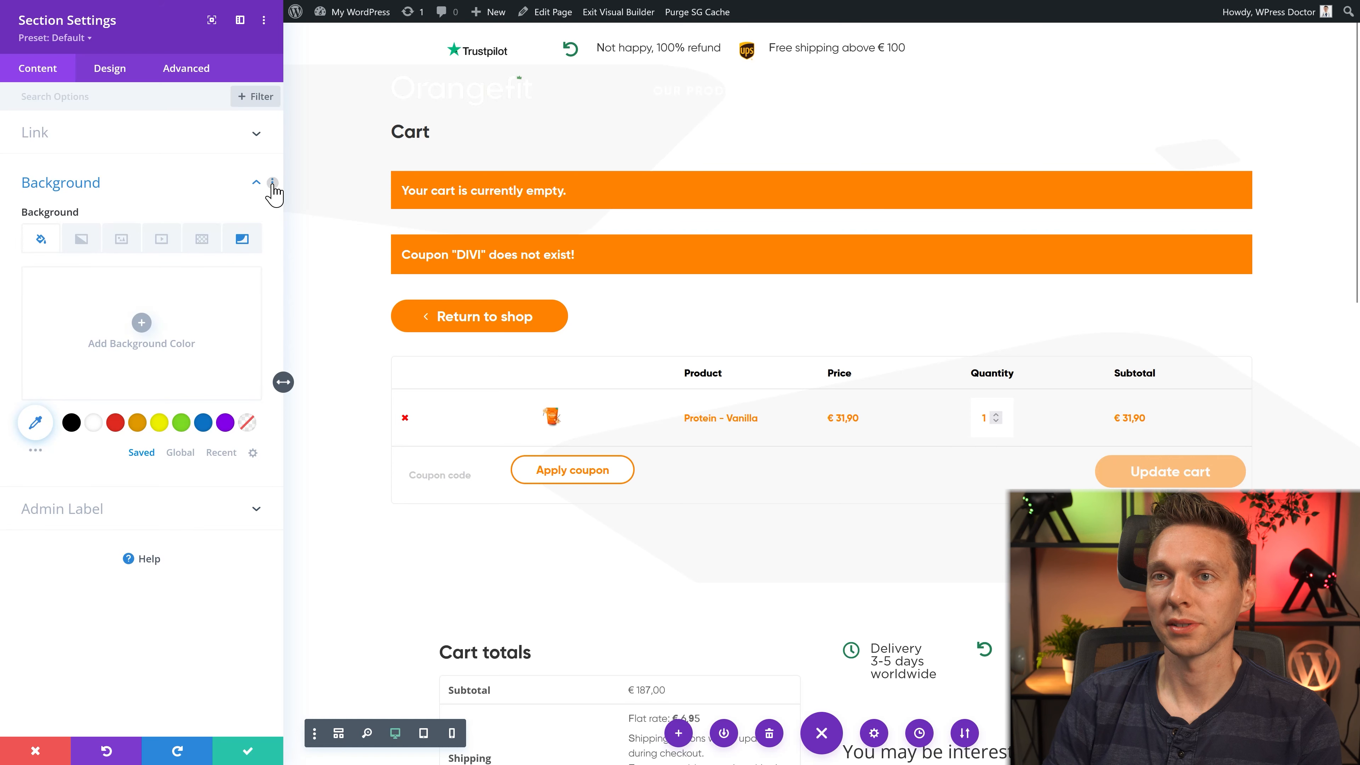
pyautogui.click(272, 182)
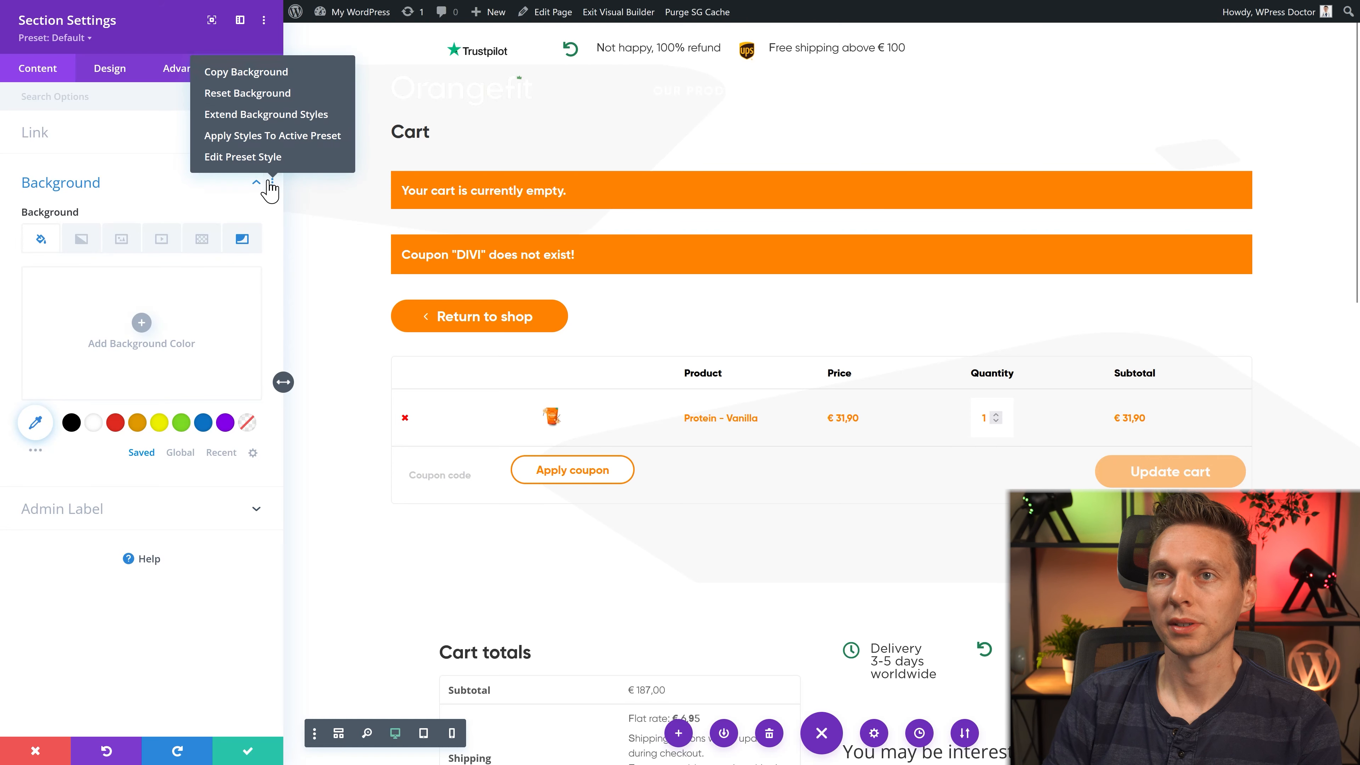
pyautogui.click(259, 72)
# Step: Paste the copied background into the Cart totals section
pyautogui.scroll(-3, 188, 546)
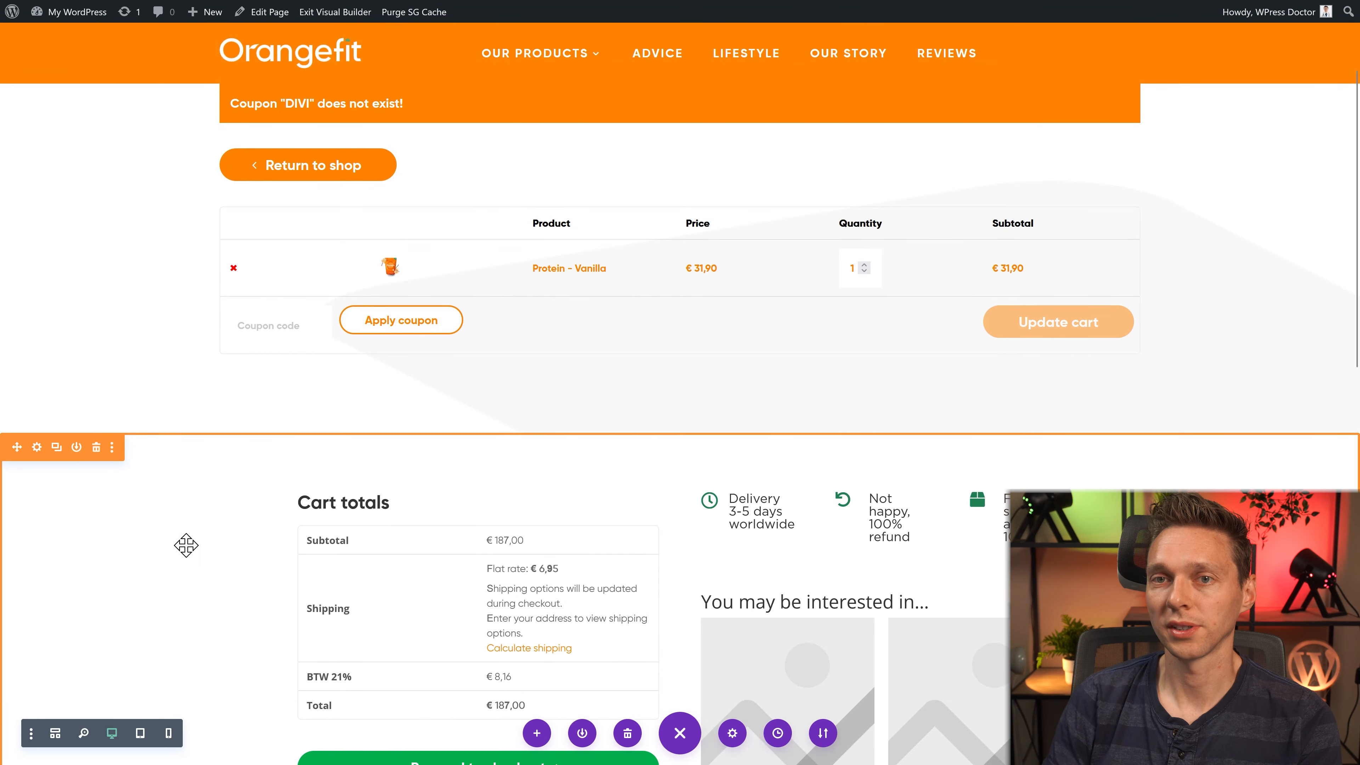
pyautogui.click(36, 447)
pyautogui.click(259, 182)
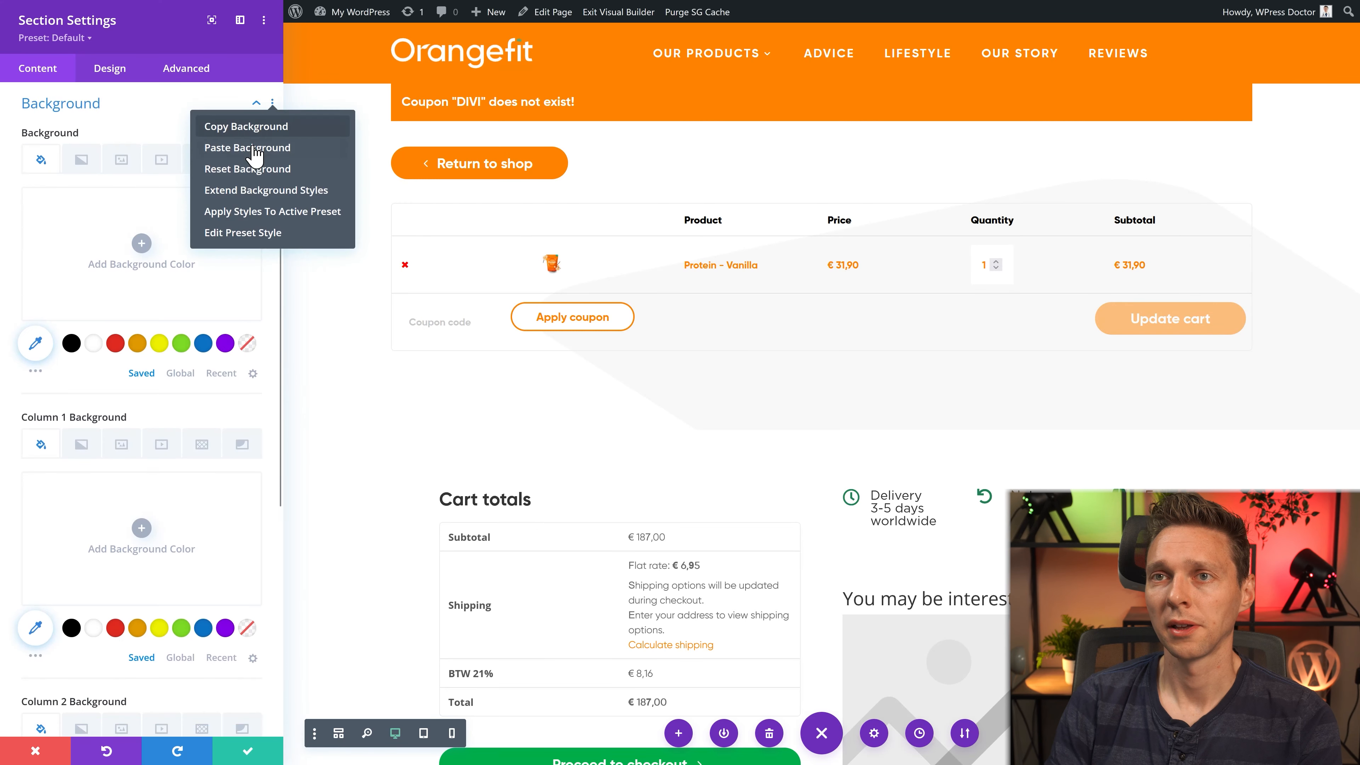
pyautogui.click(253, 149)
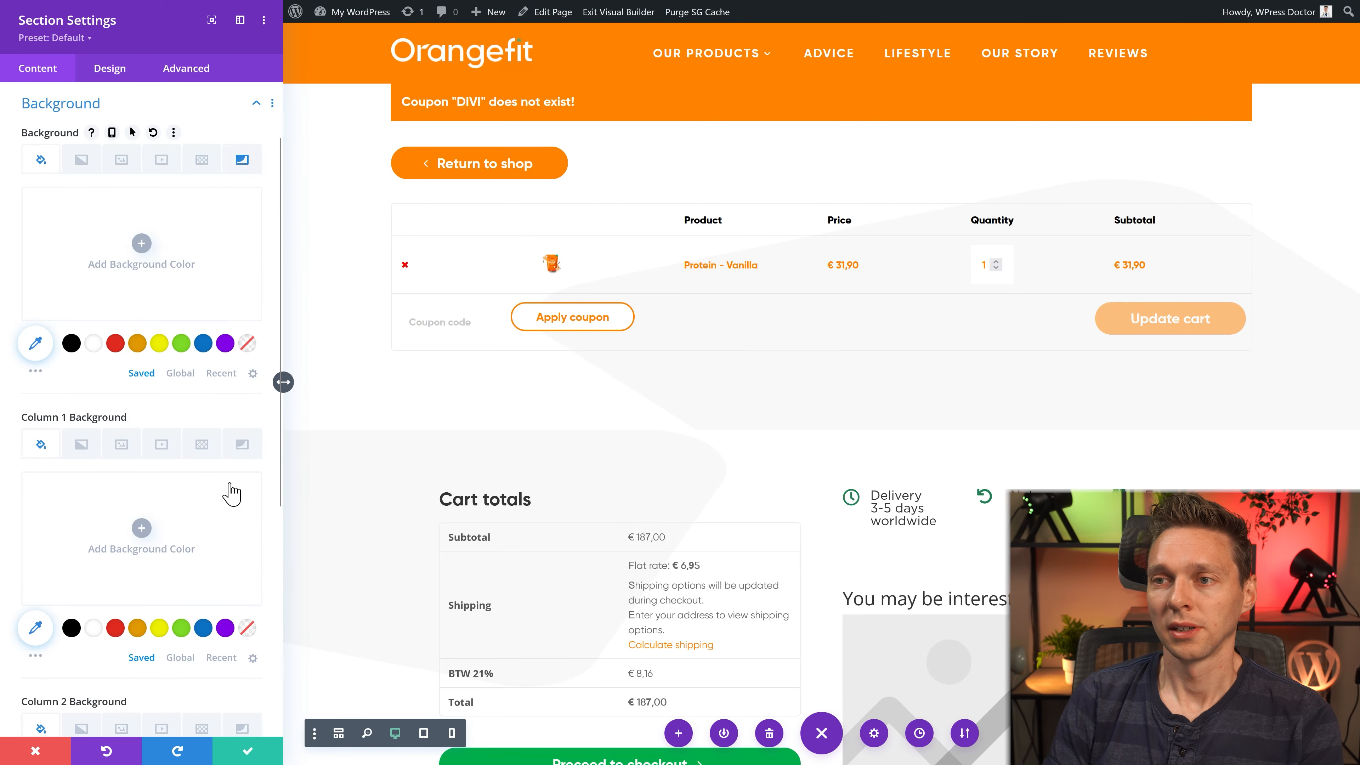
# Step: Flip the Cart totals section's Floating Squares background mask vertically and save the section
pyautogui.scroll(-5, 400, 410)
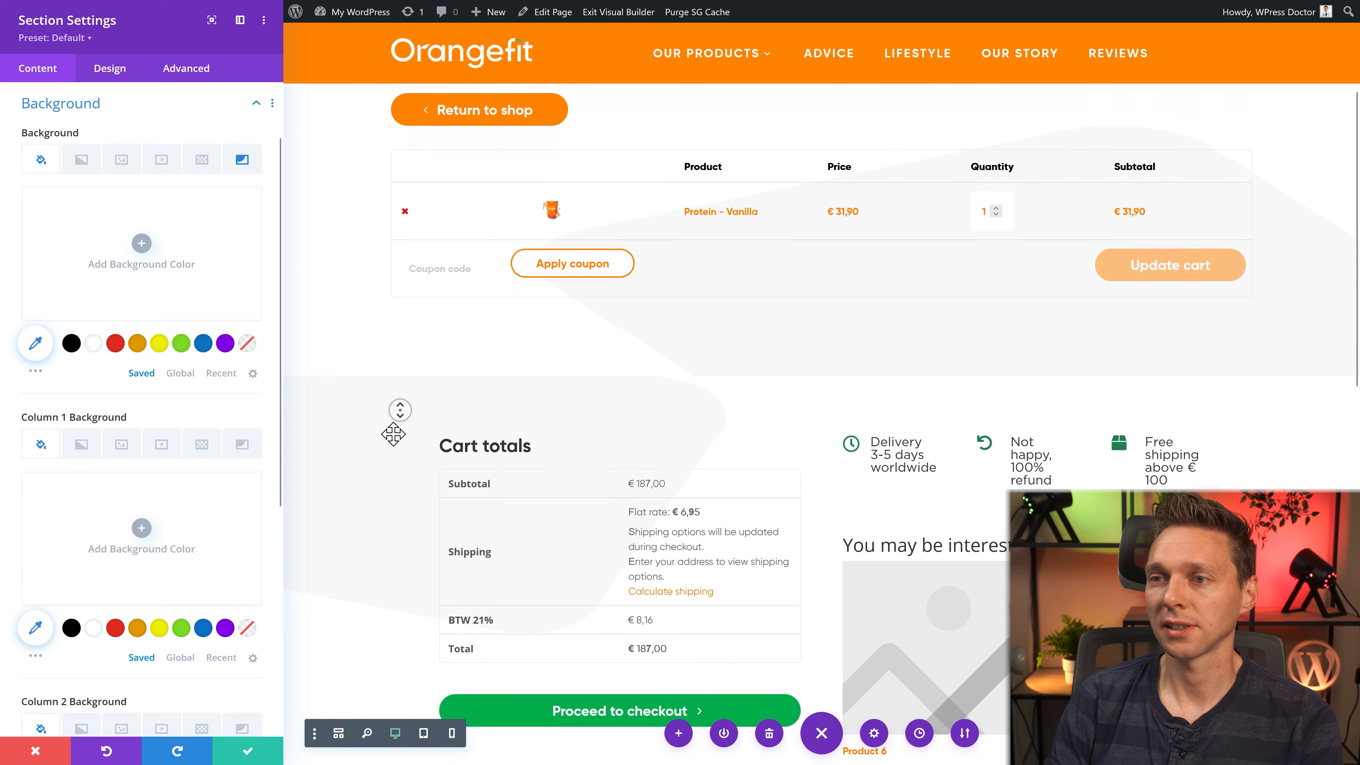
pyautogui.scroll(7, 397, 410)
pyautogui.scroll(-5, 397, 412)
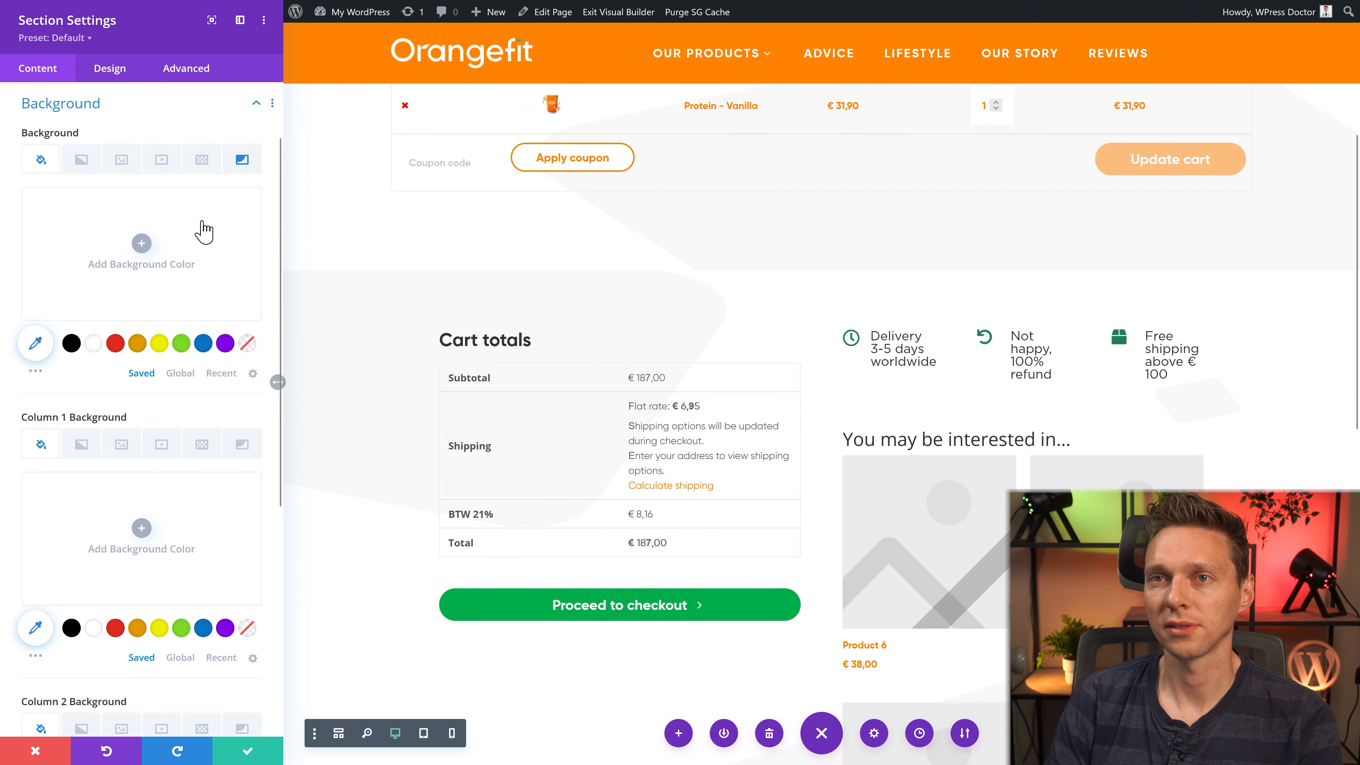
pyautogui.click(238, 161)
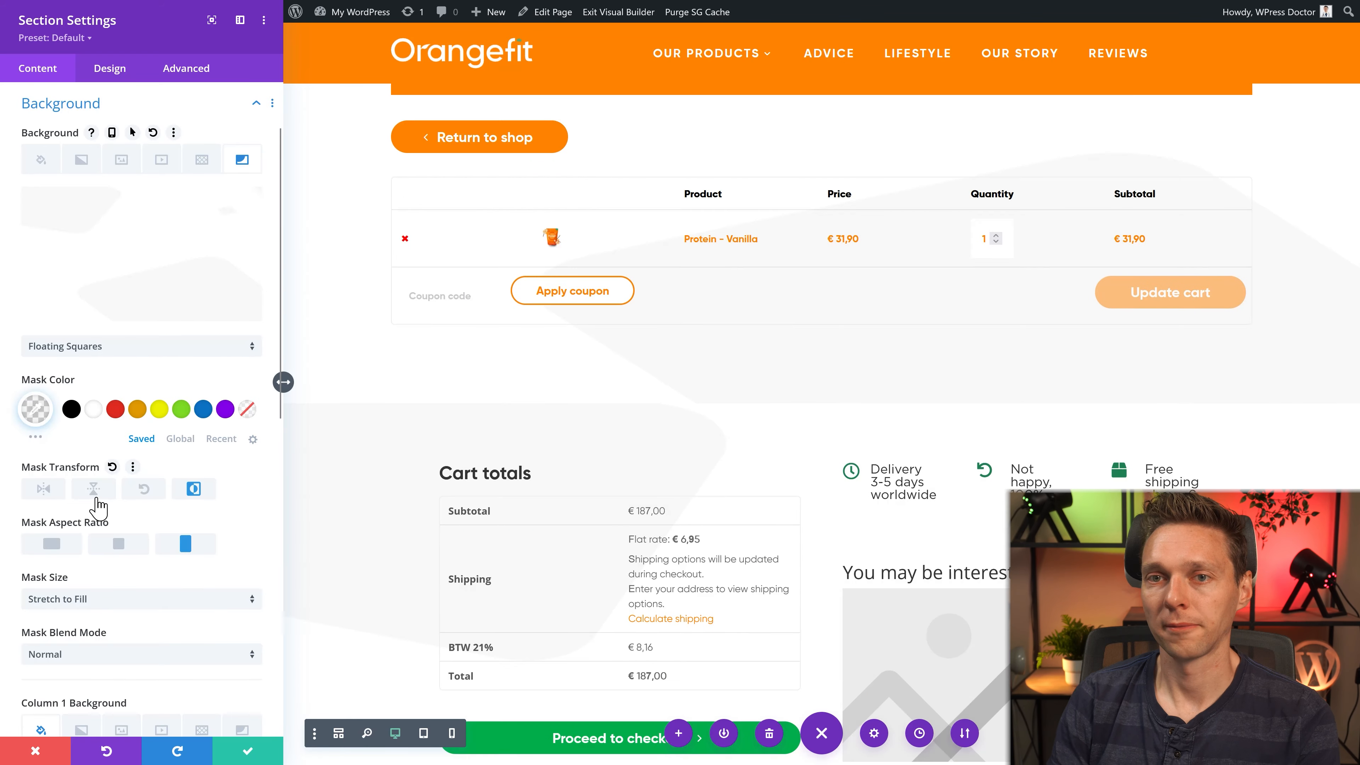
pyautogui.click(248, 750)
# Step: Check the mirrored background down the cart page and reduce the top padding of the Cart totals section
pyautogui.middleClick(187, 481)
pyautogui.scroll(-2, 182, 502)
pyautogui.scroll(-8, 182, 502)
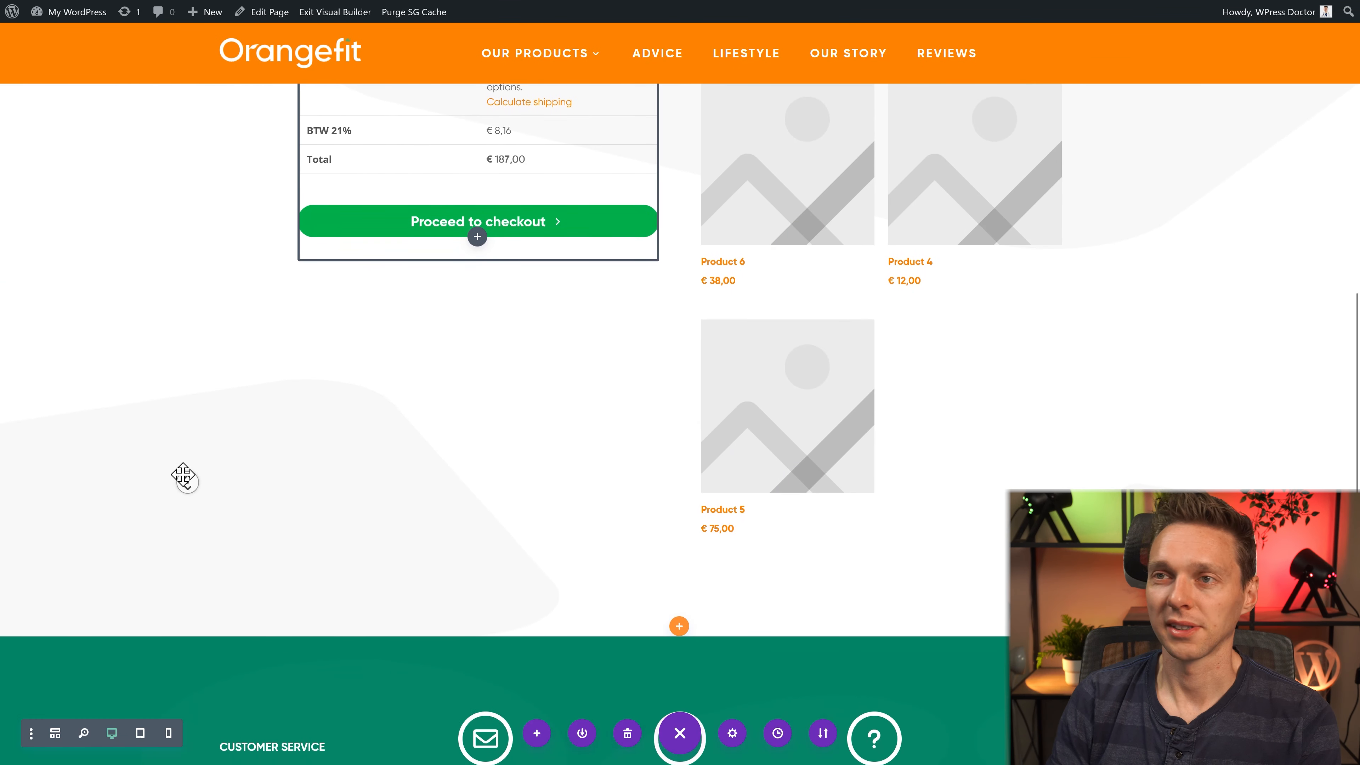
pyautogui.scroll(7, 185, 464)
pyautogui.scroll(3, 185, 464)
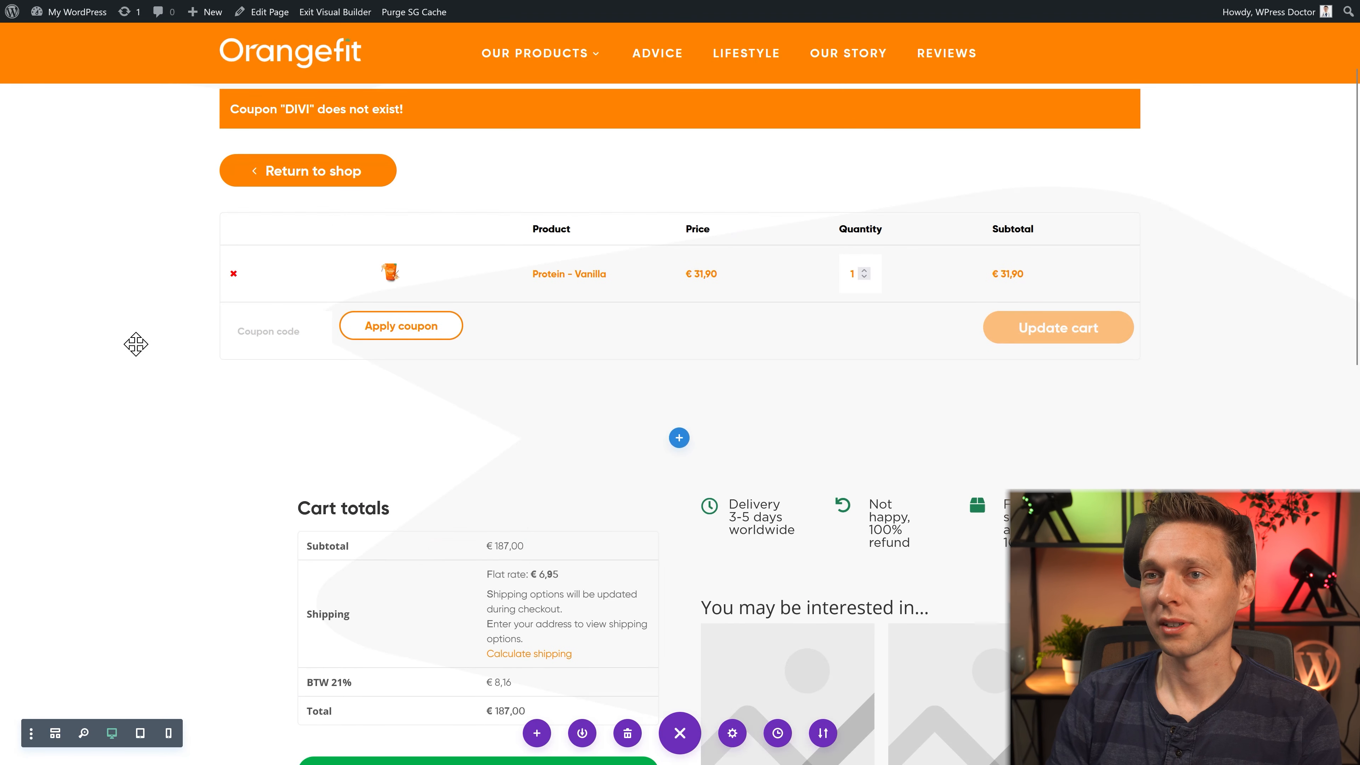
pyautogui.moveTo(236, 458); pyautogui.dragTo(236, 418)
# Step: Set the max width of the cart section's row to 1100px, save it and check its alignment with the Cart totals section
pyautogui.scroll(2, 236, 410)
pyautogui.click(256, 83)
pyautogui.click(105, 67)
pyautogui.click(46, 134)
pyautogui.tripleClick(225, 350)
pyautogui.write('1100')
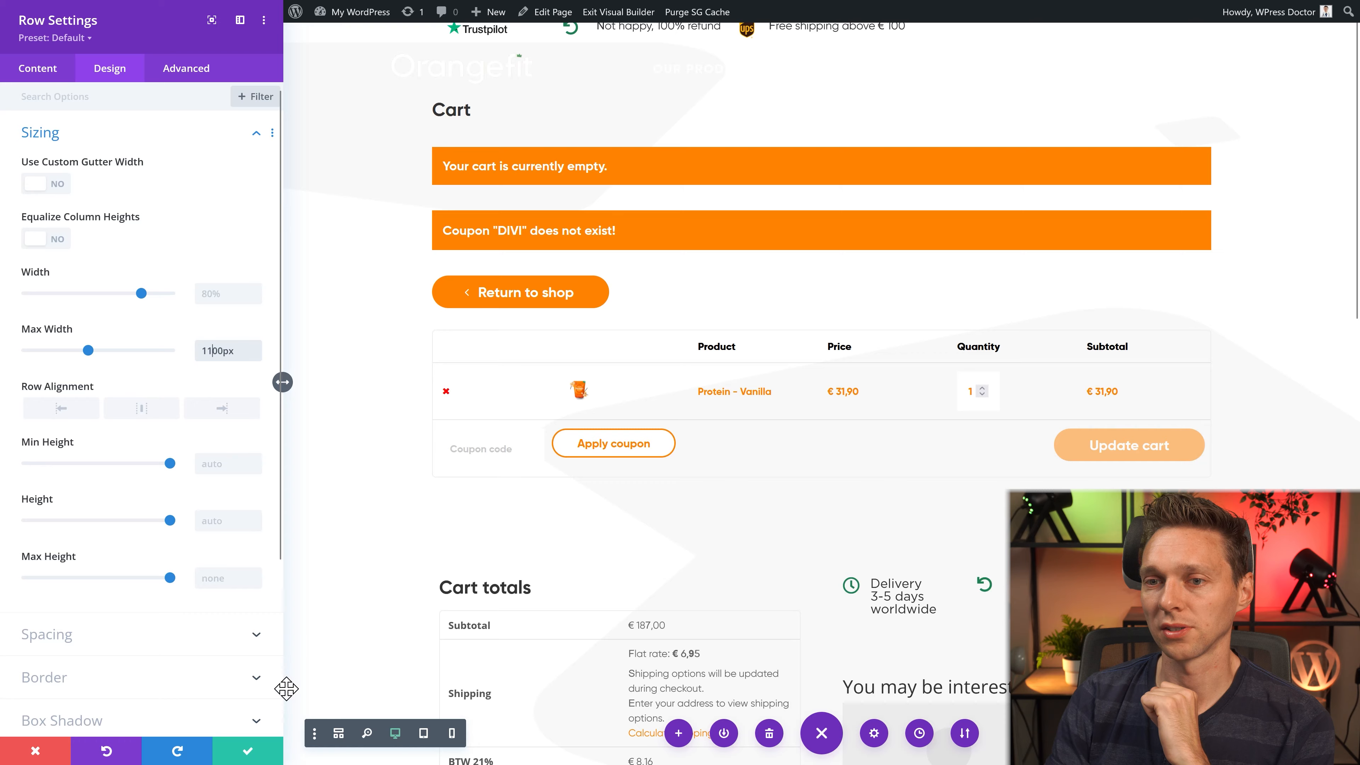
pyautogui.click(249, 752)
pyautogui.scroll(-5, 494, 494)
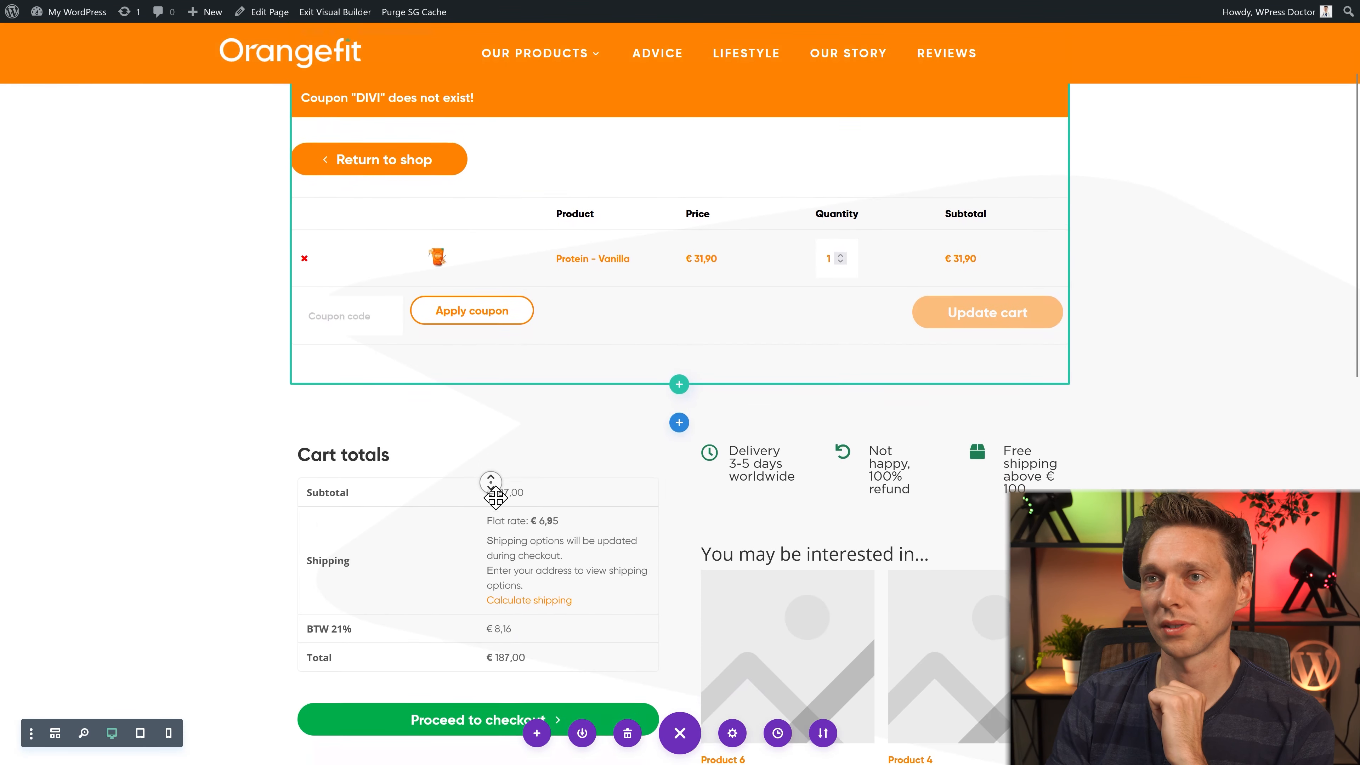
pyautogui.scroll(6, 494, 442)
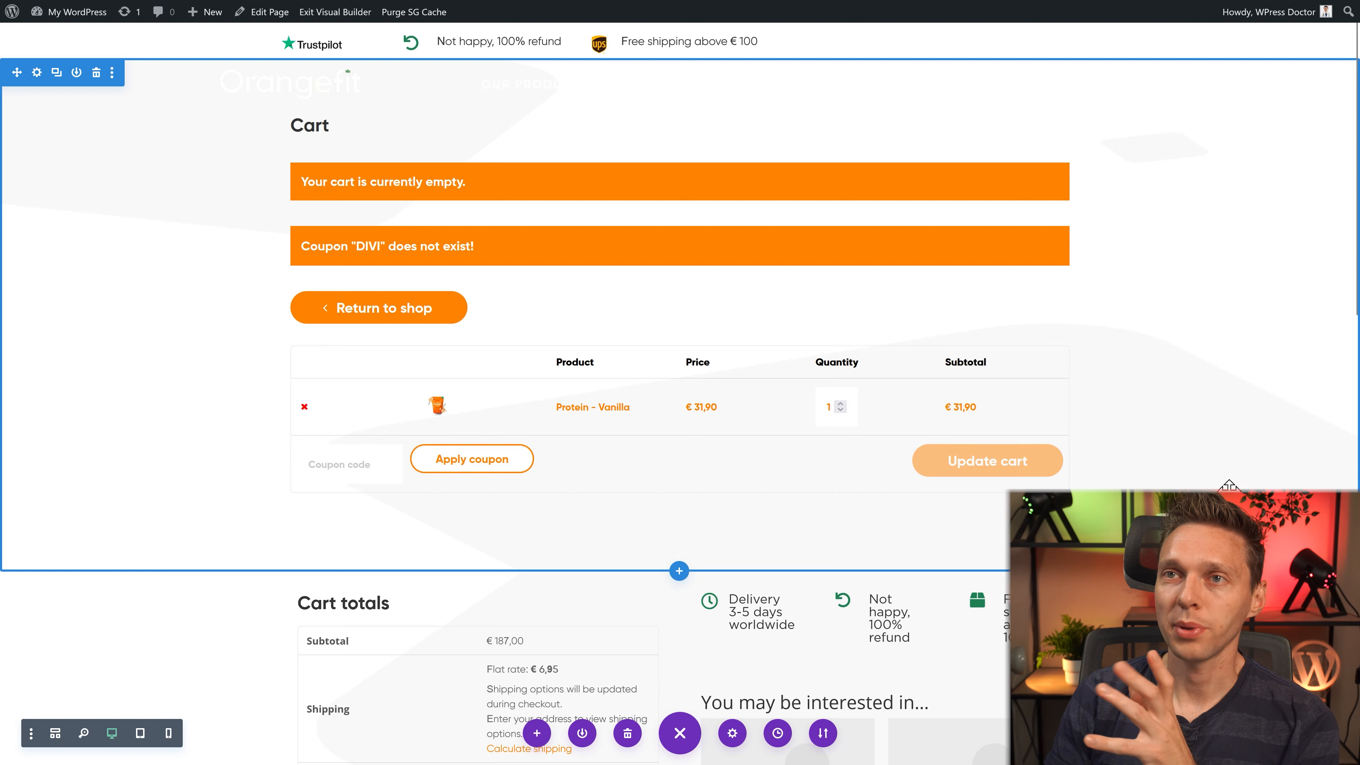
# Step: Create a new Theme Builder template used on the WooCommerce Cart, Checkout and My Account pages
pyautogui.moveTo(610, 140)
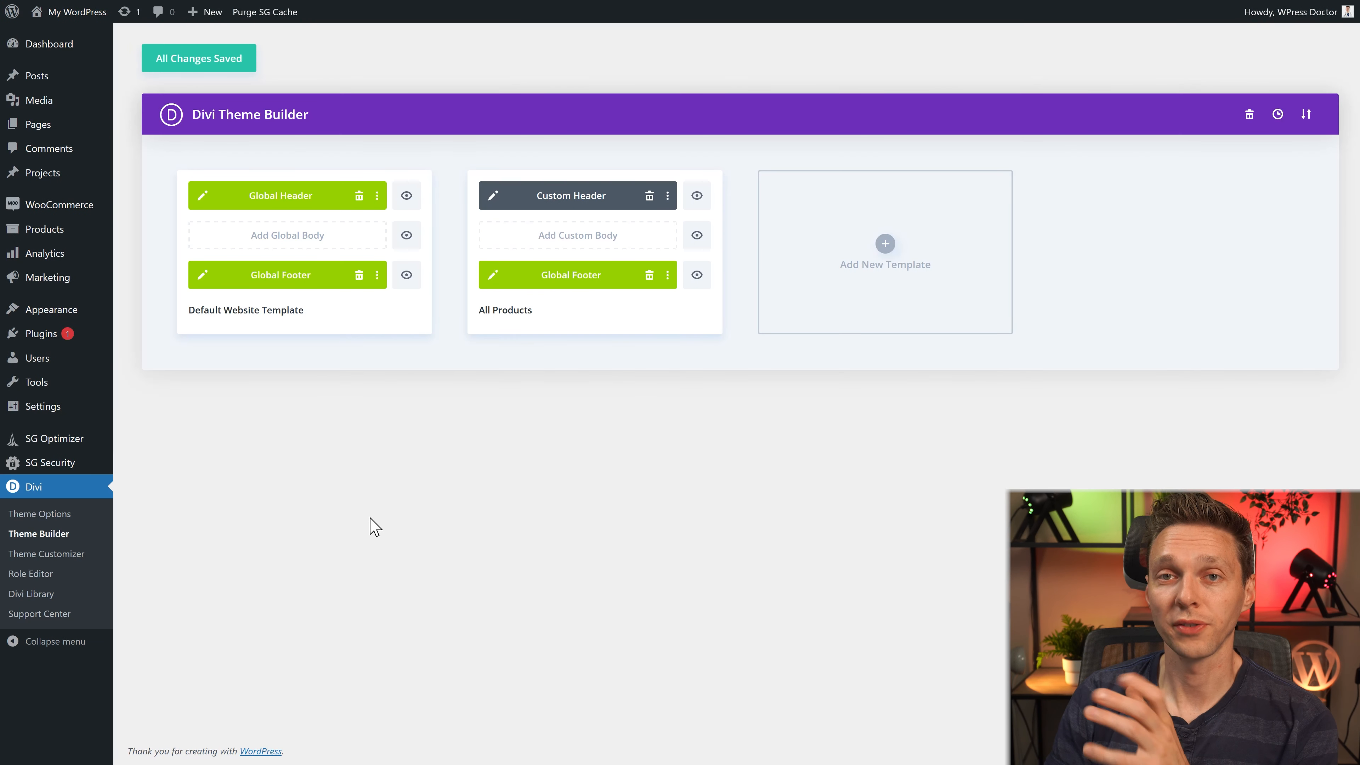
pyautogui.click(886, 250)
pyautogui.middleClick(830, 384)
pyautogui.scroll(-9, 830, 410)
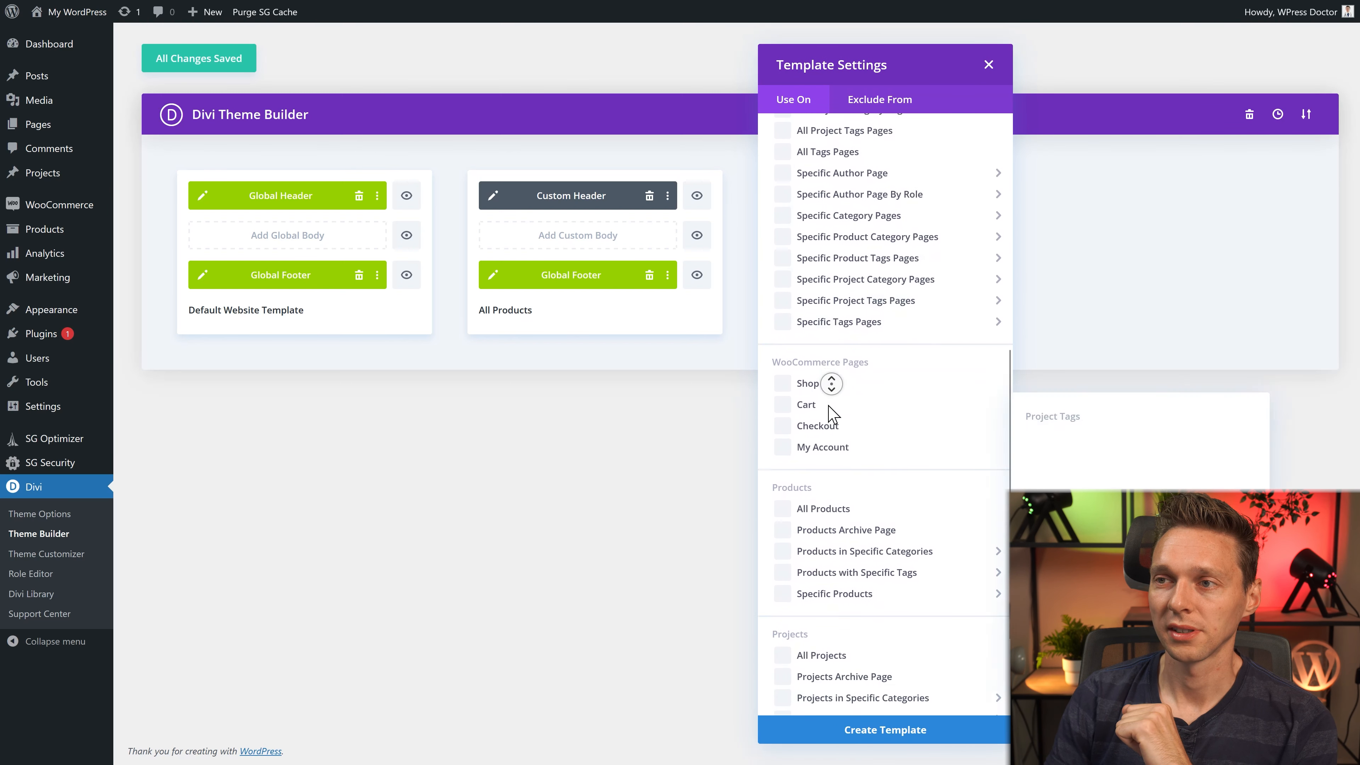
pyautogui.middleClick(831, 411)
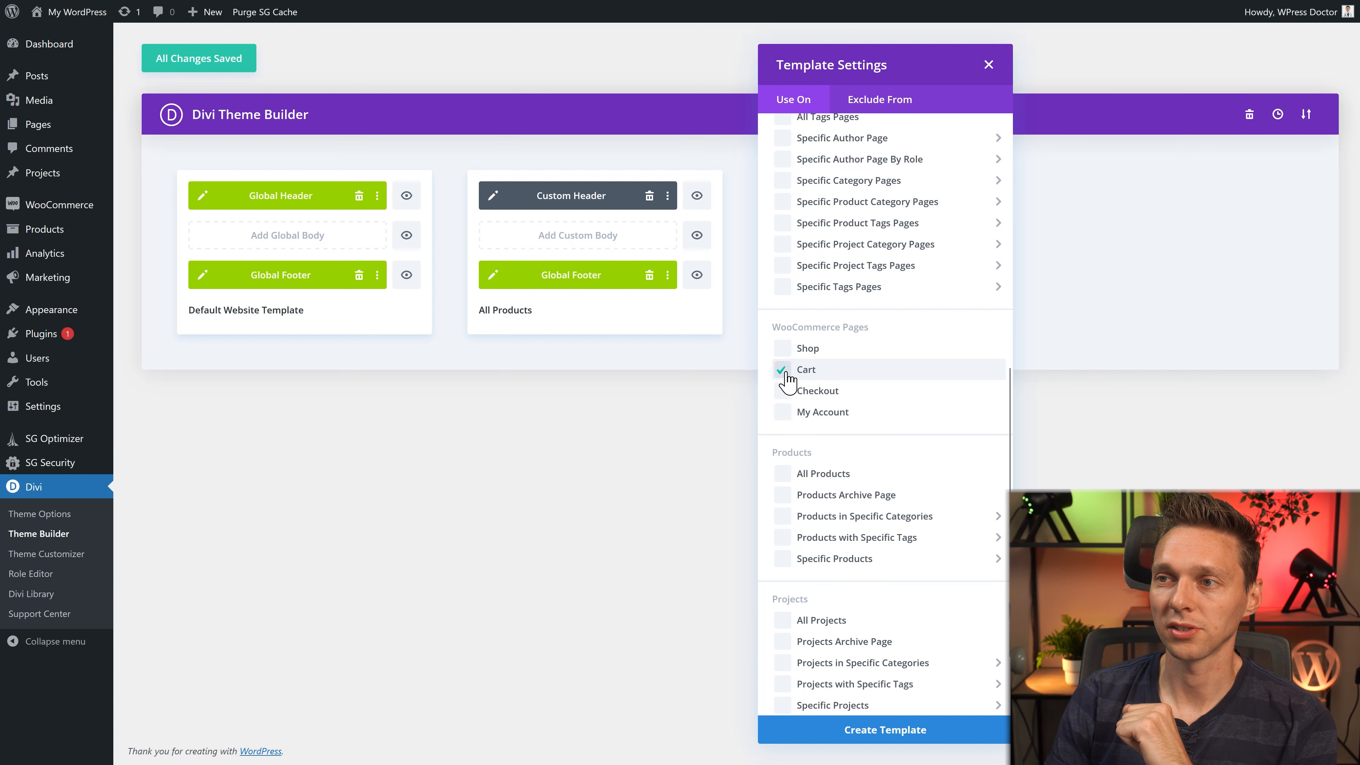
pyautogui.click(788, 392)
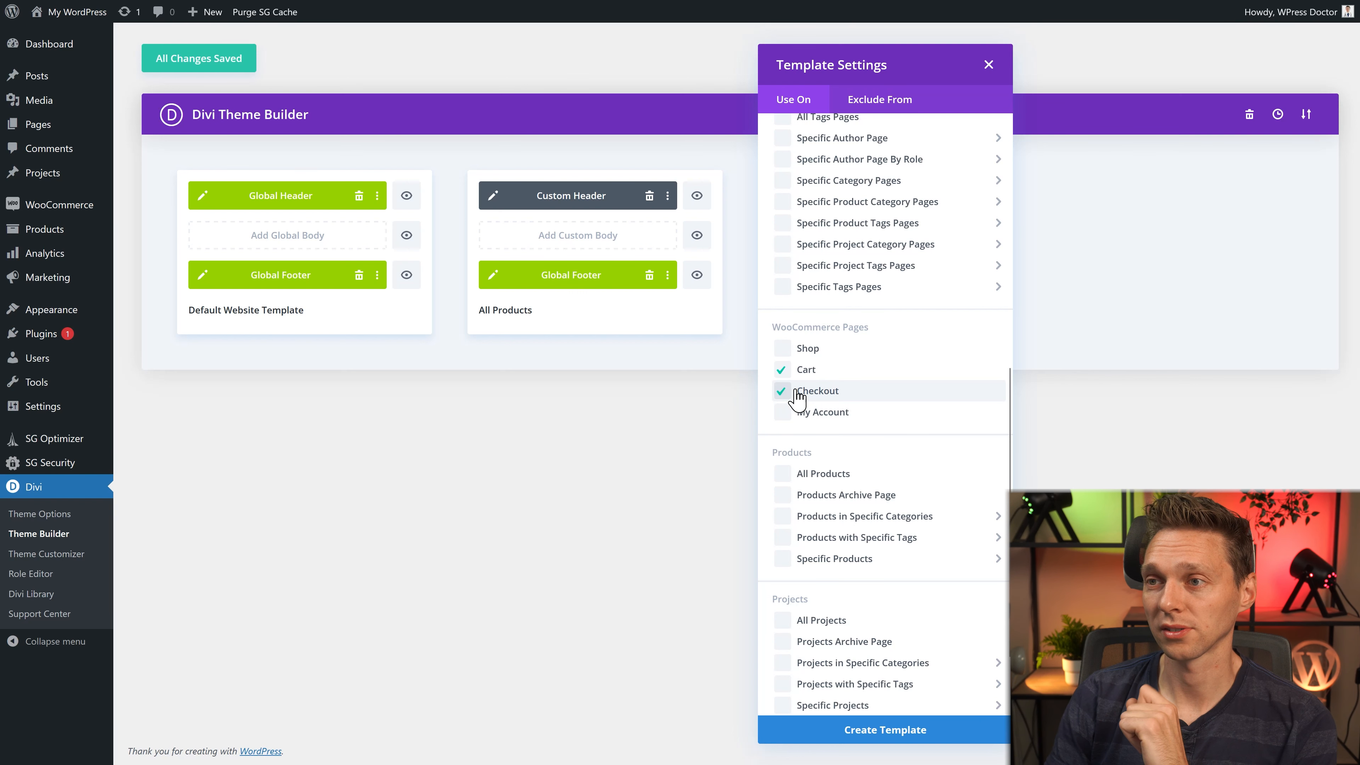
pyautogui.click(791, 413)
pyautogui.click(884, 729)
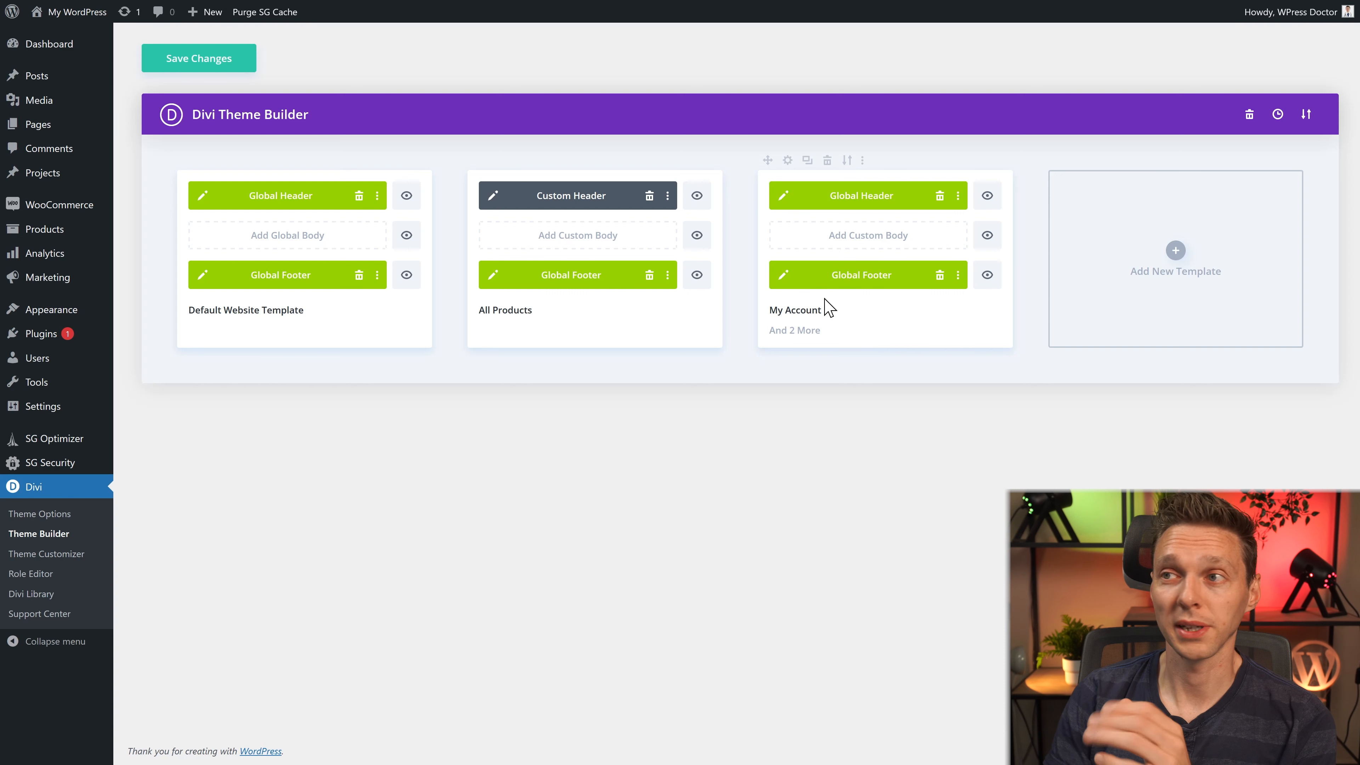
# Step: Disable the global header in the My Account, Cart and Checkout template so it uses a custom header
pyautogui.rightClick(898, 196)
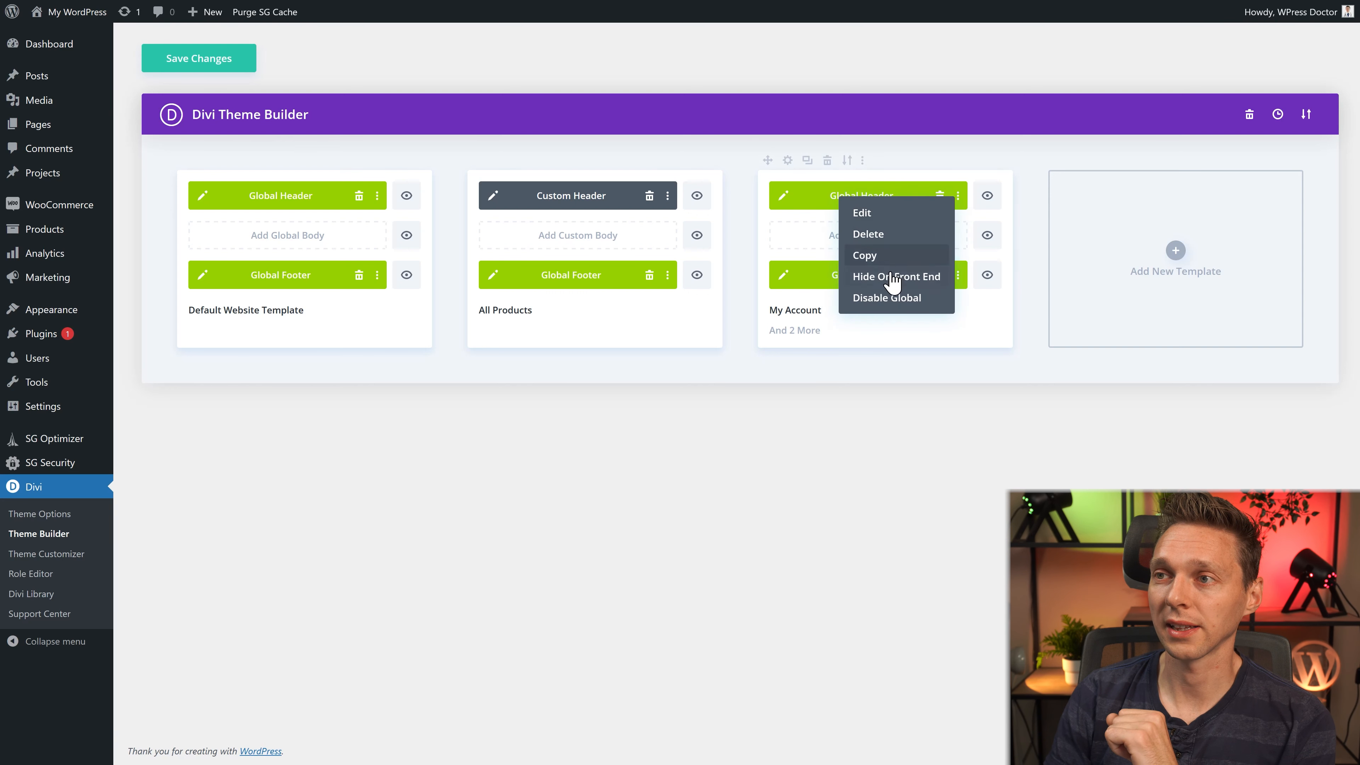
pyautogui.click(893, 301)
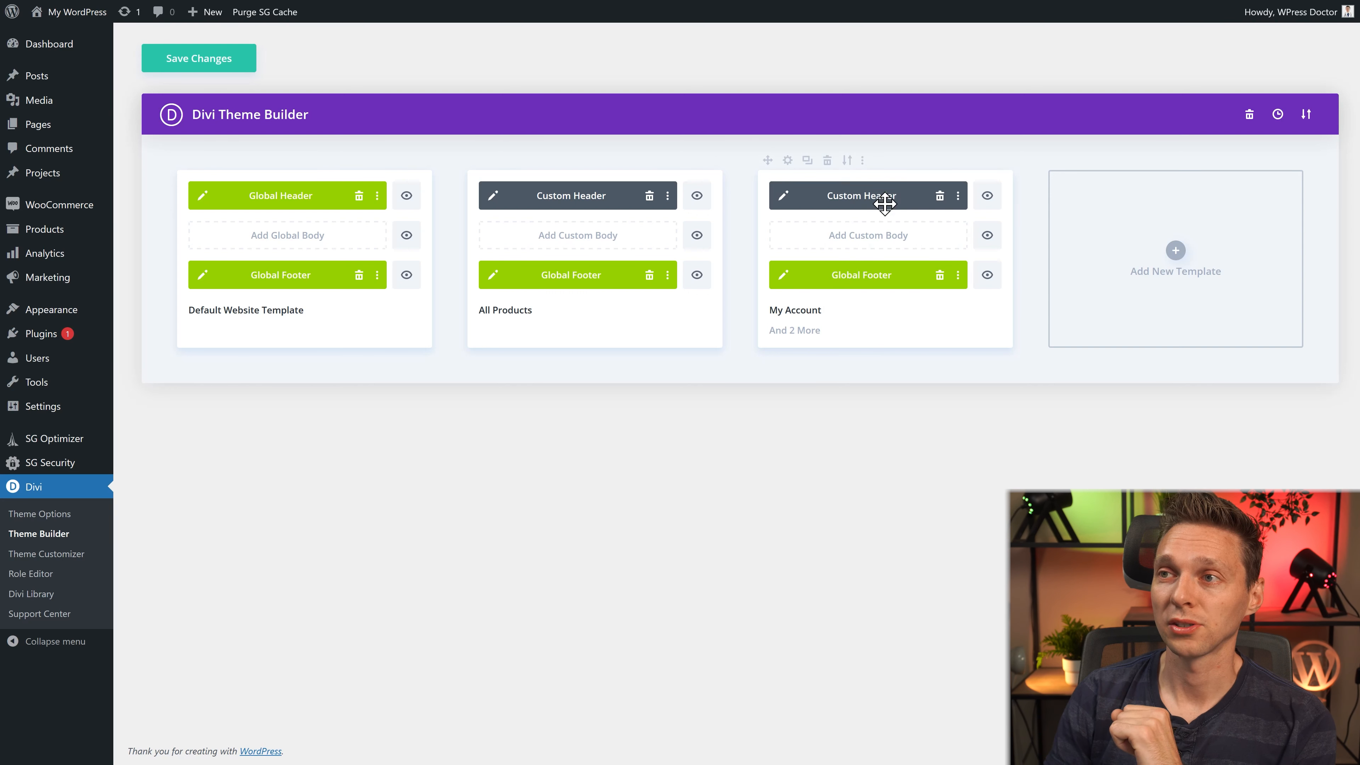
# Step: Set the menu section's desktop background to the global orange in the WooCommerce pages' custom header and save the header and template changes
pyautogui.click(839, 196)
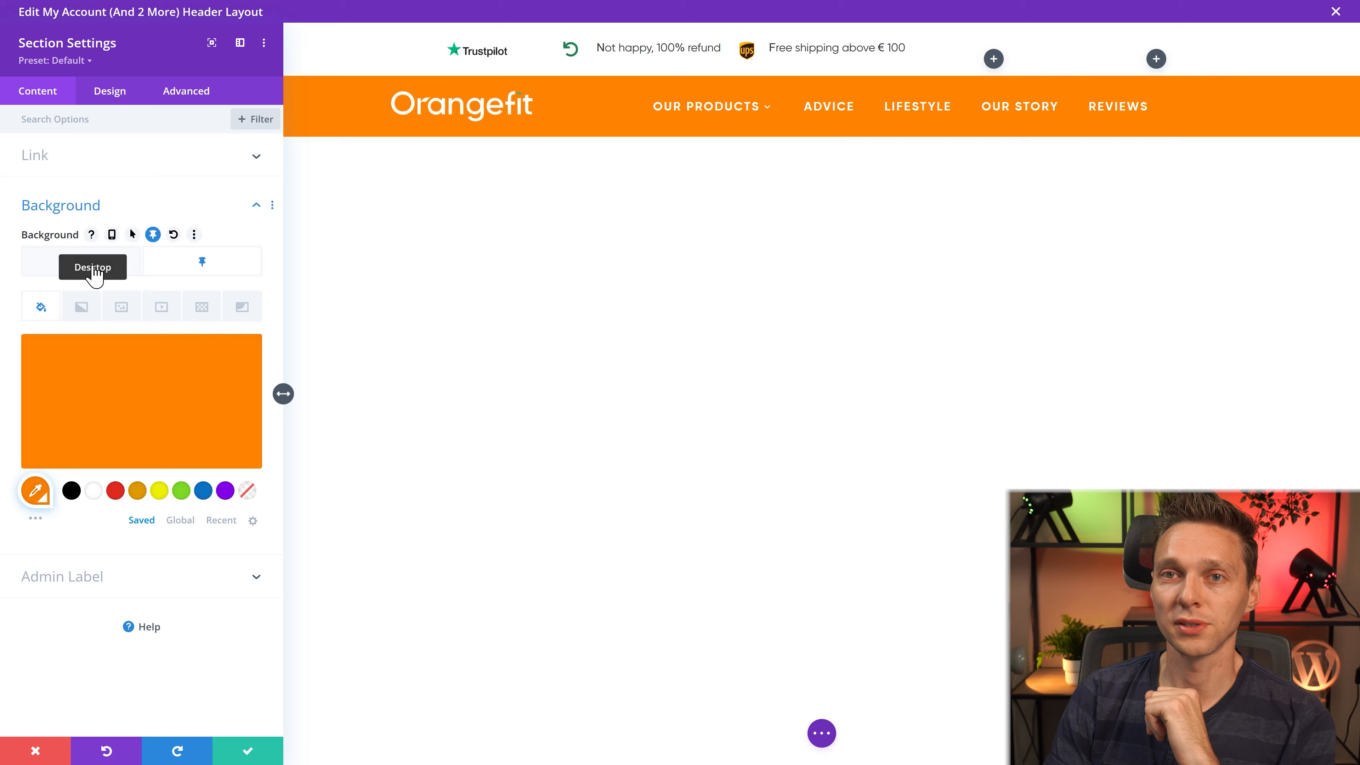
pyautogui.click(181, 520)
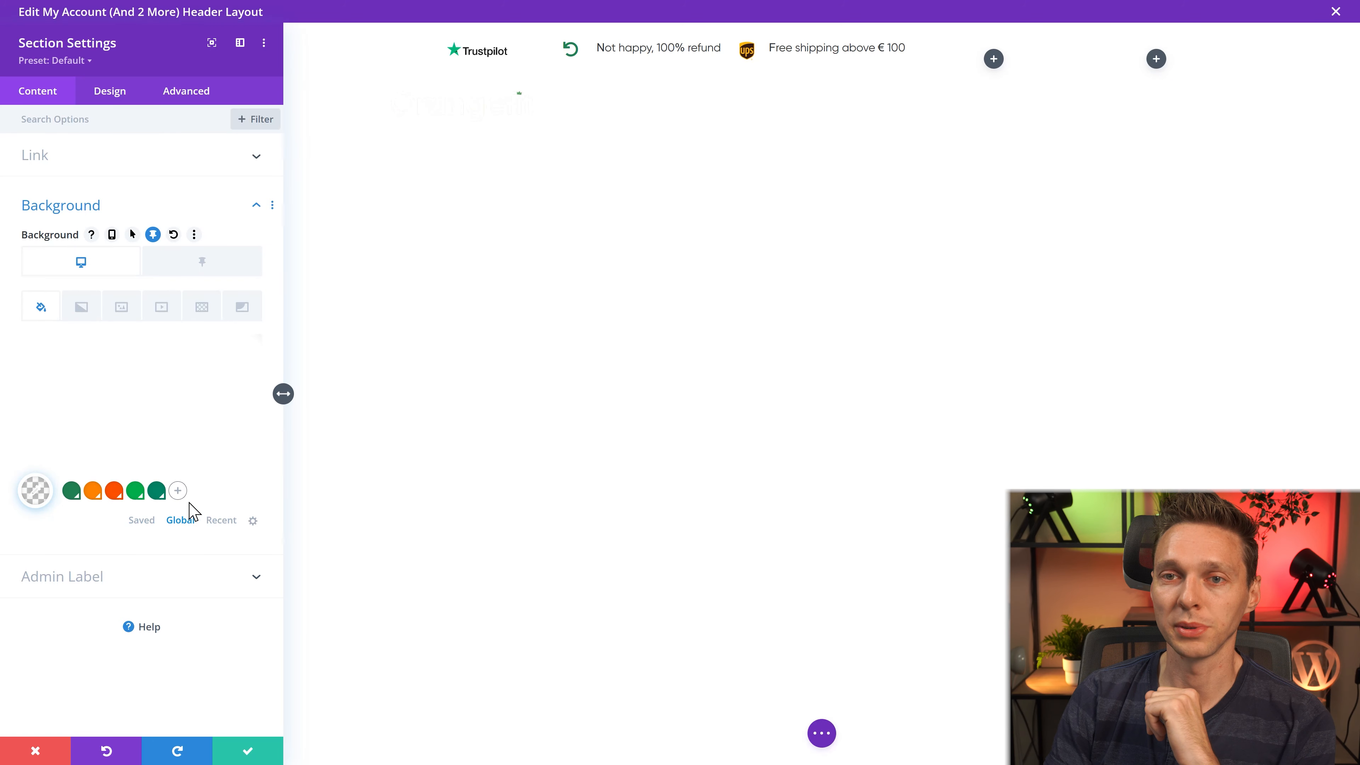
pyautogui.click(92, 491)
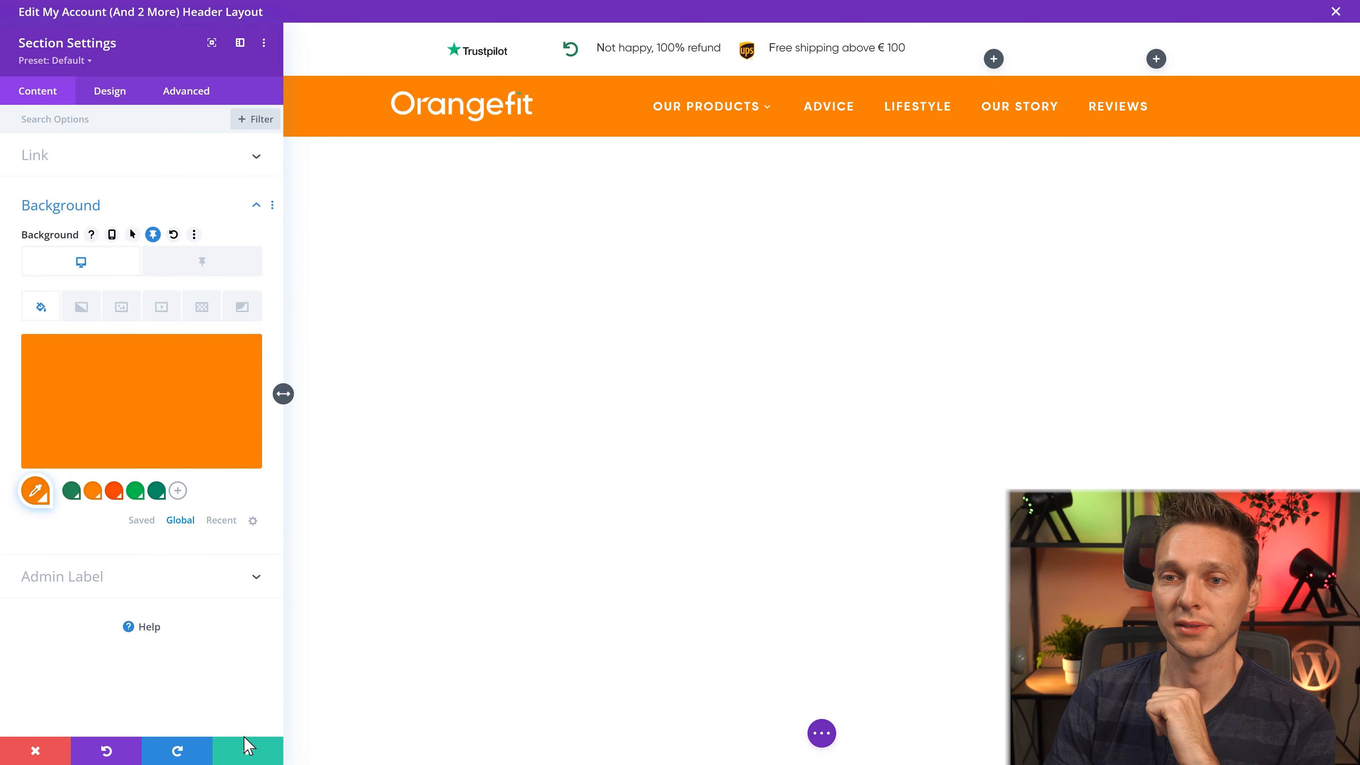
pyautogui.click(248, 750)
pyautogui.click(679, 732)
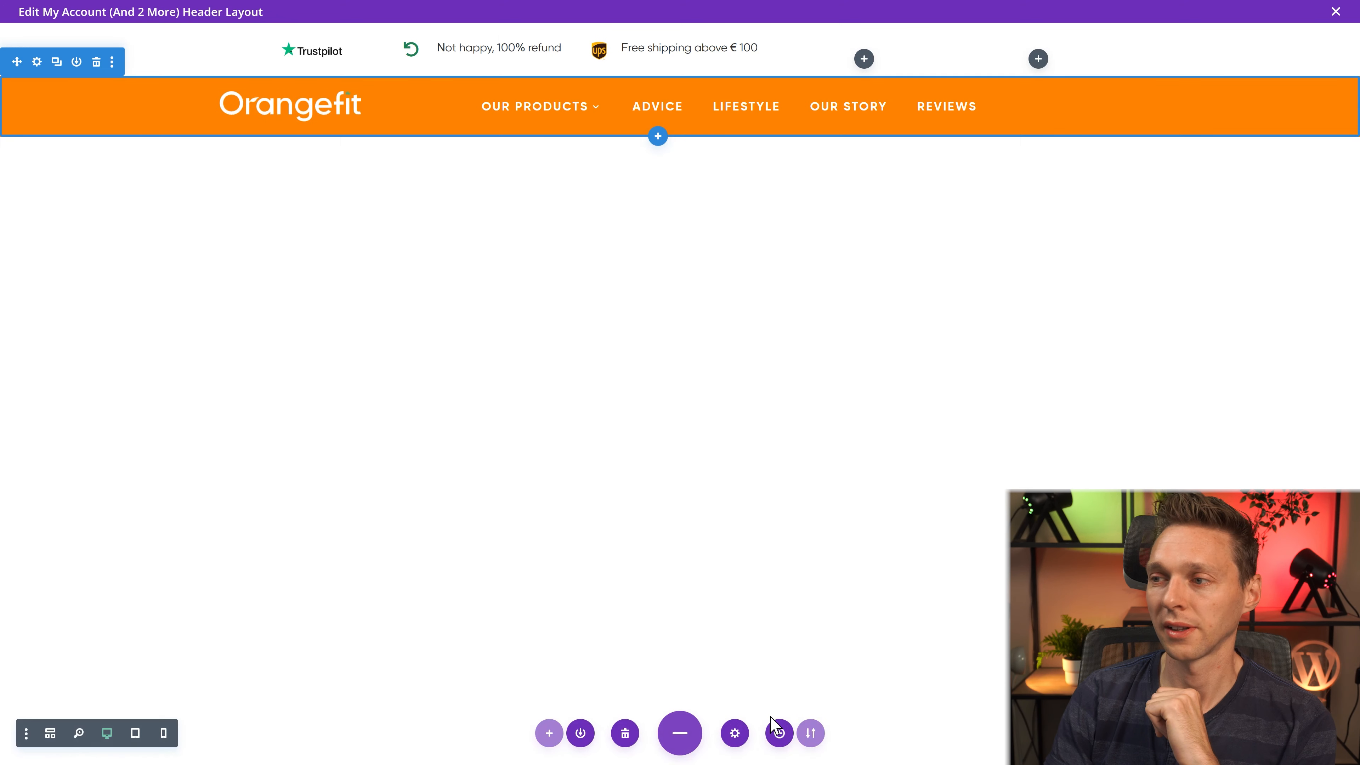
pyautogui.click(1335, 12)
pyautogui.click(198, 58)
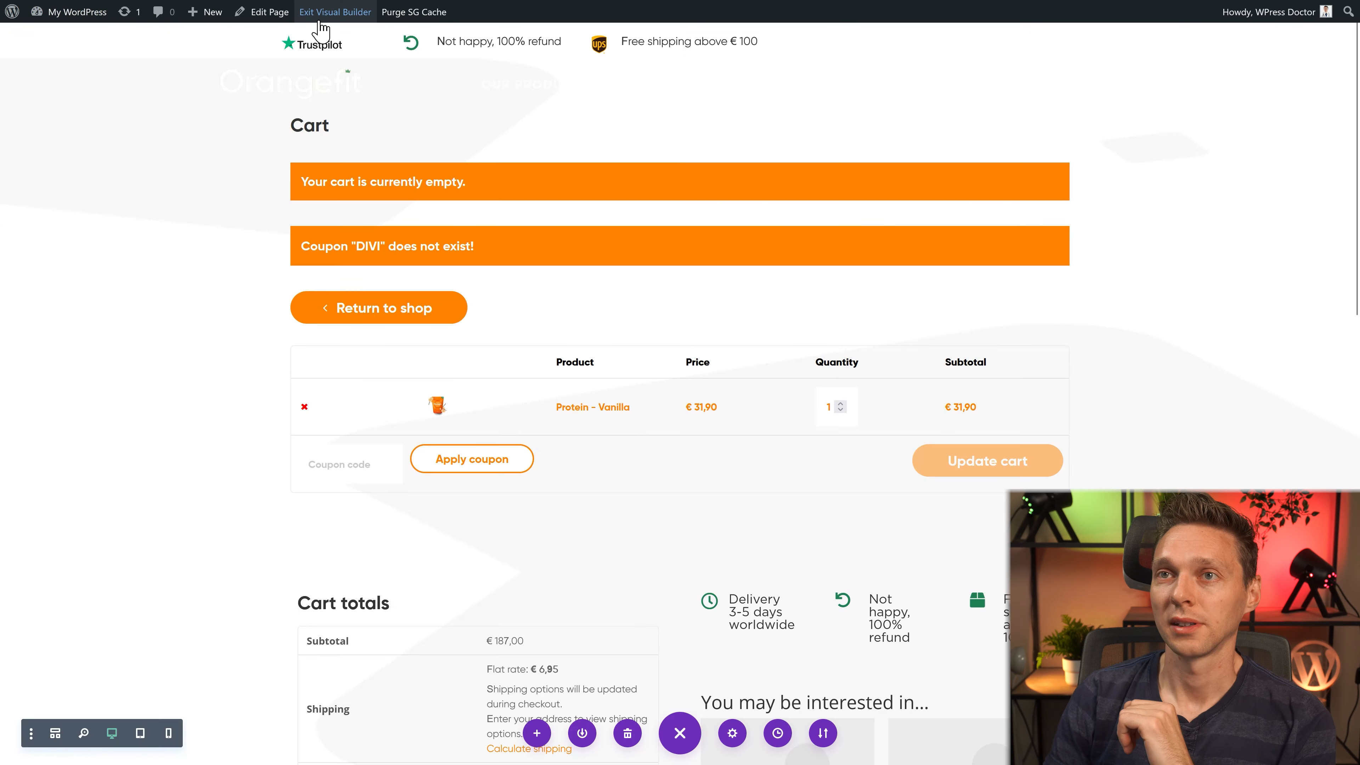
# Step: Check the custom header on the live cart page, proceed to checkout and open the Checkout page in the Visual Builder
pyautogui.click(320, 20)
pyautogui.middleClick(1187, 179)
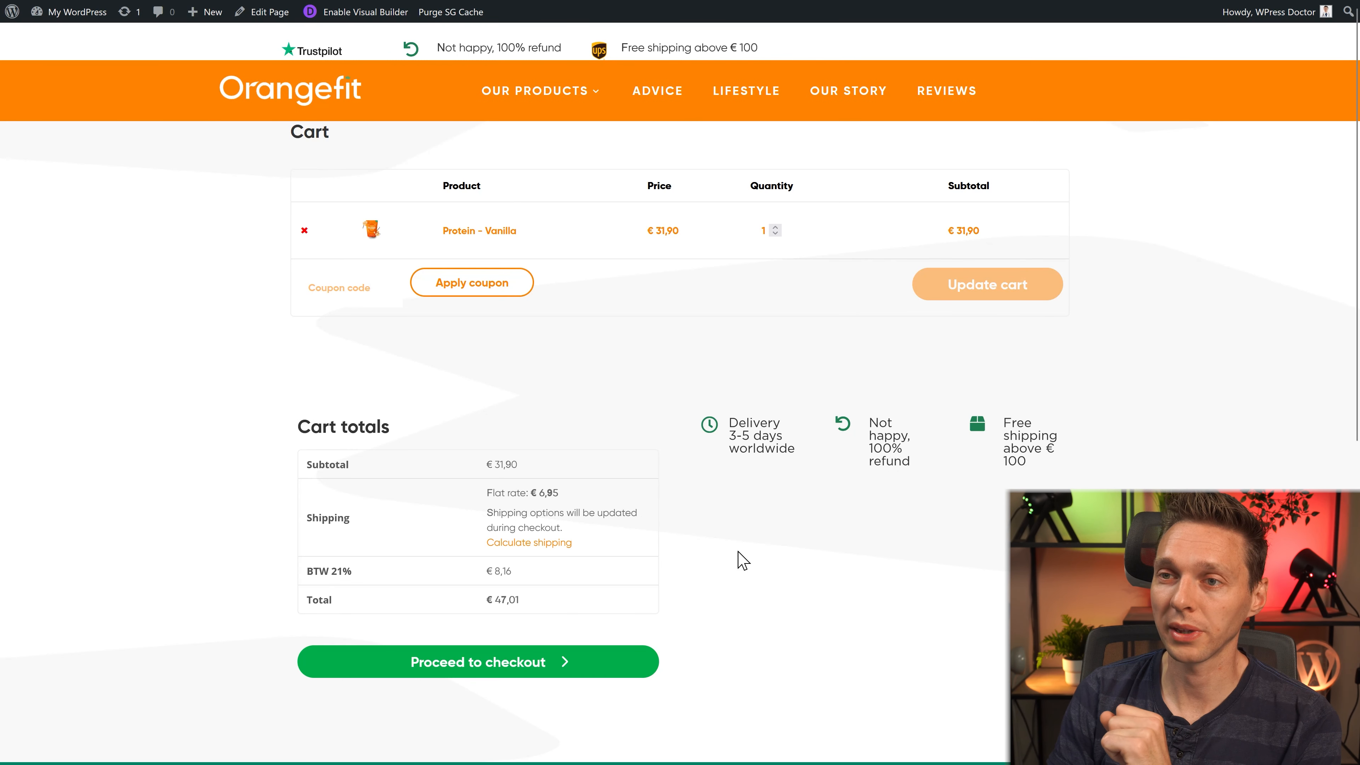
pyautogui.click(478, 662)
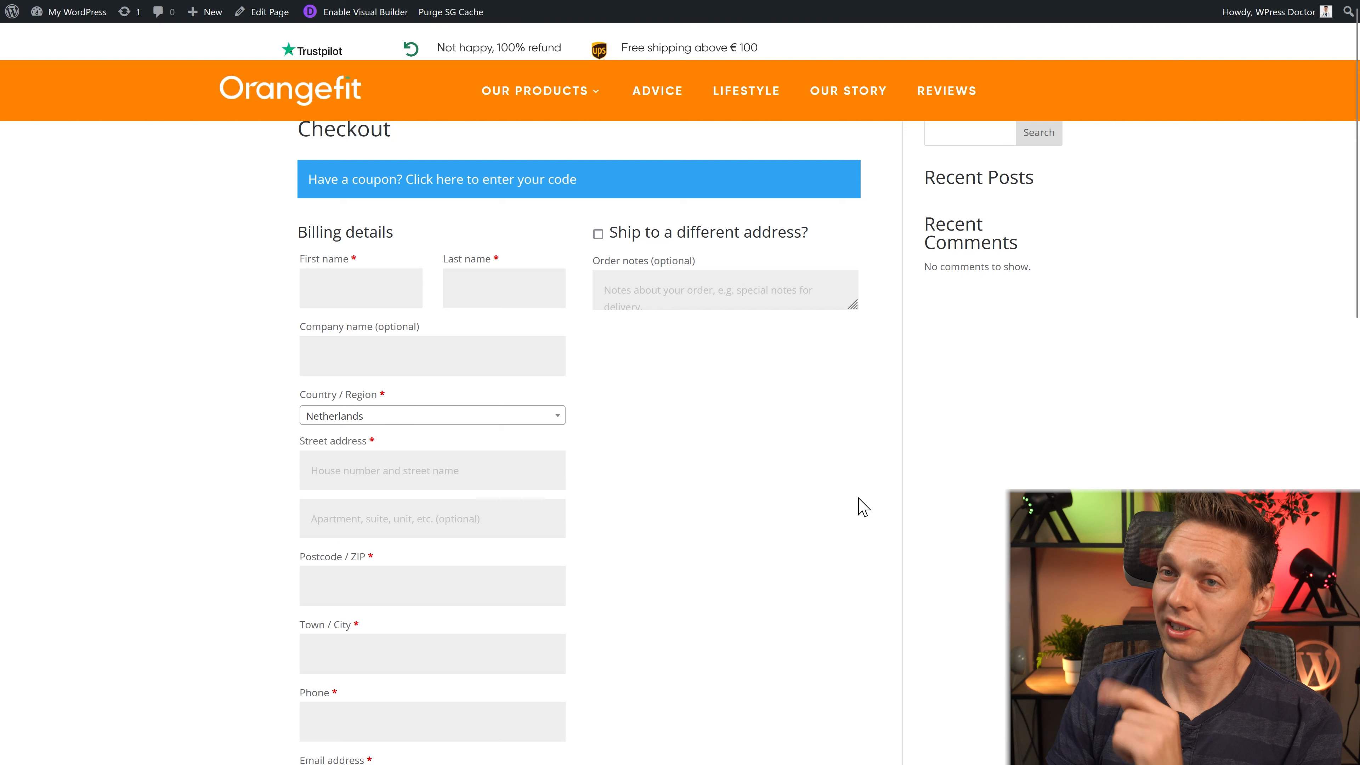
pyautogui.click(362, 12)
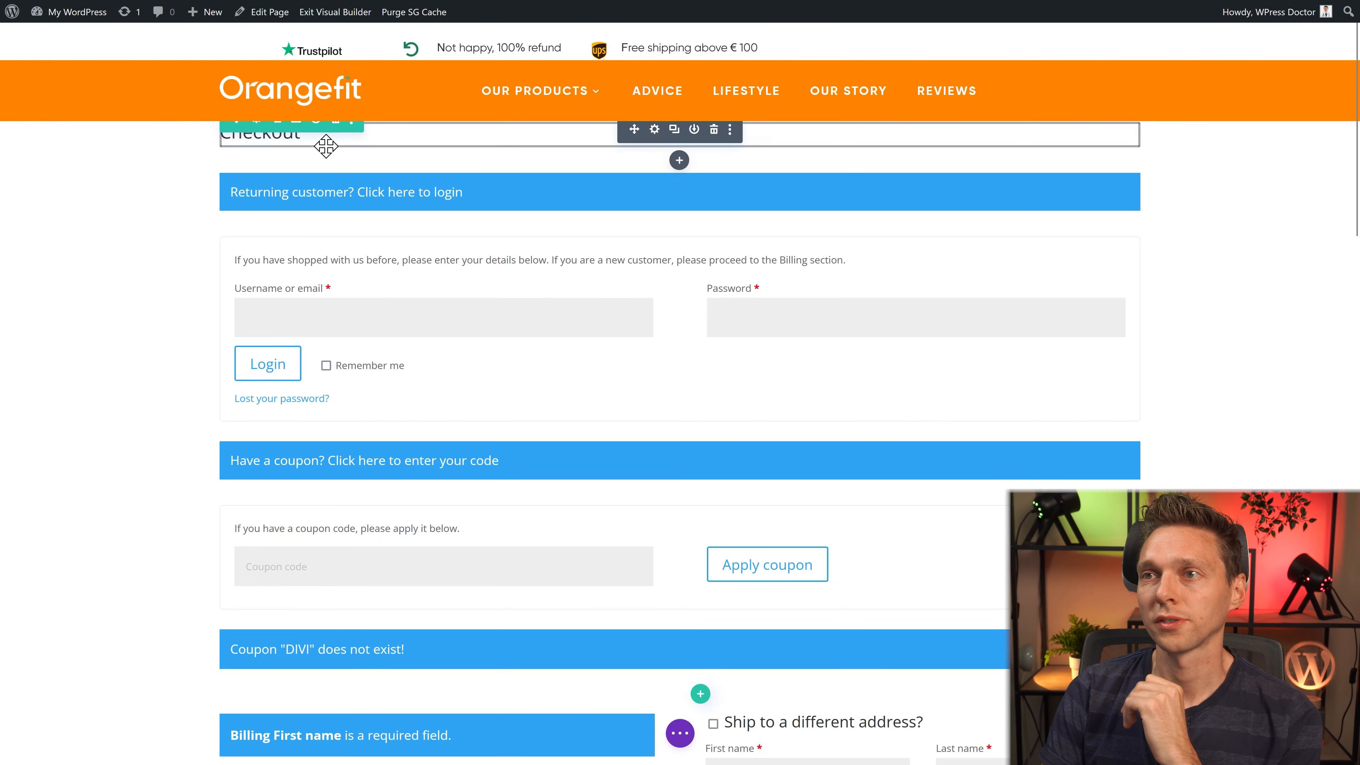
# Step: Set the title font of the Checkout page's post title to Gilroy Bold
pyautogui.click(651, 131)
pyautogui.click(109, 64)
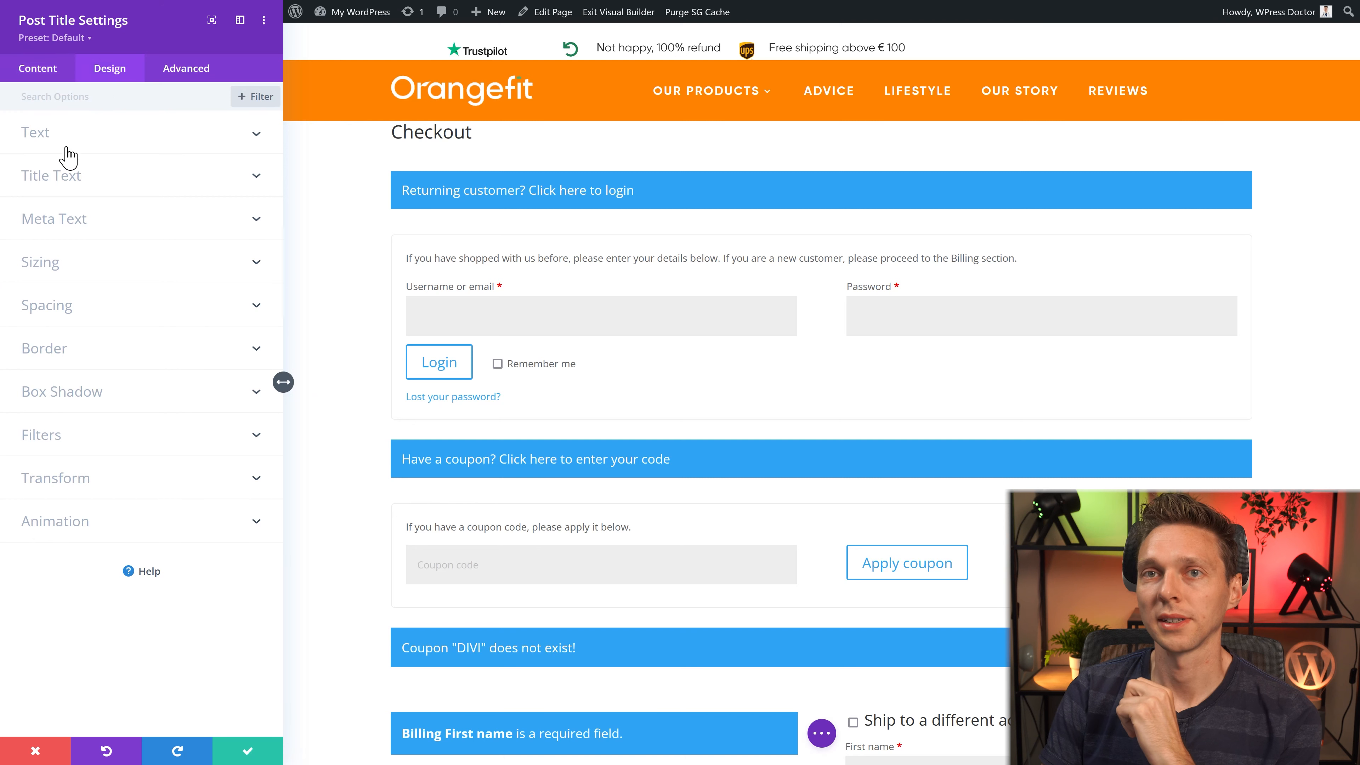
pyautogui.click(64, 174)
pyautogui.click(78, 211)
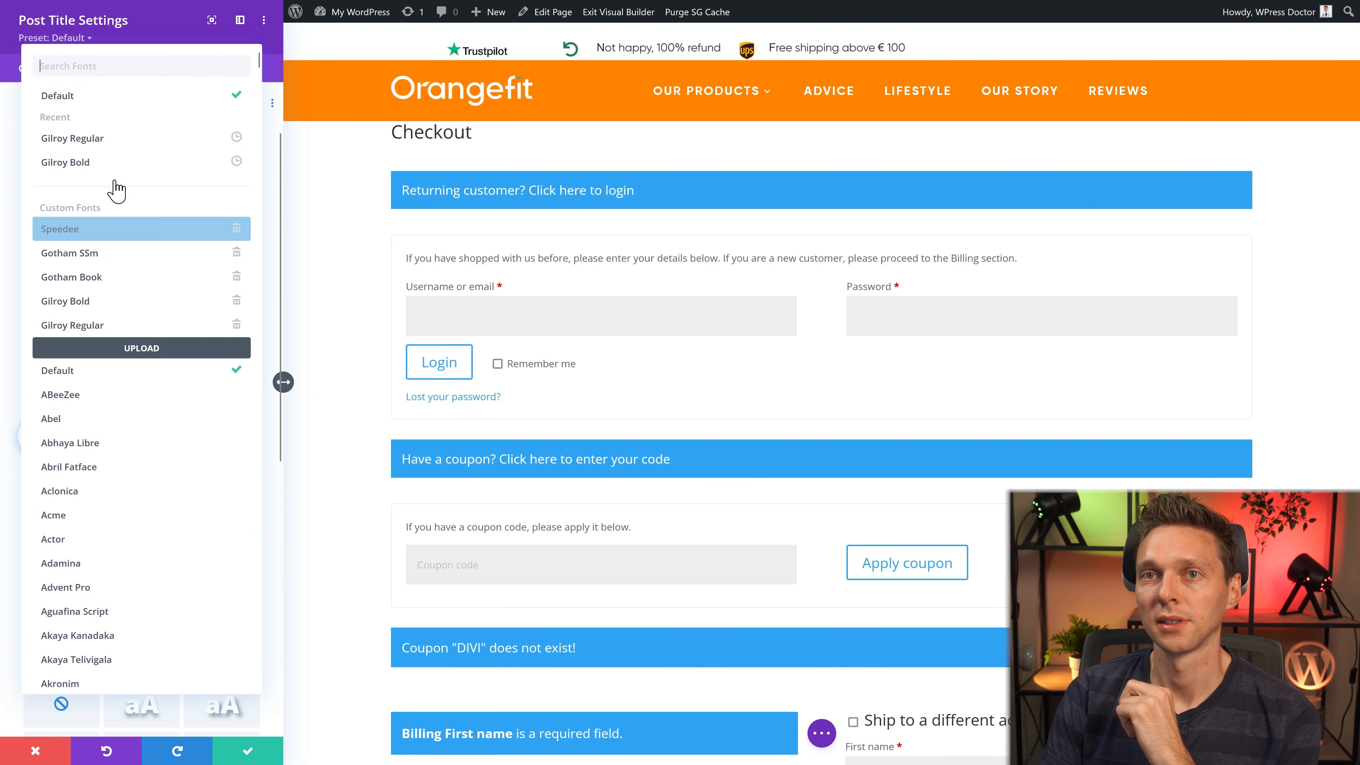
pyautogui.click(92, 166)
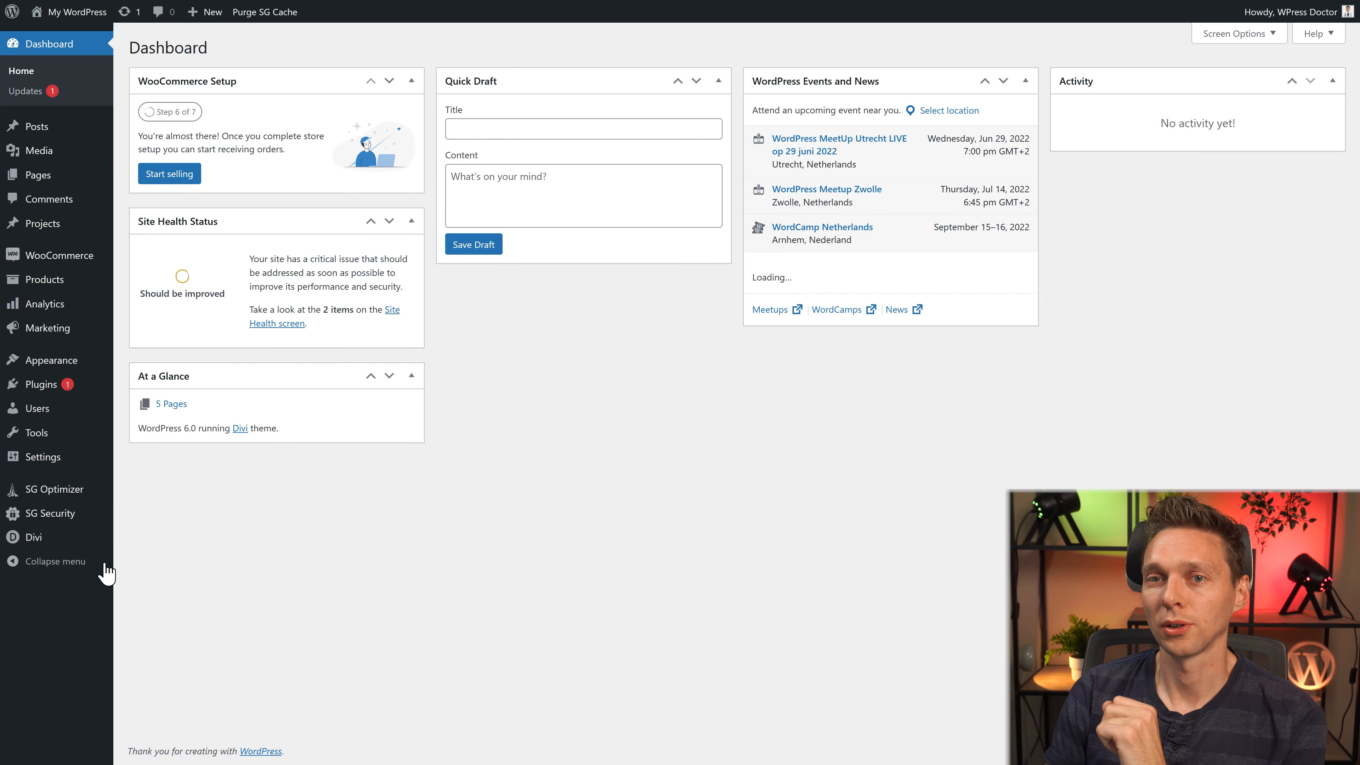
# Step: Set the site-wide header font to Gilroy Bold and the body font to Gilroy Regular in the Theme Customizer's typography settings
pyautogui.moveTo(101, 541)
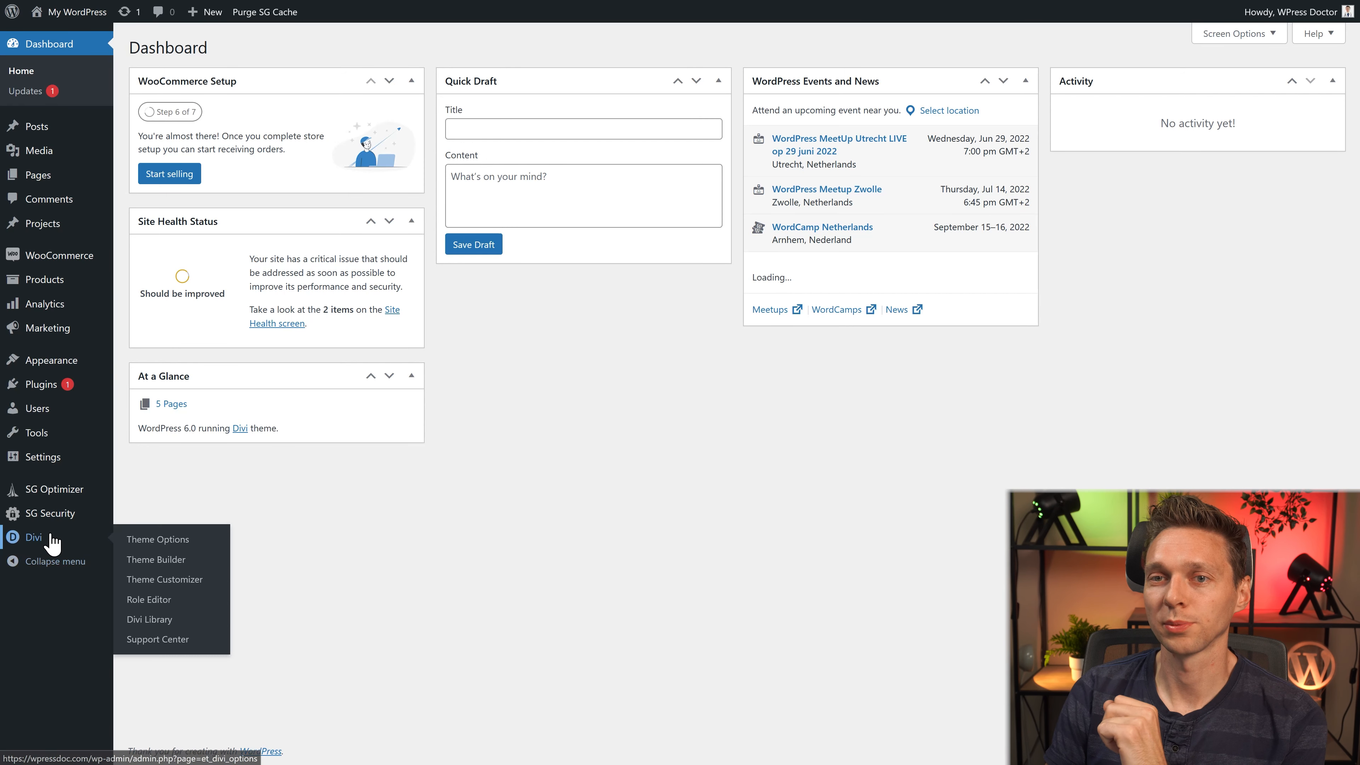
pyautogui.click(157, 583)
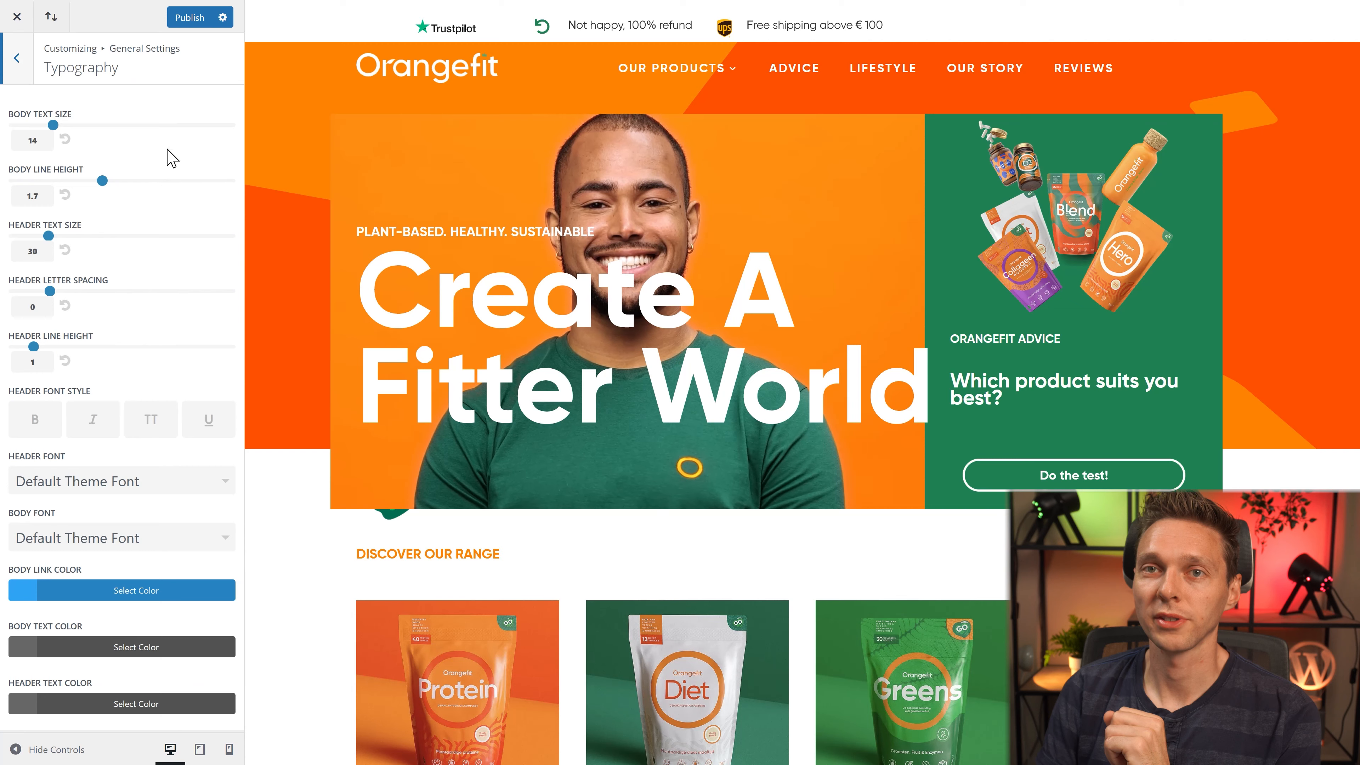
pyautogui.click(89, 485)
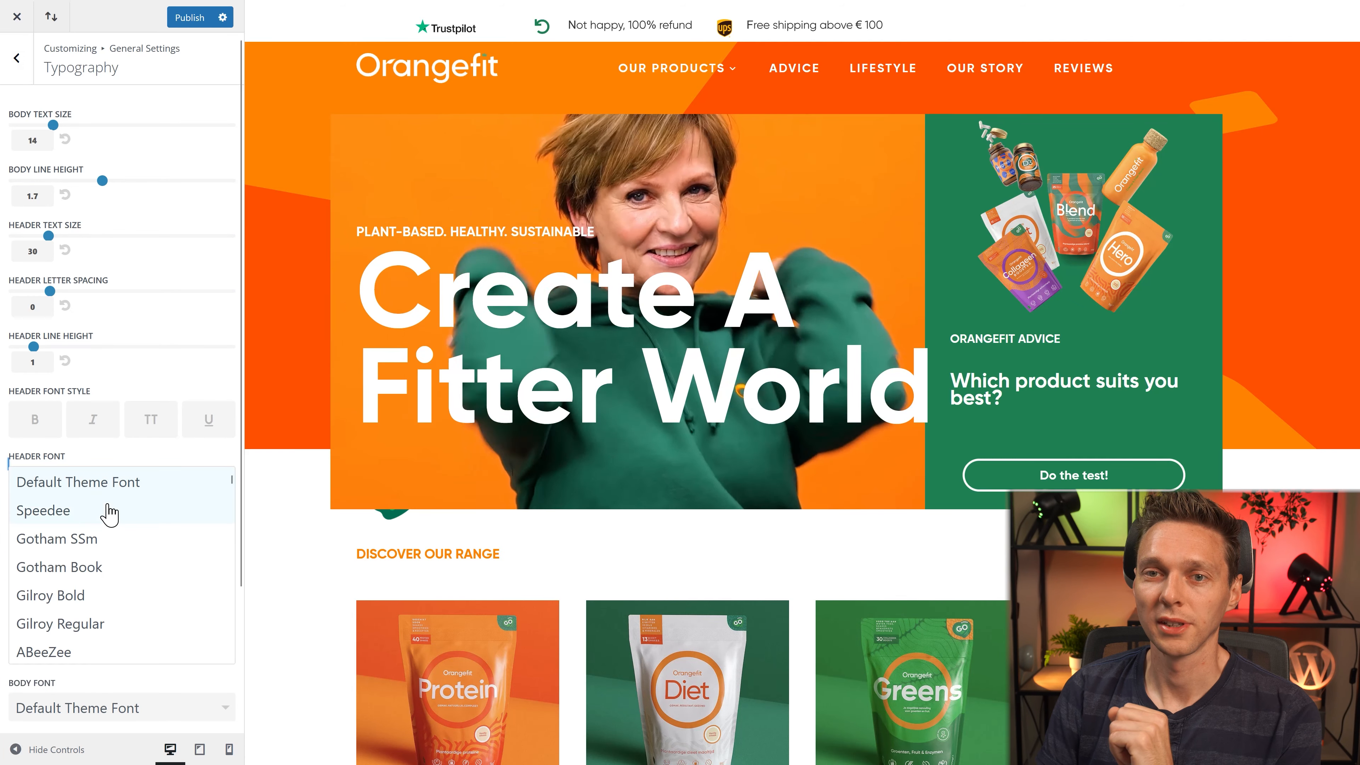
pyautogui.click(92, 596)
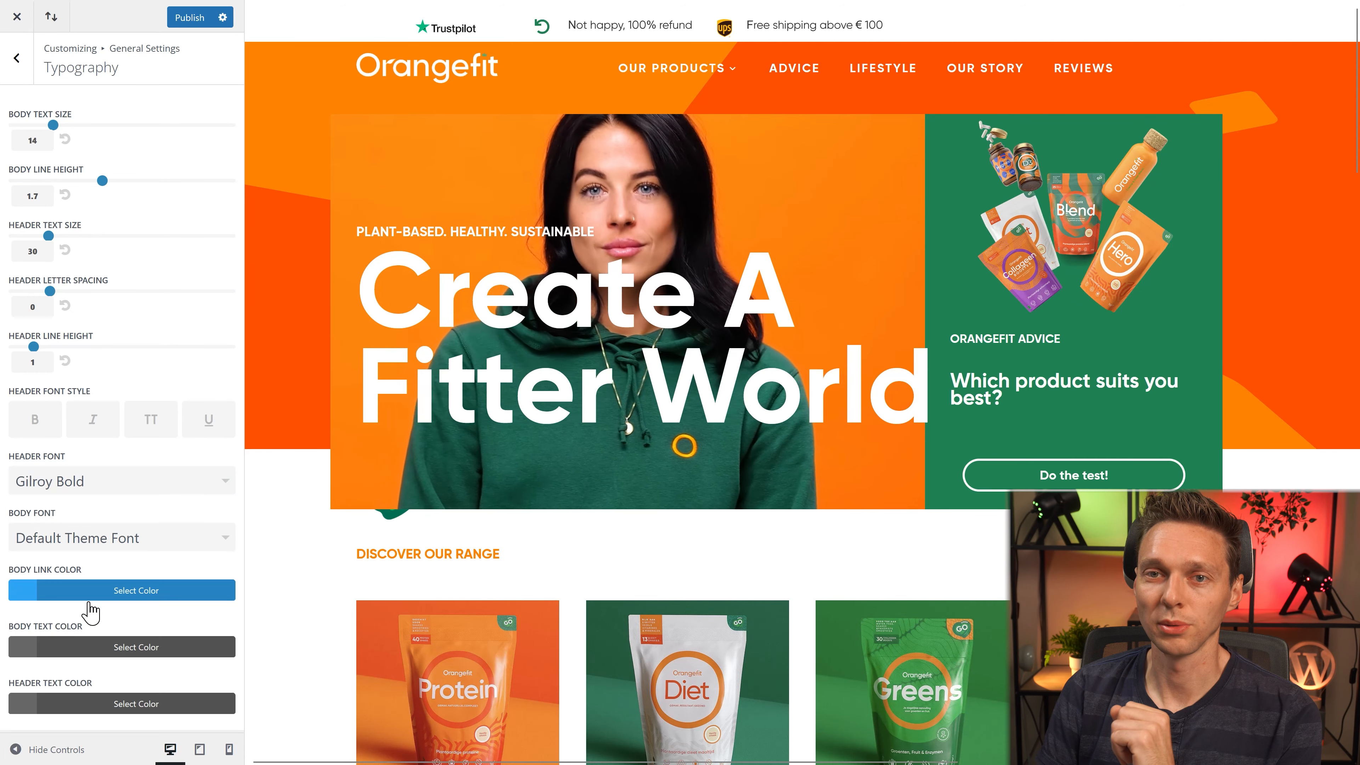
pyautogui.click(111, 550)
pyautogui.click(80, 680)
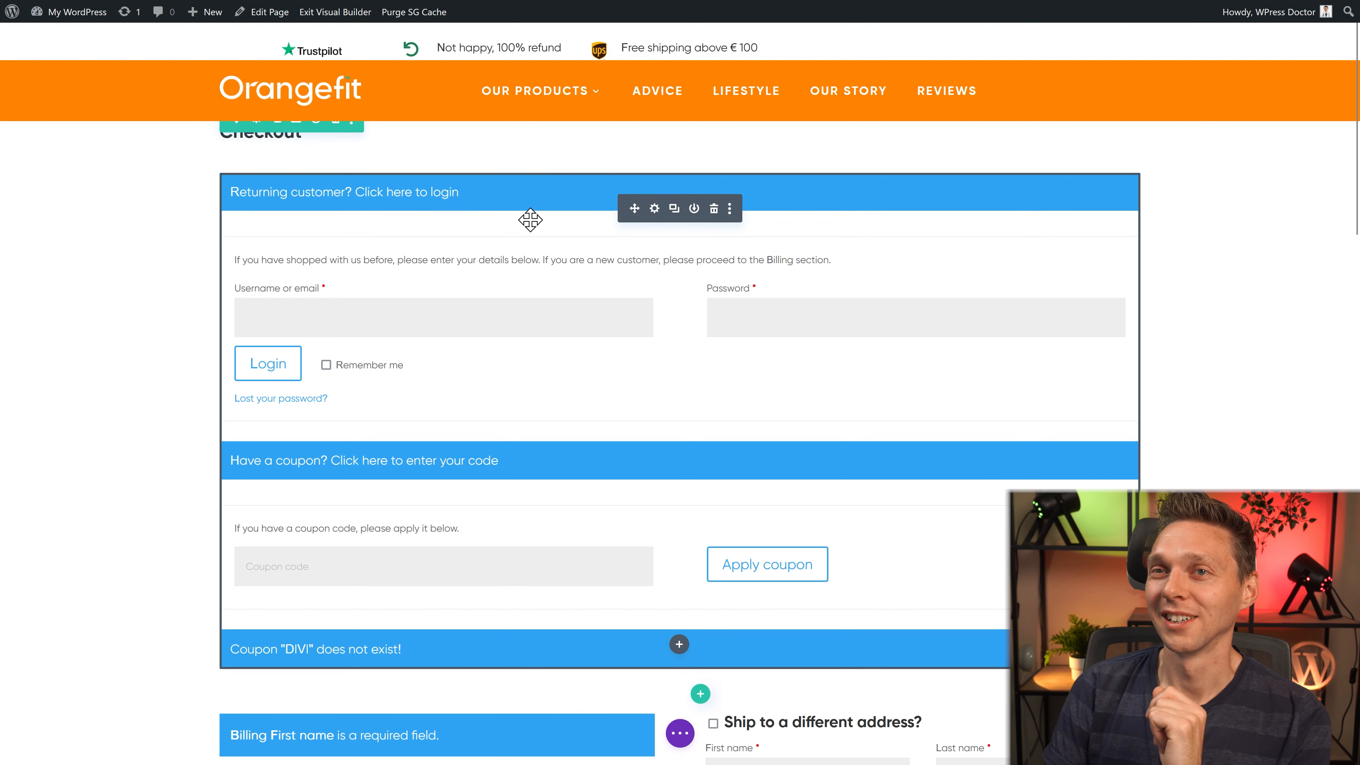
# Step: Set the title font of the Woo Notice at the top of the Checkout page to Gilroy Bold
pyautogui.click(654, 208)
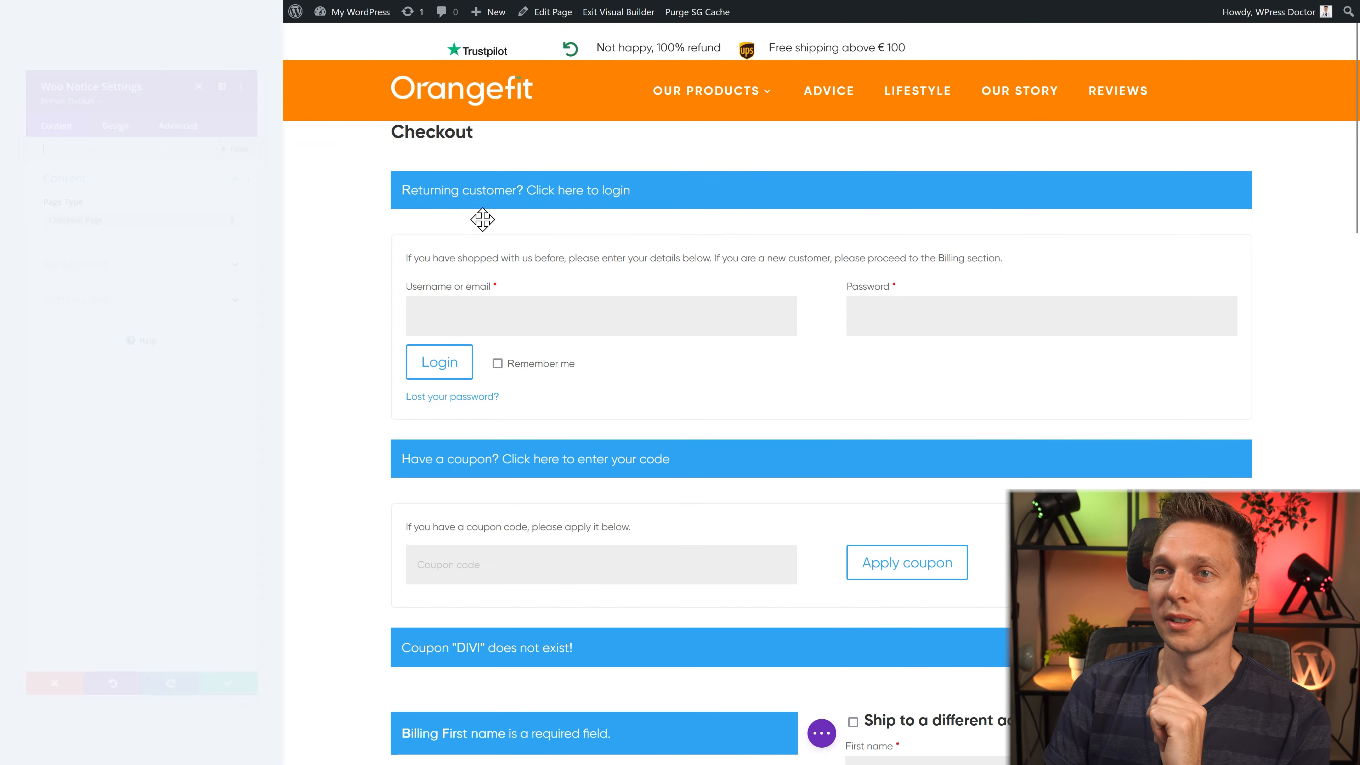
pyautogui.click(391, 173)
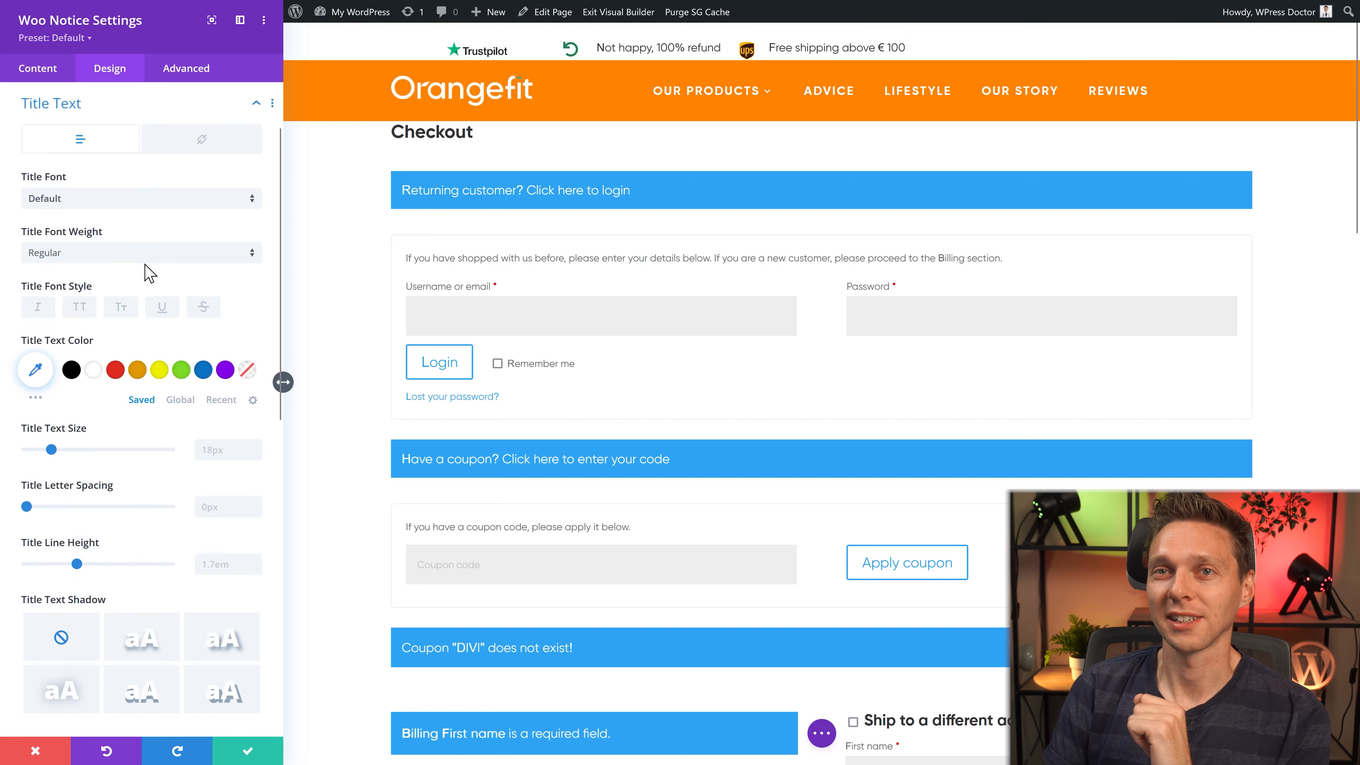
pyautogui.click(112, 206)
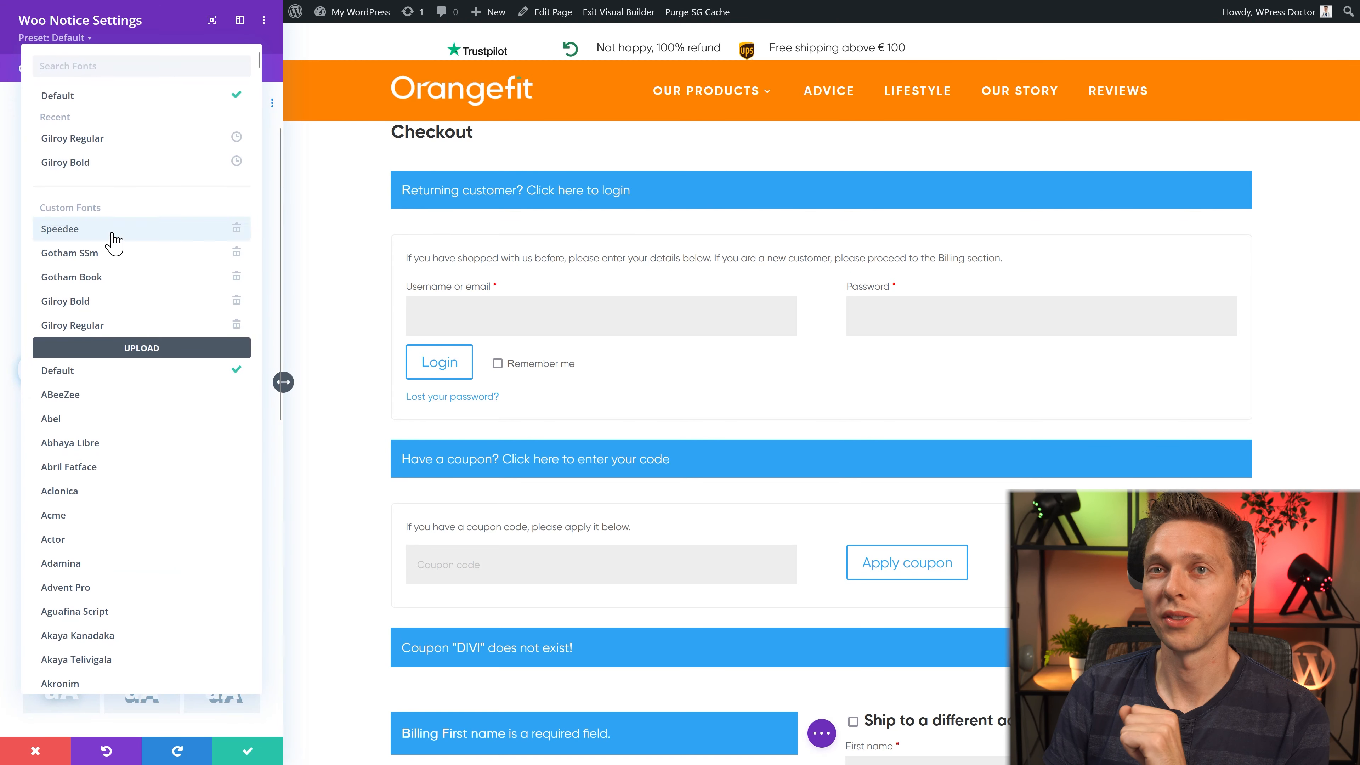
pyautogui.click(93, 163)
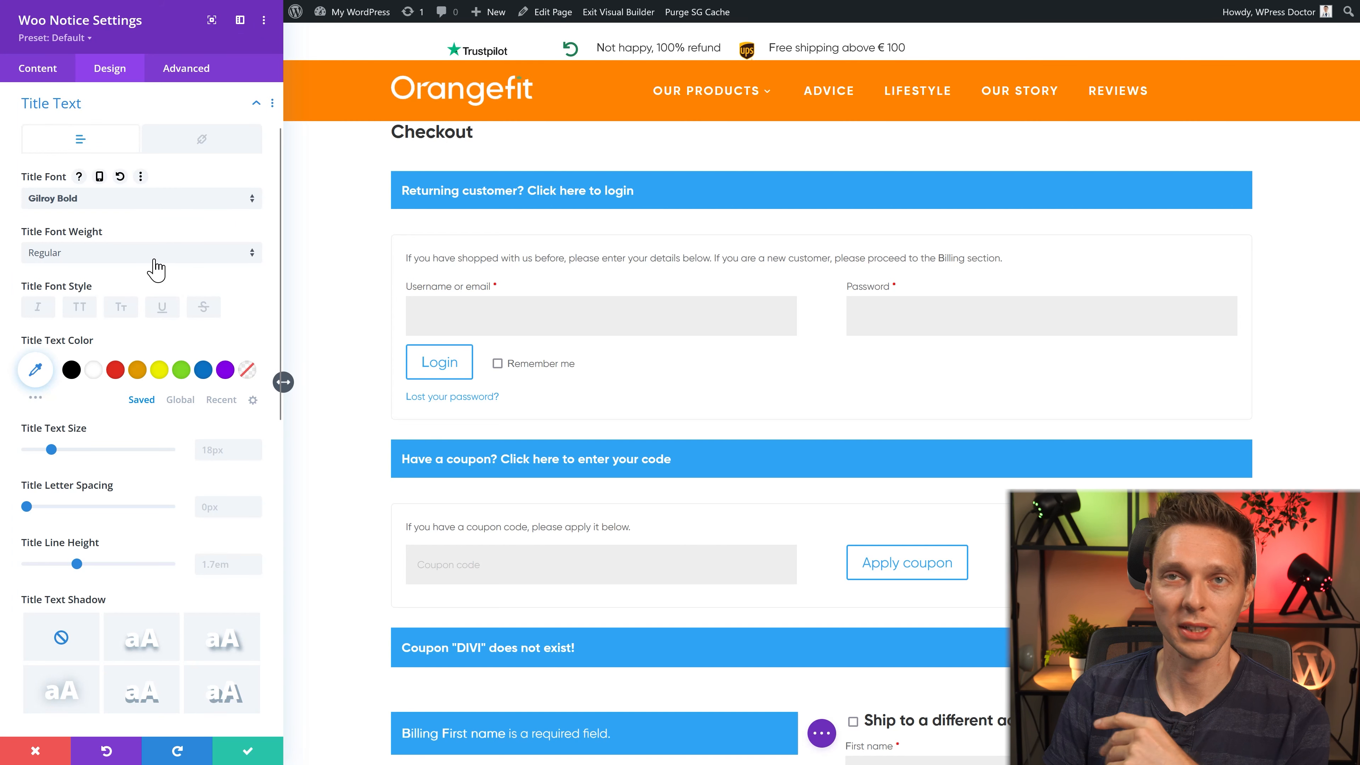
pyautogui.scroll(-4, 161, 407)
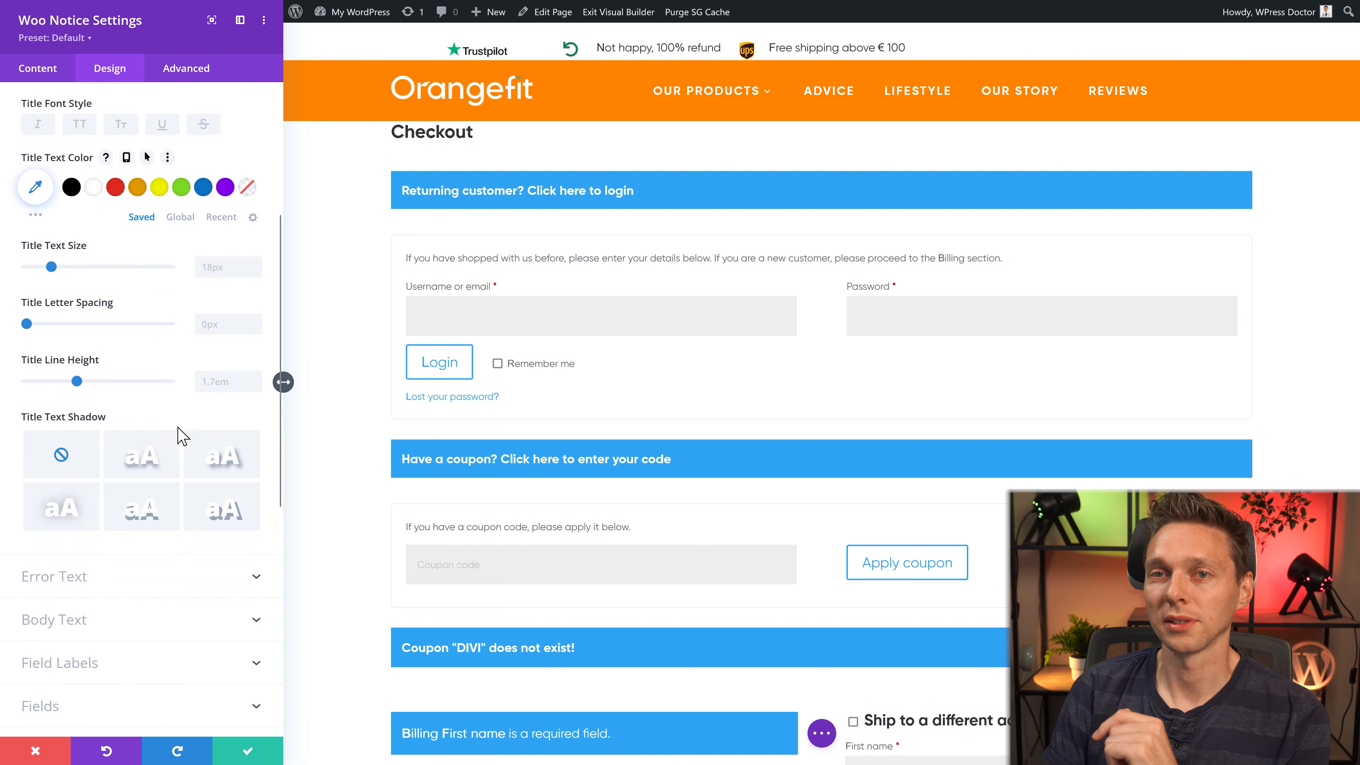
# Step: Set the checkout Woo Notice's background to the global orange
pyautogui.click(57, 72)
pyautogui.click(94, 178)
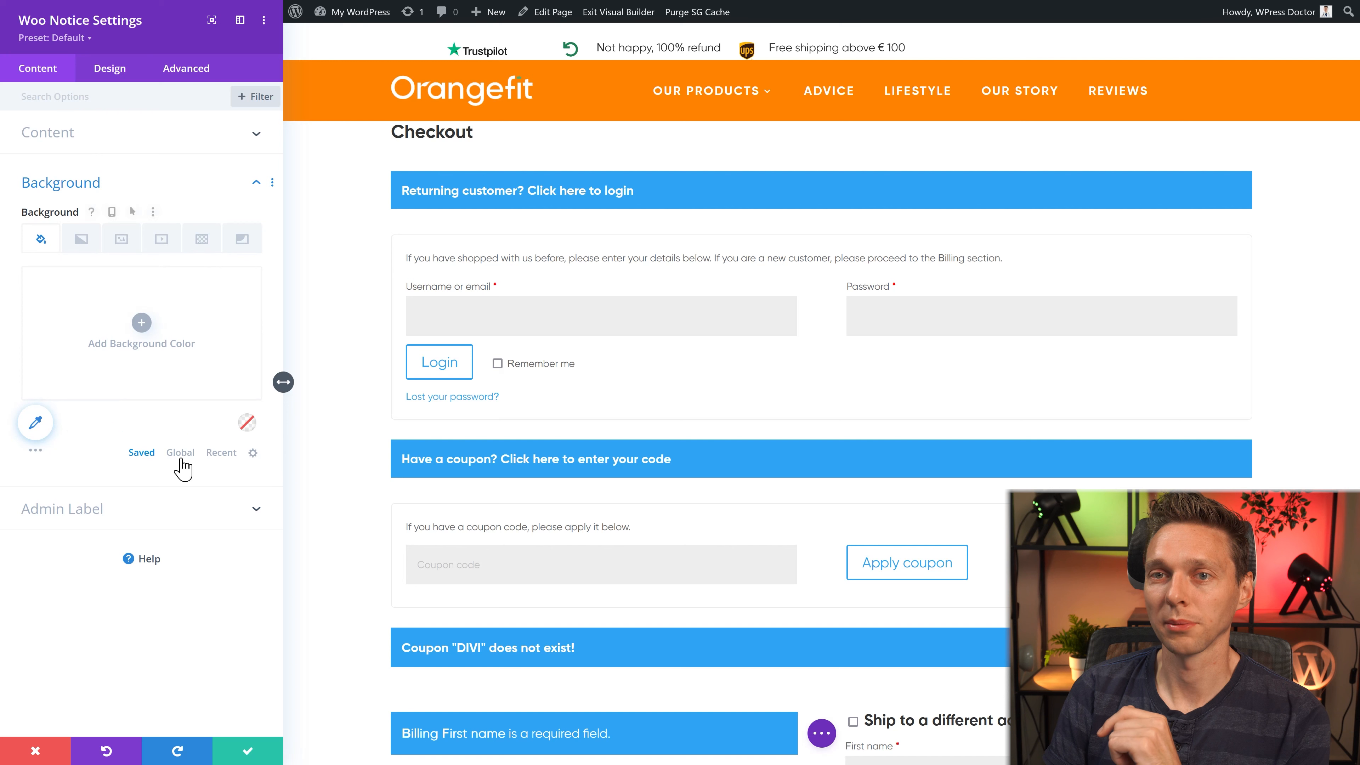
pyautogui.click(92, 423)
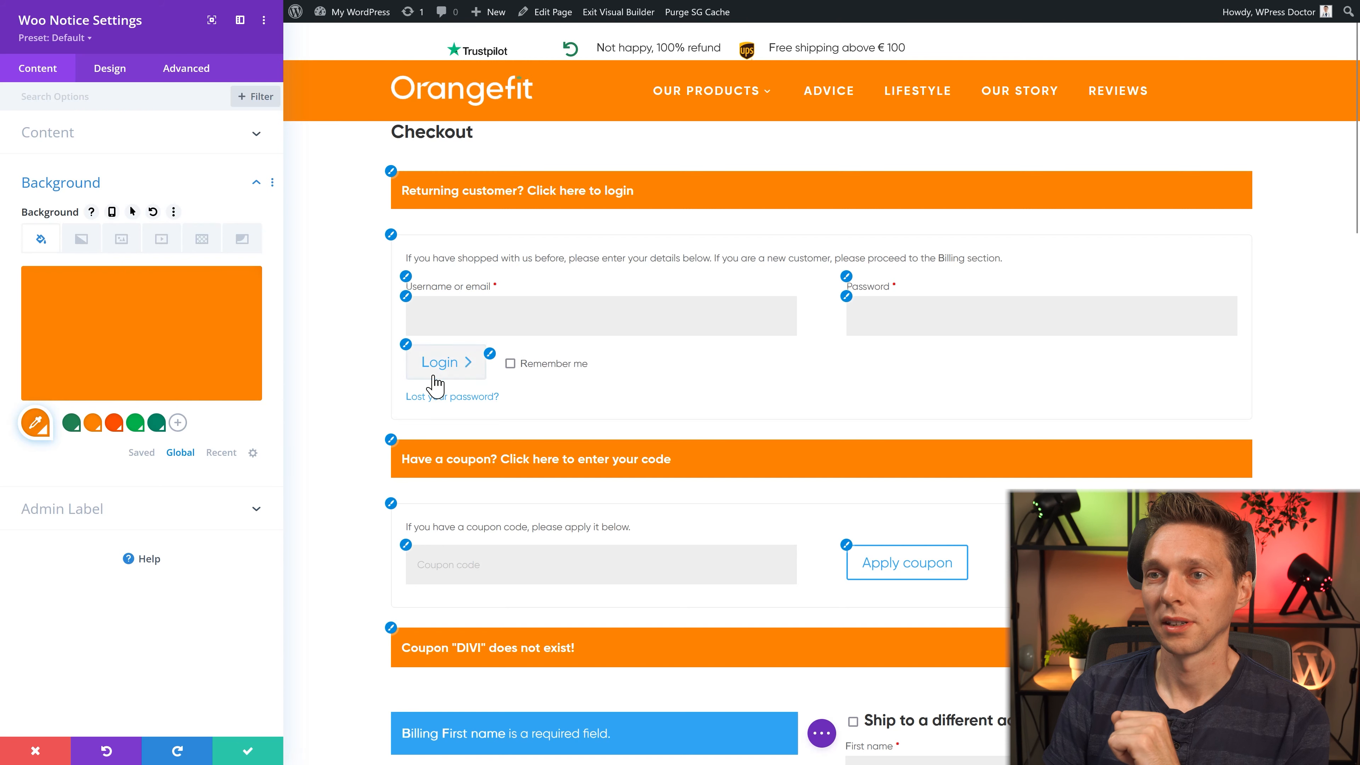
# Step: Enable custom styles for the Woo Notice's buttons with white text on the global orange background
pyautogui.click(423, 360)
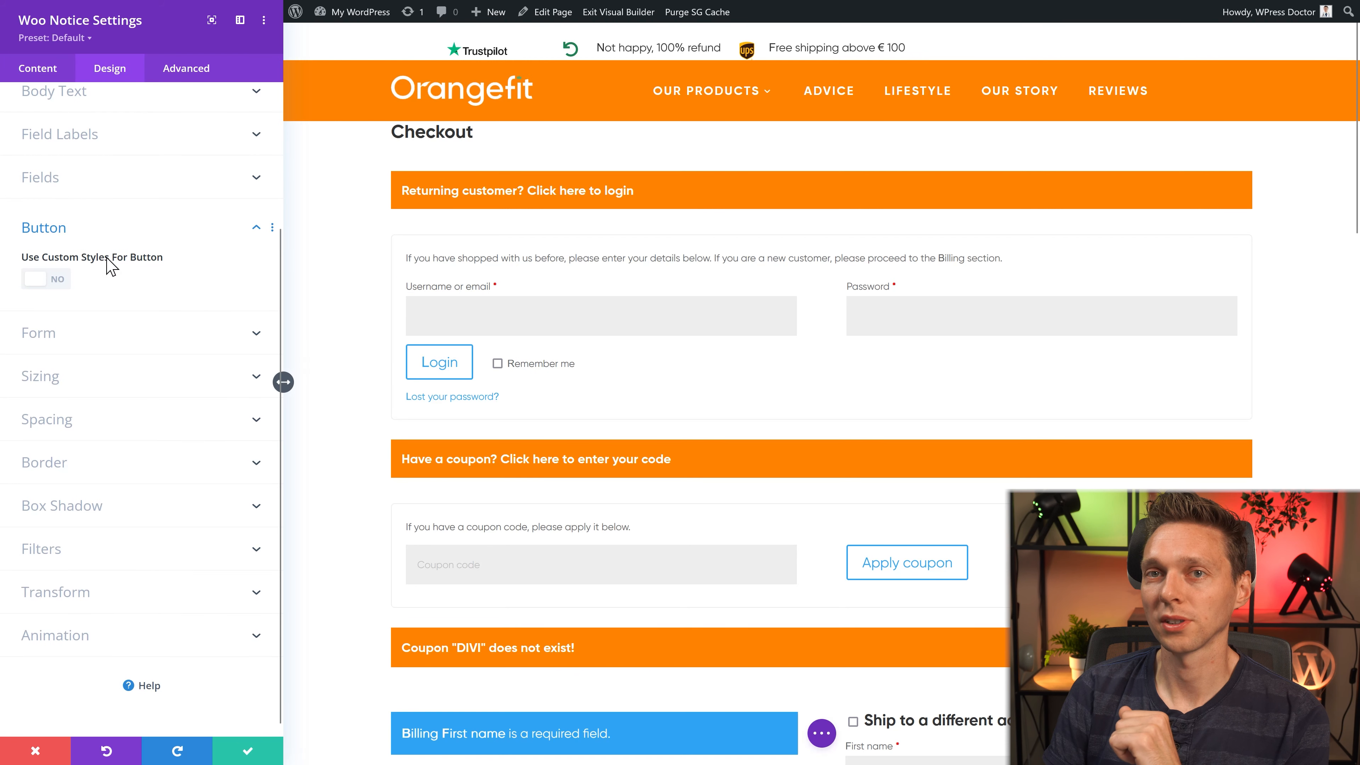
pyautogui.click(54, 274)
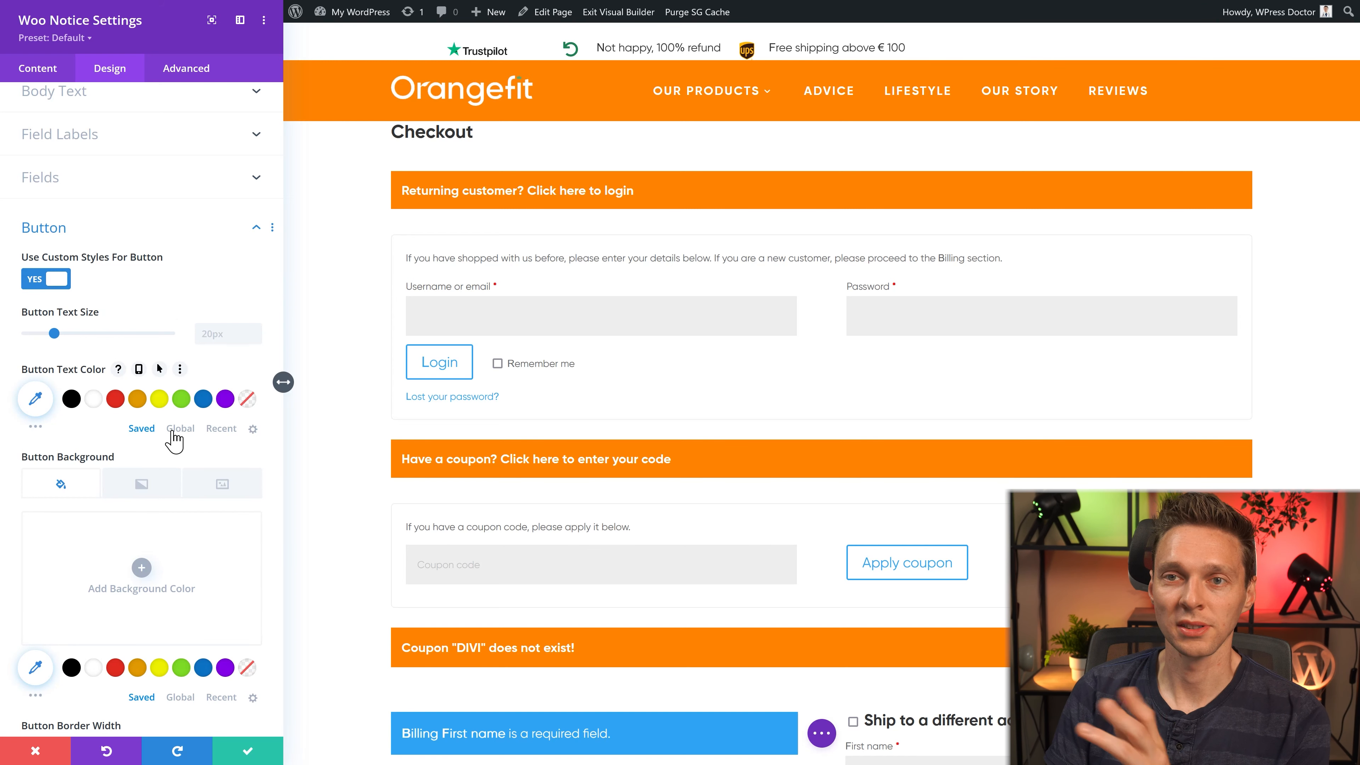
pyautogui.click(93, 398)
pyautogui.click(180, 697)
pyautogui.click(93, 667)
# Step: Set the notice buttons' border width to 0px and border radius to 25px
pyautogui.click(219, 449)
pyautogui.write('0')
pyautogui.click(220, 594)
pyautogui.write('25')
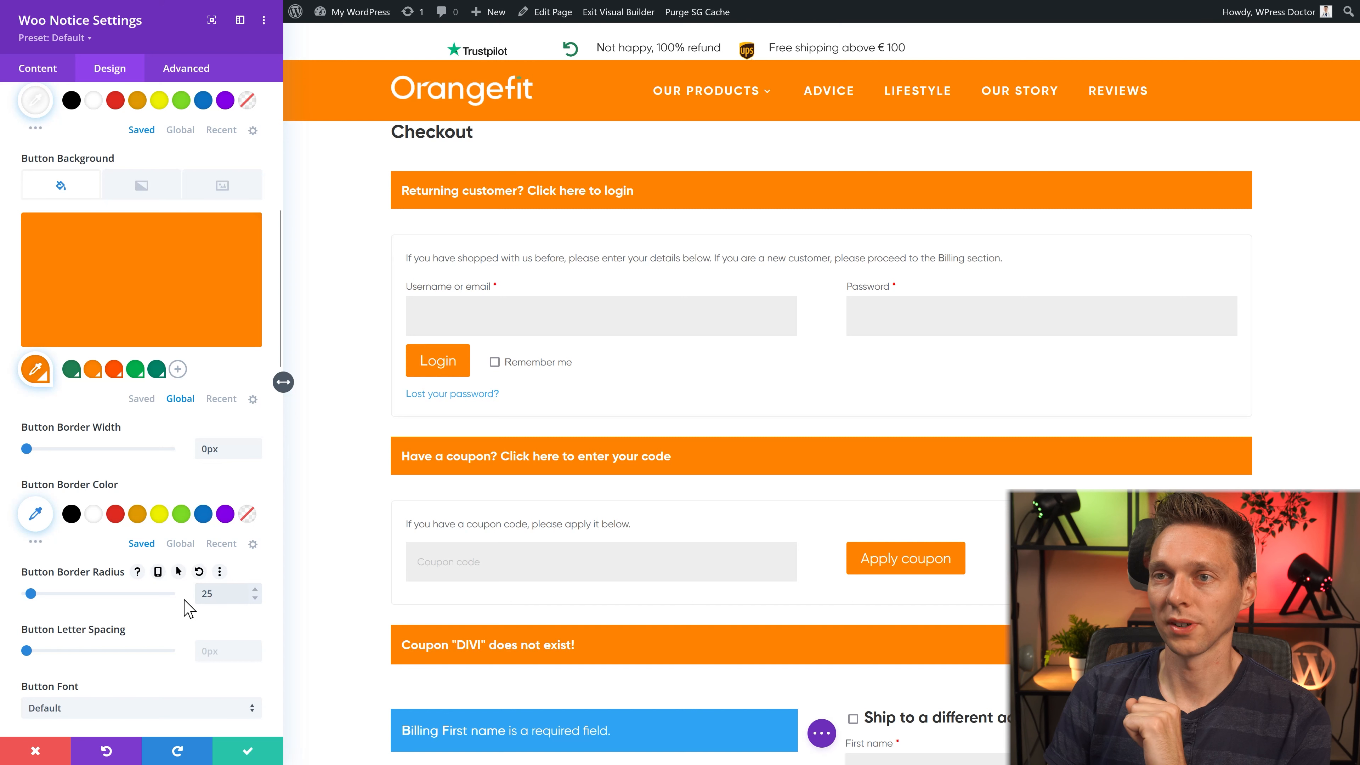
# Step: Set the notice buttons' font to Gilroy Bold and show a right-chevron icon at all times instead of only on hover
pyautogui.middleClick(183, 563)
pyautogui.scroll(-4, 187, 581)
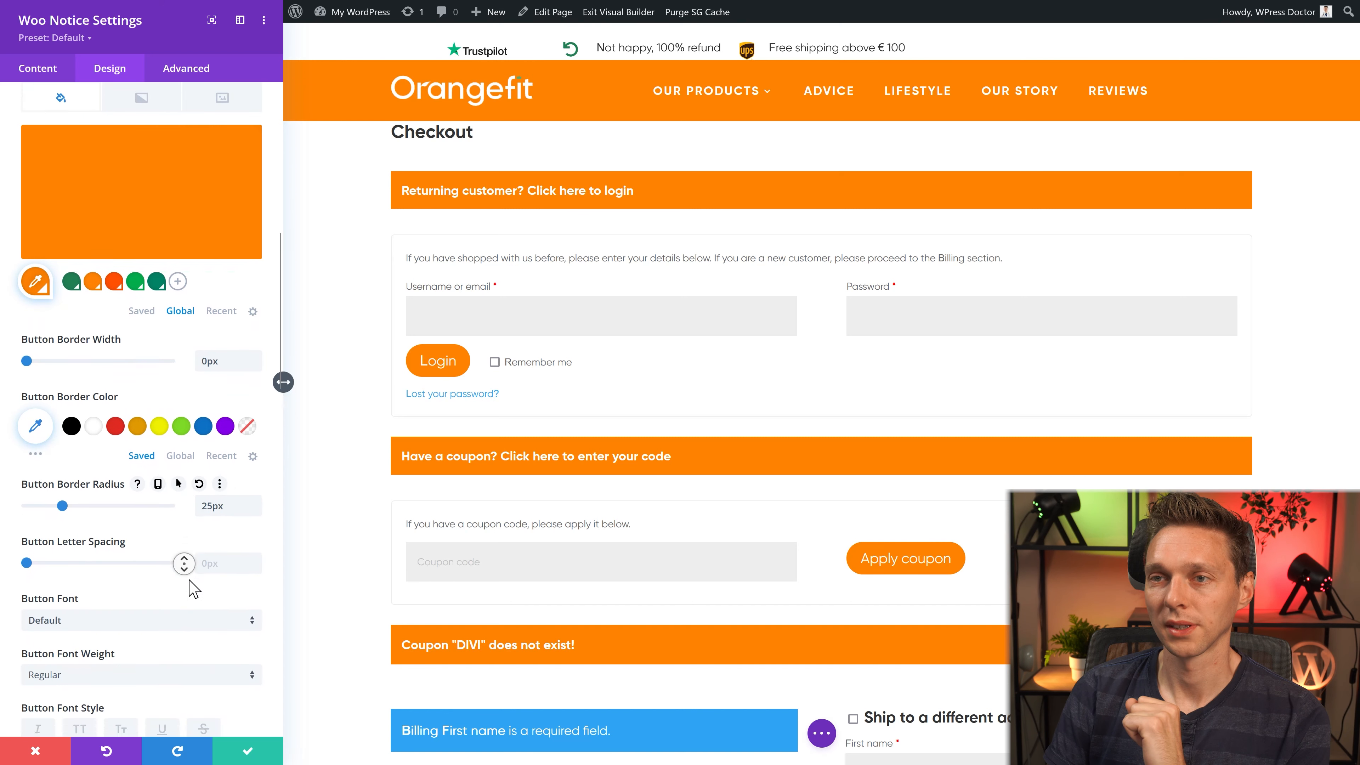
pyautogui.click(112, 526)
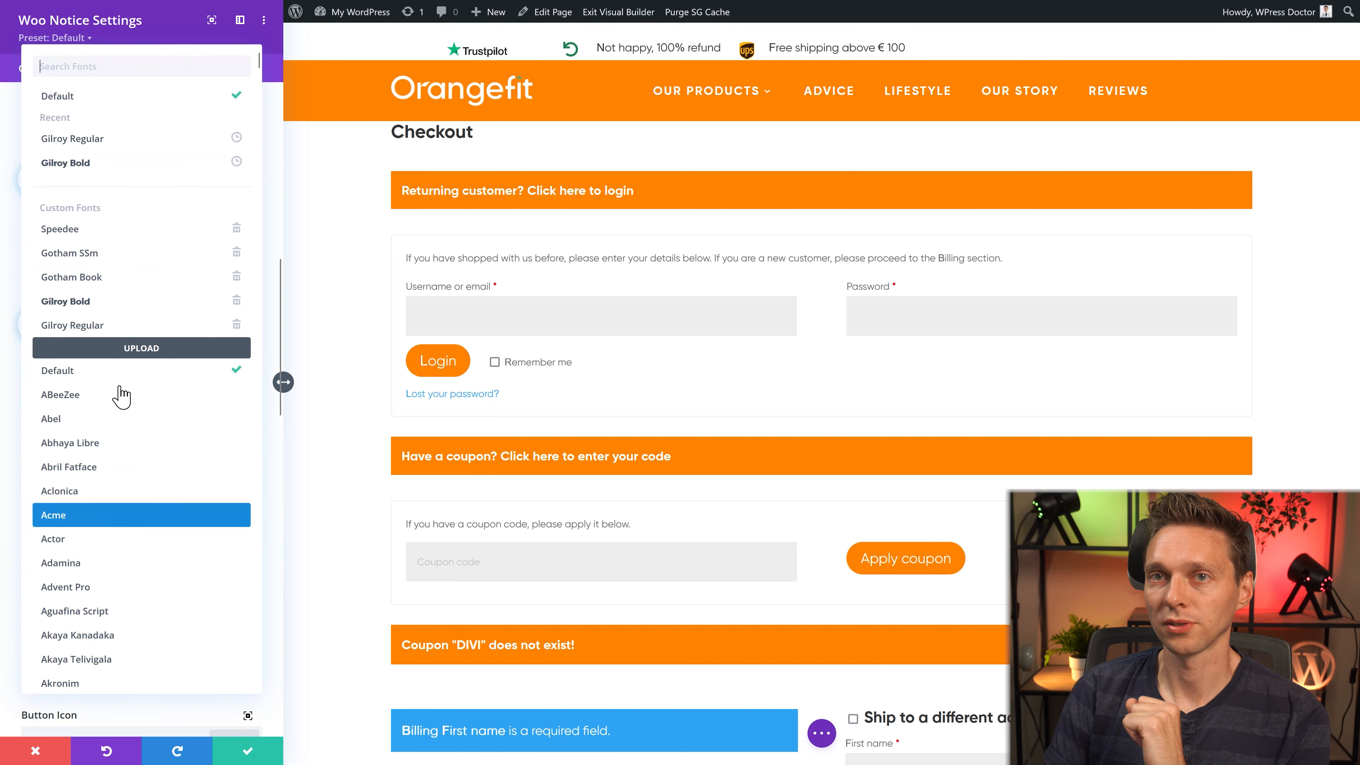
pyautogui.click(100, 167)
pyautogui.scroll(-4, 153, 519)
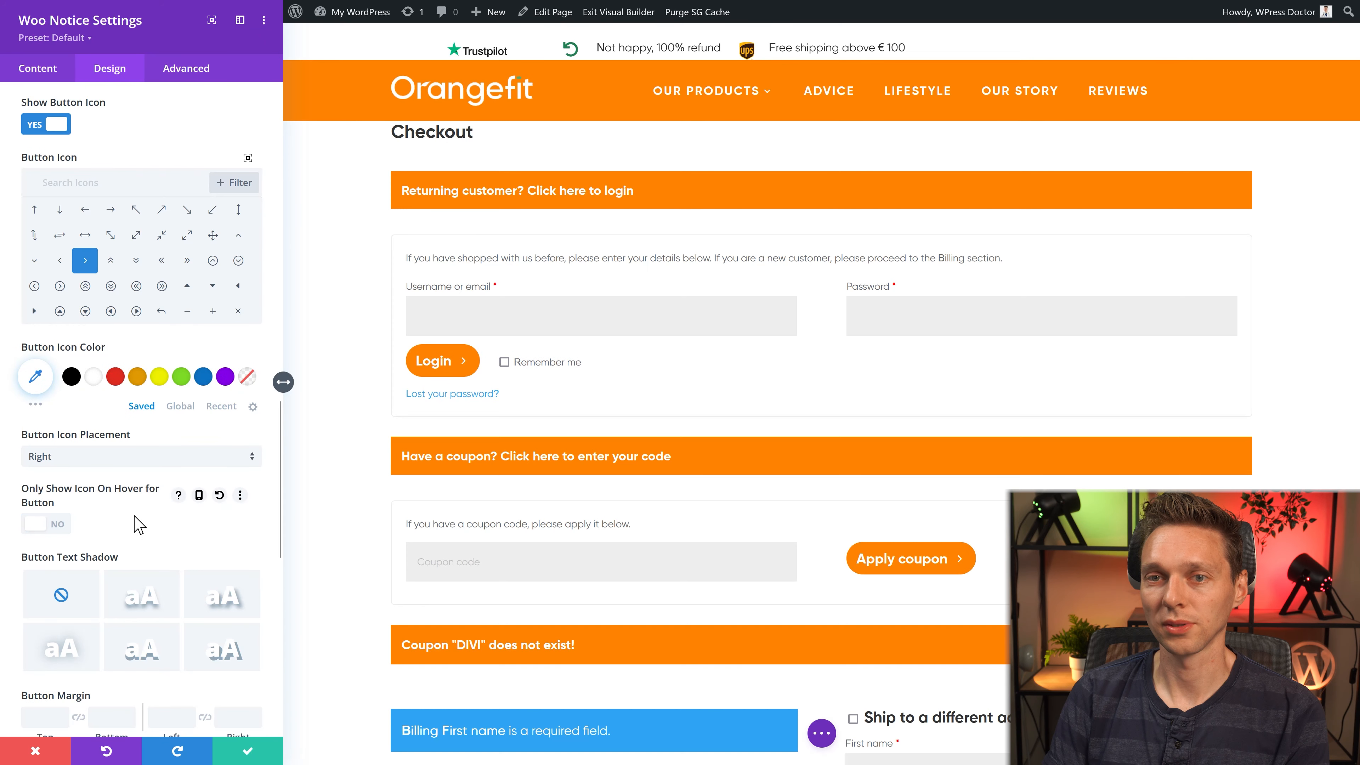
# Step: Set the notice buttons' padding to 65px left and 75px right
pyautogui.middleClick(139, 514)
pyautogui.scroll(-2, 139, 530)
pyautogui.click(169, 602)
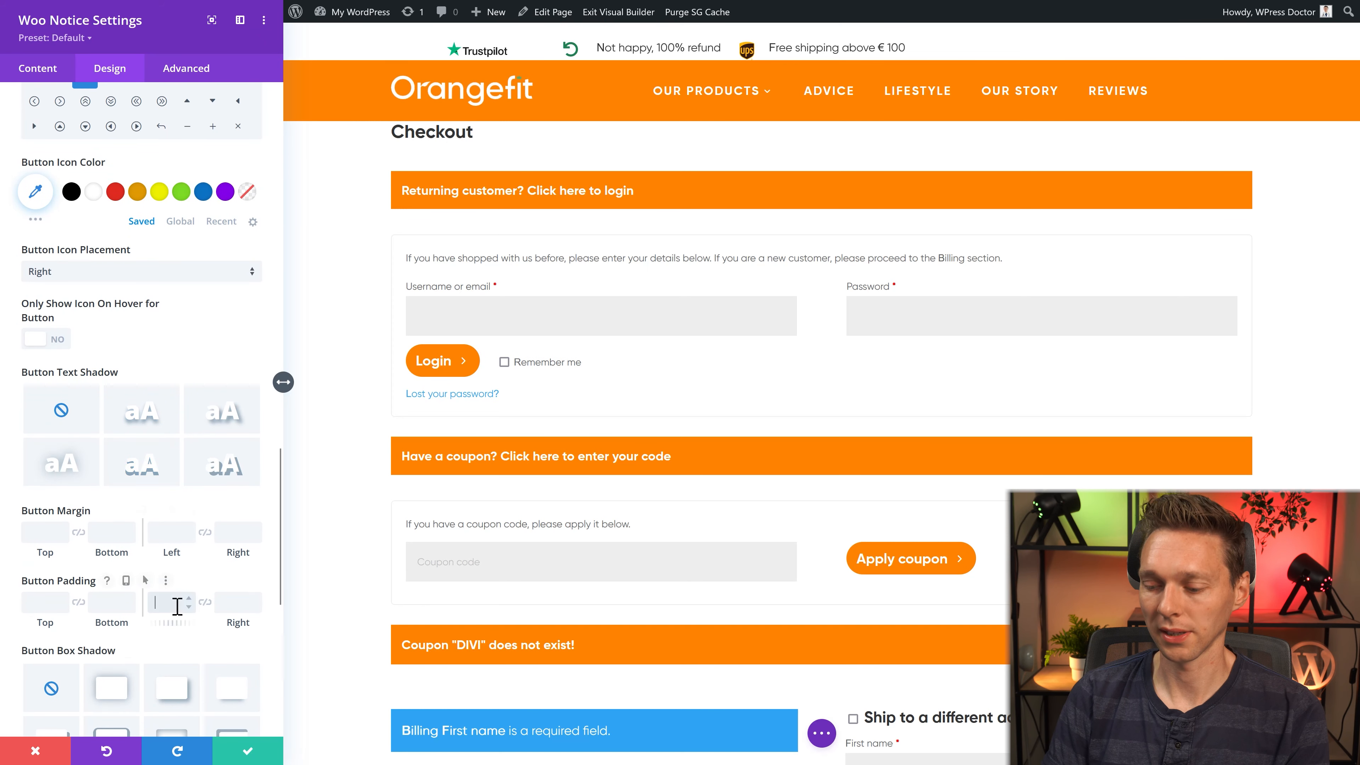
pyautogui.write('60')
pyautogui.press('Tab')
pyautogui.write('75')
pyautogui.moveTo(166, 603); pyautogui.dragTo(159, 604)
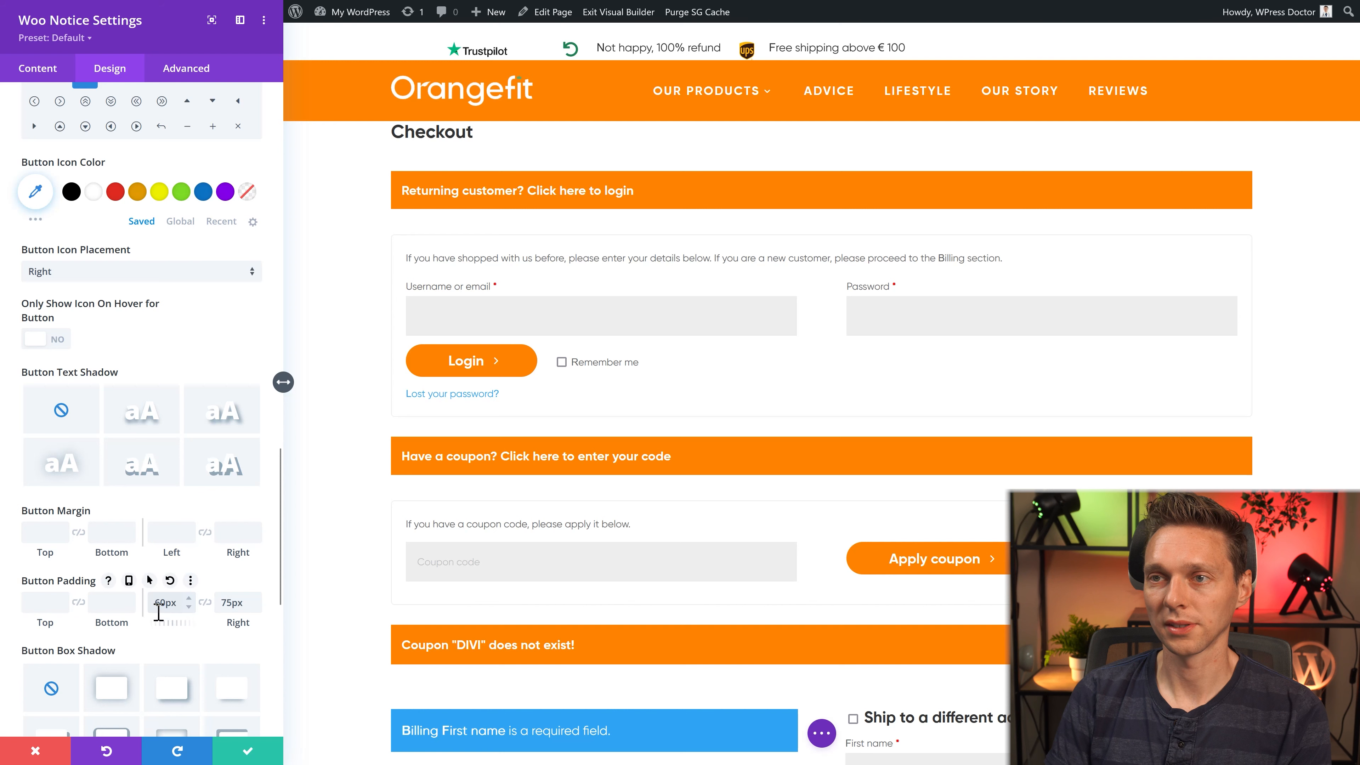
pyautogui.write('65')
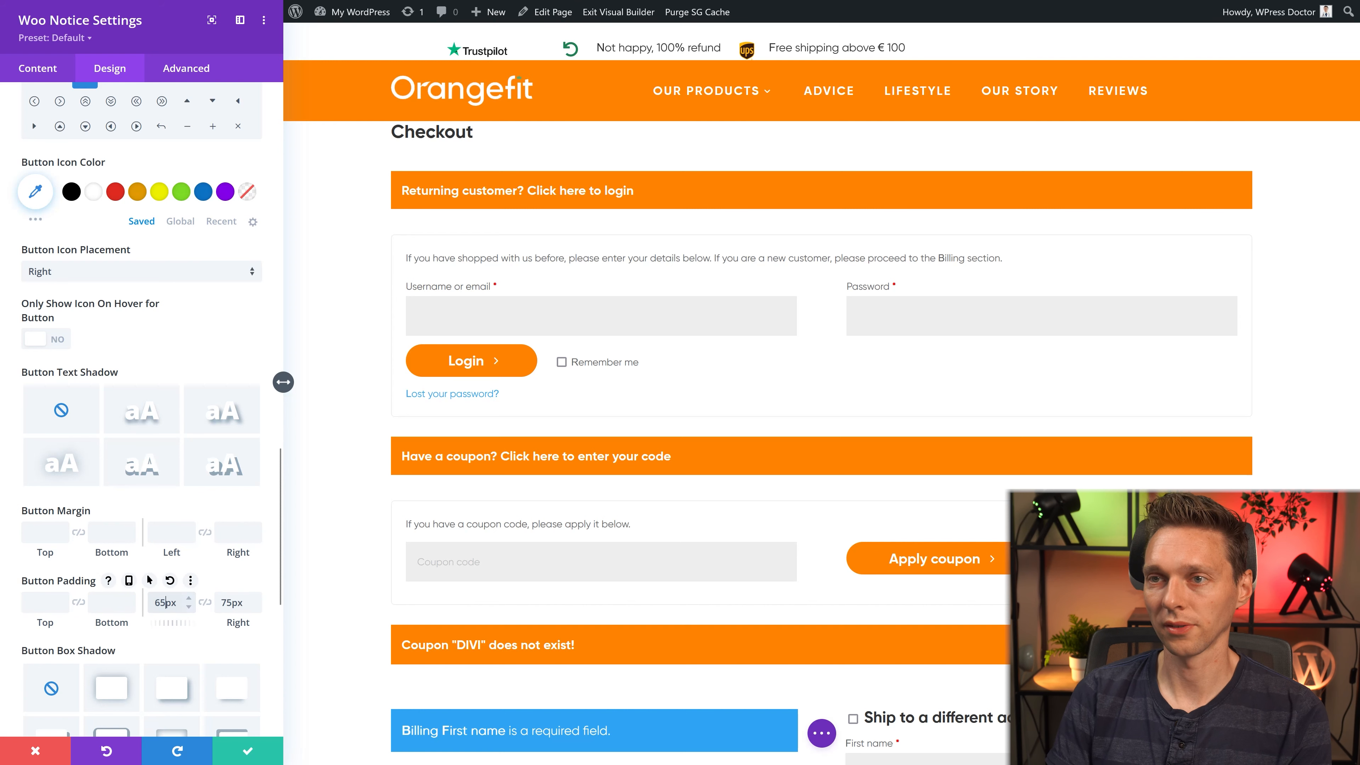
# Step: Enable a hover state for the notice buttons' background and set its hover colour to white
pyautogui.middleClick(124, 510)
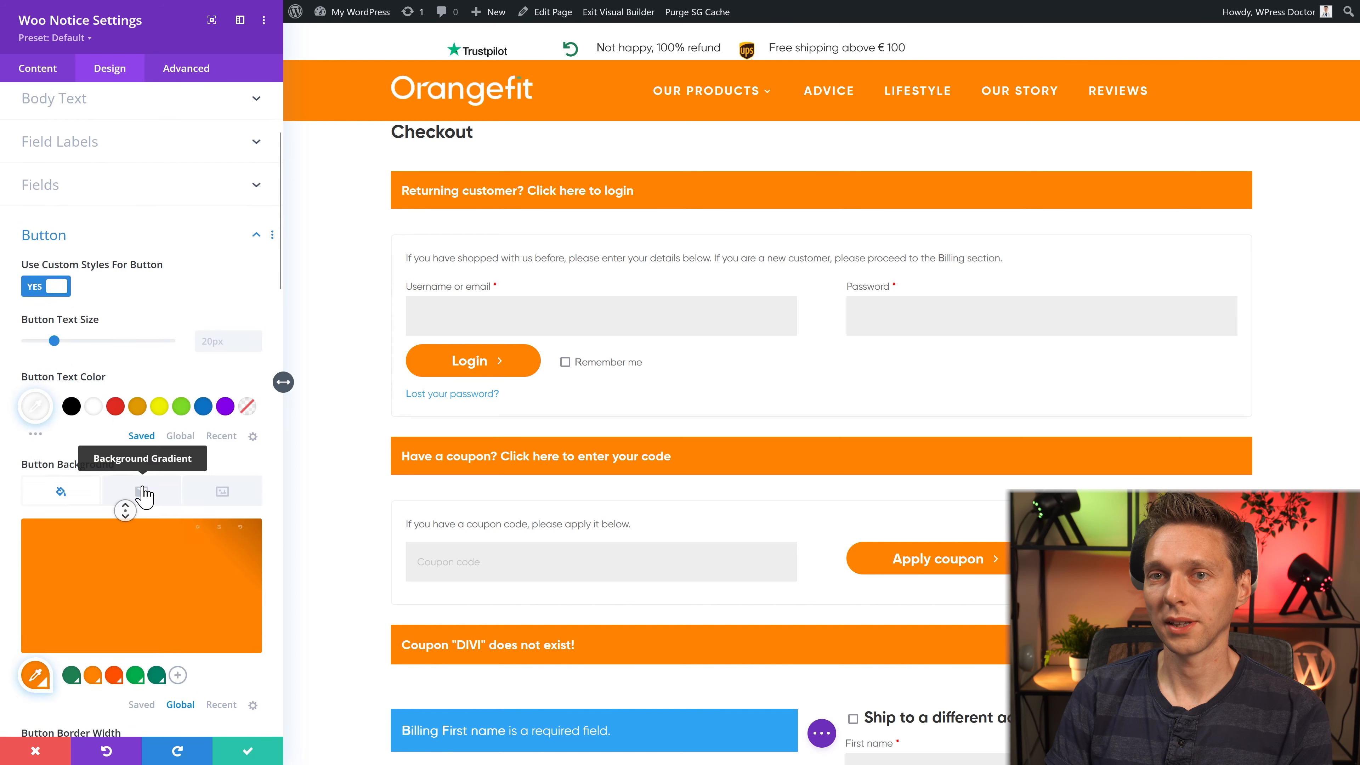
pyautogui.click(168, 324)
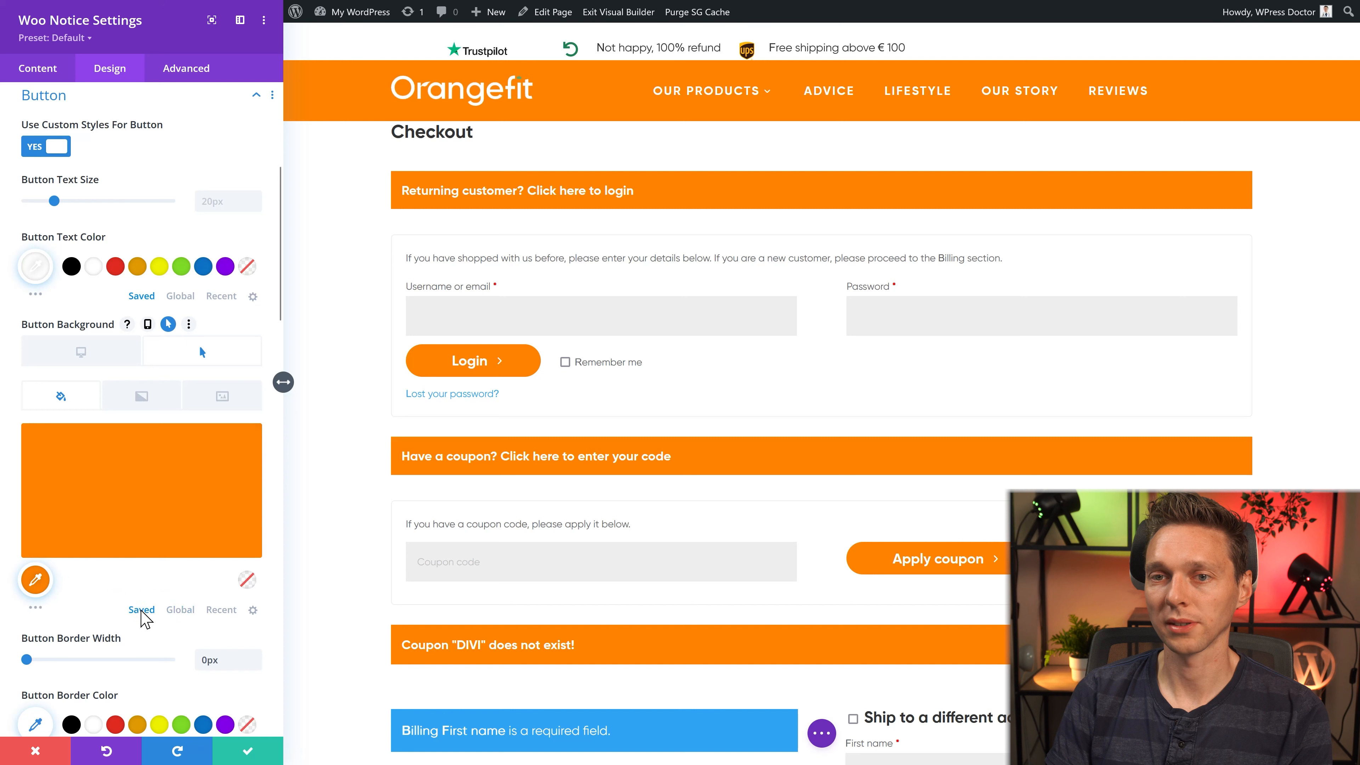
pyautogui.click(93, 580)
pyautogui.middleClick(93, 576)
pyautogui.middleClick(94, 569)
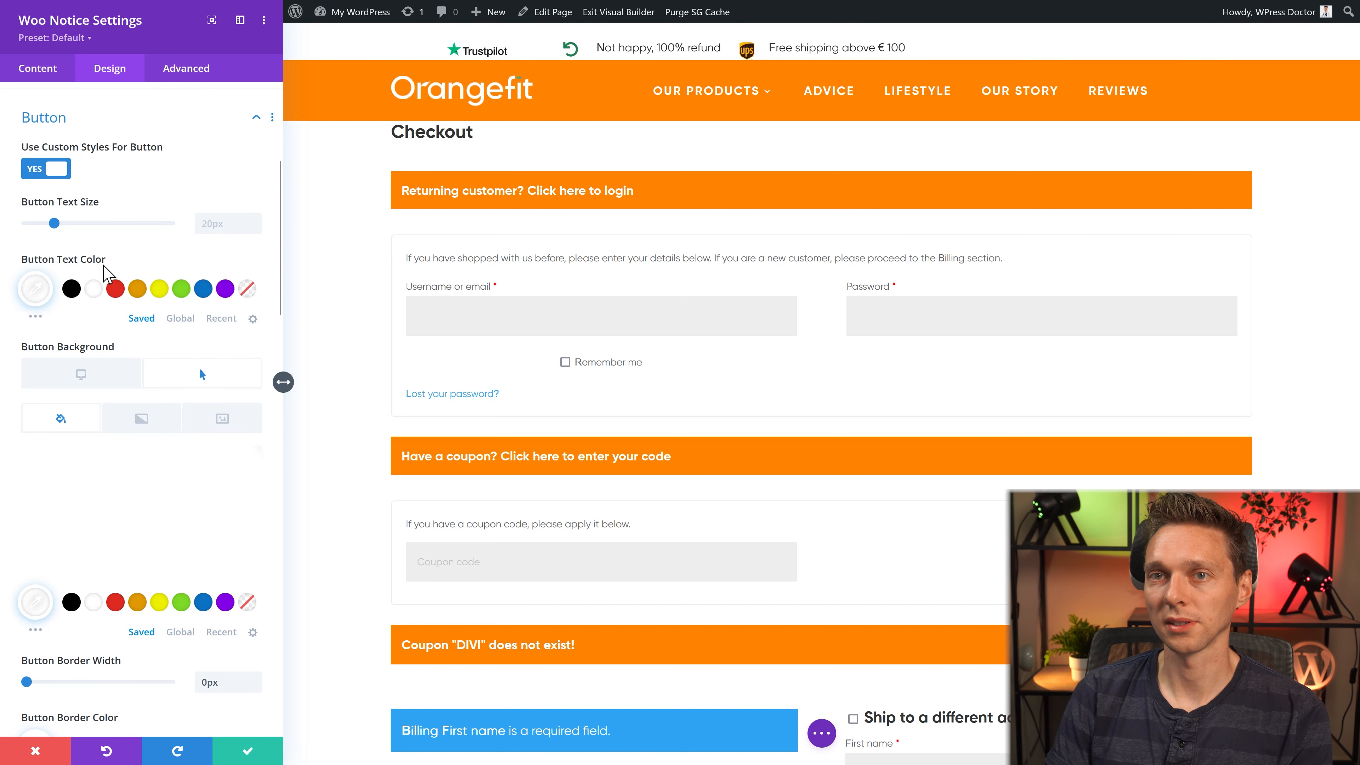
# Step: Enable a hover state for the notice buttons' text colour and set its hover colour to the global orange
pyautogui.click(159, 259)
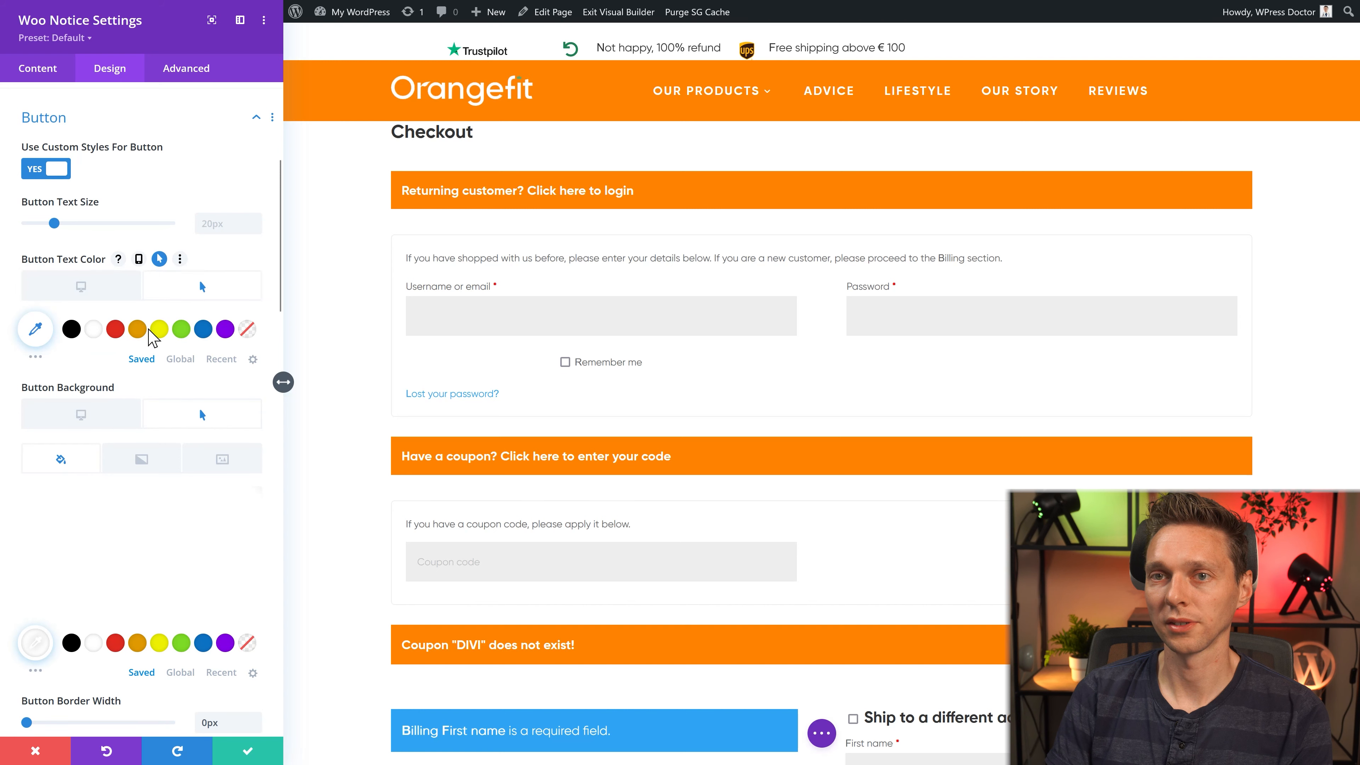
pyautogui.click(180, 359)
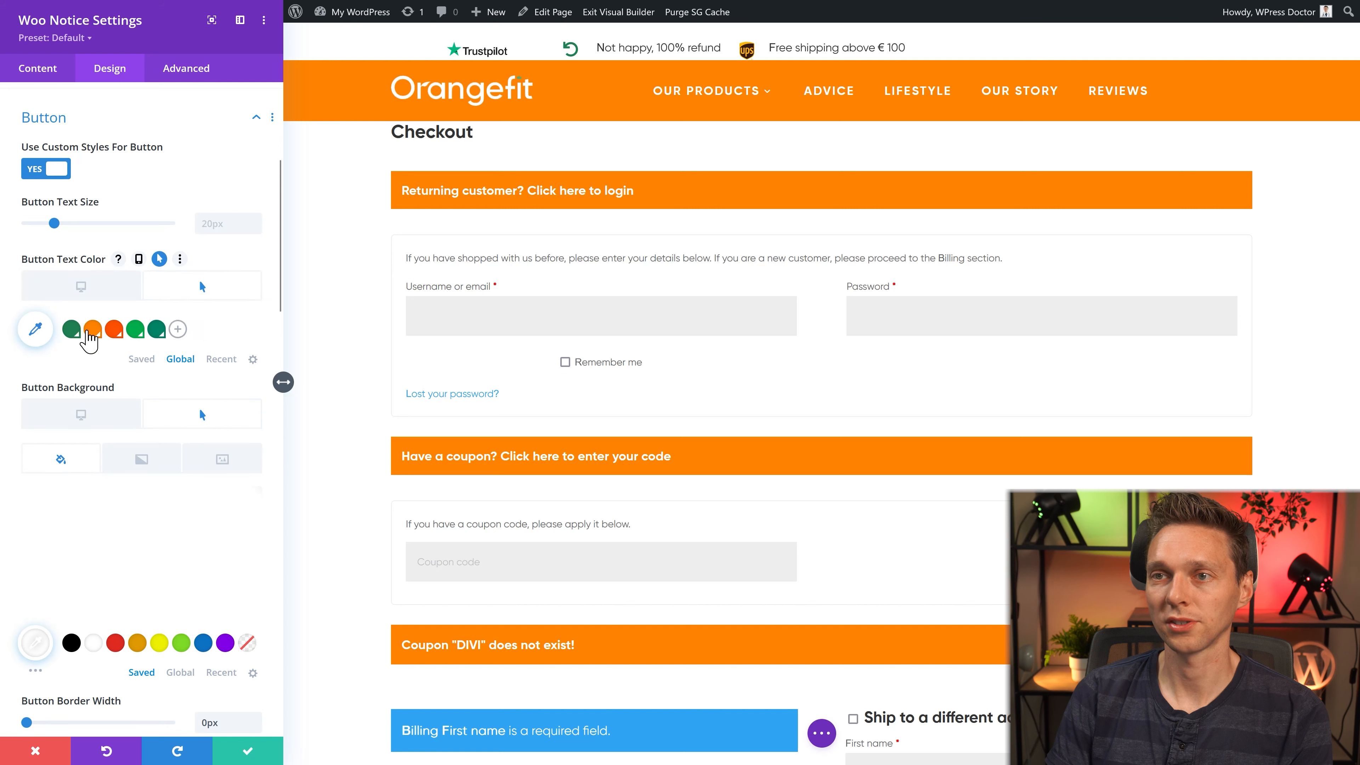
pyautogui.click(93, 330)
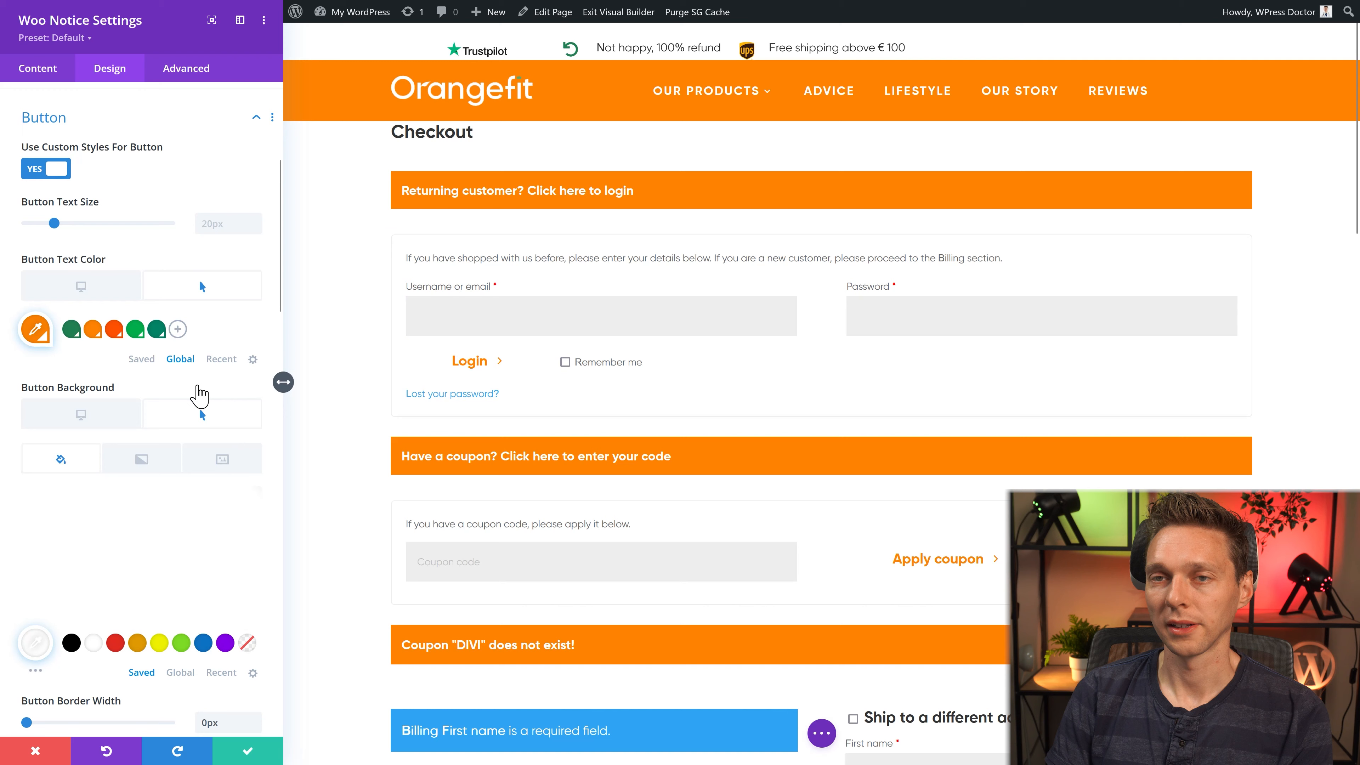
# Step: Give the notice buttons a hover border 2px wide in the global orange, and switch back to their desktop state
pyautogui.scroll(-3, 197, 386)
pyautogui.scroll(-1, 198, 408)
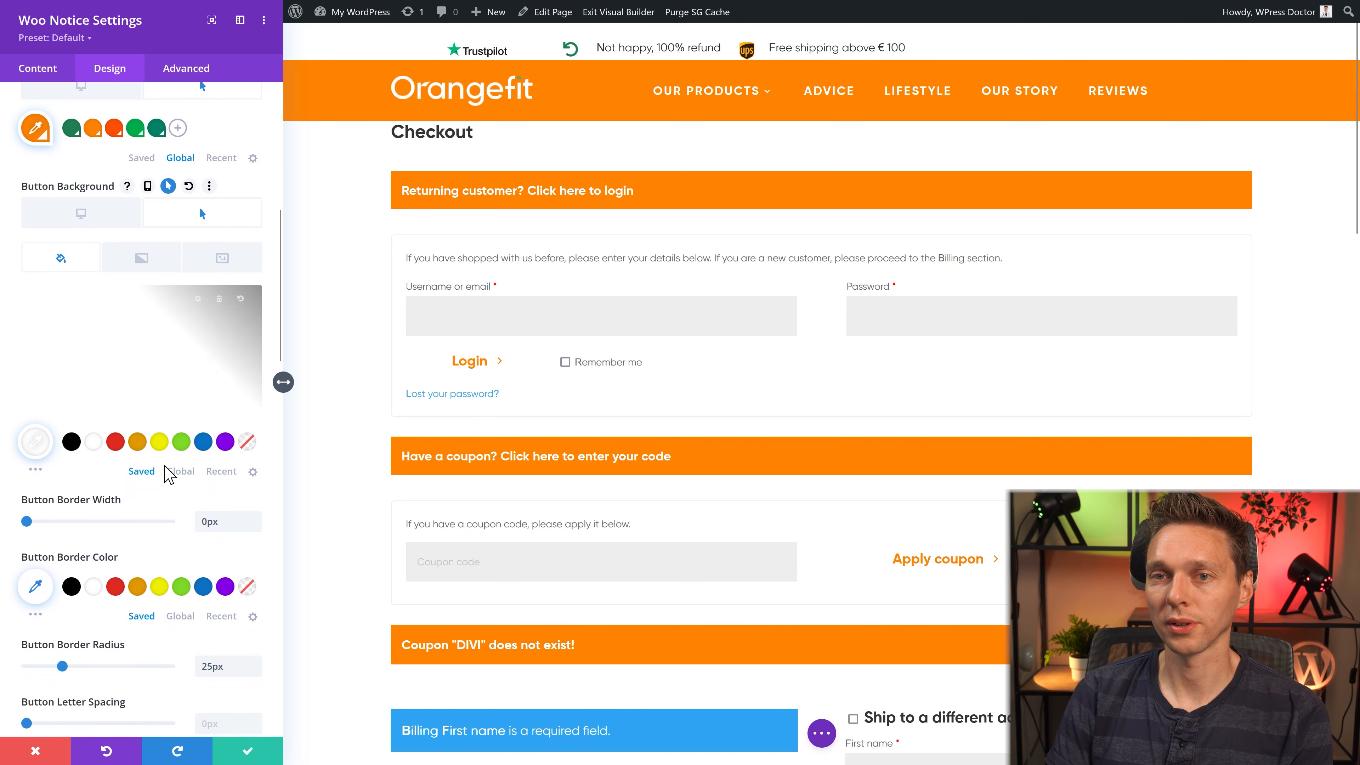
pyautogui.click(176, 500)
pyautogui.doubleClick(255, 563)
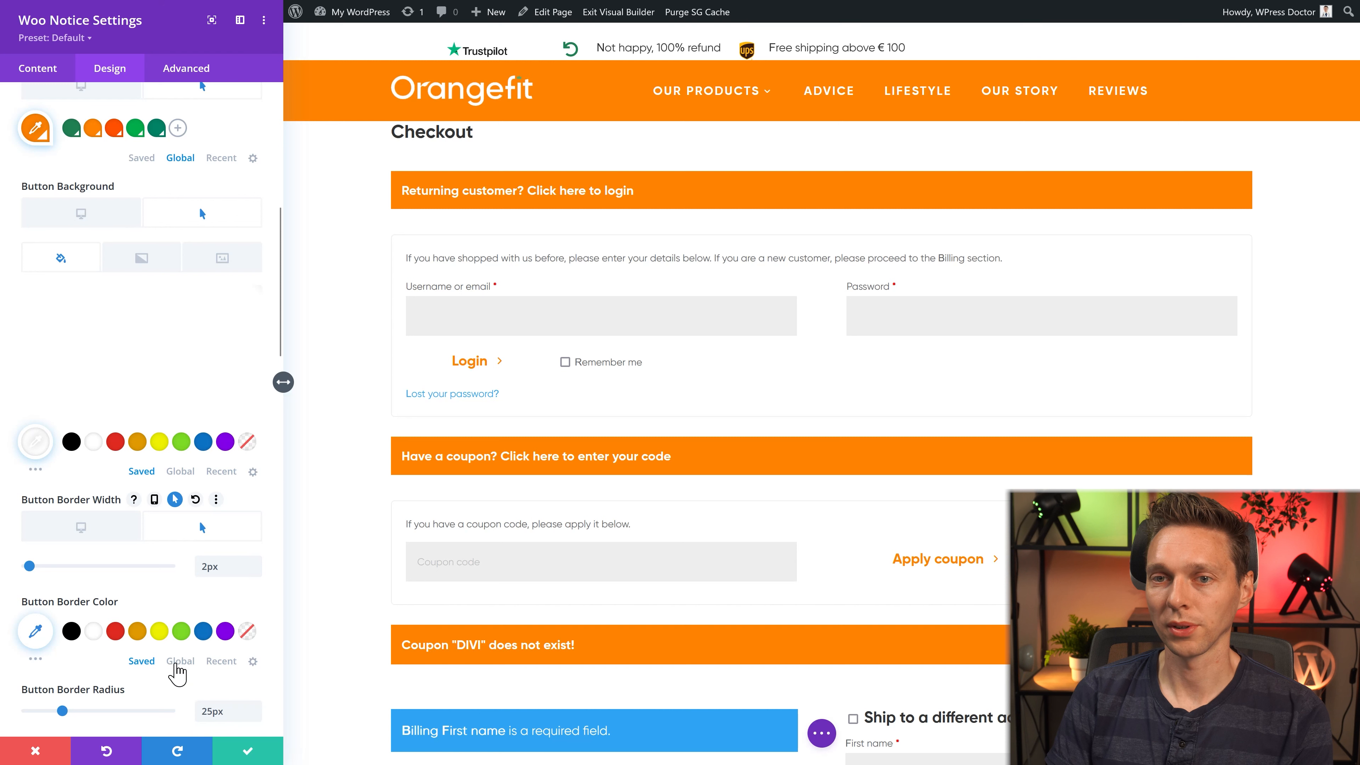
pyautogui.click(180, 660)
pyautogui.click(171, 600)
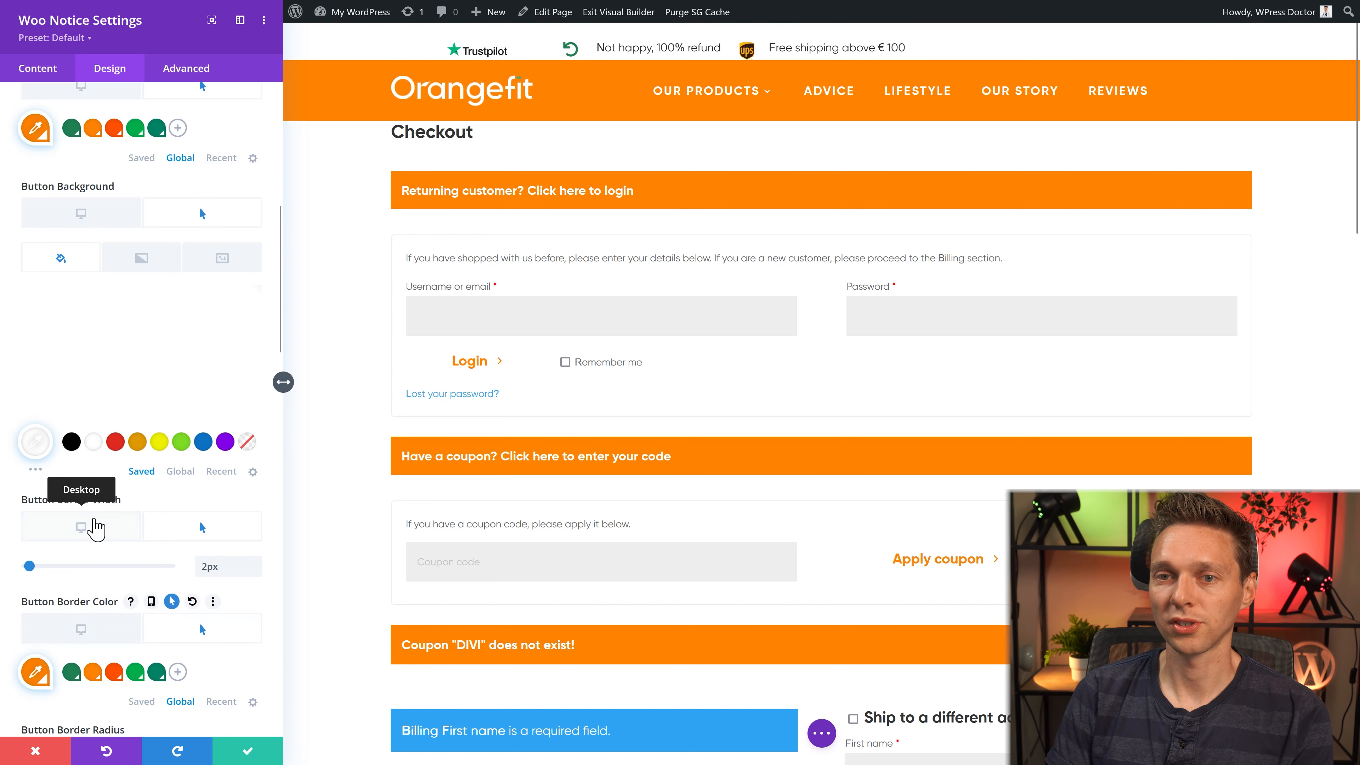
pyautogui.click(88, 524)
pyautogui.scroll(-3, 115, 606)
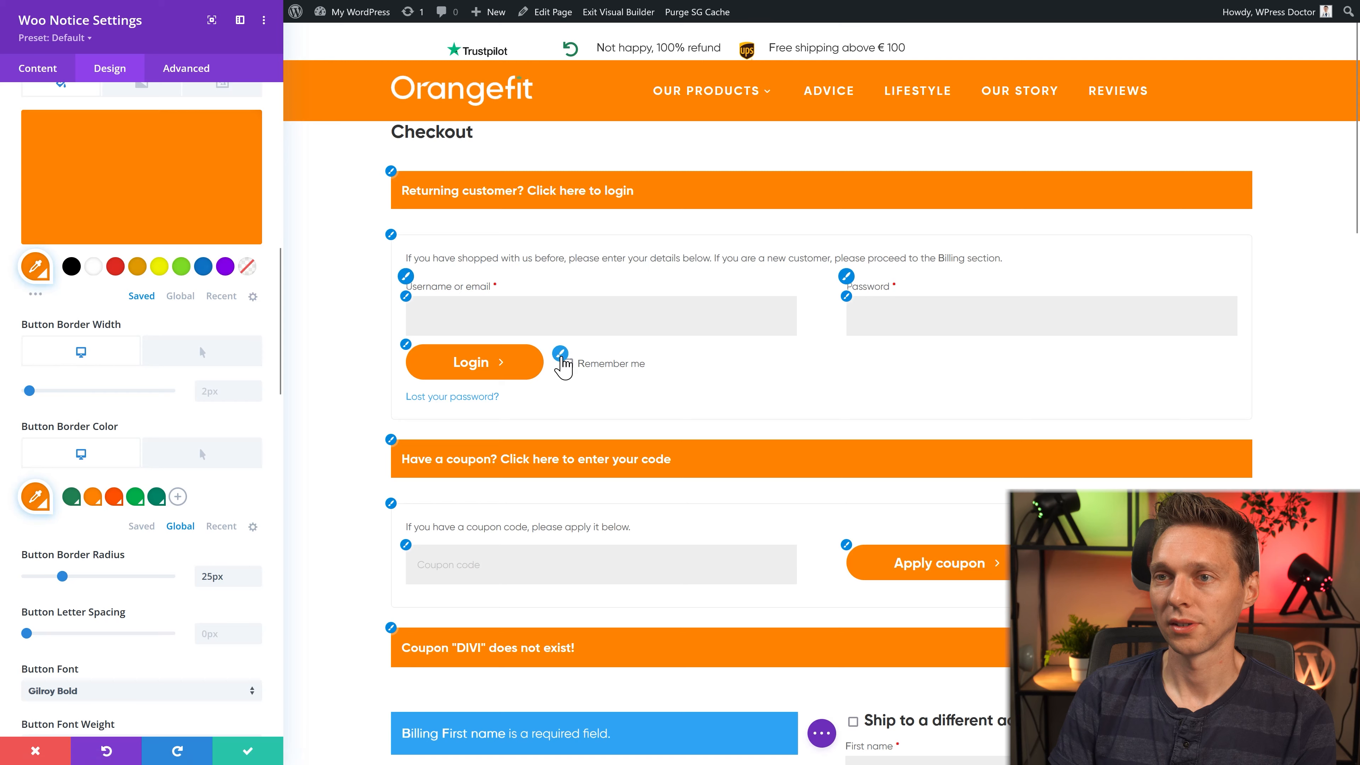
# Step: Set the font of the checkout notice's field labels to Gilroy Bold and close the notice settings
pyautogui.click(538, 363)
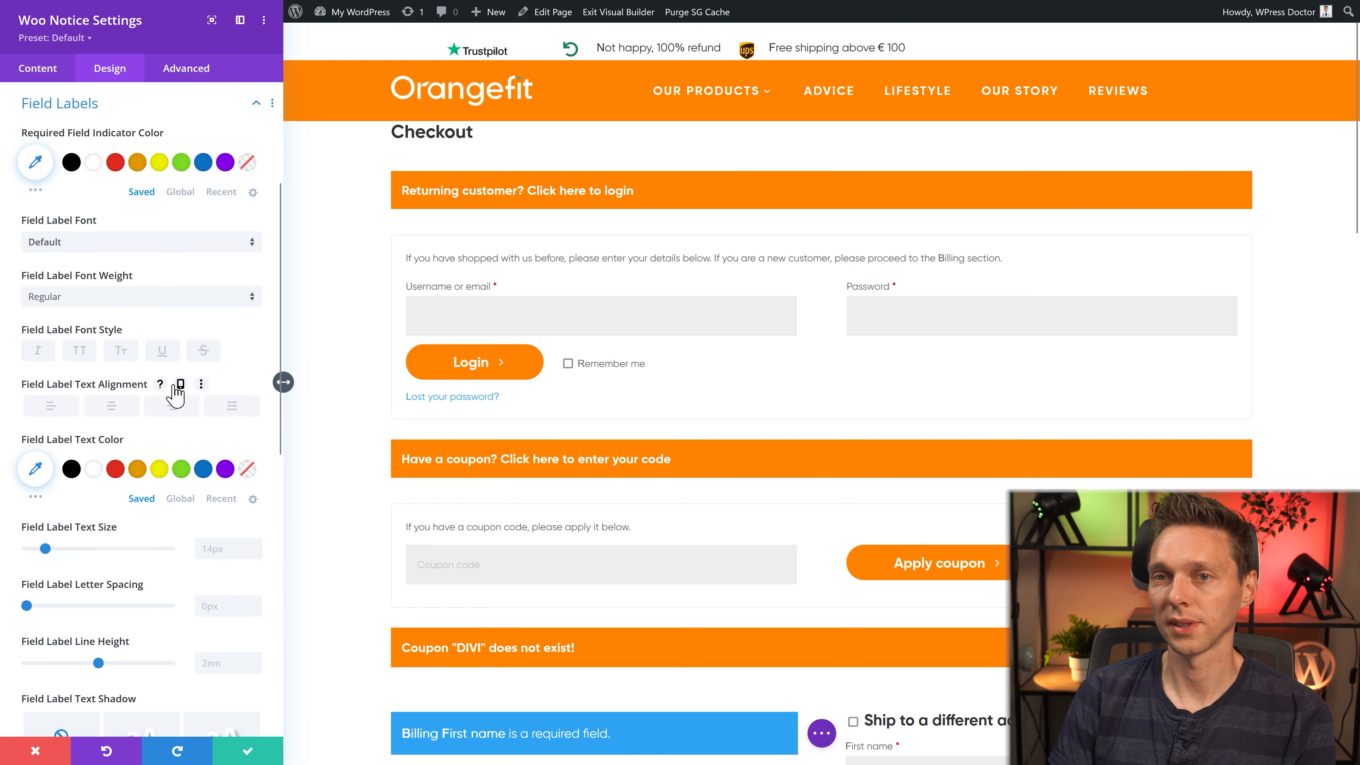
pyautogui.click(106, 242)
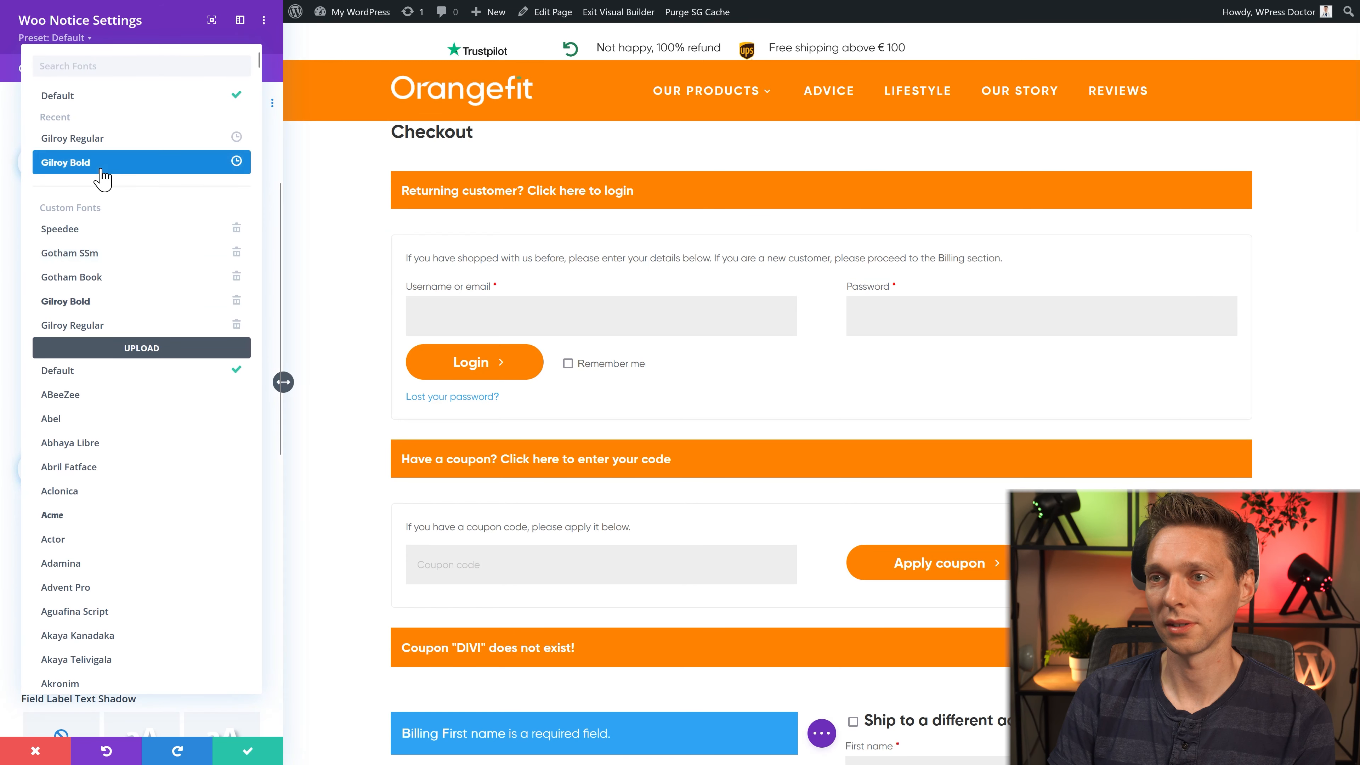
pyautogui.click(106, 176)
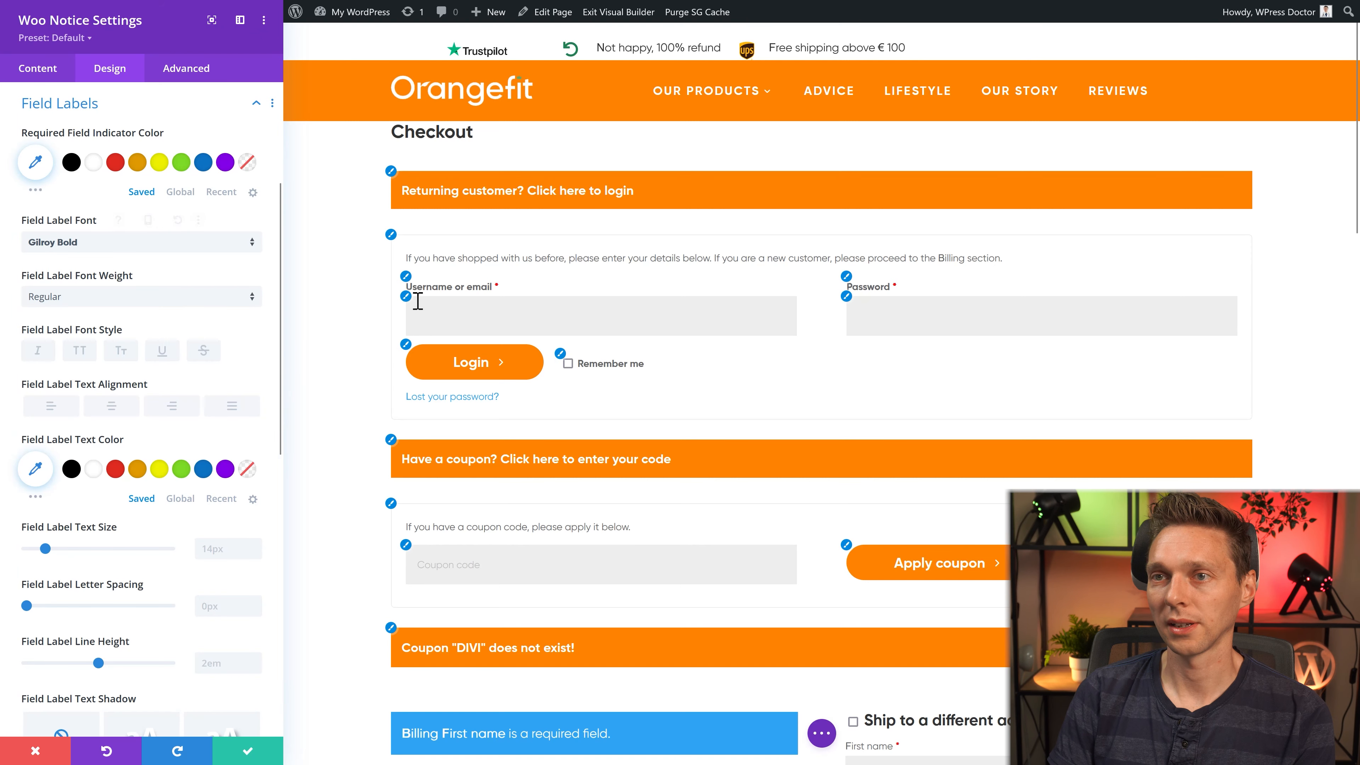
pyautogui.click(588, 314)
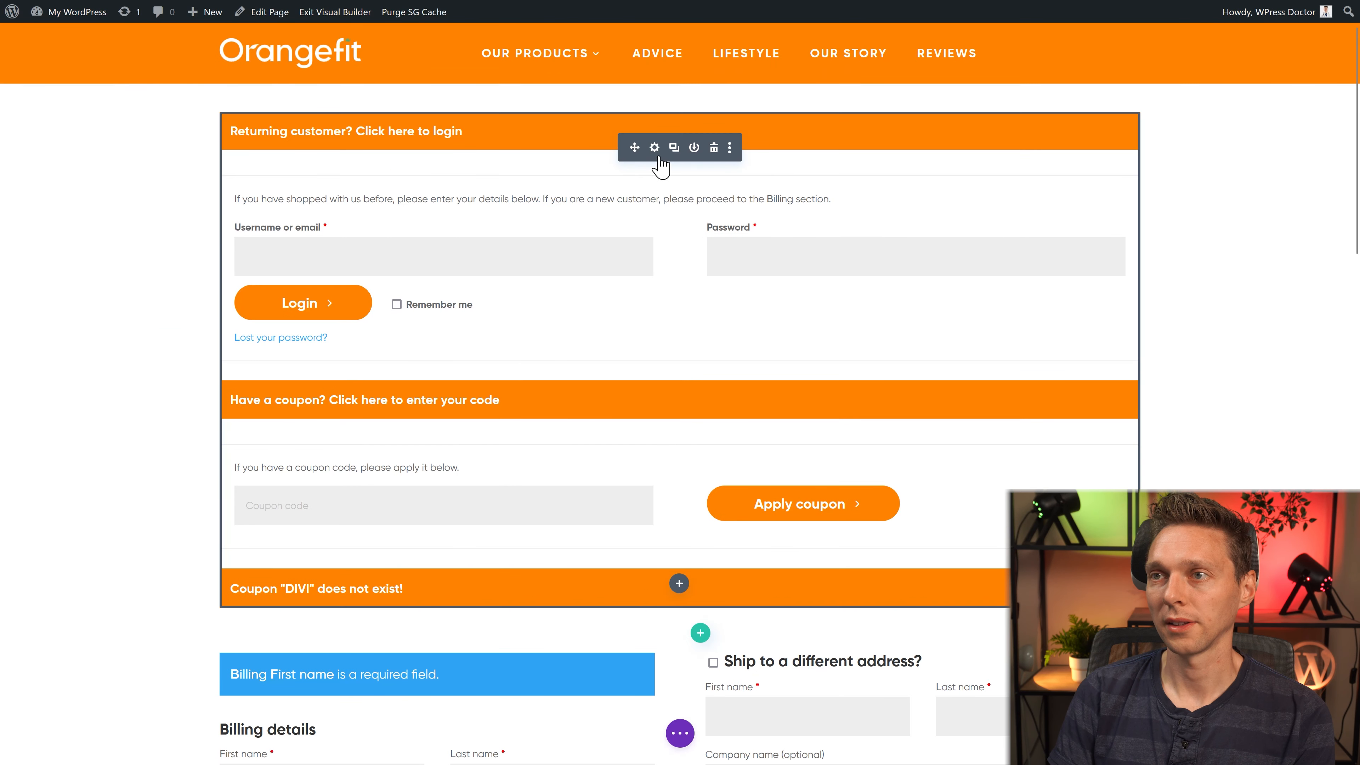
# Step: Set the checkout notice's body link text colour to the global orange and save the module
pyautogui.click(654, 147)
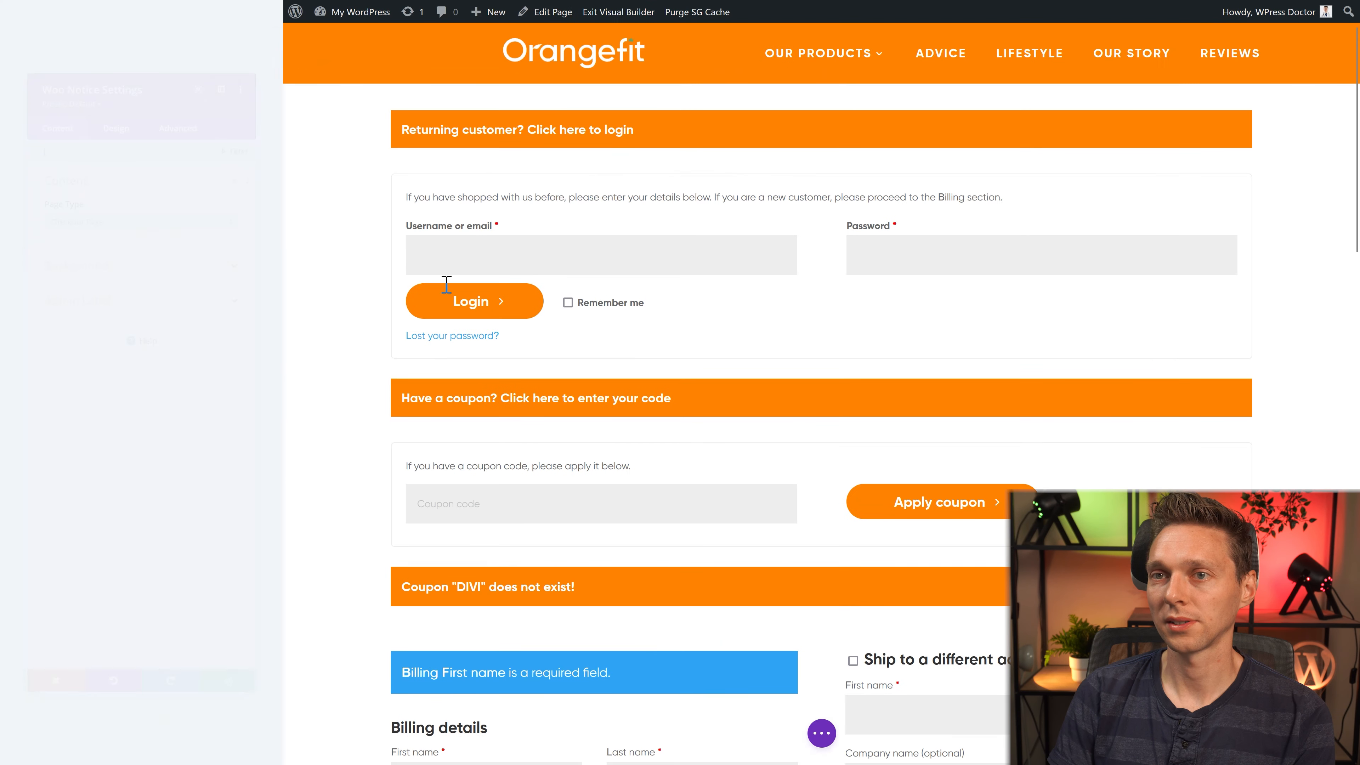
pyautogui.click(109, 68)
pyautogui.click(64, 176)
pyautogui.scroll(-1, 142, 321)
pyautogui.click(201, 139)
pyautogui.click(180, 454)
pyautogui.click(92, 425)
pyautogui.click(123, 198)
pyautogui.click(95, 141)
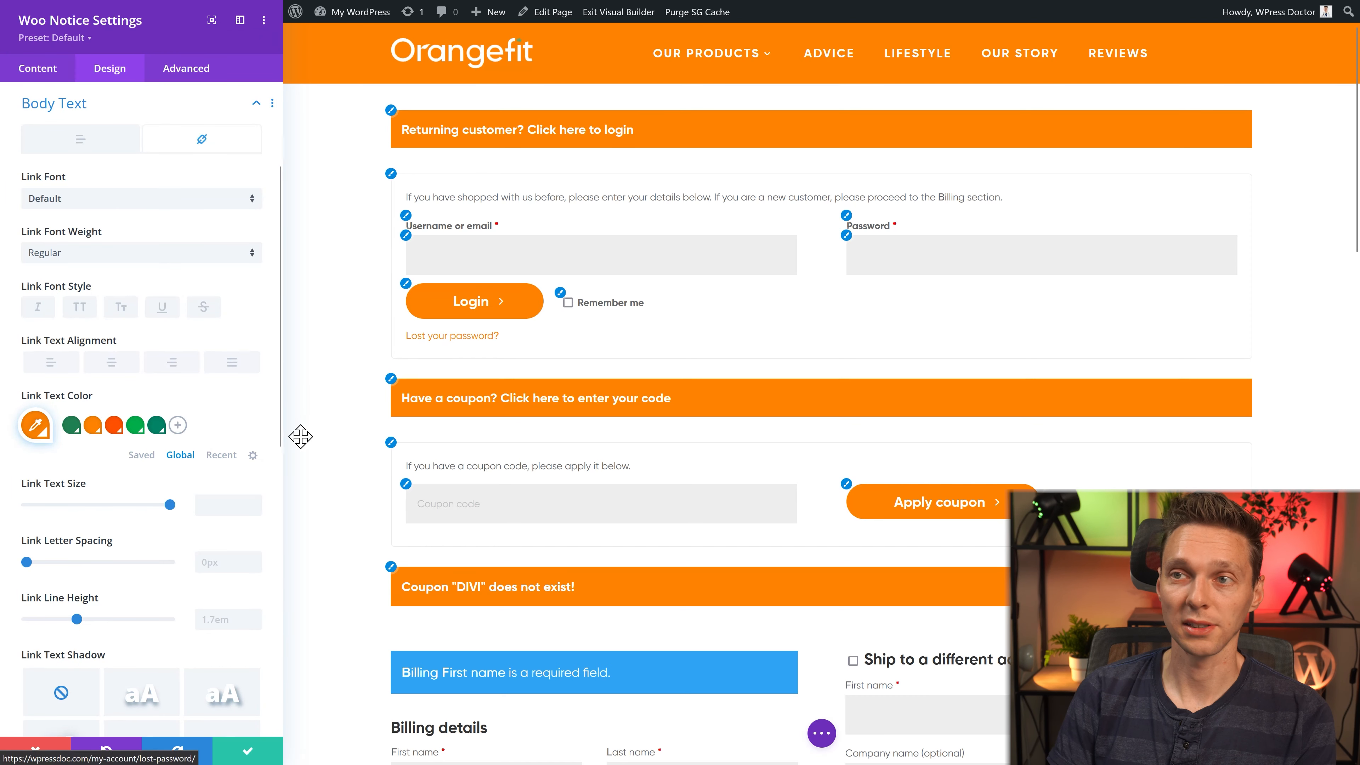
pyautogui.click(271, 754)
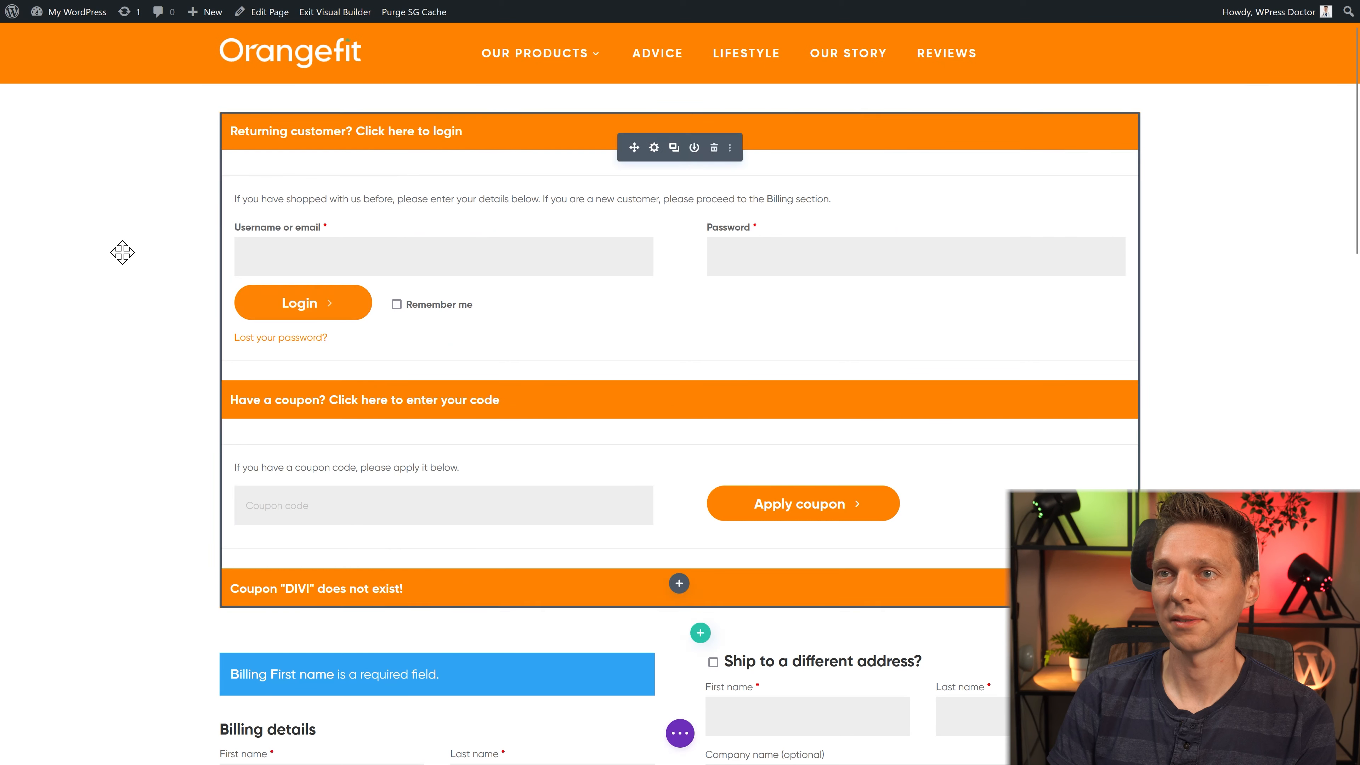
# Step: Give the billing form's notice an orange background and the Gilroy Bold font, and save the billing module
pyautogui.middleClick(127, 281)
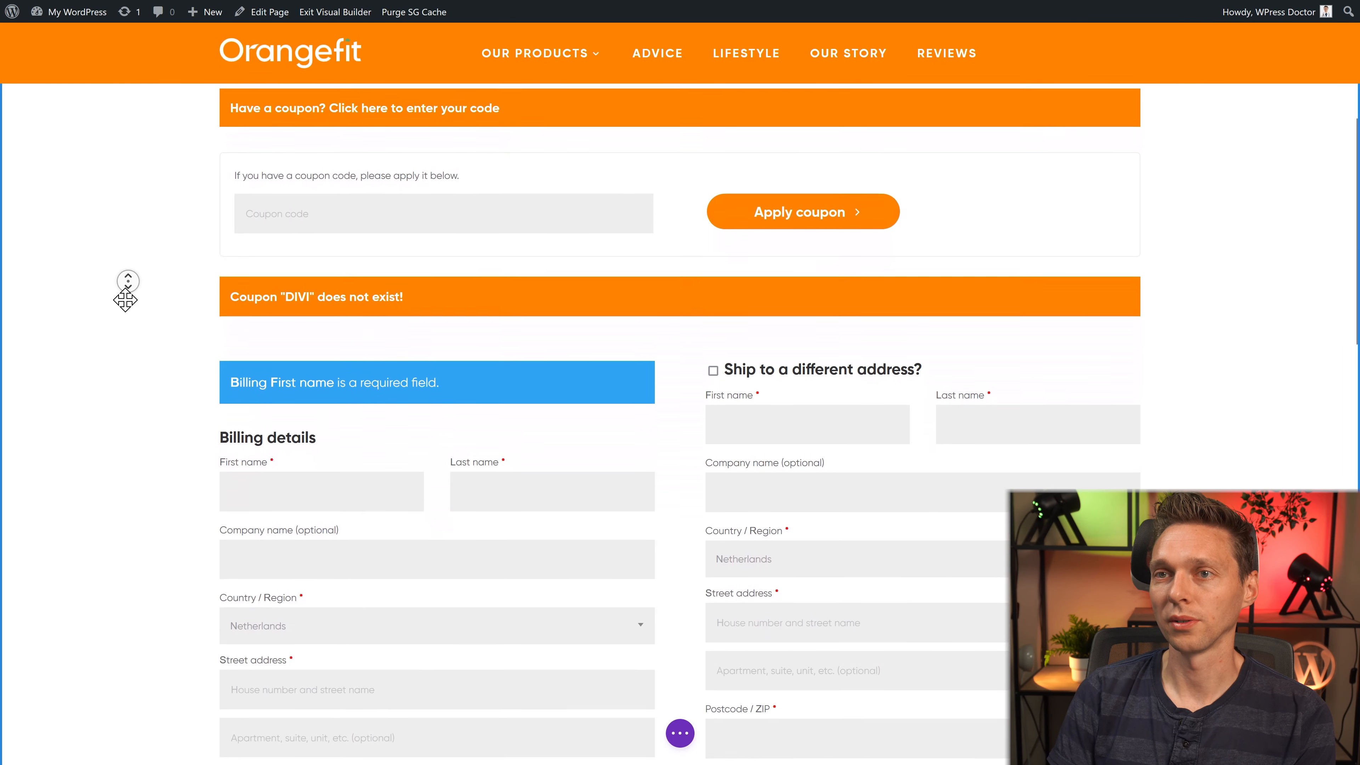
pyautogui.middleClick(125, 299)
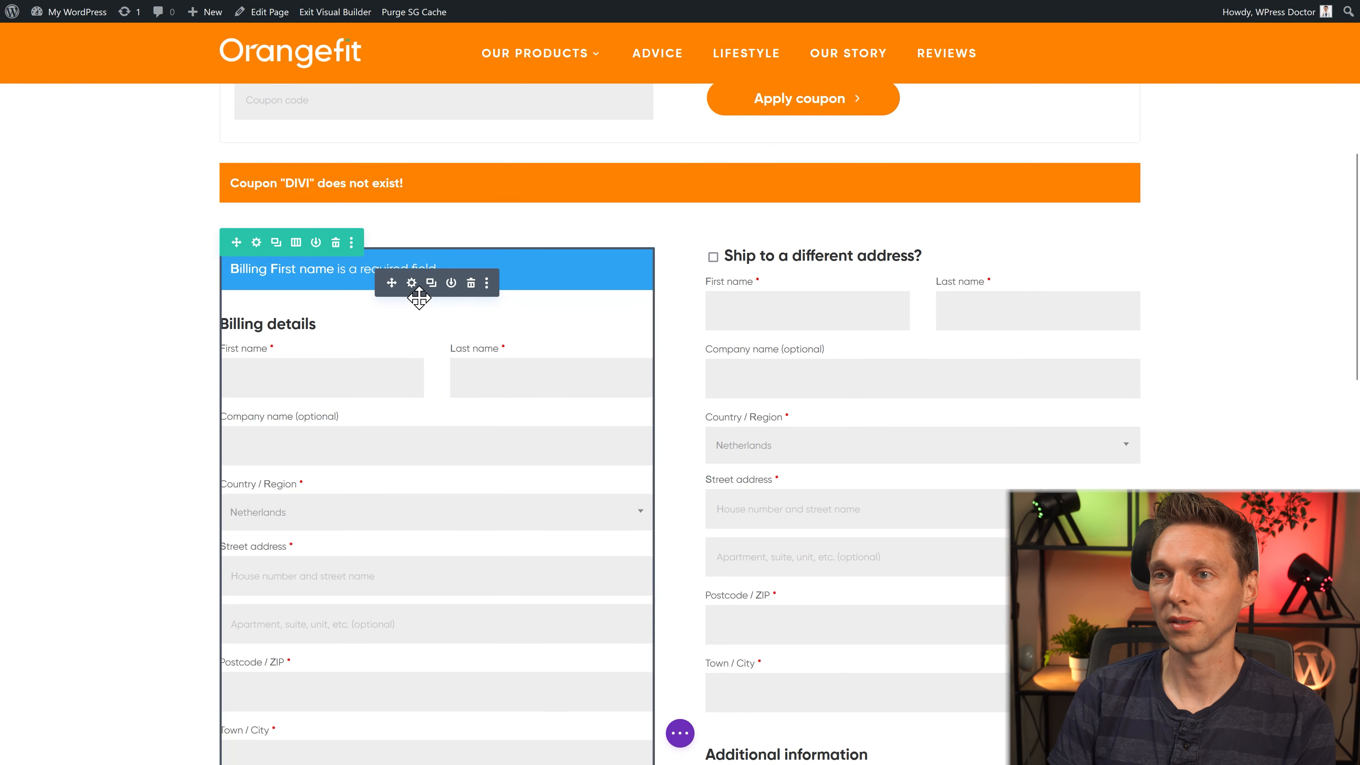
pyautogui.click(411, 282)
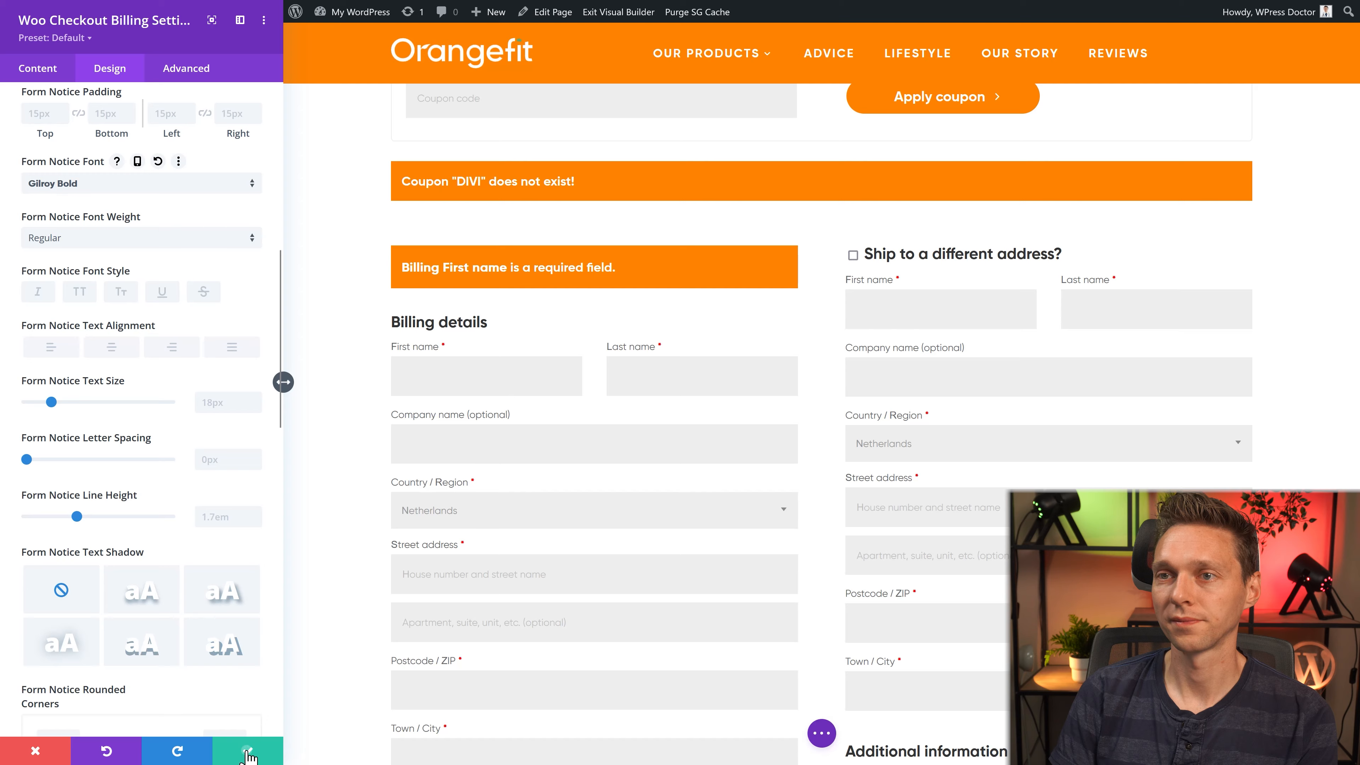
pyautogui.click(245, 750)
# Step: Set the link text colour in the order details table to the global orange and save the module
pyautogui.scroll(-3, 407, 403)
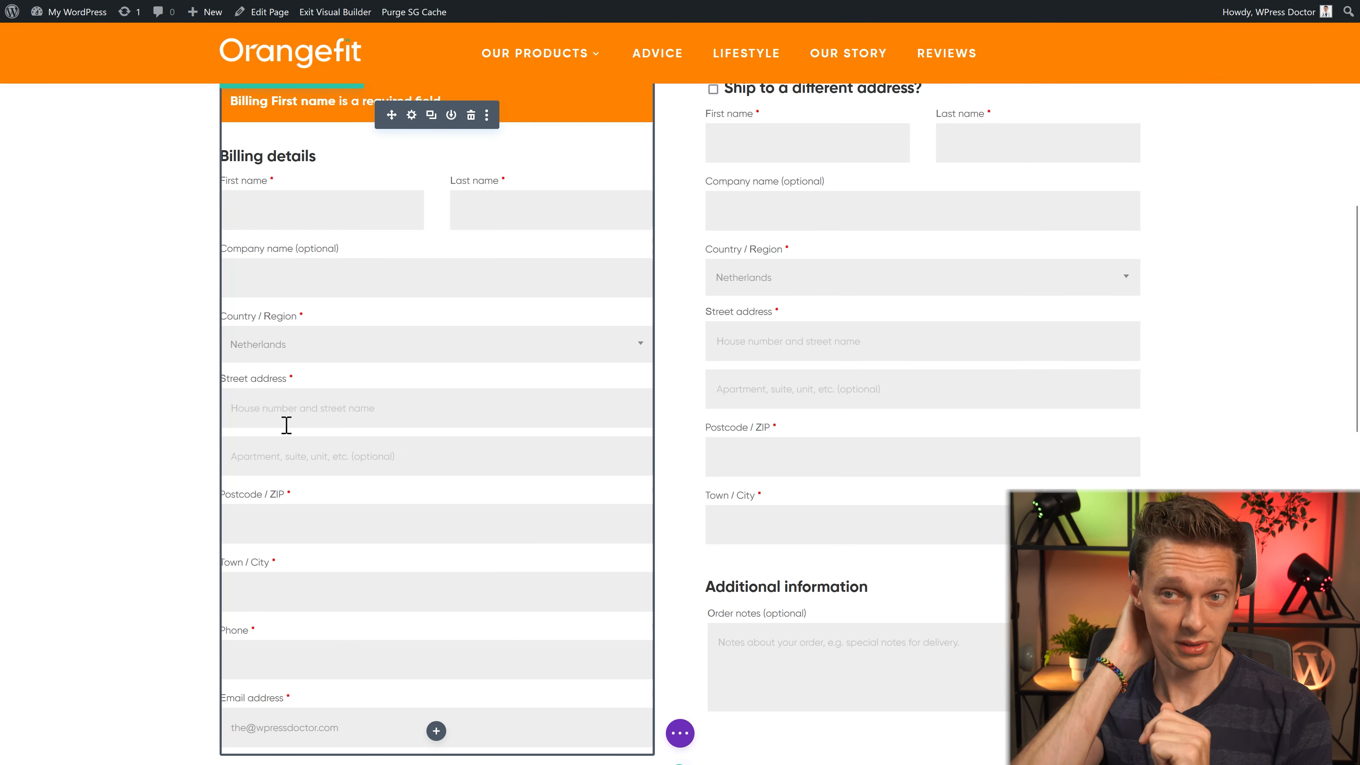
pyautogui.scroll(-8, 287, 425)
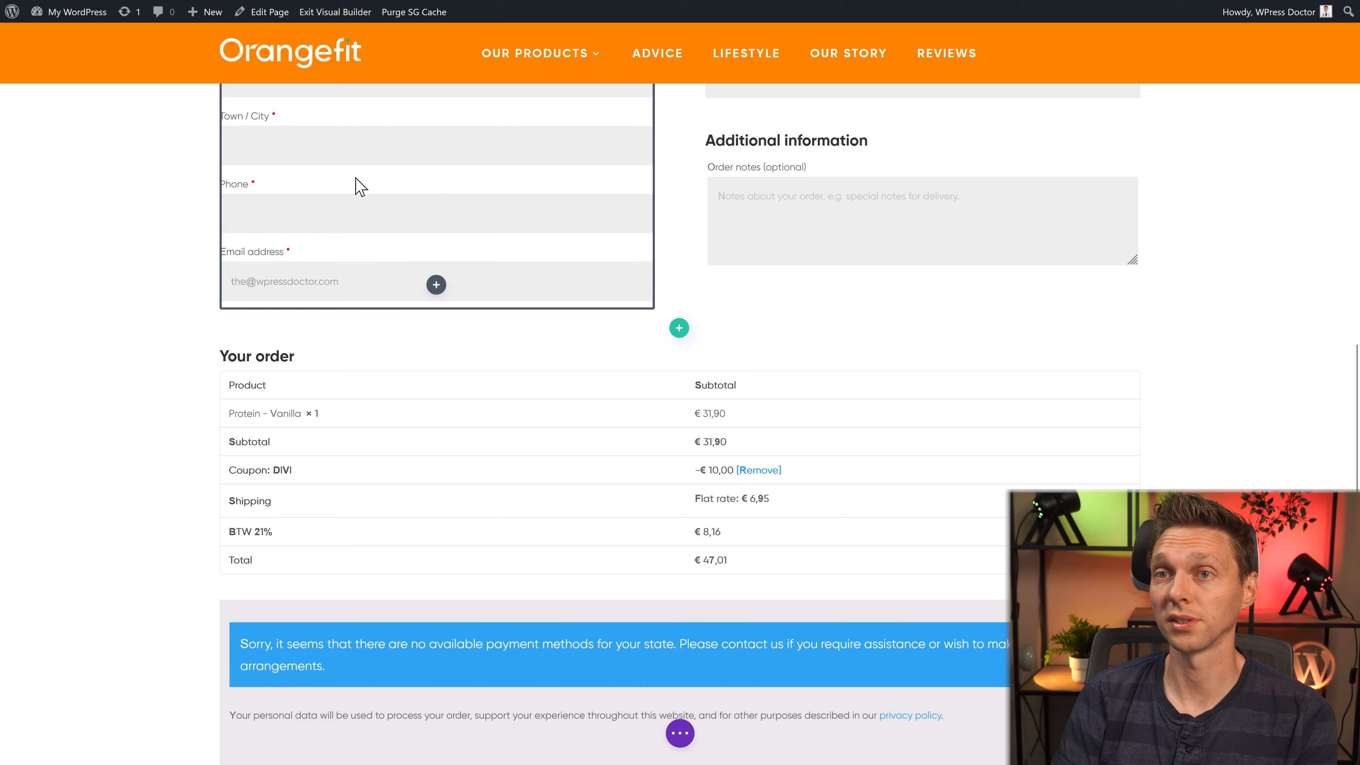
pyautogui.scroll(-1, 334, 325)
pyautogui.click(654, 323)
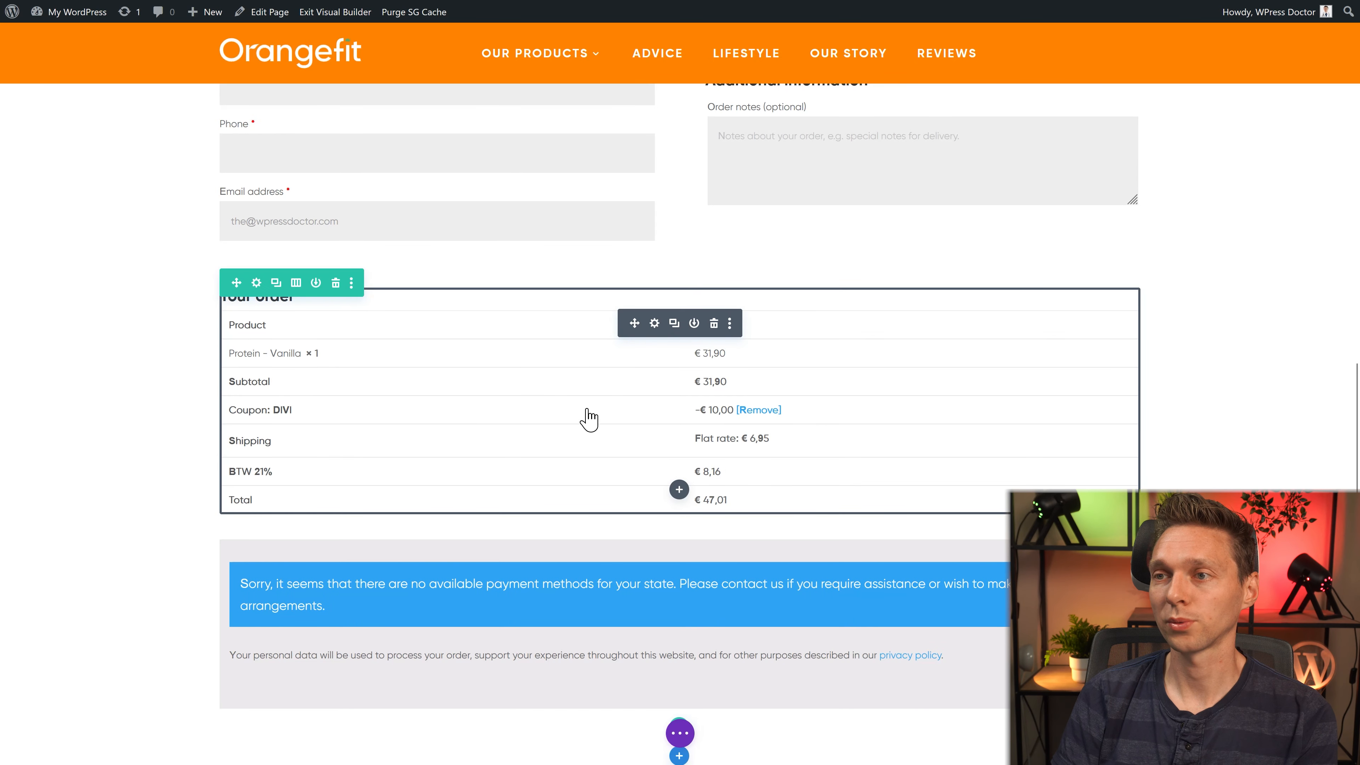
pyautogui.click(876, 403)
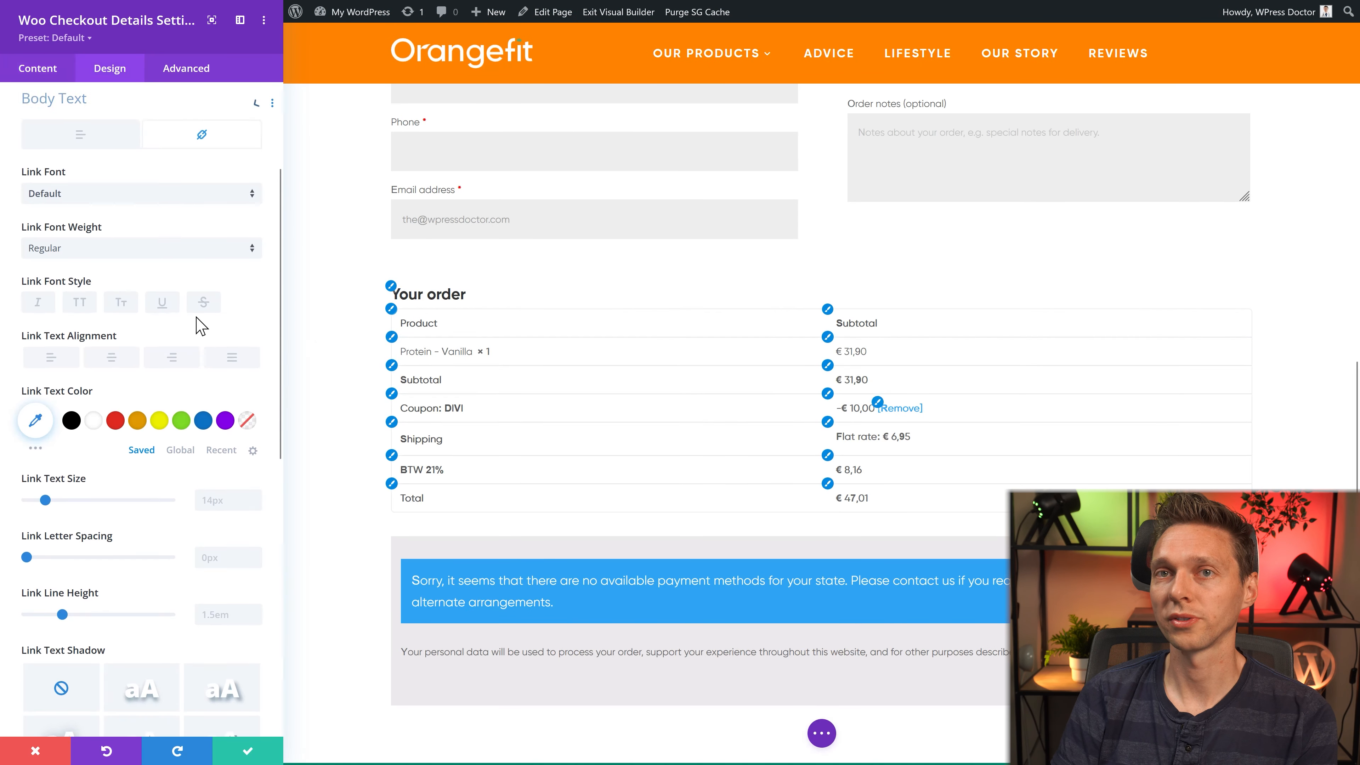
pyautogui.click(180, 454)
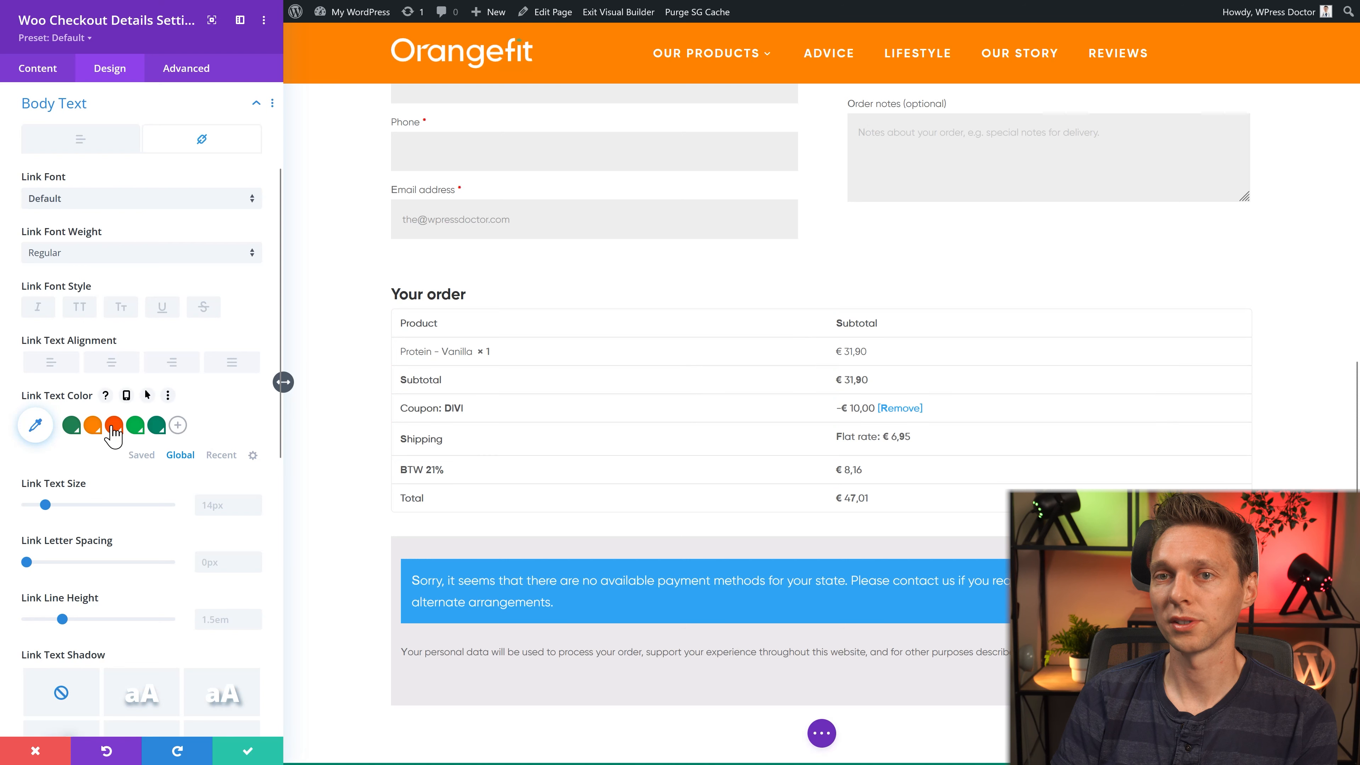
pyautogui.click(93, 424)
pyautogui.middleClick(331, 380)
pyautogui.click(329, 392)
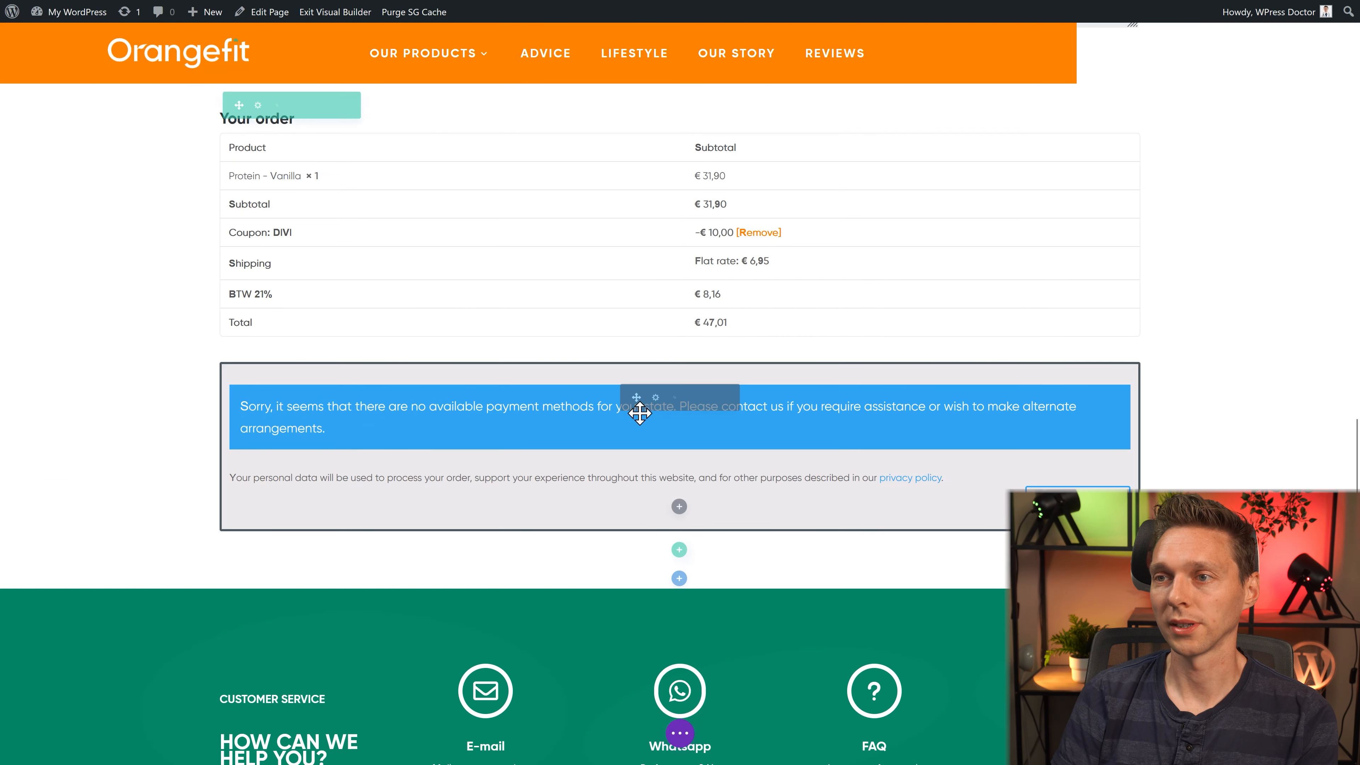
# Step: Set the form notice background of the checkout payment module to the global orange
pyautogui.click(654, 396)
pyautogui.click(180, 392)
pyautogui.click(92, 362)
# Step: Enable custom styles for the payment module's button, giving it the global green text colour and a white hover background
pyautogui.click(1137, 483)
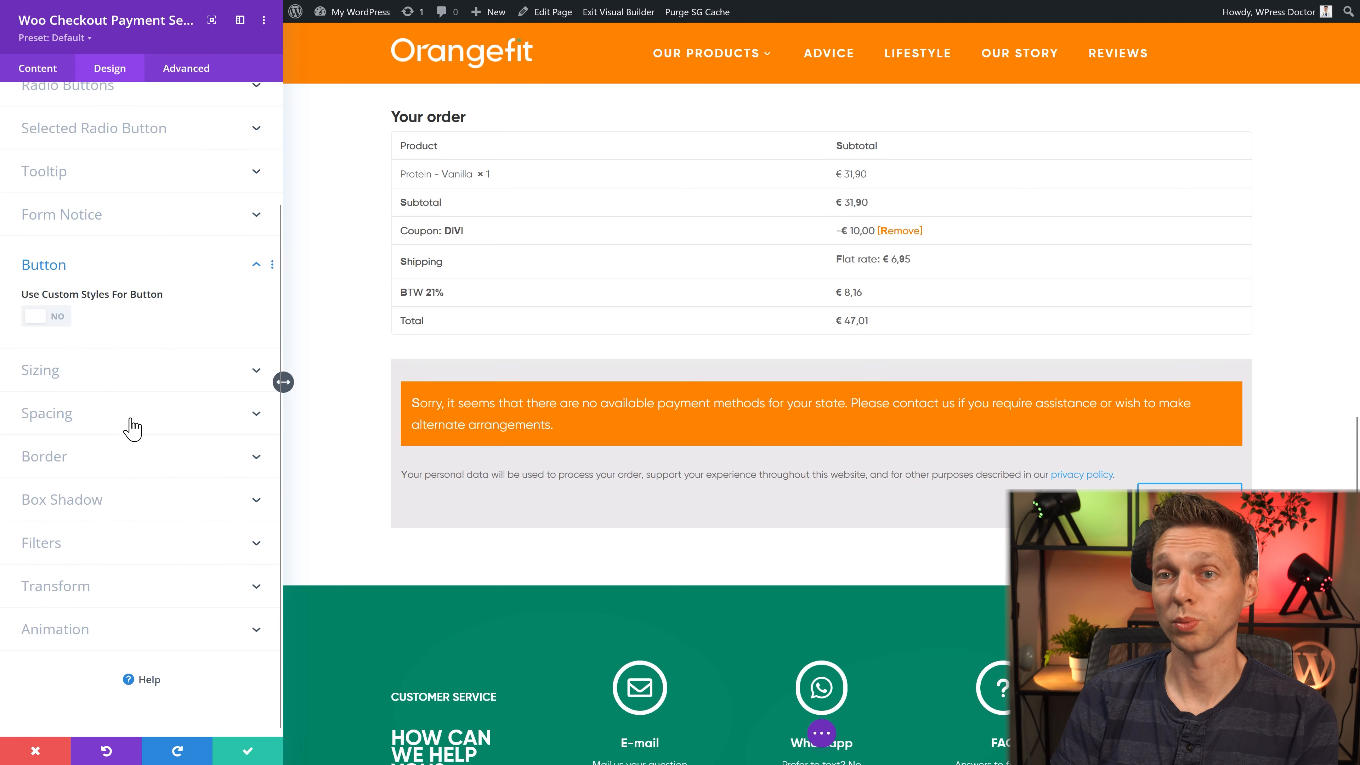
pyautogui.click(46, 315)
pyautogui.click(180, 466)
pyautogui.click(135, 436)
pyautogui.click(142, 611)
pyautogui.click(159, 407)
pyautogui.click(168, 534)
pyautogui.middleClick(163, 448)
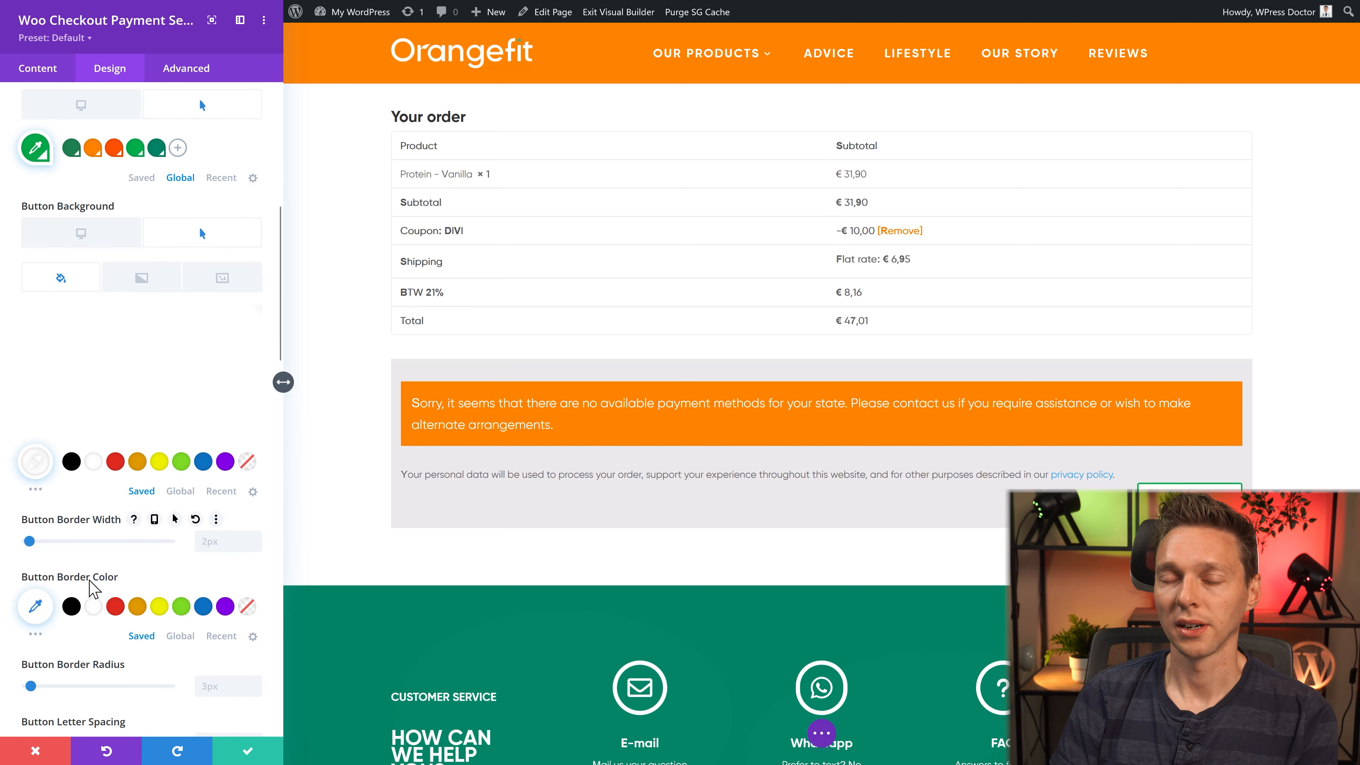
# Step: Enable a hover state for the payment button's border colour and set its hover colour to a global green
pyautogui.click(172, 576)
pyautogui.click(179, 676)
pyautogui.click(156, 647)
# Step: Set the payment button's border radius to 25px
pyautogui.scroll(-2, 155, 575)
pyautogui.scroll(-2, 155, 575)
pyautogui.click(212, 547)
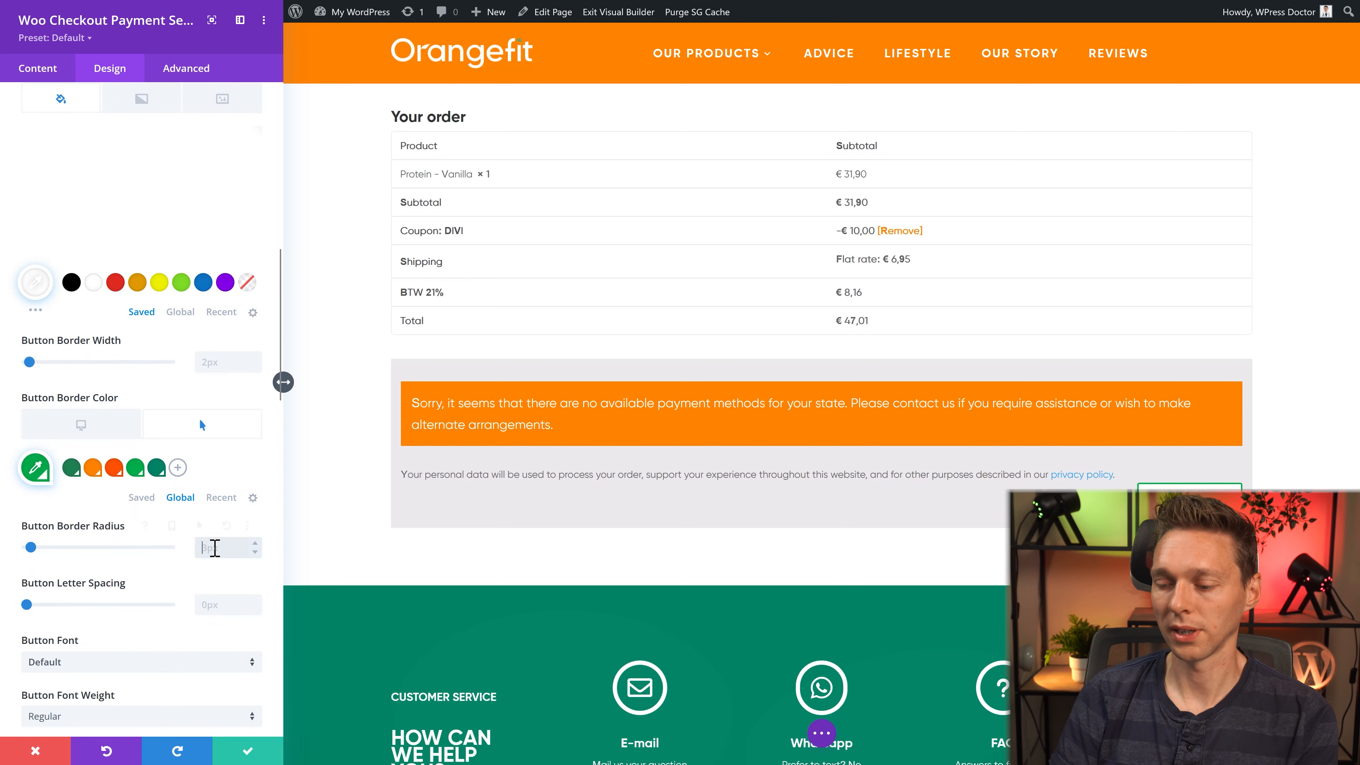
pyautogui.write('25px')
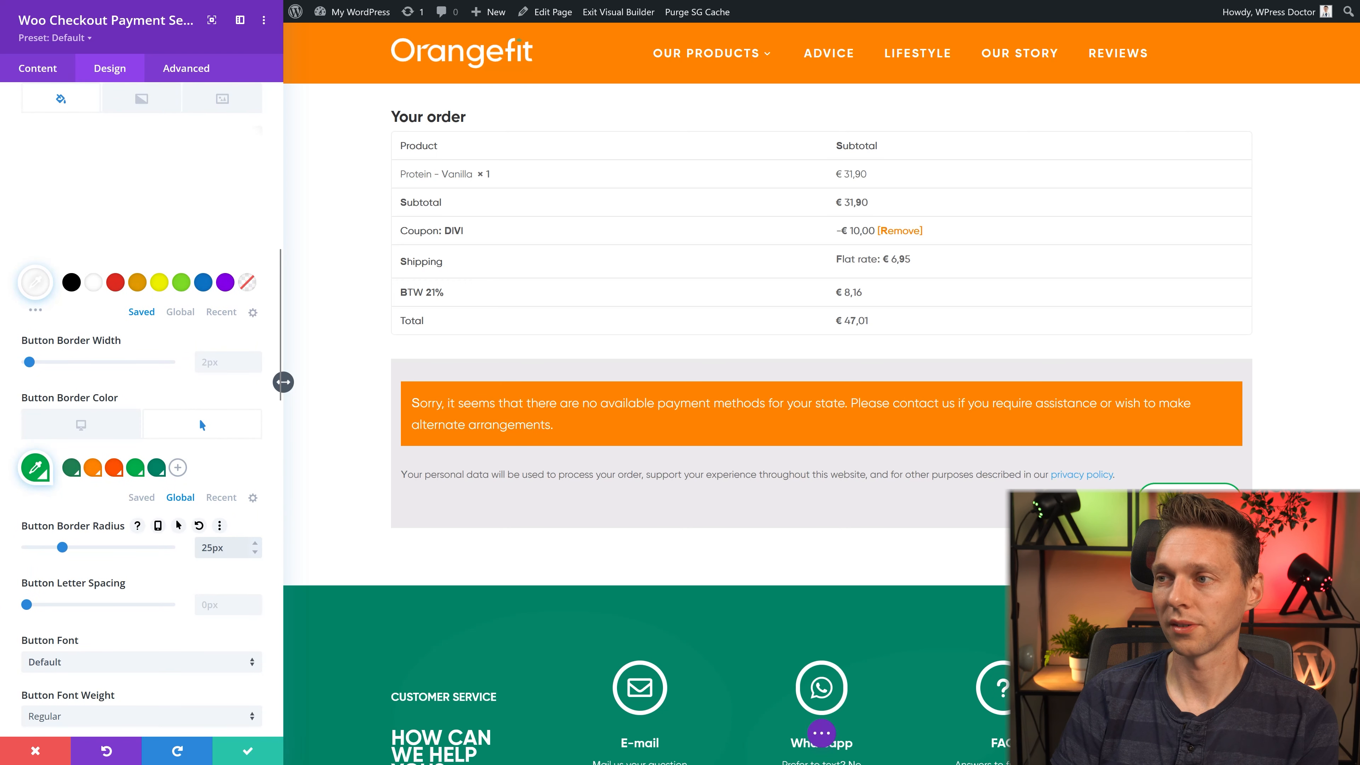
# Step: Set the payment button's font to Gilroy Bold and show its icon at all times instead of only on hover
pyautogui.scroll(-4, 199, 572)
pyautogui.click(192, 476)
pyautogui.click(105, 164)
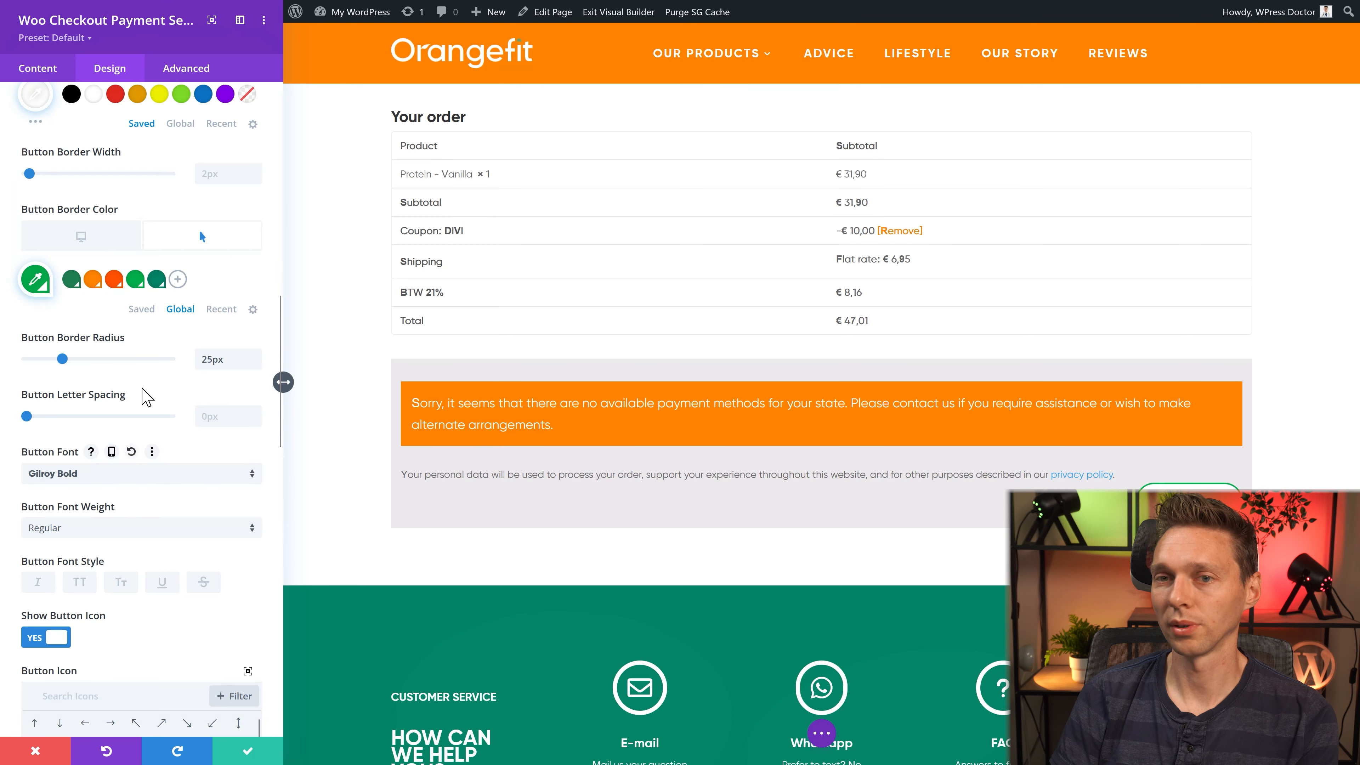
pyautogui.scroll(-4, 123, 611)
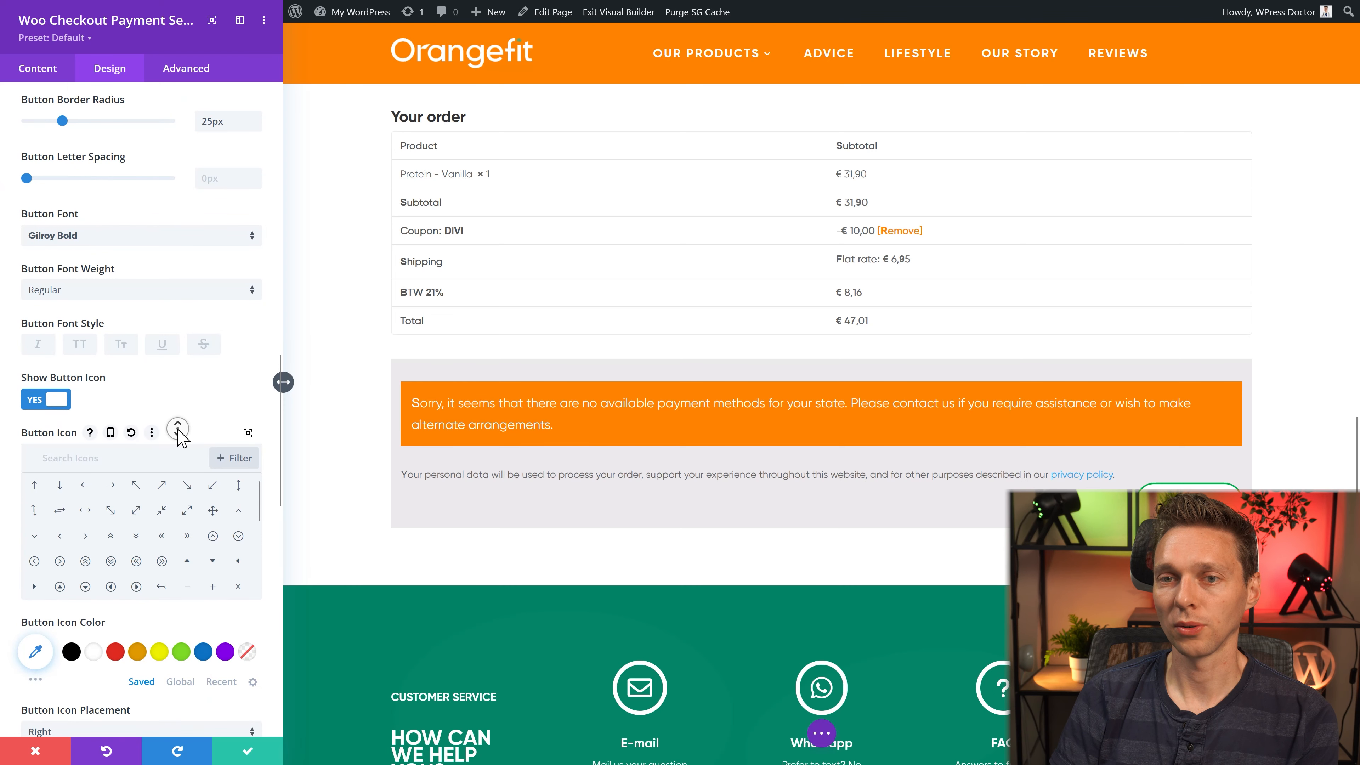
pyautogui.scroll(-7, 174, 450)
pyautogui.scroll(-4, 170, 561)
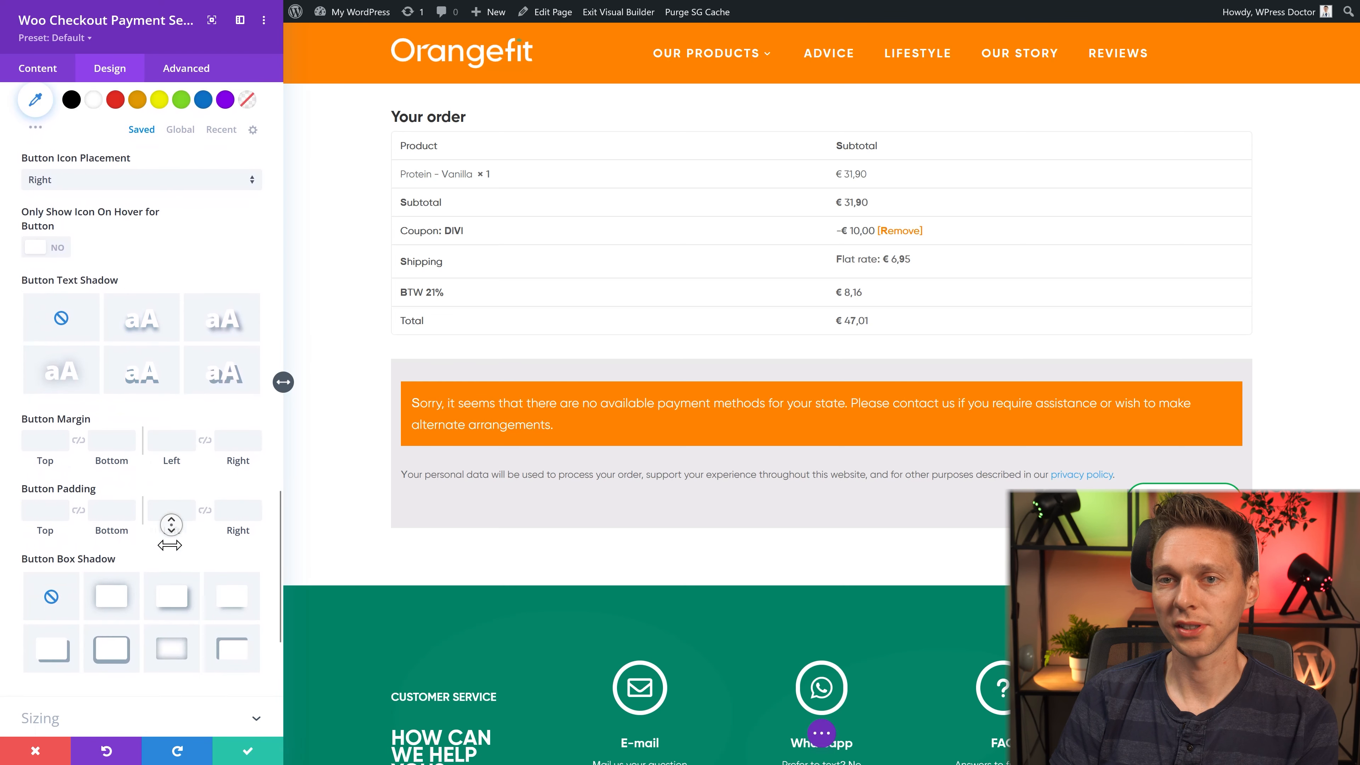
# Step: Set the payment button's padding to 60px left and 75px right
pyautogui.click(173, 488)
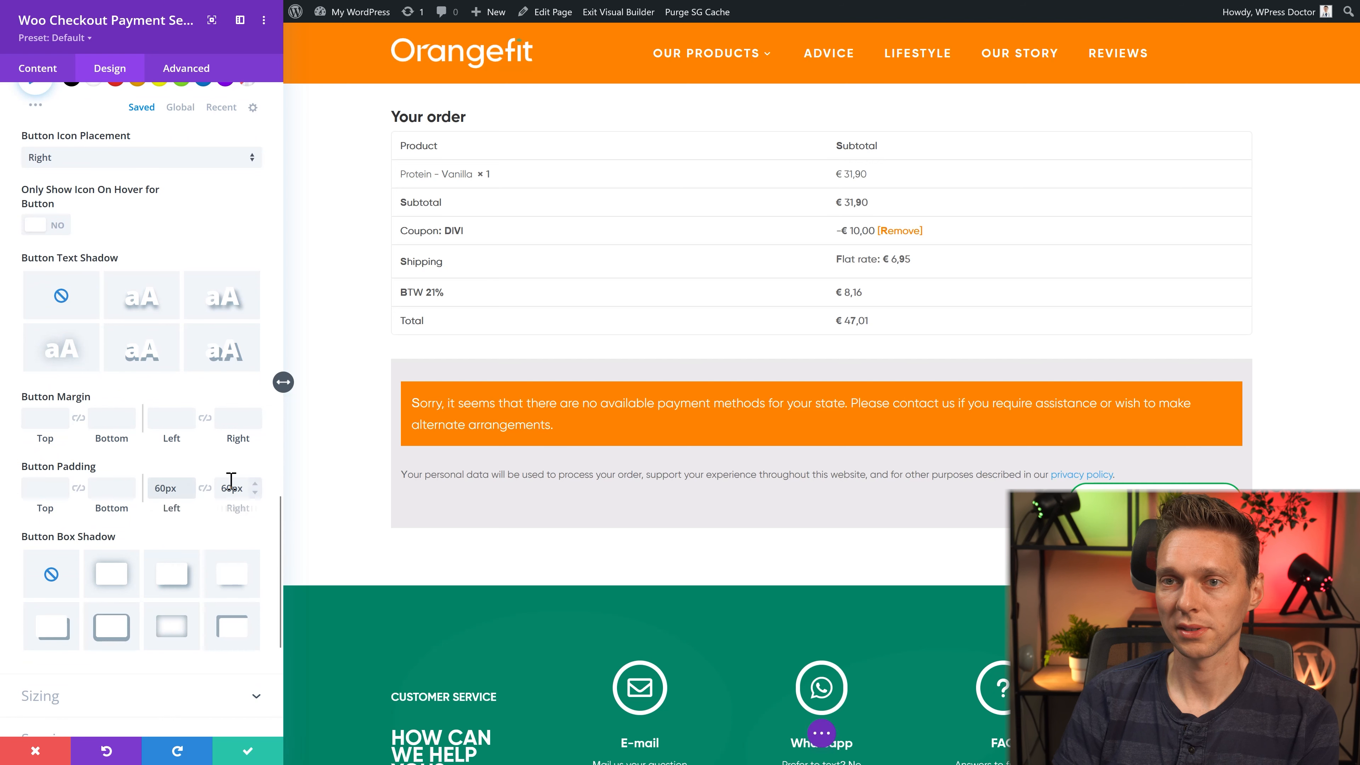
pyautogui.moveTo(232, 488); pyautogui.dragTo(220, 488)
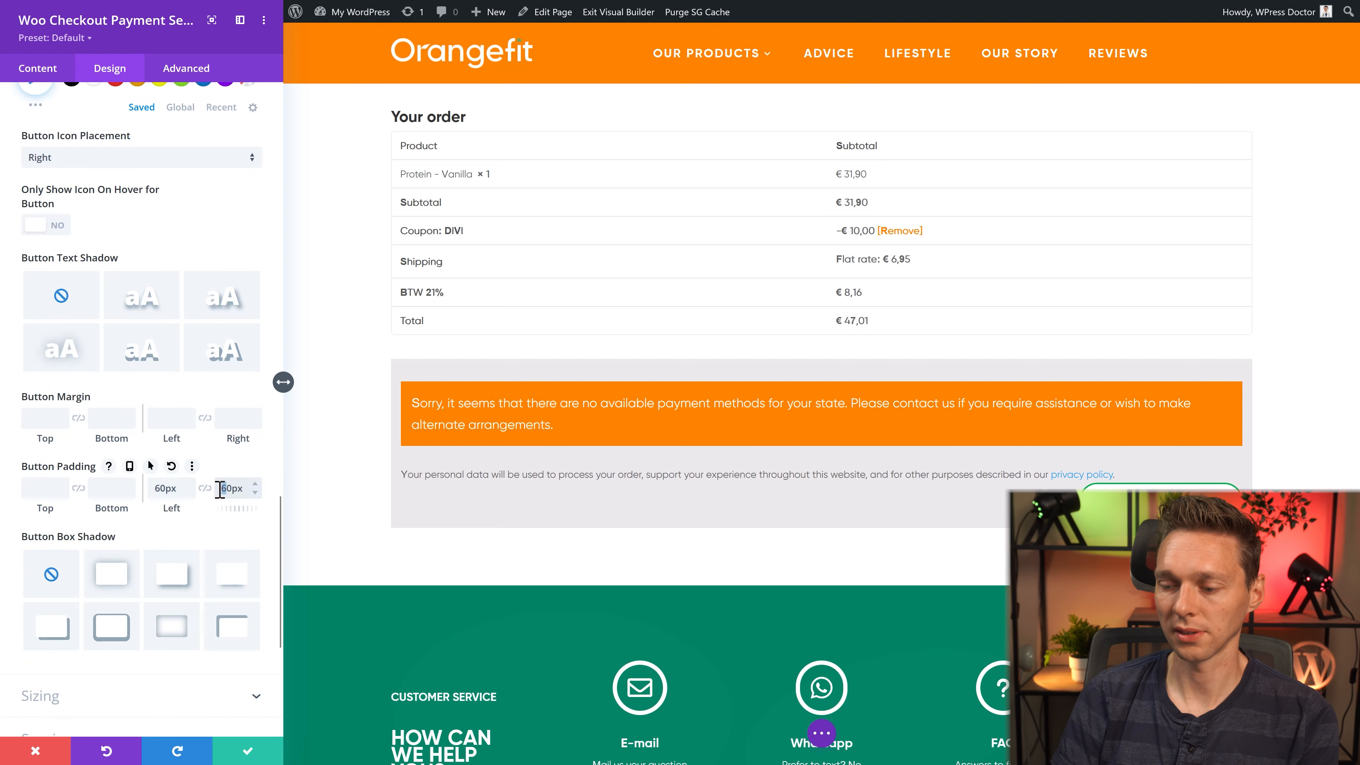
pyautogui.write('75')
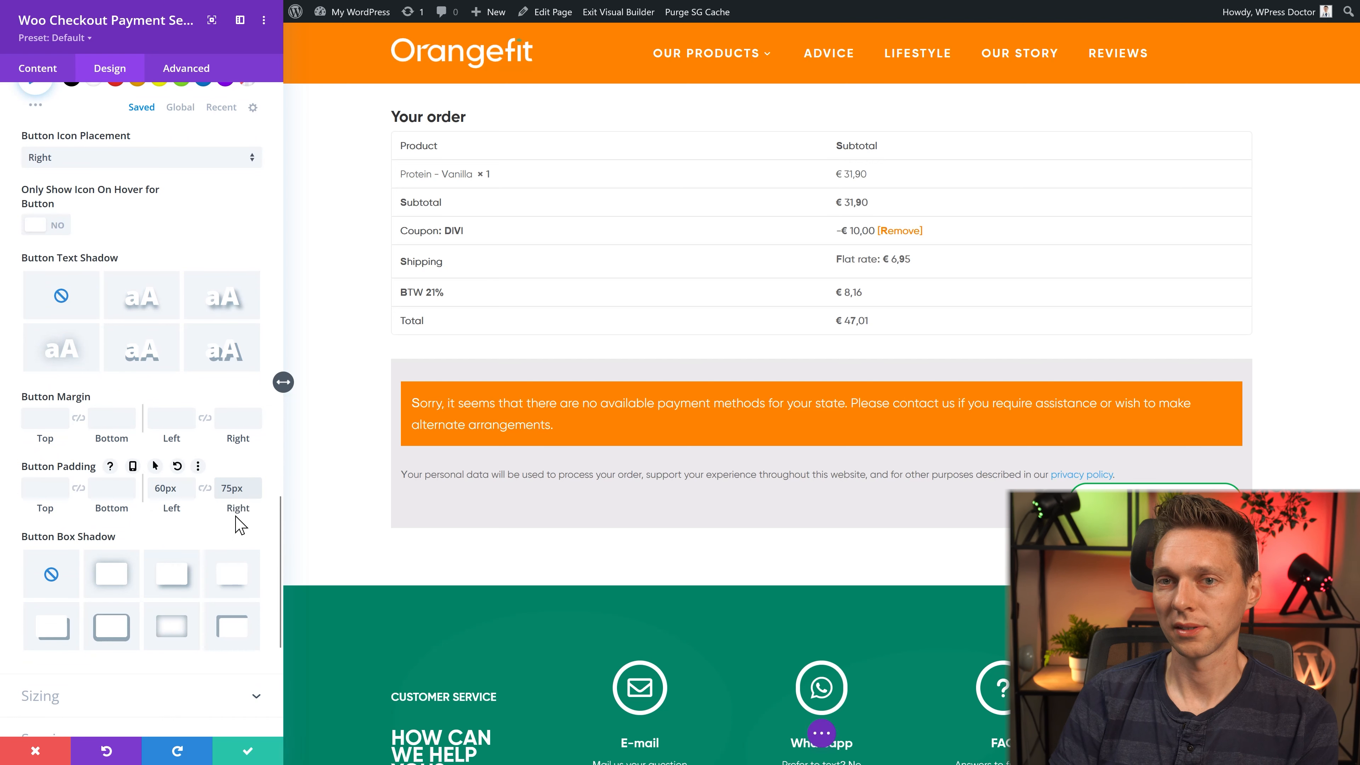
pyautogui.click(46, 418)
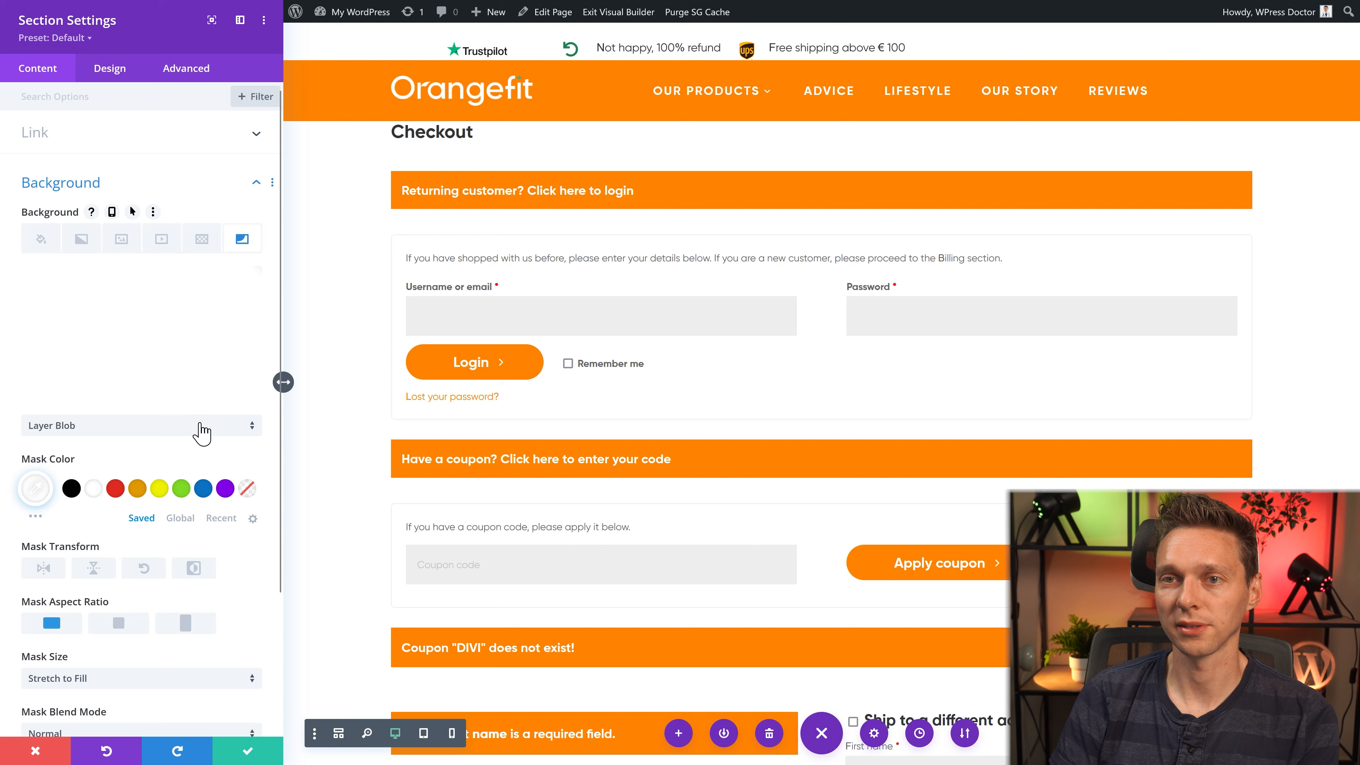
# Step: Give the checkout section's background a Floating Squares mask in the light grey #f7f7f7
pyautogui.click(201, 426)
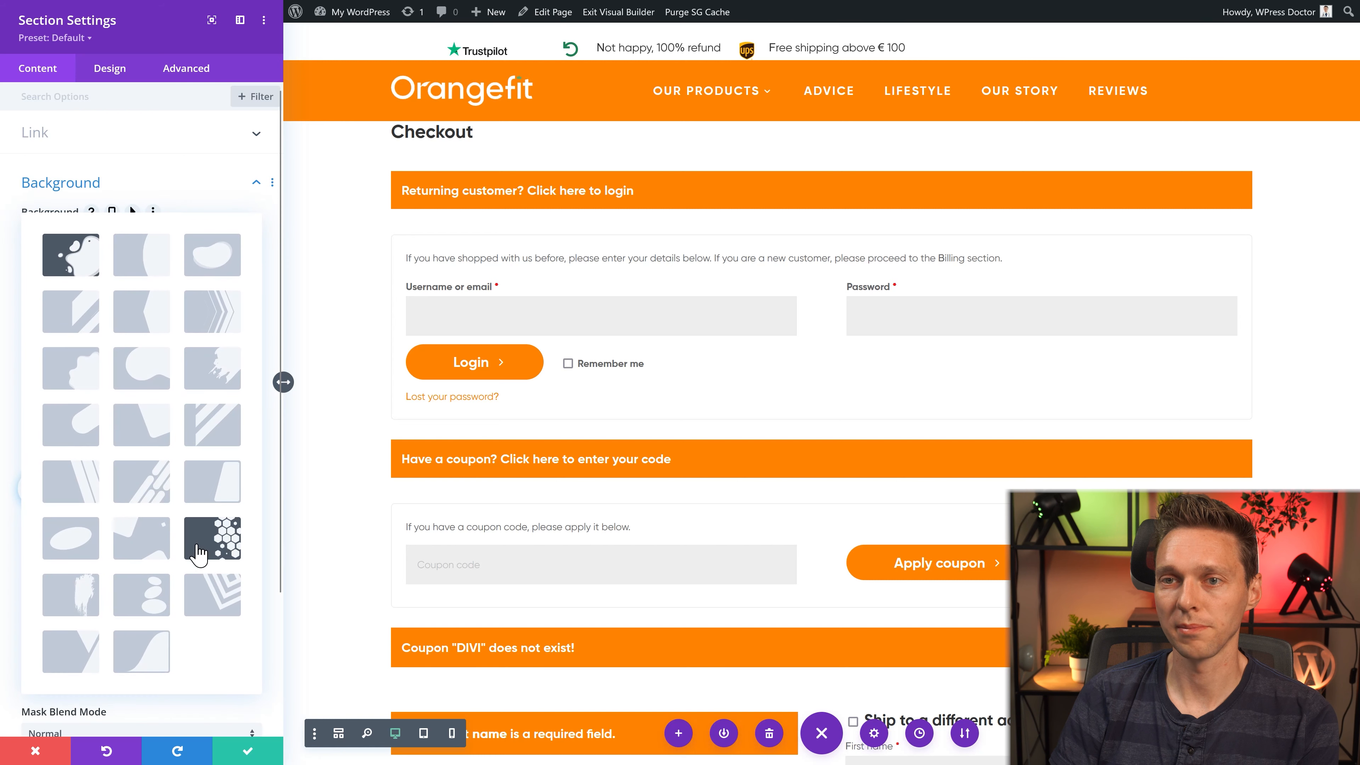
pyautogui.click(155, 543)
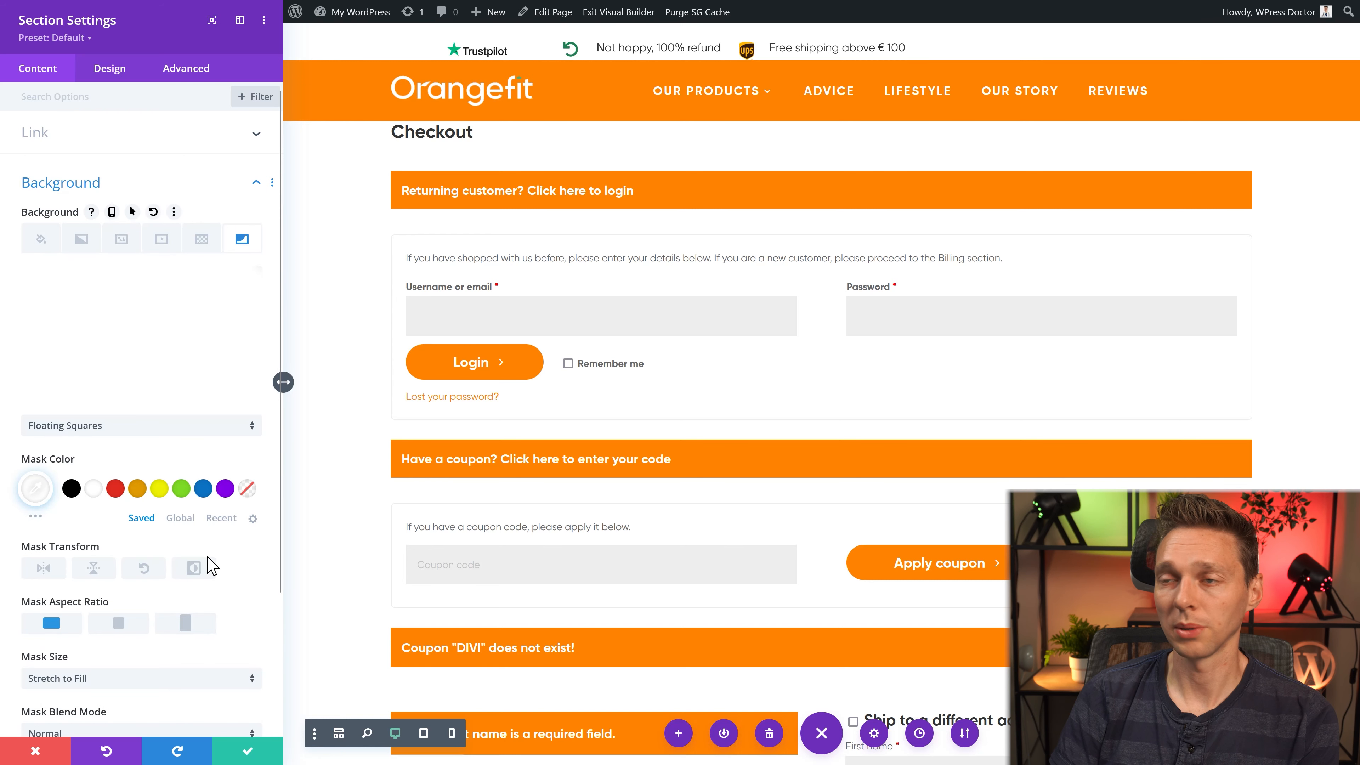
pyautogui.click(180, 517)
pyautogui.click(141, 517)
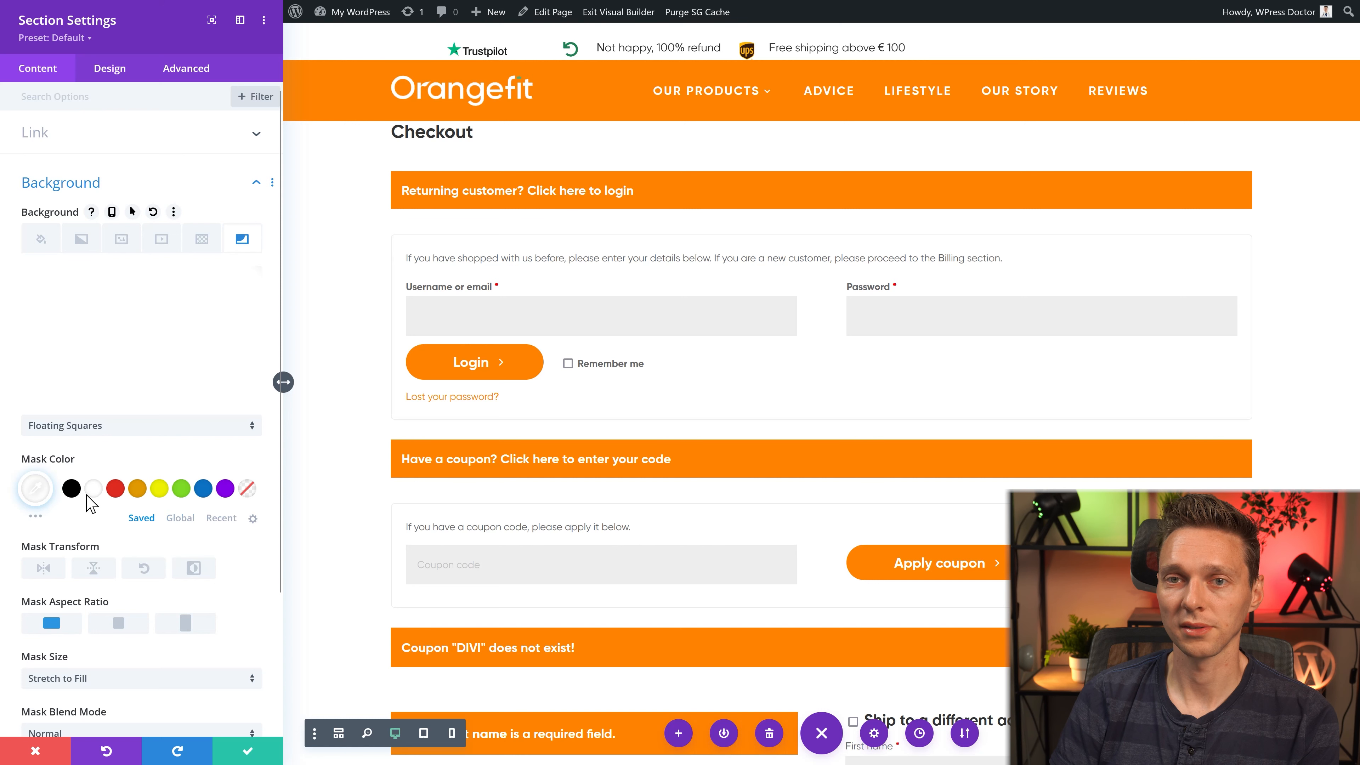
pyautogui.click(35, 488)
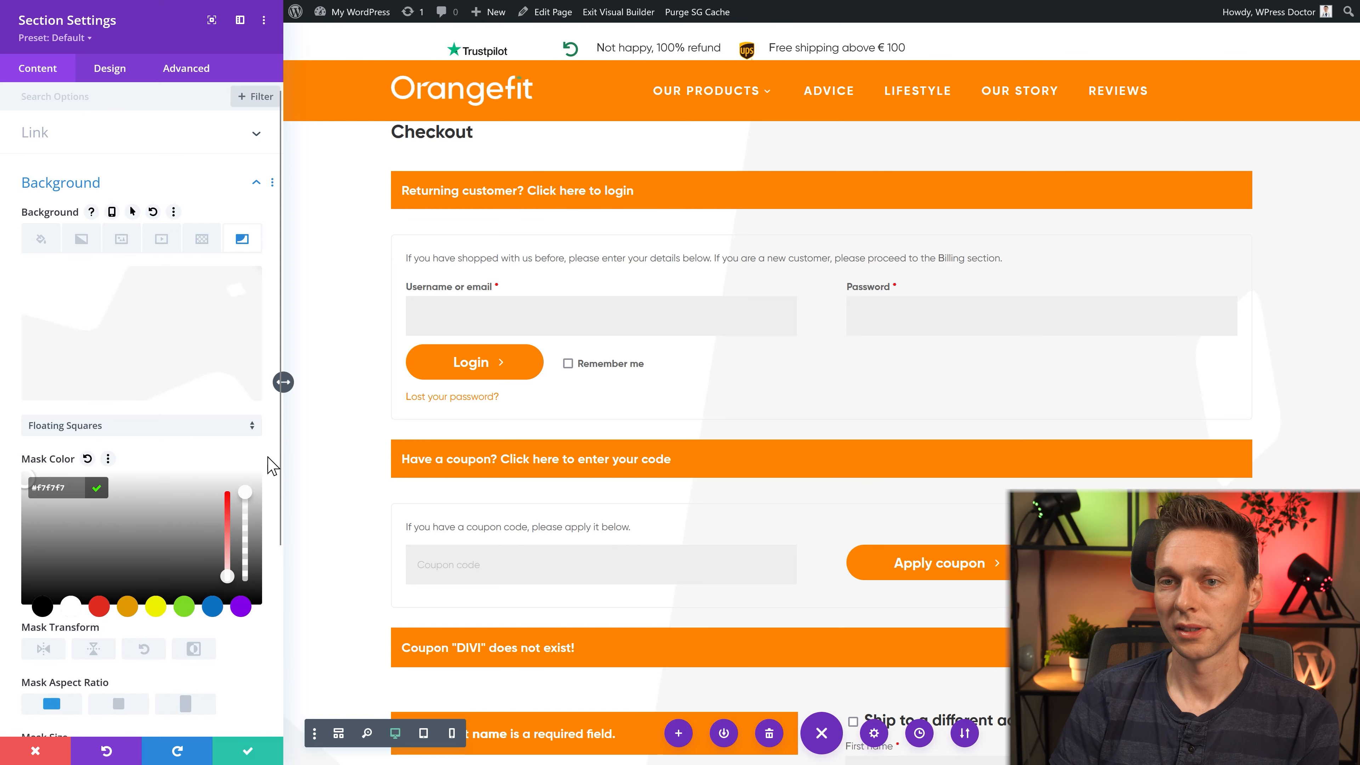
pyautogui.click(272, 466)
# Step: Flip the section's background mask vertically and invert it, and check the look down the checkout page
pyautogui.click(93, 568)
pyautogui.click(193, 567)
pyautogui.middleClick(436, 465)
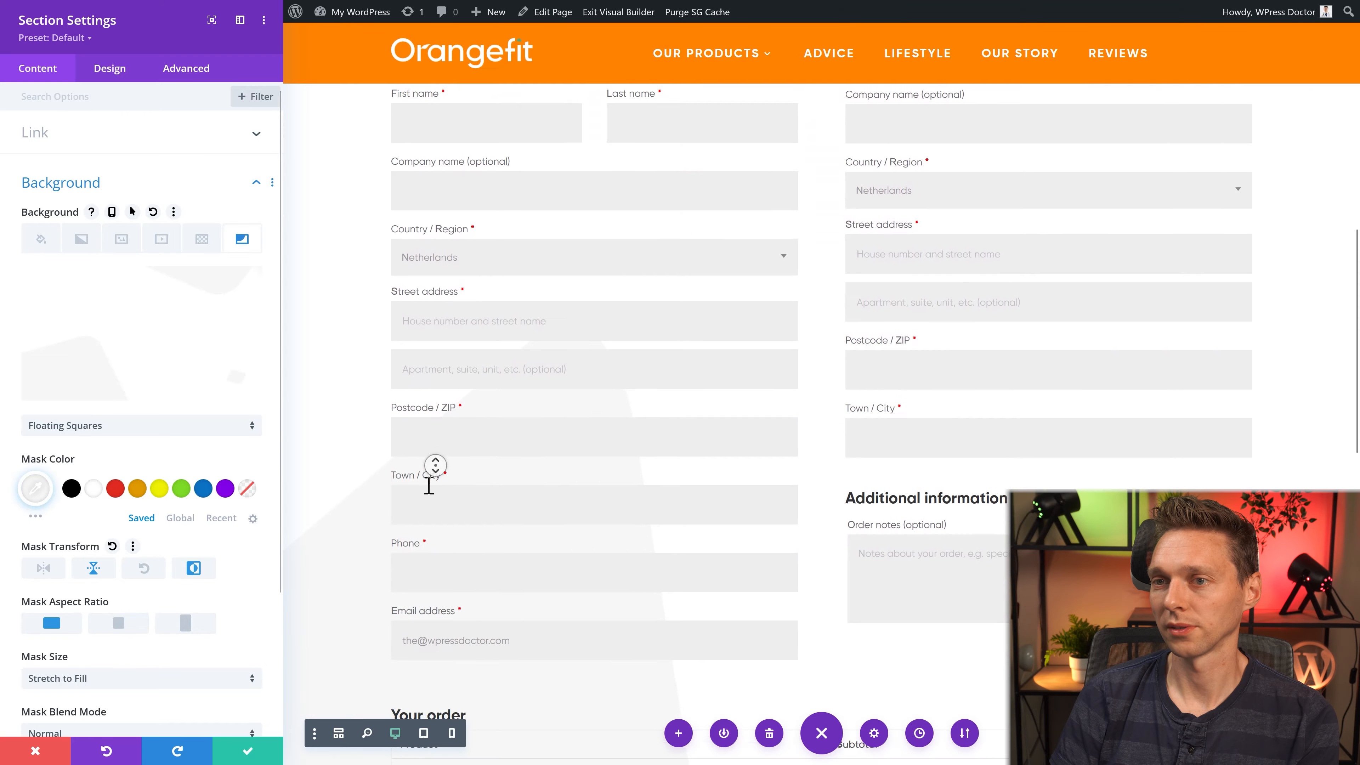
pyautogui.middleClick(1319, 368)
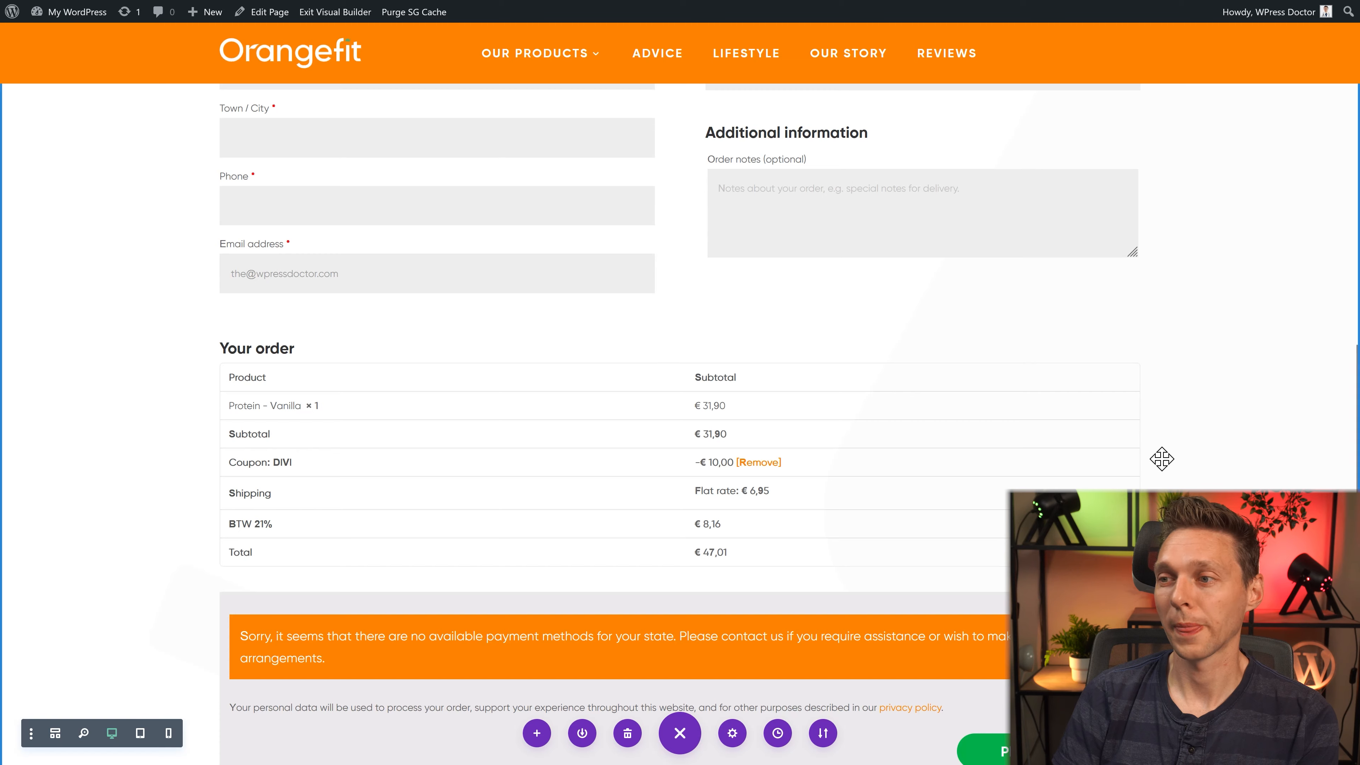
pyautogui.scroll(-1, 1227, 447)
pyautogui.middleClick(1228, 446)
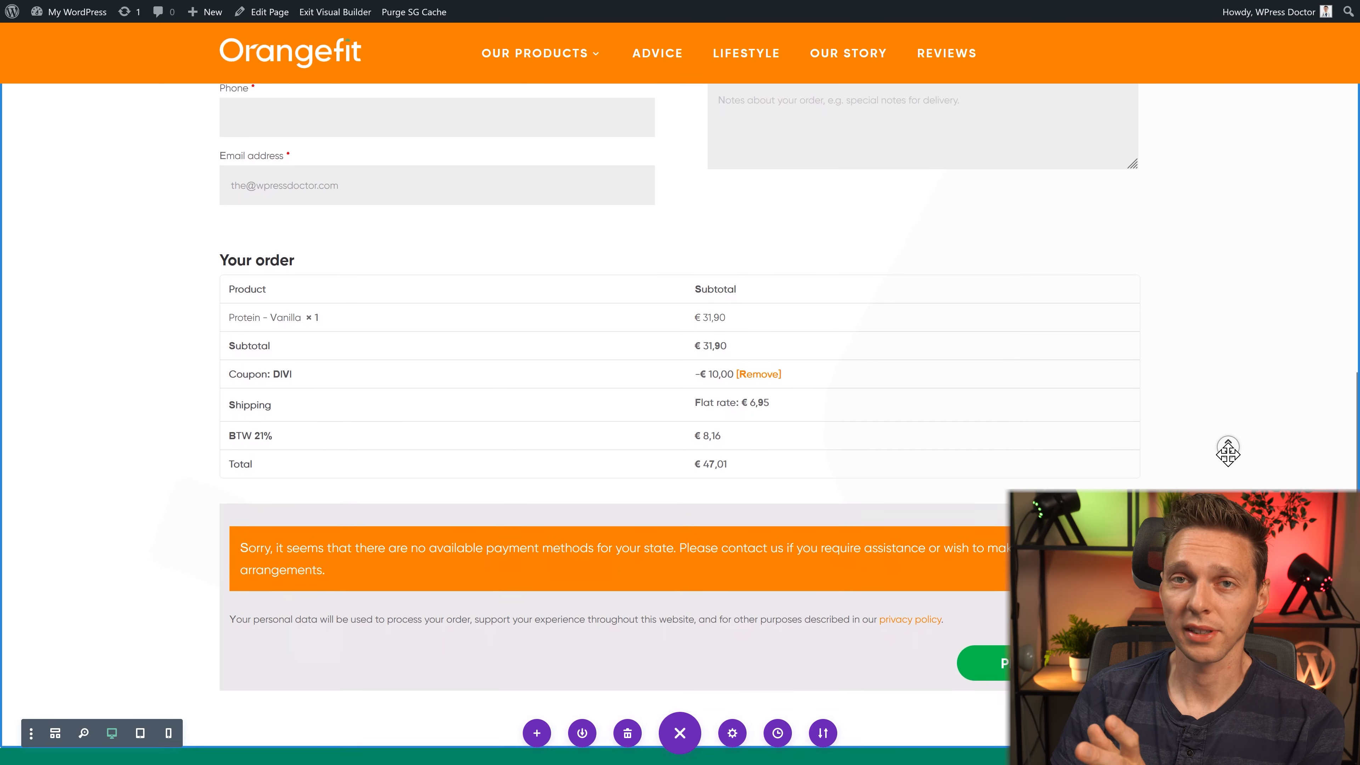
pyautogui.middleClick(1225, 455)
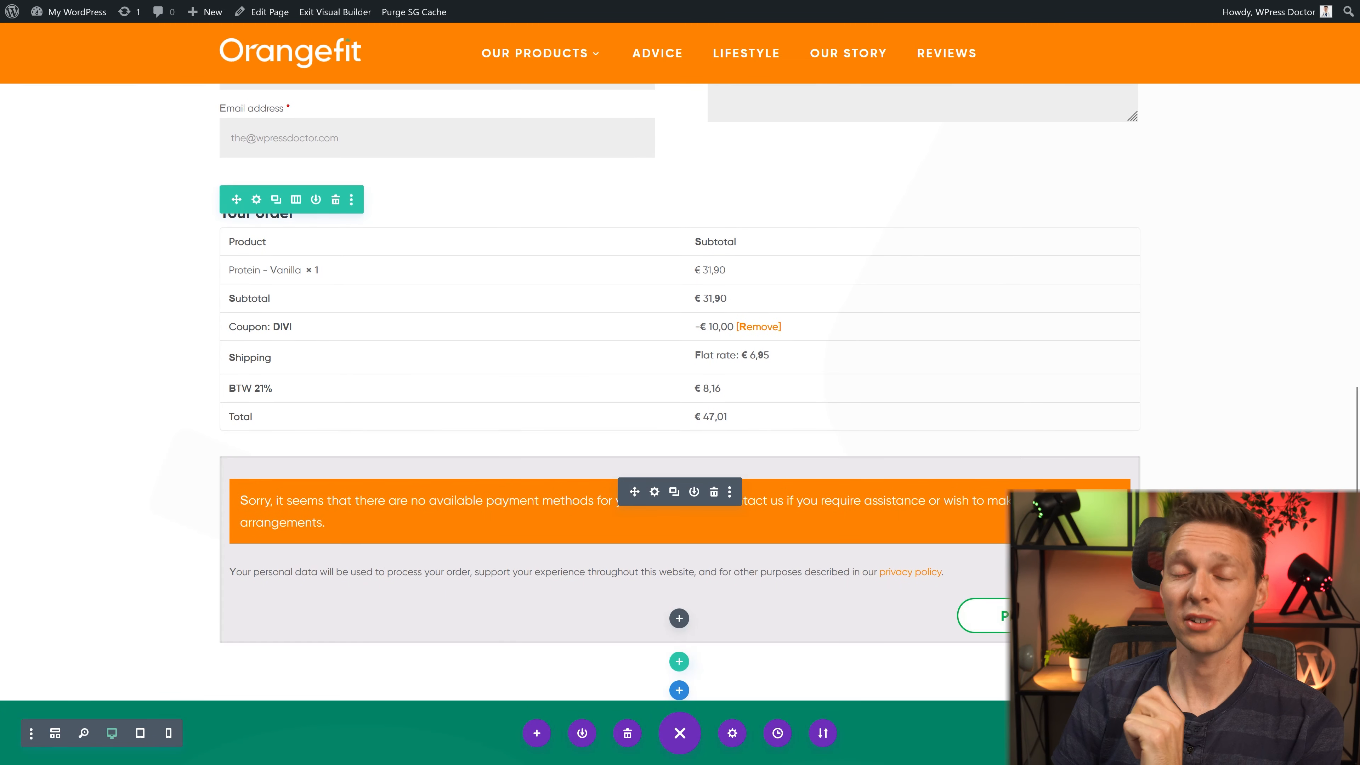
pyautogui.middleClick(1214, 386)
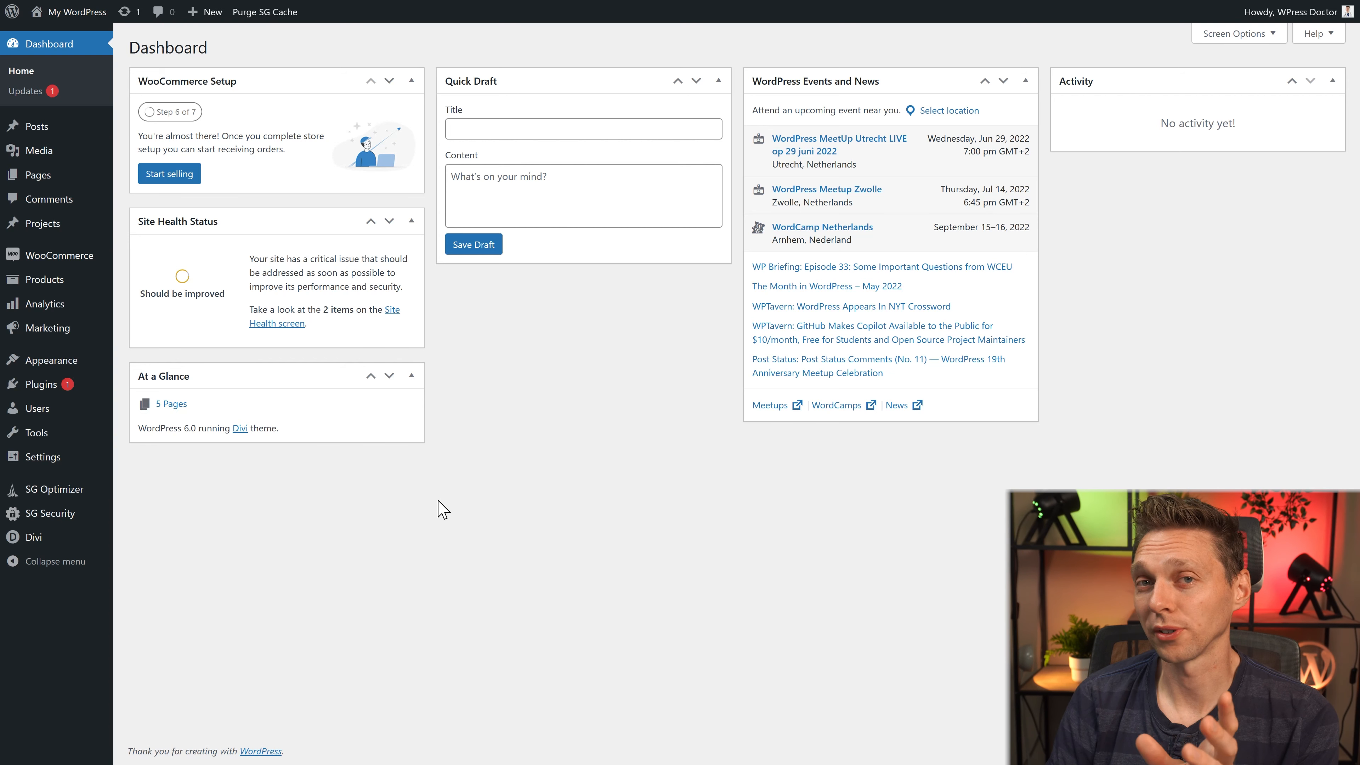
# Step: Open the Divi theme's functions.php in the theme file editor and look through its code
pyautogui.moveTo(71, 369)
pyautogui.click(161, 461)
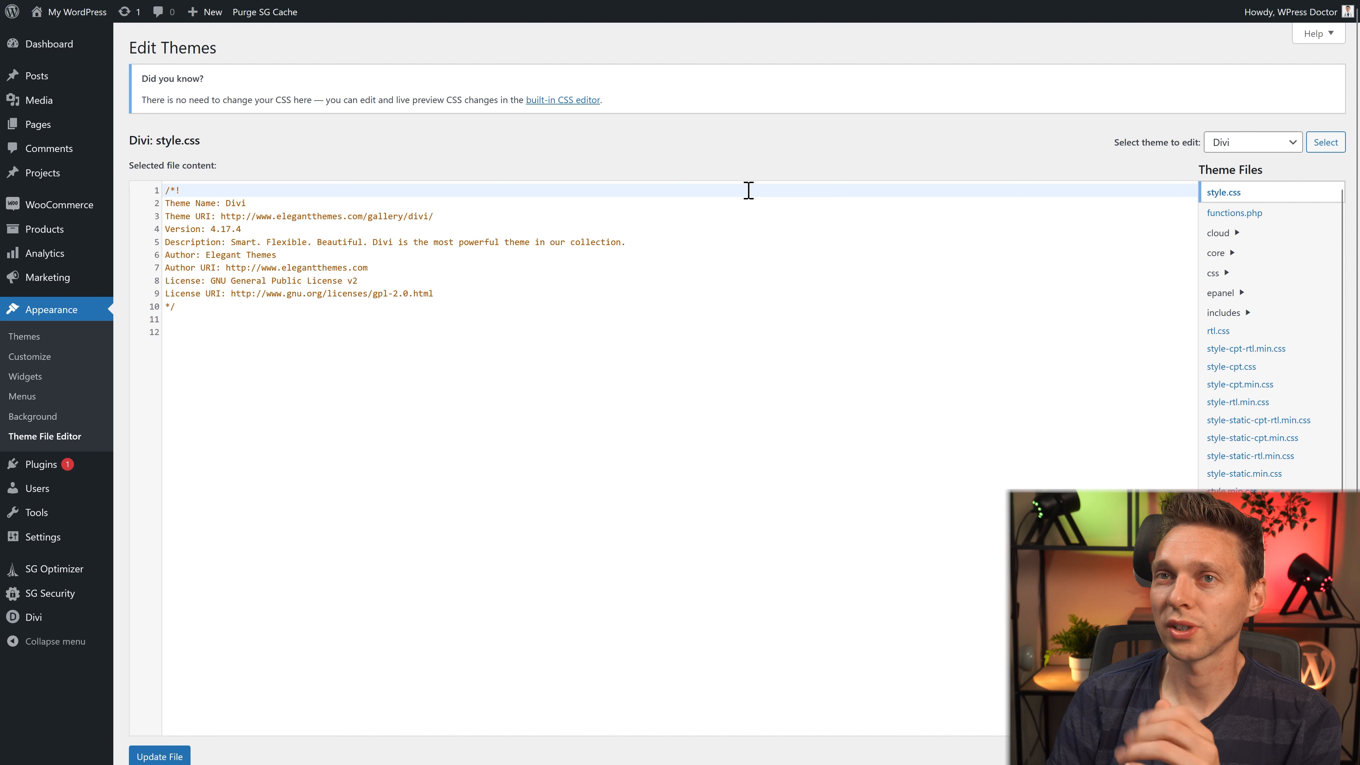
pyautogui.click(1238, 147)
pyautogui.click(1244, 143)
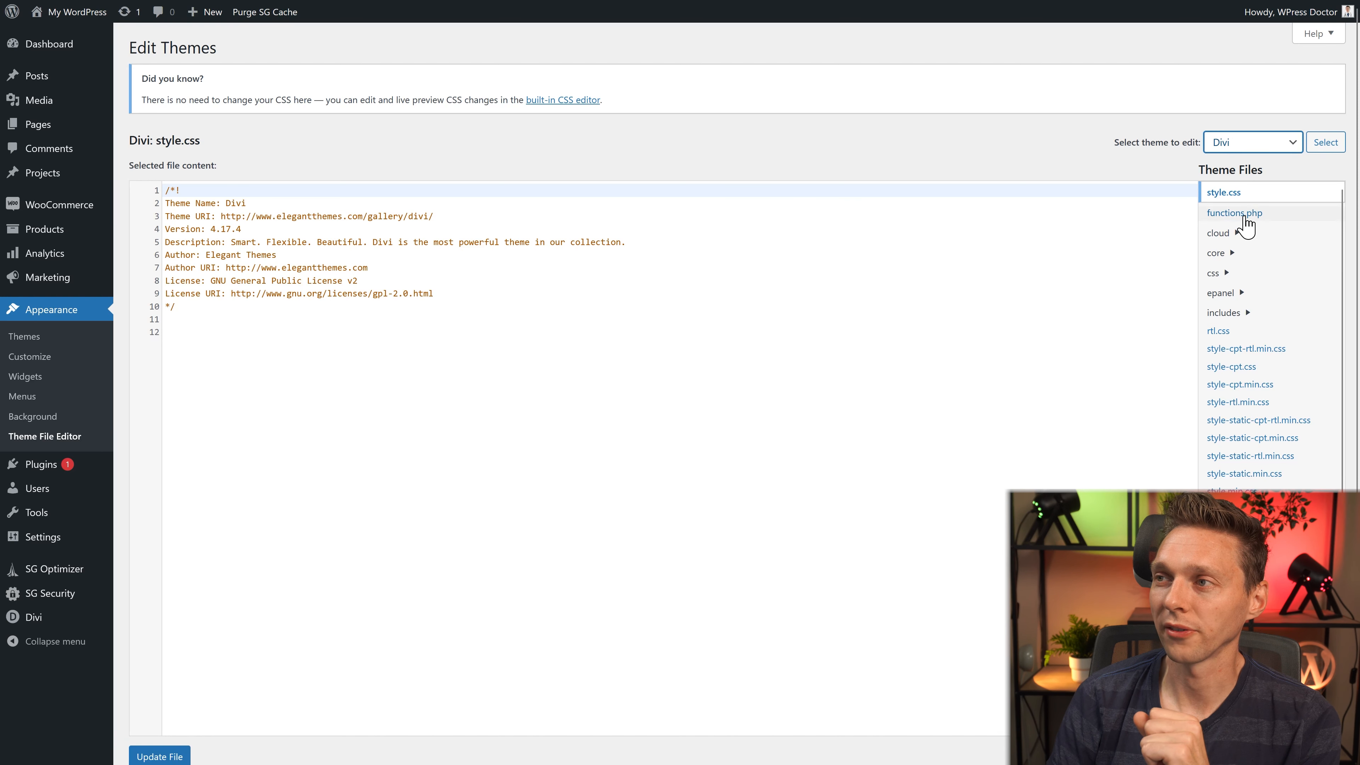
pyautogui.click(1229, 218)
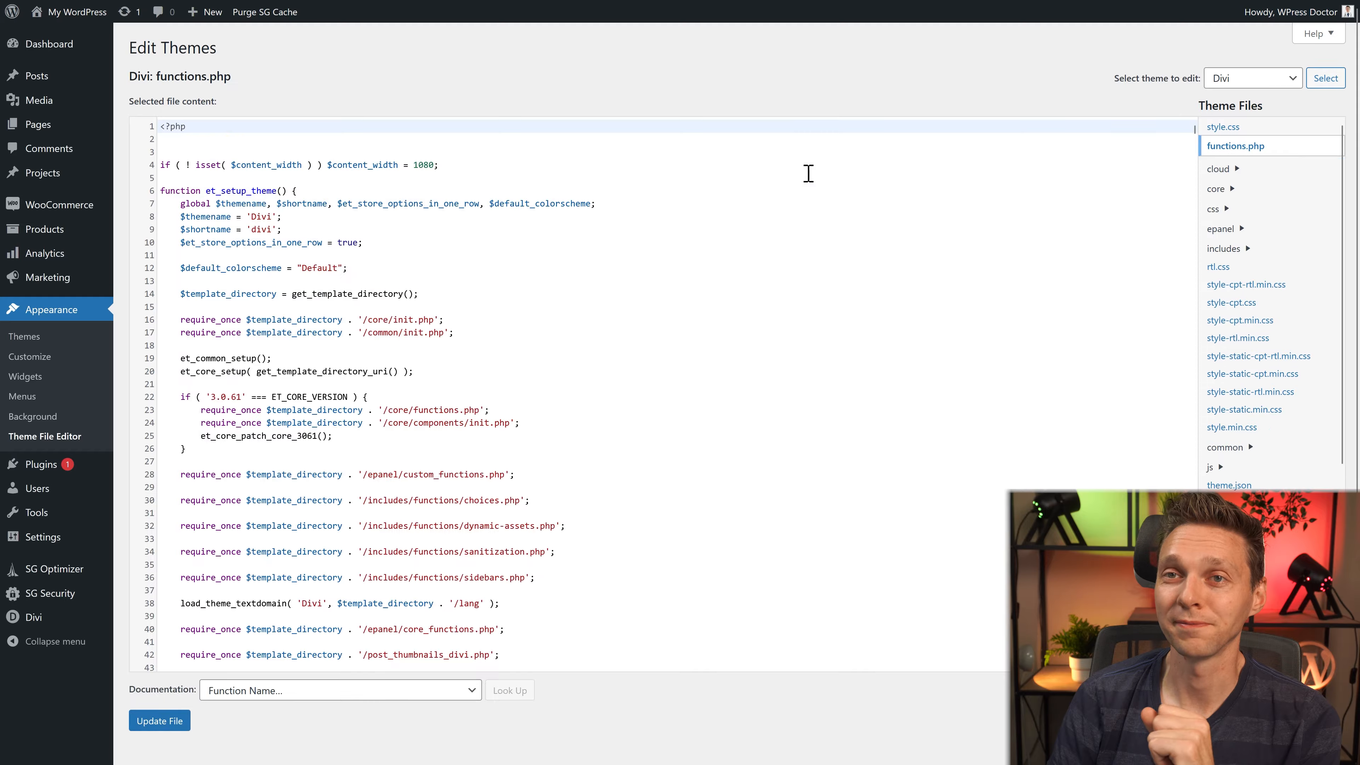
pyautogui.click(887, 239)
pyautogui.scroll(-20, 887, 239)
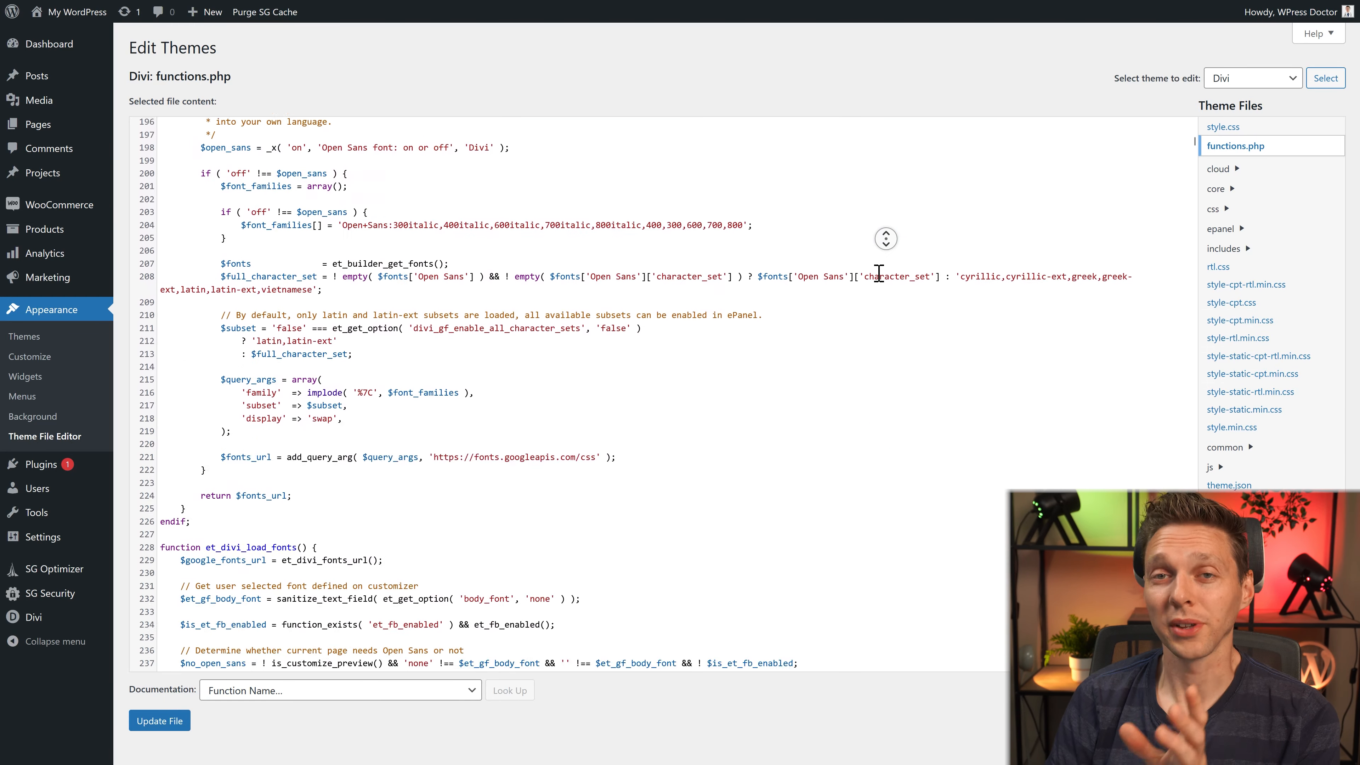
pyautogui.scroll(-6, 878, 273)
pyautogui.scroll(-20, 879, 273)
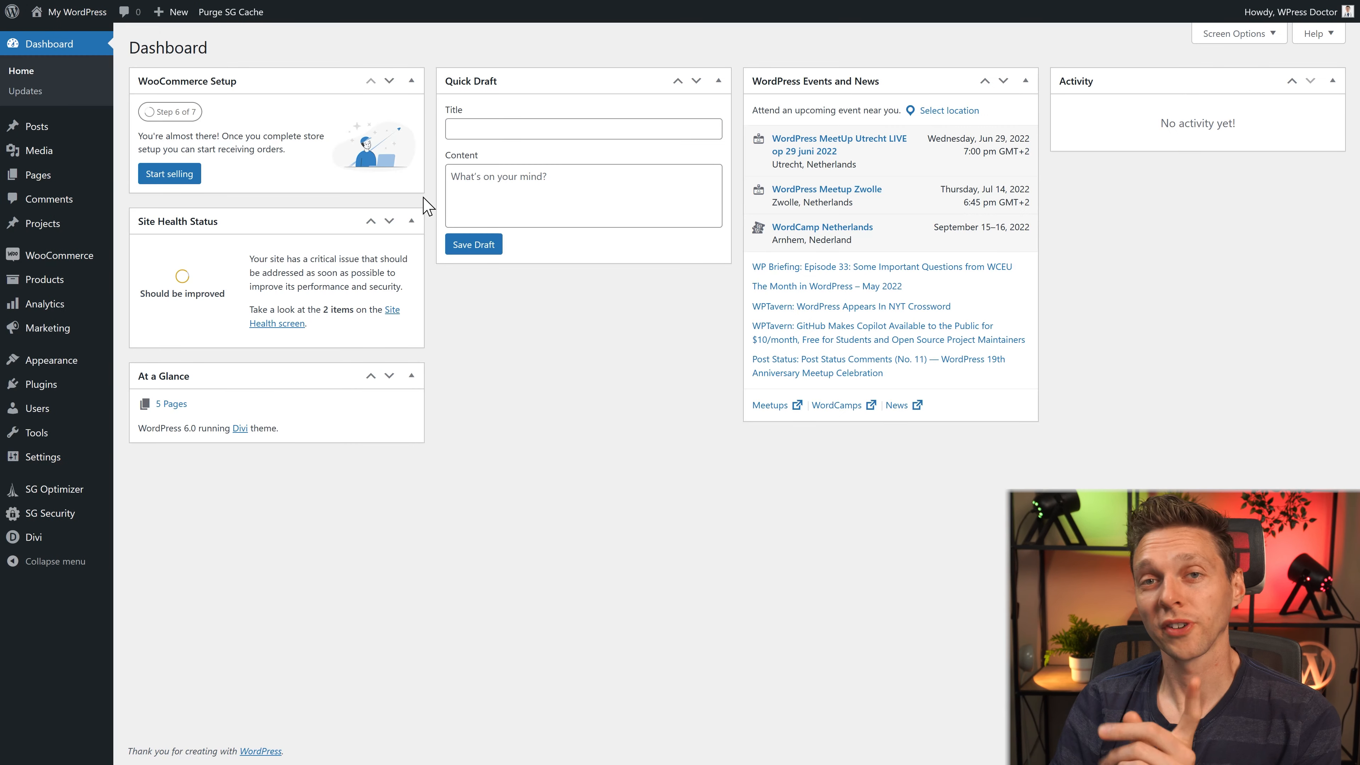
# Step: Open the functions.php of the Divi Orangefit child theme in the theme file editor
pyautogui.moveTo(64, 364)
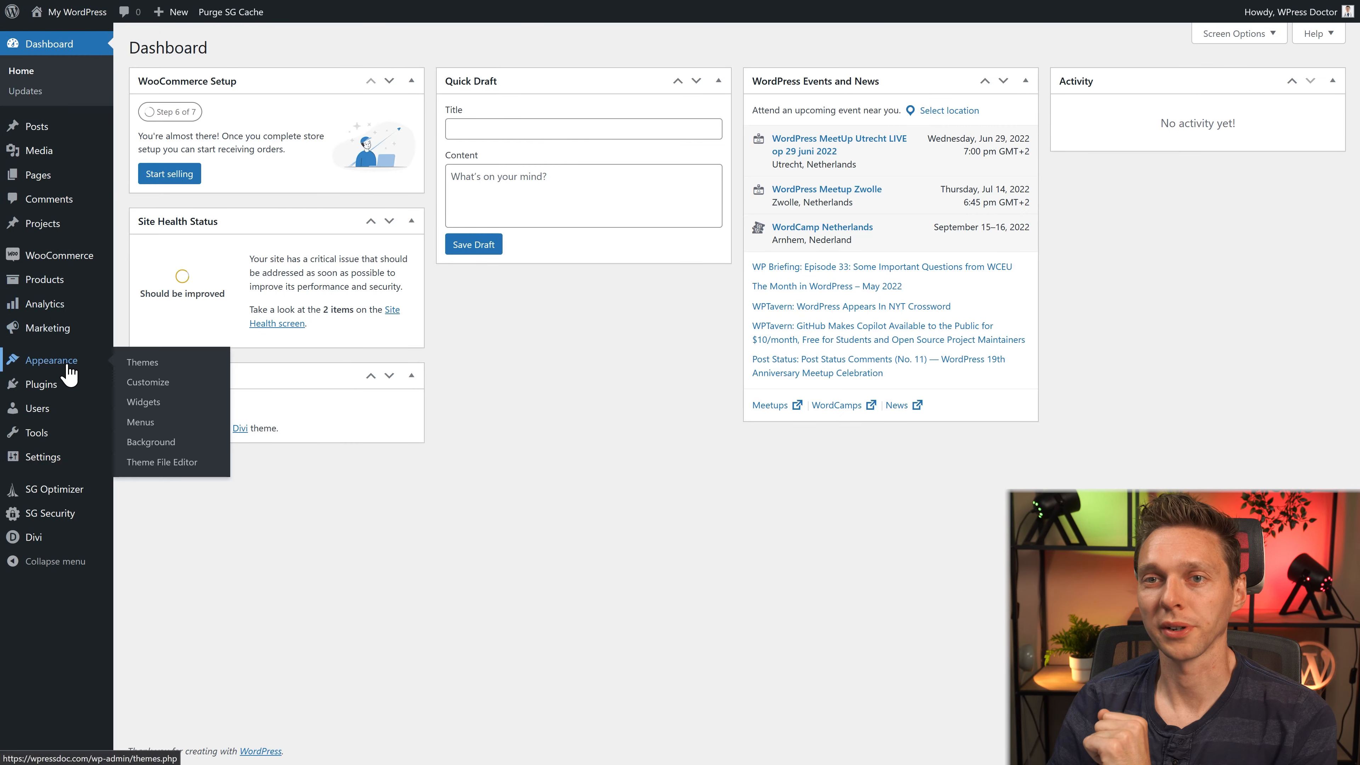
pyautogui.click(162, 463)
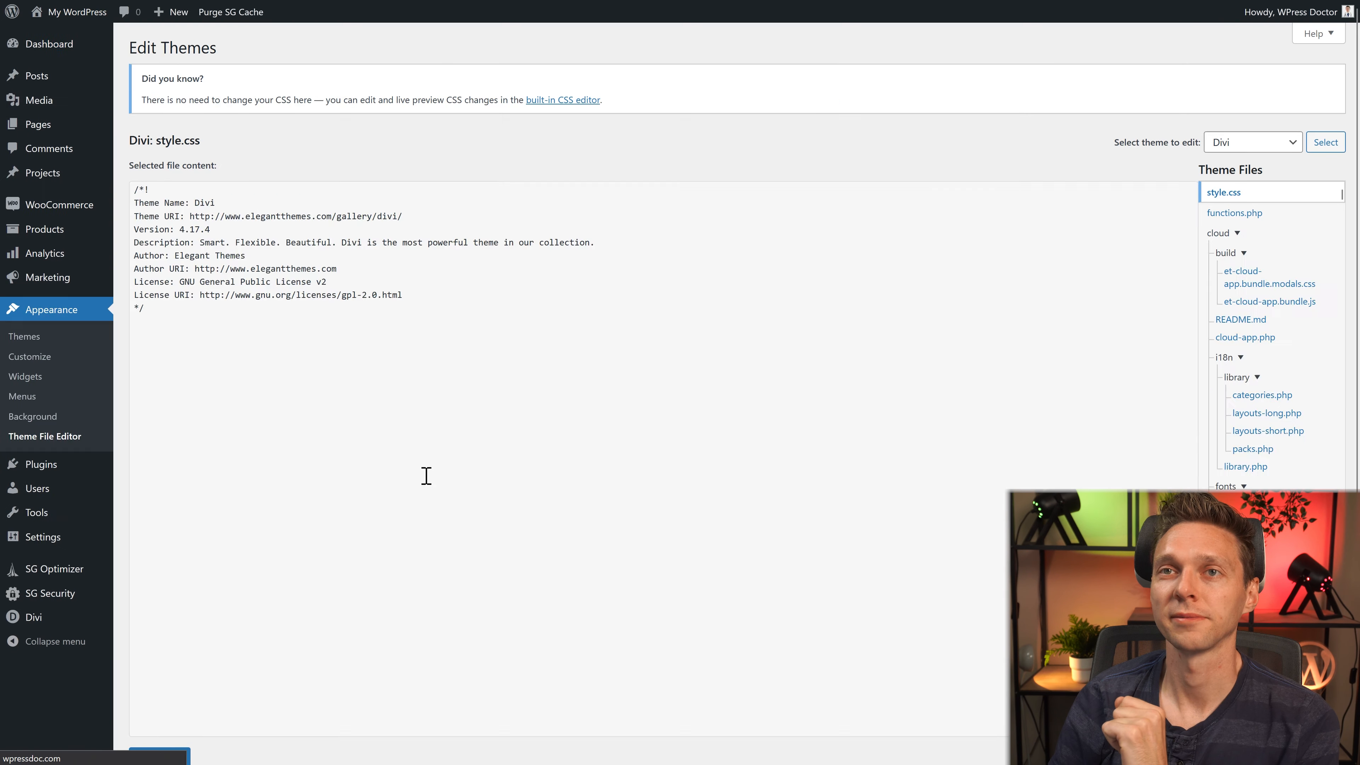
pyautogui.click(1234, 142)
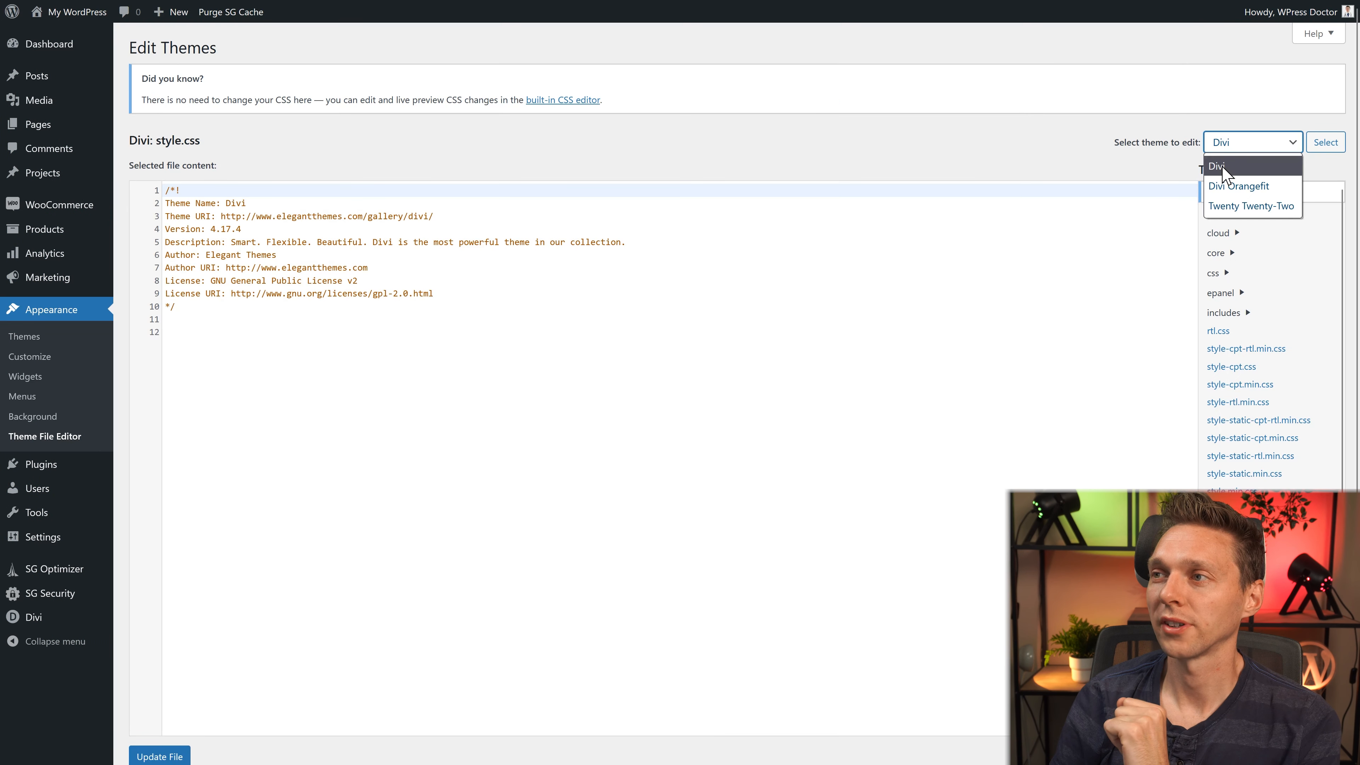
pyautogui.click(1238, 186)
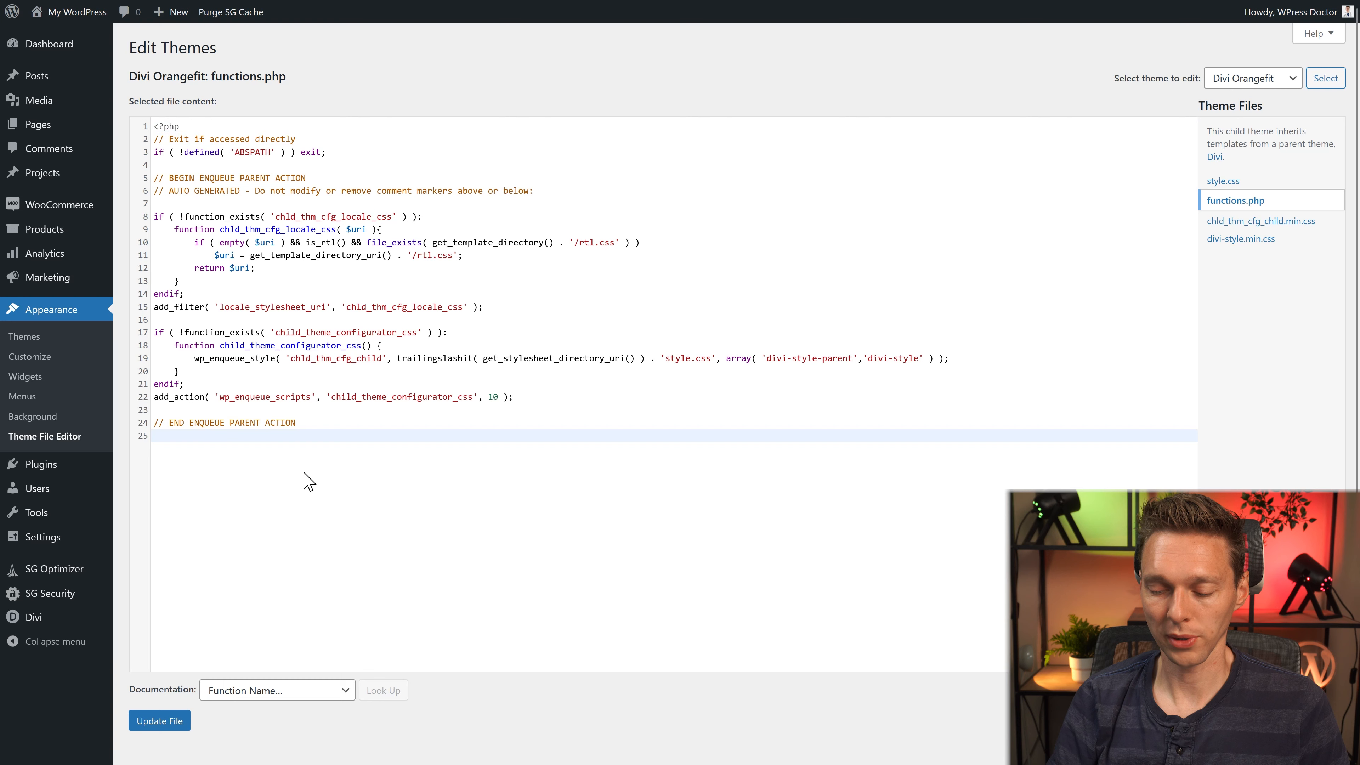
# Step: Add the snippet that redirects the WooCommerce checkout to a custom thank you page below the END ENQUEUE PARENT ACTION comment
pyautogui.press('Return')
pyautogui.write("// Redirect WooCommerce checkout page to a custom thank you page add_action( 'woocommerce_thankyou', 'pfwp_redirect_woo_checkout'); function pfwp_redirect_woo_checkout( $order_id ){     $order = wc_get_order( $order_id );     $url = 'CUSTOM THANK YOU PAGE URL';     if ( ! $order->has_status( 'failed' ) ) {         wp_safe_redirect( $url );         exit;     } }")
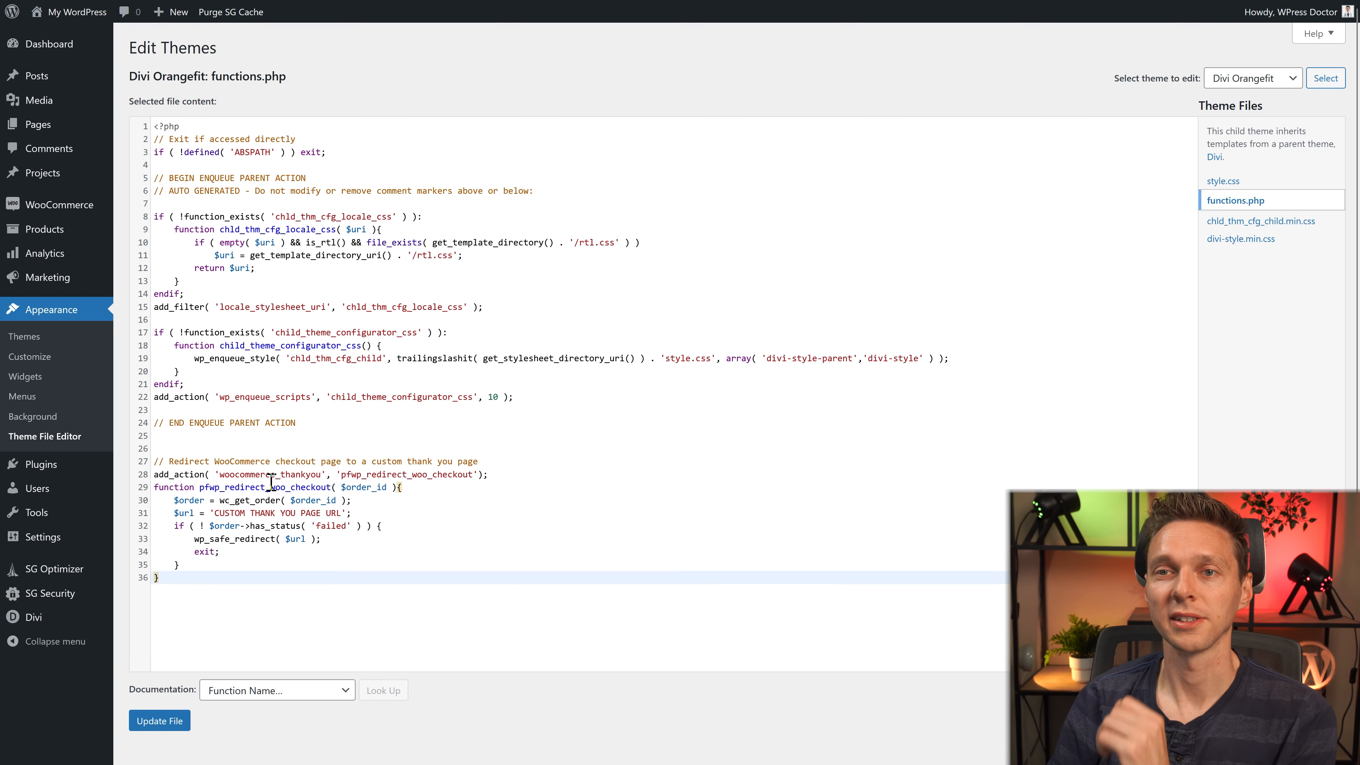
pyautogui.moveTo(155, 461); pyautogui.dragTo(482, 464)
pyautogui.click(489, 464)
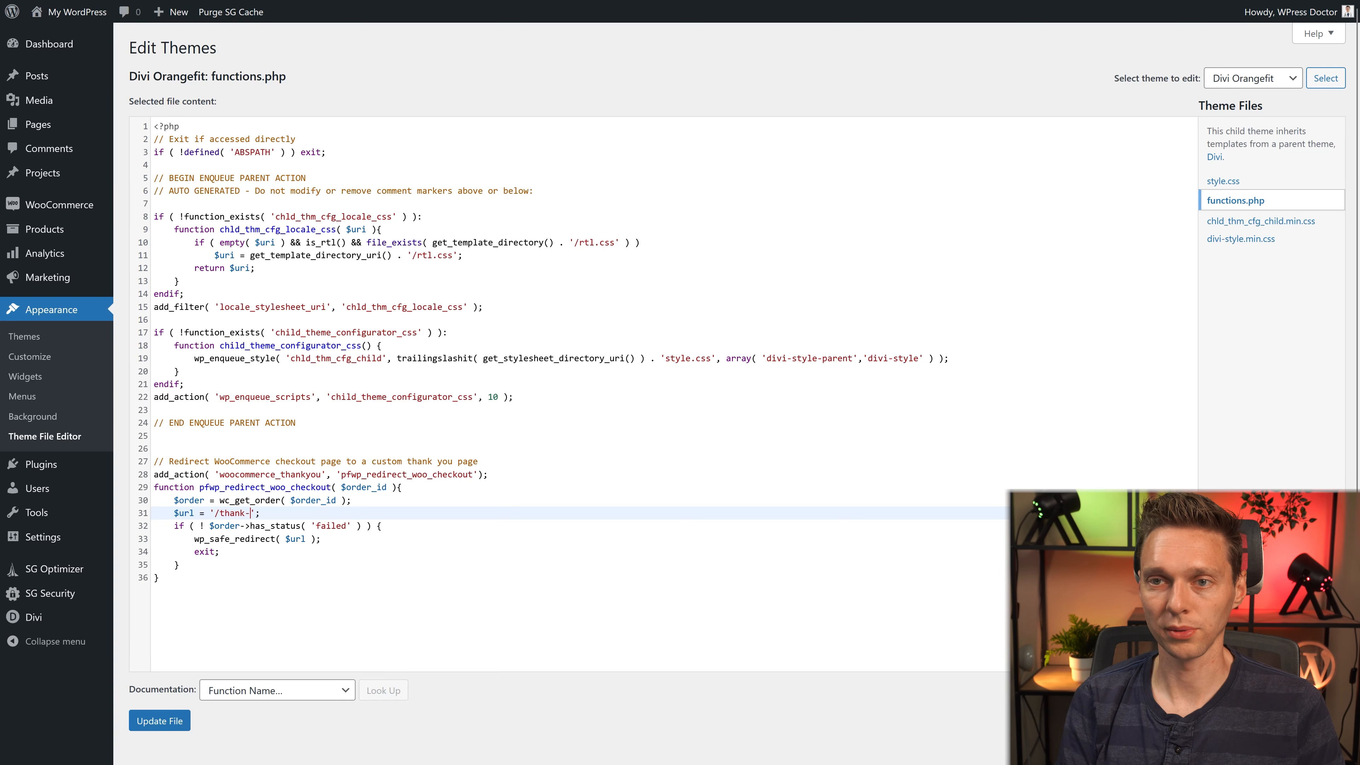
# Step: Set the snippet's $url value to '/thank-you-order/' and update functions.php
pyautogui.write('-order')
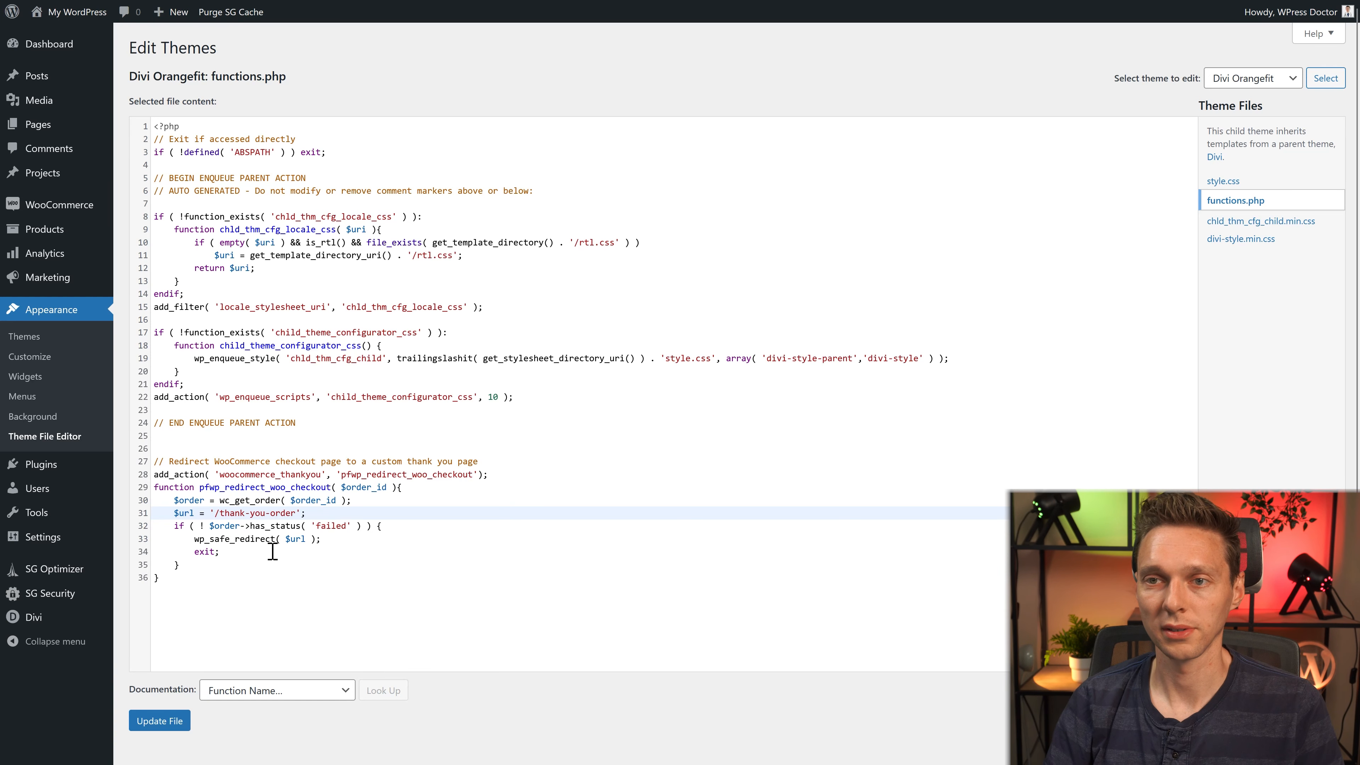
pyautogui.moveTo(296, 516); pyautogui.dragTo(223, 515)
pyautogui.click(297, 515)
pyautogui.write('/')
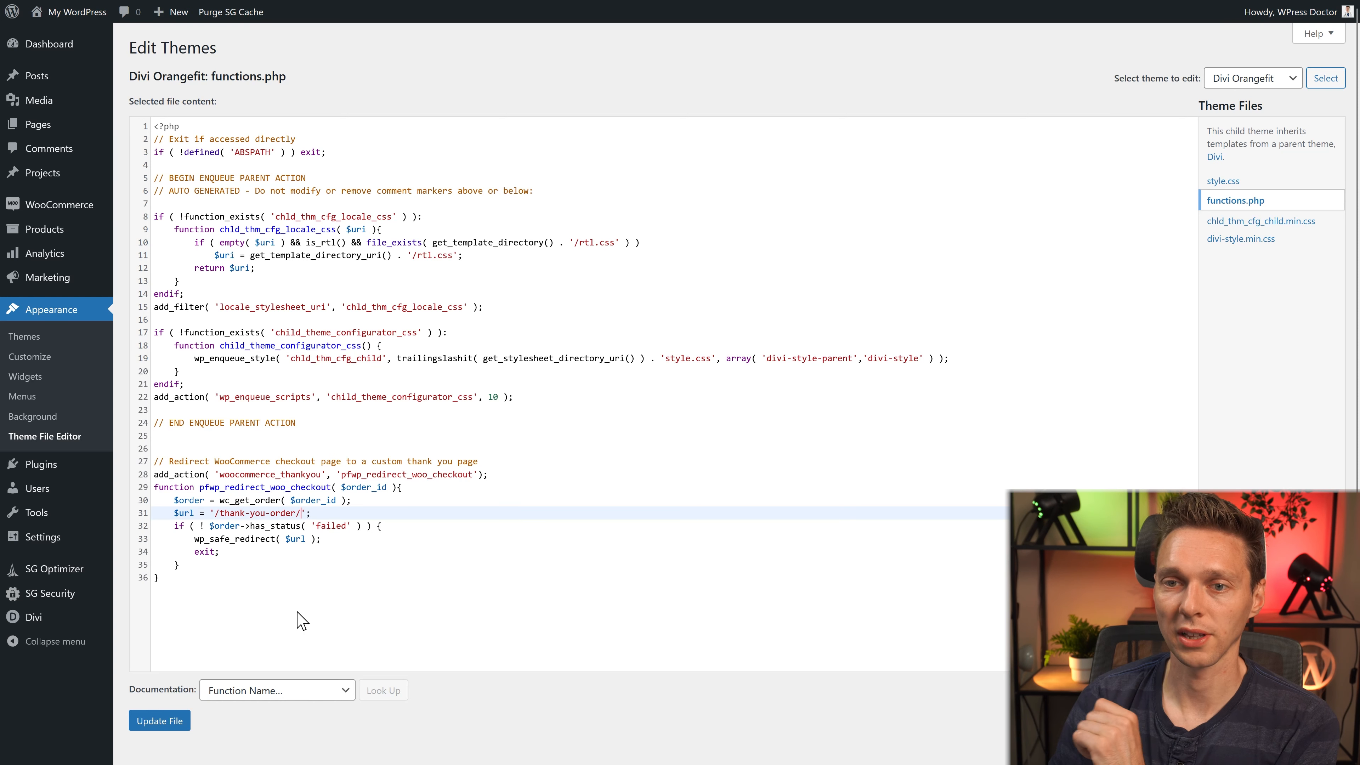
pyautogui.click(160, 720)
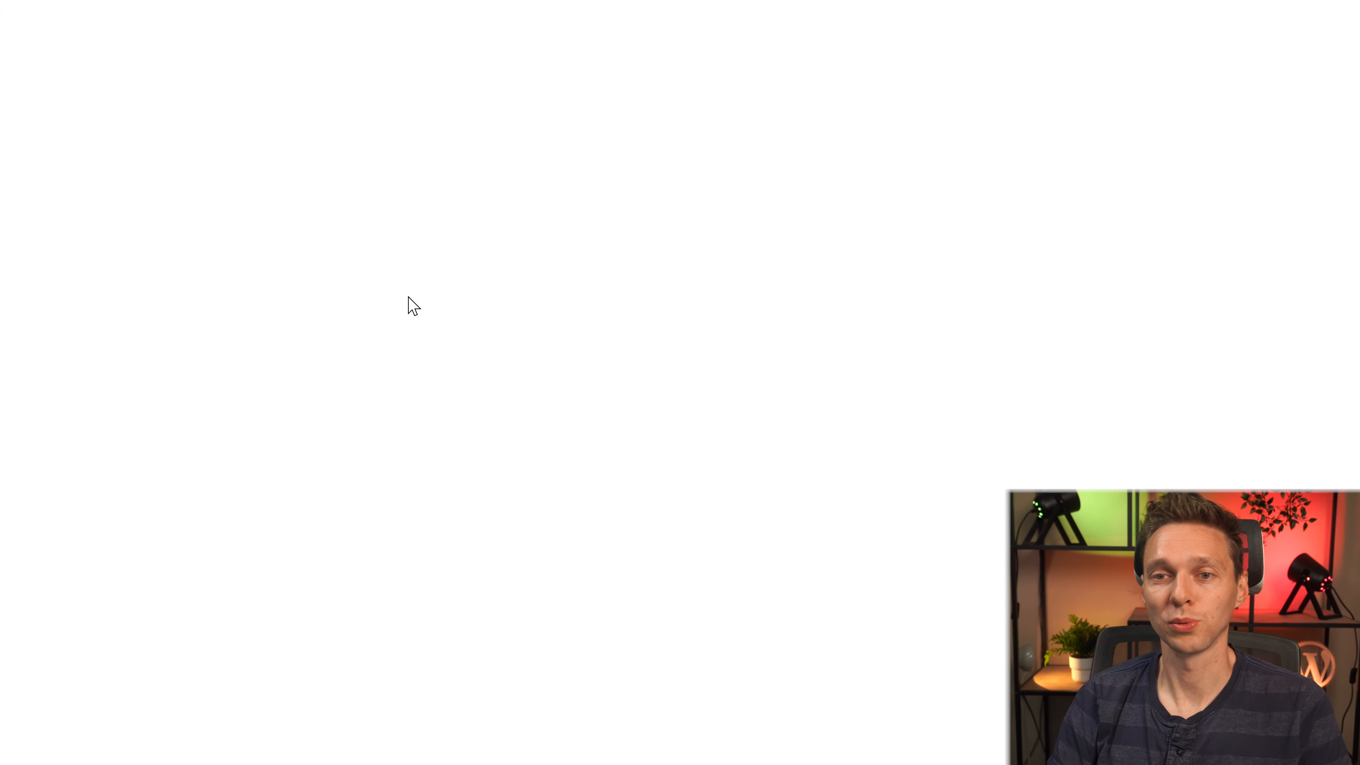
# Step: Title the new page "Thank you for your order" and set its URL slug to thank-you-order
pyautogui.write('Thank you for you ror')
pyautogui.write('r order')
pyautogui.click(1192, 368)
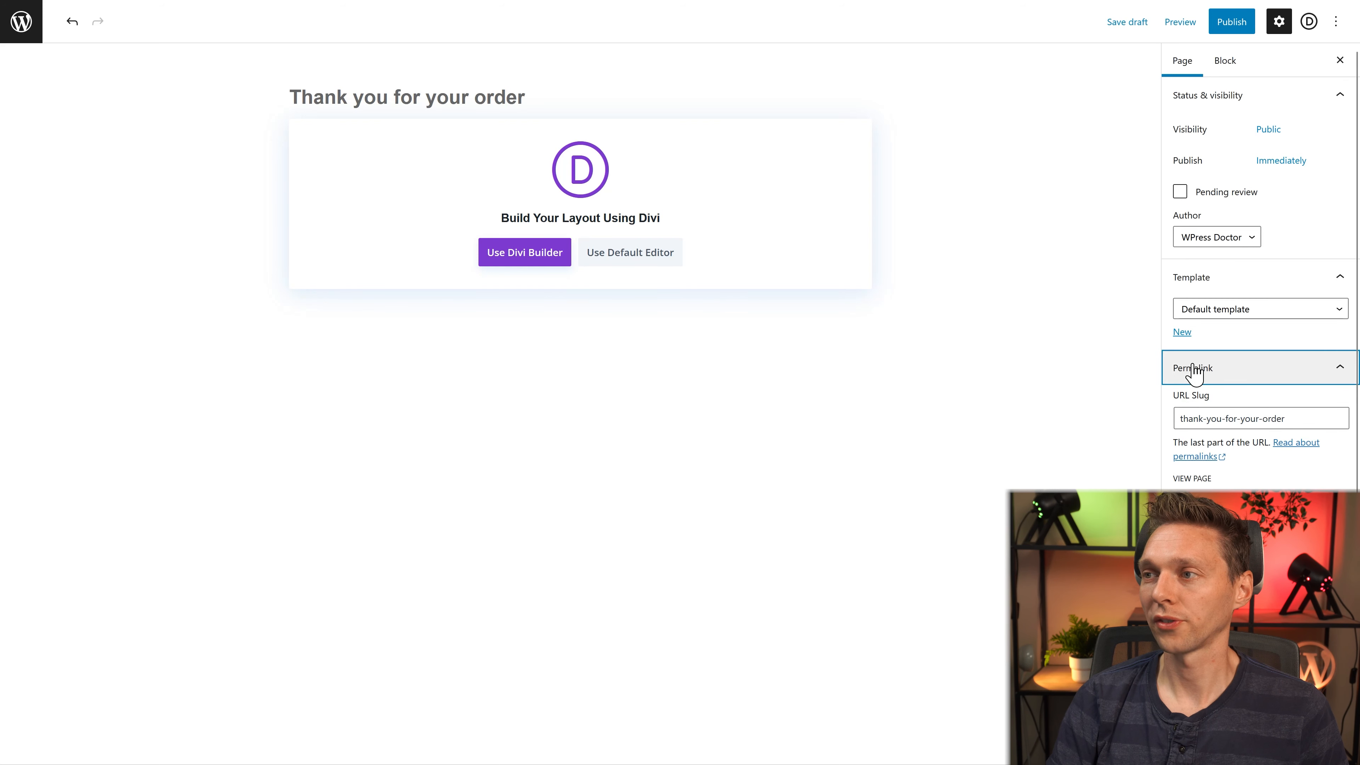
pyautogui.moveTo(1302, 418); pyautogui.dragTo(1180, 440)
pyautogui.write('thank-you-order')
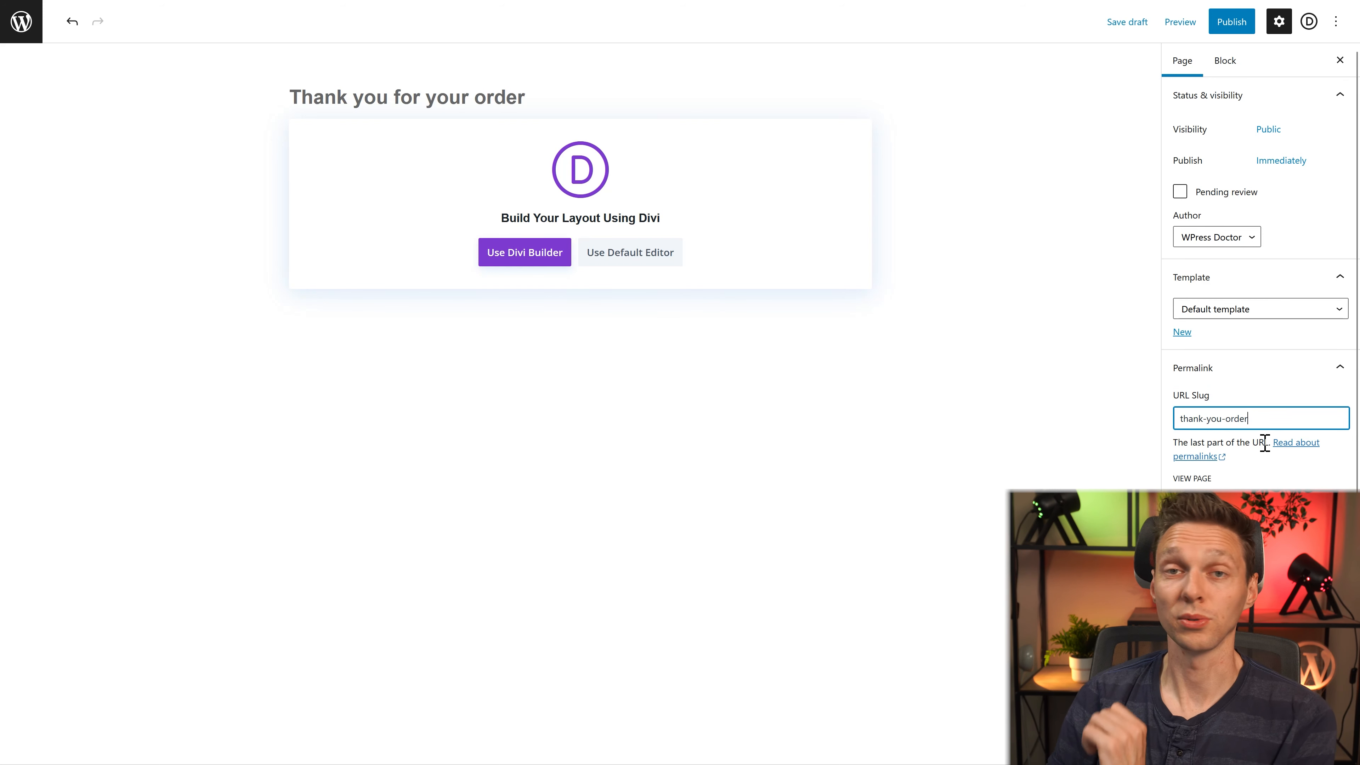
# Step: Publish the page and open it in the Divi Builder to reuse the layout of an existing page
pyautogui.click(1239, 30)
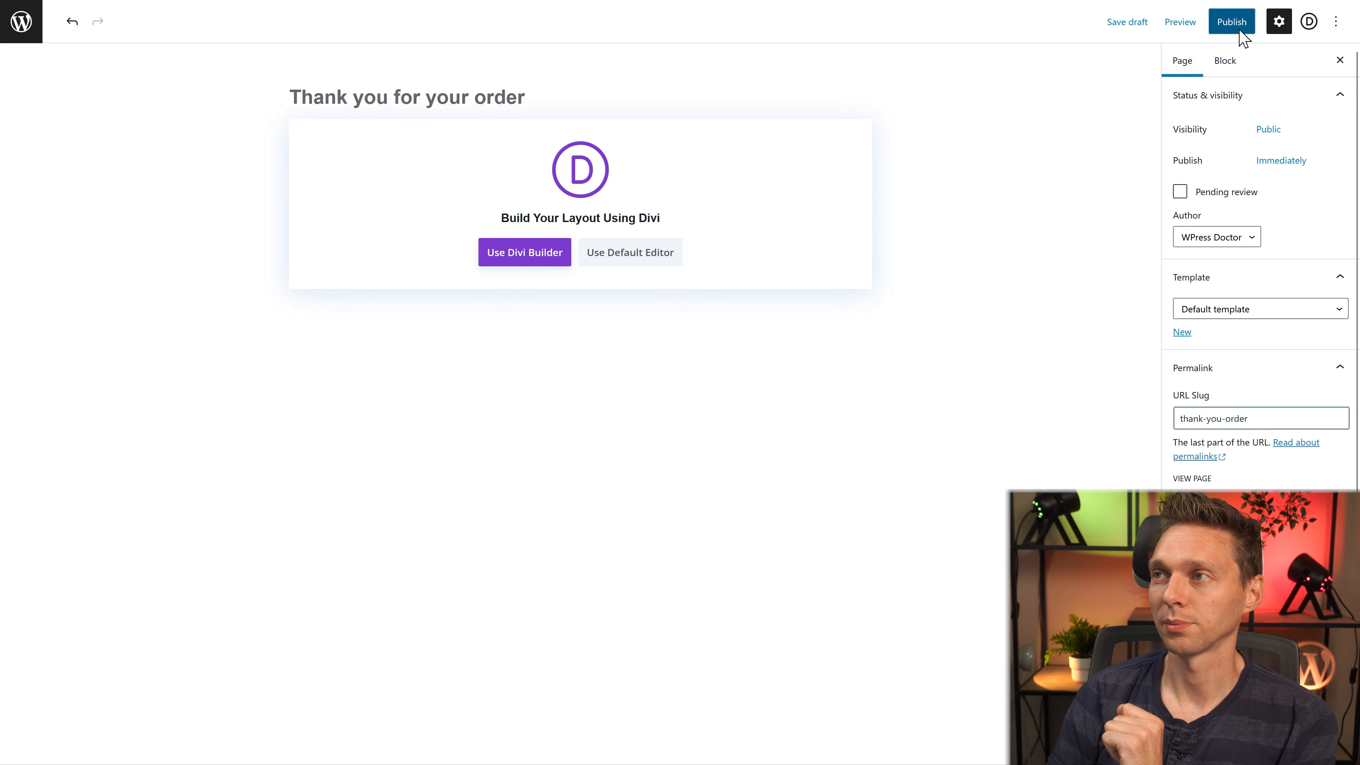
pyautogui.click(506, 260)
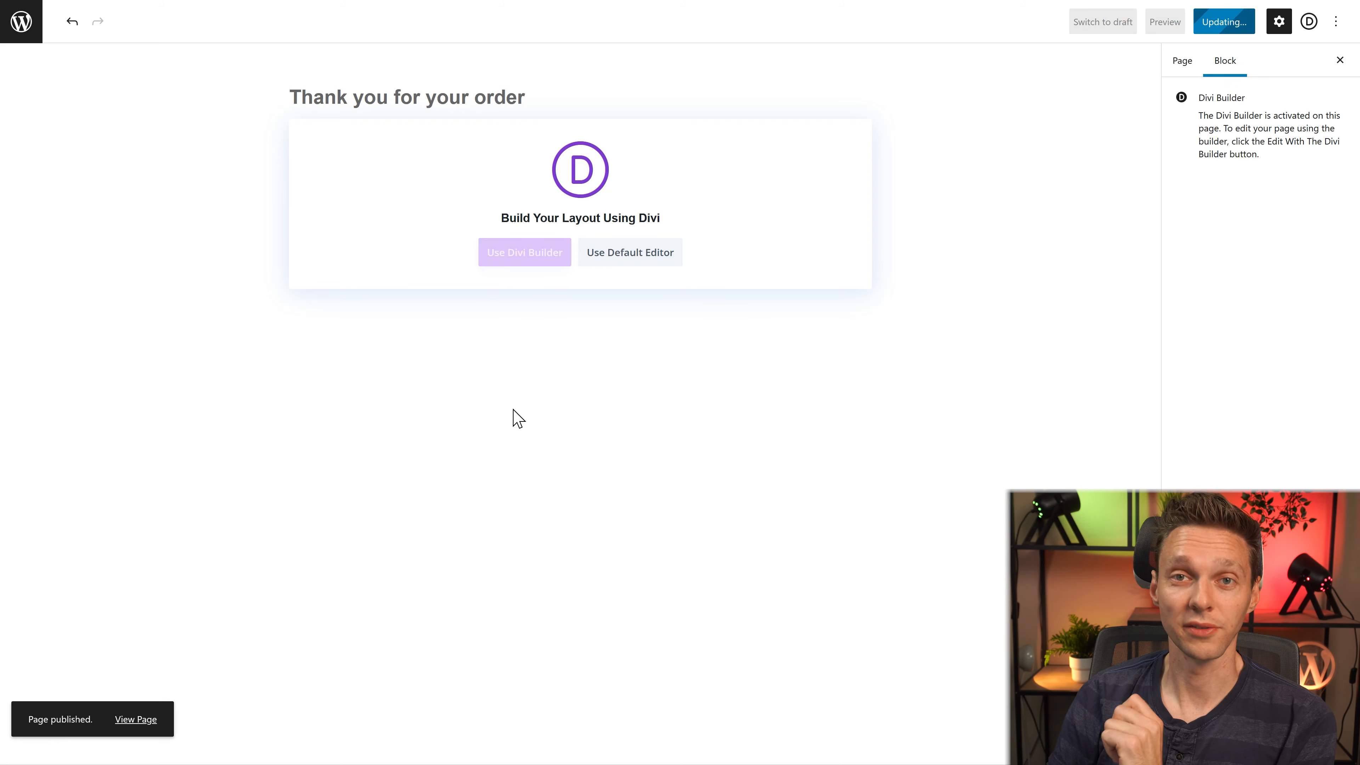
pyautogui.click(680, 581)
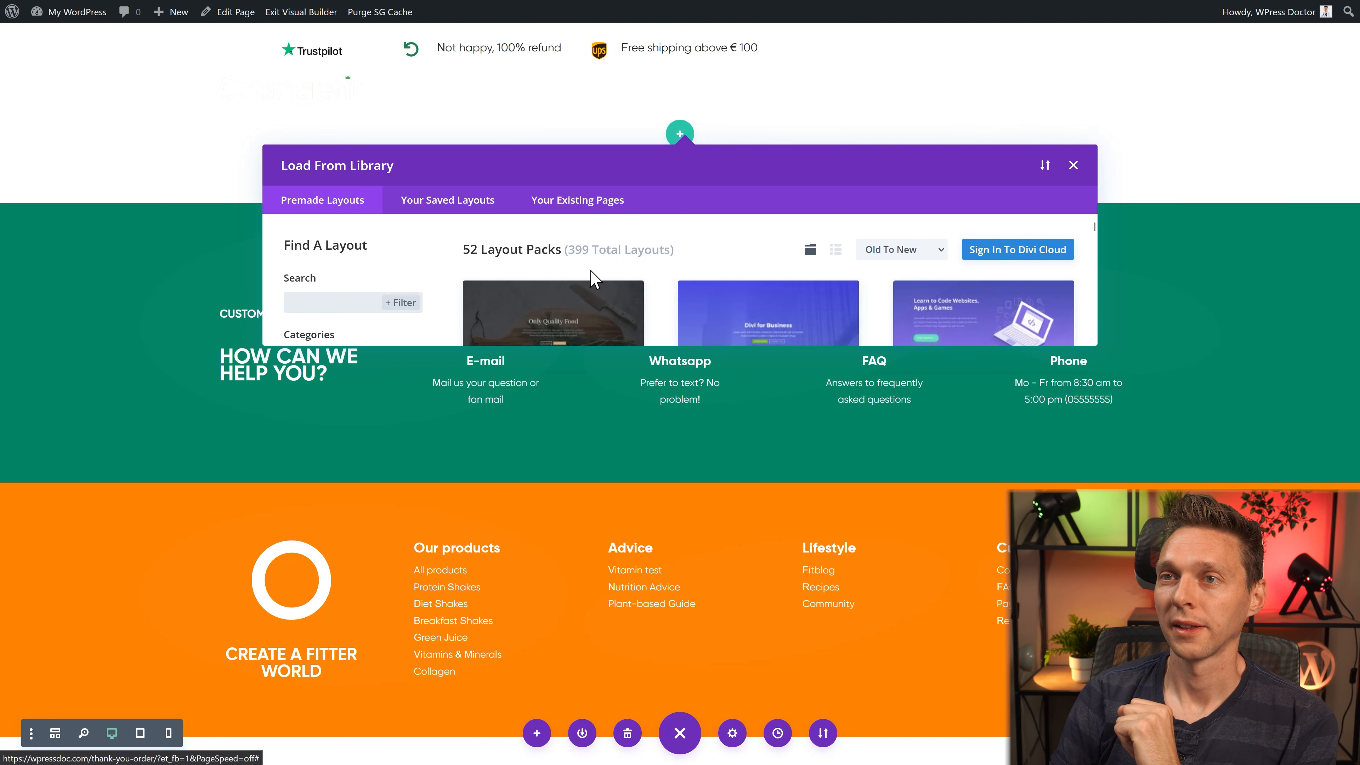
pyautogui.moveTo(1093, 230); pyautogui.dragTo(1093, 229)
pyautogui.click(602, 215)
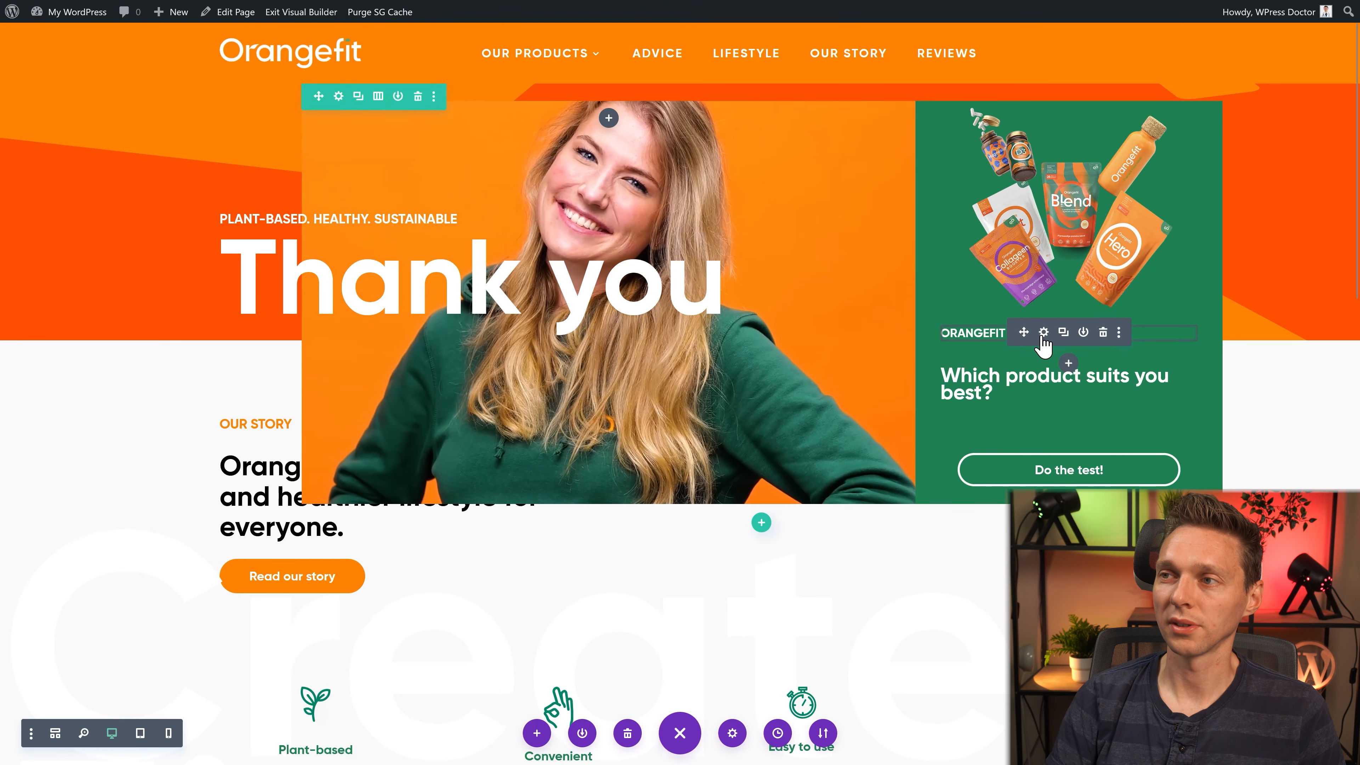
# Step: Remove the ORANGEFIT ADVICE line from the green panel and change the heading below it to "Join the Orangefit family"
pyautogui.click(1049, 328)
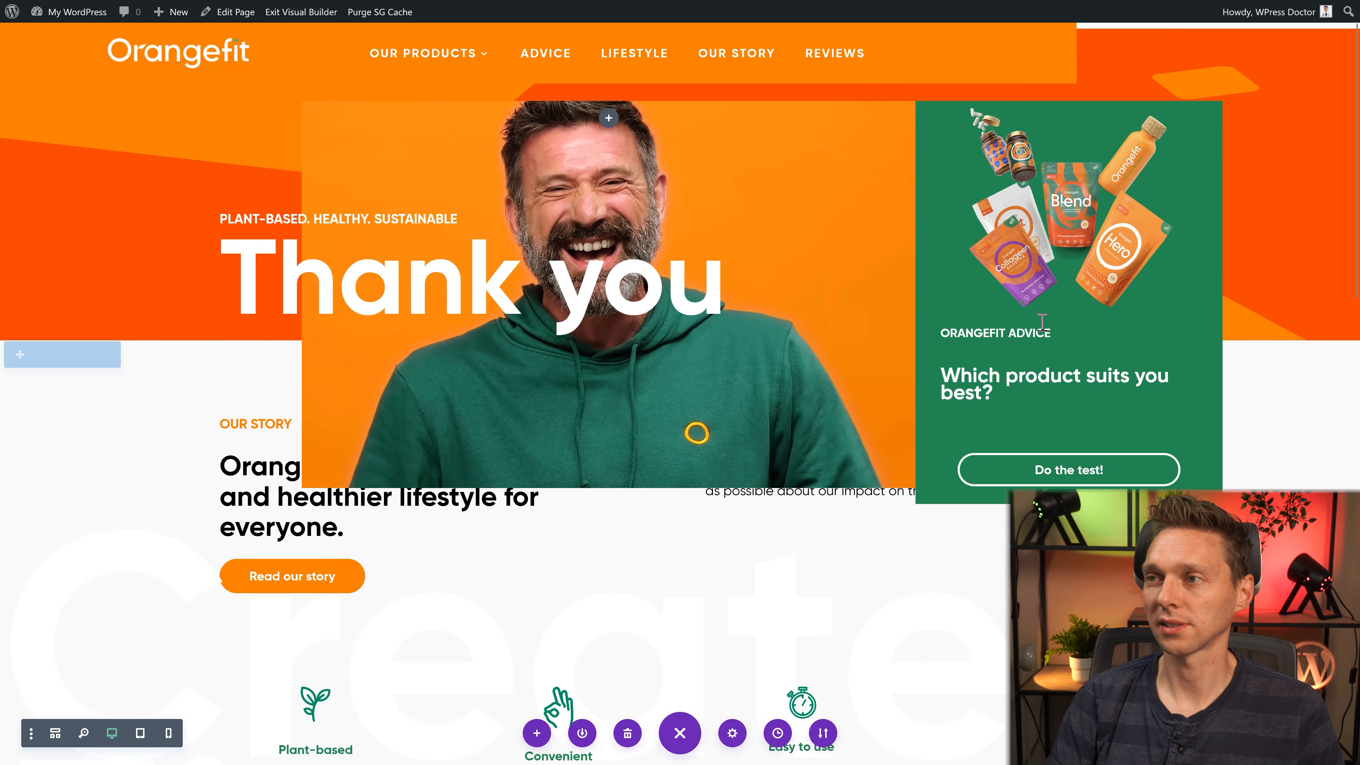
pyautogui.click(1042, 324)
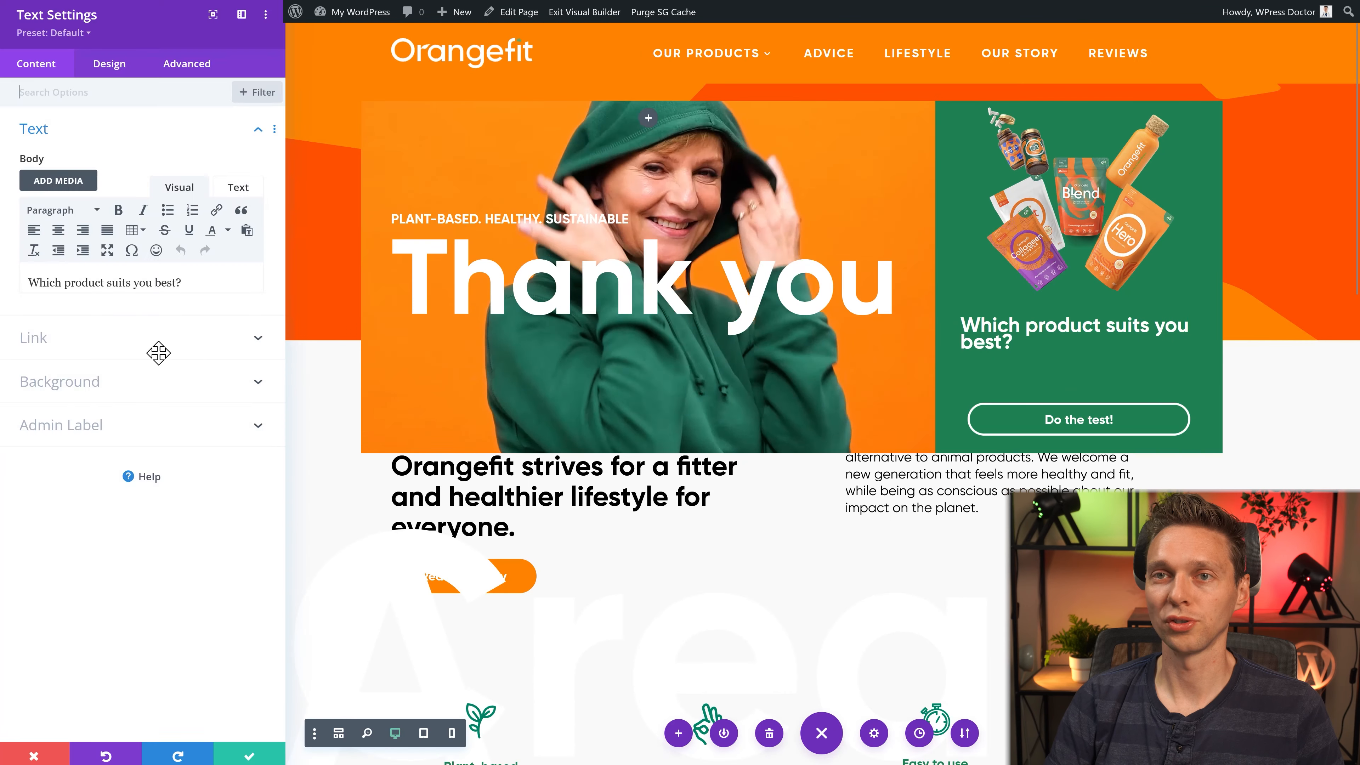
pyautogui.tripleClick(197, 281)
pyautogui.press('BackSpace')
pyautogui.write('Join ')
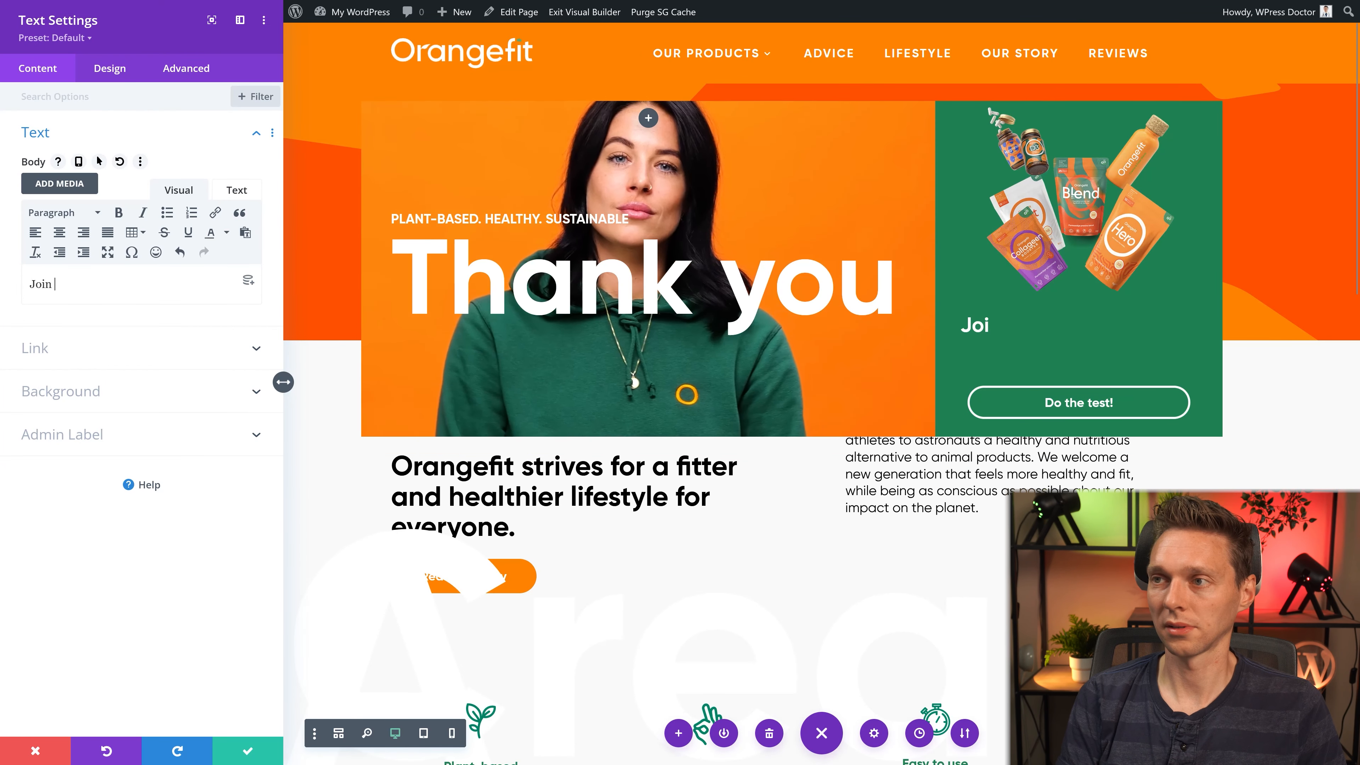
pyautogui.write('the Orangef')
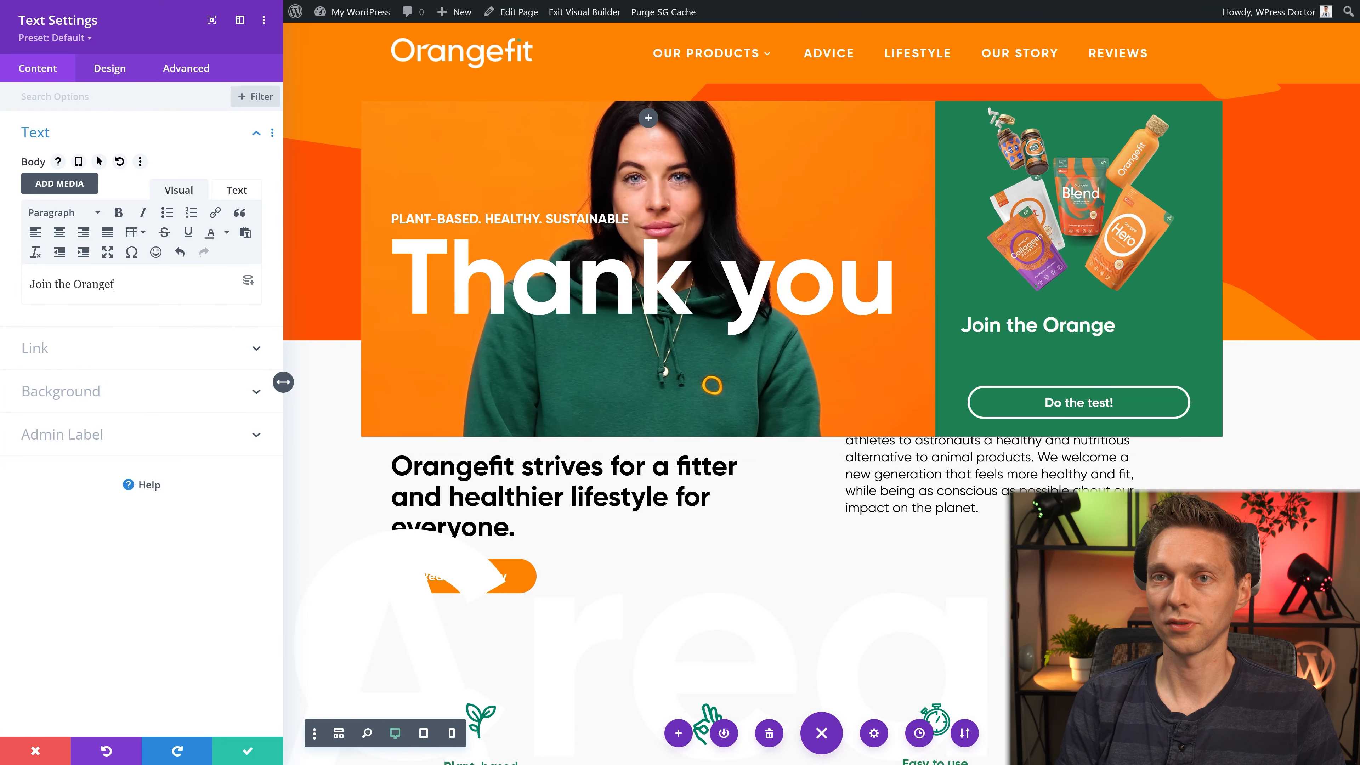
pyautogui.write('it family')
pyautogui.click(248, 750)
# Step: Change the text of the green panel's button to "Signup"
pyautogui.click(1041, 402)
pyautogui.tripleClick(141, 183)
pyautogui.write('Signupit')
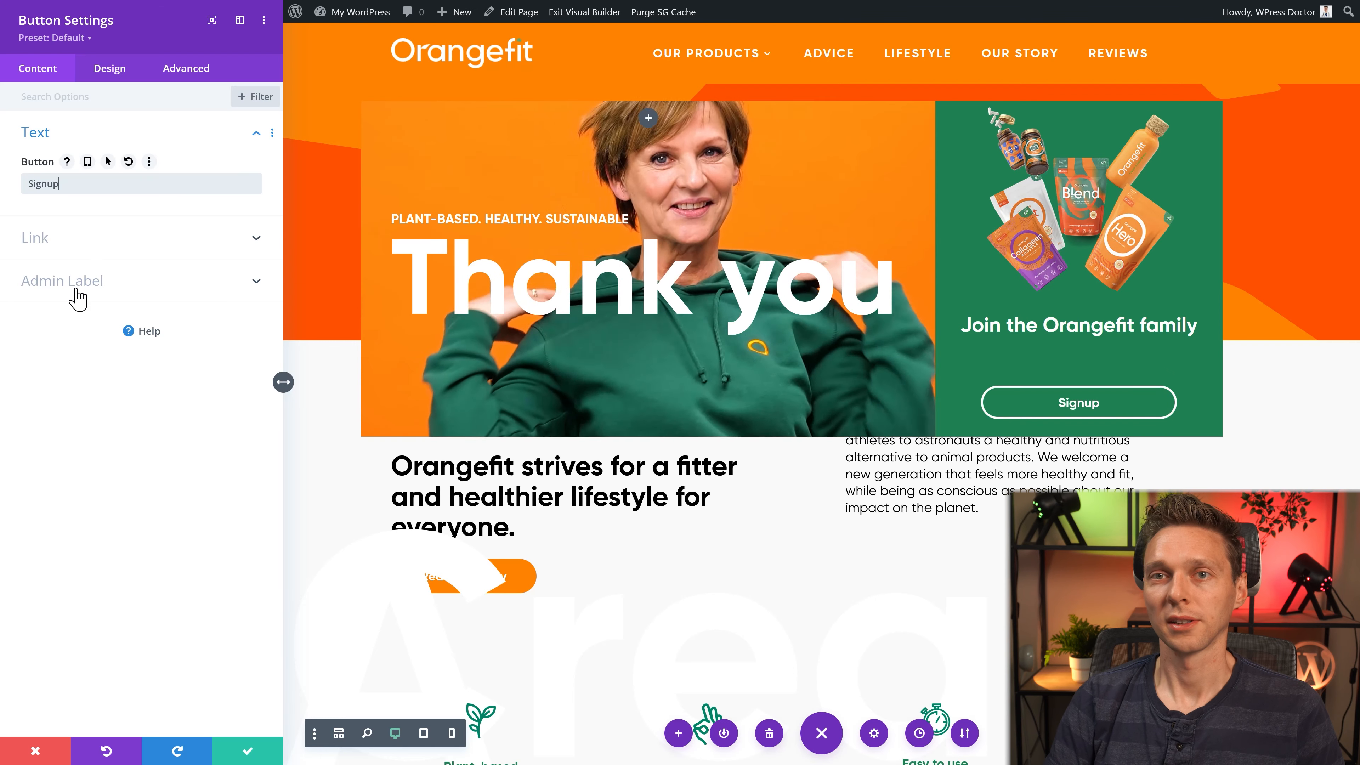
# Step: Add a paper plane icon to the Signup button in the green panel and save the button settings
pyautogui.click(110, 69)
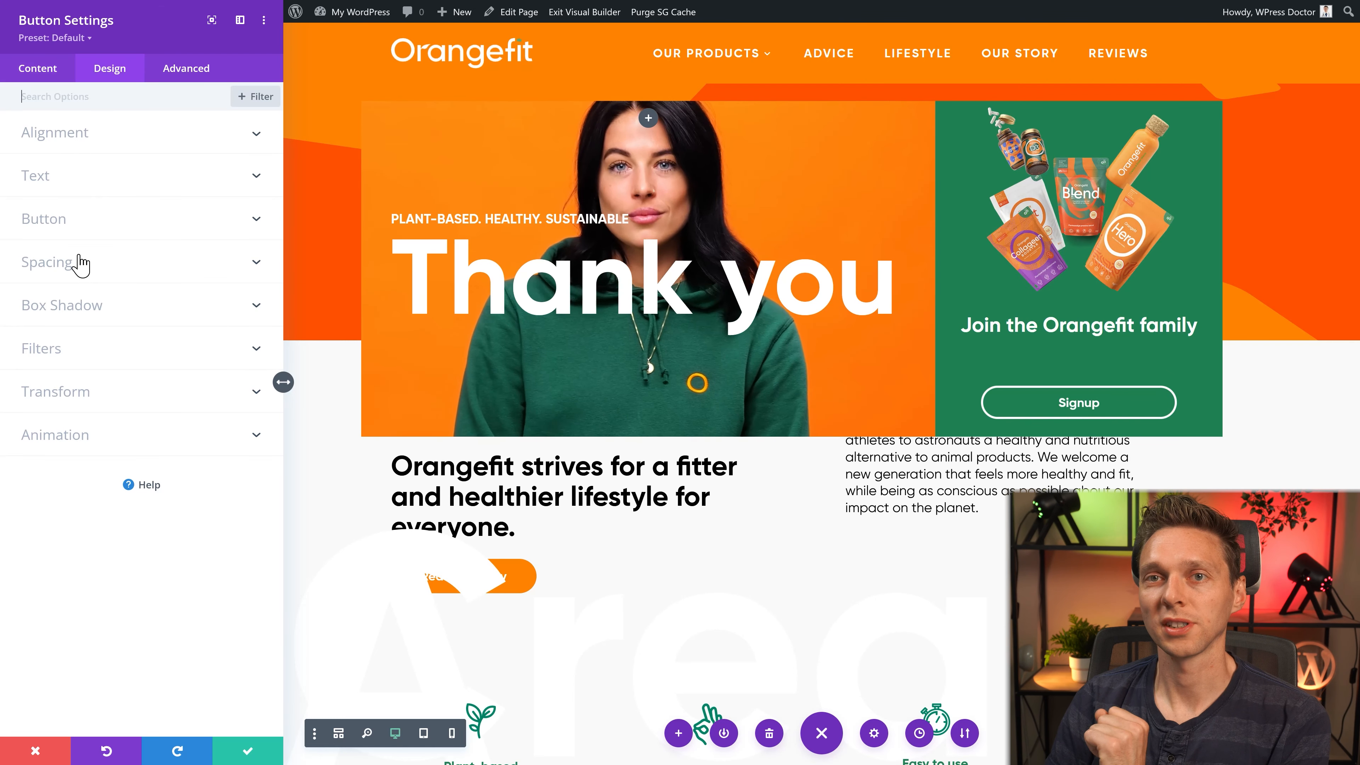
pyautogui.click(75, 222)
pyautogui.scroll(-10, 160, 408)
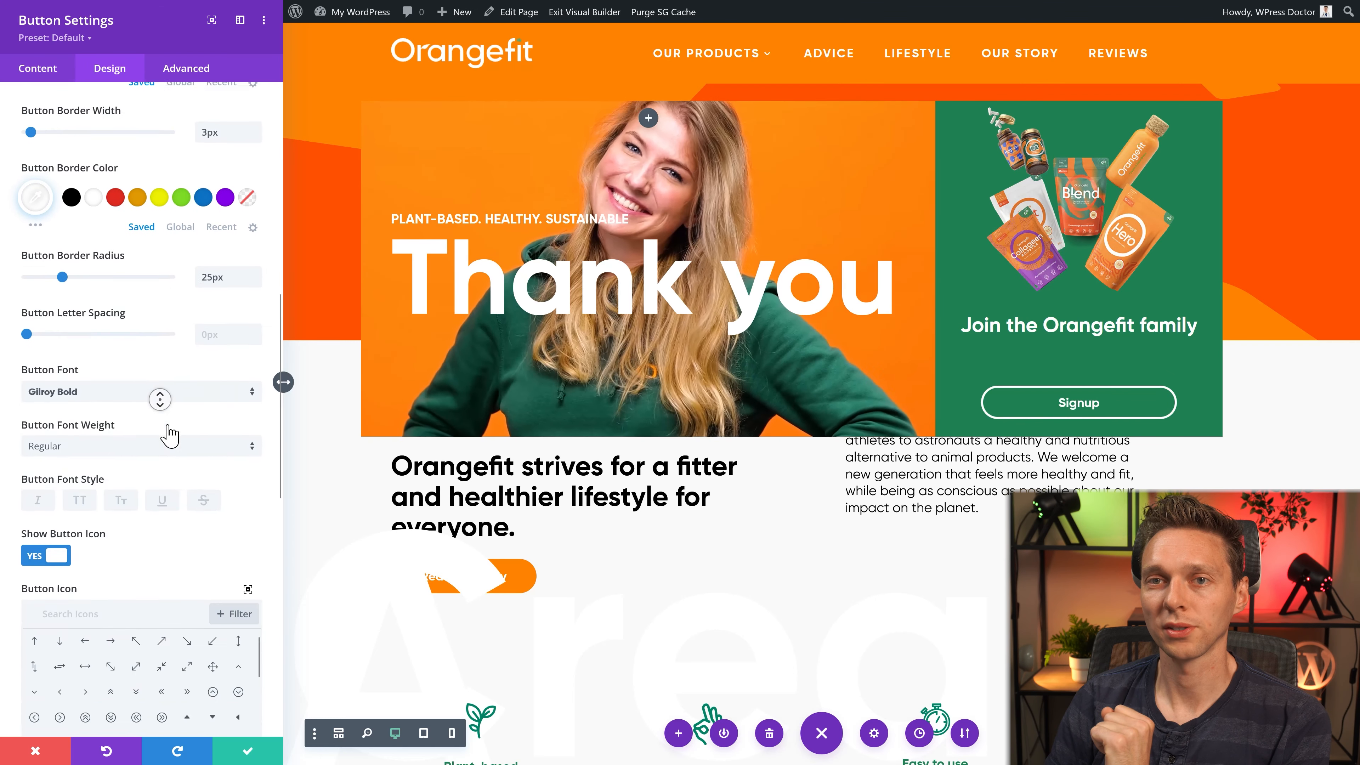
pyautogui.click(248, 750)
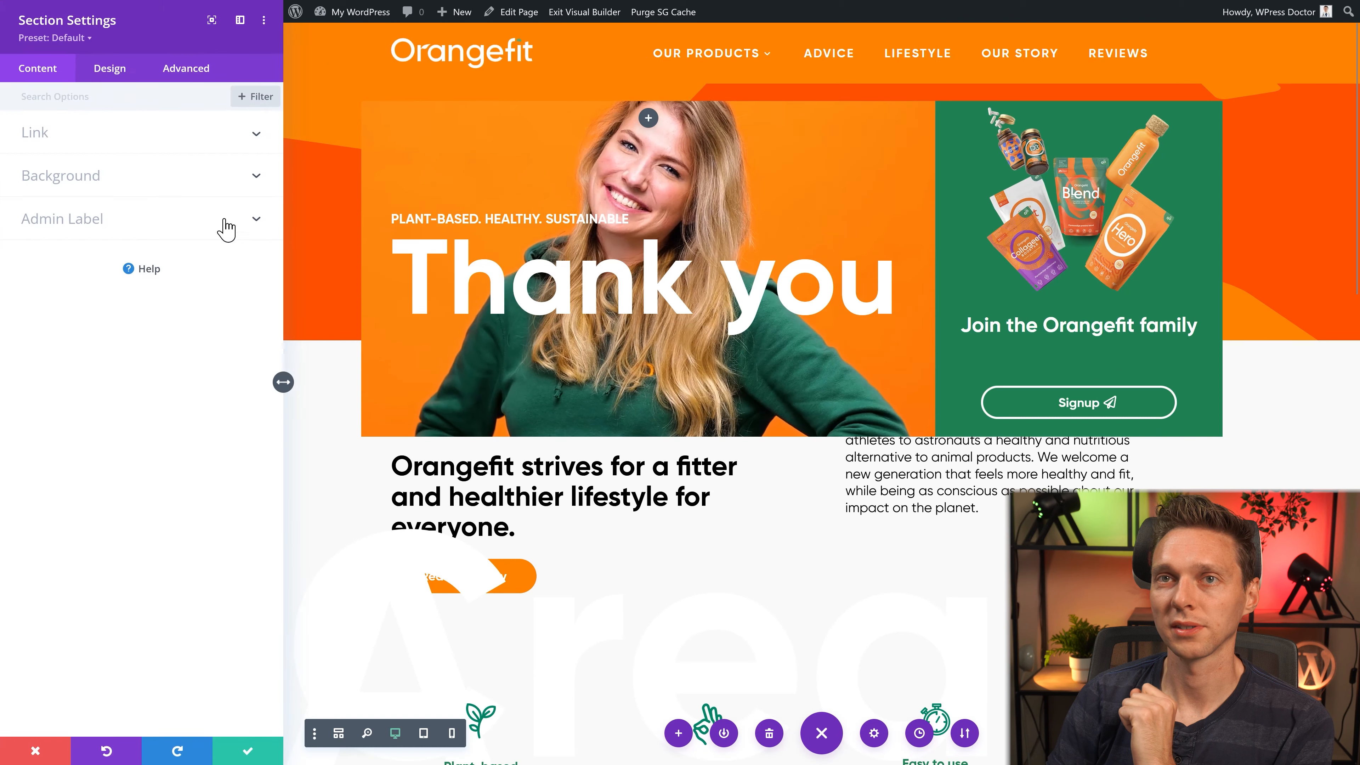
# Step: Set the top padding of the Our Story section below the hero to 150px
pyautogui.click(113, 70)
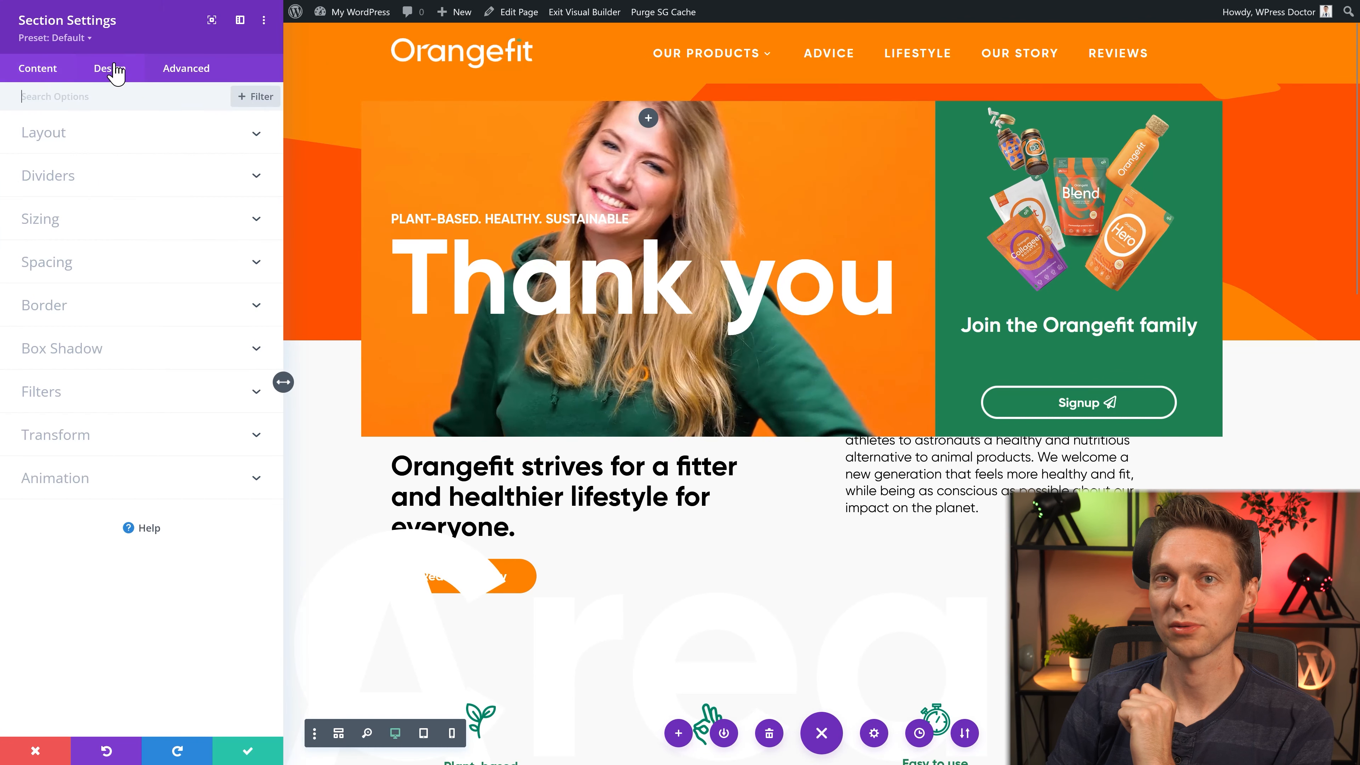
pyautogui.click(71, 266)
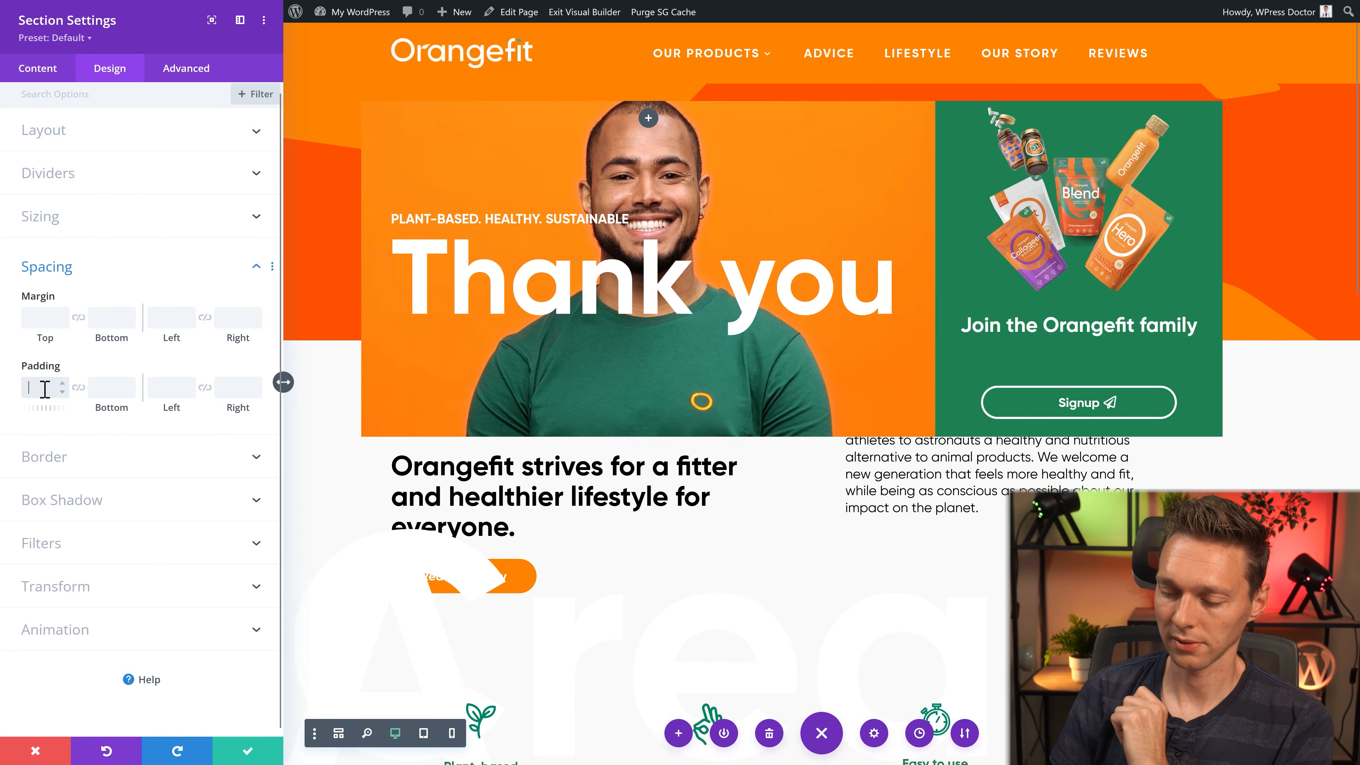
pyautogui.write('150')
pyautogui.click(248, 750)
# Step: Set the Z Index of the Our Story row to 25 so its text and button sit above the scrolling text
pyautogui.scroll(-3, 246, 536)
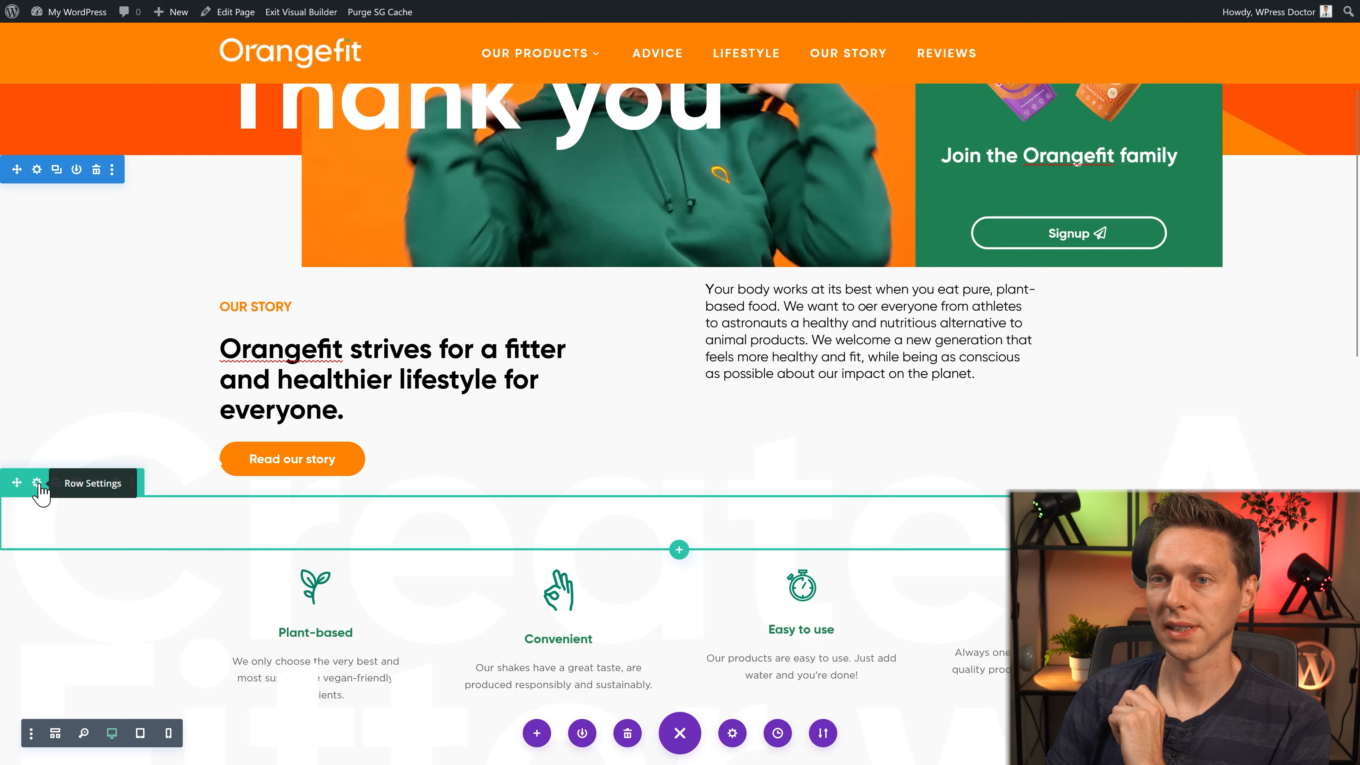
pyautogui.click(40, 486)
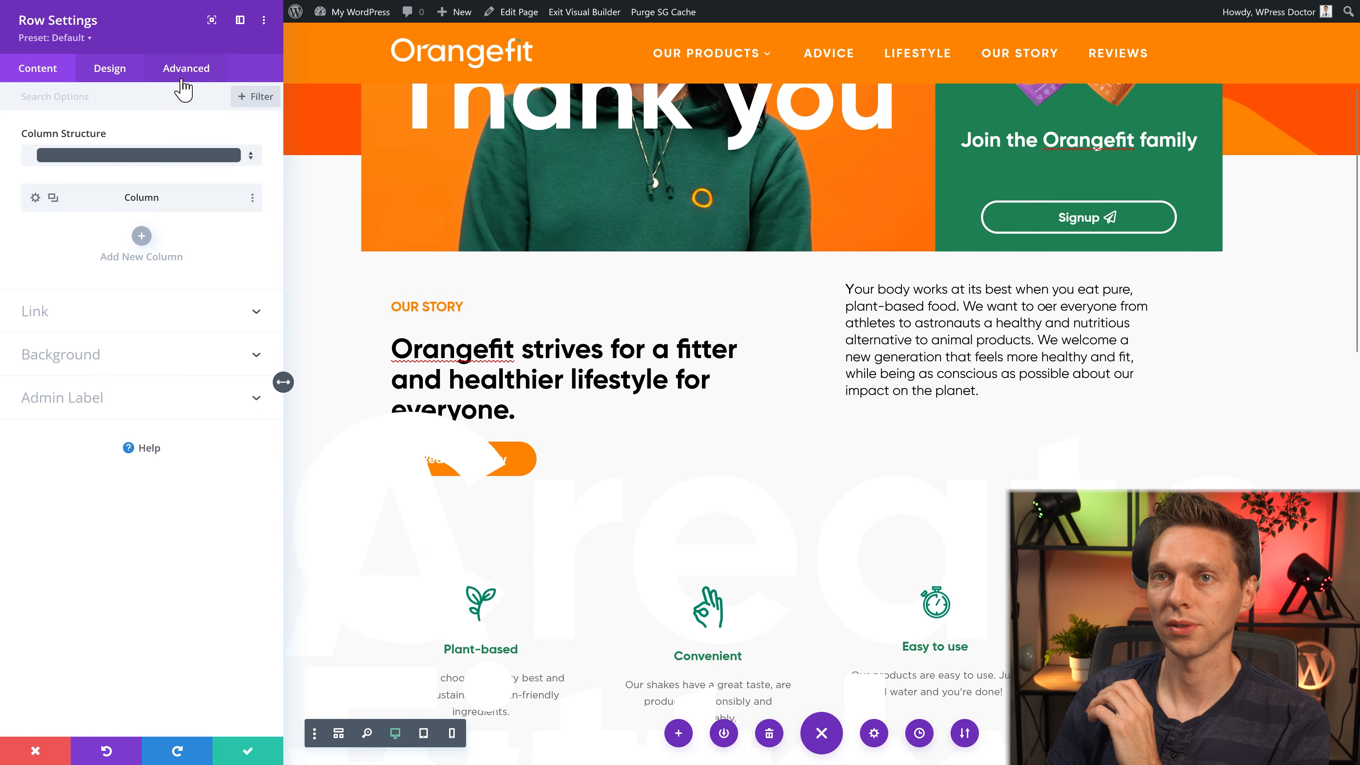
pyautogui.click(186, 68)
pyautogui.click(48, 347)
pyautogui.scroll(-3, 91, 471)
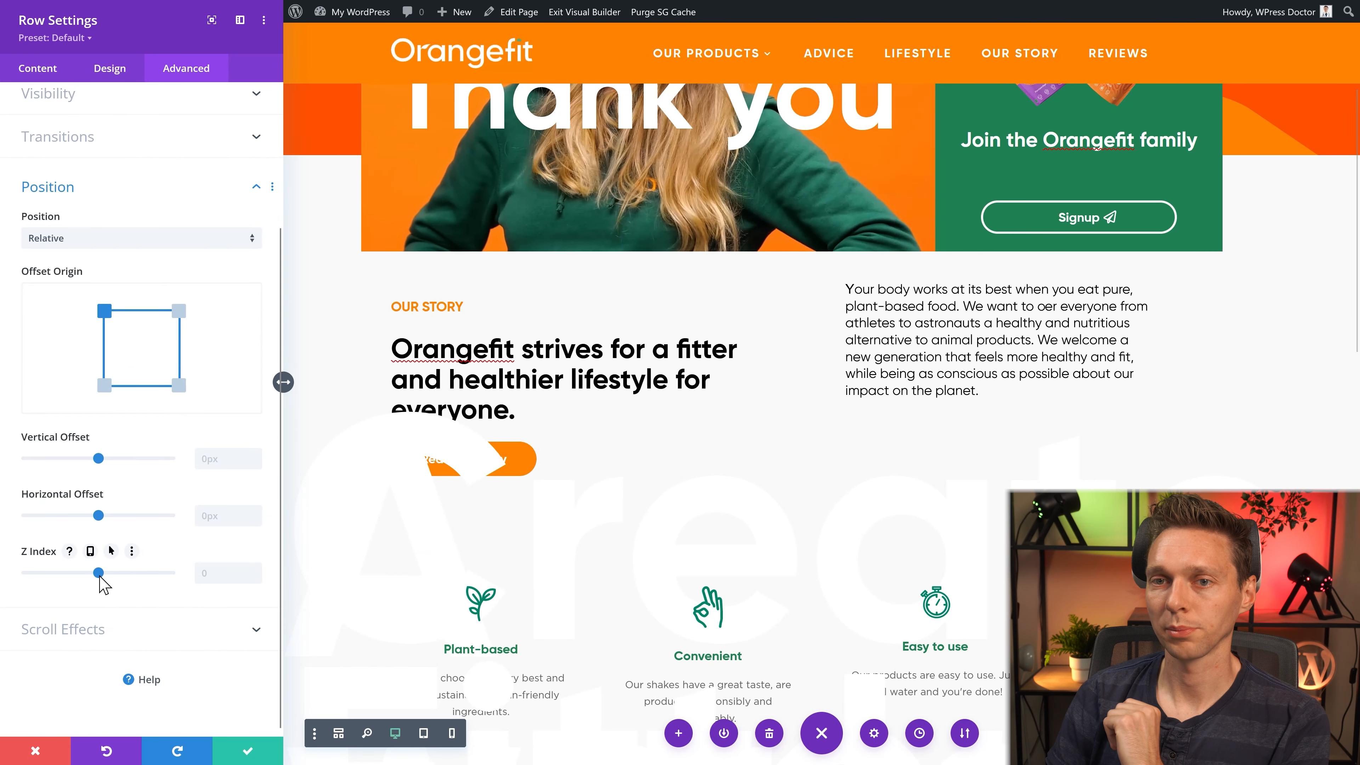
pyautogui.moveTo(94, 573); pyautogui.dragTo(97, 573)
pyautogui.click(131, 551)
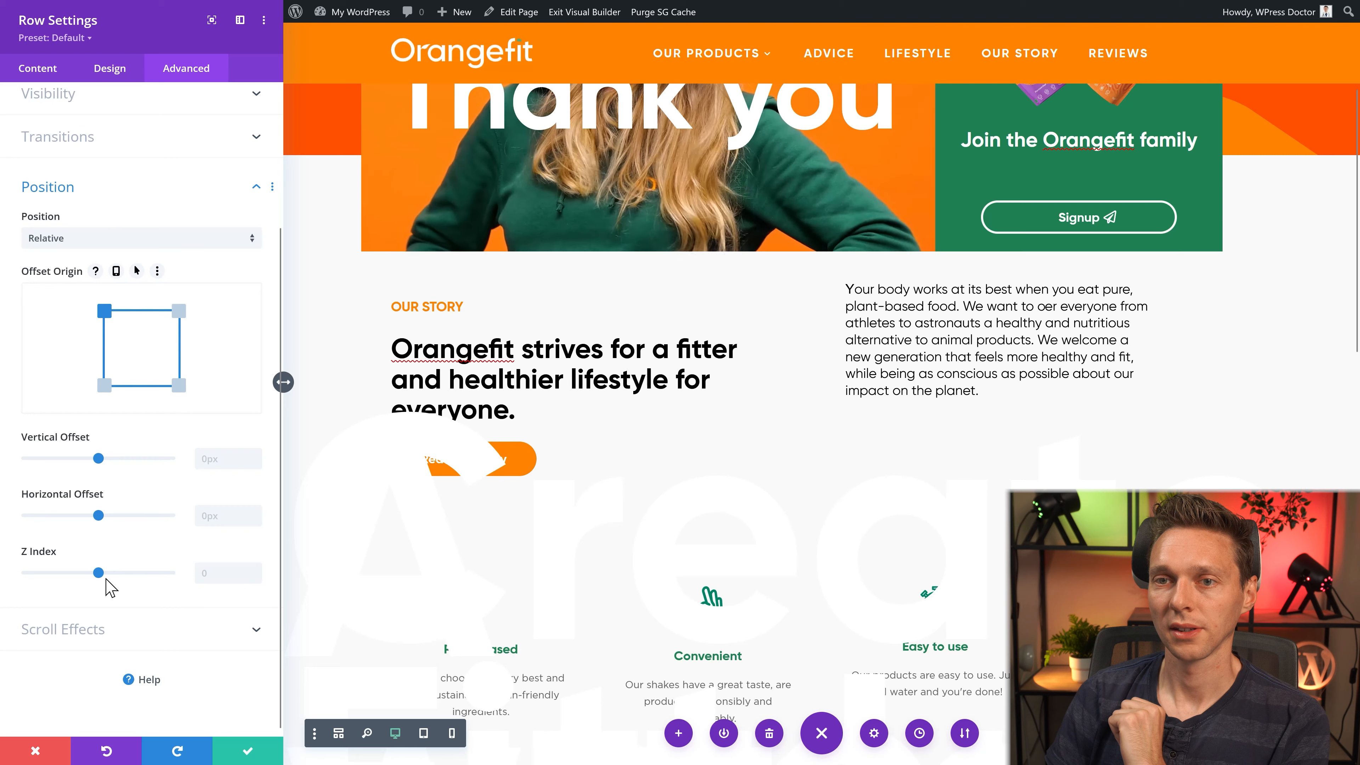
pyautogui.click(222, 575)
pyautogui.write('25')
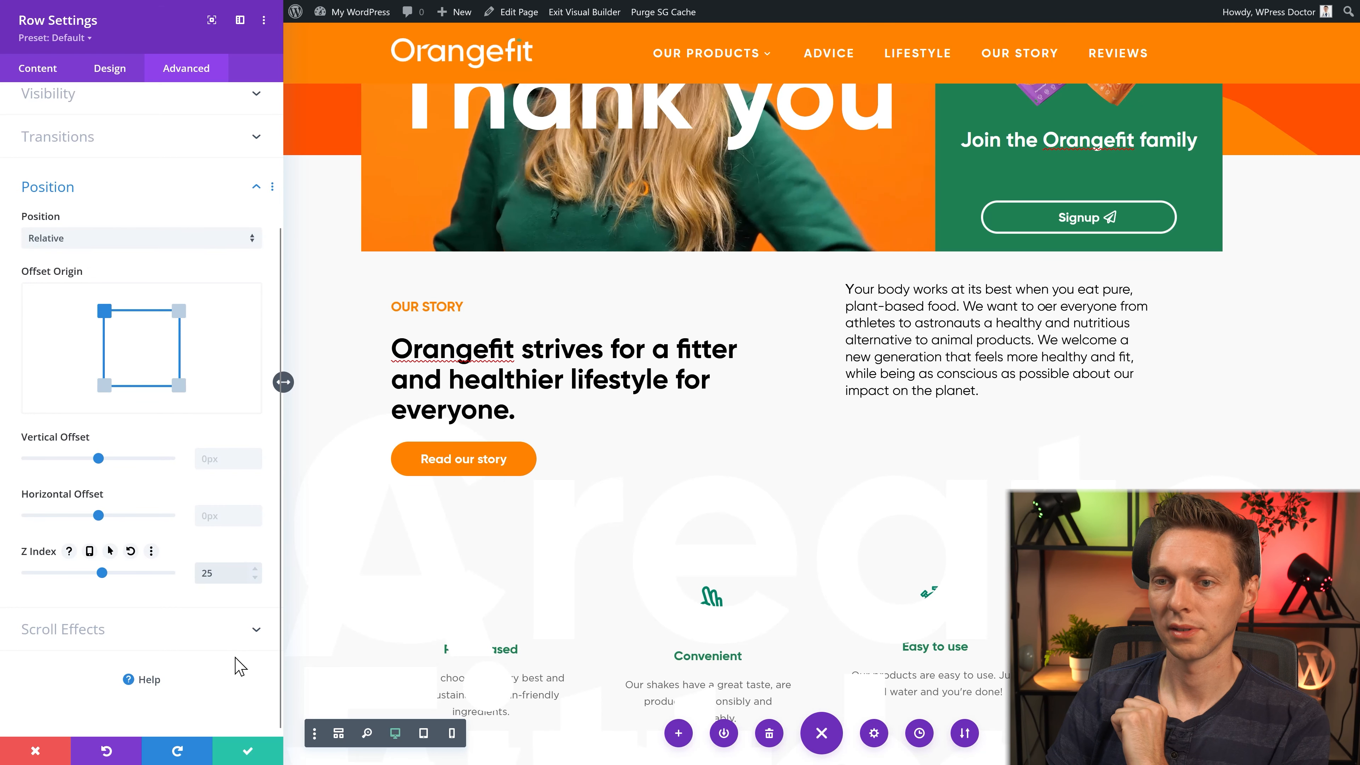
pyautogui.click(247, 751)
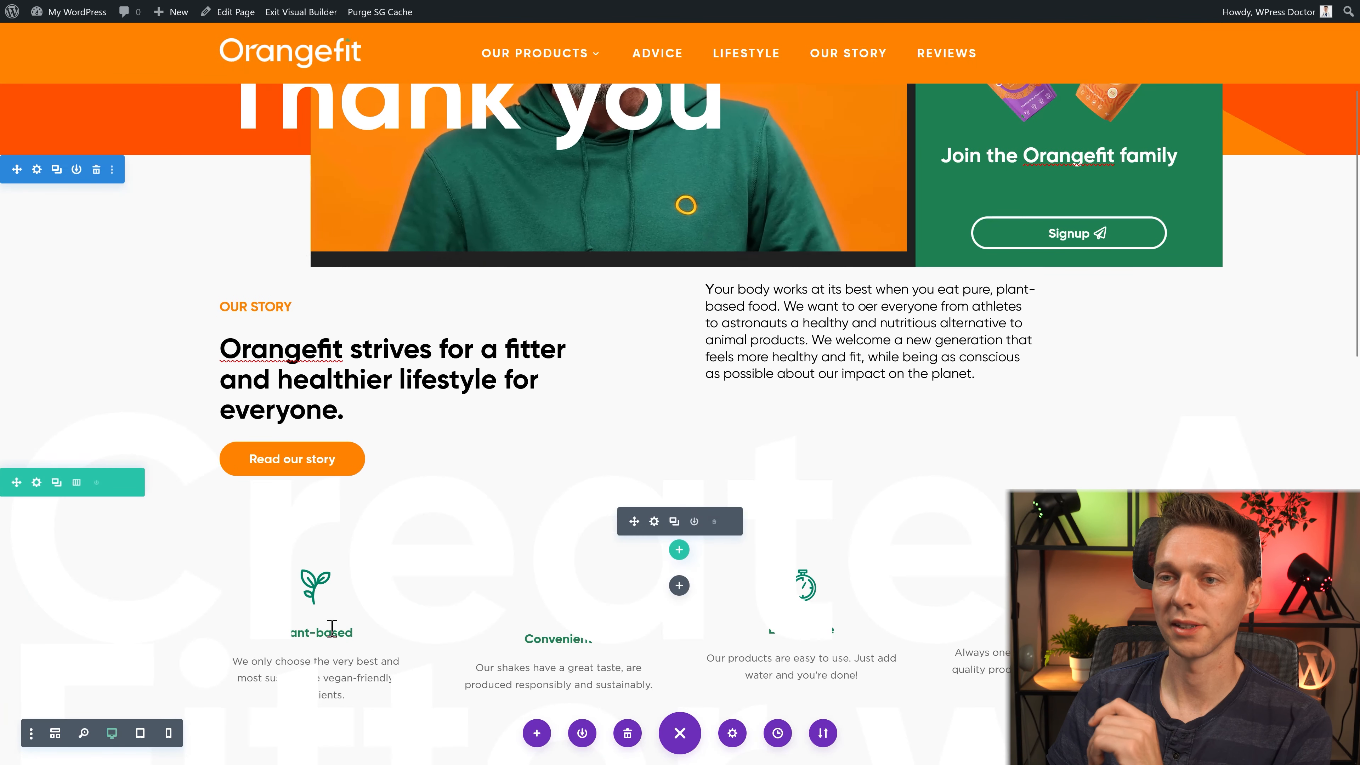
# Step: Set the Z Index of the row holding the four blurbs to 25 using the wireframe view, and save it
pyautogui.click(55, 734)
pyautogui.scroll(-8, 535, 455)
pyautogui.click(353, 422)
pyautogui.click(186, 69)
pyautogui.click(80, 372)
pyautogui.scroll(-5, 141, 456)
pyautogui.click(227, 571)
pyautogui.write('25')
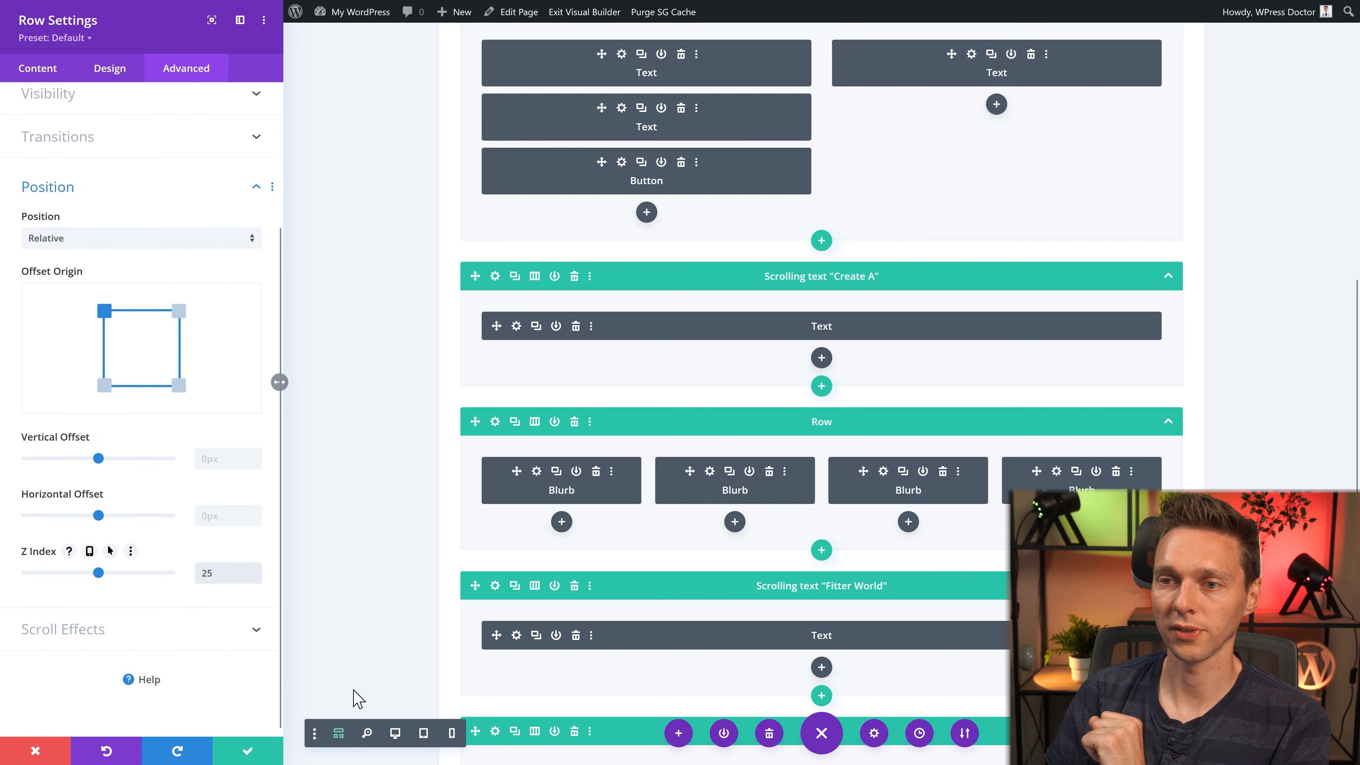
pyautogui.click(395, 733)
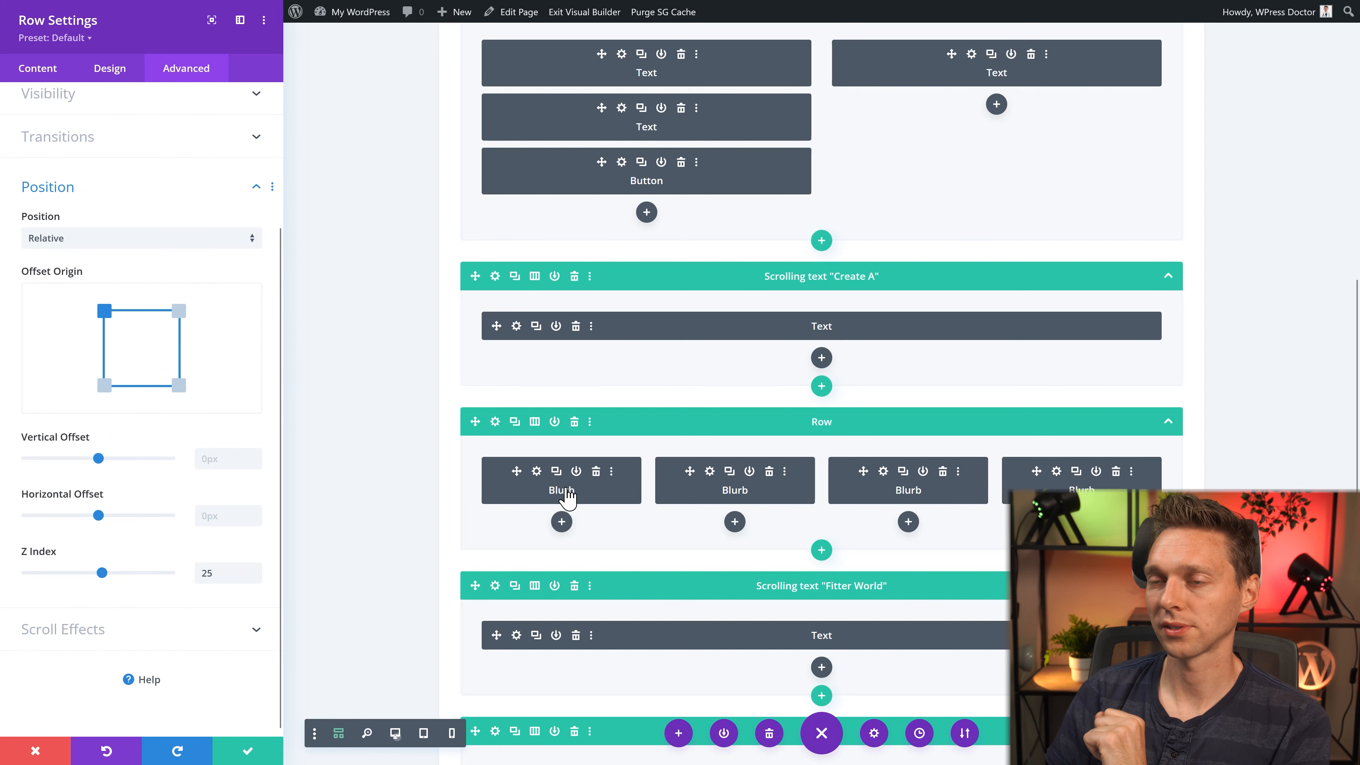
pyautogui.hotkey('ctrl', 'z')
pyautogui.scroll(3, 759, 431)
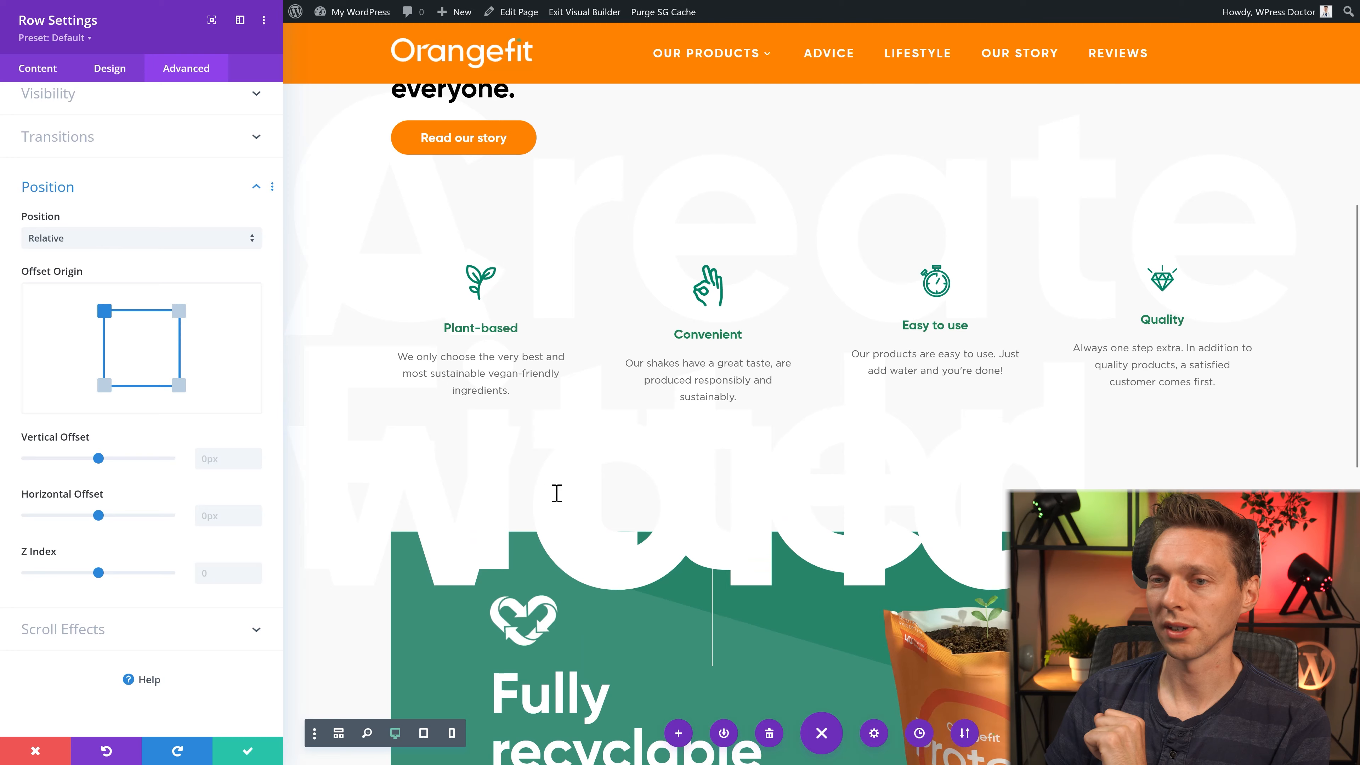
pyautogui.click(248, 751)
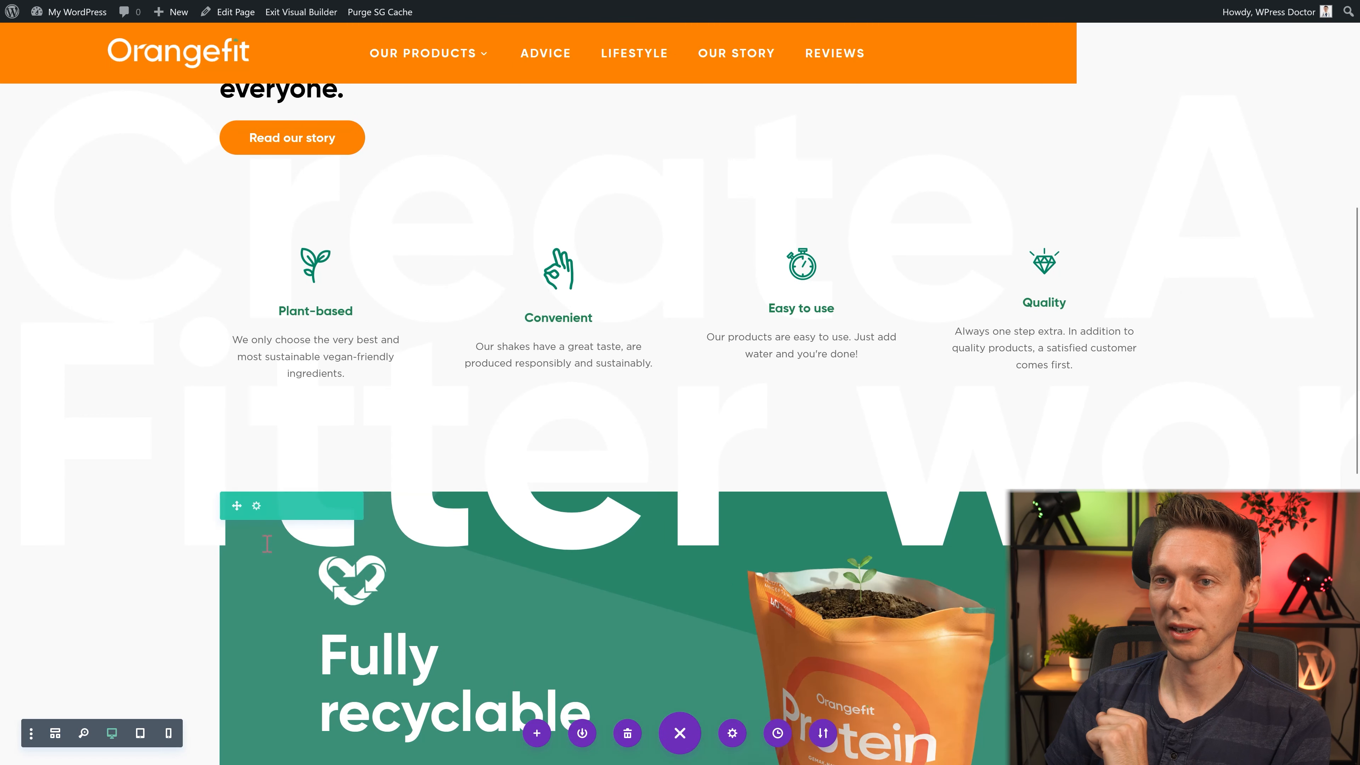
# Step: Set the Z Index of the green "Fully recyclable" row to 10 so it covers the scrolling text
pyautogui.scroll(-2, 259, 508)
pyautogui.click(250, 425)
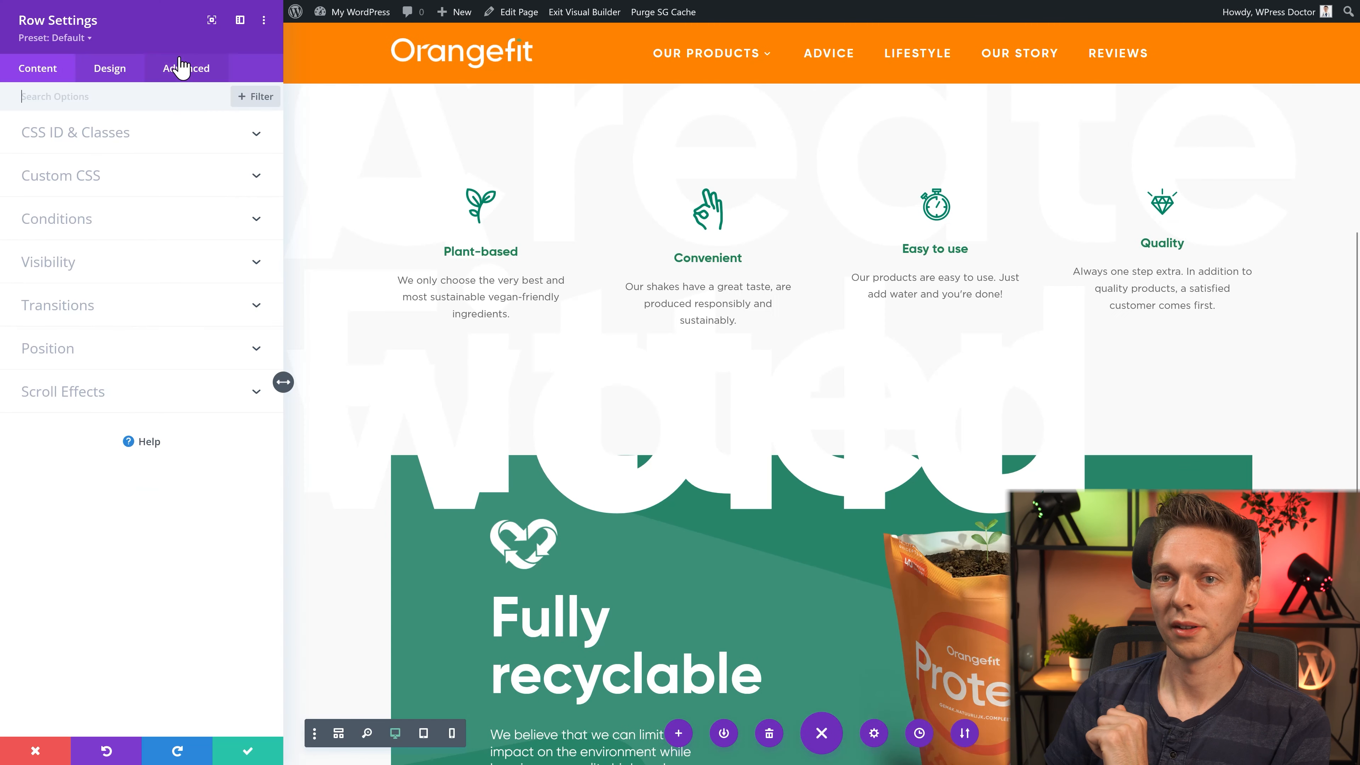
pyautogui.click(90, 366)
pyautogui.click(228, 582)
pyautogui.write('10')
pyautogui.click(248, 751)
pyautogui.scroll(2, 679, 407)
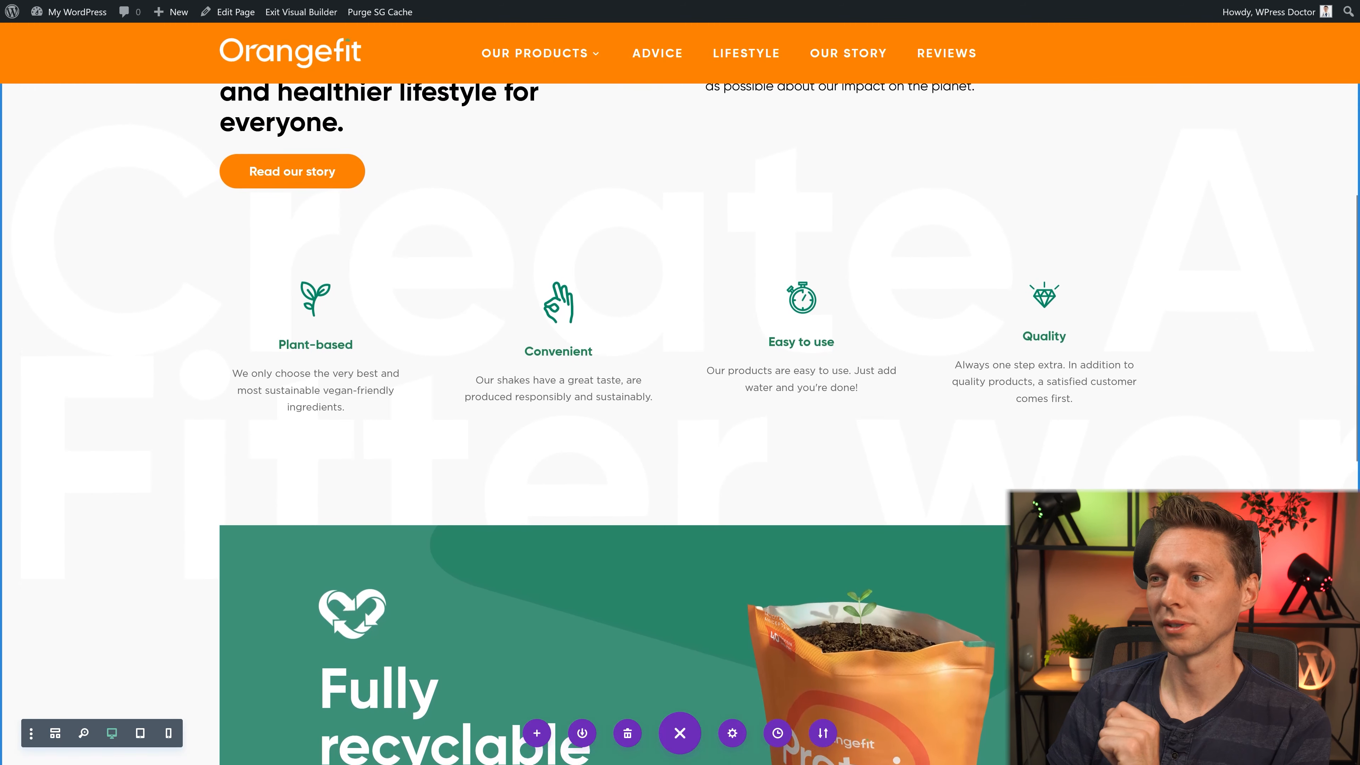
# Step: Extend the hero heading with "for your order" on a second line below "Thank you"
pyautogui.scroll(5, 636, 271)
pyautogui.click(636, 271)
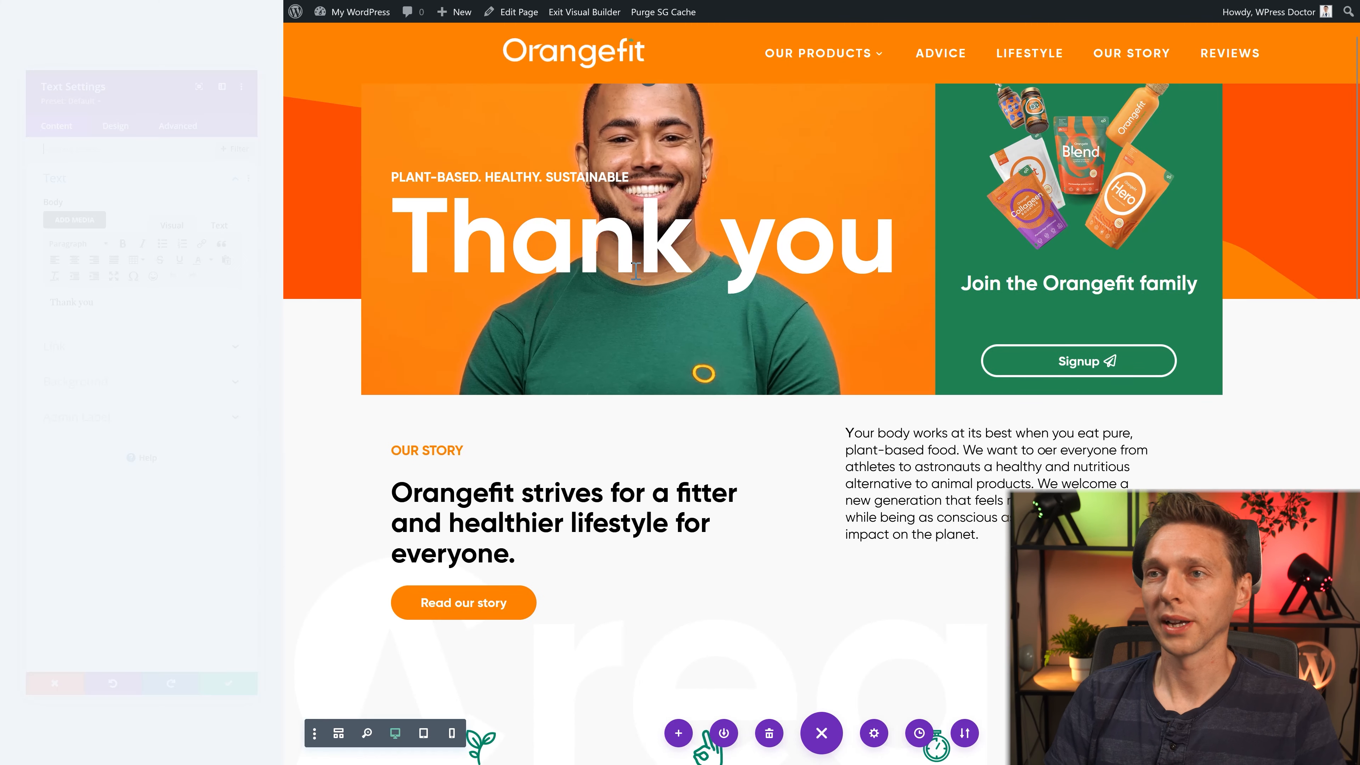
pyautogui.hotkey('shift', 'Return')
pyautogui.write('for your order')
pyautogui.click(248, 751)
# Step: Move the row of four blurbs above the Our Story row
pyautogui.scroll(-3, 376, 511)
pyautogui.moveTo(313, 658)
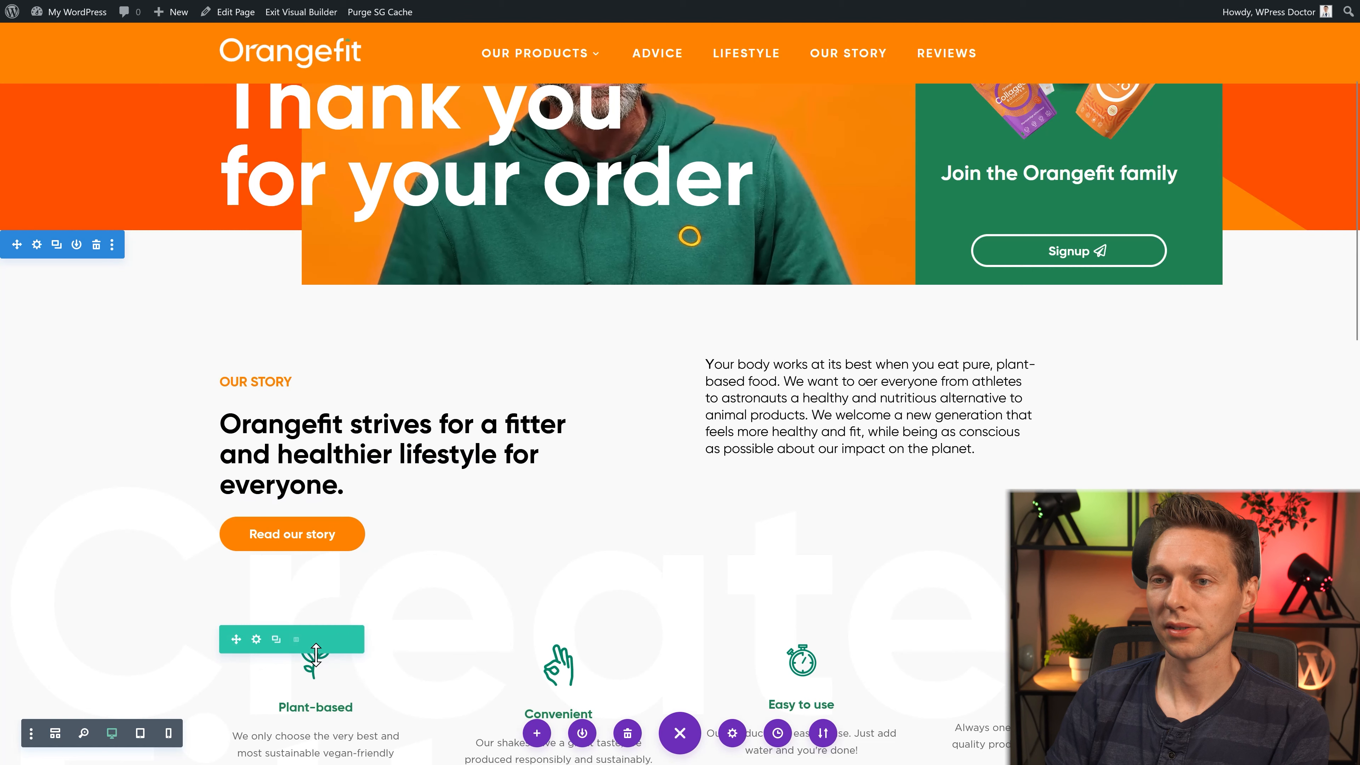
pyautogui.moveTo(239, 642); pyautogui.dragTo(305, 399)
# Step: Title the first blurb "1. Your order is being checked" with the body "Our people are checking your order right now if everything fits"
pyautogui.click(291, 384)
pyautogui.click(91, 183)
pyautogui.hotkey('ctrl', 'a')
pyautogui.write('1. Your order is being checked')
pyautogui.click(107, 342)
pyautogui.hotkey('ctrl', 'a')
pyautogui.write('Our people are checking')
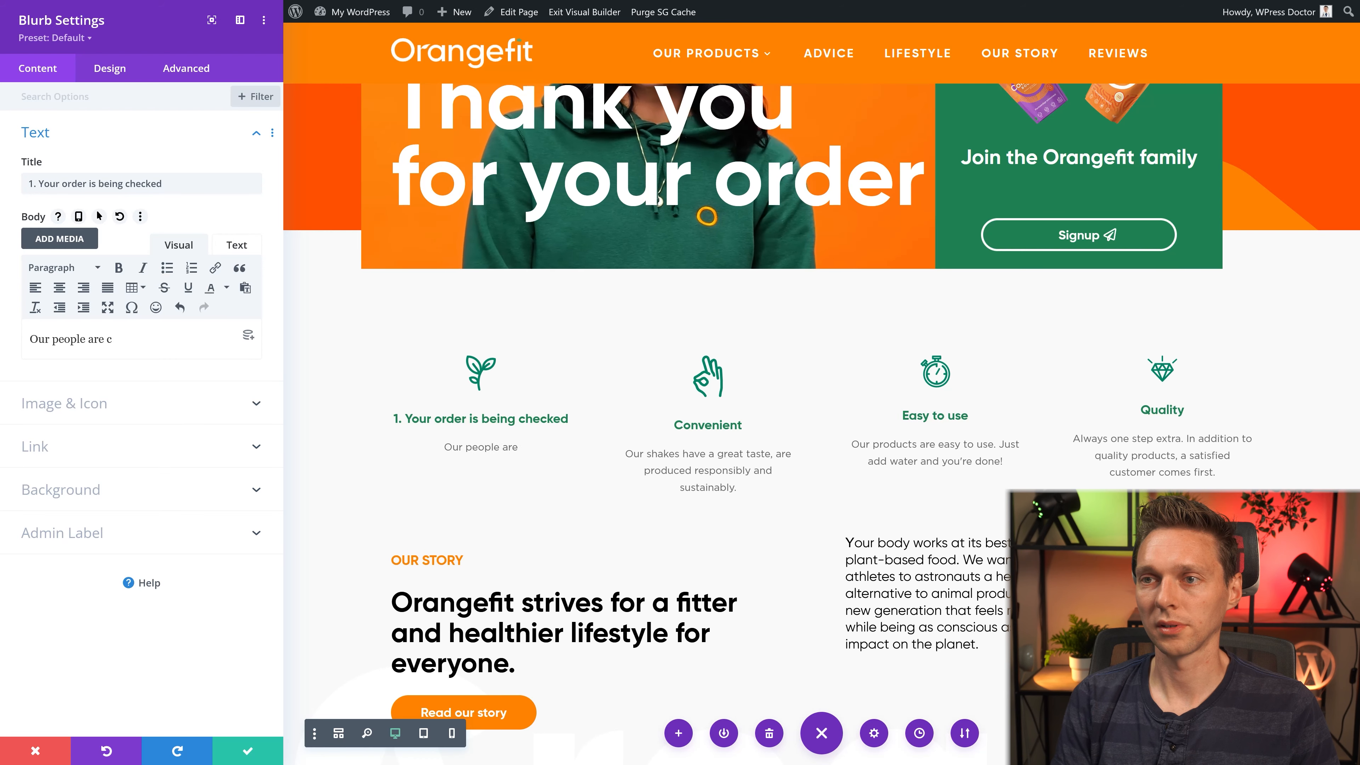
pyautogui.write(' your order right now if everything fits')
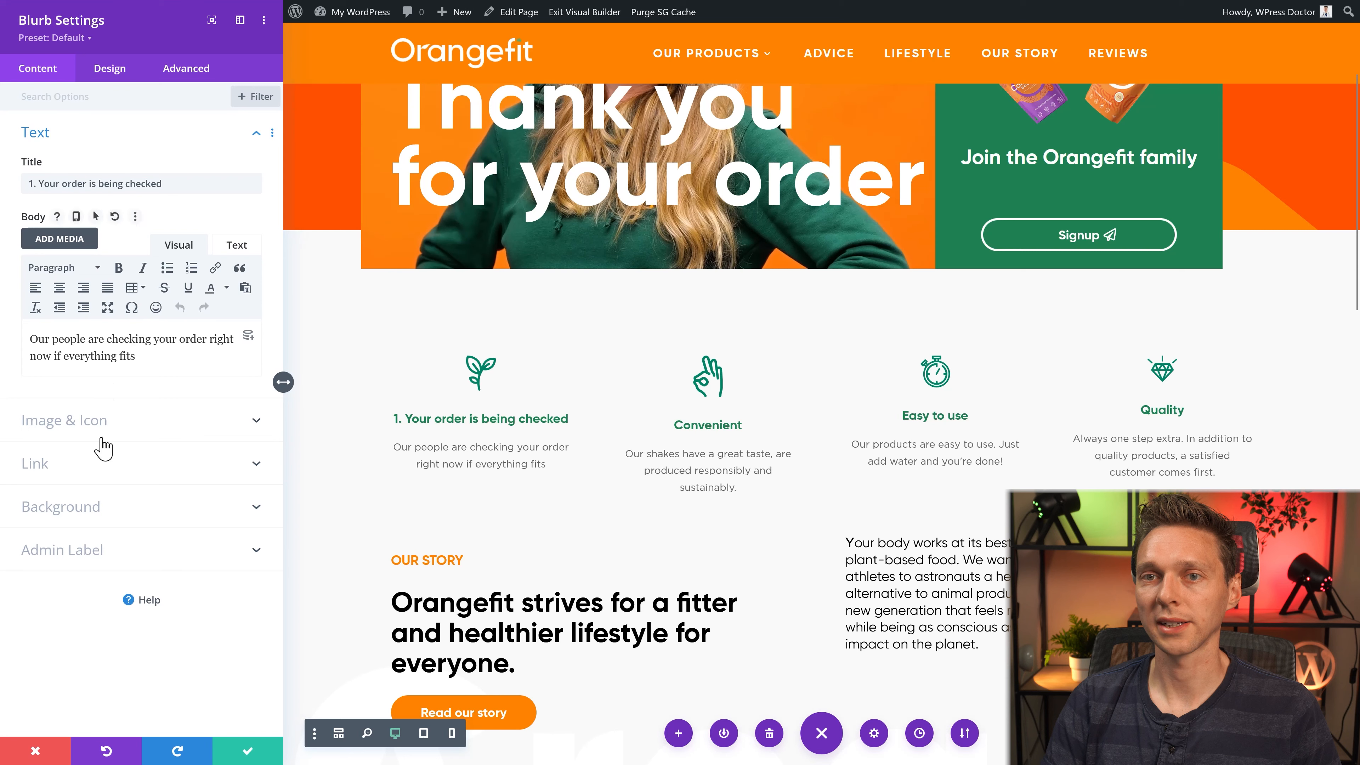
# Step: Change the first blurb's icon to a checked box and colour it the same green as the other blurb icons
pyautogui.click(95, 461)
pyautogui.click(64, 175)
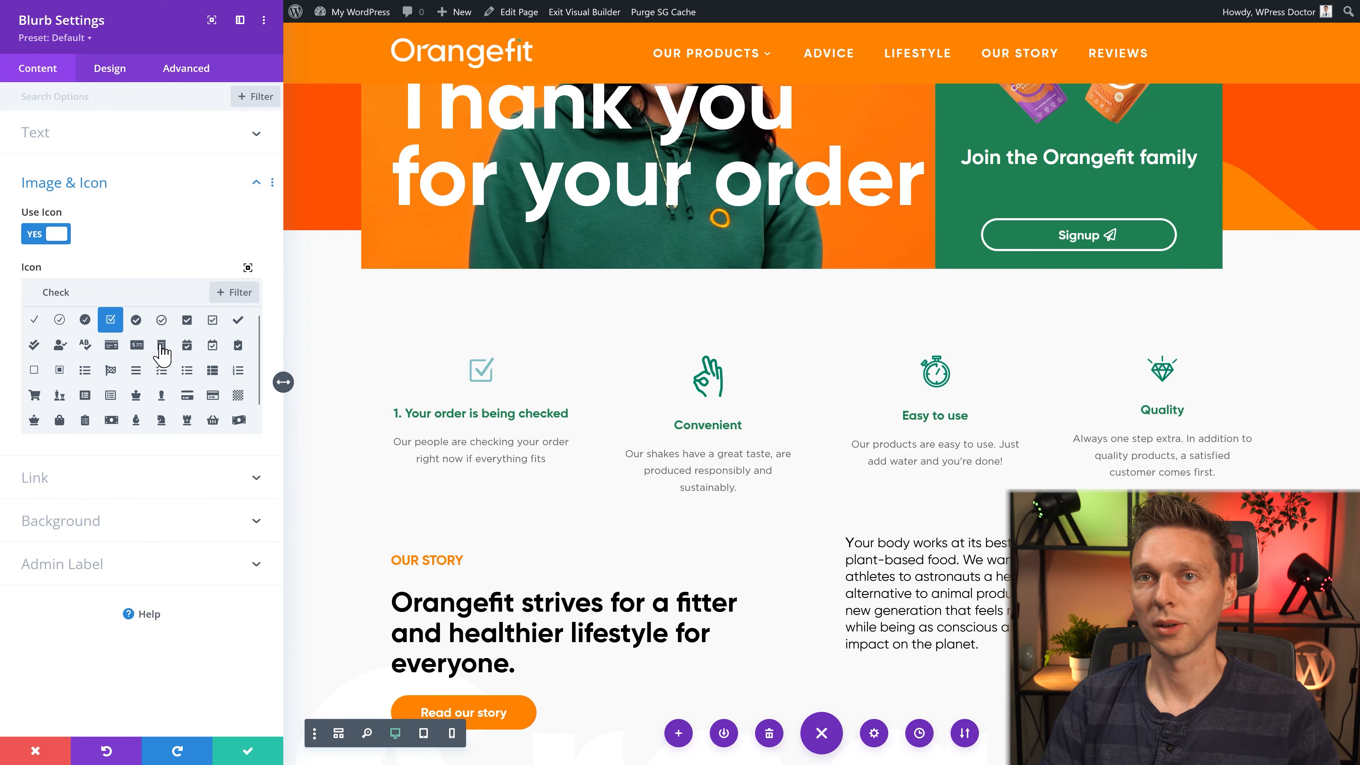
pyautogui.click(110, 68)
pyautogui.click(64, 133)
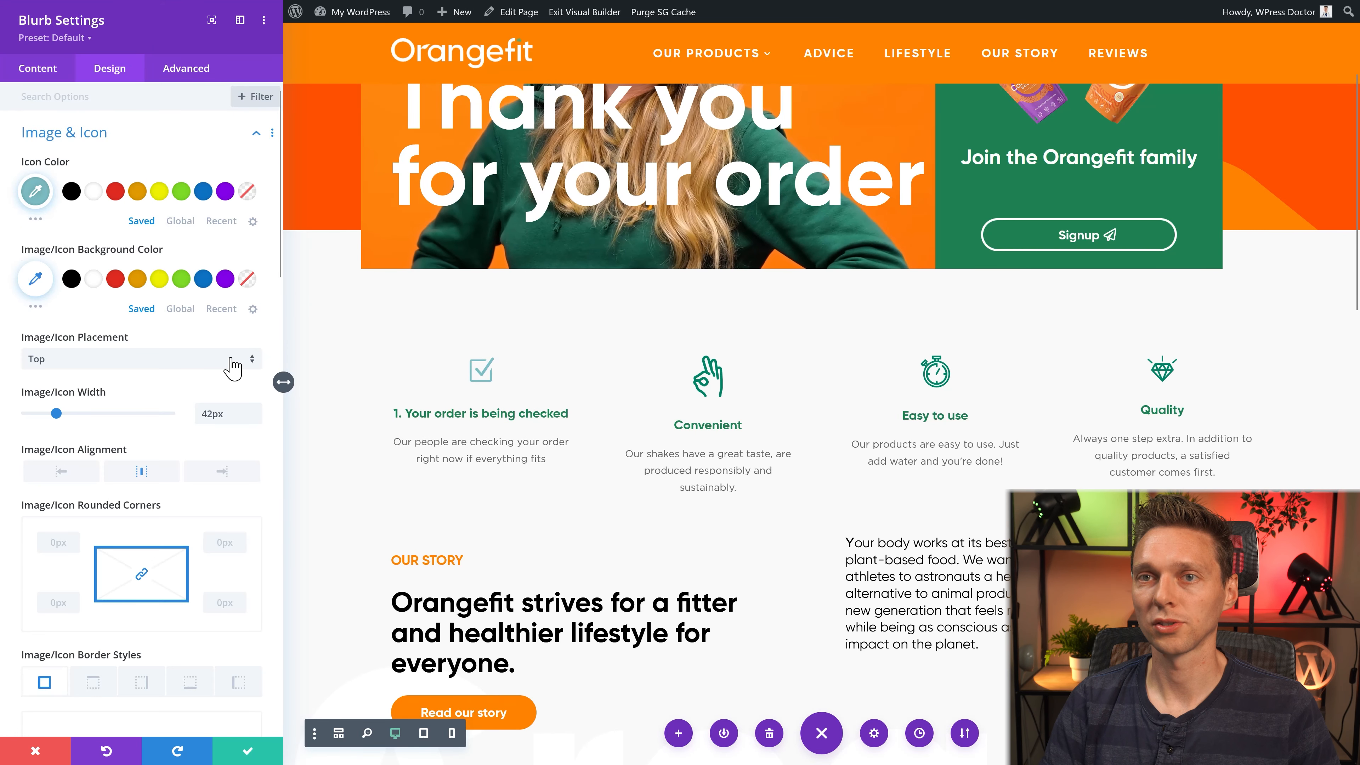
pyautogui.click(247, 750)
# Step: Title the second blurb "2. Packing your order" and replace its body with "When everythings good we will start packing your order with great care"
pyautogui.click(676, 349)
pyautogui.tripleClick(64, 183)
pyautogui.write('Your?')
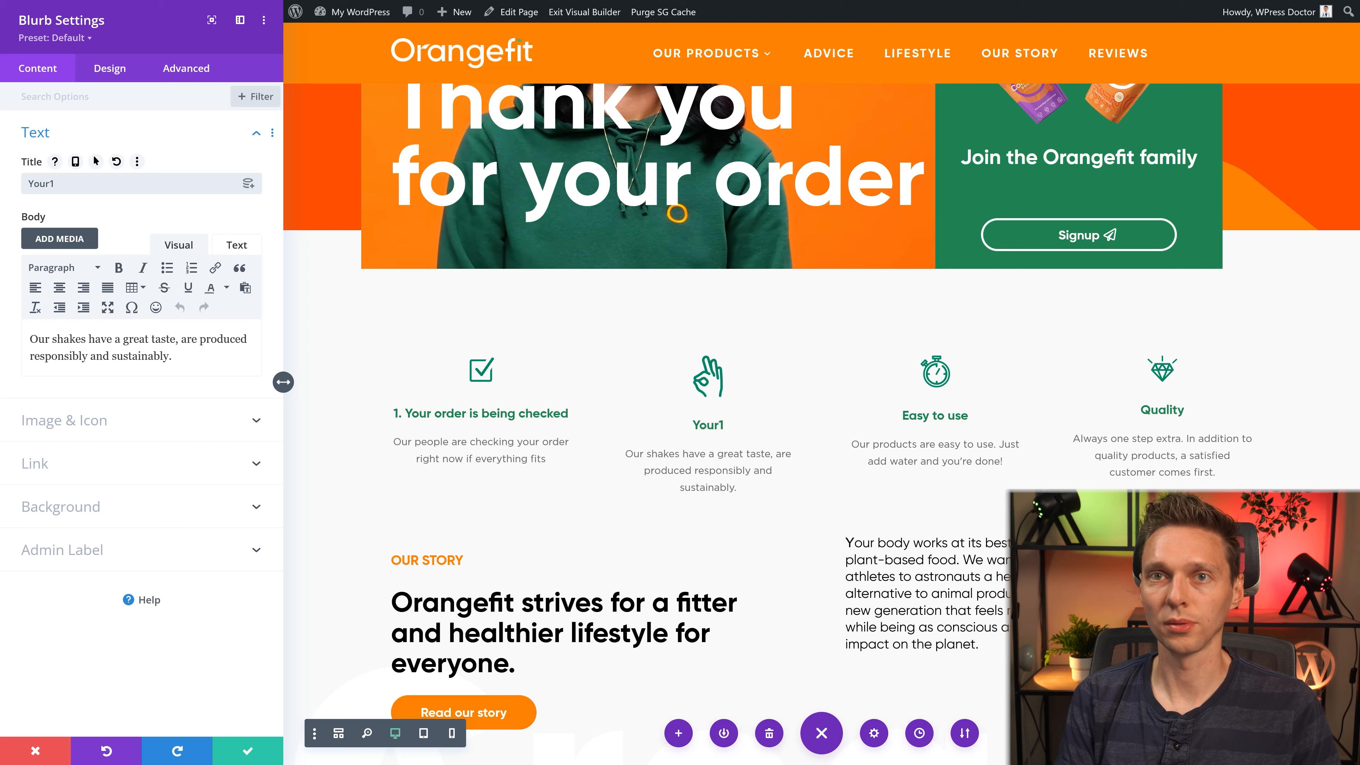
pyautogui.hotkey('ctrl', 'a')
pyautogui.write('1')
pyautogui.press('BackSpace')
pyautogui.write('2. Packing your order')
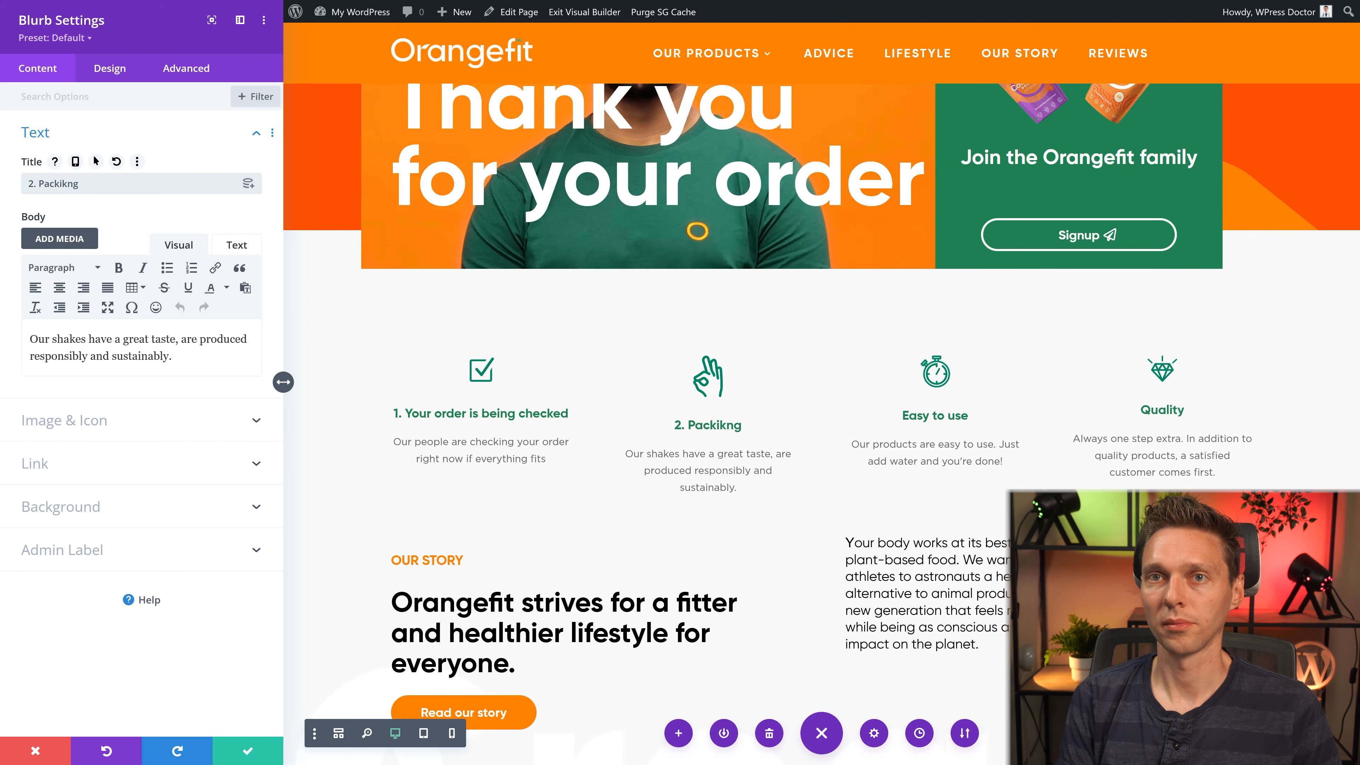
pyautogui.moveTo(172, 356); pyautogui.dragTo(15, 337)
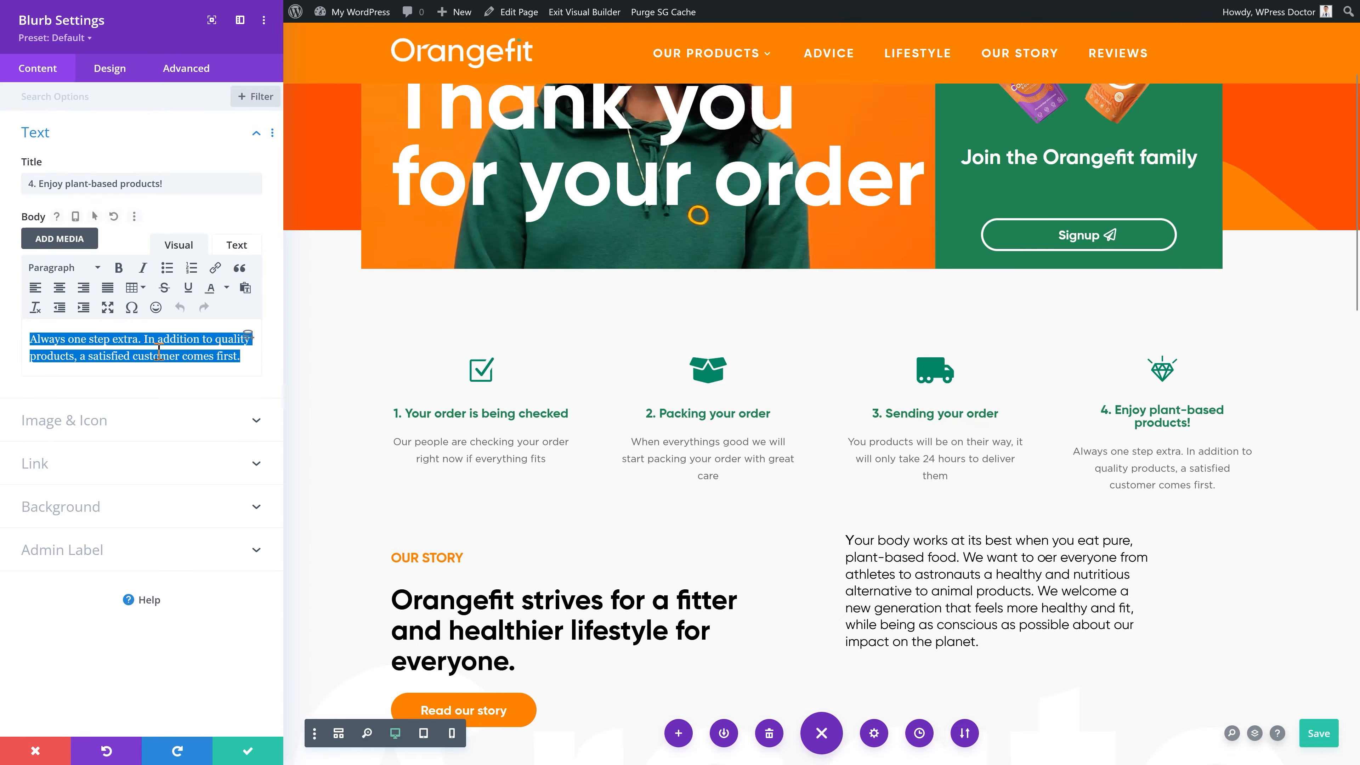
# Step: Replace the body of the "4. Enjoy plant-based products!" blurb with text starting "Have a great time using our products and let us"
pyautogui.write('Have a great time using our products and let us k')
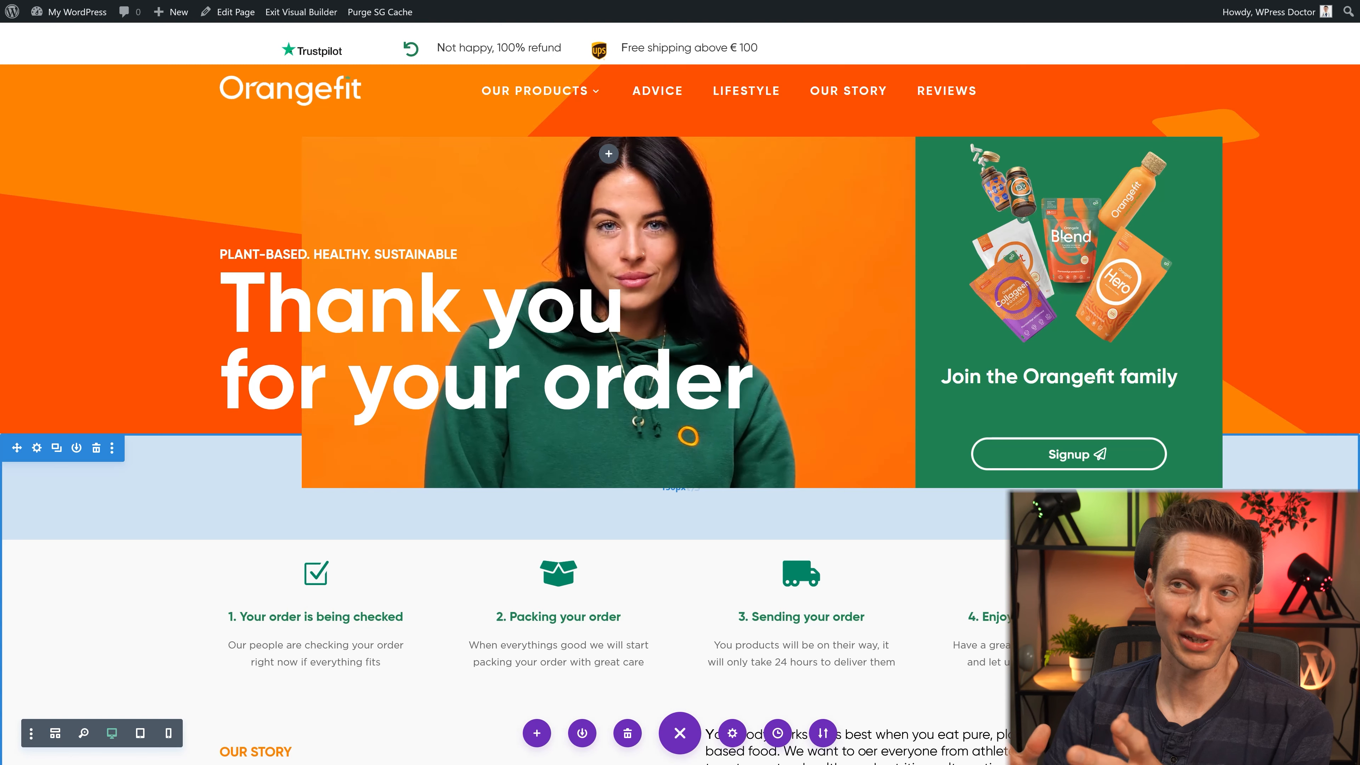
pyautogui.middleClick(1207, 226)
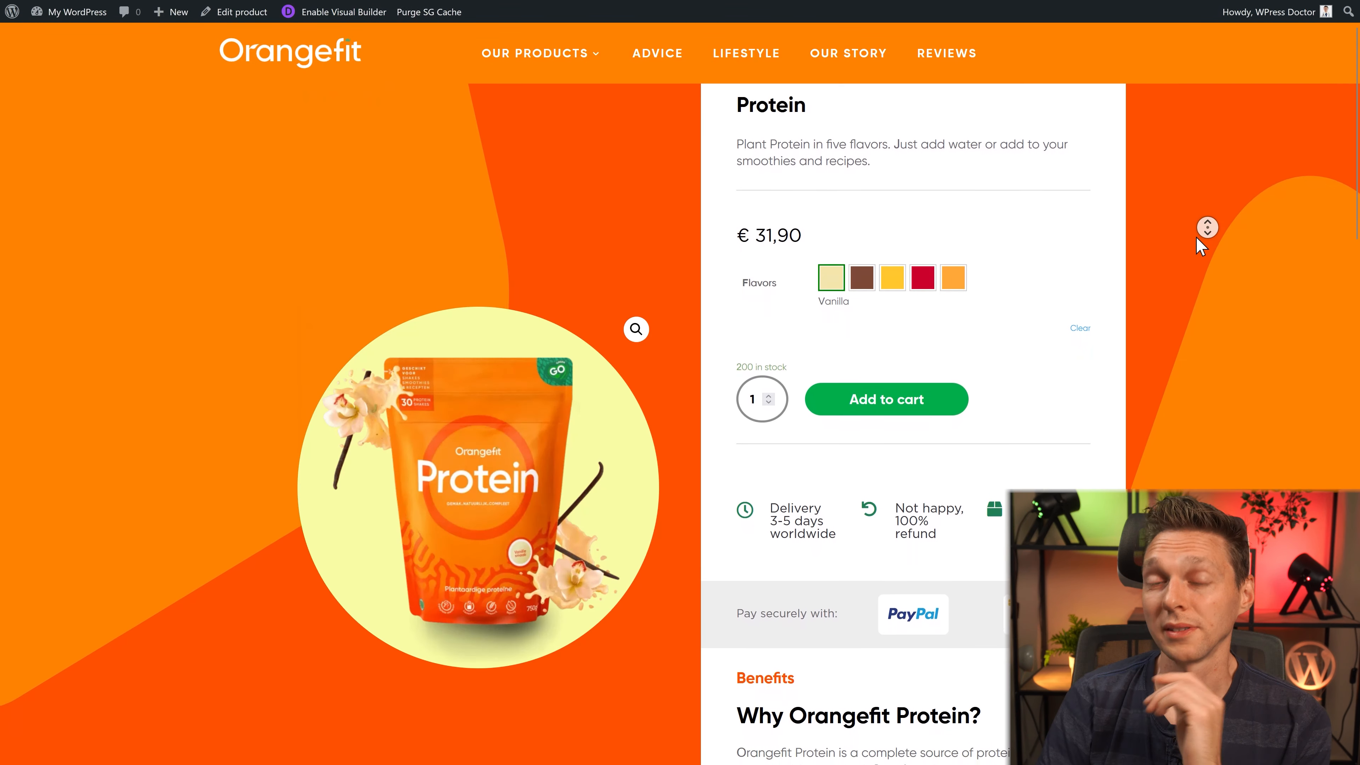